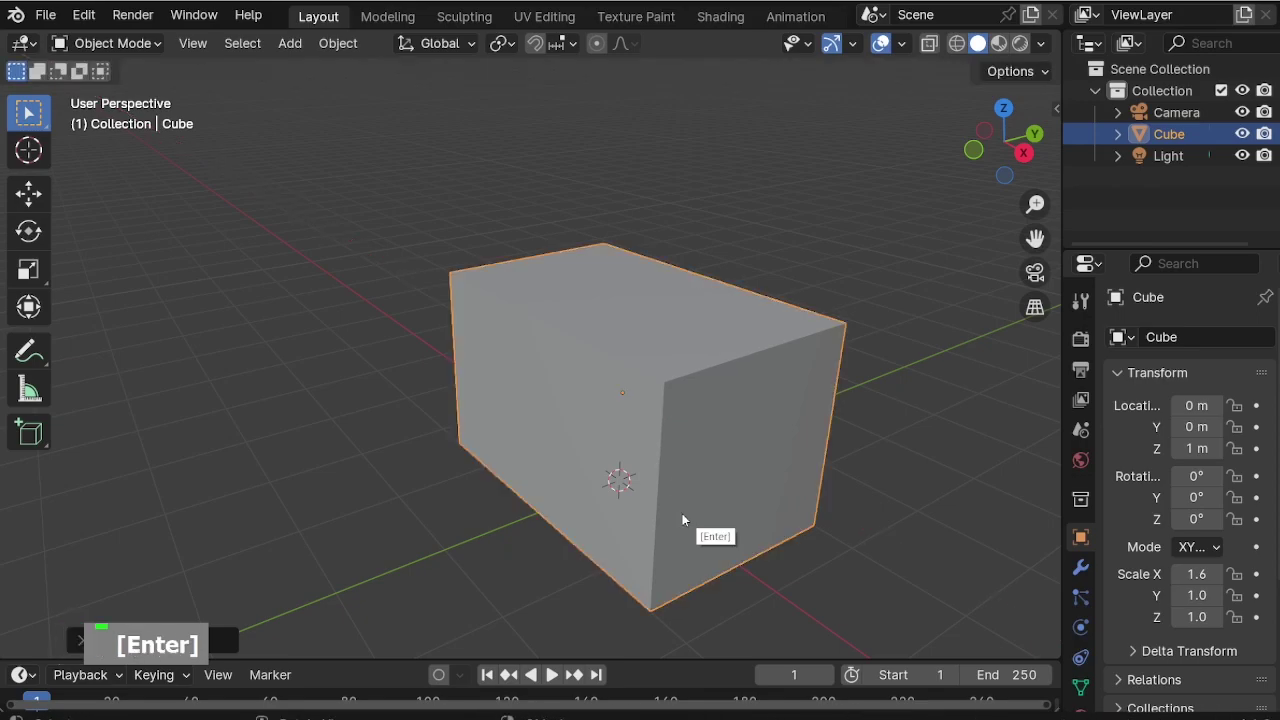
Add a centred loop cut across the cube's length, splitting it into two equal halves along X.
key(Tab)
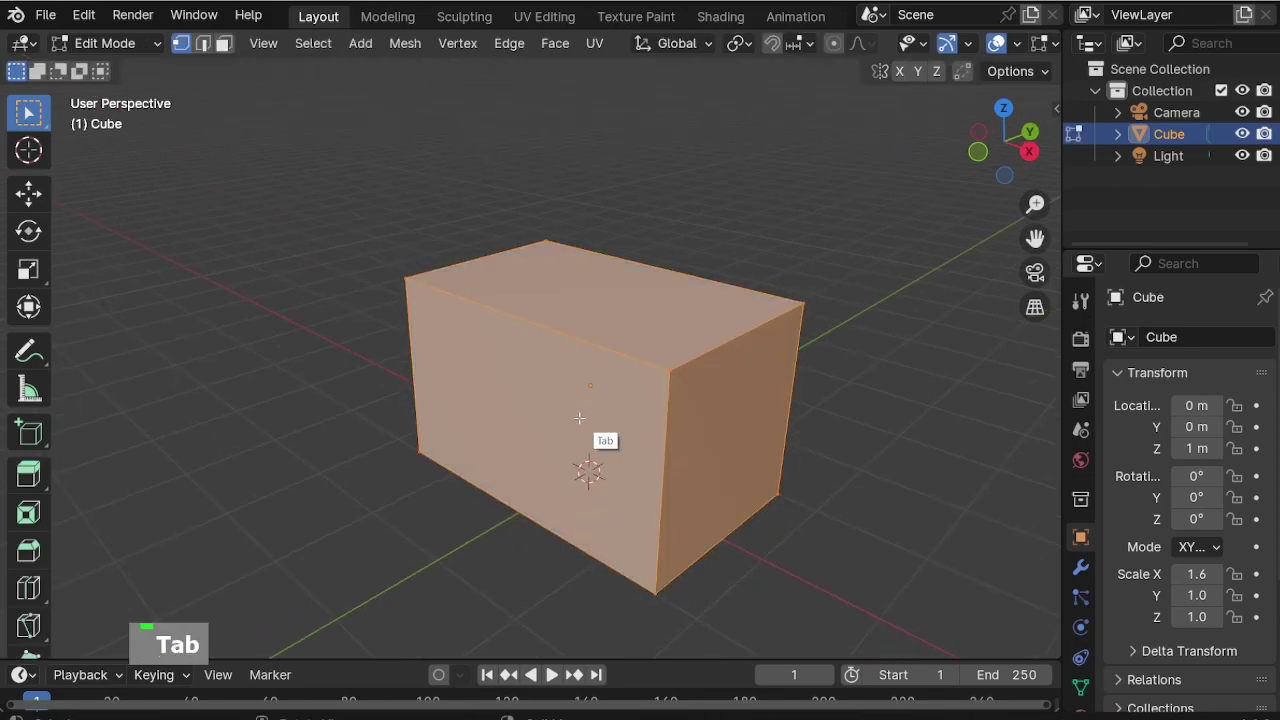
key(ctrl+r)
click(545, 330)
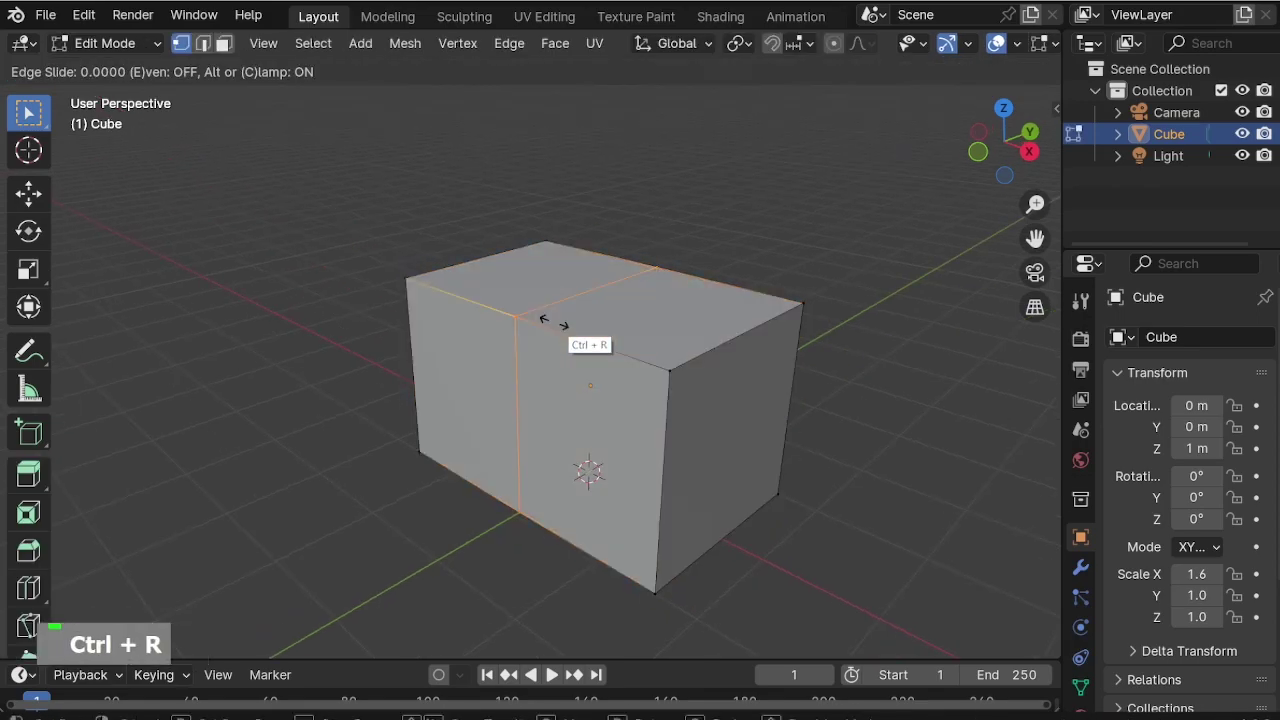
right_click(545, 330)
Delete the faces of the cube's negative-X half, leaving the side at the centre open.
key(alt+z)
middle_drag(495, 343, 603, 350)
key(3)
drag(247, 121, 596, 590)
key(x)
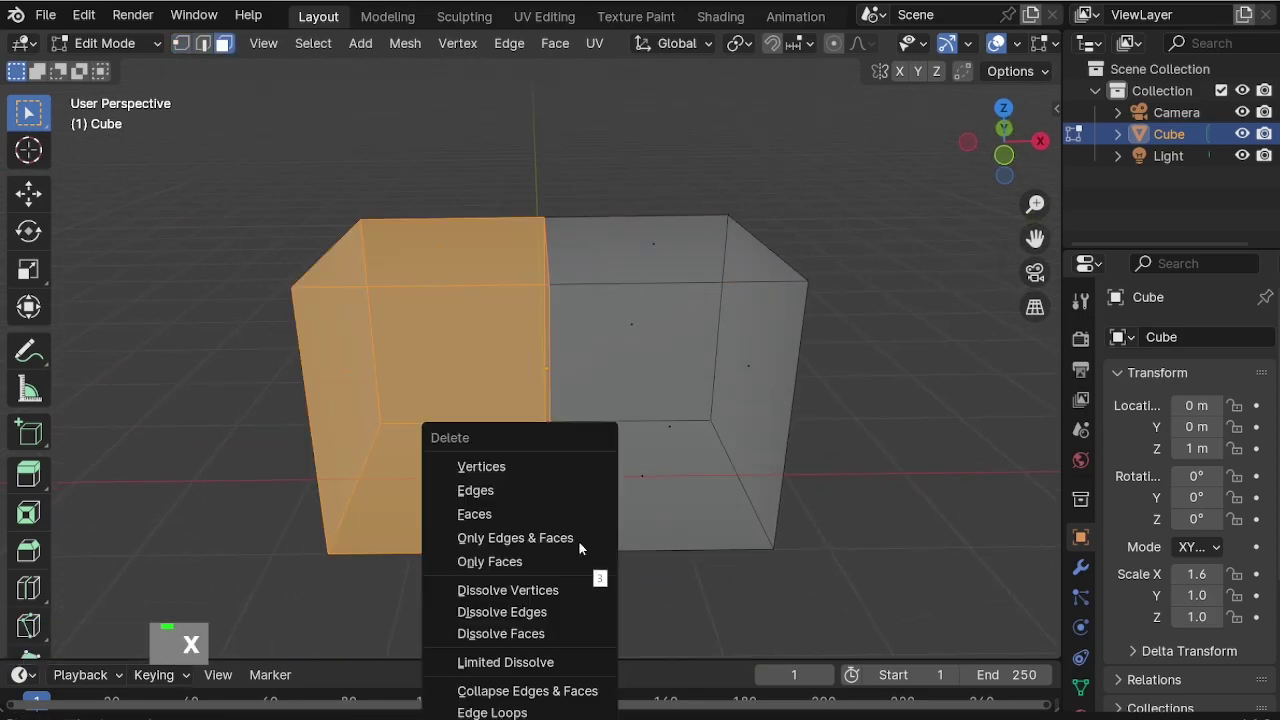
click(569, 490)
middle_drag(566, 509, 615, 493)
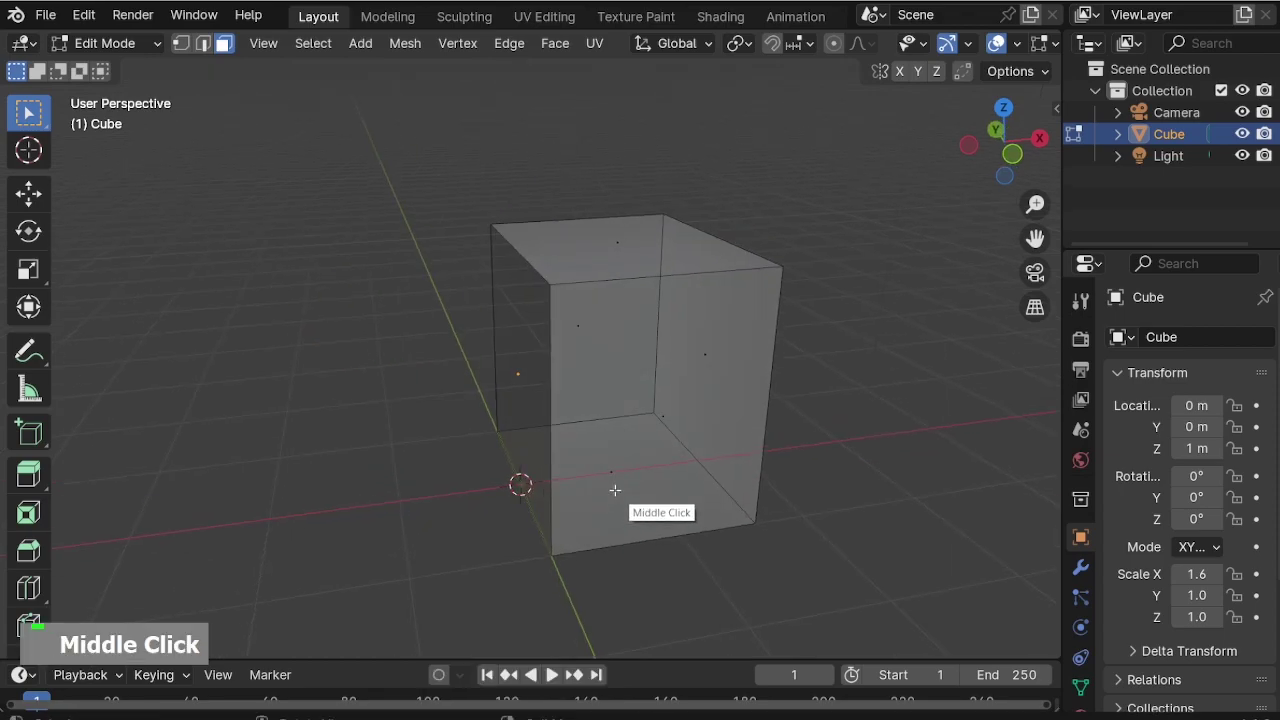
Add a Mirror modifier on the X axis with Clipping enabled, and return to editing the mesh's edges.
key(Tab)
click(1082, 570)
click(1158, 340)
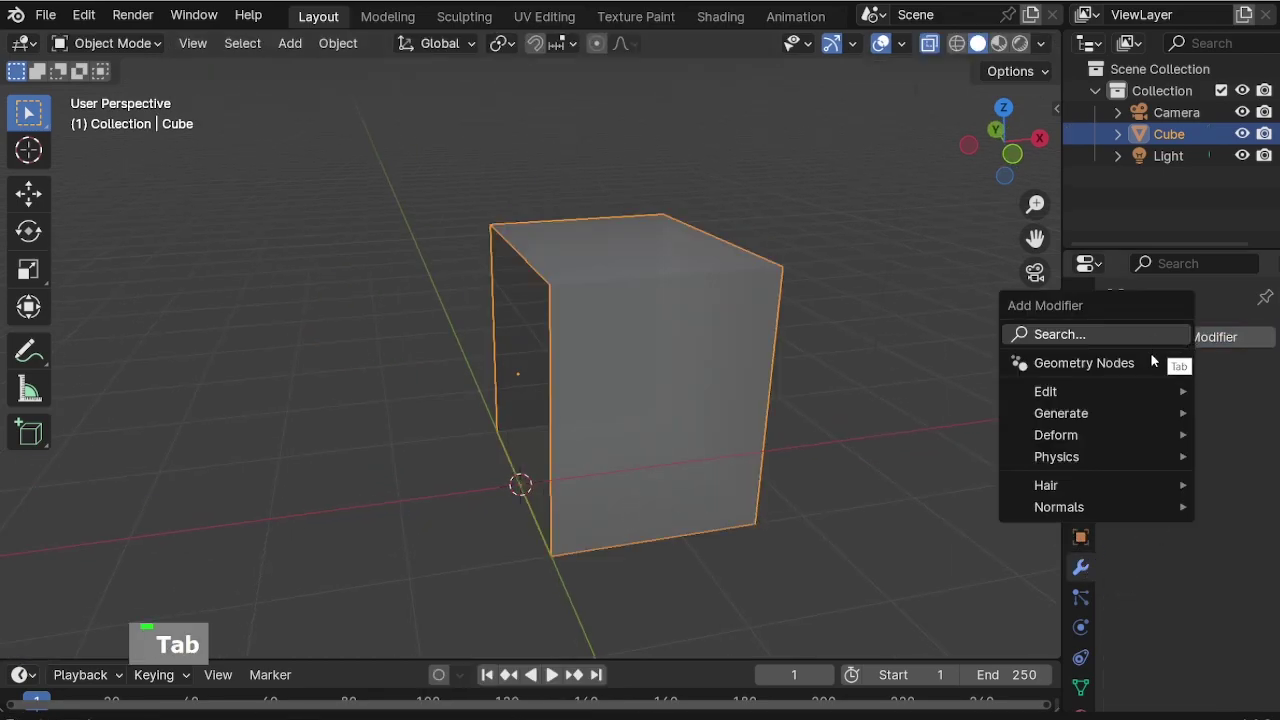
click(1080, 336)
key(Return)
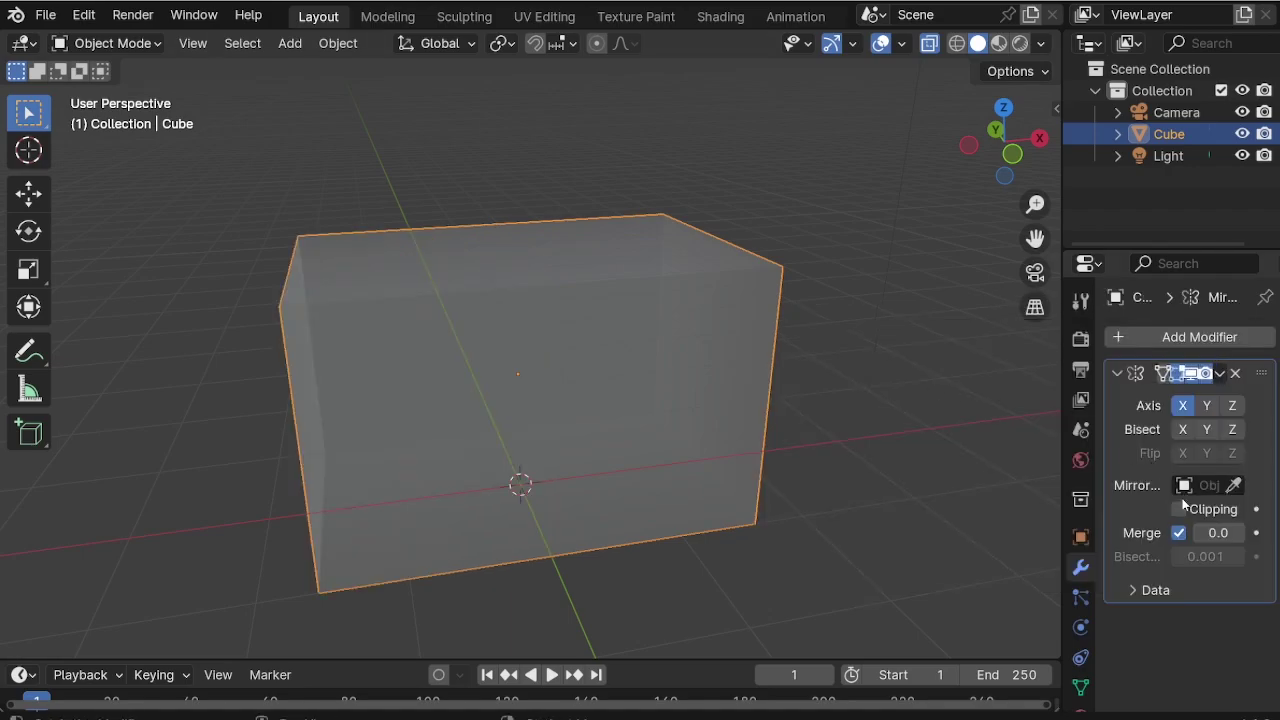
scroll(700, 354, up, 1)
middle_drag(654, 360, 567, 344)
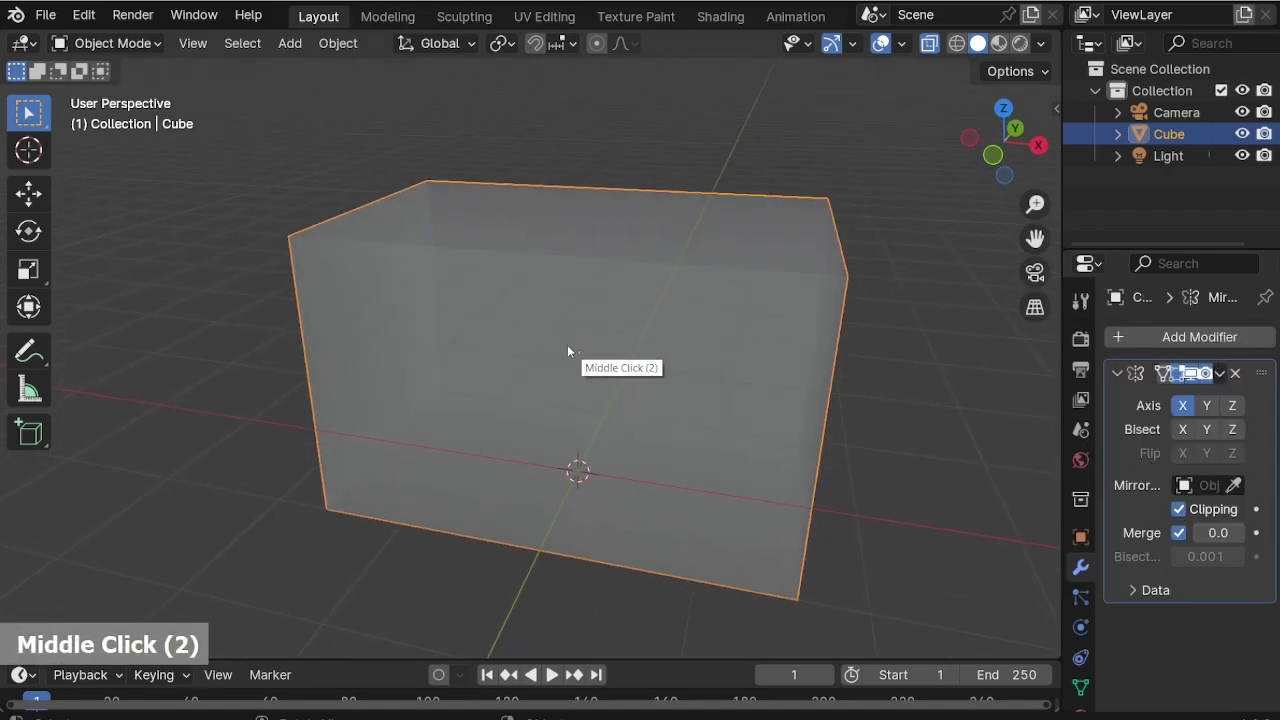
key(Tab)
key(2)
key(g)
key(Escape)
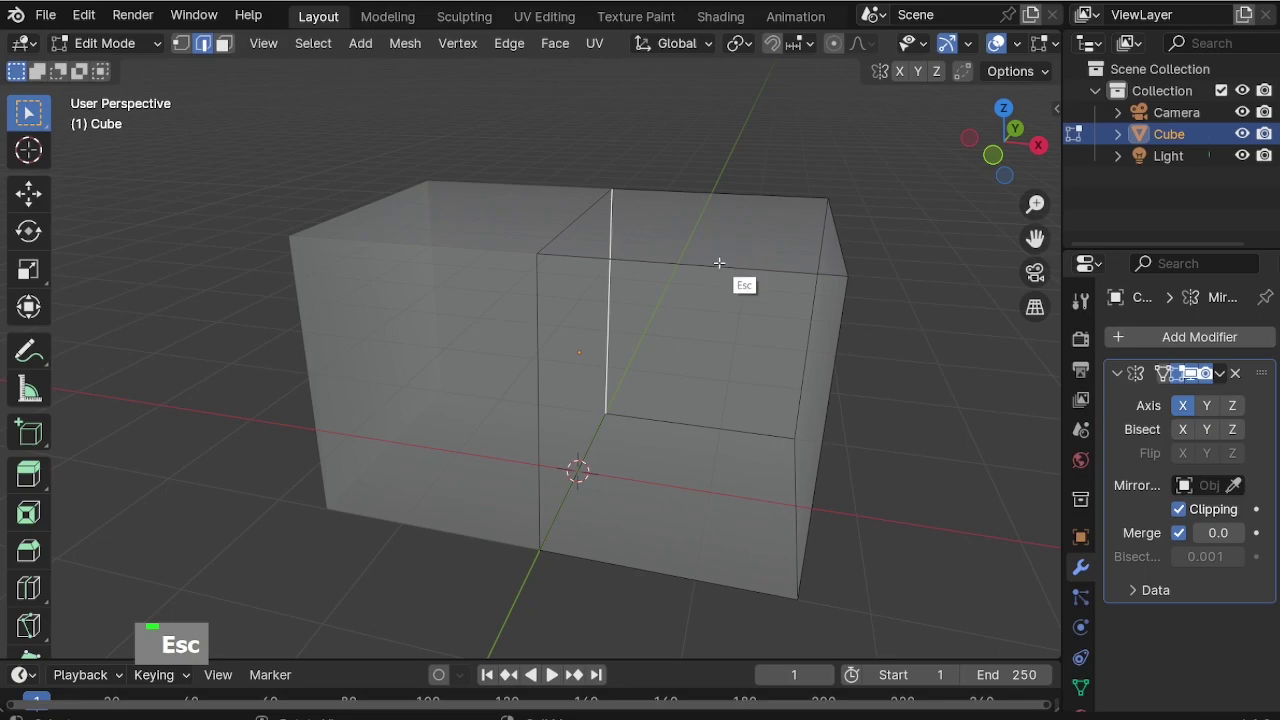
key(g)
key(Escape)
Add a horizontal loop cut around the box and slide it toward the base by a factor of about 0.66.
middle_drag(790, 365, 717, 440)
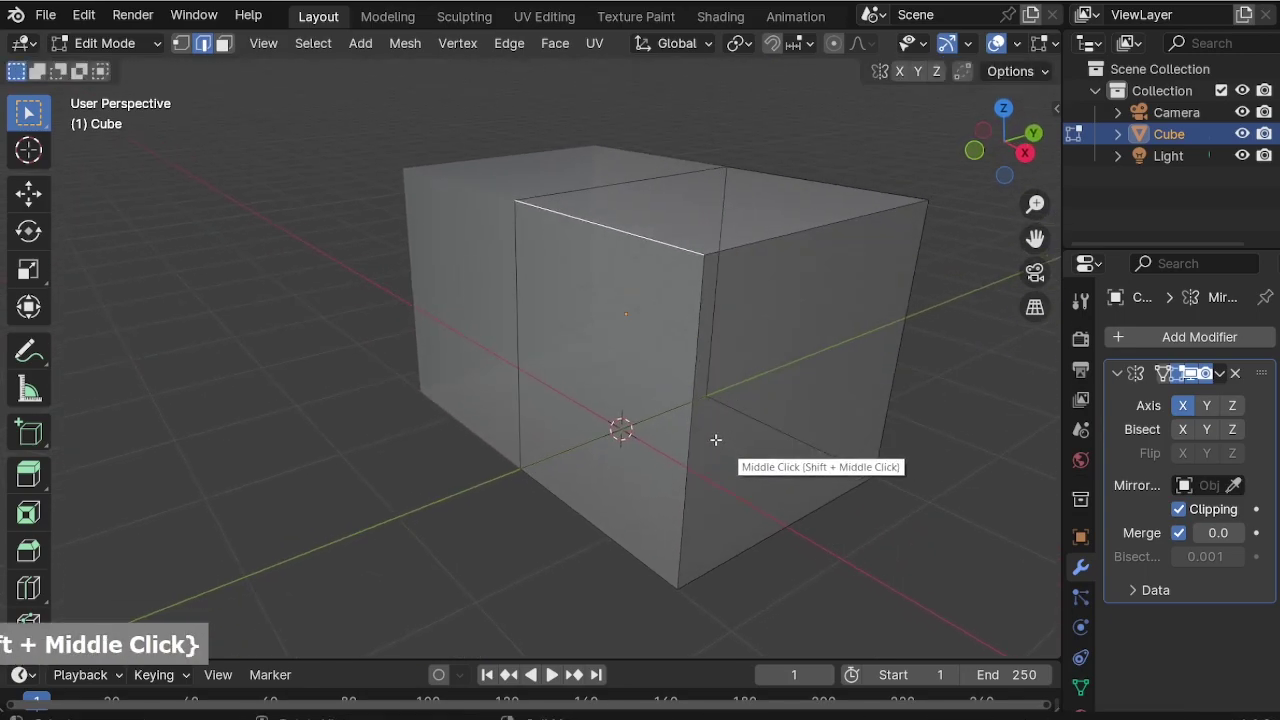
key(ctrl+r)
click(680, 372)
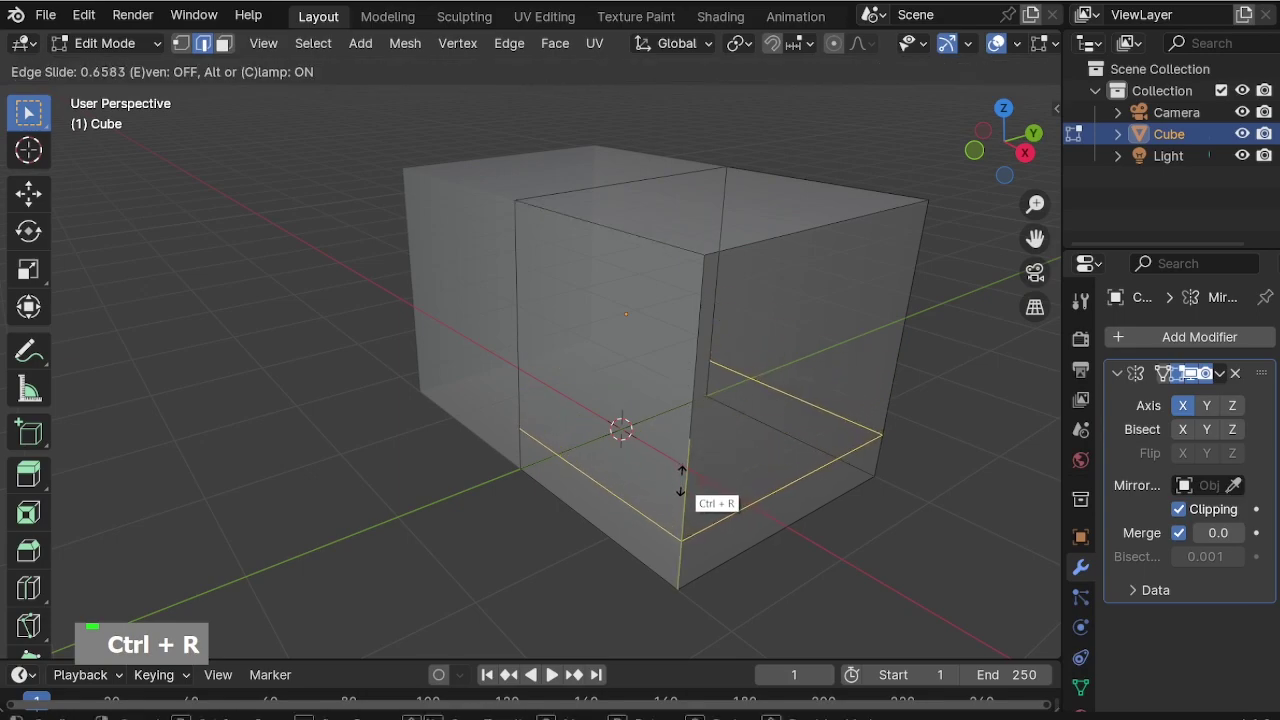
click(680, 483)
Bevel the two long top edges by about 1 m with 10 segments to form an arched top.
click(677, 245)
shift+click(853, 190)
middle_drag(806, 300, 650, 290)
shift+click(645, 290)
key(ctrl+b)
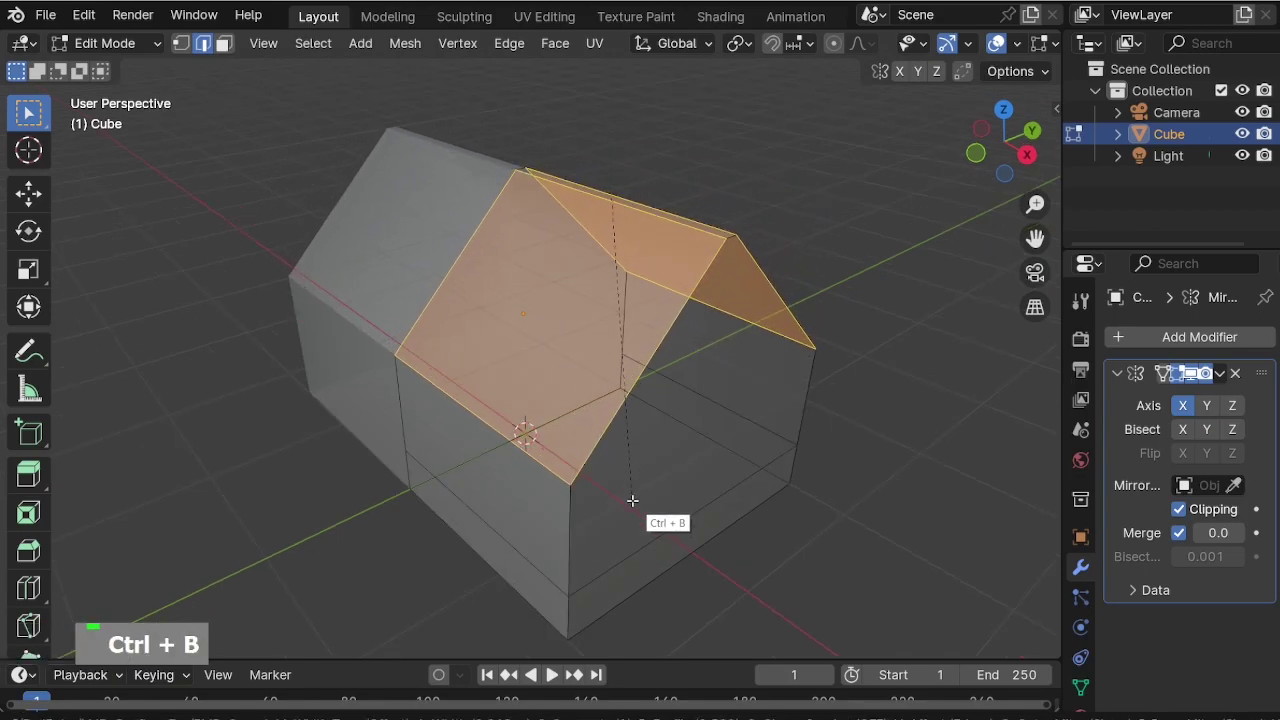
scroll(630, 508, up, 3)
scroll(630, 508, up, 6)
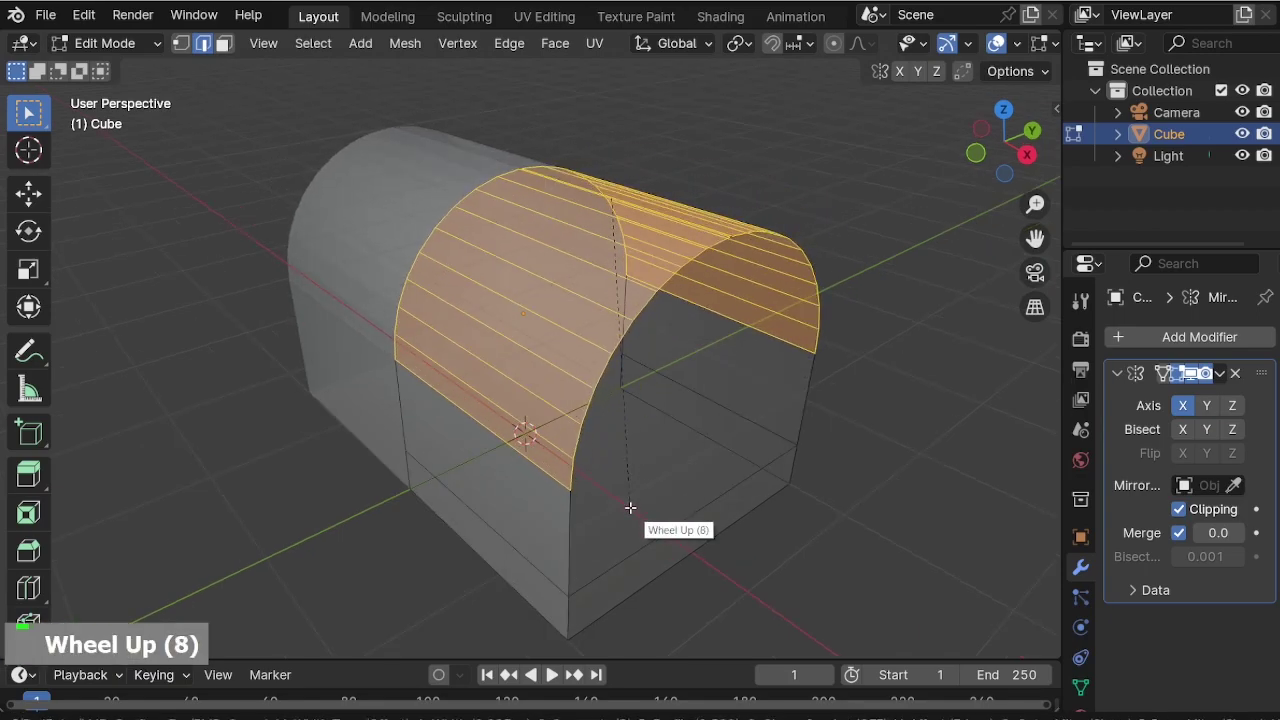
click(630, 508)
Merge by distance the two nearly coincident edges along the ridge of the arched top.
middle_drag(688, 269, 566, 259)
scroll(748, 231, up, 3)
scroll(748, 231, up, 6)
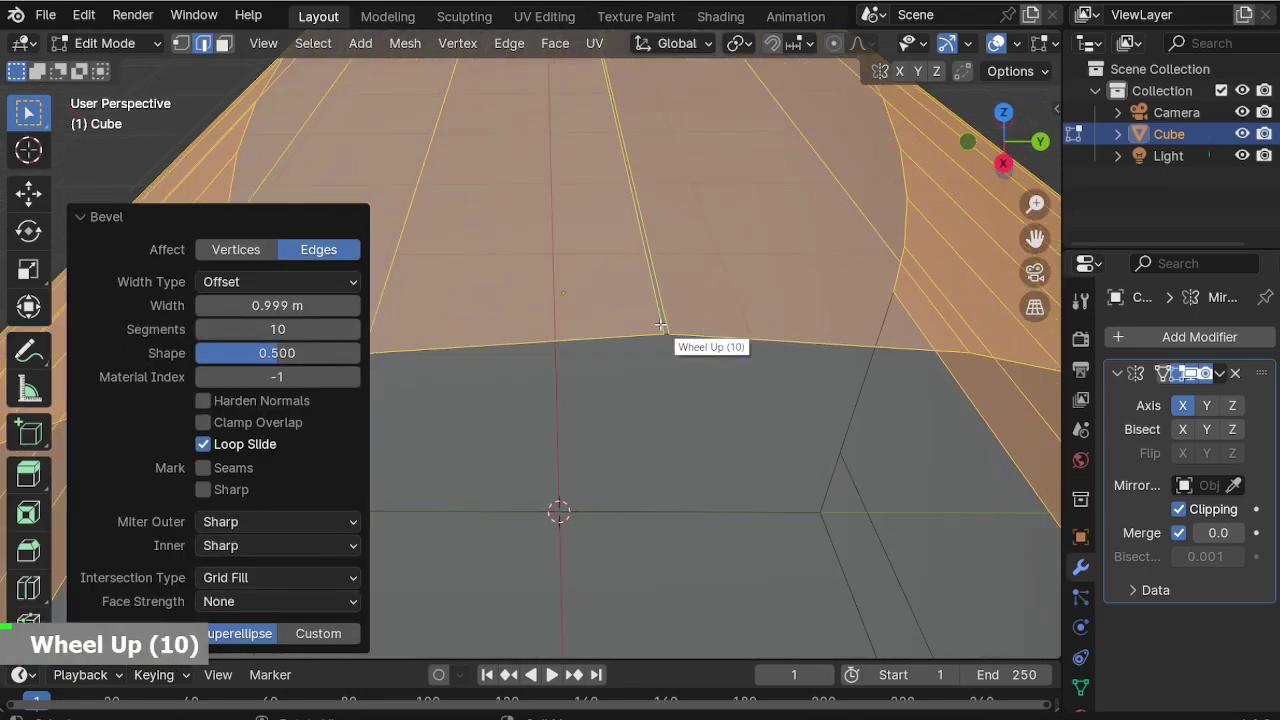
shift+click(664, 325)
key(m)
click(662, 325)
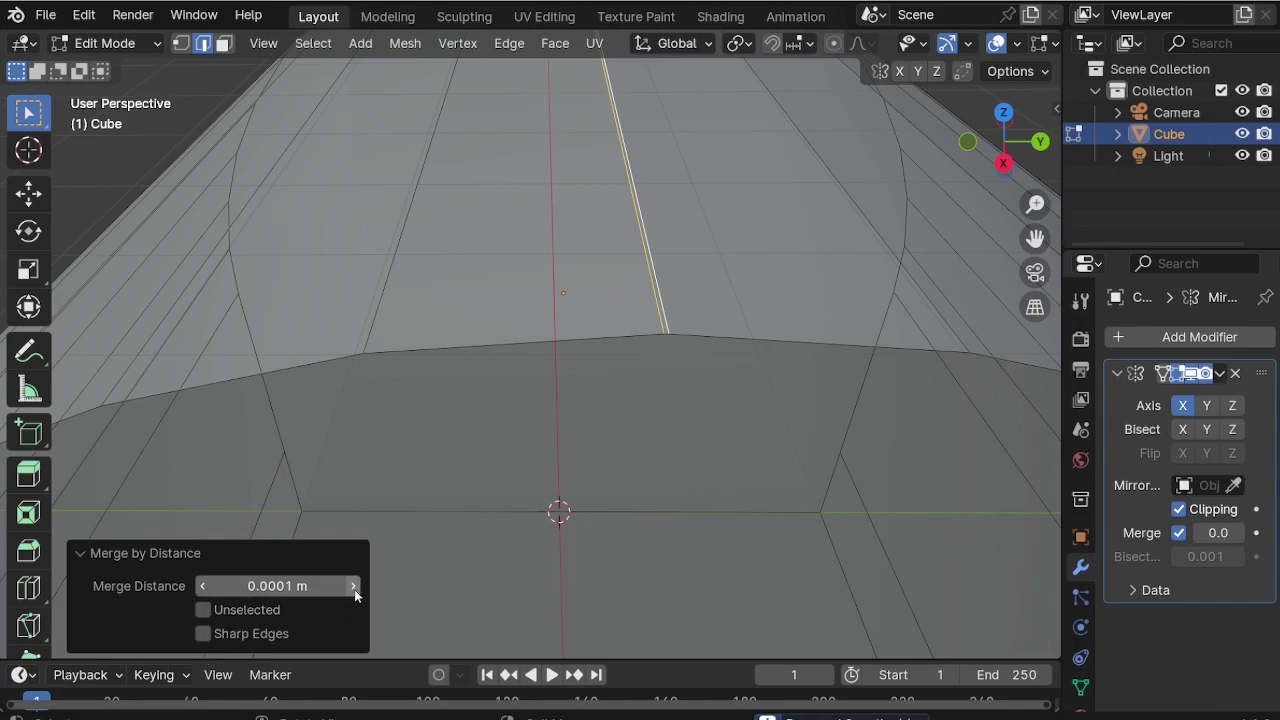
scroll(560, 450, down, 1)
middle_drag(560, 450, 630, 300)
scroll(465, 490, down, 2)
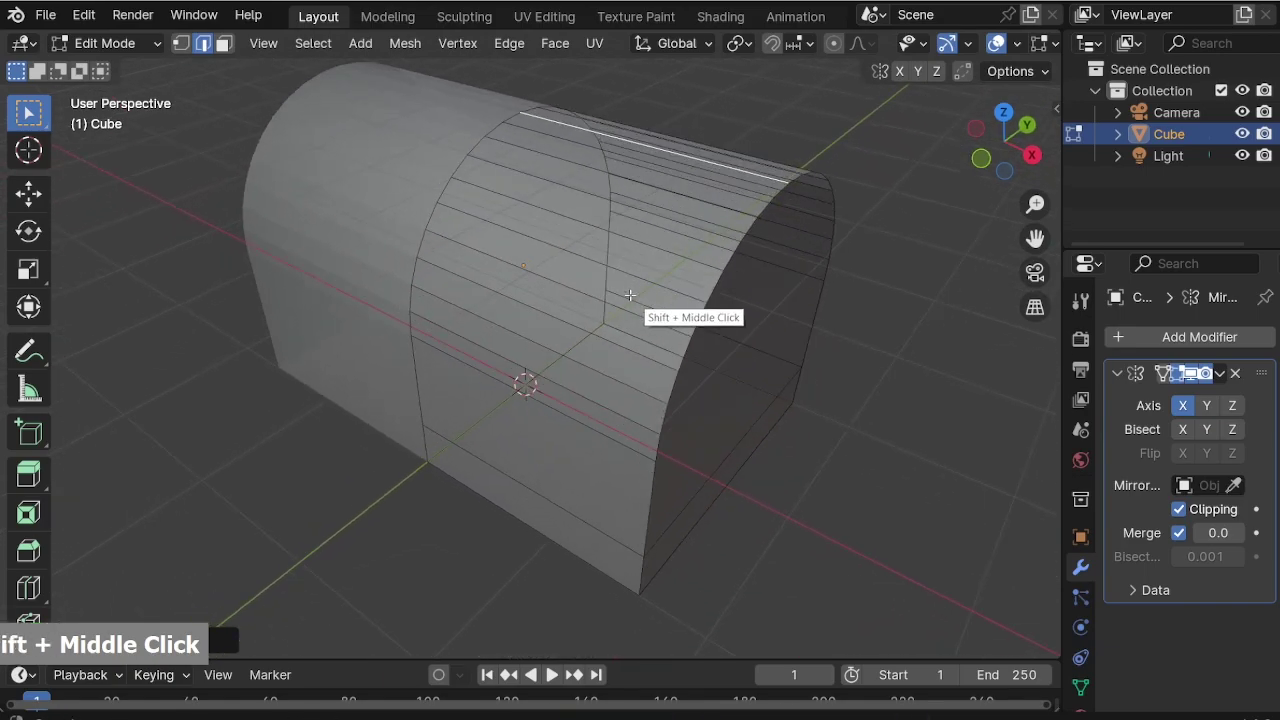
Duplicate the arched end face and the strip below it in place, and separate the copies into their own object.
key(alt+z)
middle_drag(592, 367, 592, 437)
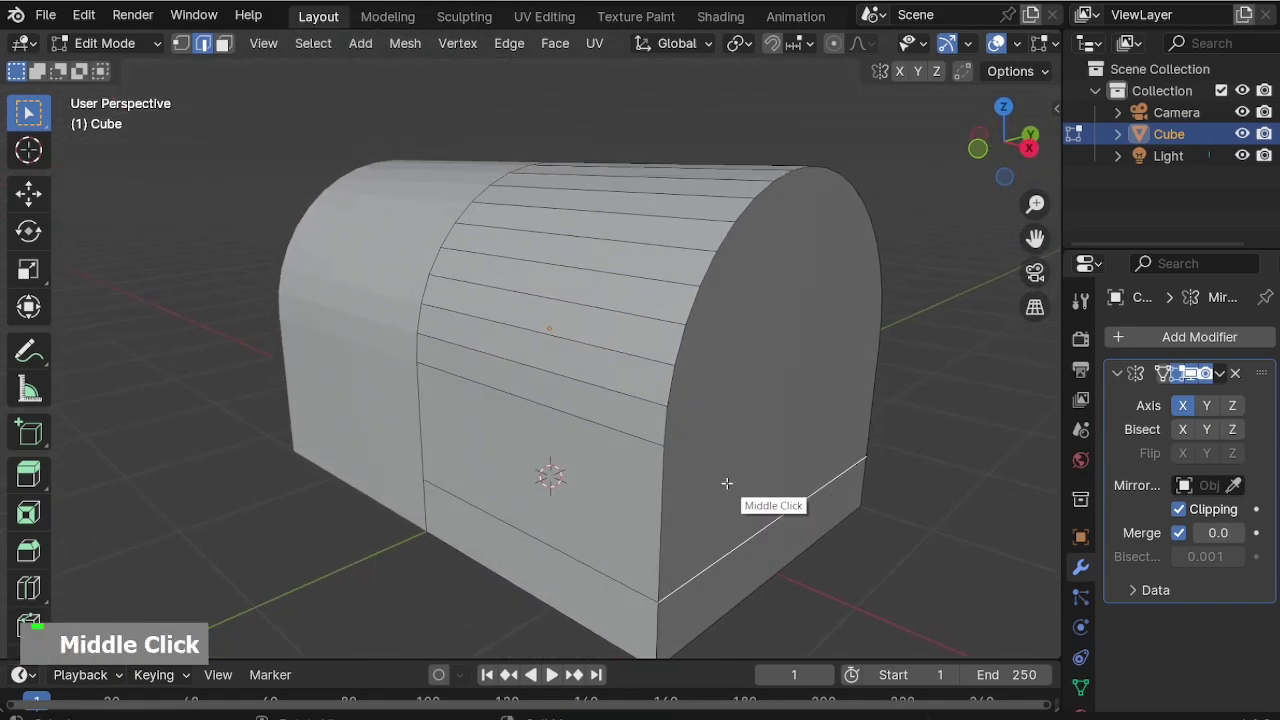
key(3)
click(748, 433)
shift+click(748, 557)
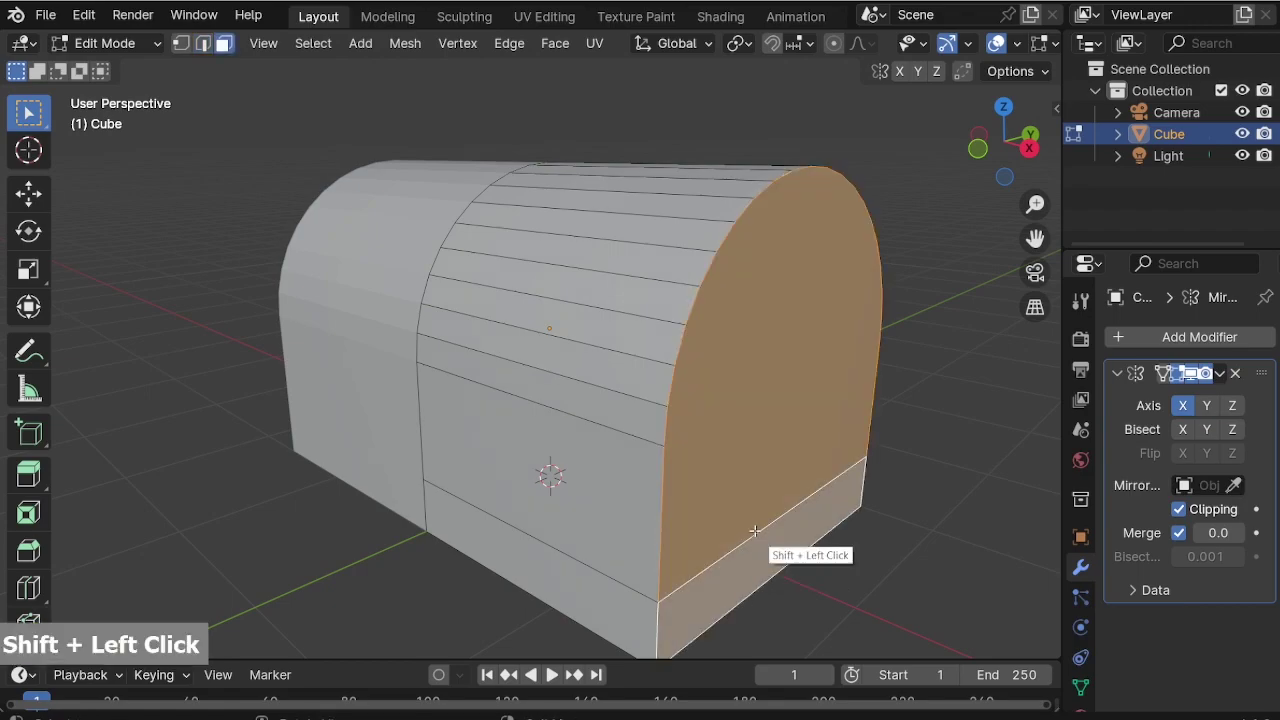
right_click(846, 354)
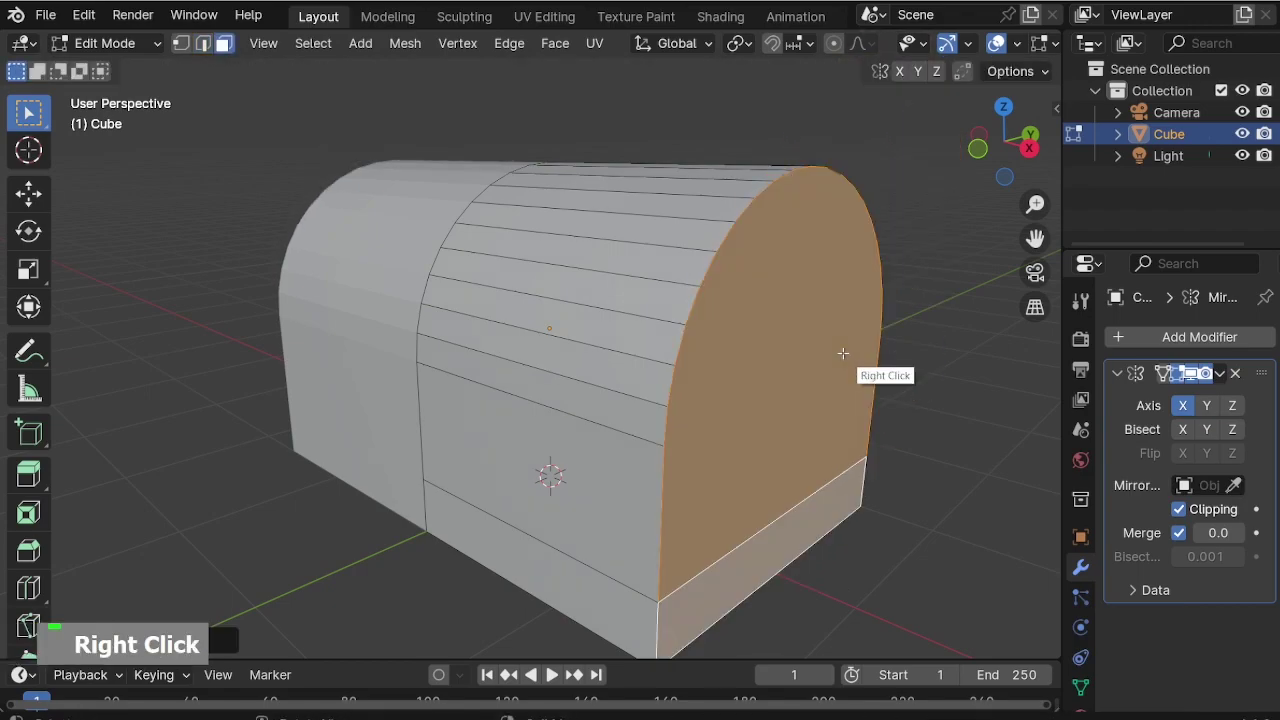
key(p)
click(841, 349)
shift+middle_drag(846, 360, 571, 406)
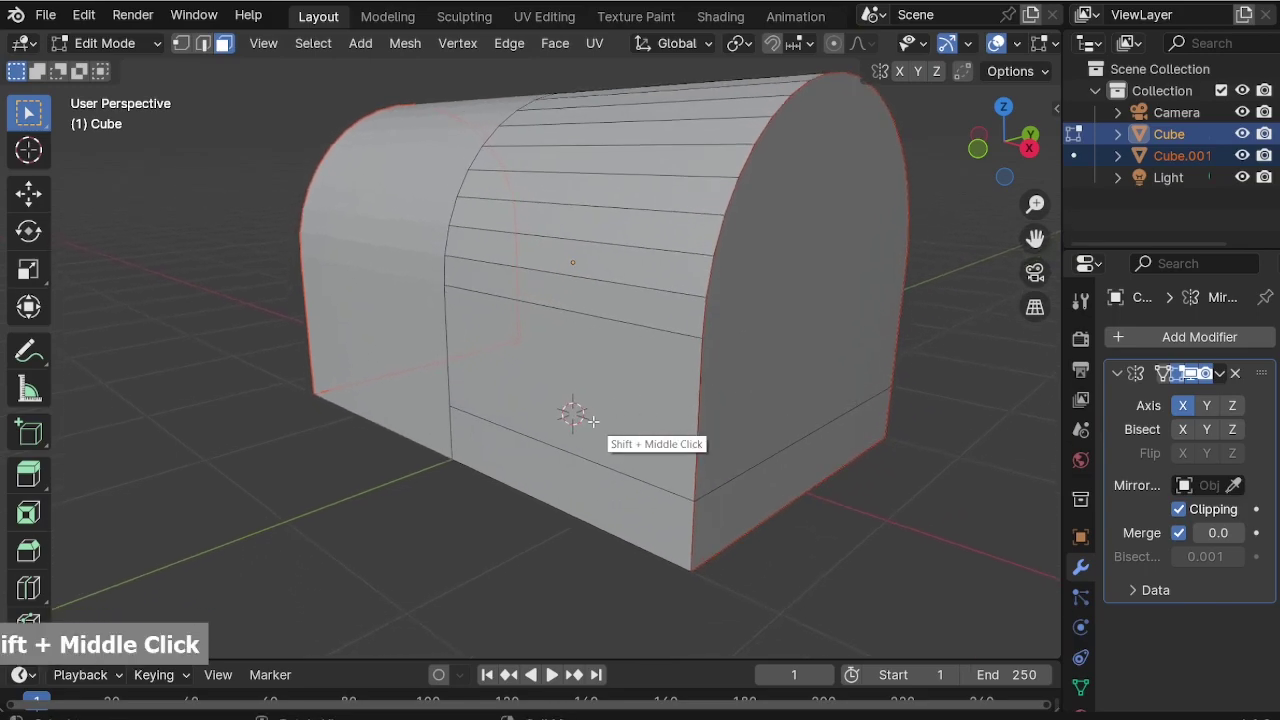
Move the lower horizontal edge loop of the body down about 0.17 m along Z.
click(593, 421)
middle_drag(514, 472, 480, 446)
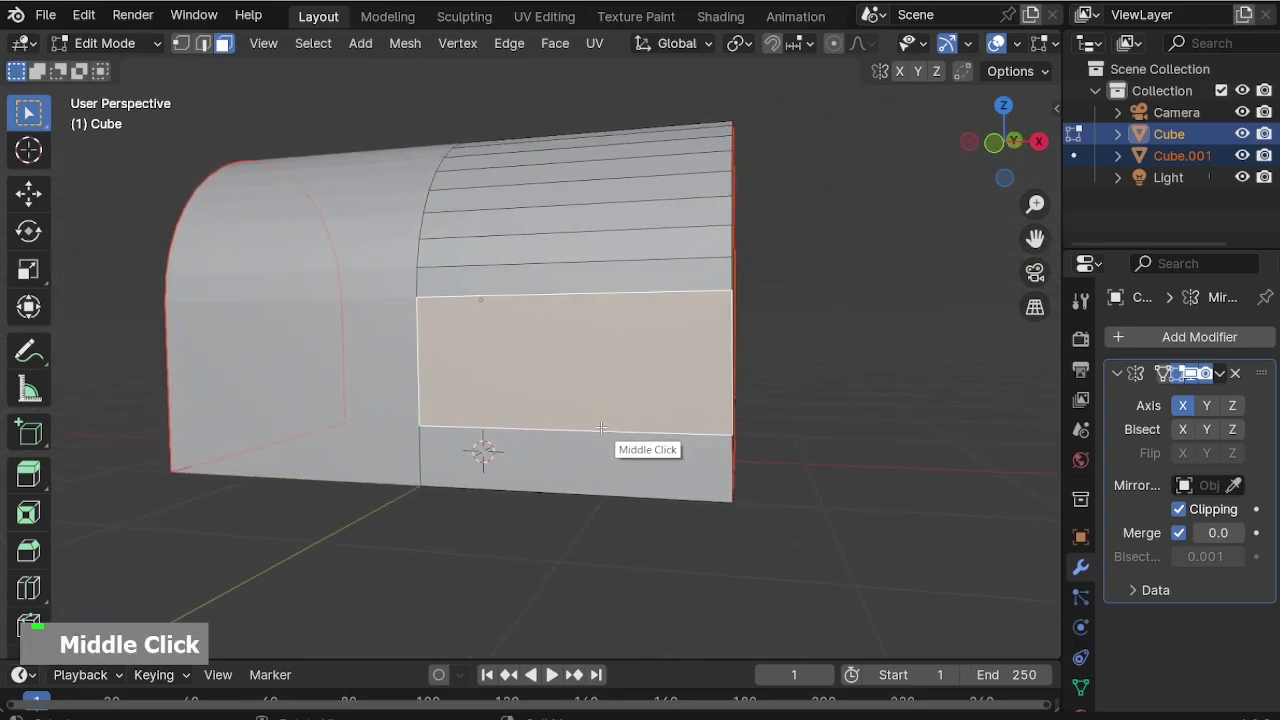
key(KP_1)
scroll(502, 335, up, 2)
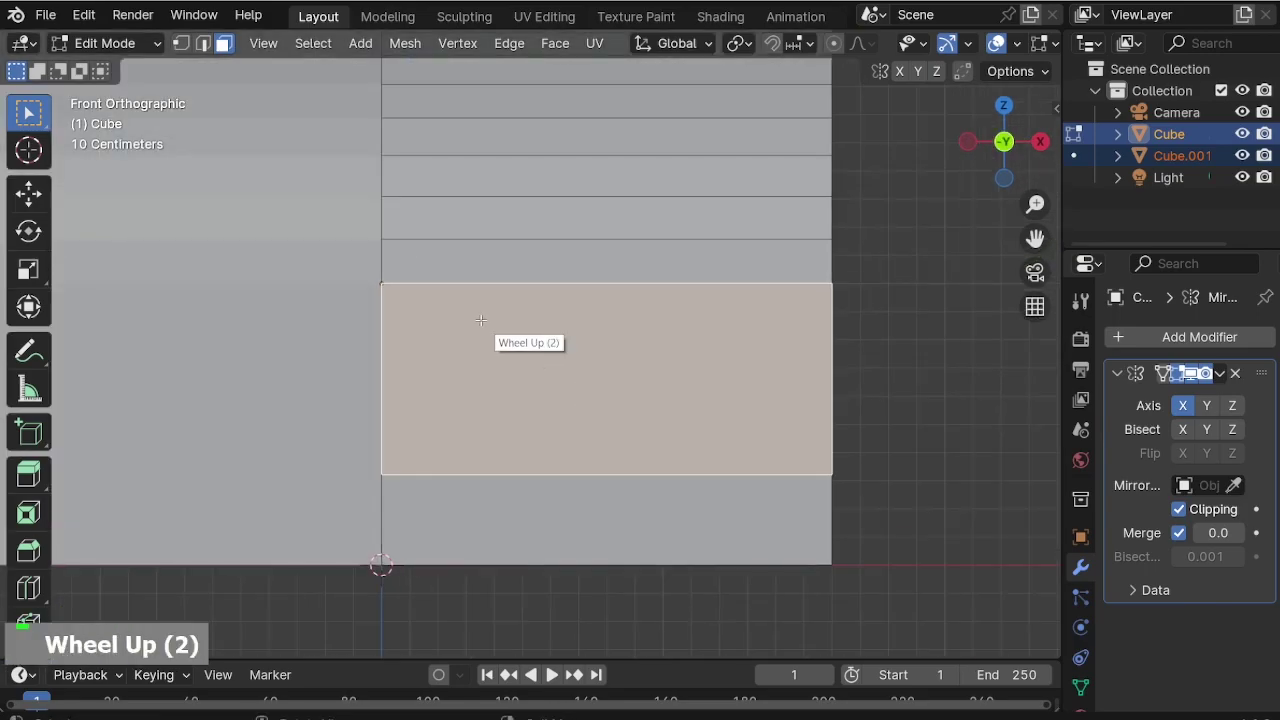
key(alt+z)
key(2)
drag(274, 391, 848, 436)
middle_drag(848, 436, 700, 380)
scroll(848, 466, up, 2)
key(g)
key(z)
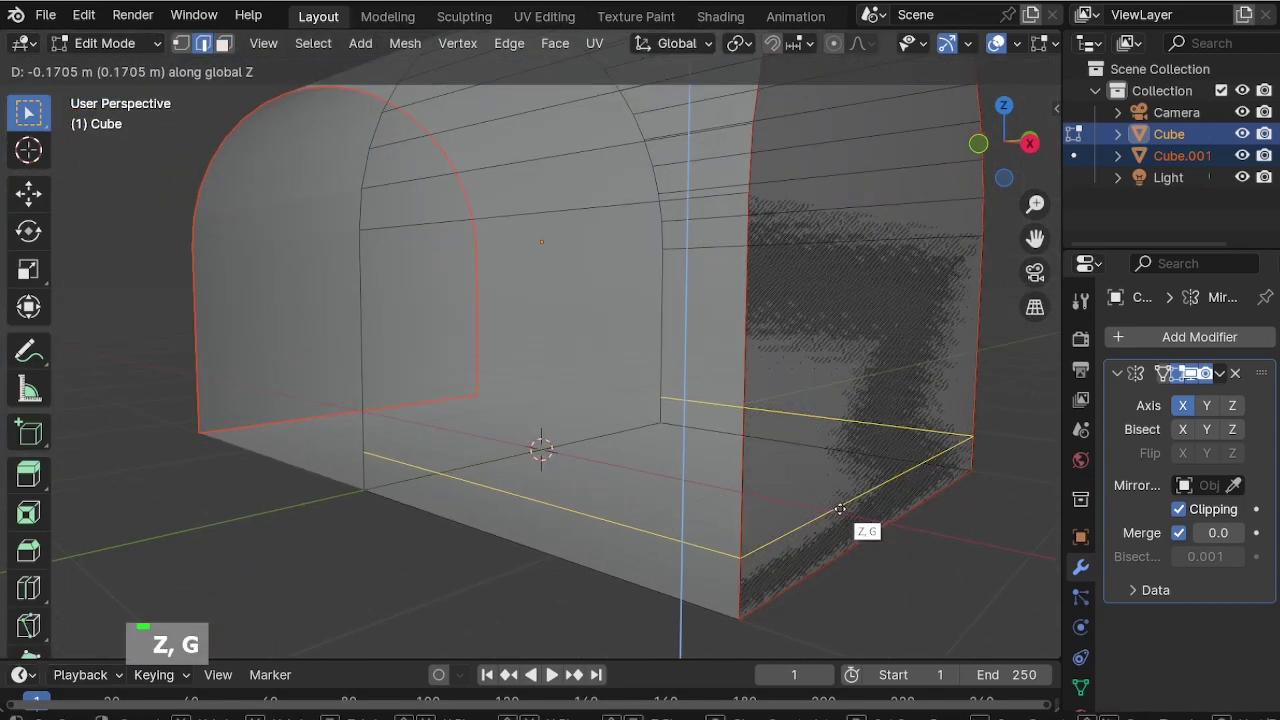
click(840, 500)
middle_drag(580, 374, 710, 534)
Duplicate the loop of base strip faces in place and separate the copy into its own object.
key(alt+z)
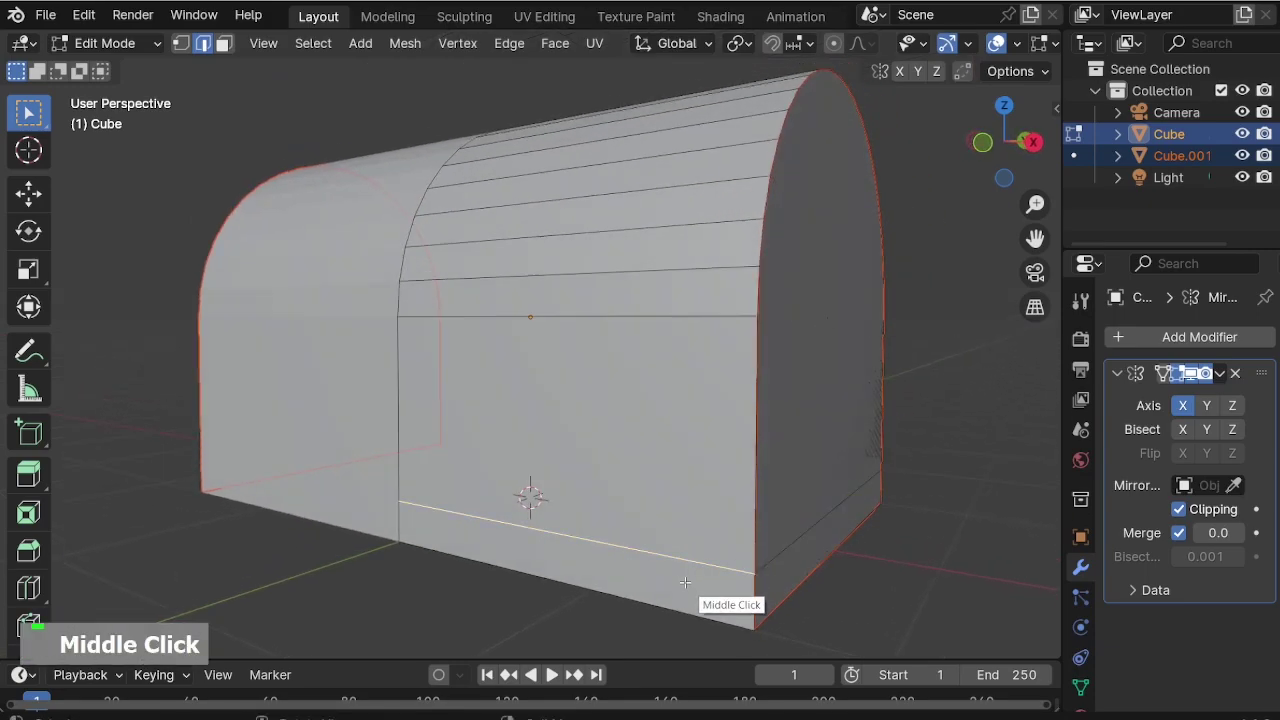
key(3)
alt+click(752, 591)
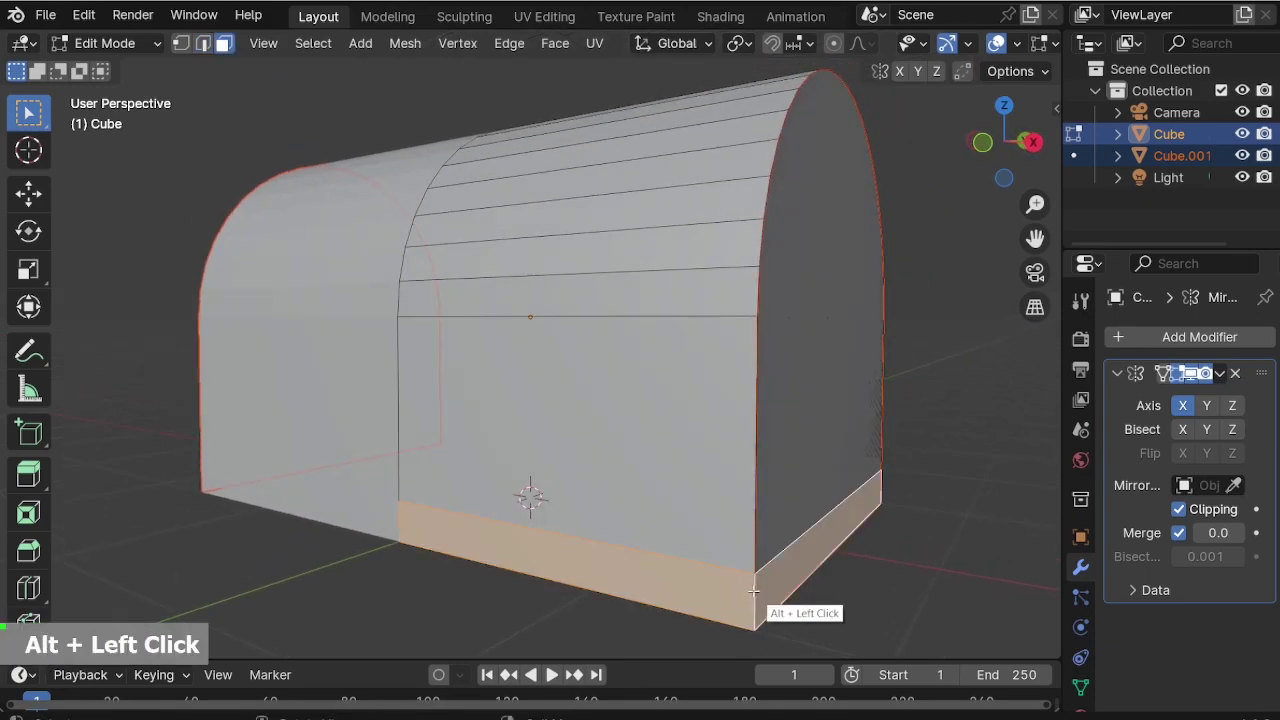
key(alt+z)
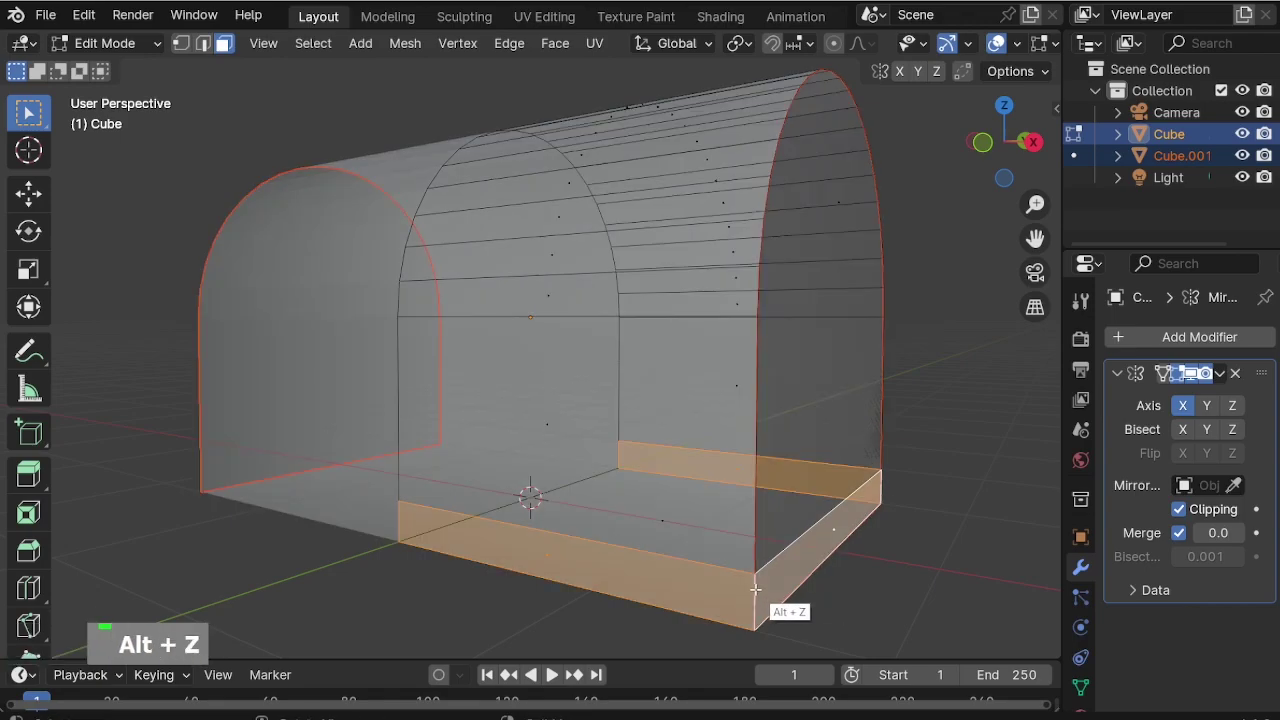
key(shift+d)
right_click(800, 466)
key(p)
click(790, 463)
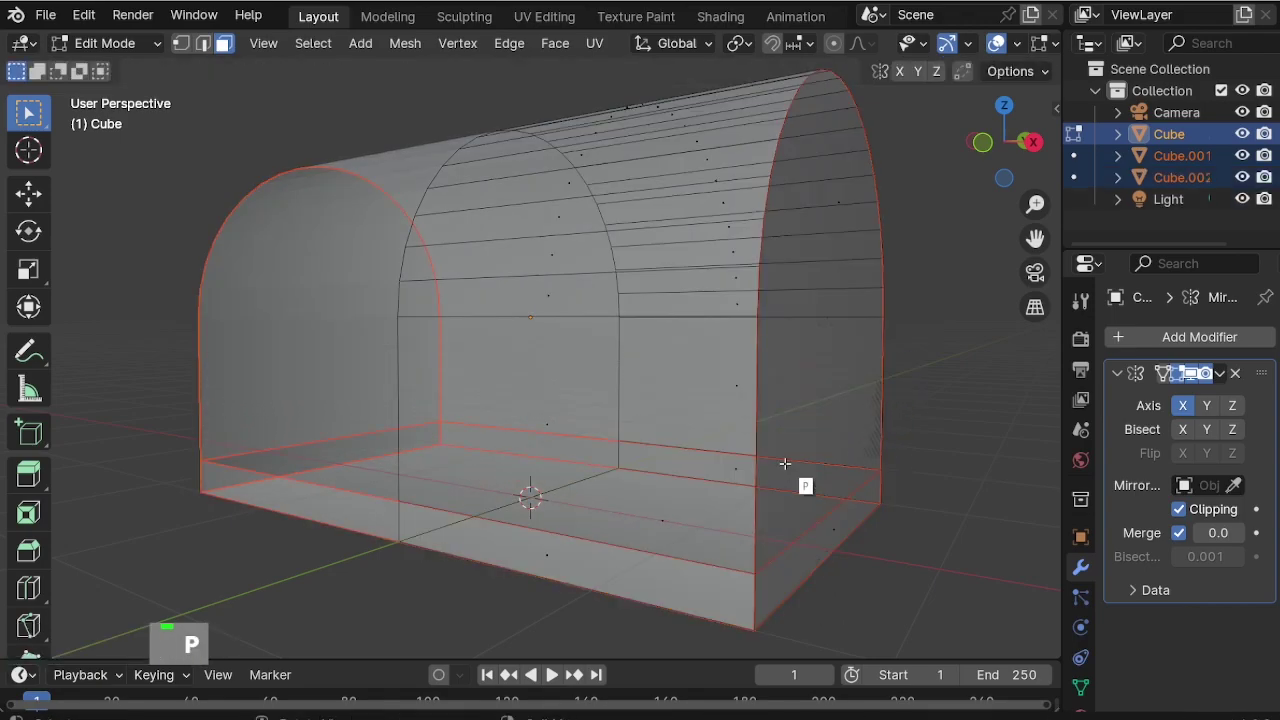
Add two closely spaced vertical loop cuts to the body, slid toward the mirror centre by factors of about 0.46 and 0.74.
key(alt+z)
click(695, 395)
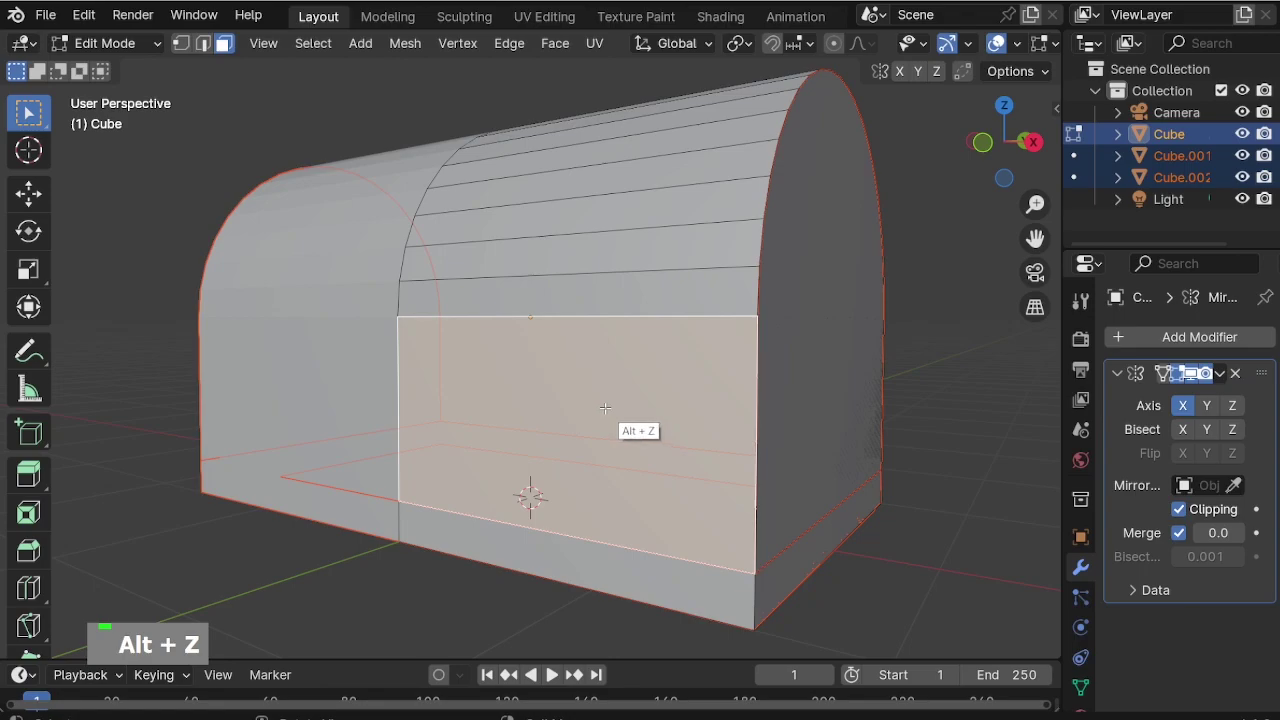
key(alt+z)
key(ctrl+r)
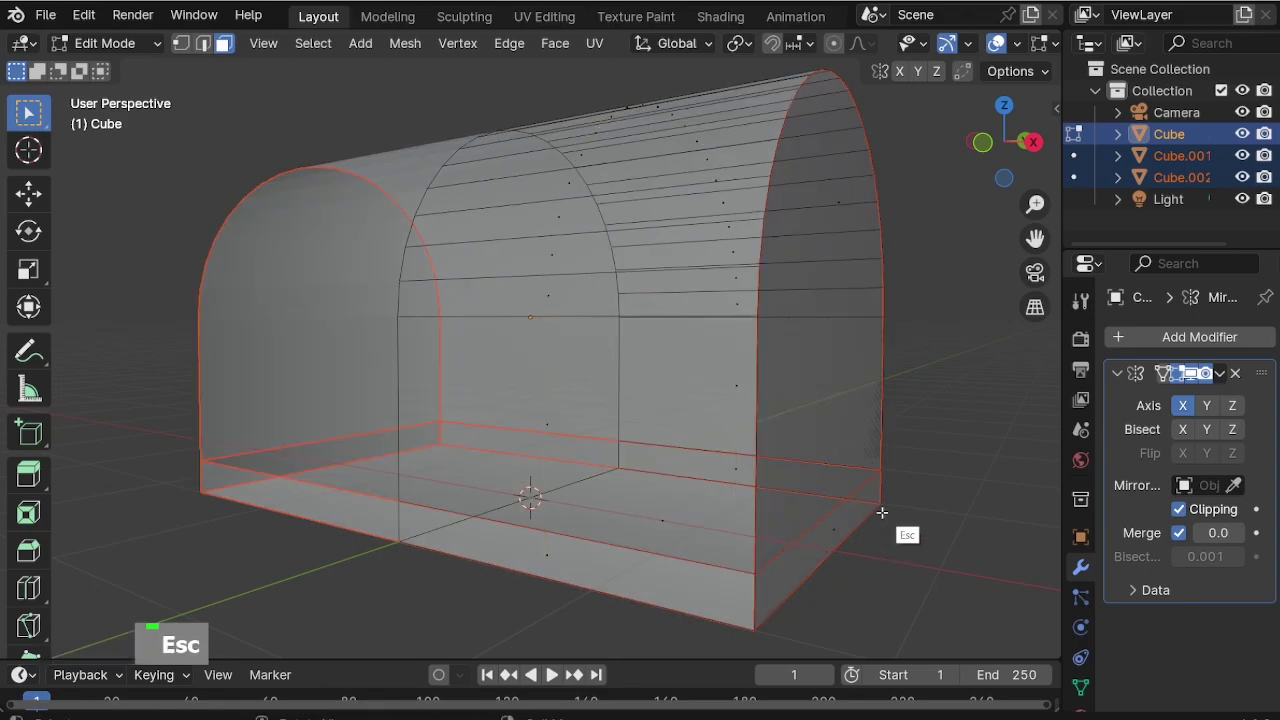
key(KP_1)
scroll(876, 501, down, 2)
scroll(575, 342, up, 1)
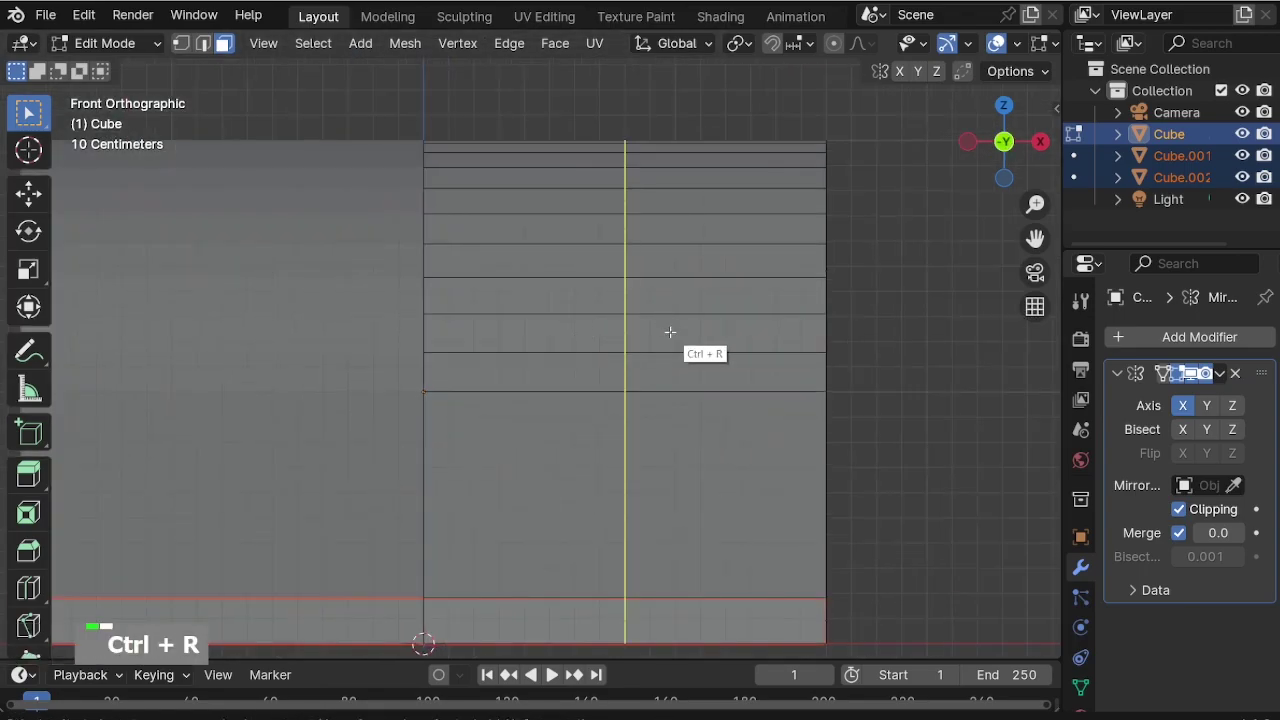
click(670, 332)
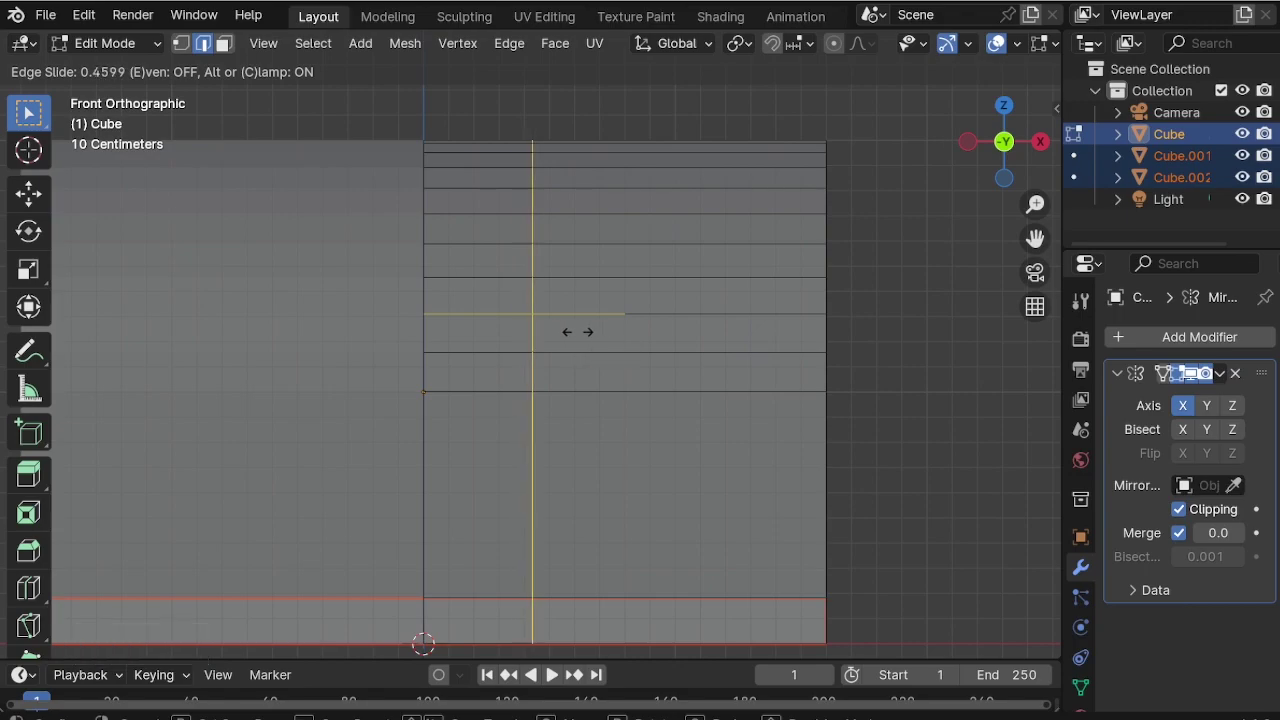
click(580, 332)
key(ctrl+r)
click(683, 331)
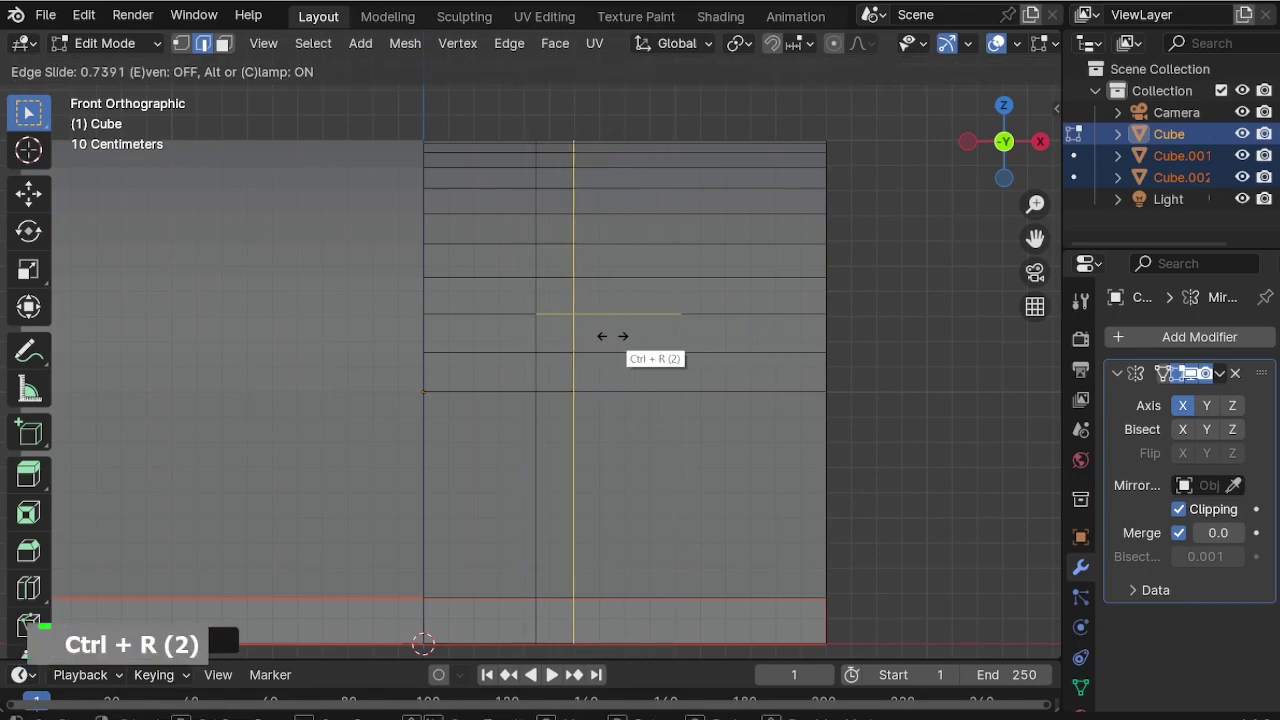
click(610, 336)
Add a horizontal loop cut to the side wall and slide it up to just below the start of the arch.
key(ctrl+r)
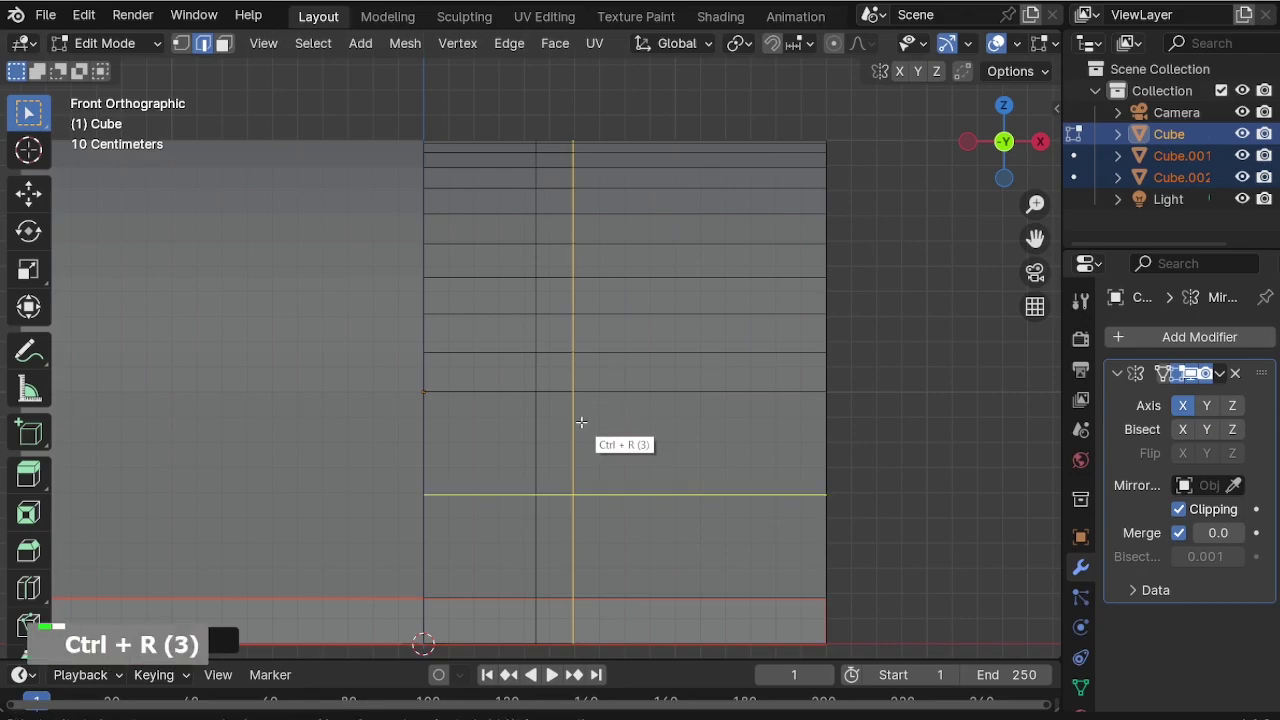
click(598, 428)
click(600, 355)
mouse_move(595, 352)
middle_down()
mouse_move(605, 410)
mouse_move(525, 414)
mouse_move(697, 428)
mouse_move(611, 409)
mouse_move(632, 399)
middle_up()
key(alt+z)
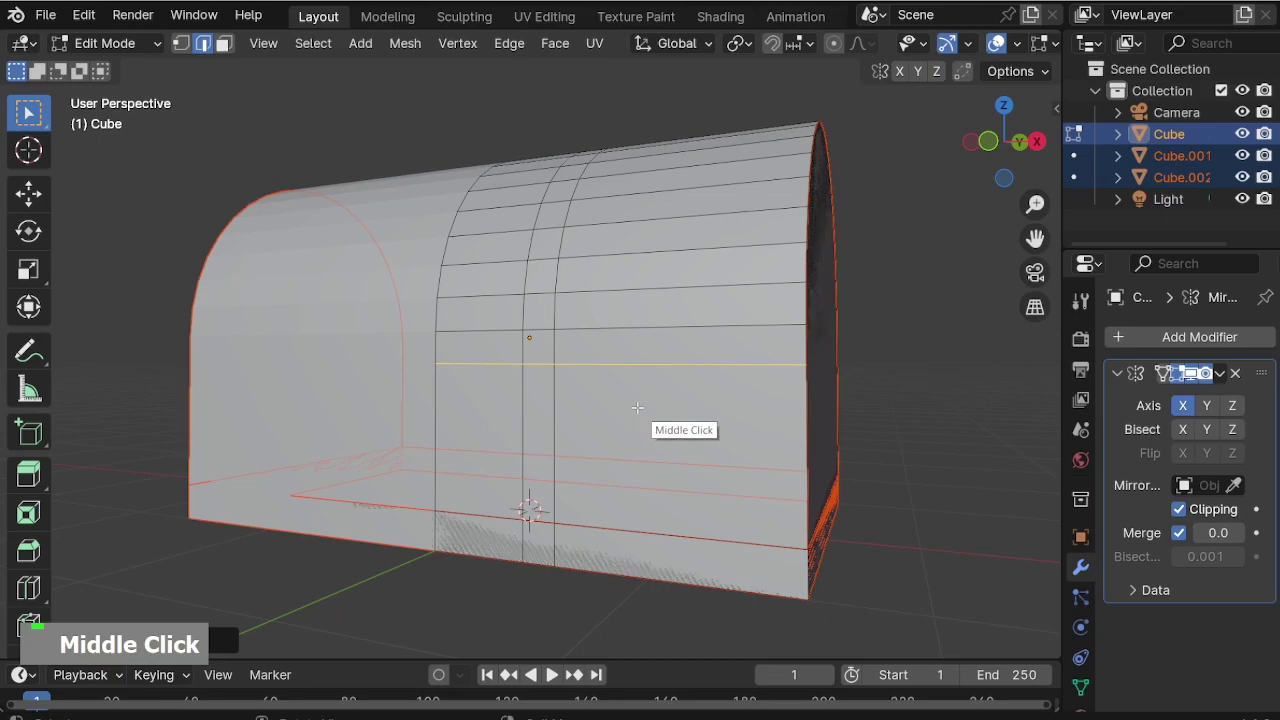
Isolate the body in local view and move the new horizontal edge loop up about 0.03 m along Z.
key(slash)
mouse_move(634, 406)
shift+middle_down()
mouse_move(523, 449)
mouse_move(657, 400)
shift+middle_up()
key(g)
key(z)
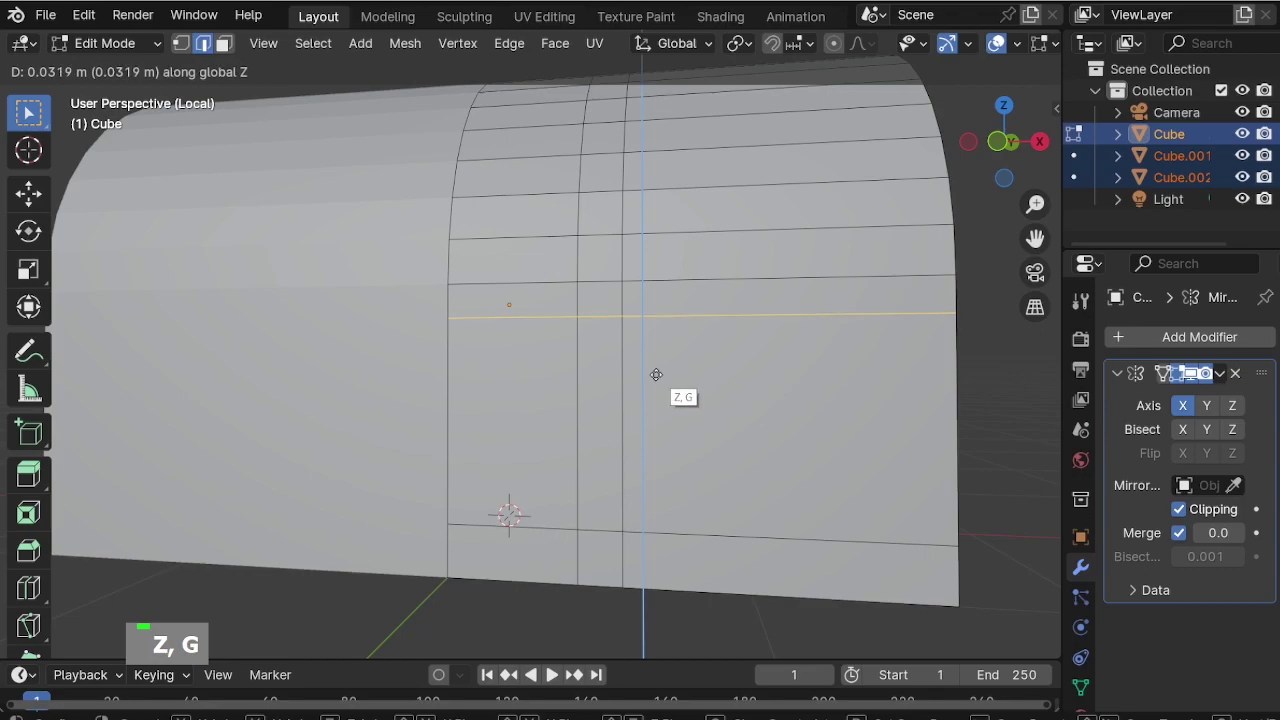
click(655, 374)
Extrude the top and side faces of the front door frame outward by about 0.085 m.
key(3)
click(556, 300)
shift+click(596, 299)
shift+click(596, 415)
shift+click(605, 549)
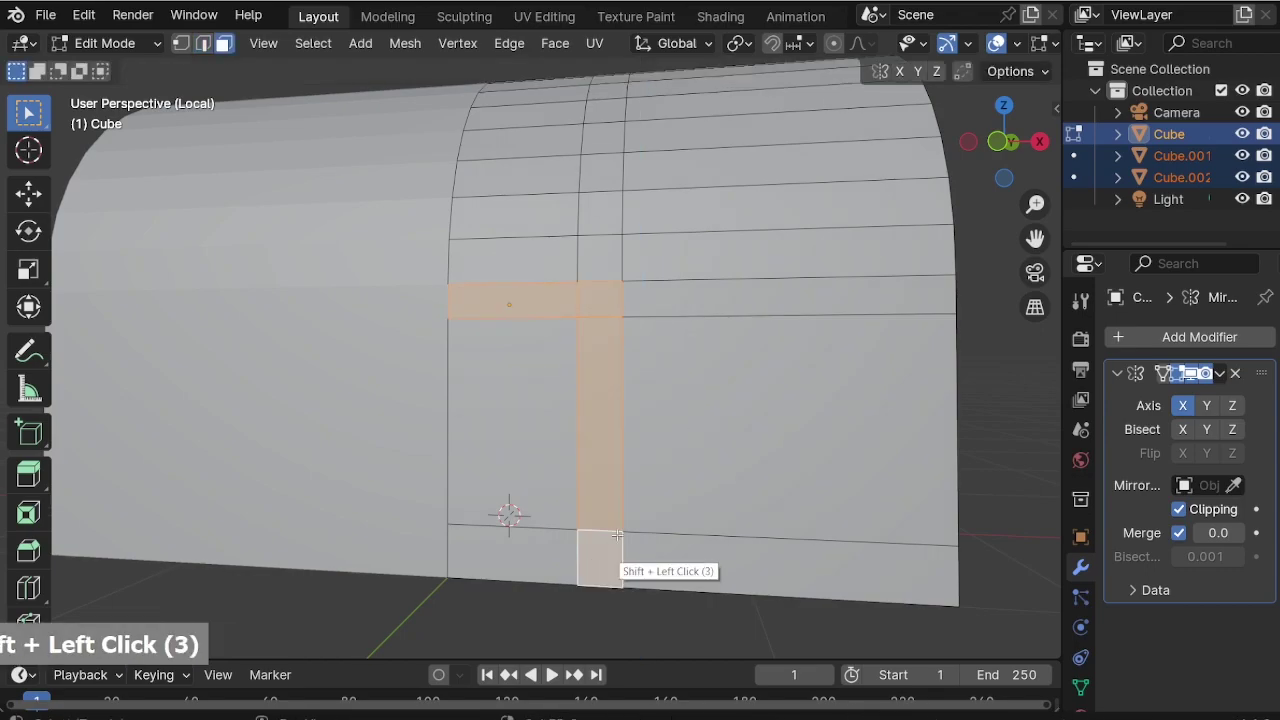
middle_drag(605, 549, 646, 457)
scroll(617, 420, up, 2)
key(e)
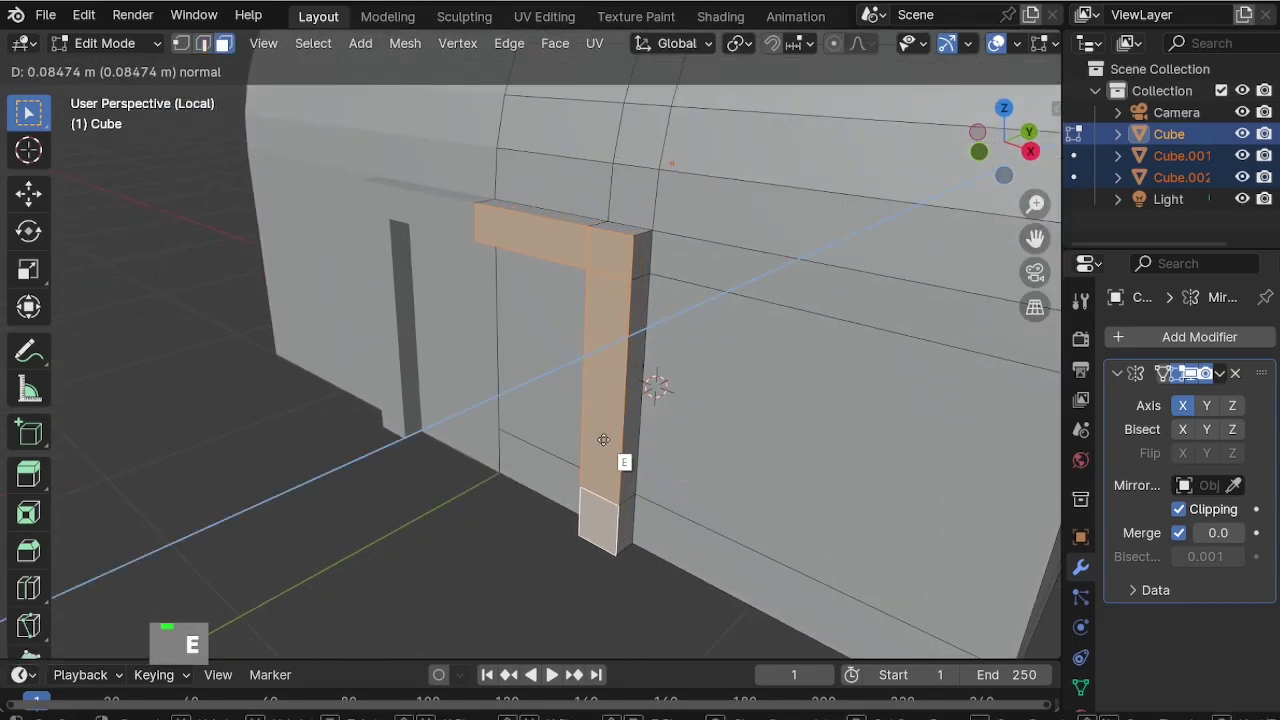
click(604, 440)
middle_drag(604, 440, 617, 450)
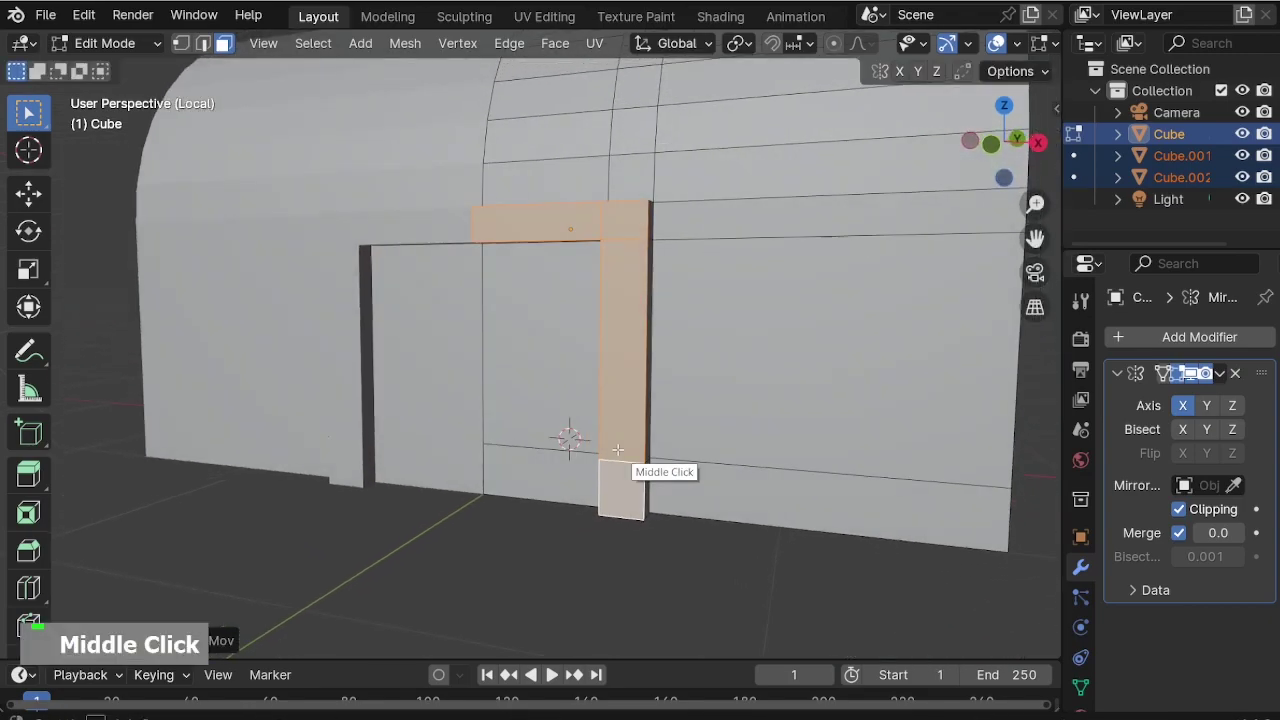
Extrude the narrow horizontal strip face beside the door frame outward to form a ledge below the arch.
middle_drag(729, 252, 714, 214)
scroll(714, 214, up, 2)
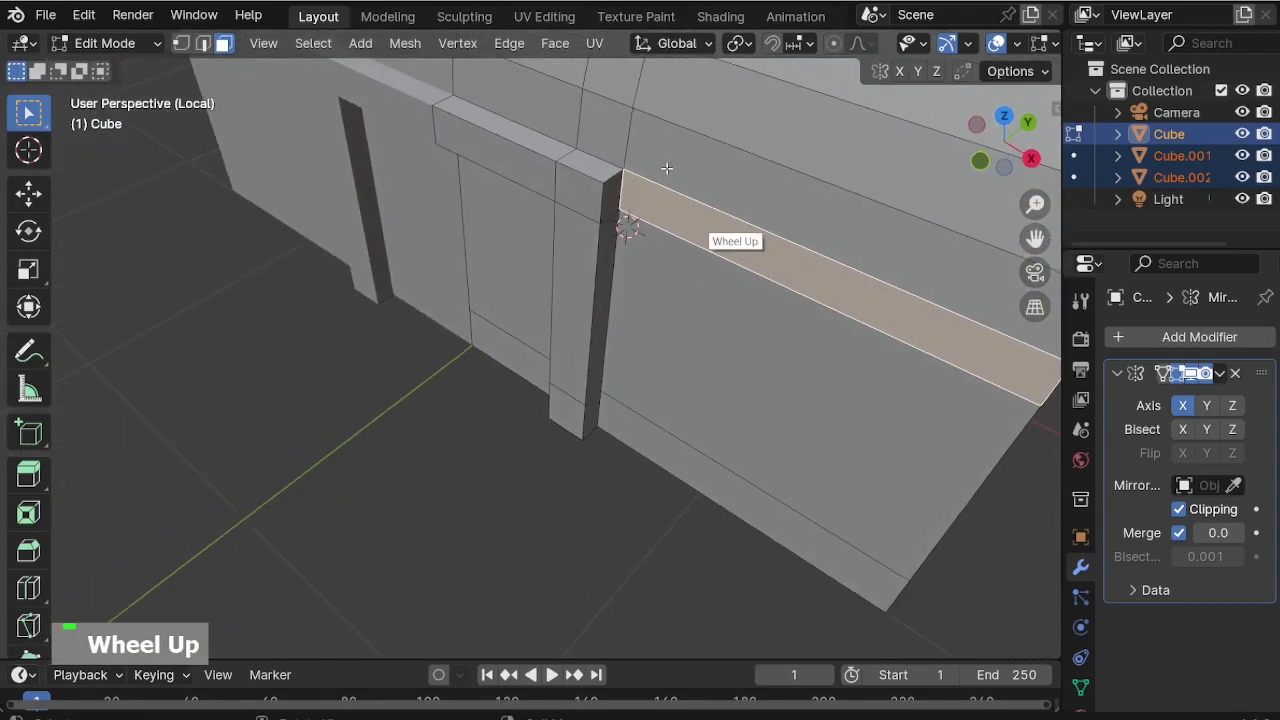
key(e)
click(619, 208)
scroll(577, 506, down, 3)
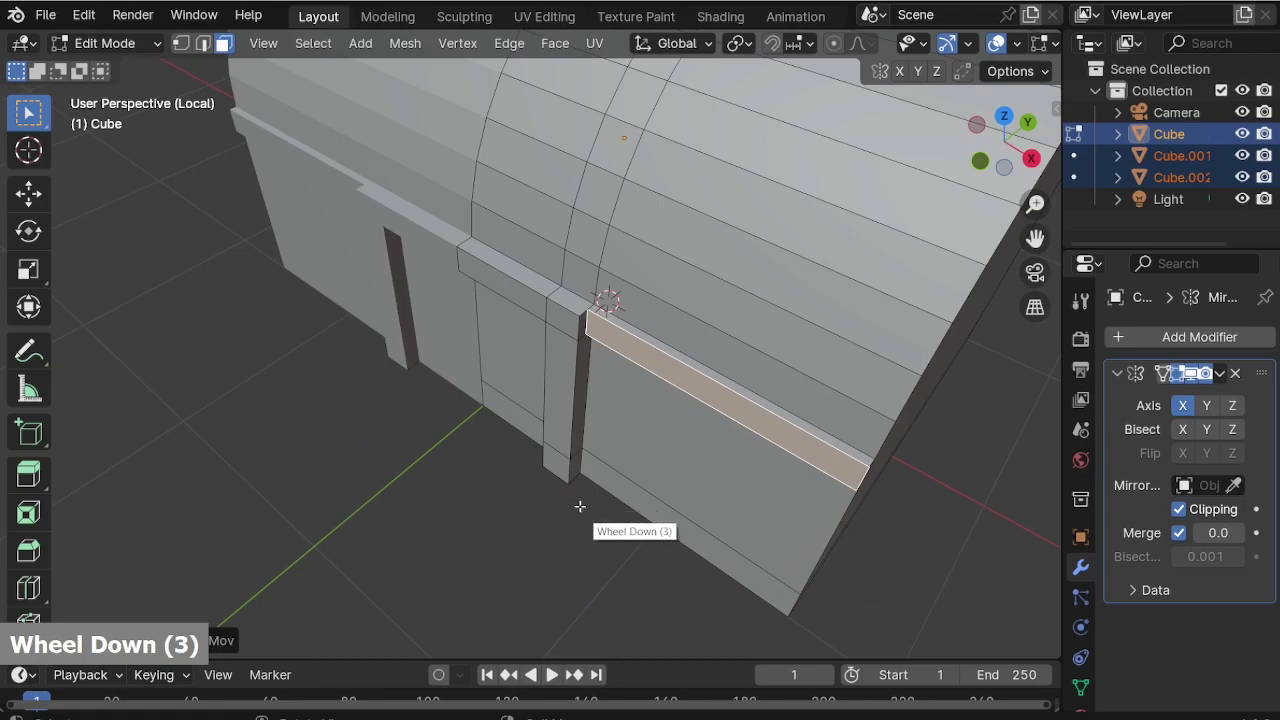
middle_drag(577, 506, 609, 400)
scroll(660, 463, down, 1)
shift+middle_drag(660, 463, 718, 407)
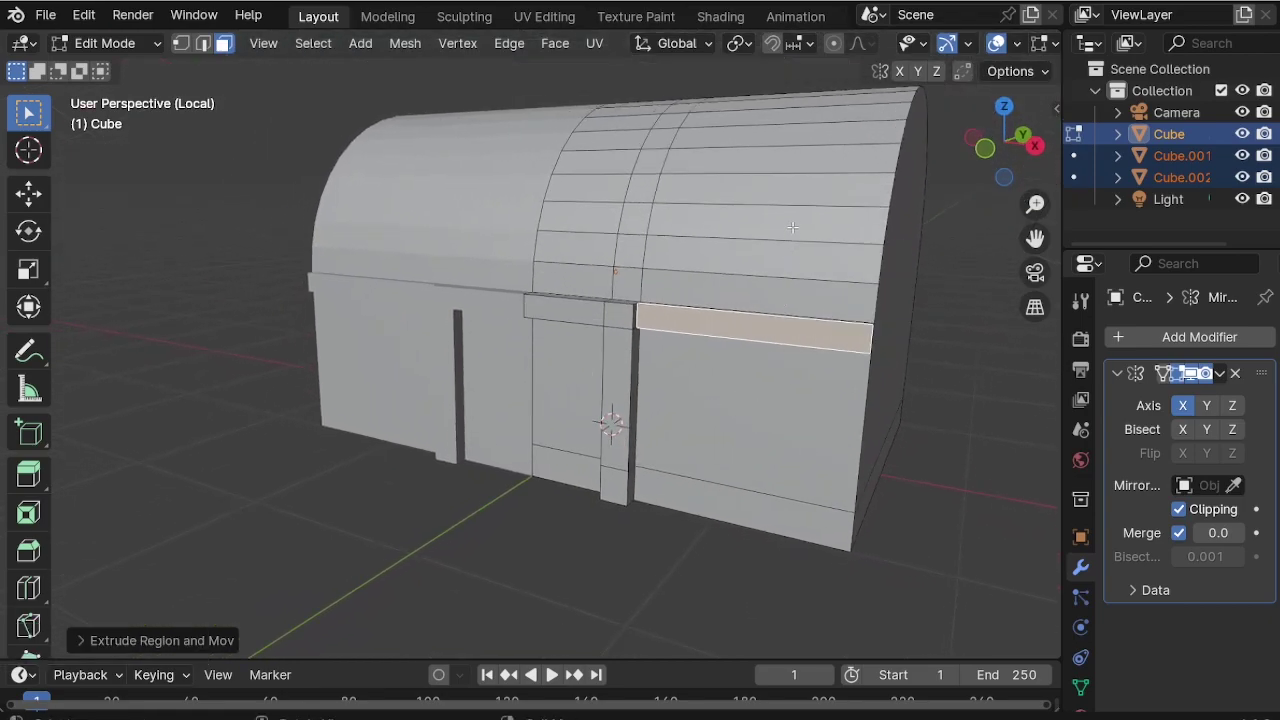
Duplicate all arched roof faces in place, separate the copy into its own object, and leave local view.
key(KP_1)
key(alt+z)
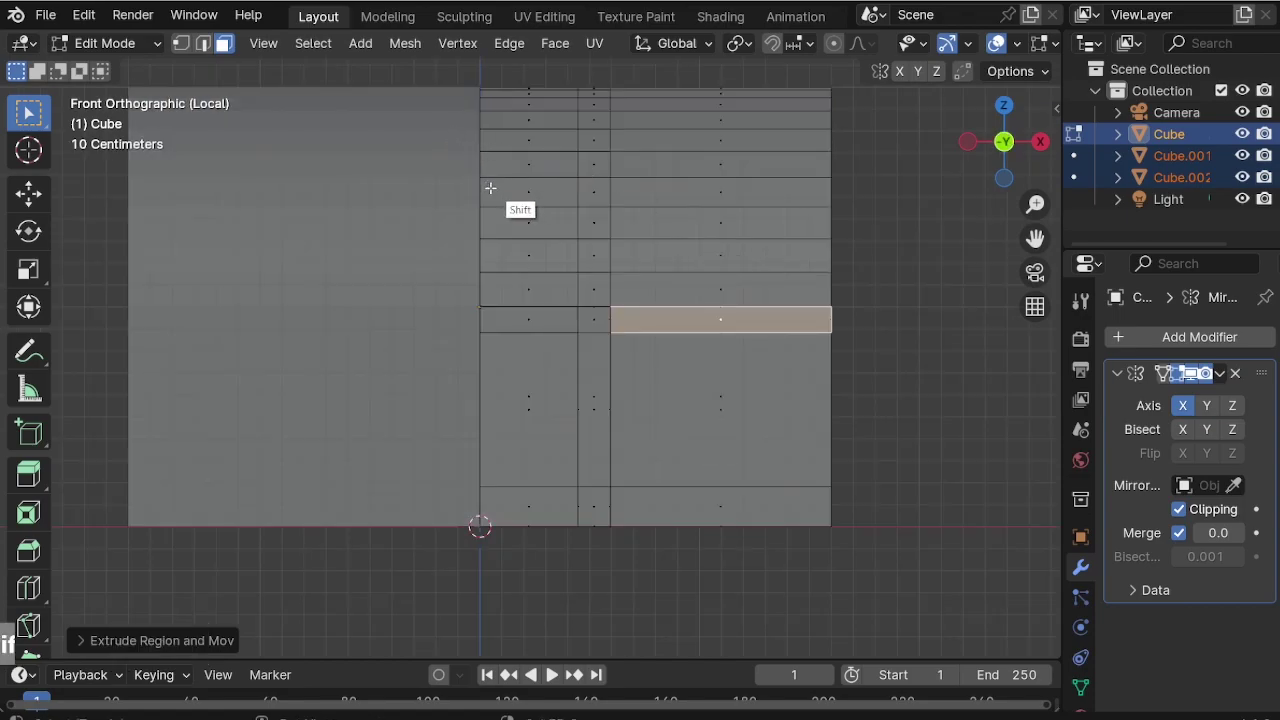
scroll(887, 352, up, 3)
drag(887, 352, 540, 62)
middle_drag(888, 177, 700, 285)
key(shift+d)
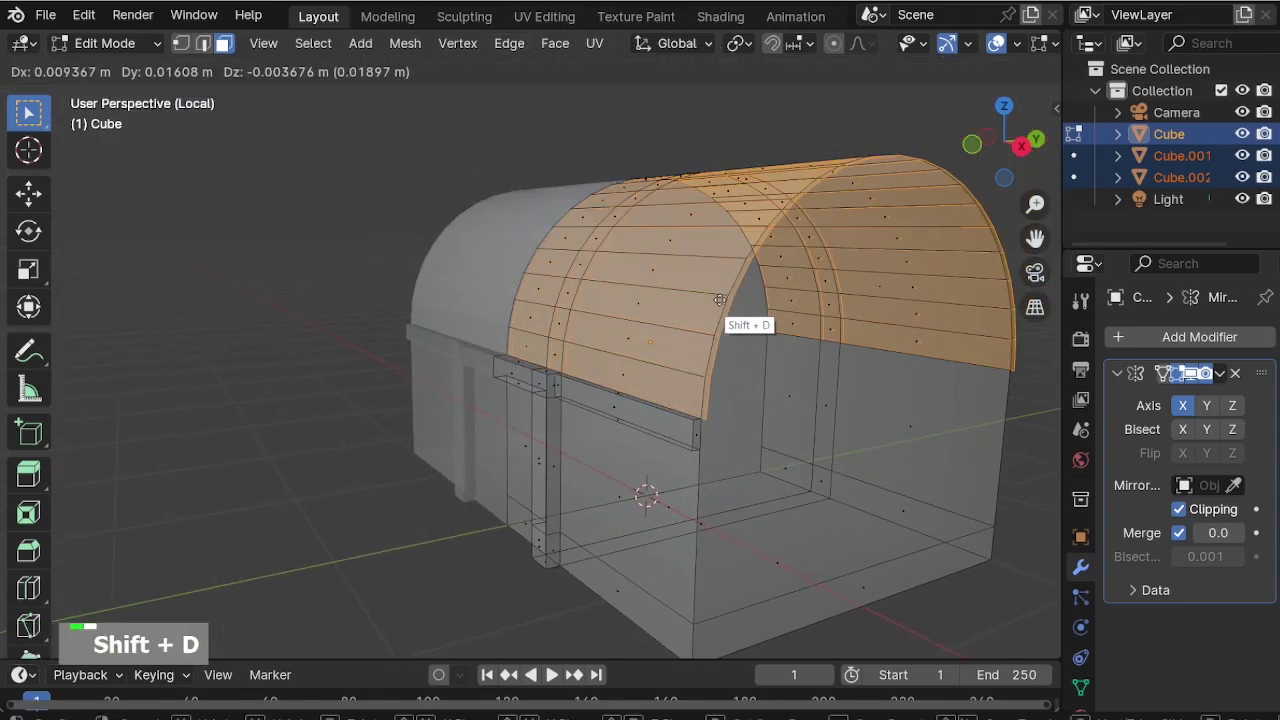
right_click(796, 174)
key(p)
click(778, 176)
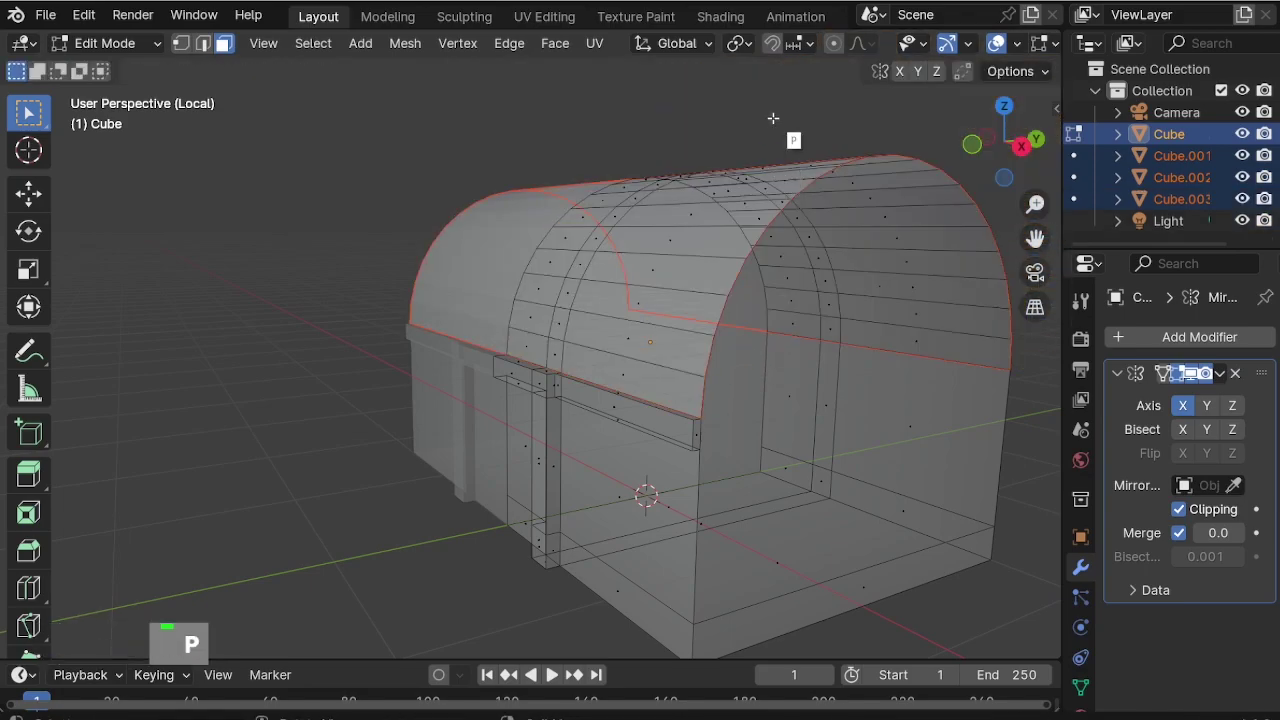
key(KP_Divide)
middle_drag(800, 206, 708, 245)
key(alt+z)
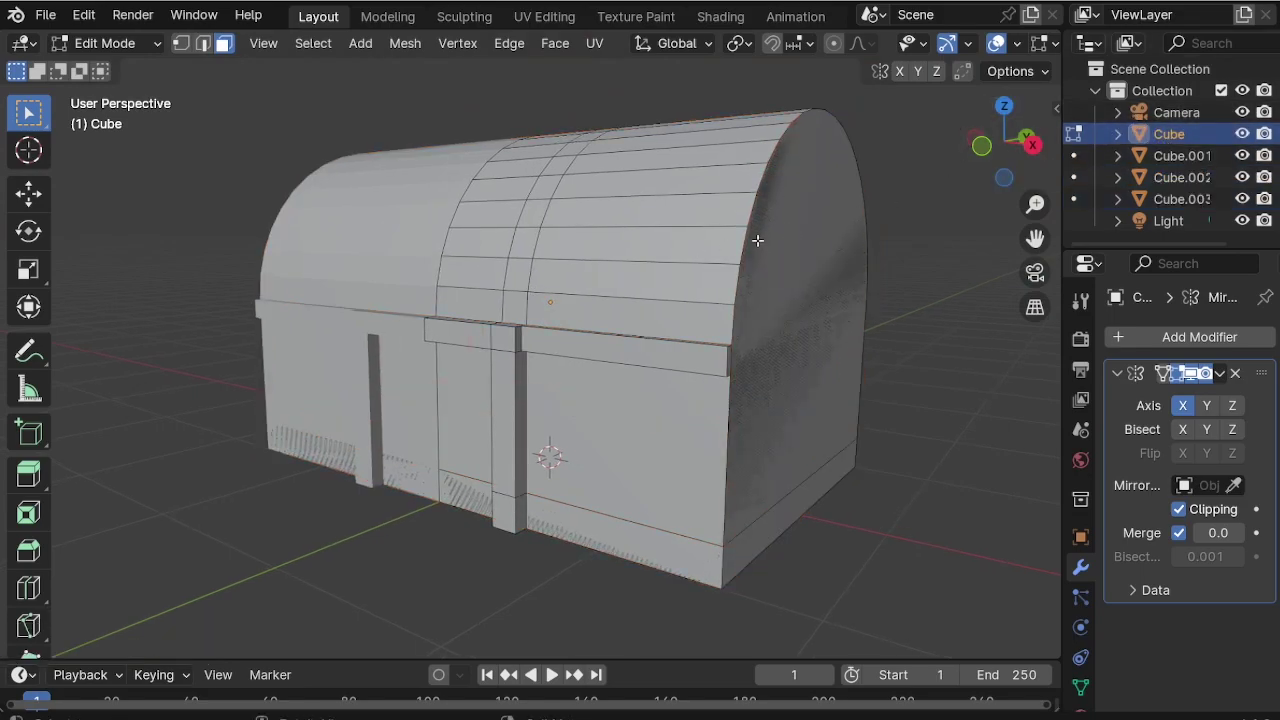
Isolate the end-panel object Cube.001 and extrude all its faces outward by about 0.2 m.
key(Tab)
click(1181, 155)
click(1181, 177)
click(1181, 199)
click(1181, 155)
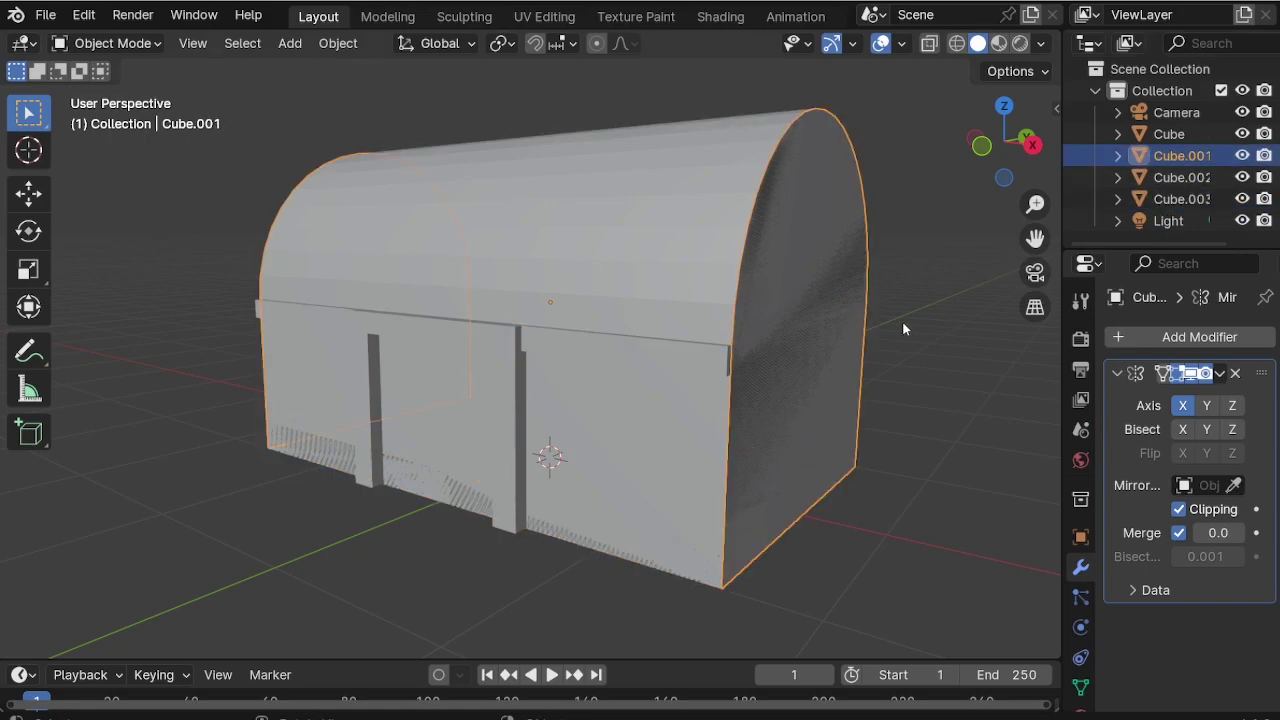
middle_drag(858, 351, 811, 347)
key(KP_Divide)
shift+middle_drag(457, 491, 682, 438)
key(Tab)
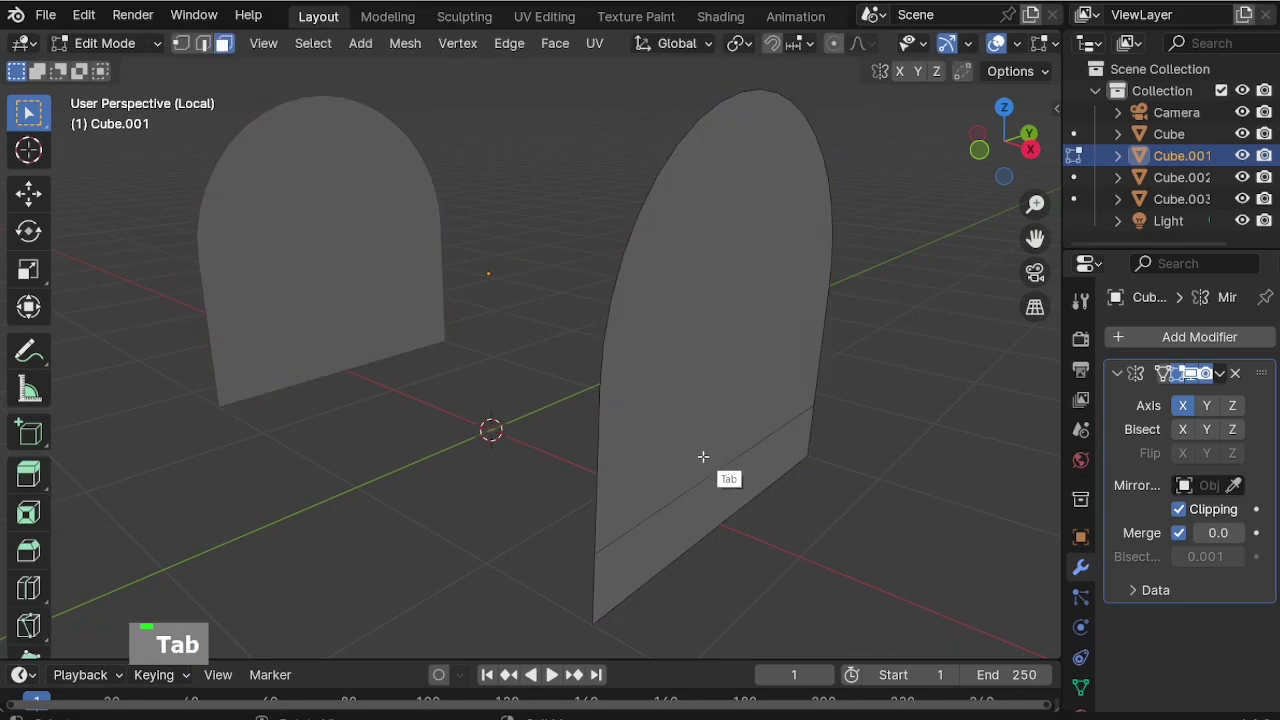
key(a)
key(e)
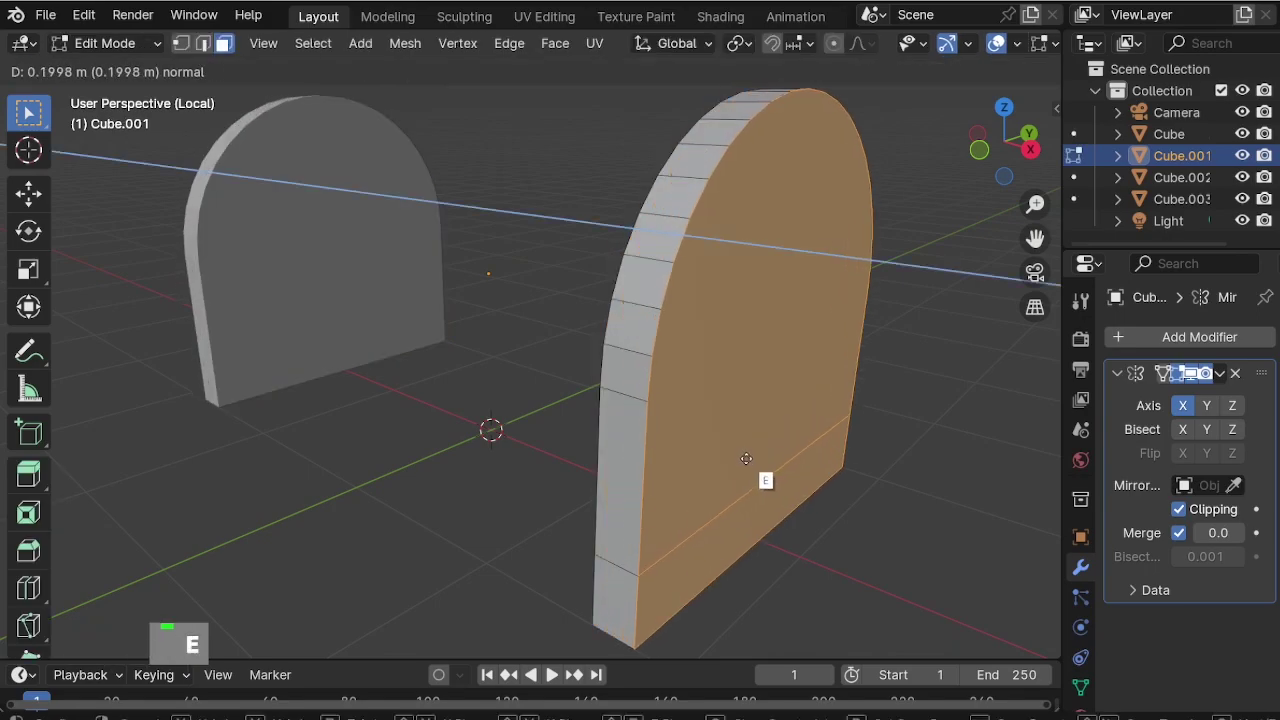
click(752, 463)
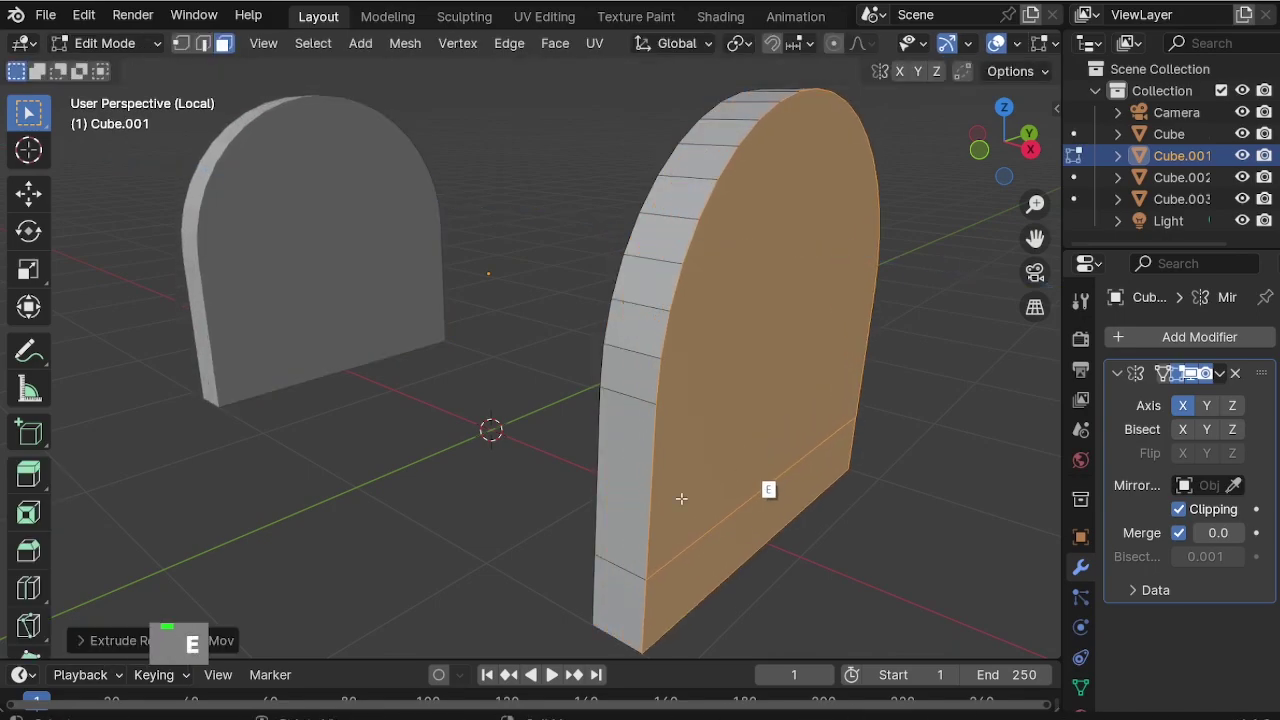
Extrude the end panel's side and arch rim faces along their normals by about 0.18 m.
click(629, 598)
shift+middle_drag(785, 190, 723, 237)
ctrl+click(720, 207)
ctrl+click(846, 184)
middle_drag(846, 184, 769, 435)
ctrl+click(836, 503)
middle_drag(836, 503, 661, 431)
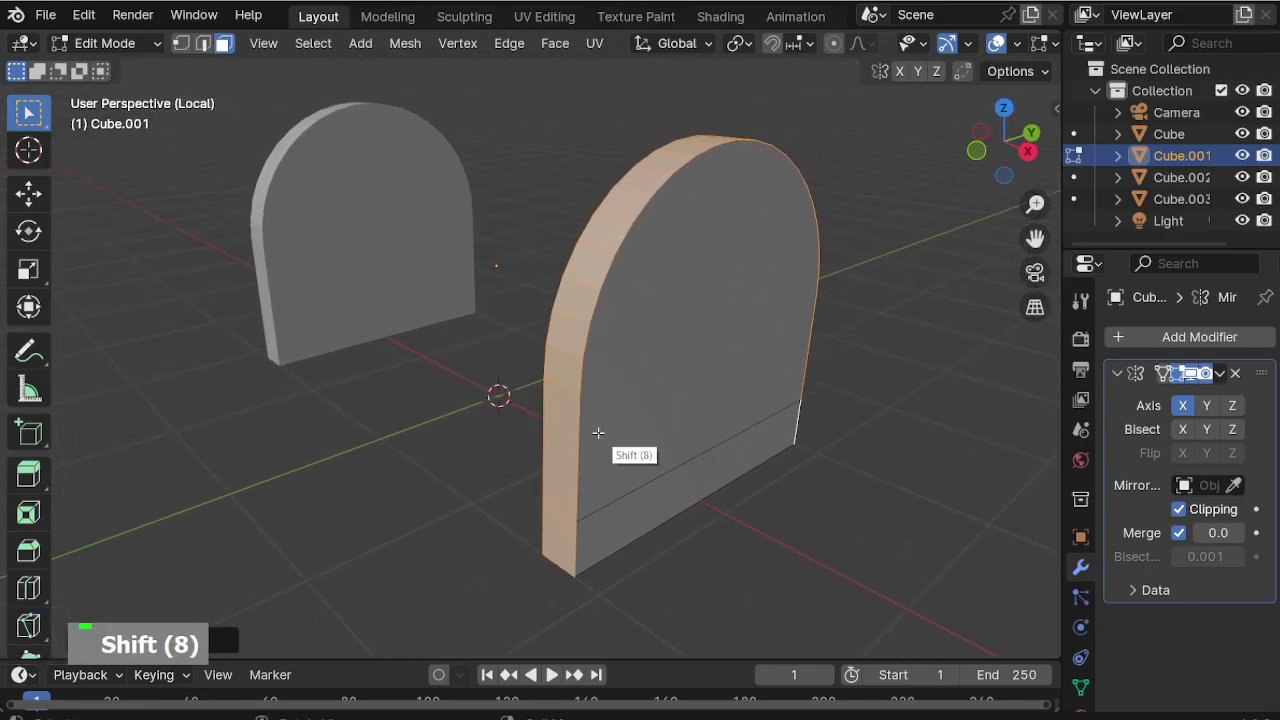
key(alt+e)
click(606, 474)
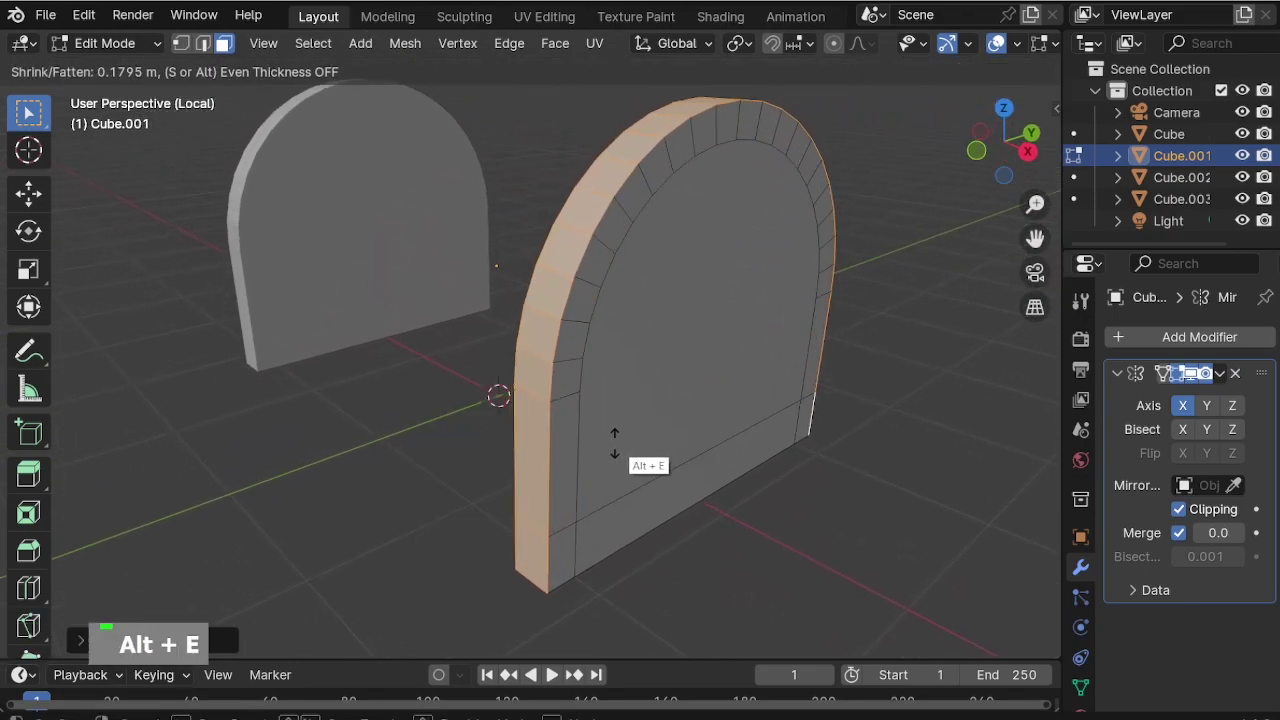
click(611, 443)
Inset the end panel's arched face and its lower strip together by about 0.088 m.
click(751, 371)
scroll(751, 372, up, 2)
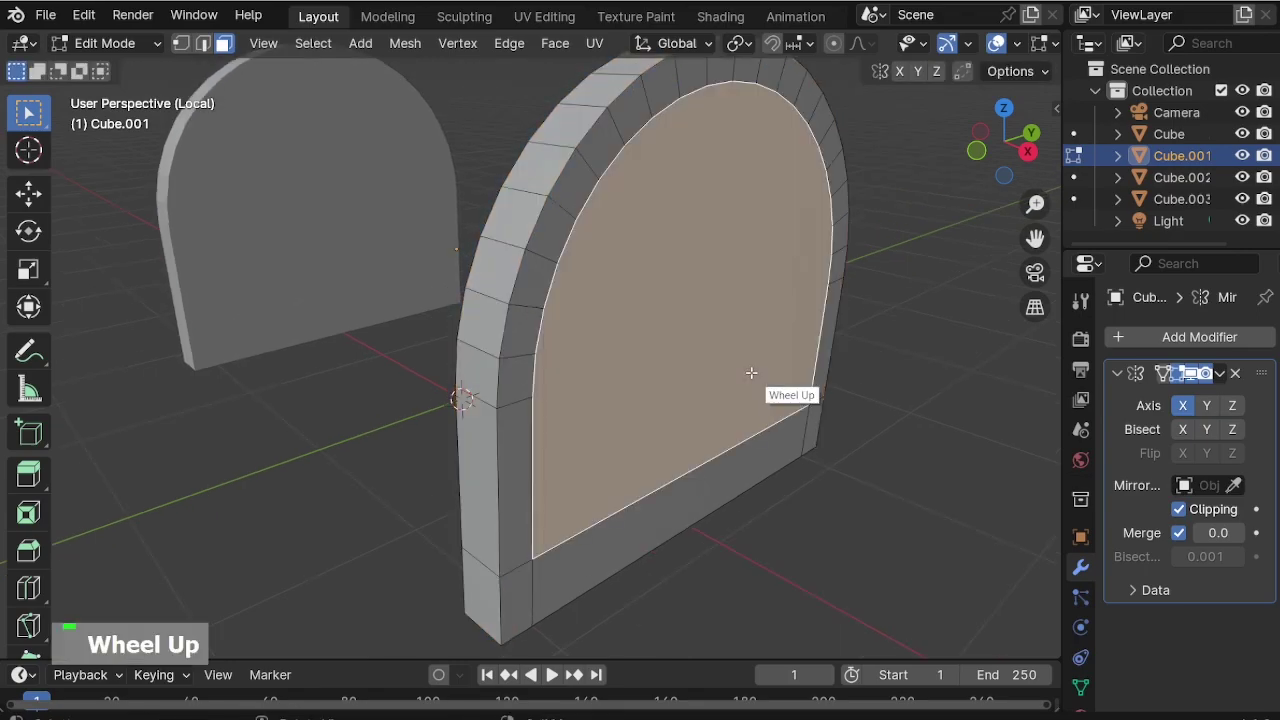
shift+click(798, 443)
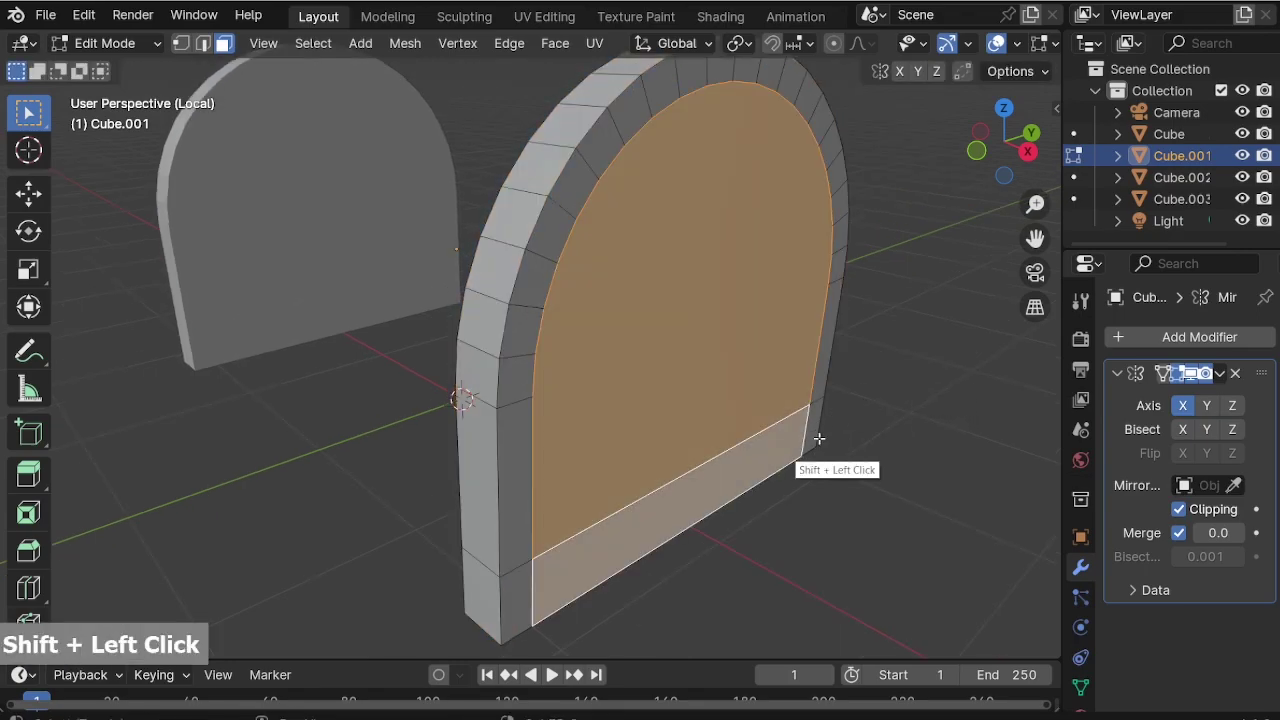
key(i)
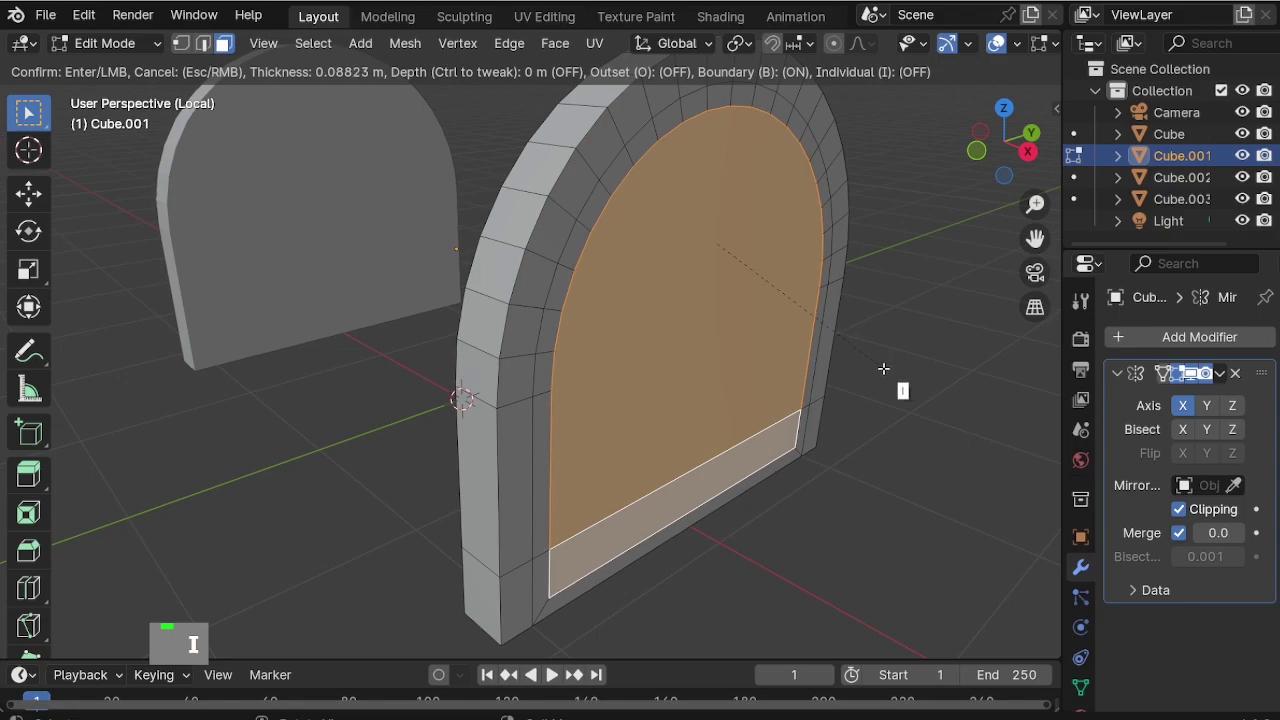
click(884, 370)
Extrude the inset end-panel faces inward by about 0.12 m and return to the full scene in Object Mode.
key(e)
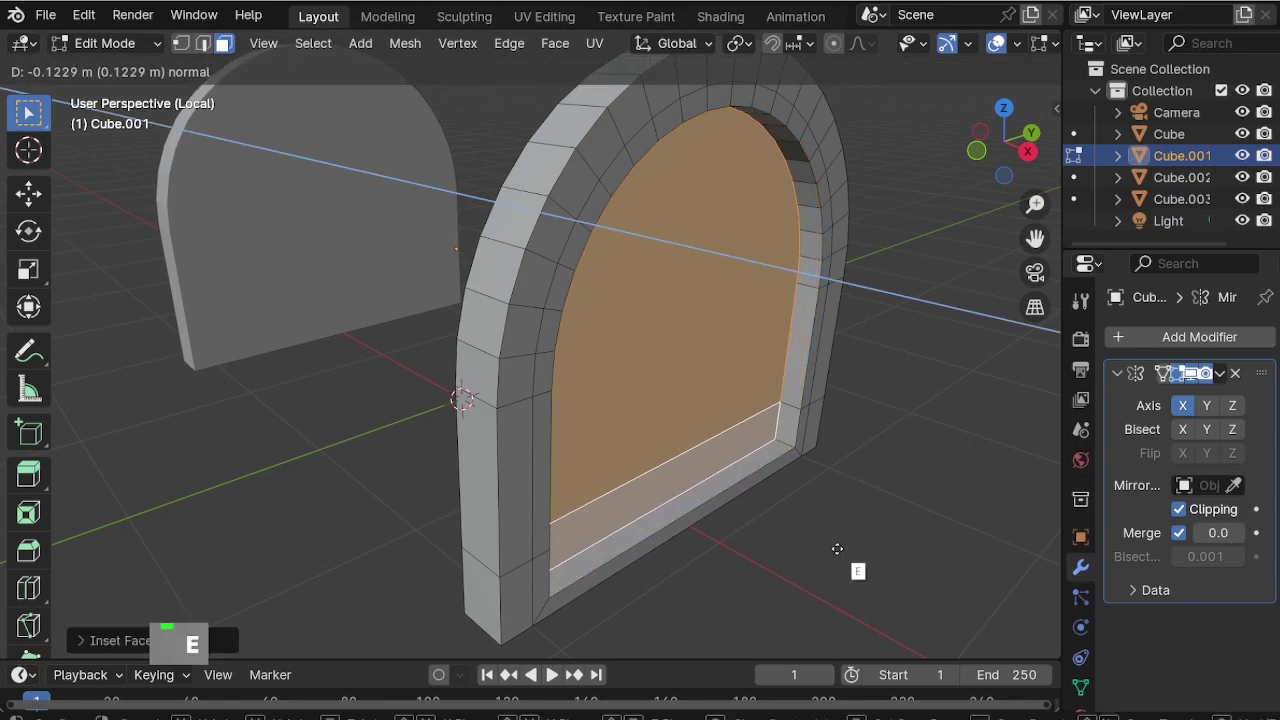
click(835, 551)
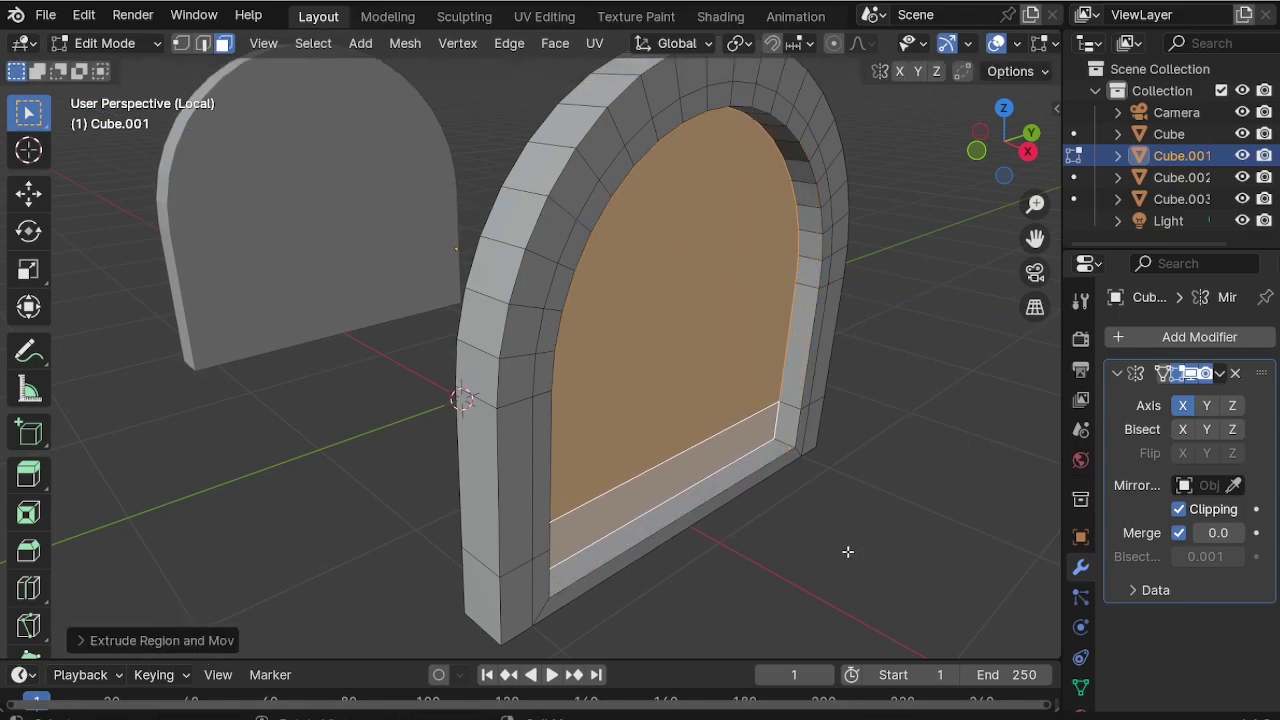
scroll(477, 466, down, 3)
mouse_move(477, 466)
middle_down()
mouse_move(663, 437)
mouse_move(581, 426)
mouse_move(475, 458)
middle_up()
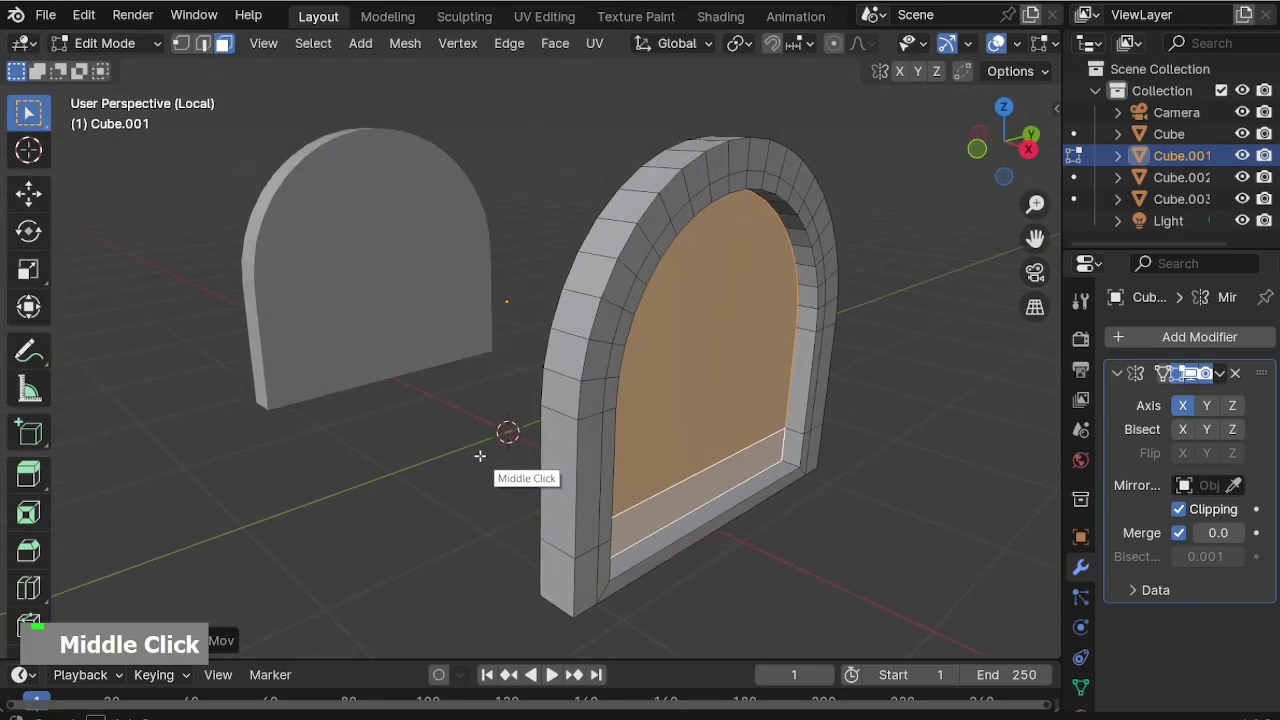
key(Tab)
key(KP_Divide)
middle_drag(773, 451, 601, 537)
Add a vertical loop cut to the front strip of base object Cube.002, slid toward the mirror centre to the door frame by about 0.43.
click(1201, 183)
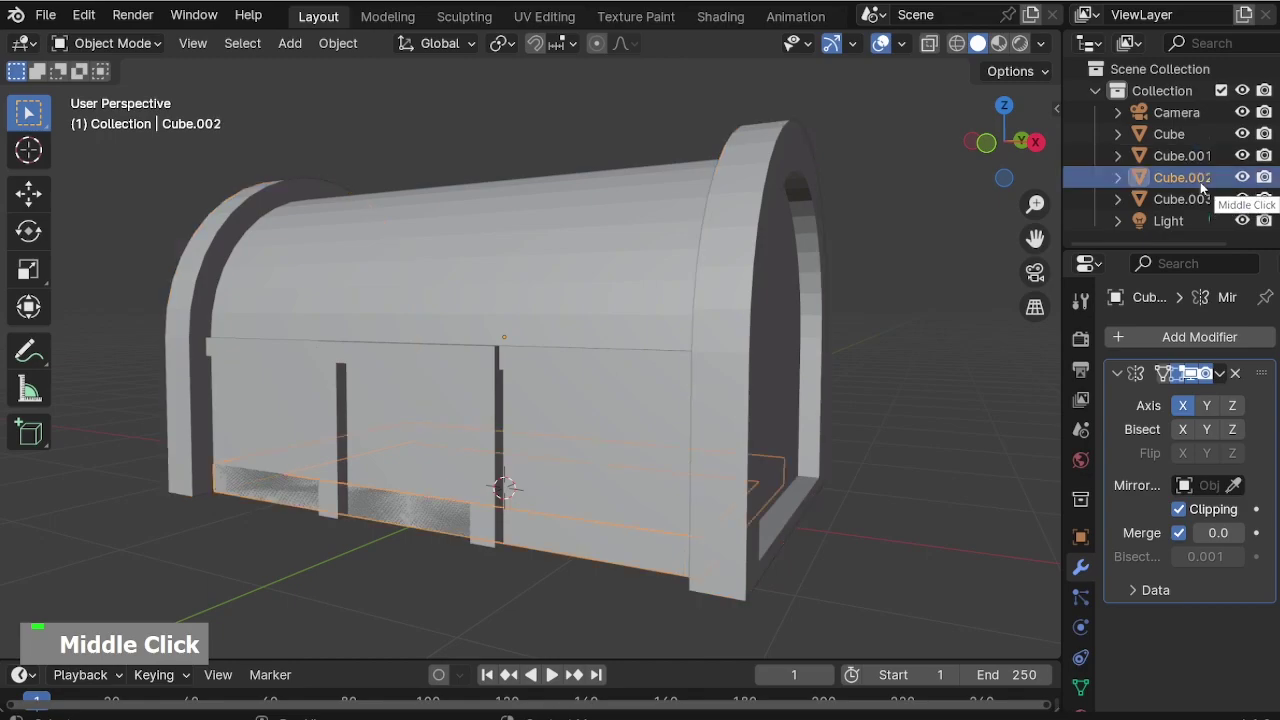
middle_drag(536, 571, 543, 594)
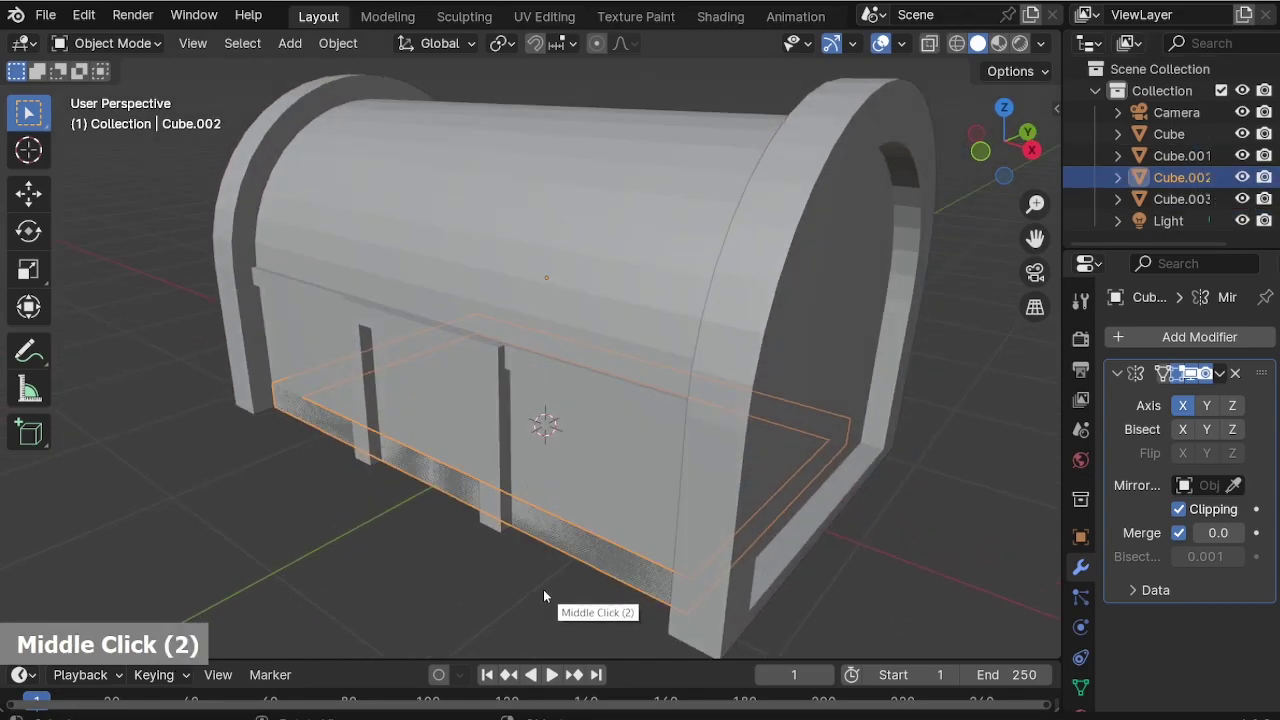
key(Tab)
key(alt+z)
scroll(520, 472, up, 2)
mouse_move(520, 472)
middle_down()
mouse_move(486, 464)
mouse_move(500, 480)
middle_up()
scroll(432, 437, up, 1)
key(2)
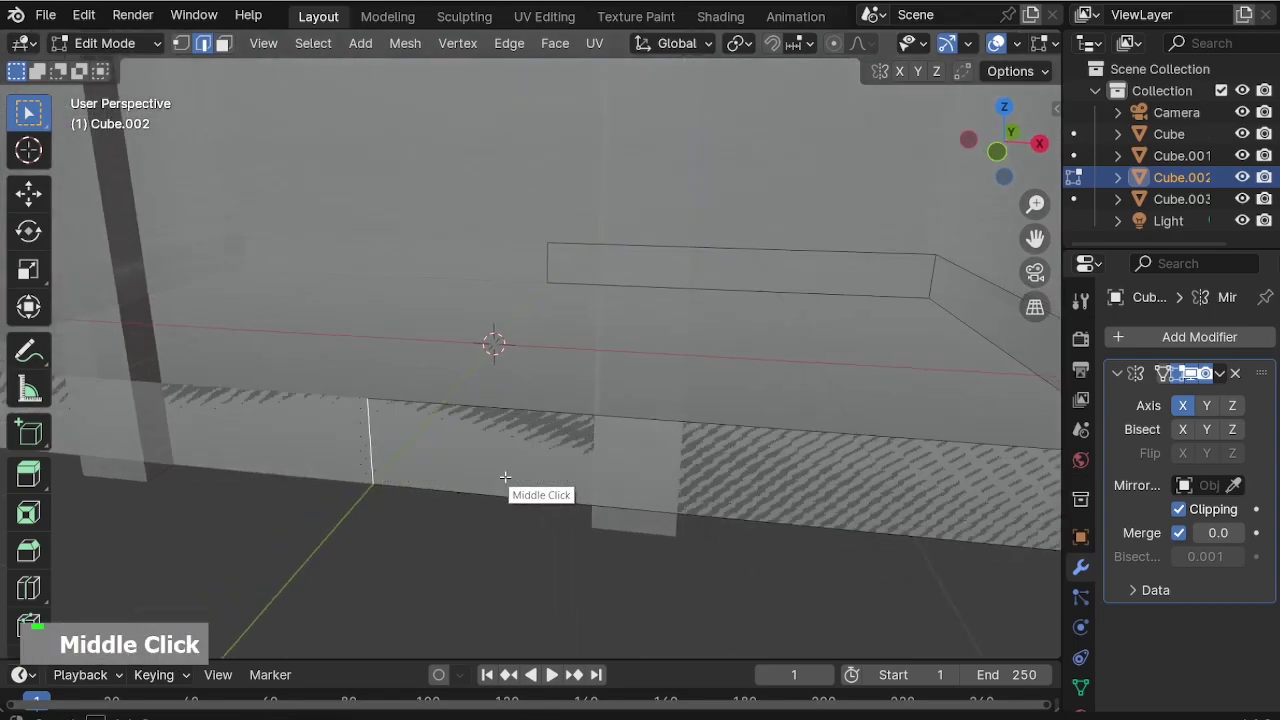
scroll(669, 472, up, 1)
click(671, 428)
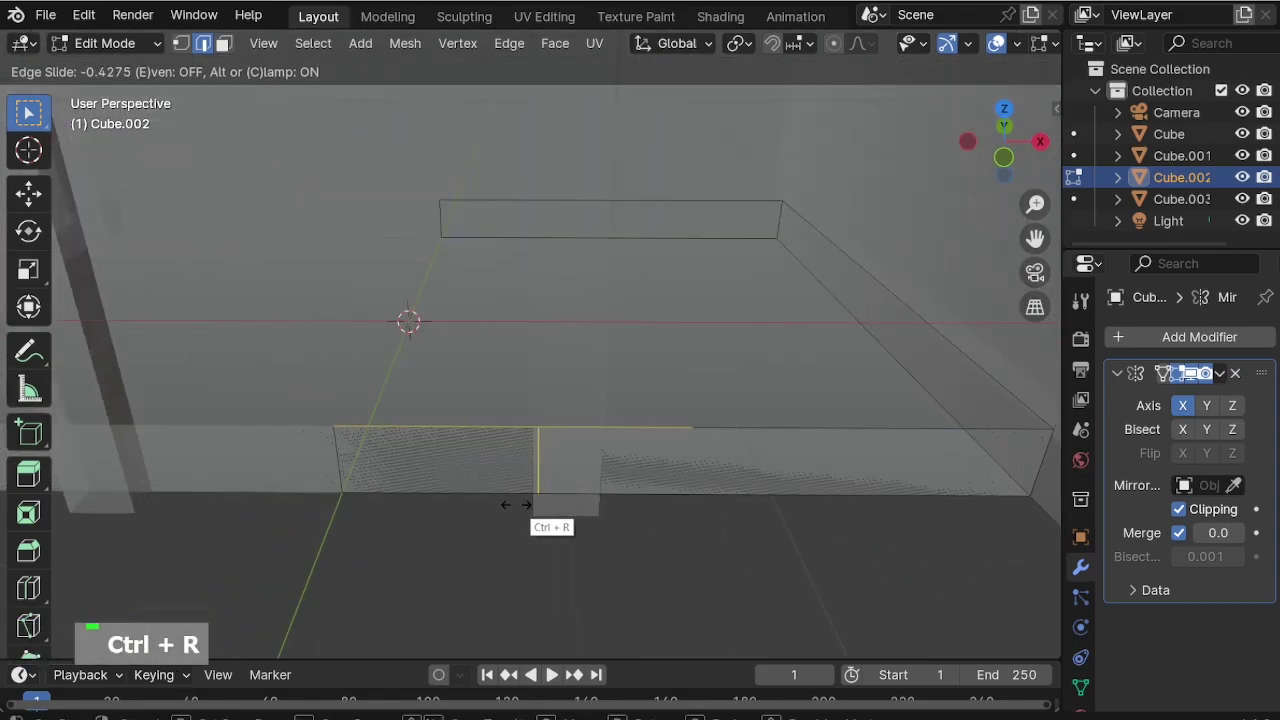
click(511, 505)
Delete the front base strip section between the mirror centre and the new cut to clear the doorway.
shift+middle_drag(497, 535, 734, 486)
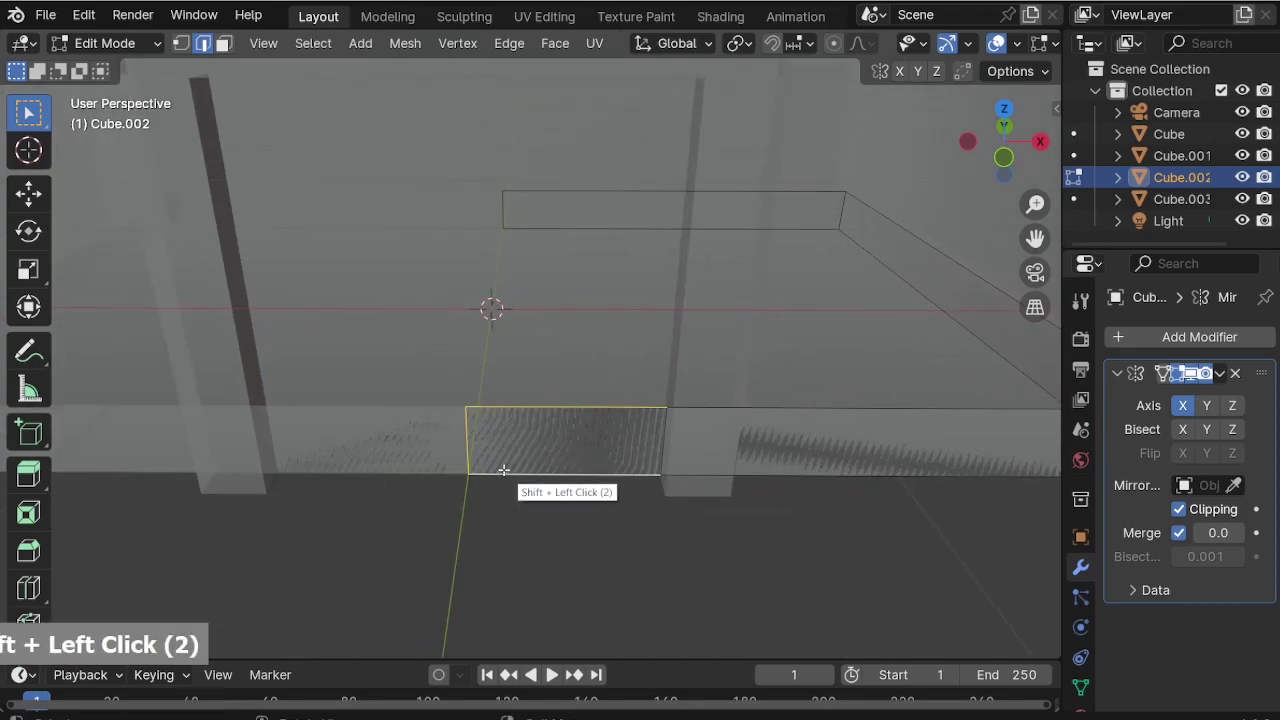
key(x)
click(500, 451)
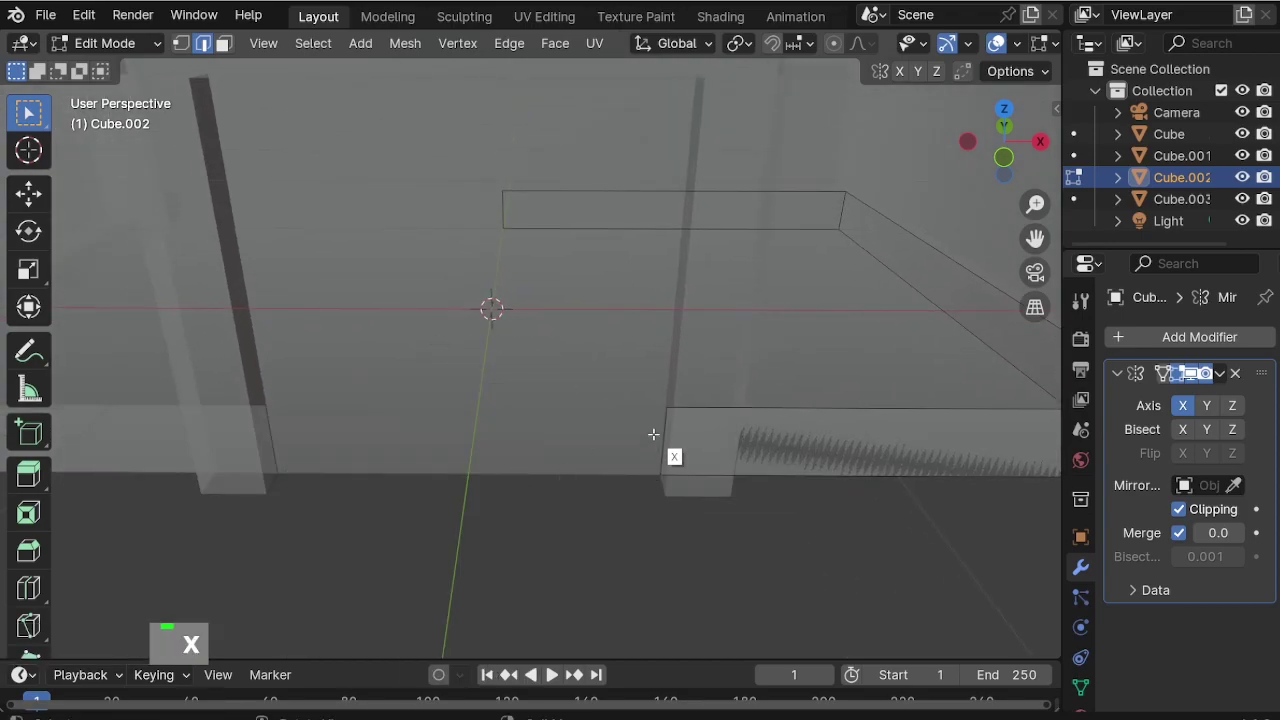
Extrude all remaining base strip faces along their normals by about 0.31 m.
middle_drag(629, 458, 527, 463)
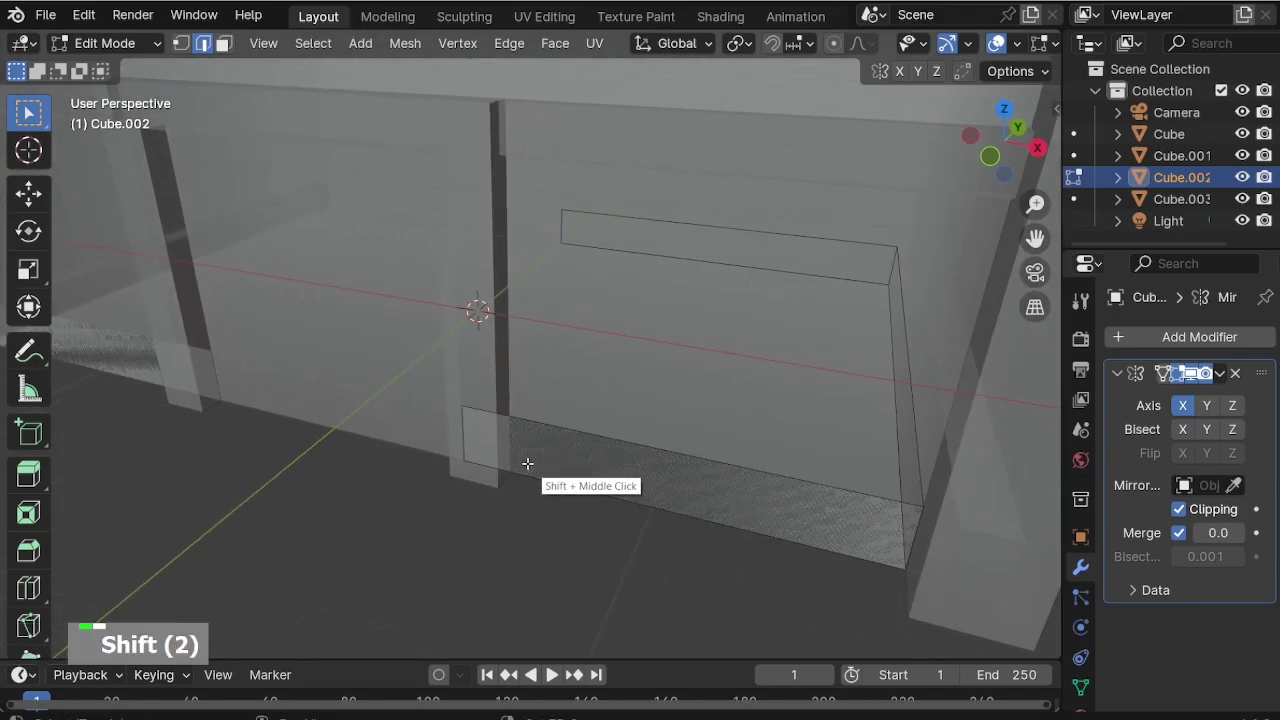
key(a)
key(alt+e)
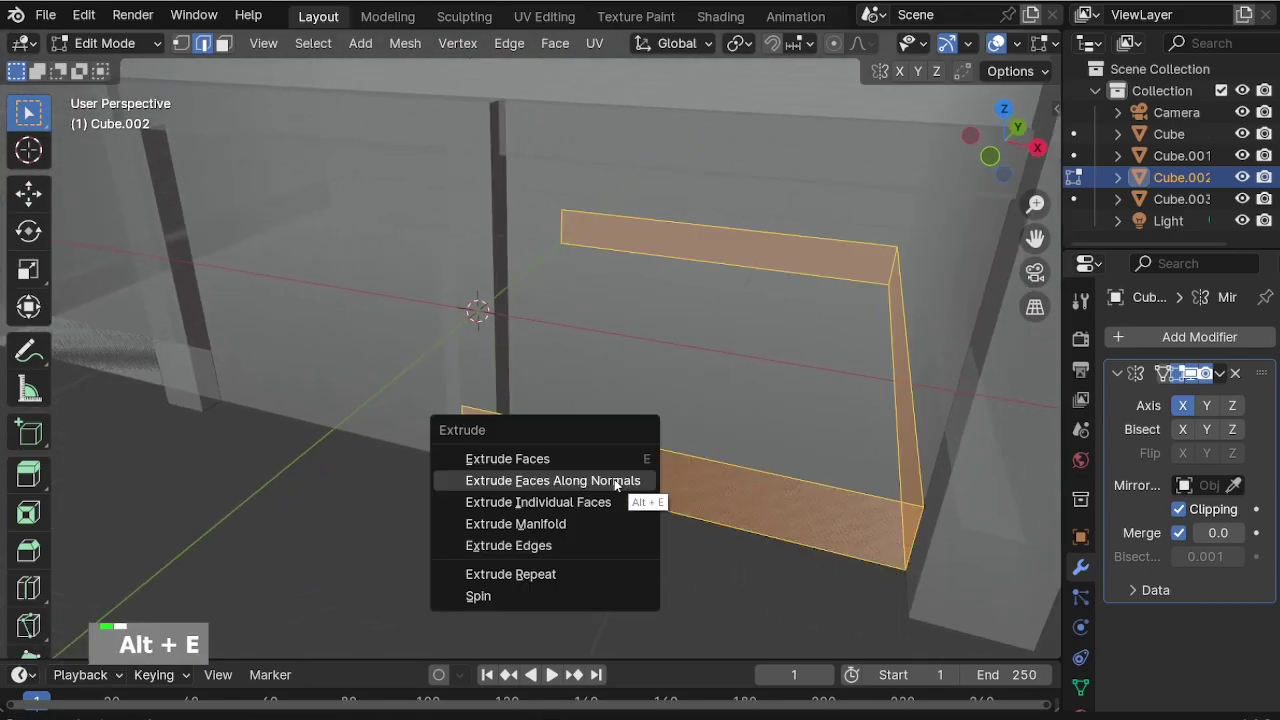
click(614, 480)
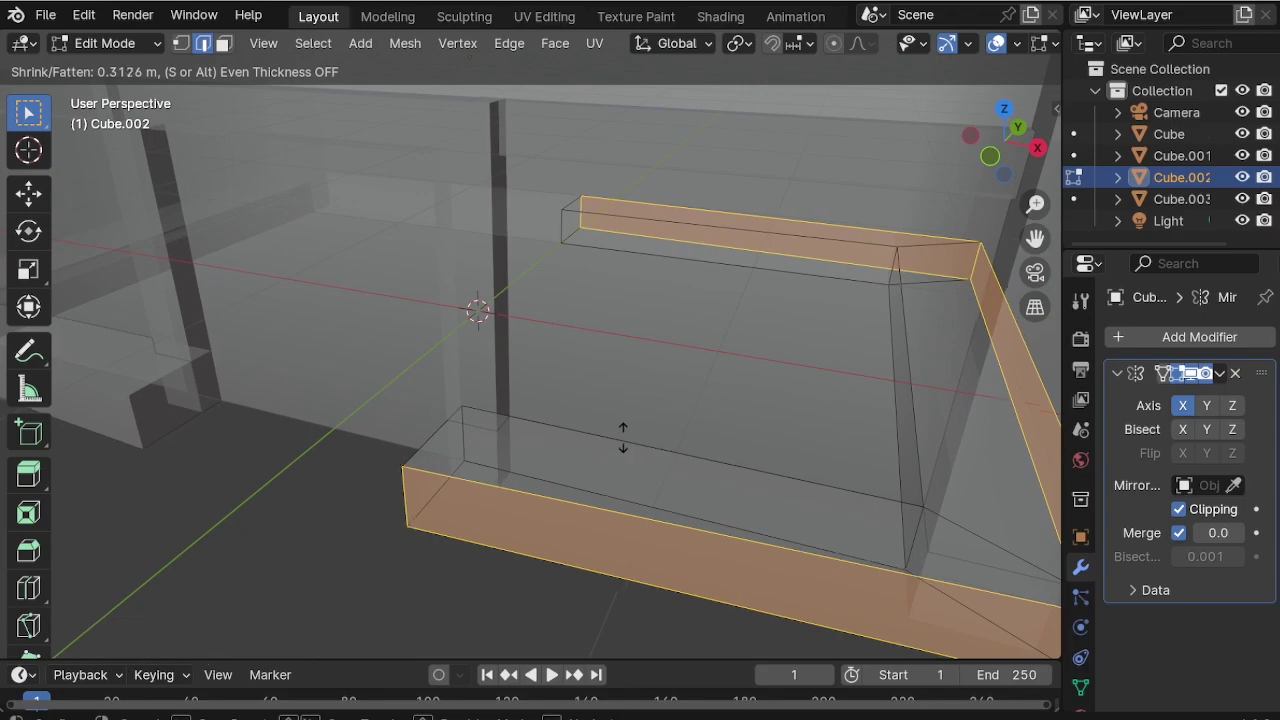
click(623, 437)
Enable Offset Even for the base strip extrusion to give the plinth a uniform thickness.
scroll(520, 438, down, 2)
scroll(863, 531, up, 3)
middle_drag(880, 540, 423, 526)
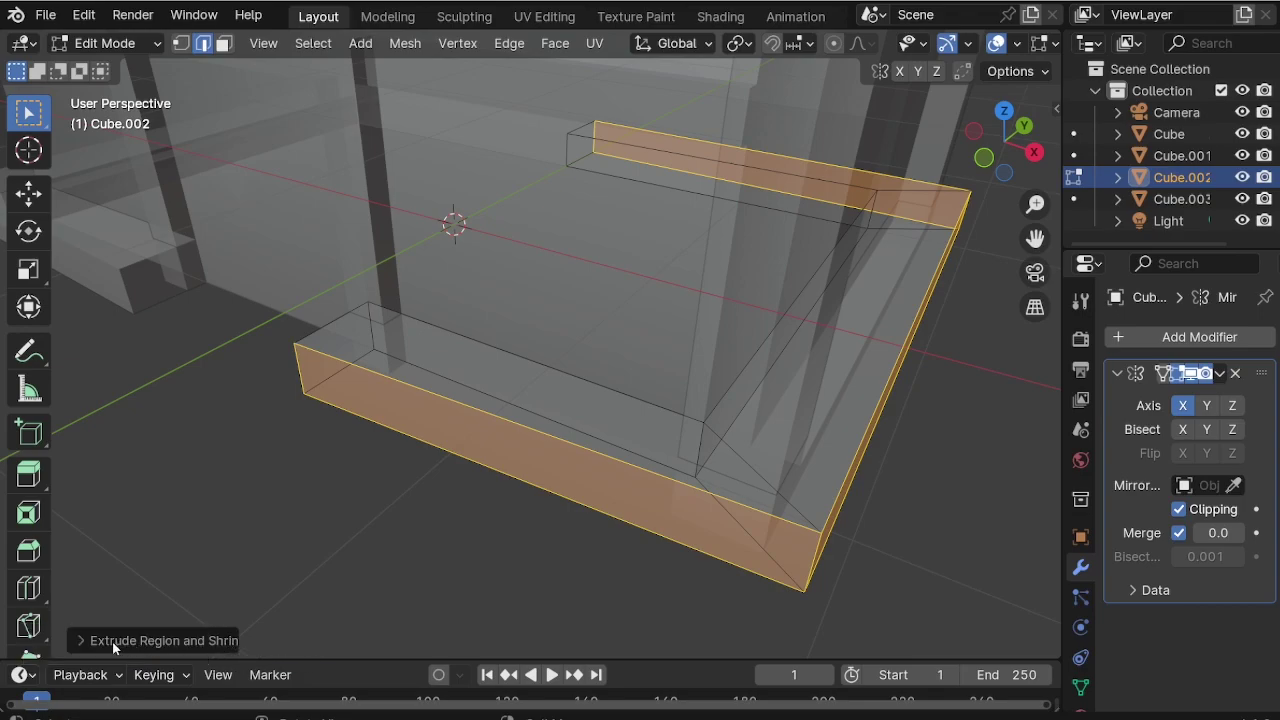
click(80, 645)
click(203, 586)
scroll(595, 443, down, 2)
middle_drag(595, 443, 748, 494)
scroll(629, 447, up, 5)
scroll(576, 446, down, 6)
scroll(746, 563, up, 2)
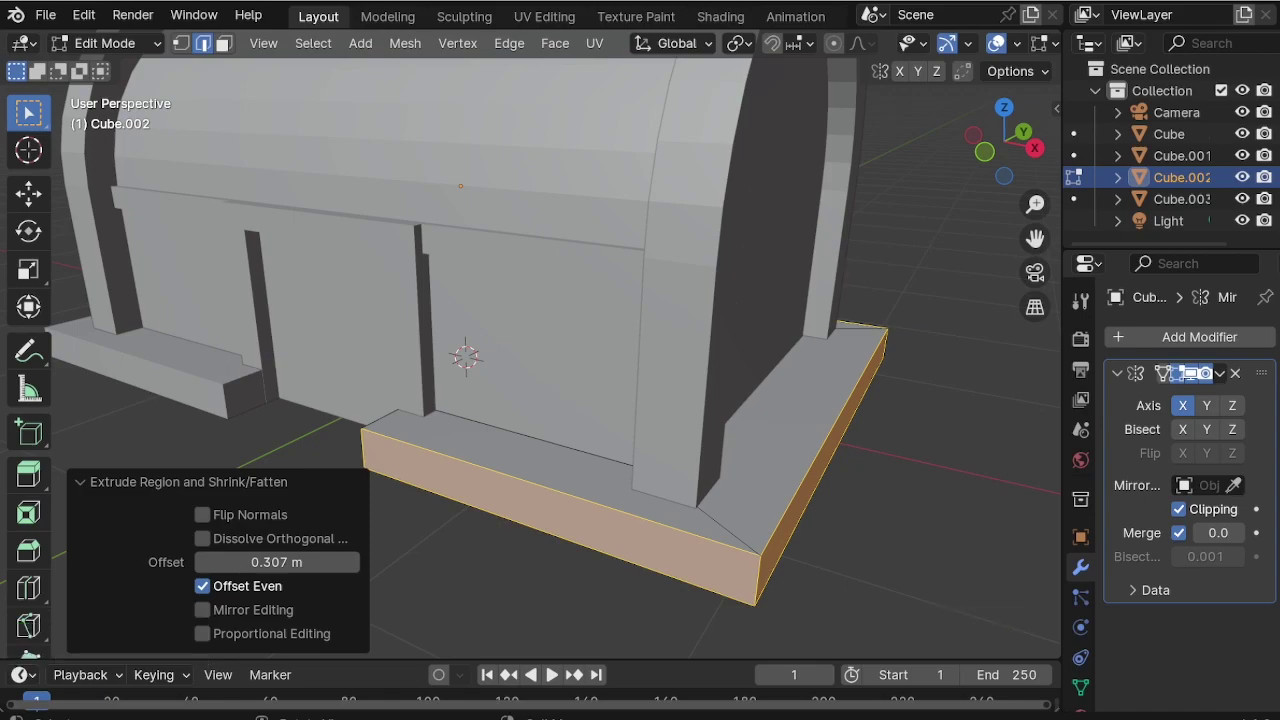
key(s)
key(shift+z)
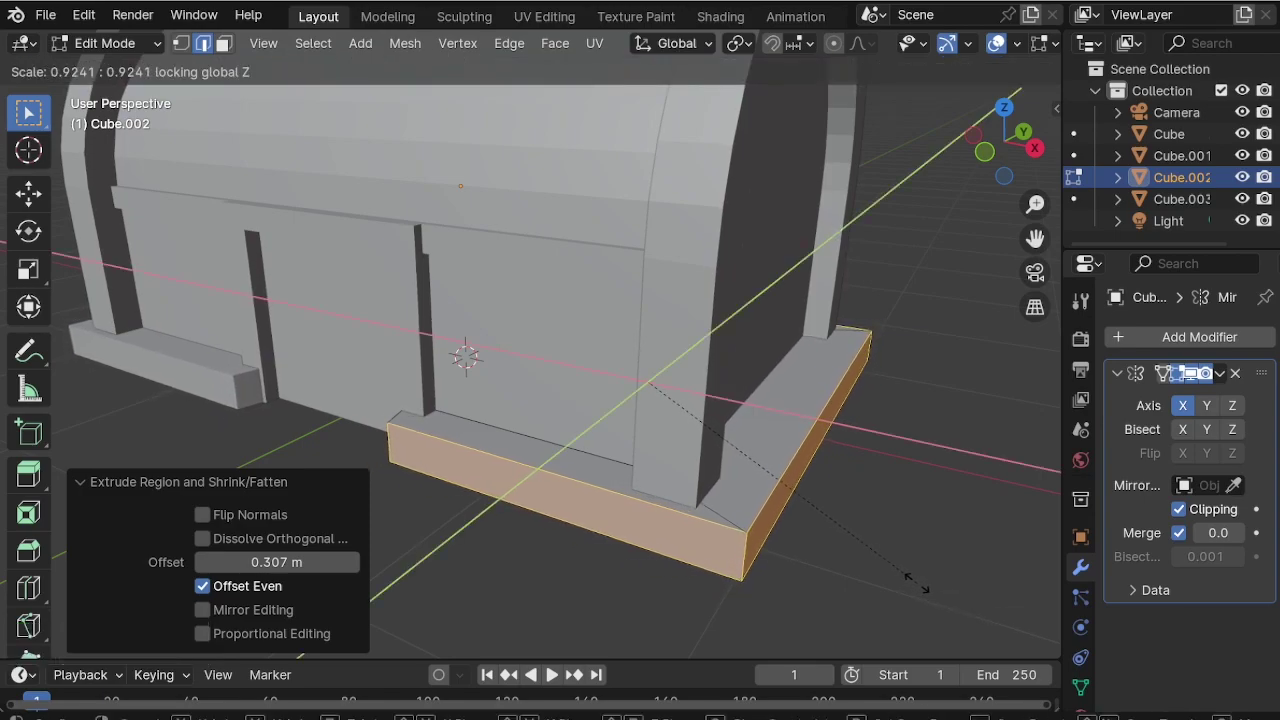
key(Escape)
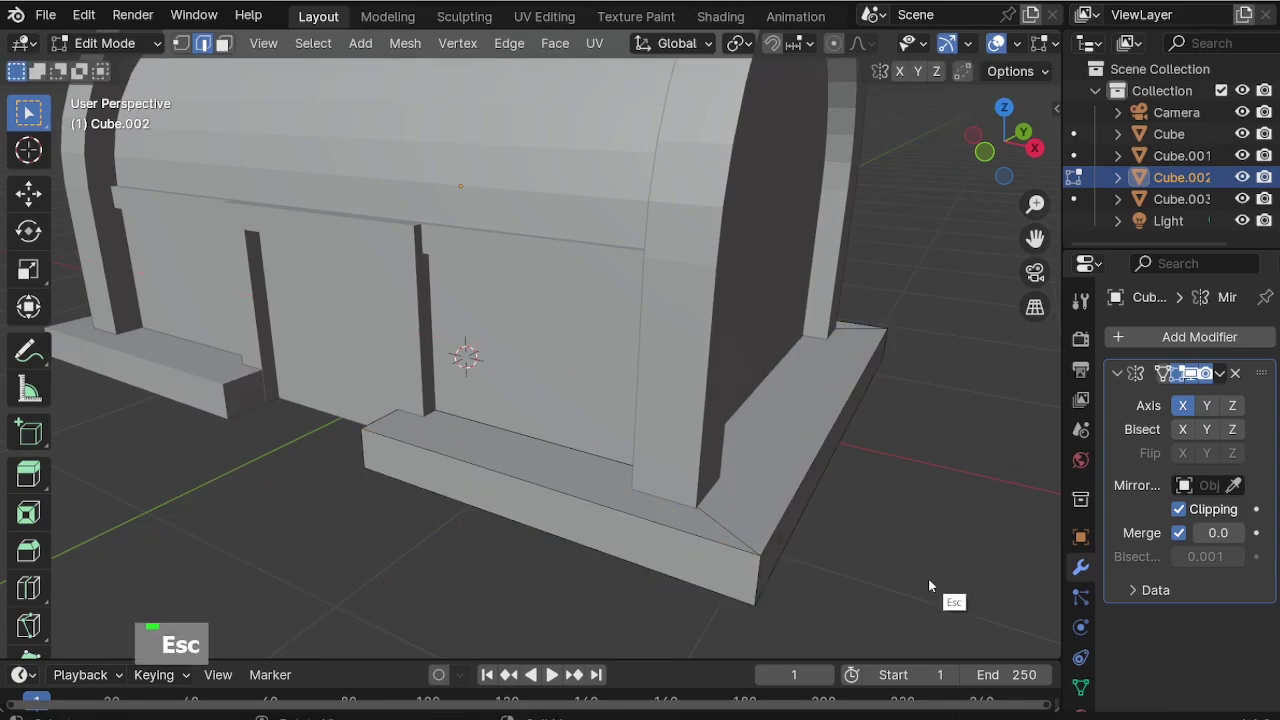
Move the outer end face of base plinth Cube.002 about 0.109 m inward along X.
key(KP_1)
key(alt+z)
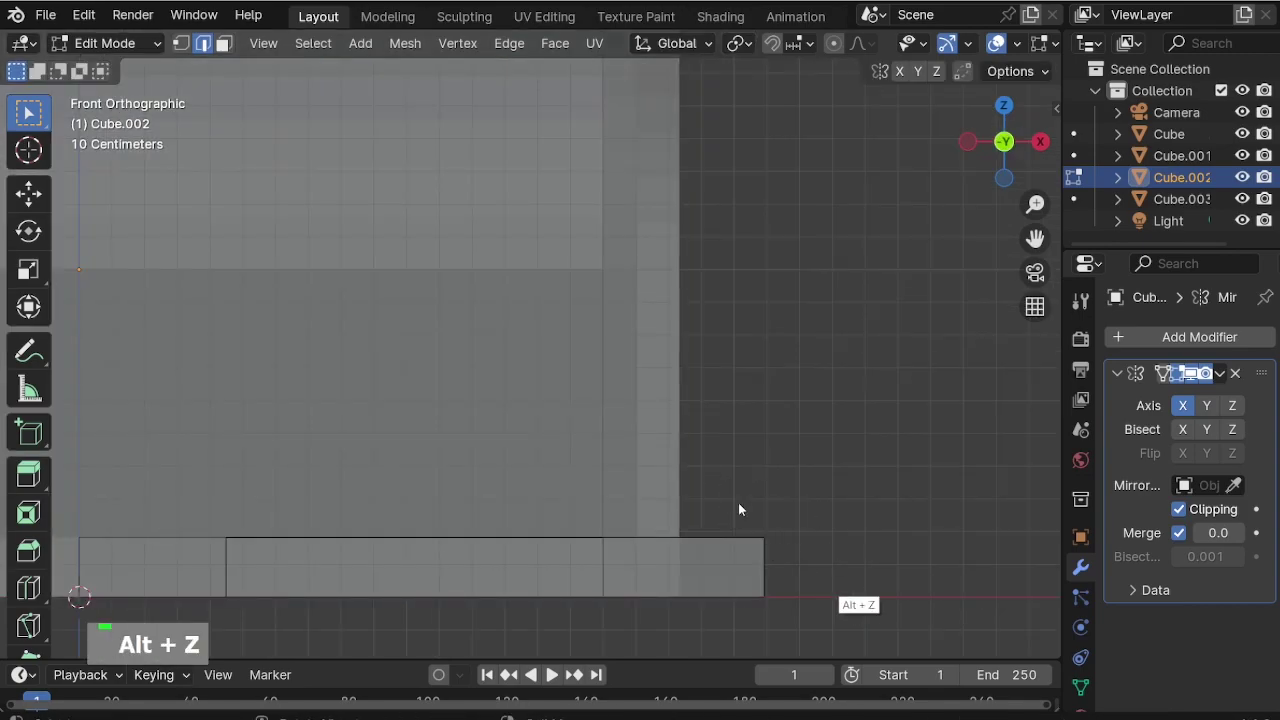
key(3)
drag(718, 479, 846, 634)
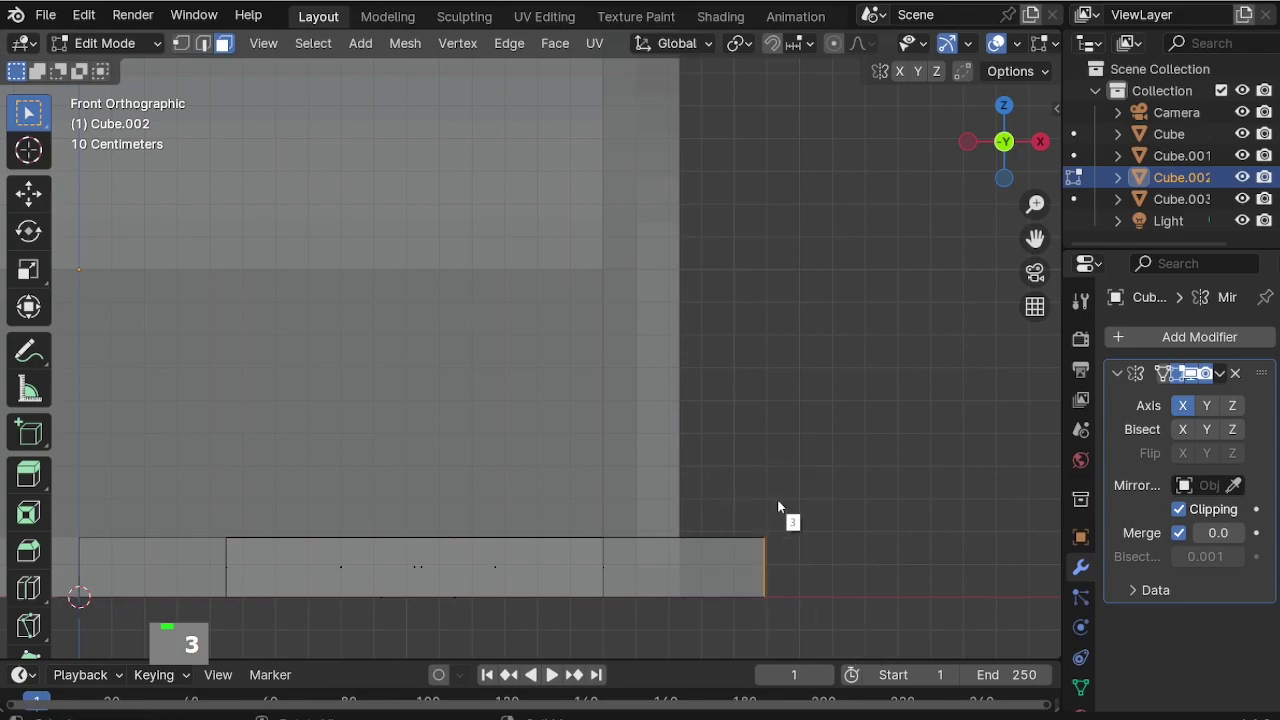
key(g)
key(x)
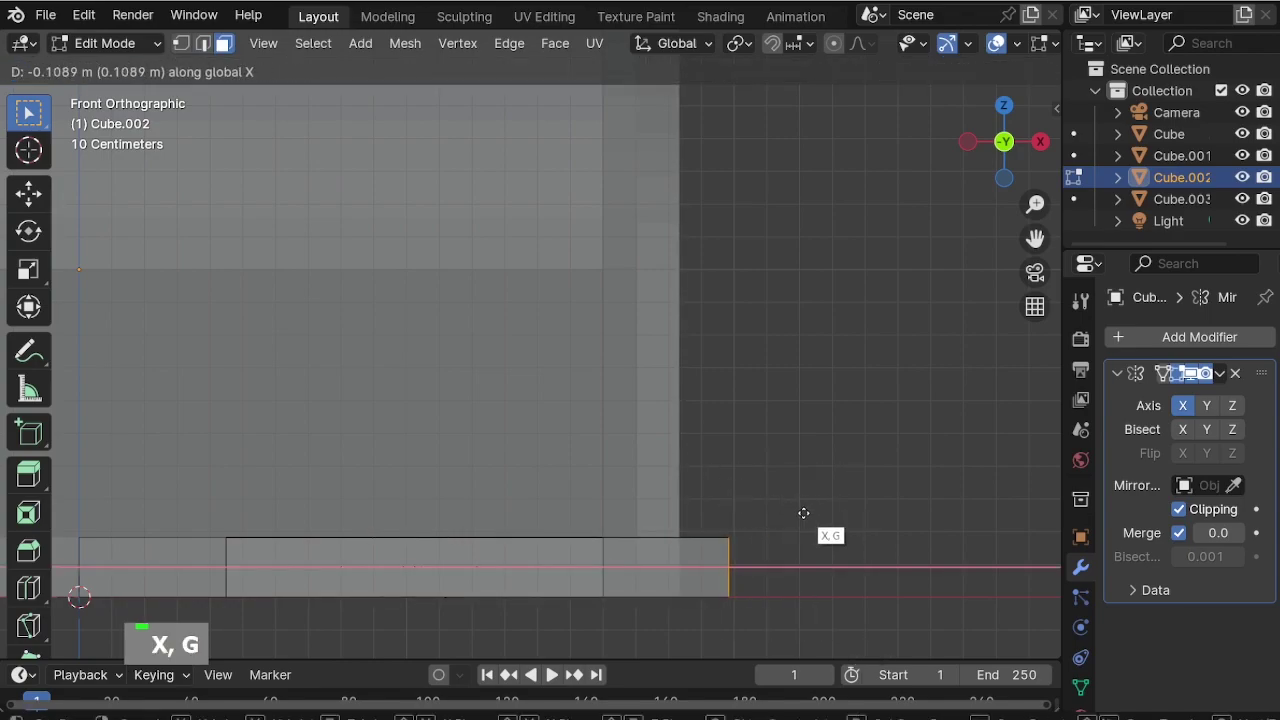
click(803, 512)
key(alt+z)
middle_drag(803, 512, 673, 383)
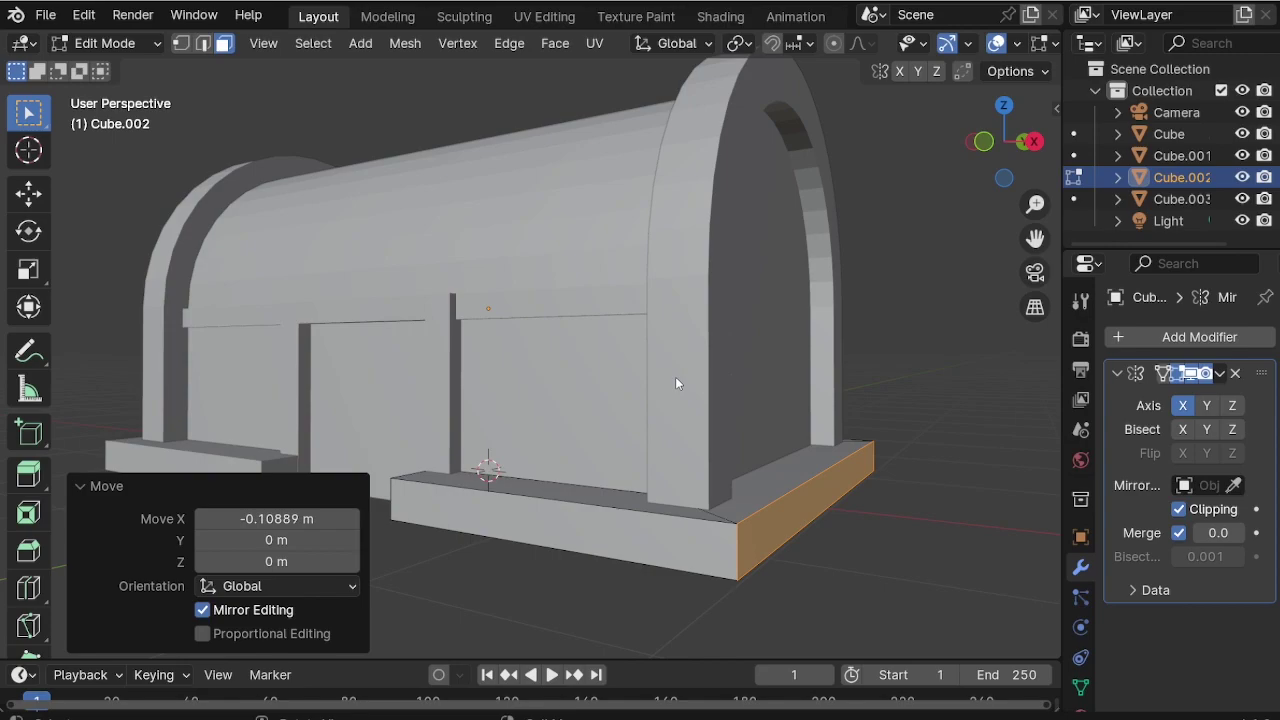
Move the front outer face of the plinth beside the doorway about 0.09 m inward along Y.
key(KP_7)
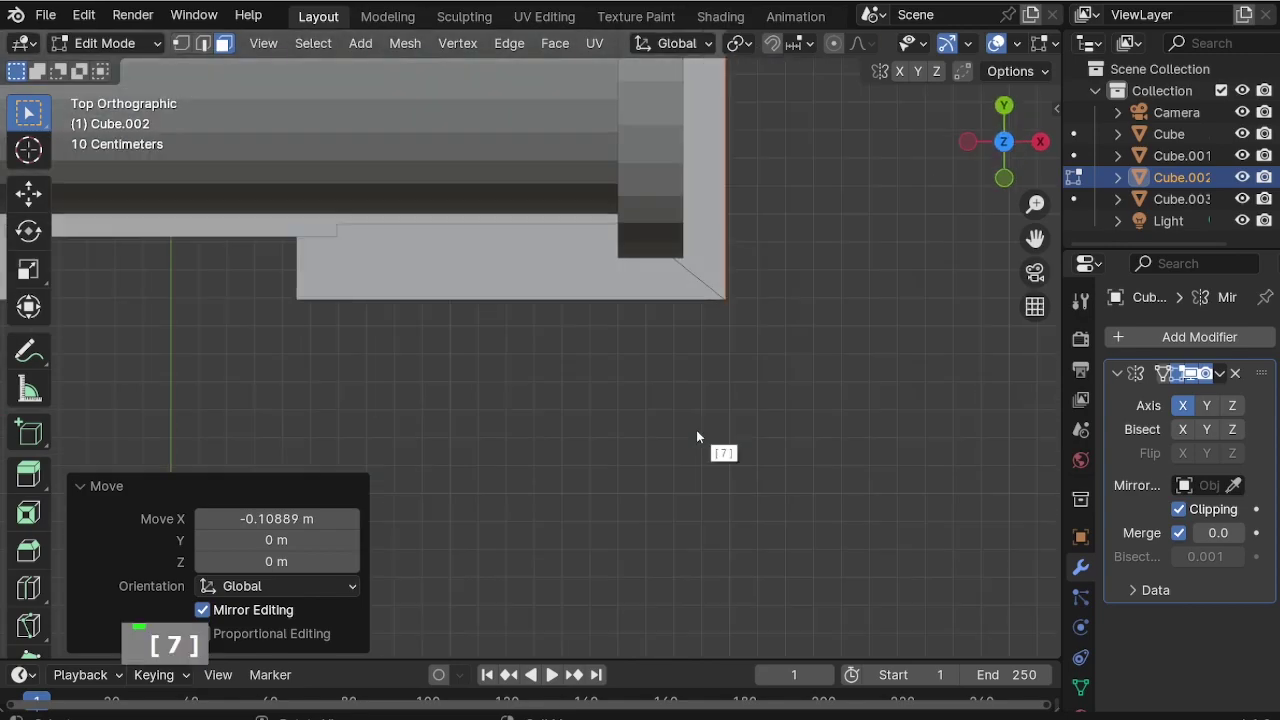
scroll(823, 519, down, 5)
scroll(715, 244, up, 1)
scroll(715, 244, up, 1)
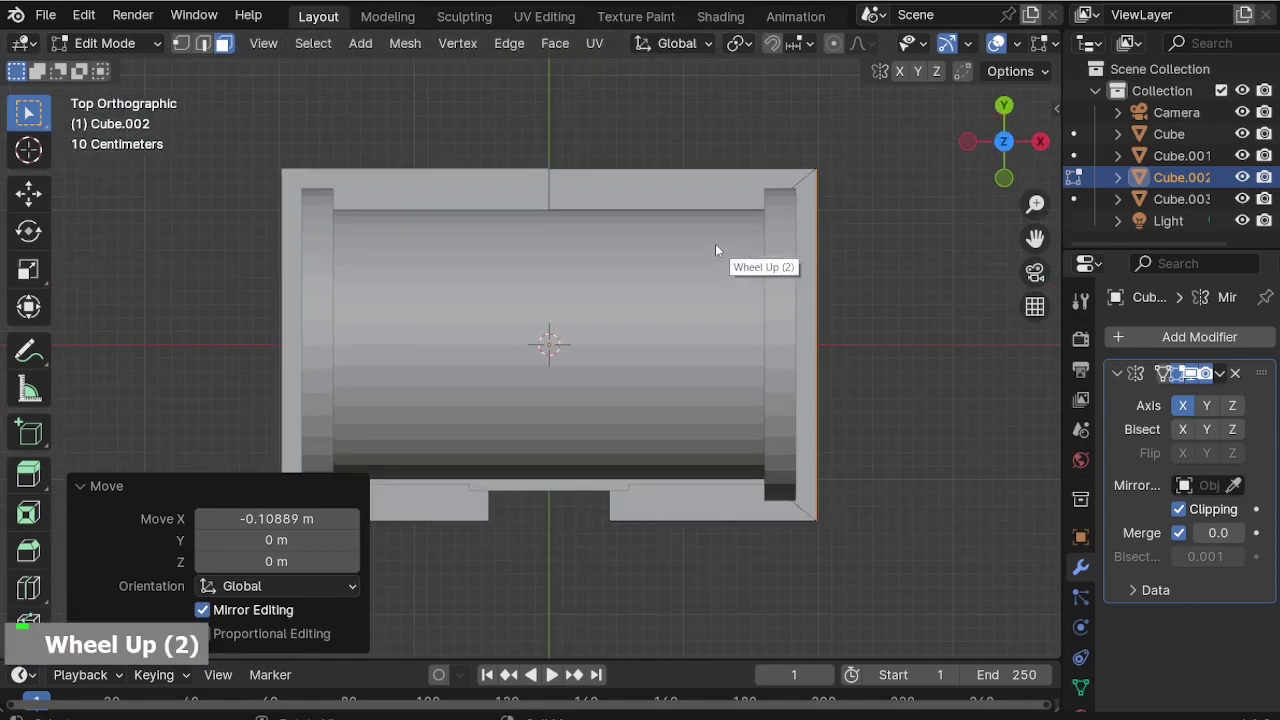
key(alt+z)
drag(574, 494, 883, 544)
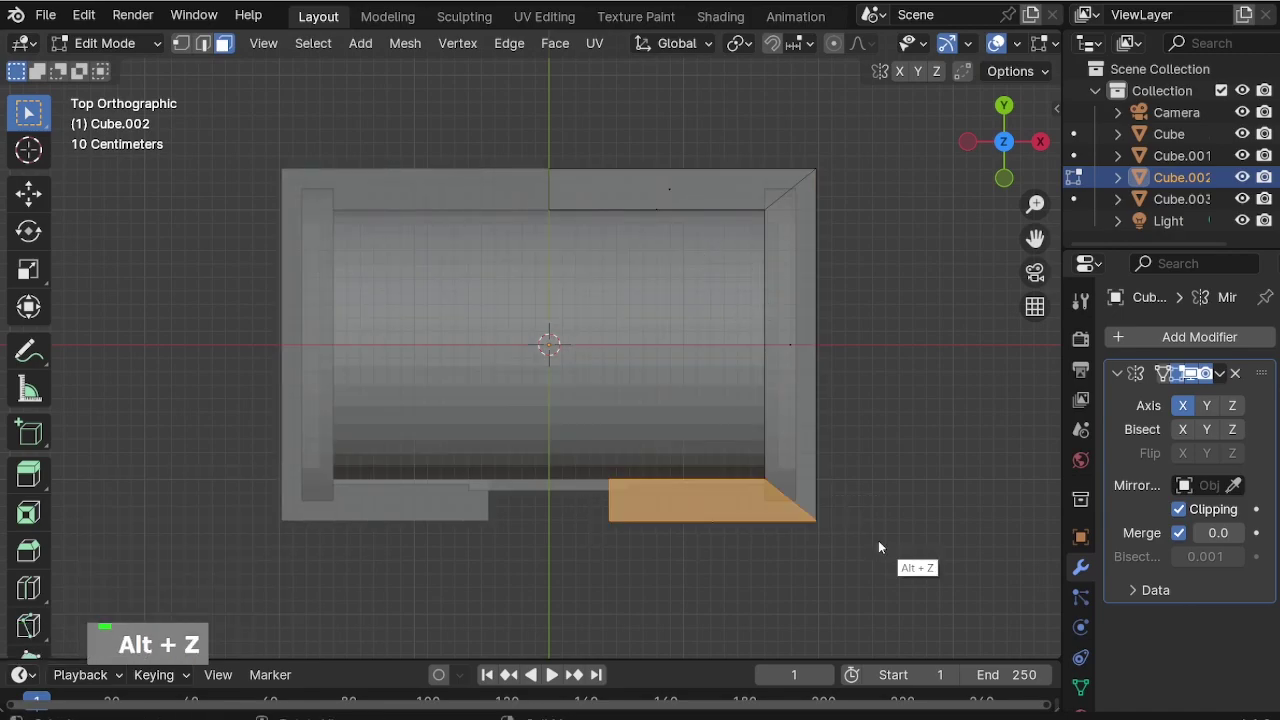
scroll(702, 525, up, 2)
drag(952, 567, 527, 504)
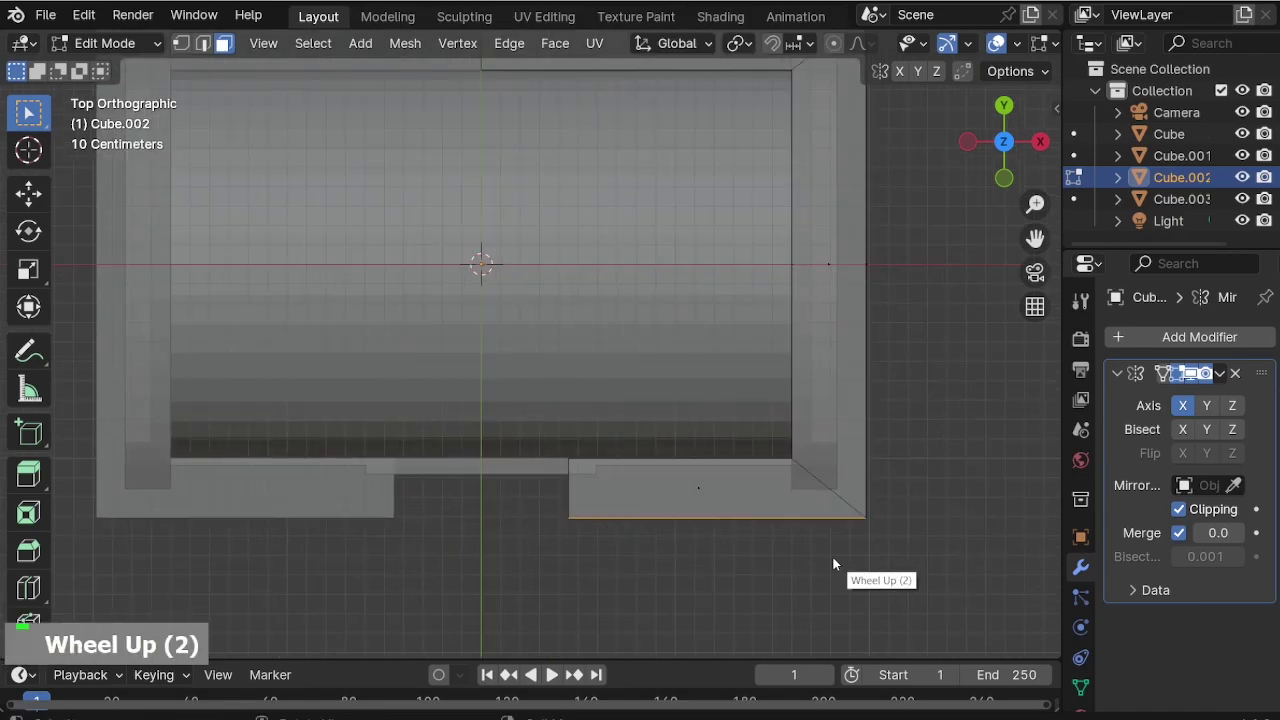
key(g)
key(y)
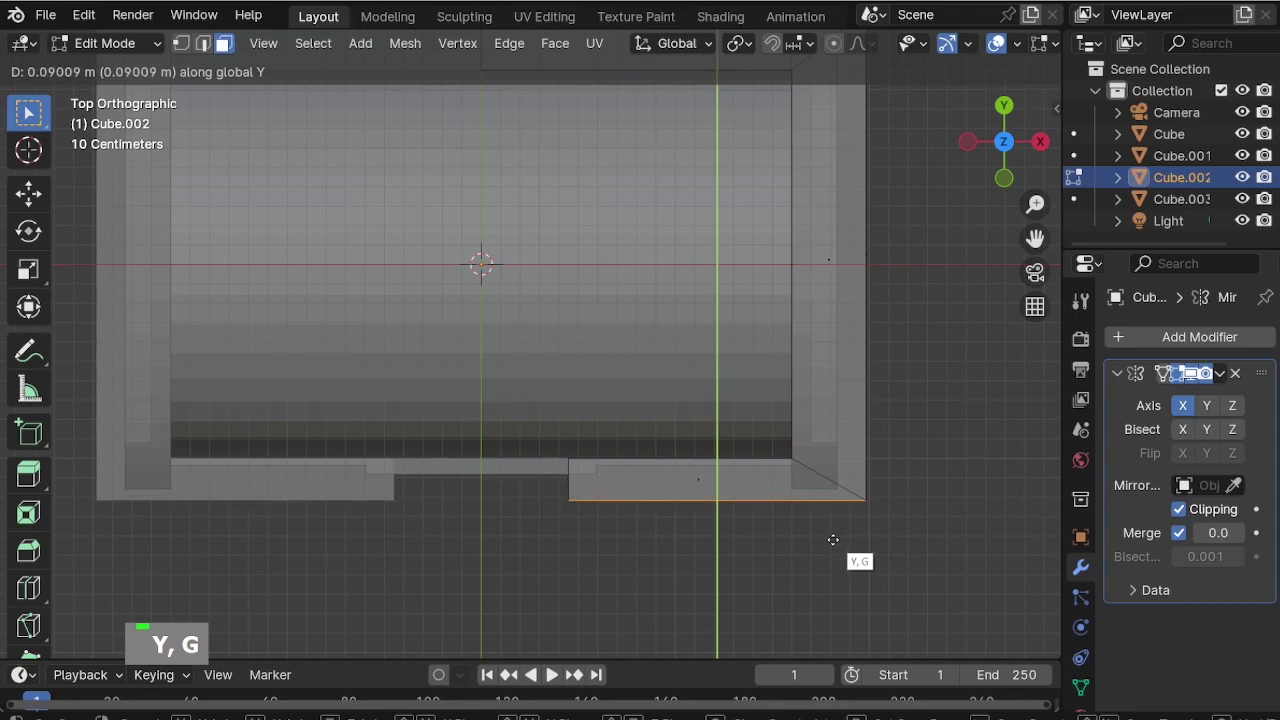
click(833, 541)
Move the plinth's rear outer face about 0.097 m inward along Y.
shift+middle_drag(896, 254, 885, 556)
drag(877, 322, 476, 243)
key(g)
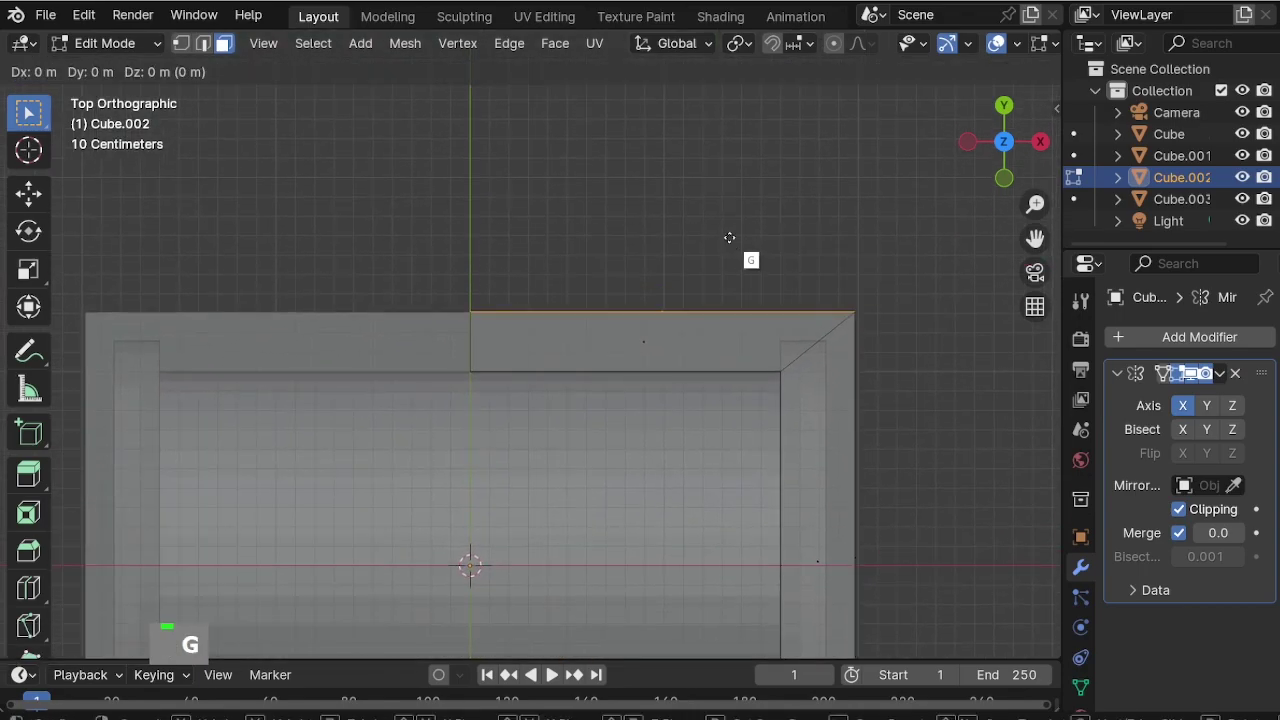
key(y)
click(726, 256)
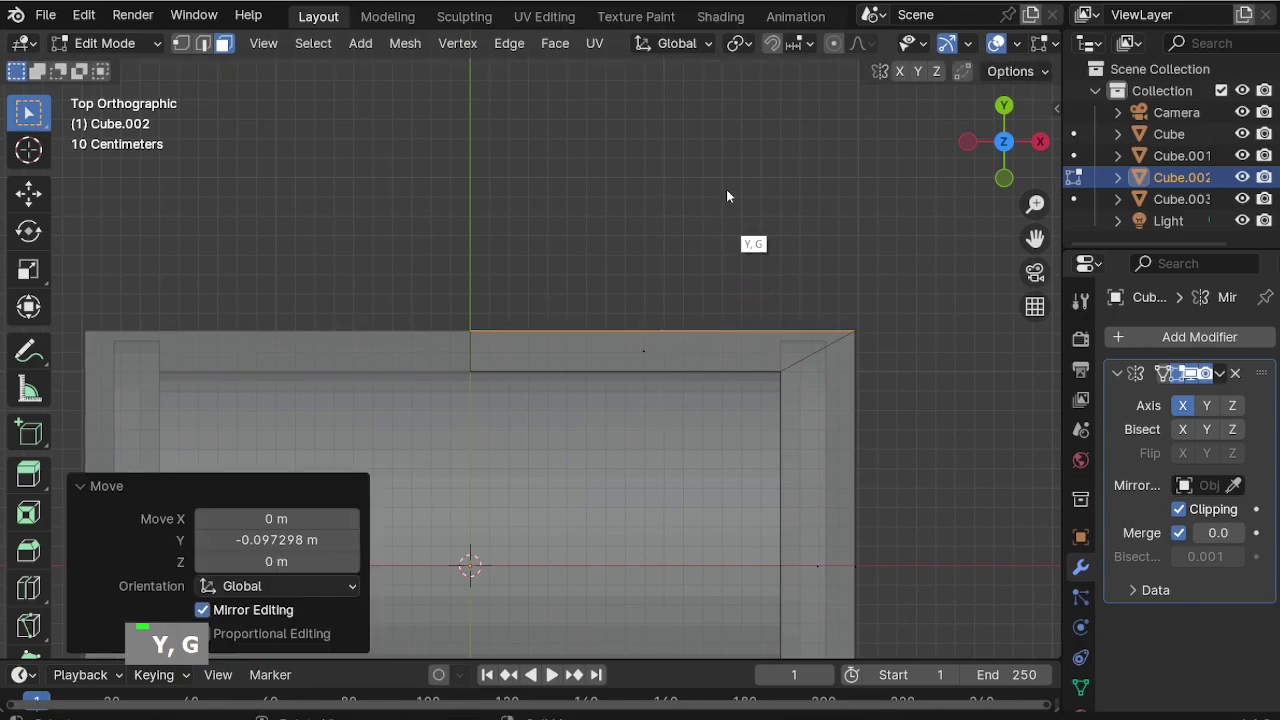
scroll(734, 414, down, 2)
mouse_move(734, 414)
shift+middle_down()
mouse_move(681, 337)
mouse_move(620, 445)
mouse_move(749, 590)
mouse_move(675, 254)
shift+middle_up()
key(alt+z)
scroll(665, 435, up, 3)
middle_drag(665, 435, 700, 523)
Open roof object Cube.003 for editing and dissolve the crosswise edge loop farther from the mirror centre.
key(Tab)
click(600, 305)
scroll(600, 305, up, 2)
middle_drag(600, 305, 606, 310)
key(Tab)
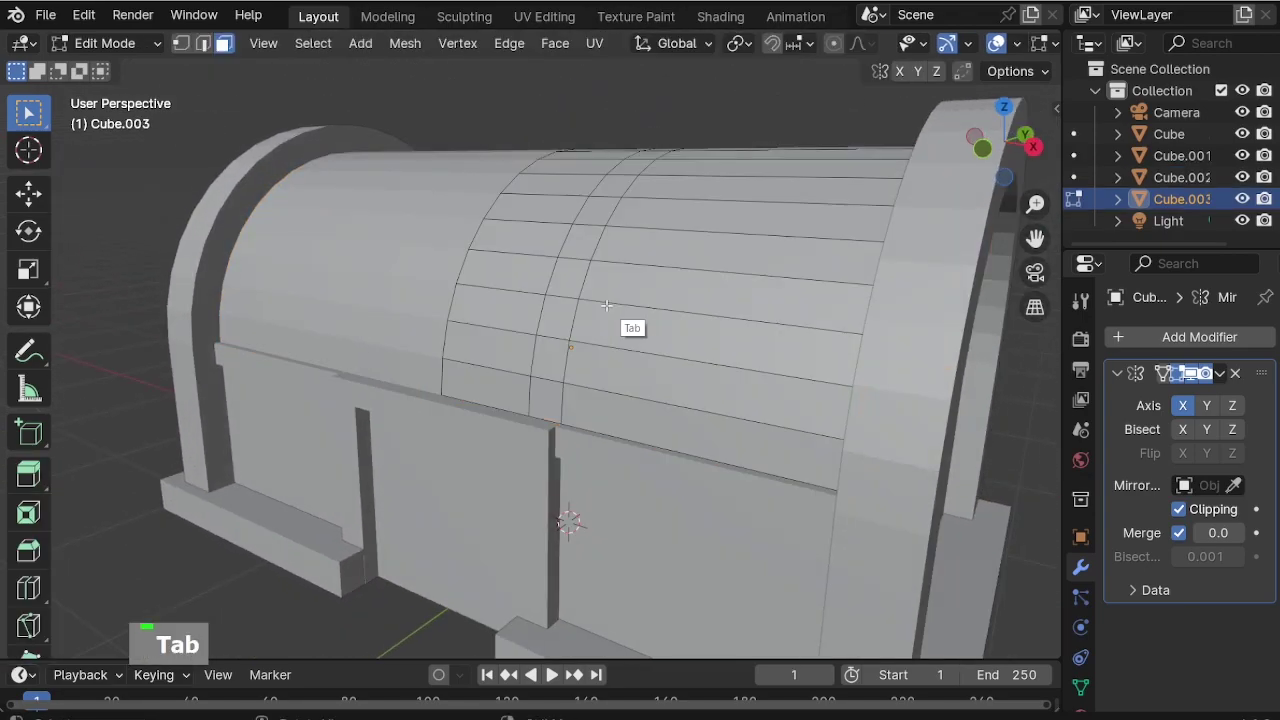
key(KP_1)
key(alt+z)
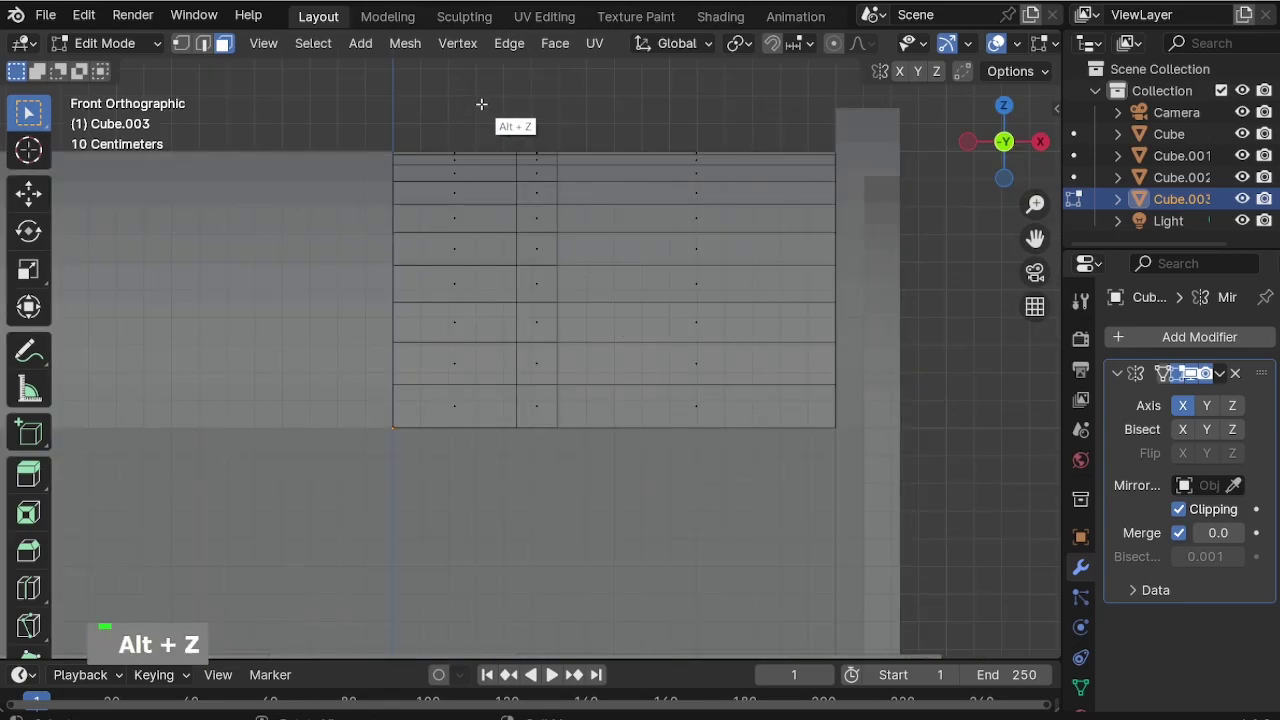
key(ctrl+z)
key(ctrl+z)
key(x)
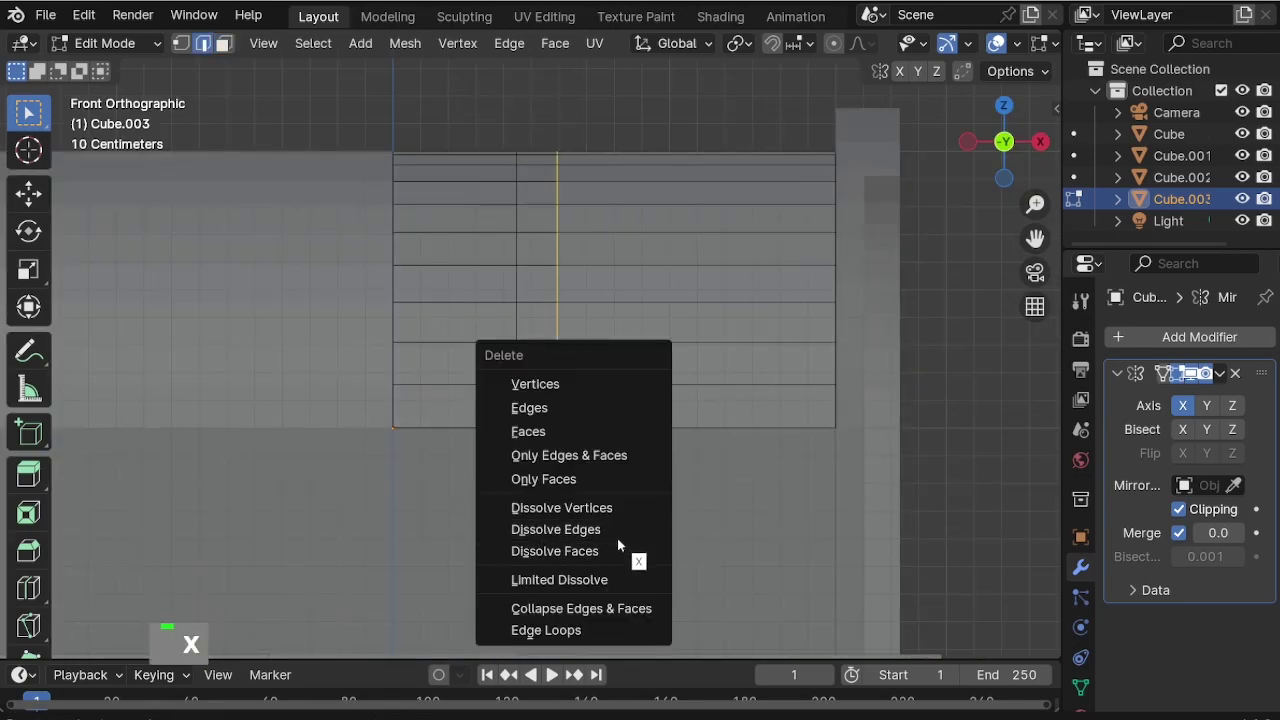
click(617, 535)
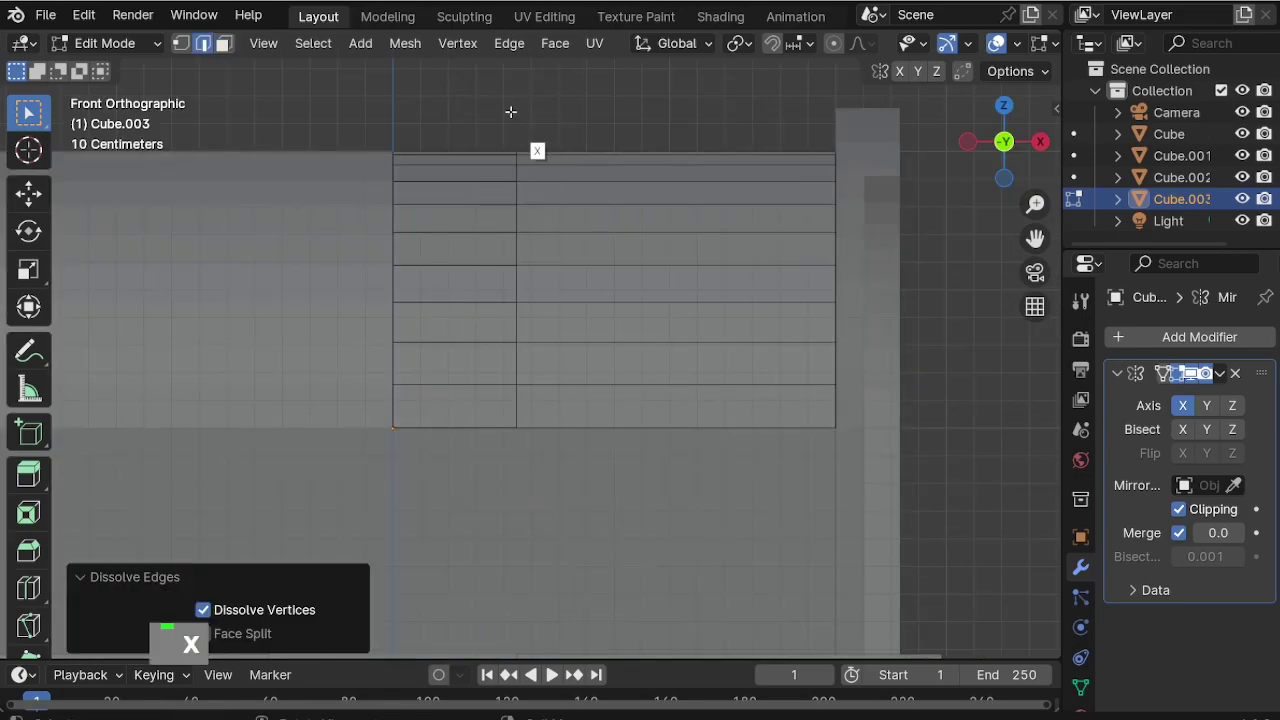
Dissolve the remaining crosswise edge loop on the roof so each strip runs uninterrupted from the centre to the end.
drag(486, 80, 568, 483)
key(x)
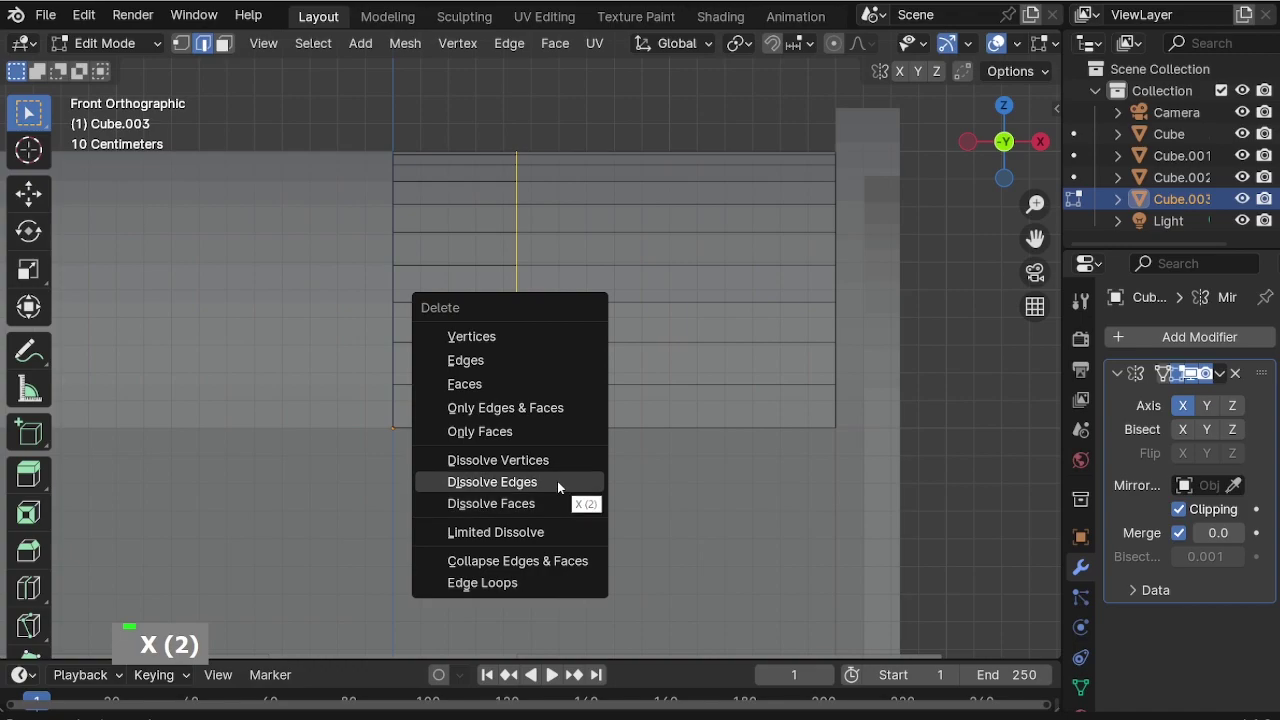
click(557, 481)
key(alt+z)
middle_drag(706, 286, 609, 349)
middle_drag(643, 394, 523, 418)
Isolate the roof in local view and inset its two lowest front strips together by 0.01 m.
key(3)
key(KP_Divide)
scroll(518, 485, up, 3)
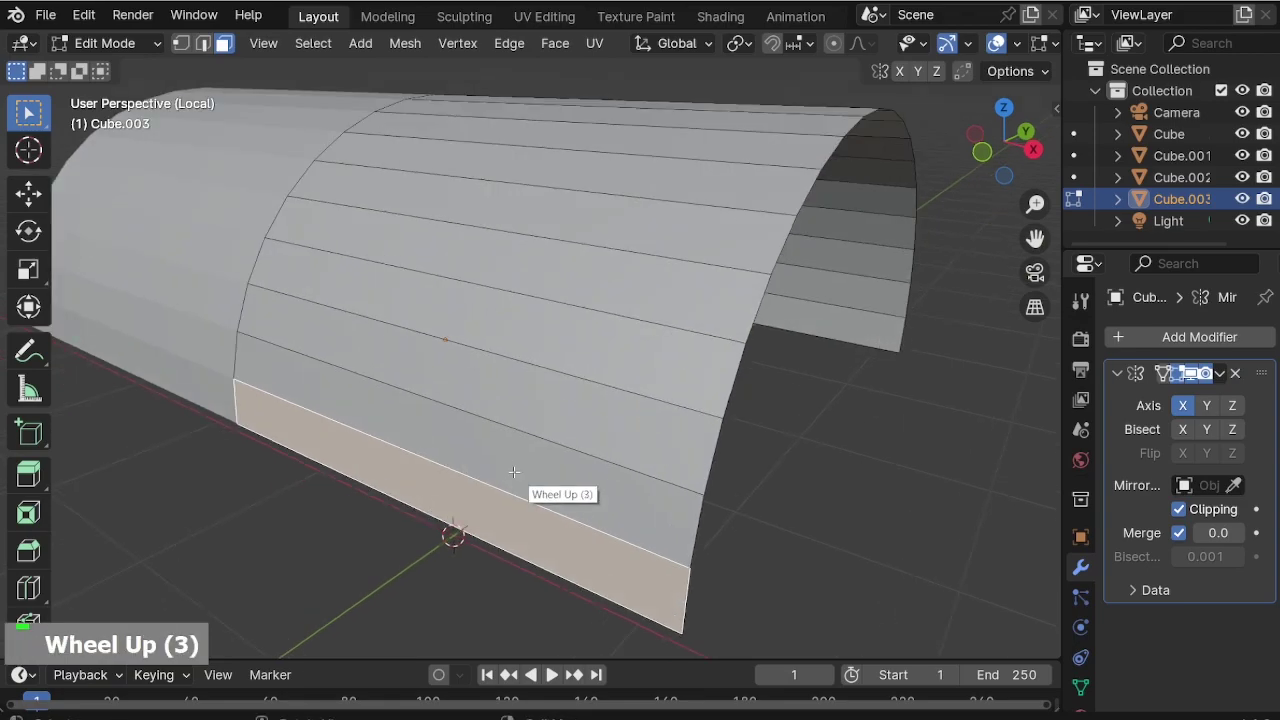
shift+click(518, 485)
key(i)
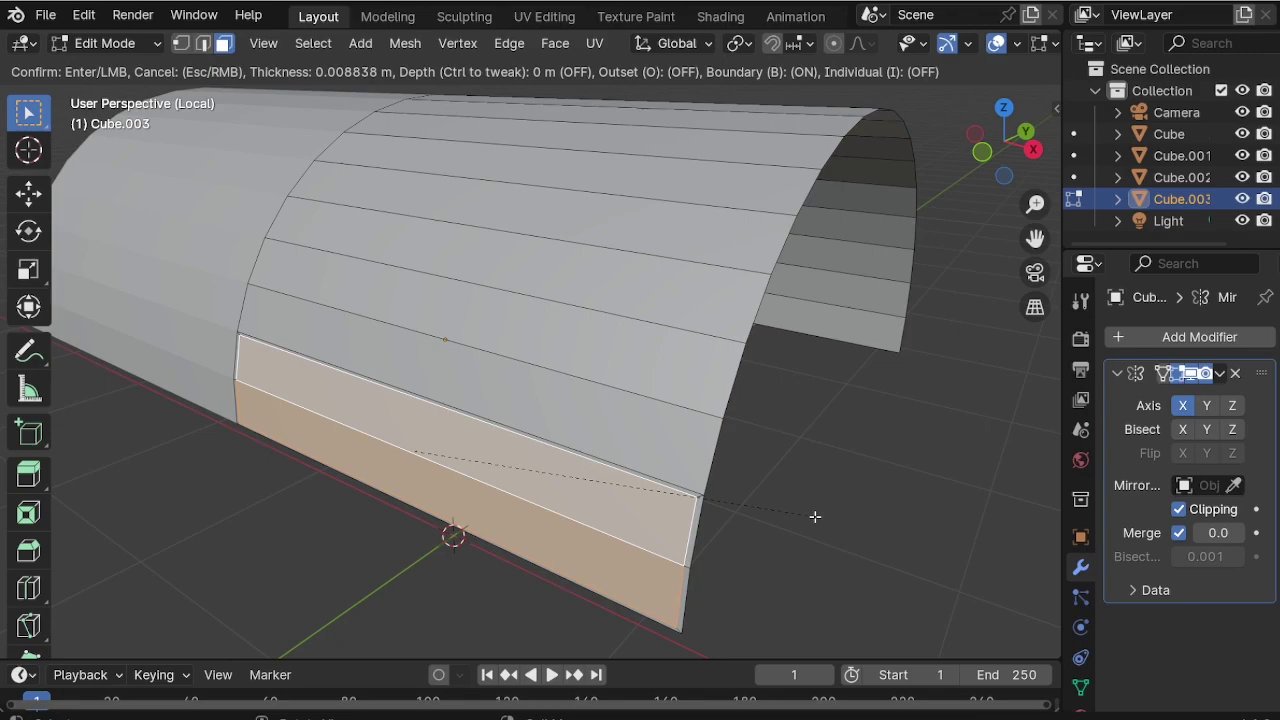
text(0.01)
key(Return)
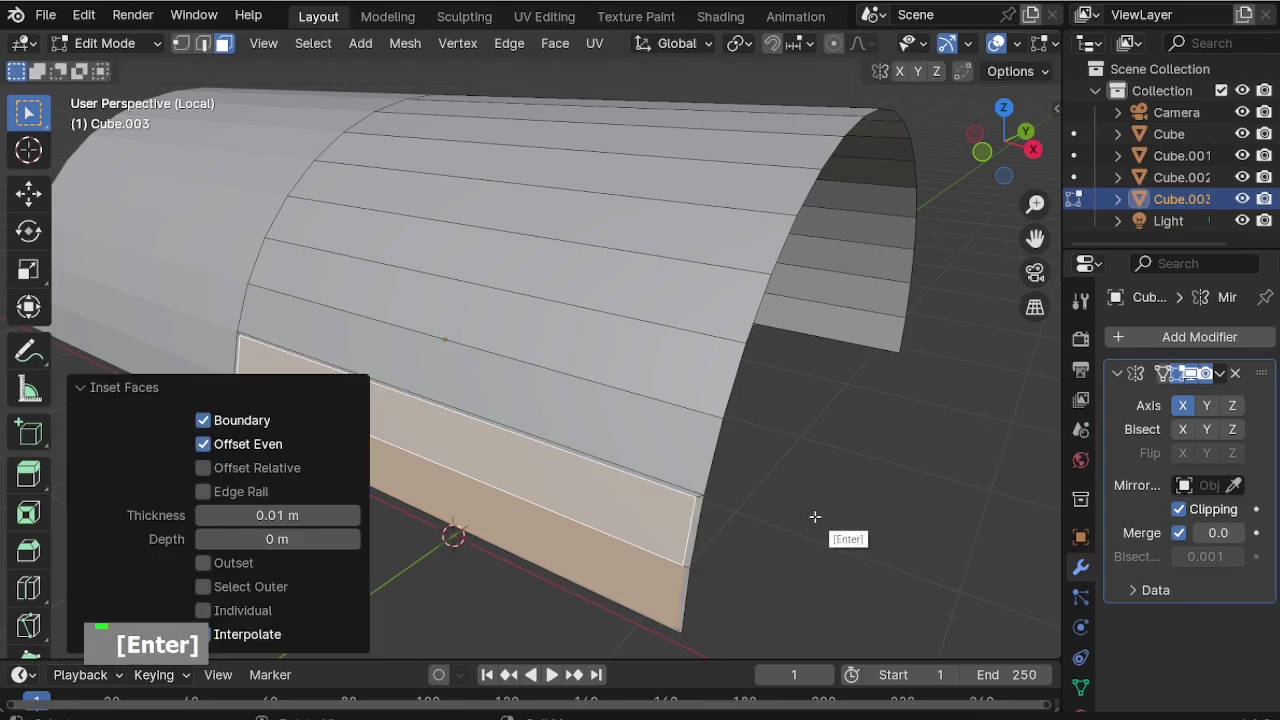
Inset the third and fourth front roof strips from the eave as one panel by 0.01 m.
click(682, 385)
shift+click(700, 365)
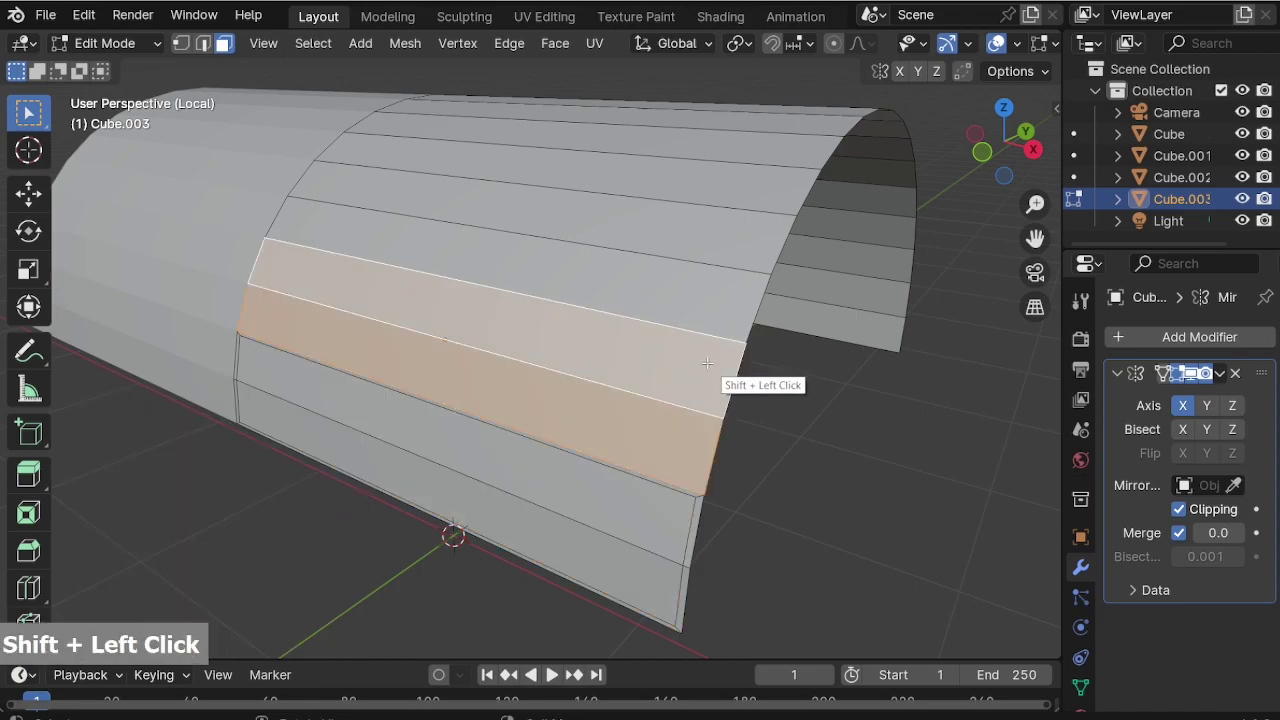
key(i)
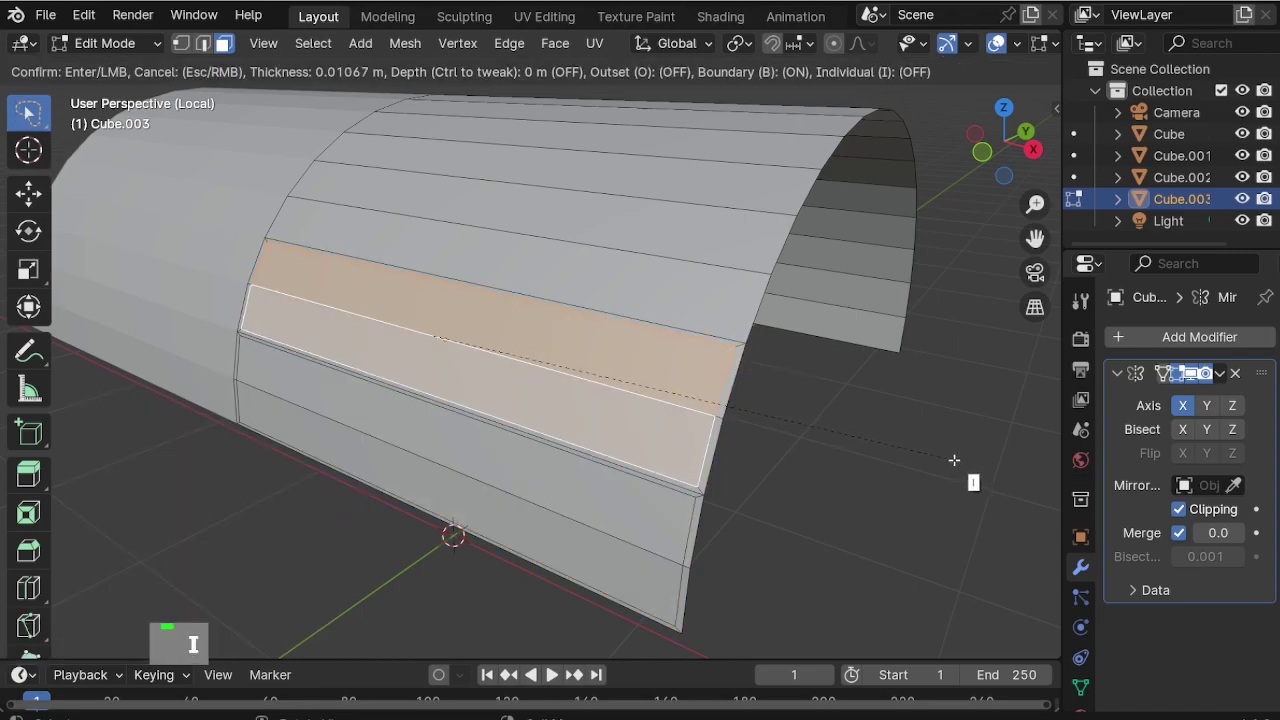
text(0.01)
key(Return)
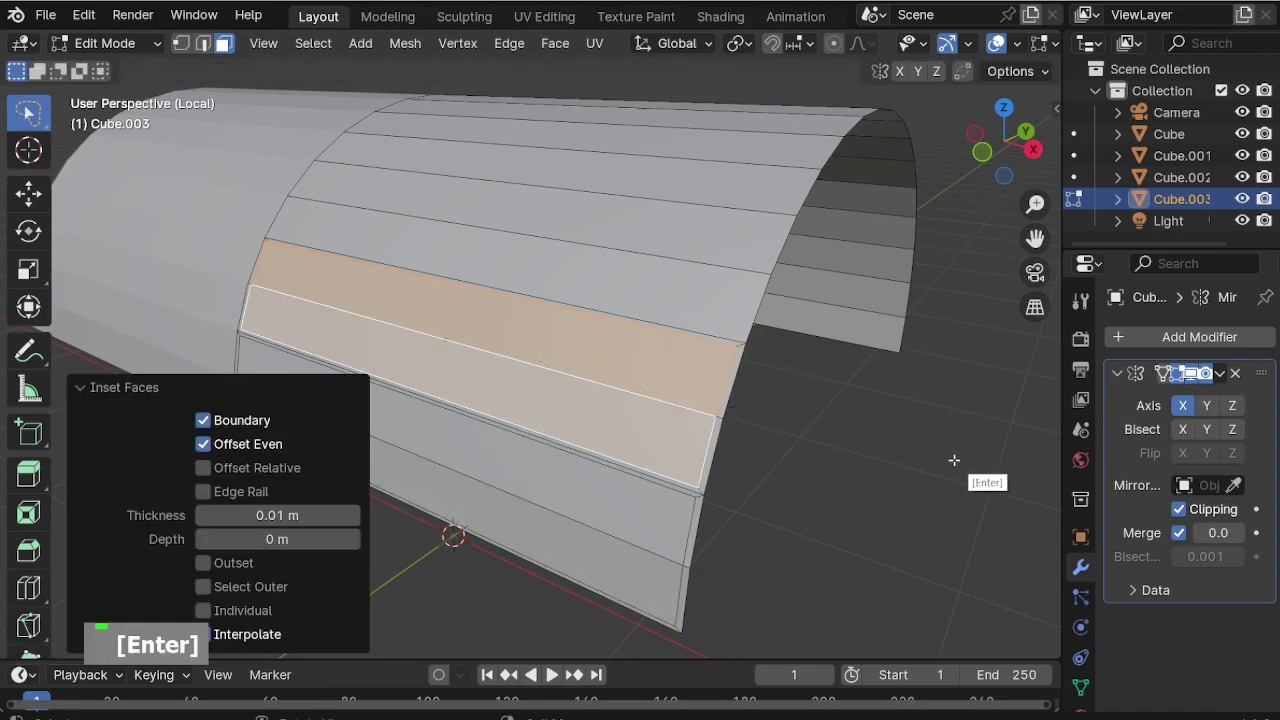
Inset the fifth and sixth front roof strips from the eave as one panel by 0.01 m.
shift+middle_drag(716, 352, 785, 481)
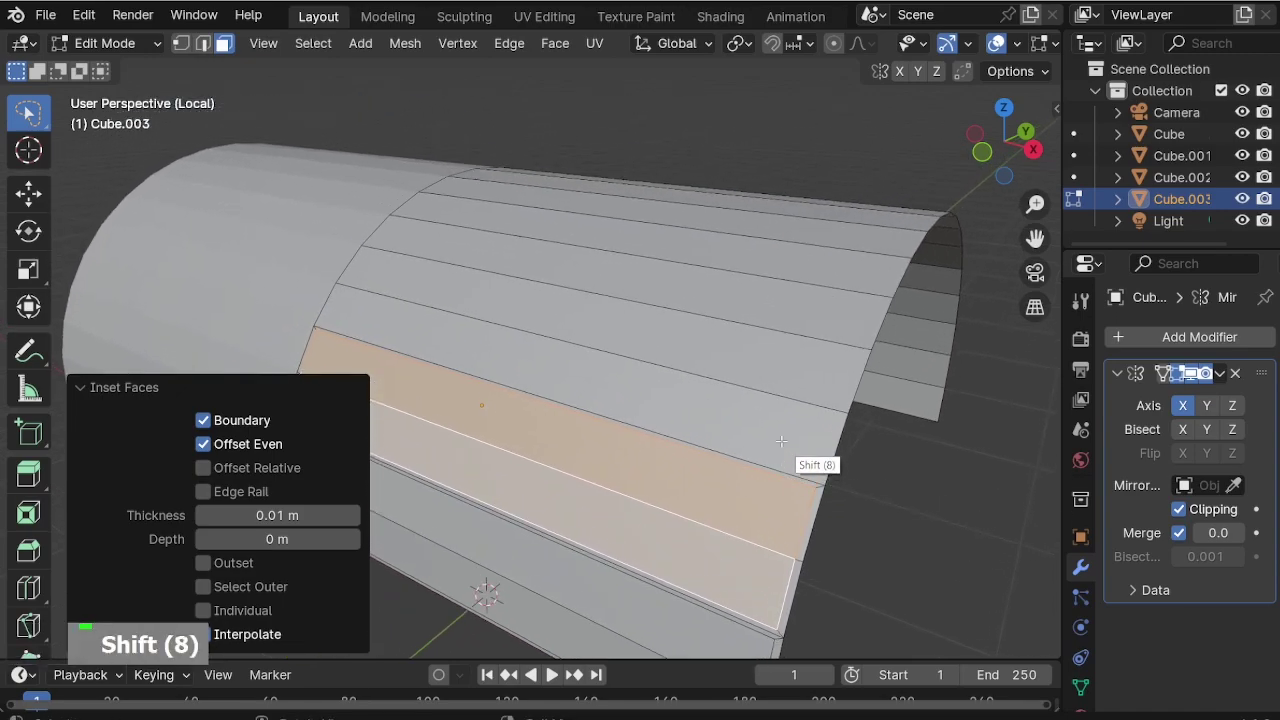
click(782, 442)
shift+click(810, 359)
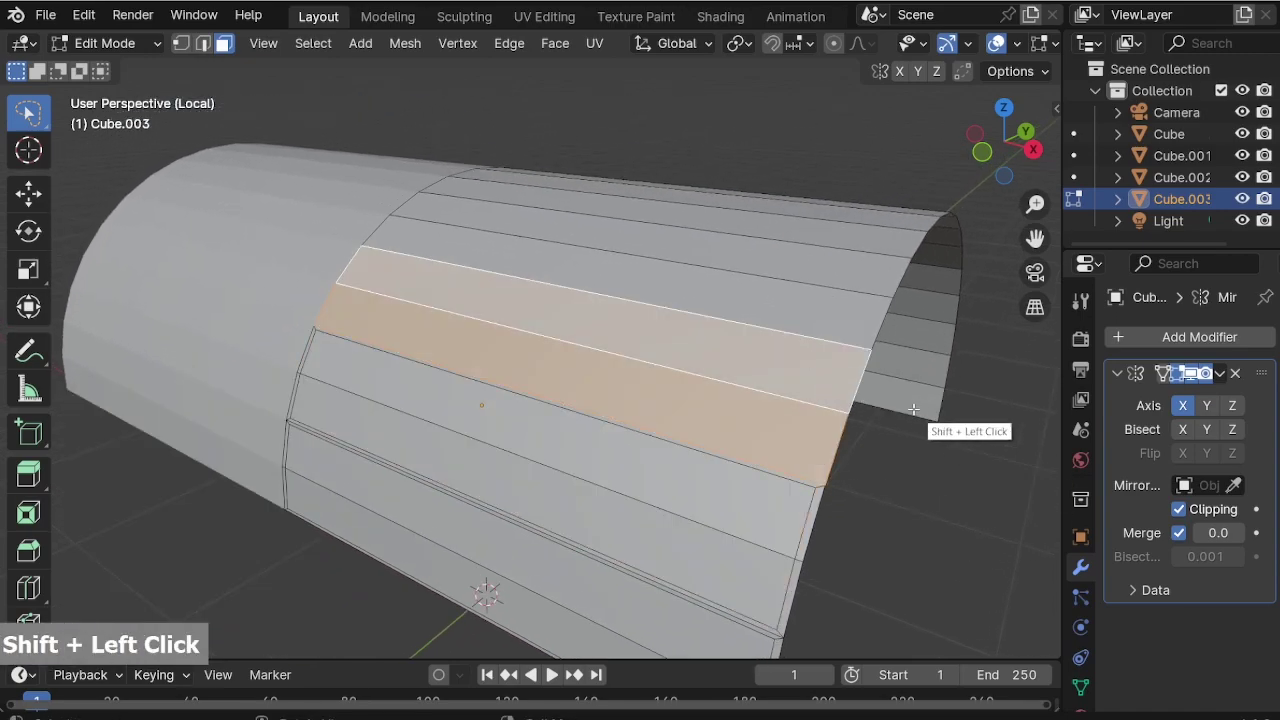
text(i)
text(0.01)
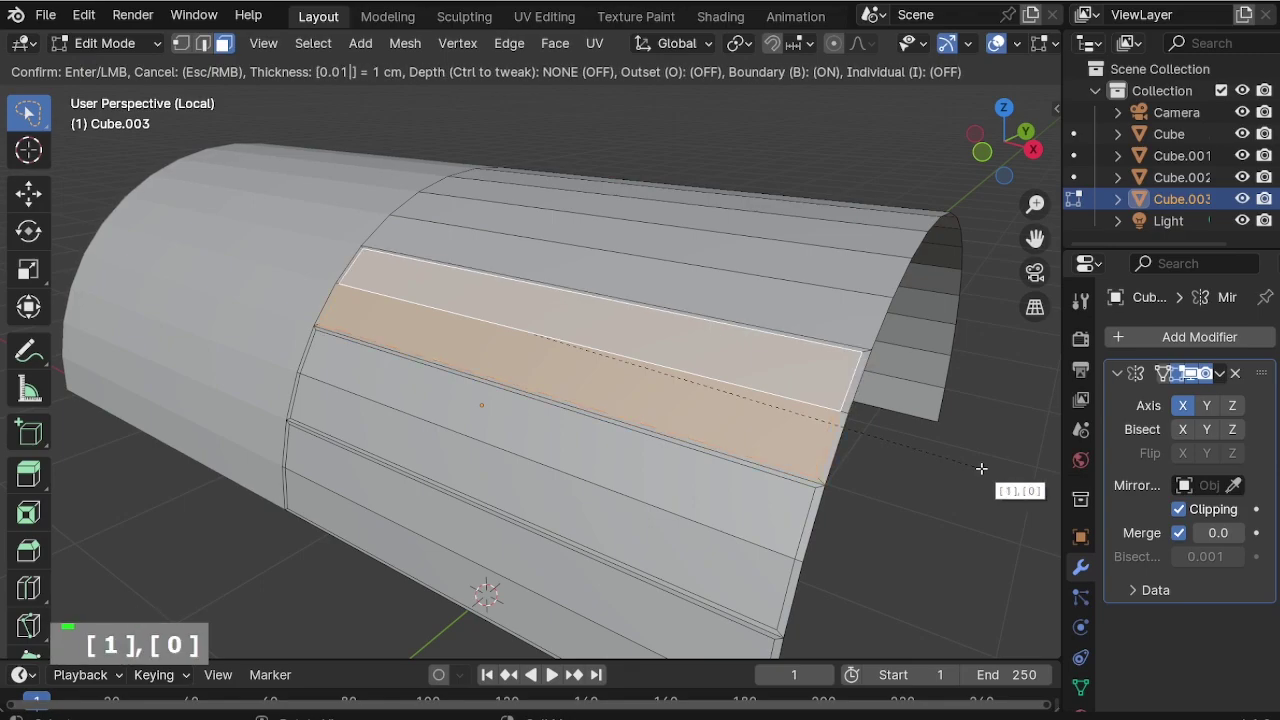
key(Return)
Inset the seventh and eighth front roof strips from the eave as one panel by 0.01 m.
middle_drag(815, 265, 585, 400)
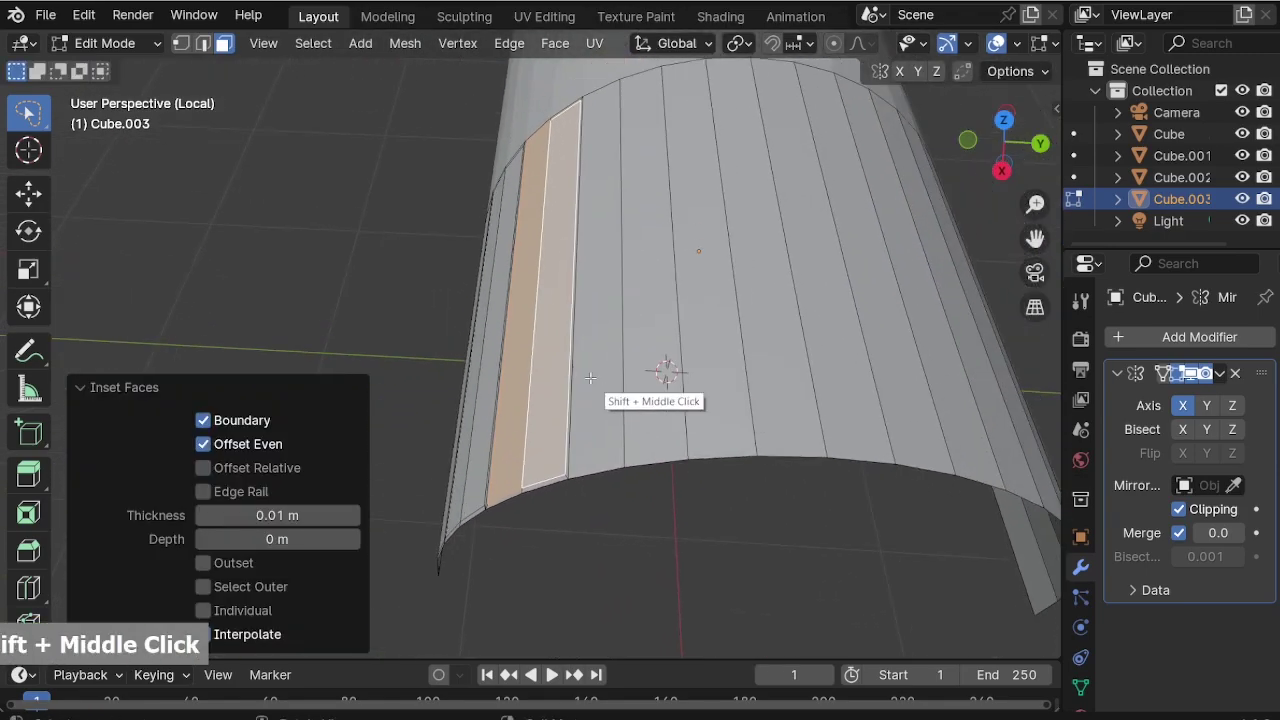
shift+click(640, 366)
middle_drag(640, 366, 799, 375)
text(i0.01)
key(Return)
Inset the last two front roof strips next to the ridge as one panel by 0.01 m.
click(708, 349)
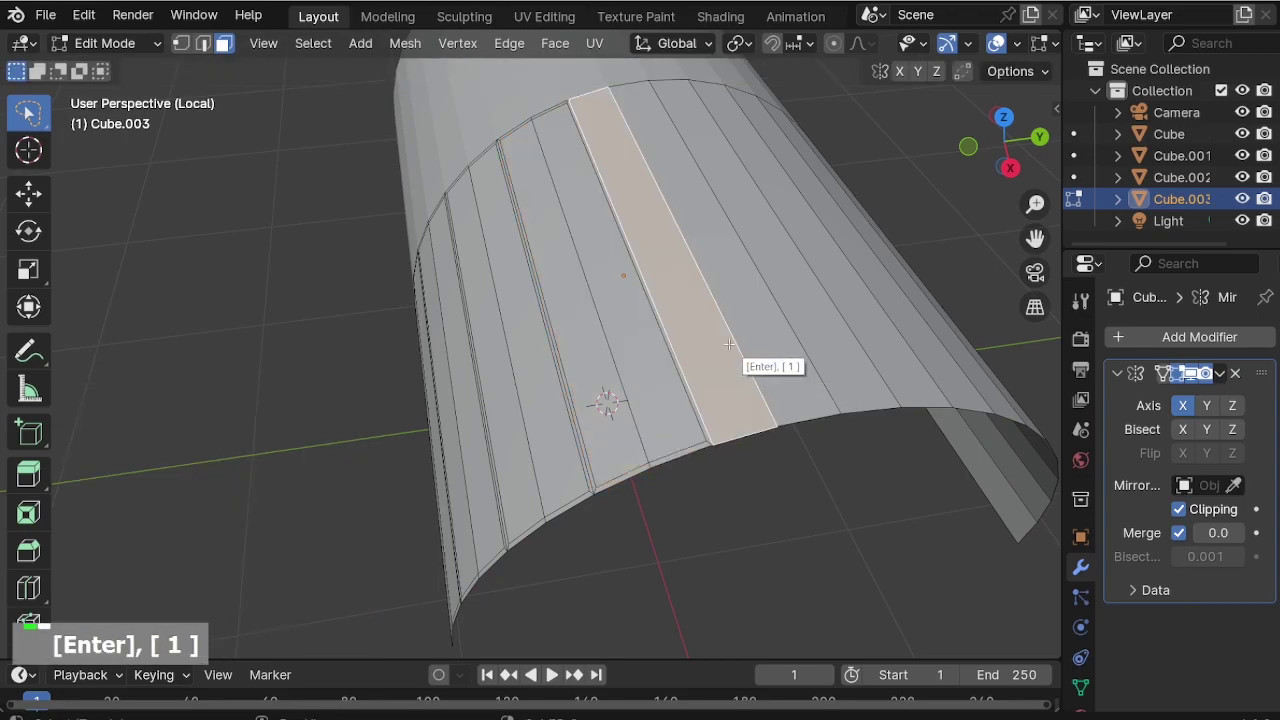
shift+click(732, 344)
shift+click(734, 343)
shift+click(761, 342)
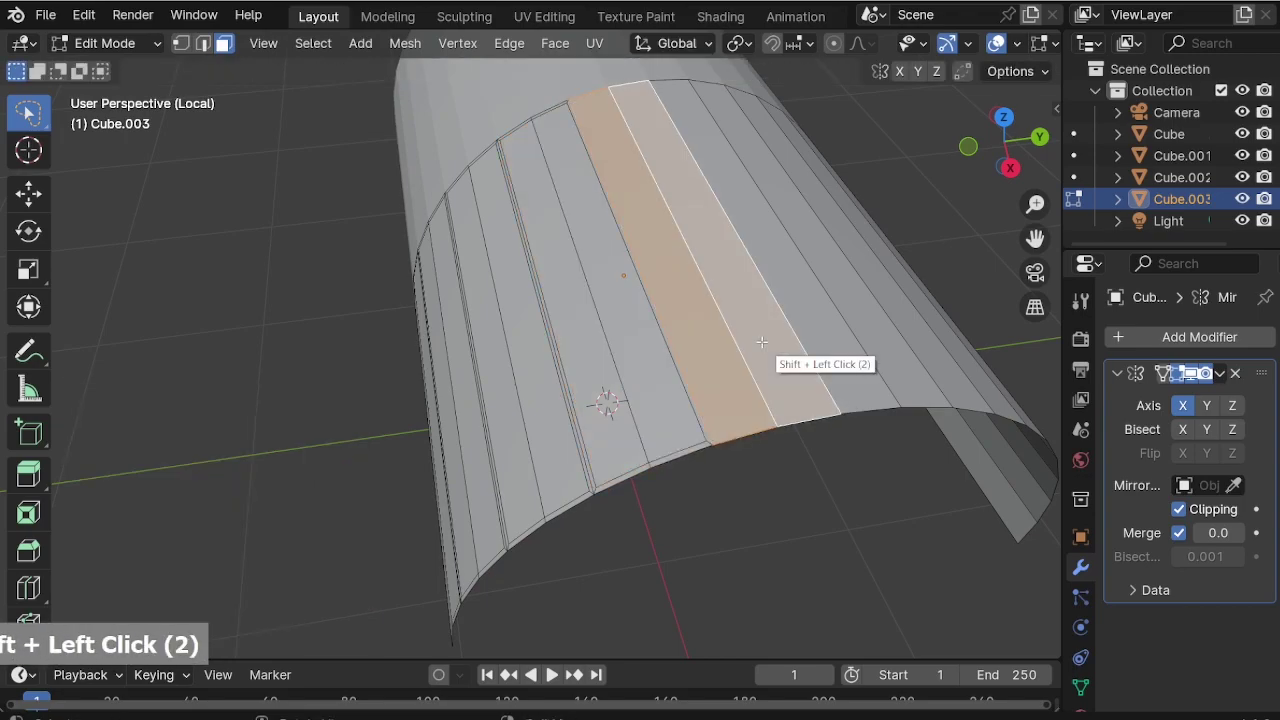
text(i0.01)
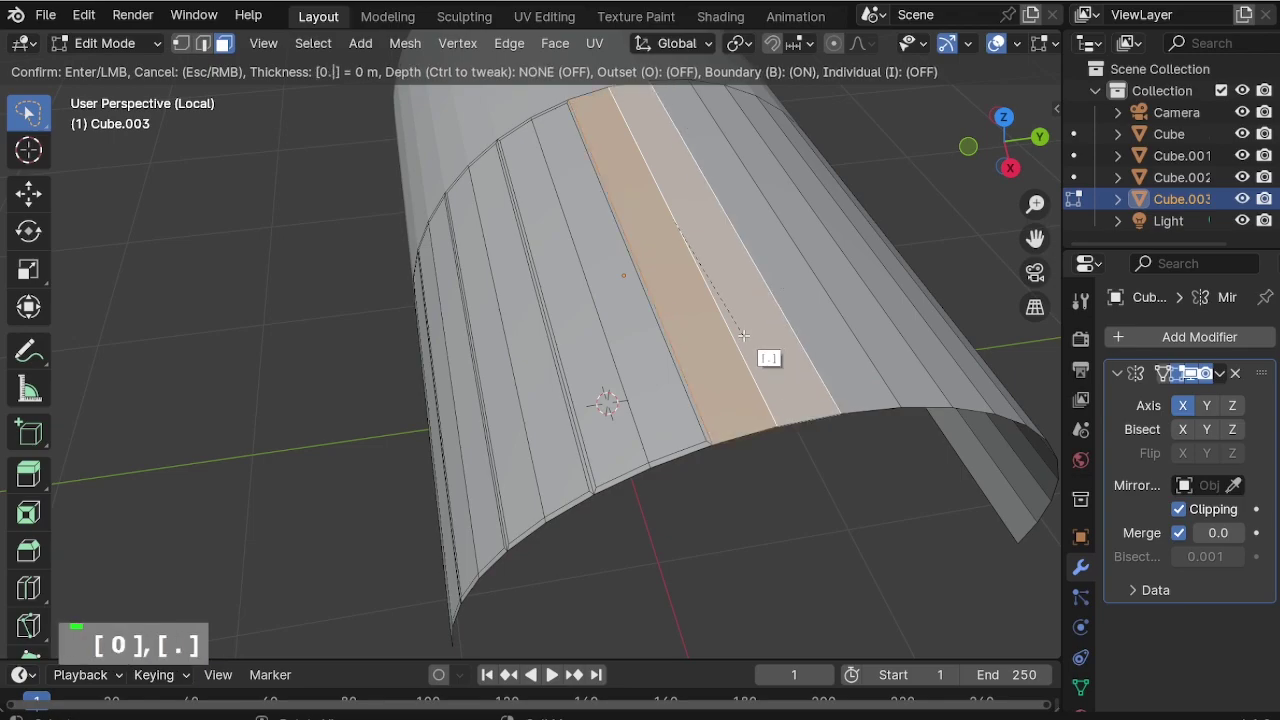
key(Return)
Delete all roof faces behind the ridge and enable the Y axis in the roof's Mirror modifier to rebuild that half.
middle_drag(875, 341, 640, 418)
key(KP_3)
middle_drag(597, 271, 871, 577)
key(w)
key(w)
drag(829, 520, 576, 225)
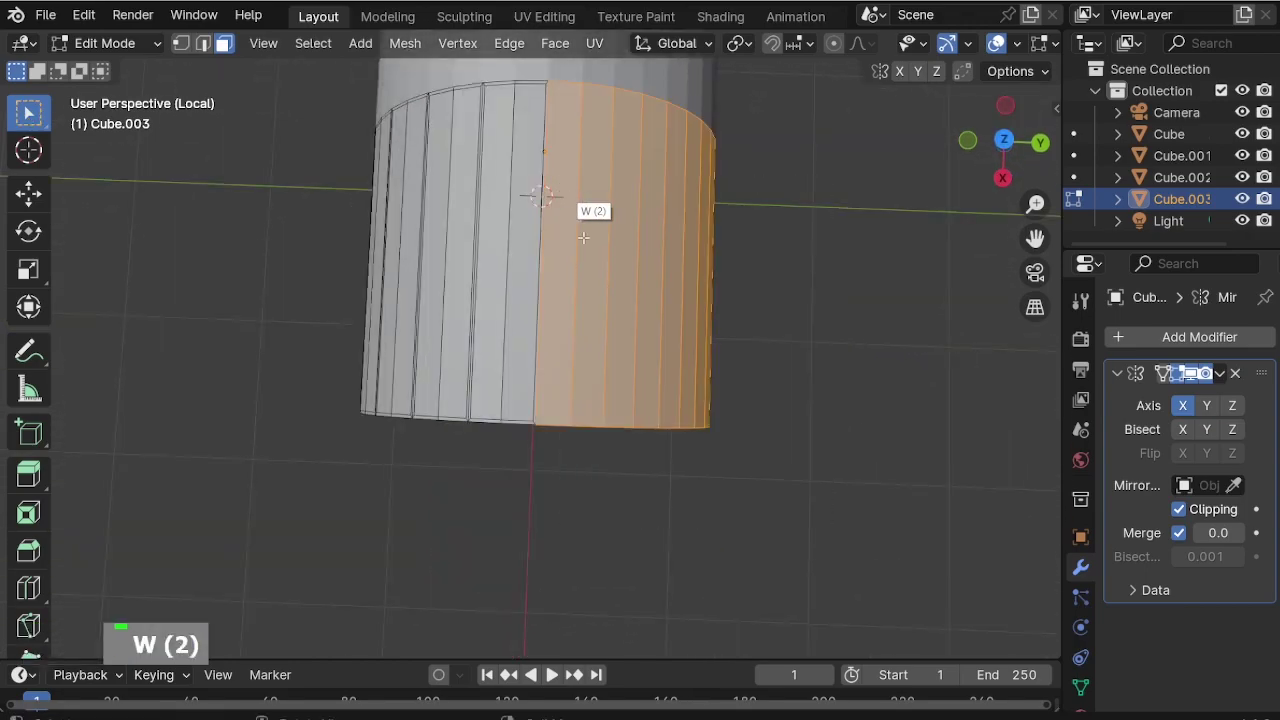
middle_drag(576, 225, 483, 146)
shift+click(614, 457)
mouse_move(614, 457)
middle_down()
mouse_move(491, 411)
mouse_move(645, 478)
mouse_move(624, 479)
middle_up()
key(x)
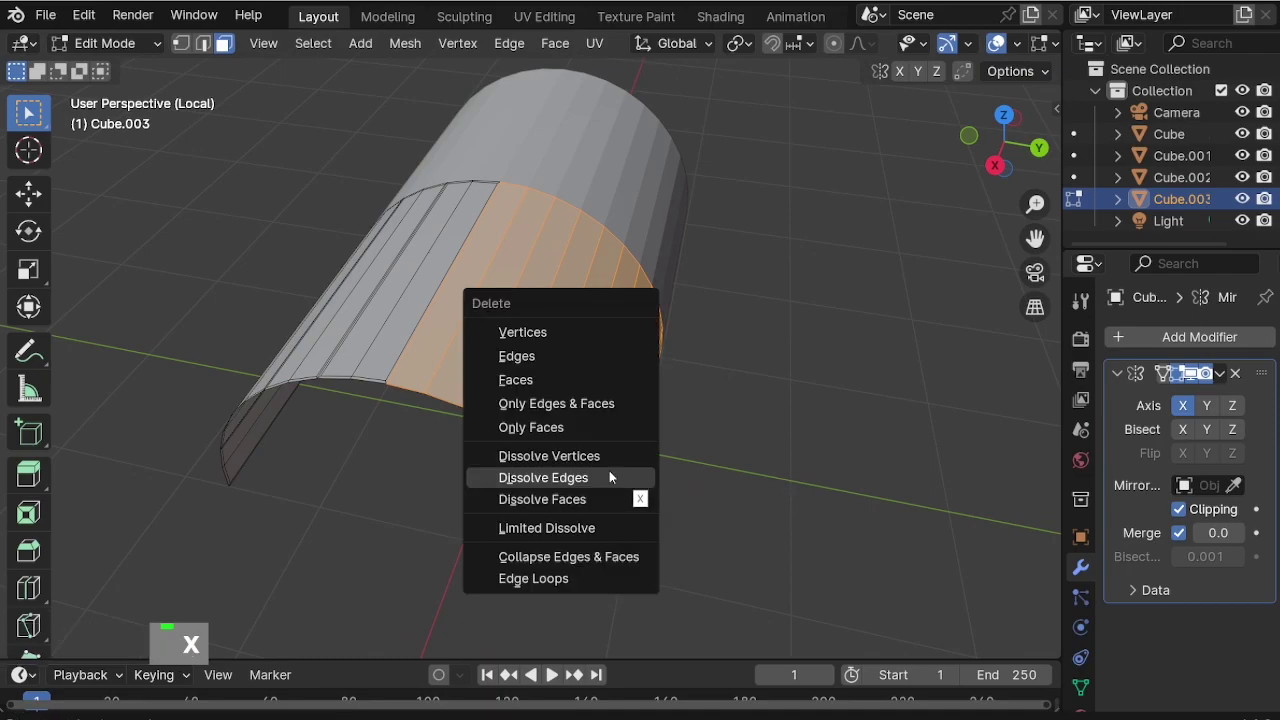
click(568, 381)
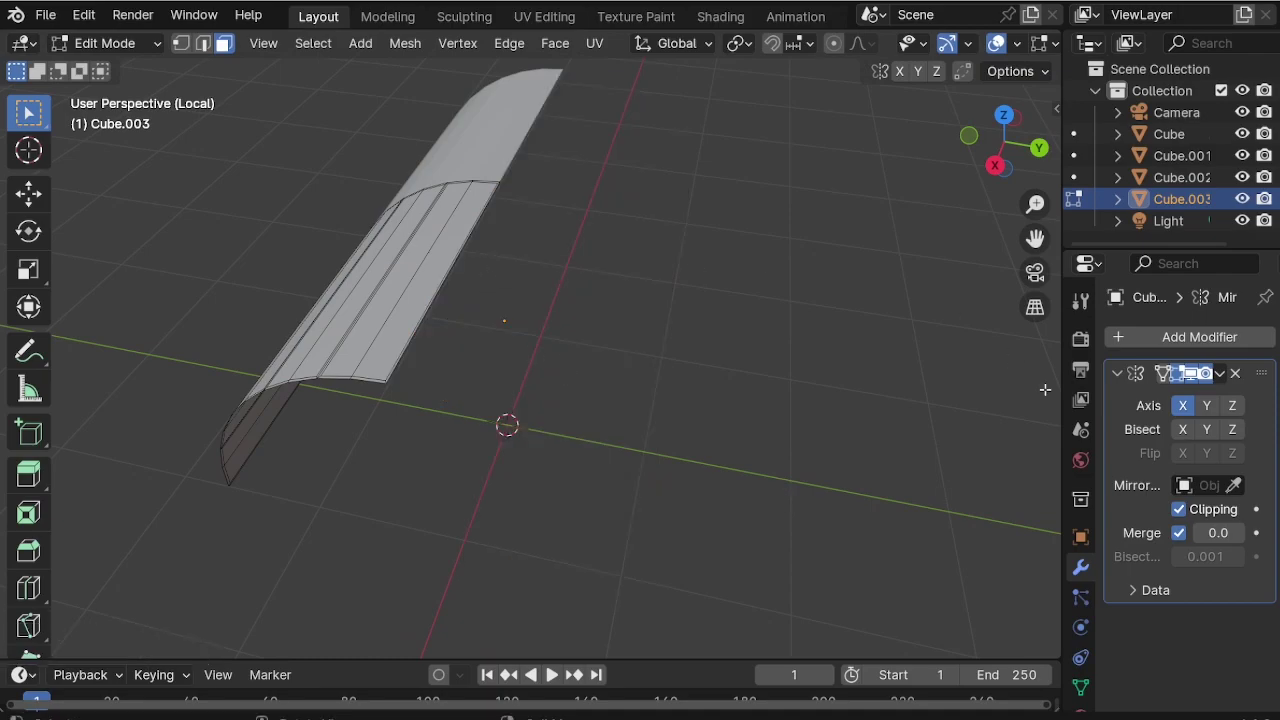
click(1206, 405)
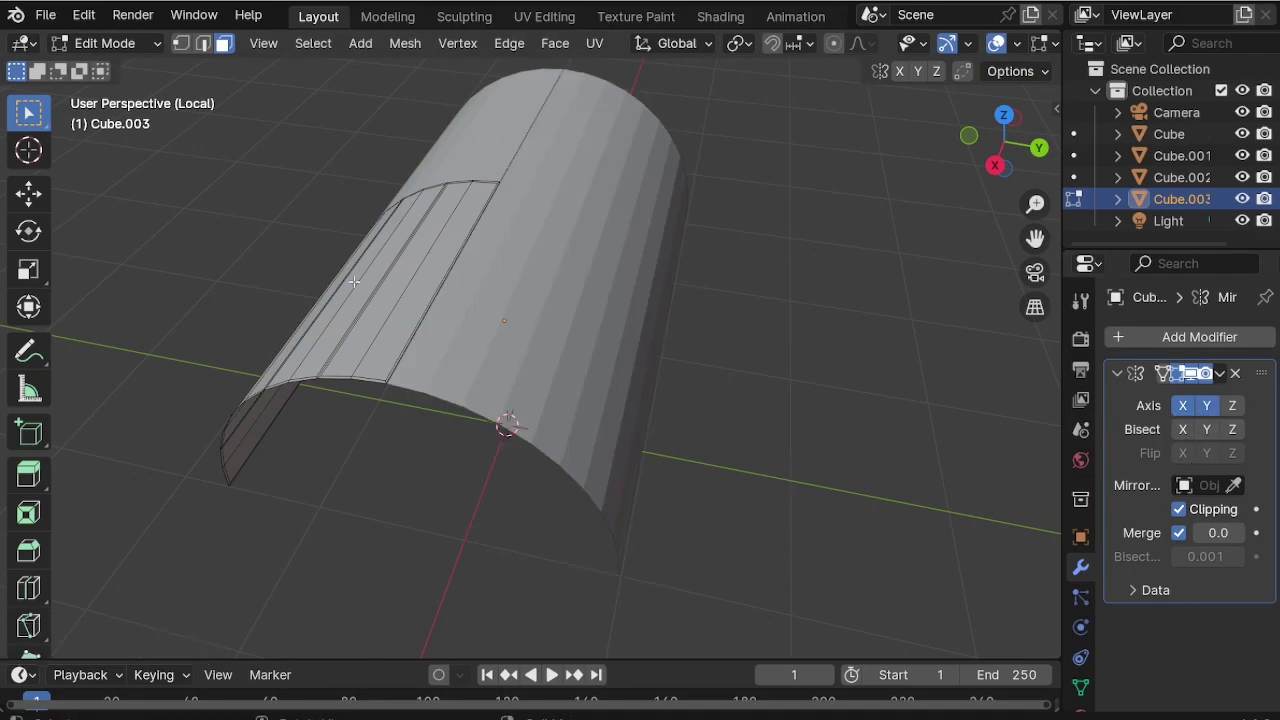
Select all inset panel faces on the editable front roof quarter and invert the selection to get only the narrow border faces.
scroll(391, 300, up, 3)
middle_drag(391, 300, 474, 315)
shift+click(679, 247)
shift+click(645, 276)
shift+click(579, 306)
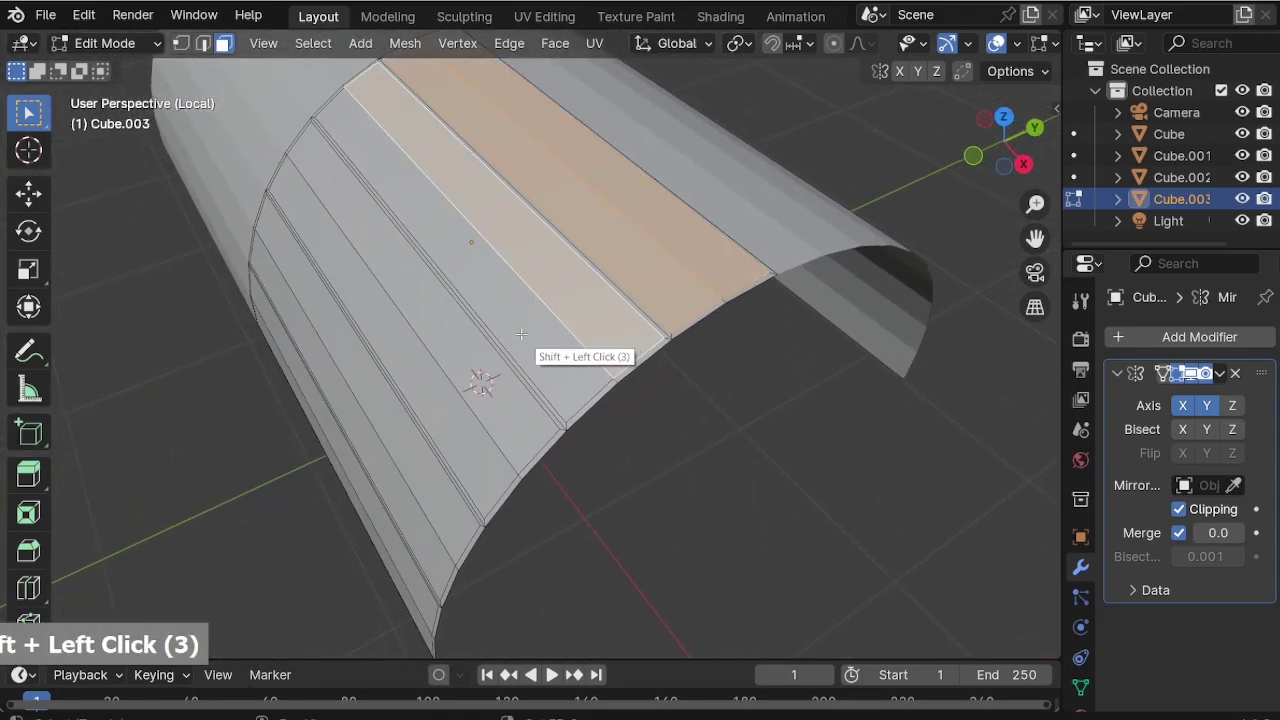
shift+click(521, 334)
shift+click(461, 379)
shift+click(436, 405)
middle_drag(366, 486, 517, 367)
shift+click(511, 341)
shift+click(492, 376)
shift+click(464, 430)
shift+click(439, 453)
click(313, 43)
click(355, 113)
scroll(430, 182, up, 2)
mouse_move(430, 182)
middle_down()
mouse_move(486, 186)
mouse_move(420, 195)
middle_up()
scroll(432, 208, down, 2)
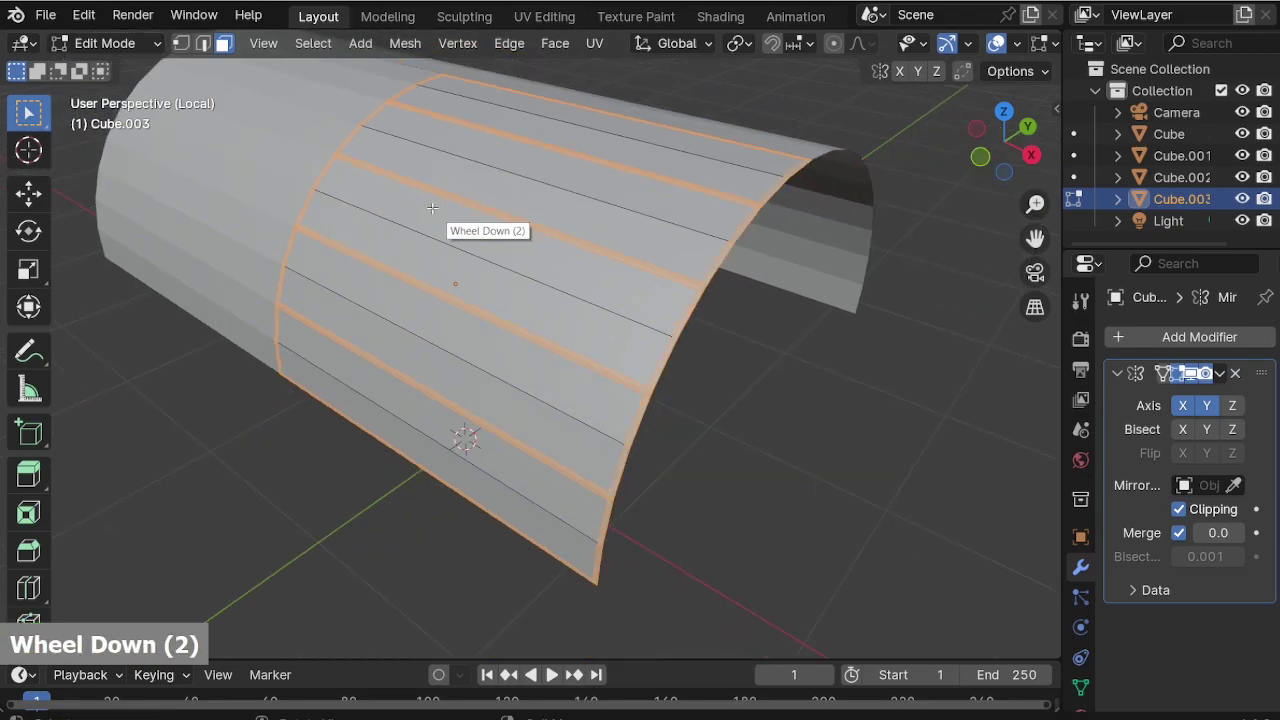
Delete the selected narrow border faces so that only separate roof panels with gaps between them are left.
key(x)
click(435, 207)
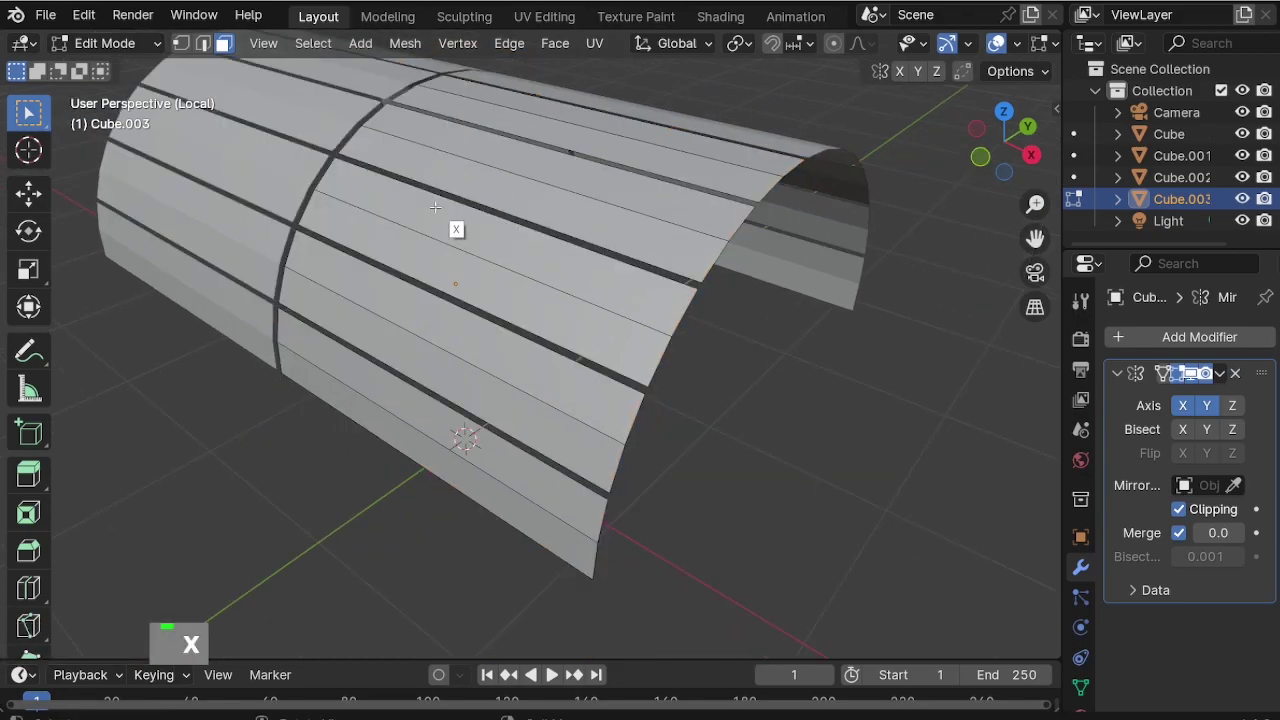
shift+middle_drag(688, 165, 590, 265)
key(KP_1)
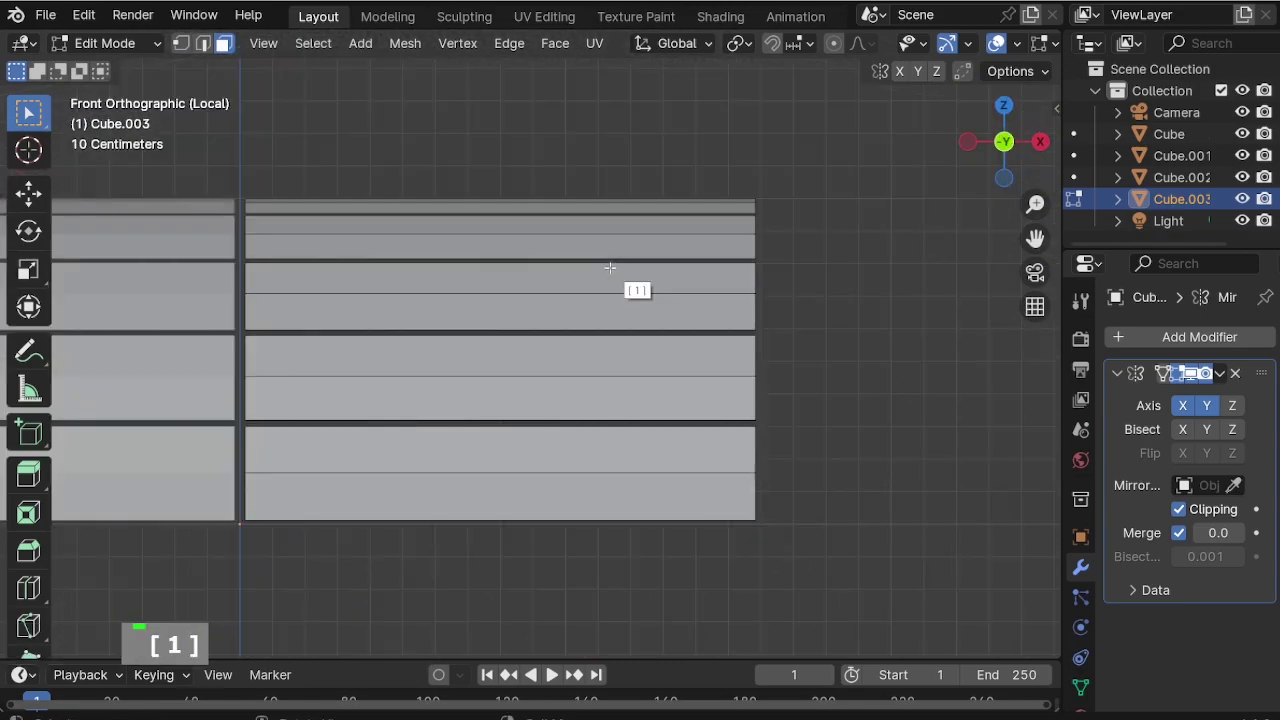
shift+middle_drag(316, 375, 505, 328)
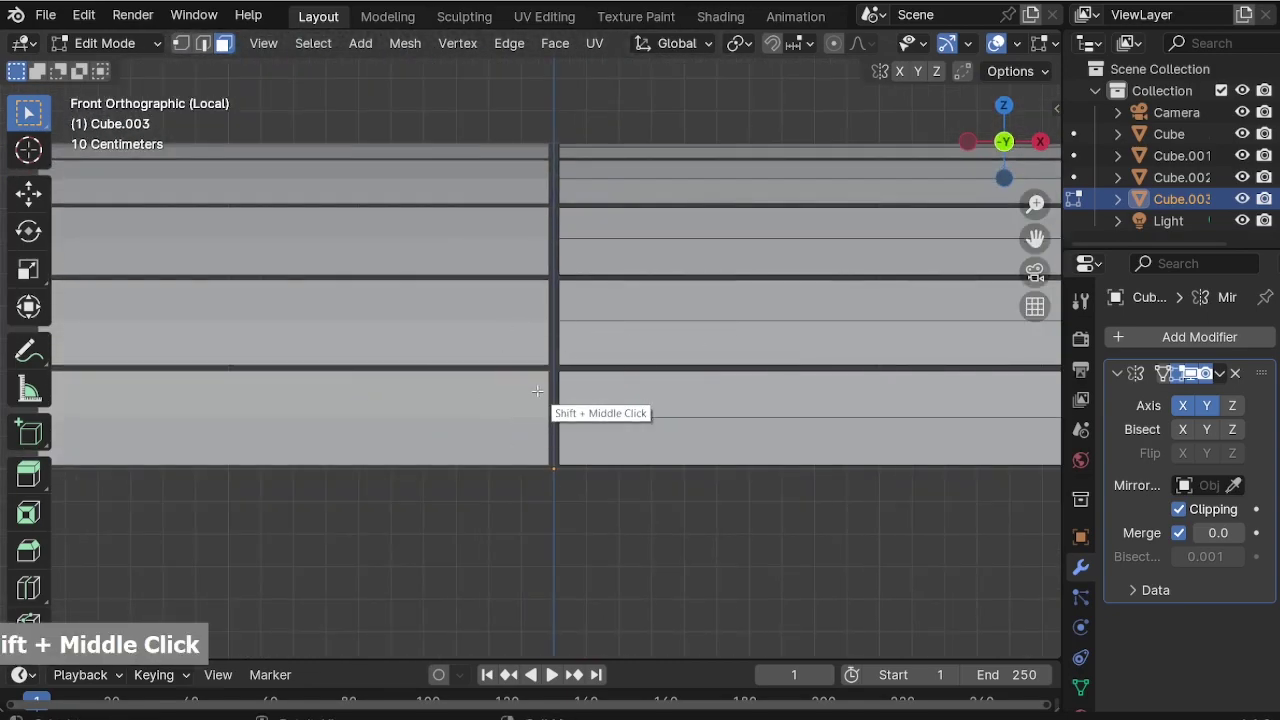
scroll(563, 369, up, 1)
scroll(565, 369, down, 3)
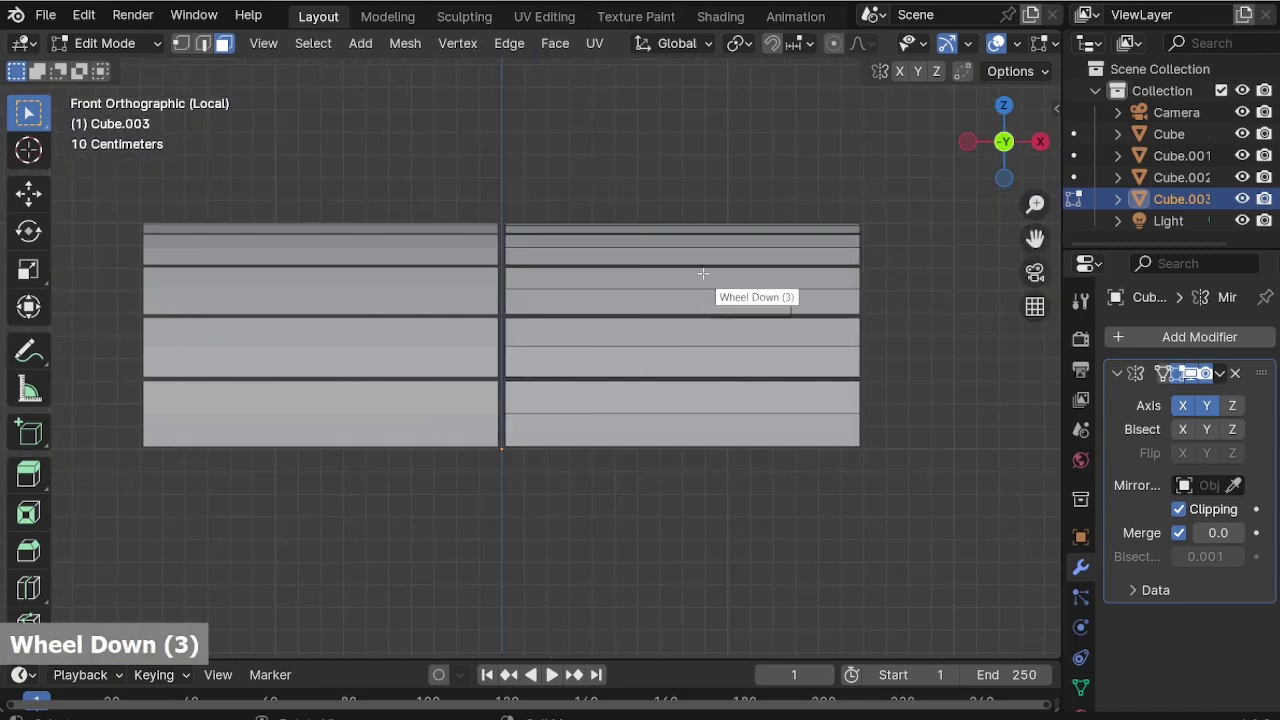
scroll(739, 242, up, 2)
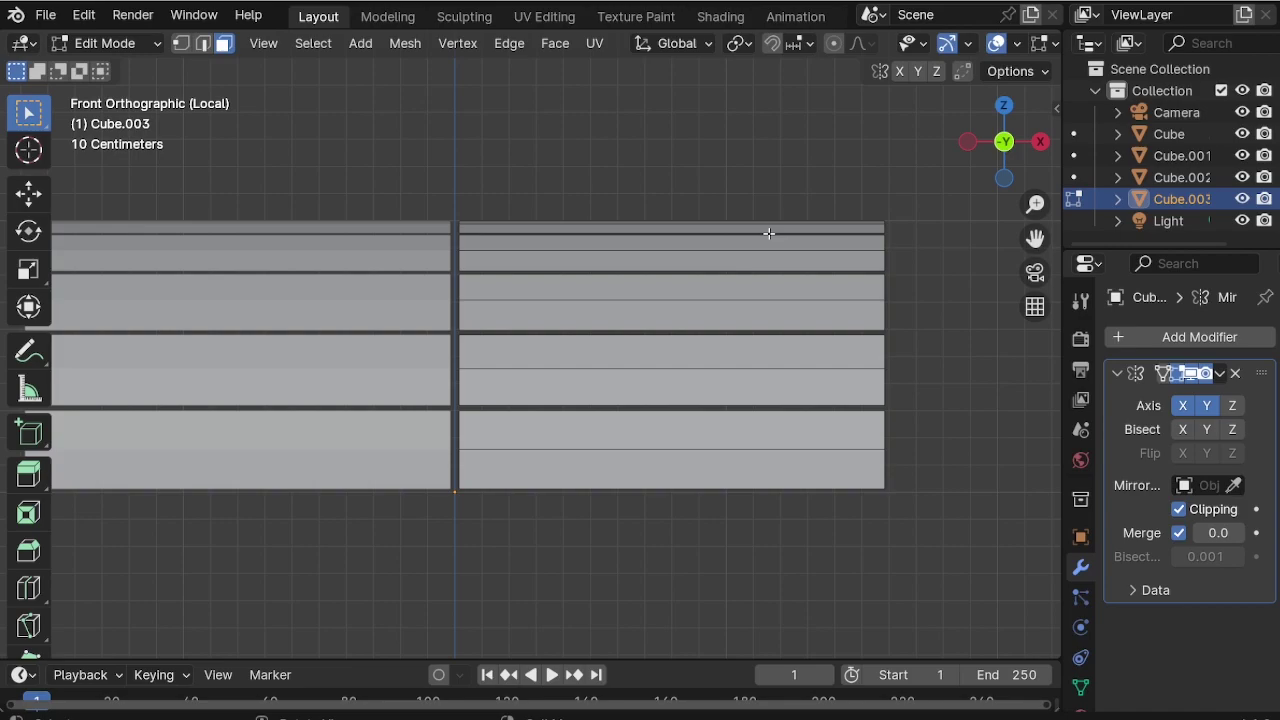
Select all panel edges along the roof's centre gap and move them -0.00725 m along X to narrow the gap.
key(alt+z)
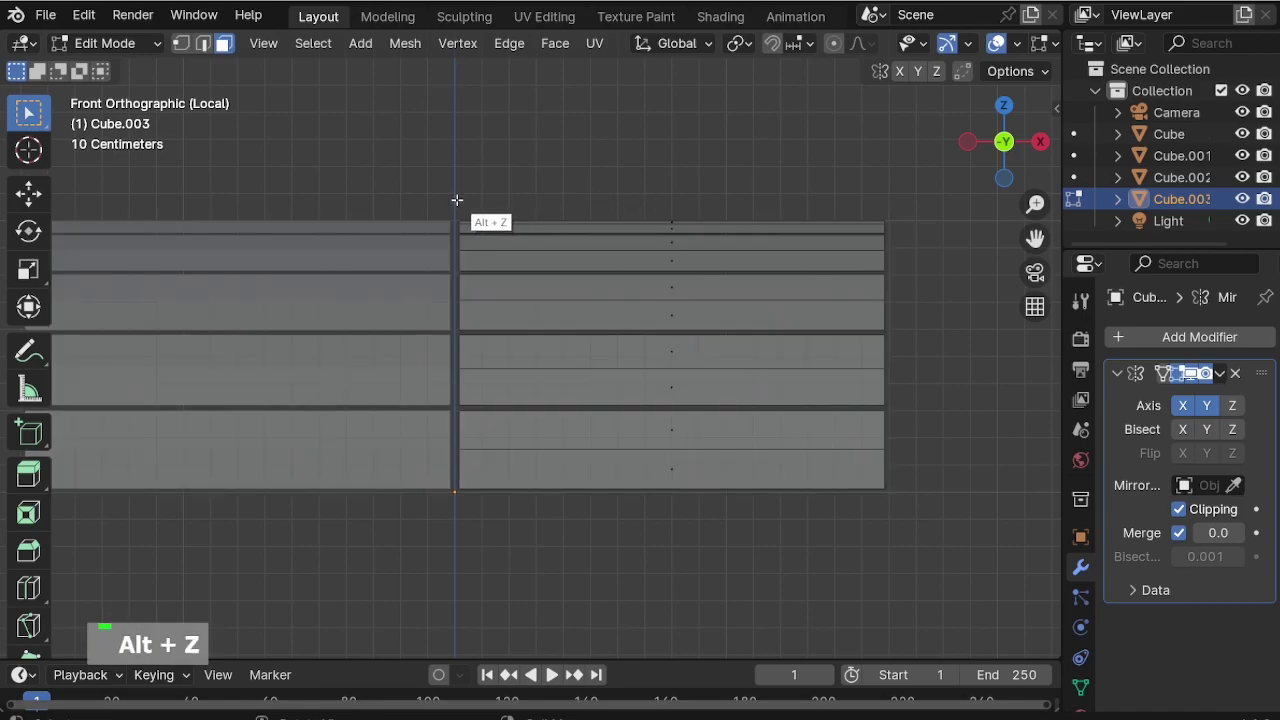
key(2)
drag(457, 200, 491, 576)
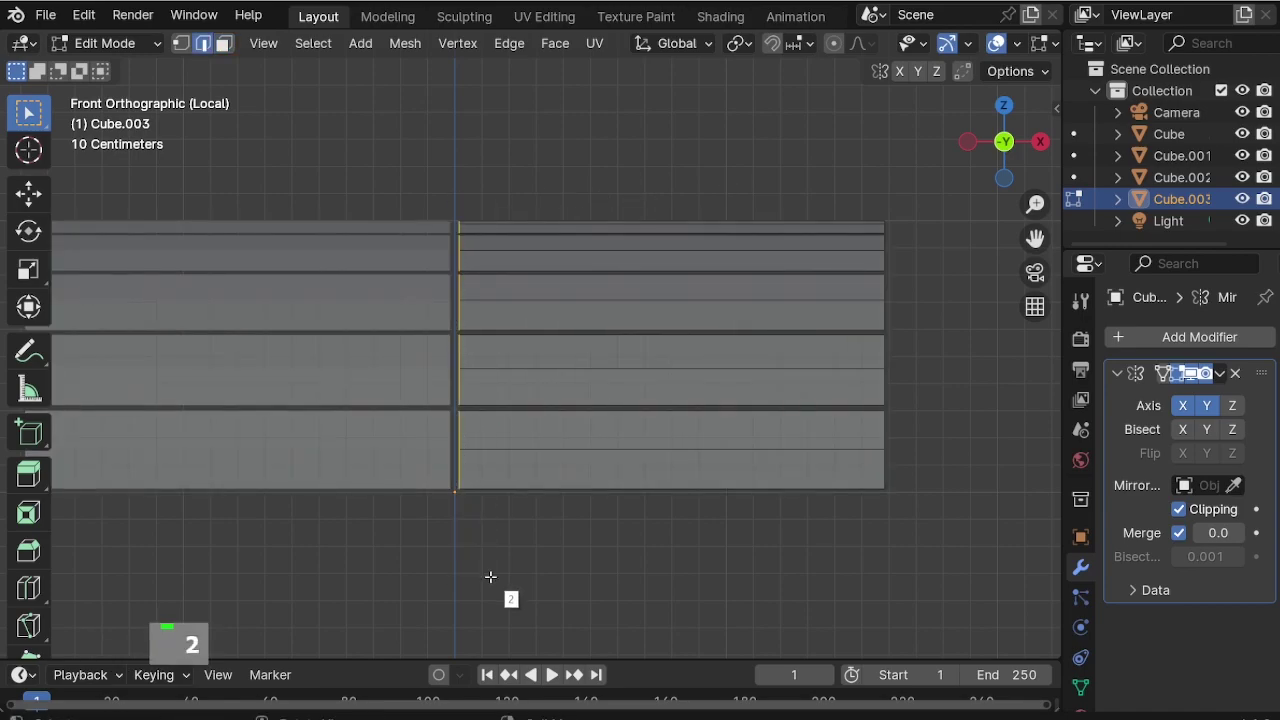
key(alt+z)
scroll(477, 452, up, 5)
key(g)
key(x)
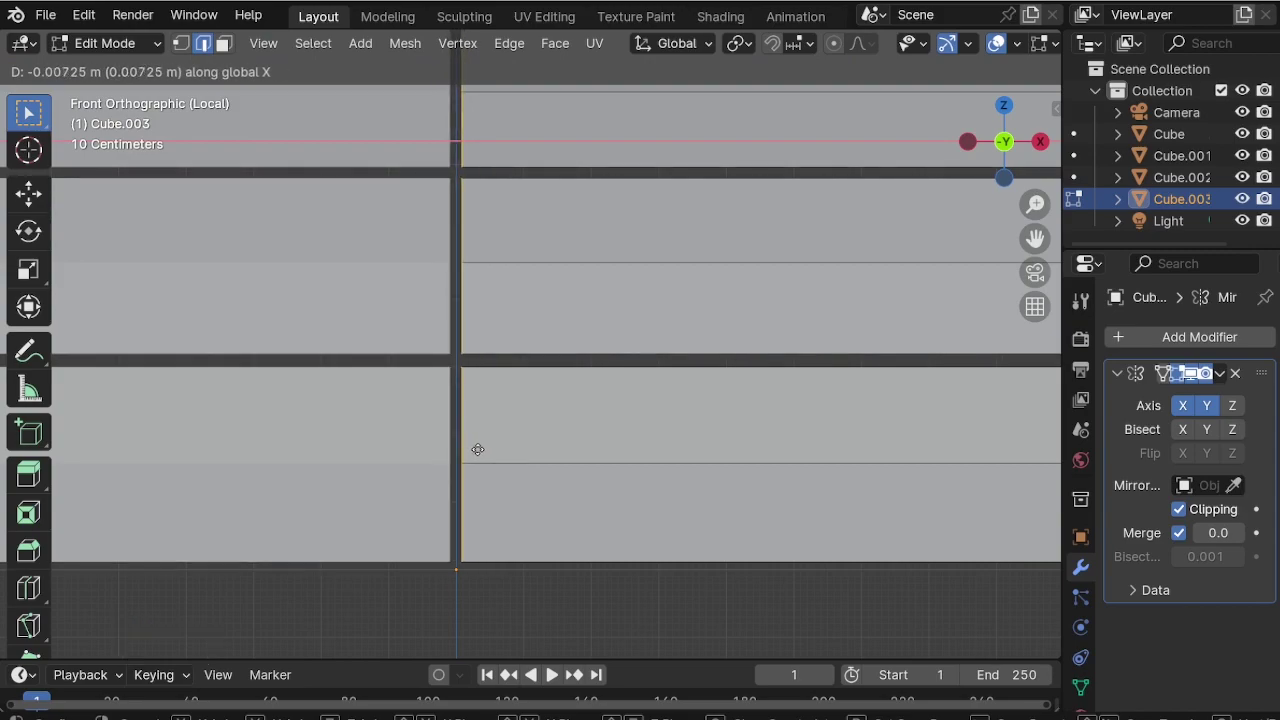
click(477, 450)
scroll(440, 505, down, 7)
scroll(540, 454, up, 2)
mouse_move(540, 454)
middle_down()
mouse_move(634, 366)
mouse_move(543, 477)
middle_up()
key(alt+z)
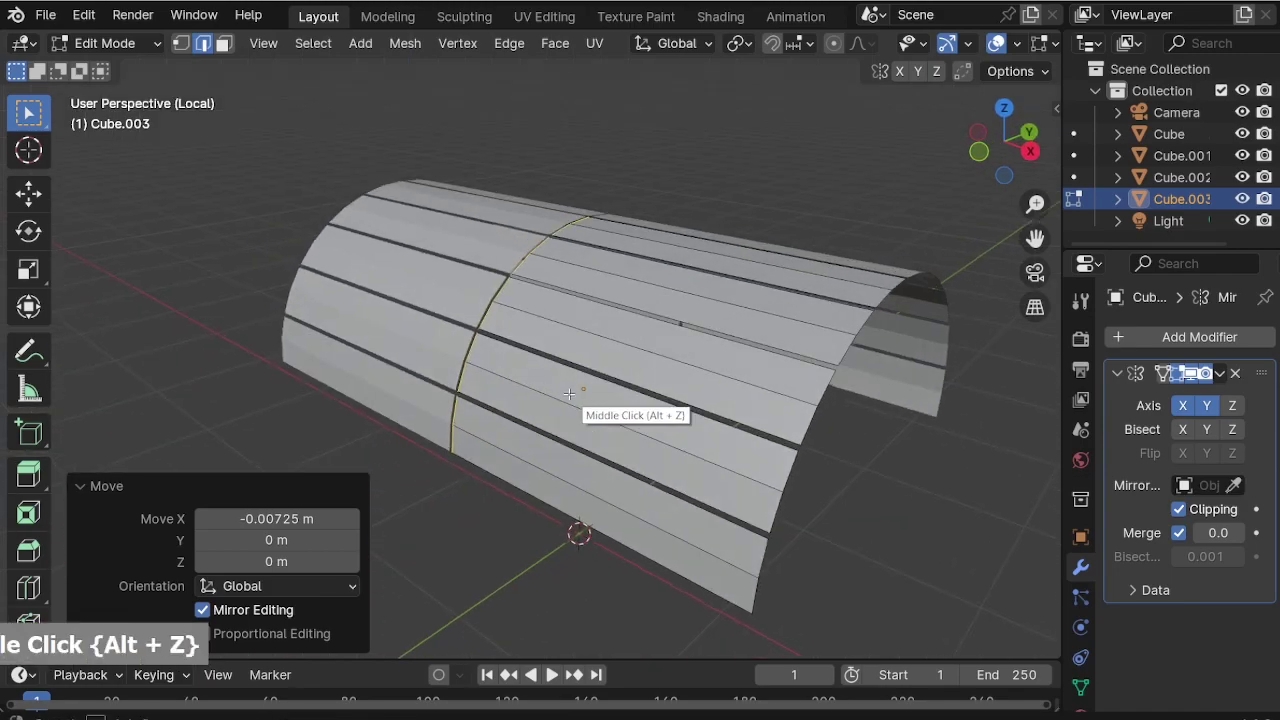
Turn off the Y axis in the roof's Mirror modifier and apply the modifier in Object Mode.
click(1206, 411)
middle_drag(911, 218, 902, 281)
click(1220, 373)
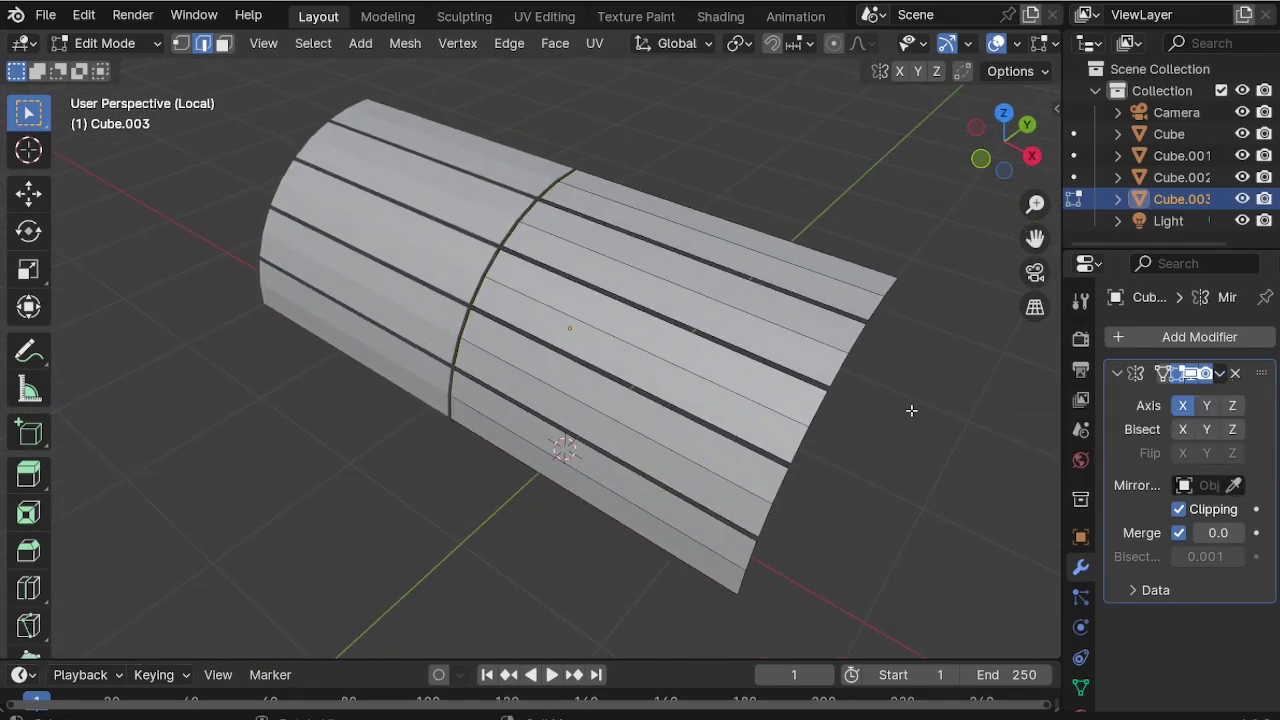
key(Tab)
click(1220, 373)
click(1200, 392)
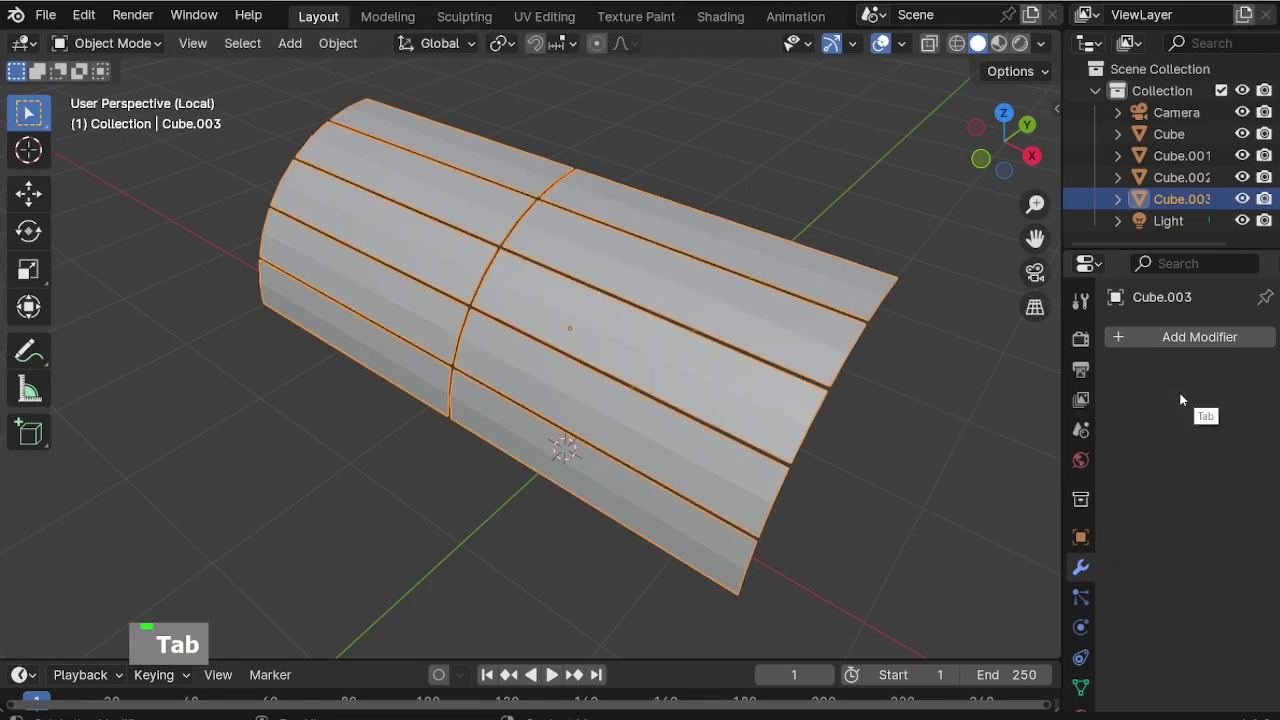
Add a new Mirror modifier to the roof that mirrors only across the Y axis.
click(1169, 340)
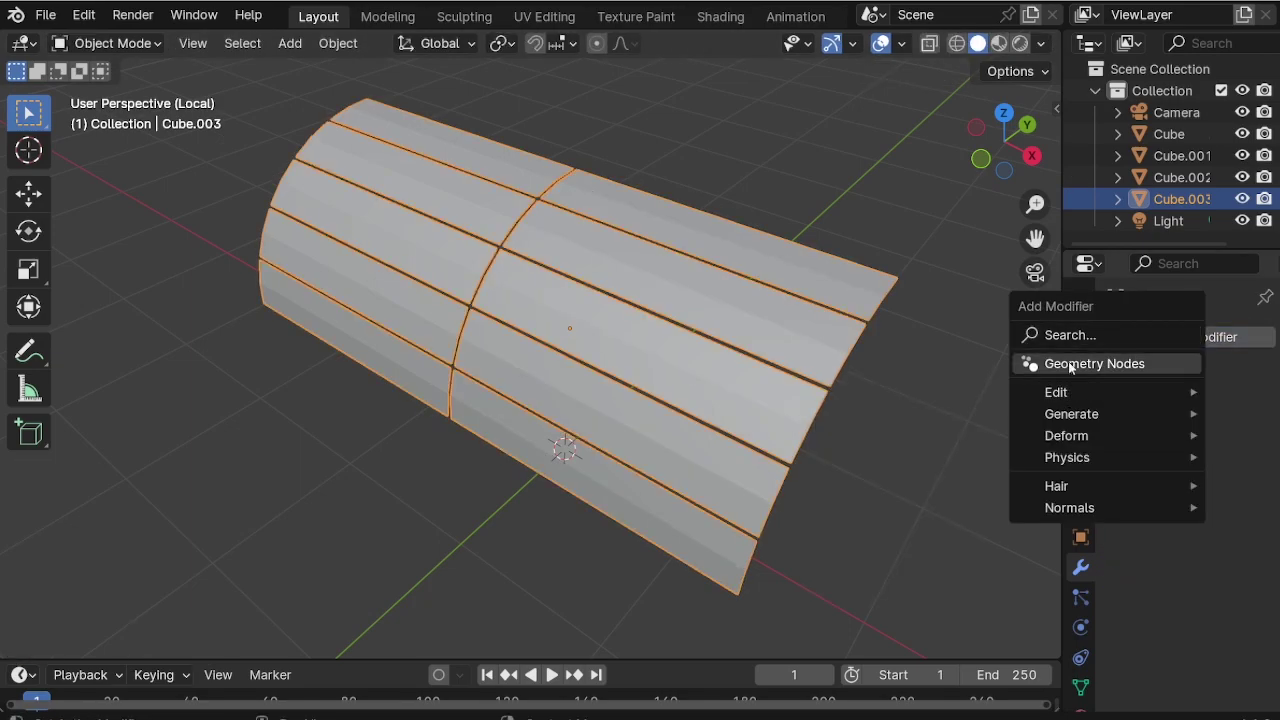
click(1025, 336)
click(1000, 372)
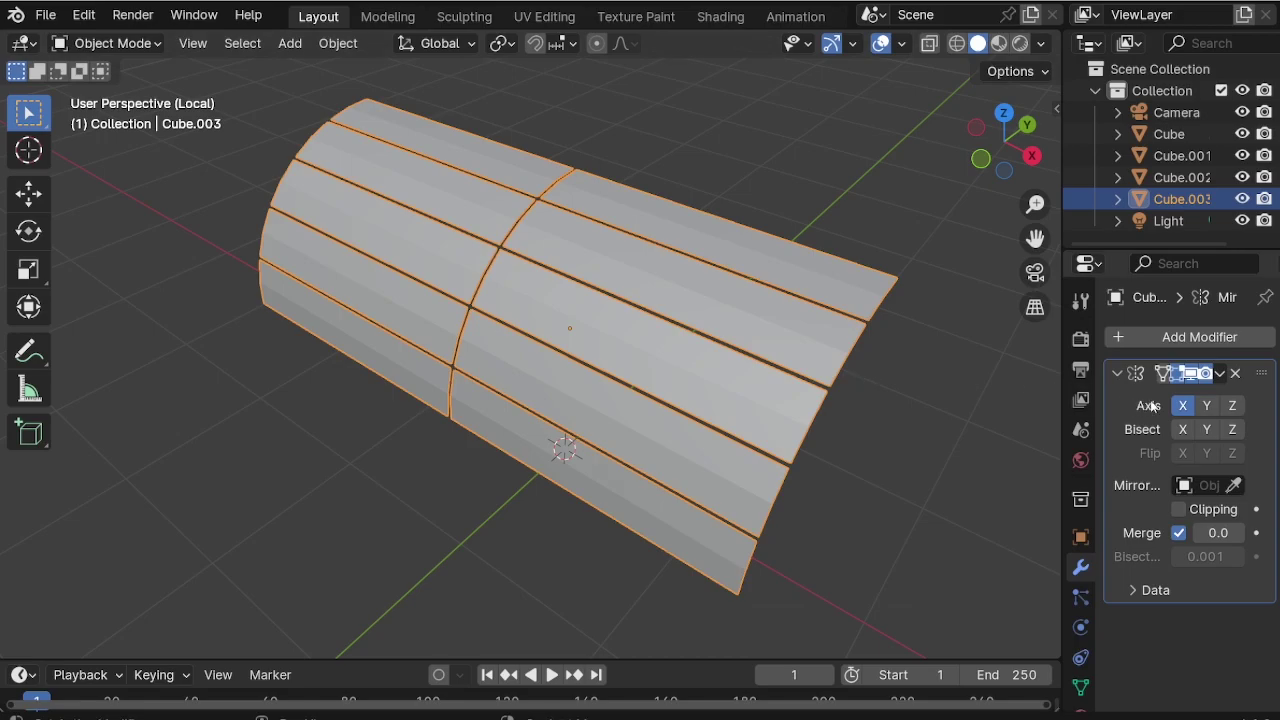
click(1206, 406)
middle_drag(881, 257, 510, 430)
shift+middle_drag(510, 430, 560, 450)
shift+middle_drag(560, 450, 723, 338)
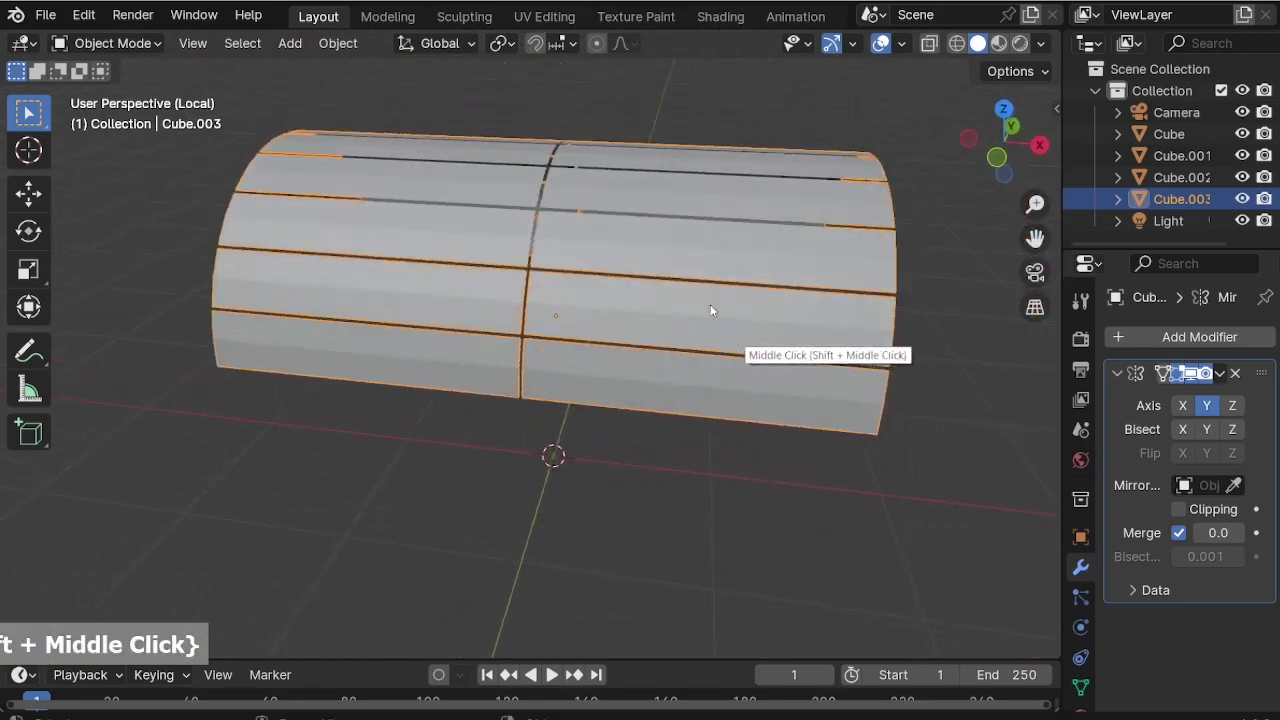
Move both edges of the centre gap in the lowest front panel row -0.66137 m along X.
scroll(613, 297, up, 2)
key(Tab)
mouse_move(485, 378)
middle_down()
mouse_move(470, 380)
mouse_move(483, 375)
middle_up()
key(KP_1)
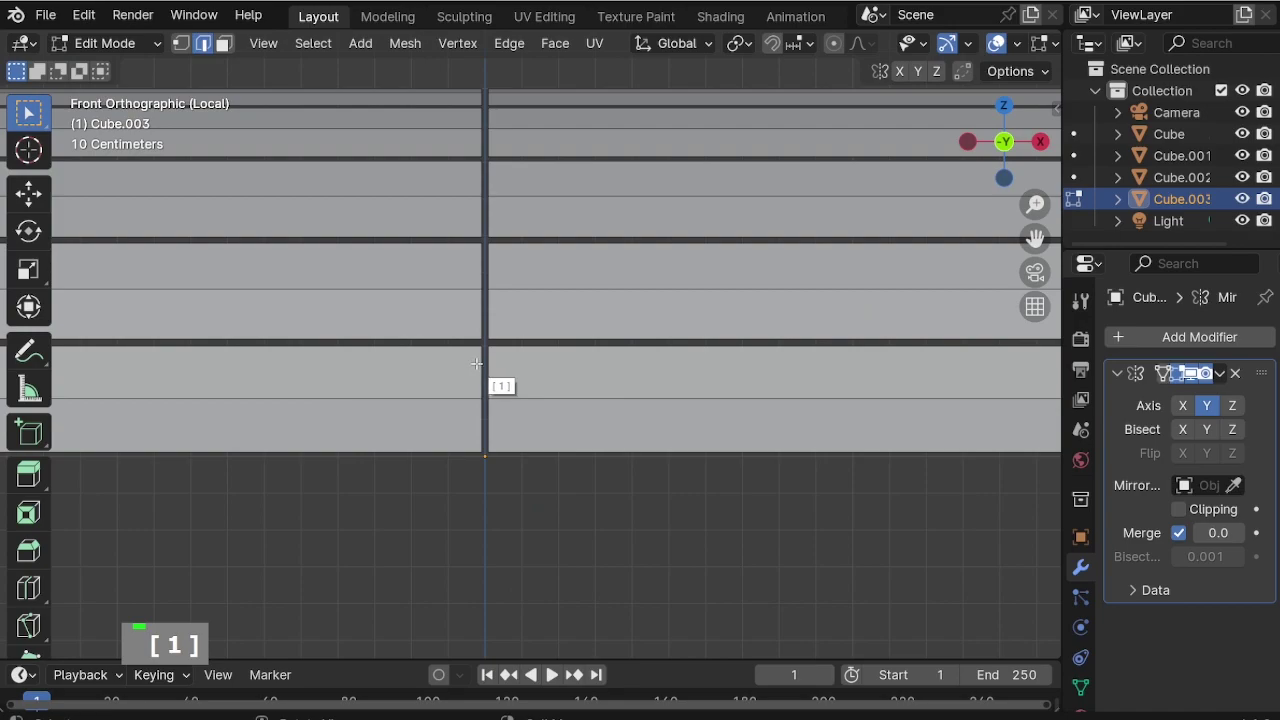
scroll(495, 400, up, 6)
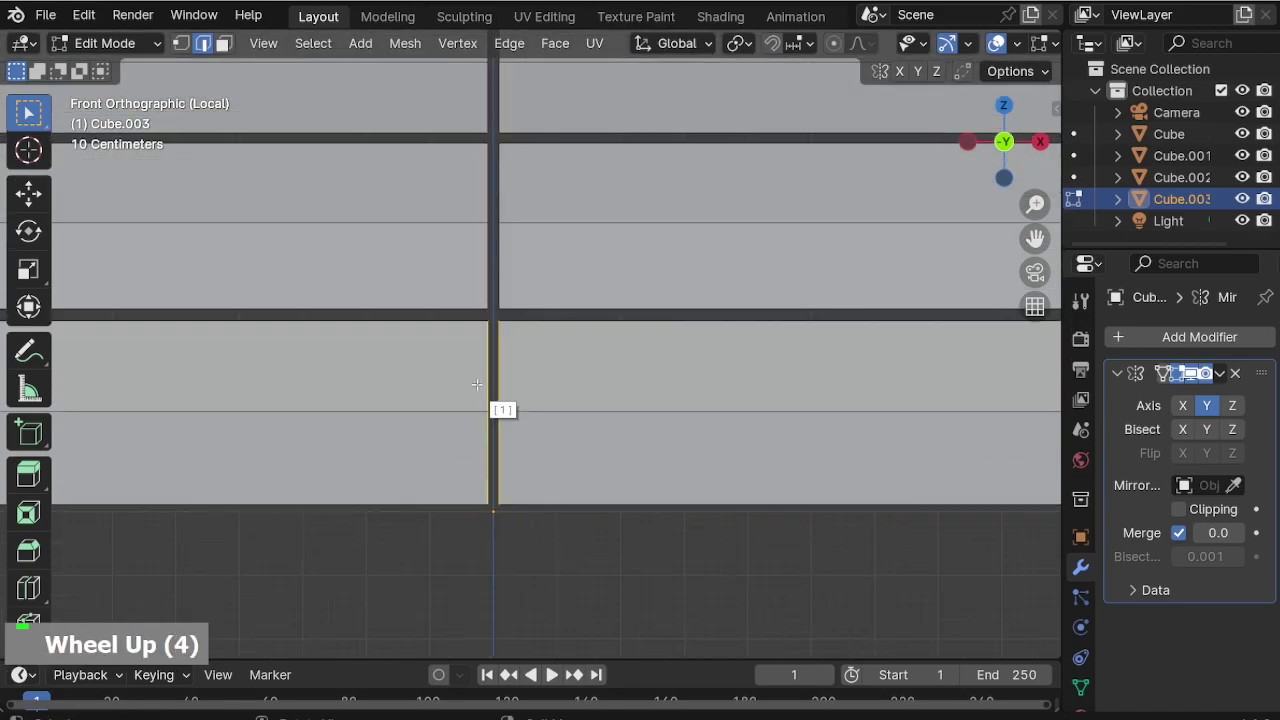
middle_drag(505, 394, 497, 450)
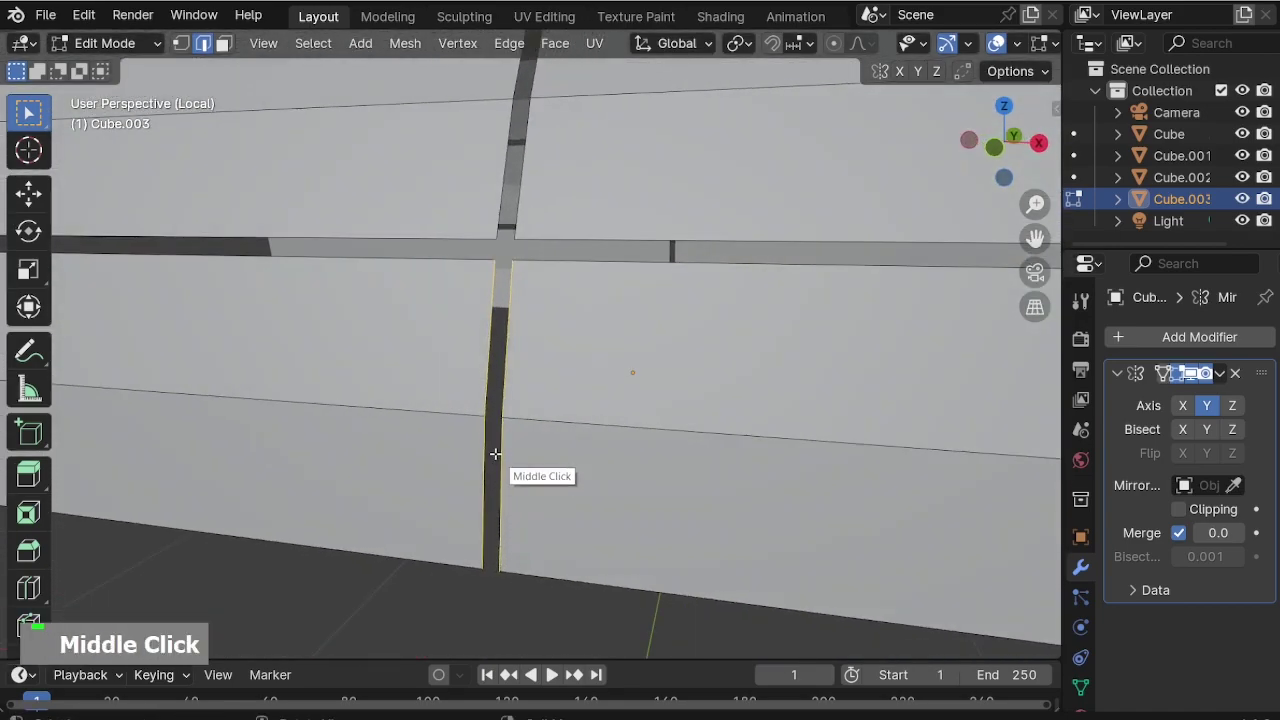
key(KP_1)
scroll(575, 410, down, 6)
scroll(587, 334, up, 2)
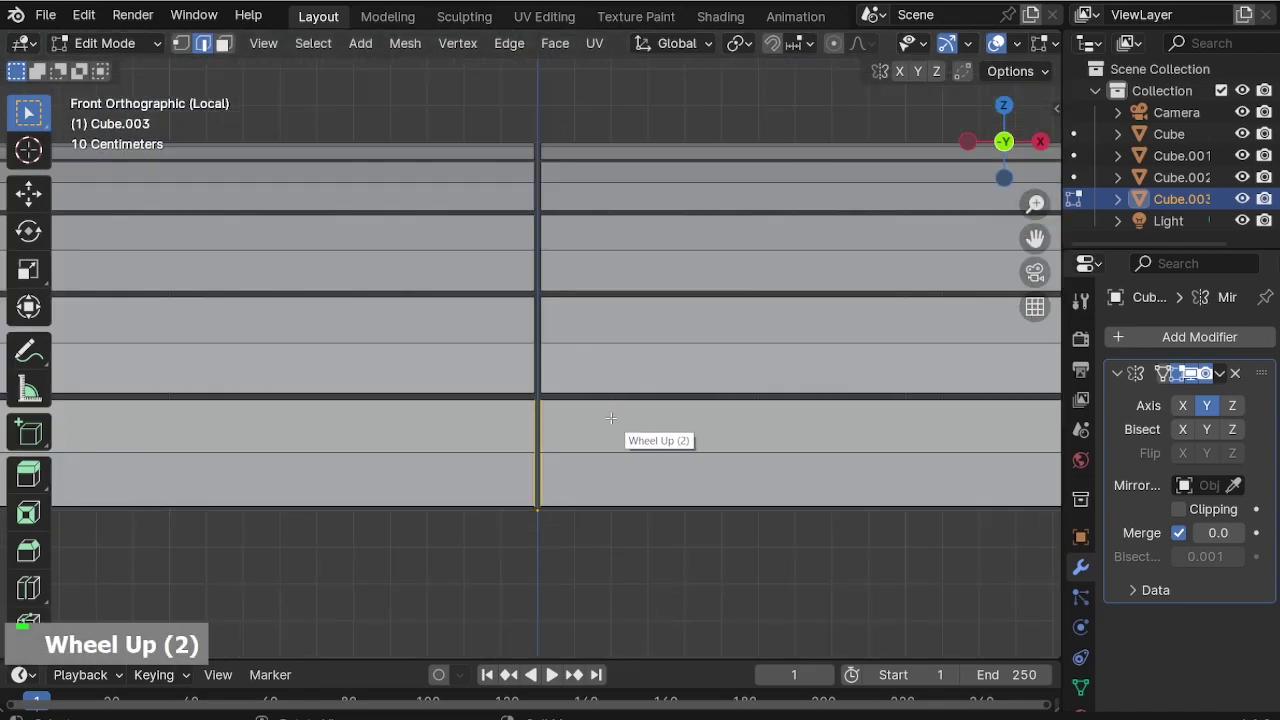
key(g)
key(x)
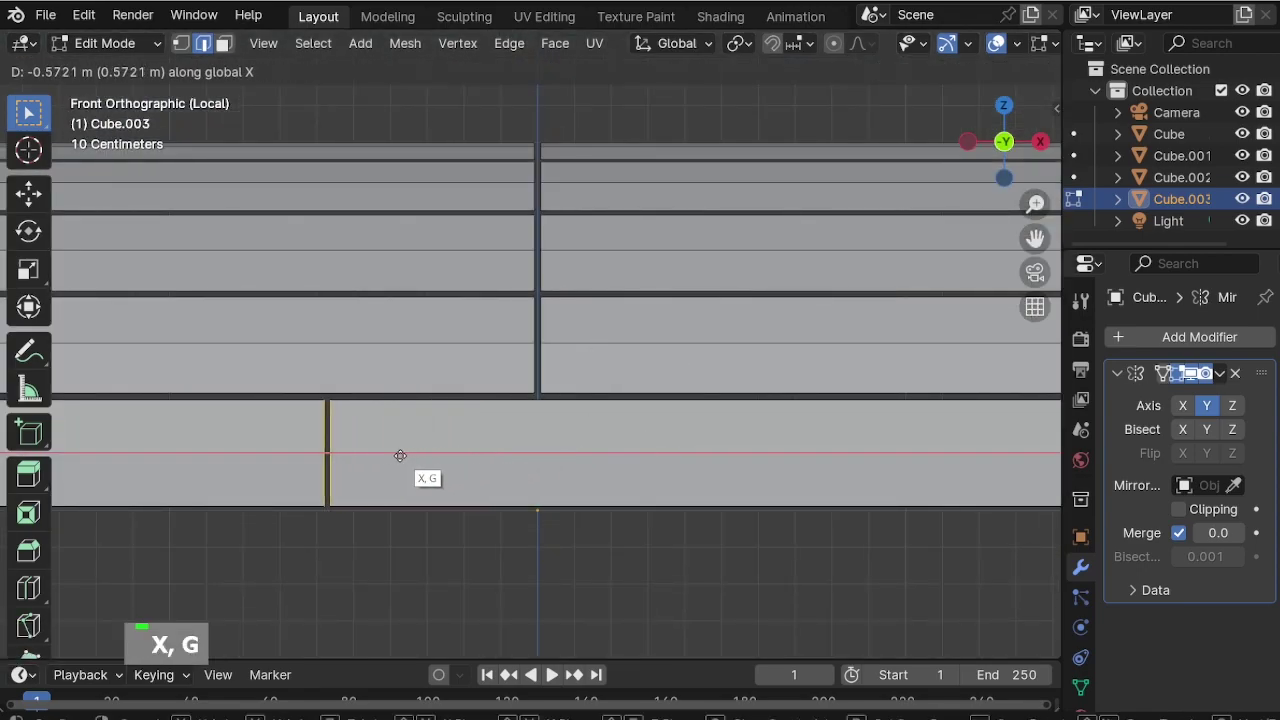
click(367, 456)
Move both edges of the centre gap in the second panel row from the eave -0.28243 m along X.
scroll(527, 296, up, 1)
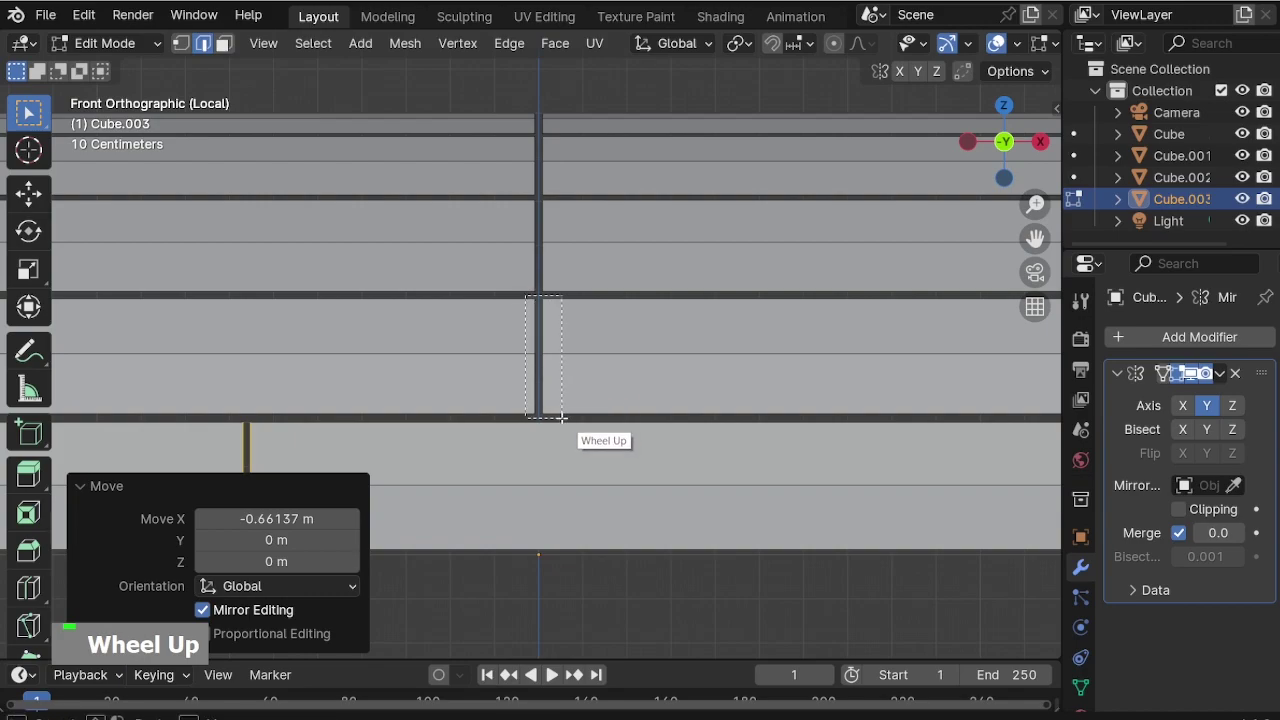
drag(562, 418, 562, 418)
scroll(555, 425, down, 3)
key(g)
key(x)
click(484, 424)
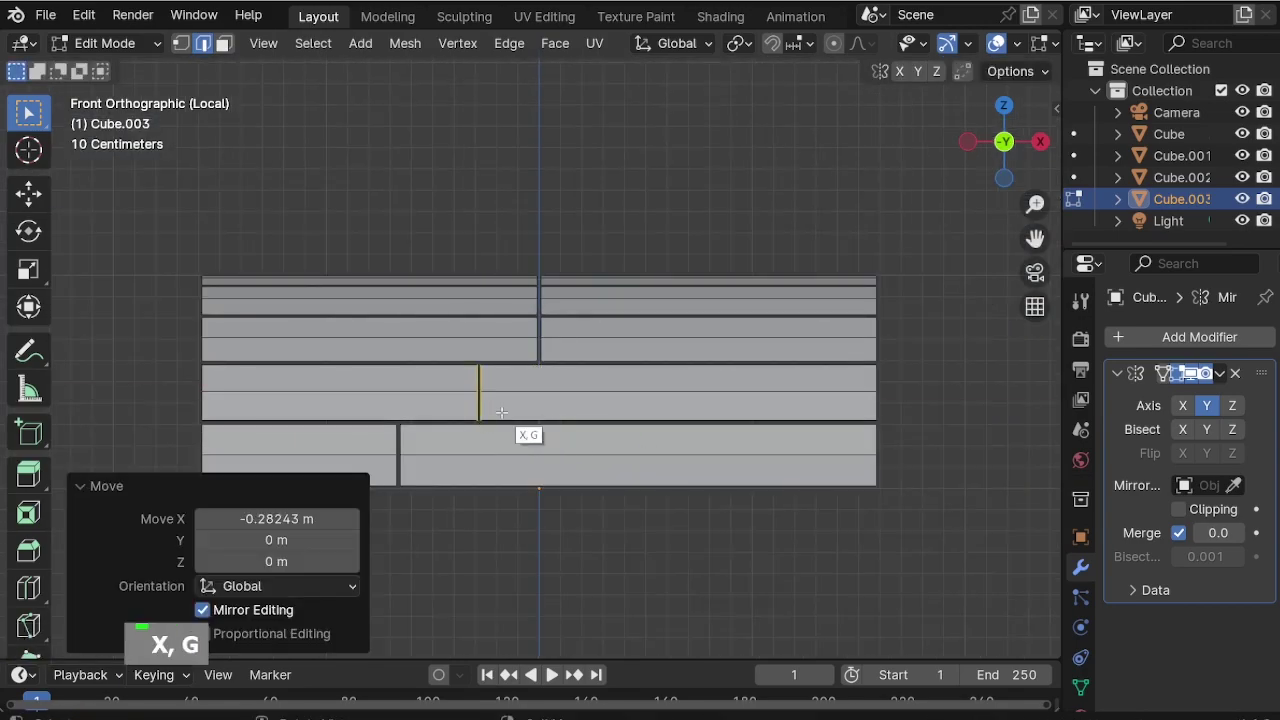
Move both edges of the centre gap in the third panel row from the eave 0.97876 m along X.
scroll(527, 313, up, 6)
drag(557, 451, 557, 451)
scroll(557, 451, down, 2)
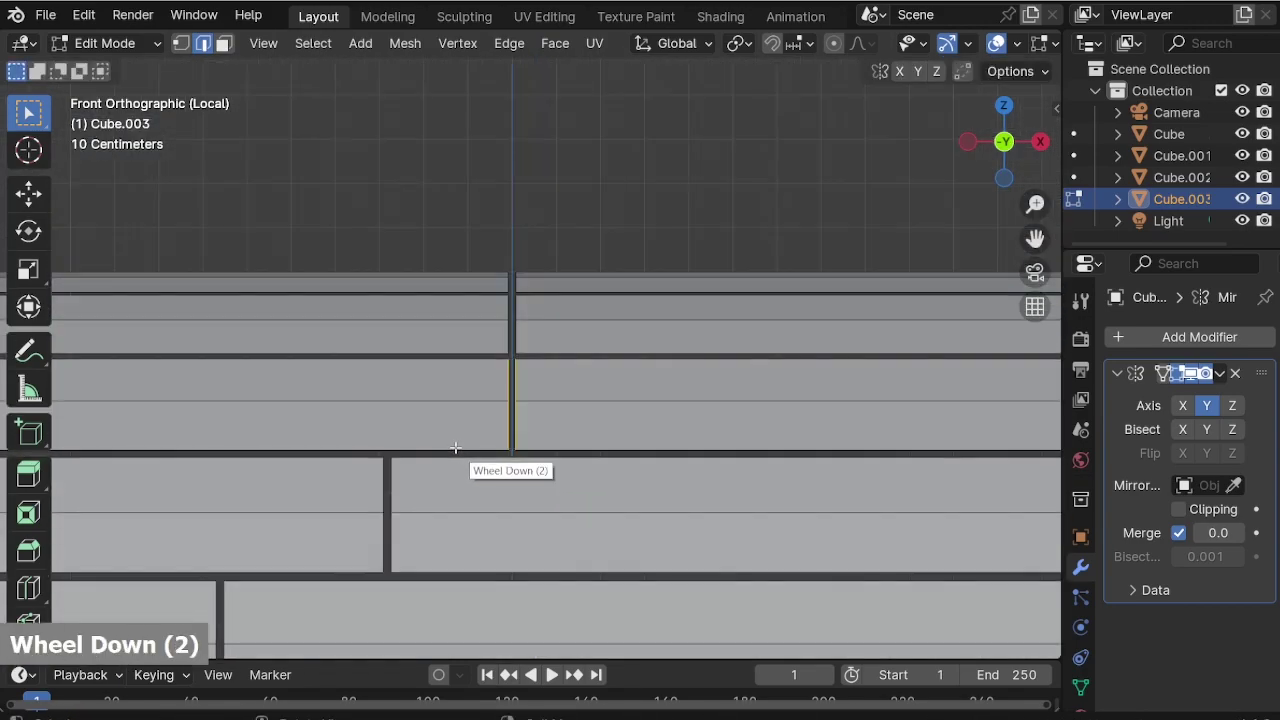
key(g)
key(x)
click(598, 289)
Move both edges of the centre gap in the fourth panel row from the eave -0.48987 m along X.
scroll(540, 310, up, 8)
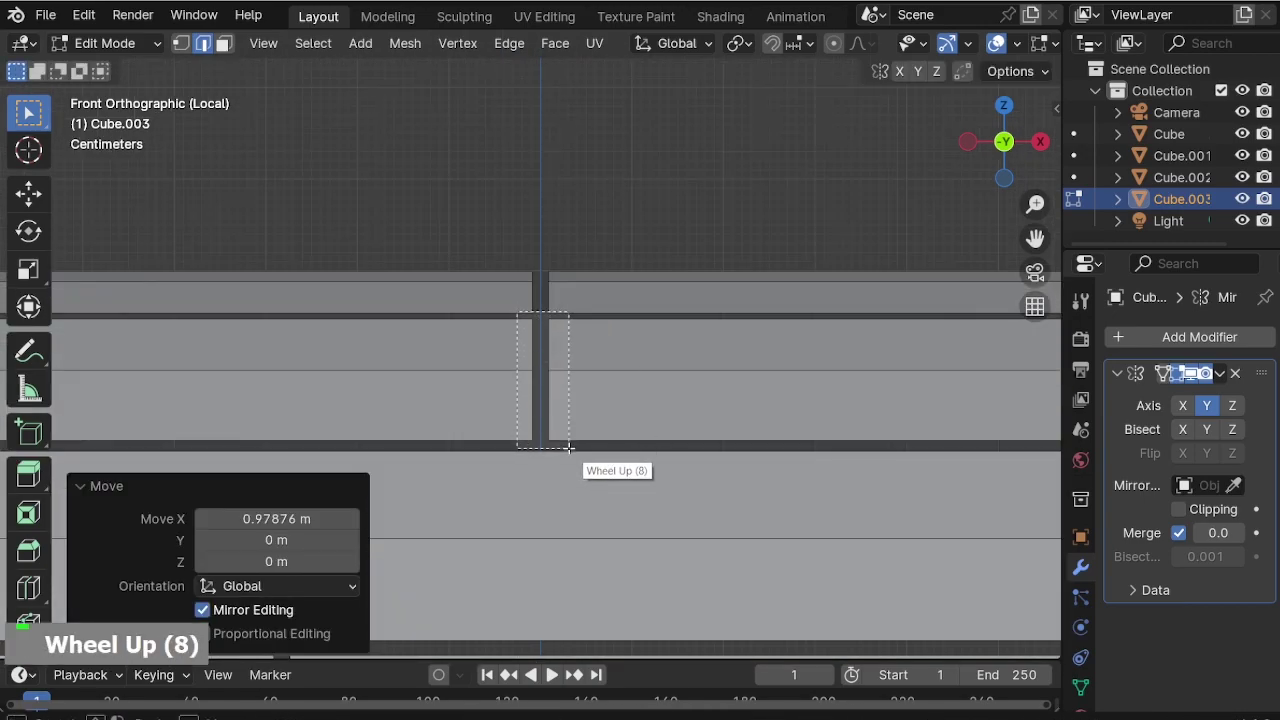
drag(568, 448, 568, 448)
scroll(574, 214, down, 7)
key(g)
key(x)
click(484, 306)
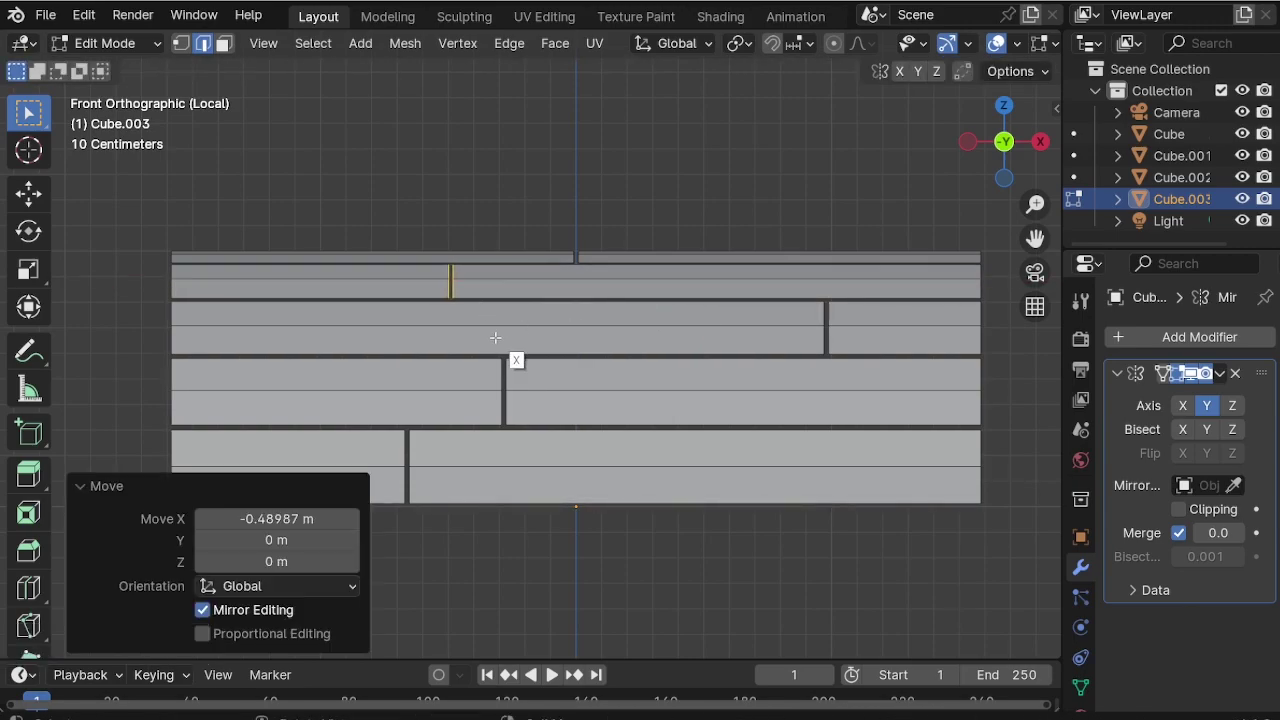
Shift the second row's vertical gap along positive X, just past the roof's centre line.
drag(525, 401, 527, 450)
key(g)
key(x)
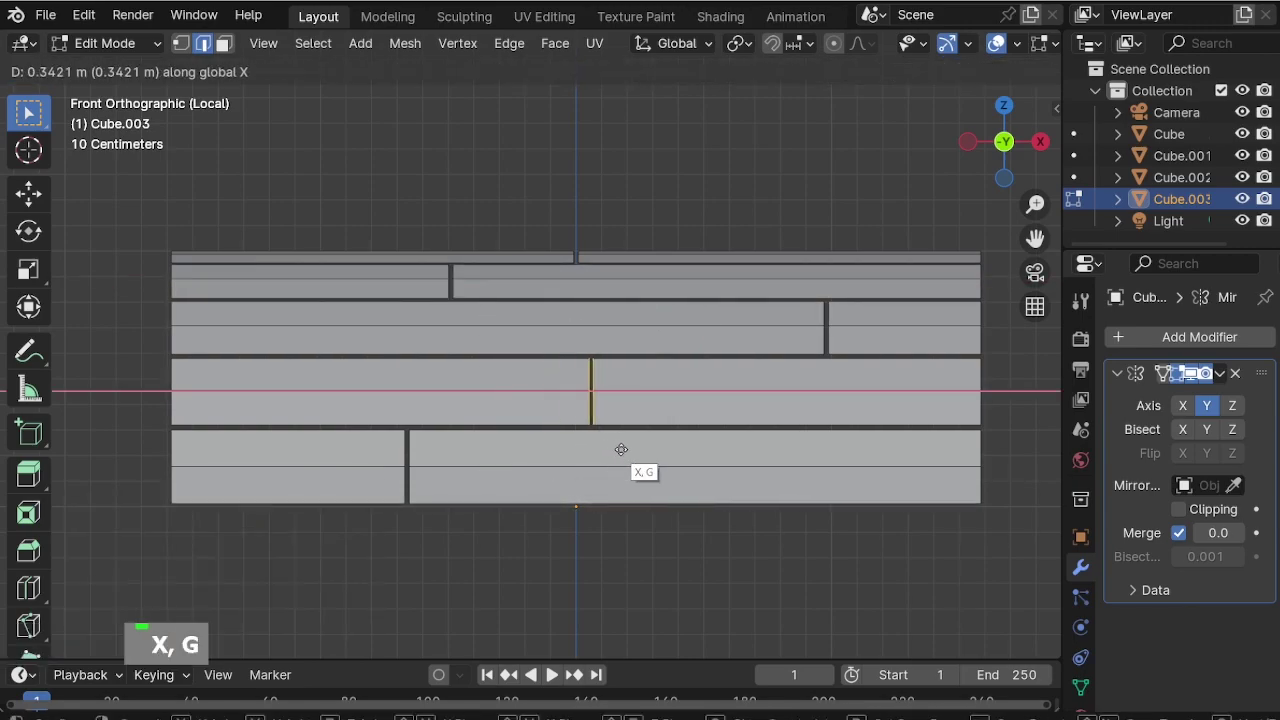
click(650, 449)
Move both edges of the centre gap in the panel row next to the ridge -0.095785 m along X.
scroll(563, 262, up, 2)
scroll(586, 289, down, 2)
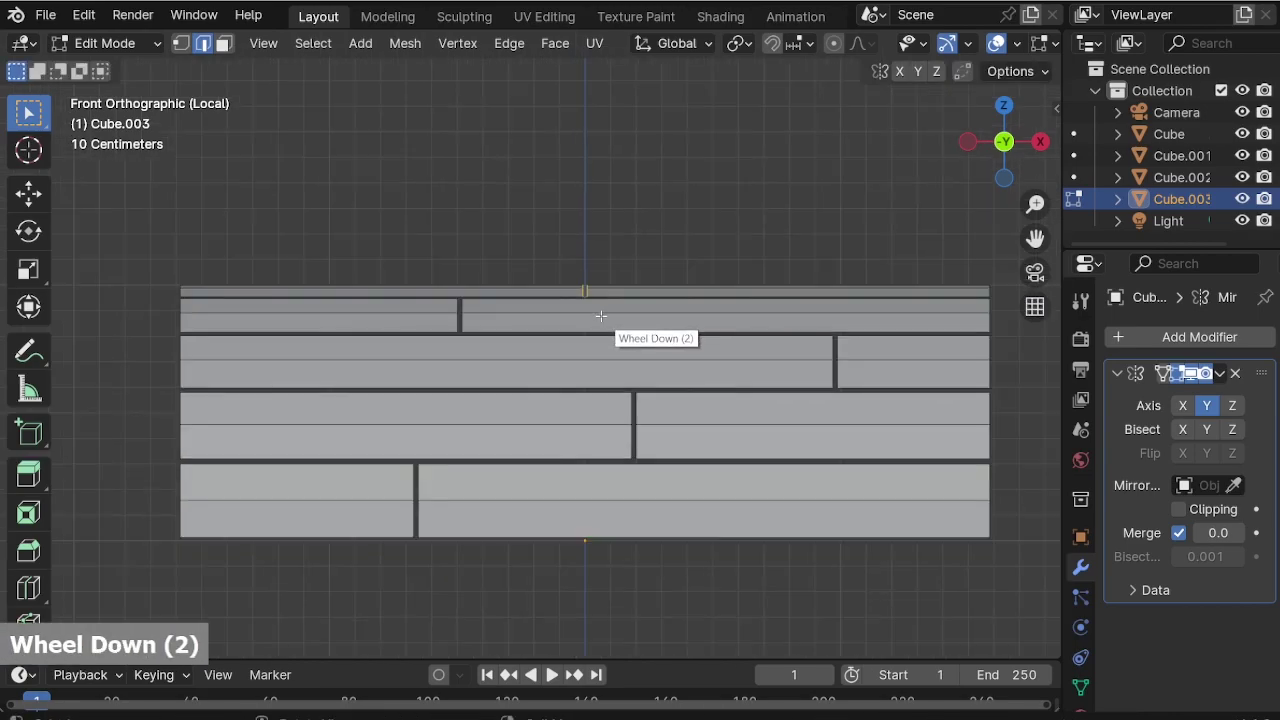
click(586, 290)
key(g)
key(x)
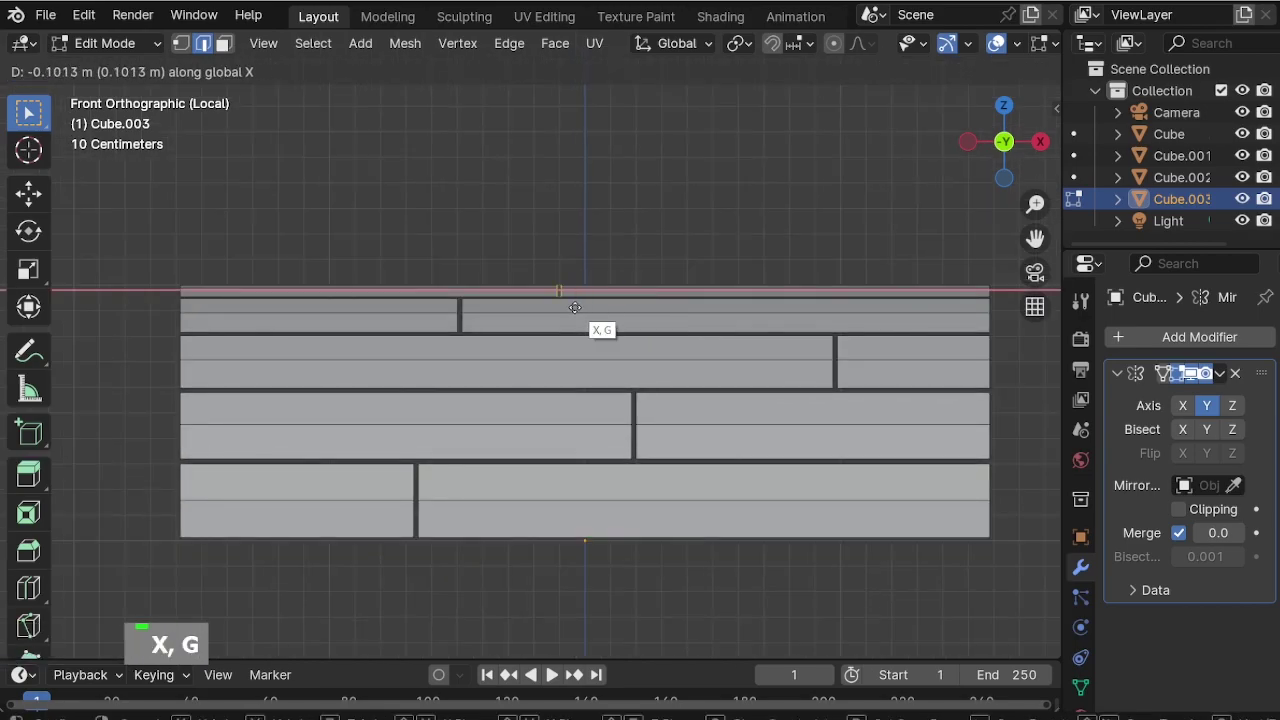
click(576, 307)
scroll(737, 323, down, 2)
middle_drag(737, 323, 486, 437)
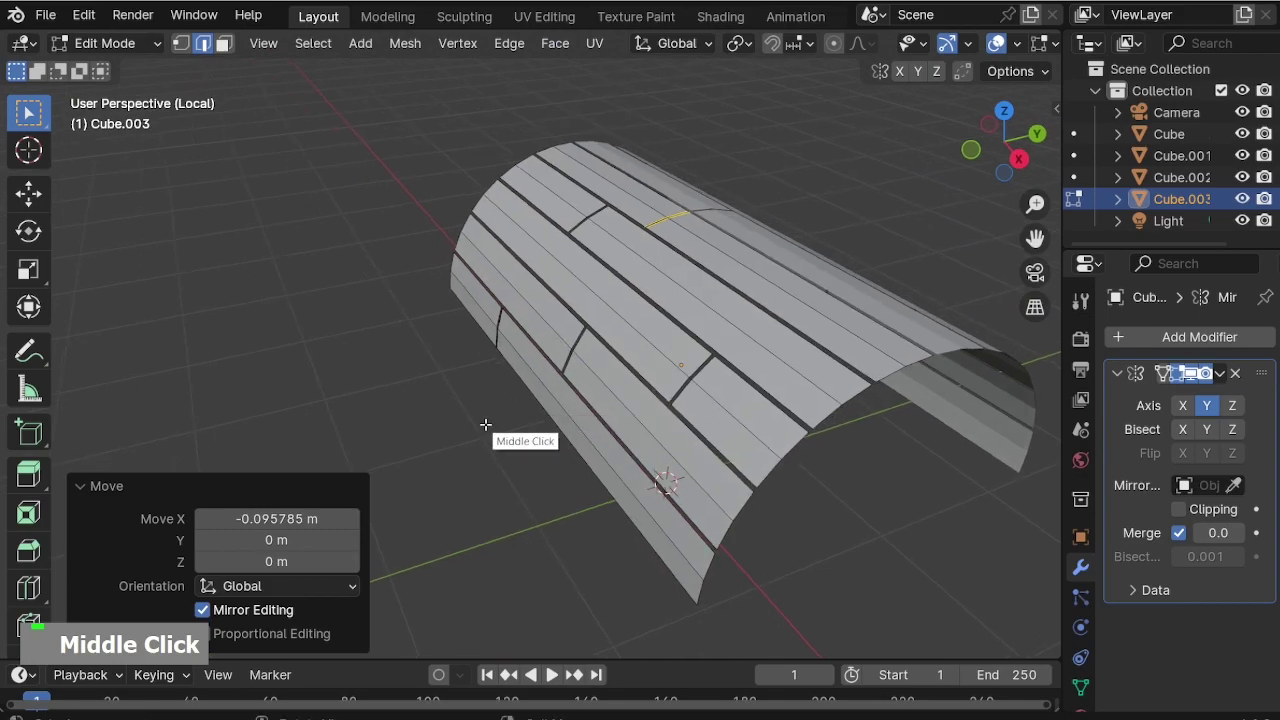
scroll(646, 369, up, 3)
middle_drag(646, 369, 728, 352)
shift+middle_drag(728, 352, 736, 383)
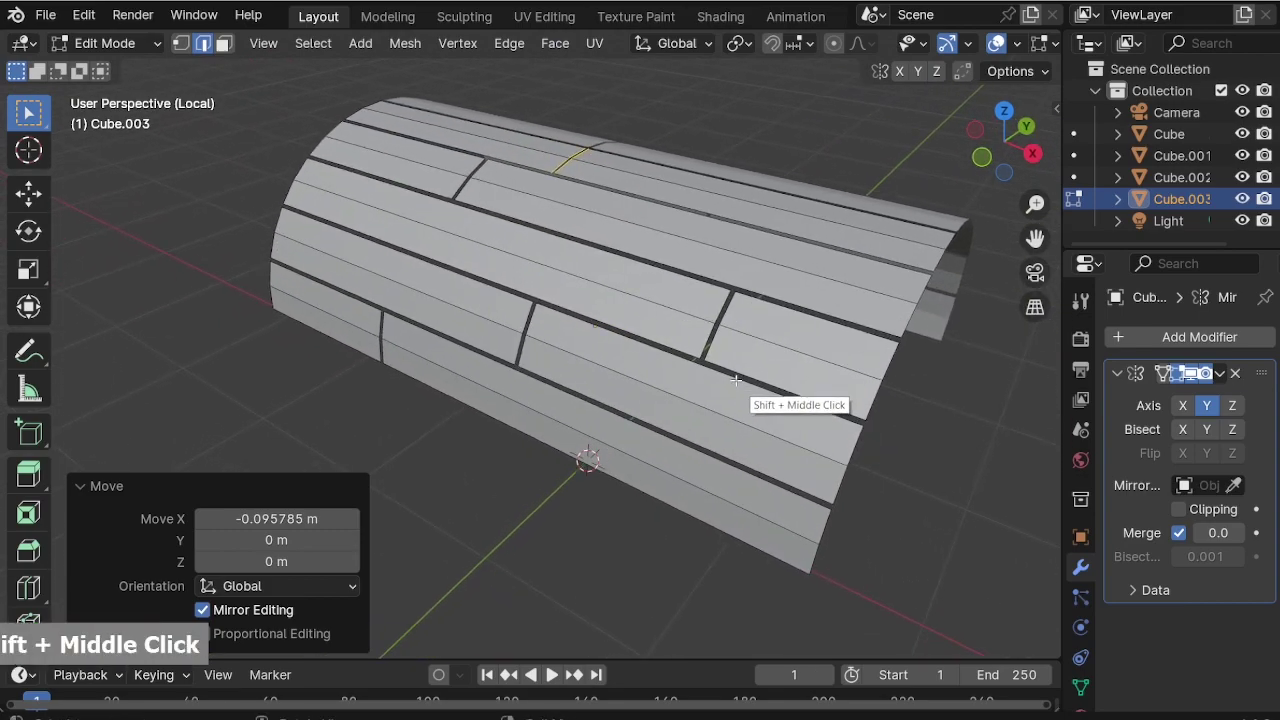
Select the whole roof mesh, return to Object Mode and add a Solidify modifier to the roof.
scroll(726, 362, up, 1)
key(a)
middle_drag(791, 503, 766, 449)
key(Tab)
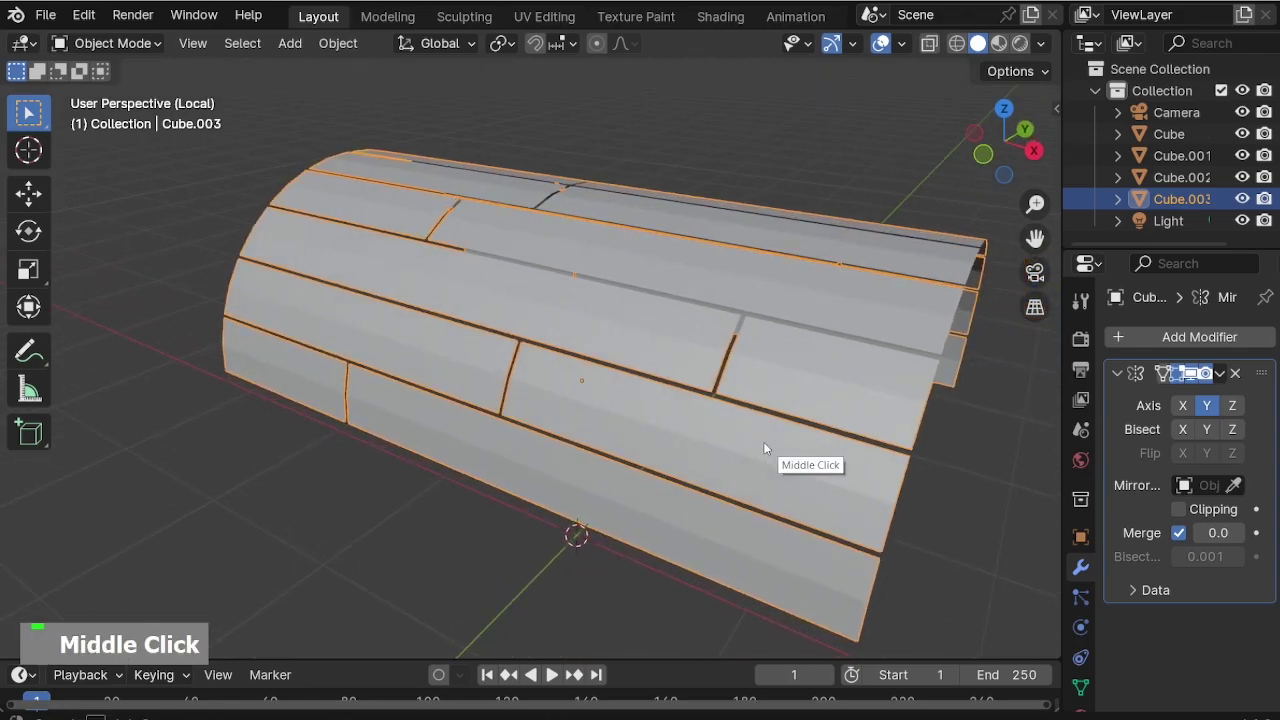
click(1130, 336)
click(970, 345)
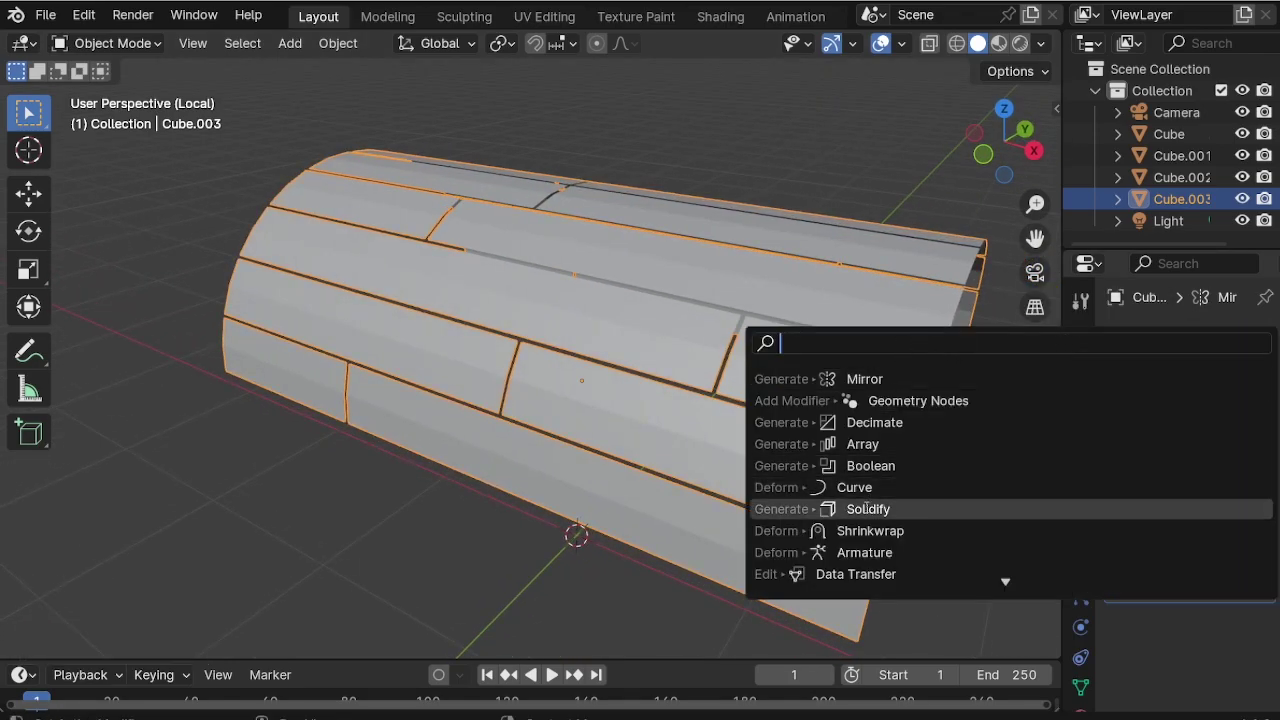
click(1080, 509)
scroll(851, 434, up, 2)
scroll(1140, 570, down, 6)
Set the Solidify modifier's thickness to 0.03 m and its offset to 1.
click(1239, 407)
click(1239, 407)
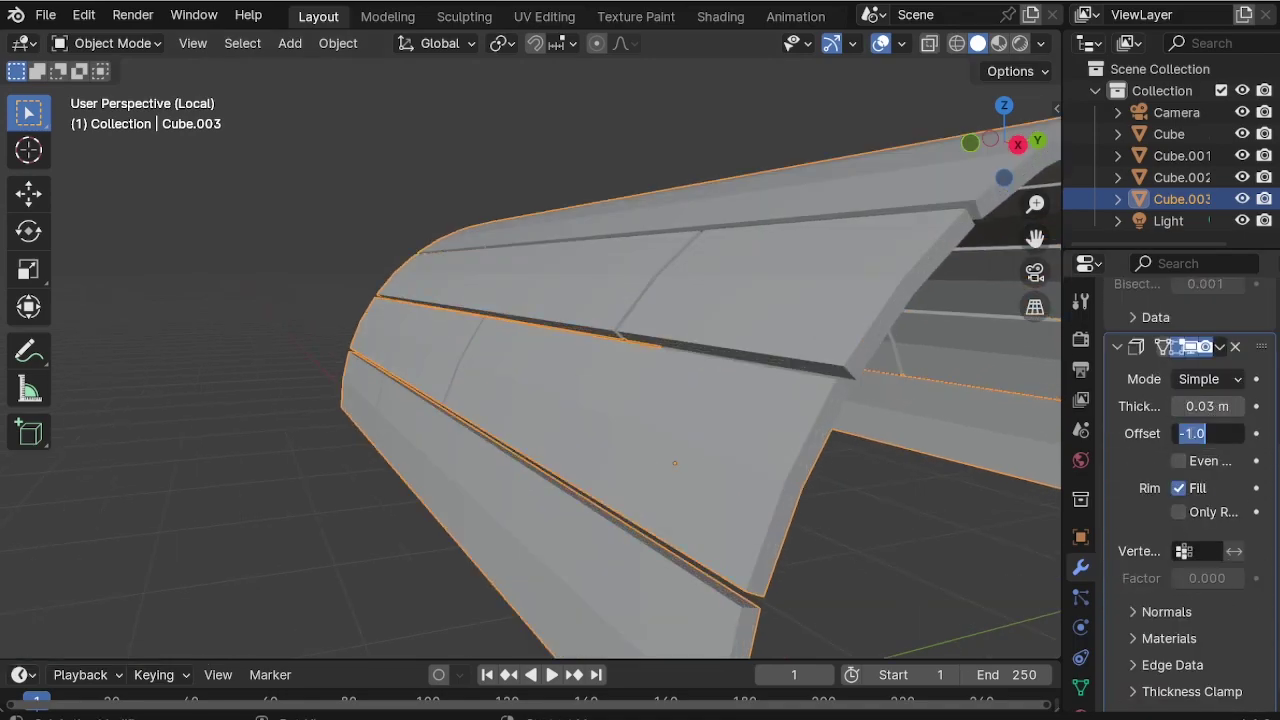
text(1)
key(Return)
Increase the Solidify thickness to 0.04 m and leave local view to check the panels on the whole building.
scroll(814, 494, down, 2)
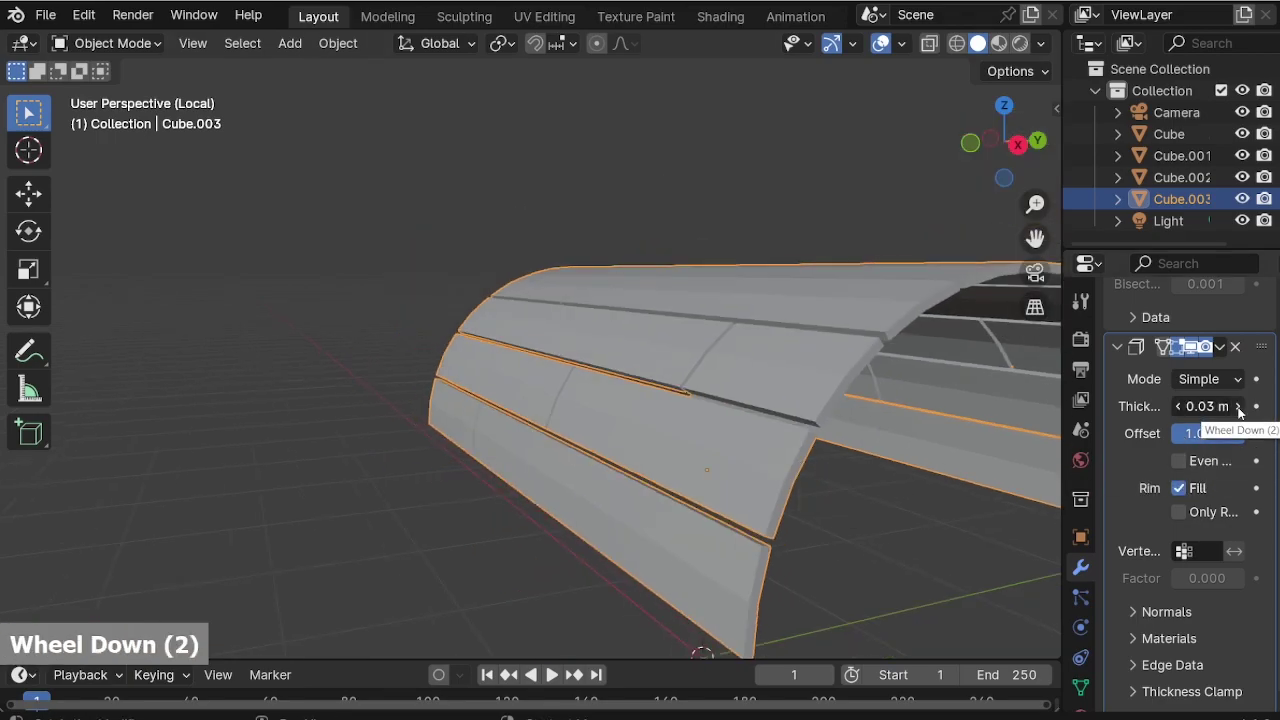
middle_drag(657, 423, 908, 437)
key(KP_Divide)
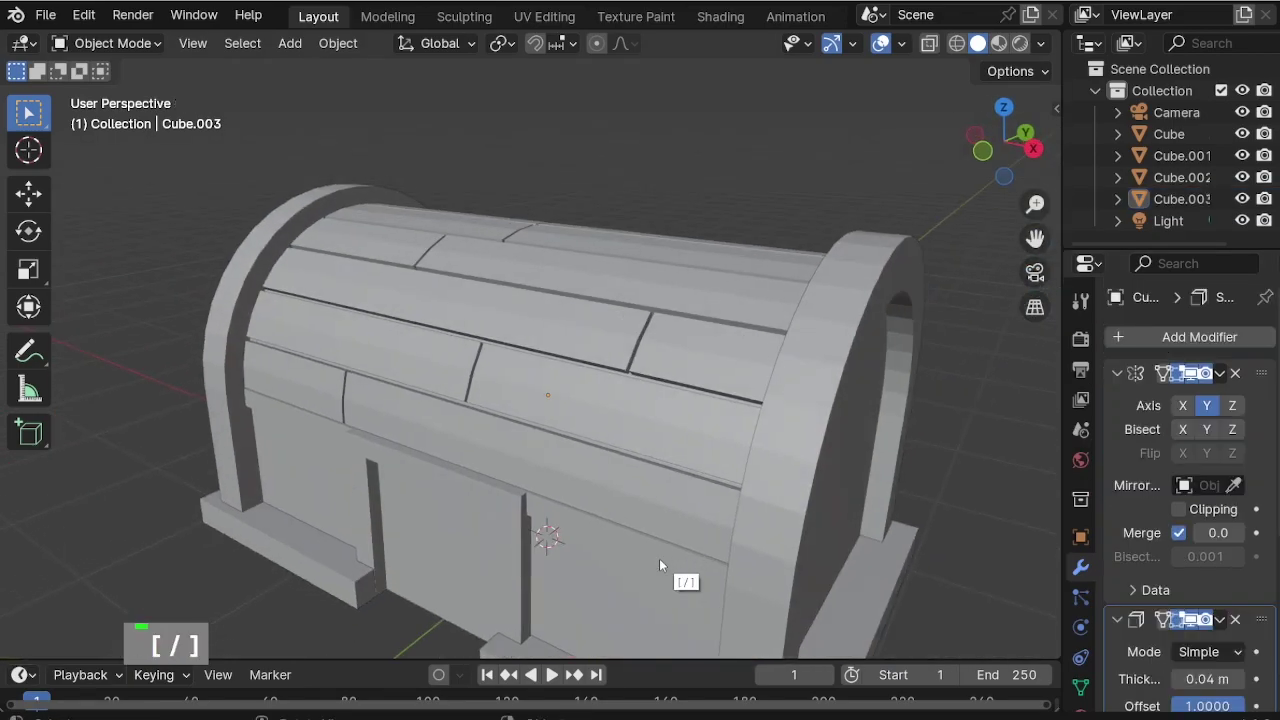
scroll(659, 565, up, 4)
middle_drag(667, 455, 587, 358)
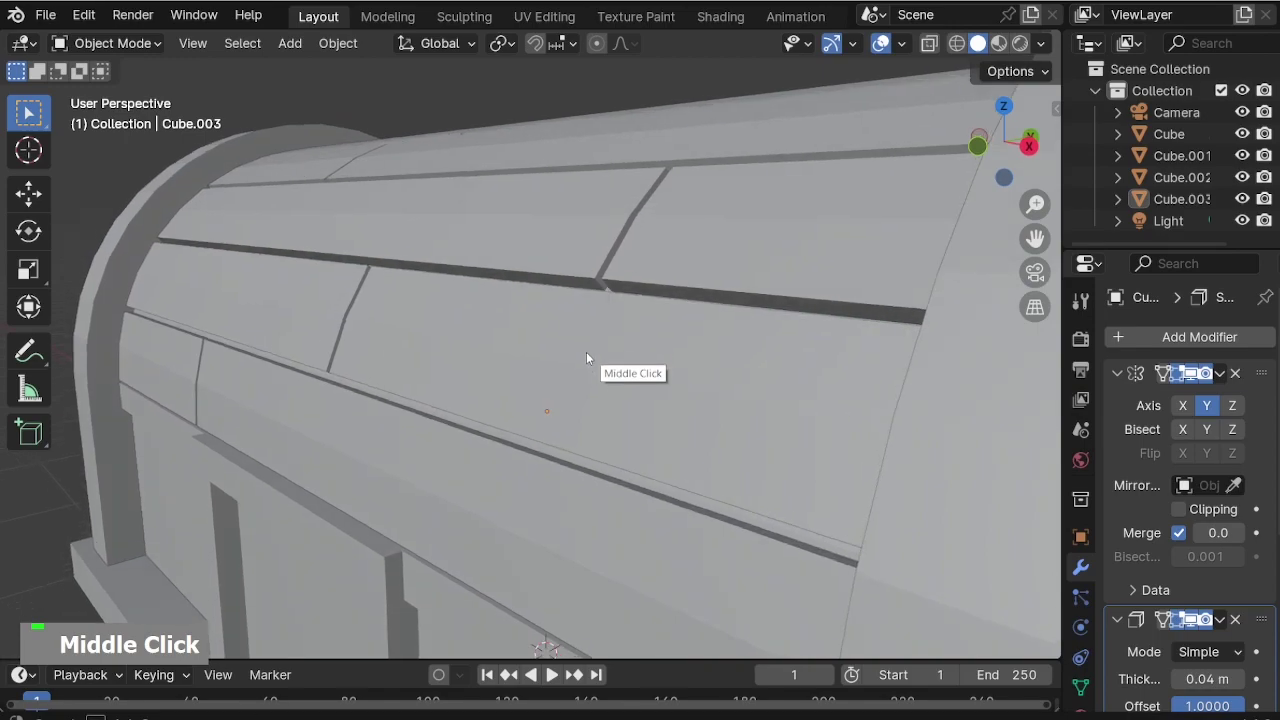
Isolate the roof panels in local view and apply their Solidify modifier.
key(KP_Divide)
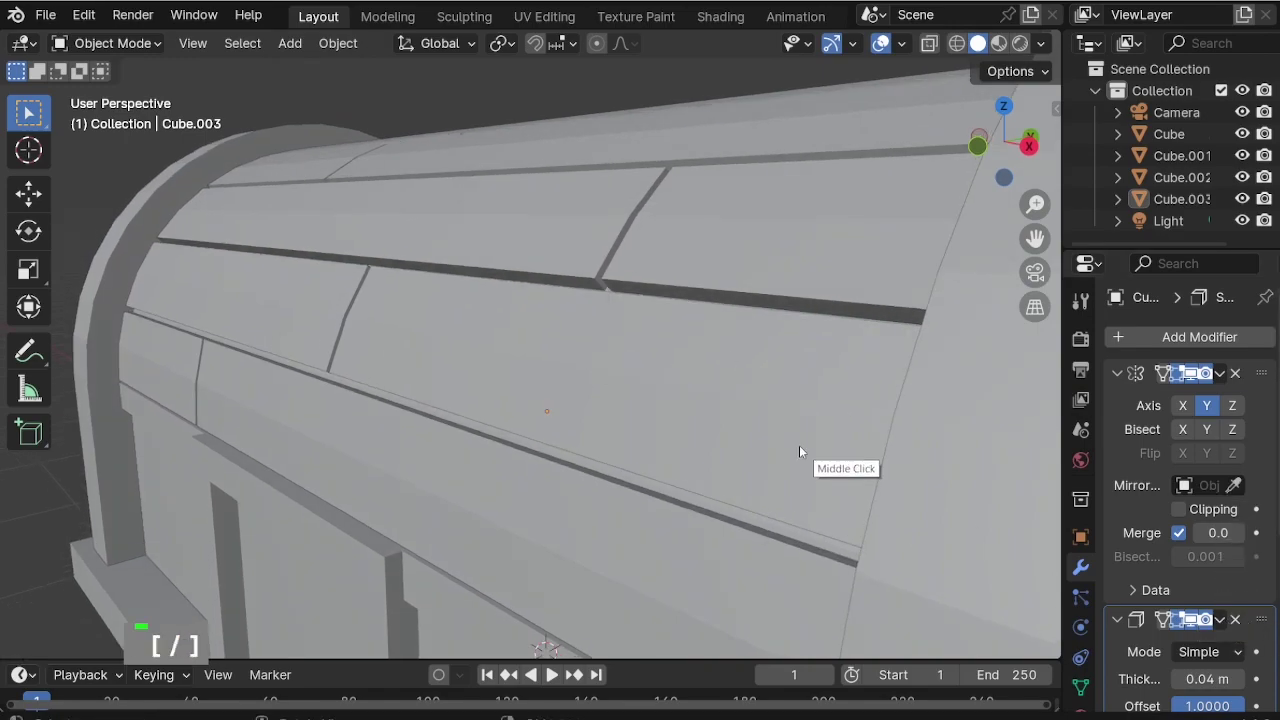
click(722, 390)
key(KP_Divide)
scroll(678, 410, up, 4)
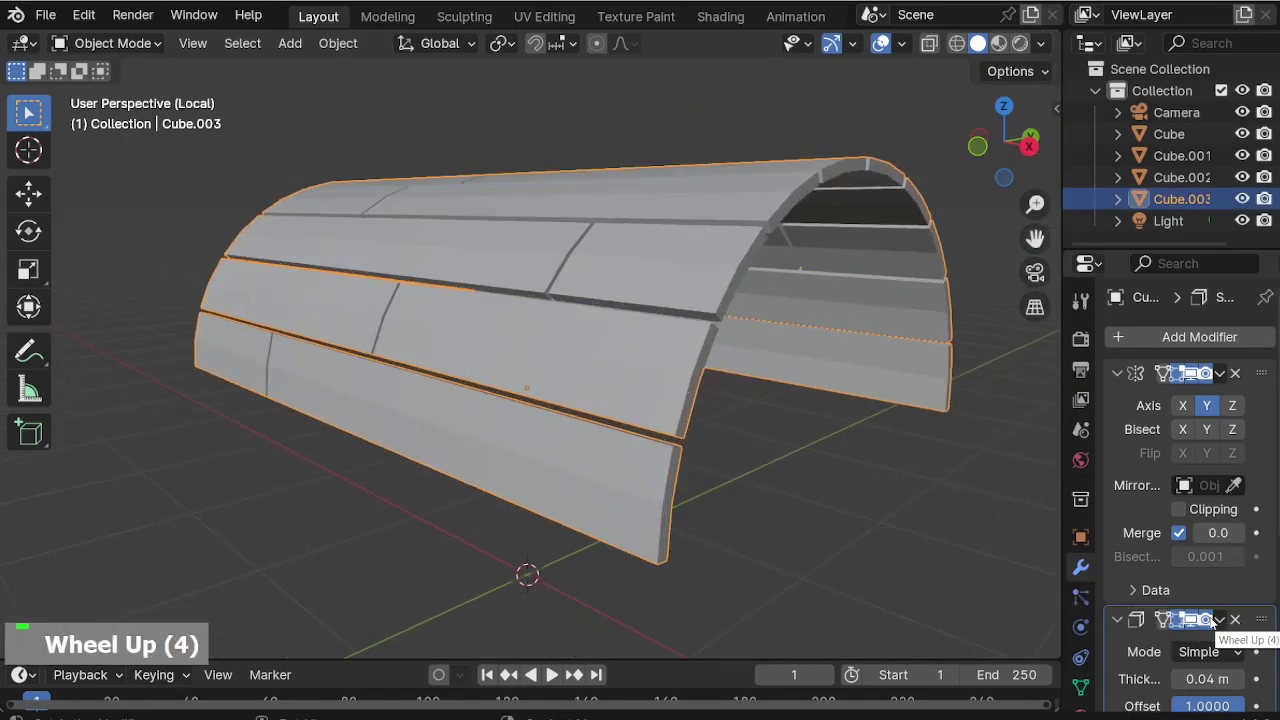
click(1220, 620)
click(1138, 505)
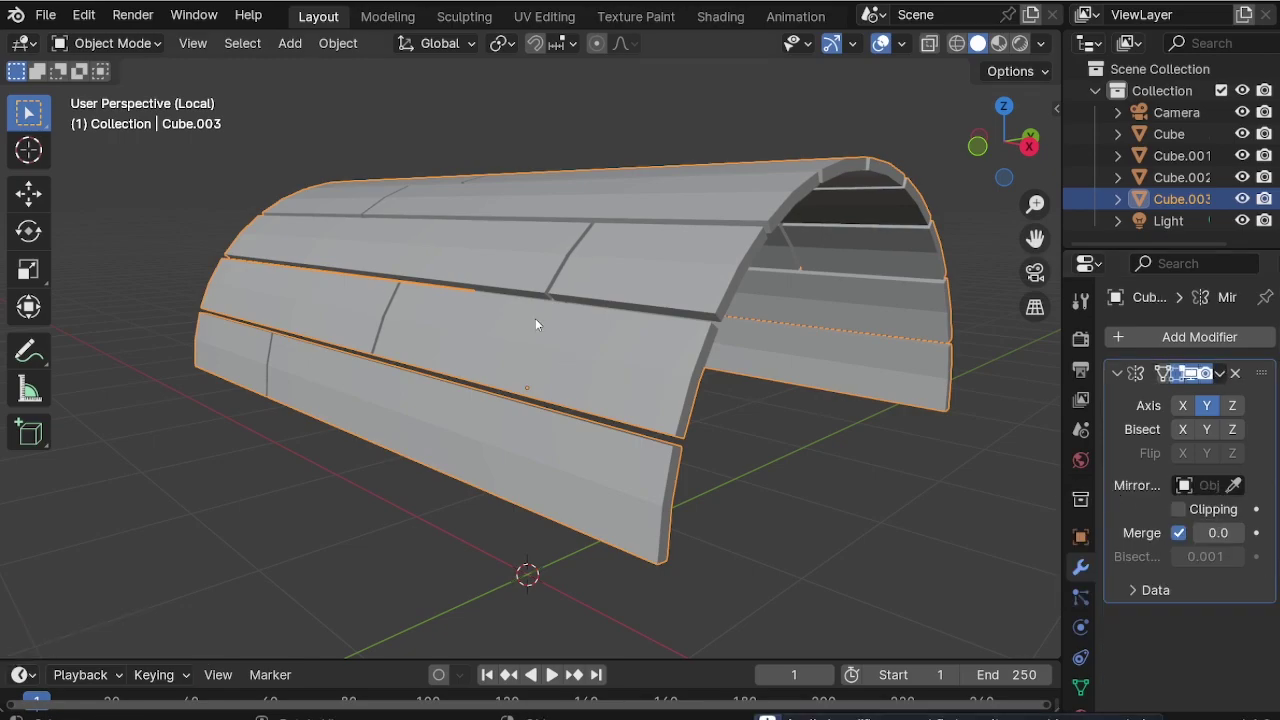
Bevel all the roof panel edges by 0.00563 m with 3 segments, and check the result in Object Mode.
key(Tab)
scroll(702, 360, up, 1)
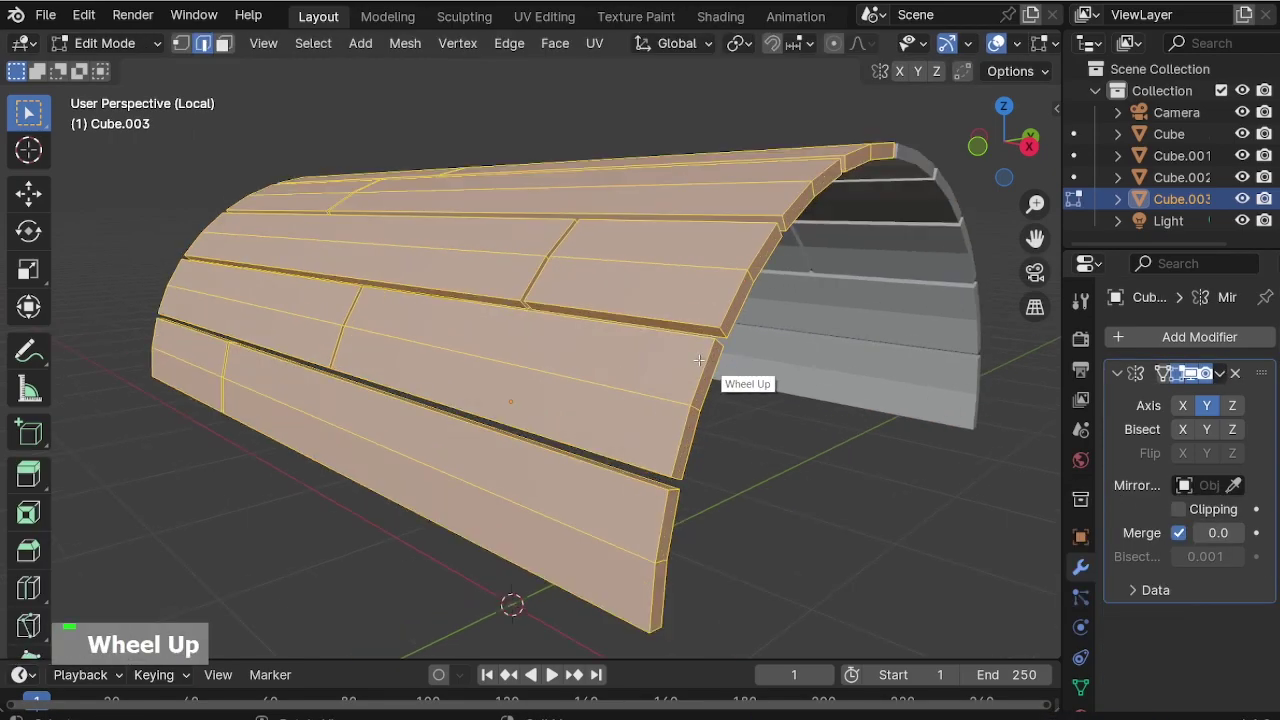
scroll(673, 561, up, 2)
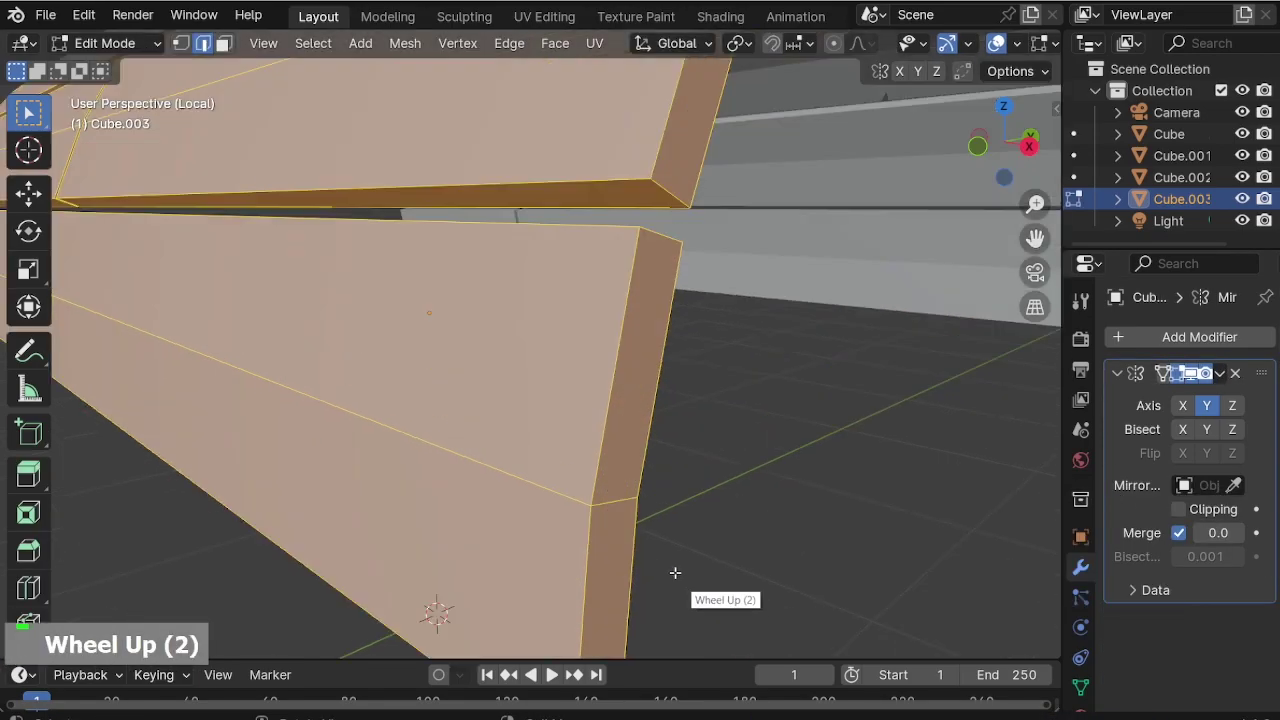
scroll(563, 258, down, 1)
scroll(563, 263, up, 1)
click(563, 263)
scroll(935, 380, down, 4)
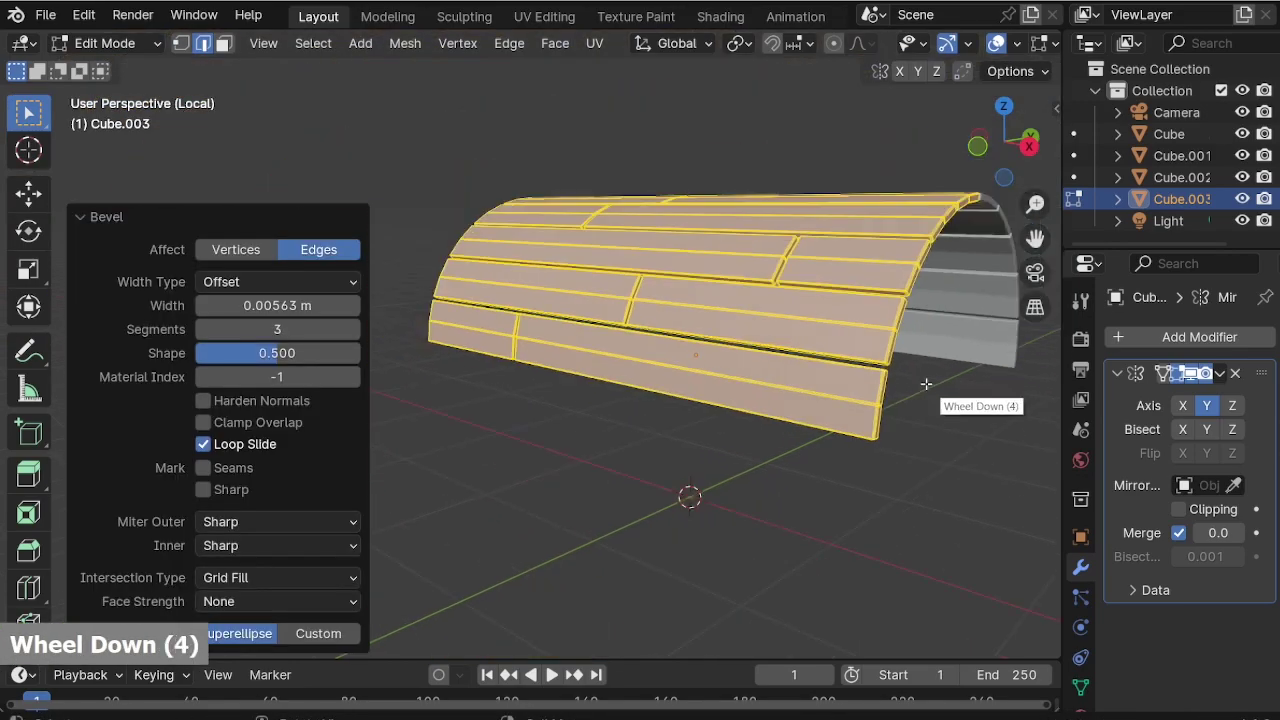
scroll(636, 305, up, 2)
key(Tab)
scroll(578, 338, up, 2)
middle_drag(578, 338, 543, 331)
scroll(540, 327, down, 4)
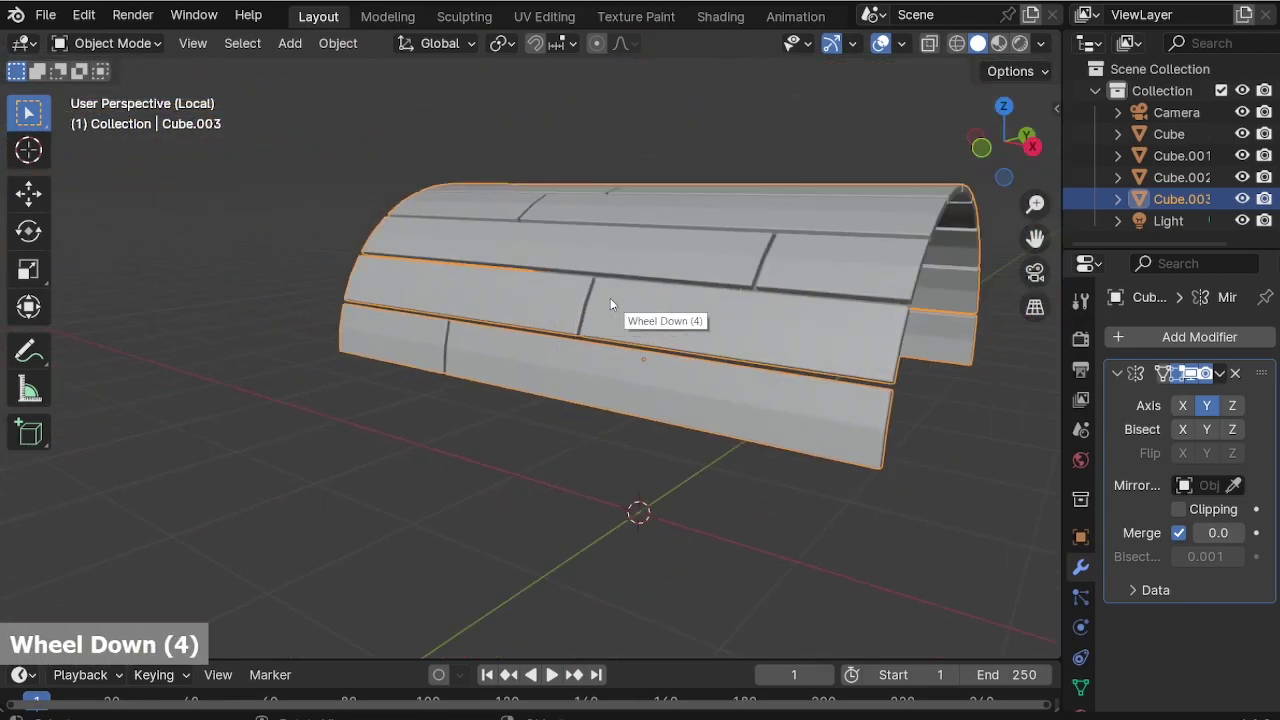
Add a centred lengthwise loop cut to the upper half of the long panel in the second row from the eave.
scroll(611, 305, up, 2)
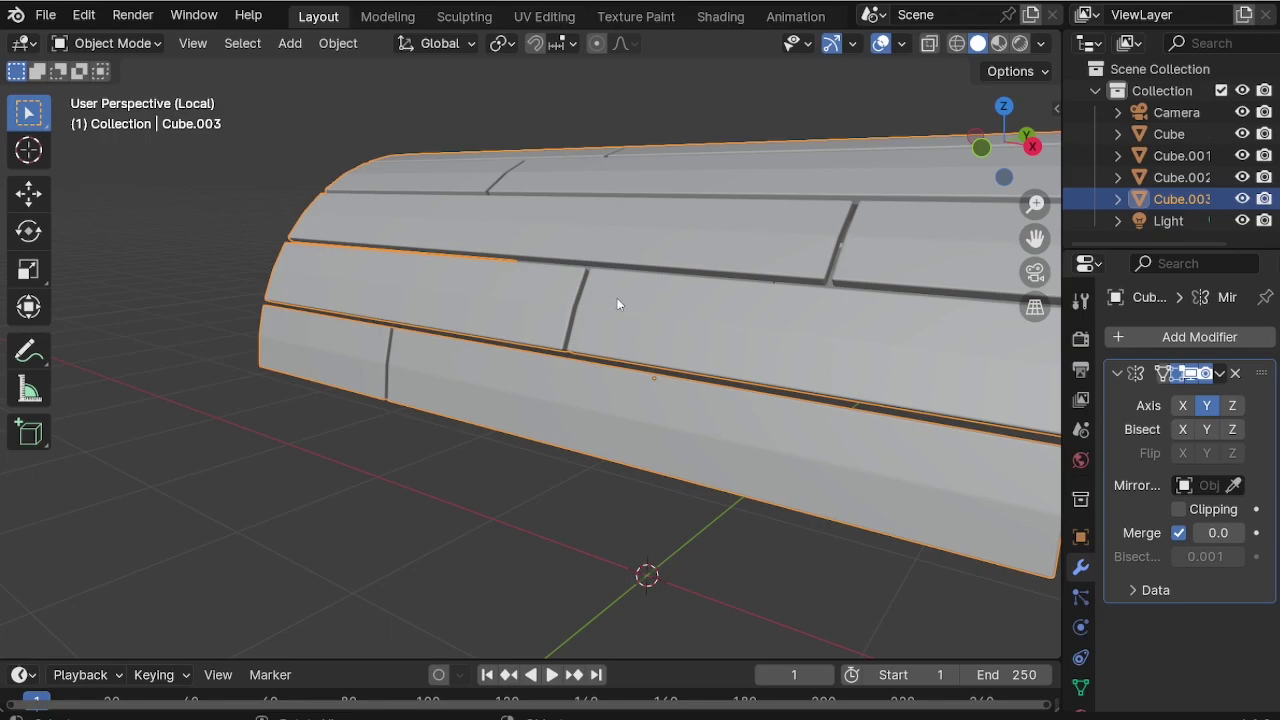
shift+middle_drag(693, 360, 593, 405)
key(Tab)
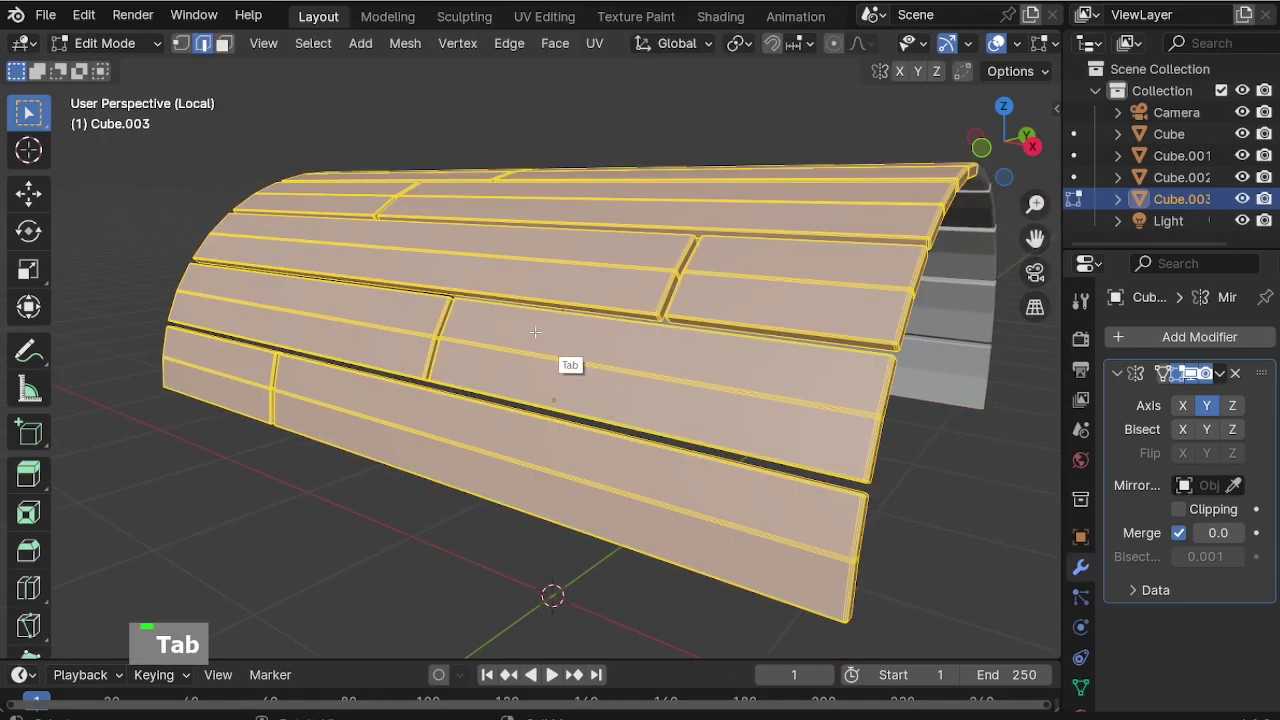
scroll(450, 312, up, 1)
key(ctrl+r)
click(363, 305)
right_click(363, 305)
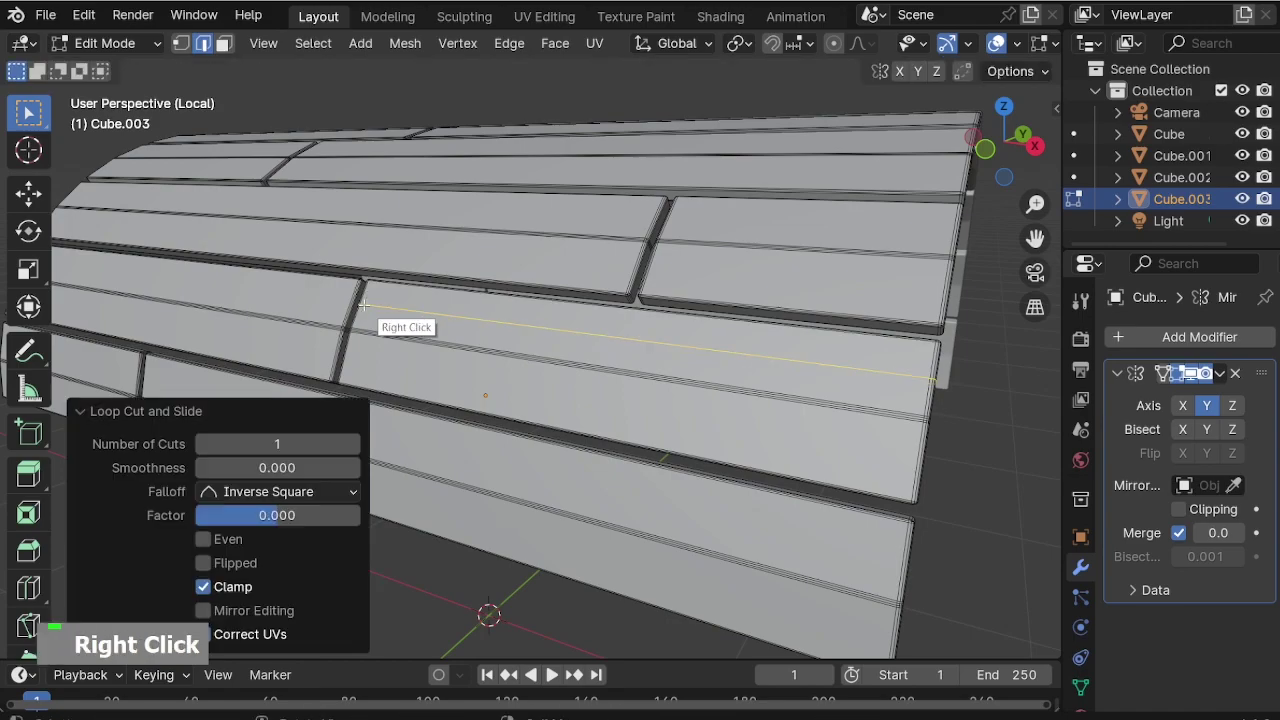
Add two more loop cuts just above the first on the same panel, with slide factors 0.732 and about 0.69.
scroll(362, 302, up, 4)
middle_drag(362, 302, 448, 330)
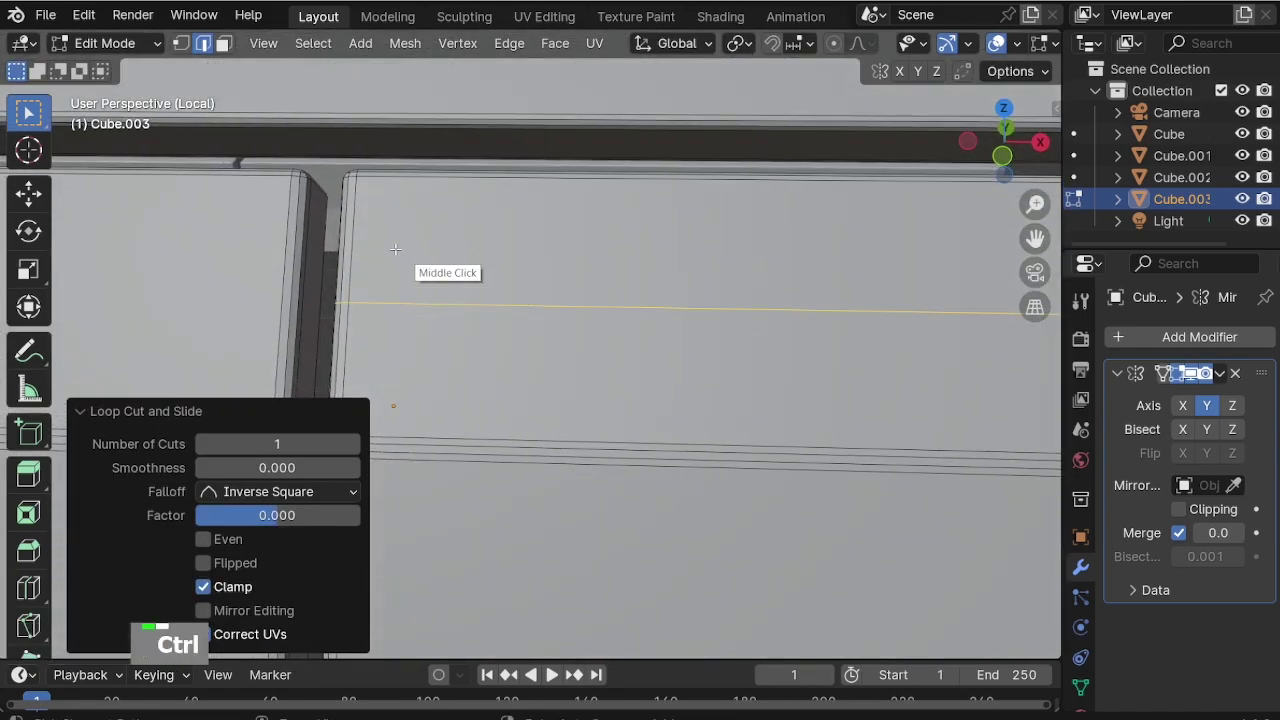
key(ctrl+r)
click(344, 238)
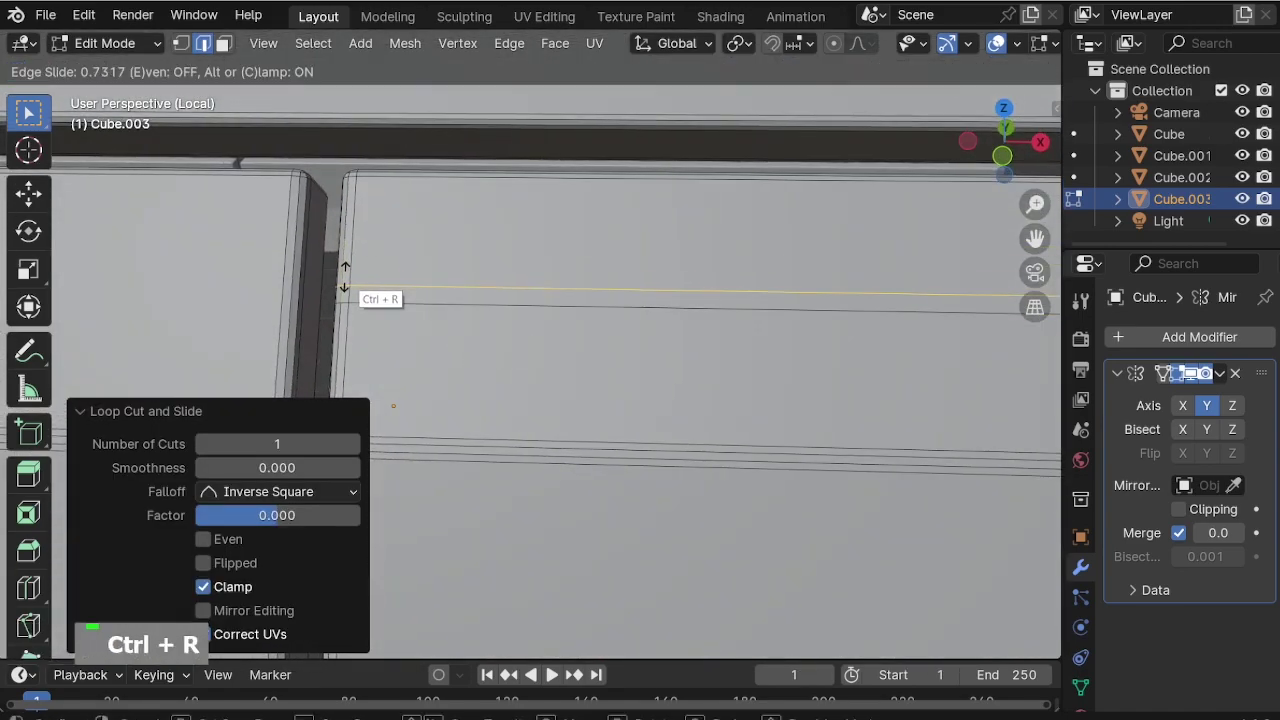
click(344, 278)
key(ctrl+r)
click(348, 268)
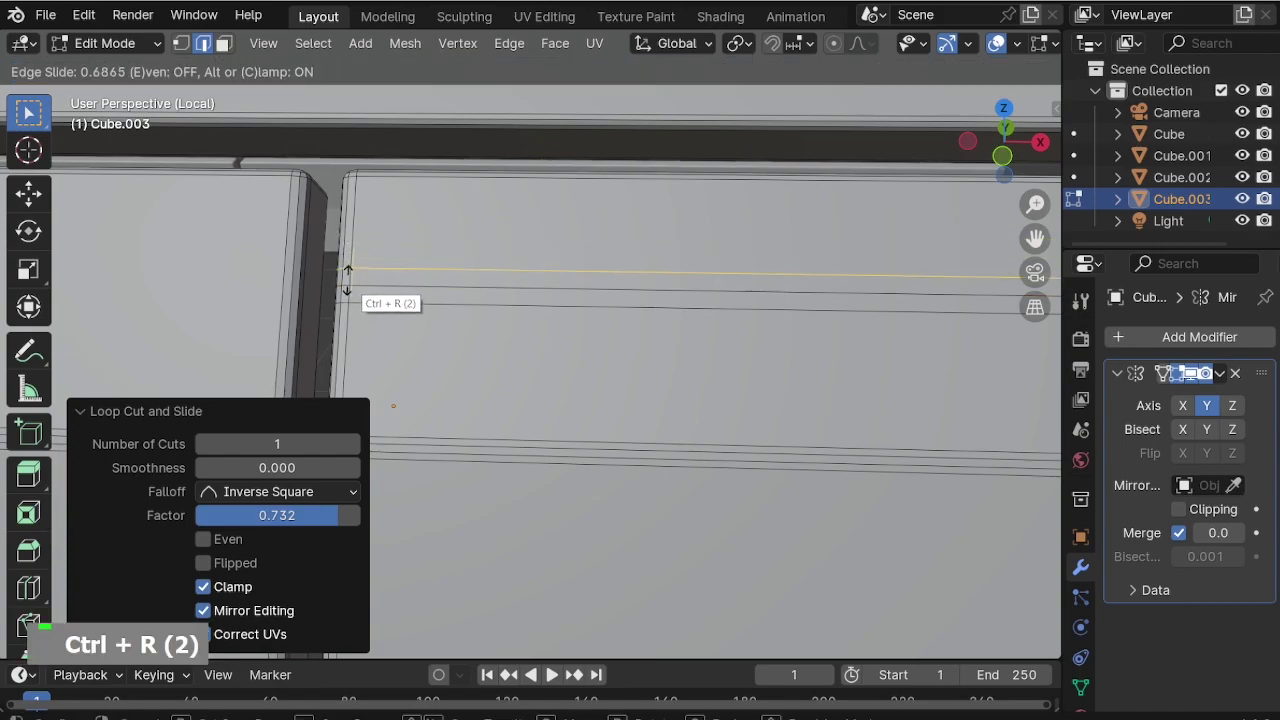
click(382, 288)
In X-ray view, move the middle cut's end edges at the panel gap 0.10079 m along X to form a crack.
middle_drag(350, 278, 586, 282)
scroll(551, 307, up, 3)
key(g)
key(x)
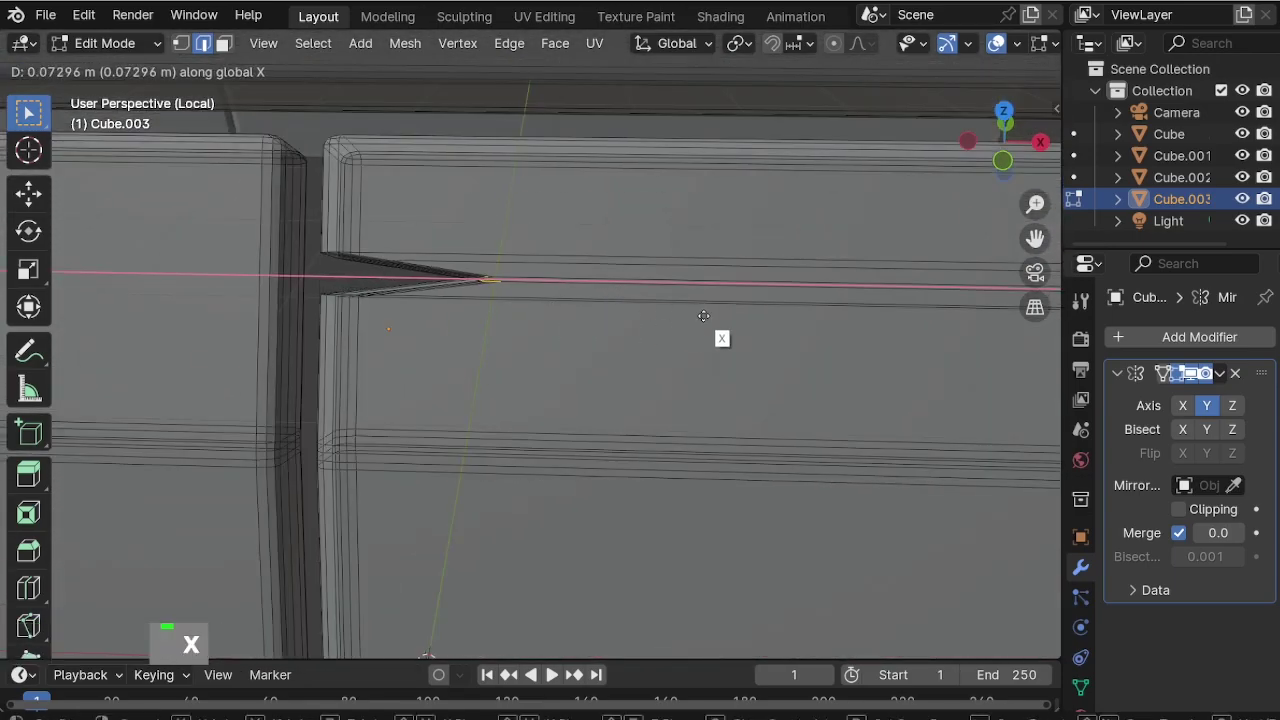
click(756, 316)
scroll(620, 264, down, 3)
Add closely spaced loop cuts to the lower half of the neighbouring short panel, one centred and the last at slide factor -0.725.
middle_drag(620, 264, 722, 258)
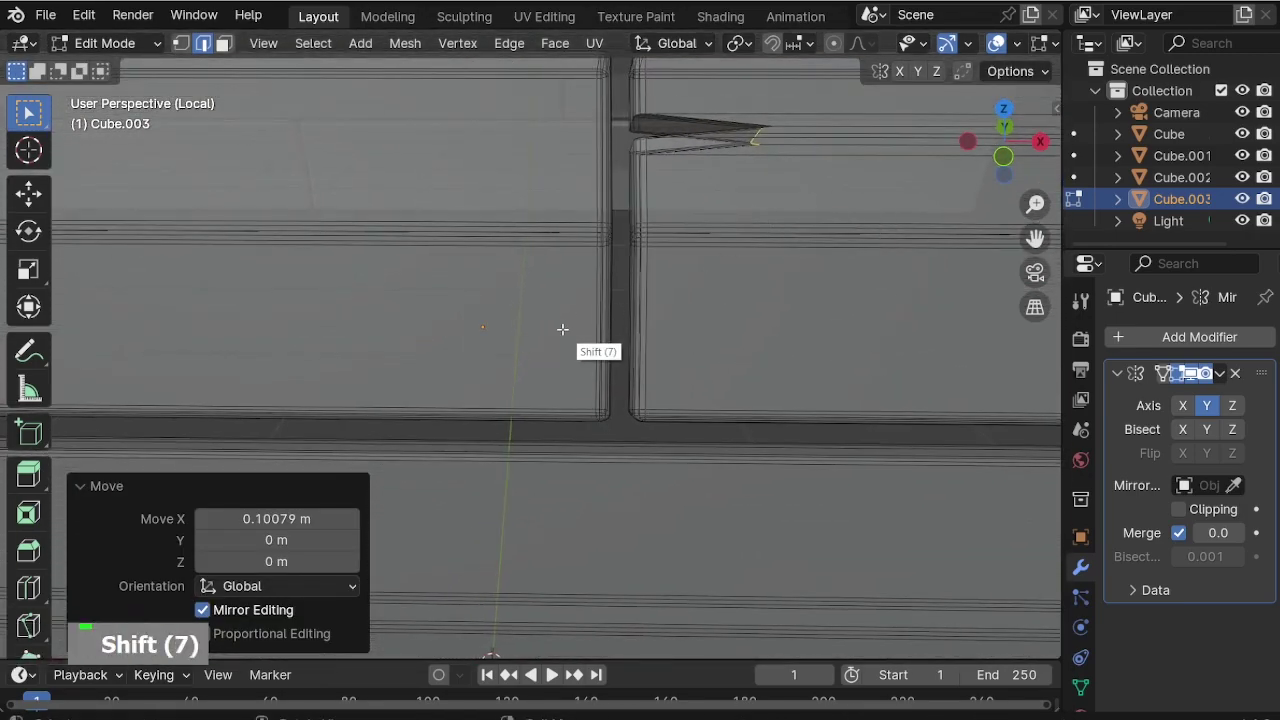
scroll(580, 331, up, 1)
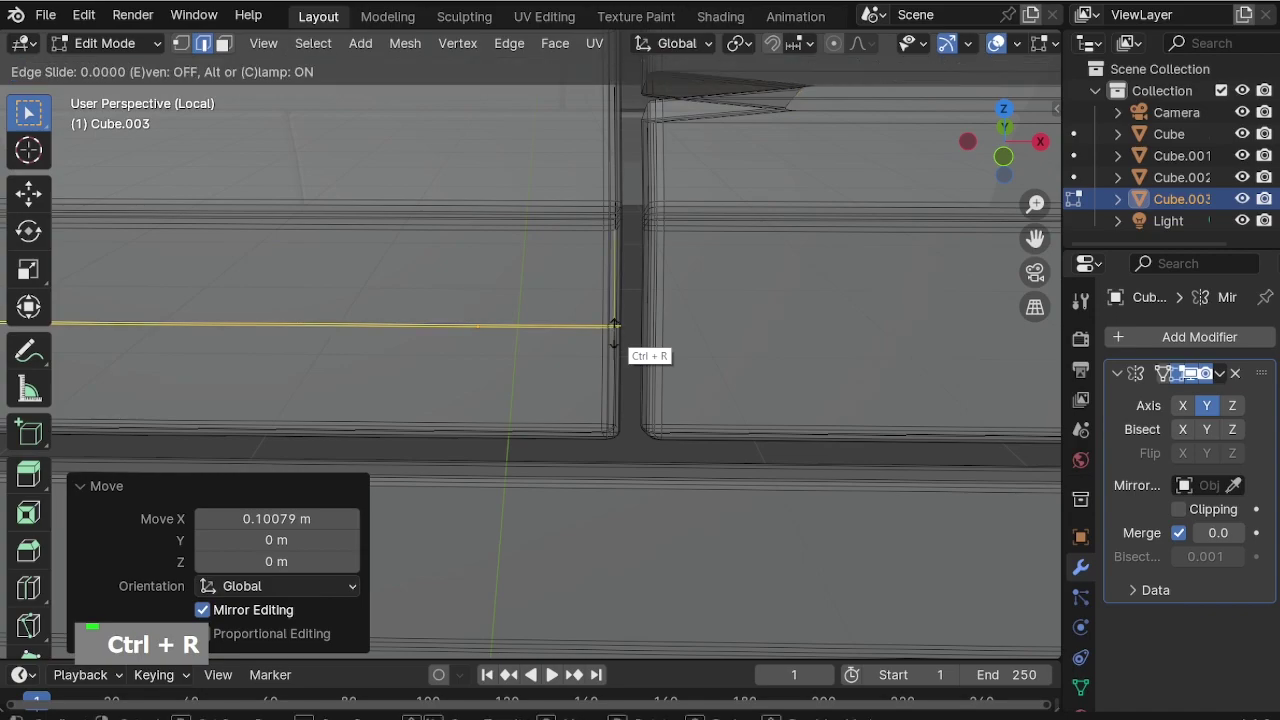
click(615, 330)
right_click(614, 296)
key(ctrl+r)
click(616, 378)
click(628, 335)
Move the end edges of the short panel's middle cut -0.051038 m along X to notch it at the gap.
scroll(622, 325, up, 7)
middle_drag(595, 308, 556, 307)
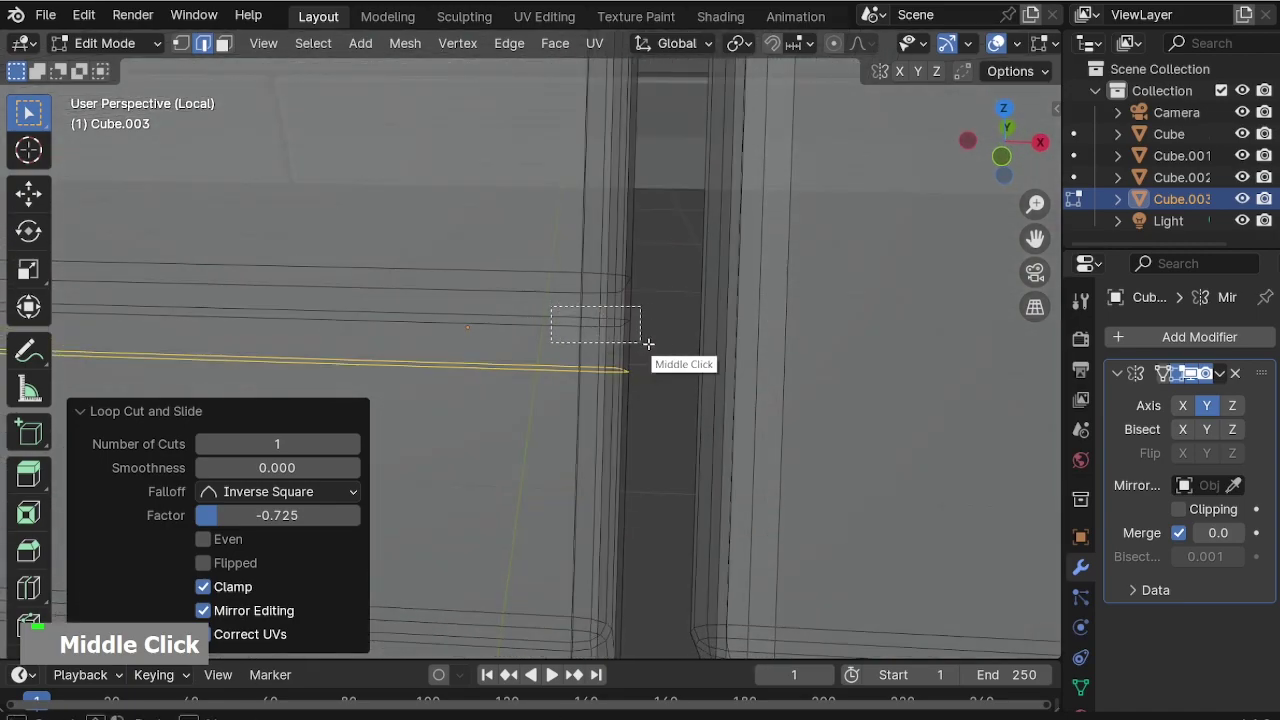
drag(645, 343, 653, 350)
scroll(654, 351, down, 3)
key(g)
key(x)
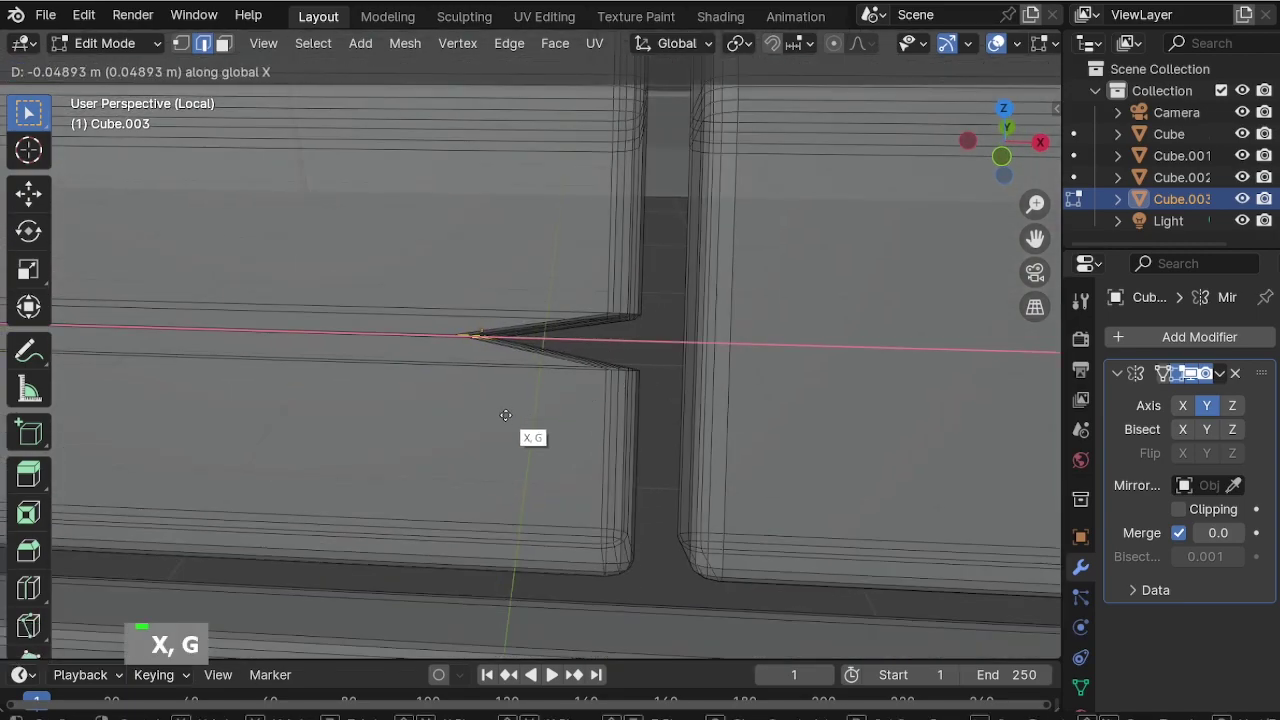
click(505, 415)
Add a lengthwise loop cut near the top of the long panel in the lowest roof row.
scroll(568, 326, down, 8)
shift+middle_drag(582, 257, 497, 266)
scroll(490, 257, up, 3)
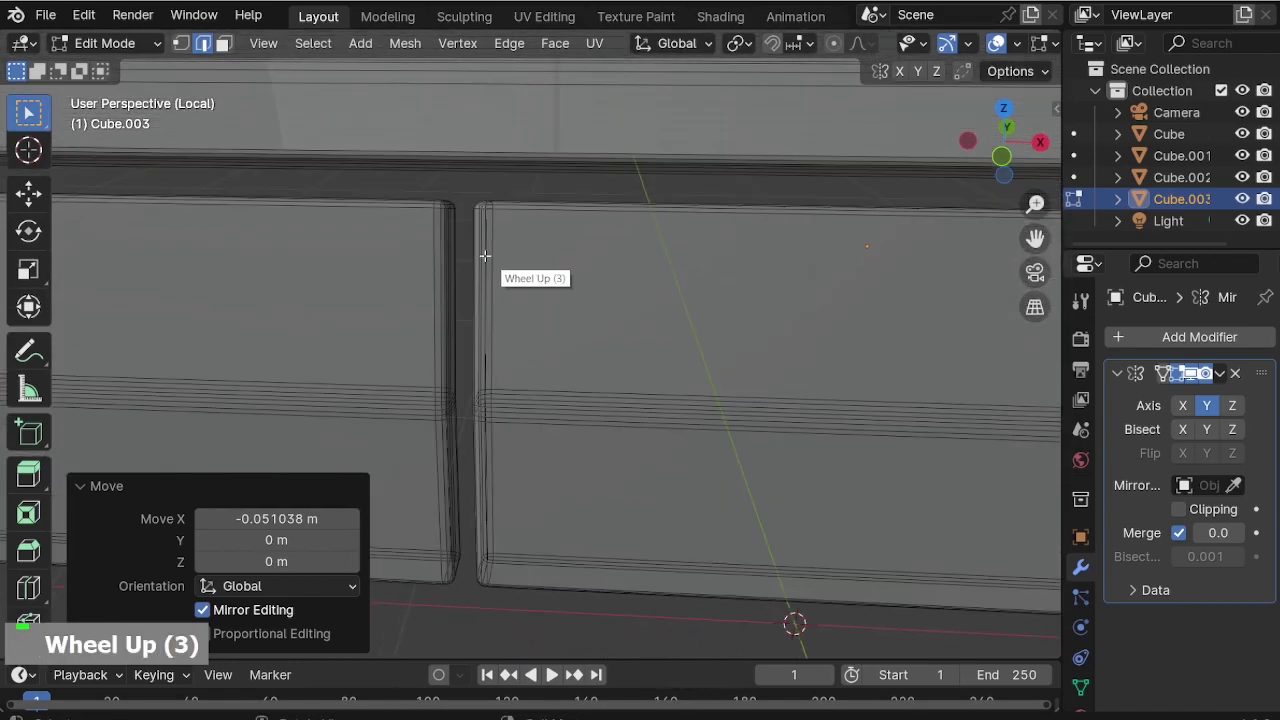
key(ctrl+r)
click(536, 245)
click(535, 230)
Add two more loop cuts beside it on the lowest row's long panel, with slide factors -0.916 and -0.843.
key(ctrl+r)
click(528, 290)
click(531, 197)
key(ctrl+r)
click(531, 270)
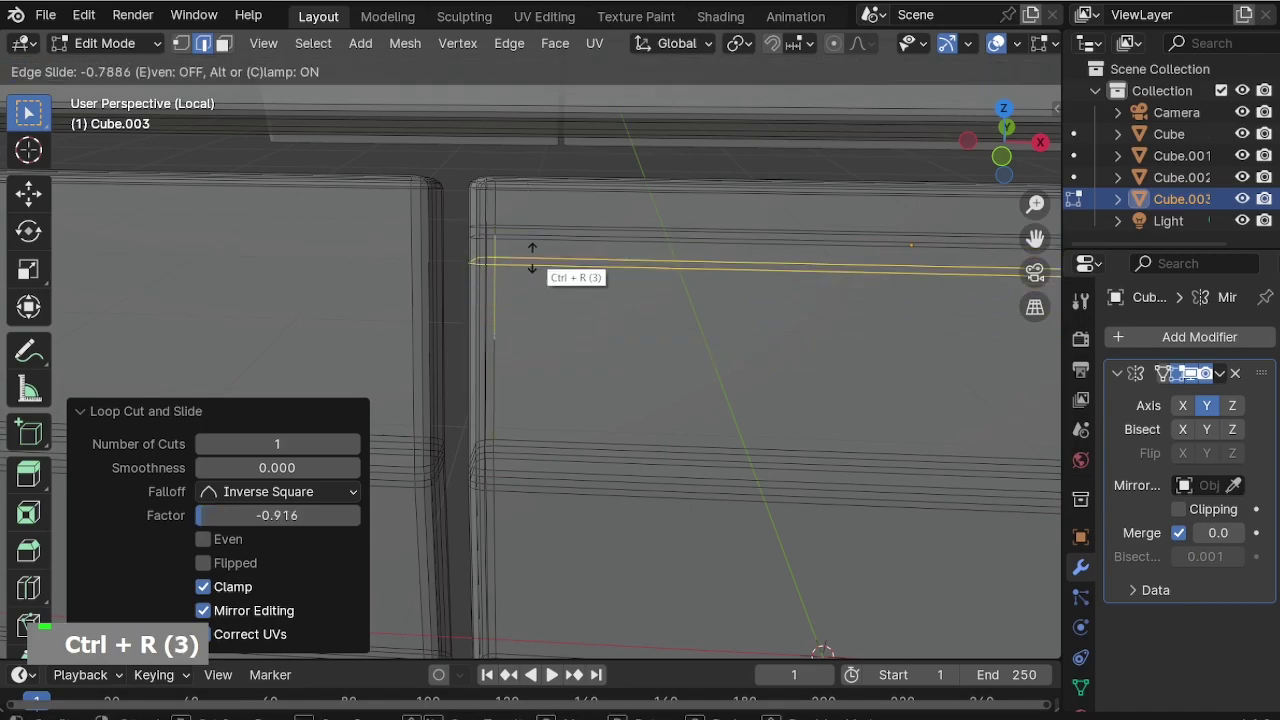
click(530, 252)
Move the end edges of the middle of these three cuts 0.056442 m along X to form a crack.
scroll(460, 223, up, 4)
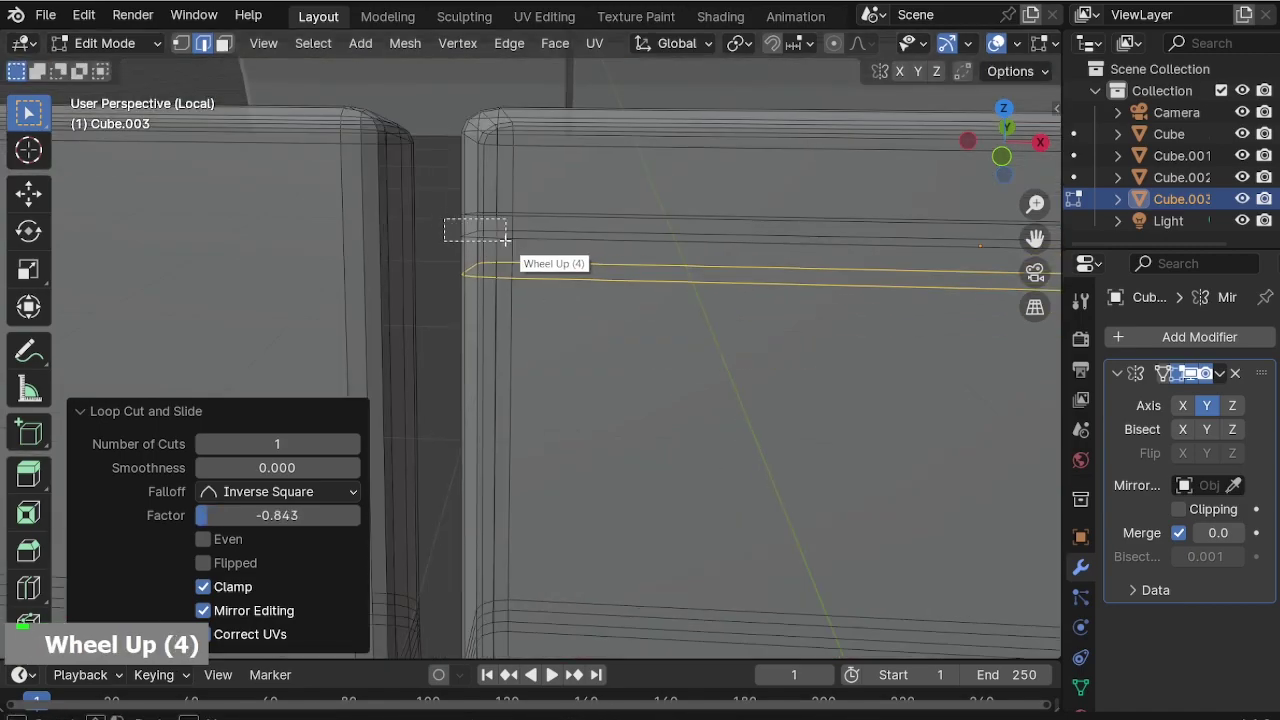
drag(444, 218, 506, 240)
mouse_move(501, 245)
middle_down()
mouse_move(511, 263)
mouse_move(517, 249)
mouse_move(503, 257)
middle_up()
key(g)
key(x)
click(709, 281)
Add a loop cut below the crack in the upper half of the same long panel, with slide factor -0.159.
scroll(766, 611, down, 3)
scroll(751, 506, up, 5)
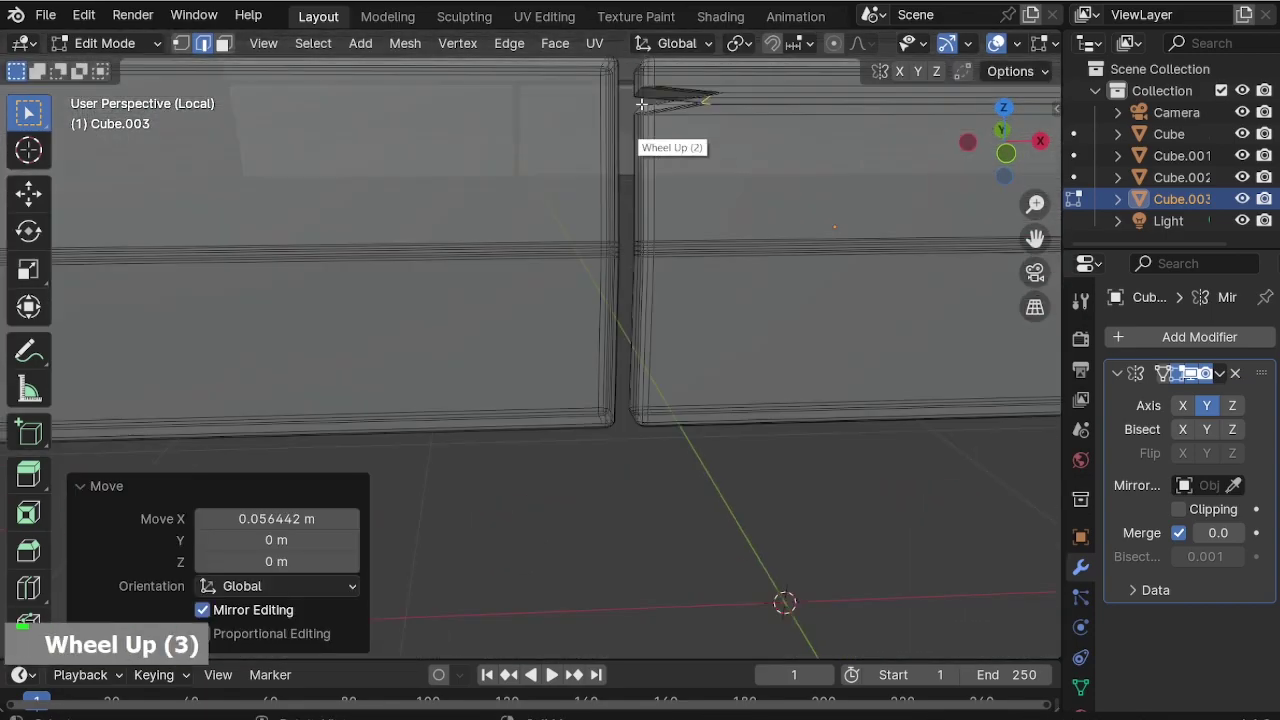
scroll(642, 161, down, 4)
shift+middle_drag(642, 161, 560, 303)
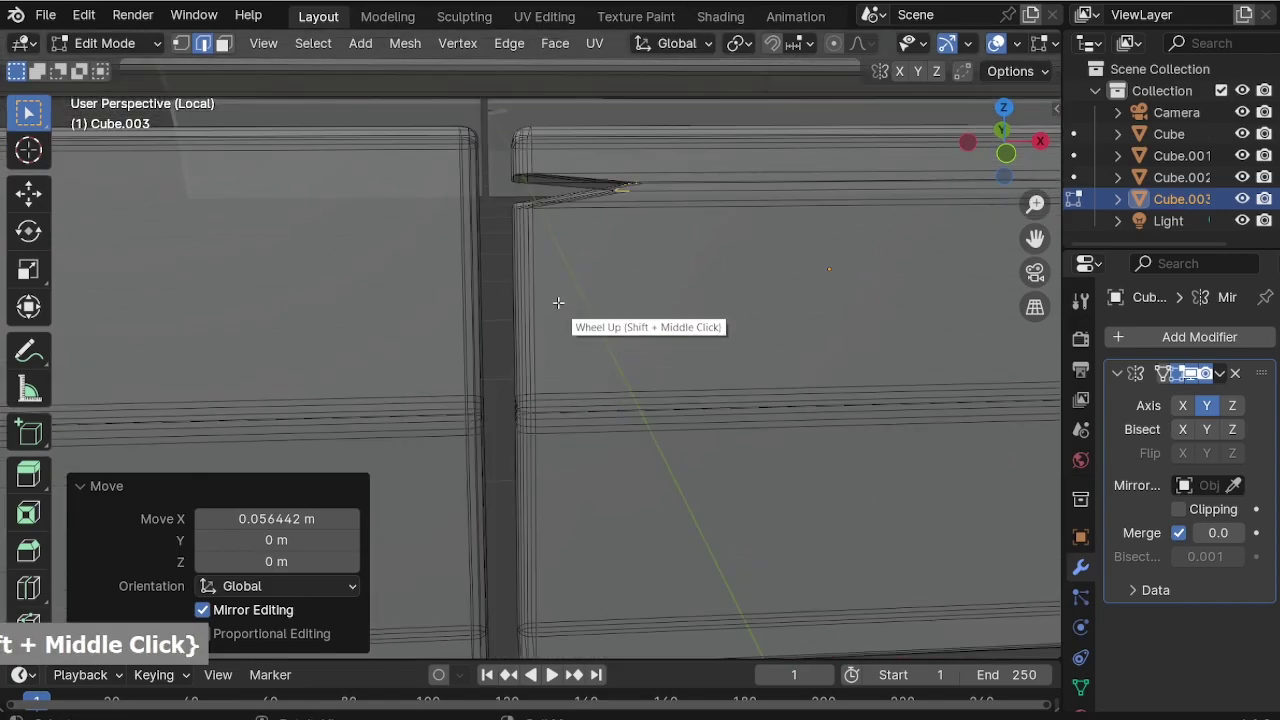
key(ctrl+r)
click(552, 296)
click(544, 290)
Add two further loop cuts just below that cut, with slide factors -0.845 and -0.838.
scroll(537, 303, up, 2)
key(ctrl+r)
click(534, 286)
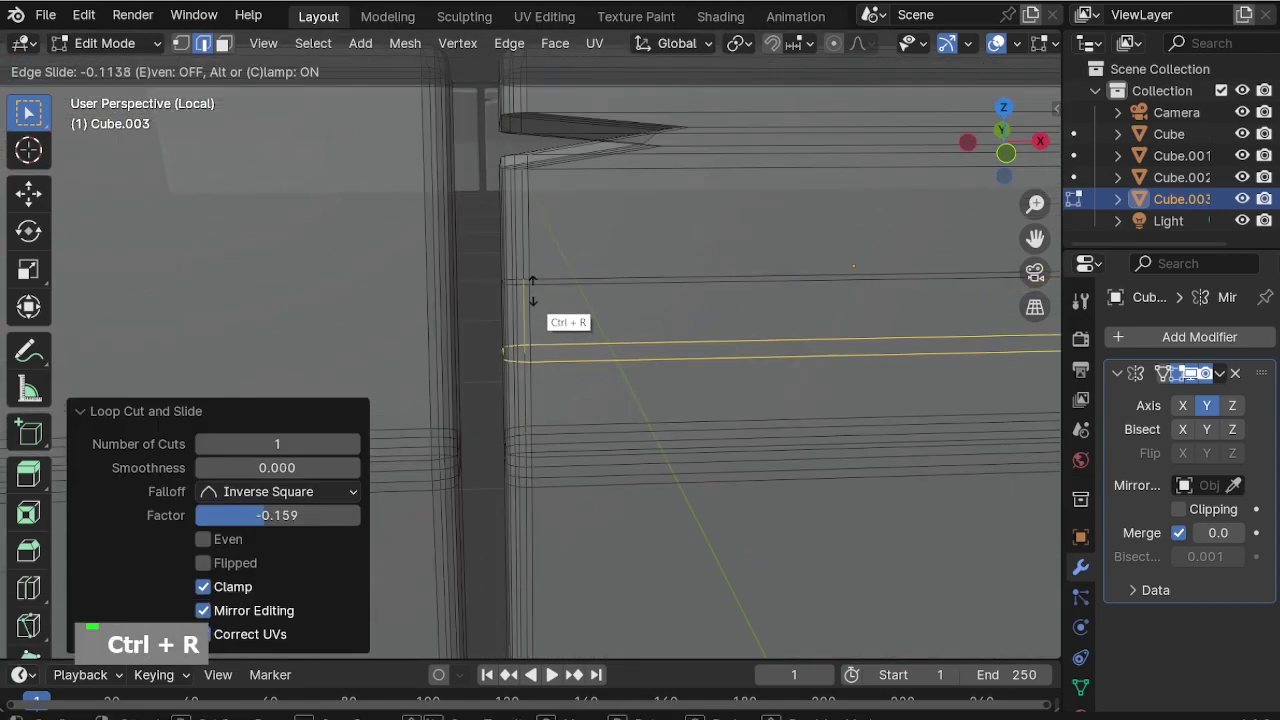
click(532, 228)
scroll(520, 300, up, 2)
key(ctrl+r)
click(535, 262)
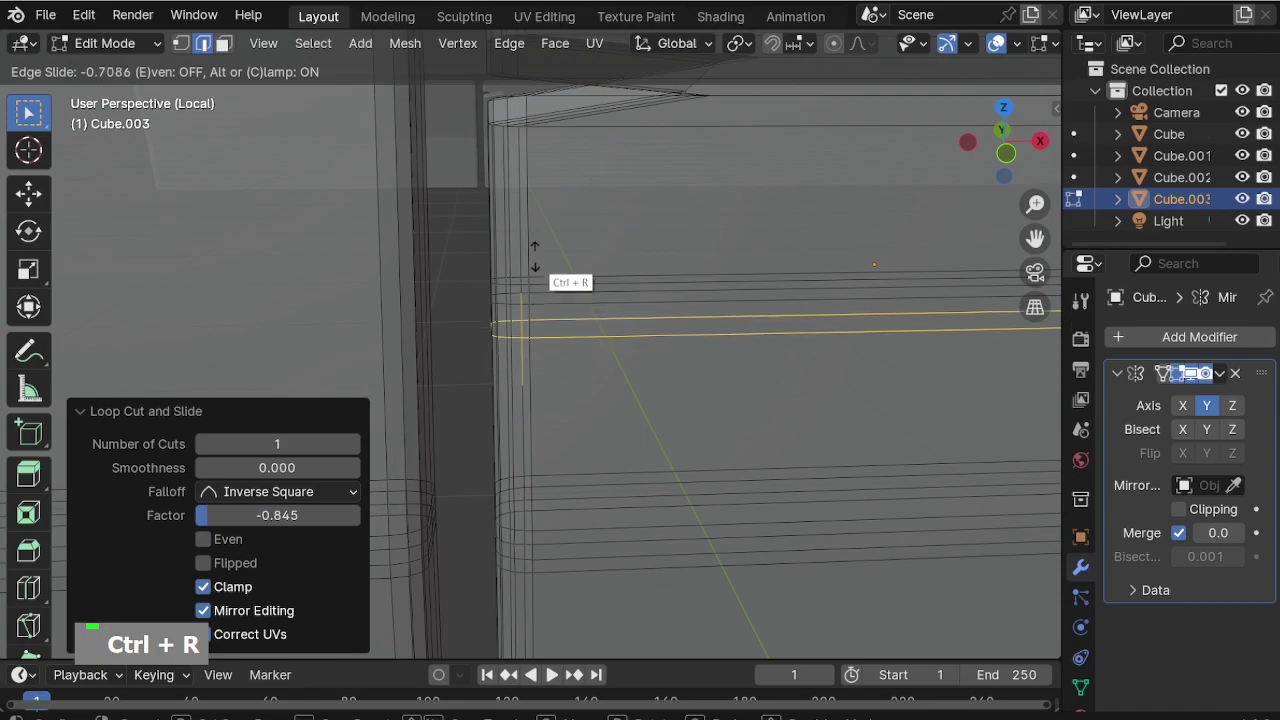
click(534, 243)
Move the end edges of the middle of the new cuts 0.02281 m along X for a second, smaller crack.
middle_drag(534, 243, 476, 298)
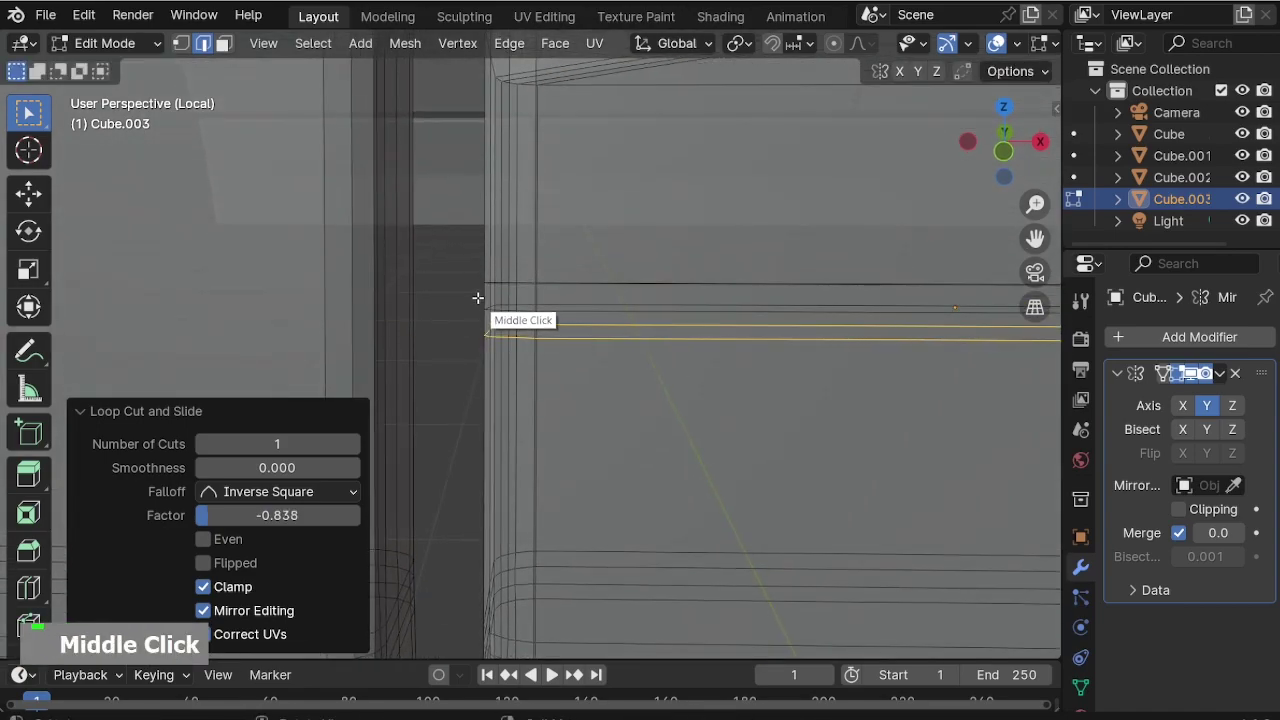
middle_drag(555, 317, 600, 297)
key(g)
key(x)
click(663, 329)
Add a loop cut just above the fold of the short panel in the lowest row, with slide factor -0.763.
scroll(637, 314, down, 6)
scroll(612, 339, up, 1)
key(ctrl+r)
click(615, 342)
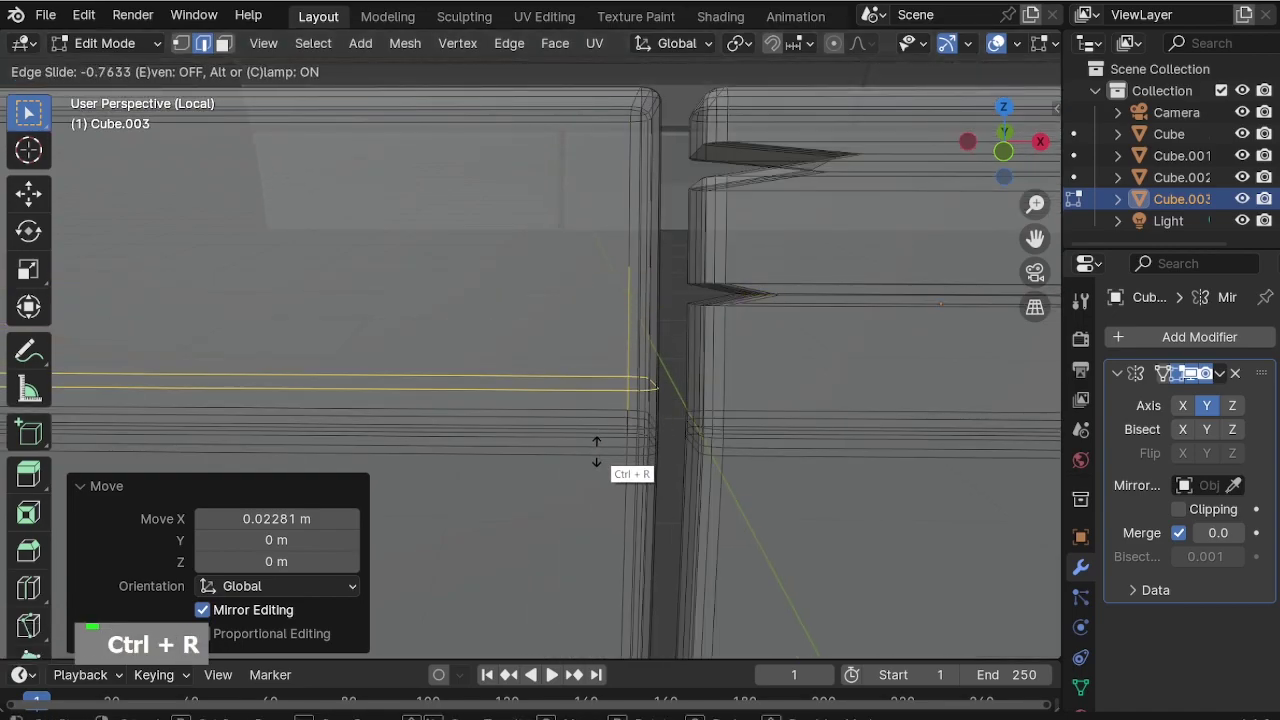
click(597, 452)
Add further loop cuts above it on the lowest row's short panel, one with a slide factor of about -0.79.
scroll(686, 429, up, 3)
key(ctrl+r)
click(700, 345)
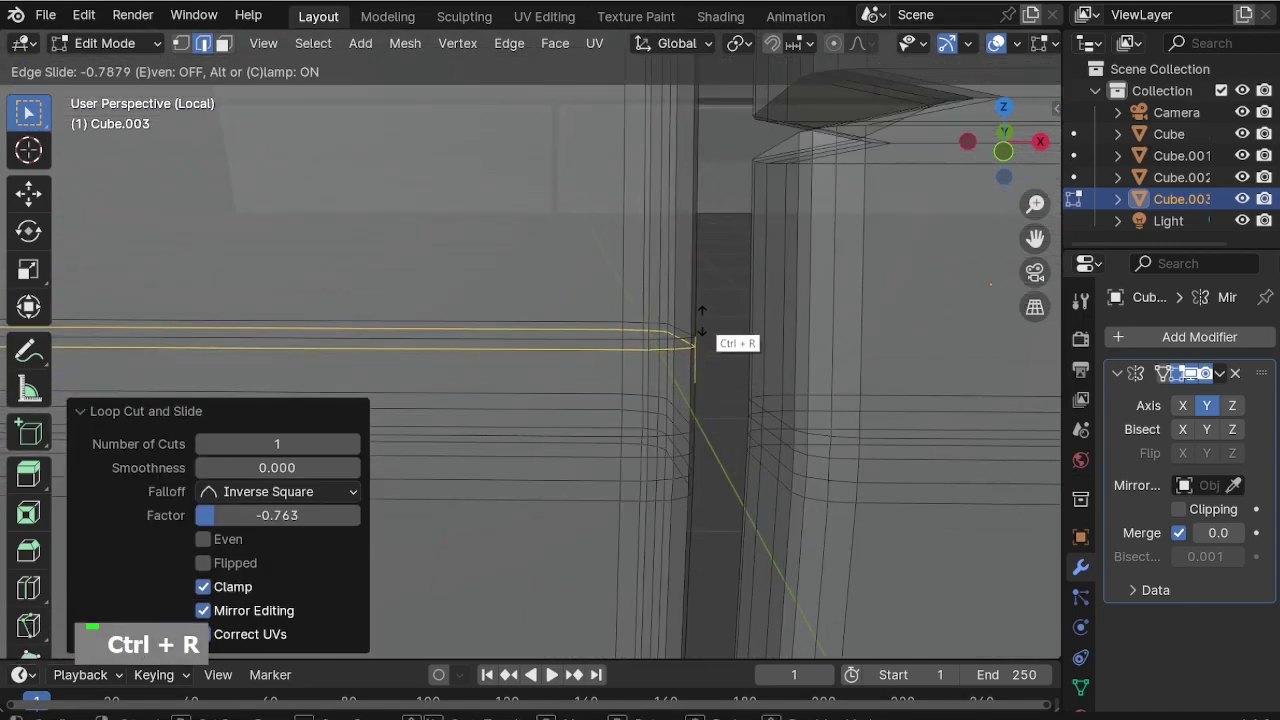
click(701, 325)
key(ctrl+r)
click(689, 273)
key(Escape)
click(689, 264)
Try to notch the short panel by moving its middle cut's end edges -0.037714 m along X.
click(690, 415)
mouse_move(690, 415)
middle_down()
mouse_move(605, 332)
mouse_move(680, 338)
mouse_move(669, 328)
mouse_move(677, 394)
middle_up()
key(g)
key(x)
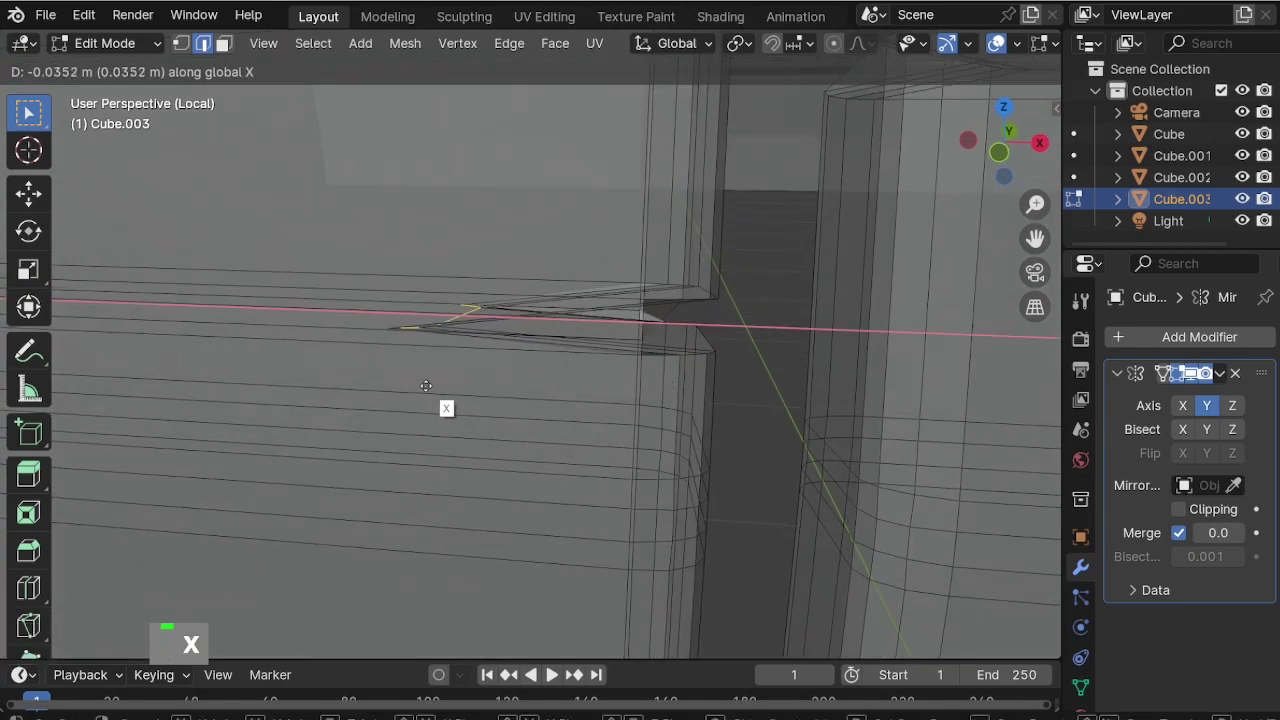
click(430, 384)
scroll(546, 262, down, 3)
middle_drag(546, 262, 531, 337)
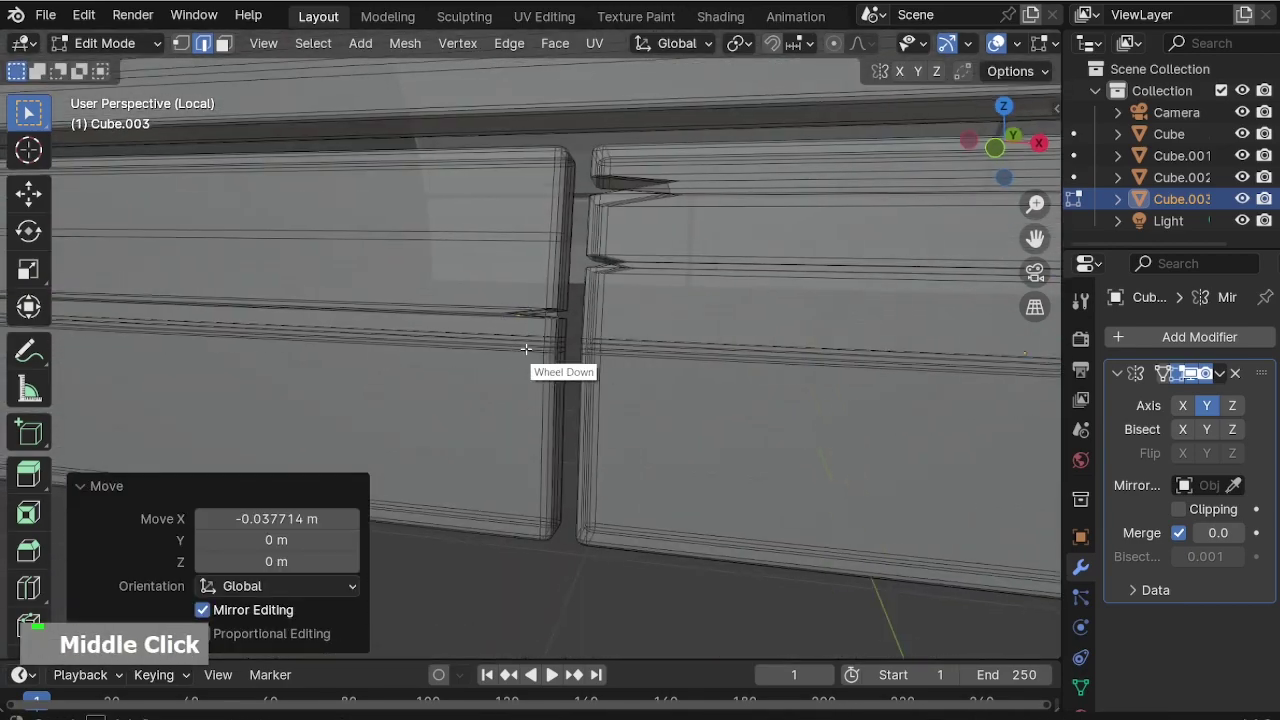
Select the middle cut's edges around the short panel's end and move them -0.020678 m along X.
scroll(552, 314, up, 6)
scroll(565, 300, up, 4)
middle_drag(571, 286, 613, 389)
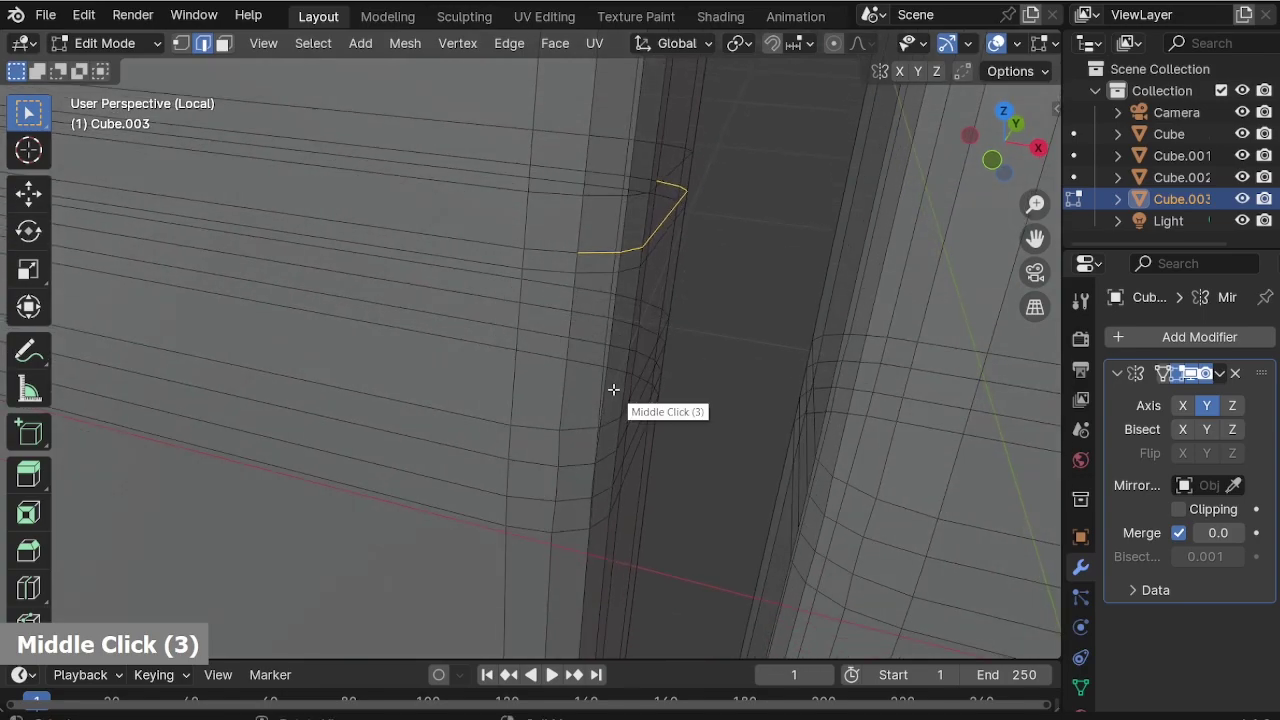
key(g)
key(x)
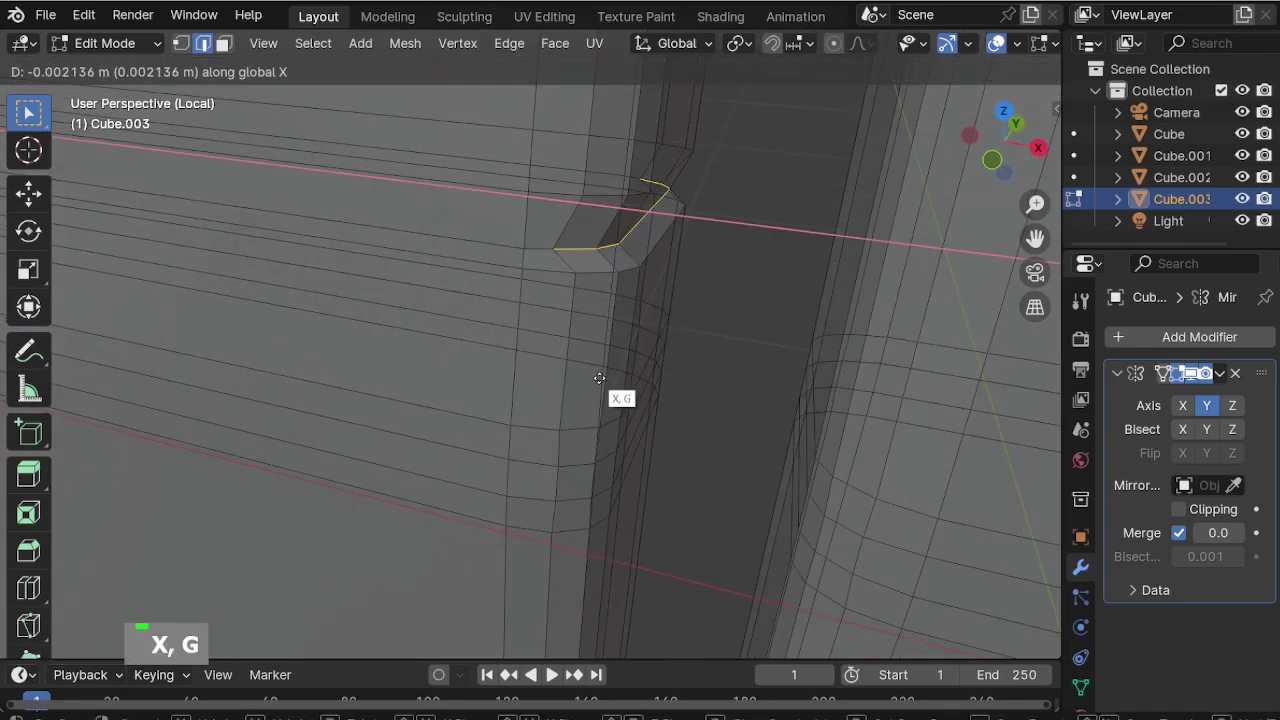
key(Escape)
middle_drag(591, 363, 537, 302)
key(g)
key(x)
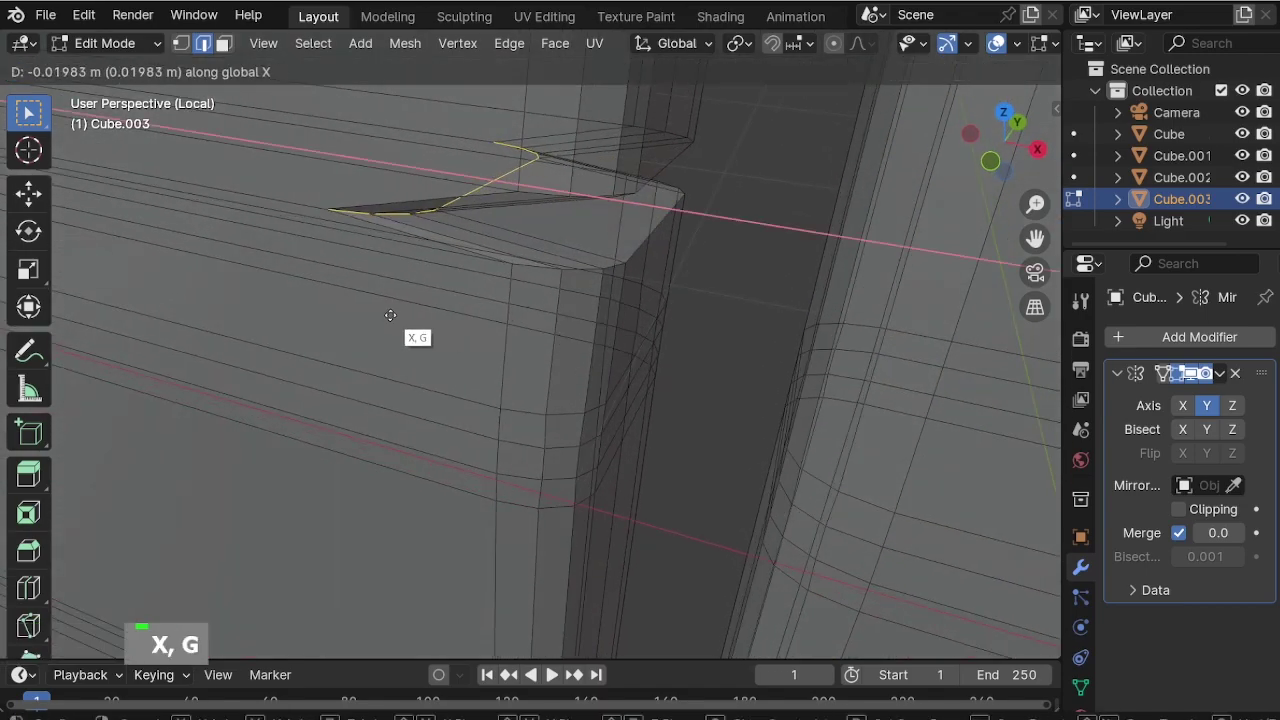
click(392, 314)
scroll(557, 251, down, 4)
Add three loop cuts close together near the lower edge of the lowest row's short panel, one with a slide factor of -0.709.
middle_drag(557, 251, 540, 407)
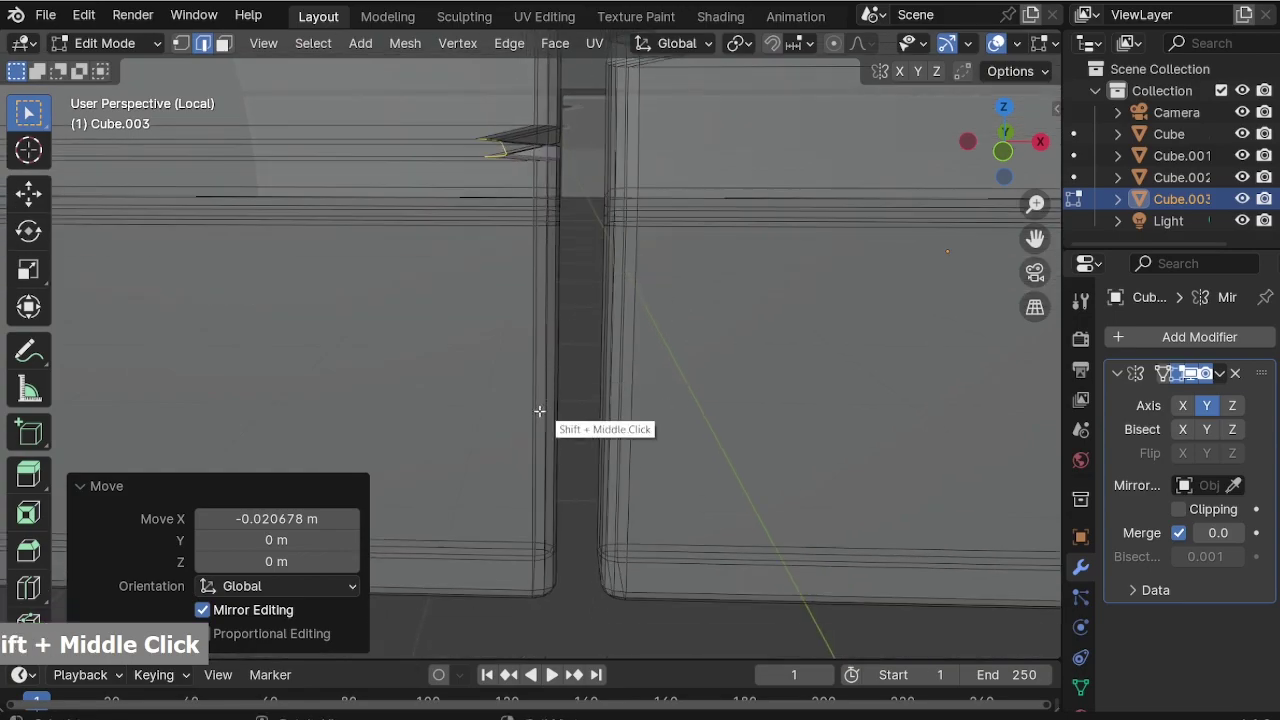
key(ctrl+r)
drag(522, 440, 557, 449)
key(ctrl+r)
middle_drag(557, 449, 530, 514)
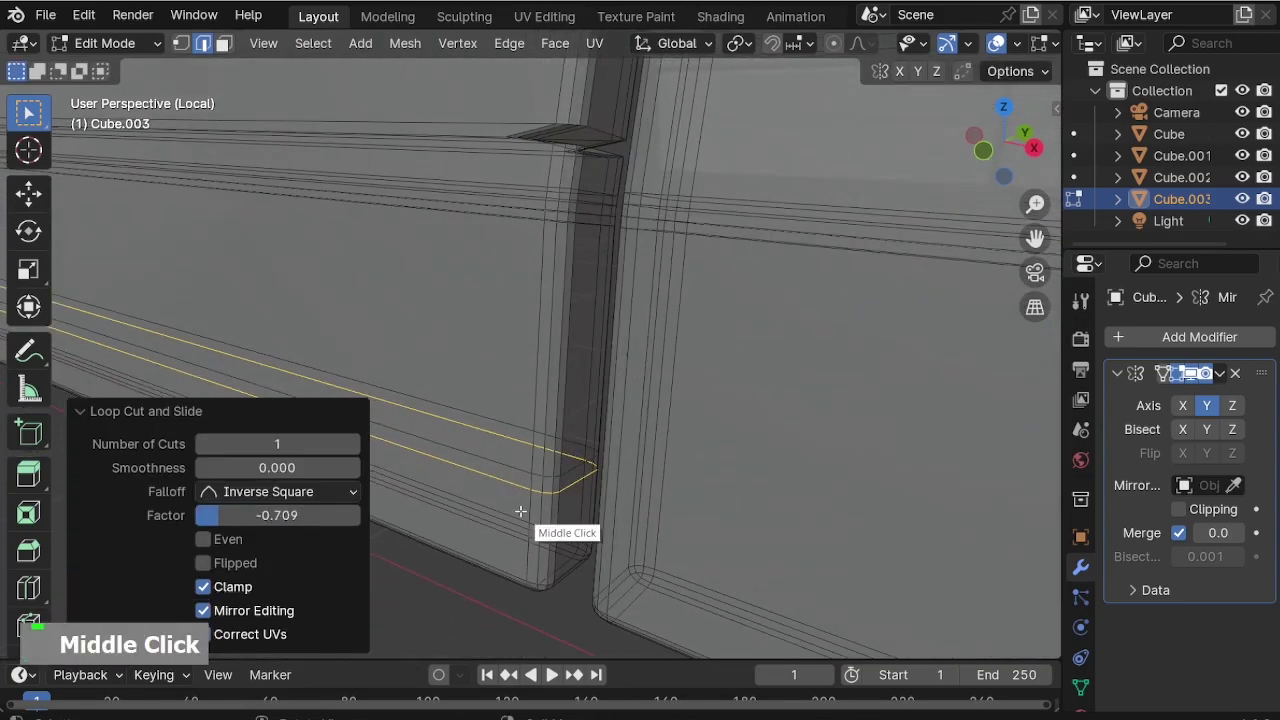
scroll(559, 502, up, 2)
key(ctrl+r)
drag(568, 382, 543, 493)
Notch the short panel's lower end by moving the middle cut's end edges -0.094738 m along X.
middle_drag(543, 493, 510, 446)
middle_drag(576, 470, 534, 506)
key(g)
key(x)
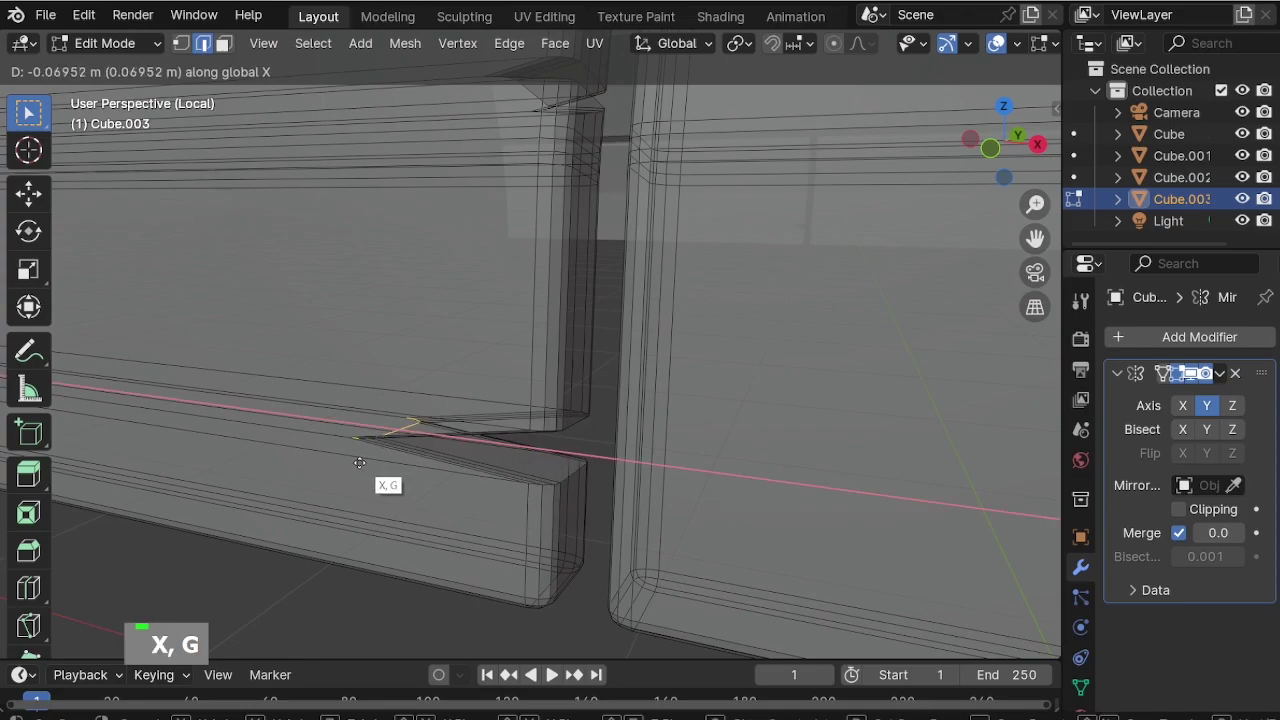
click(322, 462)
scroll(420, 408, down, 9)
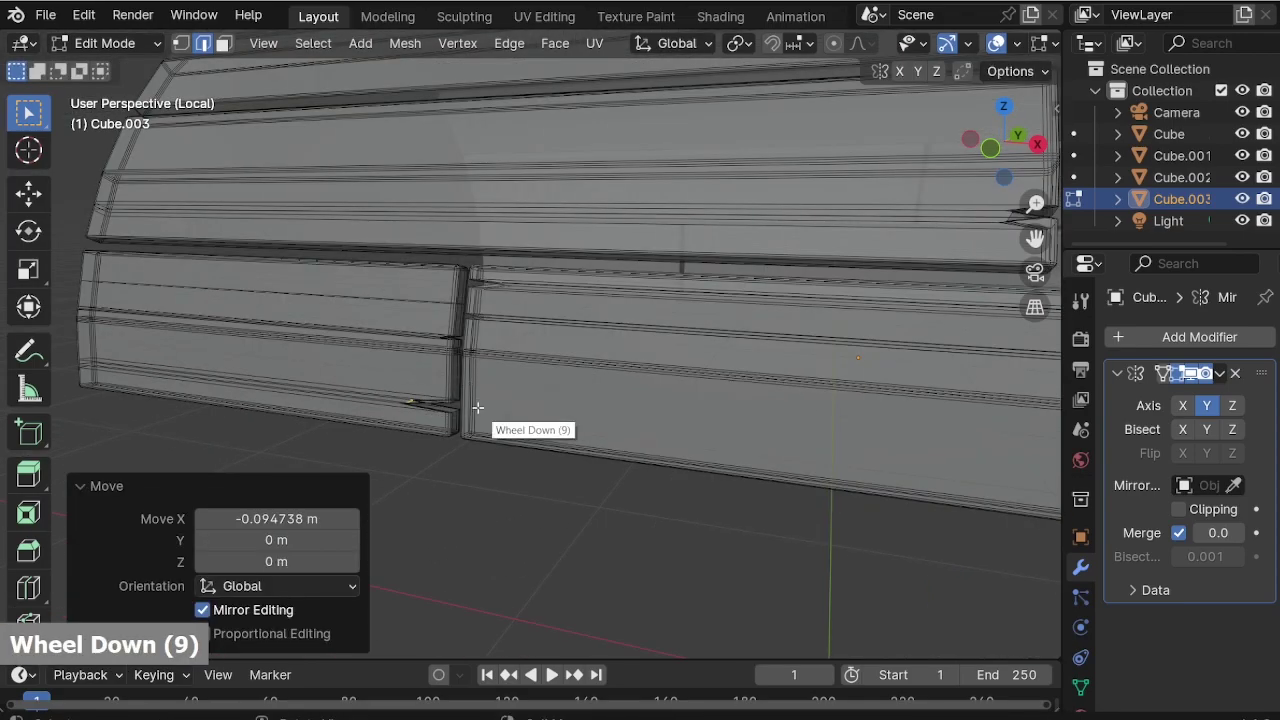
Turn off X-ray and examine the notched roof panels in object mode.
key(alt+z)
scroll(480, 410, down, 3)
key(Tab)
middle_drag(482, 434, 558, 432)
click(664, 397)
scroll(664, 397, down, 1)
middle_drag(664, 397, 541, 433)
shift+middle_drag(845, 340, 553, 425)
scroll(603, 423, up, 3)
key(Tab)
scroll(569, 389, up, 1)
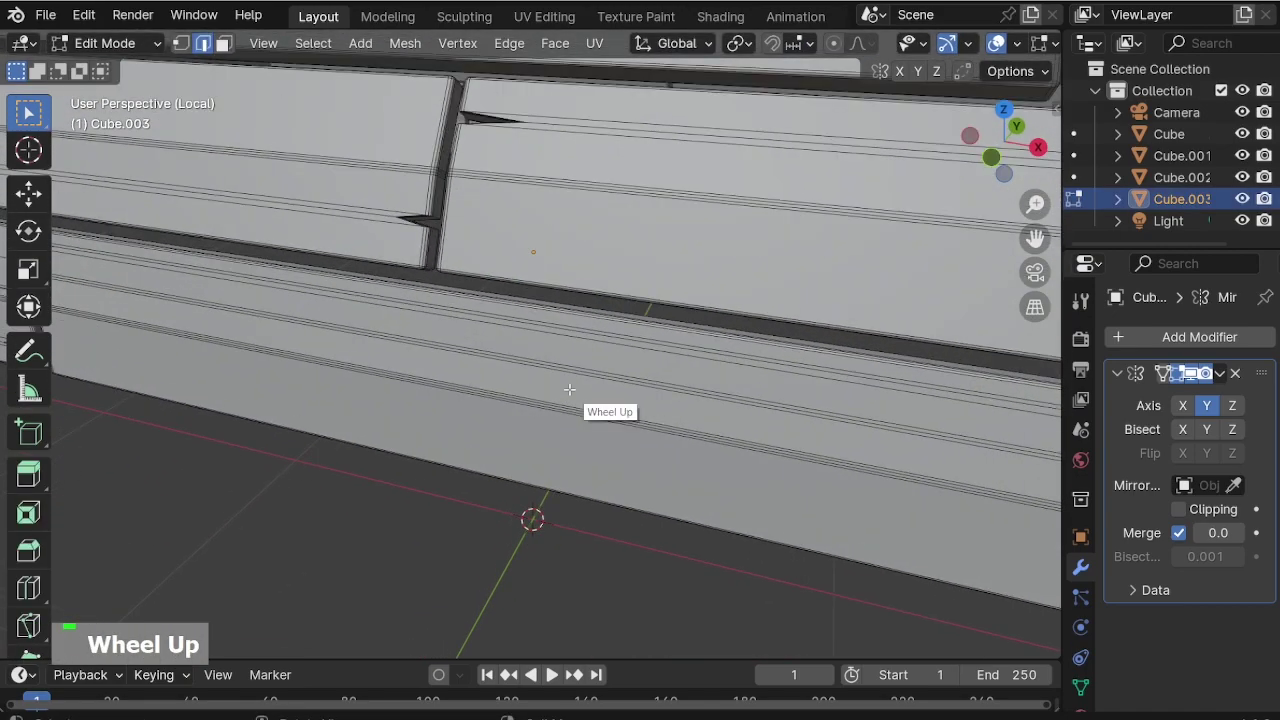
Add two unslid vertical loop cuts across the lowest row's long panel and scale their spacing along X.
middle_drag(461, 355, 492, 385)
key(ctrl+r)
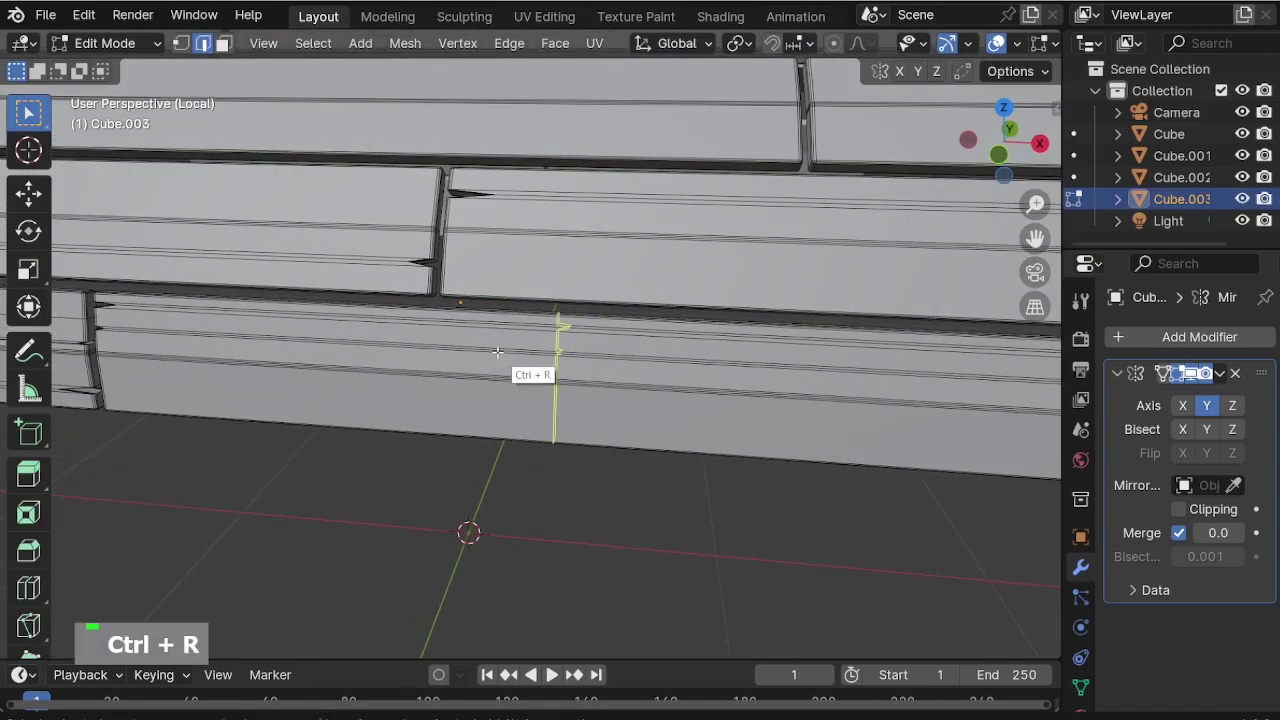
scroll(497, 352, up, 2)
scroll(497, 352, down, 2)
right_click(497, 352)
middle_drag(497, 352, 746, 513)
key(s)
key(x)
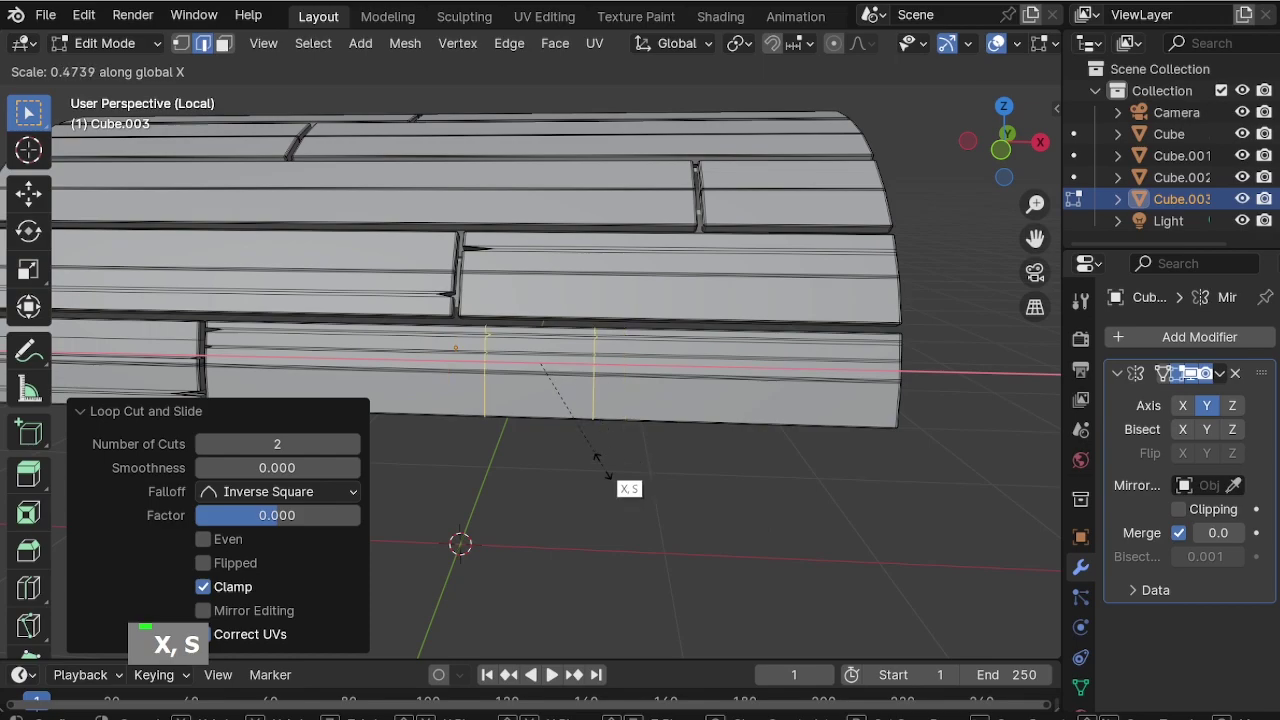
click(697, 491)
Bevel the horizontal edge between the two vertical cuts on the lowest long panel by 0.0562 m with 3 segments.
scroll(514, 334, up, 8)
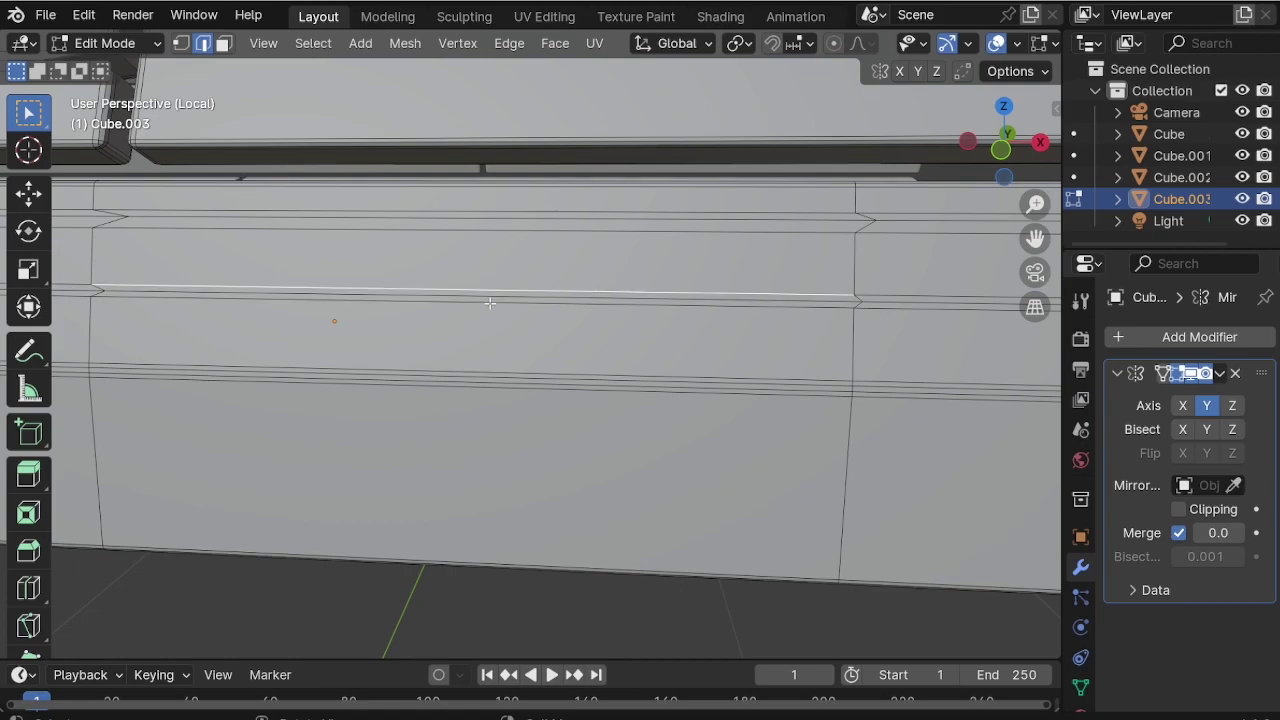
key(ctrl+b)
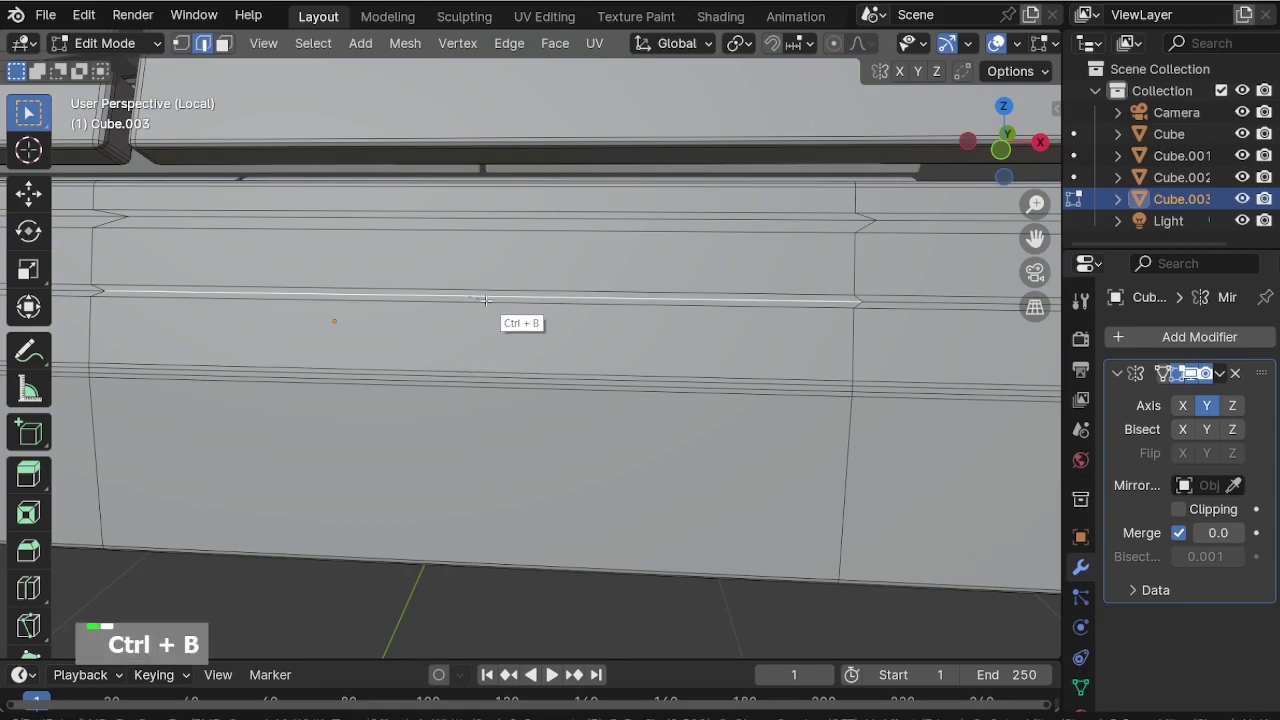
click(697, 320)
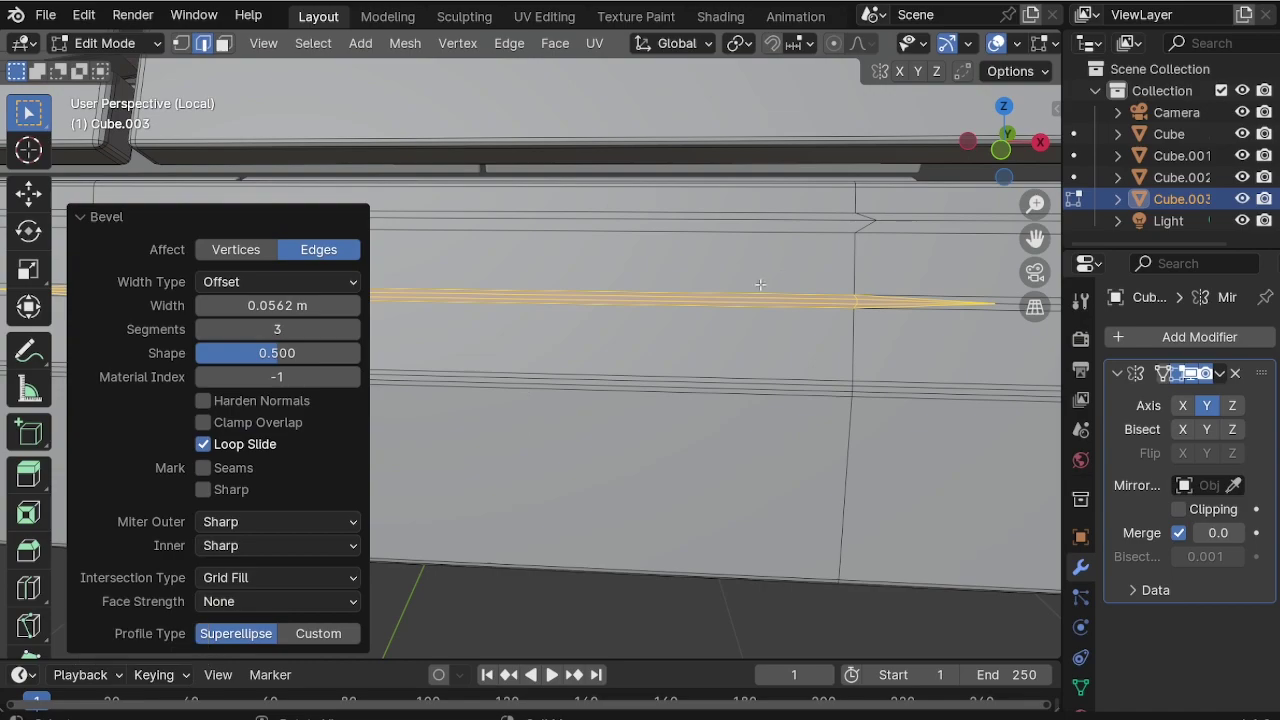
scroll(851, 320, up, 7)
middle_click(912, 325)
middle_drag(912, 325, 789, 363)
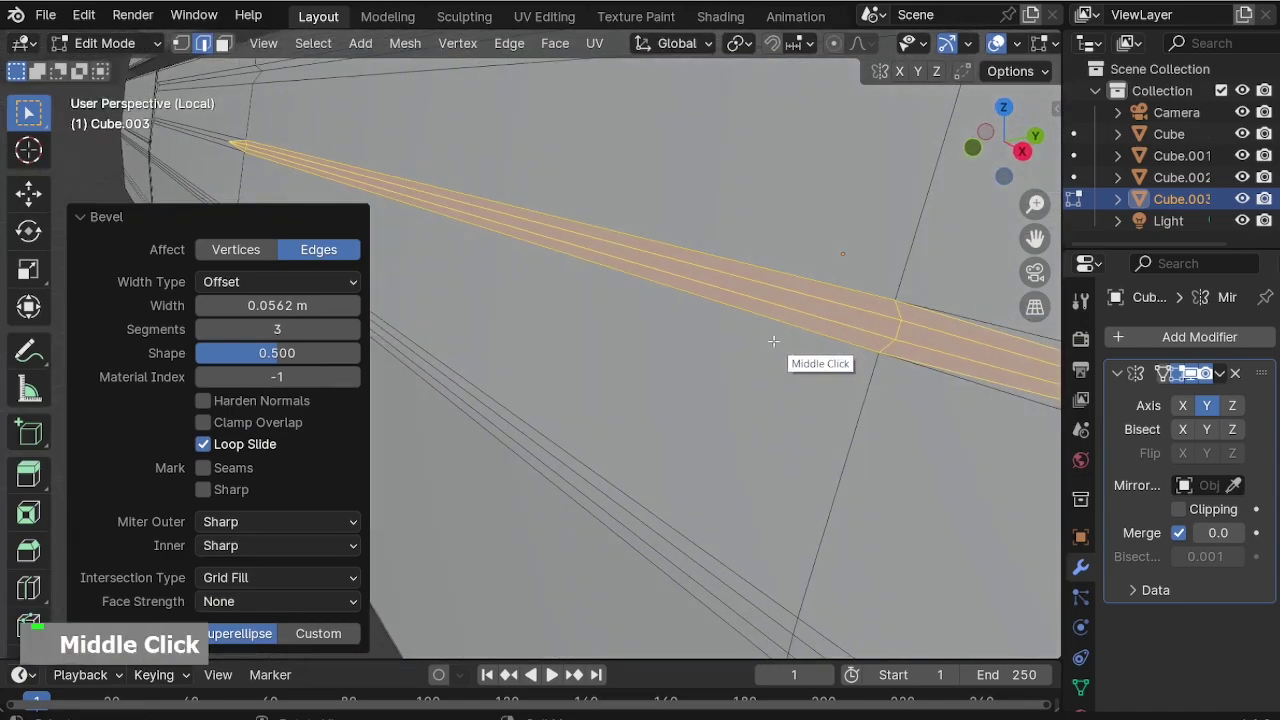
Shrink the selection to the bevel's inner strip face and move it 0.013854 m along Y to recess a crack.
key(ctrl+KP_Subtract)
scroll(700, 360, down, 2)
scroll(846, 337, down, 2)
scroll(846, 337, up, 2)
middle_drag(846, 337, 837, 337)
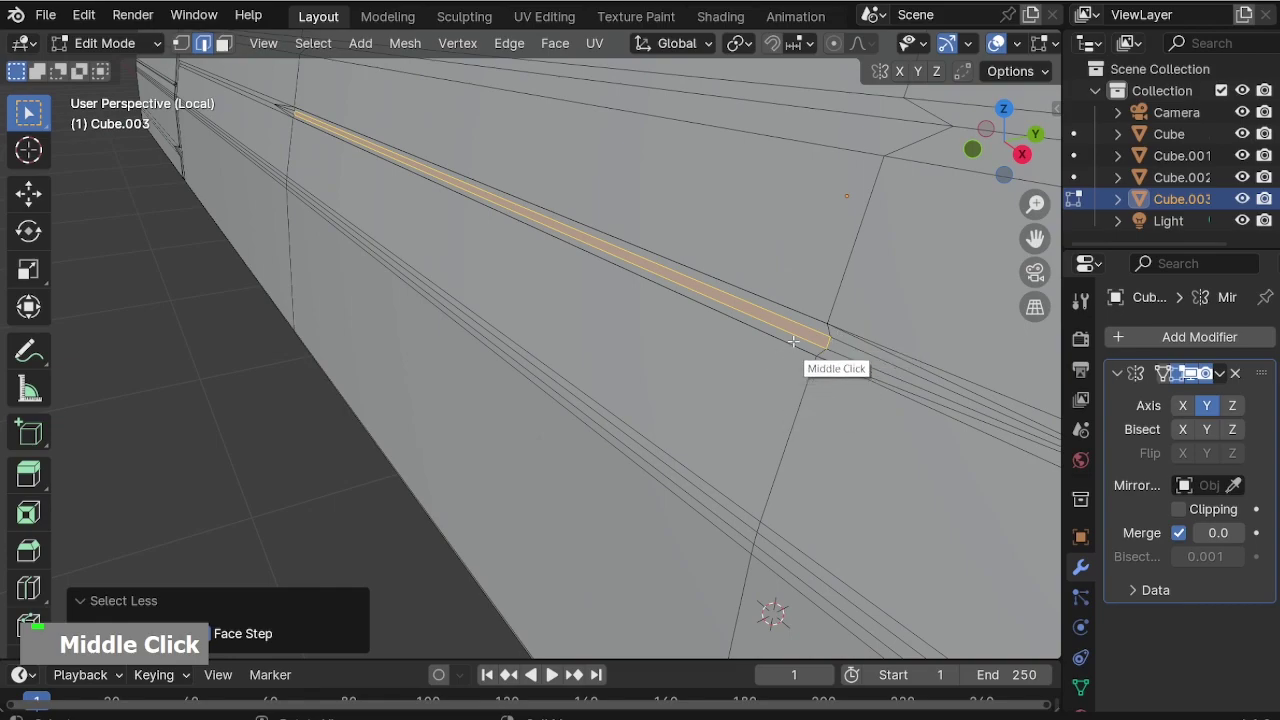
click(795, 343)
alt+click(816, 337)
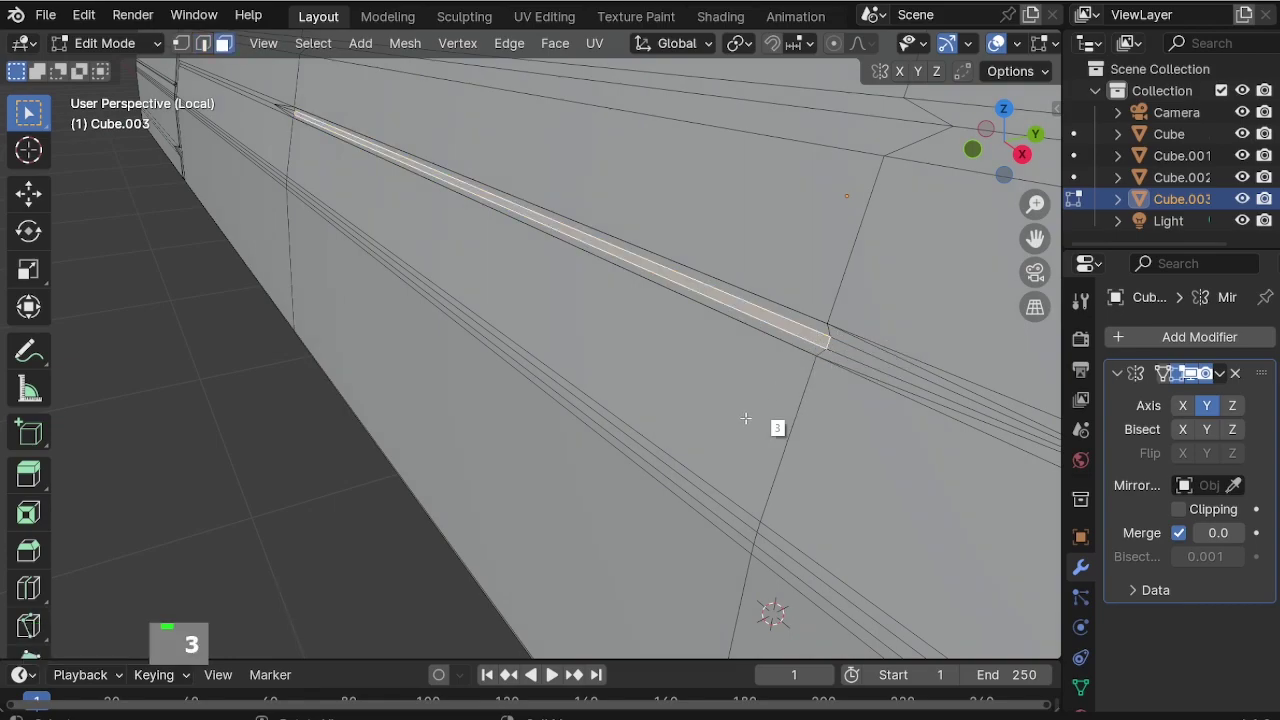
key(g)
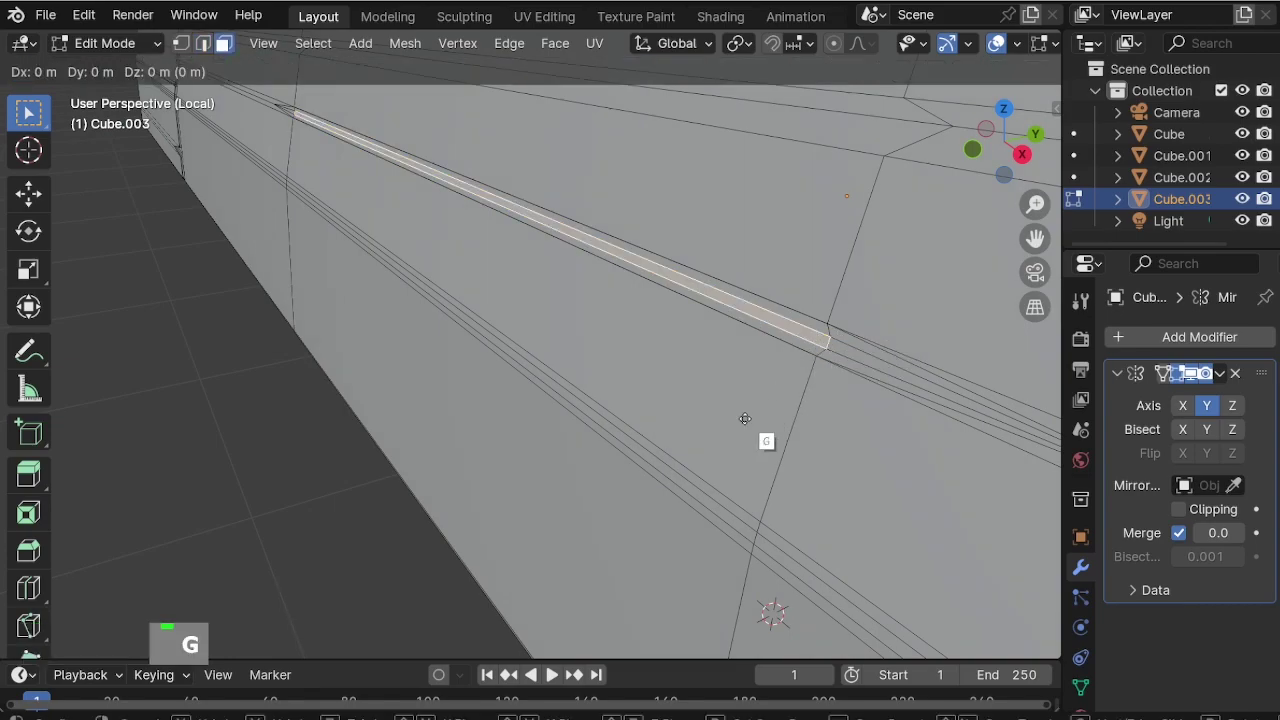
key(y)
click(768, 421)
middle_drag(769, 423, 790, 380)
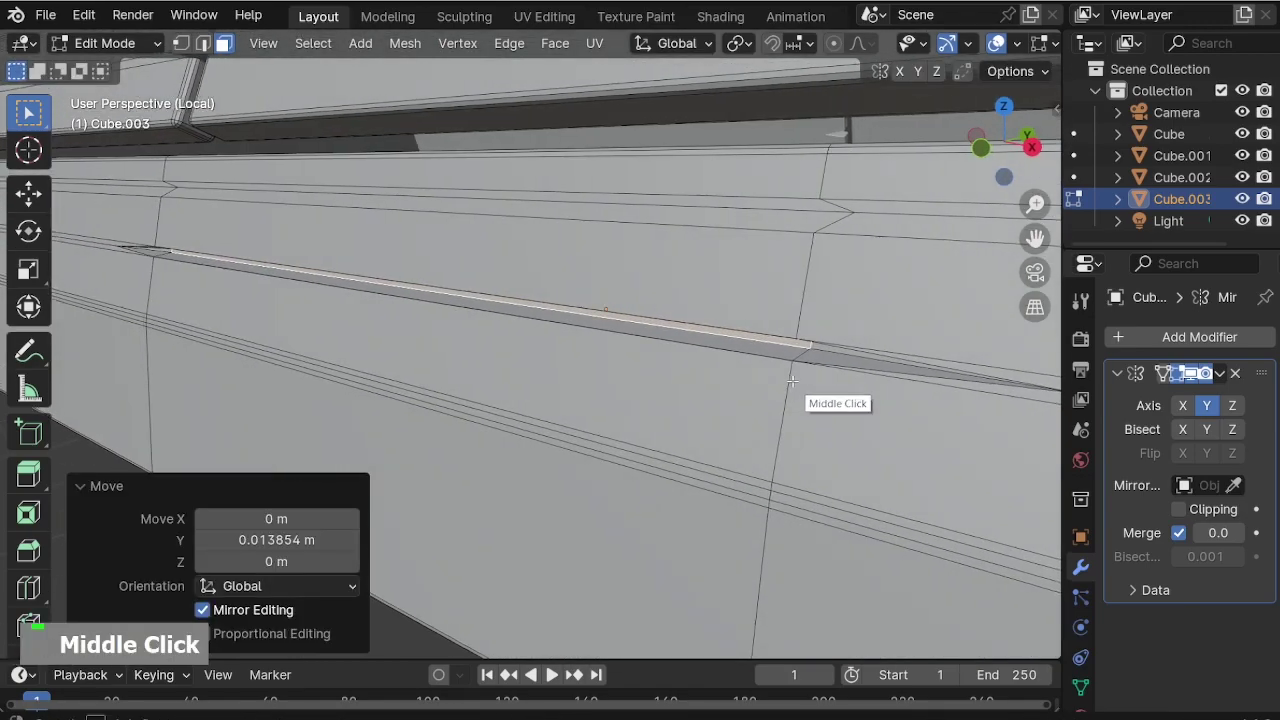
Examine the recessed crack on the lowest long panel in object mode.
scroll(709, 394, down, 2)
key(Tab)
middle_drag(686, 409, 598, 374)
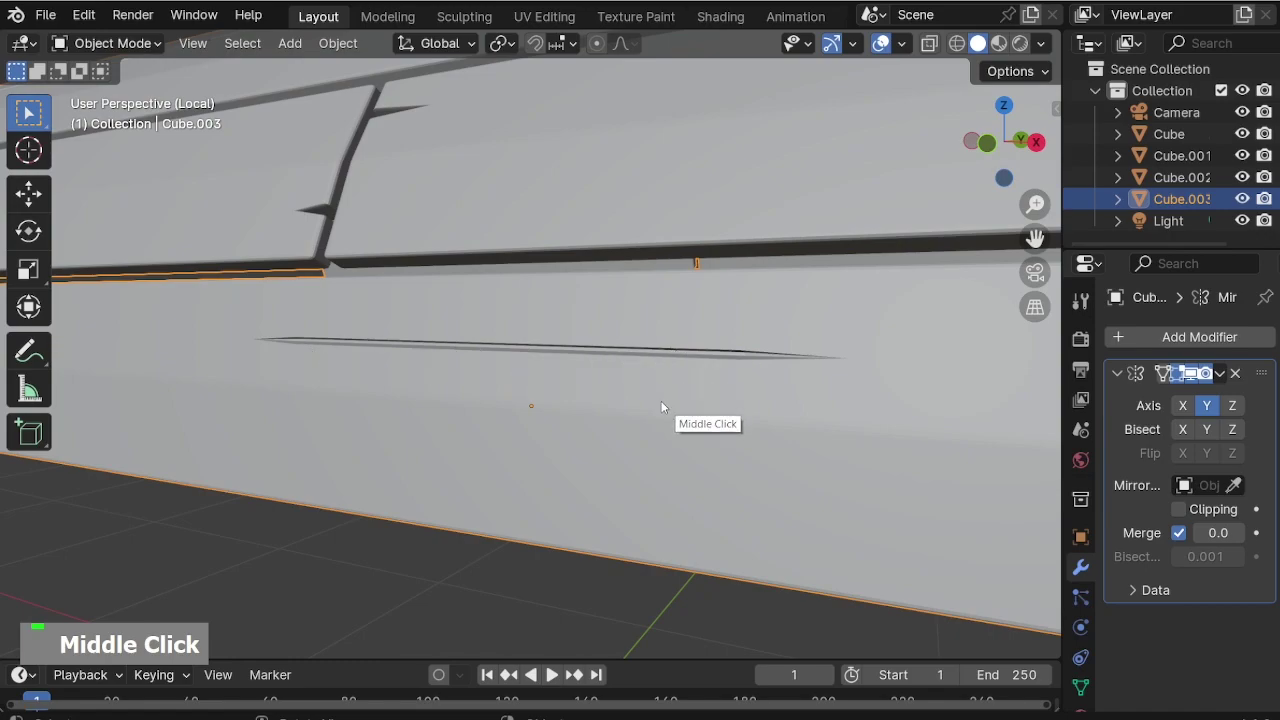
key(Tab)
scroll(730, 508, up, 2)
key(Tab)
shift+middle_drag(730, 508, 505, 446)
scroll(580, 430, up, 2)
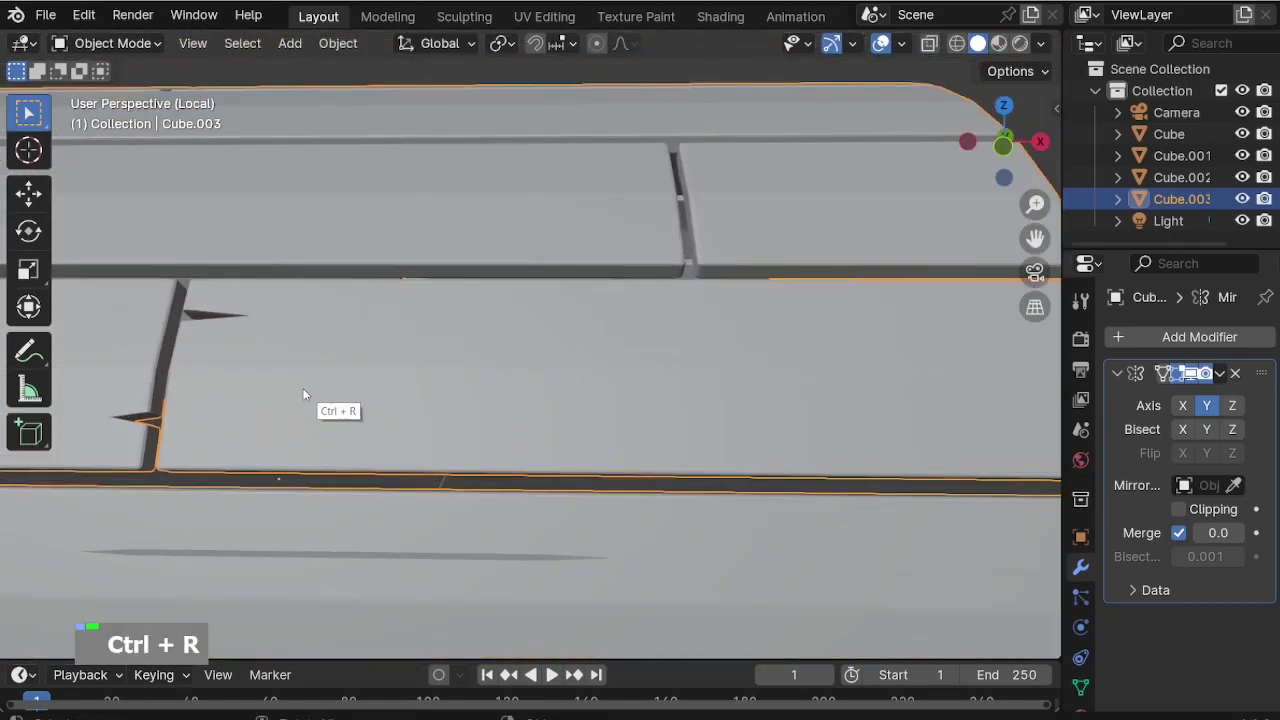
Try a loop cut along the lower half of the second row's long panel with a slide factor of 0.331.
key(Tab)
scroll(192, 415, up, 2)
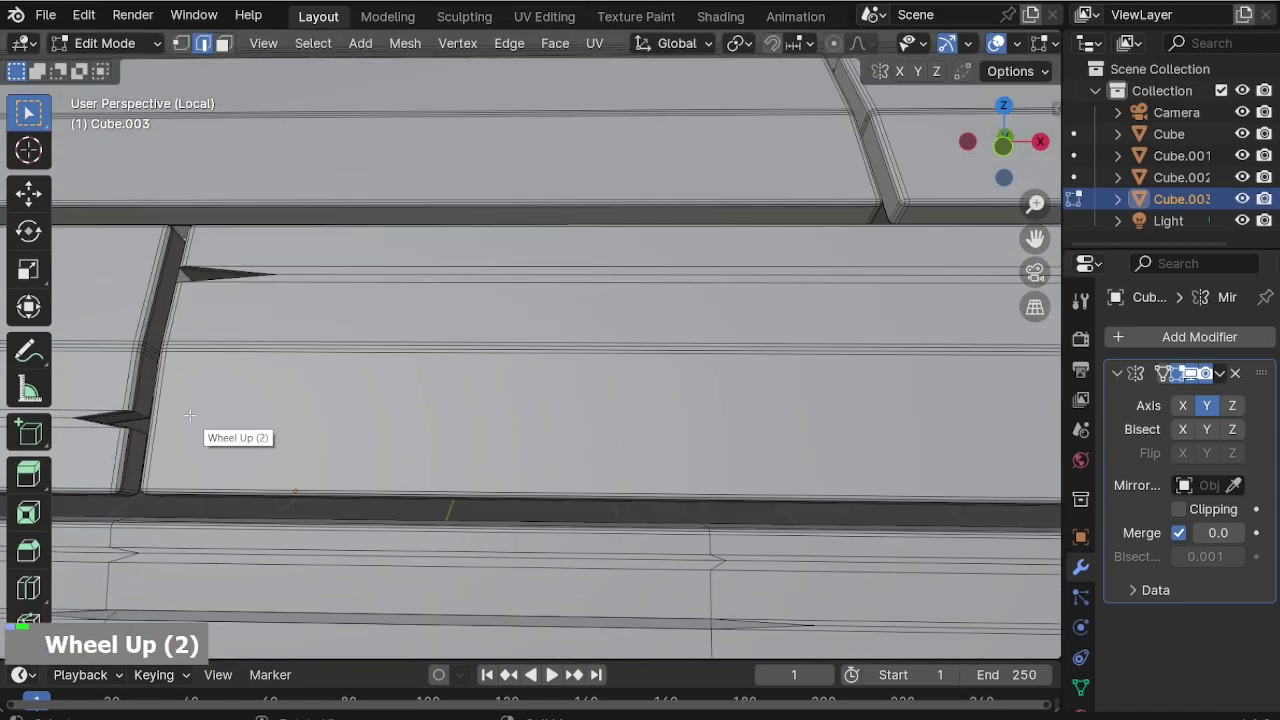
key(ctrl+r)
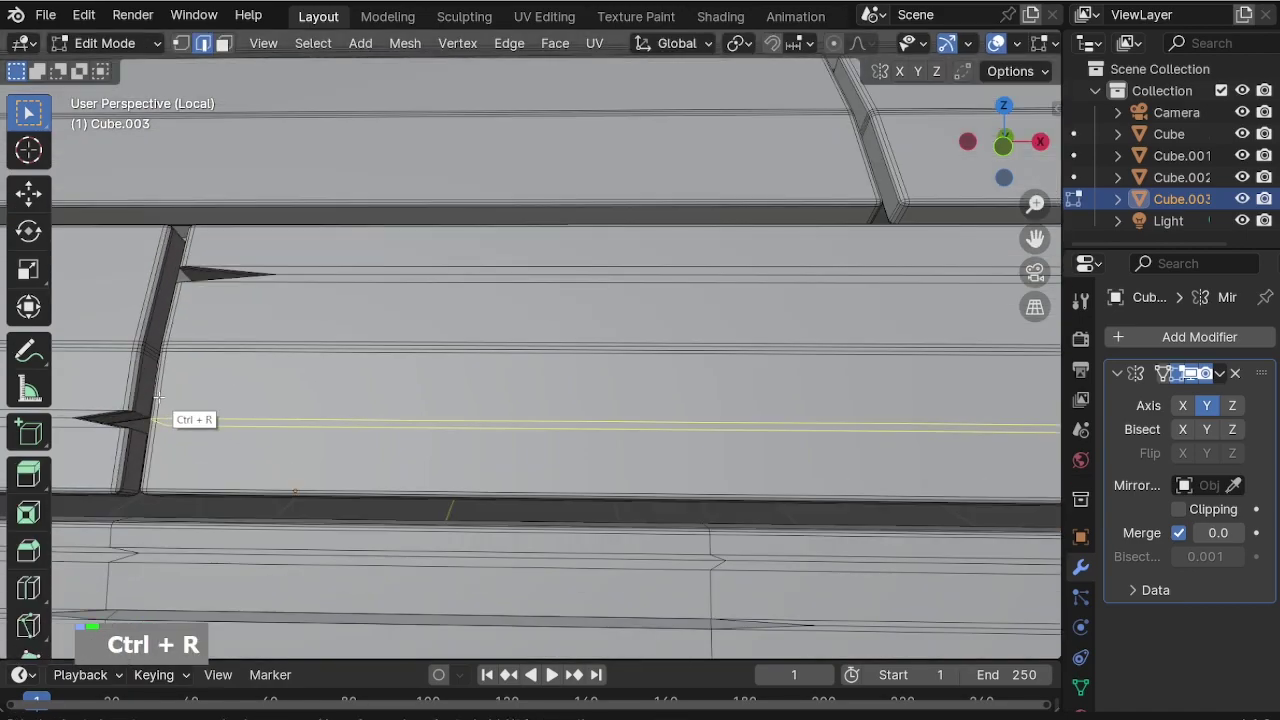
click(157, 419)
click(189, 412)
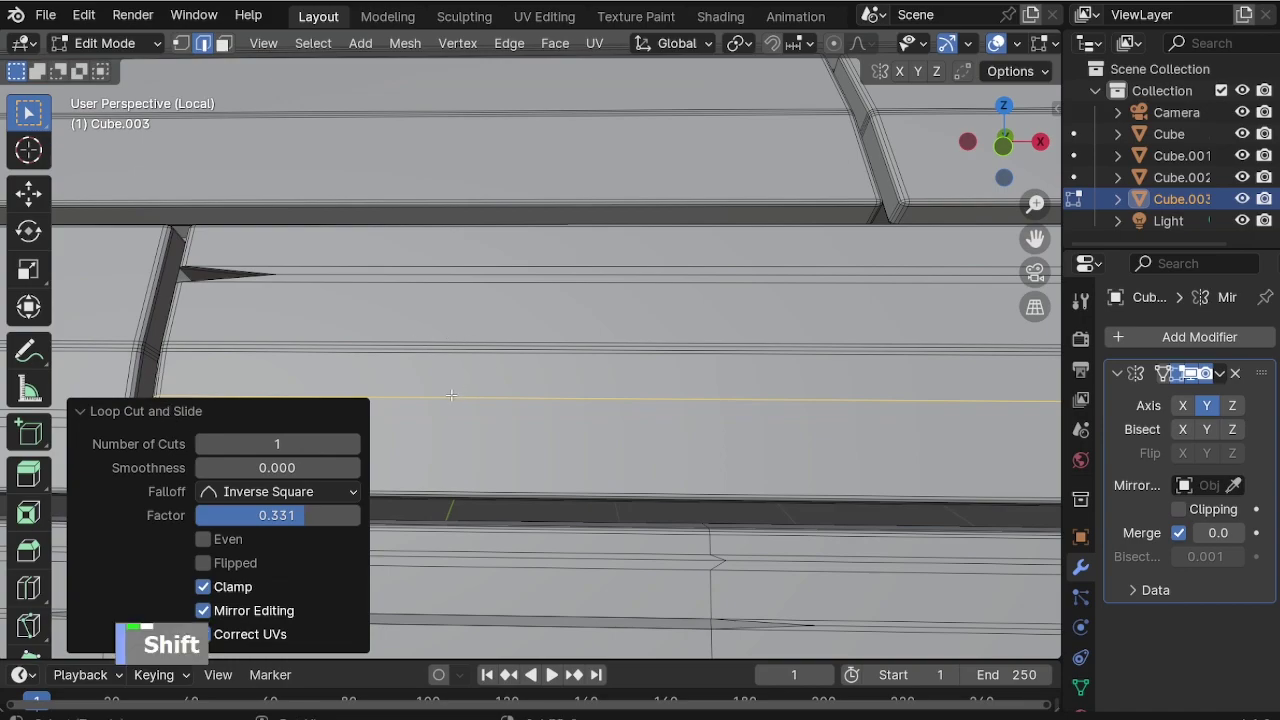
shift+middle_drag(451, 395, 571, 337)
scroll(366, 360, up, 3)
key(ctrl+r)
click(355, 335)
right_click(355, 335)
scroll(360, 338, down, 3)
key(ctrl+z)
Add a centred horizontal loop cut along the lower half of the second row's long panel.
shift+middle_drag(367, 334, 375, 399)
key(ctrl+r)
click(195, 387)
right_click(566, 381)
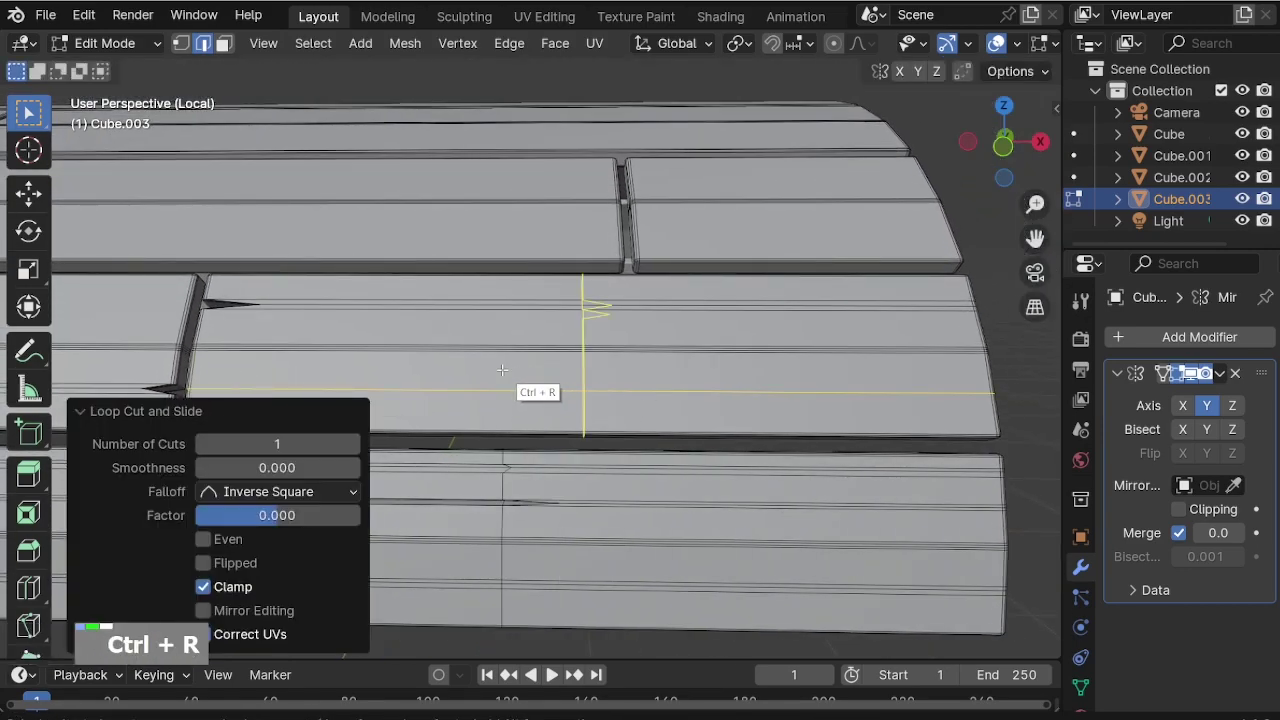
Add five evenly spaced vertical loop cuts across the second row's long panel without sliding them.
scroll(502, 370, up, 2)
scroll(501, 370, up, 2)
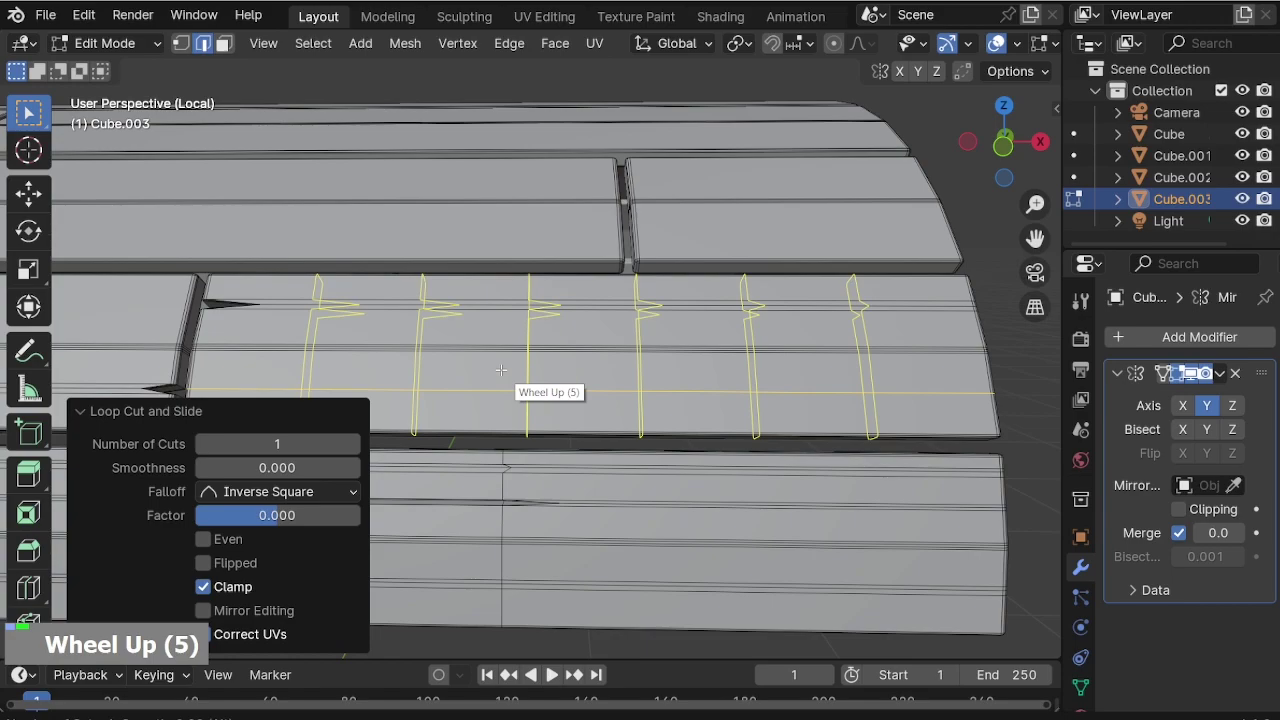
scroll(501, 370, down, 1)
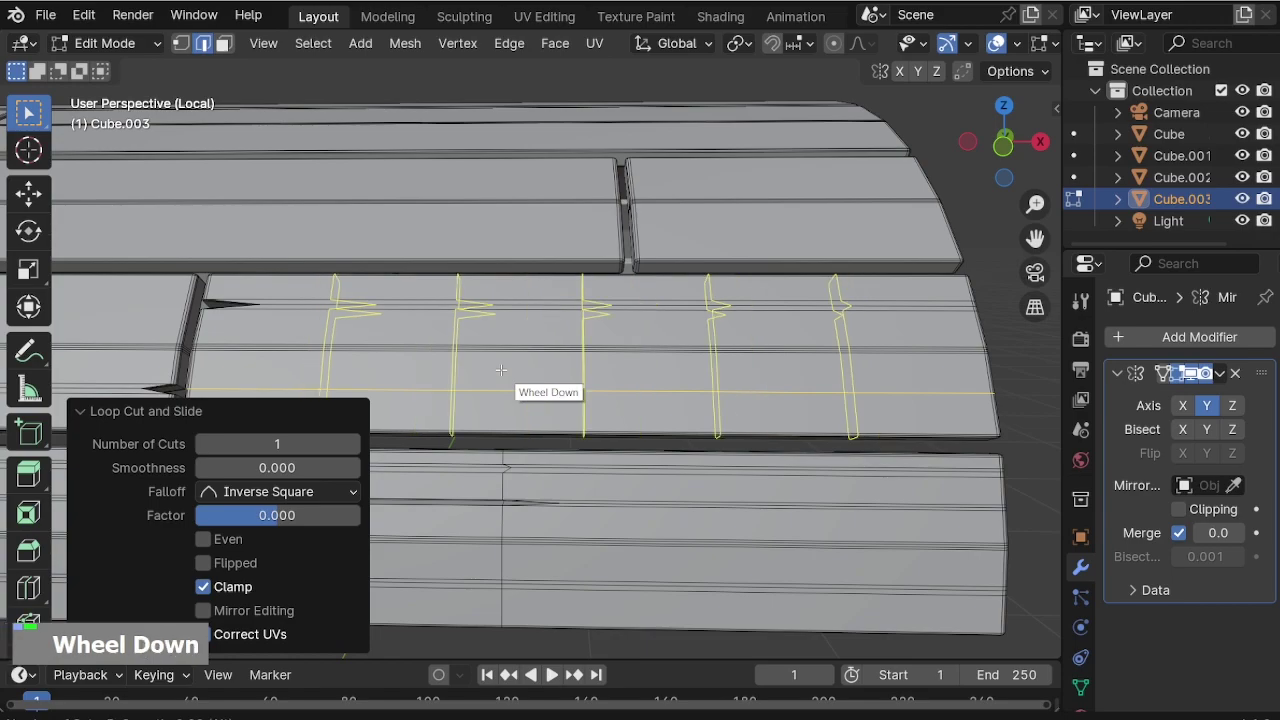
click(501, 370)
right_click(578, 369)
Select two adjoining edges of the second row's horizontal cut and bevel them by 0.00843 m with 4 segments.
scroll(487, 398, up, 2)
middle_drag(487, 398, 627, 328)
scroll(845, 345, up, 2)
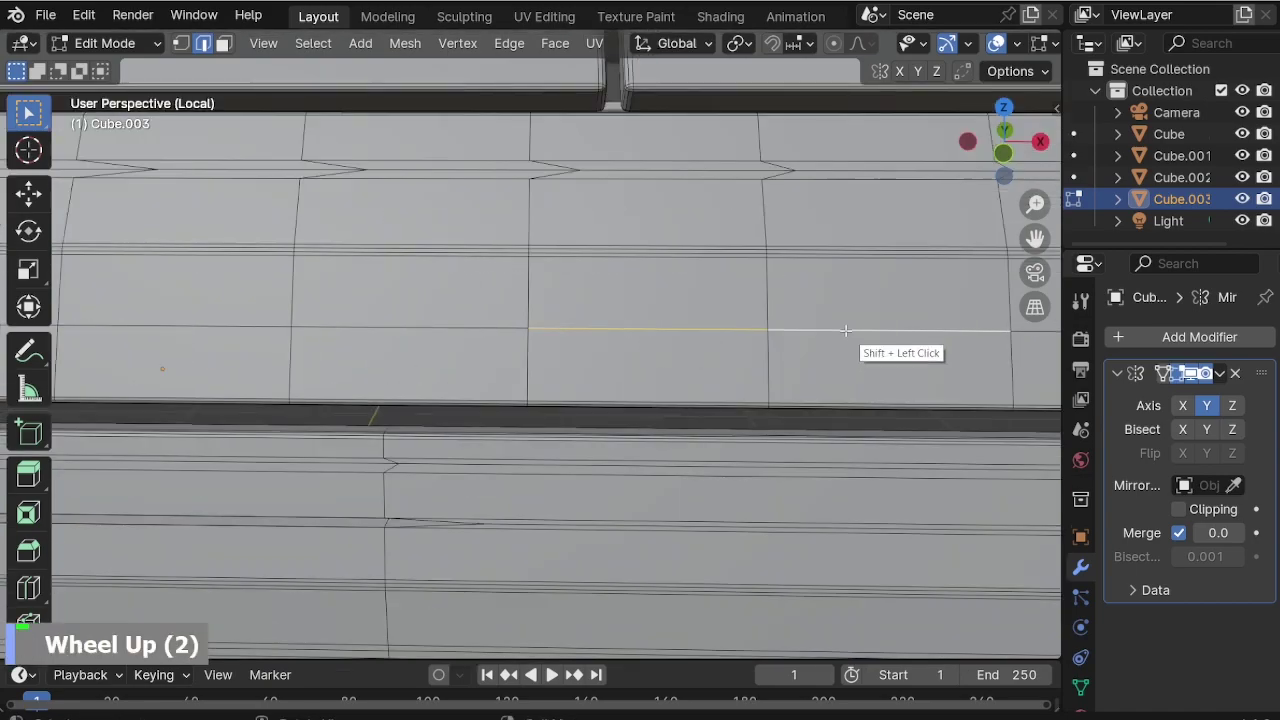
middle_drag(857, 349, 749, 377)
scroll(717, 332, up, 2)
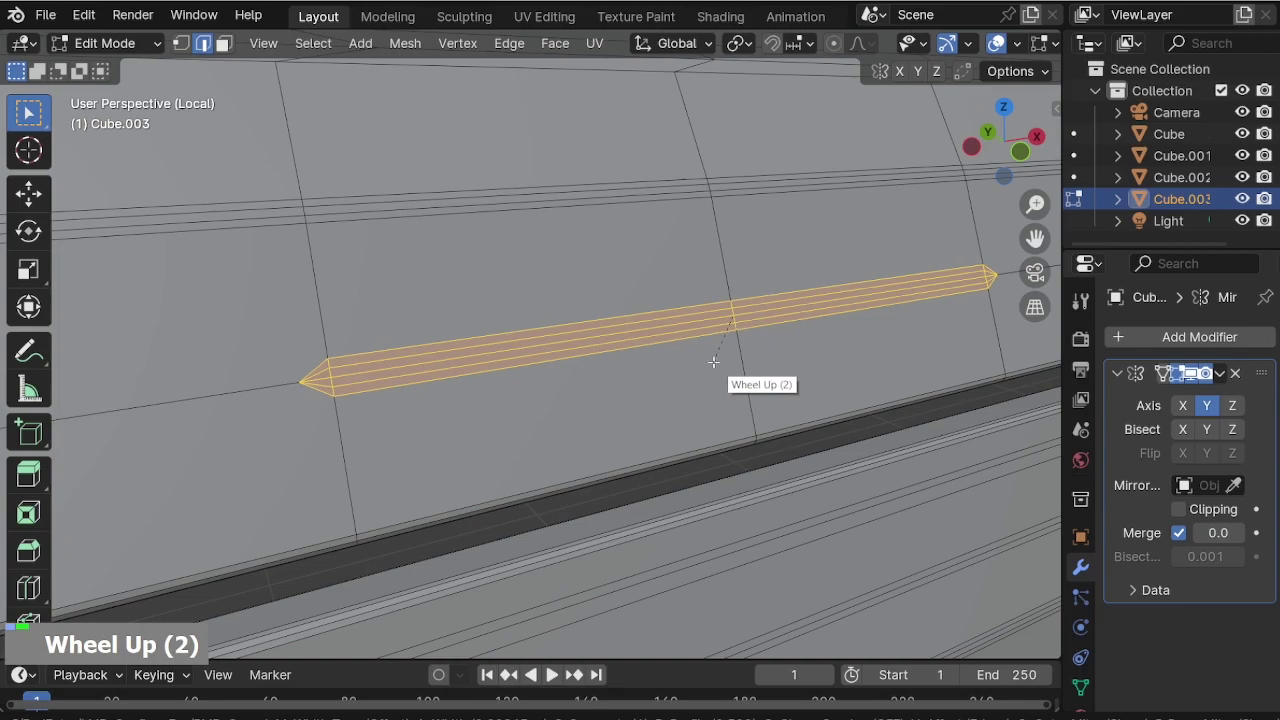
click(713, 361)
right_click(713, 360)
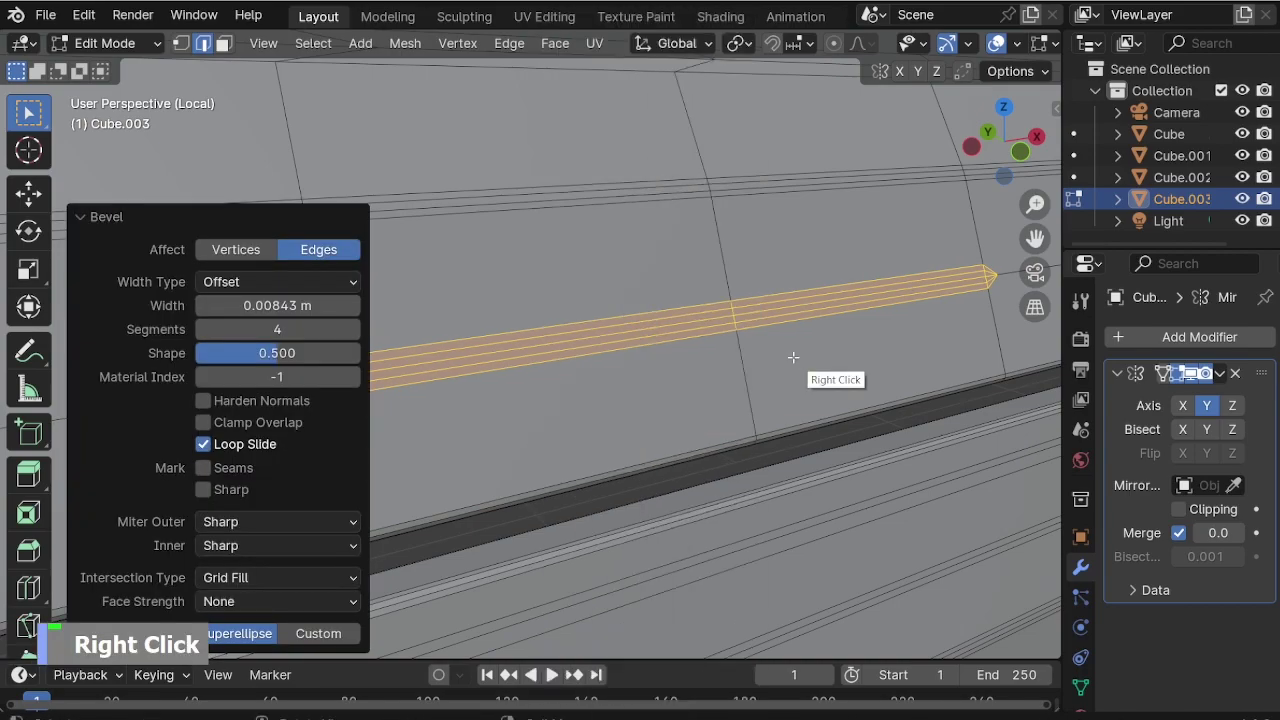
Select the bevel's centre edge path from tip to tip and move it about 0.009367 m along Y.
shift+middle_drag(586, 391, 823, 349)
scroll(871, 303, up, 3)
ctrl+click(903, 310)
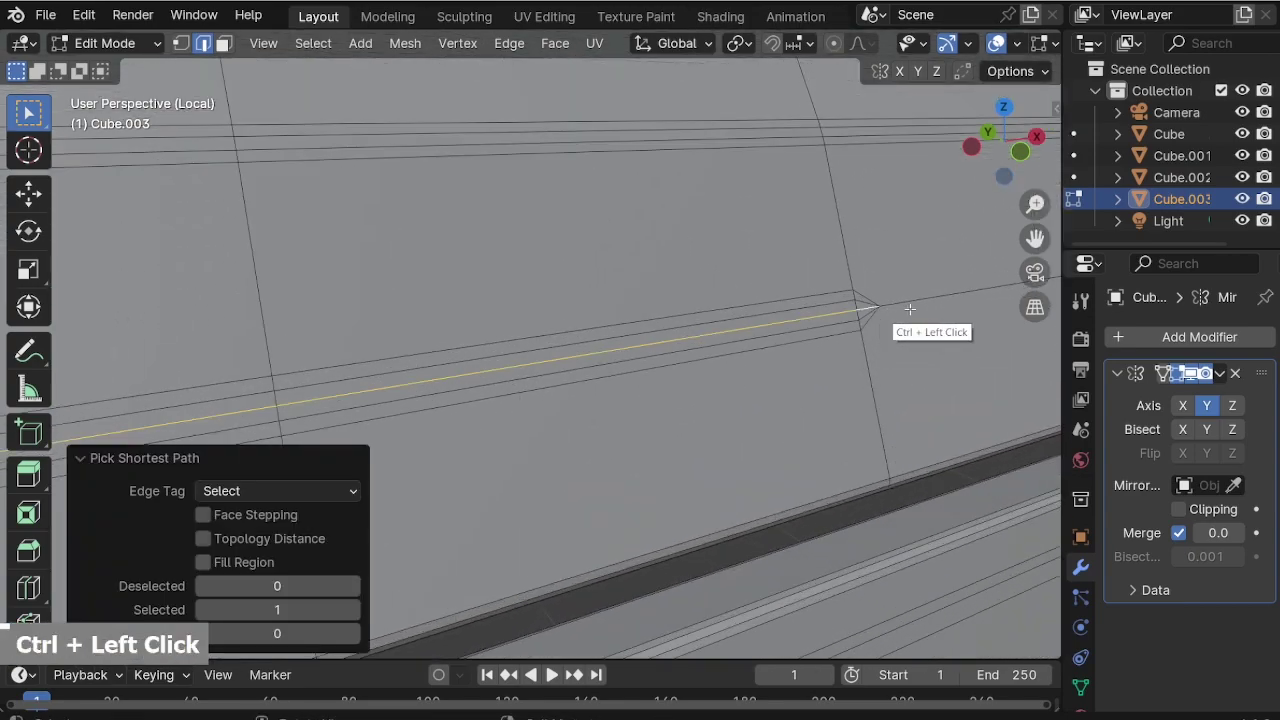
scroll(731, 366, down, 2)
shift+middle_drag(731, 366, 703, 434)
key(g)
key(y)
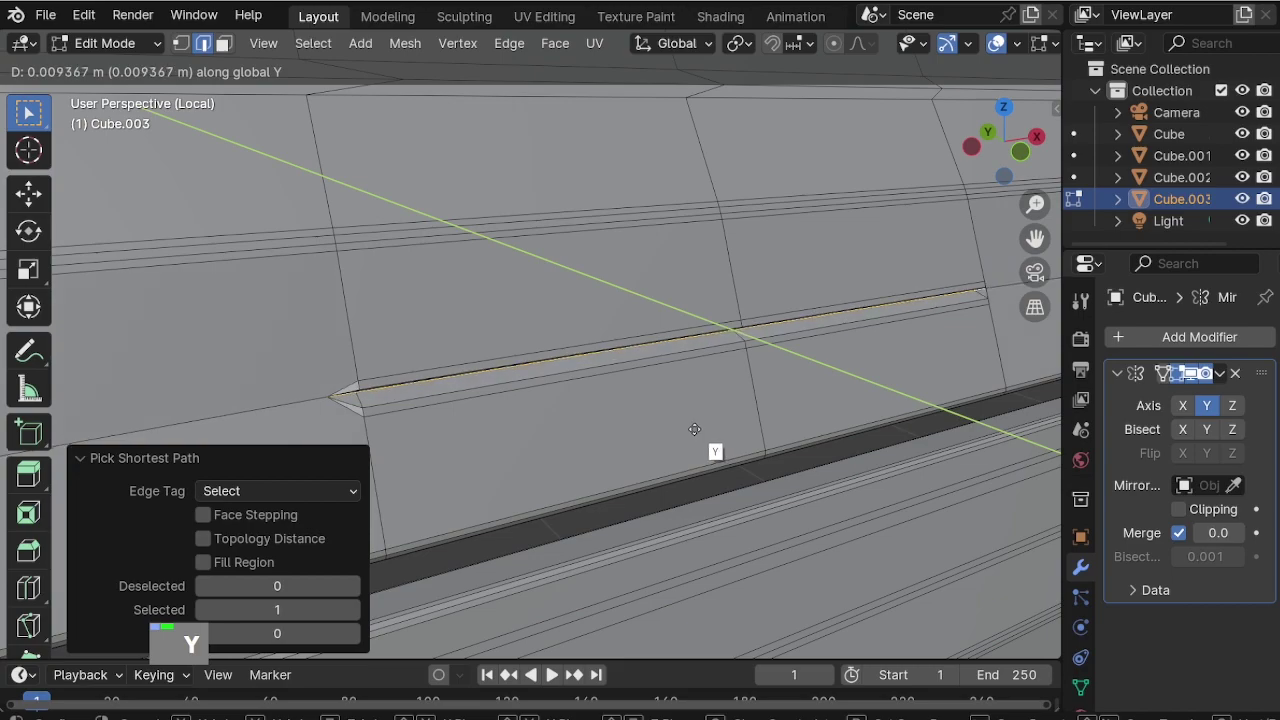
click(694, 429)
Examine the new crack on the second row's long panel in object mode.
scroll(738, 352, down, 4)
middle_drag(738, 352, 666, 346)
key(Tab)
scroll(620, 362, up, 2)
middle_drag(592, 375, 657, 297)
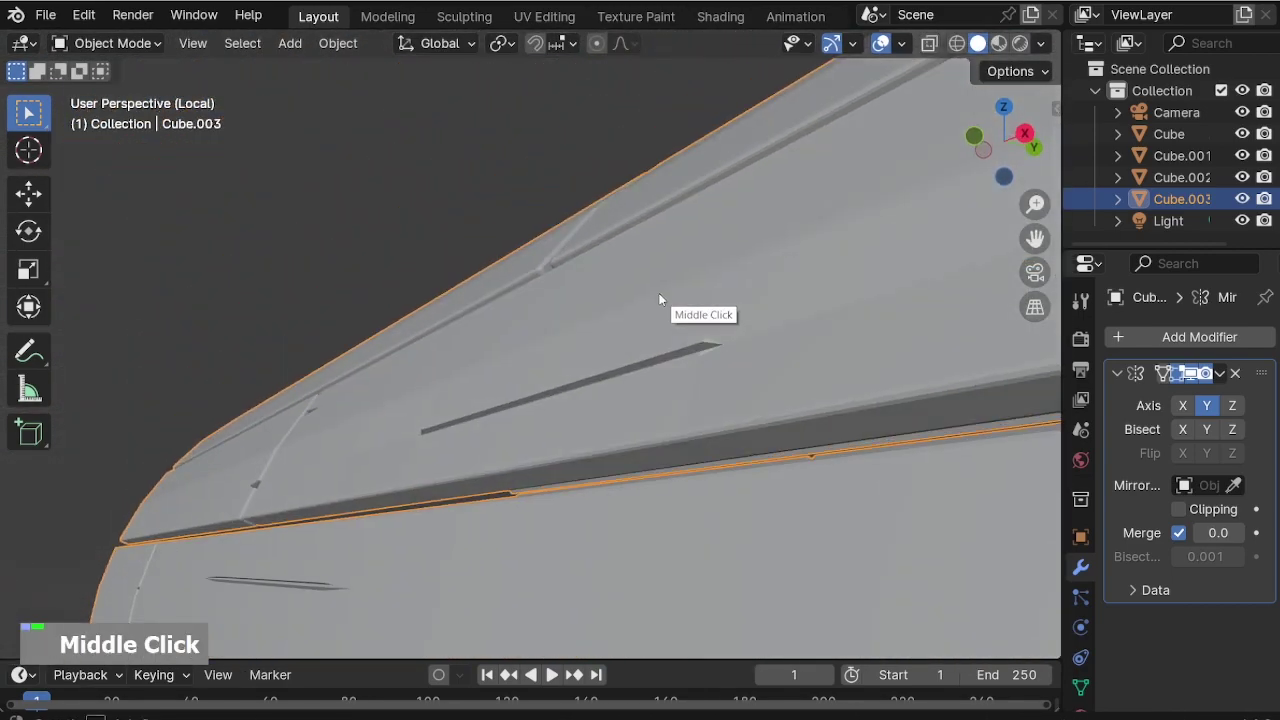
scroll(700, 330, down, 2)
middle_drag(751, 365, 679, 333)
scroll(654, 342, up, 2)
Add a loop cut along the upper half of the third row's short panel with a slide factor of 0.258.
key(Tab)
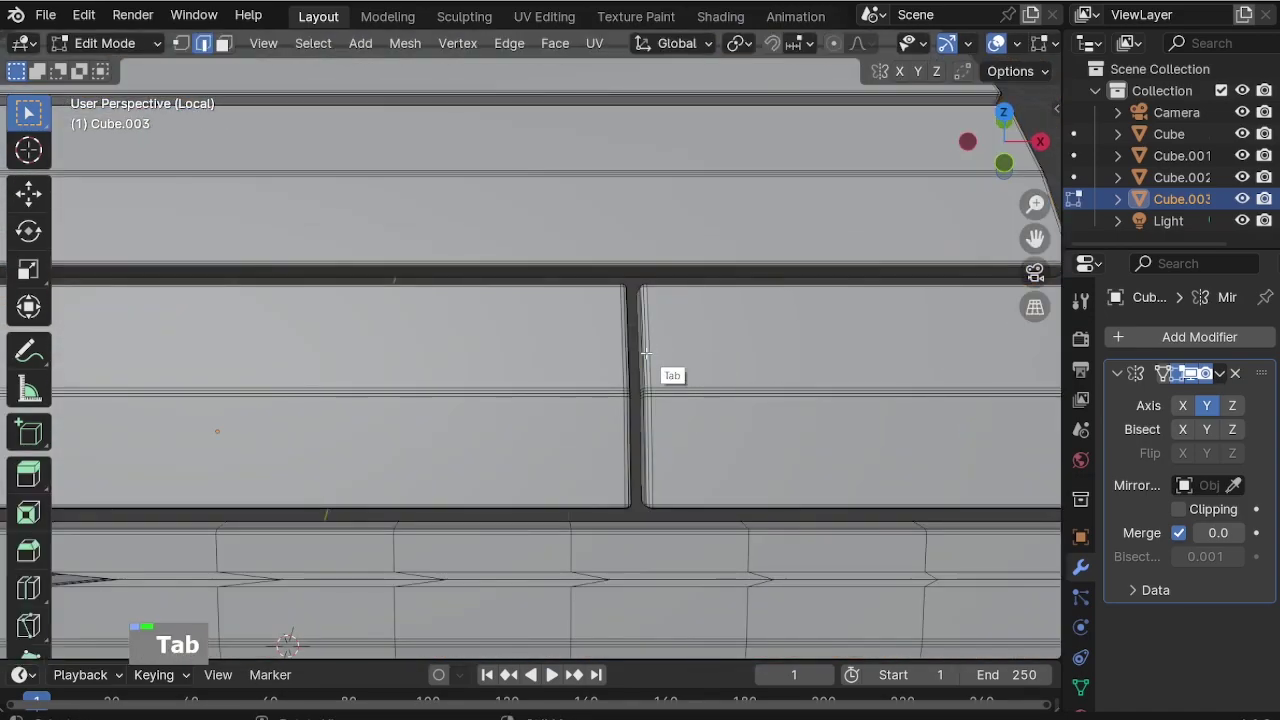
scroll(640, 345, up, 3)
scroll(480, 372, down, 1)
scroll(596, 339, up, 1)
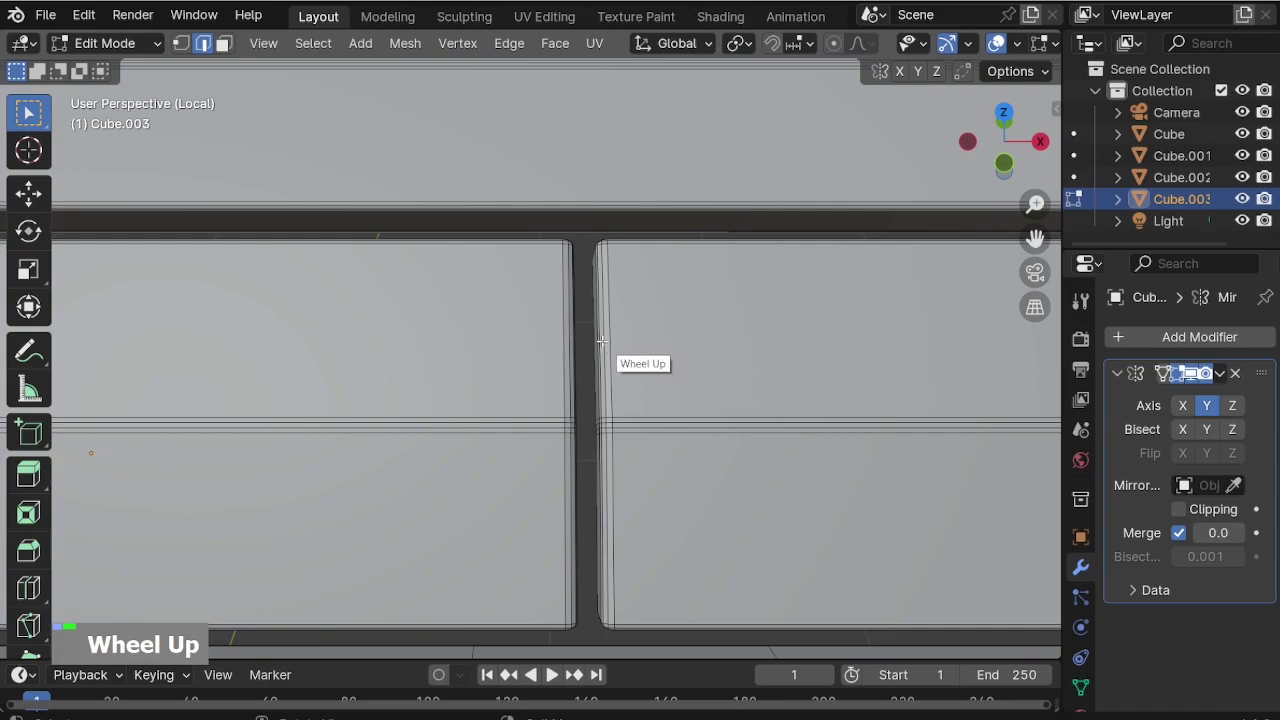
click(600, 317)
click(600, 290)
Add two more loop cuts just below it on the third row's short panel, the last with a slide factor of -0.599.
scroll(600, 290, up, 3)
key(ctrl+r)
click(601, 277)
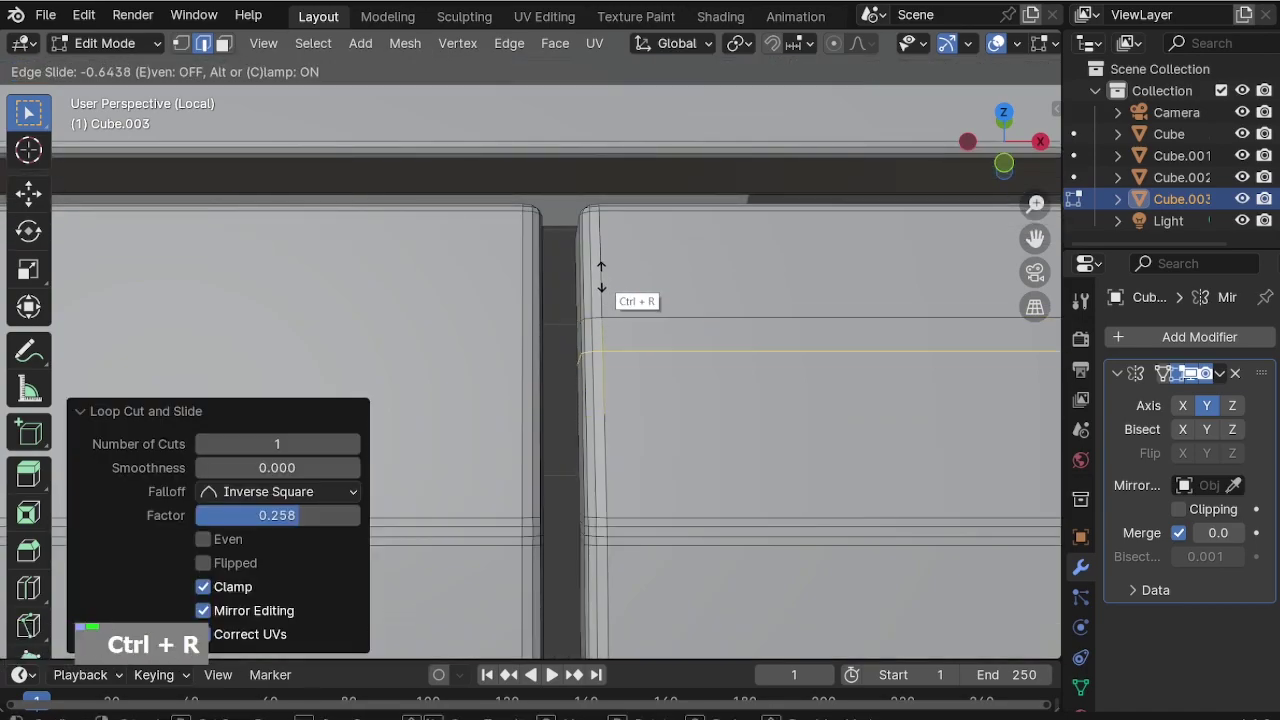
click(600, 265)
key(ctrl+r)
click(610, 395)
click(609, 320)
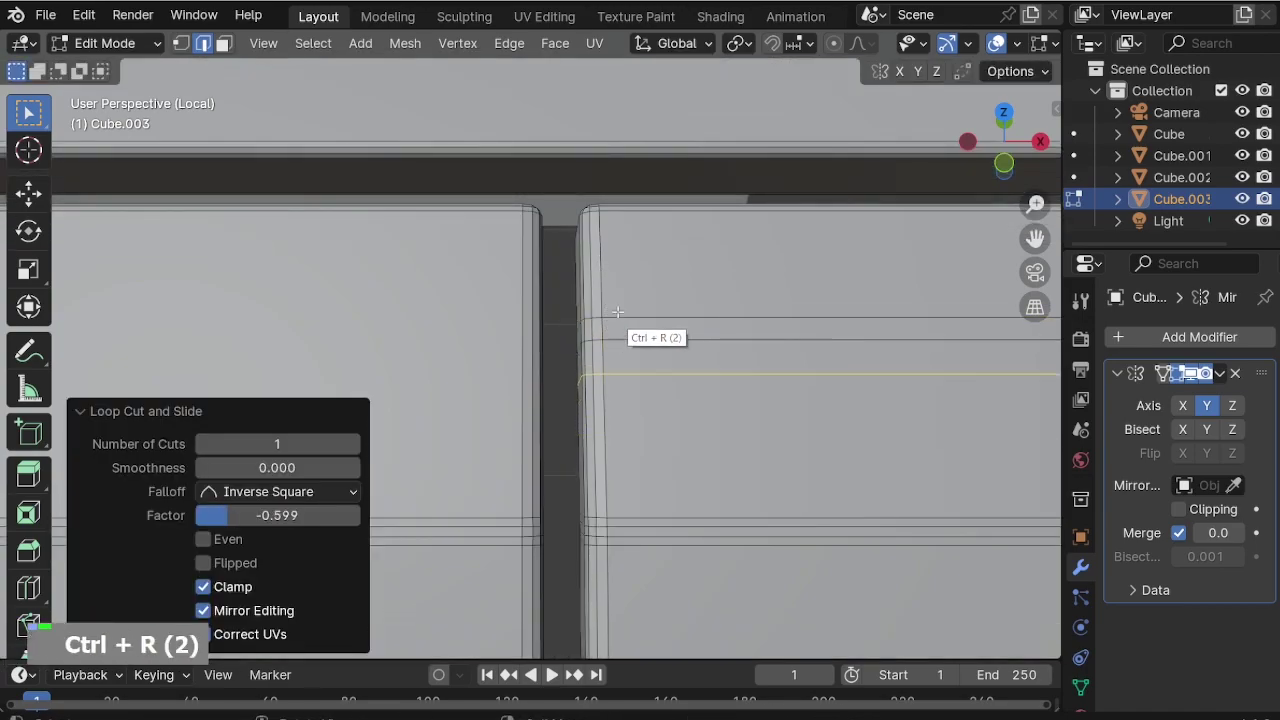
Select the middle cut's end edges on the third row's short panel and move them 0.082875 m along X to form a notch.
middle_drag(609, 320, 626, 367)
key(alt+z)
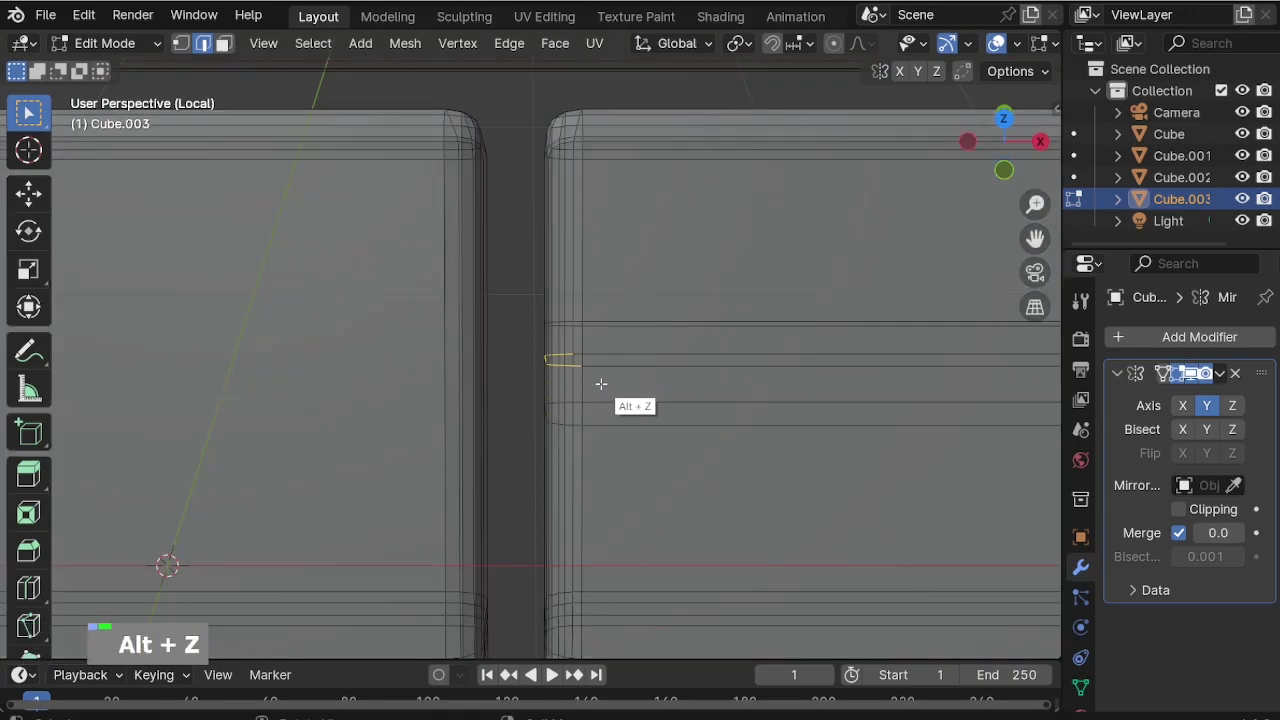
key(g)
key(x)
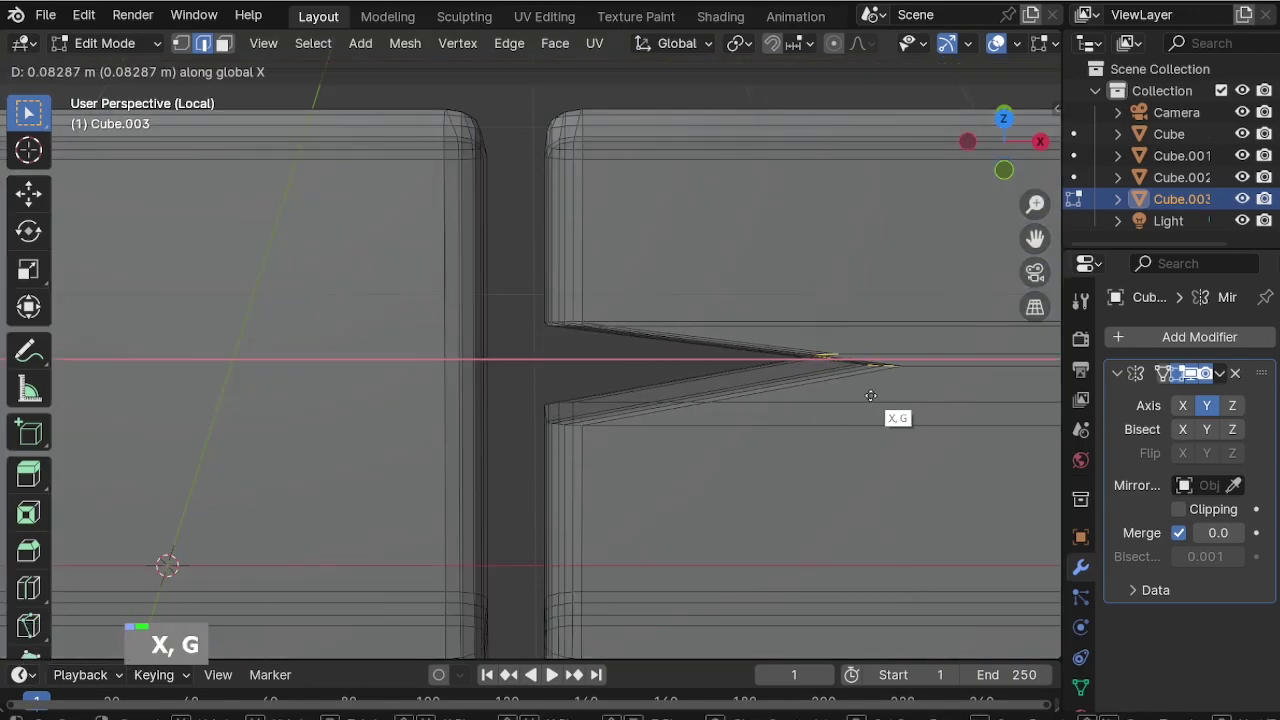
click(900, 417)
Add loop cuts near the lower edge of the neighbouring long panel with slide factors of -0.695 and -0.317.
scroll(685, 209, down, 5)
scroll(580, 457, up, 4)
key(ctrl+r)
click(580, 434)
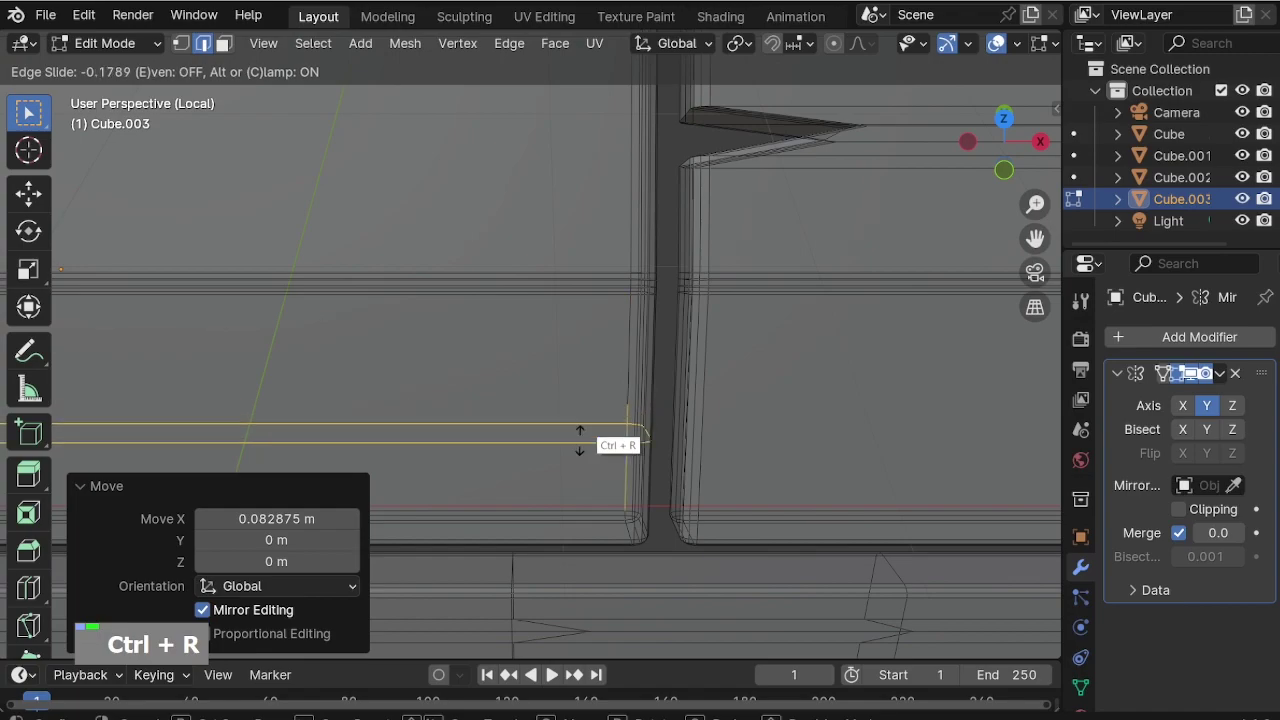
click(580, 488)
middle_drag(625, 513, 592, 428)
scroll(628, 537, up, 3)
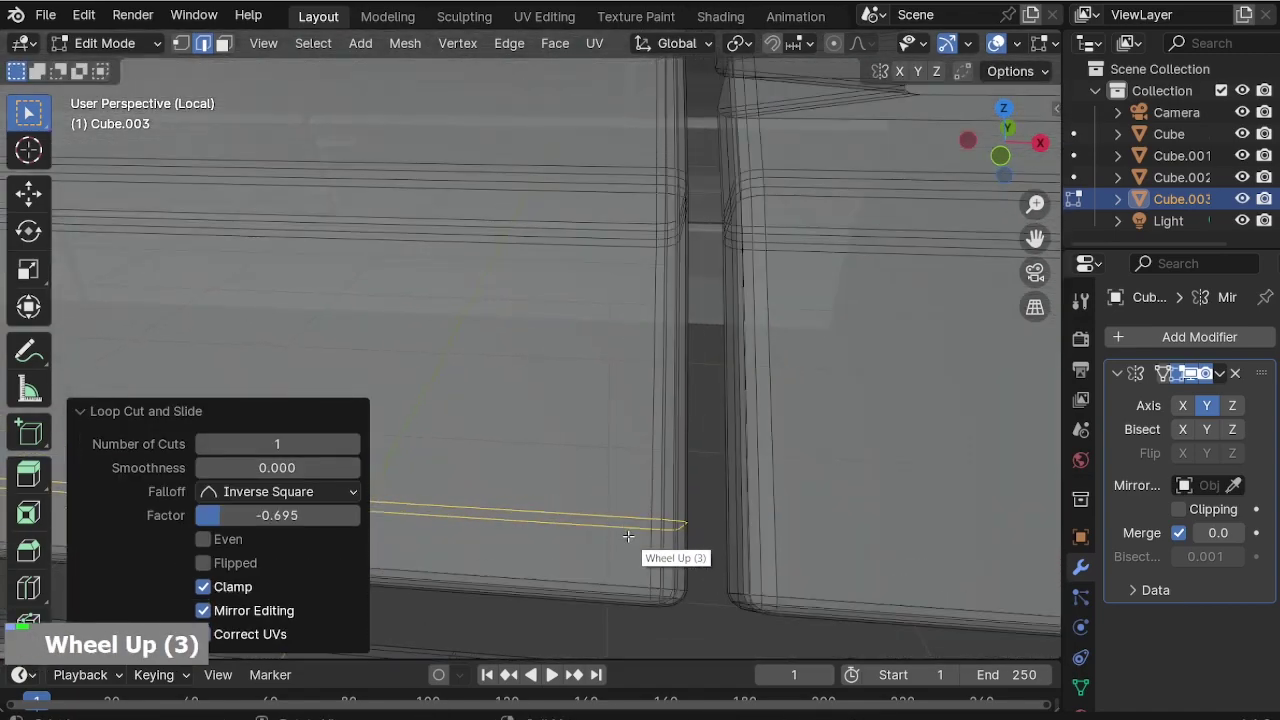
click(650, 540)
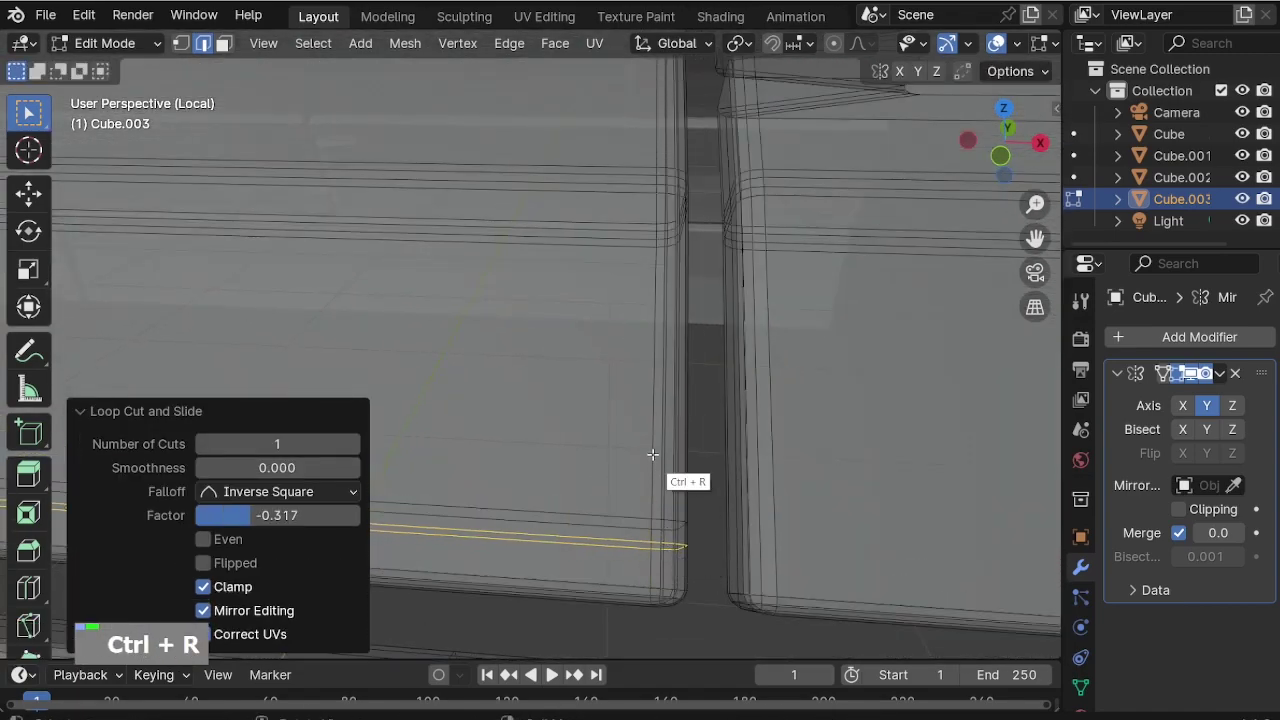
Select the middle cut's end edges near the long panel's lower corner and move them about -0.155 m along X.
middle_drag(655, 540, 620, 497)
scroll(701, 534, down, 7)
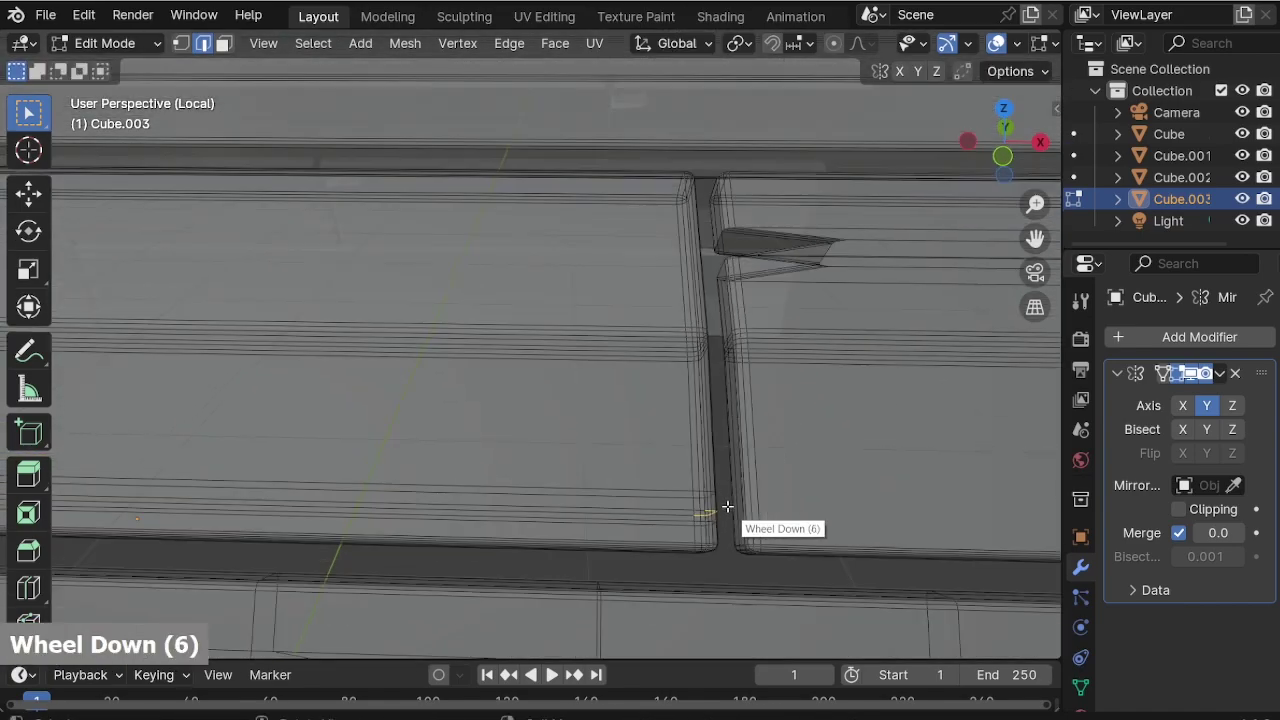
key(g)
key(x)
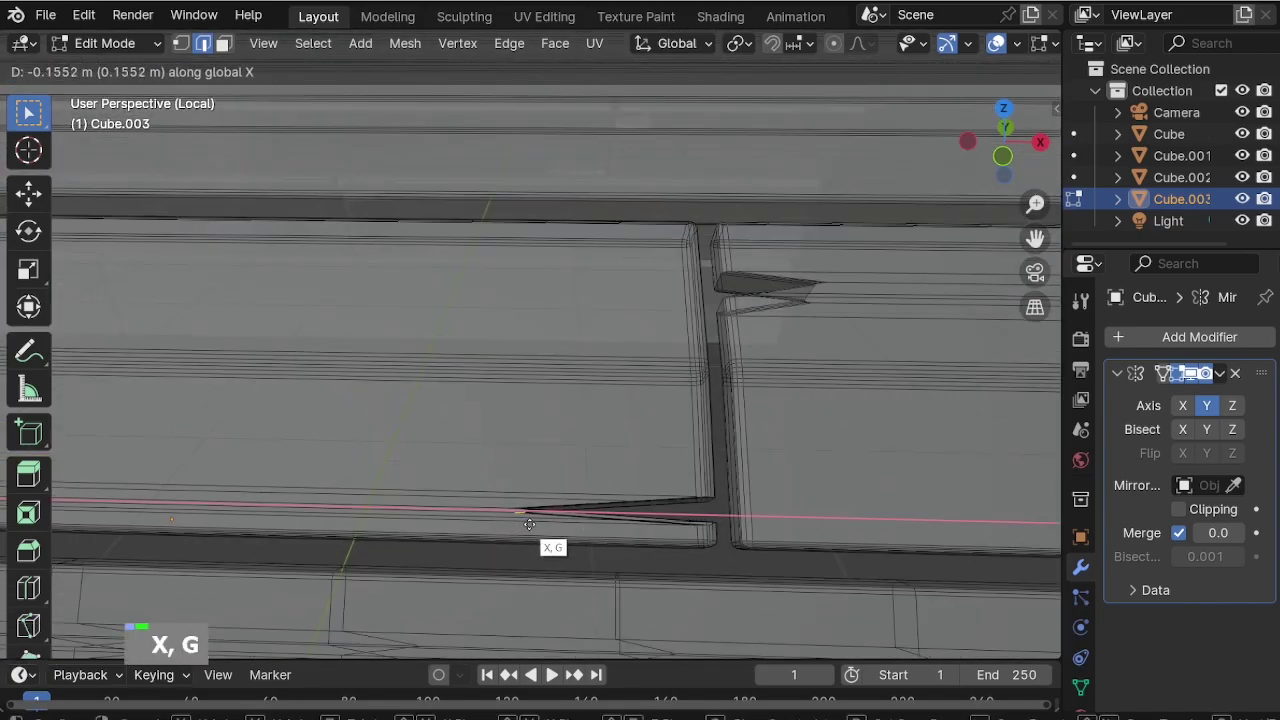
click(527, 525)
Examine the third row's notched joint in object mode with X-ray off, then the next uncracked joint.
key(Tab)
scroll(605, 391, down, 2)
key(alt+z)
middle_drag(605, 391, 540, 439)
scroll(405, 273, down, 1)
scroll(378, 252, up, 5)
middle_drag(378, 252, 374, 300)
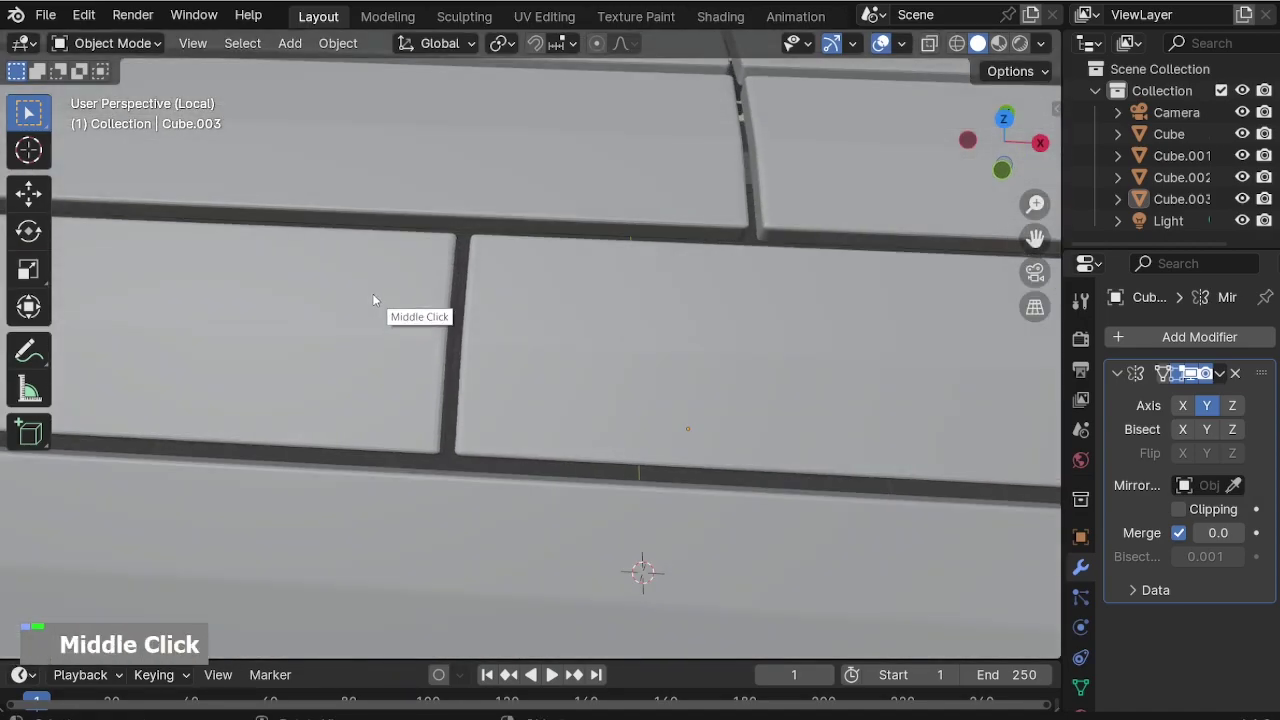
Enter edit mode on the roof panels with X-ray on and add a loop cut on the upper half of the uncracked joint's left panel.
click(373, 294)
key(Tab)
middle_drag(386, 351, 400, 360)
scroll(491, 271, up, 2)
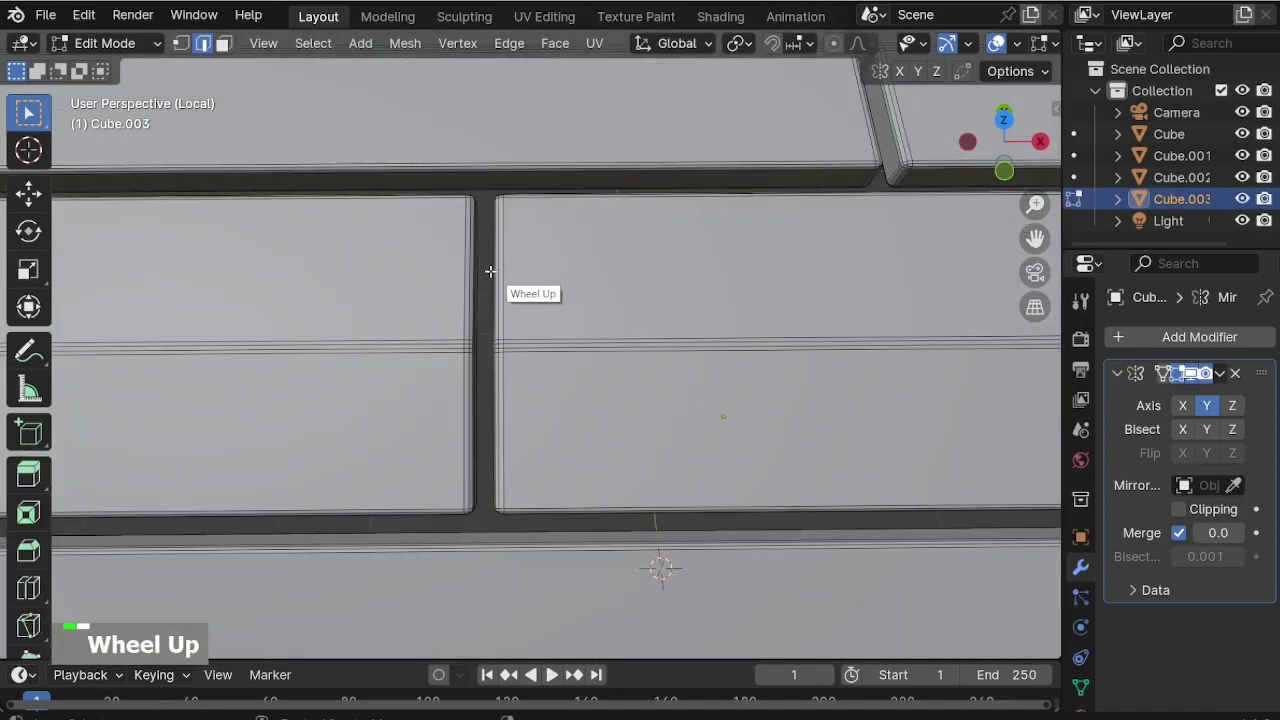
key(alt+z)
scroll(440, 275, up, 2)
key(ctrl+r)
click(474, 268)
click(467, 232)
Add two more loop cuts just below it on the left panel, the last with a slide factor of -0.708.
scroll(472, 240, up, 2)
key(ctrl+r)
click(500, 326)
click(507, 256)
key(ctrl+r)
click(502, 357)
click(506, 290)
Add three closely spaced loop cuts on the same left panel, just below its middle edge lines.
scroll(508, 461, down, 2)
click(504, 470)
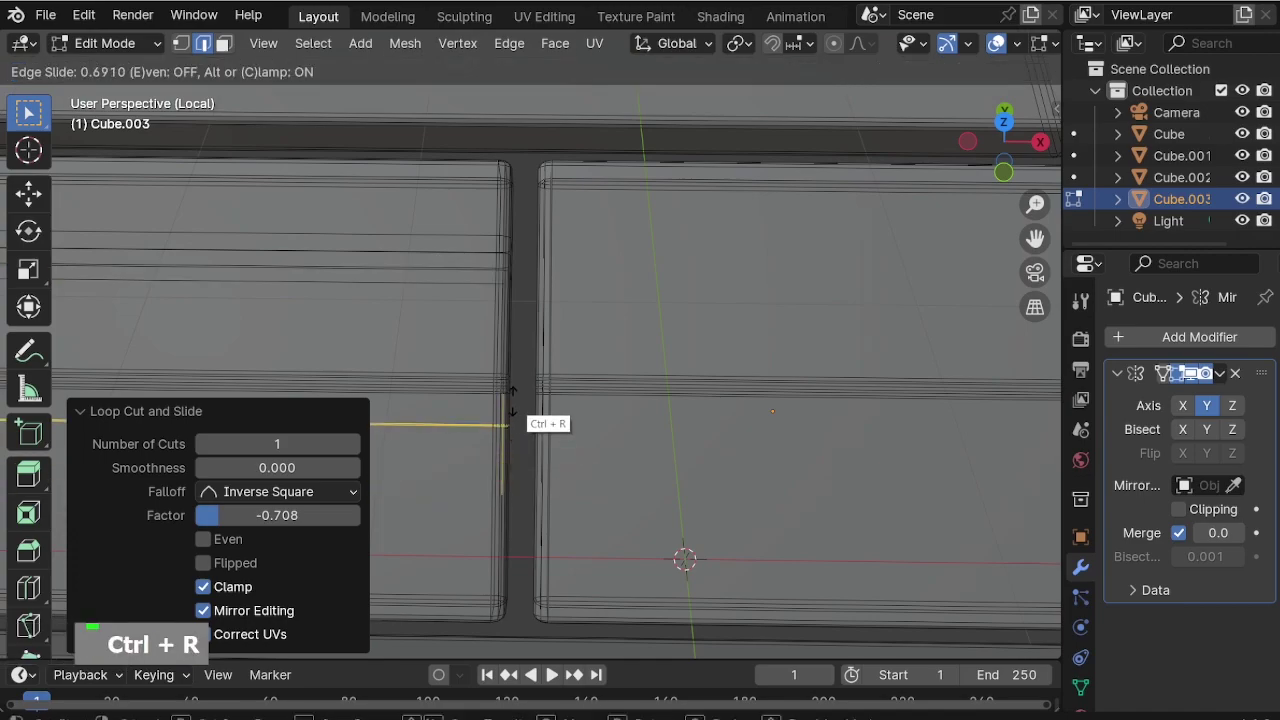
click(510, 420)
key(ctrl+r)
click(503, 466)
click(512, 430)
key(ctrl+r)
click(499, 491)
click(524, 440)
Add three loop cuts just above the right panel's middle lines, the first slid by -0.612 and the last by -0.095.
scroll(557, 283, up, 2)
key(ctrl+r)
click(546, 298)
click(546, 360)
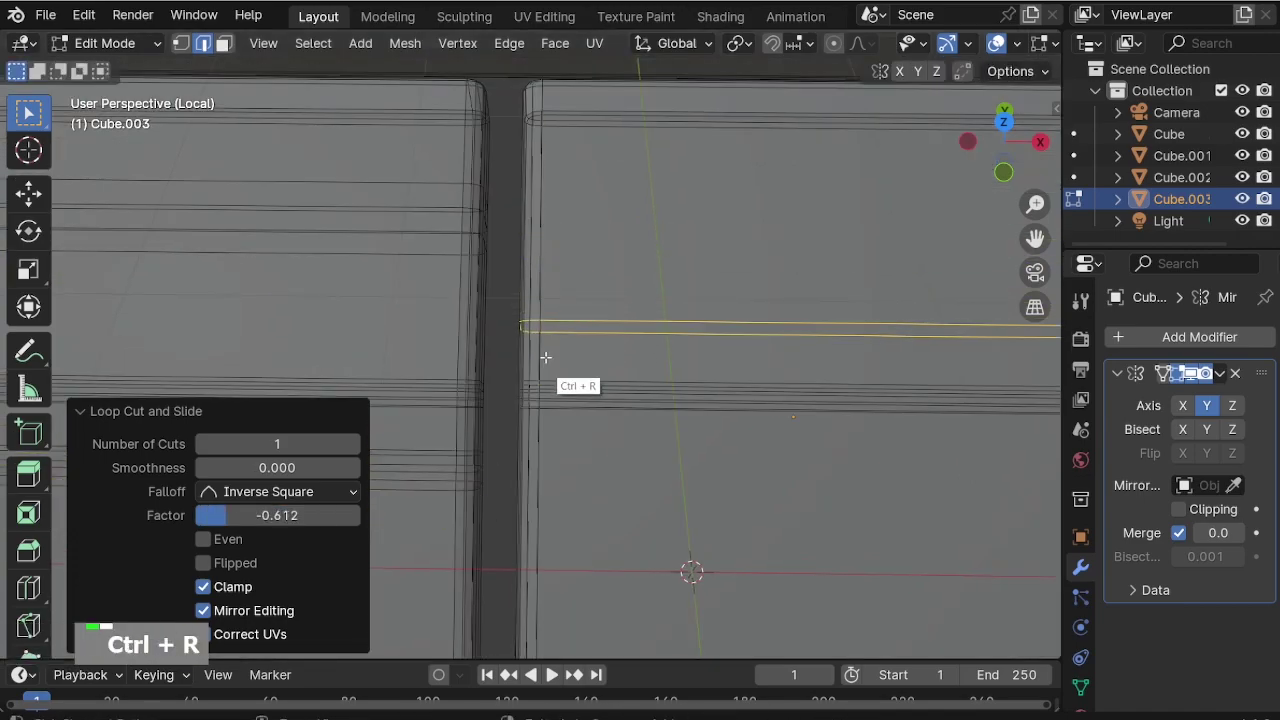
key(ctrl+r)
click(545, 345)
click(543, 364)
scroll(543, 366, up, 1)
key(ctrl+r)
click(525, 368)
click(526, 365)
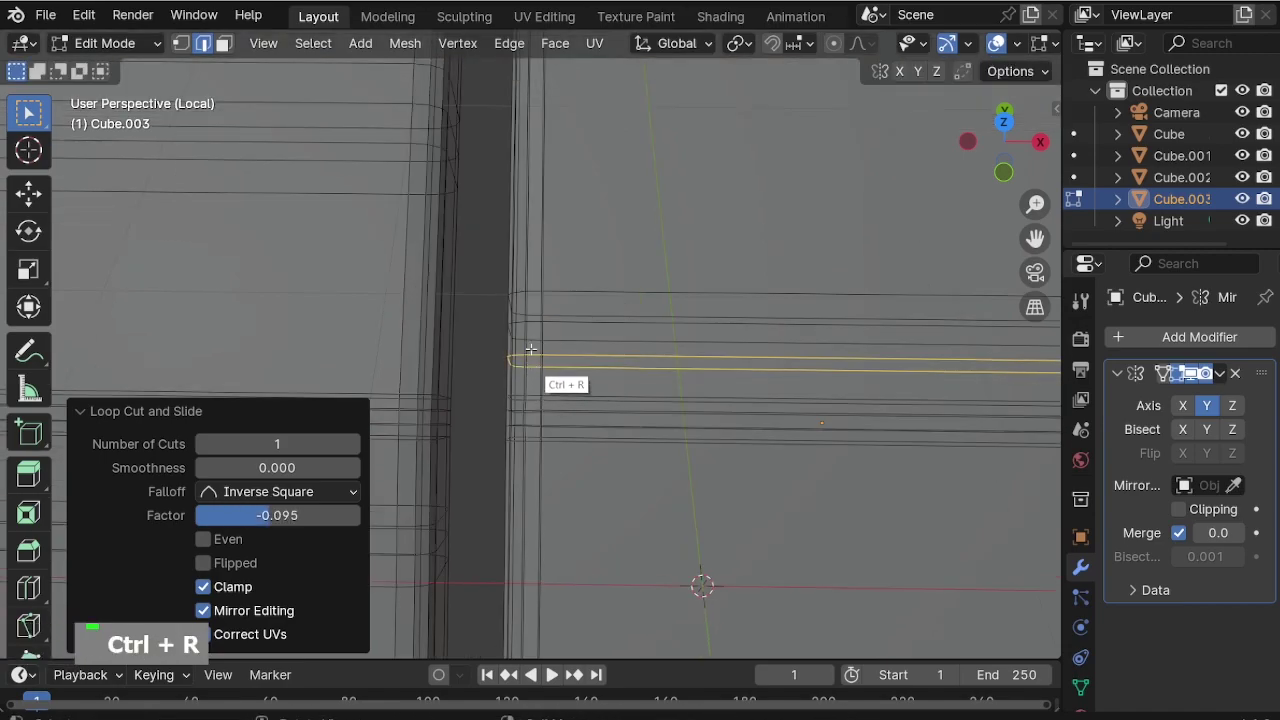
Select the middle cut's end edges on the right panel and move them 0.063309 m along X.
middle_drag(526, 364, 520, 388)
scroll(513, 320, up, 1)
drag(562, 340, 558, 332)
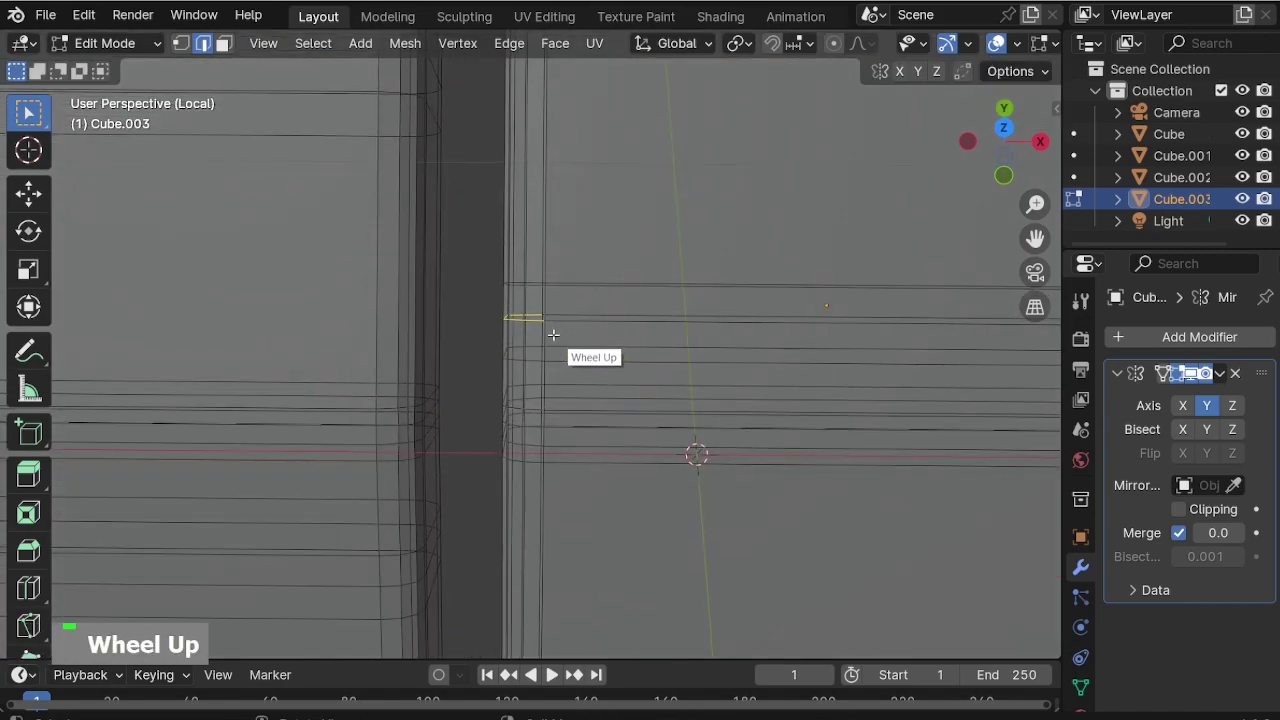
key(g)
key(x)
click(786, 380)
Select the end edges of the left panel's upper middle cut and move them -0.11841 m along X.
scroll(556, 178, up, 4)
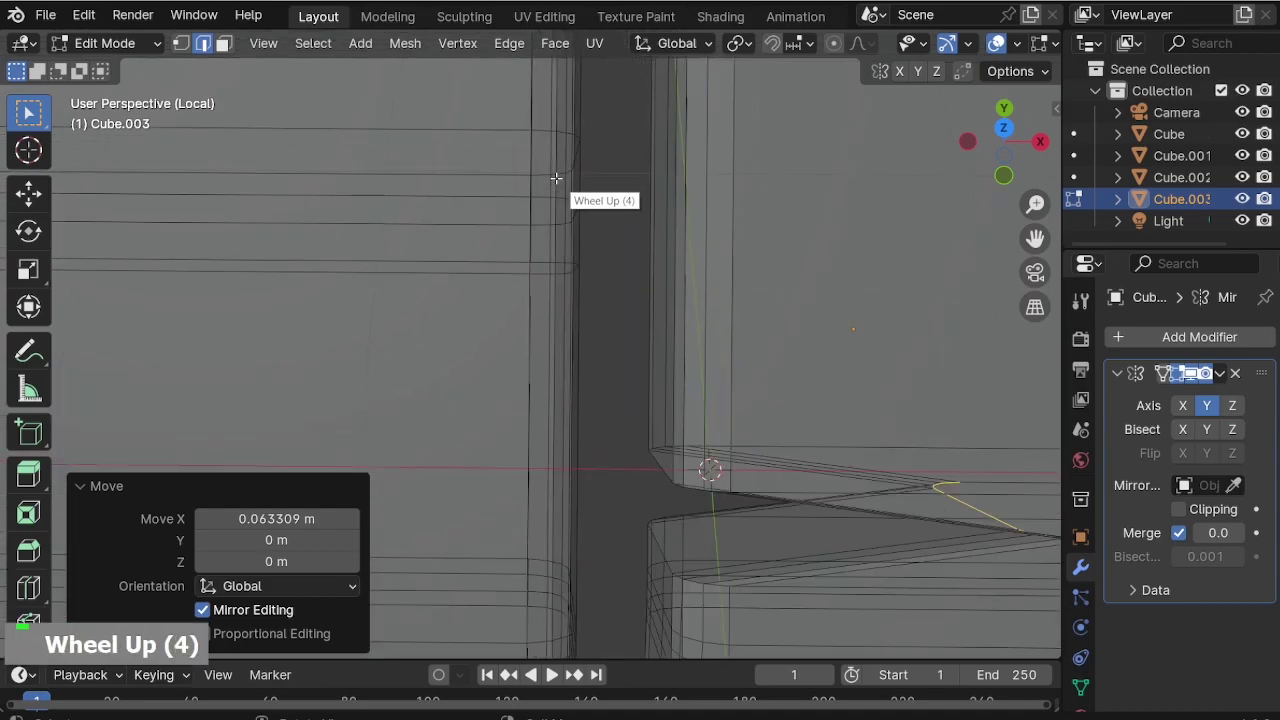
drag(591, 237, 580, 229)
scroll(580, 229, down, 5)
key(g)
key(x)
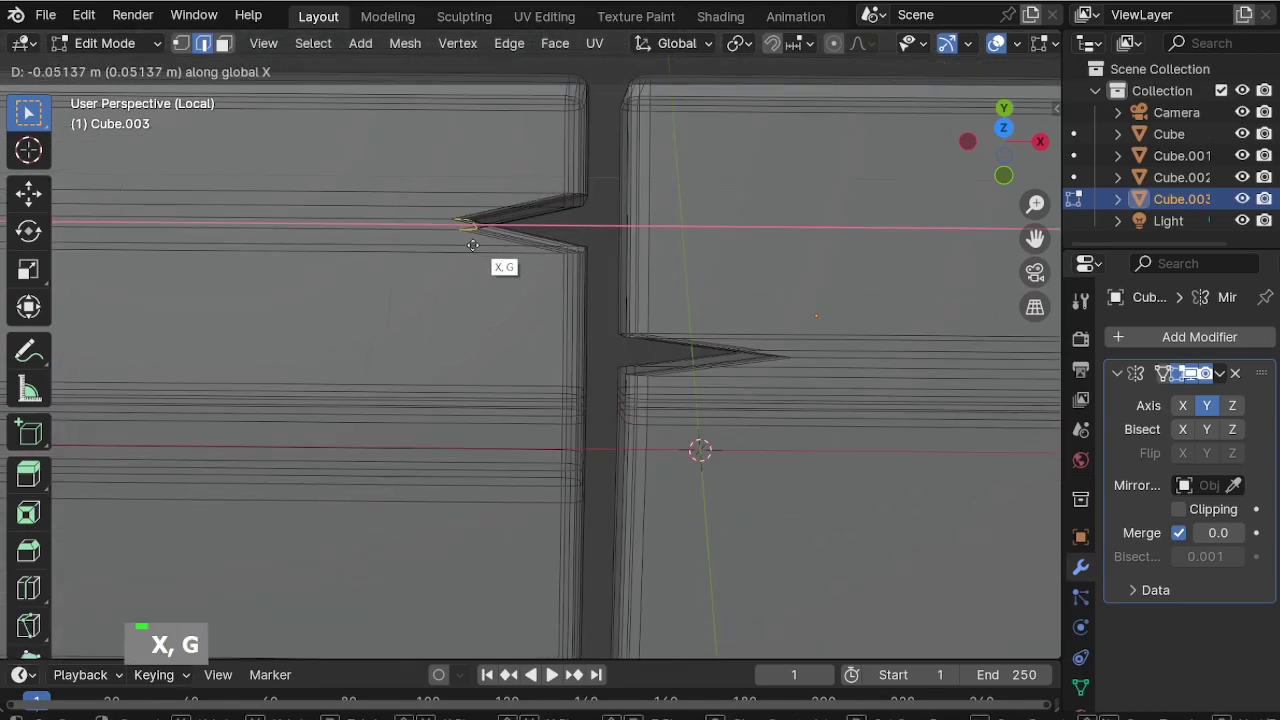
click(338, 249)
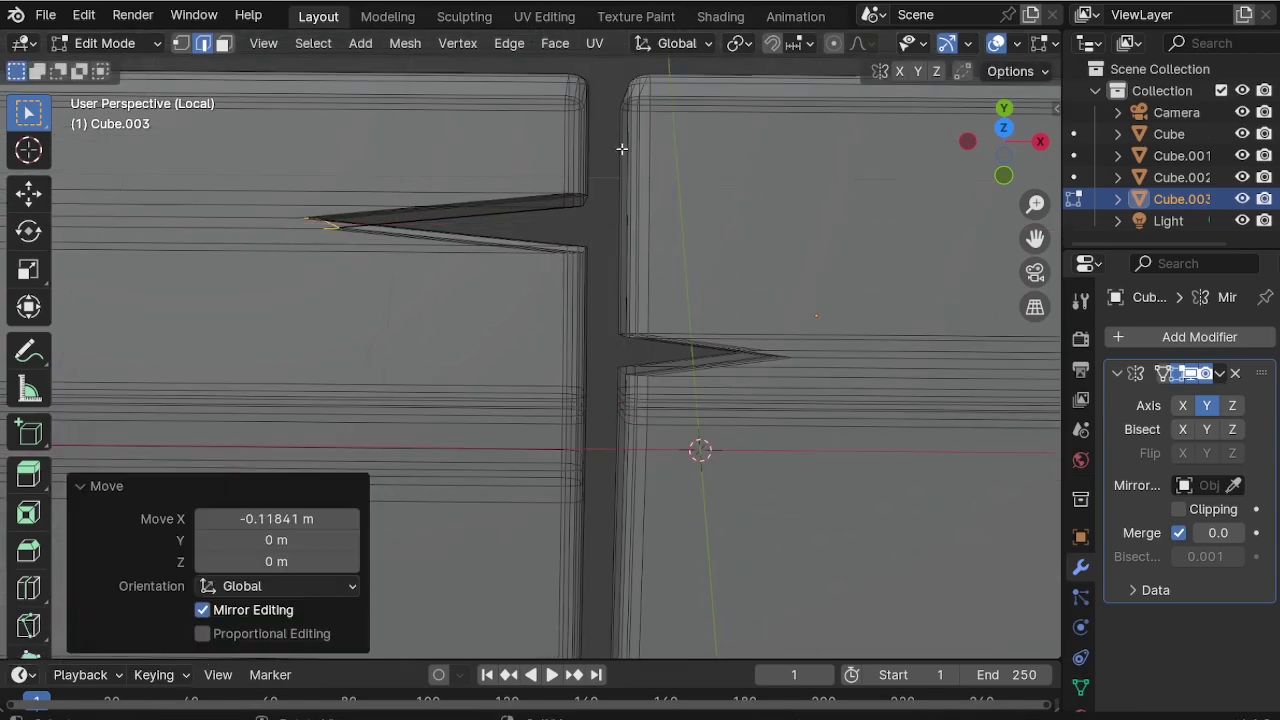
Select the end edges of the left panel's lower middle cut and move them about -0.041 m along X.
scroll(590, 330, up, 7)
middle_drag(614, 369, 567, 348)
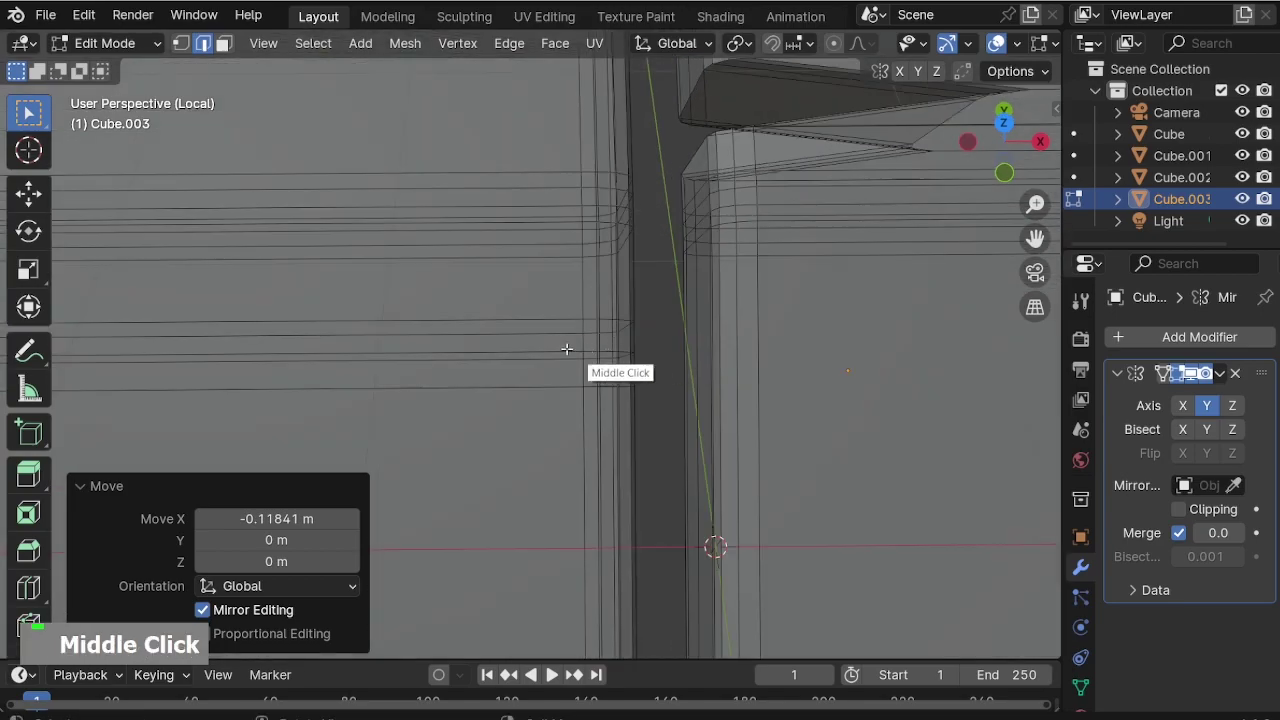
scroll(643, 374, down, 2)
key(g)
key(x)
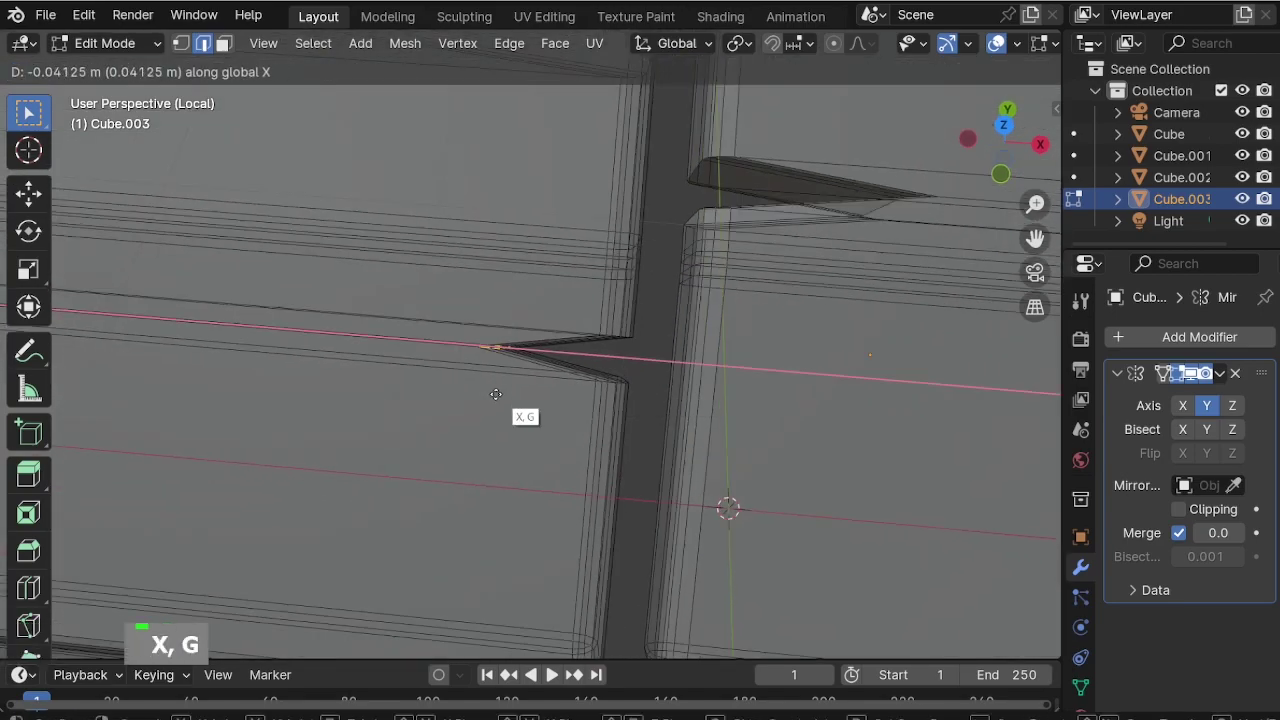
click(525, 345)
Examine the joint's new notches in object mode with X-ray off, then the uncracked joint in the row above.
scroll(553, 298, down, 3)
key(Tab)
scroll(483, 305, down, 3)
middle_drag(483, 305, 560, 325)
key(alt+z)
scroll(568, 323, down, 3)
scroll(624, 300, down, 1)
mouse_move(560, 325)
middle_down()
mouse_move(606, 277)
mouse_move(545, 330)
middle_up()
shift+middle_drag(545, 330, 520, 257)
scroll(514, 248, up, 3)
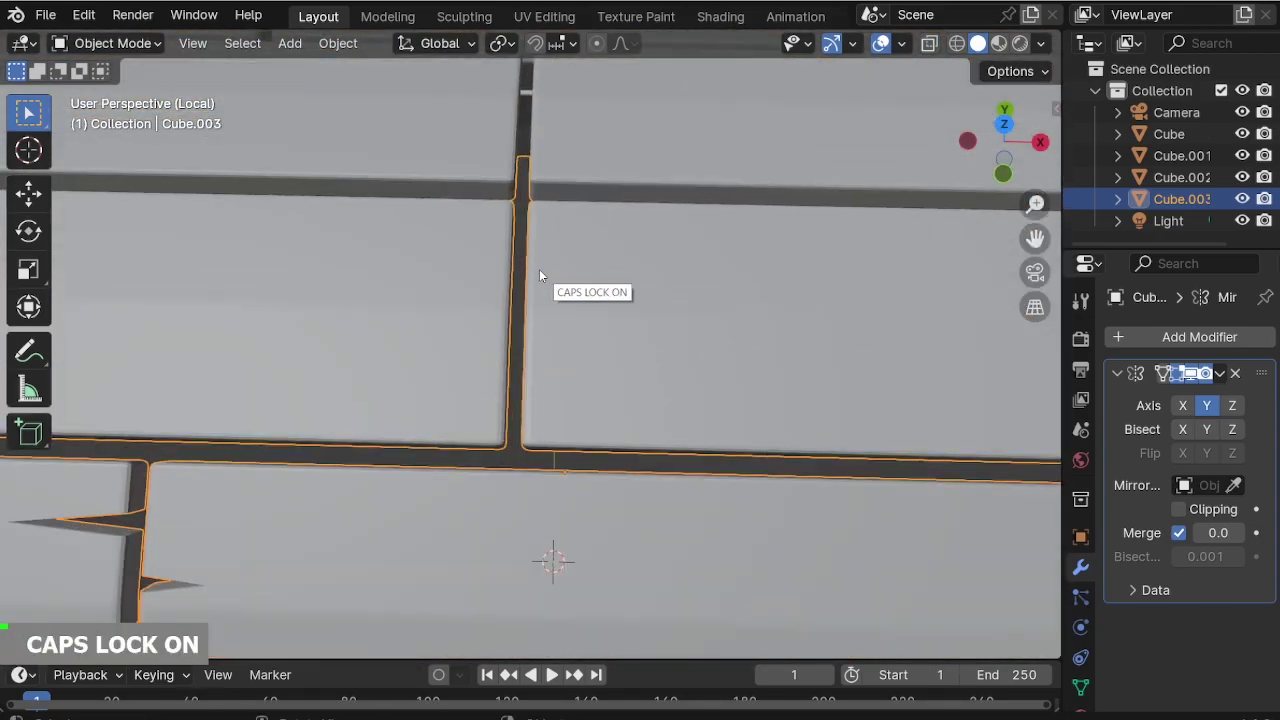
Add a loop cut below the middle lines of the upper row's left panel with a slide factor of 0.518.
key(Tab)
scroll(496, 246, up, 4)
middle_drag(496, 246, 510, 295)
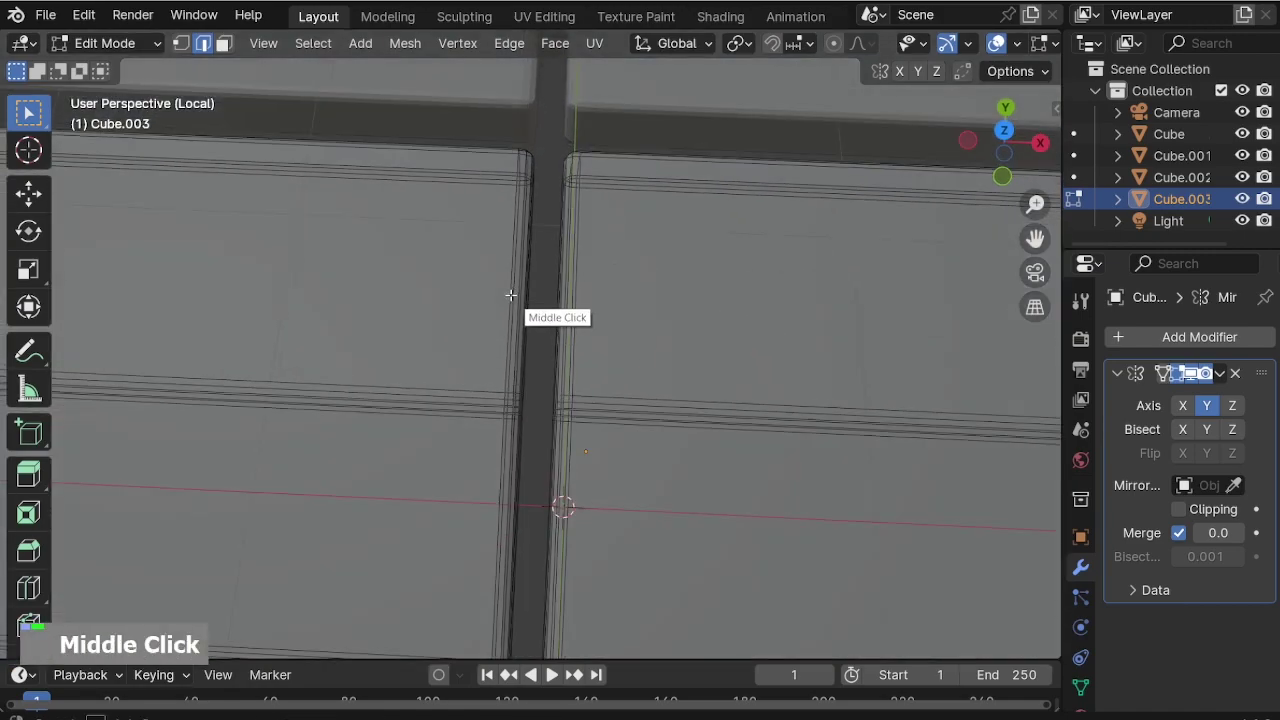
key(ctrl+r)
click(501, 494)
click(497, 438)
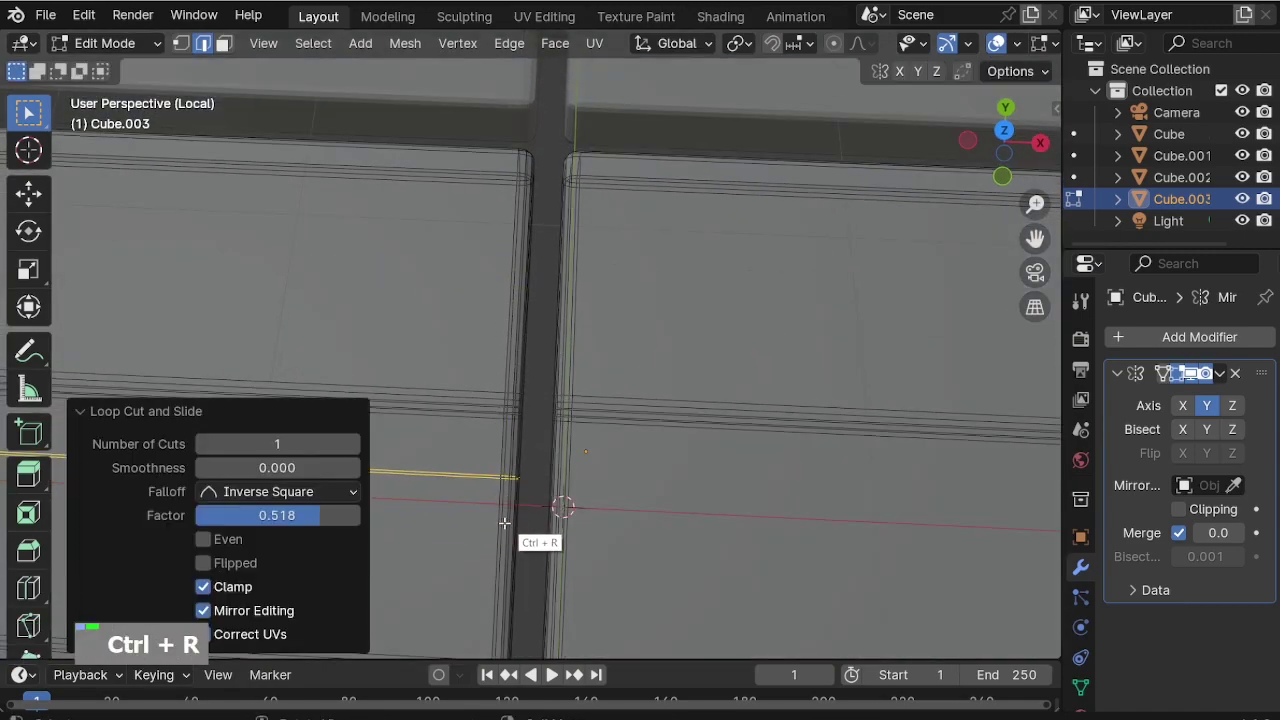
Add two more loop cuts below it on the upper row's left panel, the last with a slide factor of -0.805.
key(ctrl+r)
click(507, 523)
click(521, 440)
key(ctrl+r)
click(503, 595)
click(521, 508)
Add three loop cuts on the lower half of the upper row's right panel.
scroll(489, 551, up, 2)
middle_drag(489, 551, 512, 534)
scroll(537, 460, down, 5)
middle_drag(537, 460, 609, 491)
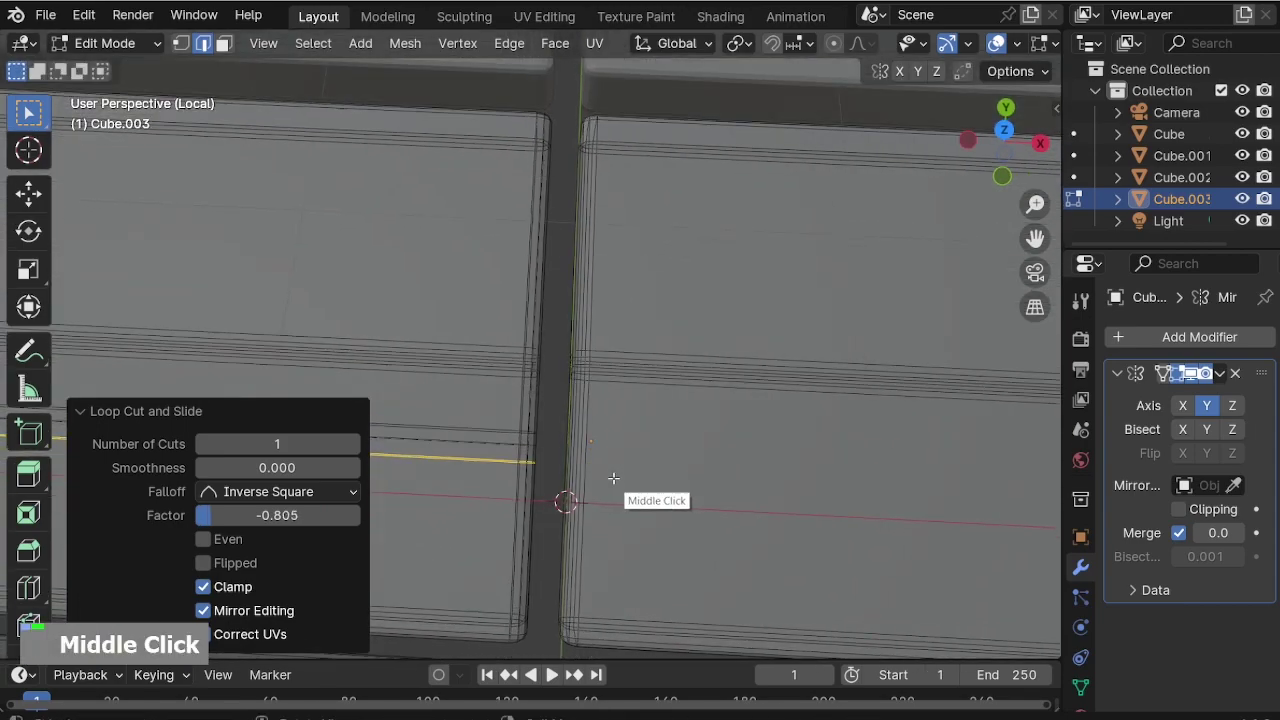
key(ctrl+r)
click(582, 422)
click(588, 312)
key(ctrl+r)
click(588, 463)
click(603, 361)
click(580, 505)
click(590, 435)
Add three loop cuts on the upper half of the upper row's right panel.
key(ctrl+r)
click(600, 243)
click(598, 275)
key(ctrl+r)
click(600, 190)
click(592, 245)
scroll(607, 201, up, 3)
key(ctrl+r)
click(605, 196)
click(591, 280)
Select the end edges of the right panel's upper middle cut and move them inward along X to form a notch.
scroll(585, 281, up, 1)
middle_drag(571, 281, 562, 309)
scroll(595, 326, down, 3)
key(g)
key(x)
click(728, 420)
Select the end edges of the right panel's lower middle cut and move them 0.11694 m along X.
scroll(630, 438, up, 3)
middle_drag(630, 438, 574, 434)
drag(521, 379, 573, 410)
middle_drag(600, 434, 560, 406)
key(g)
key(x)
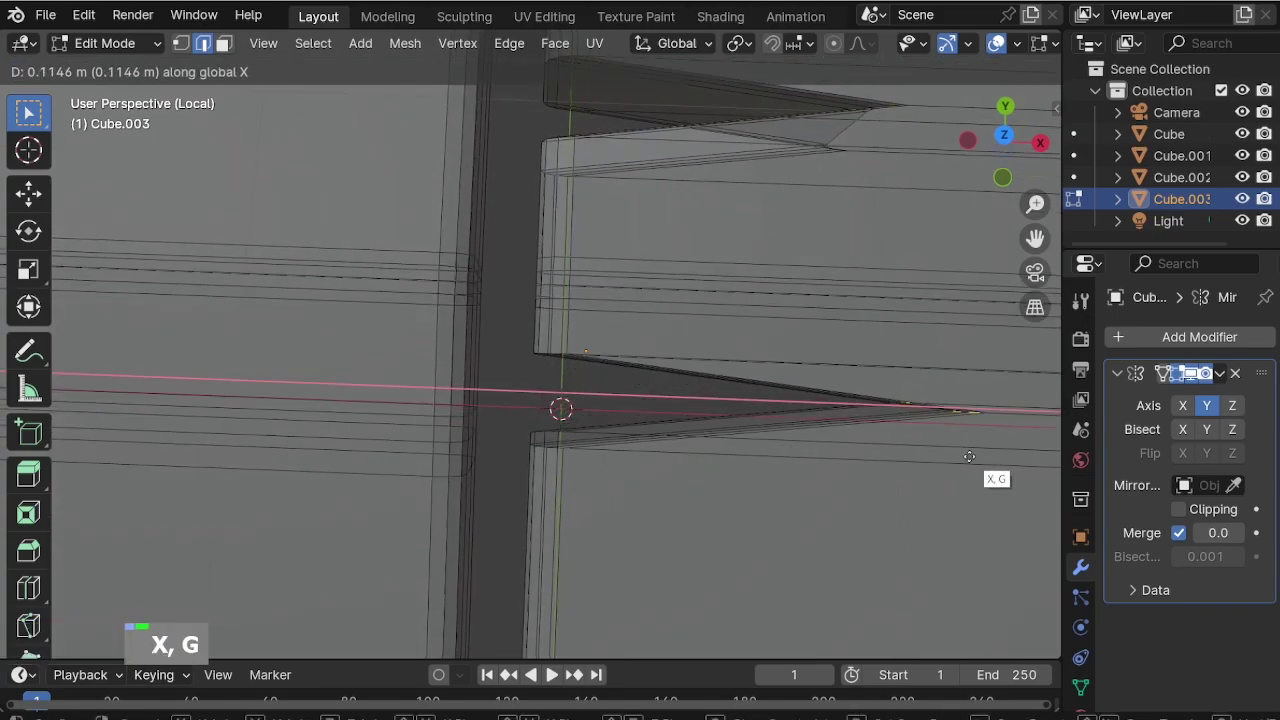
click(972, 456)
Select the middle cut's end edges on the upper row's left panel and move them about -0.05 m along X.
scroll(586, 400, down, 4)
scroll(717, 434, up, 7)
middle_drag(717, 434, 661, 397)
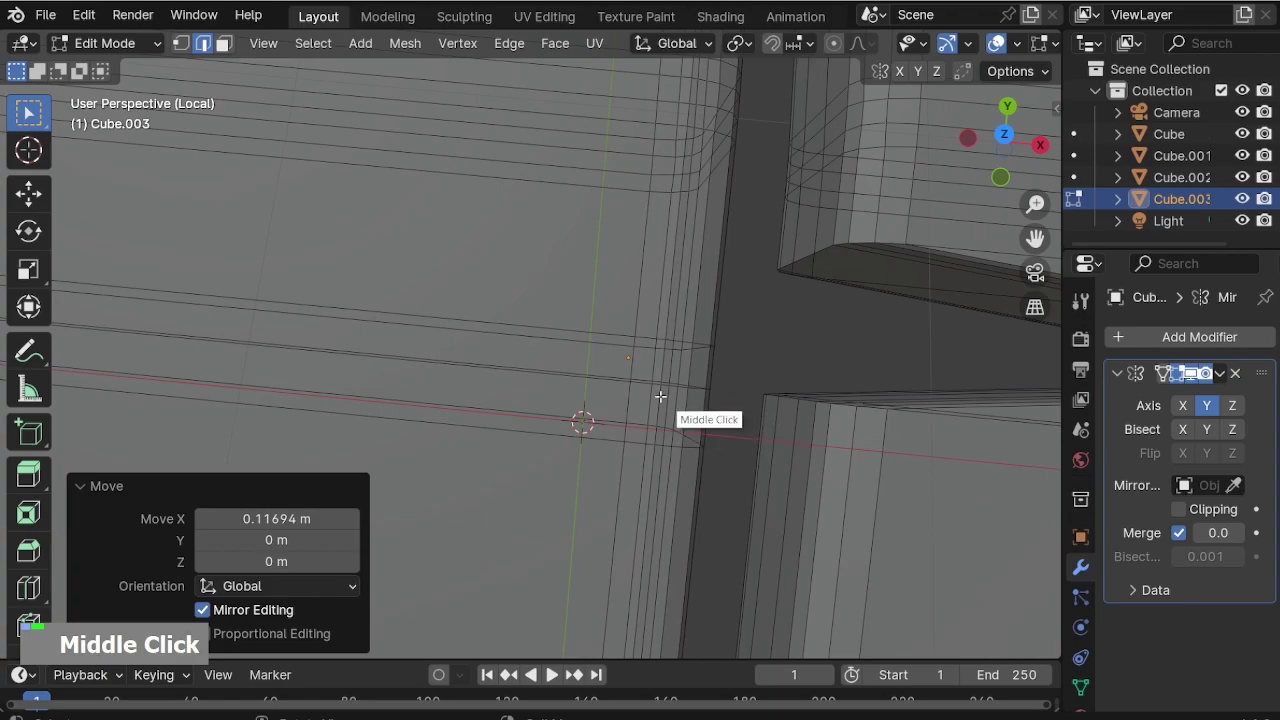
drag(702, 408, 703, 417)
scroll(690, 424, down, 1)
middle_drag(649, 434, 655, 372)
scroll(676, 428, up, 2)
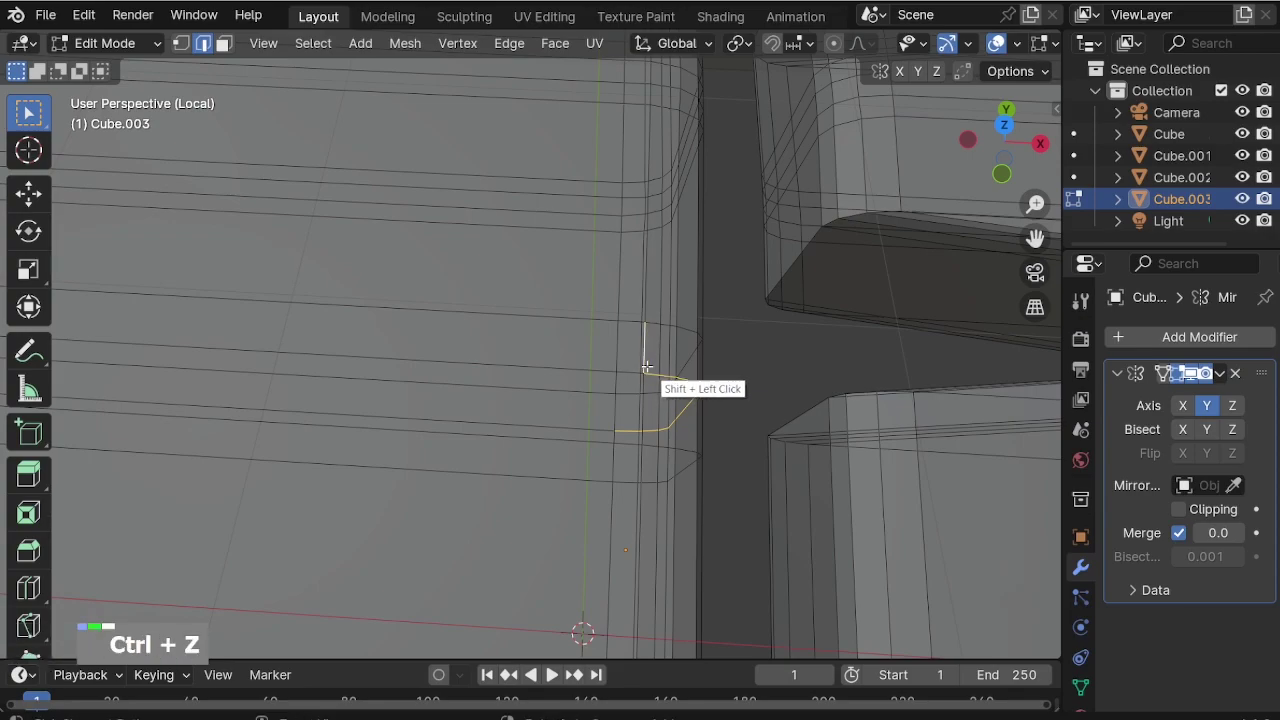
middle_drag(654, 344, 657, 438)
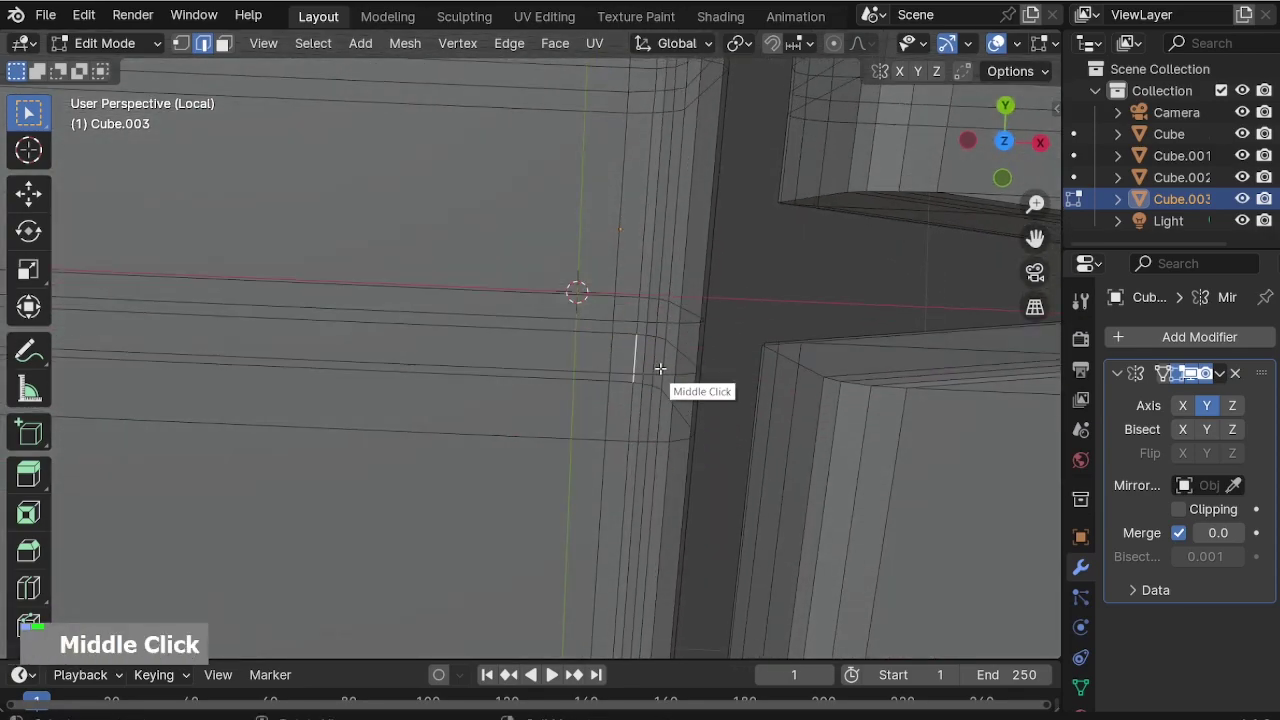
scroll(700, 372, up, 2)
middle_drag(720, 374, 560, 332)
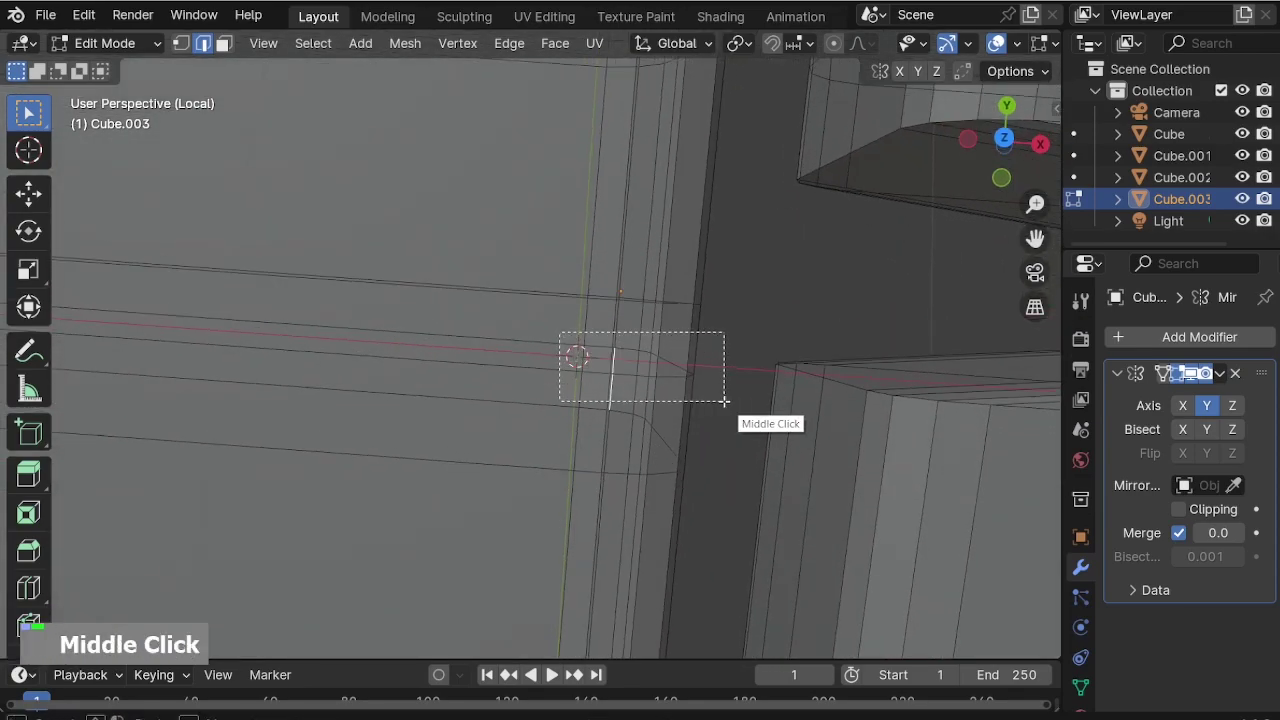
middle_drag(724, 401, 724, 401)
scroll(629, 409, down, 3)
middle_drag(629, 409, 631, 357)
key(g)
key(x)
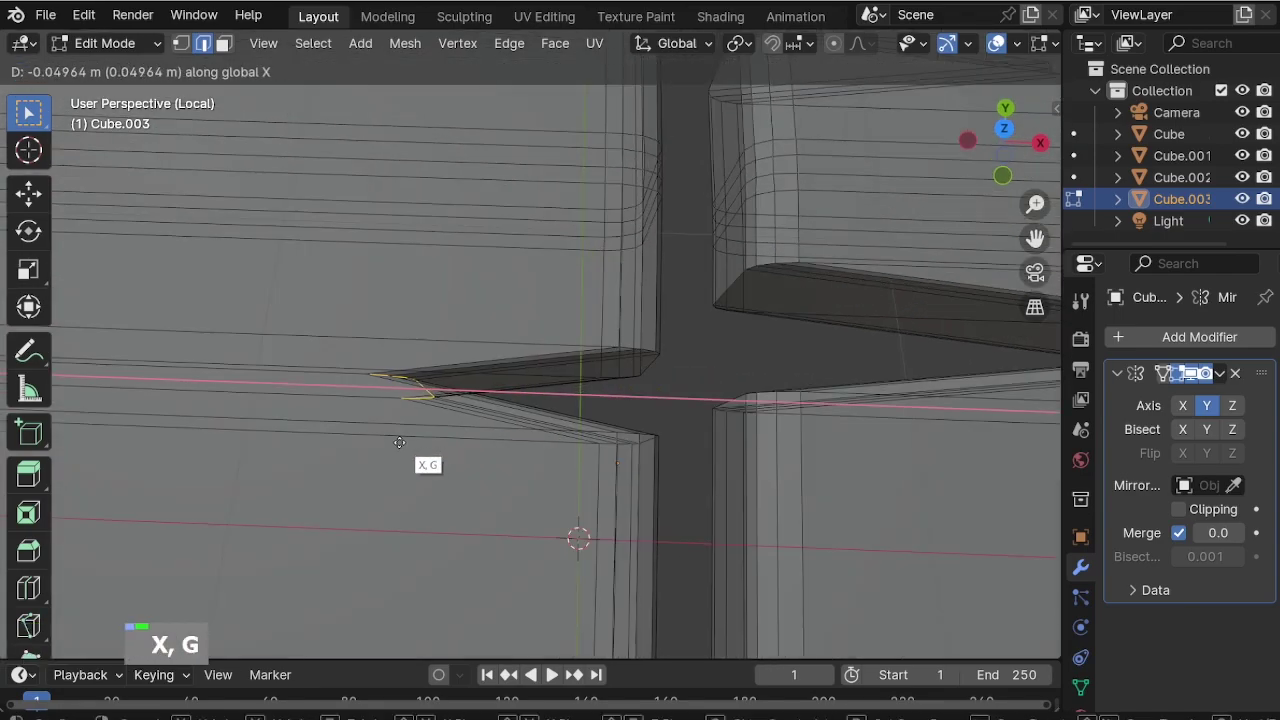
click(429, 370)
Examine the upper row's new notches in object mode.
scroll(500, 306, down, 4)
key(Tab)
alt+scroll(500, 306, down, 3)
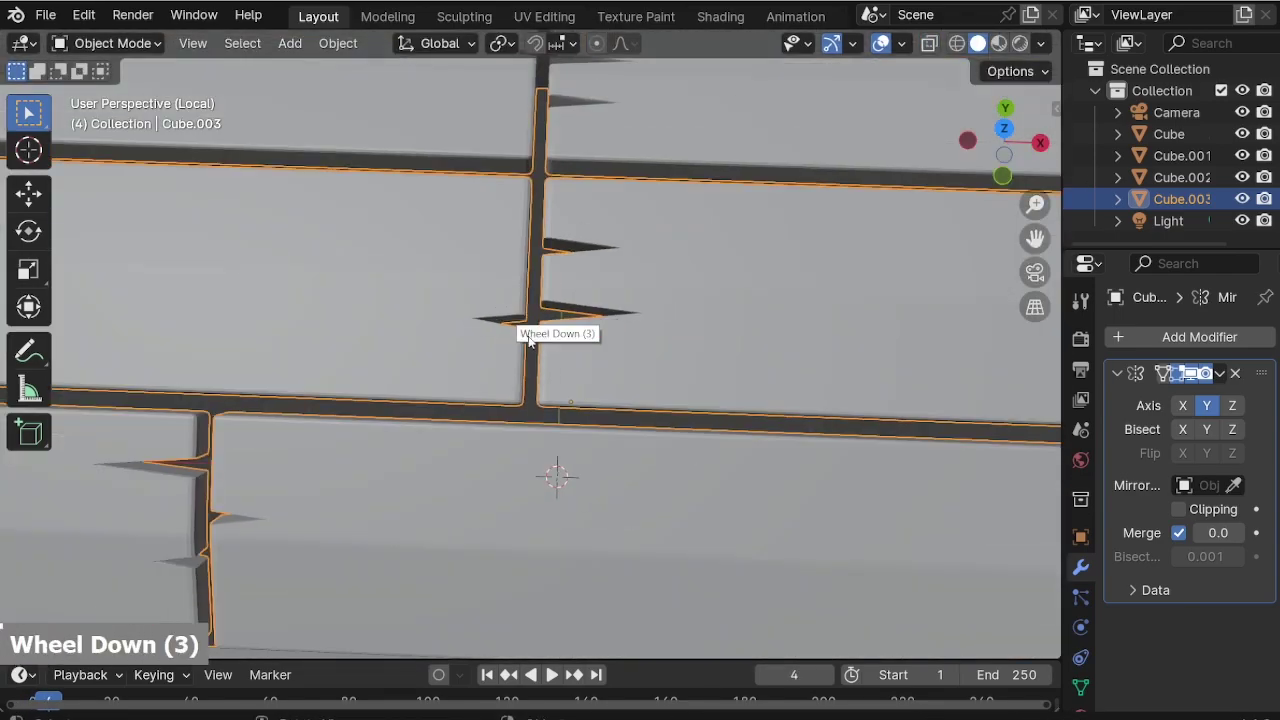
Leave the isolated view of the roof panels and examine the whole building from its end side.
scroll(503, 317, down, 4)
middle_drag(530, 537, 497, 386)
scroll(677, 371, up, 2)
middle_drag(677, 371, 608, 401)
key(slash)
scroll(560, 320, down, 6)
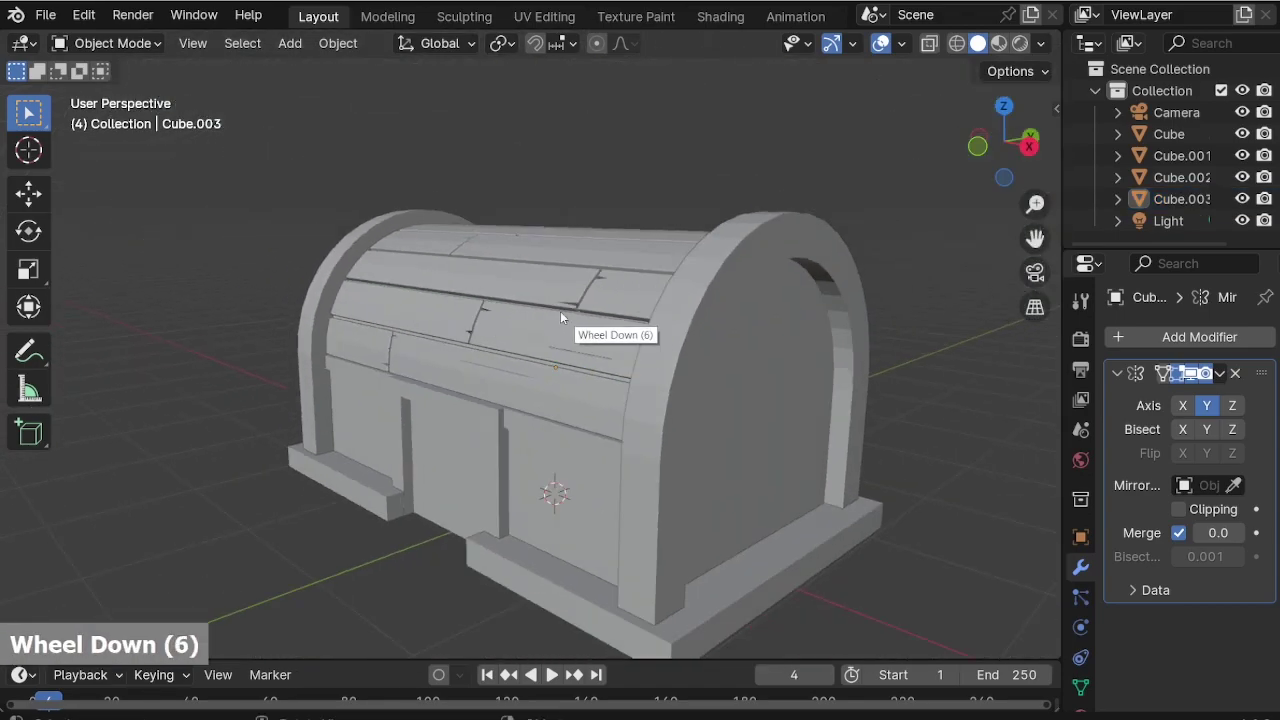
scroll(540, 420, up, 1)
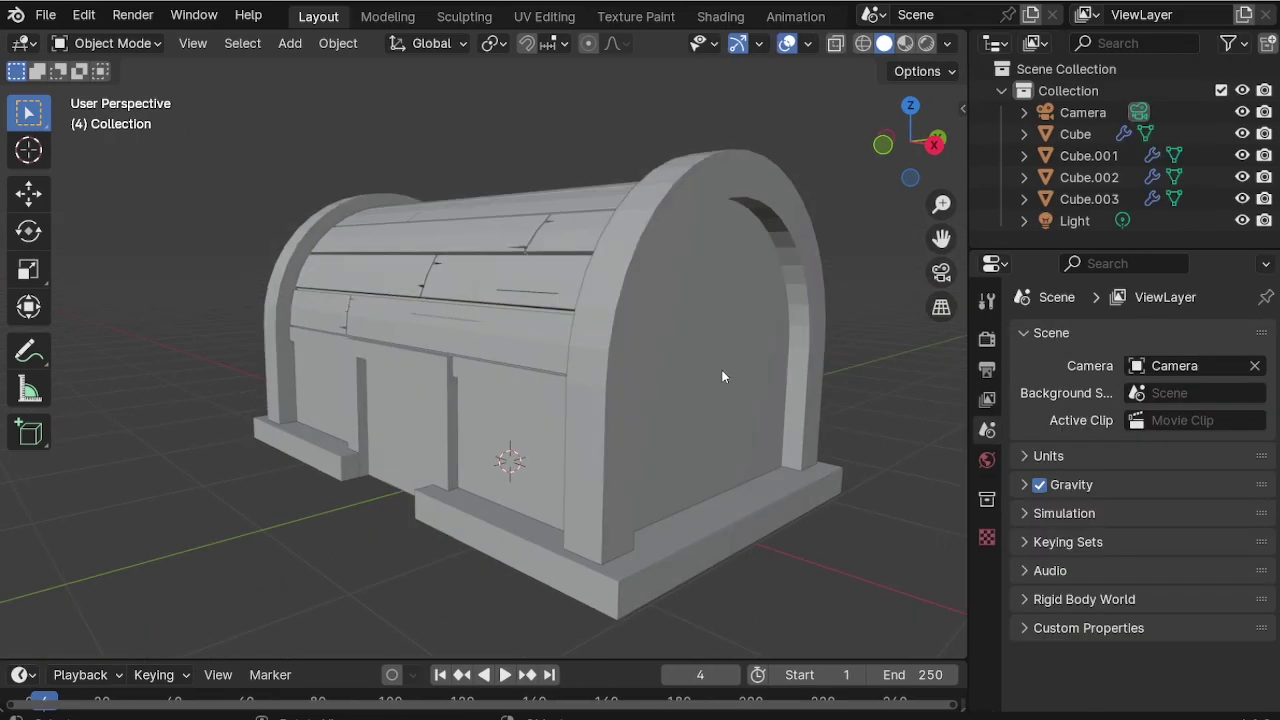
Snap the 3D cursor to the arched end wall's recessed face on the end frame object.
click(608, 337)
key(Tab)
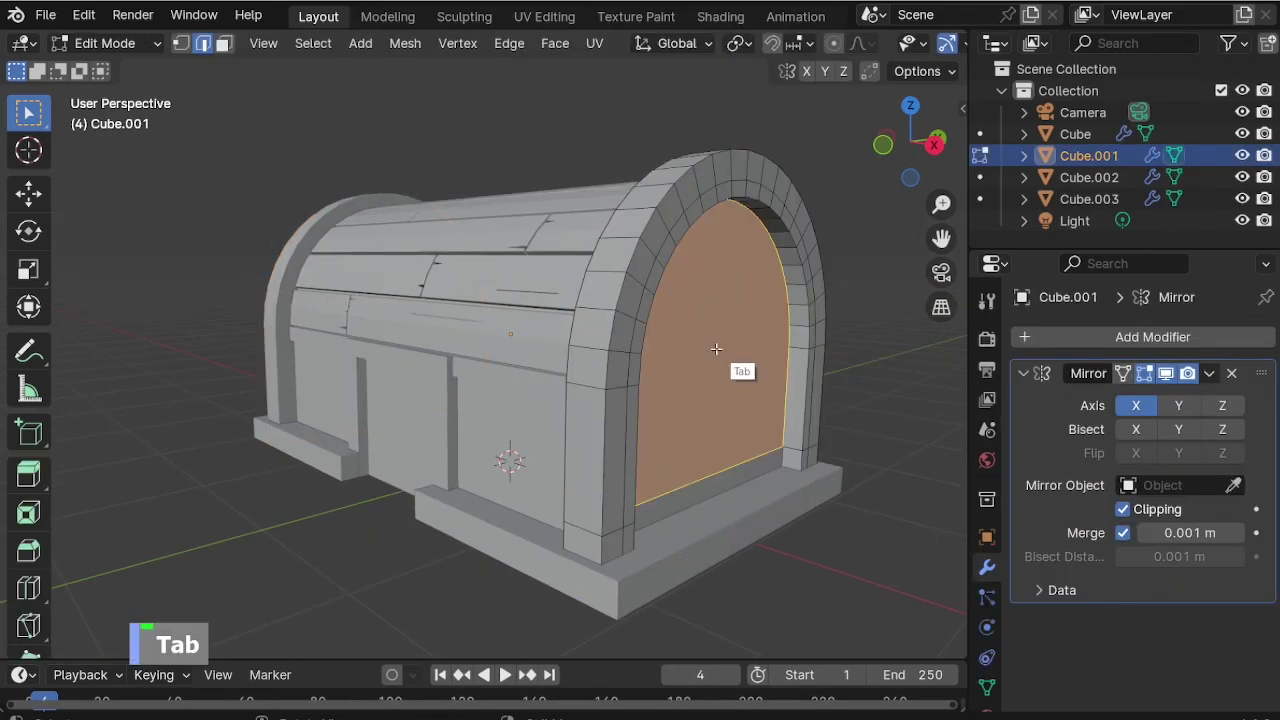
key(3)
click(723, 350)
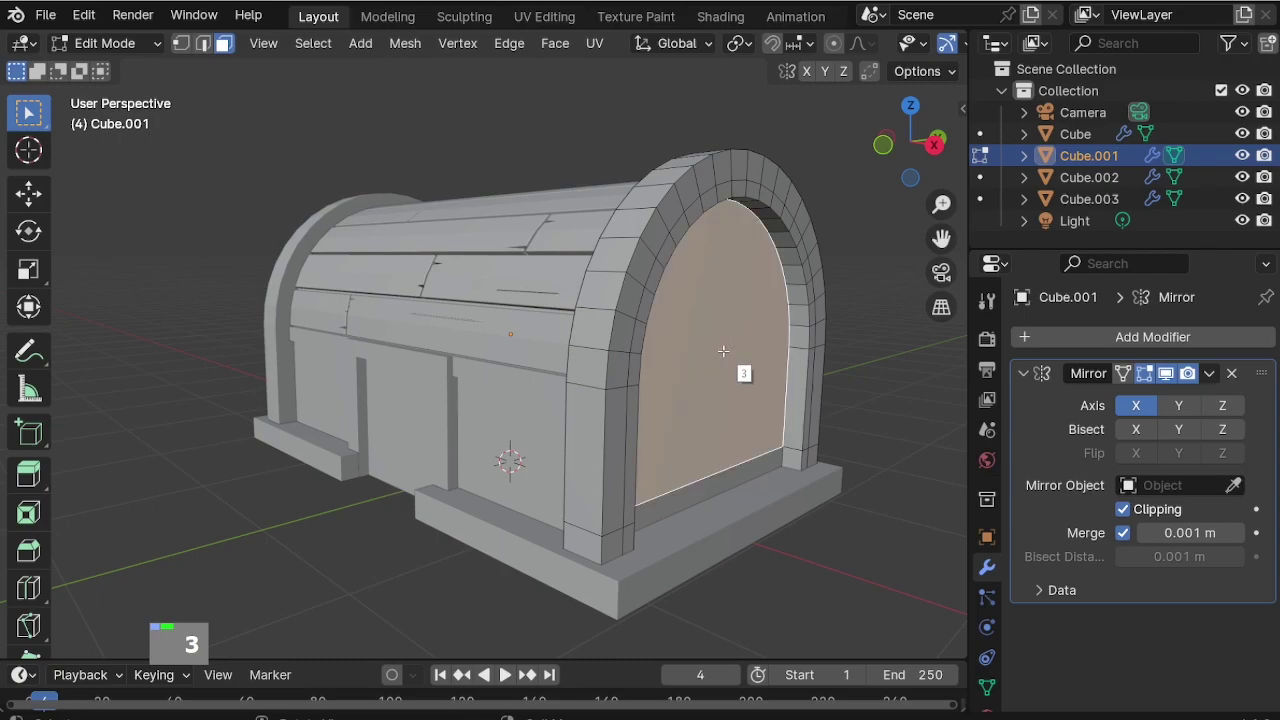
key(shift+s)
click(735, 474)
key(Tab)
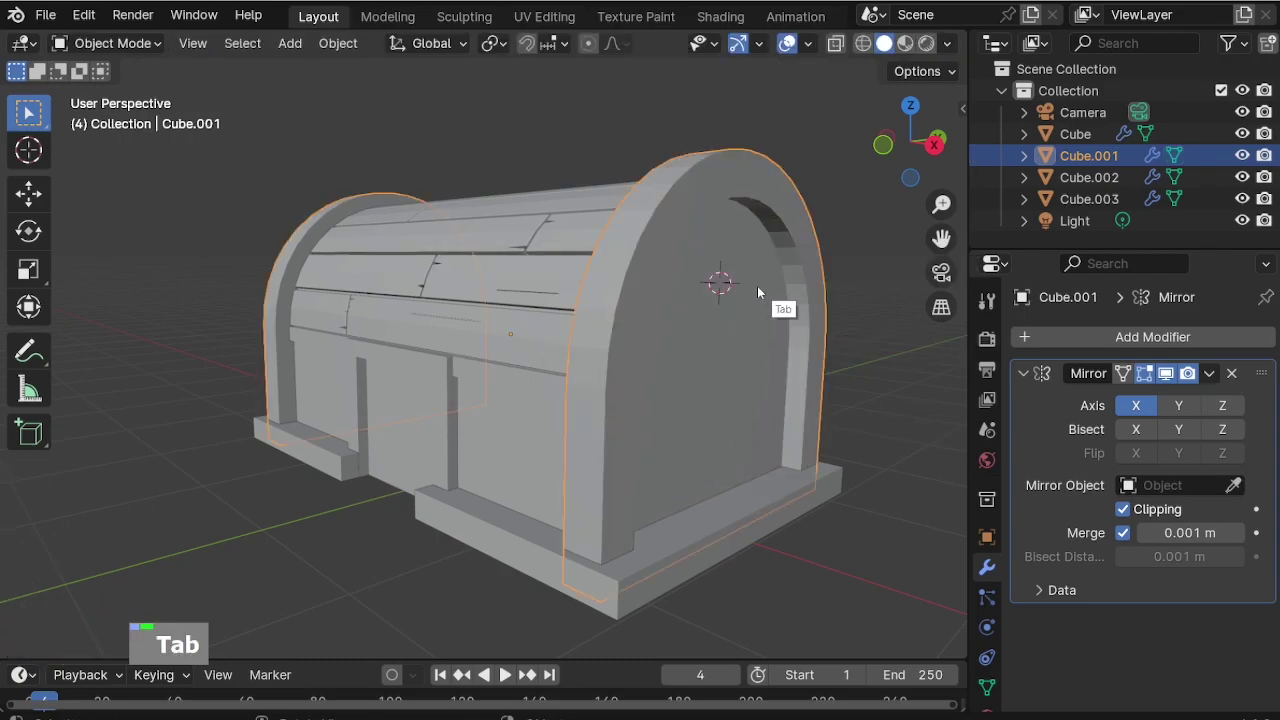
Add a plane at the 3D cursor and rotate it 90° about Y so it stands upright against the end wall.
key(shift+a)
mouse_move(757, 286)
click(878, 286)
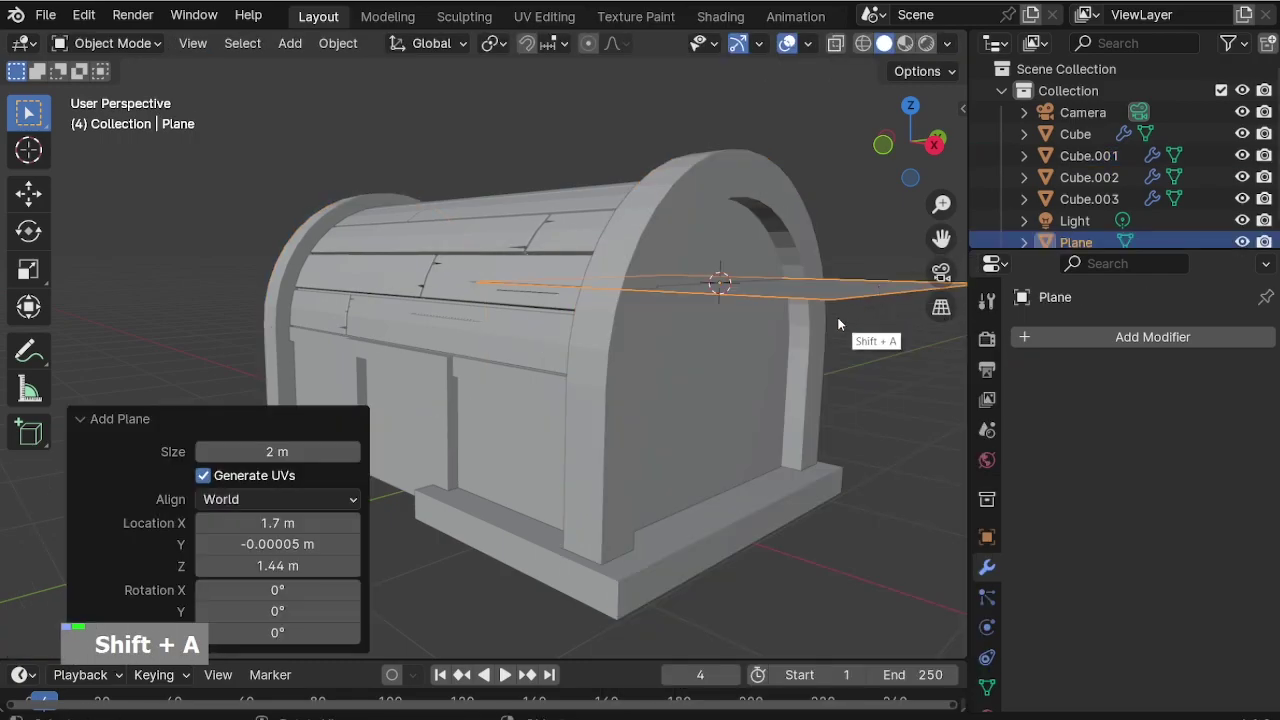
text(ry)
text(90)
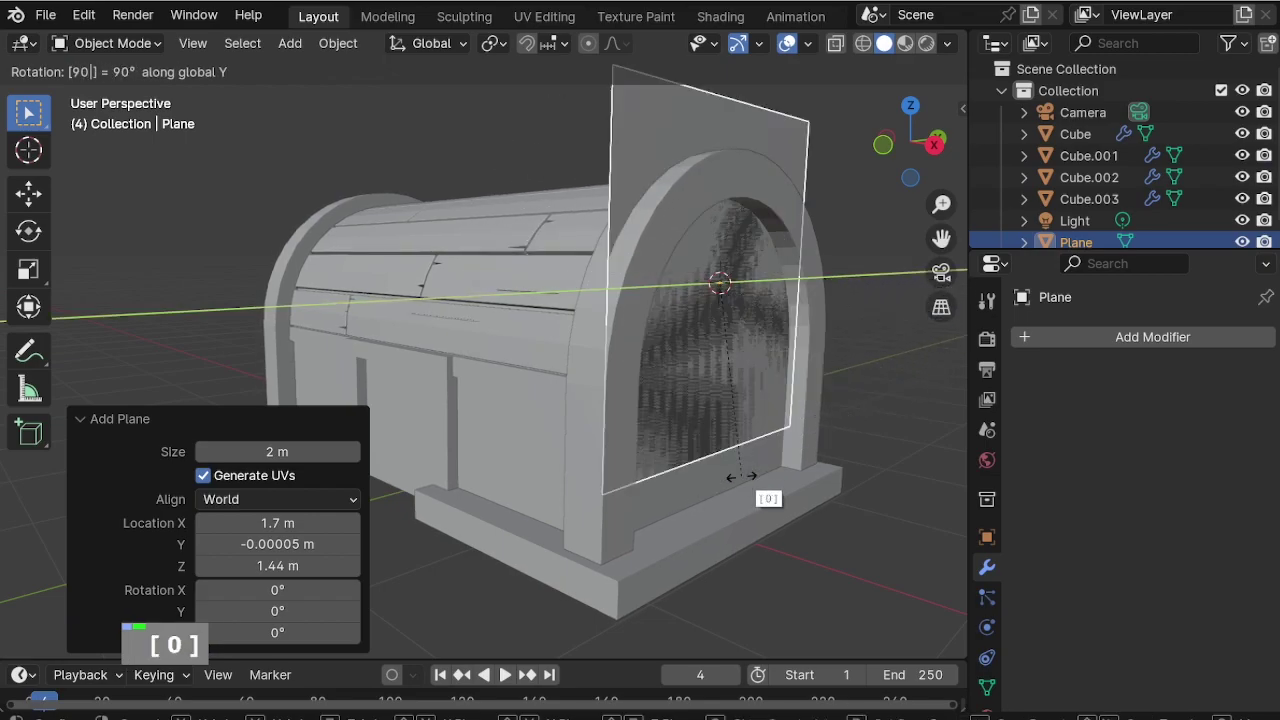
key(Return)
Subdivide the upright plane with 5 cuts.
middle_drag(683, 398, 631, 439)
scroll(527, 263, up, 1)
scroll(524, 254, down, 1)
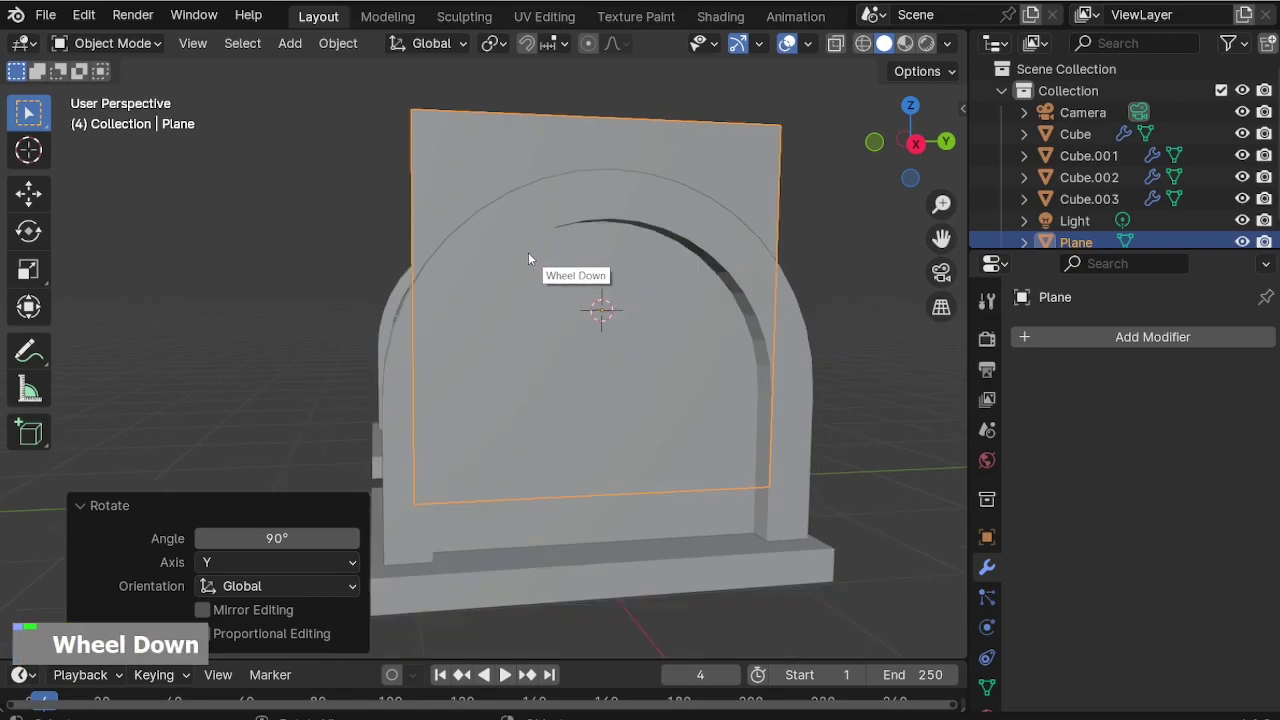
key(Tab)
right_click(543, 165)
click(537, 180)
double_click(352, 491)
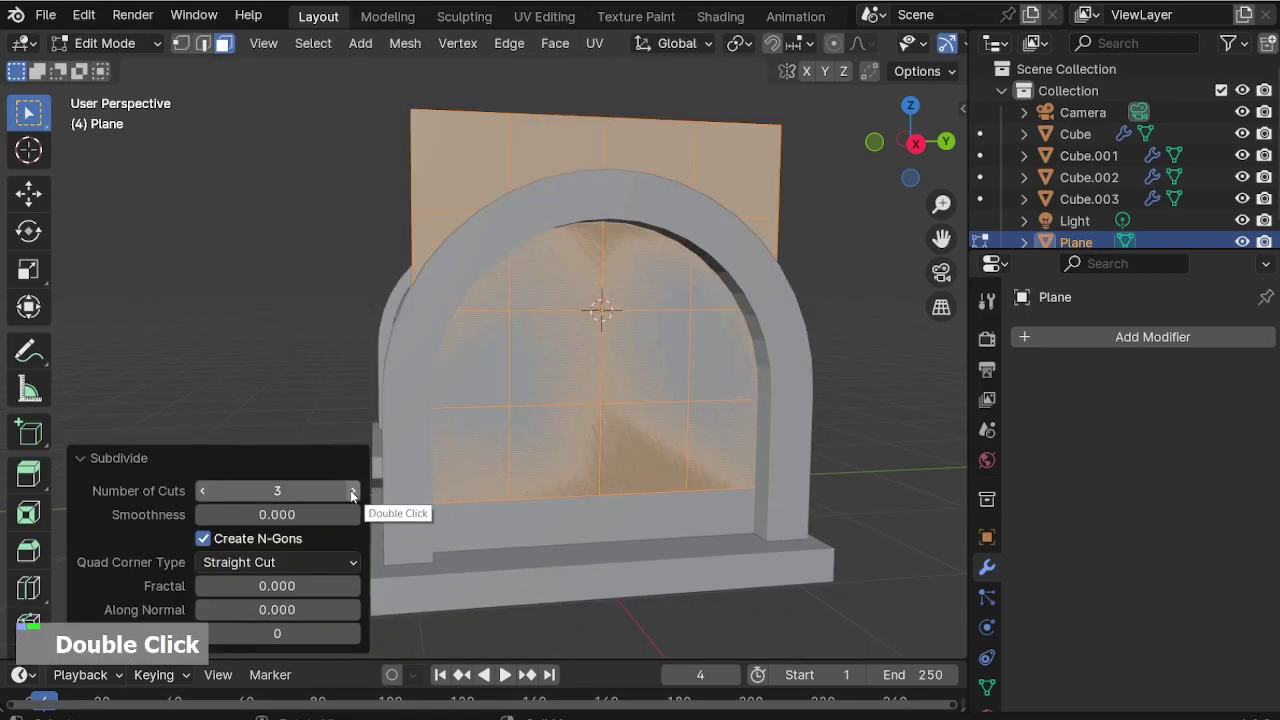
click(352, 491)
click(352, 491)
middle_drag(588, 400, 595, 388)
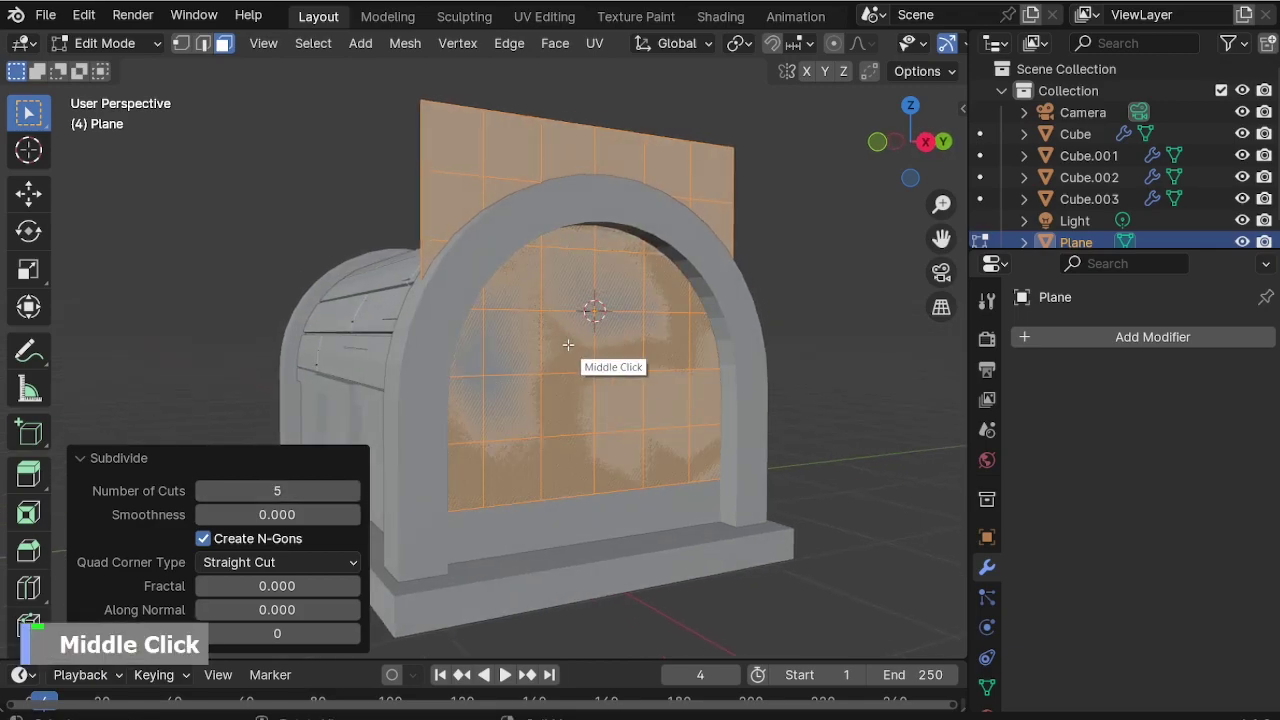
Add a Decimate modifier to the plane, set it to Un-Subdivide with 1 iteration, and apply it.
key(Tab)
click(1056, 337)
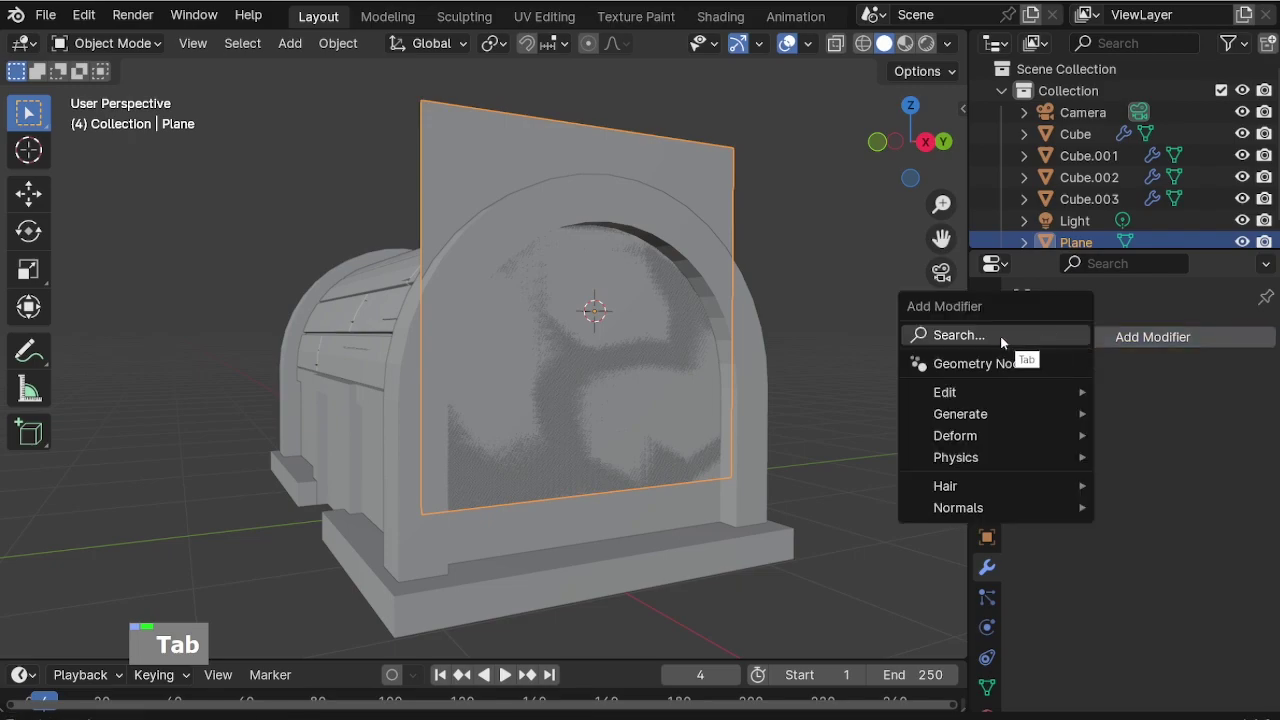
click(1046, 340)
click(1135, 398)
click(1138, 405)
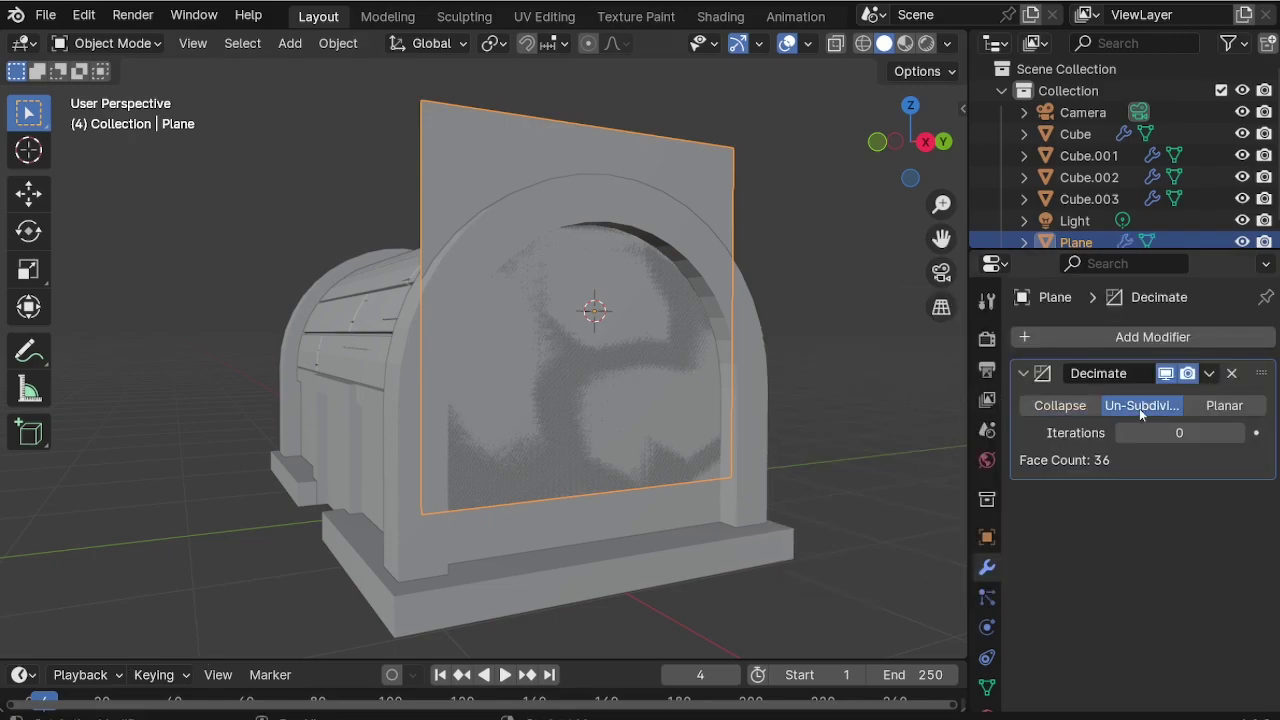
text(1)
key(Return)
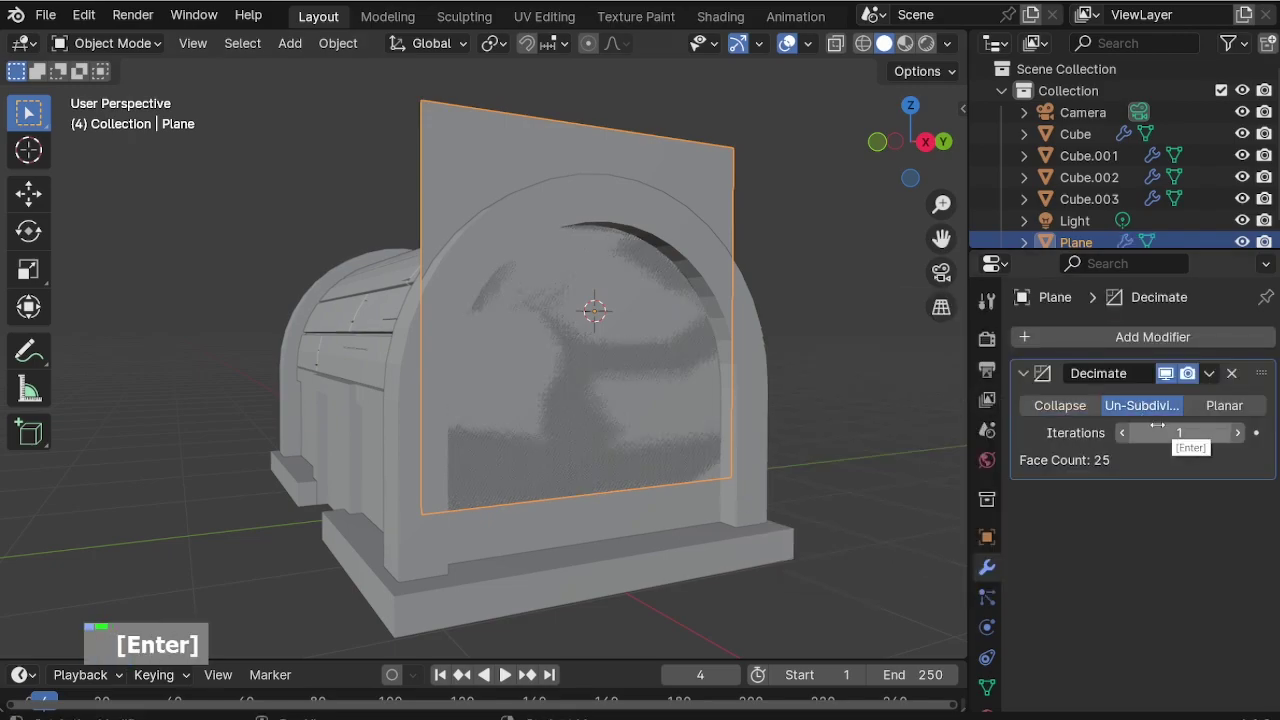
click(1210, 374)
click(1199, 399)
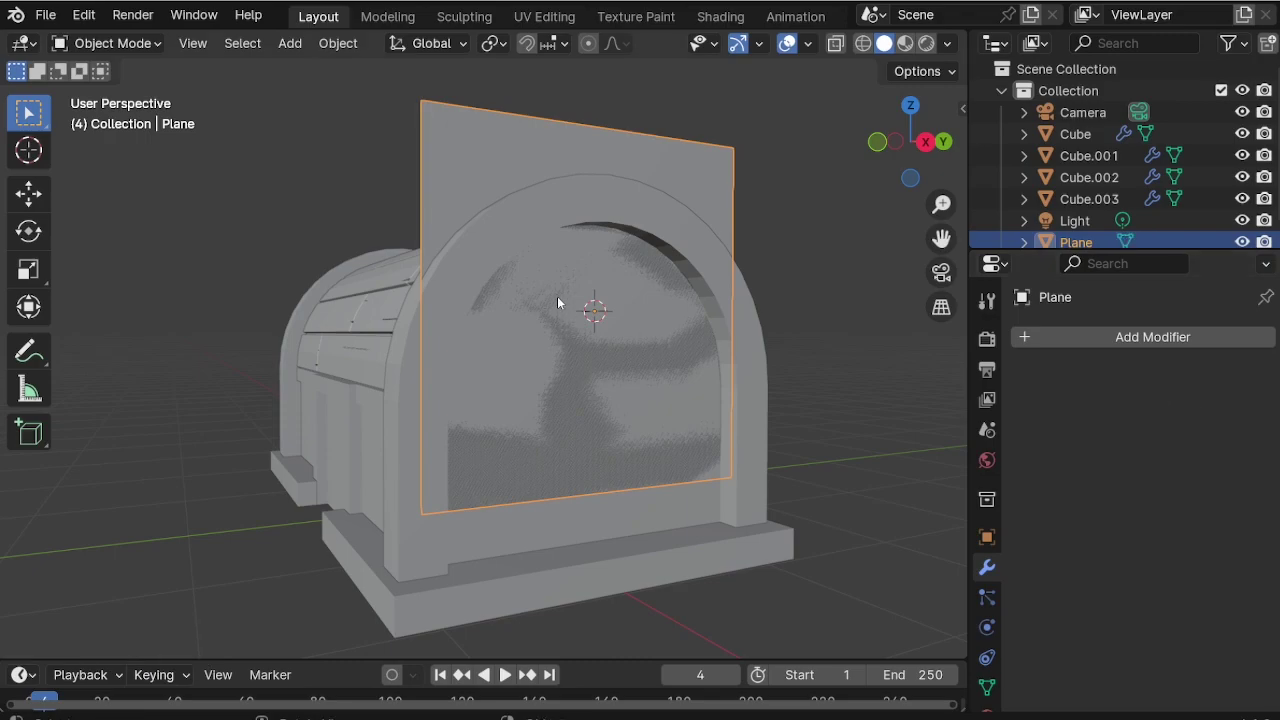
Isolate the plane and delete only its faces, keeping the diamond pattern of edges.
key(Tab)
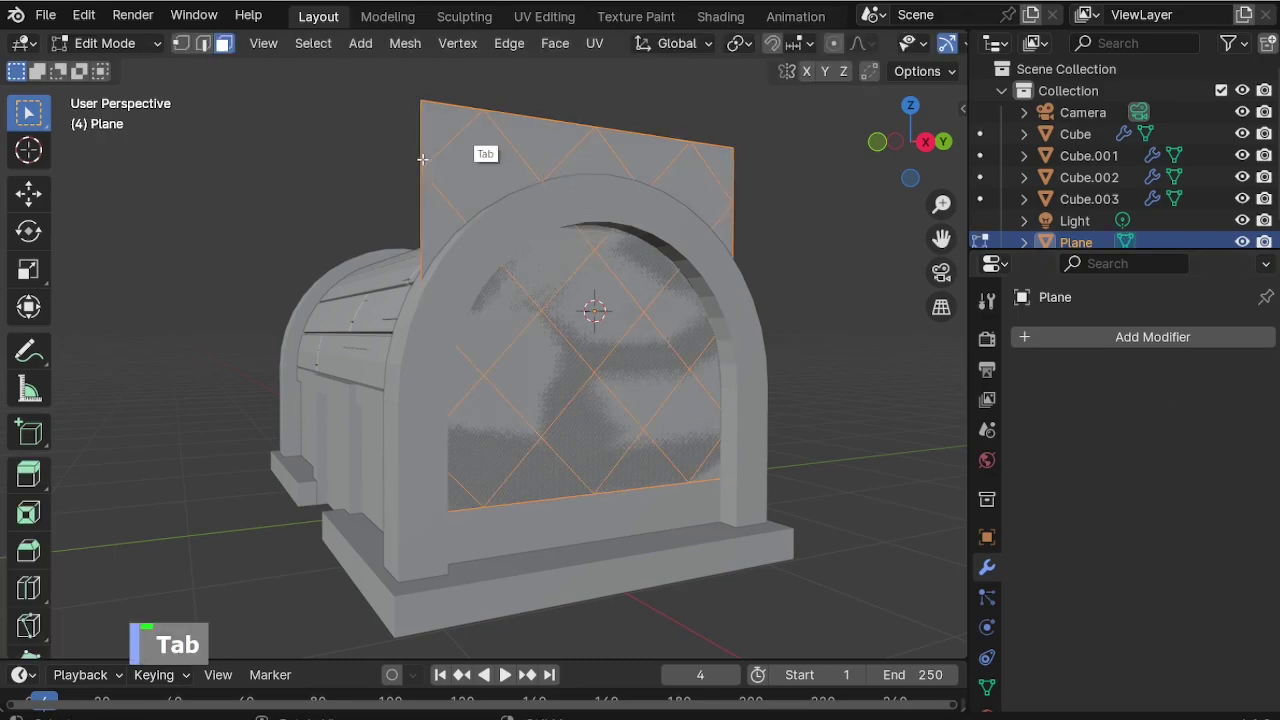
middle_drag(545, 127, 535, 136)
key(KP_Divide)
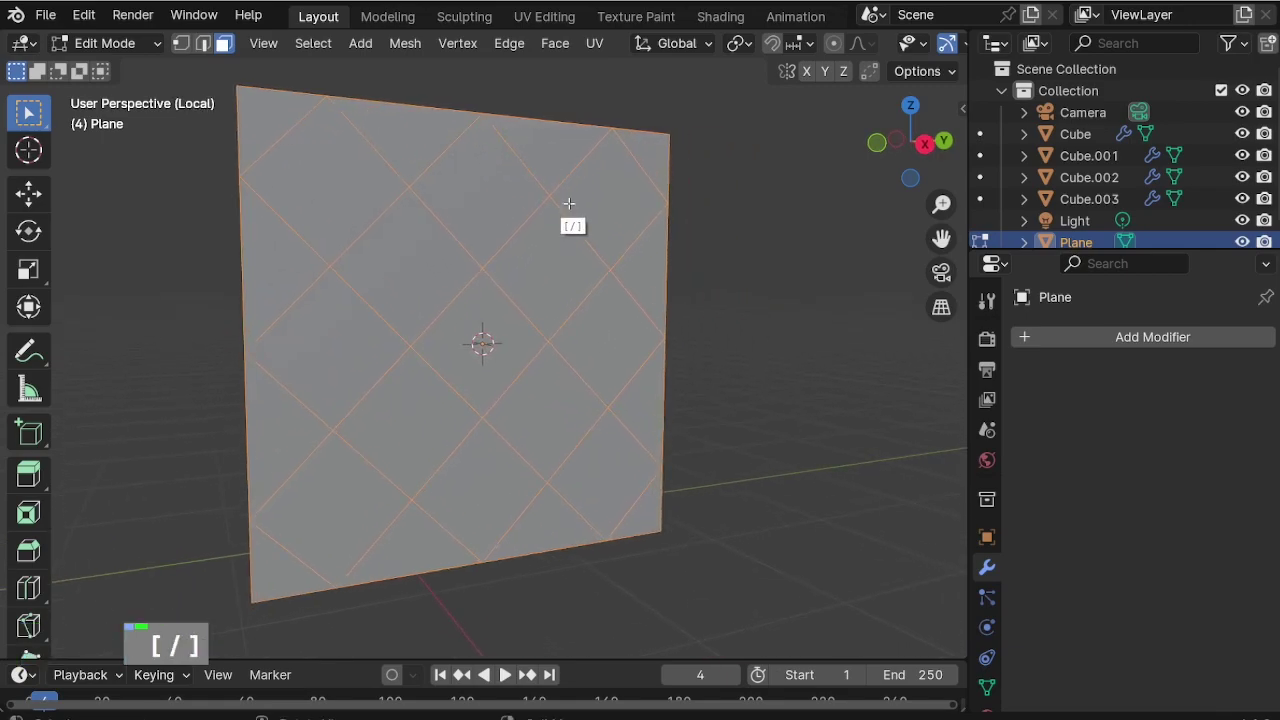
scroll(246, 200, down, 1)
scroll(317, 191, up, 1)
key(a)
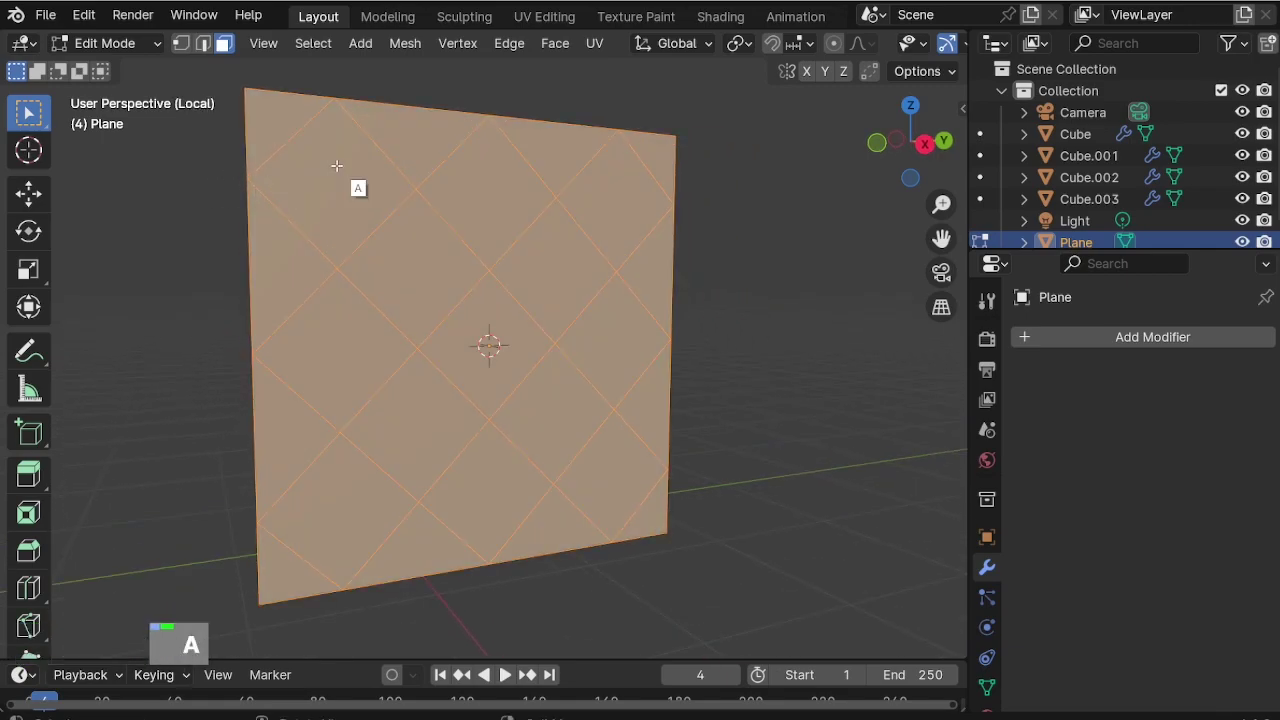
key(x)
click(318, 234)
middle_drag(388, 237, 350, 237)
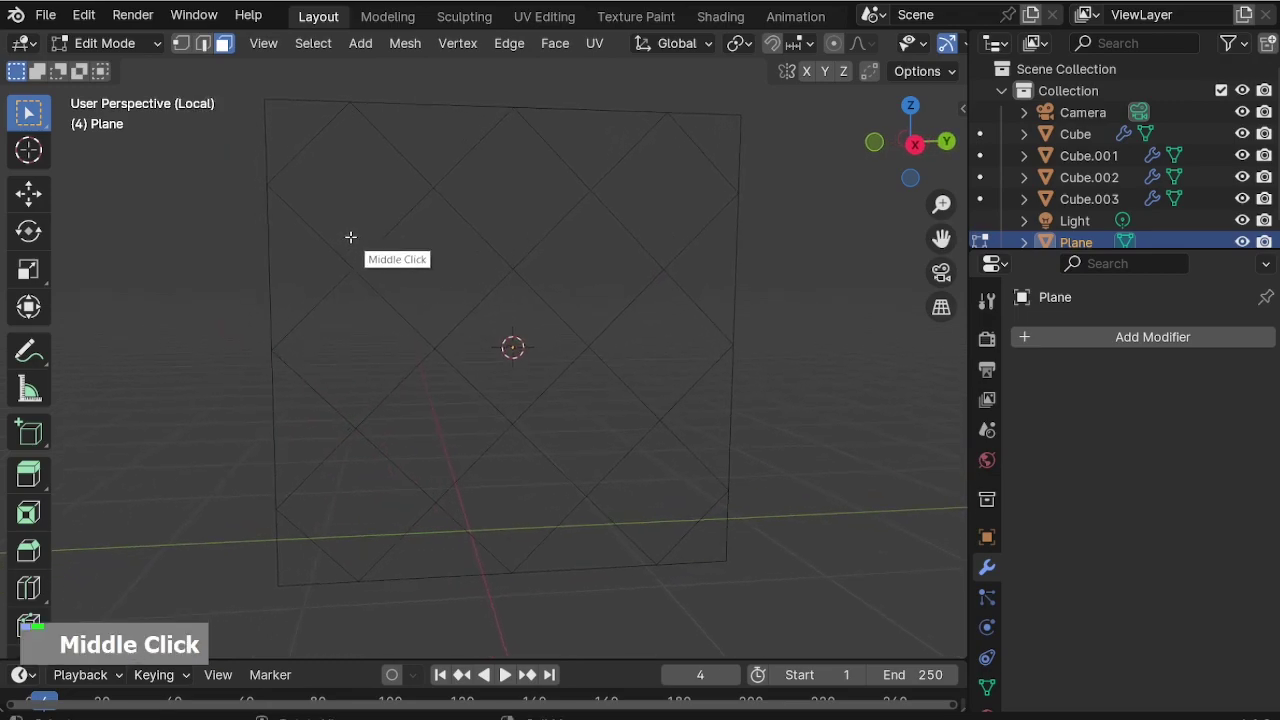
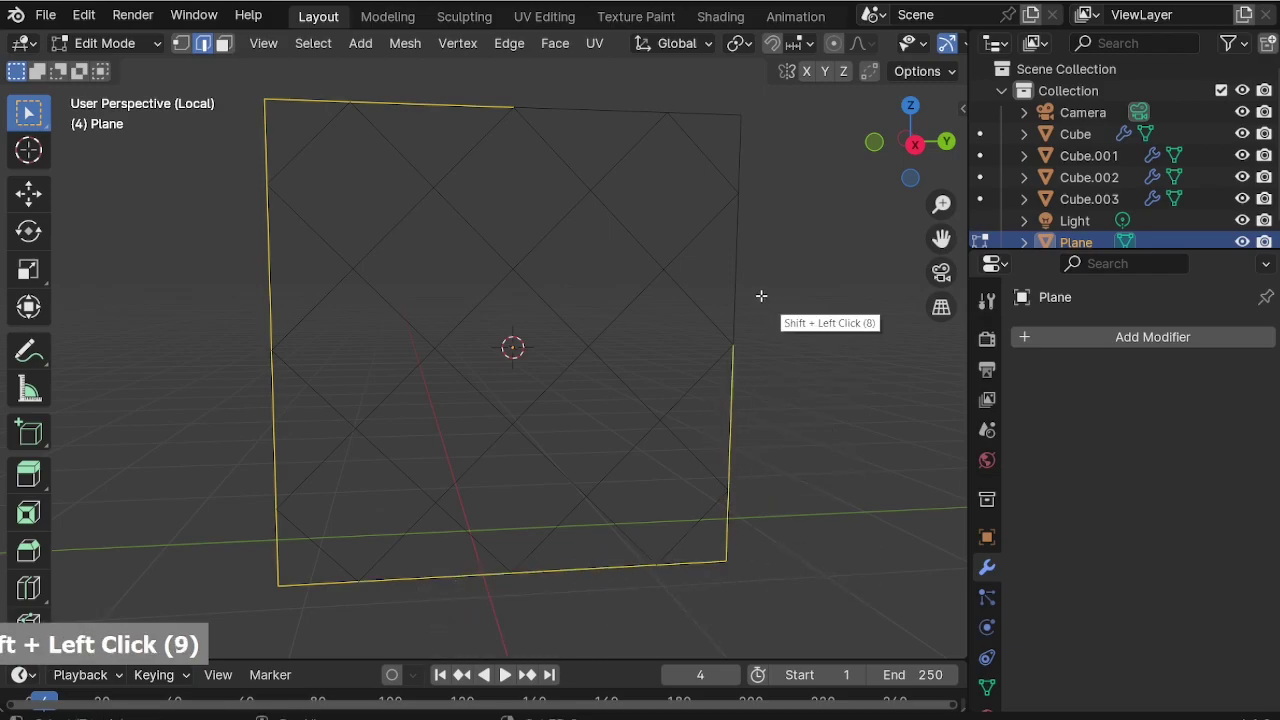
Delete the outer border edges around the plane, leaving only the diagonal lattice.
key(x)
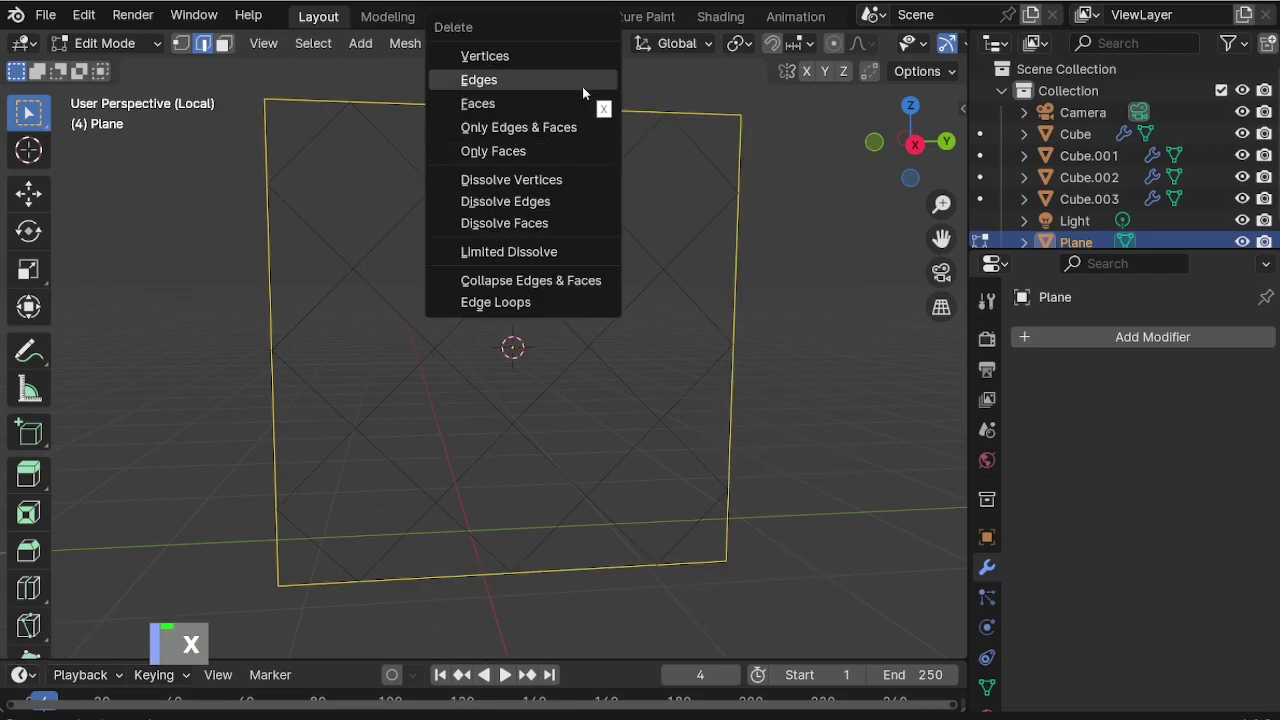
click(582, 86)
middle_drag(506, 286, 536, 297)
scroll(363, 377, down, 2)
middle_drag(363, 377, 457, 339)
key(Tab)
middle_drag(468, 227, 461, 236)
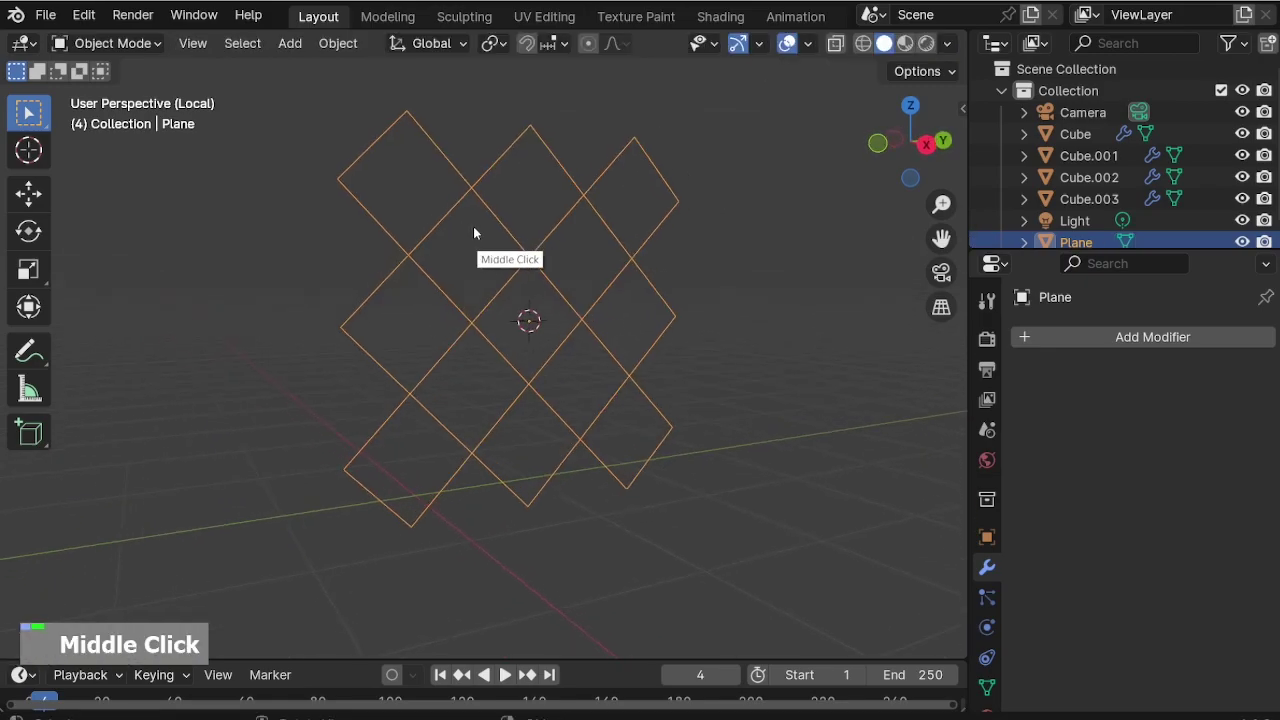
Return to the full scene and move the lattice about 0.066 m along X and -0.439 m along Z in front of the end wall.
key(slash)
scroll(597, 397, up, 2)
middle_drag(597, 397, 651, 343)
key(g)
key(x)
click(619, 420)
key(g)
key(z)
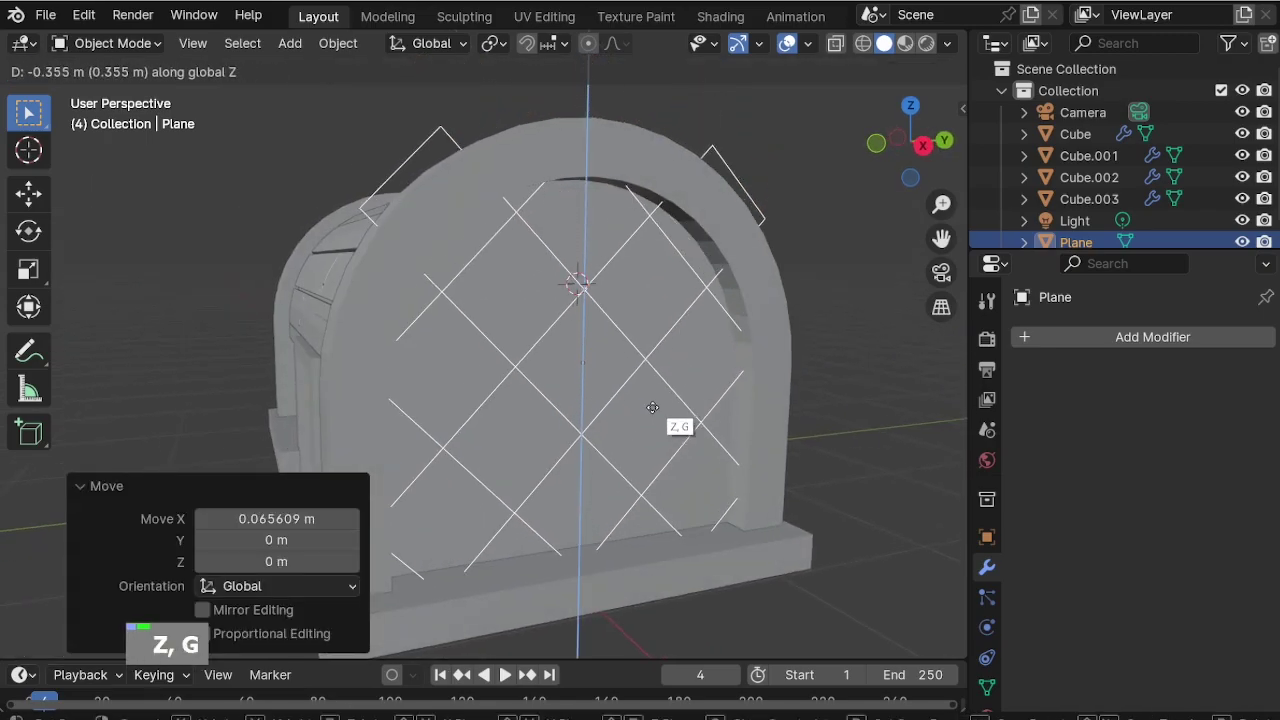
click(652, 425)
mouse_move(652, 425)
middle_down()
mouse_move(608, 417)
mouse_move(629, 420)
middle_up()
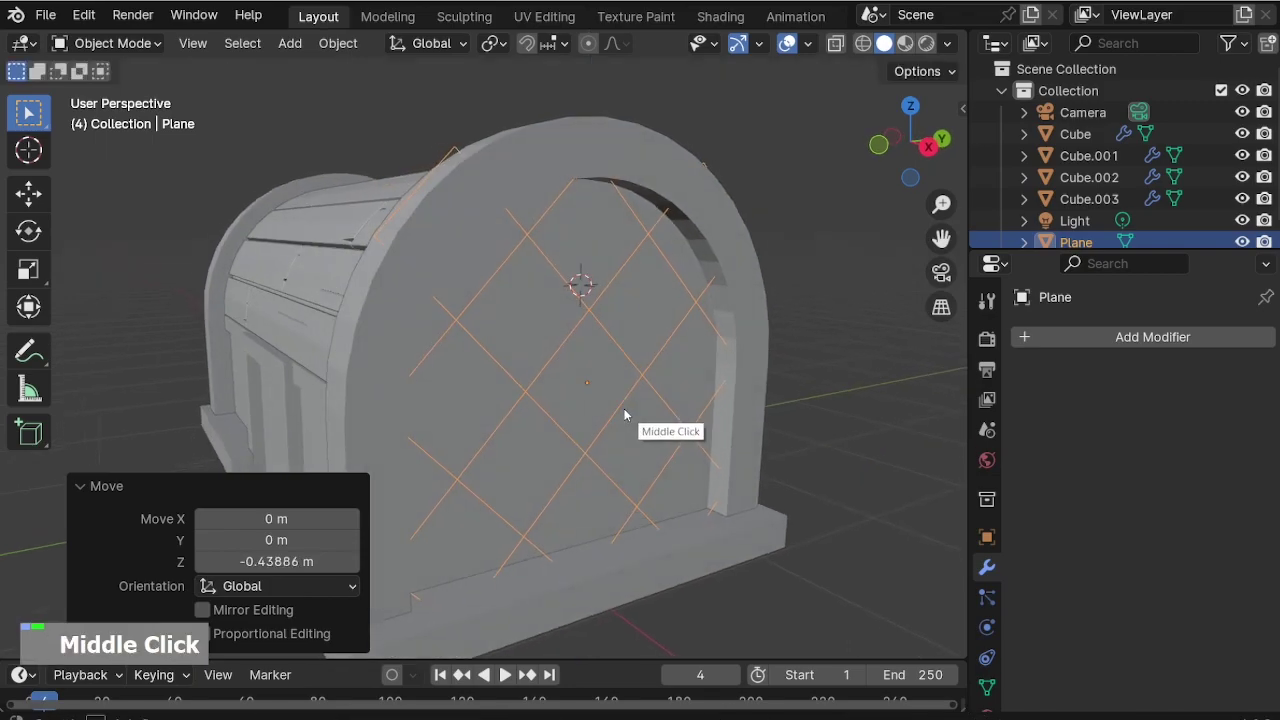
Convert the lattice mesh to a curve.
right_click(620, 406)
mouse_move(625, 400)
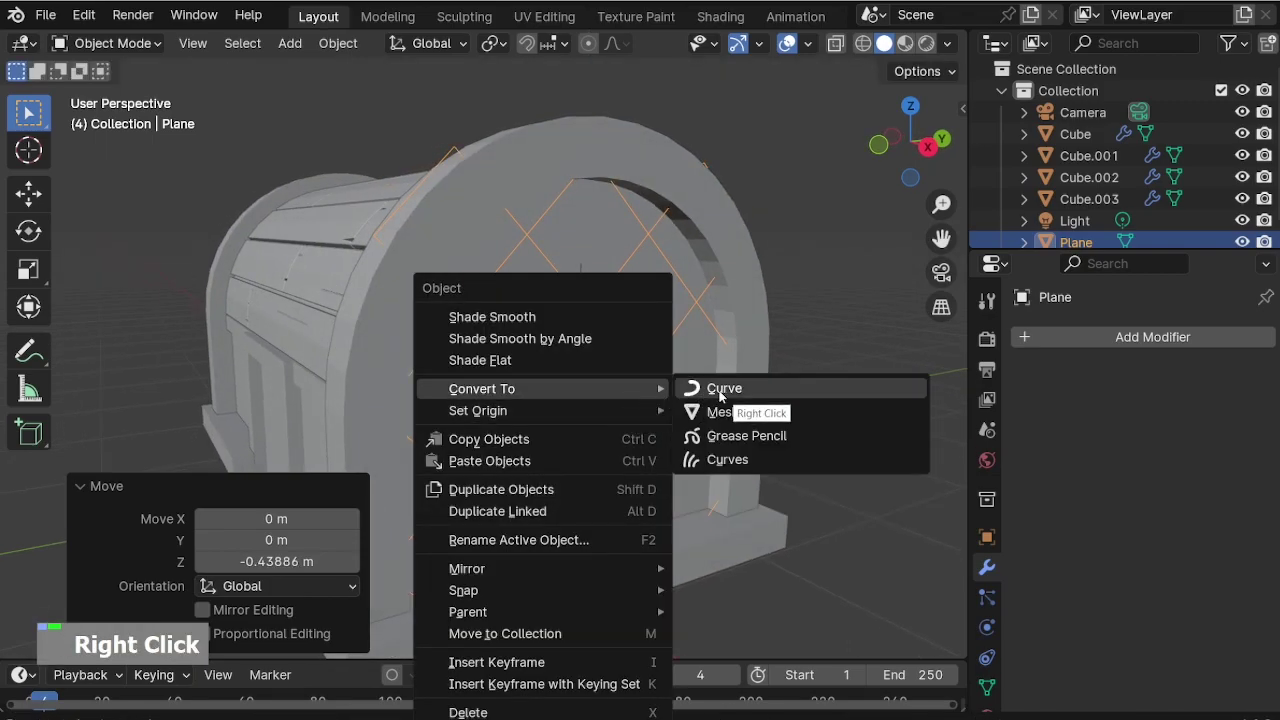
click(722, 385)
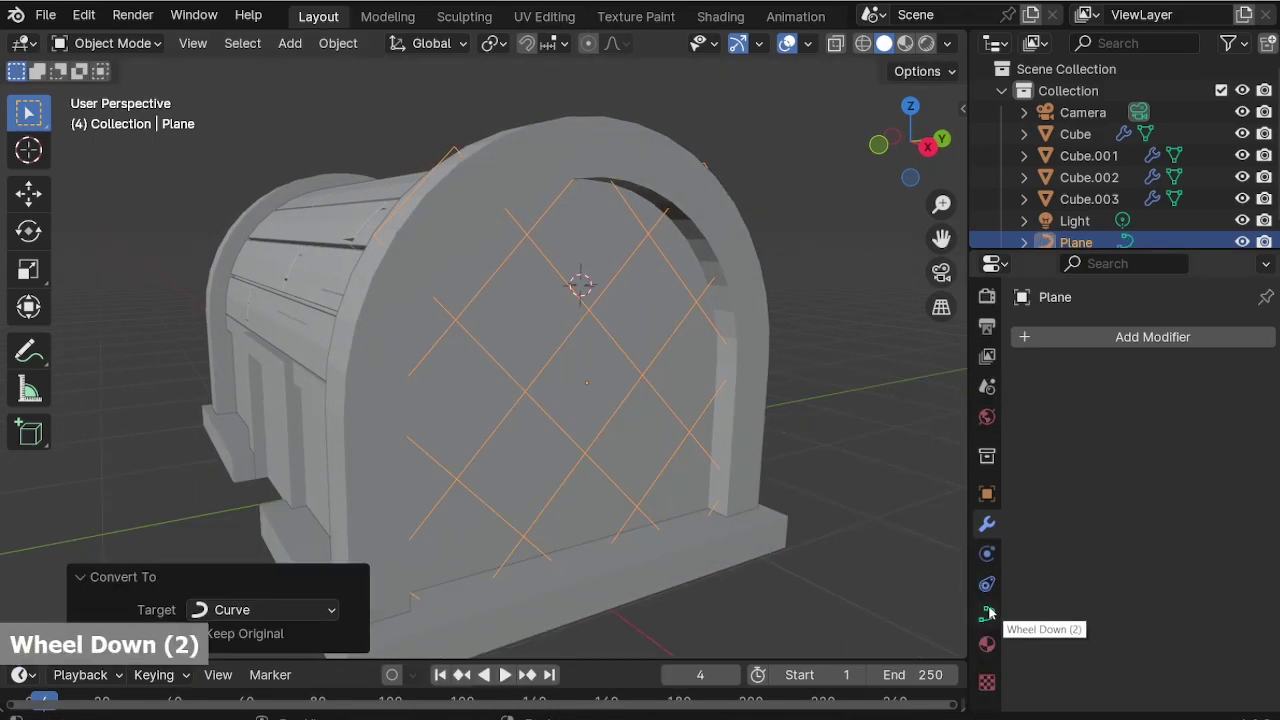
Give the lattice curve a round bevel with a depth of 0.03 m.
click(987, 613)
scroll(1026, 580, down, 7)
click(1028, 373)
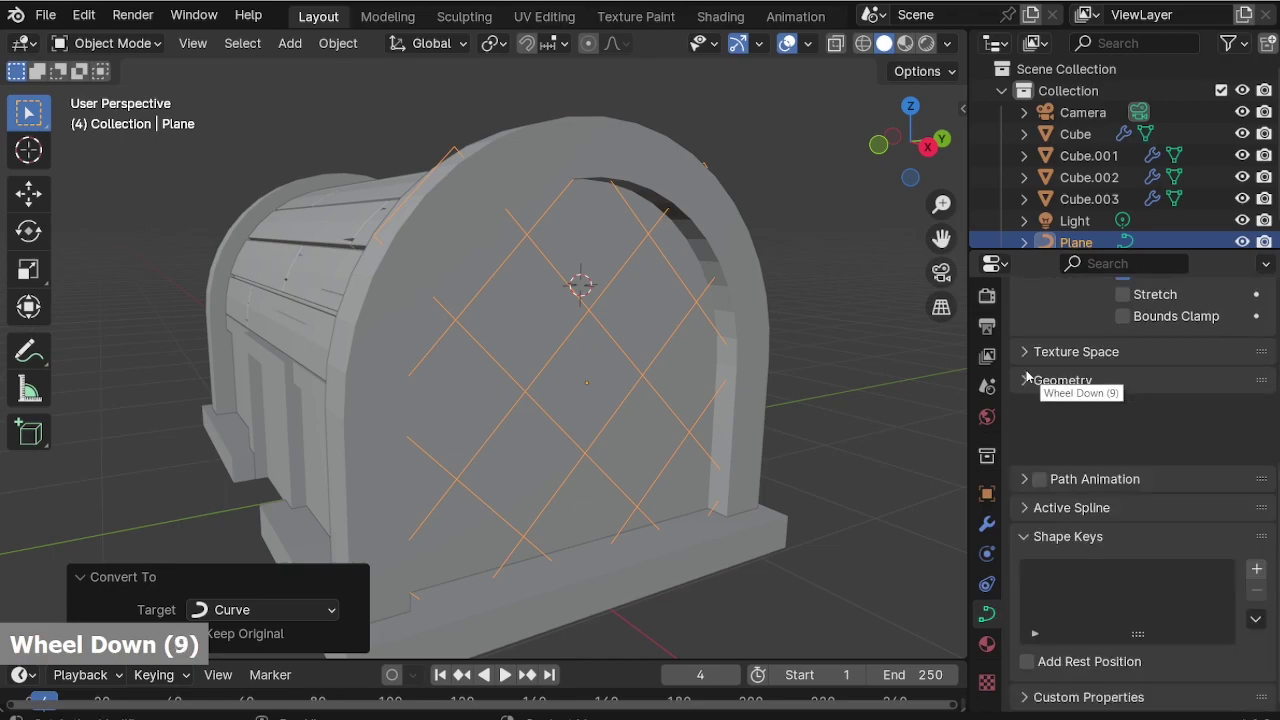
click(1029, 448)
scroll(1020, 470, down, 5)
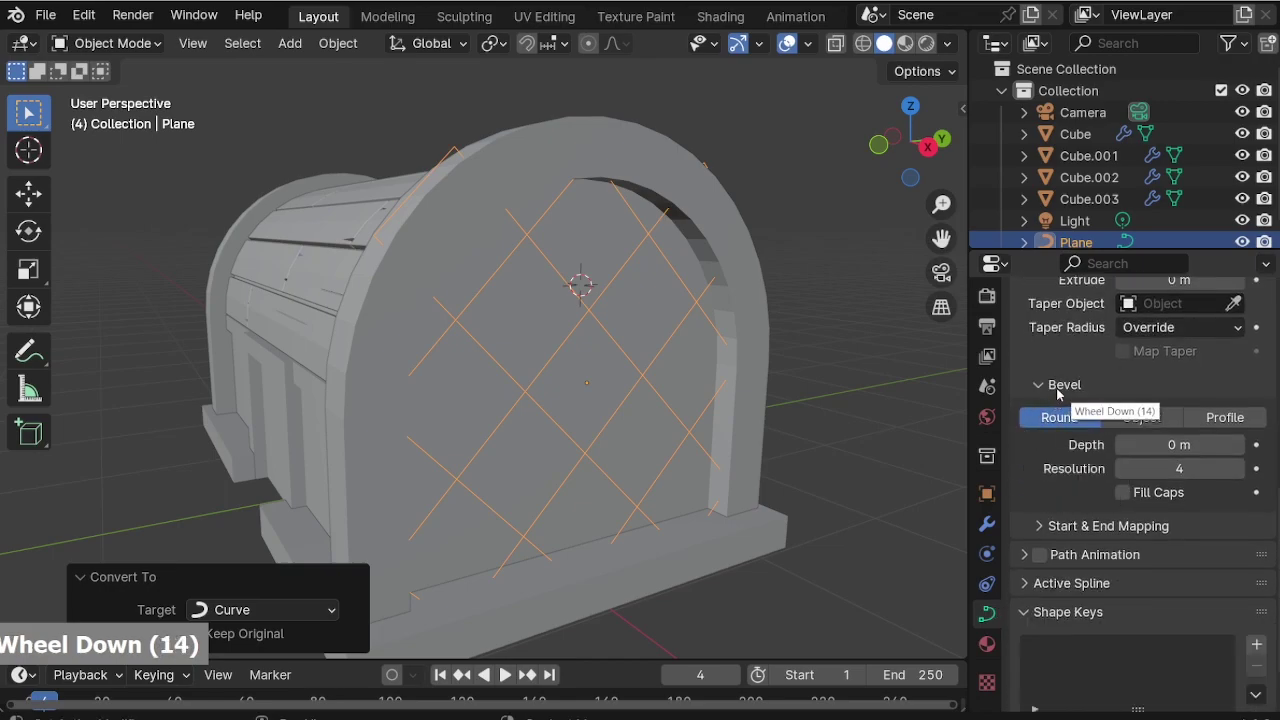
click(1238, 445)
click(1238, 445)
click(1238, 445)
Fit the lattice to the arch by scaling it to 0.927, moving it about -0.059 m along Z, and enlarging it by about 1.04.
middle_drag(800, 487, 726, 480)
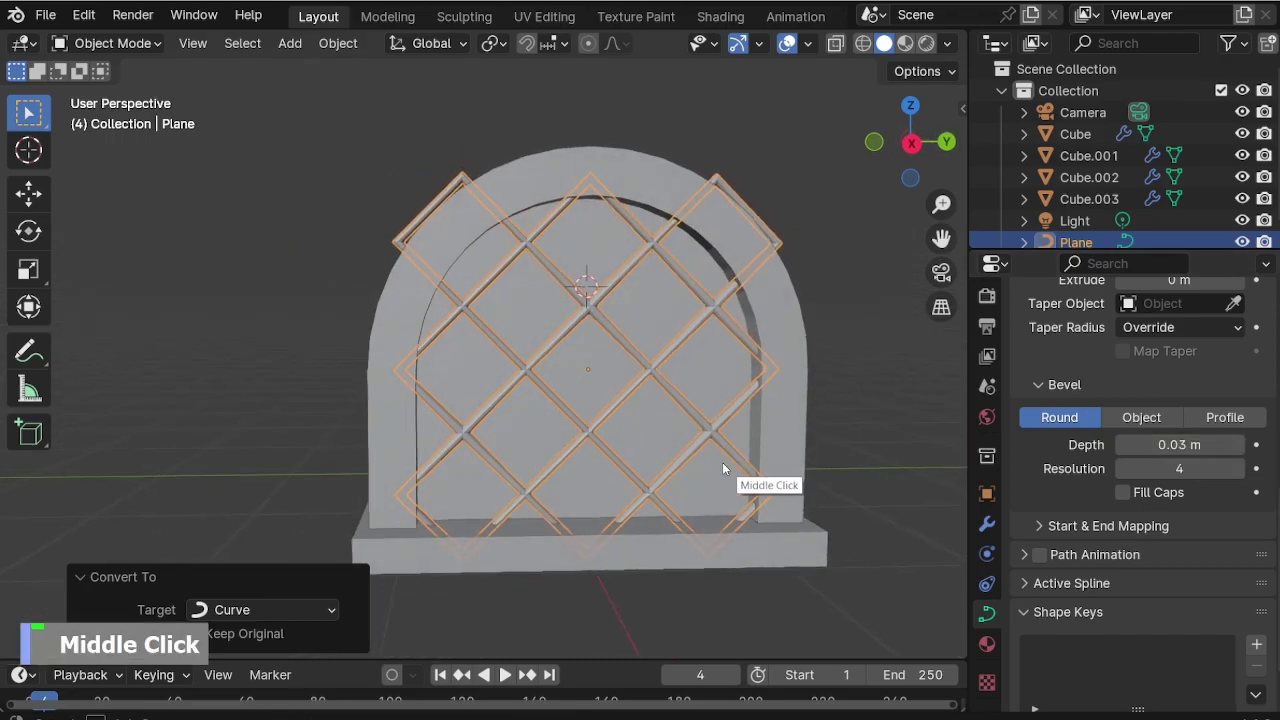
scroll(694, 406, up, 2)
middle_drag(693, 402, 680, 402)
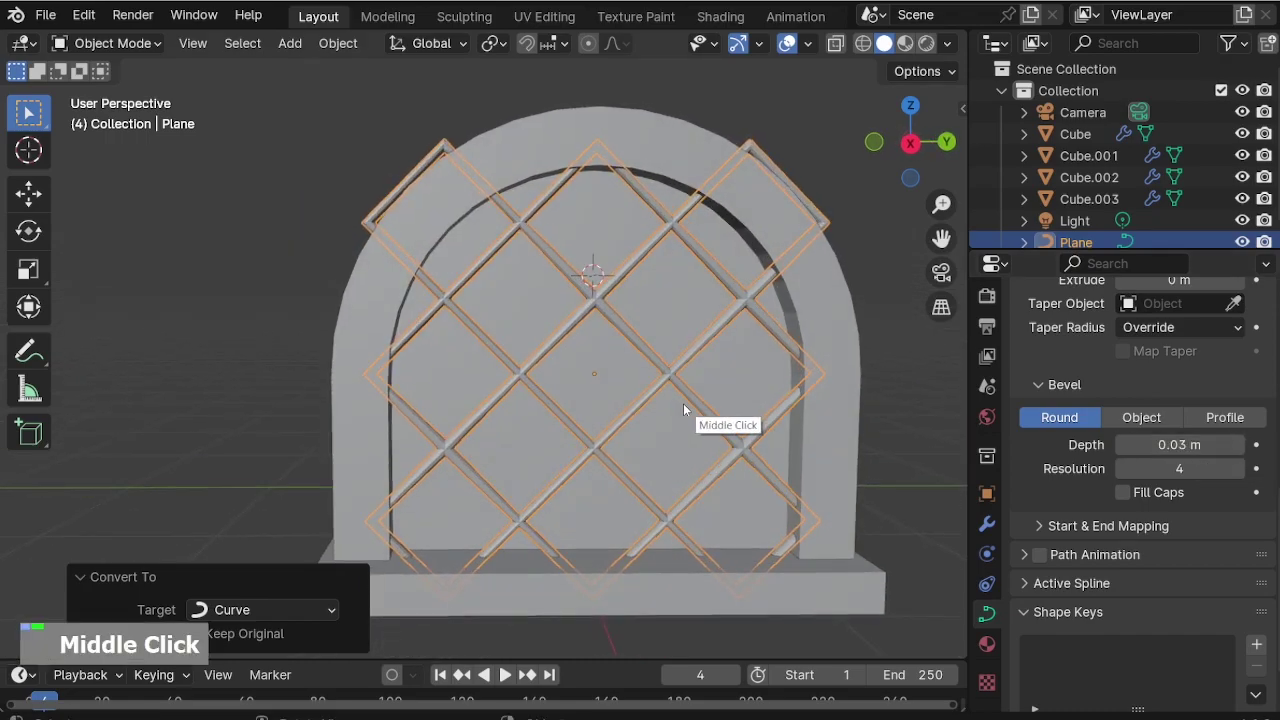
key(s)
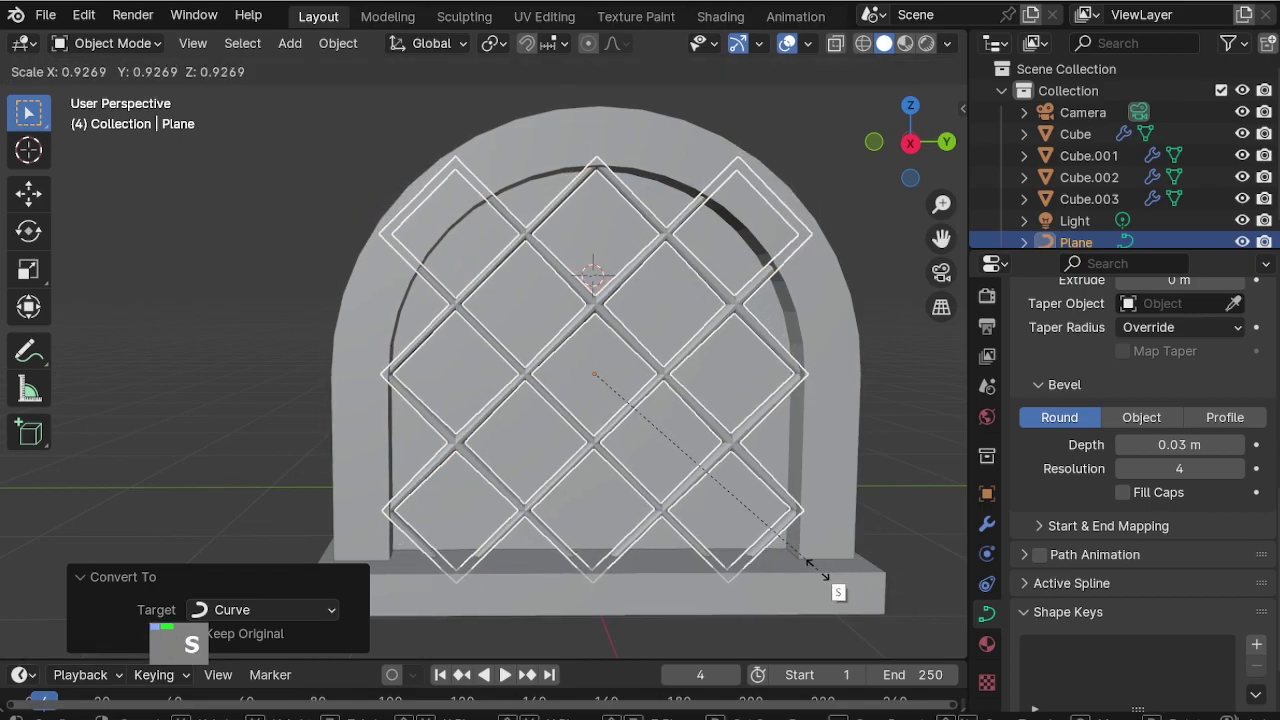
click(840, 589)
key(g)
key(z)
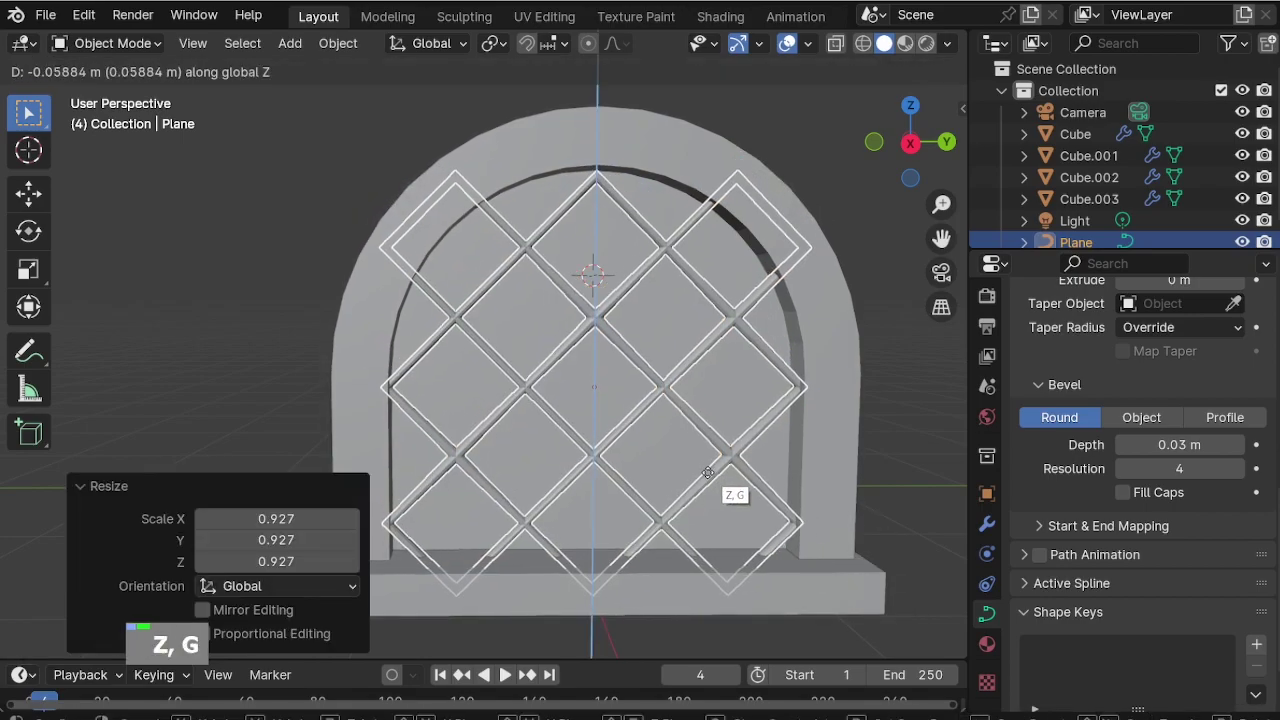
click(708, 472)
key(s)
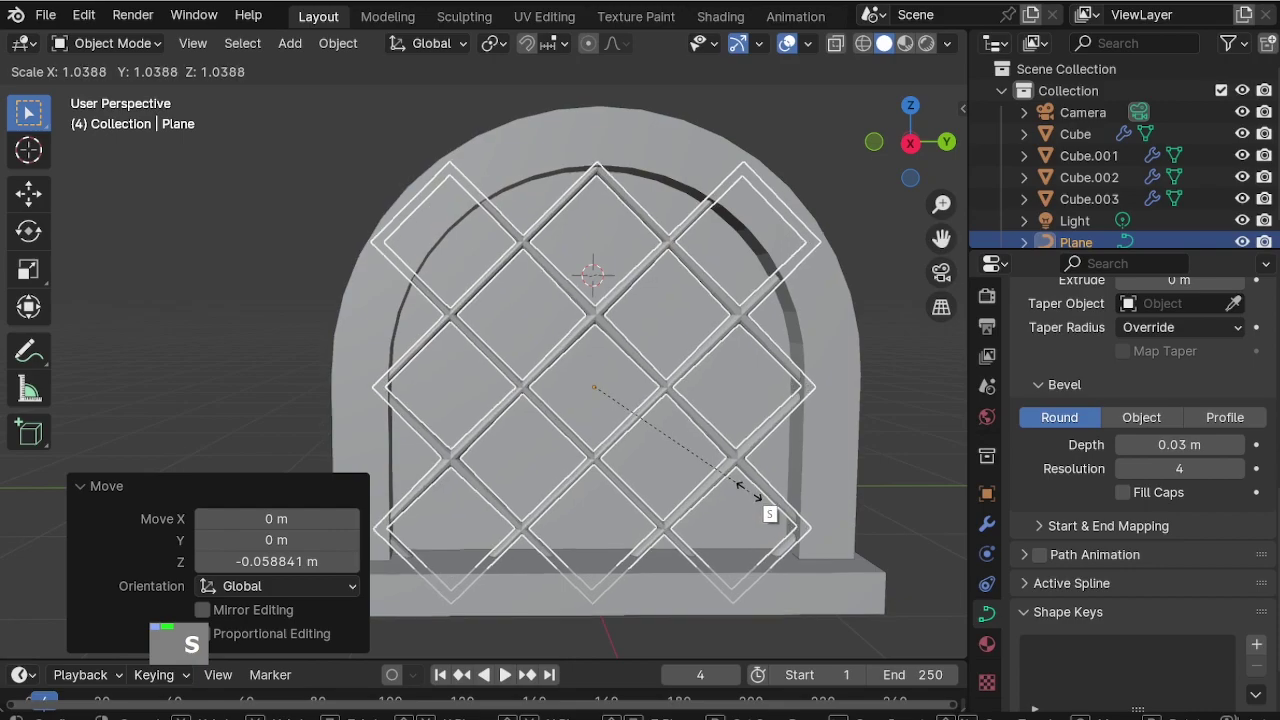
click(749, 491)
Try a smaller bevel depth on the lattice and restore it to 0.03 m.
scroll(815, 468, down, 1)
click(876, 480)
middle_drag(566, 480, 744, 504)
click(1121, 446)
click(1237, 446)
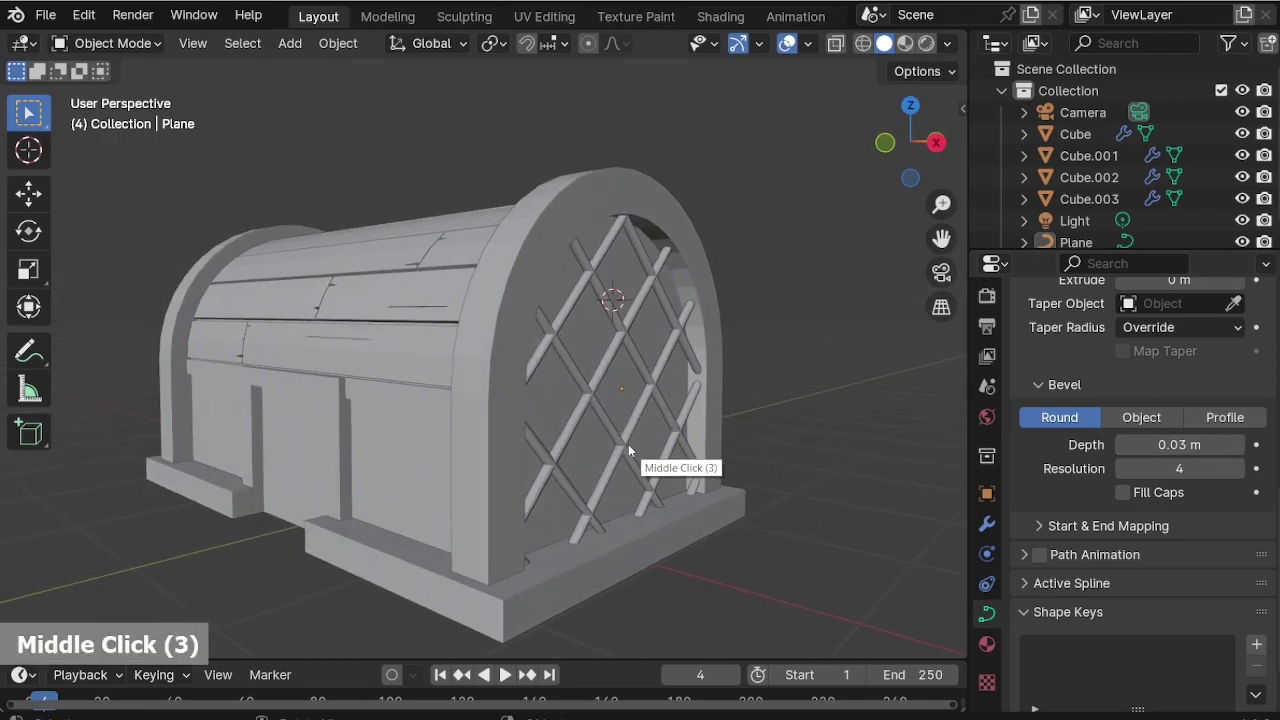
Add a Mirror modifier on the X axis to the lattice curve.
click(987, 524)
middle_drag(851, 506, 833, 536)
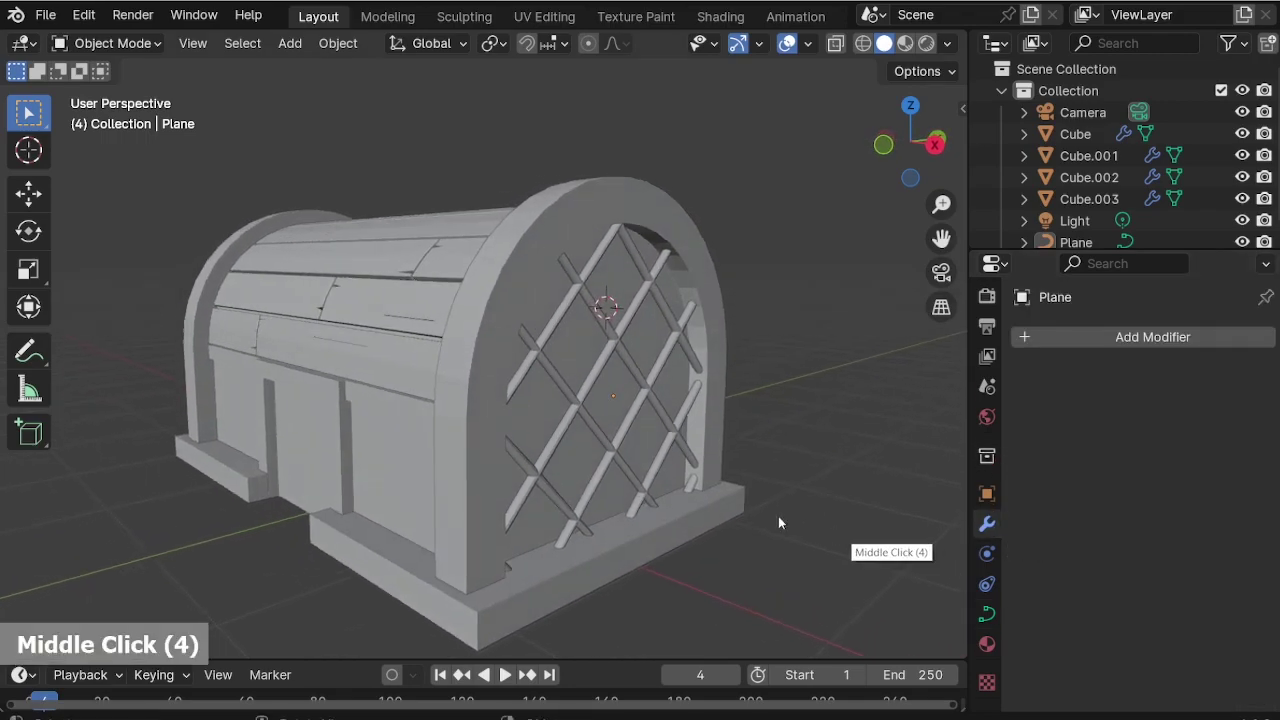
click(575, 412)
click(1170, 340)
click(1080, 345)
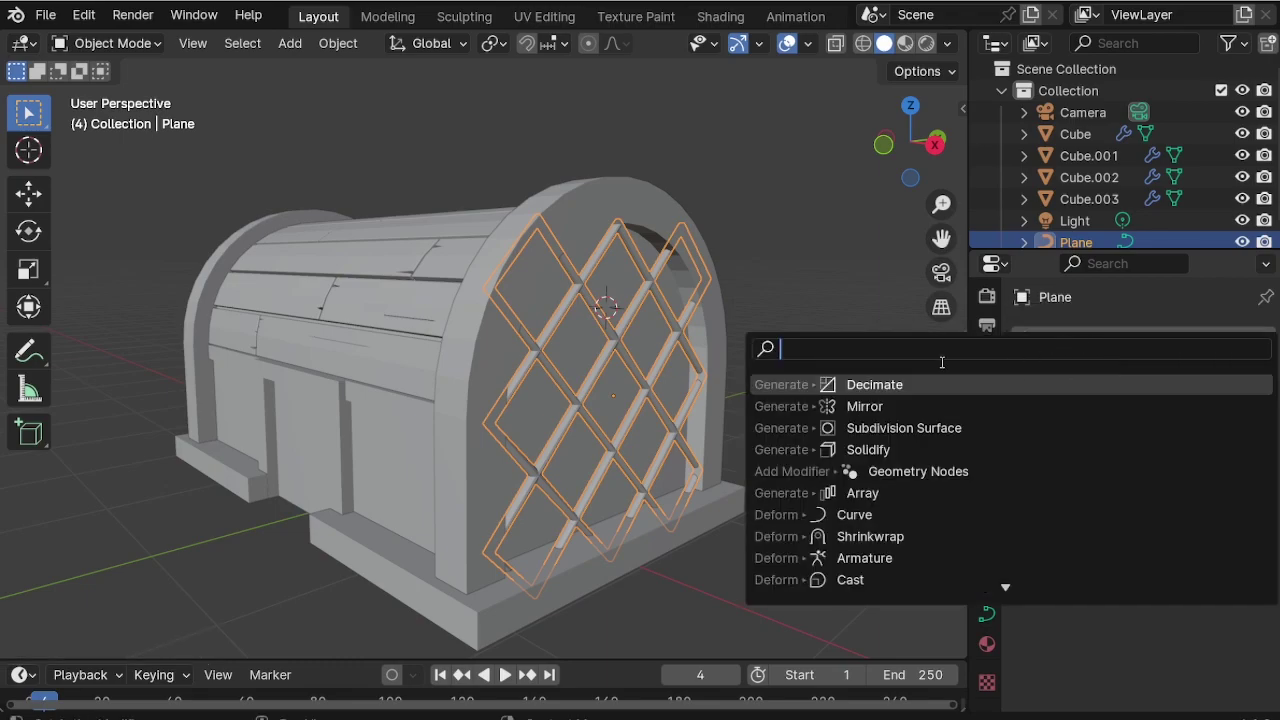
text(mi)
key(Return)
scroll(558, 364, down, 2)
middle_drag(558, 364, 1156, 460)
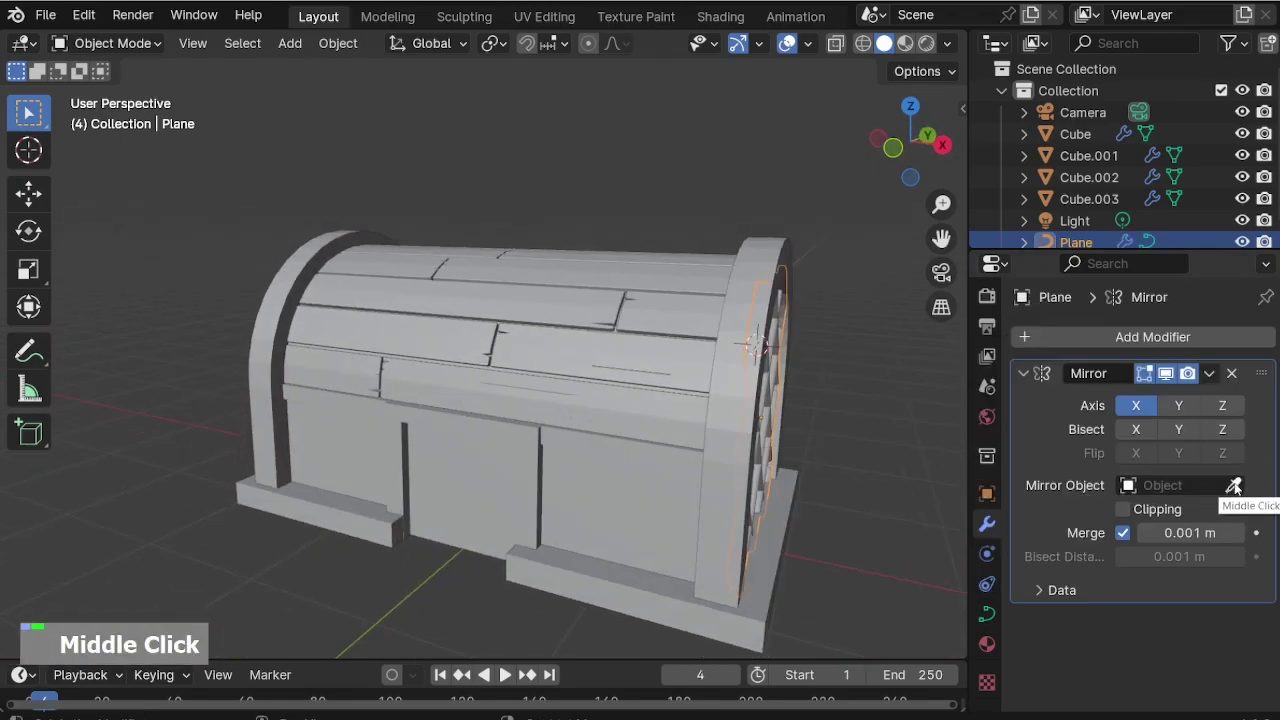
middle_drag(680, 466, 426, 354)
Snap the 3D cursor to the vertical centre edge of the door panel on the building body.
shift+middle_drag(213, 450, 563, 442)
scroll(471, 466, up, 2)
scroll(675, 441, up, 1)
click(488, 479)
scroll(488, 479, up, 2)
scroll(525, 495, up, 3)
middle_drag(488, 479, 525, 495)
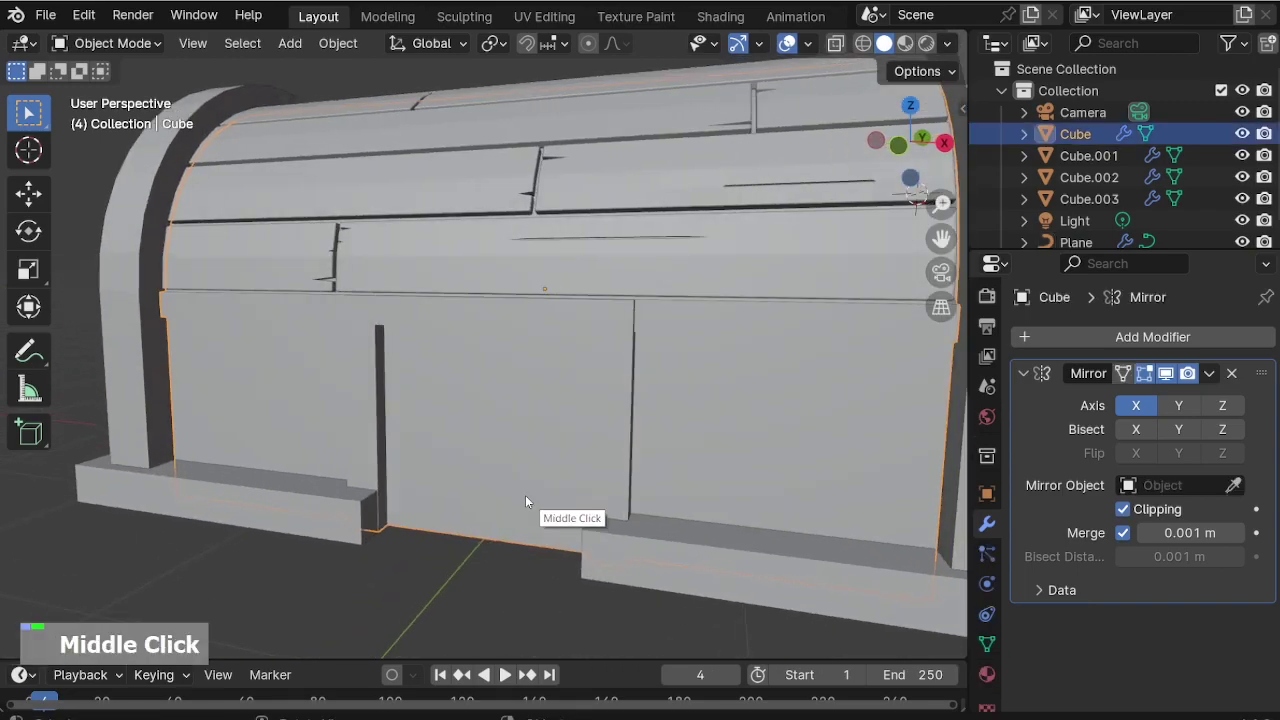
key(Tab)
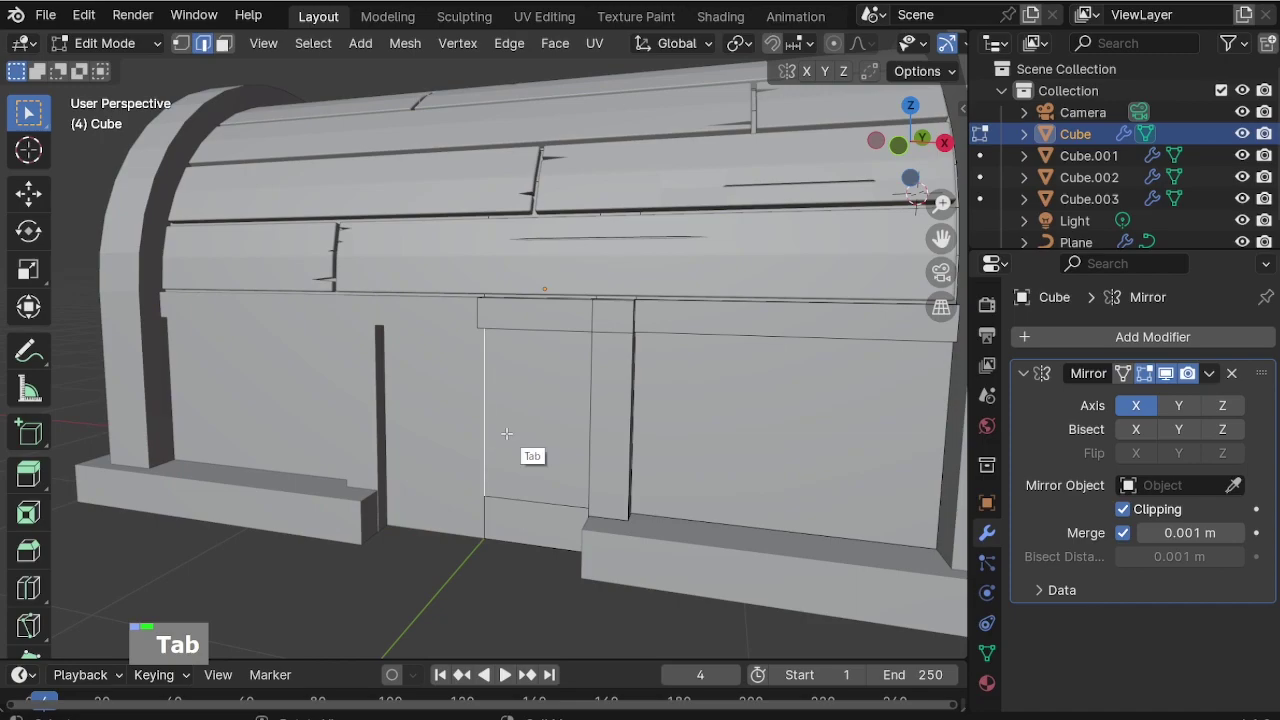
scroll(506, 433, up, 2)
key(shift+s)
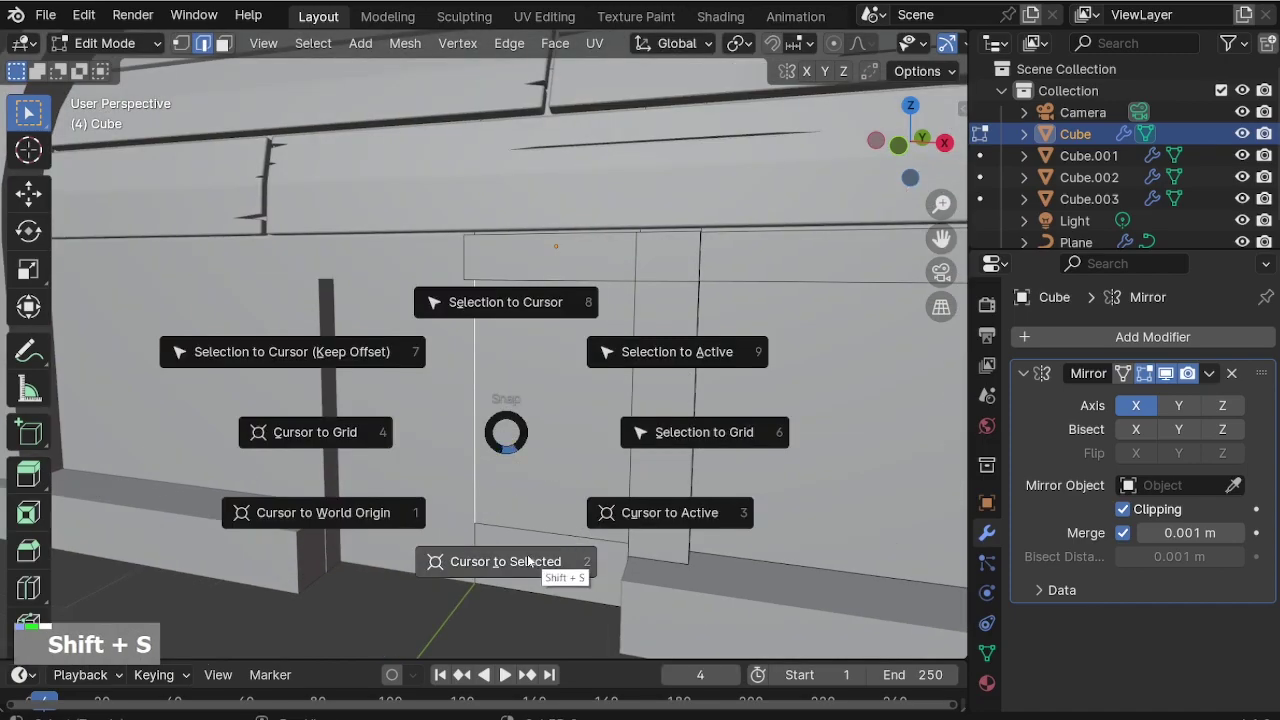
click(527, 557)
key(Tab)
Add a plane at the 3D cursor on the door and rotate it 90° about X.
key(shift+a)
mouse_move(494, 317)
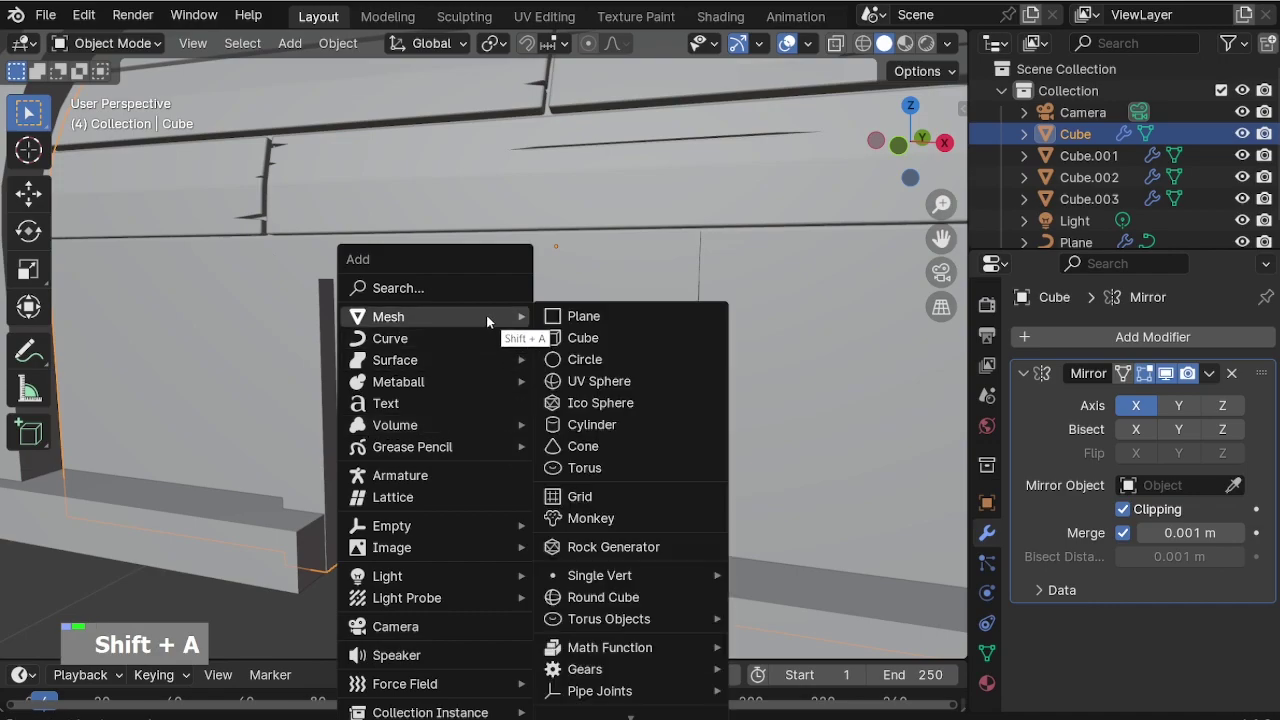
click(583, 315)
scroll(548, 401, down, 2)
middle_drag(548, 401, 674, 471)
text(r)
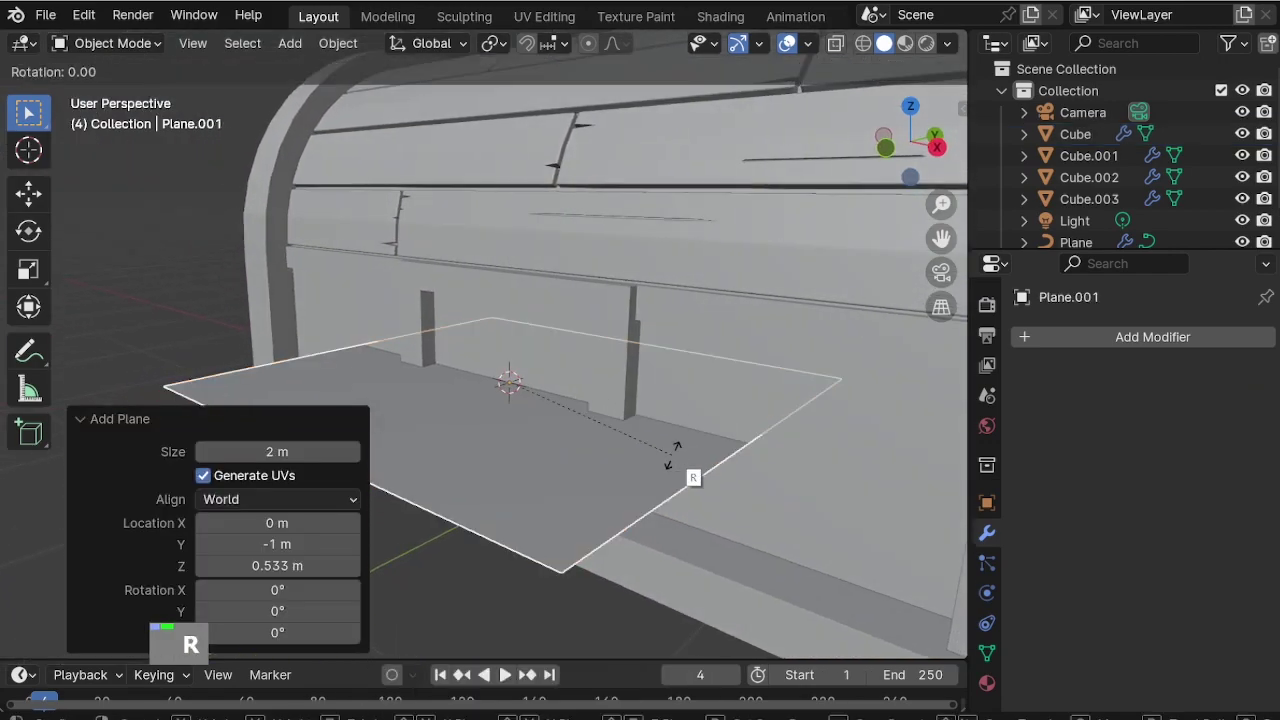
text(x)
text(90)
key(Return)
Scale the plane to about 0.067, then by 0.8, and stretch it about 2.1 times along Z into an upright rectangle.
middle_drag(663, 391, 690, 533)
key(s)
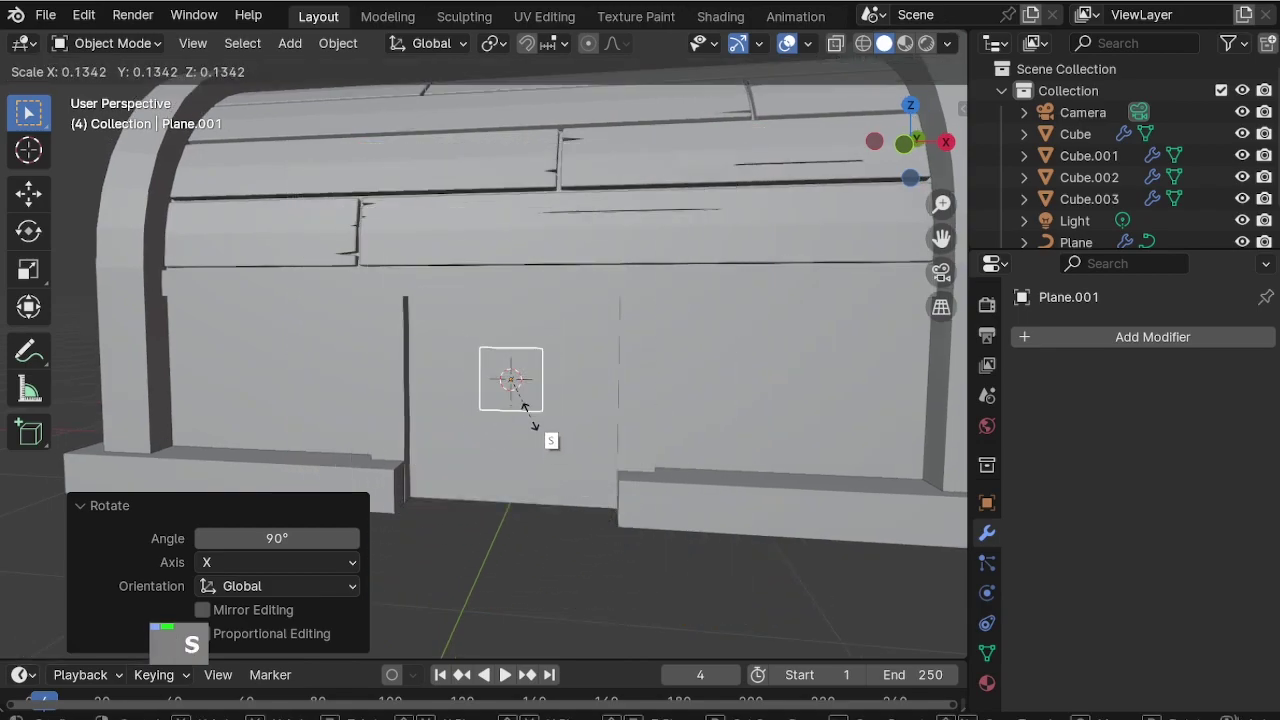
click(512, 383)
scroll(510, 398, up, 4)
middle_drag(510, 398, 533, 425)
scroll(533, 425, down, 2)
key(s)
click(587, 518)
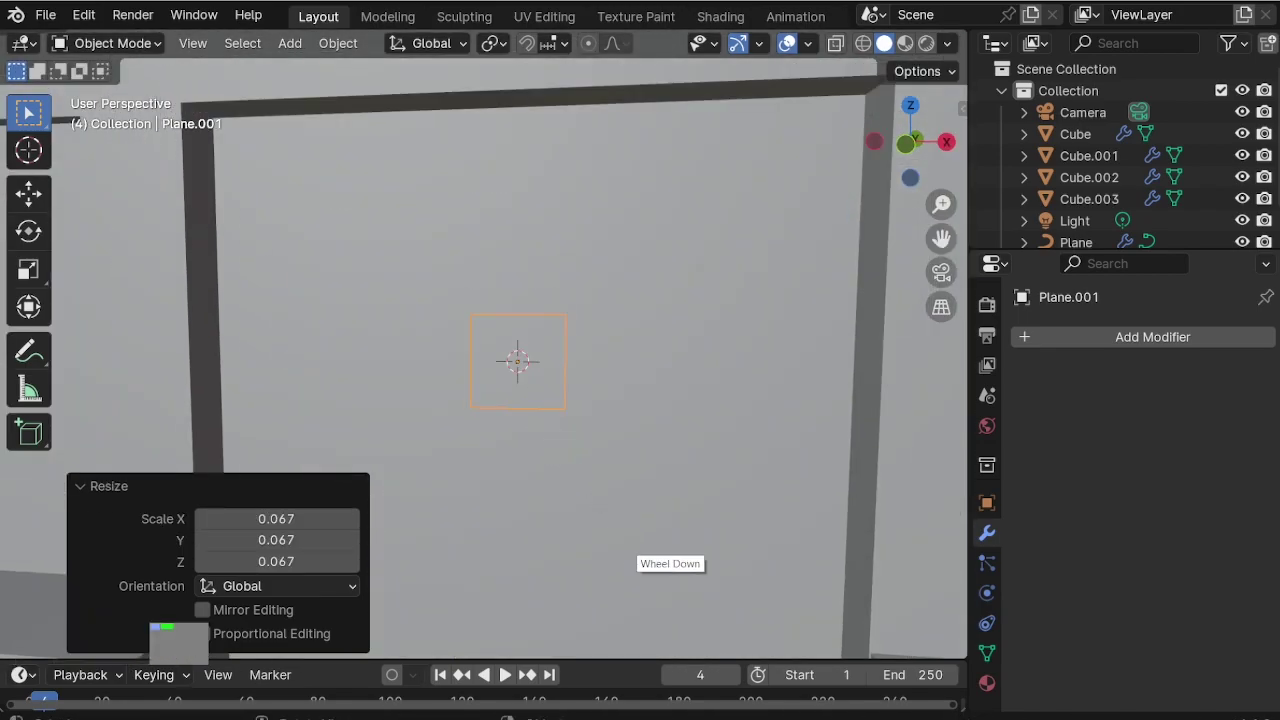
key(s)
key(z)
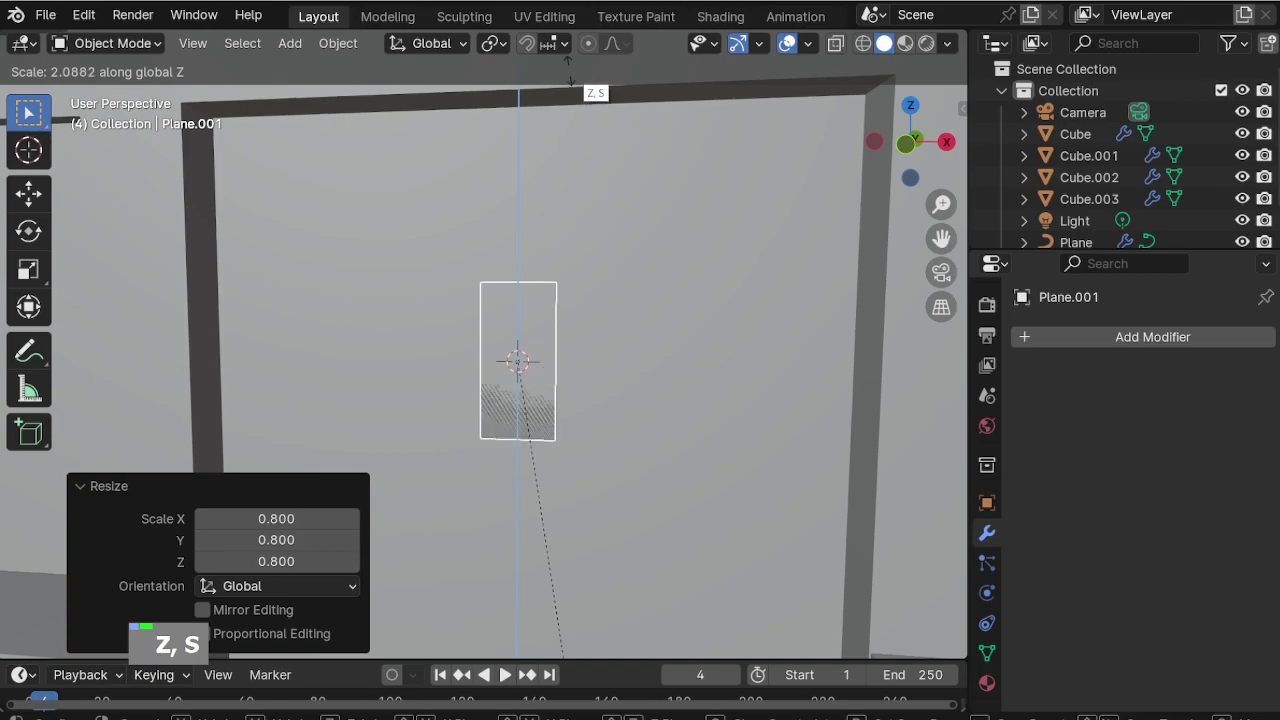
click(569, 72)
Extrude the door handle rectangle outward by about 0.017 m.
middle_drag(533, 312, 514, 343)
scroll(544, 310, up, 1)
key(Tab)
key(e)
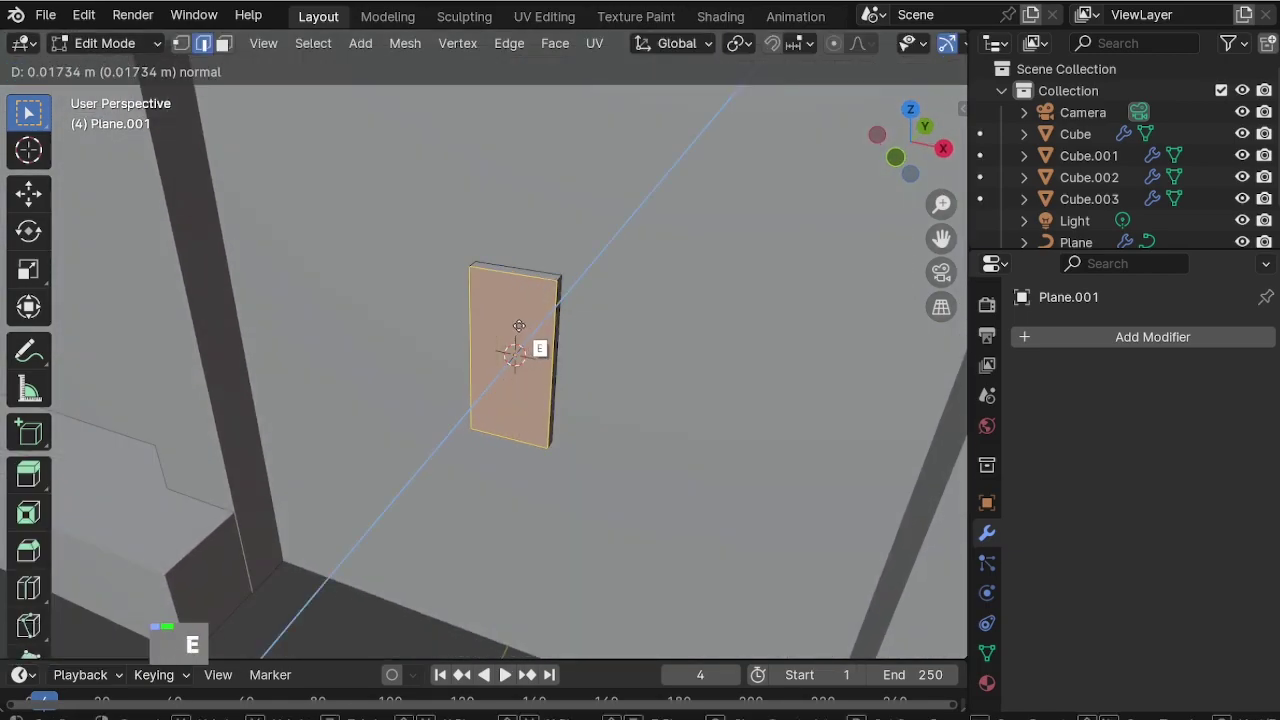
click(519, 326)
Bevel the front edges of the extruded door handle.
middle_drag(590, 315, 511, 273)
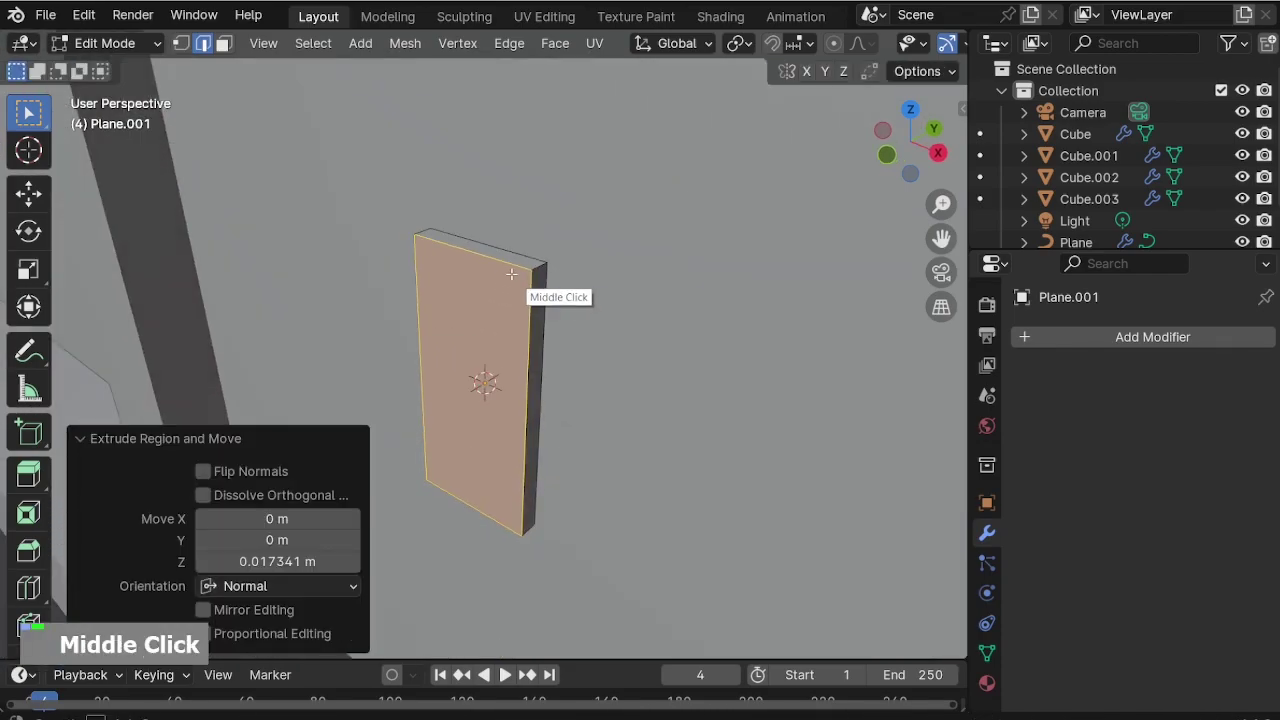
key(ctrl+b)
scroll(615, 338, down, 2)
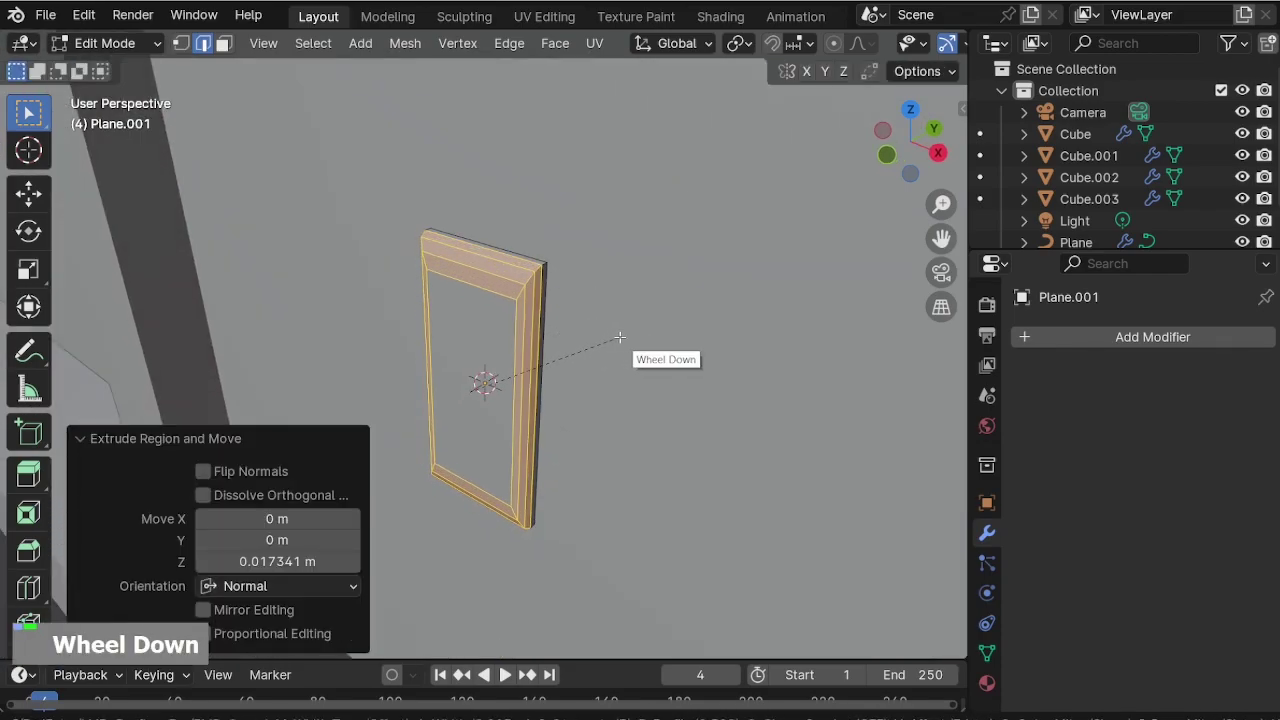
click(615, 342)
scroll(583, 273, down, 3)
scroll(570, 276, down, 1)
key(Tab)
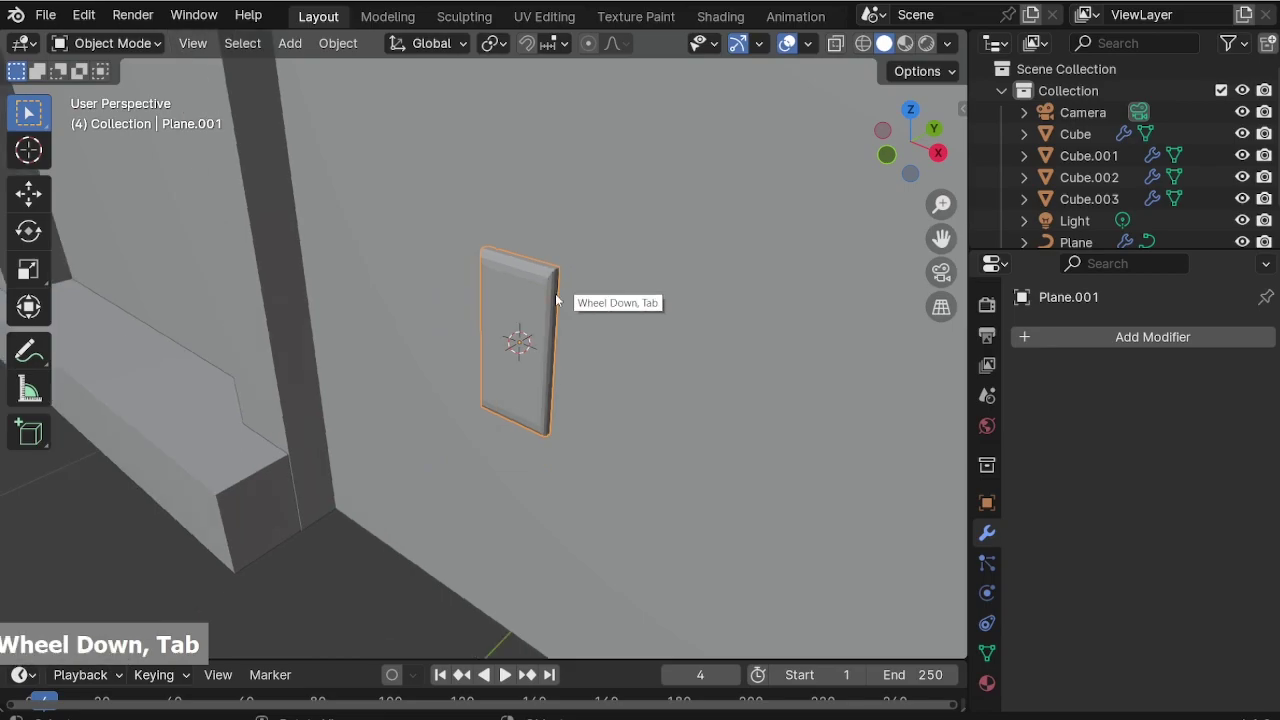
Scale the door handle to 0.741 and move it about 0.081 m along X and -0.144 m along Z.
middle_drag(560, 280, 626, 284)
scroll(541, 315, down, 2)
key(s)
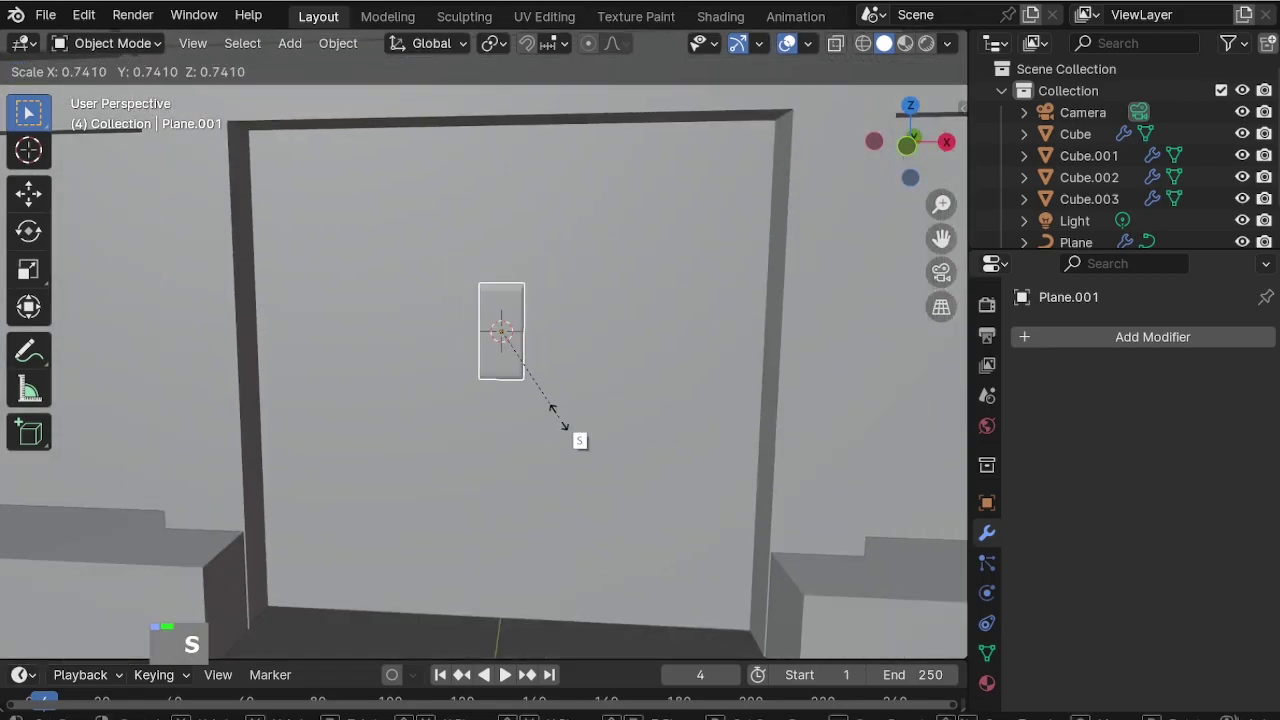
click(558, 423)
key(g)
key(x)
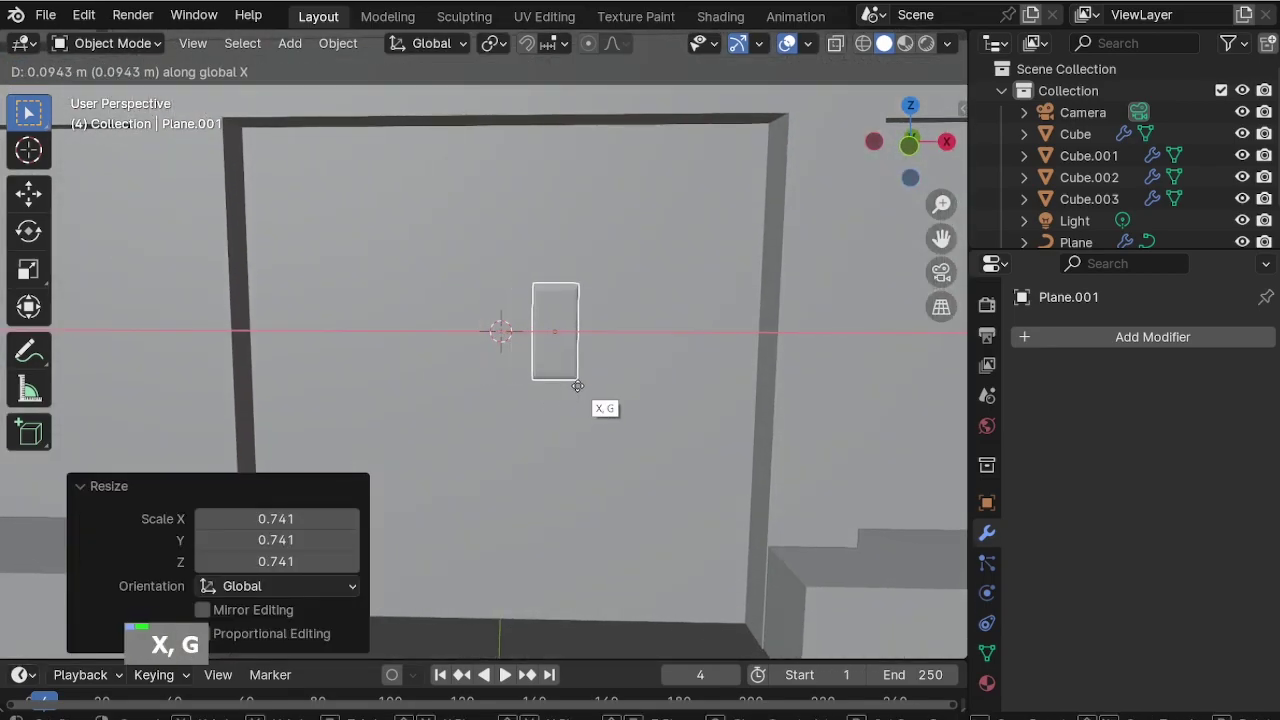
click(571, 381)
key(g)
key(z)
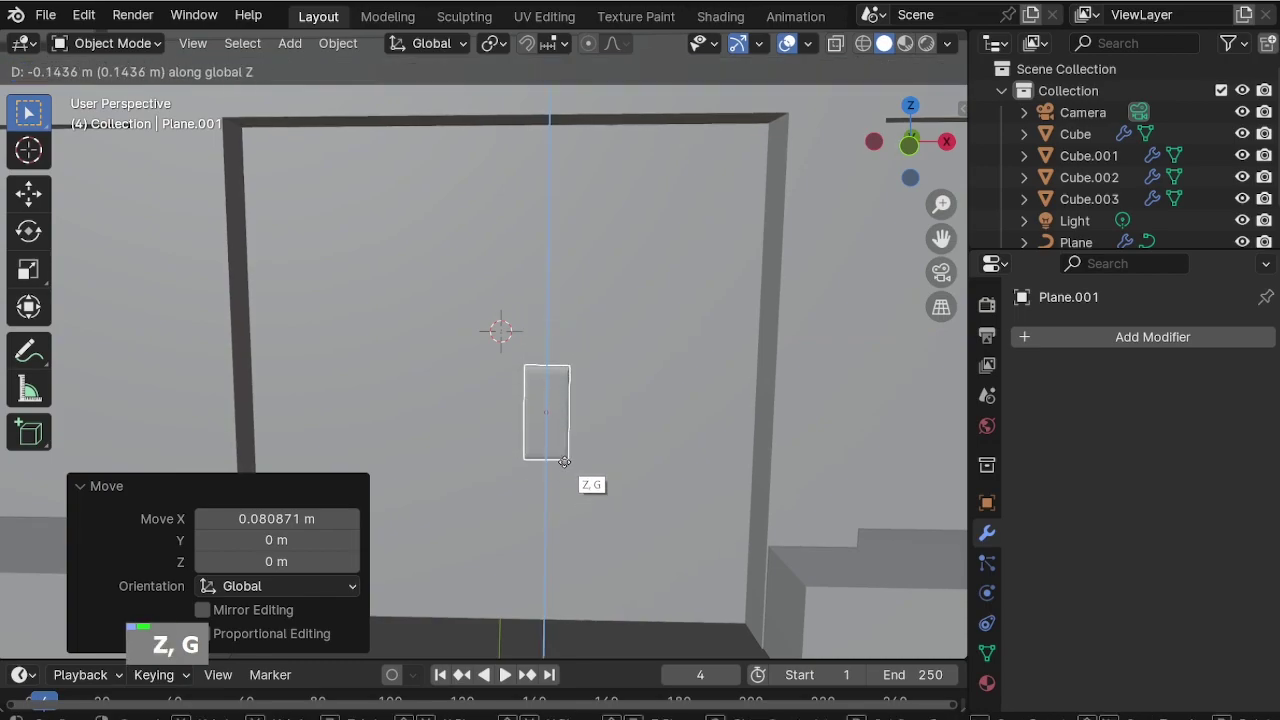
click(629, 433)
Add a Mirror modifier on the X axis to the door handle, using the building body as mirror object.
middle_drag(629, 433, 560, 430)
scroll(600, 430, up, 2)
click(1046, 350)
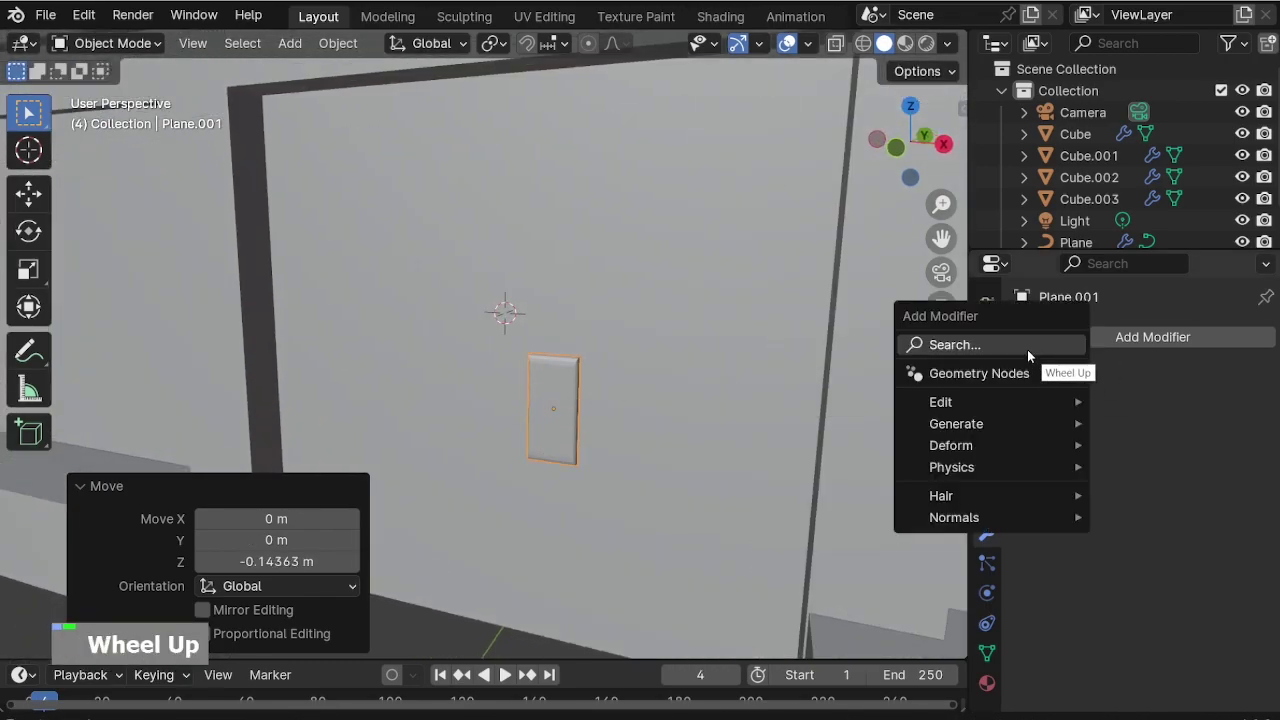
click(1027, 349)
click(910, 389)
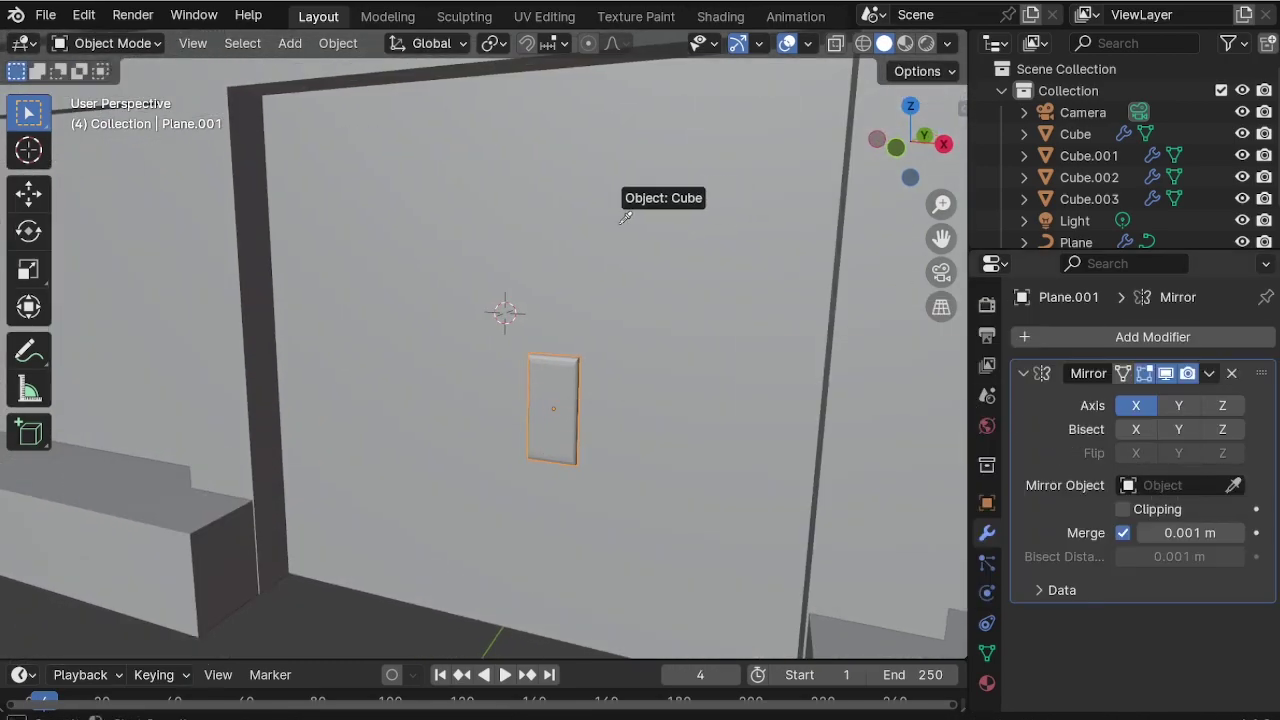
middle_drag(610, 205, 531, 457)
Shift the door handle along X closer to the door's centreline.
key(g)
key(x)
click(518, 449)
scroll(443, 429, down, 2)
mouse_move(443, 429)
middle_down()
mouse_move(482, 393)
mouse_move(443, 420)
middle_up()
scroll(443, 420, down, 2)
shift+middle_drag(517, 400, 581, 427)
Clear the selection and place the 3D cursor on top of the roof, between its middle and the lattice end.
click(811, 568)
key(shift+c)
scroll(474, 451, up, 10)
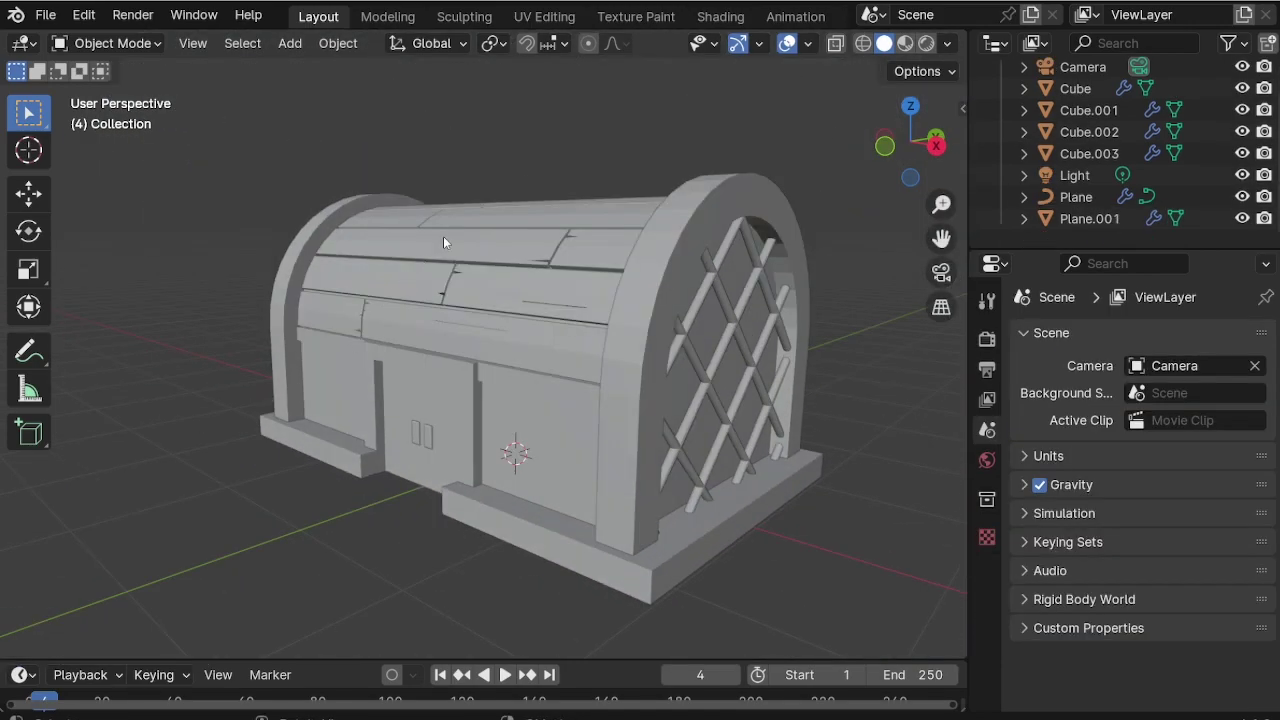
scroll(558, 182, up, 2)
middle_drag(558, 182, 598, 292)
shift+middle_drag(598, 292, 551, 230)
shift+right_click(562, 290)
Add a plane at the 3D cursor on the roof and scale it down to a small square base.
key(shift+a)
mouse_move(535, 233)
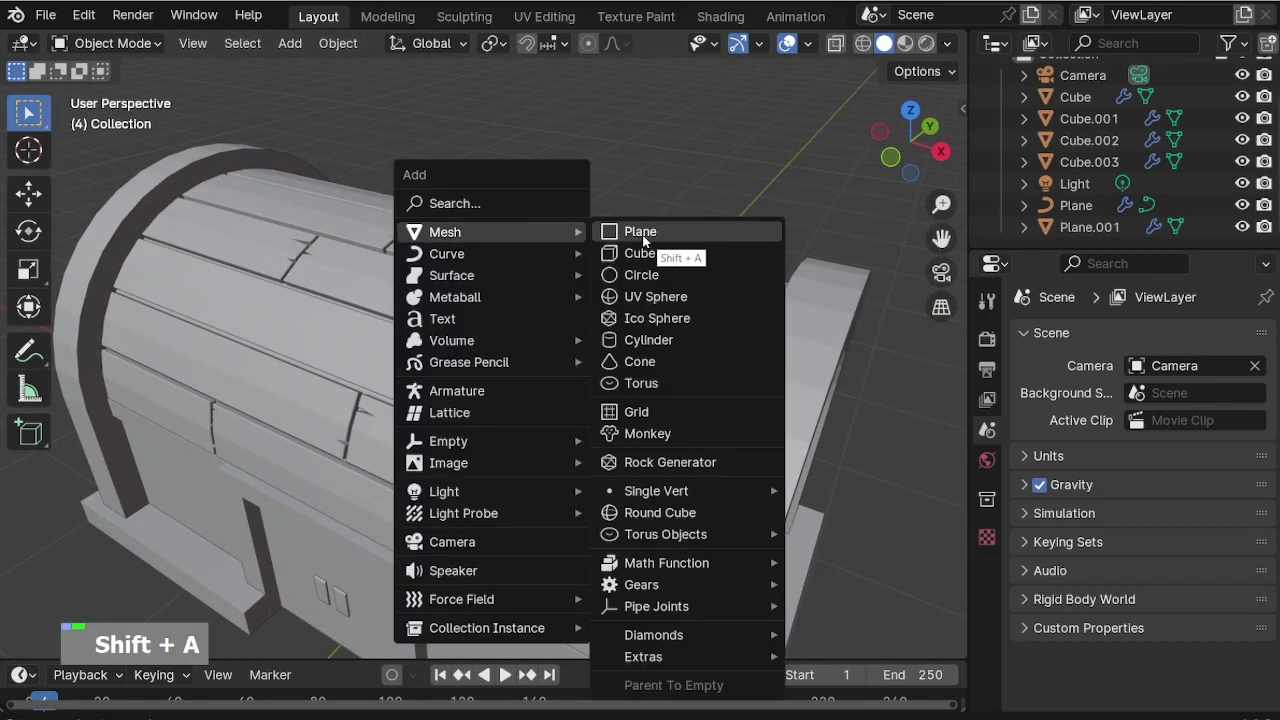
click(630, 233)
key(s)
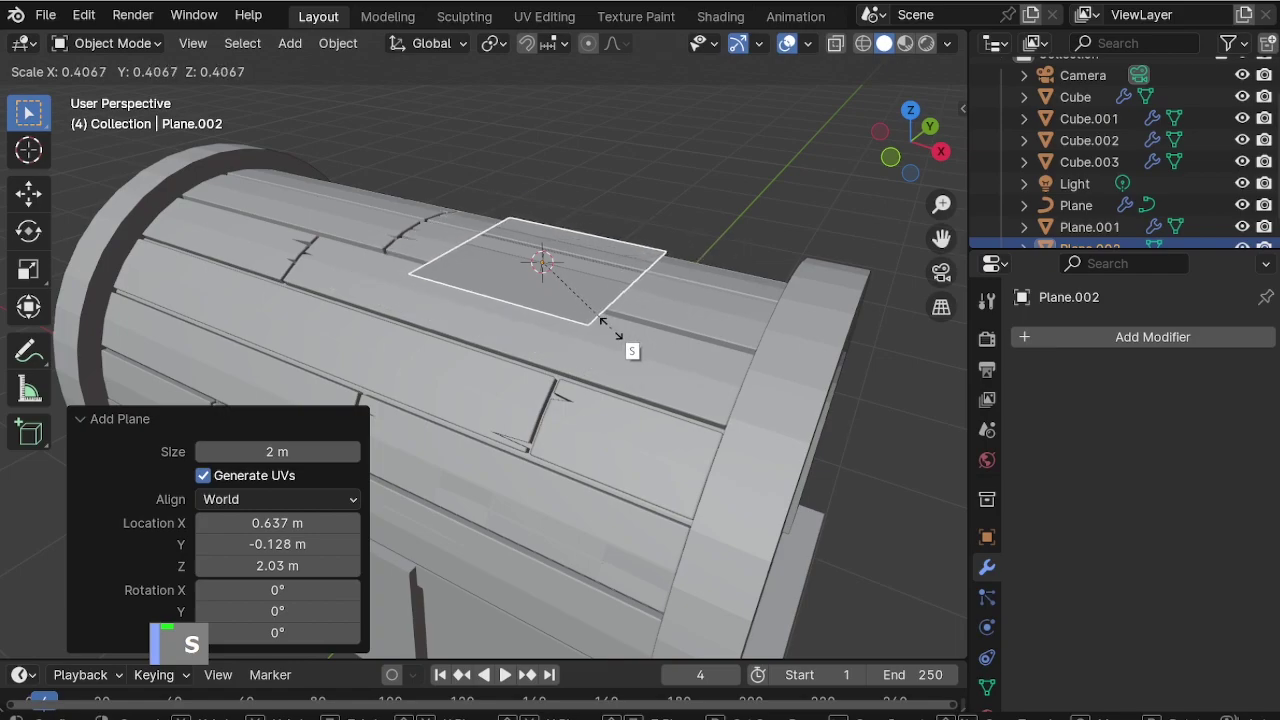
click(542, 204)
Extrude the square base on the roof upward by about 0.087 m.
key(Tab)
scroll(540, 268, up, 2)
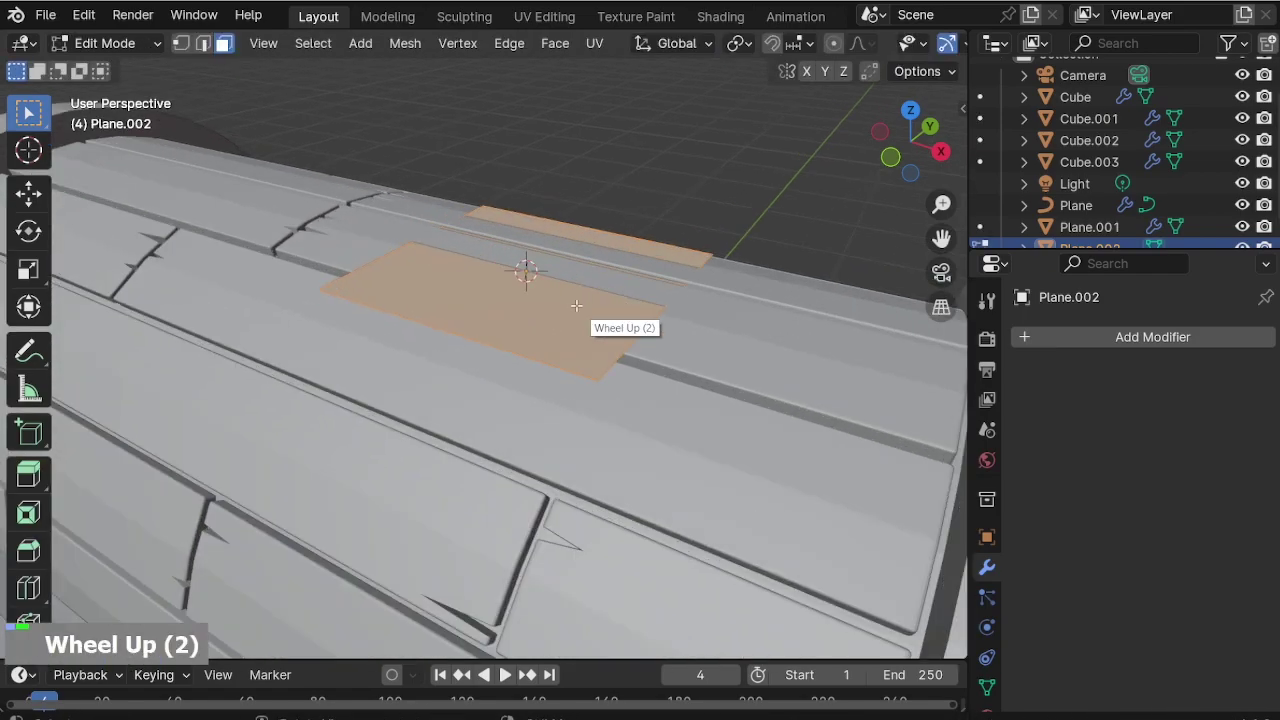
key(e)
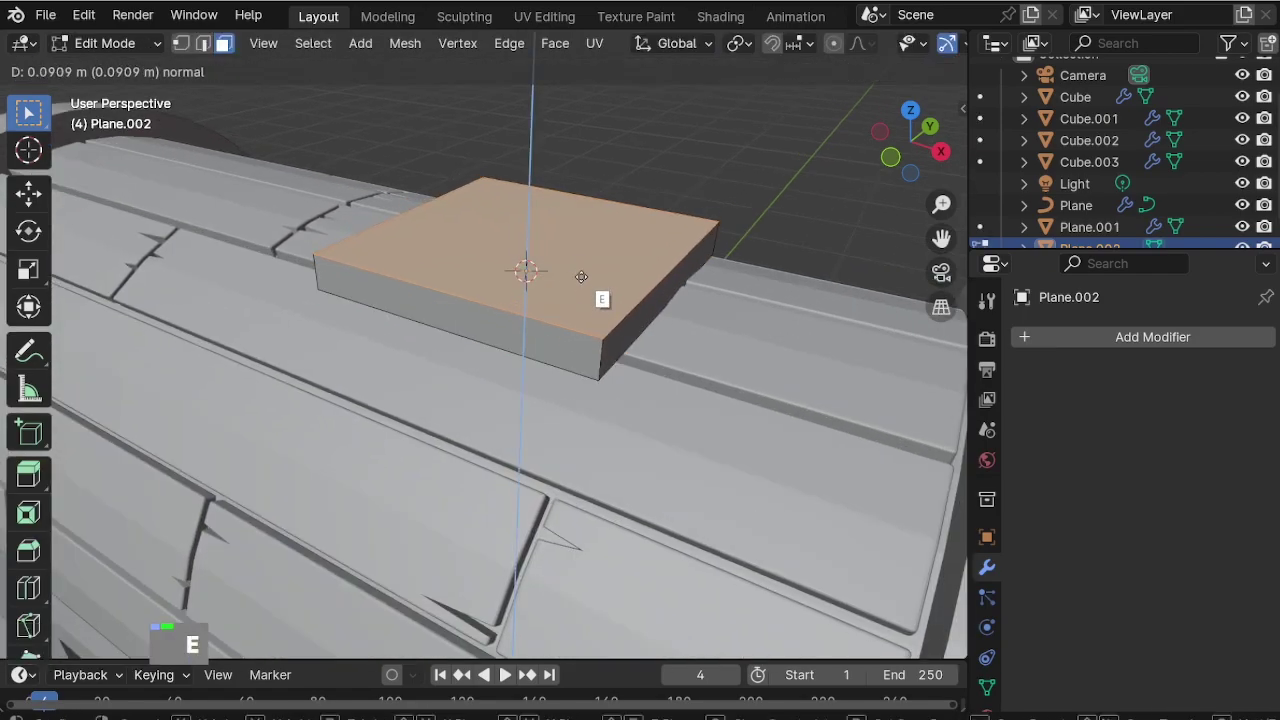
click(581, 278)
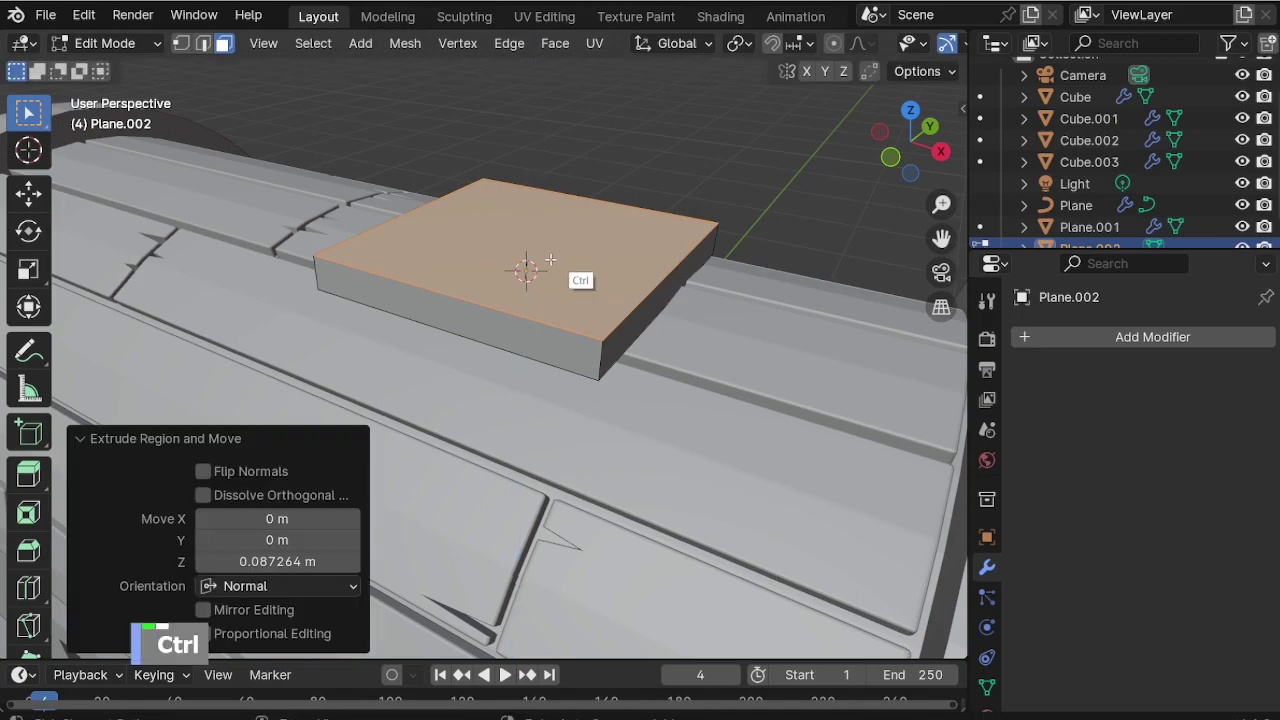
Cut the square base with six evenly spaced edge loops in each direction.
scroll(457, 293, up, 5)
right_click(457, 293)
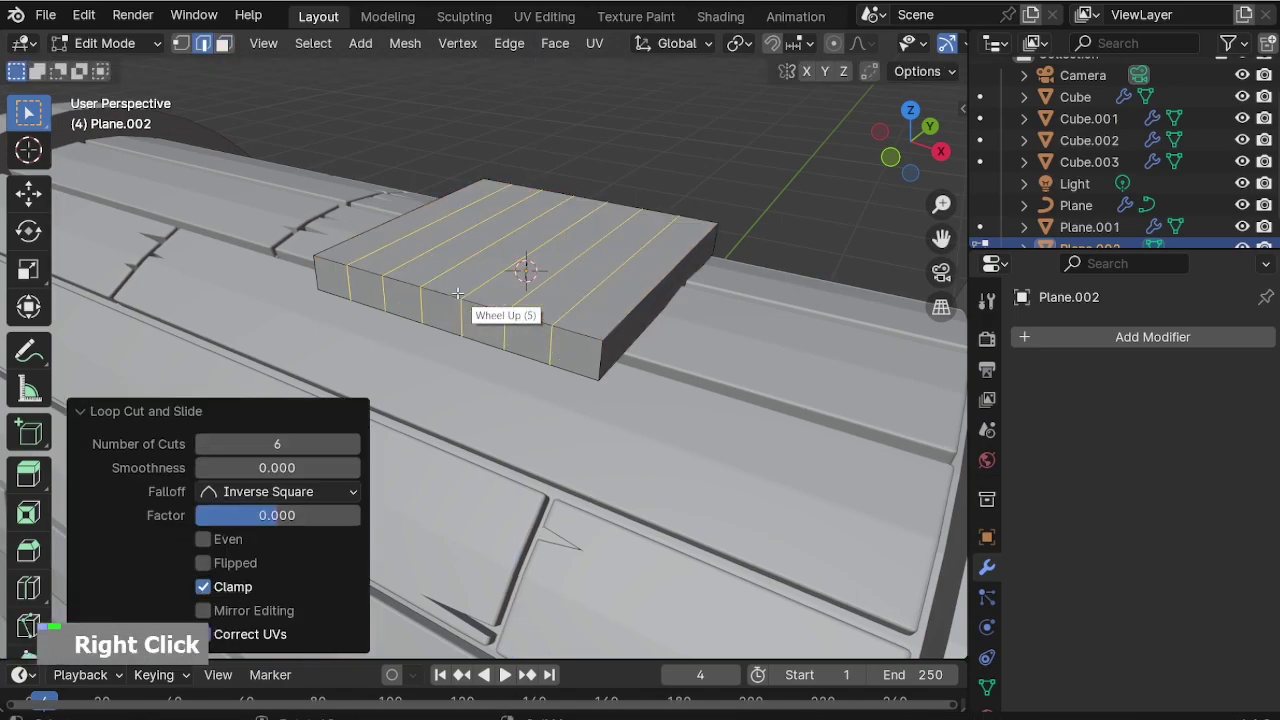
scroll(553, 259, up, 4)
scroll(556, 256, up, 1)
right_click(540, 228)
Select the inner 5 × 5 block of top faces on the base and shape it into a regular circle.
middle_drag(540, 228, 455, 188)
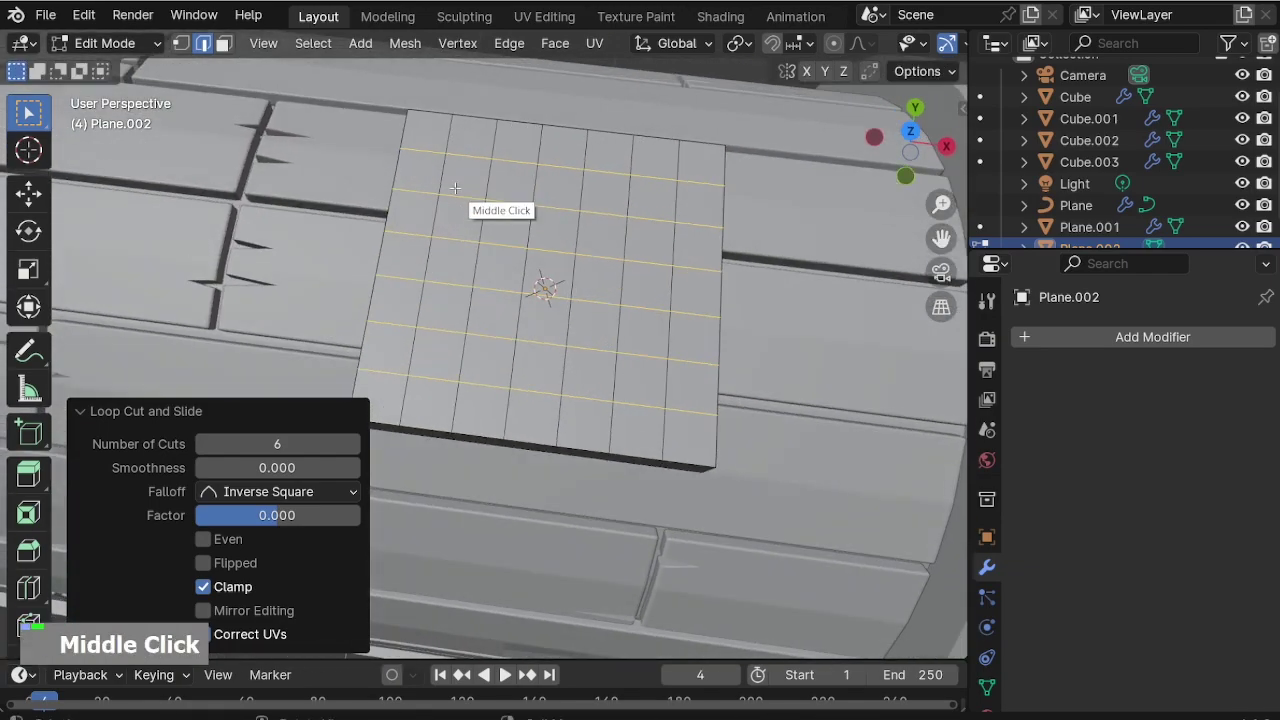
key(3)
middle_drag(566, 214, 594, 231)
key(KP_7)
scroll(497, 148, up, 1)
key(c)
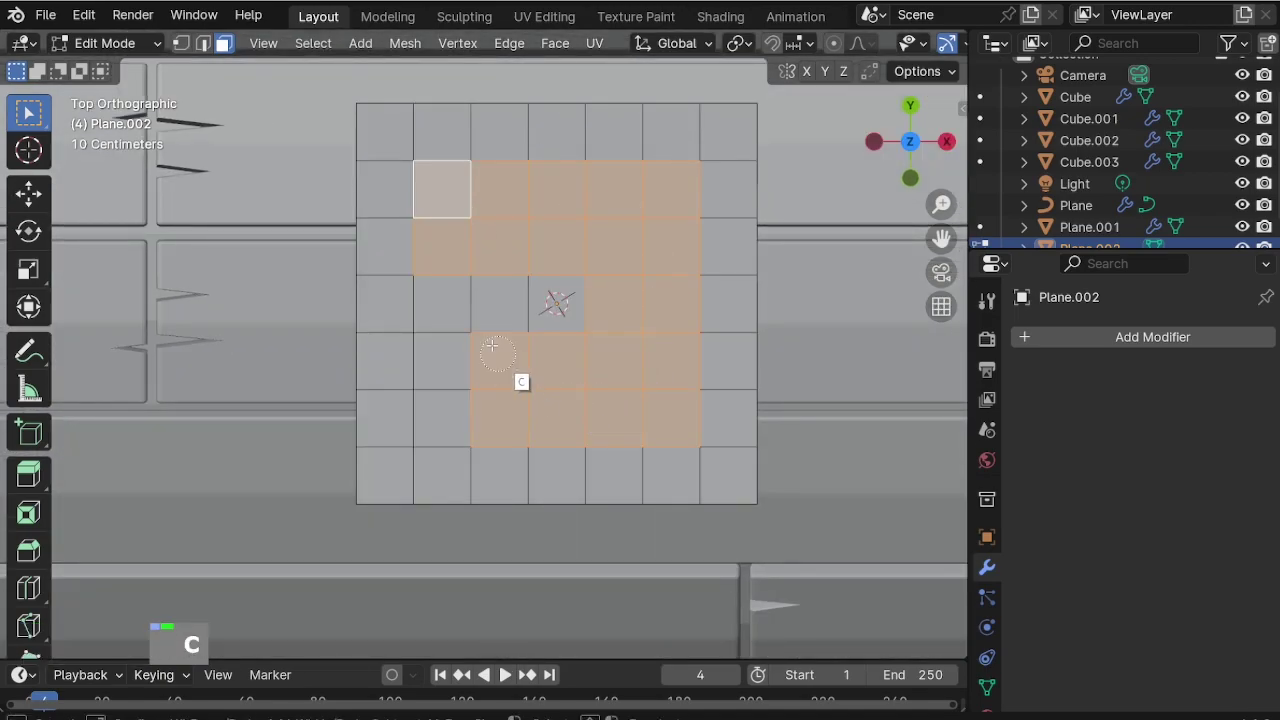
middle_drag(561, 306, 564, 235)
right_click(564, 235)
mouse_move(564, 229)
click(635, 249)
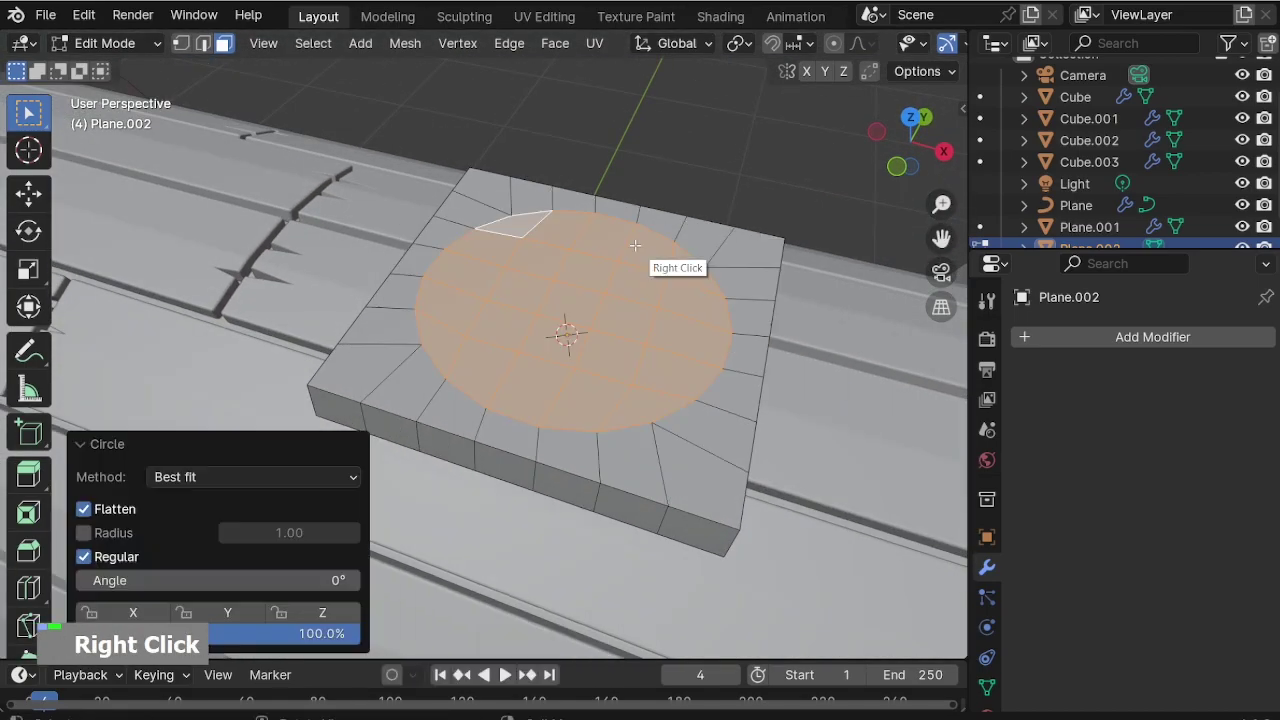
Extrude the circular faces upward by about 0.54 m to form the chimney.
middle_drag(508, 322, 474, 264)
scroll(474, 264, down, 4)
middle_drag(592, 342, 572, 388)
key(e)
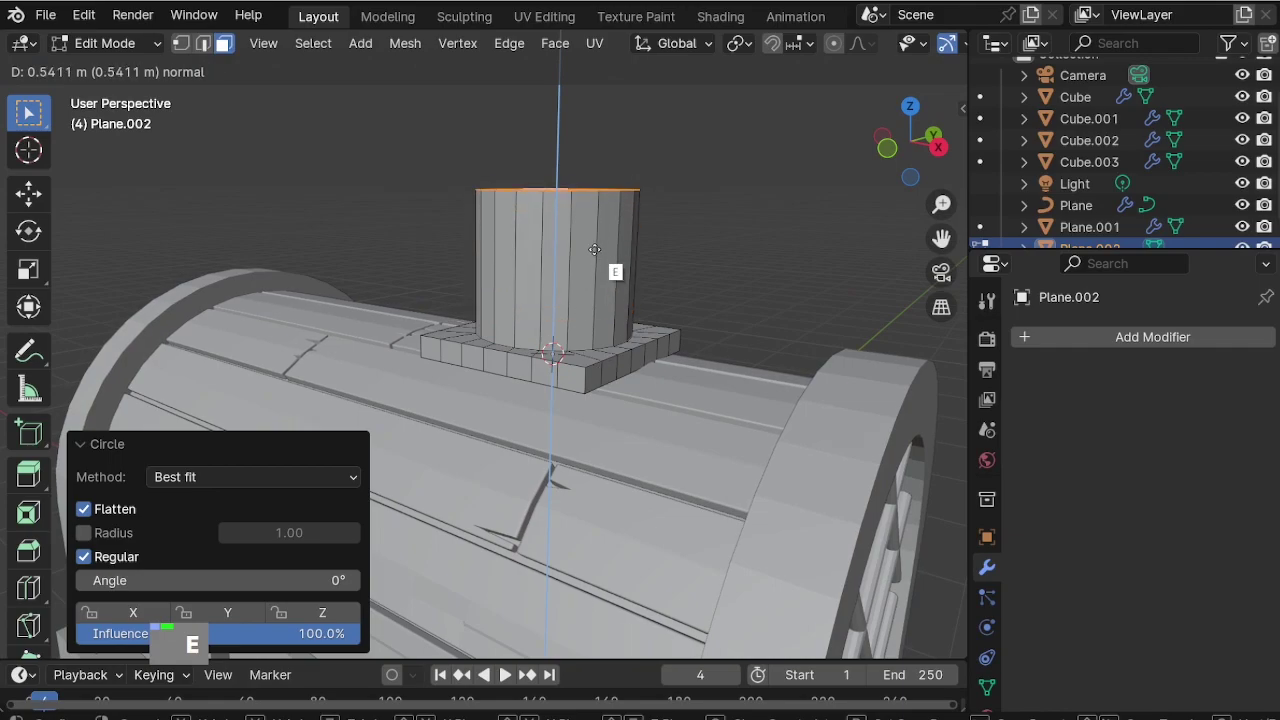
click(594, 249)
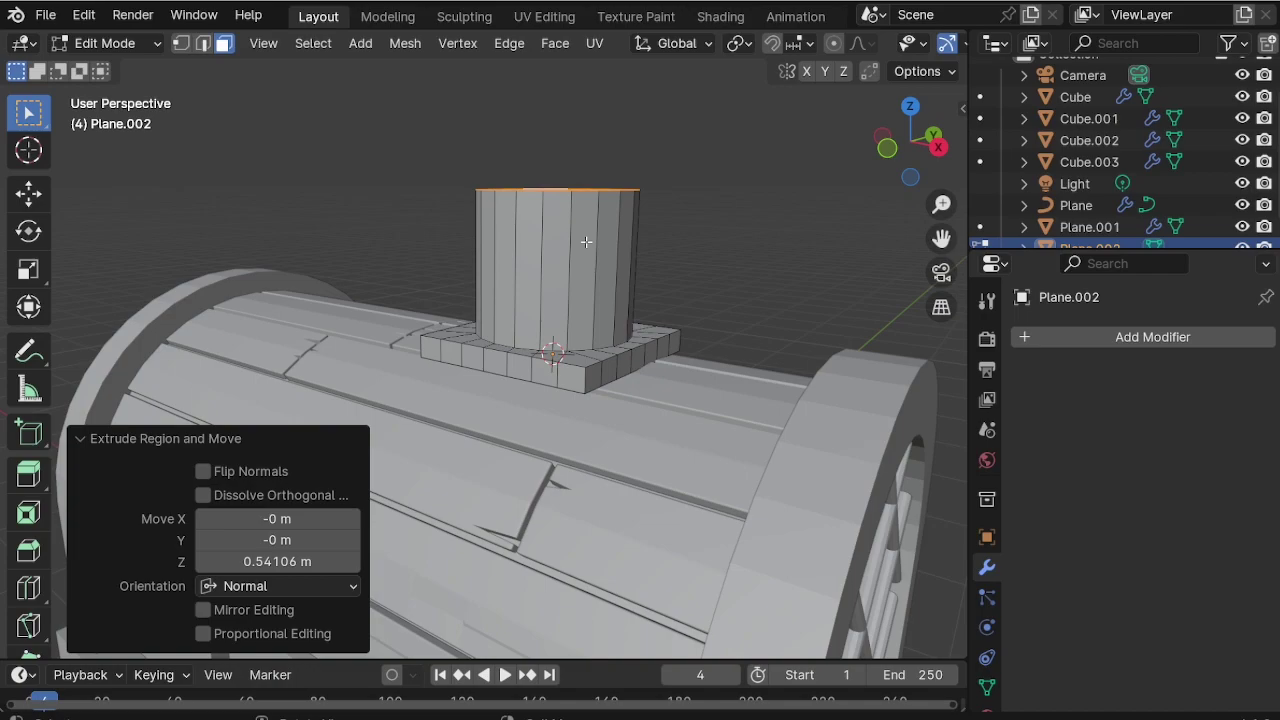
Add a rim to the chimney by extruding its top outward at 1.158 scale and upward by about 0.13 m.
scroll(583, 238, up, 2)
middle_drag(580, 234, 560, 360)
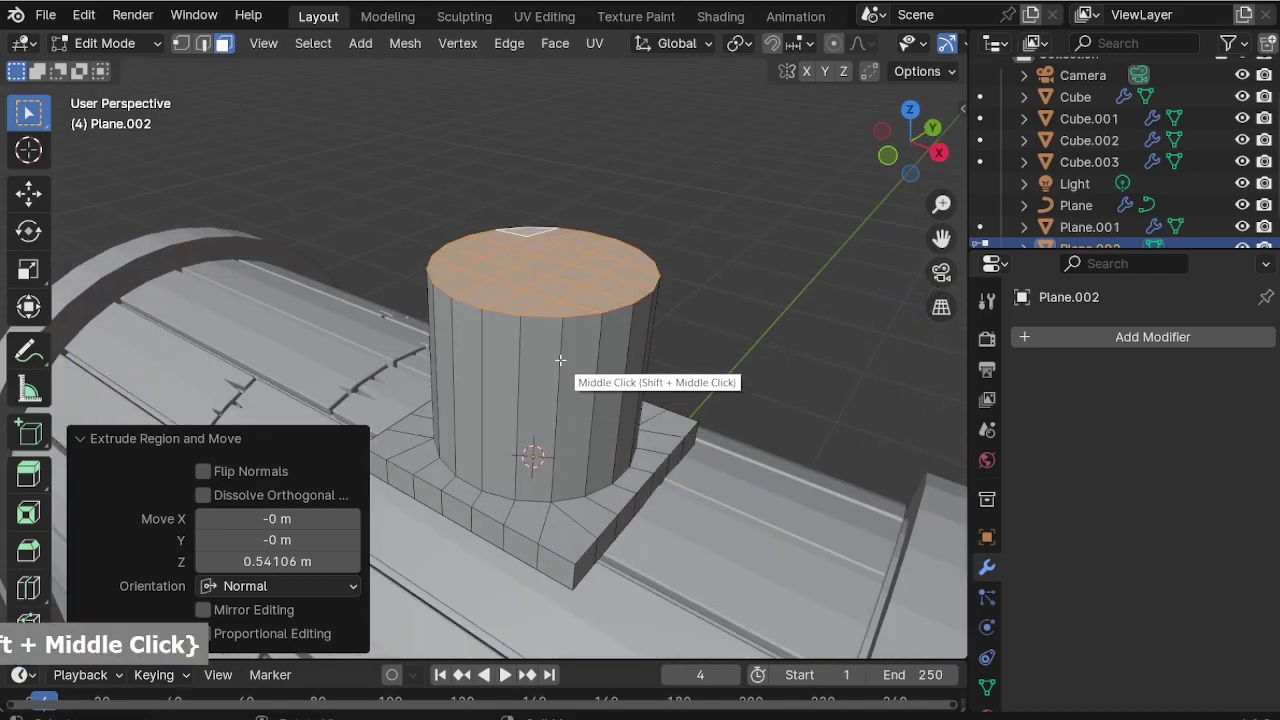
key(e)
key(s)
click(578, 400)
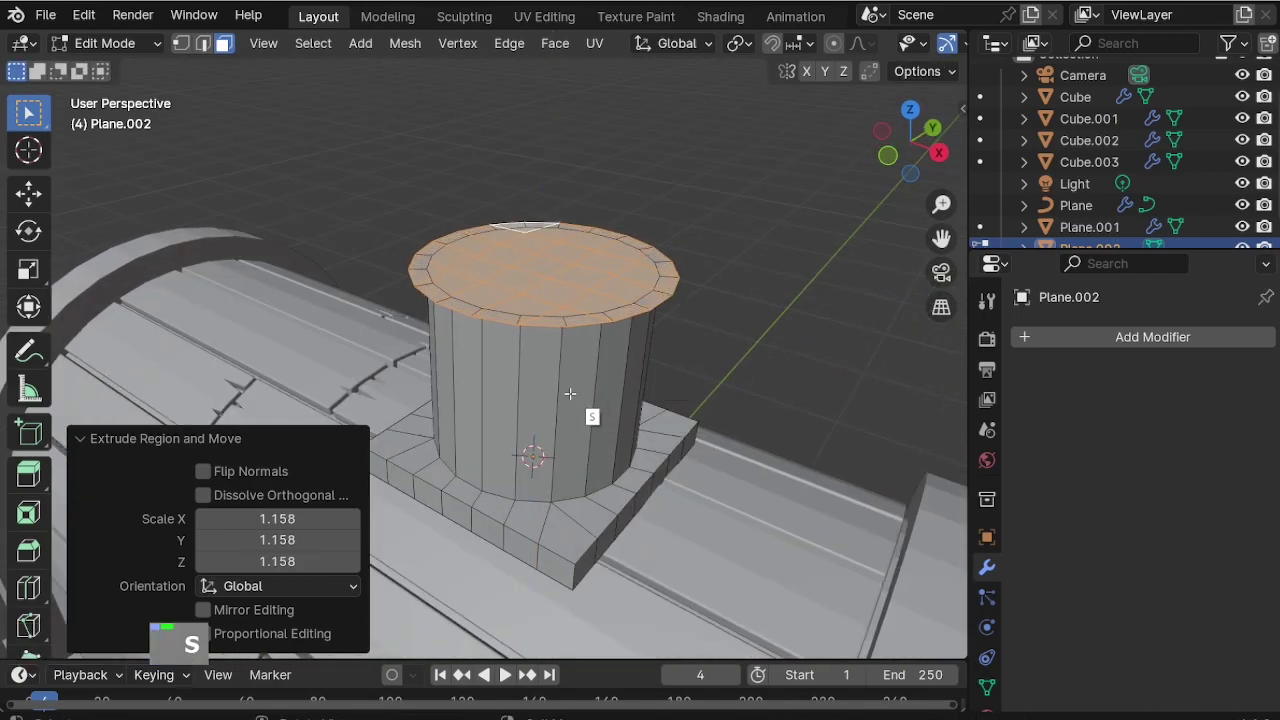
key(e)
click(586, 301)
middle_drag(586, 301, 740, 258)
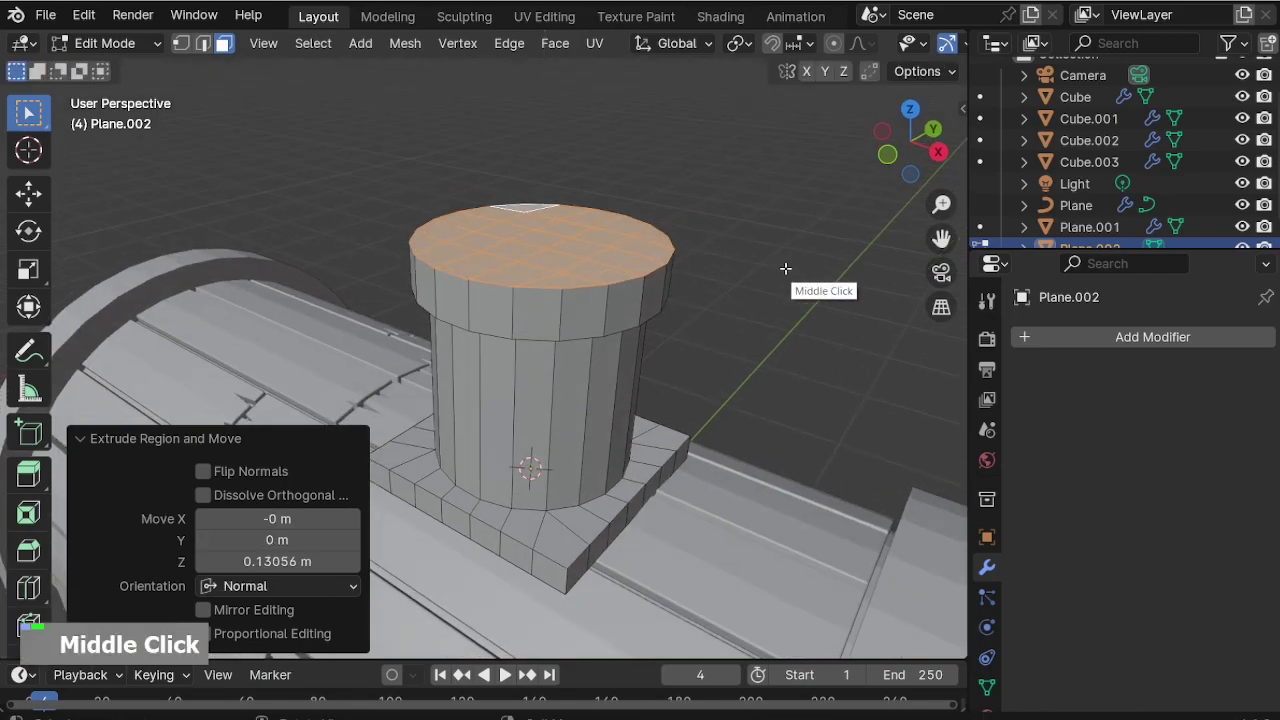
Inset the chimney's top faces by about 0.228 m and extrude them about 0.274 m down to hollow the opening.
key(i)
click(759, 264)
key(e)
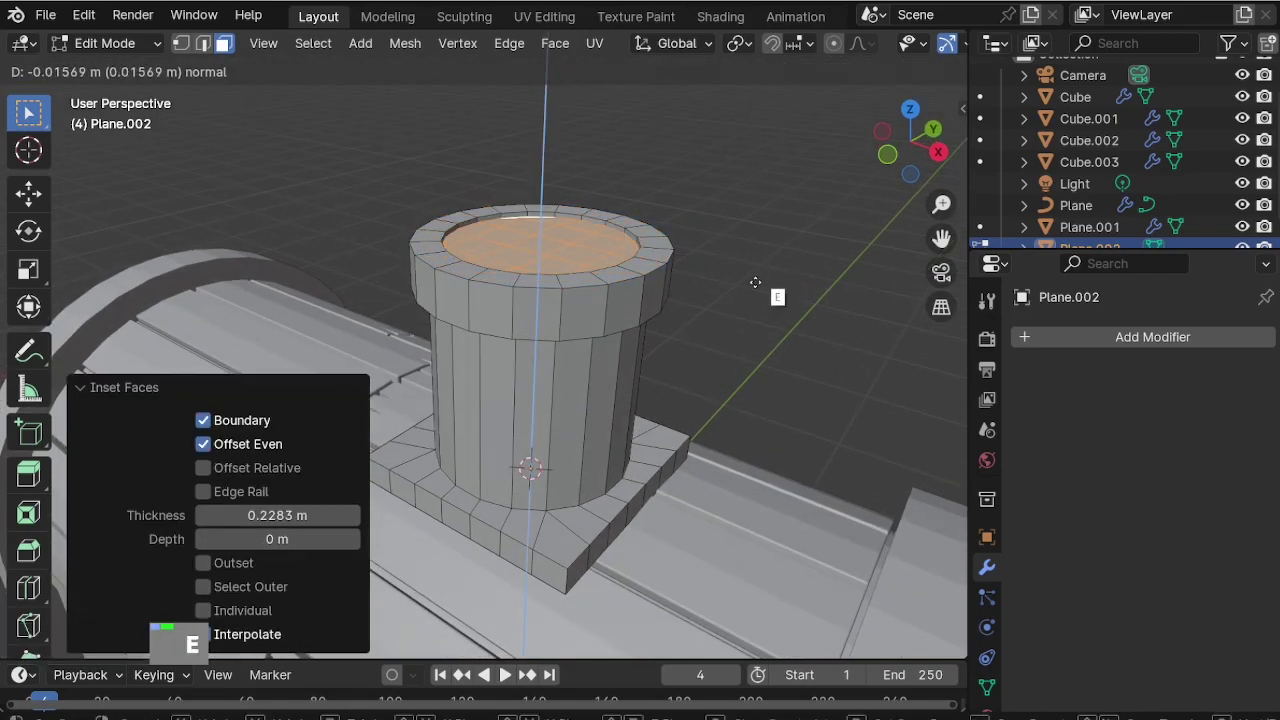
click(760, 358)
scroll(597, 427, down, 2)
middle_drag(597, 427, 605, 362)
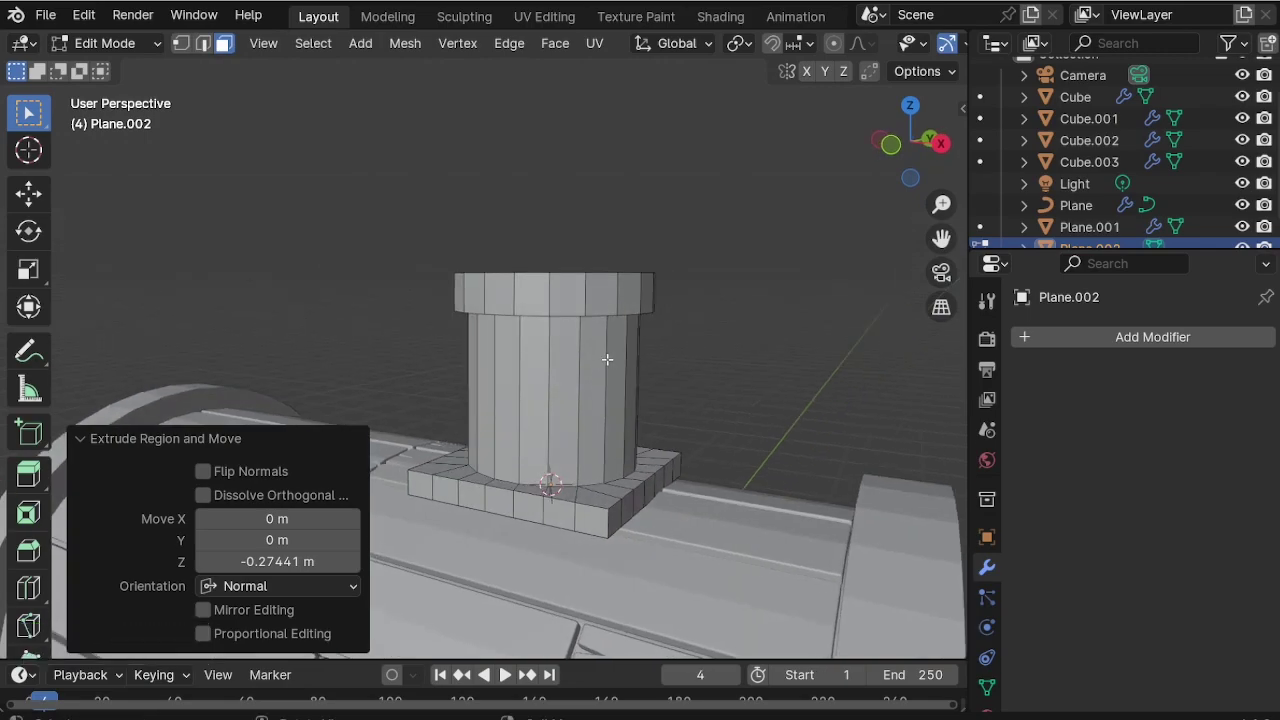
Add five evenly spaced horizontal loop cuts to the cylinder body between the rim and the square base.
key(ctrl+r)
scroll(572, 365, up, 4)
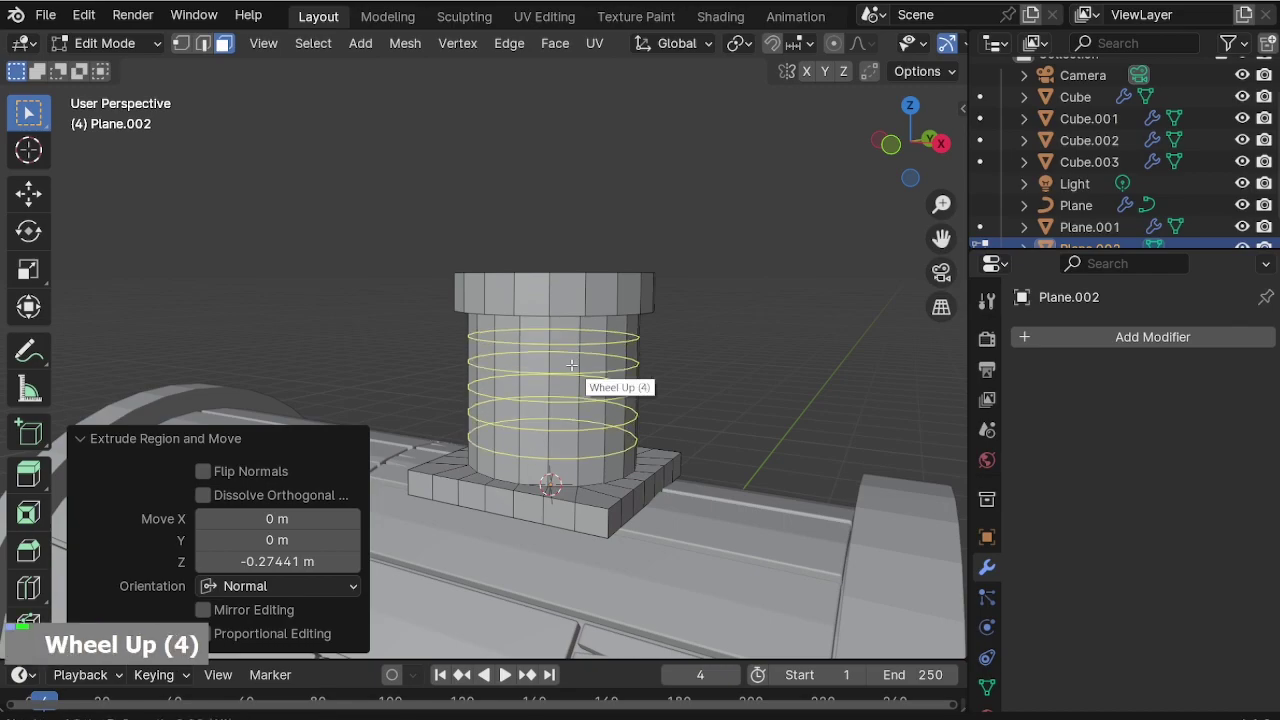
right_click(573, 367)
scroll(578, 381, up, 1)
middle_drag(578, 381, 603, 349)
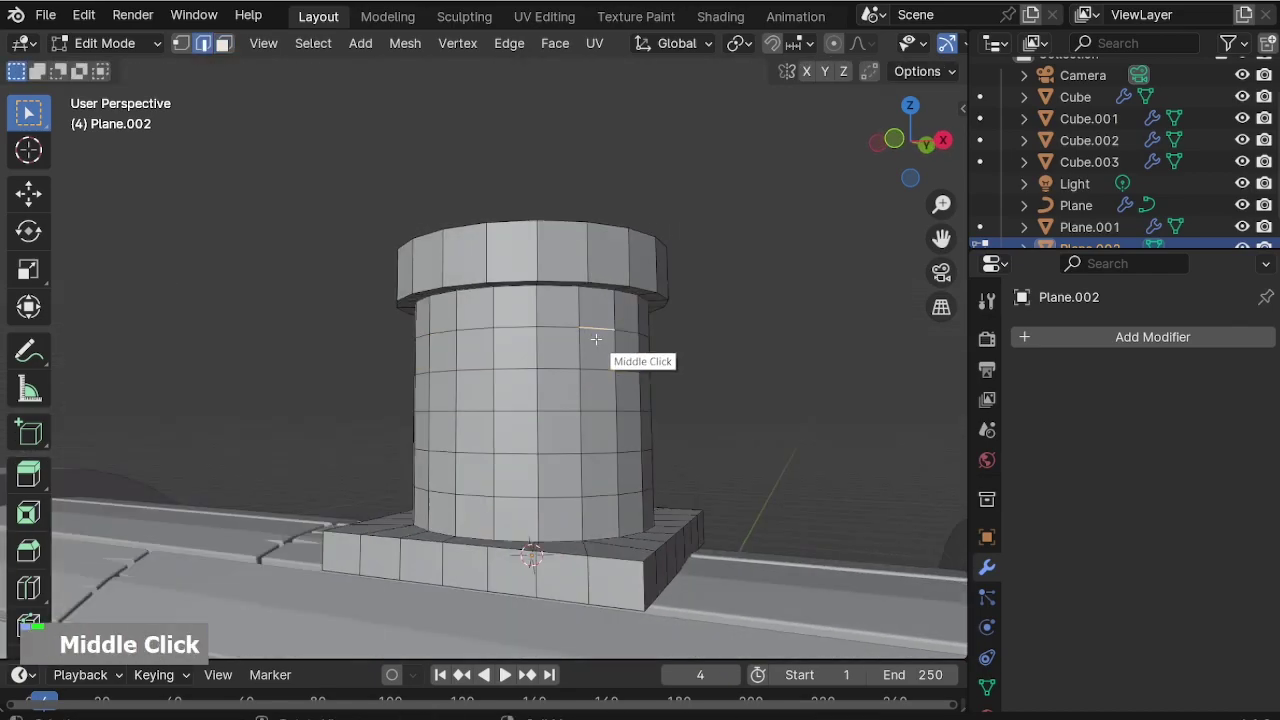
Select a three-by-three block of faces on the upper part of the cylinder body and extrude it outward along normals.
key(3)
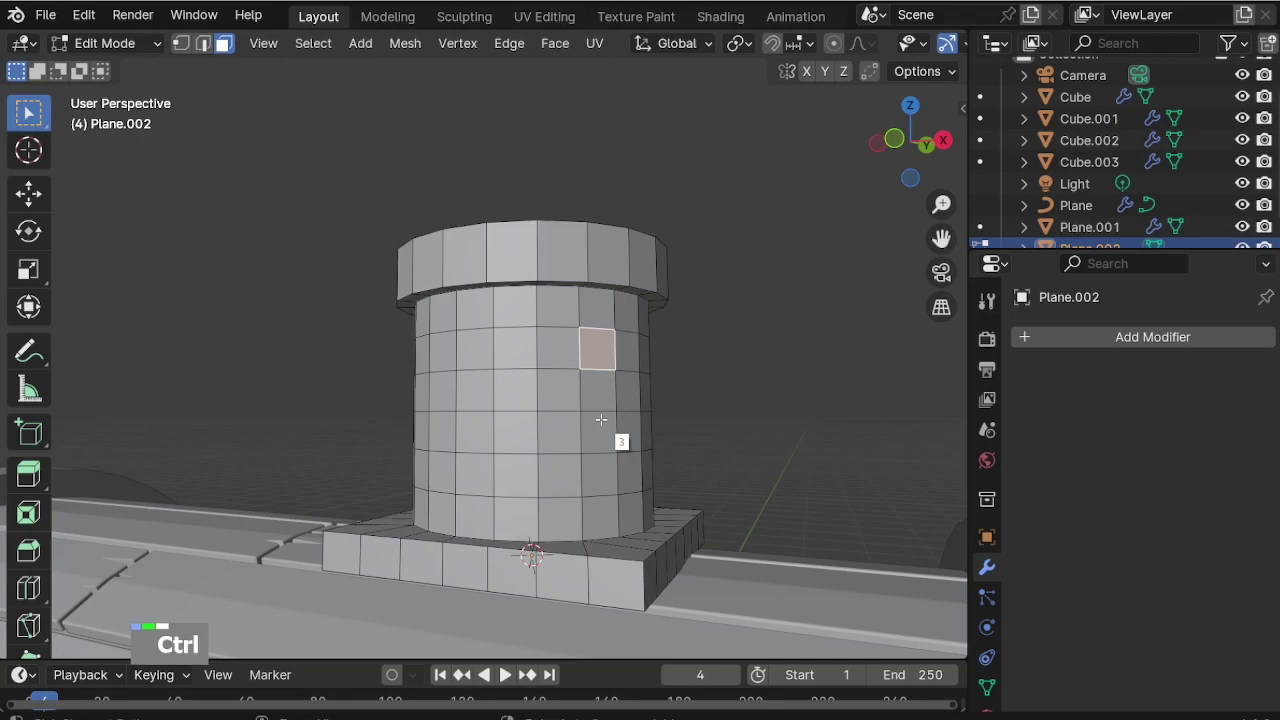
ctrl+click(601, 419)
shift+click(627, 350)
ctrl+click(628, 416)
middle_drag(628, 416, 584, 384)
shift+click(661, 358)
ctrl+click(666, 428)
mouse_move(666, 428)
middle_down()
mouse_move(573, 397)
mouse_move(651, 411)
middle_up()
key(alt+e)
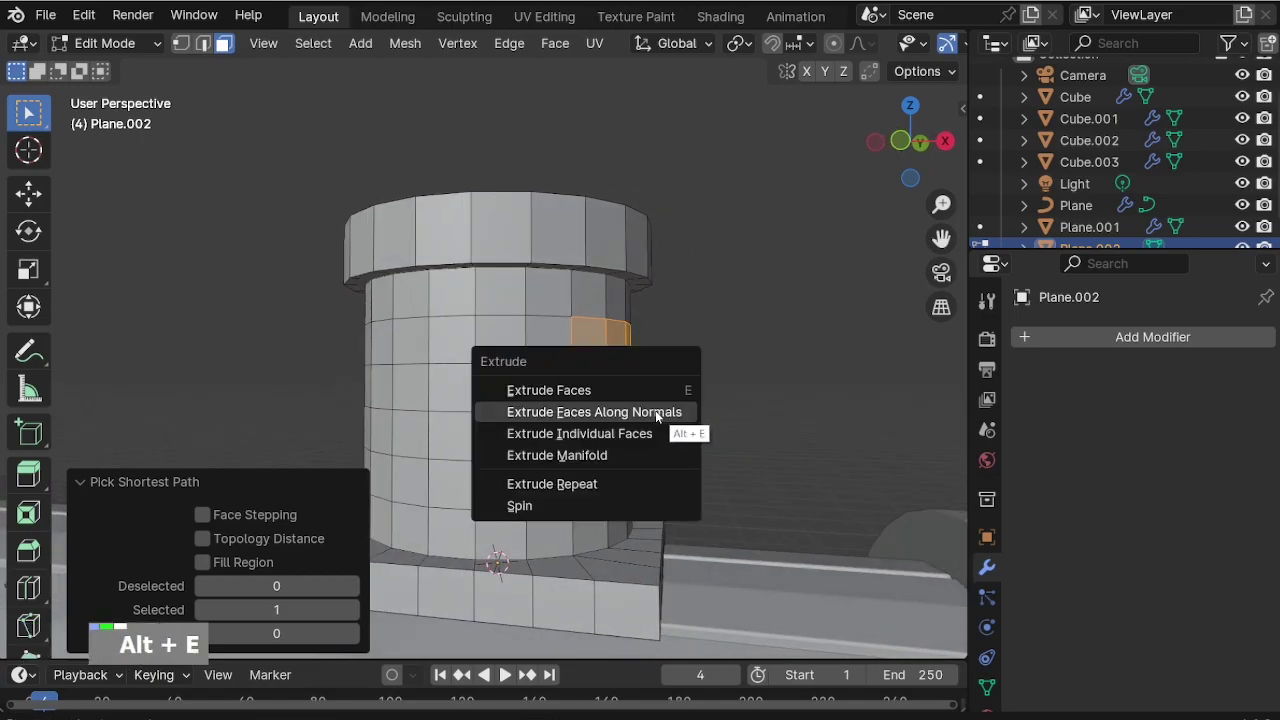
click(655, 411)
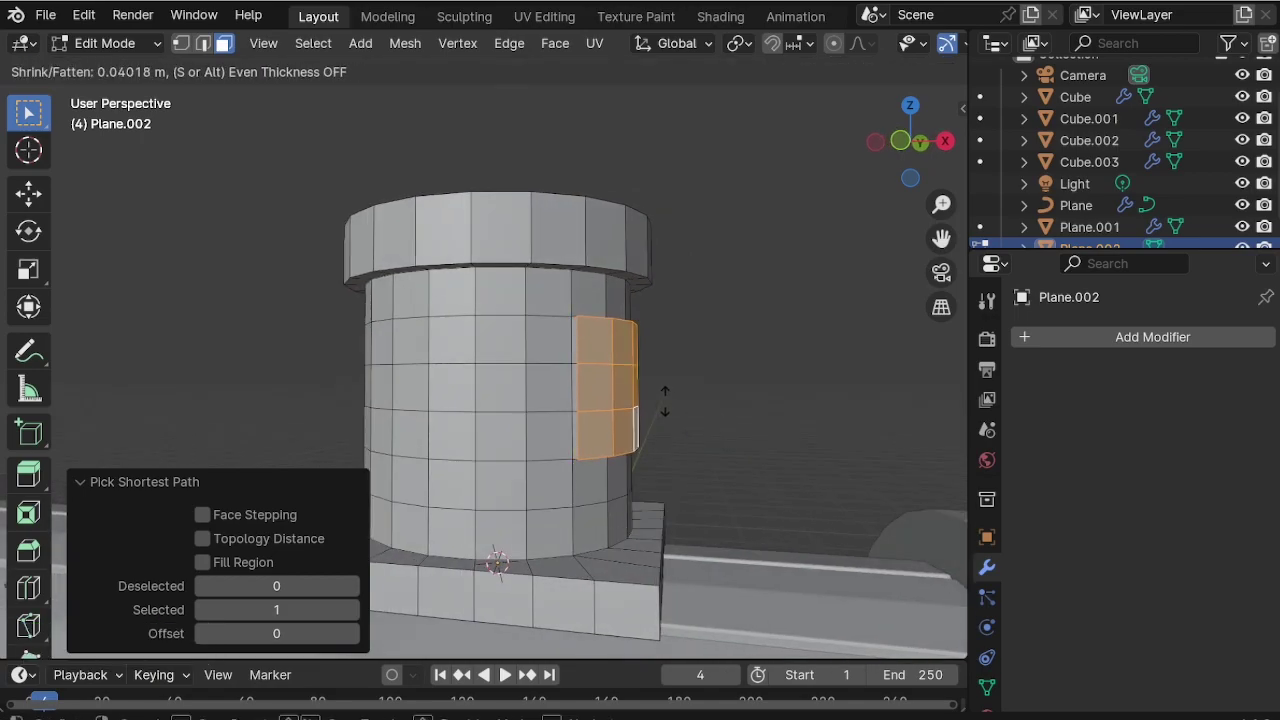
click(837, 354)
Select a two-row block of faces lower on the cylinder body and extrude it along normals by about 0.036 m.
scroll(620, 434, up, 2)
middle_drag(620, 434, 578, 404)
ctrl+click(509, 395)
shift+click(507, 428)
ctrl+click(629, 438)
mouse_move(629, 438)
middle_down()
mouse_move(590, 429)
mouse_move(623, 434)
middle_up()
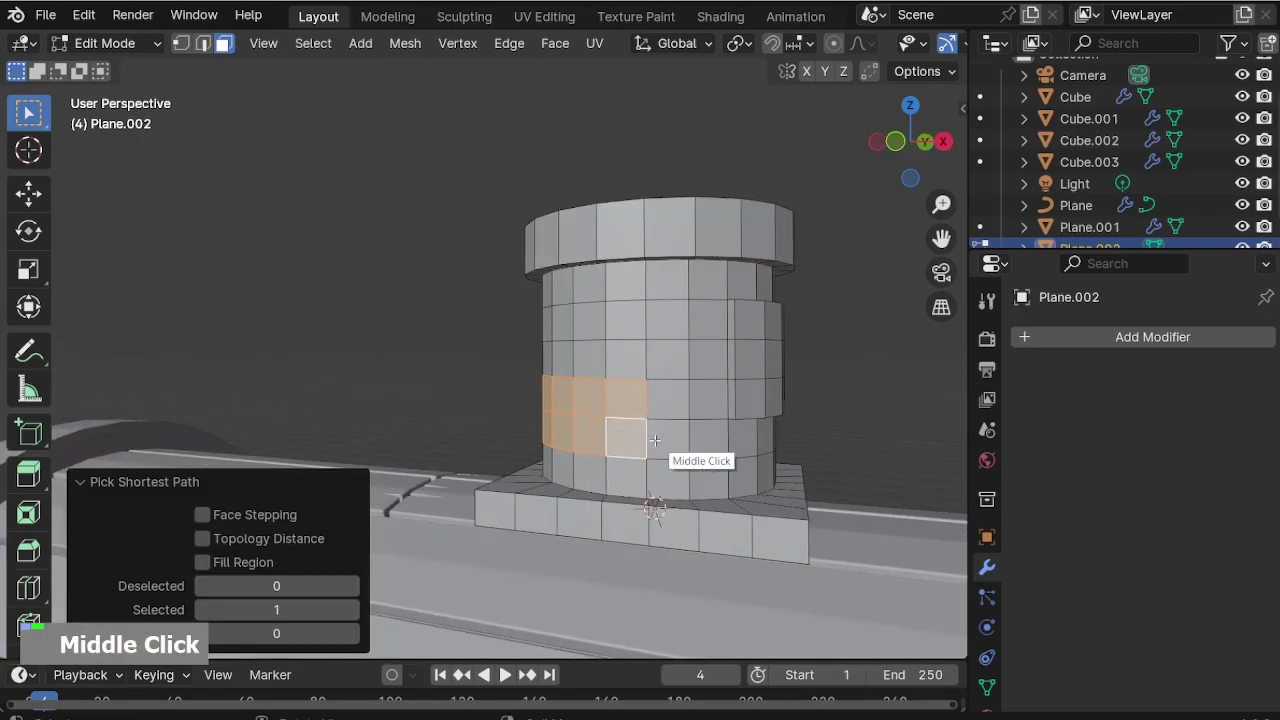
scroll(623, 434, up, 2)
key(alt+e)
click(640, 434)
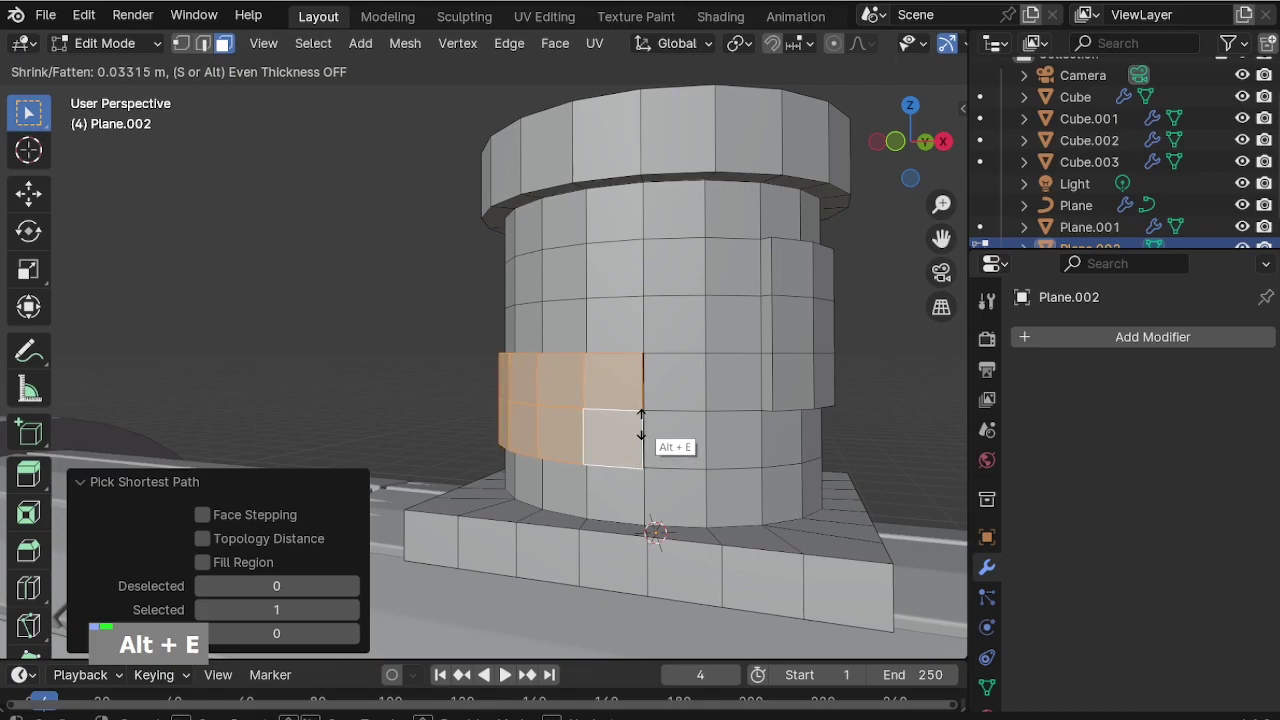
click(641, 432)
Look over both raised panels on the cylinder and return to Object Mode.
middle_drag(641, 432, 705, 432)
scroll(735, 308, up, 2)
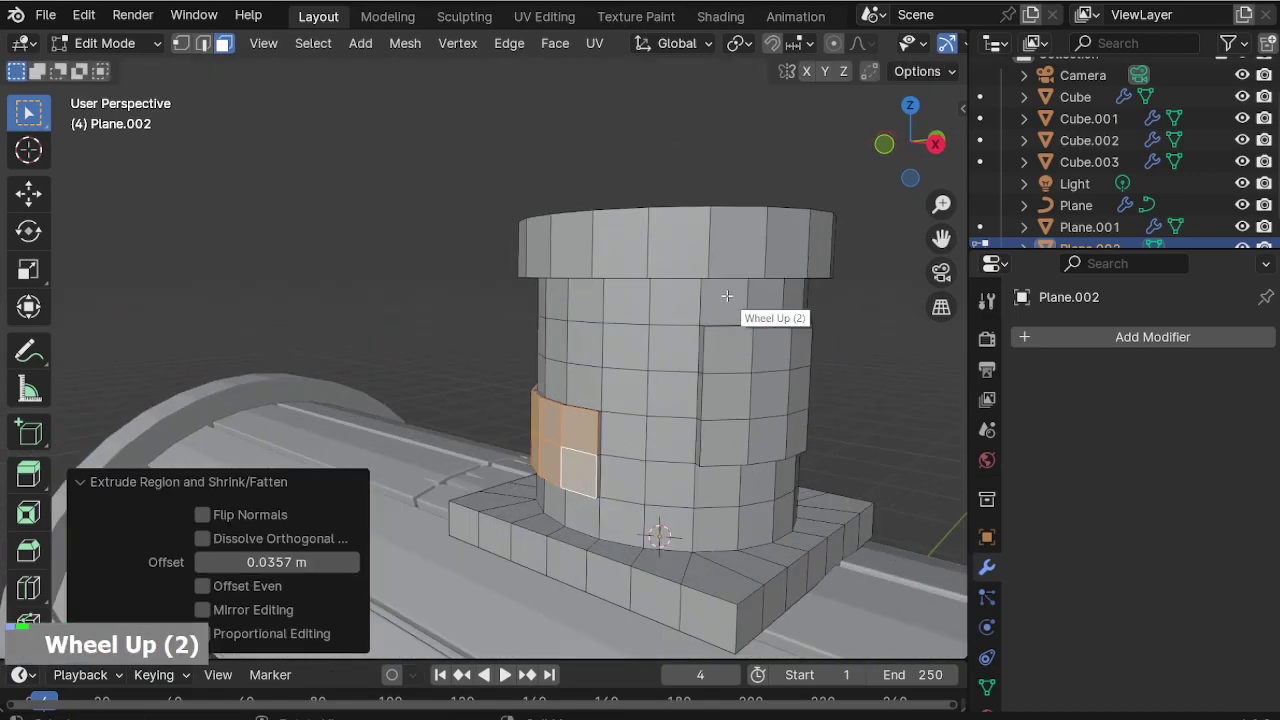
scroll(595, 424, up, 2)
scroll(598, 400, down, 1)
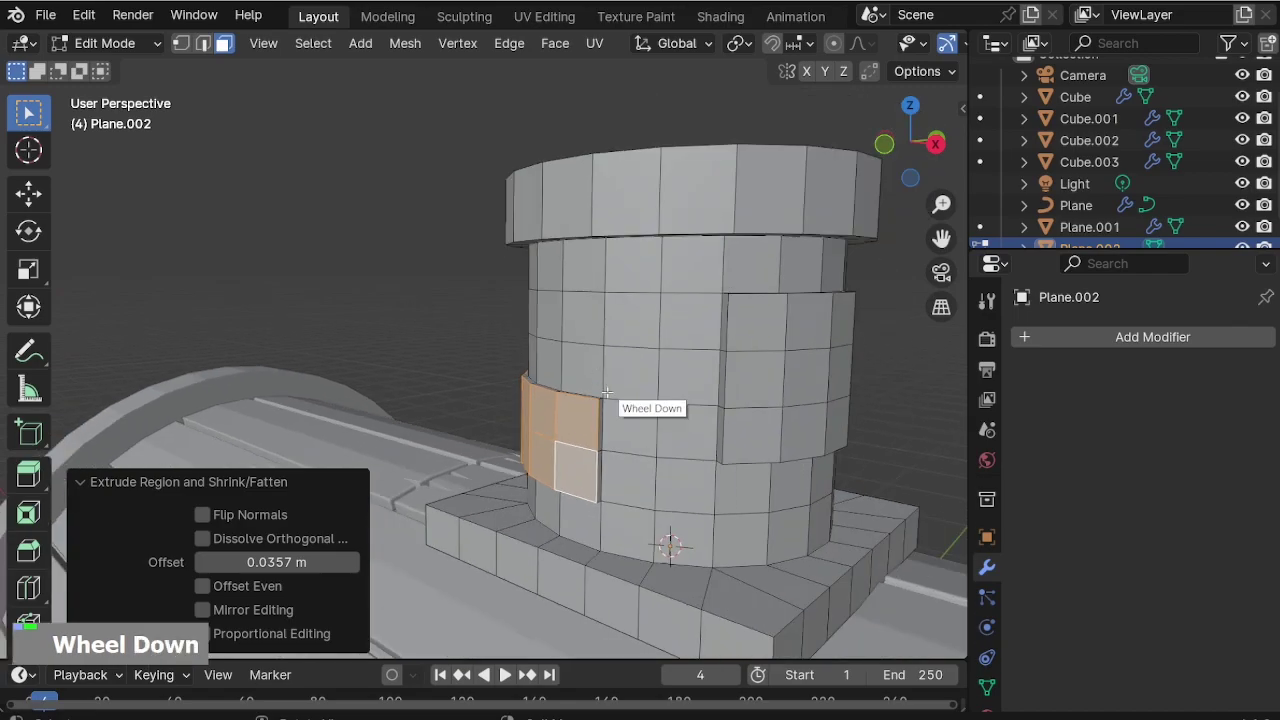
scroll(613, 380, down, 1)
shift+middle_drag(613, 380, 480, 405)
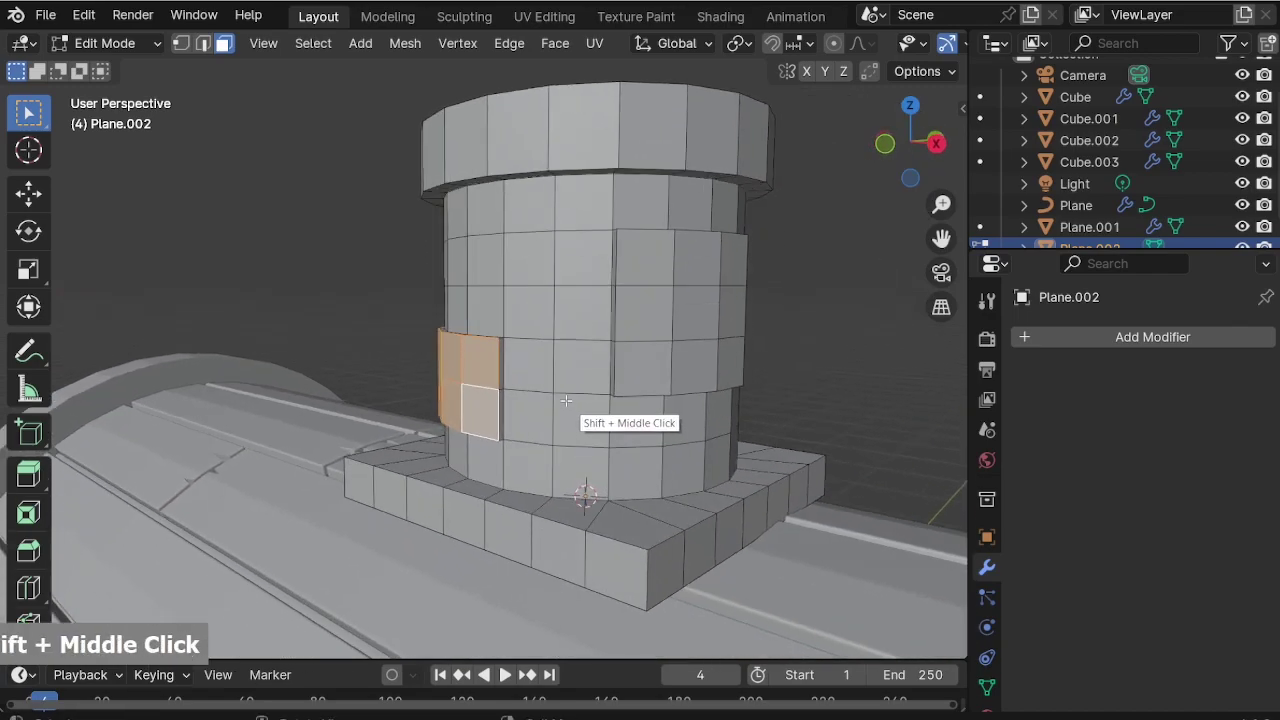
key(Tab)
middle_drag(566, 405, 600, 420)
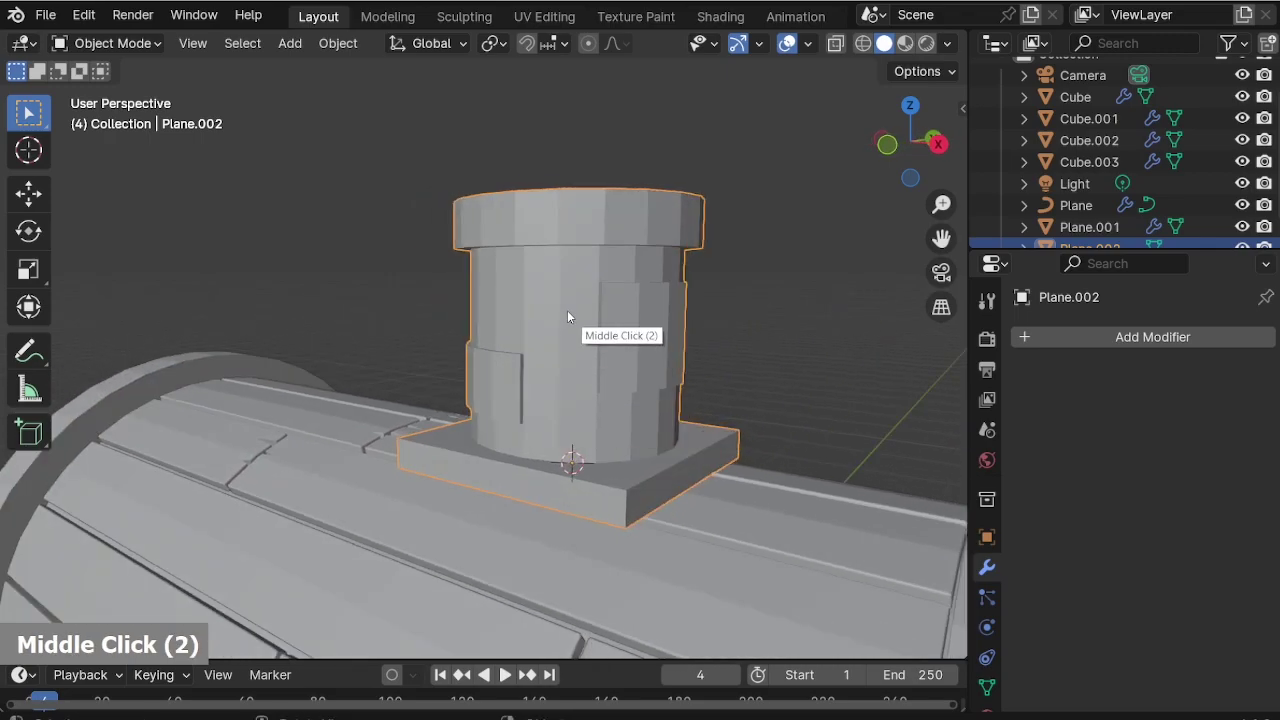
key(ctrl+2)
middle_drag(566, 323, 590, 335)
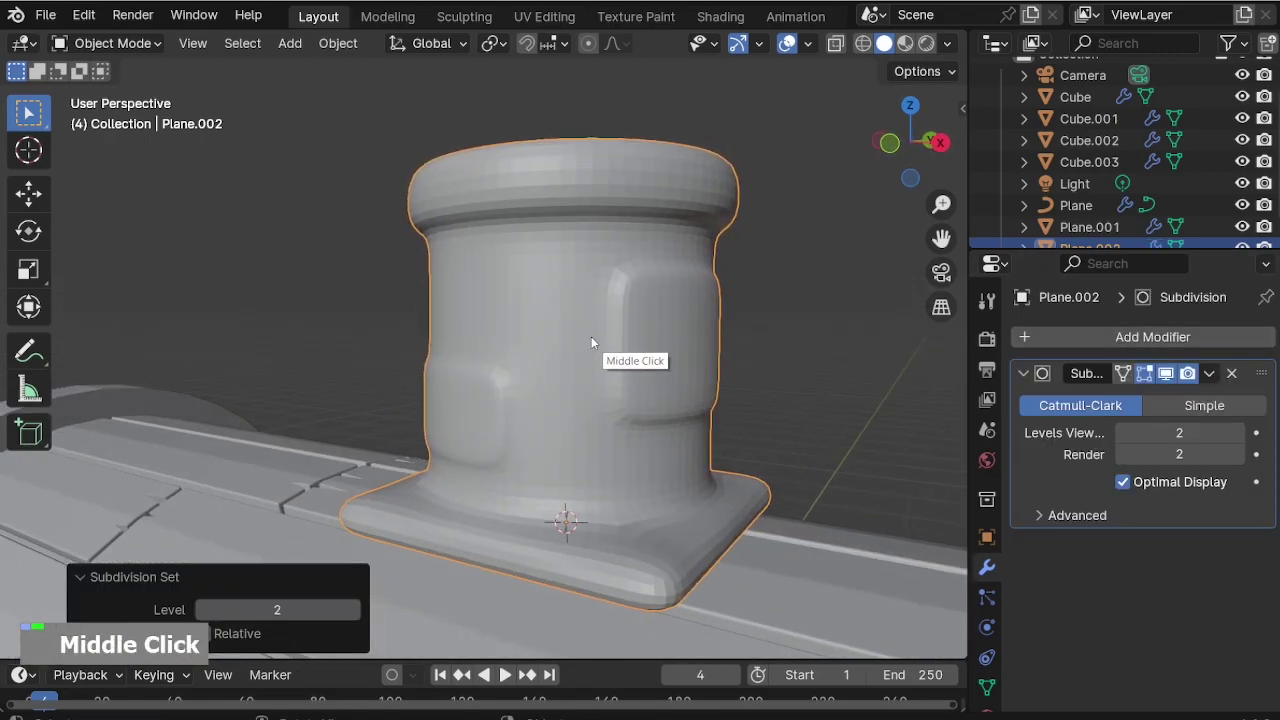
key(ctrl+z)
Add a Subdivision Surface modifier to the cylinder object and set its viewport levels to 2.
click(1040, 336)
click(936, 338)
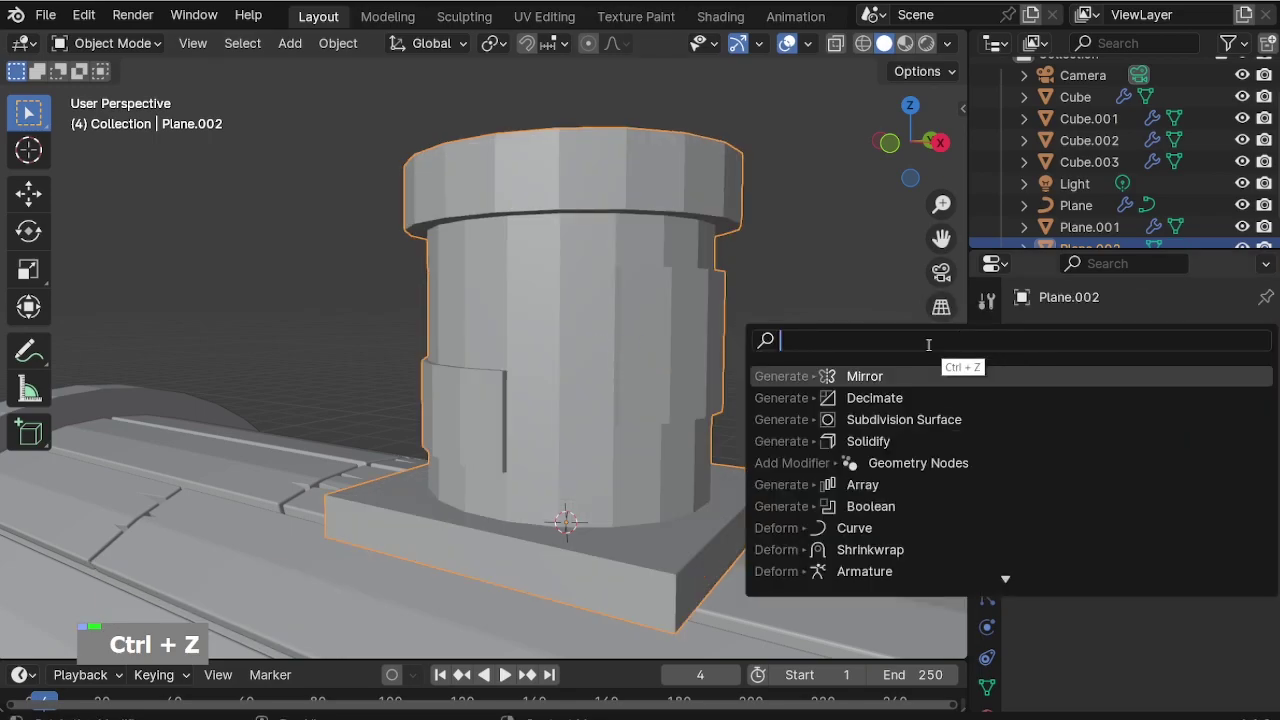
text(SUB)
click(905, 375)
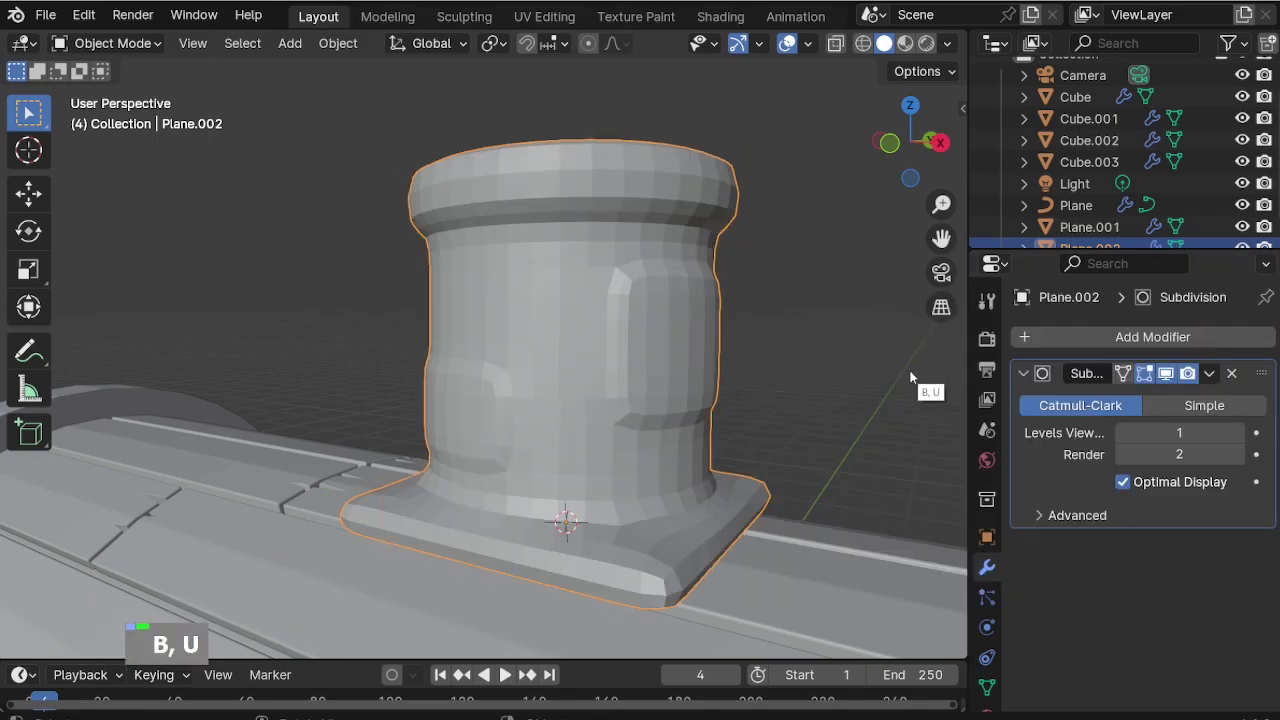
click(1240, 432)
middle_drag(778, 522, 621, 514)
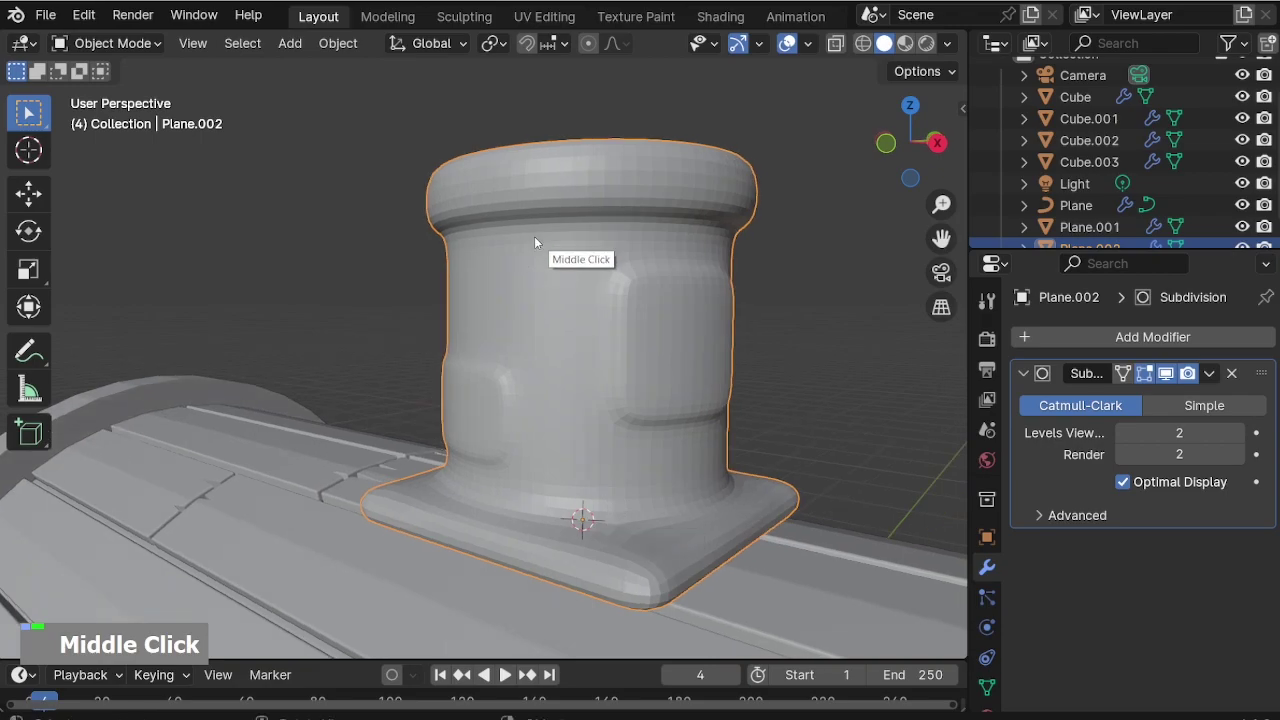
In Edit Mode, add loop cuts close to the upper and lower ends of the cylinder body, at factors -0.838 and 0.857.
key(Tab)
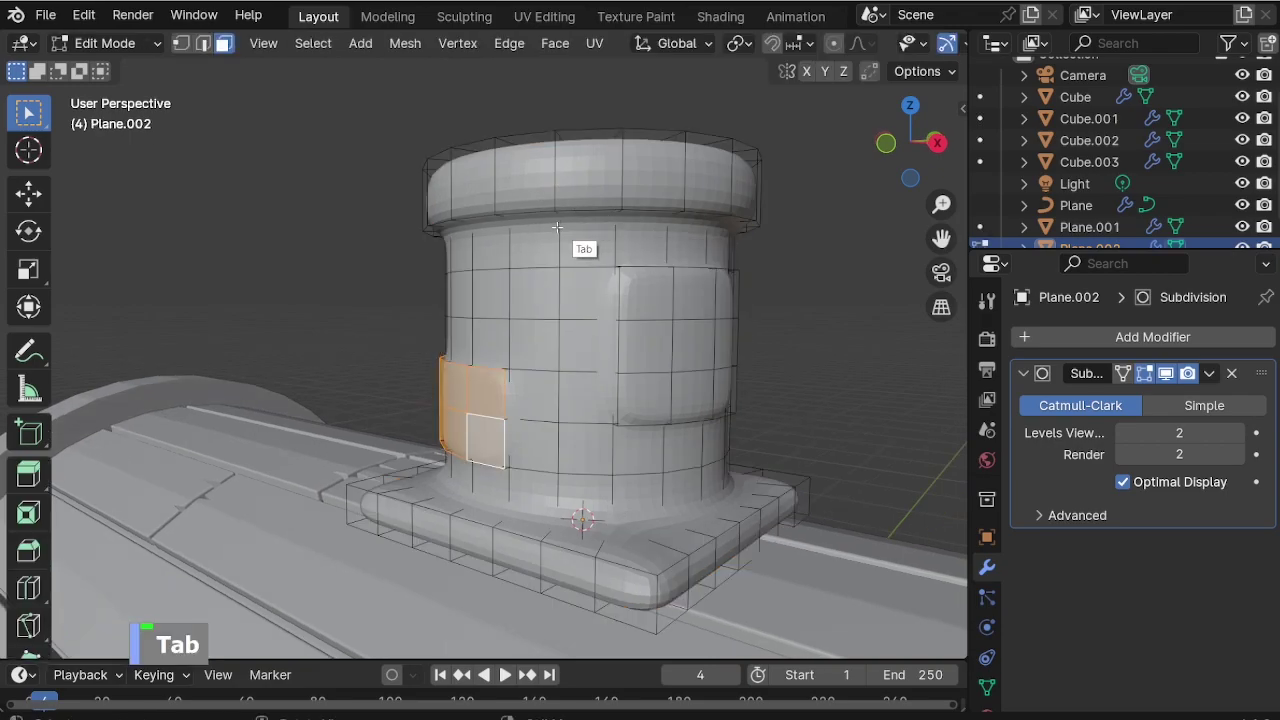
key(ctrl+t)
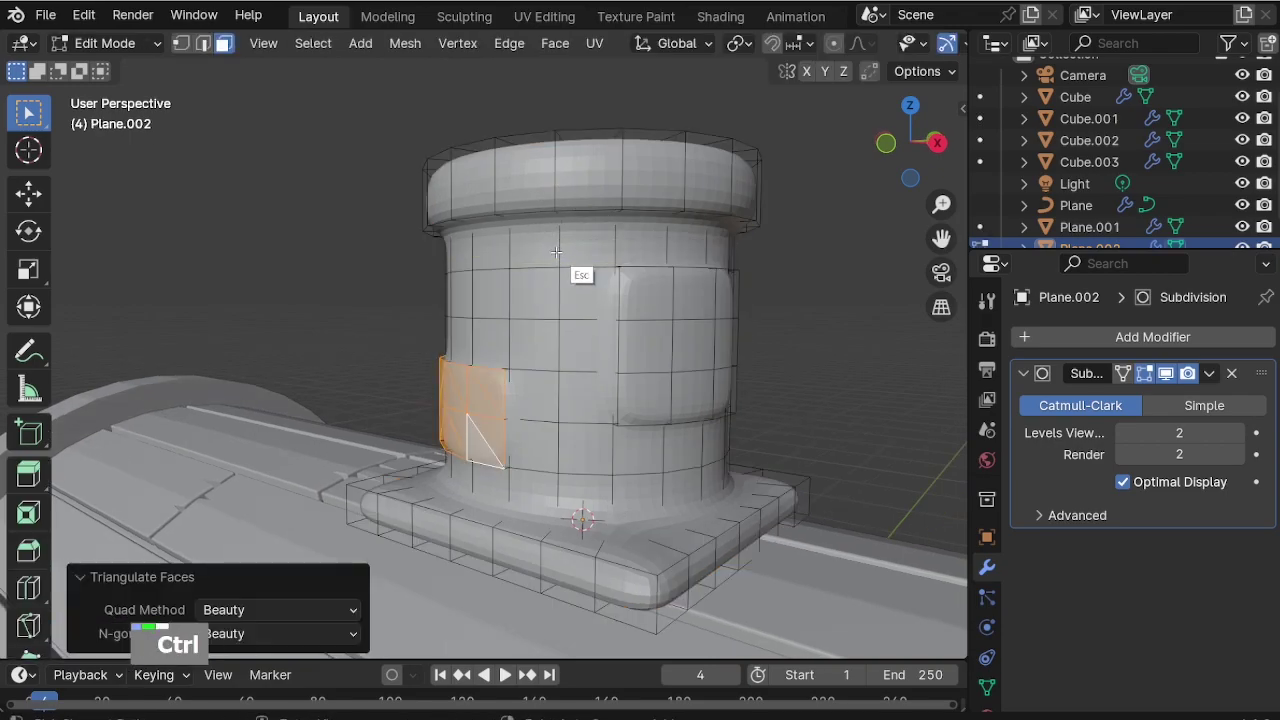
key(ctrl+z)
key(ctrl+r)
click(575, 247)
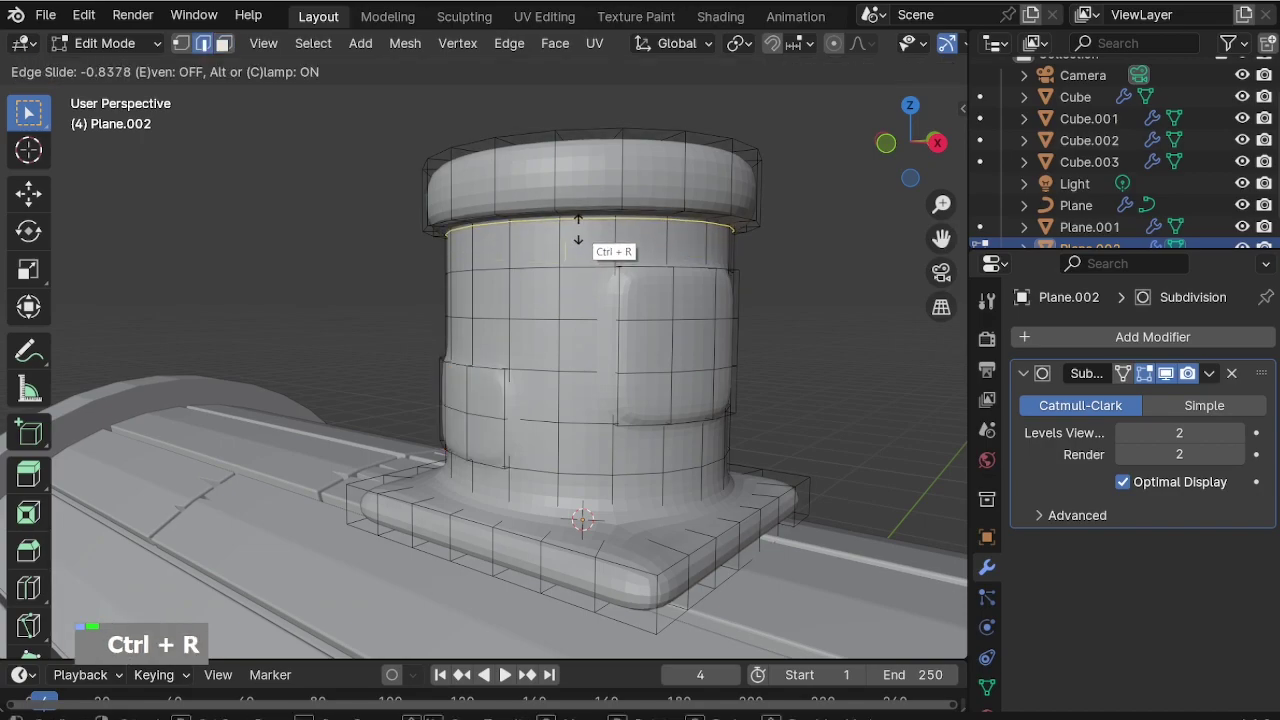
click(577, 229)
key(ctrl+r)
click(556, 497)
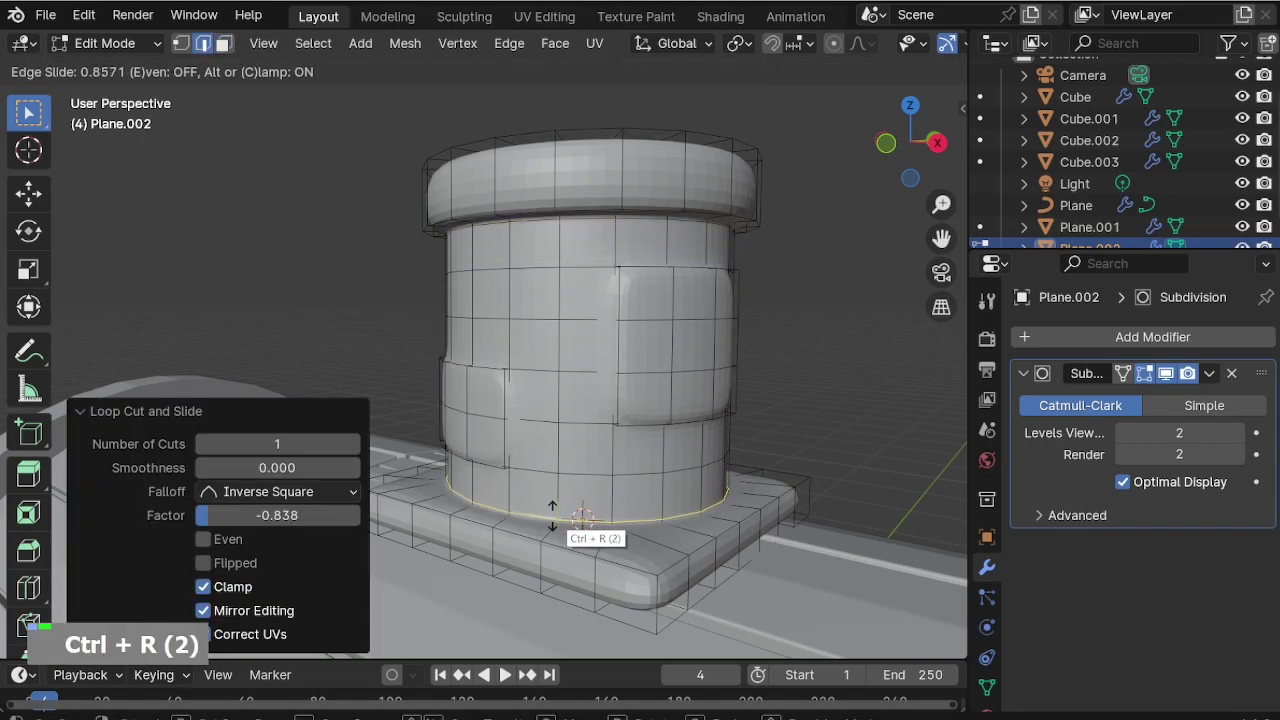
click(580, 515)
Add two edge loops around the side walls of the larger raised panel, at factors 1.000 and -0.253.
scroll(547, 385, up, 2)
middle_drag(601, 250, 604, 370)
scroll(586, 280, up, 2)
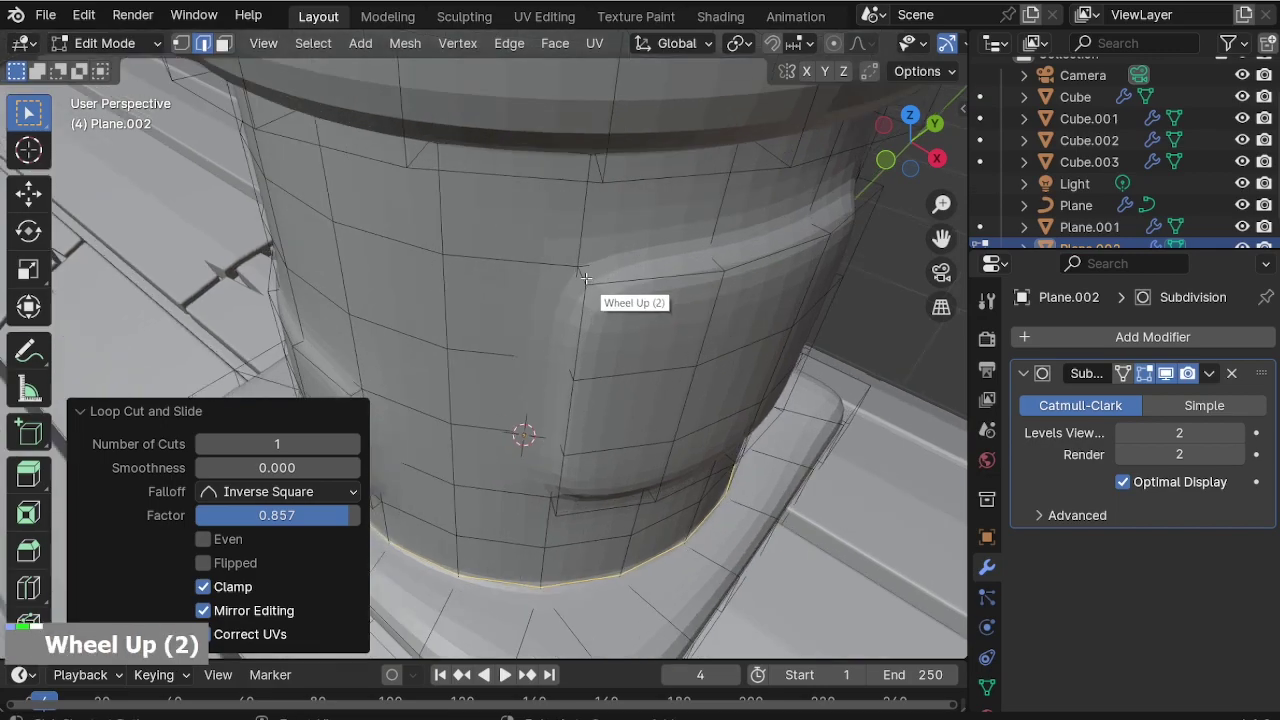
key(ctrl+r)
click(586, 272)
click(585, 262)
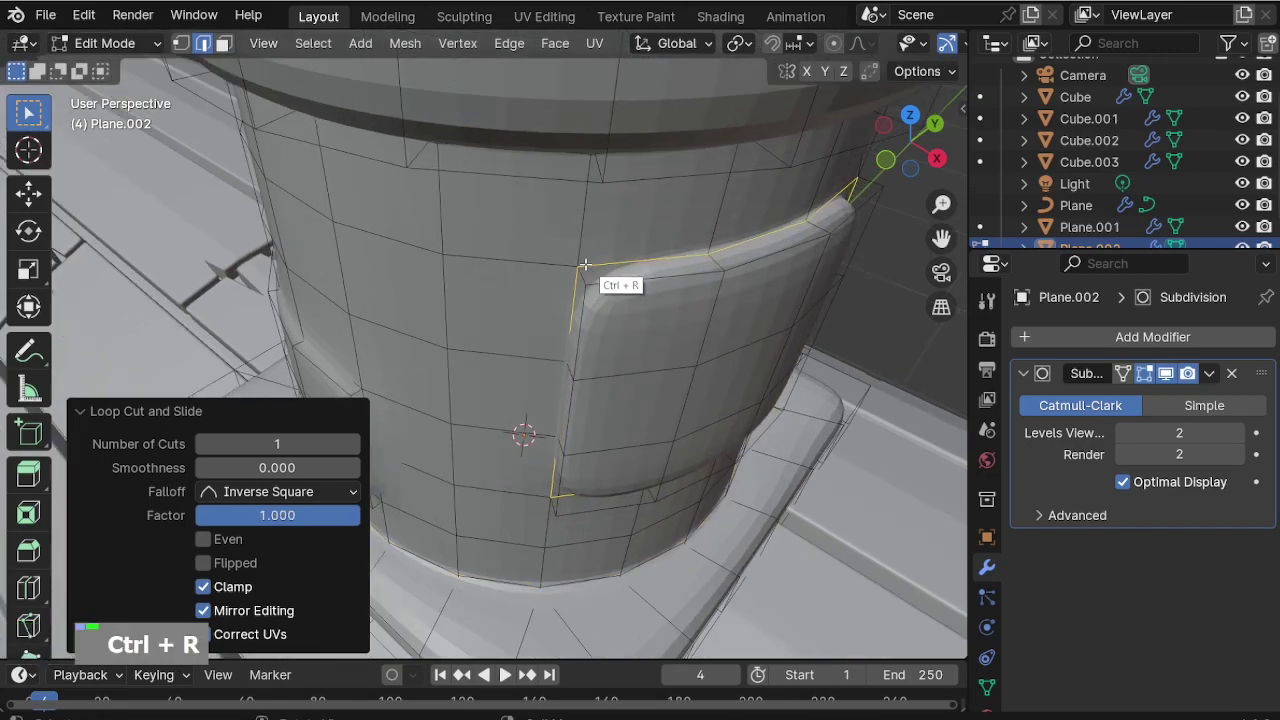
key(ctrl+r)
click(586, 267)
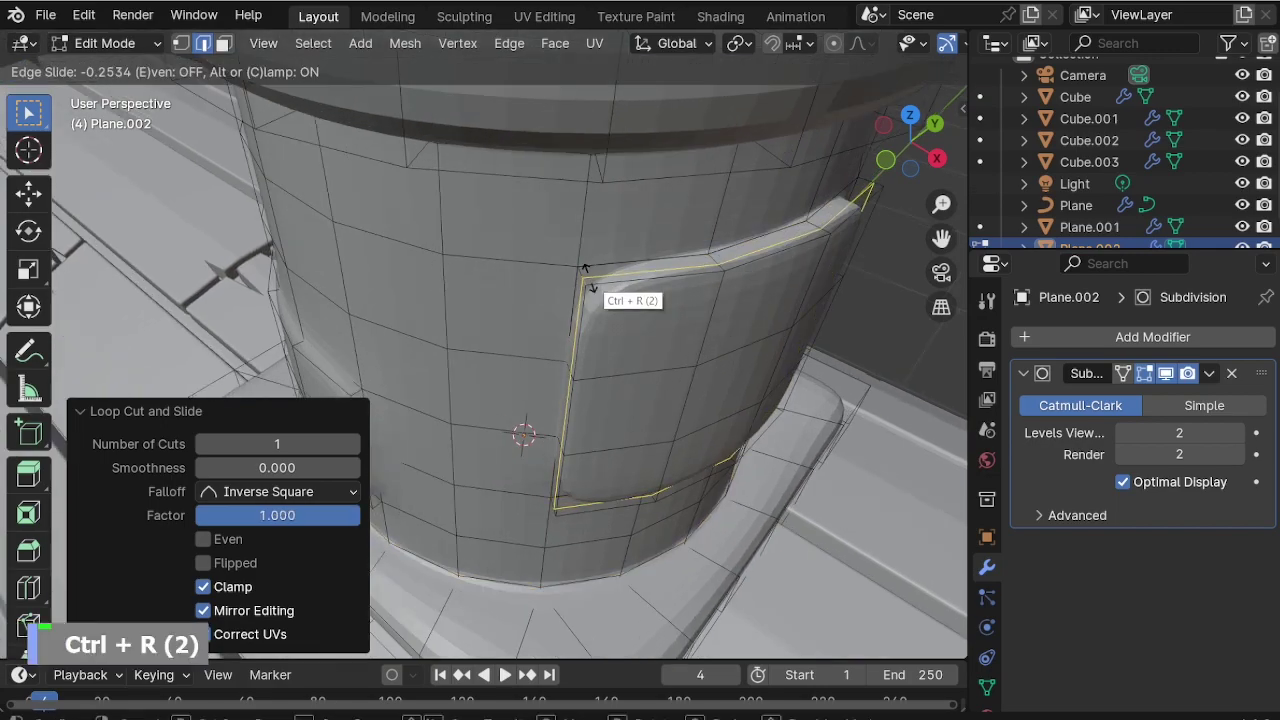
click(587, 274)
Add vertical loop cuts just inside both upright edges of the larger raised panel, at factors 0.859 and -0.863.
key(ctrl+r)
click(605, 280)
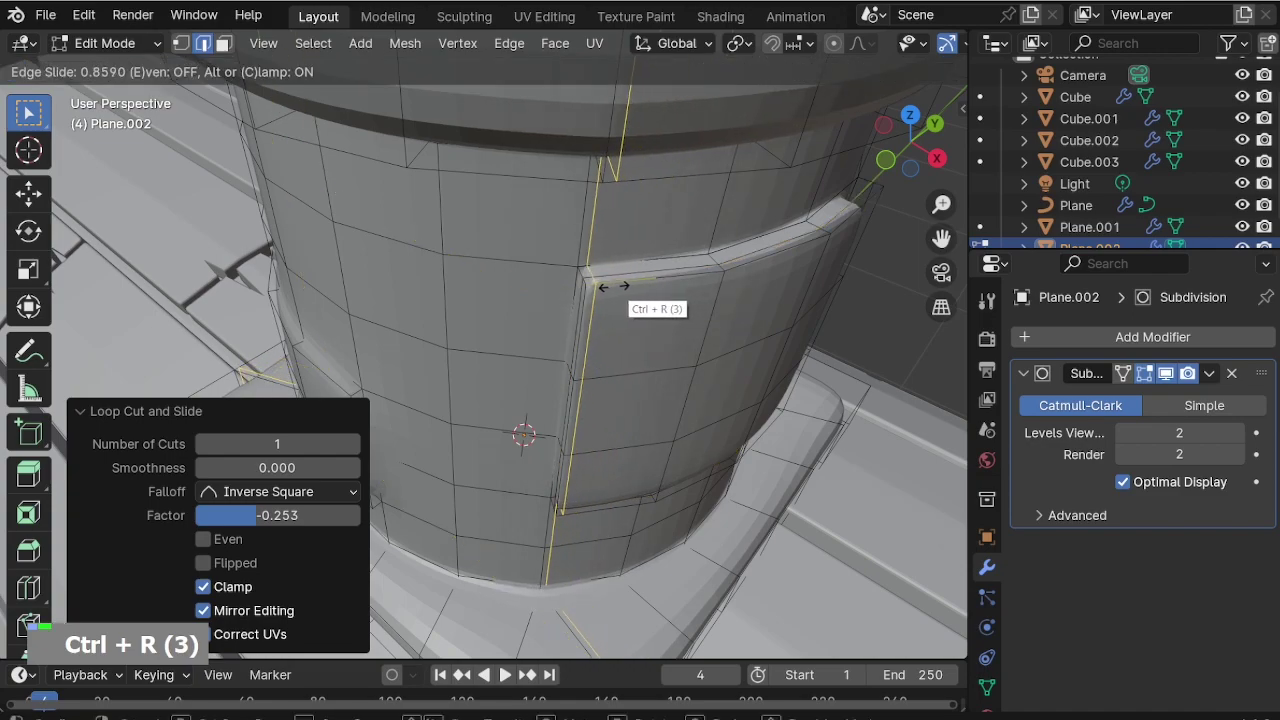
click(612, 286)
middle_drag(612, 286, 606, 286)
scroll(757, 309, down, 2)
key(ctrl+r)
click(745, 318)
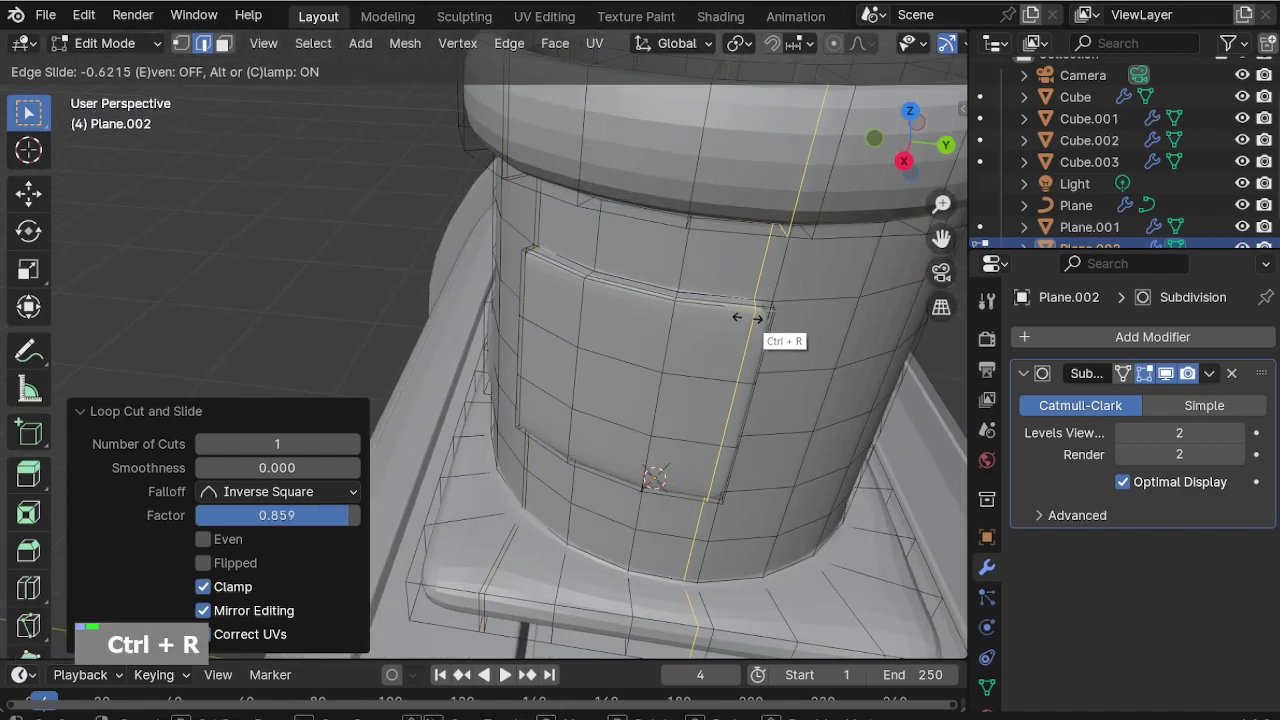
click(746, 318)
Add vertical loop cuts just inside both upright edges of the lower raised panel, at factors -0.840 and -0.903.
middle_drag(504, 372, 470, 384)
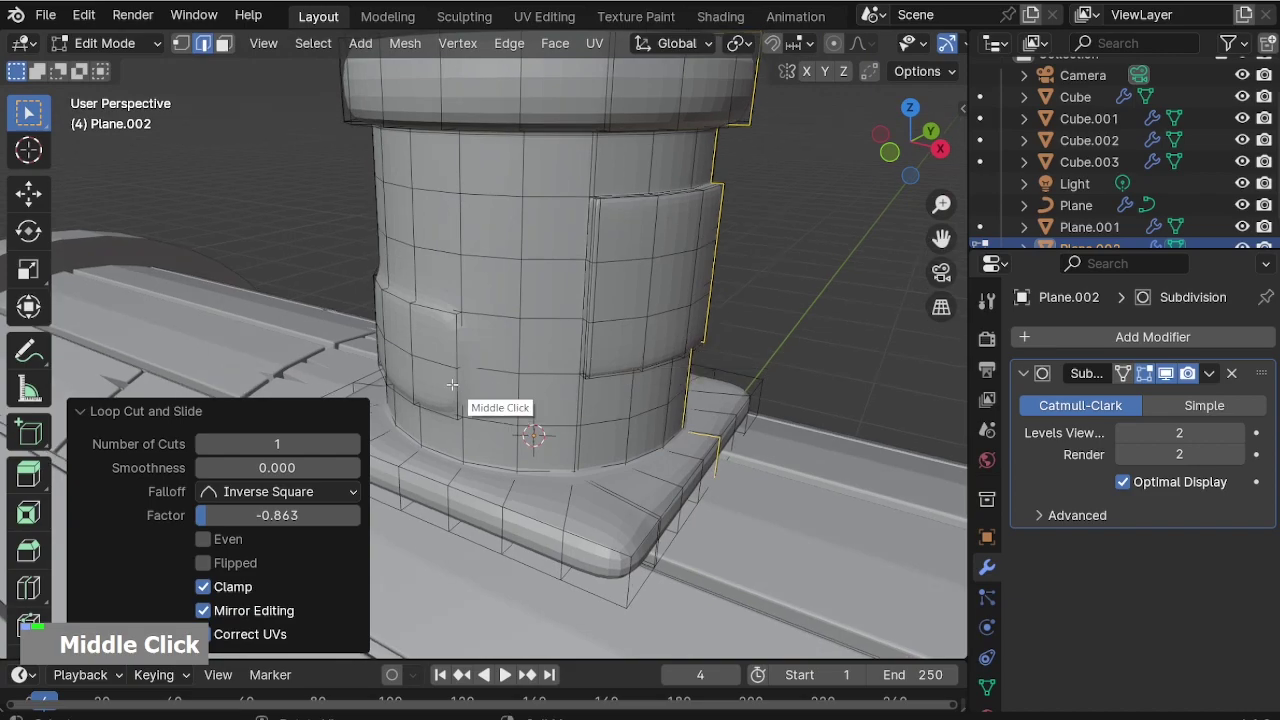
scroll(449, 377, up, 3)
key(ctrl+r)
click(460, 249)
middle_drag(258, 198, 518, 238)
shift+middle_drag(208, 264, 576, 380)
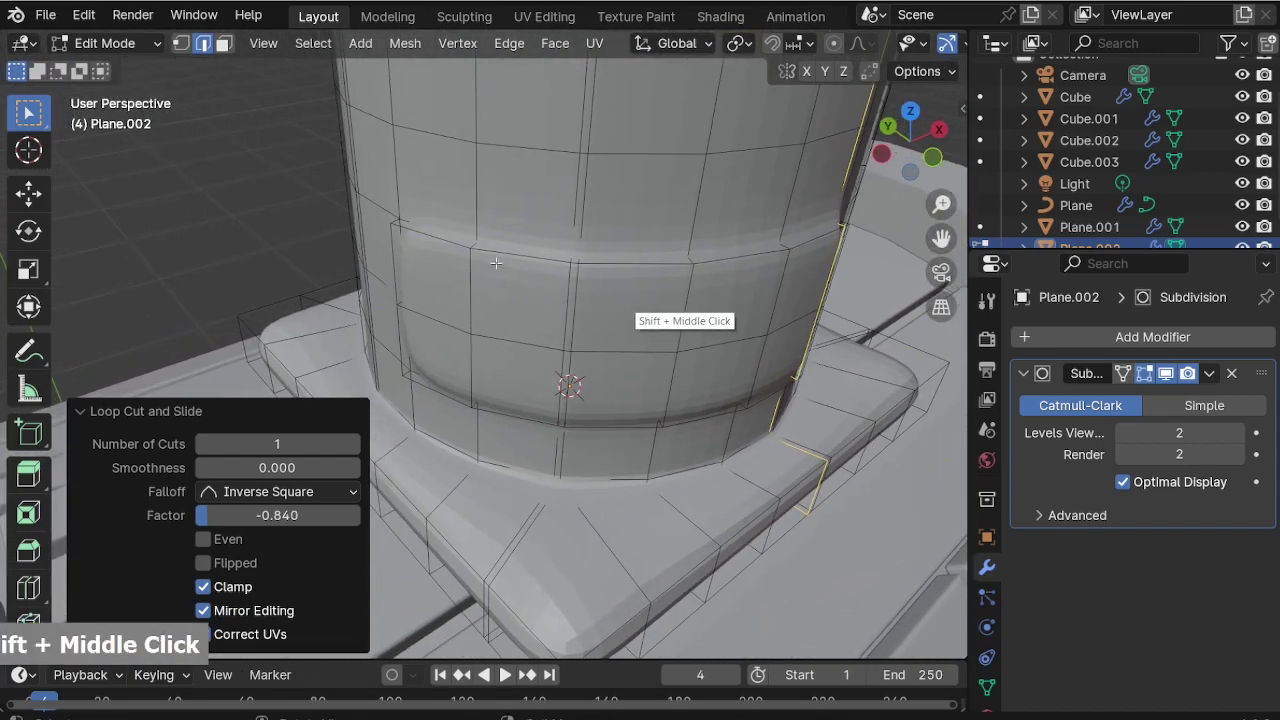
key(ctrl+e)
click(427, 211)
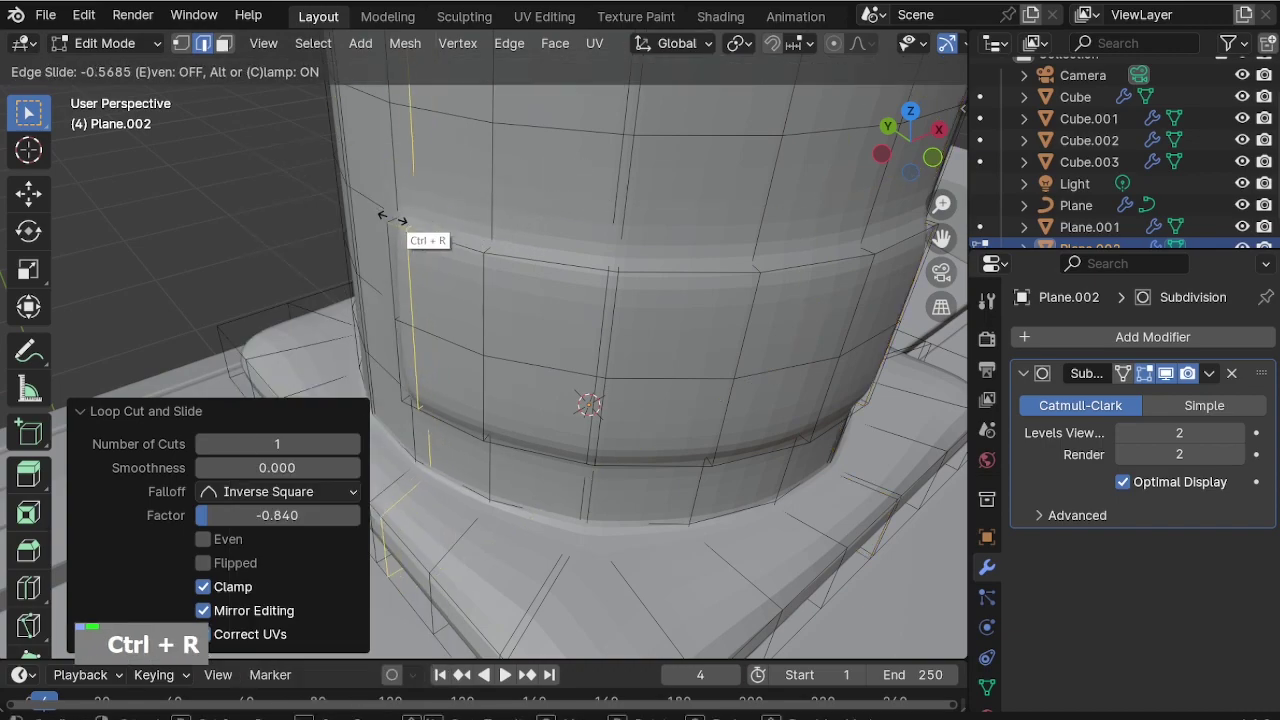
click(378, 216)
Add two edge loops around the side walls of the lower raised panel, the first at factor 0.908.
middle_drag(380, 218, 425, 262)
scroll(590, 357, down, 2)
shift+middle_drag(590, 357, 571, 323)
scroll(590, 333, up, 2)
key(ctrl+r)
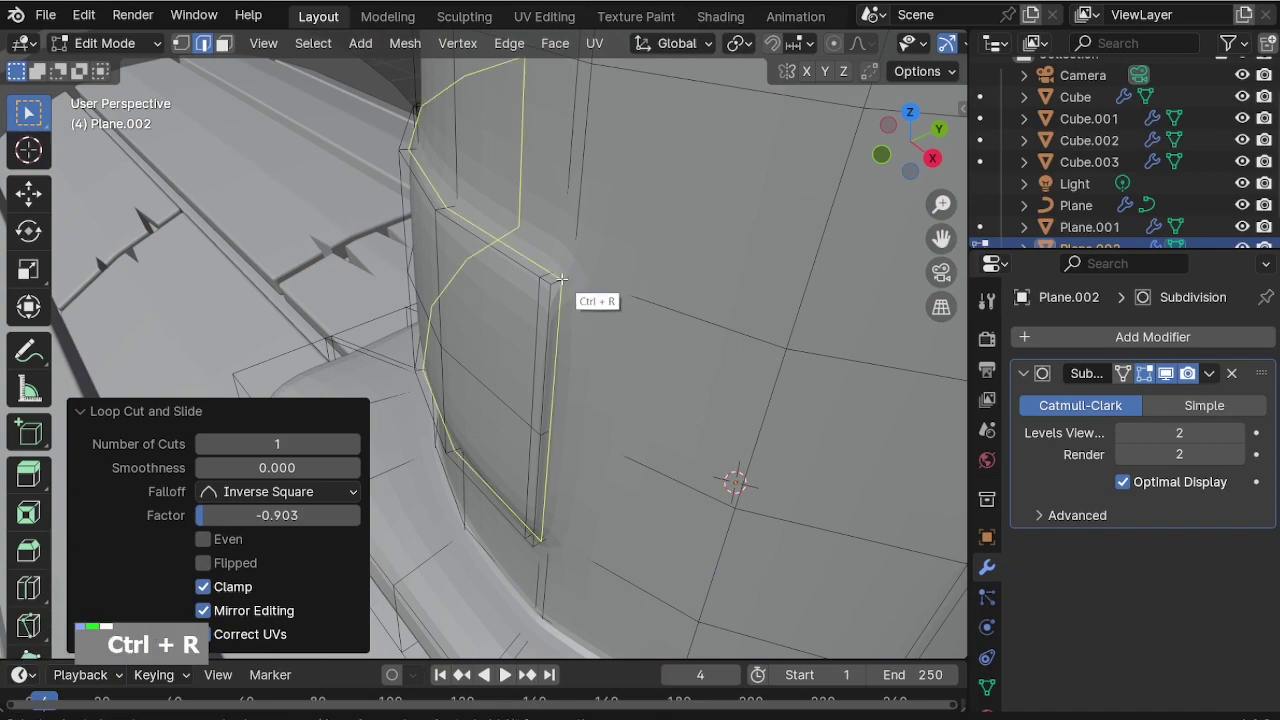
click(568, 288)
click(573, 276)
key(ctrl+r)
click(565, 290)
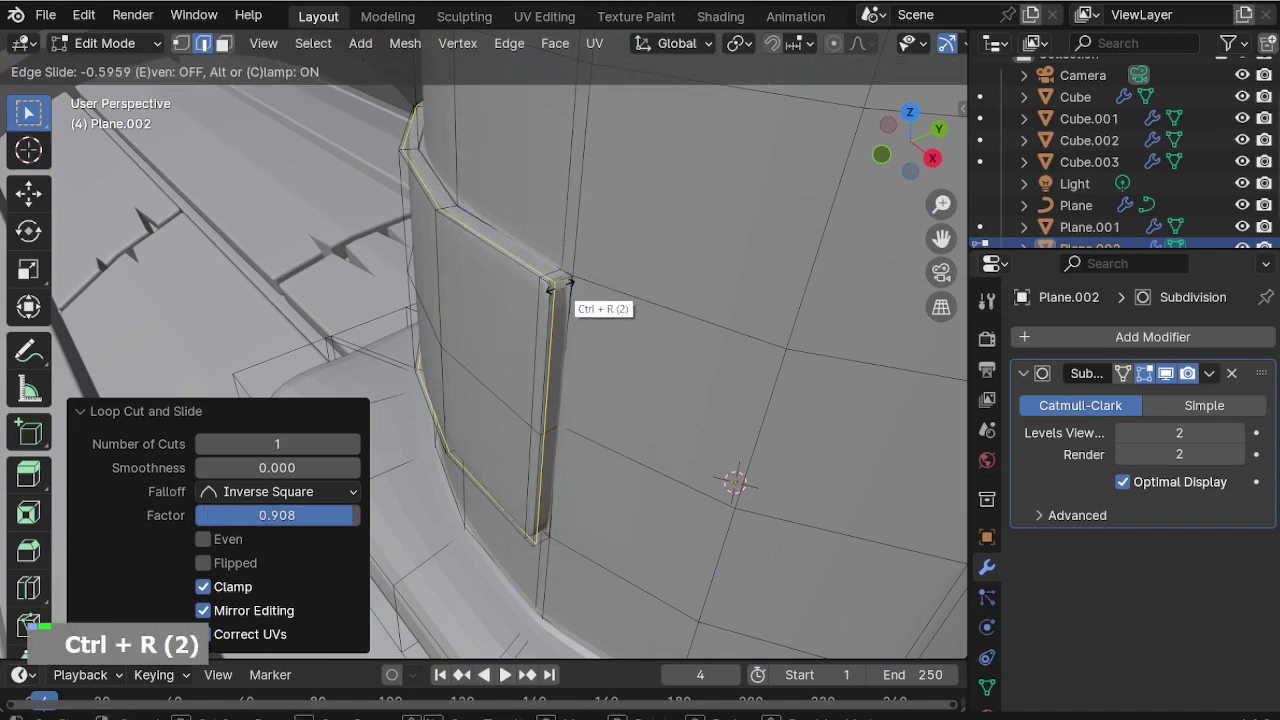
click(560, 310)
Add horizontal loop cuts just inside the lower panel's upper and lower edges, the second at factor 0.890.
key(ctrl+r)
click(563, 290)
click(580, 245)
key(ctrl+r)
click(540, 478)
click(543, 510)
Add horizontal loop cuts just inside the larger panel's upper and lower edges, the first at factor -0.847.
scroll(548, 405, down, 2)
middle_drag(548, 405, 657, 229)
scroll(625, 175, up, 2)
key(ctrl+r)
click(628, 190)
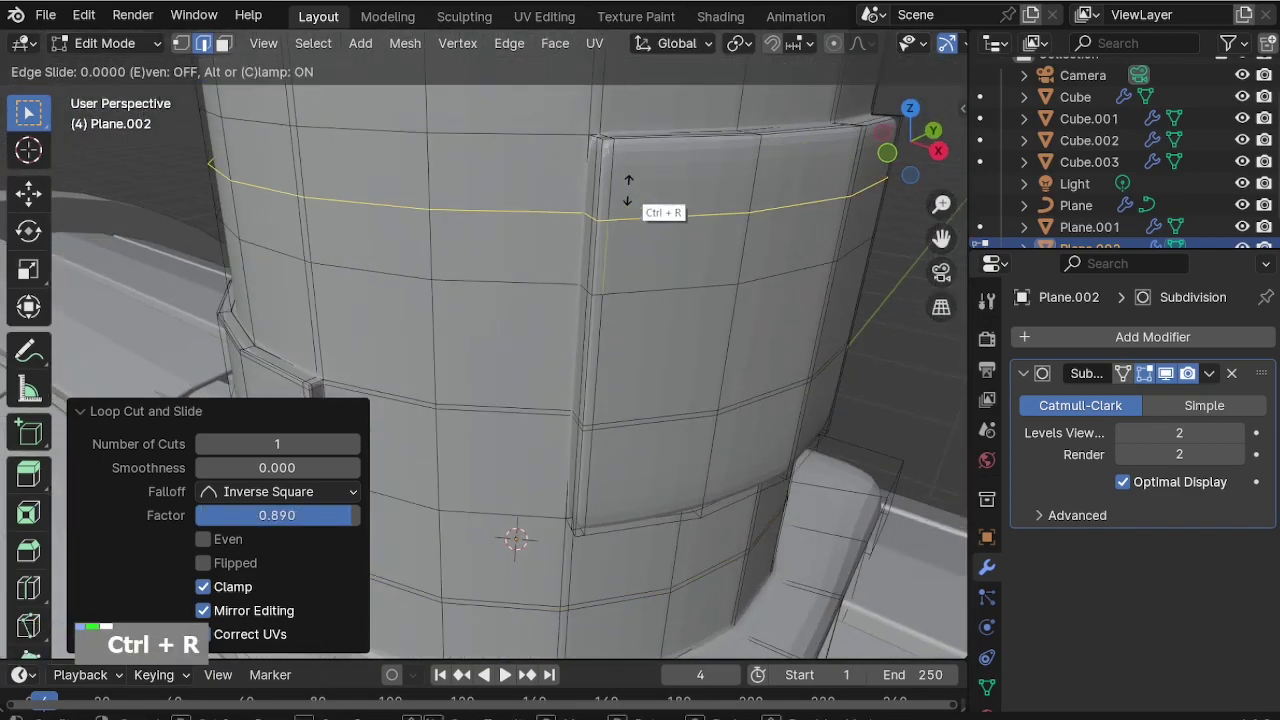
click(642, 140)
key(ctrl+r)
click(591, 490)
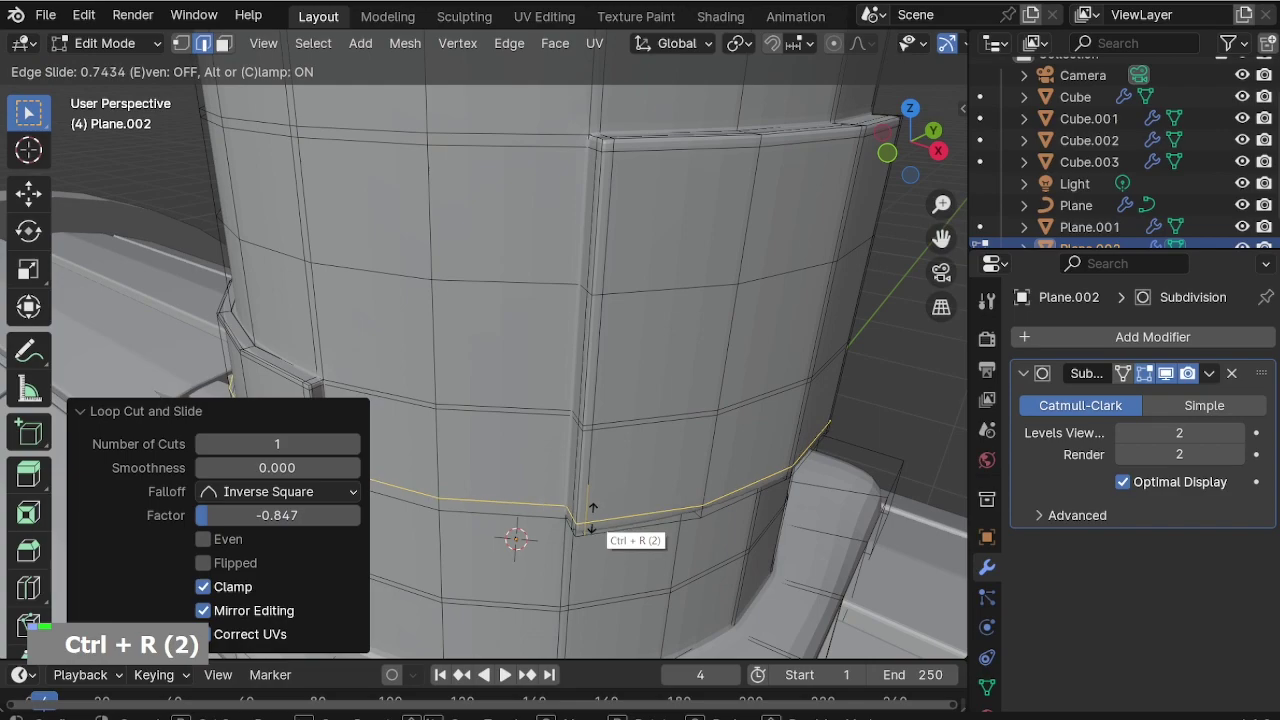
click(592, 517)
Examine the smoothed cylinder and its rim in Object Mode and back in Edit Mode.
scroll(683, 394, down, 2)
middle_drag(683, 394, 586, 394)
scroll(553, 206, up, 1)
middle_drag(553, 206, 543, 265)
key(Tab)
scroll(549, 372, up, 2)
key(Tab)
scroll(548, 317, up, 2)
scroll(548, 317, down, 1)
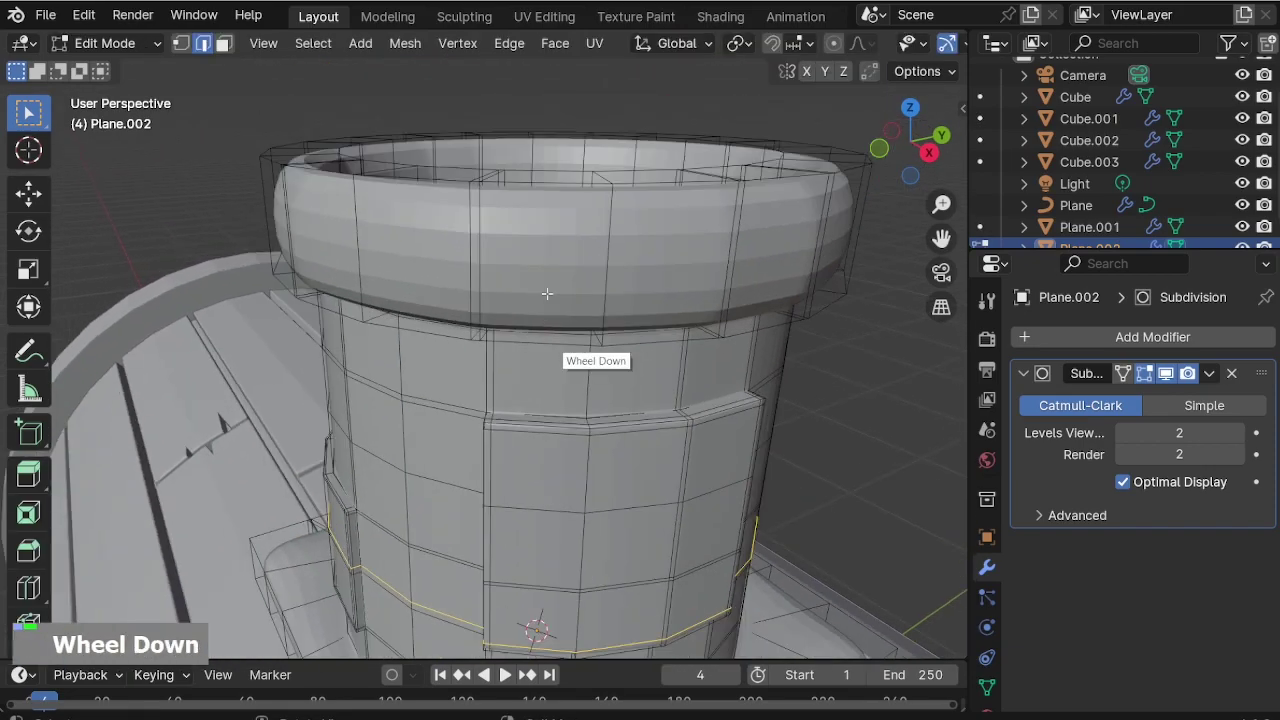
Add two loop cuts around the rim's outer wall and scale them apart along Z by about 2.39.
key(ctrl+f)
key(Escape)
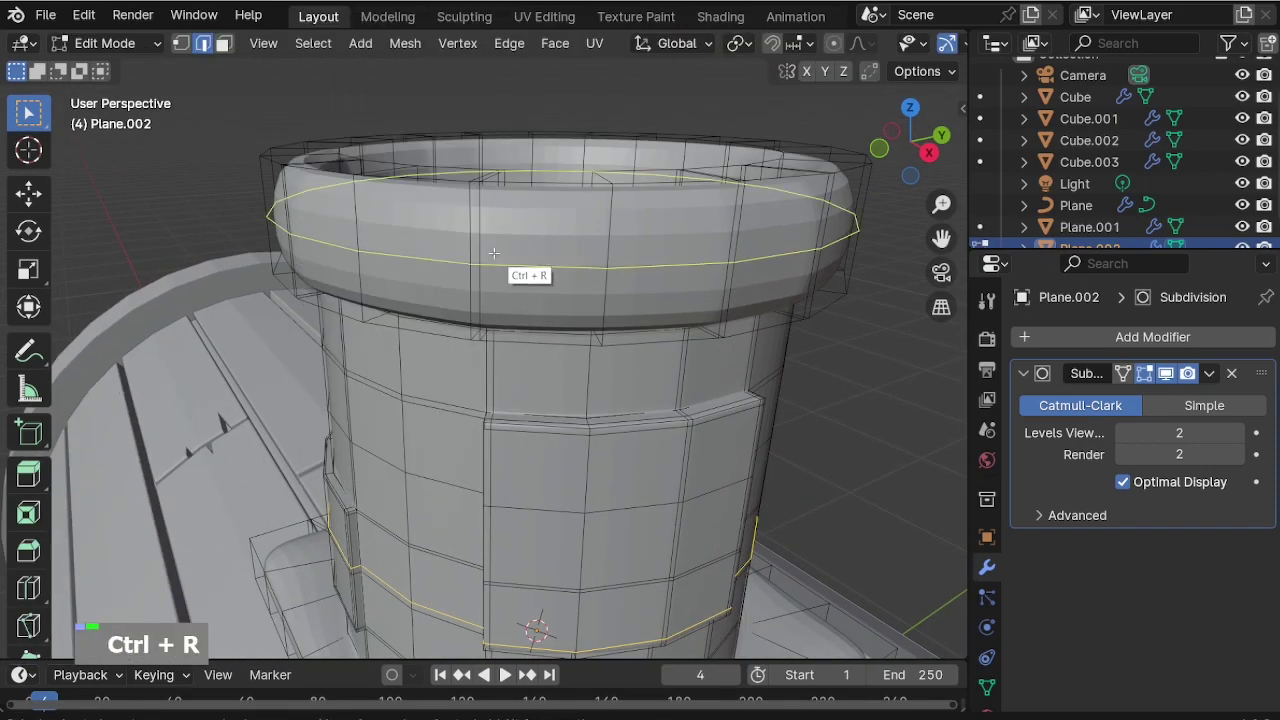
scroll(493, 253, up, 1)
right_click(495, 255)
key(s)
key(z)
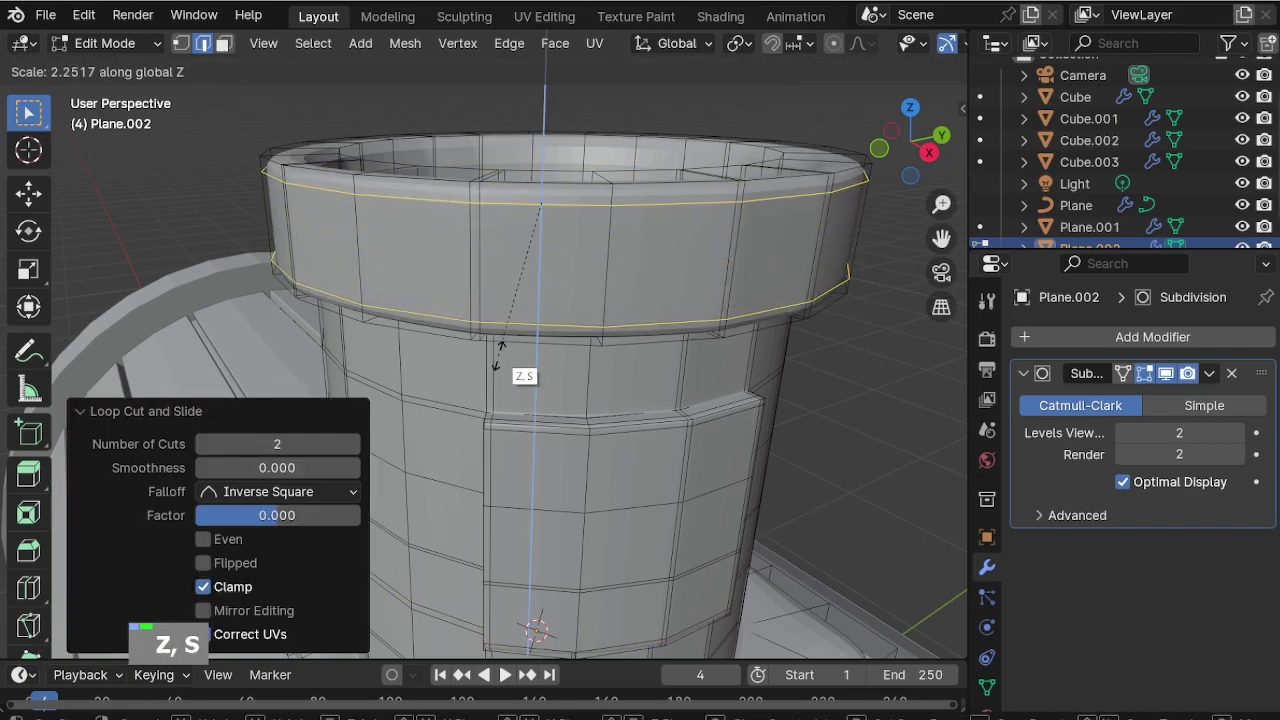
click(502, 362)
mouse_move(557, 192)
middle_down()
mouse_move(543, 238)
mouse_move(535, 203)
middle_up()
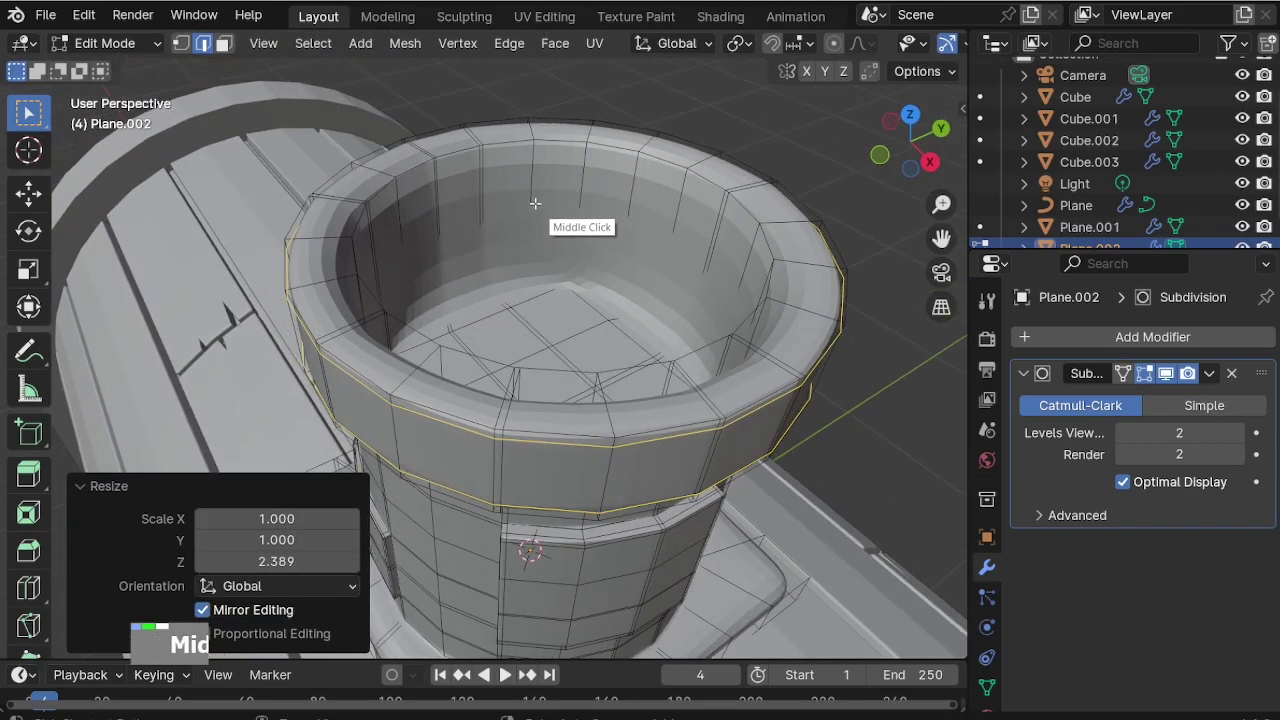
Add two loop cuts around the rim's inner wall and scale them apart along Z by about 2.36.
scroll(535, 185, up, 1)
right_click(538, 193)
key(s)
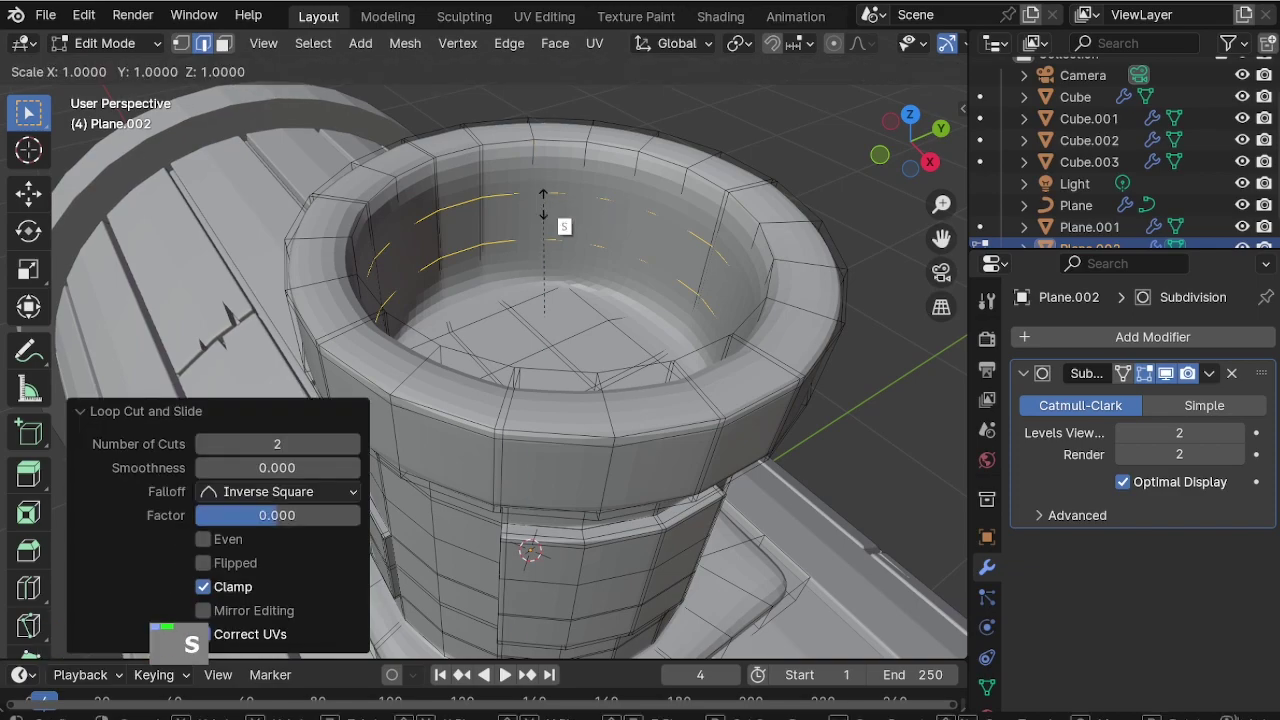
click(686, 129)
Add two loop cuts around the square base's sides and scale them apart along Z by about 2.65.
scroll(483, 483, up, 2)
shift+middle_drag(483, 483, 611, 286)
scroll(605, 410, up, 5)
key(ctrl+f)
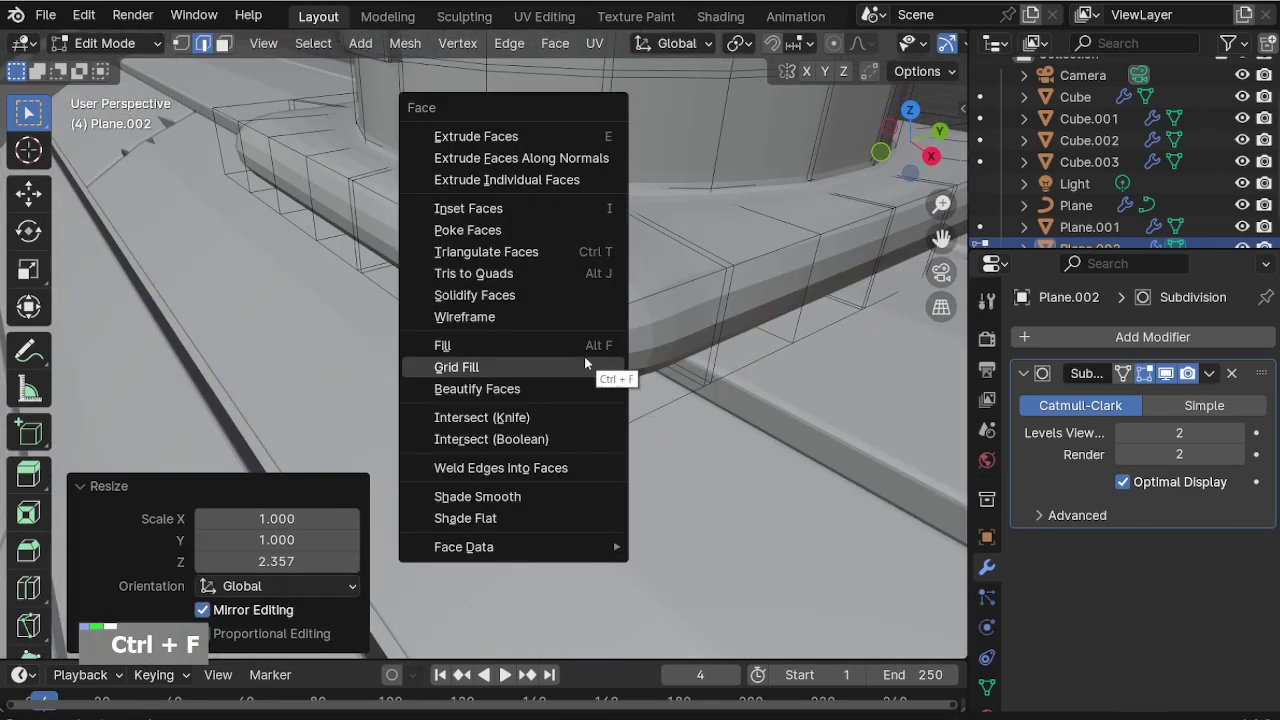
scroll(578, 355, up, 1)
right_click(582, 360)
key(s)
key(z)
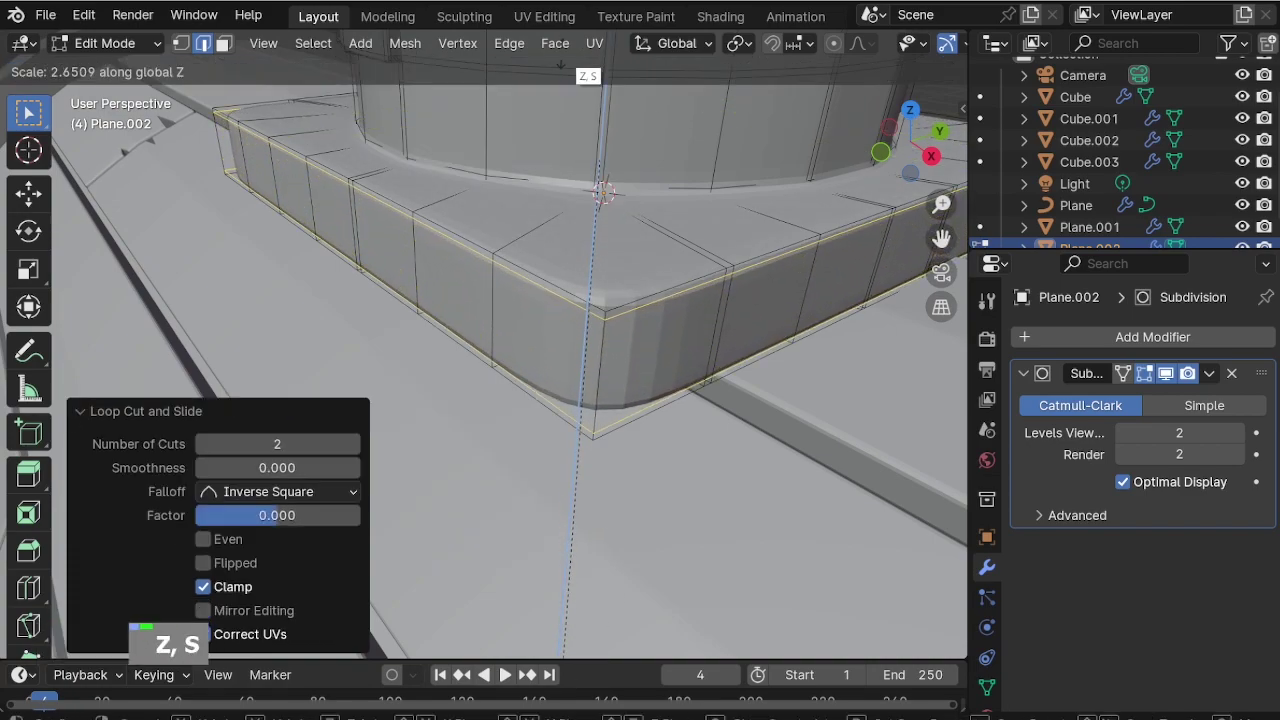
click(717, 222)
Add supporting loop cuts on both sides of the square base's front corner at factors -0.854 and 0.745.
key(ctrl+f)
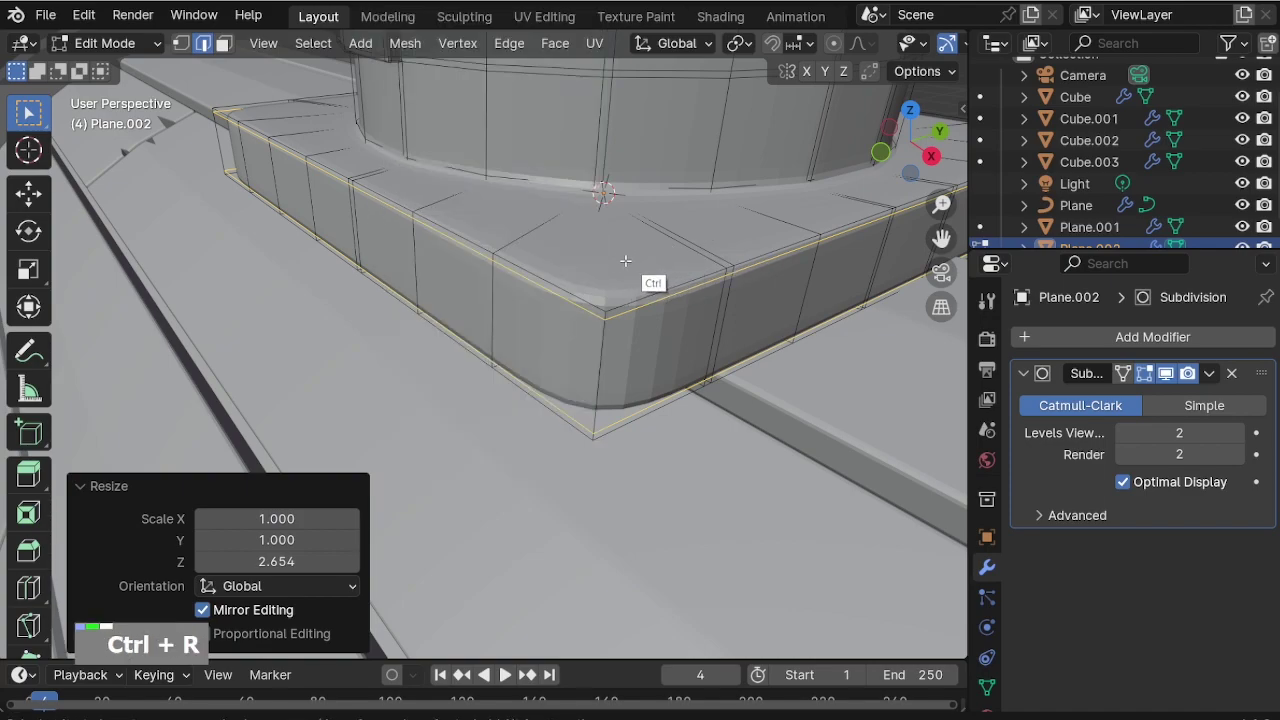
click(533, 271)
click(575, 320)
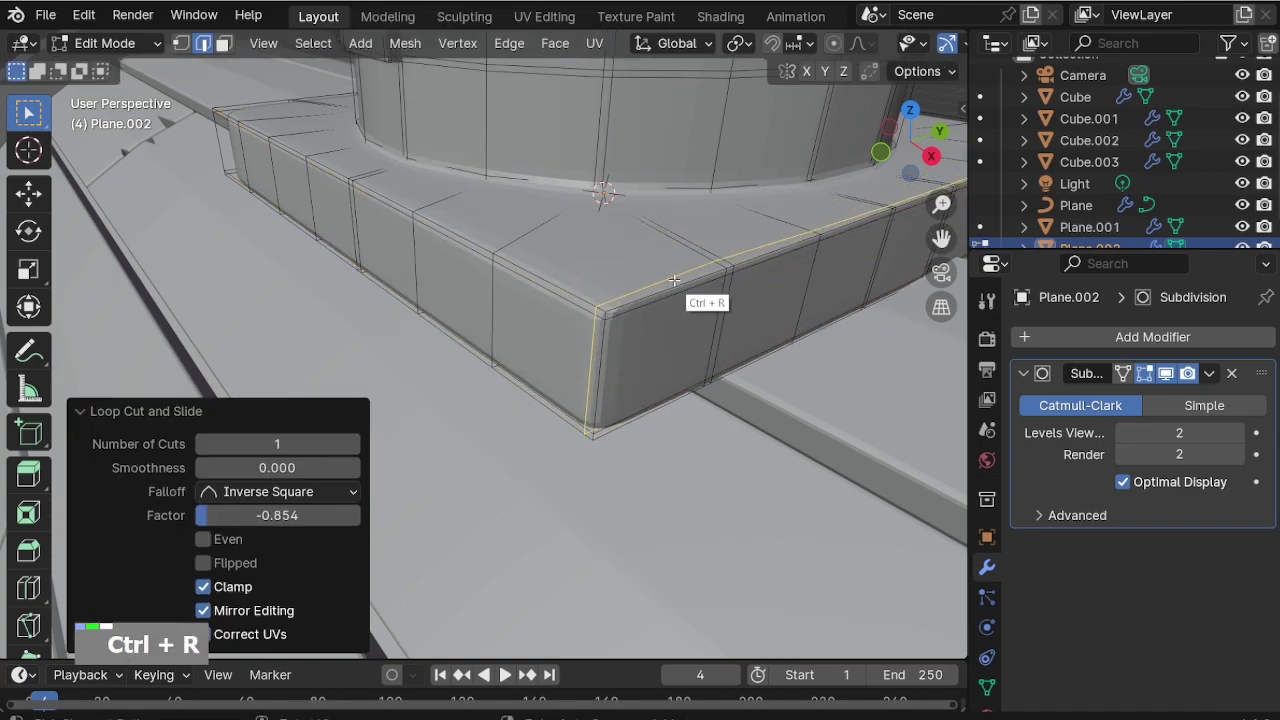
key(ctrl+r)
click(634, 312)
click(624, 299)
middle_drag(624, 299, 429, 246)
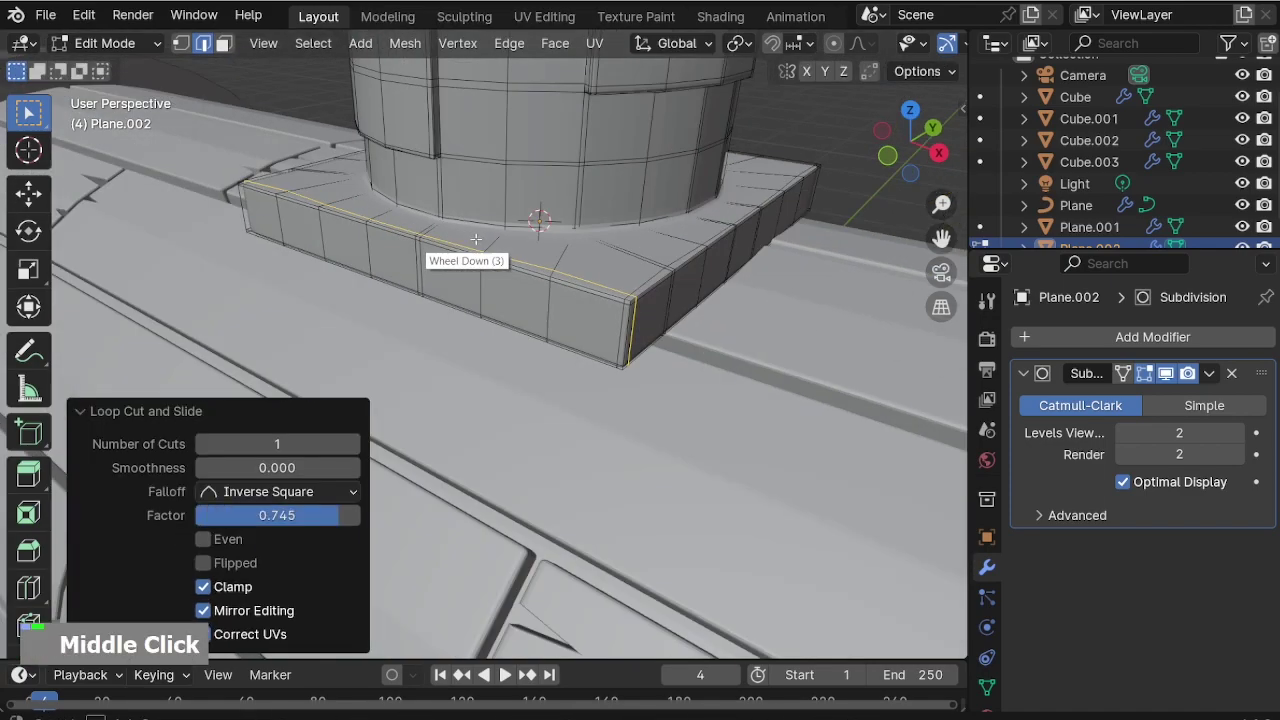
Add supporting loop cuts near the square base's remaining corners at factors 0.755 and -0.768.
scroll(666, 257, down, 2)
scroll(343, 249, up, 4)
key(ctrl+r)
click(352, 258)
click(260, 283)
middle_drag(260, 283, 737, 317)
scroll(325, 262, down, 3)
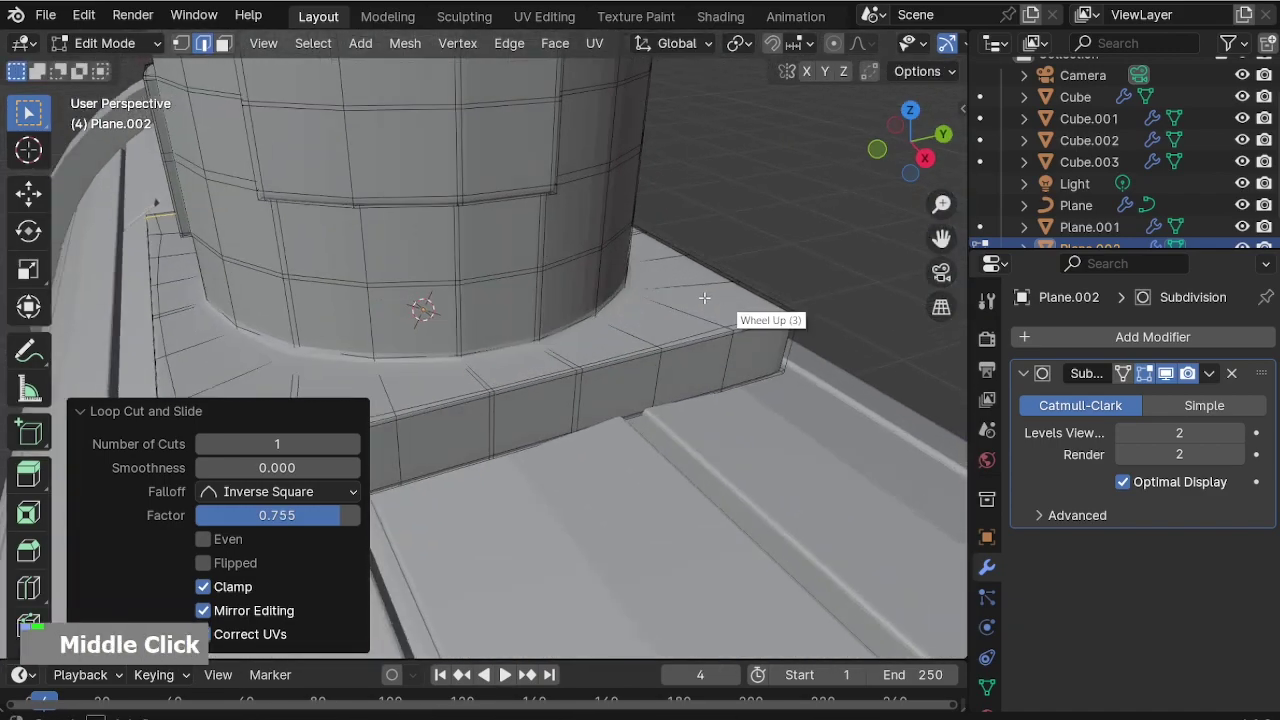
scroll(766, 334, up, 4)
key(ctrl+r)
click(705, 358)
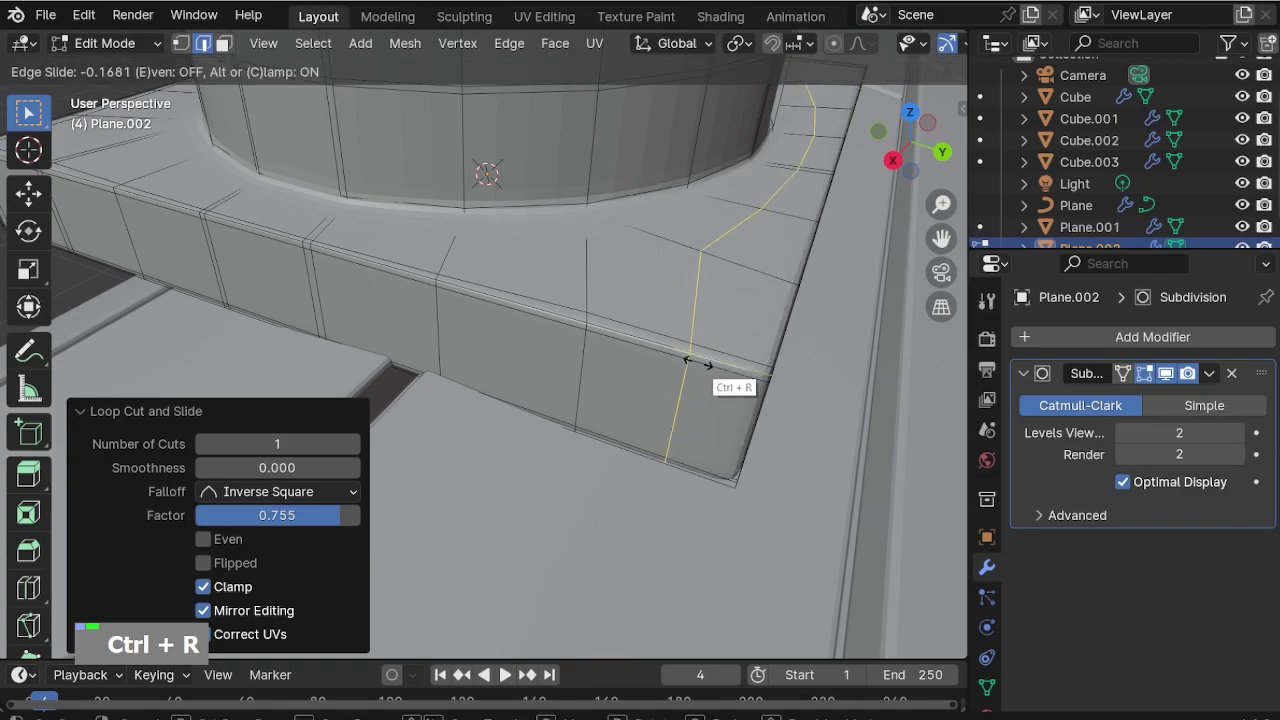
click(740, 418)
Examine the smoothed stack on the roof in Object Mode, checking how its base meets the planks.
scroll(749, 400, down, 4)
middle_drag(749, 400, 623, 309)
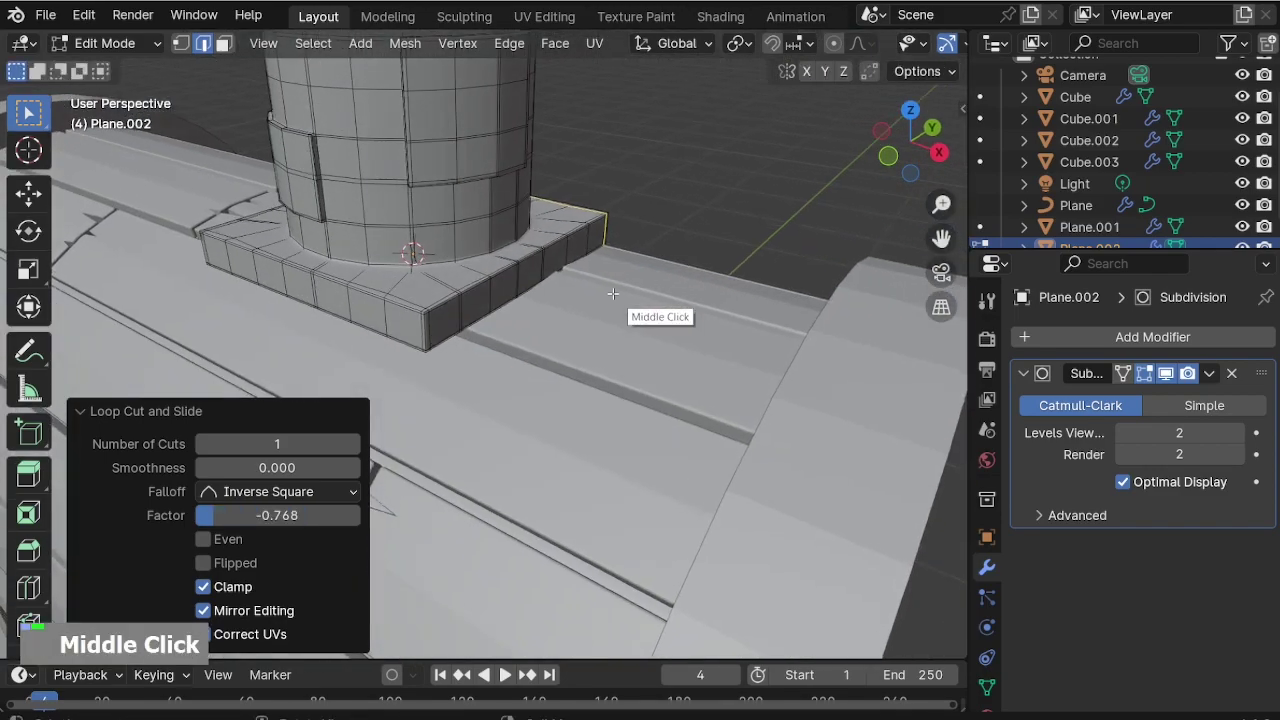
key(Tab)
shift+middle_drag(450, 290, 534, 353)
scroll(492, 309, down, 4)
middle_drag(492, 309, 560, 318)
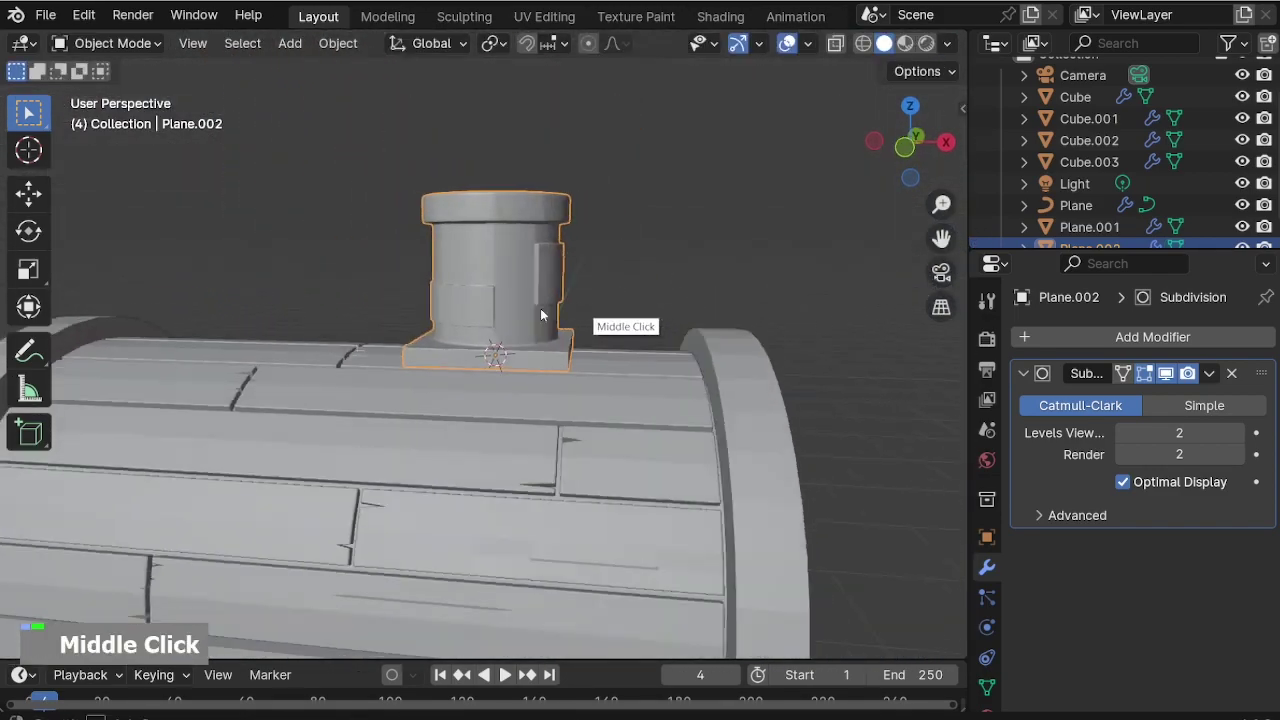
scroll(517, 175, up, 3)
middle_drag(517, 175, 514, 480)
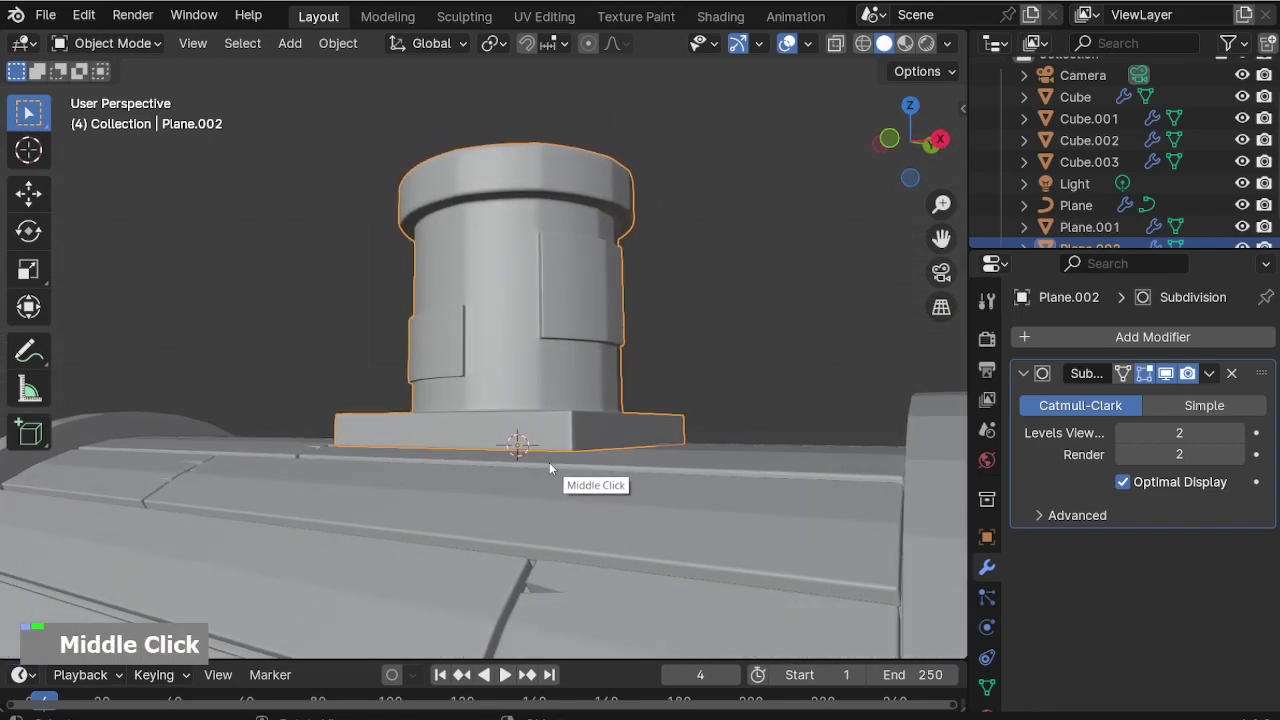
Raise the whole stack along Z until its base clears the roof.
scroll(541, 499, up, 2)
key(g)
key(z)
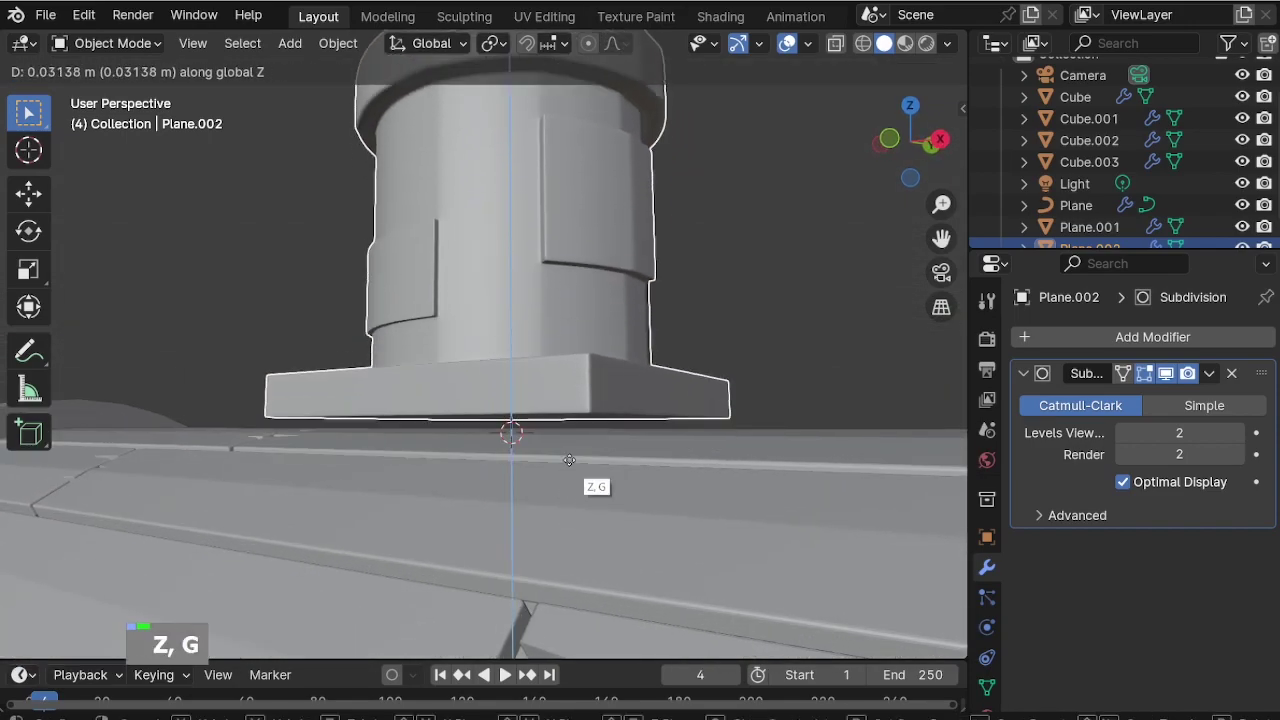
click(572, 424)
Deepen the square base by selecting its bottom faces in X-ray view and moving them down along Z.
scroll(541, 368, up, 1)
key(Tab)
middle_drag(539, 359, 594, 363)
key(alt+z)
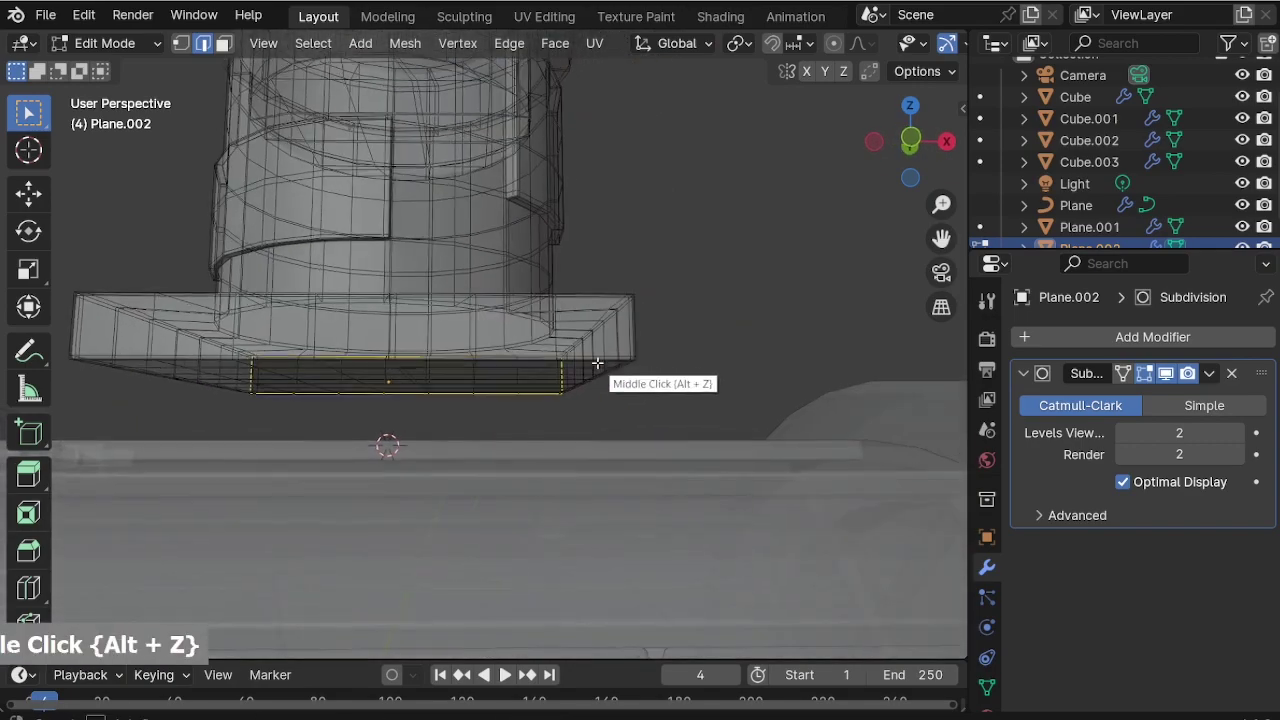
scroll(454, 383, down, 3)
middle_drag(346, 380, 296, 364)
drag(619, 393, 657, 393)
key(3)
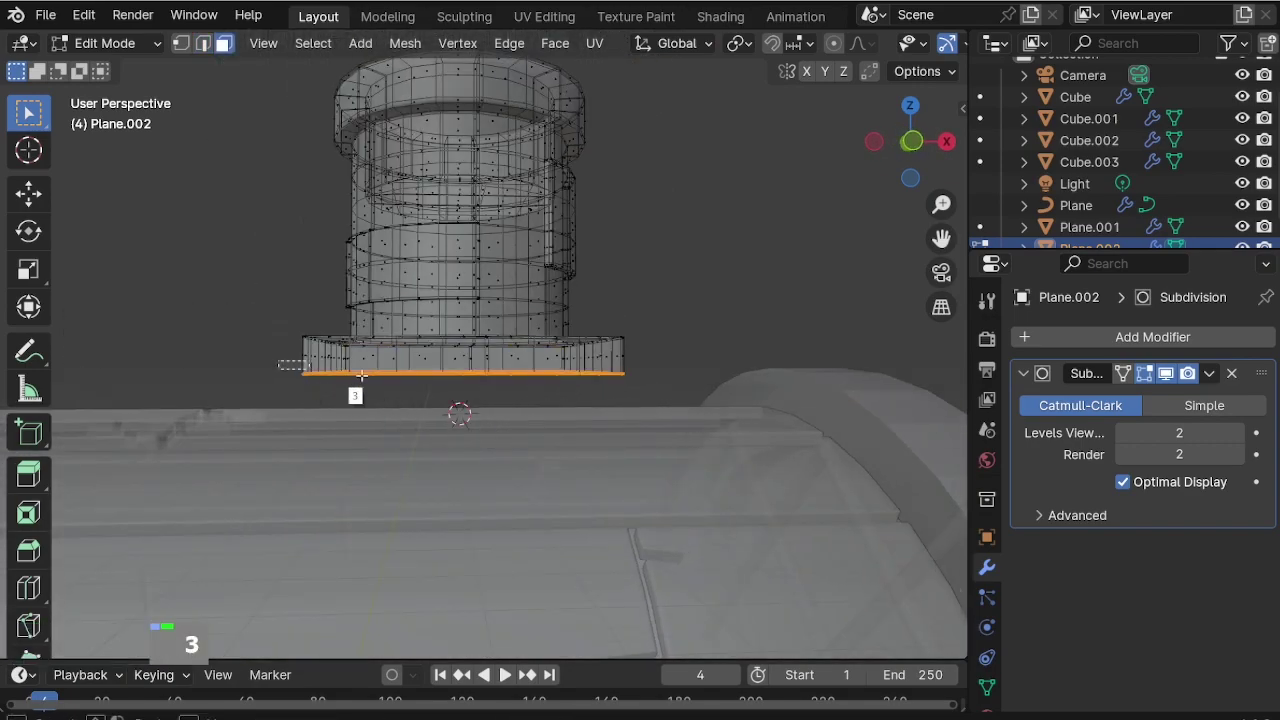
key(g)
key(z)
click(653, 410)
Lower the whole stack about 0.176 m along Z so its base sinks into the curved roof.
key(Tab)
key(alt+z)
mouse_move(653, 410)
middle_down()
mouse_move(591, 380)
mouse_move(643, 398)
middle_up()
key(g)
key(z)
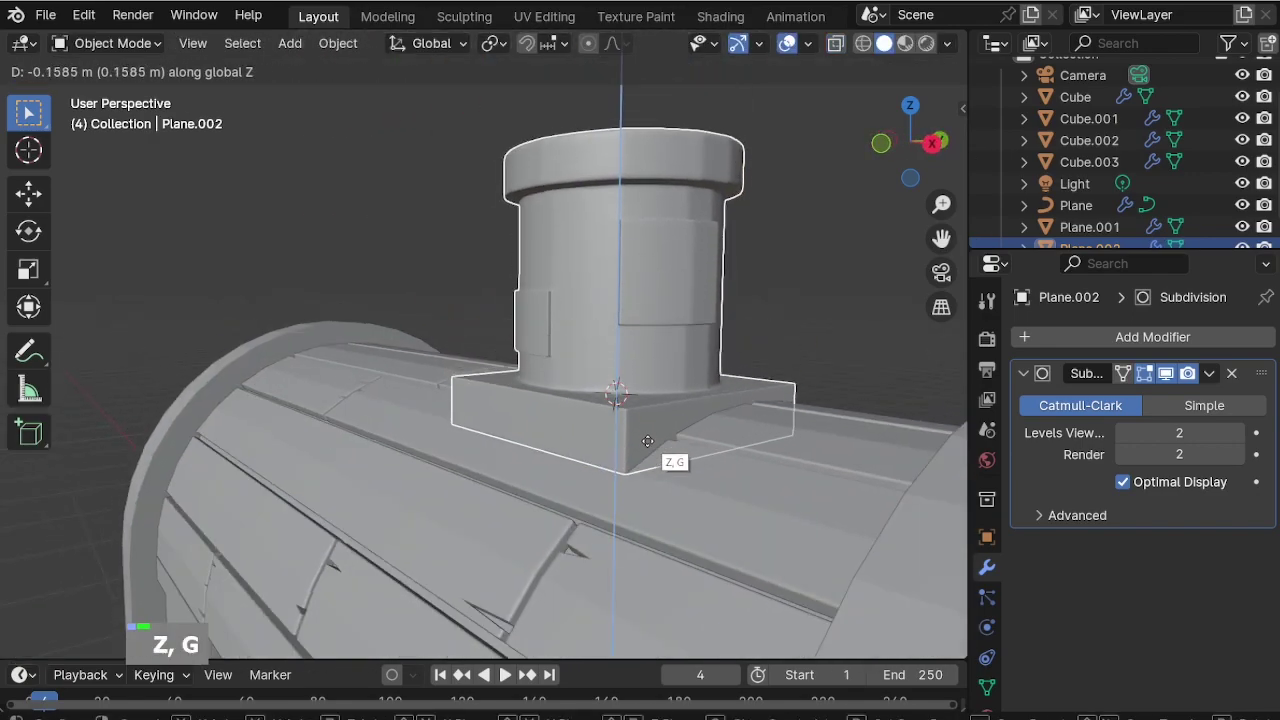
click(547, 455)
Move the stack about 0.103 m along Y to centre it on the roof ridge.
middle_drag(547, 455, 651, 447)
scroll(652, 396, up, 2)
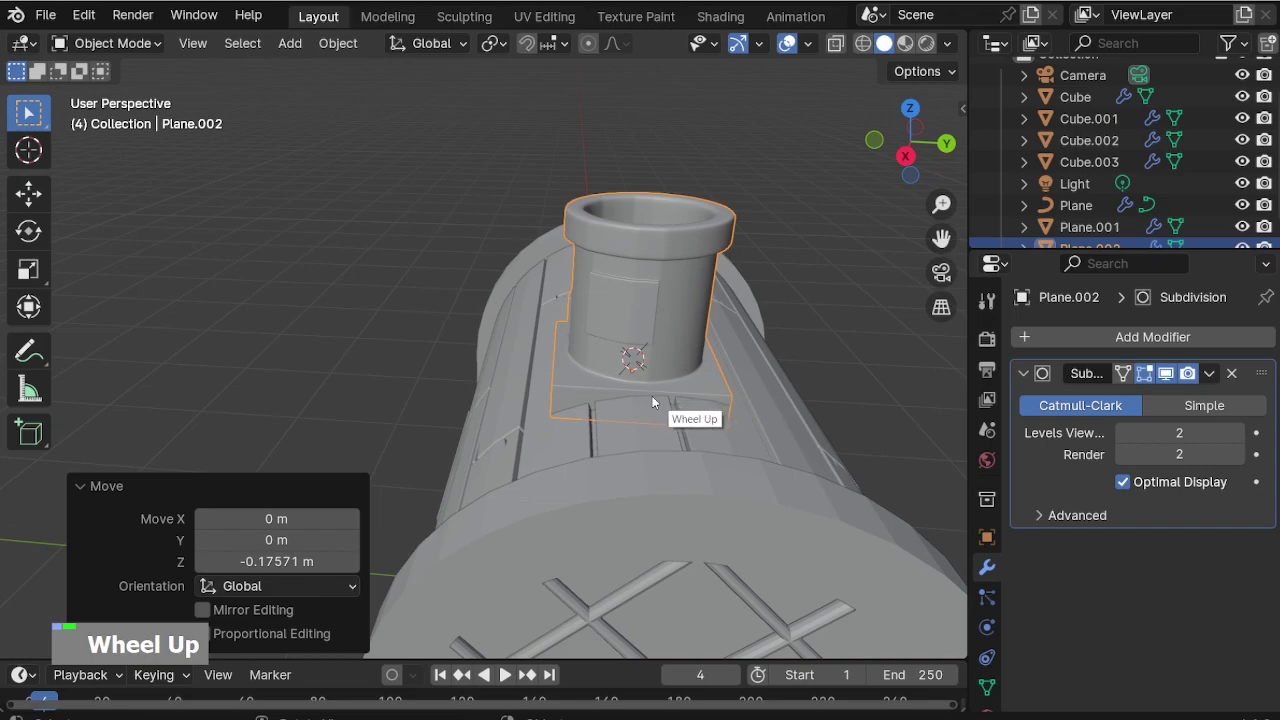
key(g)
key(y)
click(683, 405)
Scale the stack uniformly by a factor of 0.884.
middle_drag(683, 405, 703, 352)
scroll(708, 353, down, 4)
scroll(728, 288, up, 2)
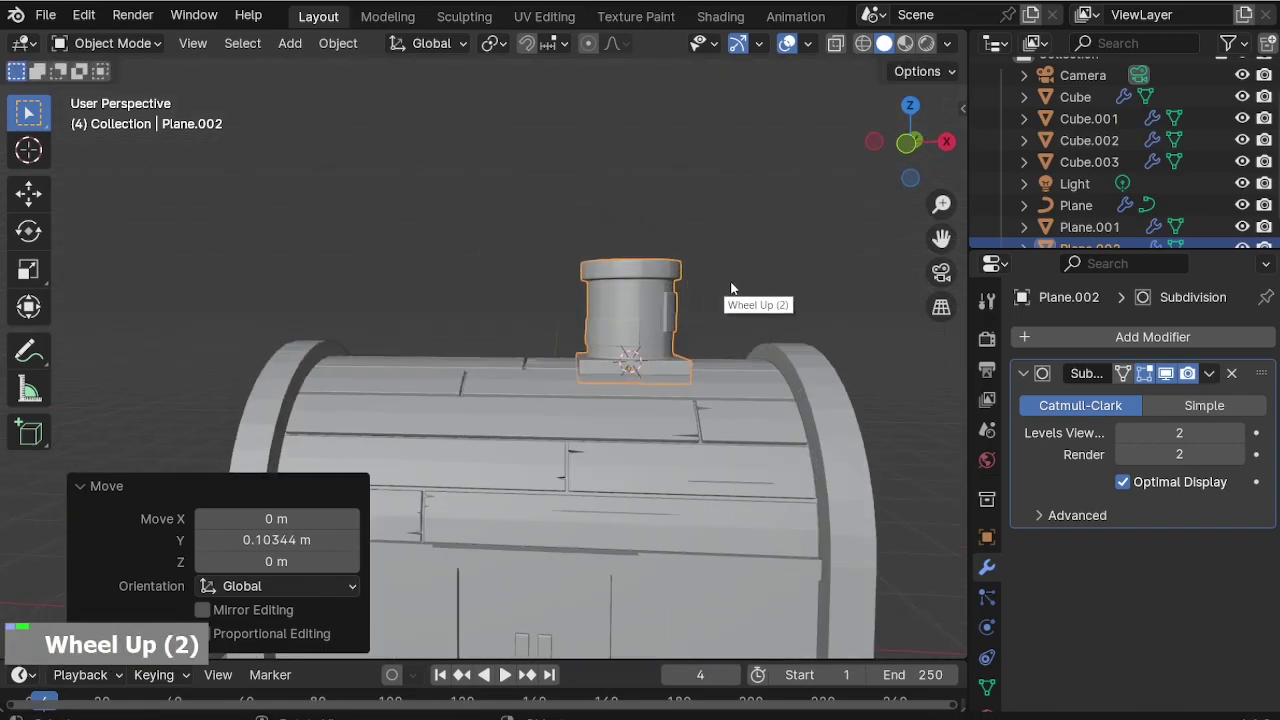
key(s)
click(736, 281)
Try the stack farther along the roof ridge, moving it about -1.19 m along X and back about 1.18 m.
scroll(736, 285, down, 2)
key(g)
key(x)
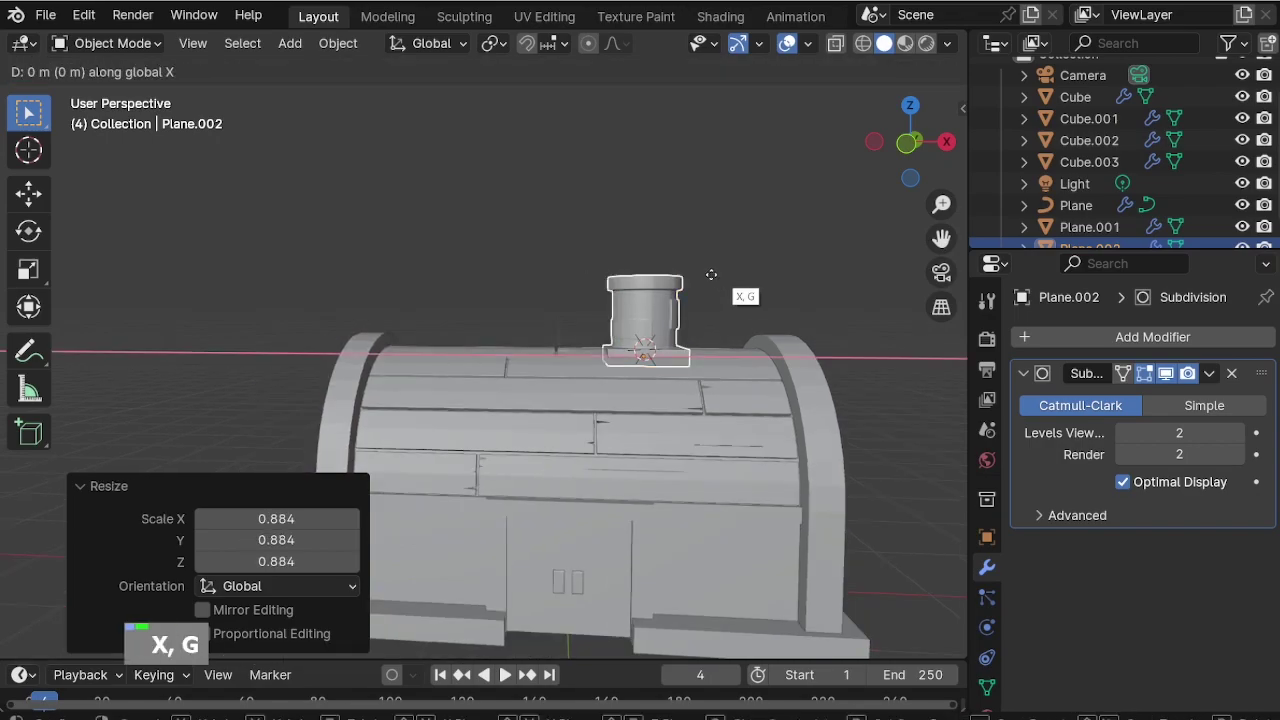
click(578, 288)
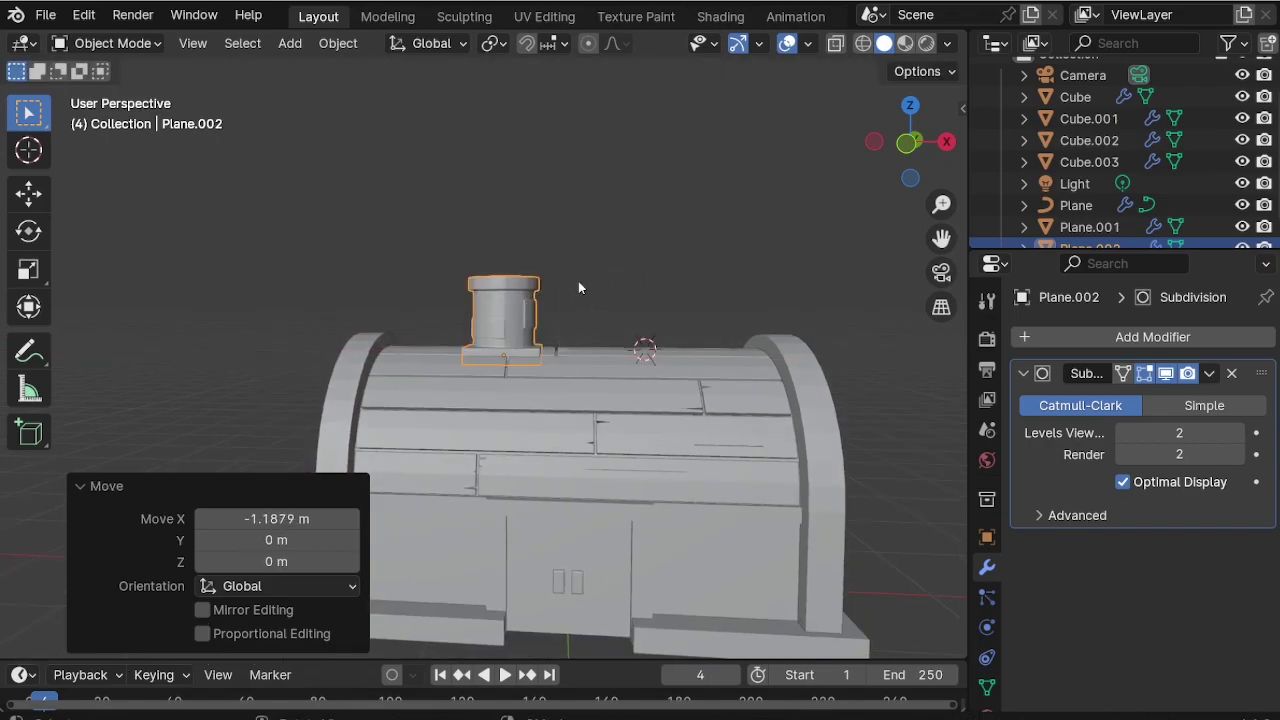
key(g)
key(x)
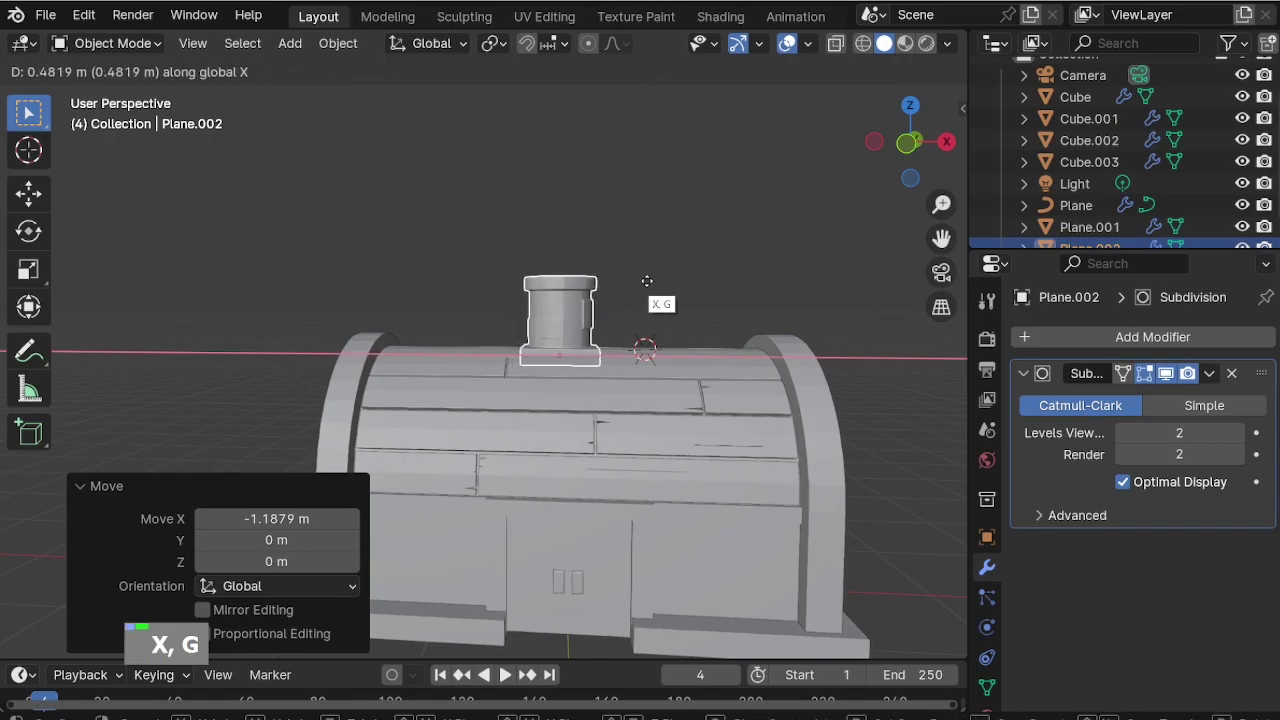
click(737, 300)
Enlarge the stack slightly with a uniform scale.
scroll(650, 327, up, 1)
key(s)
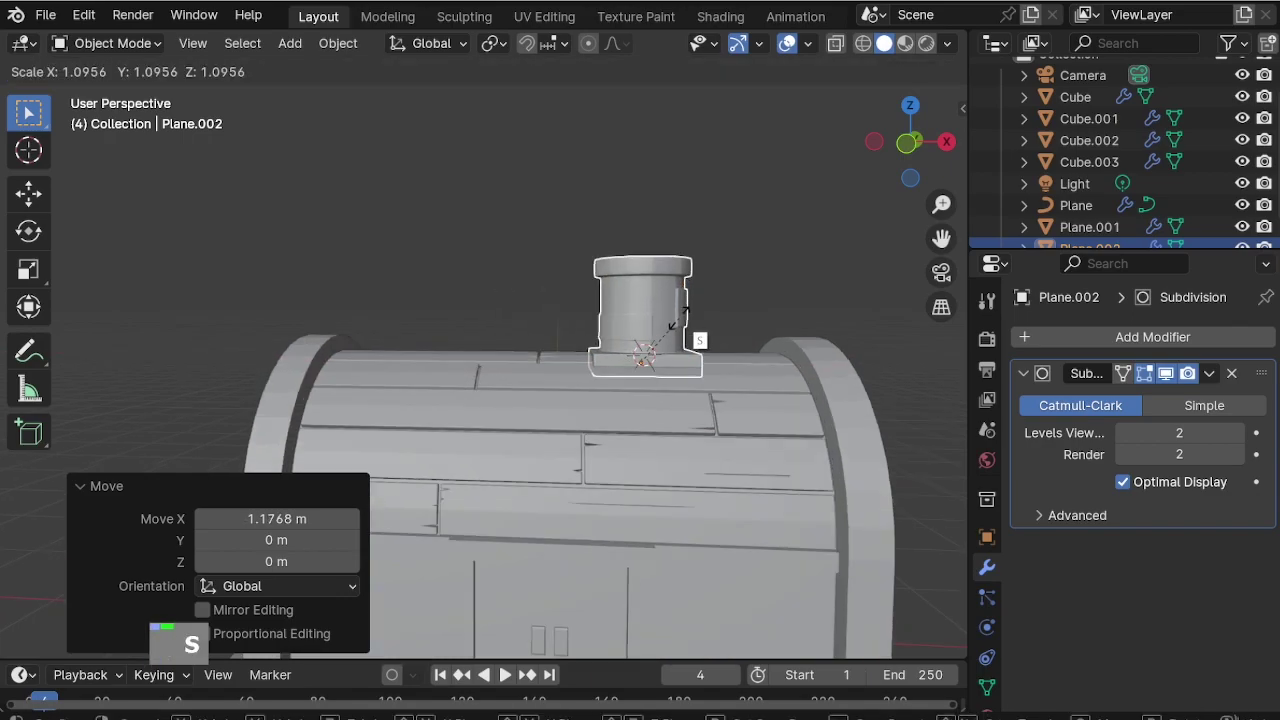
click(703, 291)
Examine the stack's proportions against the whole building from the front and the lattice end.
mouse_move(703, 291)
middle_down()
mouse_move(611, 304)
mouse_move(608, 316)
mouse_move(697, 305)
middle_up()
scroll(697, 305, down, 2)
scroll(777, 394, up, 2)
middle_drag(777, 394, 595, 250)
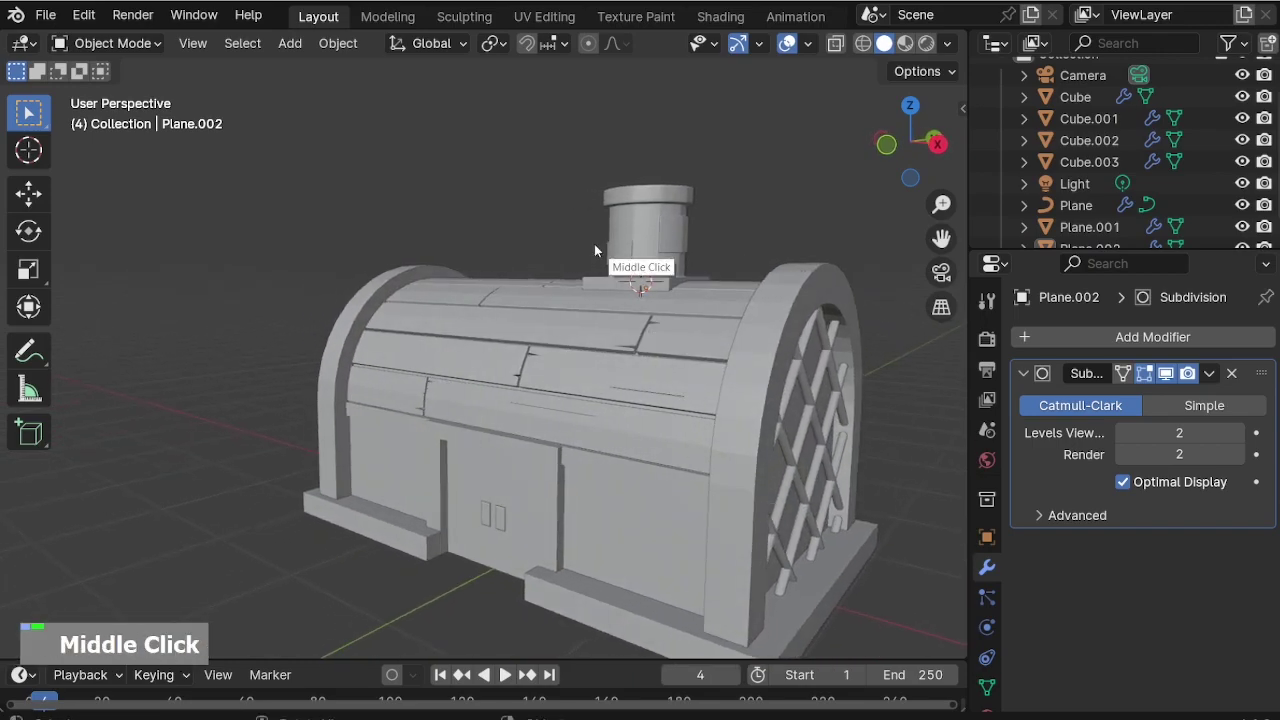
scroll(595, 250, down, 1)
scroll(740, 504, up, 1)
middle_drag(740, 504, 751, 567)
scroll(751, 567, up, 1)
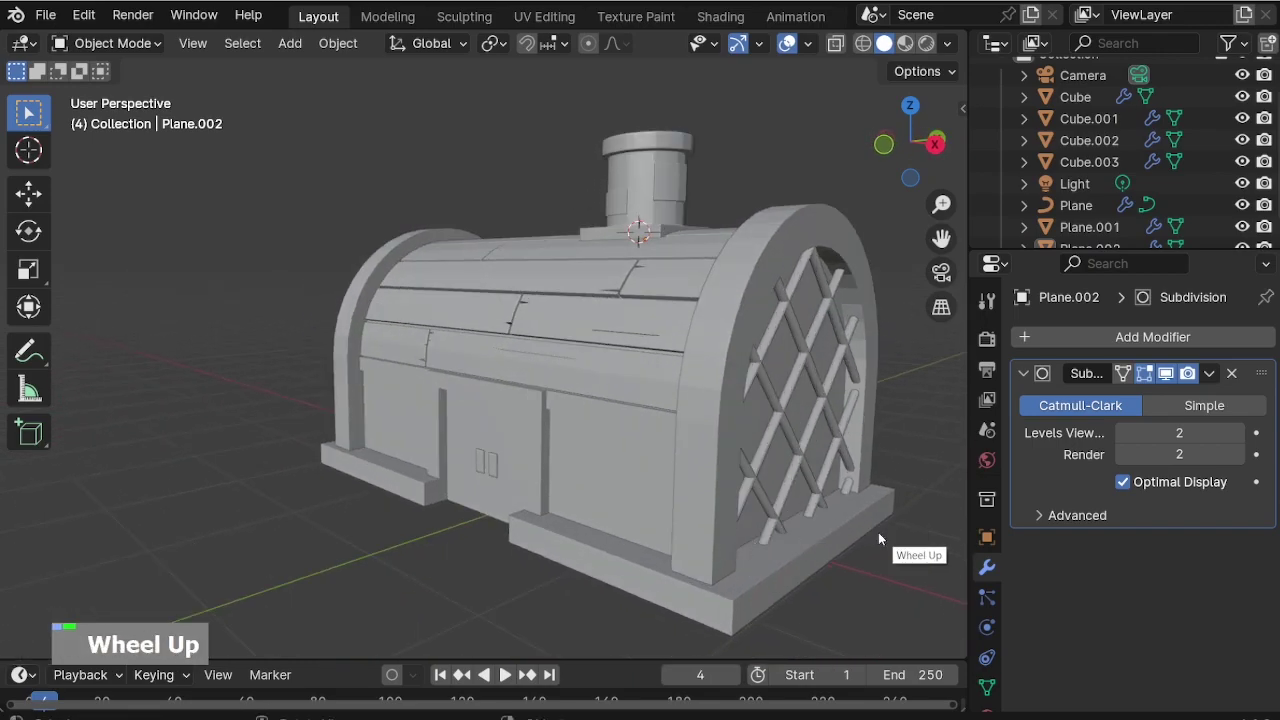
Scale the stack down uniformly by a factor of 0.849 and save the file.
click(660, 185)
key(s)
click(766, 158)
key(g)
key(z)
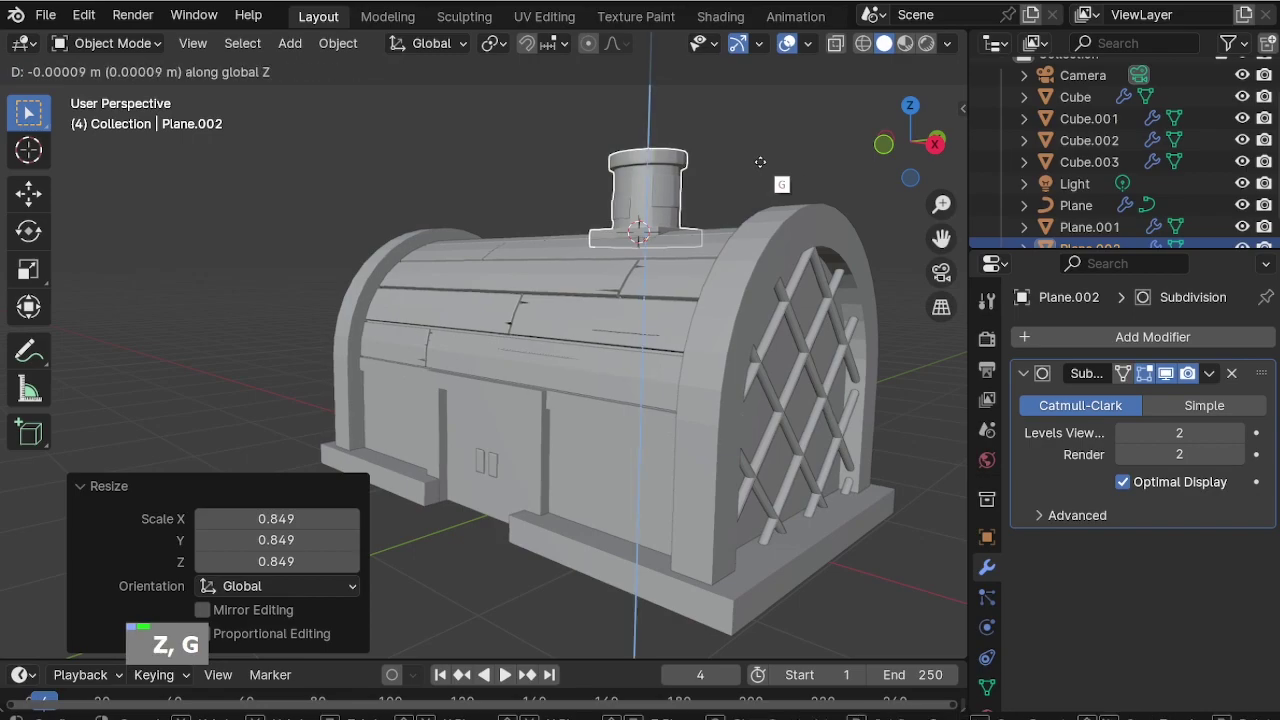
double_click(763, 162)
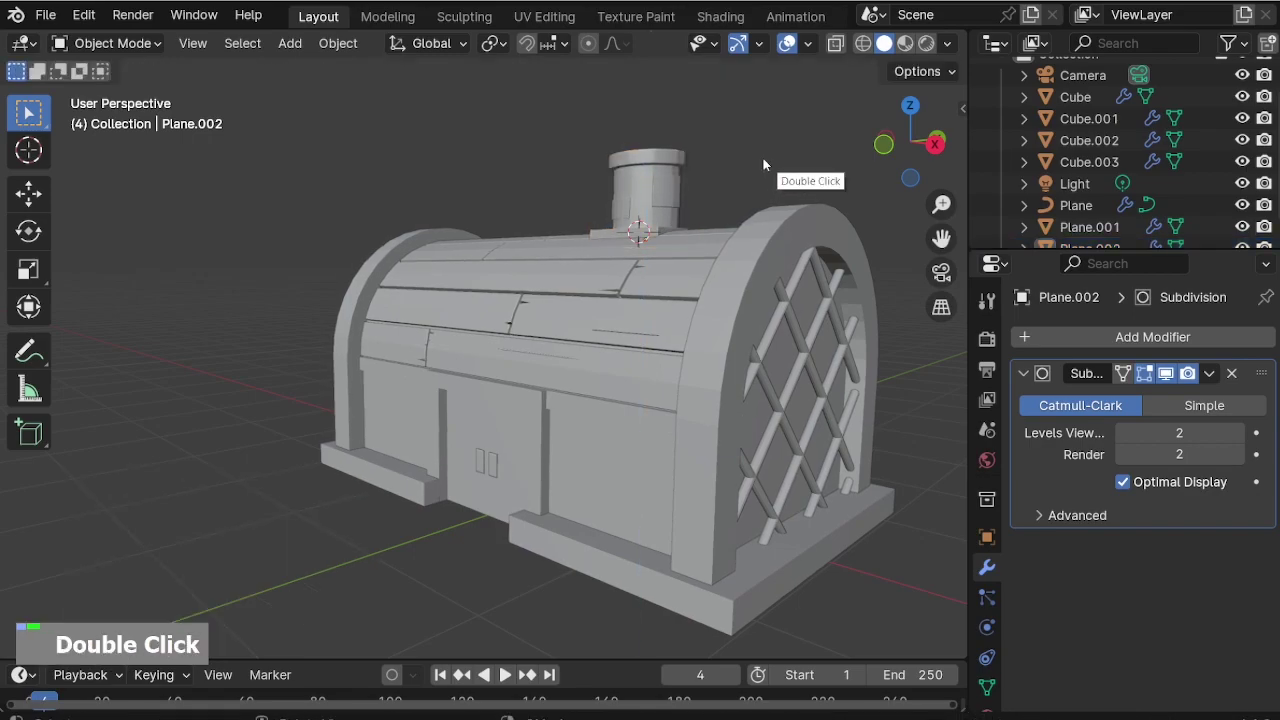
key(ctrl+s)
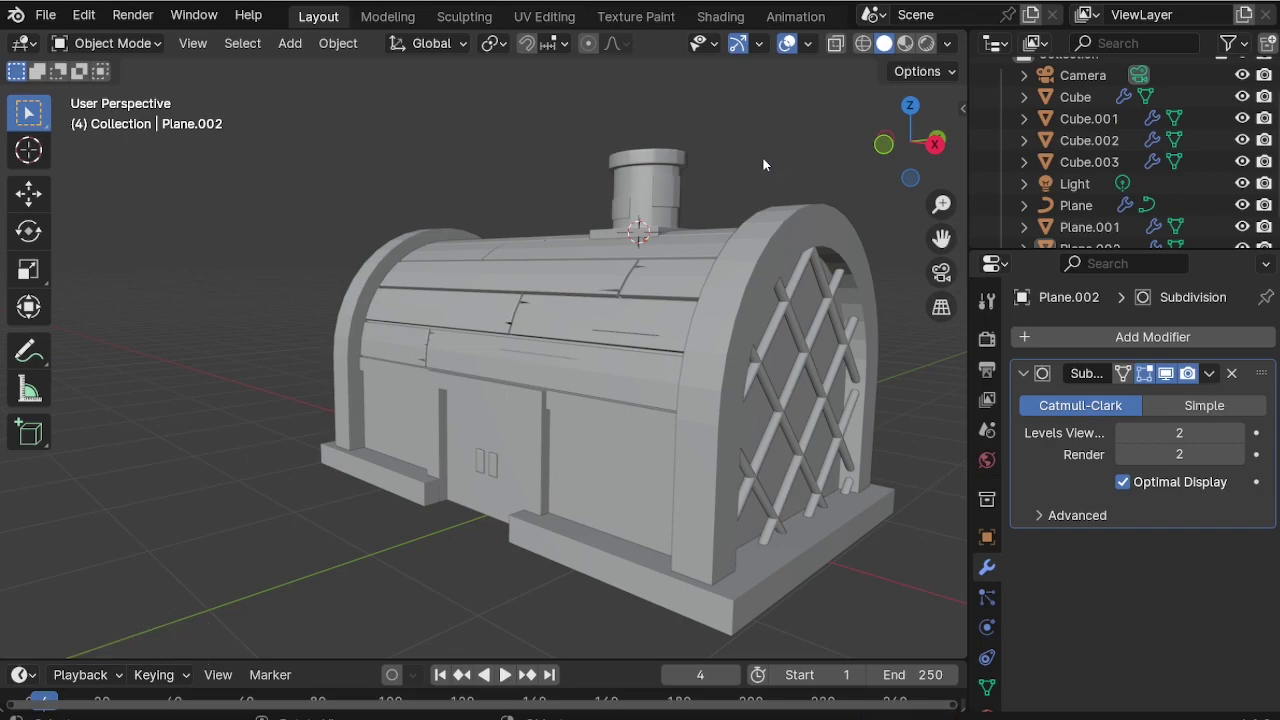
Add a 2 m plane at the 3D cursor on the front roof slope above the doors.
scroll(481, 385, up, 3)
middle_drag(487, 365, 598, 320)
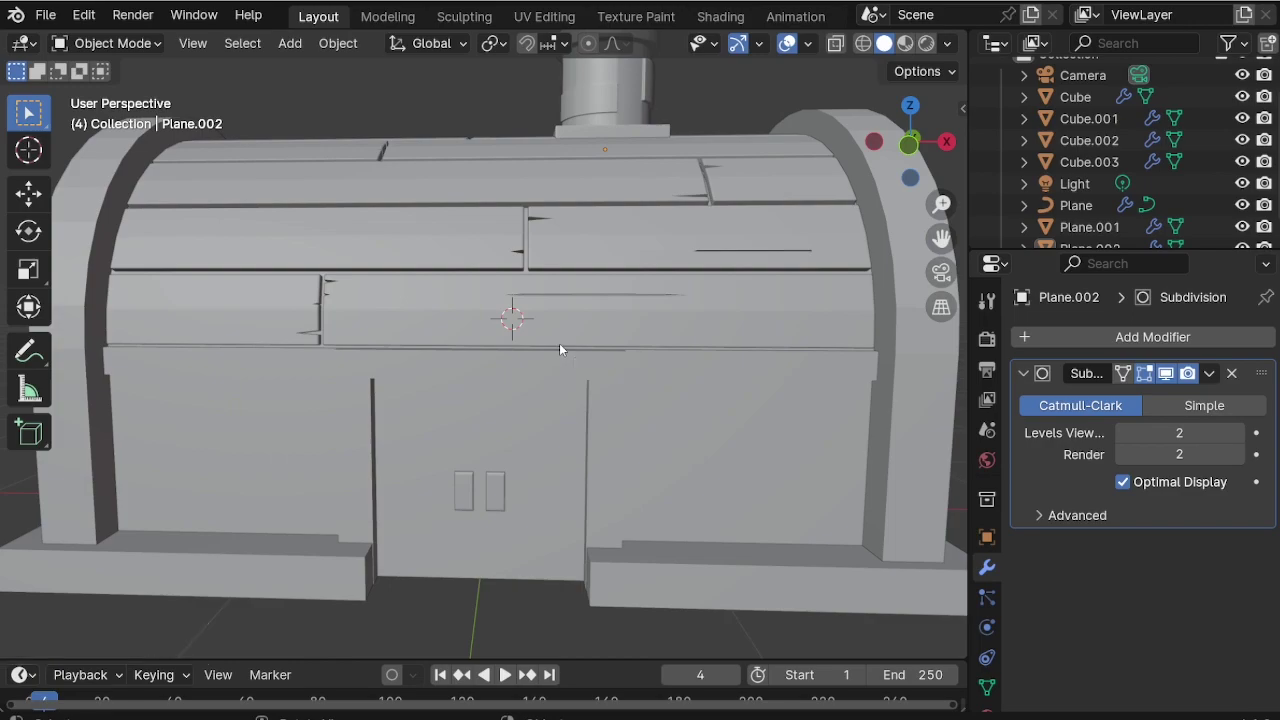
key(shift+a)
mouse_move(535, 317)
click(627, 315)
Rotate the new plane 90° about the X axis so it stands upright.
middle_drag(627, 315, 626, 403)
scroll(626, 403, up, 2)
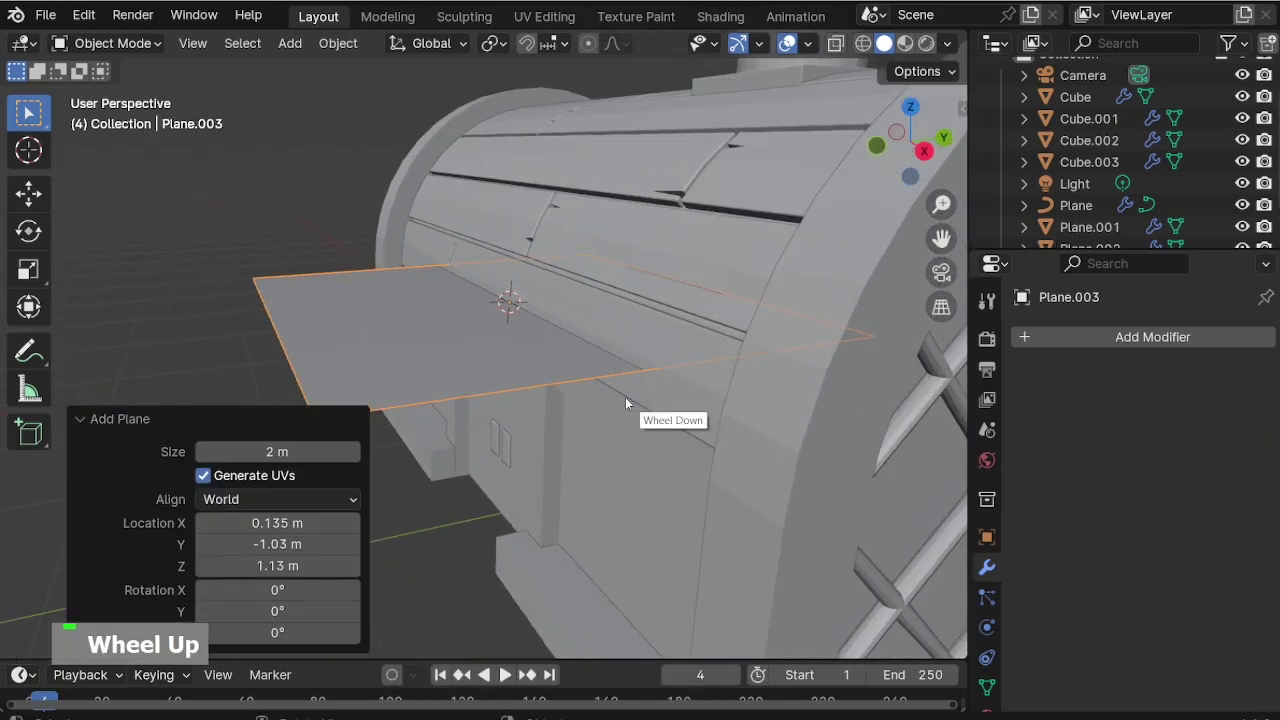
text(rx)
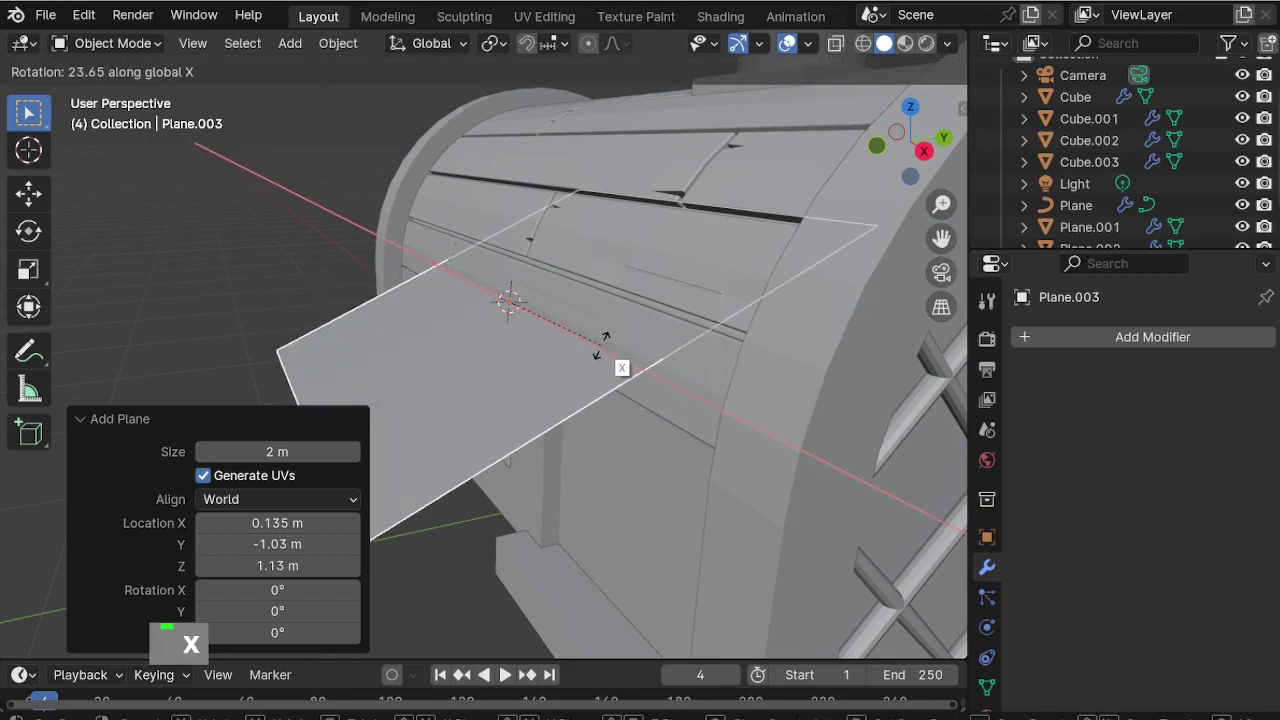
text(90)
key(Return)
Shrink the upright plane along Z into a wide rectangle and raise it about 1.69 m above the roof.
middle_drag(600, 351, 663, 480)
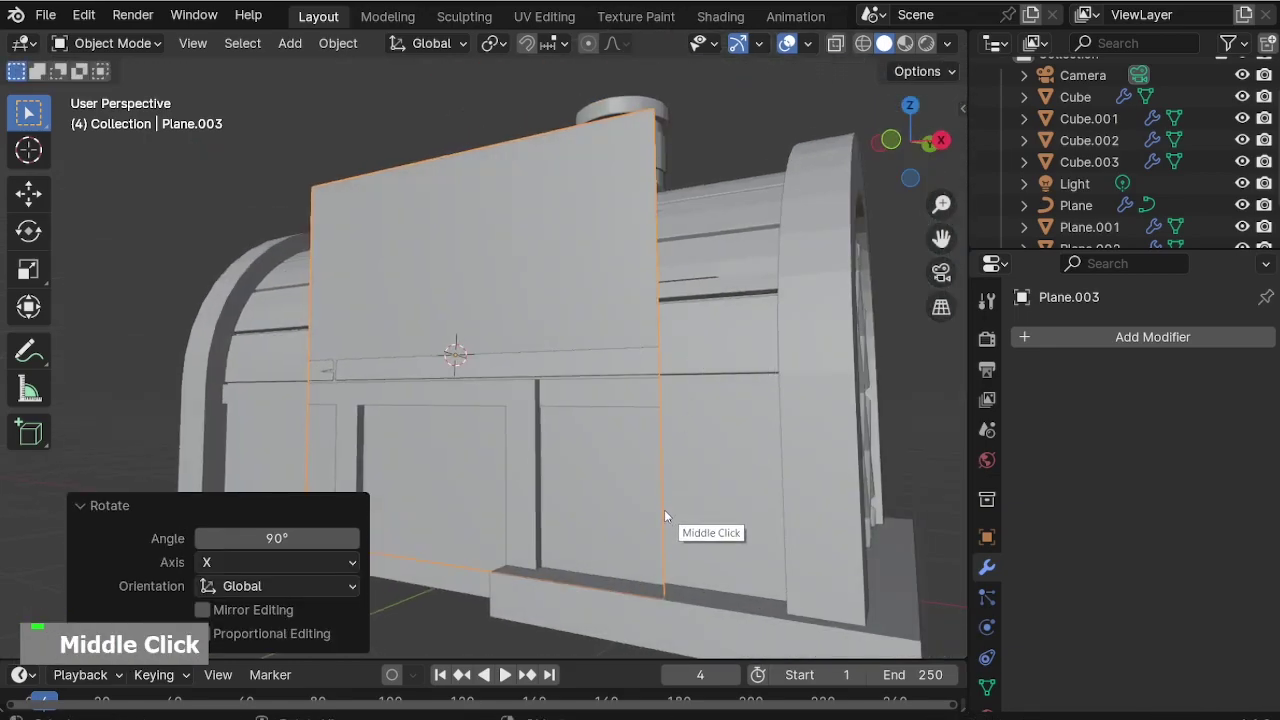
key(s)
key(z)
click(580, 428)
scroll(452, 356, up, 2)
scroll(502, 405, down, 1)
scroll(510, 412, down, 4)
key(g)
key(z)
click(472, 133)
Scale the rectangular plane uniformly to about half its size.
middle_drag(472, 133, 728, 393)
key(s)
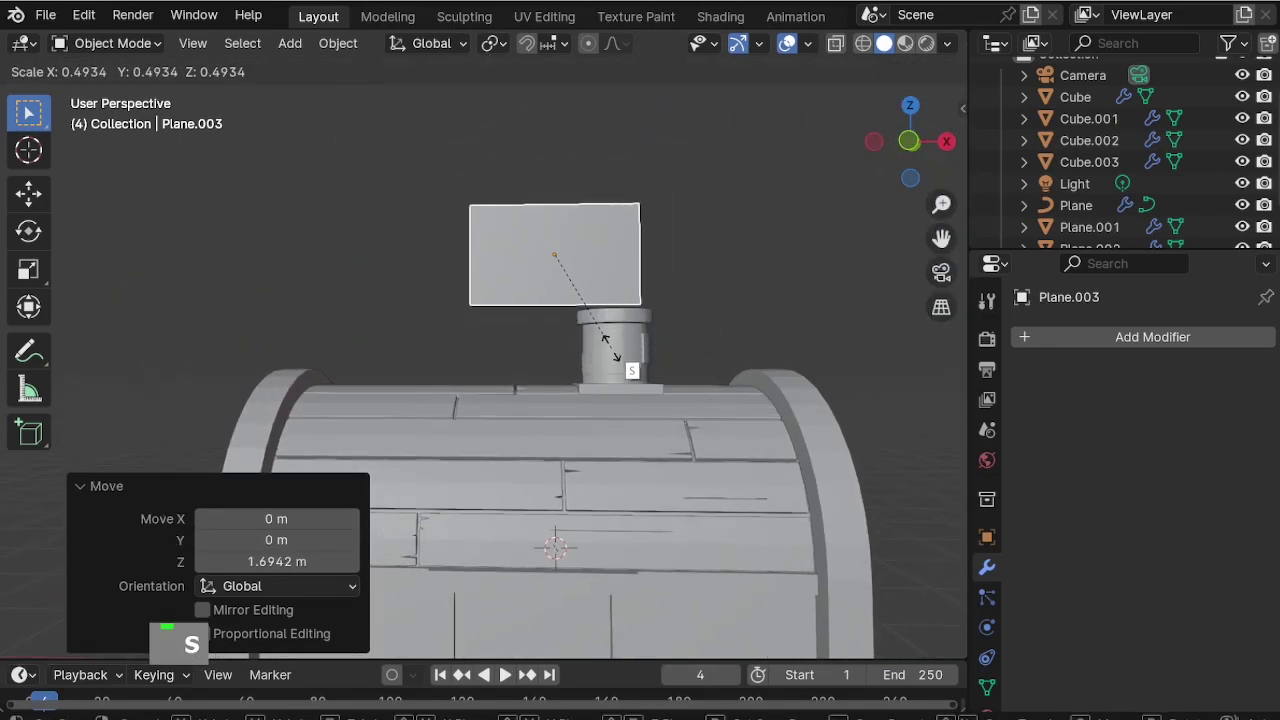
click(610, 343)
Extrude the rectangular plane about 0.053 m along its normal to form a thin board.
scroll(614, 241, up, 2)
middle_drag(614, 241, 664, 293)
key(Tab)
key(e)
click(605, 238)
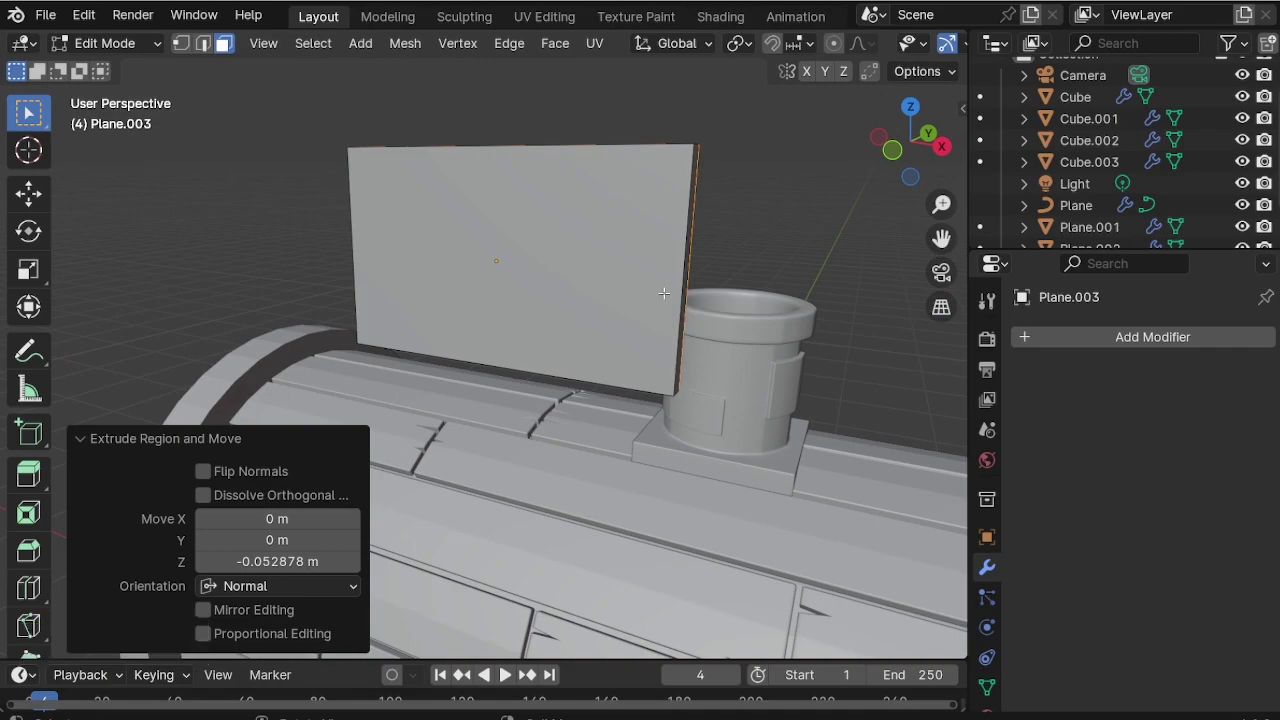
key(Tab)
Scale the board to about 0.713 of its size and lower it about 1.451 m to the roof above the doors.
middle_drag(550, 248, 628, 200)
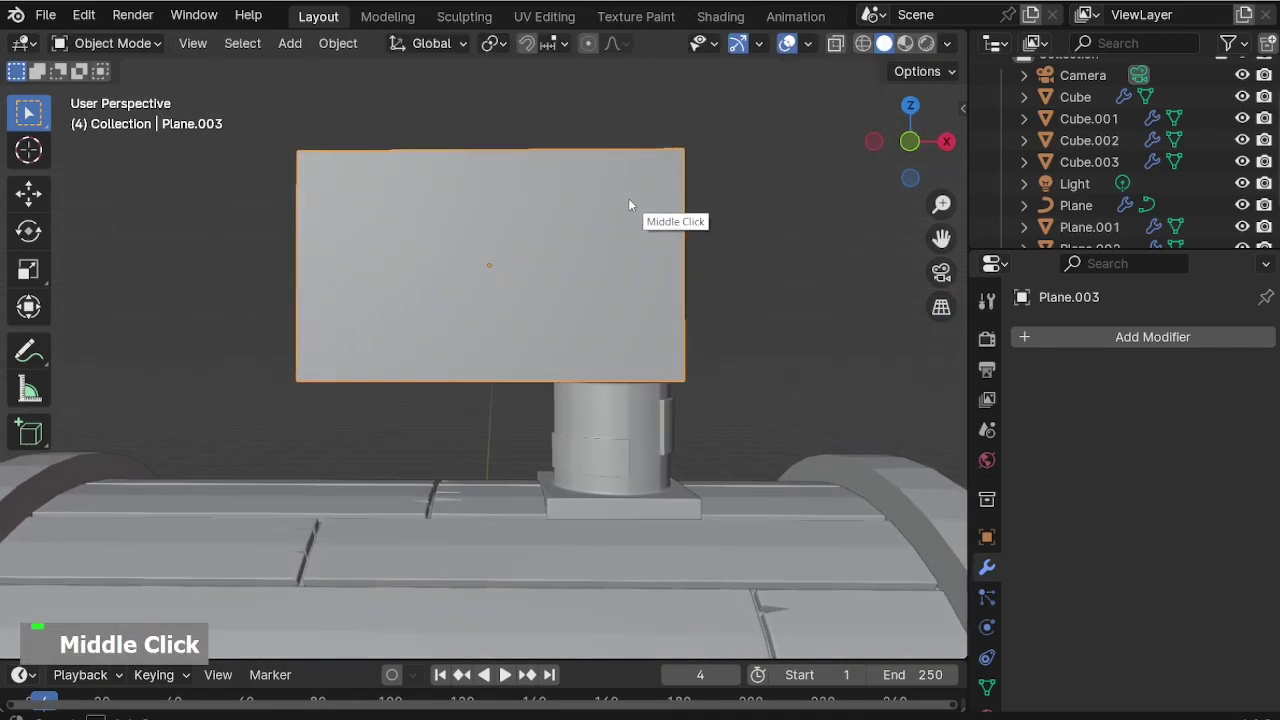
scroll(591, 171, down, 5)
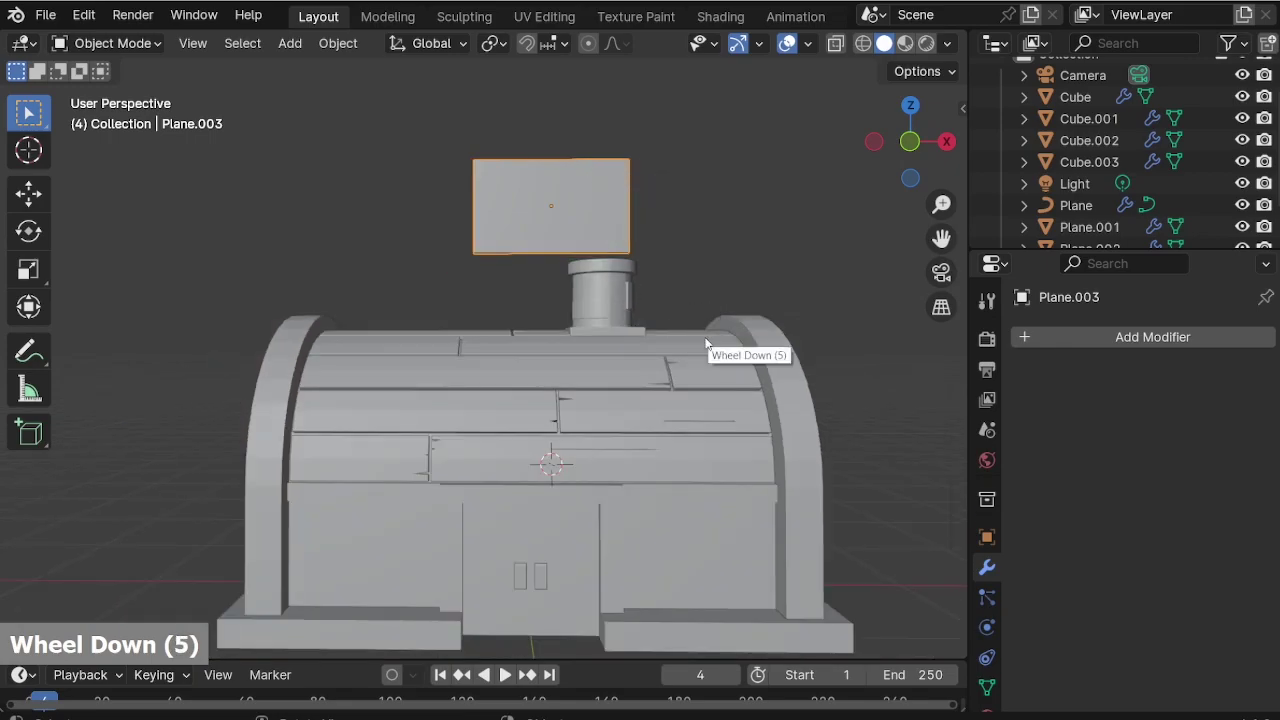
key(s)
click(654, 342)
key(g)
key(z)
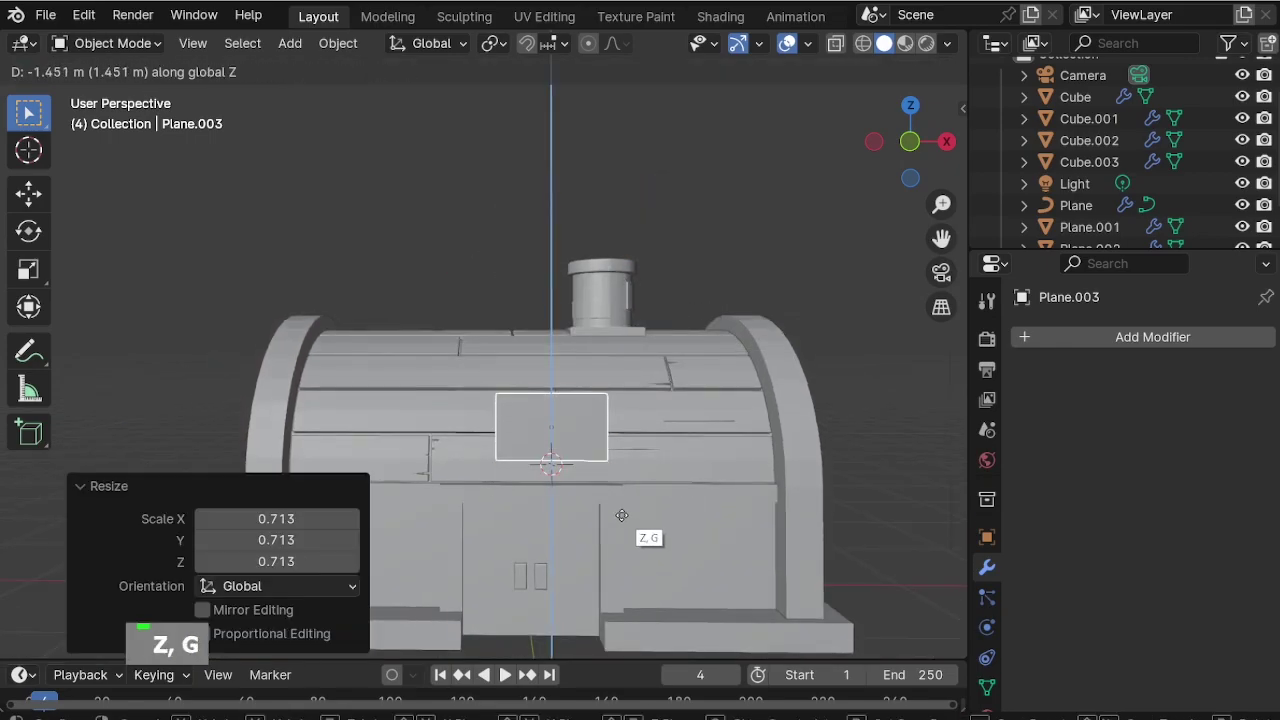
click(621, 515)
scroll(633, 448, up, 3)
middle_drag(633, 448, 597, 441)
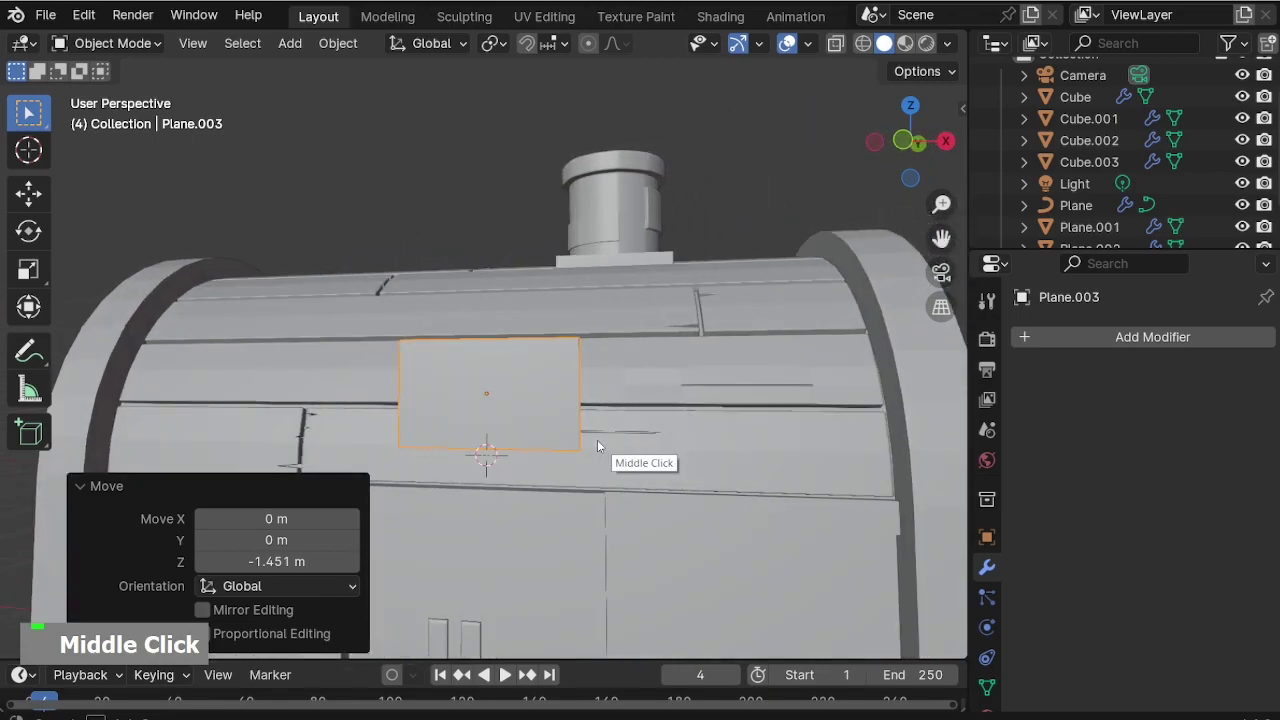
Raise the board about 1.393 m along Z, clear of the roof and chimney.
scroll(665, 360, down, 4)
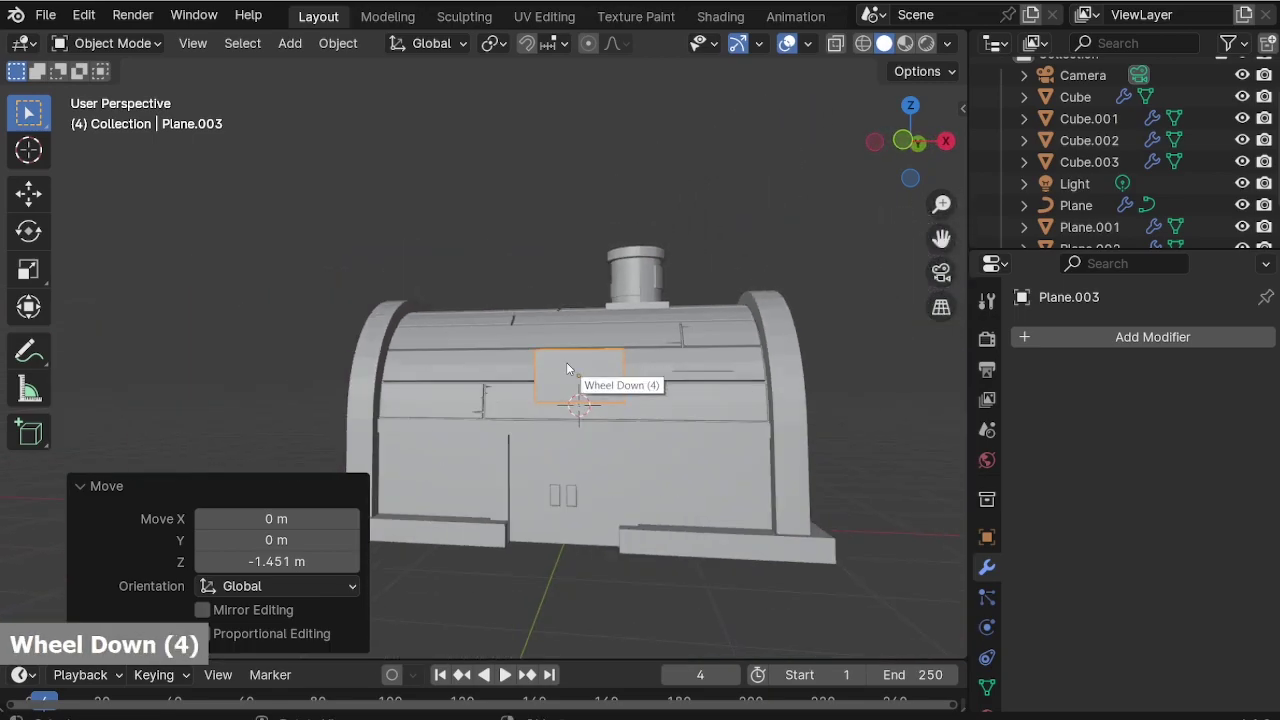
scroll(567, 362, up, 1)
middle_drag(567, 362, 616, 365)
key(g)
key(z)
click(614, 160)
shift+middle_drag(610, 184, 606, 190)
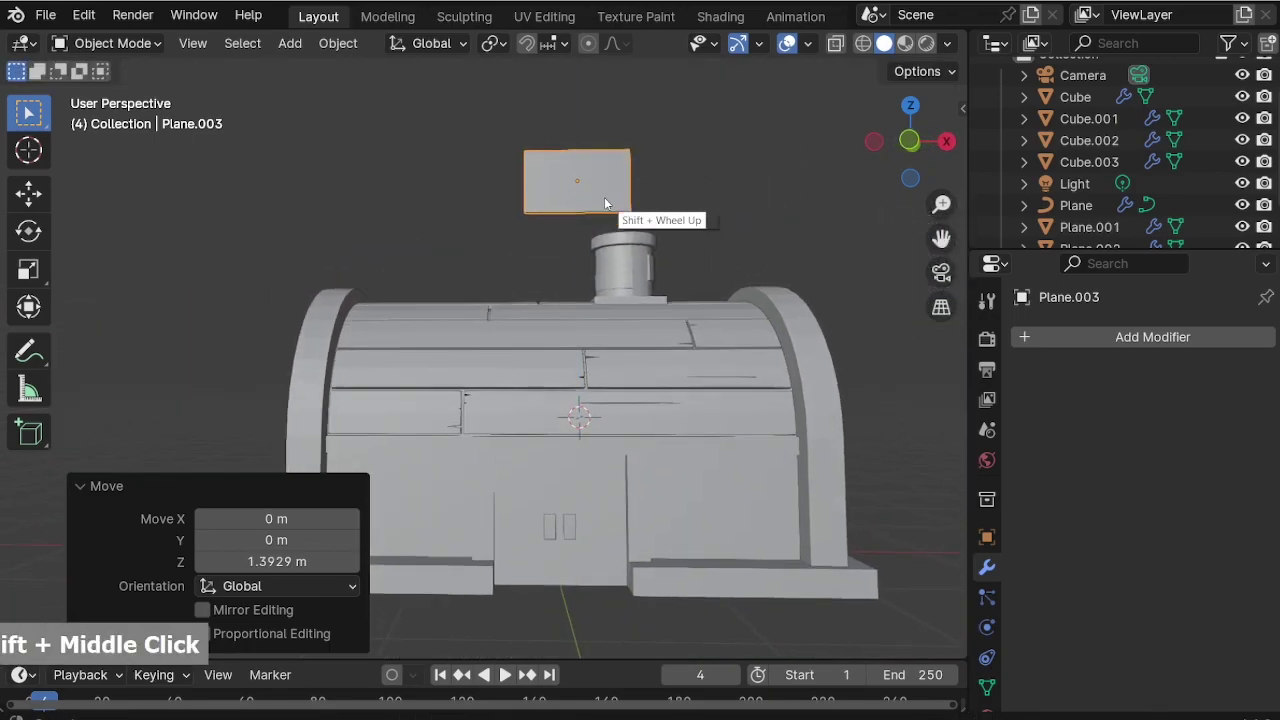
scroll(721, 234, up, 2)
Add an Array modifier to the board with a count of 5 and a relative X offset factor of 1.2.
click(1062, 341)
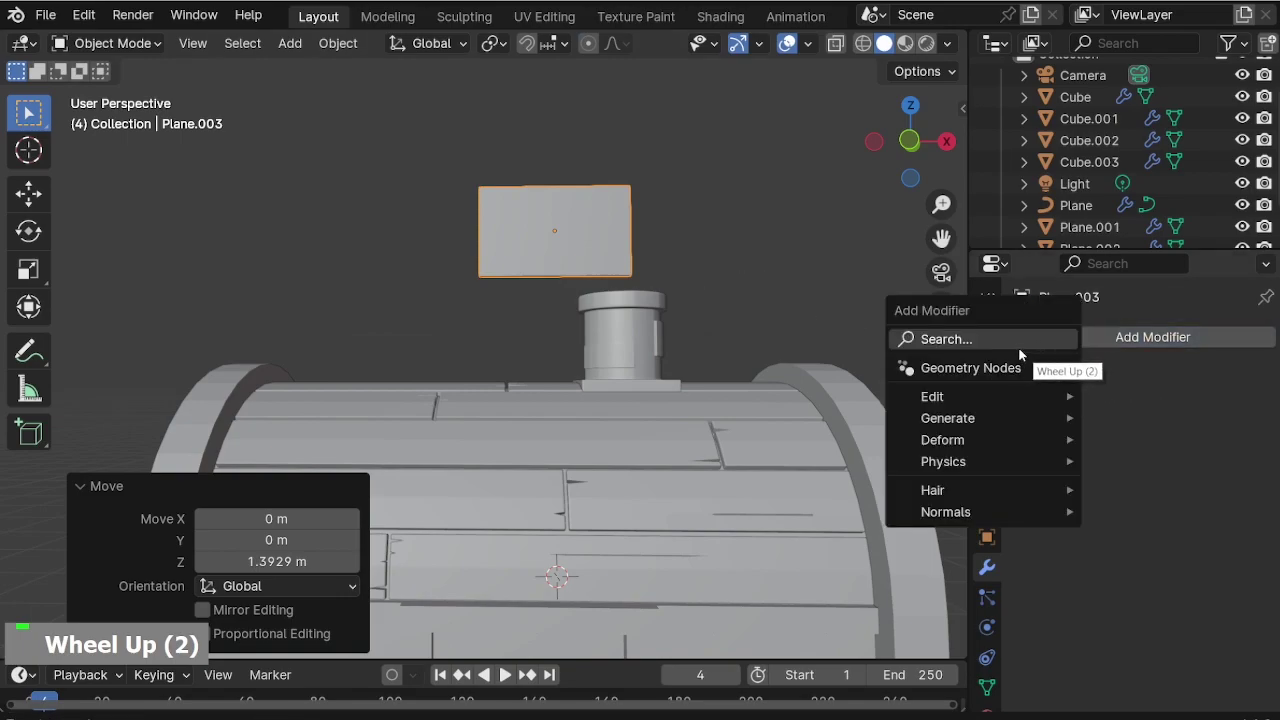
click(1019, 348)
text(arr)
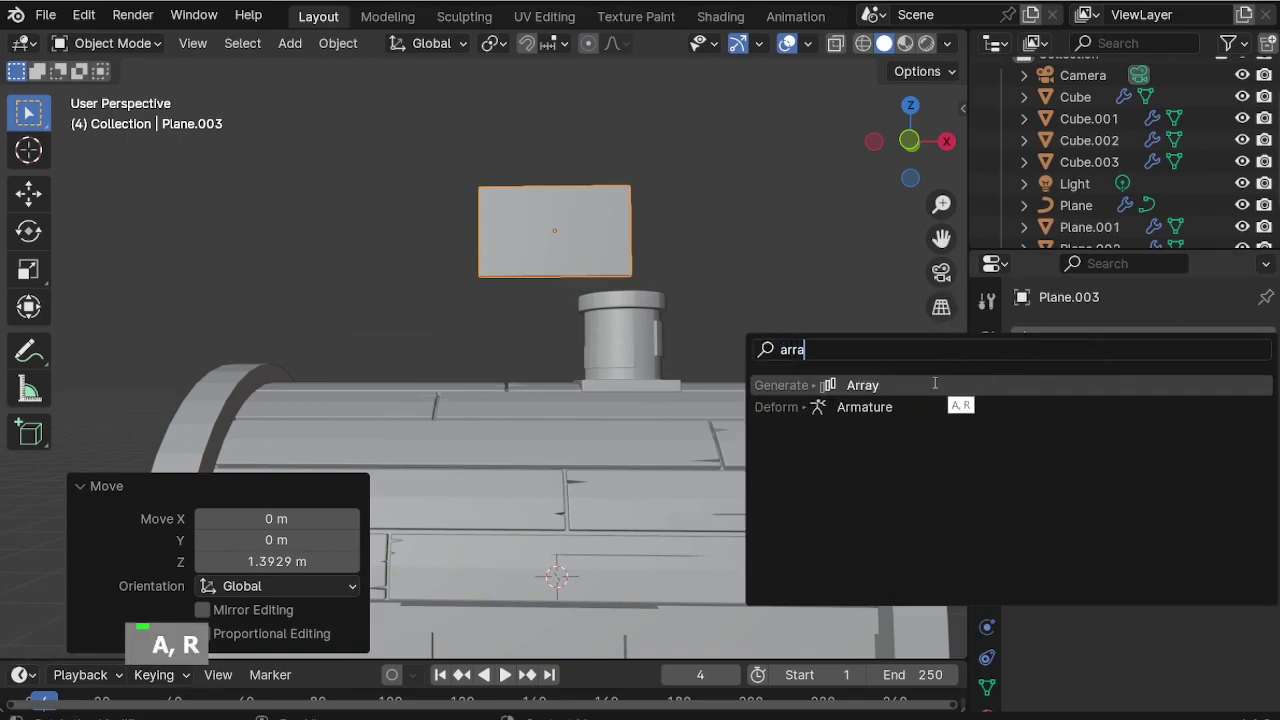
text(a)
click(935, 384)
scroll(1230, 499, down, 2)
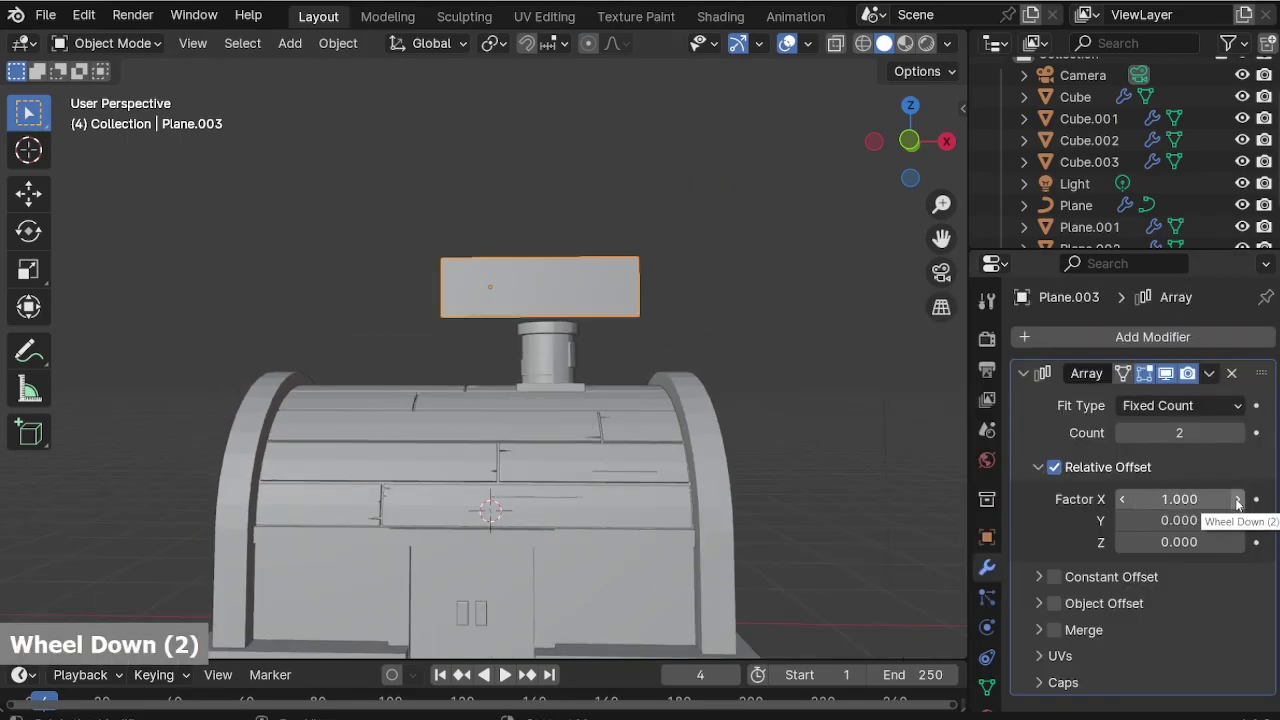
double_click(1237, 499)
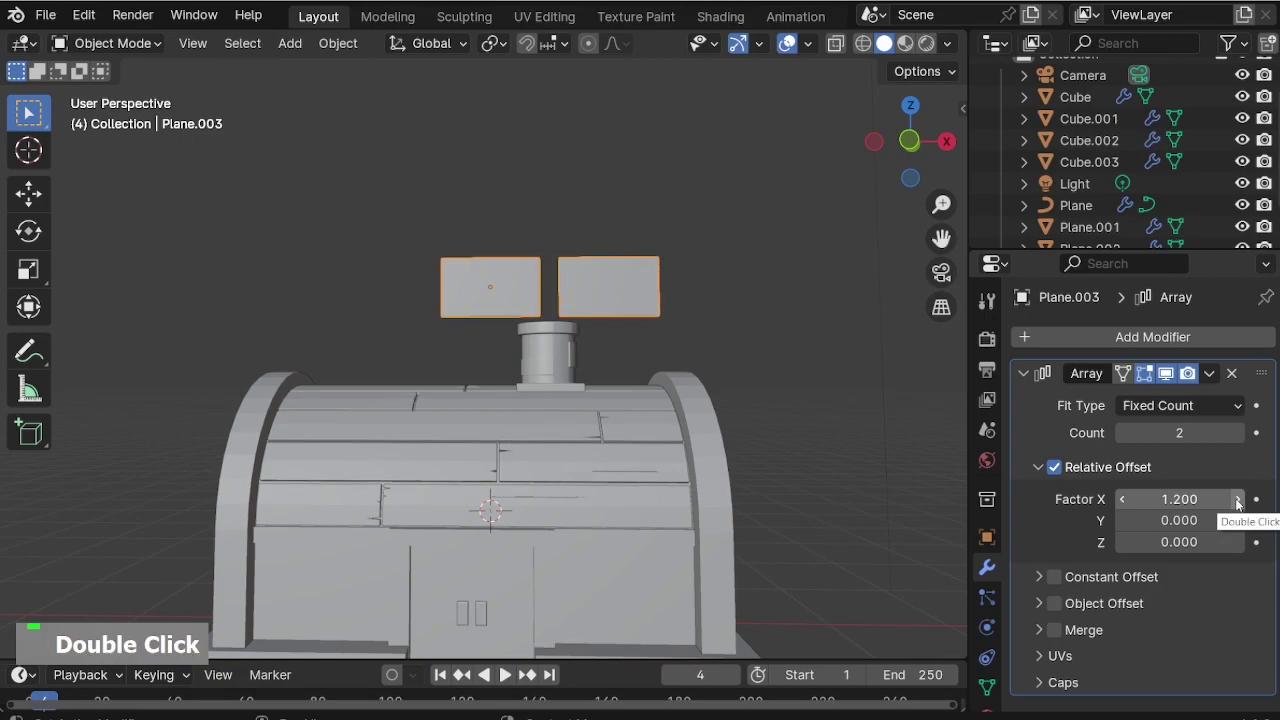
double_click(1238, 432)
click(1238, 432)
scroll(436, 429, down, 2)
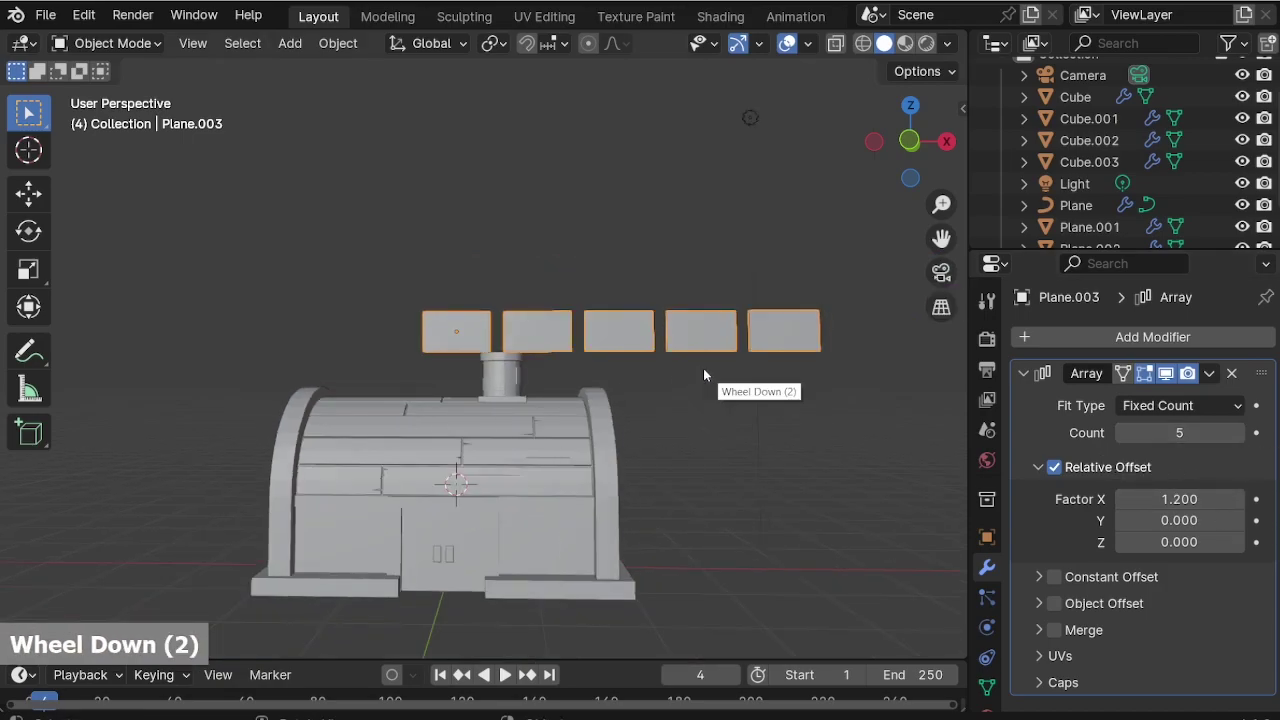
Centre the row of boards over the building along X and scale it to about 0.856.
key(g)
key(x)
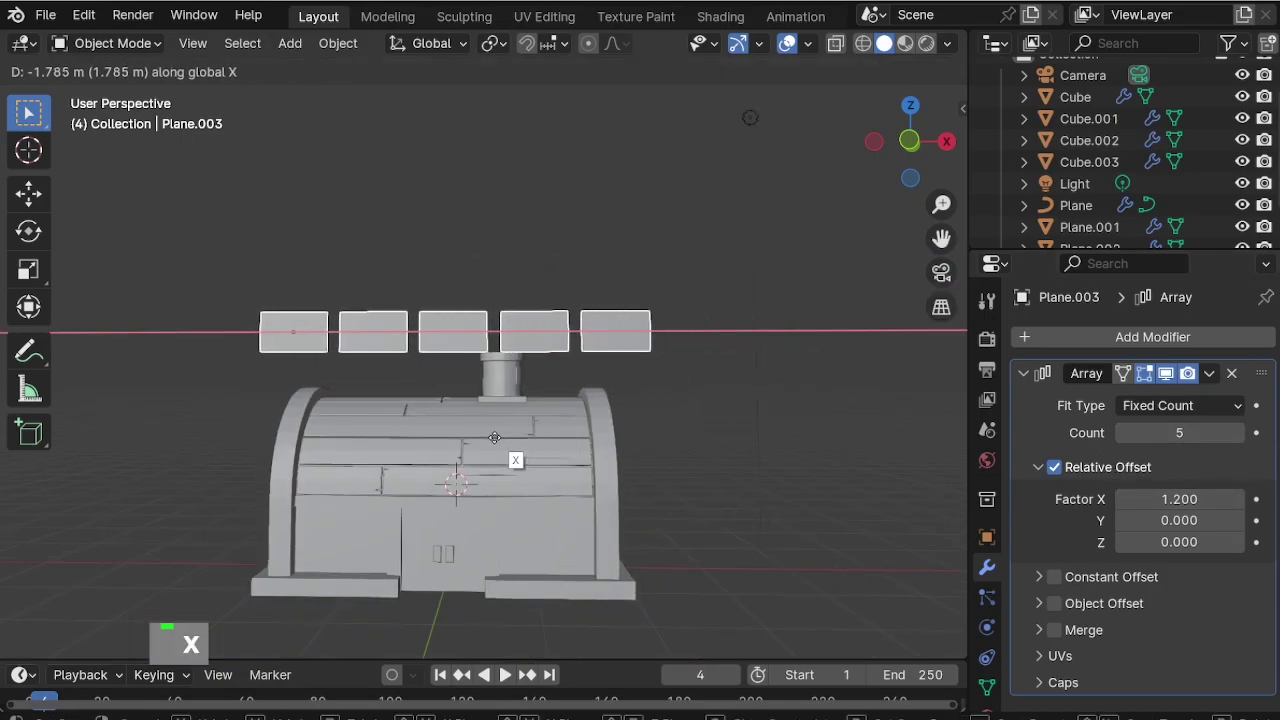
click(494, 437)
scroll(344, 395, up, 3)
key(s)
click(646, 399)
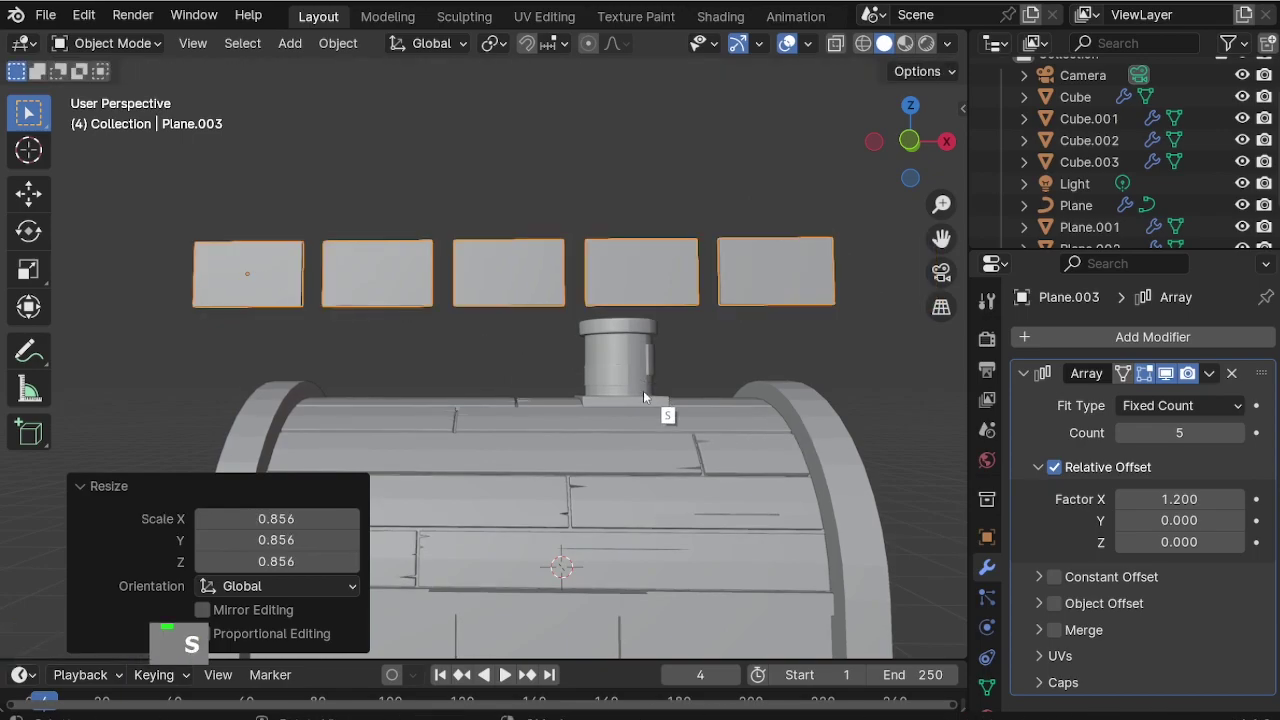
key(g)
key(x)
click(682, 388)
In front view, lower the row of boards along Z to the lower part of the roof.
scroll(686, 347, down, 2)
key(KP_1)
key(g)
key(z)
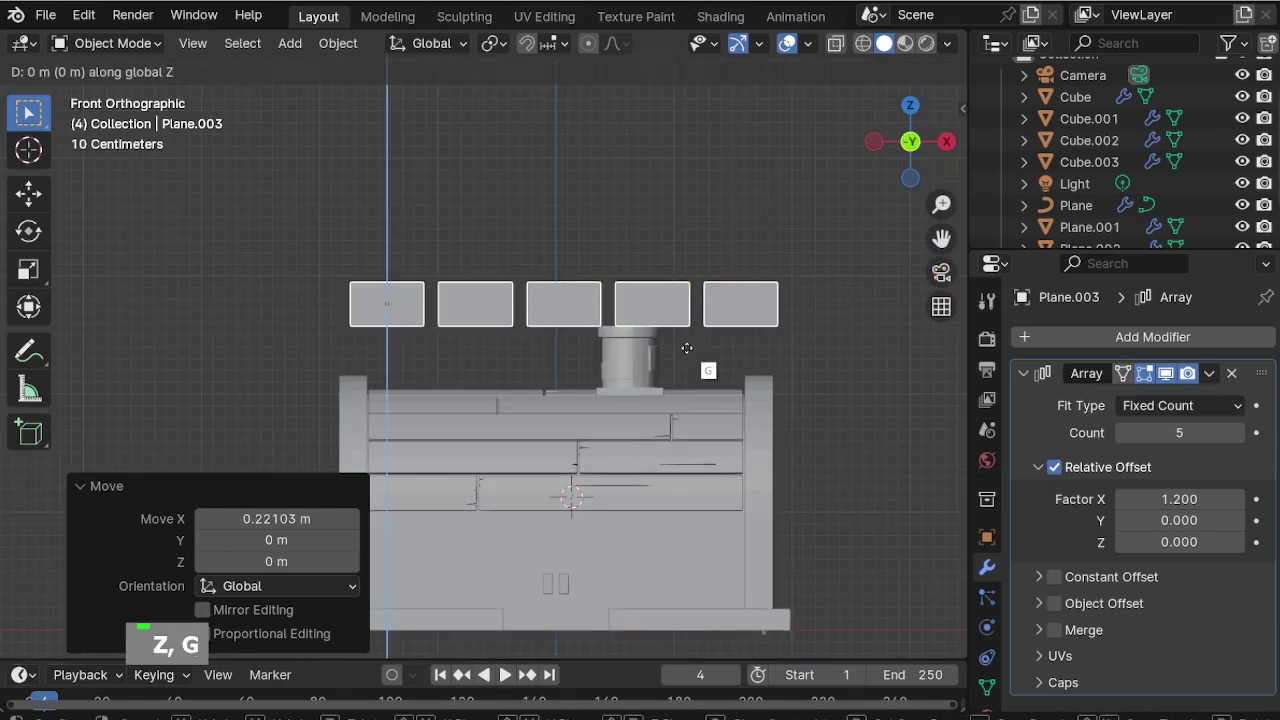
click(616, 516)
Scale the row of boards to about 0.925 and shift it about 0.053 m along X.
scroll(811, 546, up, 2)
key(s)
click(780, 536)
key(g)
key(x)
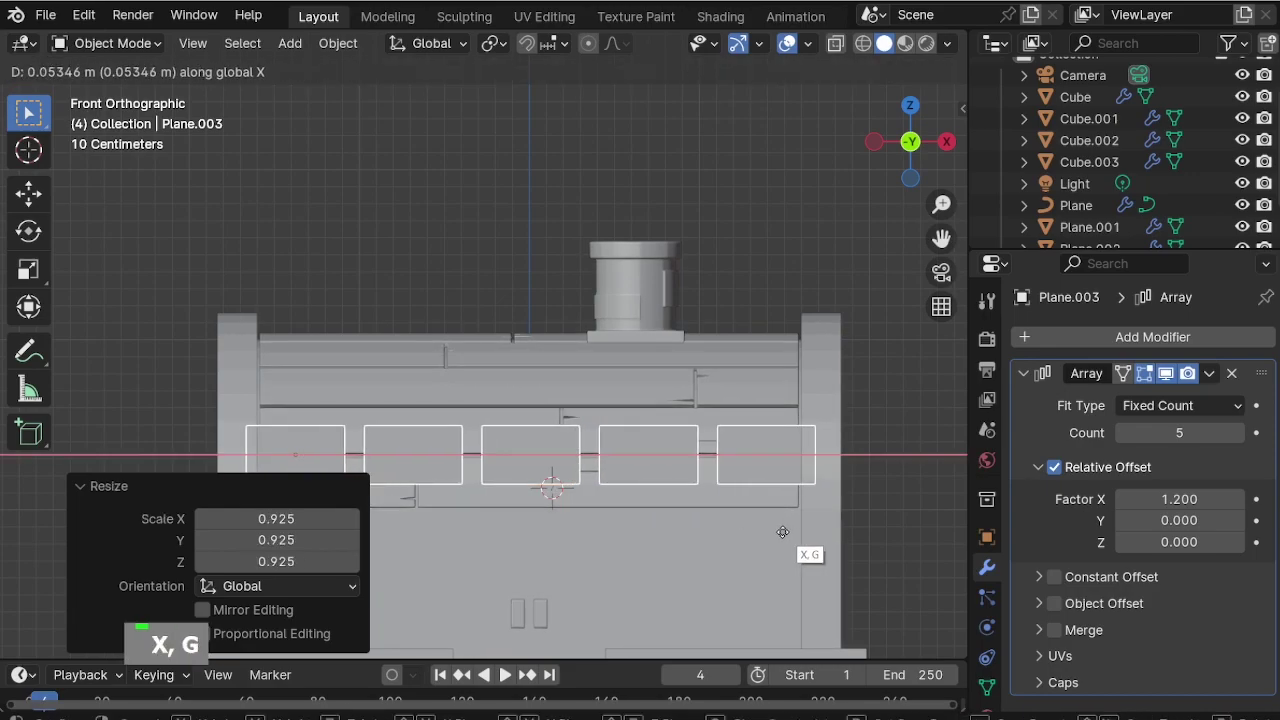
click(783, 532)
Raise the row of boards along Z to the upper part of the roof.
scroll(756, 363, down, 2)
middle_drag(756, 363, 595, 489)
key(g)
key(z)
click(643, 381)
scroll(624, 390, up, 2)
scroll(578, 508, down, 2)
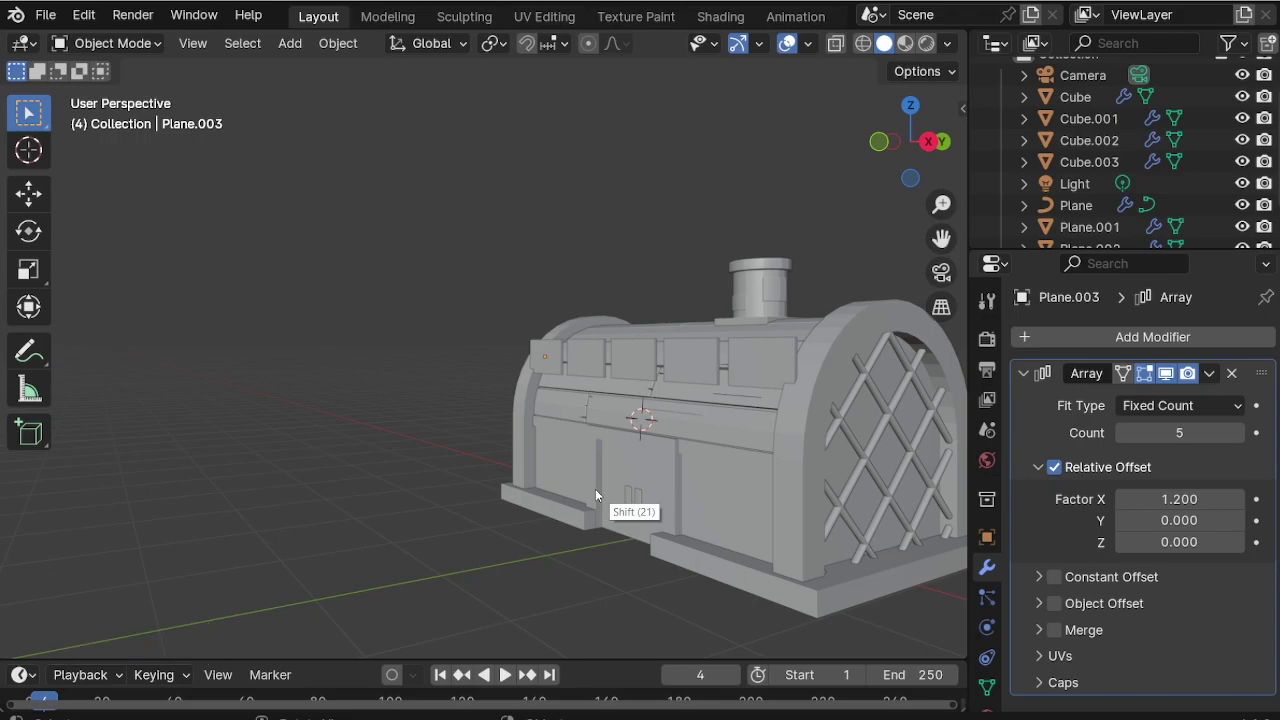
Place the 3D cursor in front of the building beside the doors and add a mesh circle there.
shift+right_click(510, 517)
scroll(511, 518, up, 5)
middle_drag(511, 518, 613, 566)
key(shift+a)
mouse_move(618, 318)
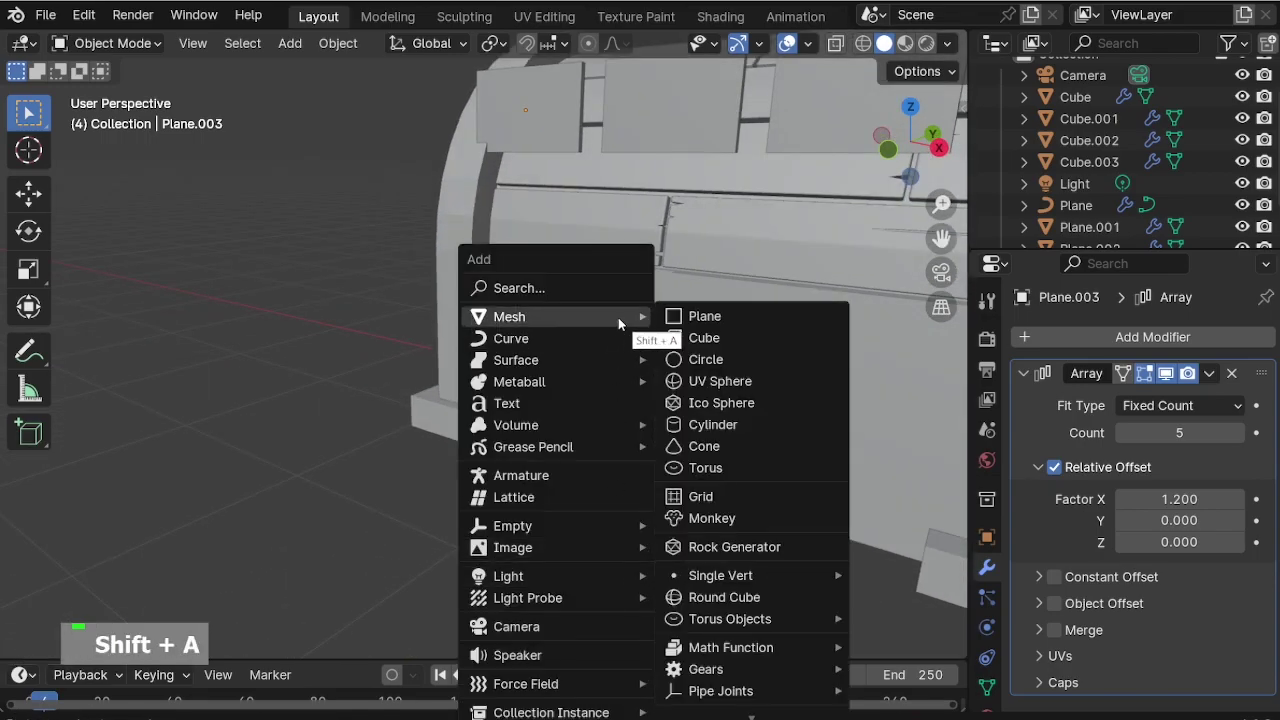
click(719, 365)
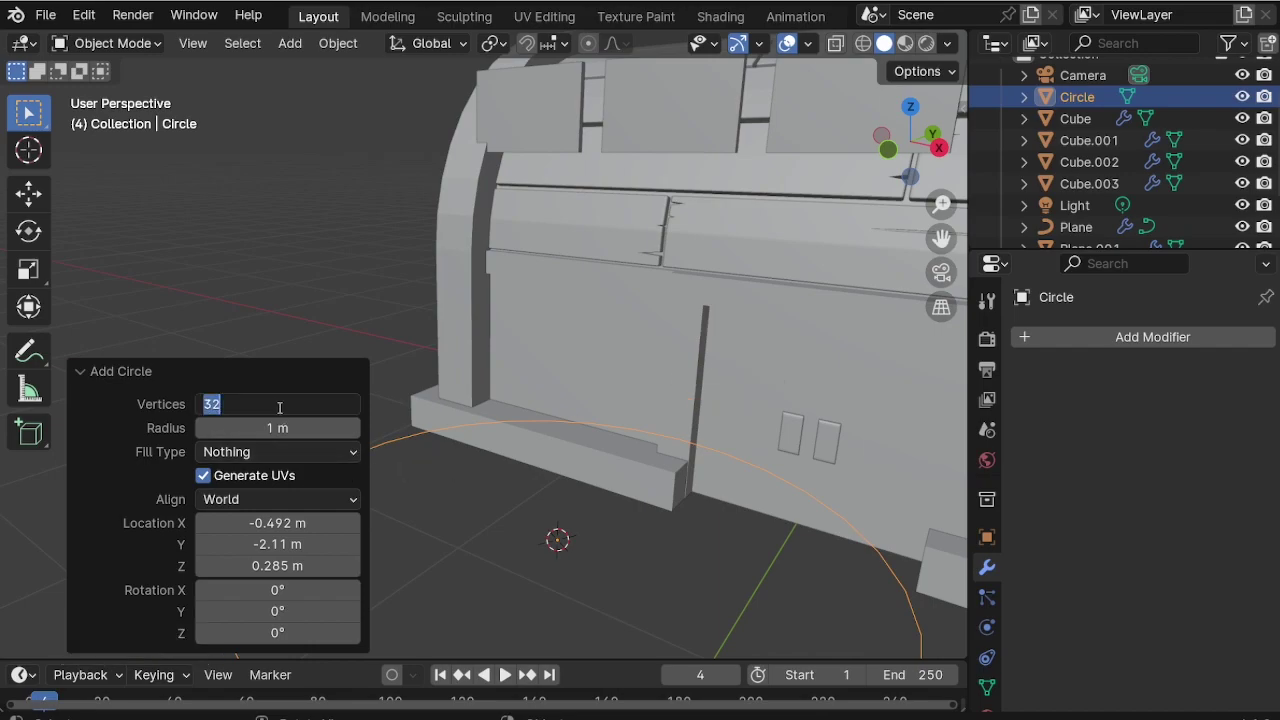
Set the circle to 10 vertices with a Triangle Fan fill.
text(8)
key(Return)
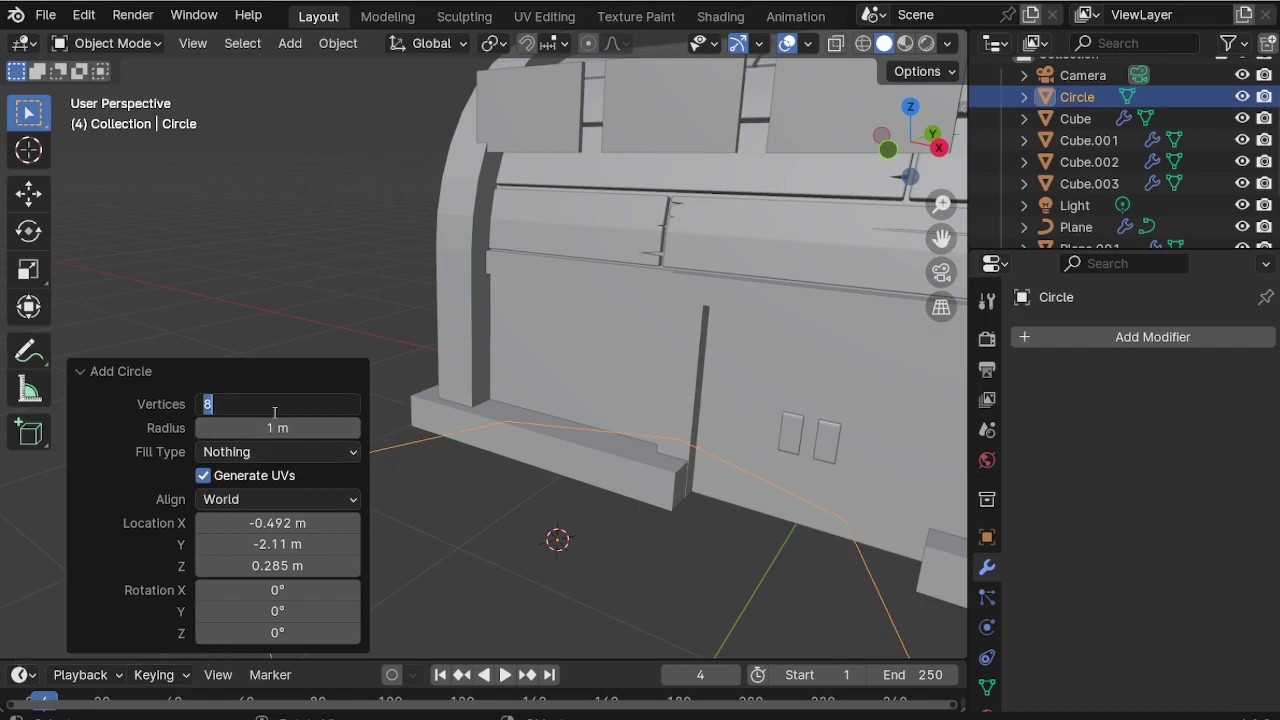
text(10)
key(Return)
click(277, 452)
click(257, 520)
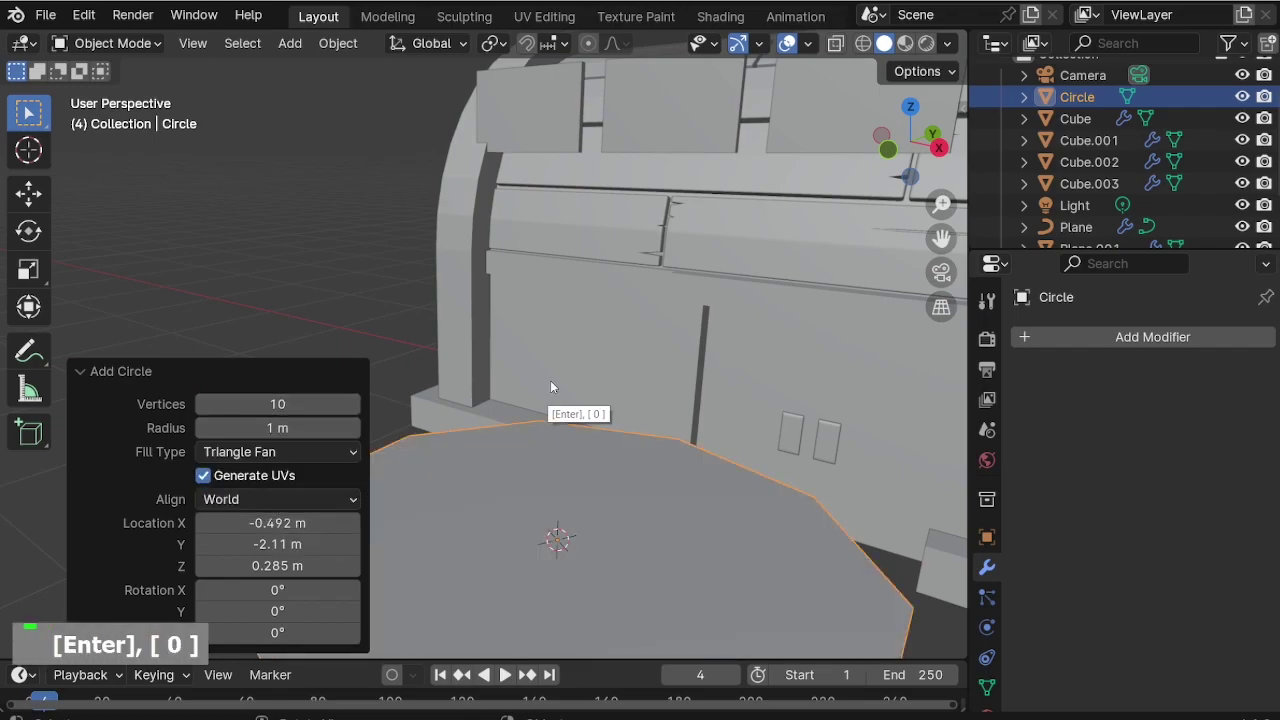
Isolate the ten-sided disc in local view and open its mesh for editing.
scroll(624, 447, up, 2)
middle_drag(624, 447, 665, 474)
key(slash)
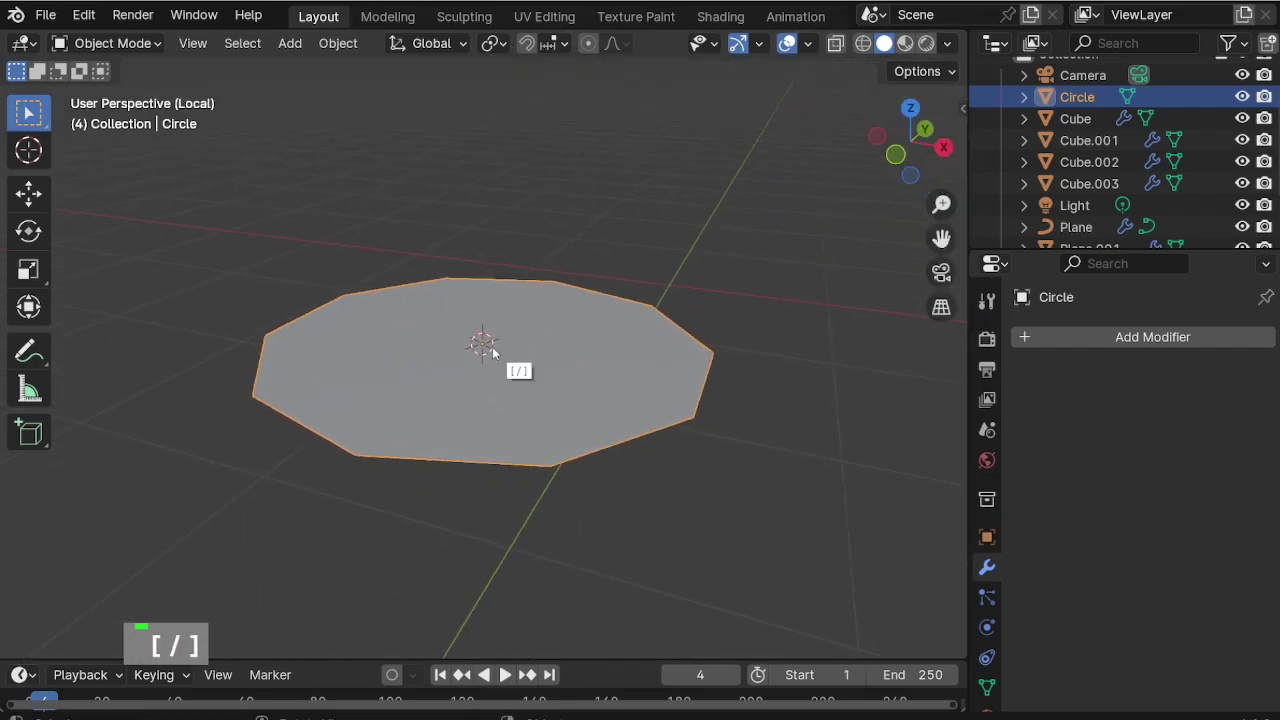
middle_drag(516, 343, 429, 352)
key(Tab)
scroll(461, 353, up, 1)
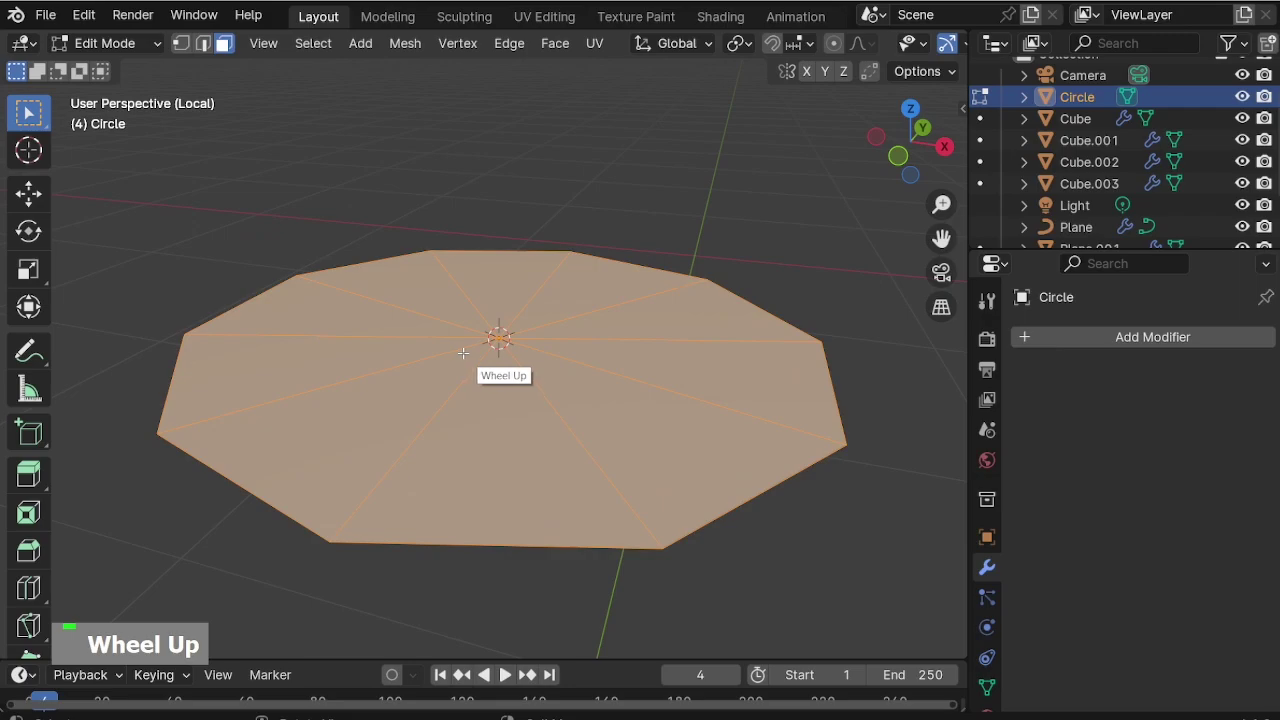
scroll(463, 353, down, 3)
middle_drag(670, 360, 484, 343)
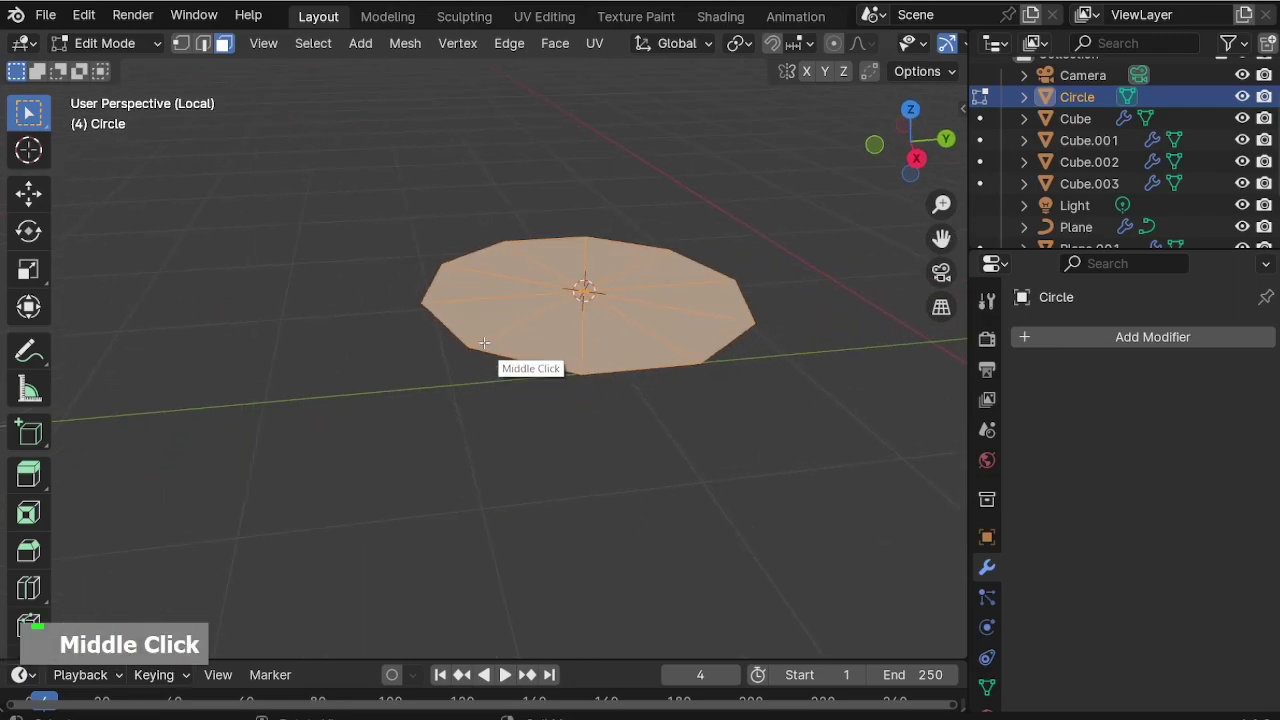
Rotate the whole disc -90° about the X axis so it stands upright.
key(r)
key(x)
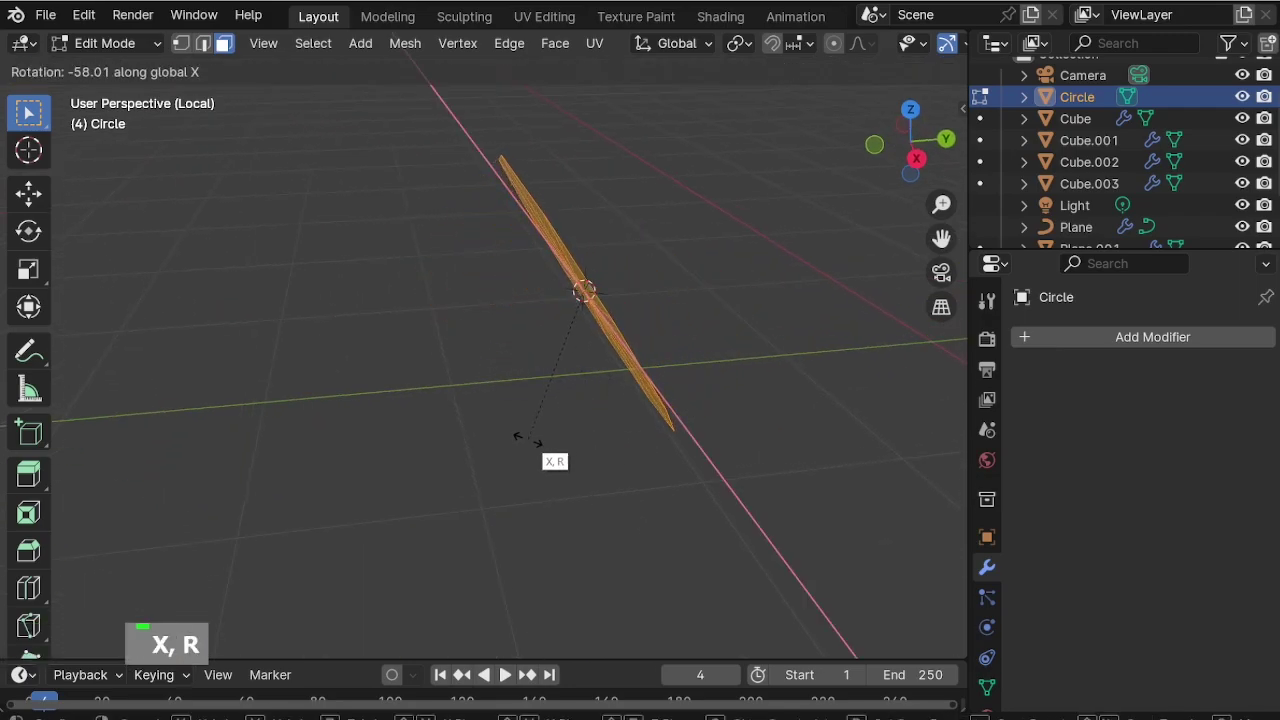
key(9)
key(minus)
key(0)
key(Return)
In front view, move the disc's centre vertex down along Z onto the lowest rim vertex.
middle_drag(529, 443, 563, 403)
shift+scroll(748, 299, up, 2)
scroll(651, 294, up, 1)
click(645, 300)
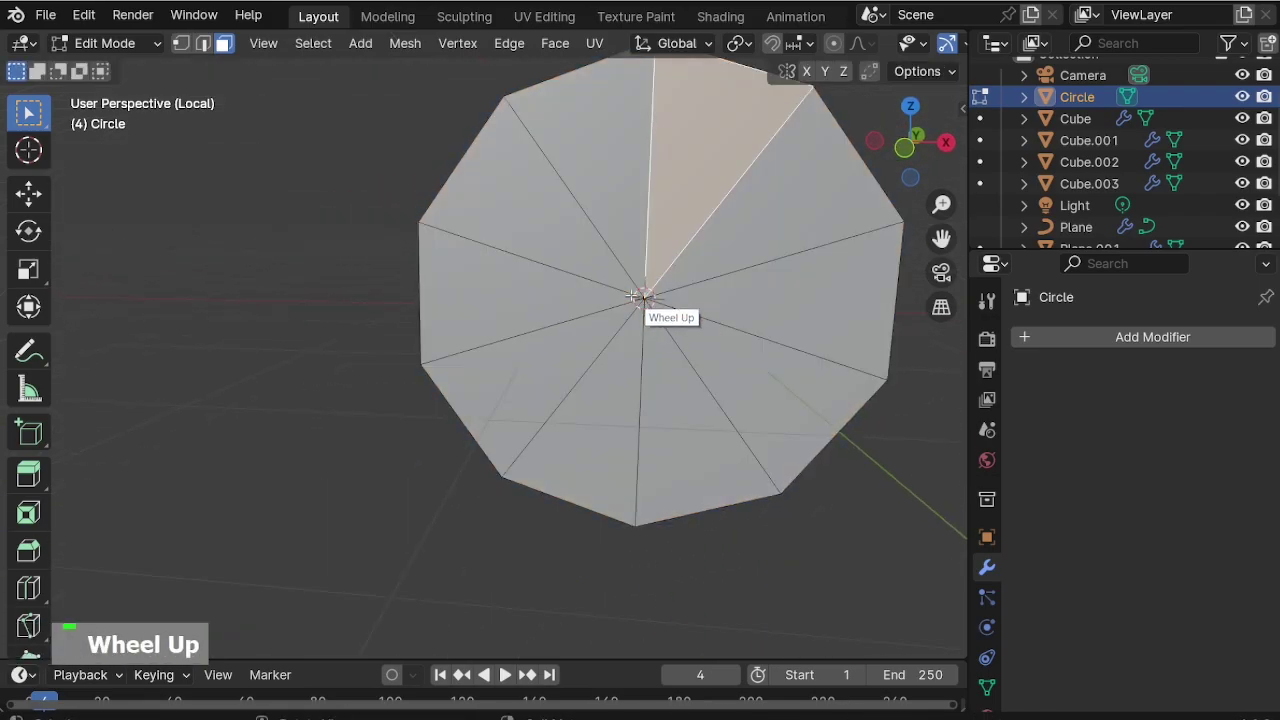
key(1)
key(KP_1)
shift+middle_drag(690, 418, 604, 492)
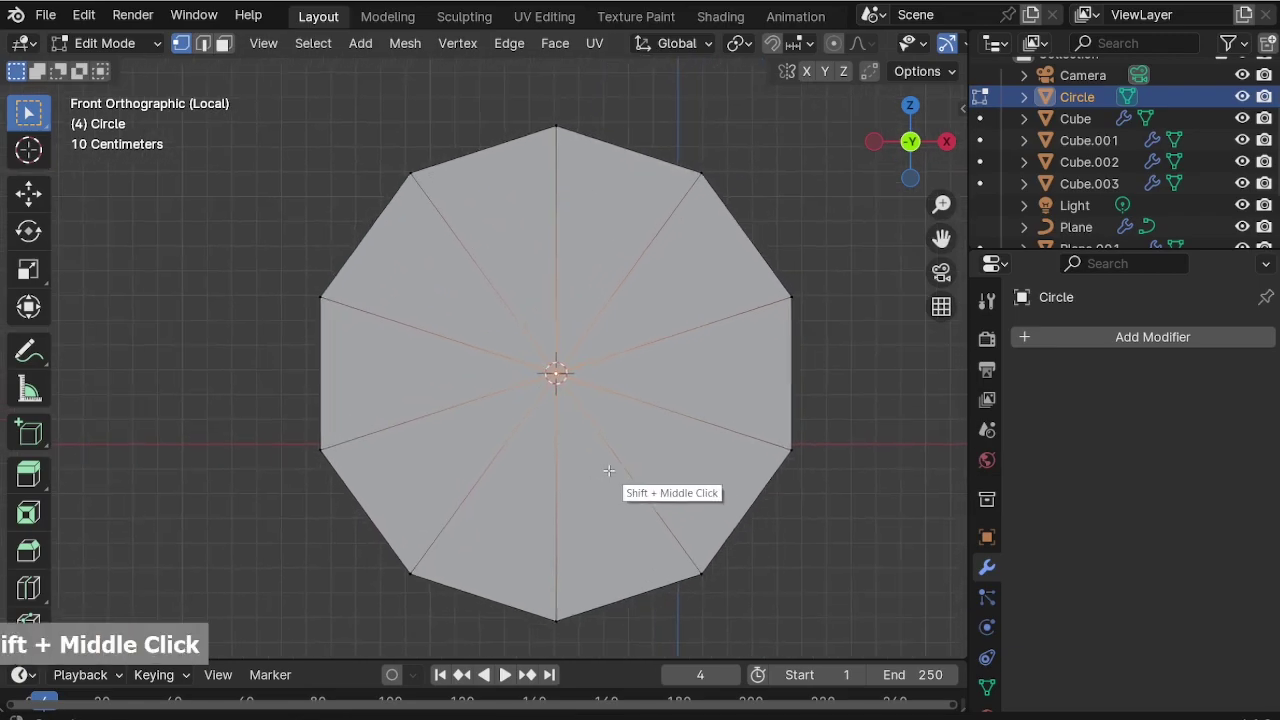
key(g)
key(z)
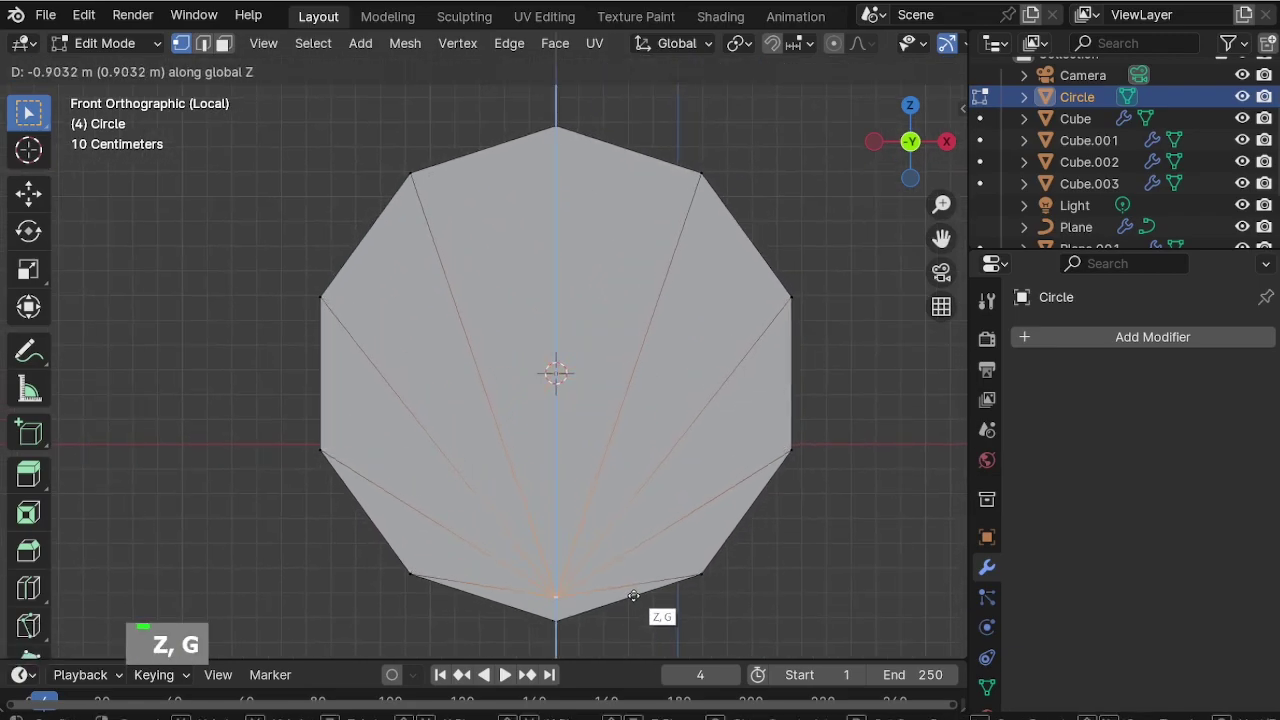
drag(554, 618, 558, 622)
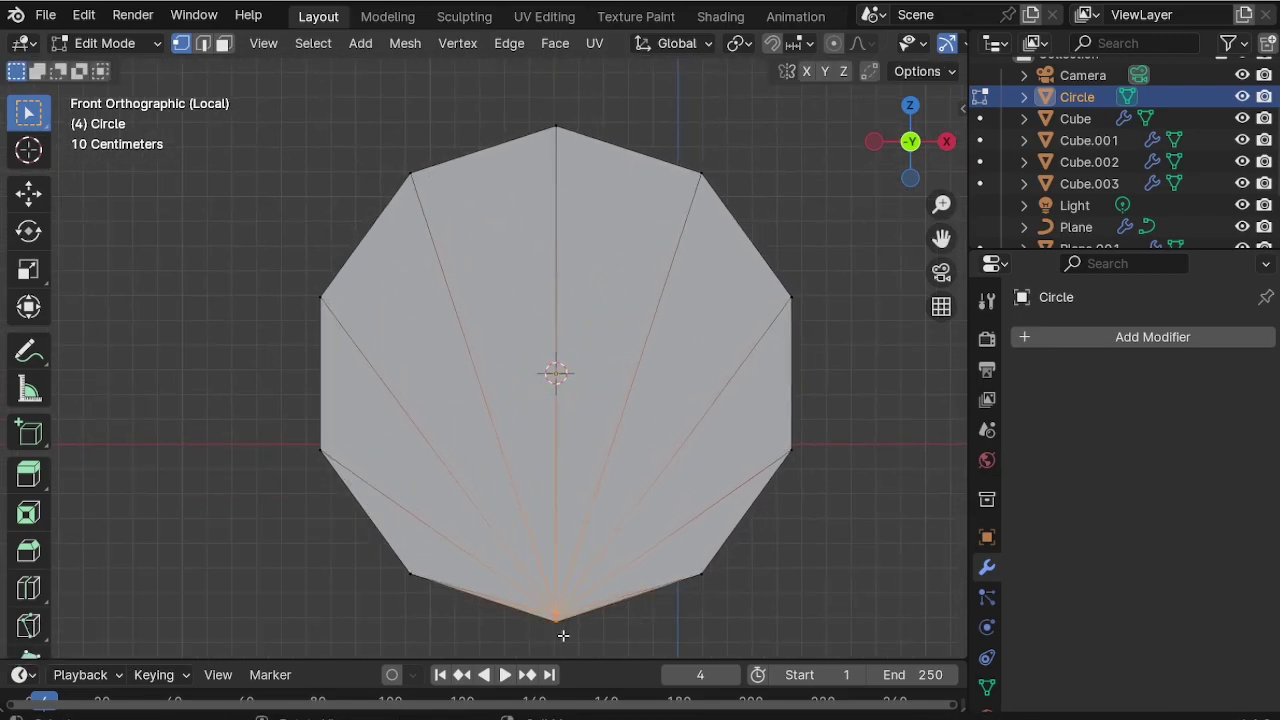
Merge the overlapping vertices at the disc's lowest point by distance, increasing the merge distance.
key(m)
click(528, 706)
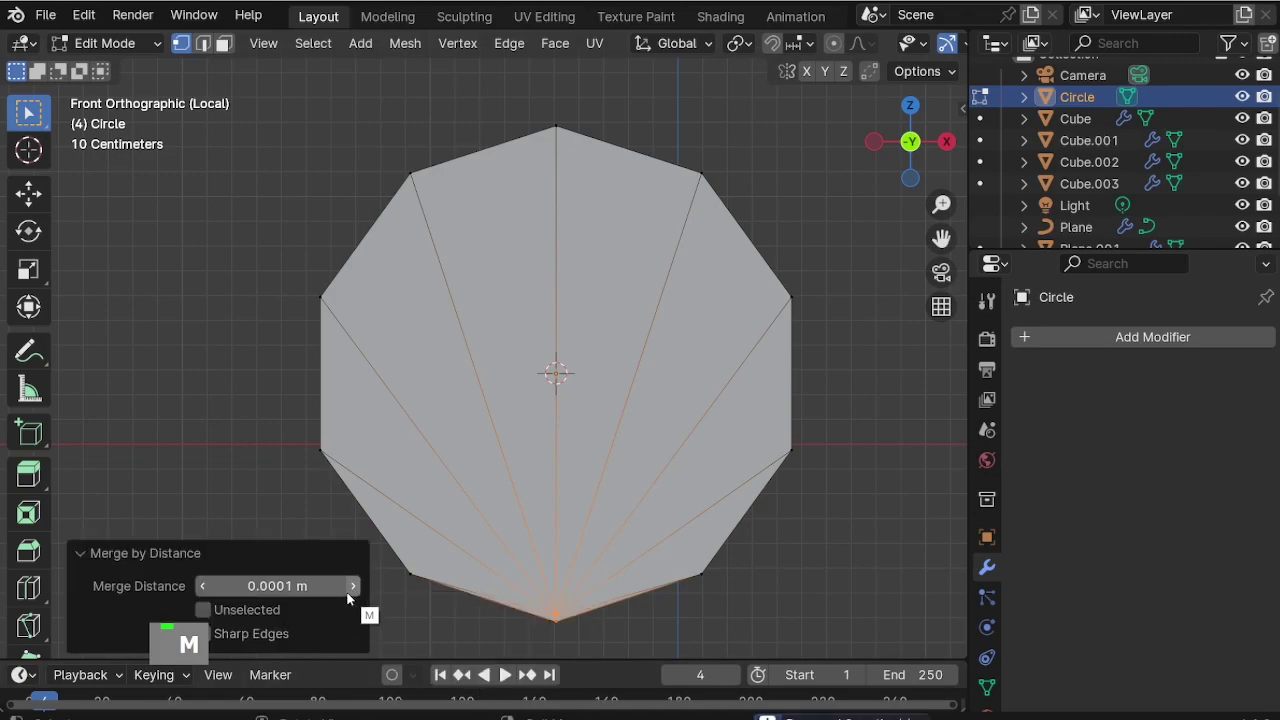
click(352, 586)
click(352, 586)
click(352, 586)
scroll(504, 596, down, 1)
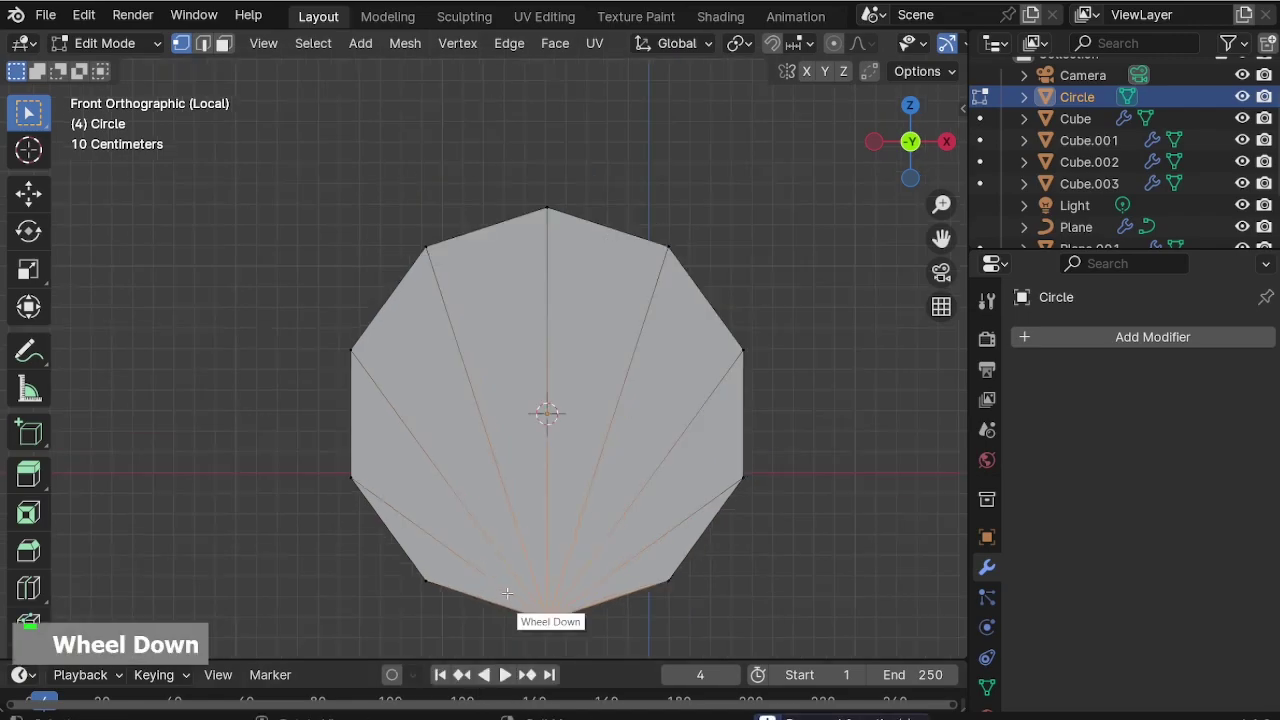
Lower the two vertices flanking the disc's top point about 0.175 m along Z.
scroll(721, 549, up, 1)
shift+middle_drag(504, 470, 512, 419)
click(360, 163)
shift+click(636, 156)
key(g)
key(z)
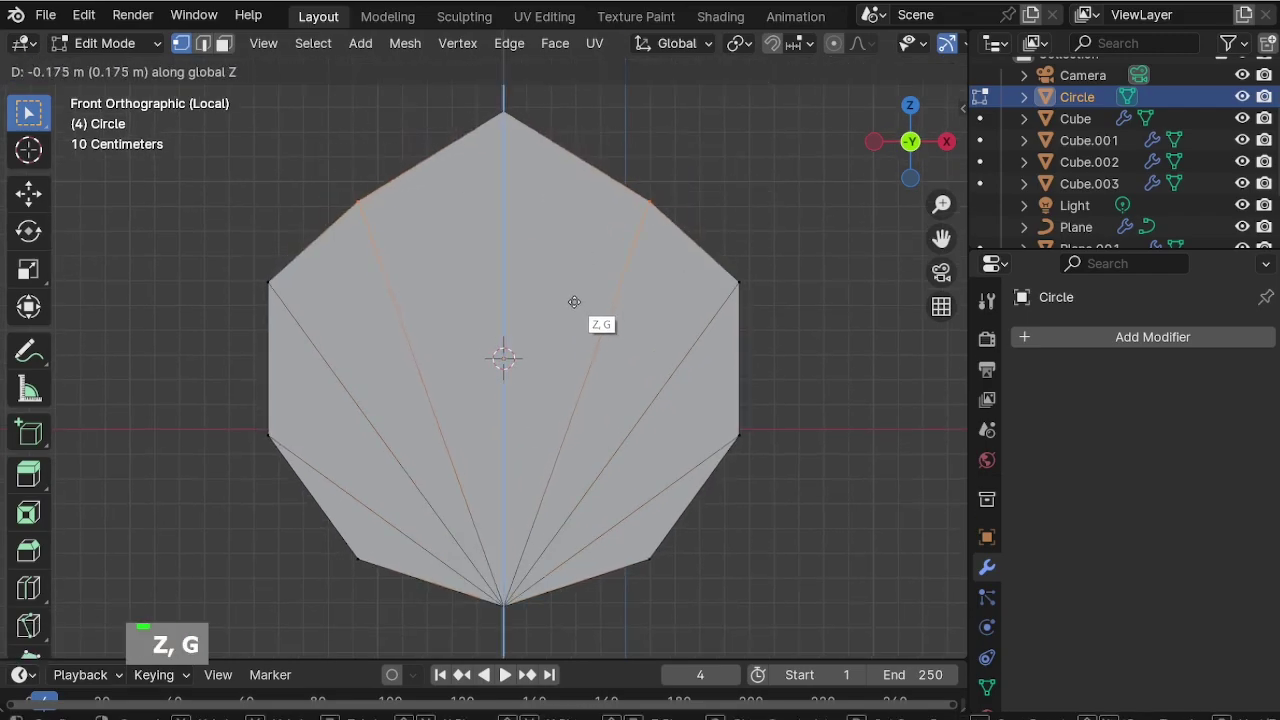
click(249, 264)
Raise the upper pair of outer side vertices along Z to form leaf-like shoulders.
drag(249, 264, 814, 316)
key(g)
key(z)
click(381, 347)
Spread the lower pair of outer side vertices by about 1.092 and raise it about 0.178 m along Z.
drag(214, 400, 800, 443)
key(s)
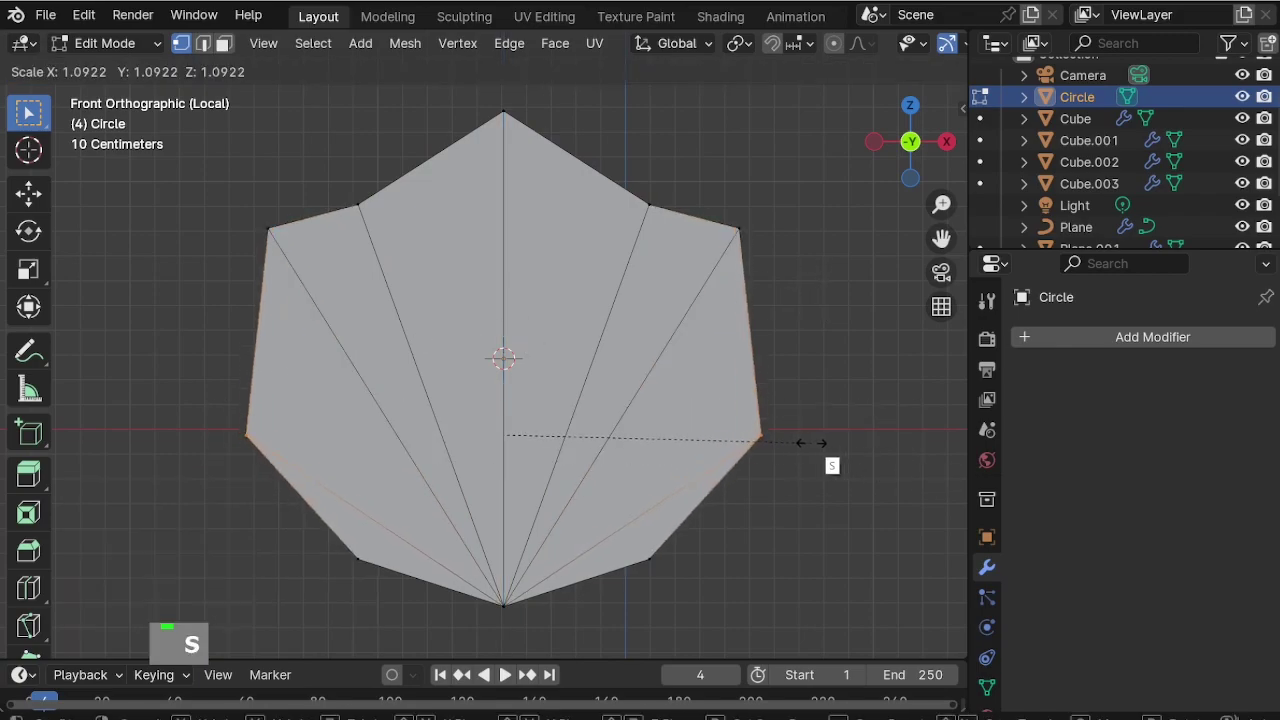
click(810, 442)
key(g)
key(z)
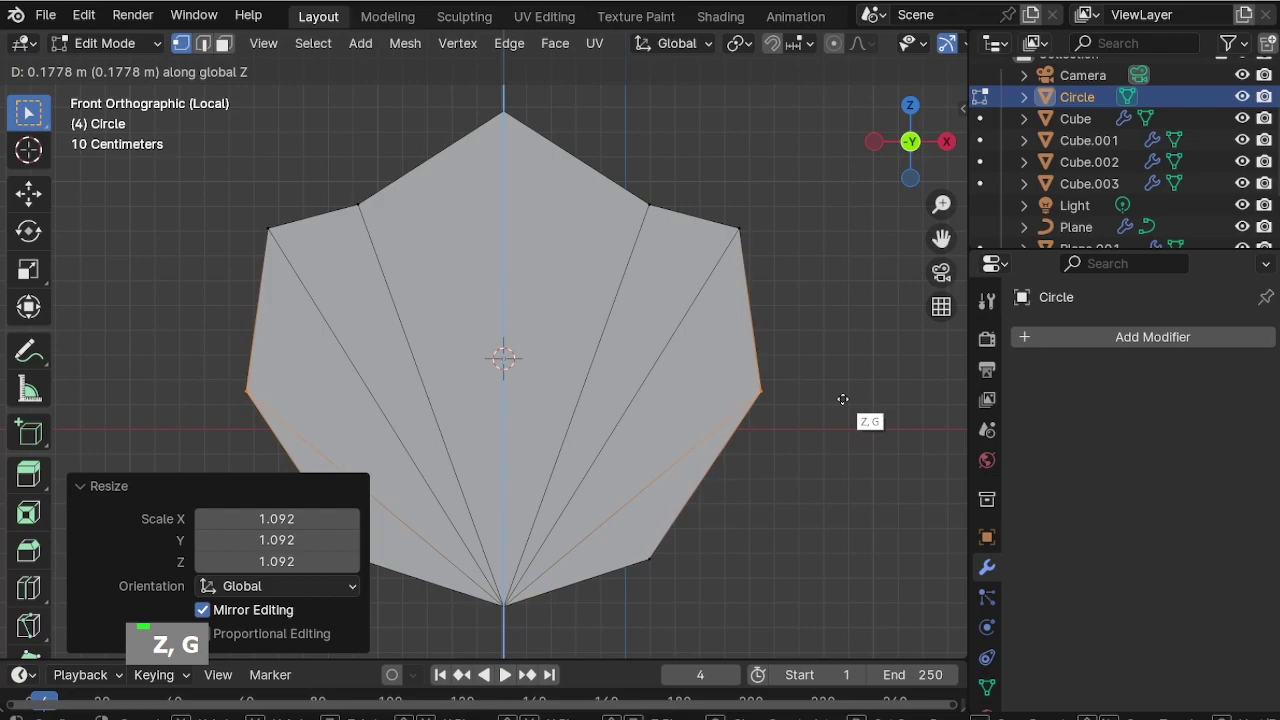
click(843, 399)
Spread the two vertices flanking the bottom tip apart and raise them along Z to taper the base.
scroll(843, 399, down, 1)
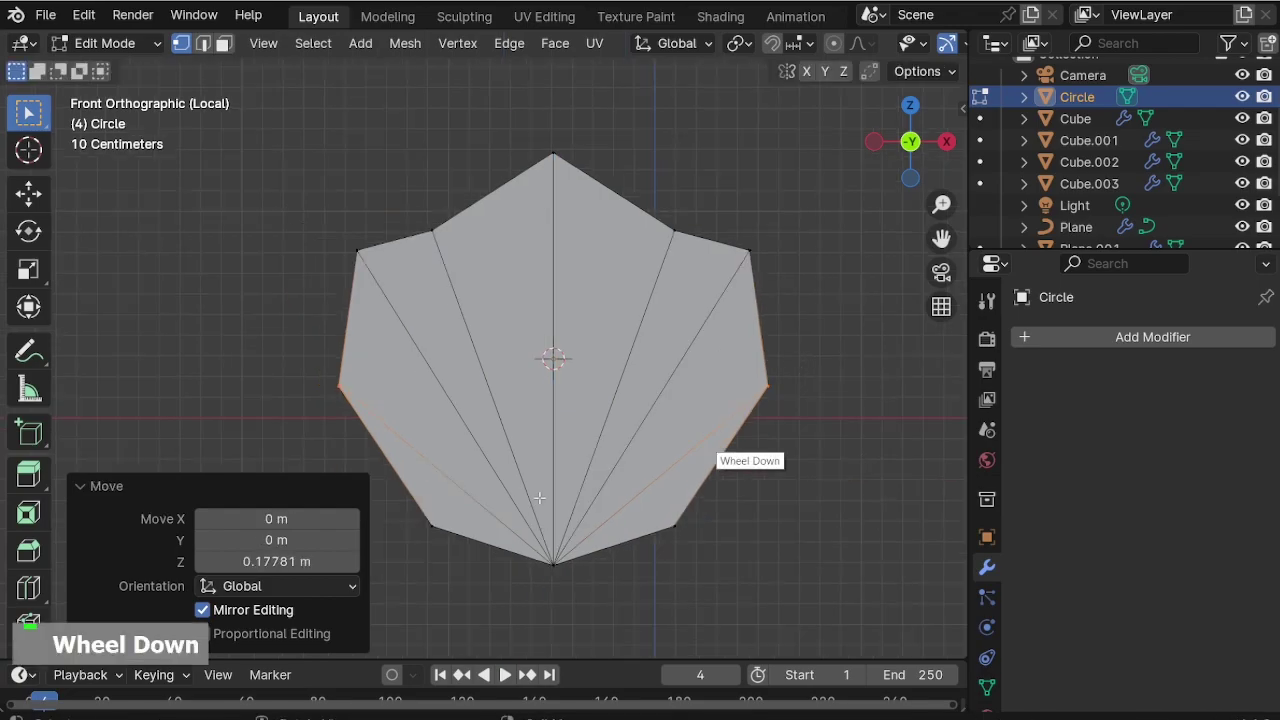
key(s)
click(774, 551)
key(g)
key(z)
click(790, 483)
Raise the lower pair of outer side vertices about 0.142 m along Z and pull the pair inward.
drag(294, 346, 908, 398)
key(g)
key(z)
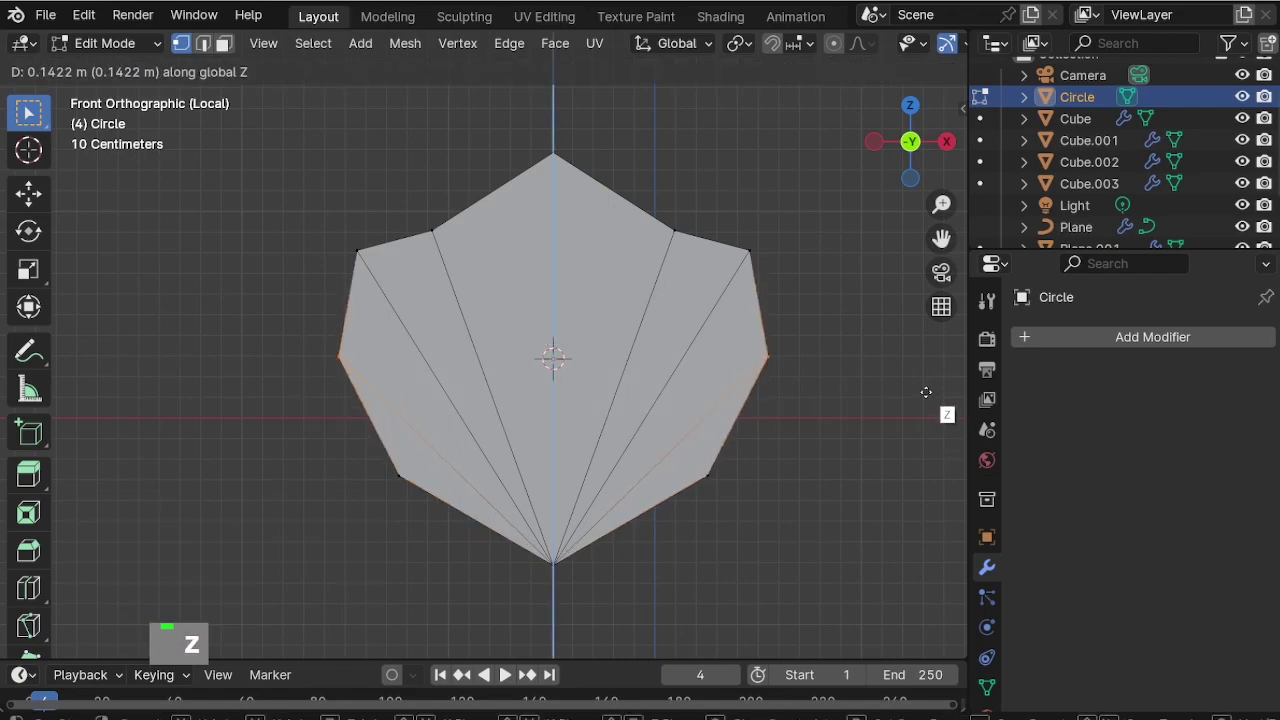
click(921, 386)
key(x)
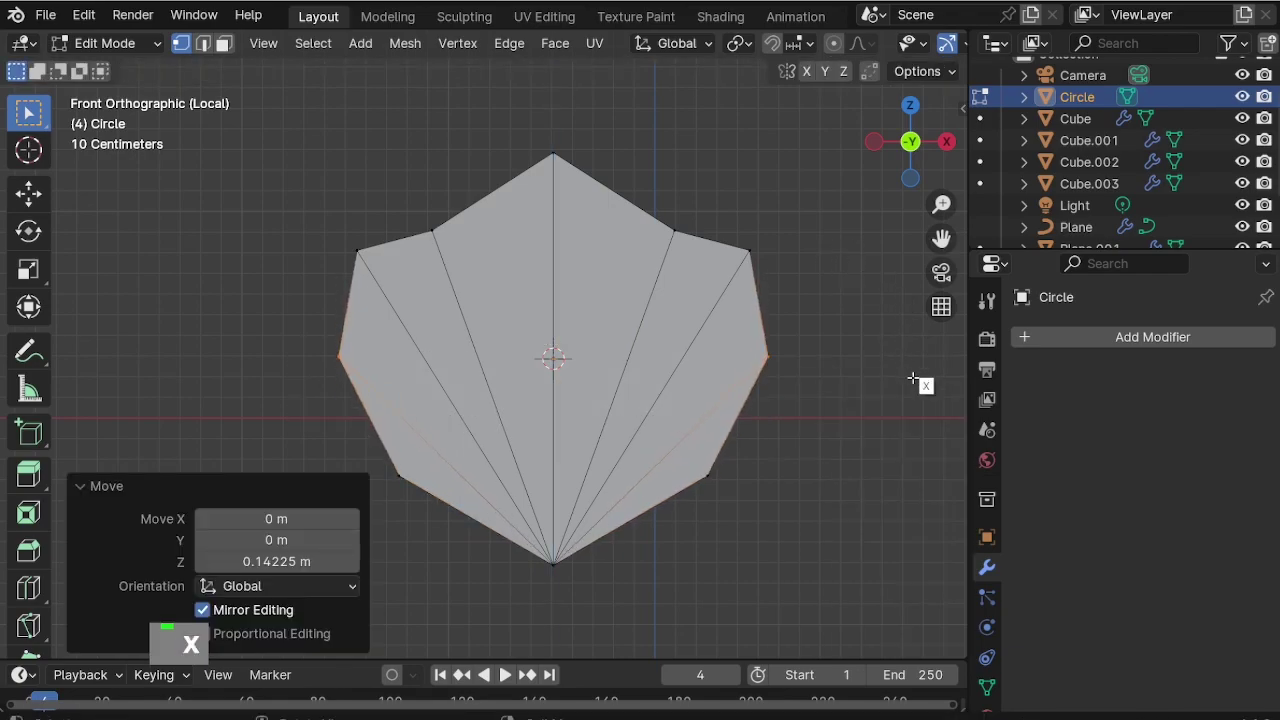
key(s)
click(367, 426)
Spread the pair of vertices flanking the bottom tip by 1.148 and raise it about 0.3 m along Z.
key(s)
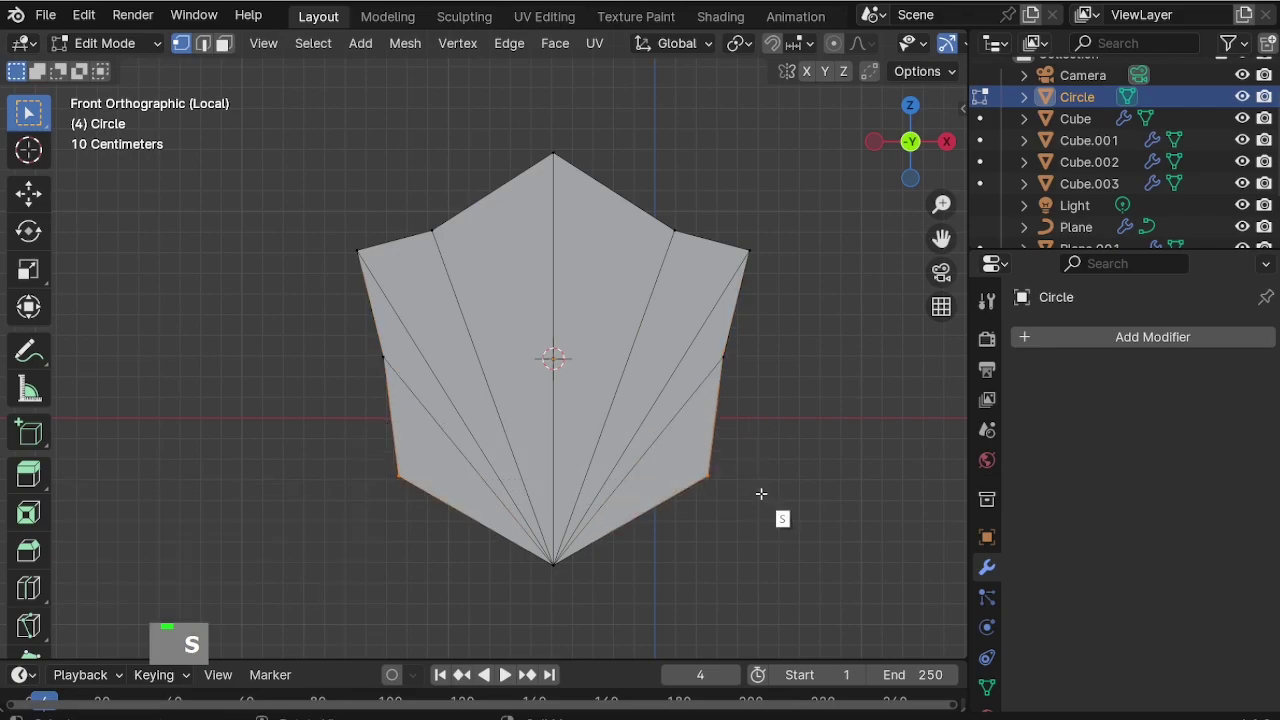
click(784, 486)
key(g)
key(z)
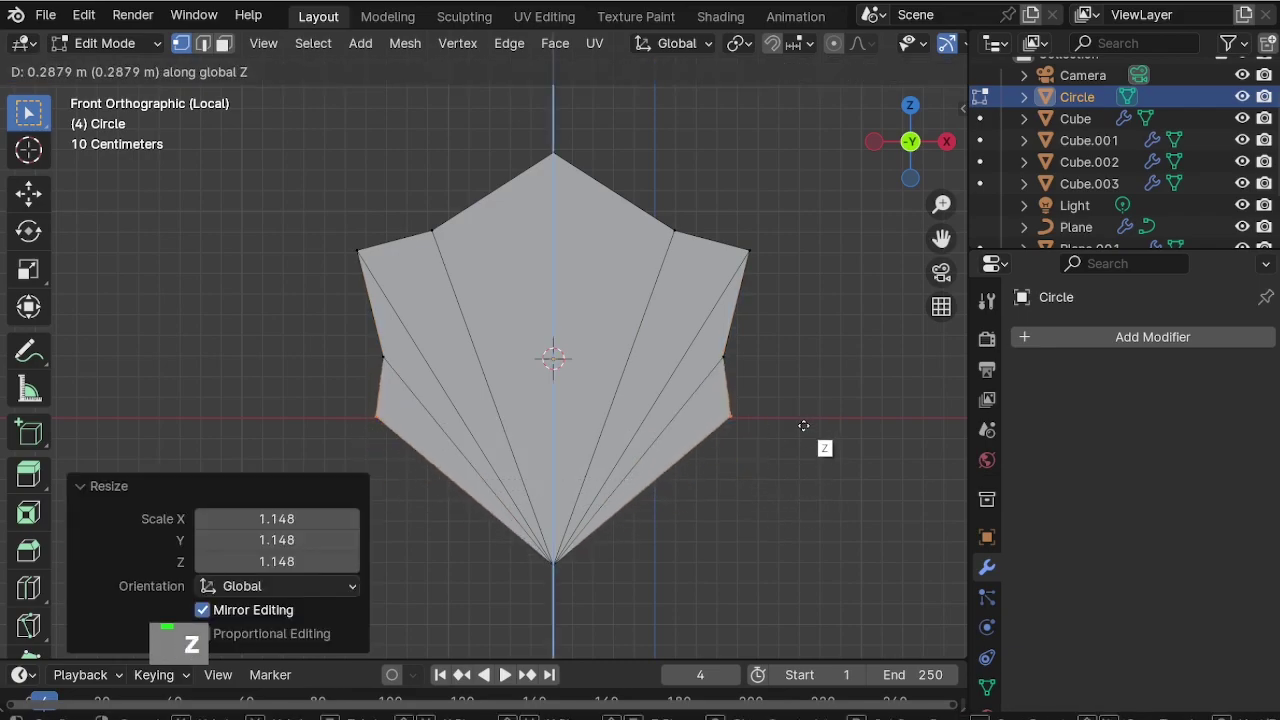
click(806, 428)
Raise the middle pair of side vertices slightly along Z.
drag(320, 329, 829, 377)
key(g)
key(z)
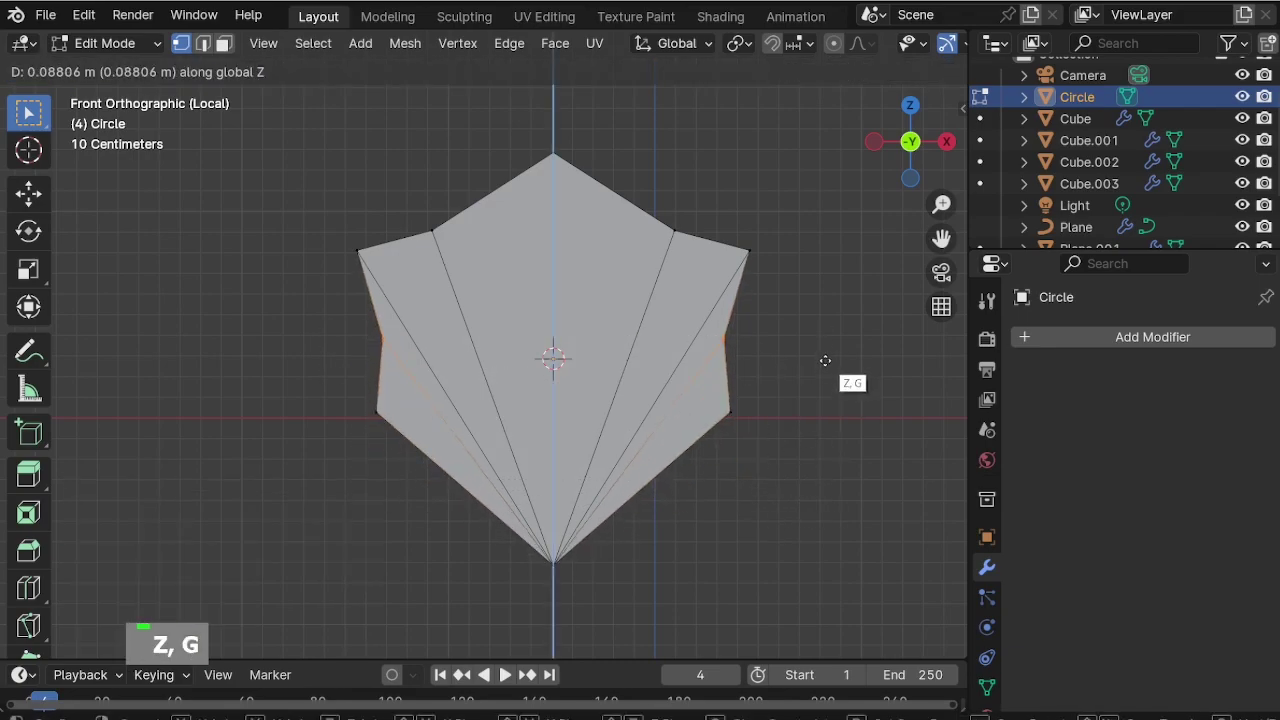
click(834, 374)
Scale the two vertices flanking the top point closer together by a factor of 0.830.
drag(414, 206, 737, 280)
key(s)
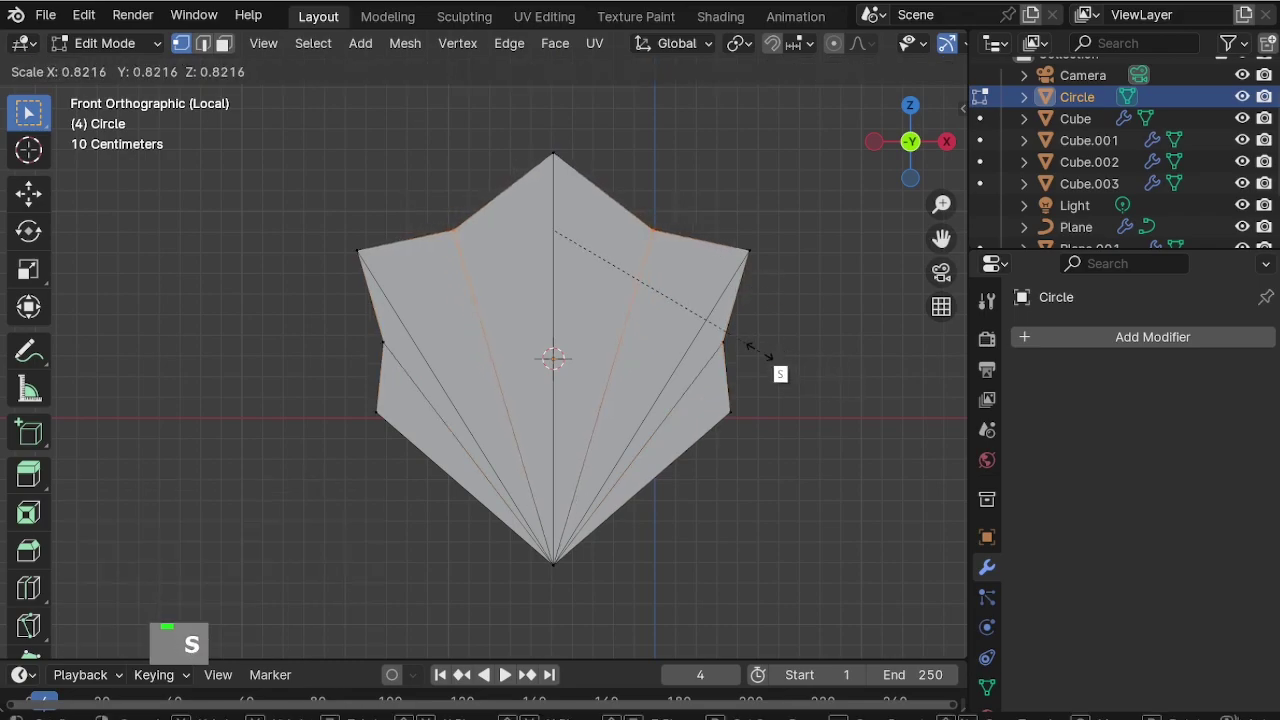
click(772, 372)
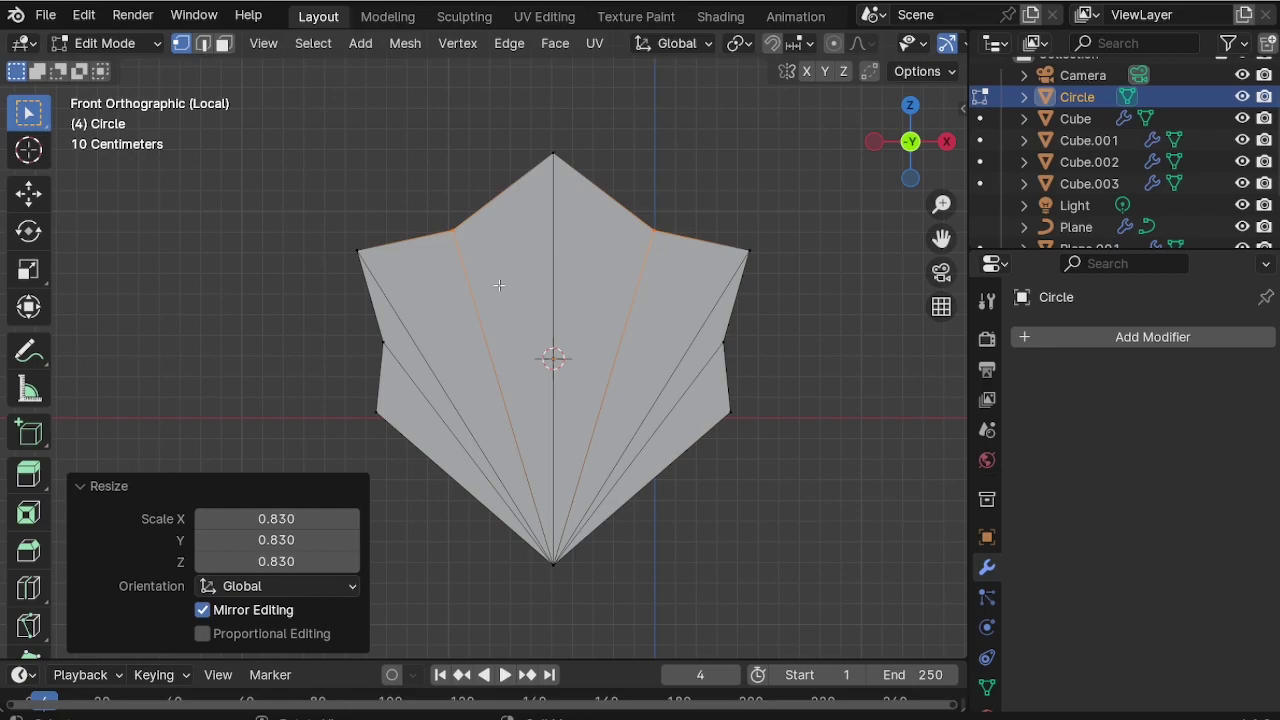
Add a level 2 Subdivision Surface to the leaf shape and resume editing its mesh.
key(Tab)
key(ctrl+2)
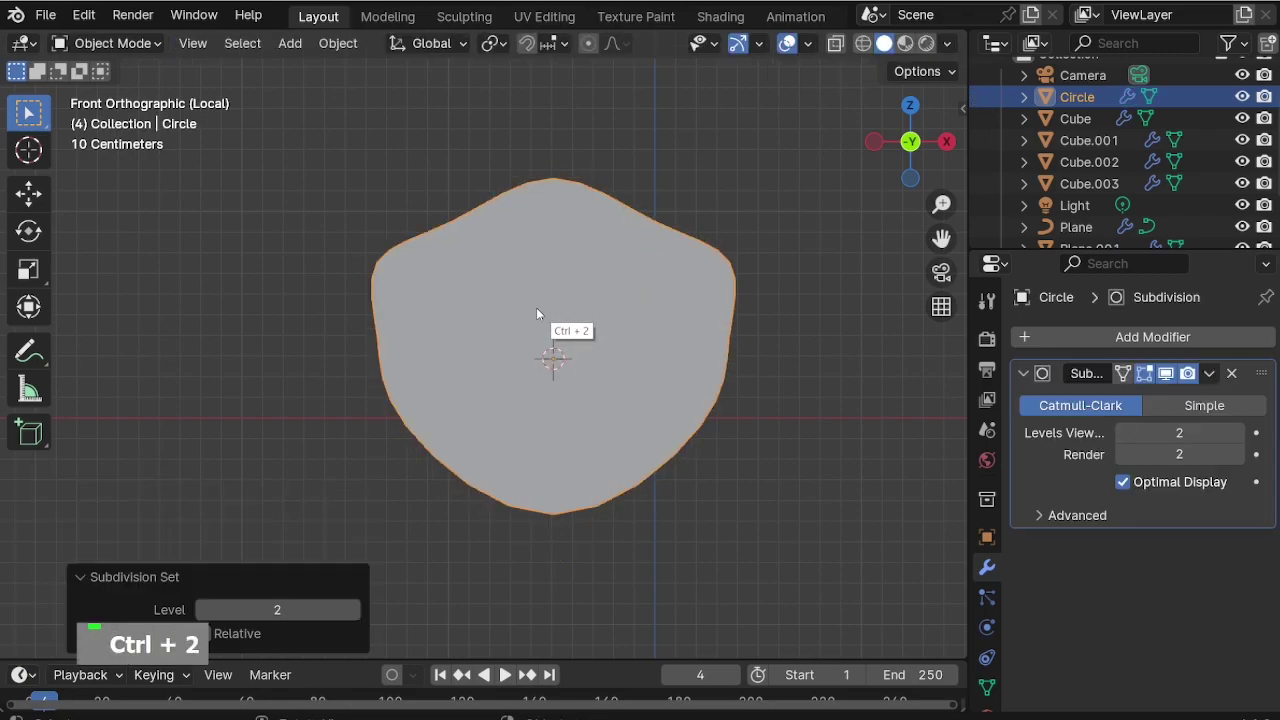
key(Tab)
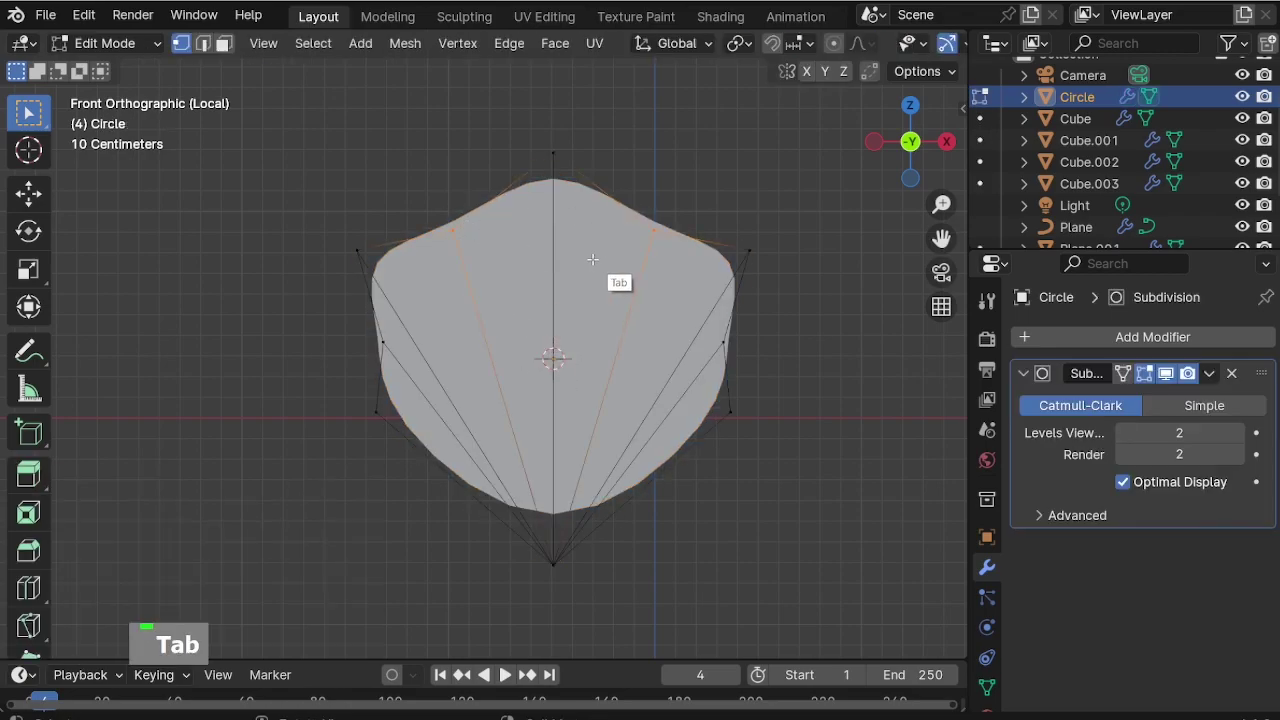
Lower the two vertices flanking the top point 0.22 m along Z and narrow them to about 0.7 along X.
key(g)
key(z)
click(583, 305)
key(s)
key(x)
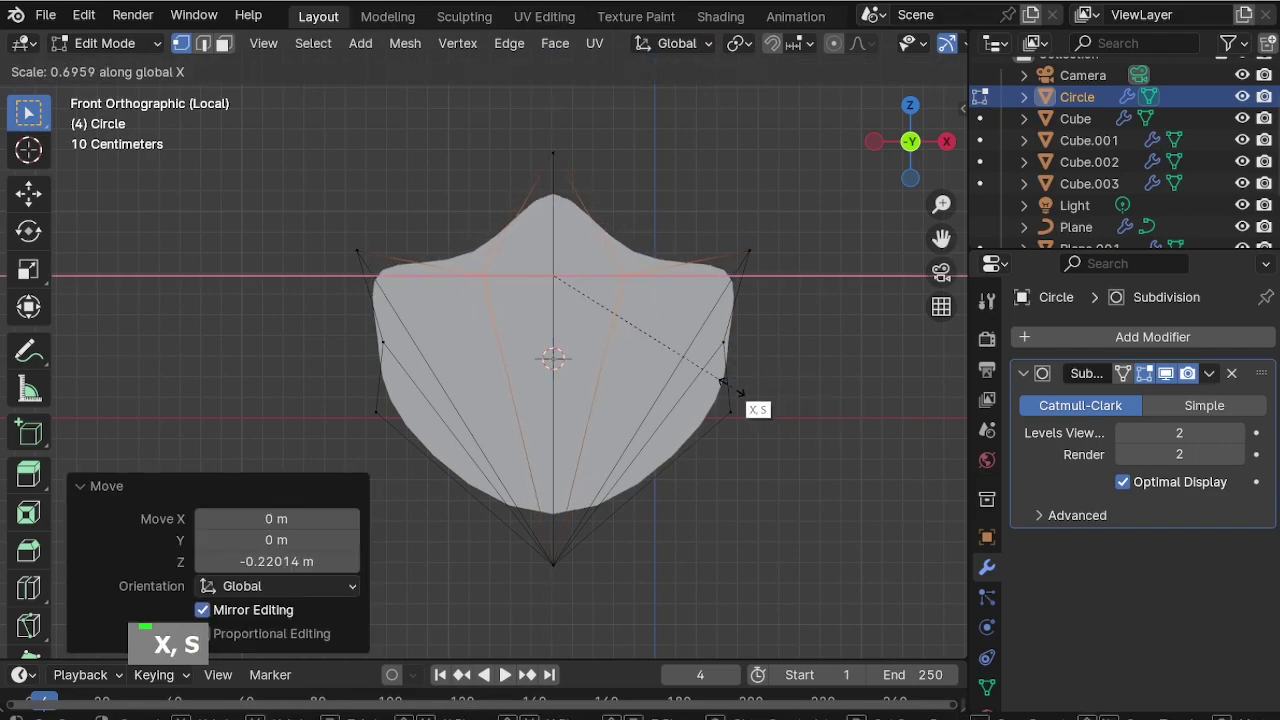
click(741, 396)
Scale the upper outer pair of shoulder vertices to 0.804 and raise it along Z to form pointed lobes.
drag(314, 211, 753, 267)
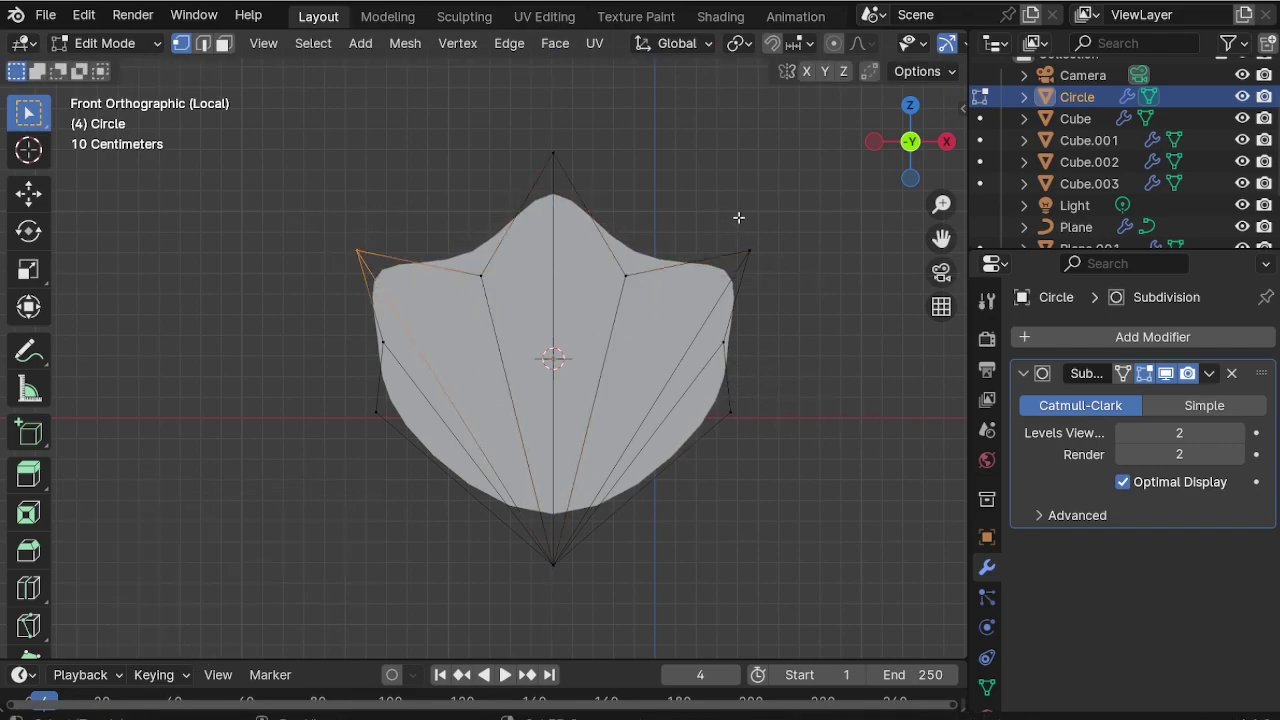
key(s)
click(759, 320)
key(g)
key(z)
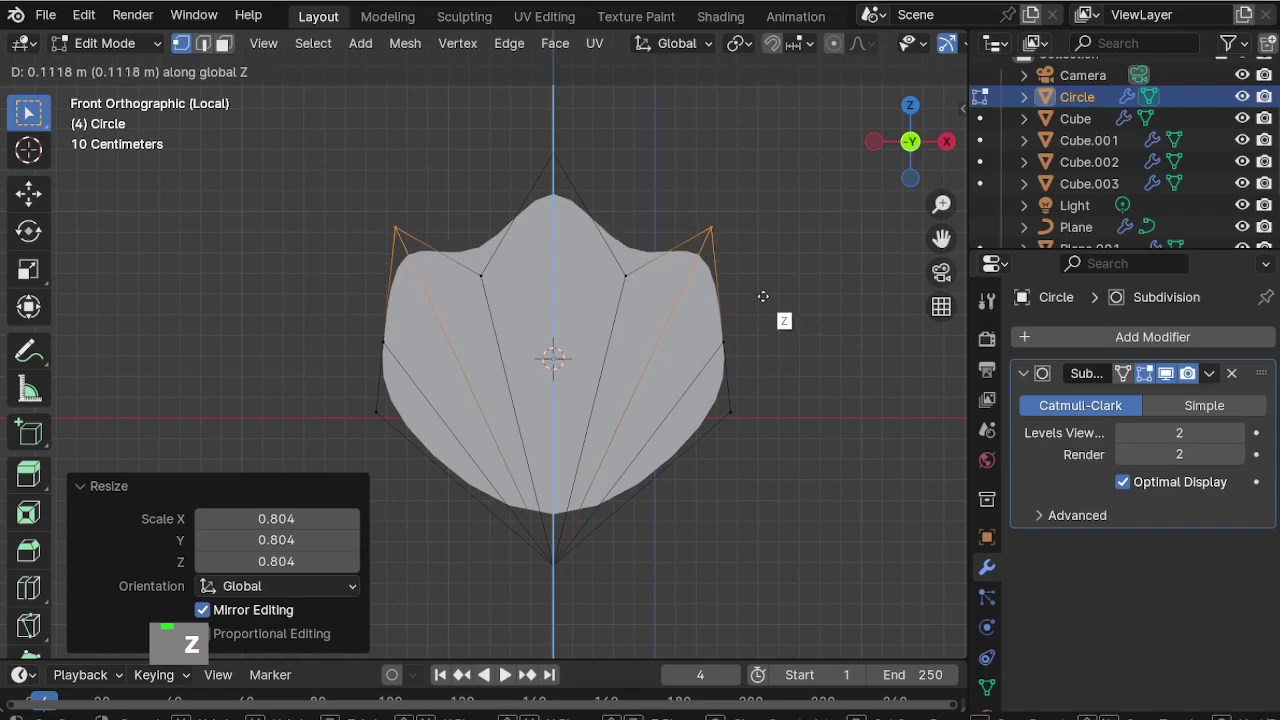
click(752, 292)
Scale the middle pair of side vertices inward by a factor of 0.900.
drag(325, 315, 757, 365)
key(s)
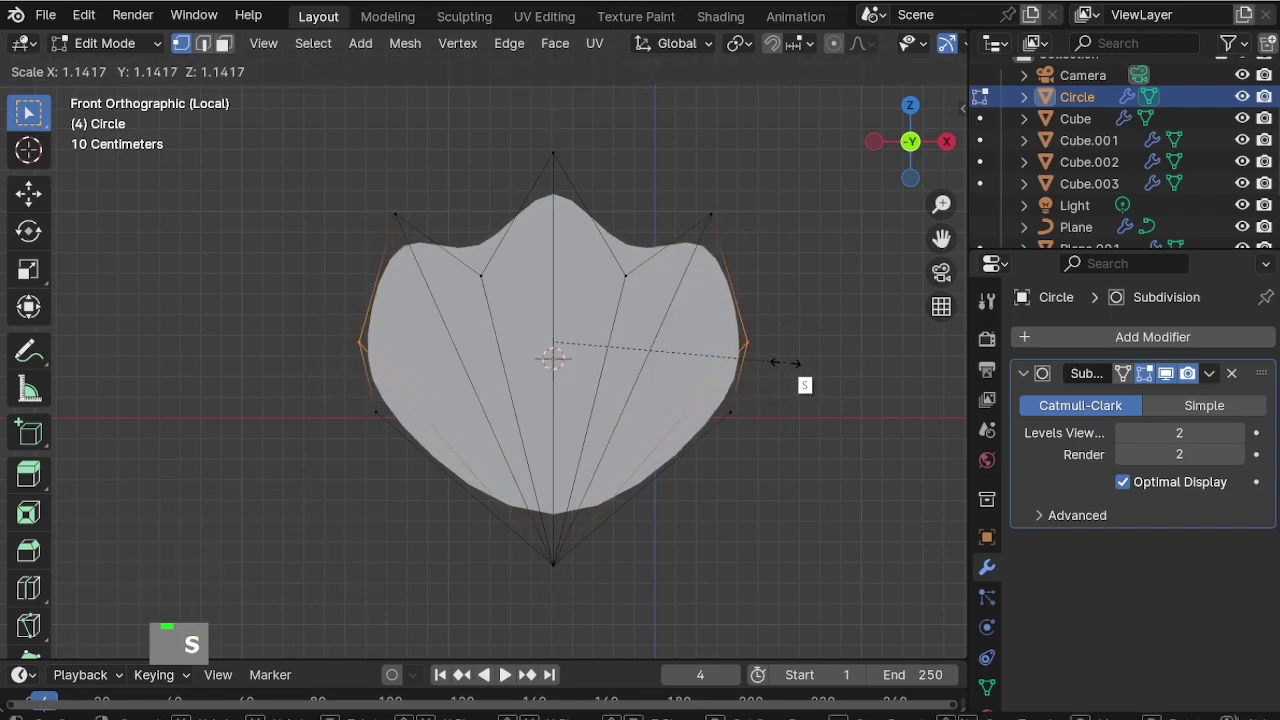
click(741, 361)
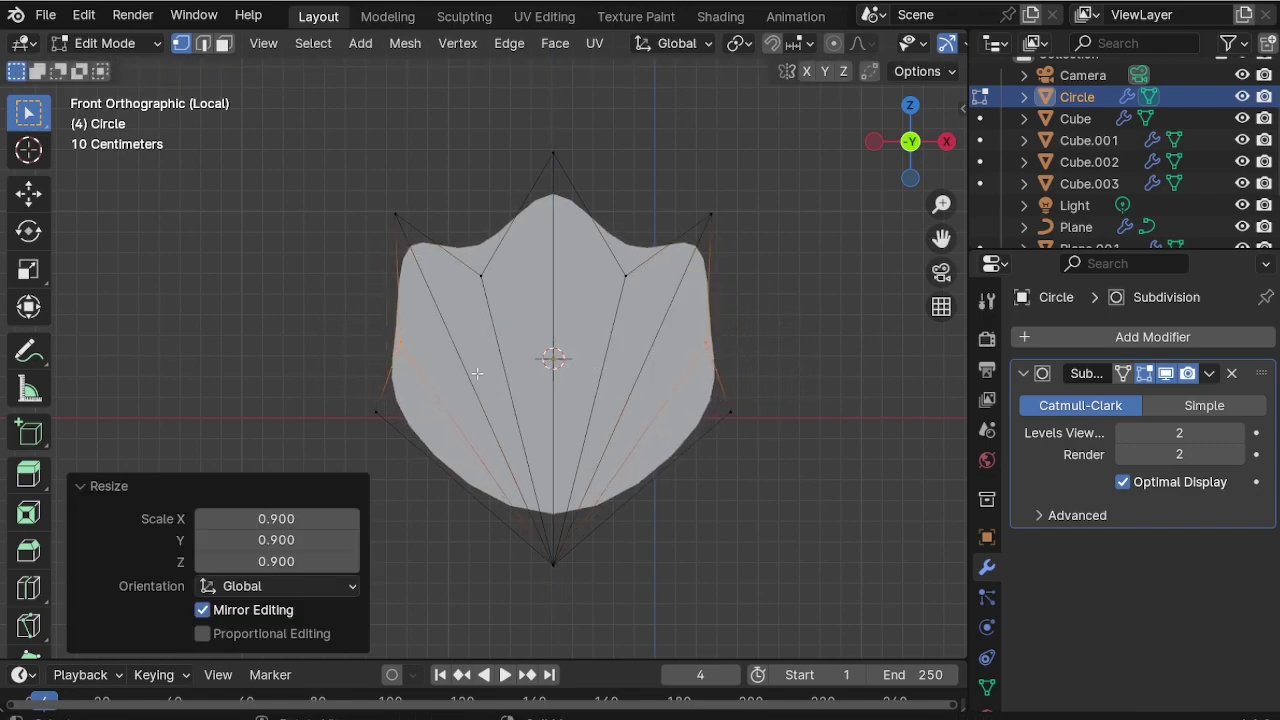
Raise the lowest pair of side vertices about 0.274 m along Z and spread it by 1.273 to form side lobes.
drag(743, 409, 786, 437)
key(g)
key(z)
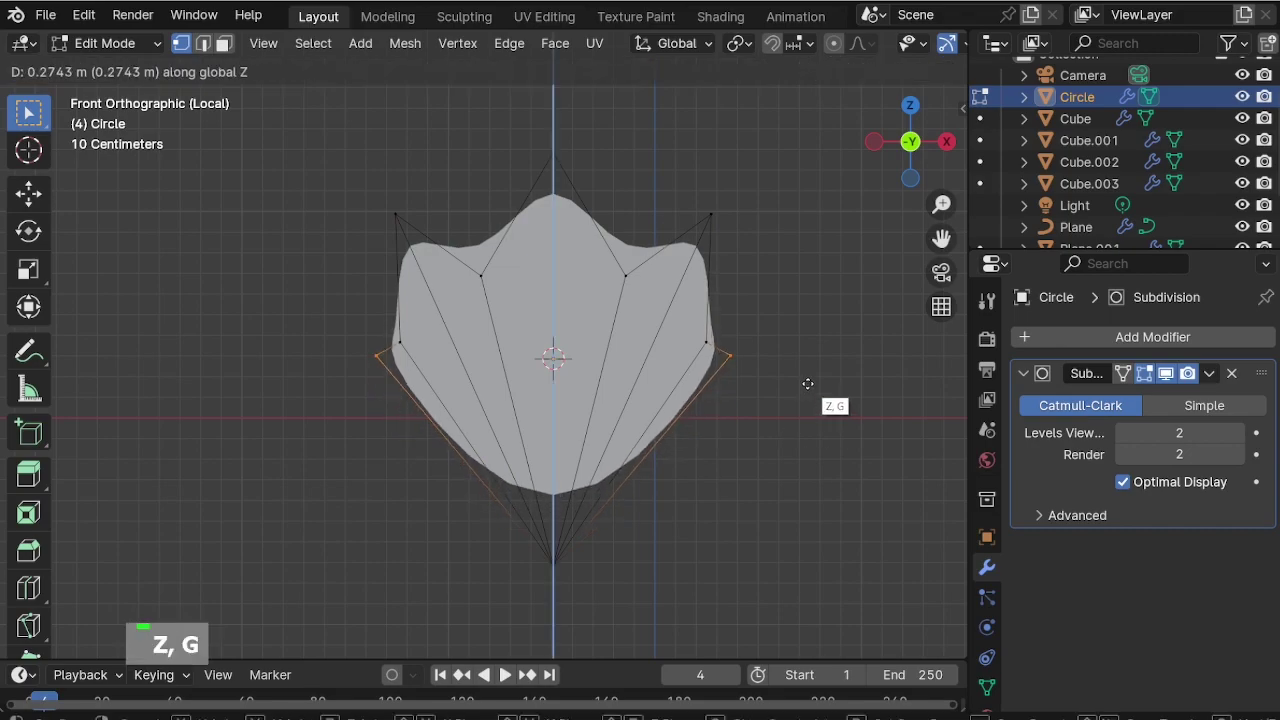
click(808, 383)
key(s)
click(877, 394)
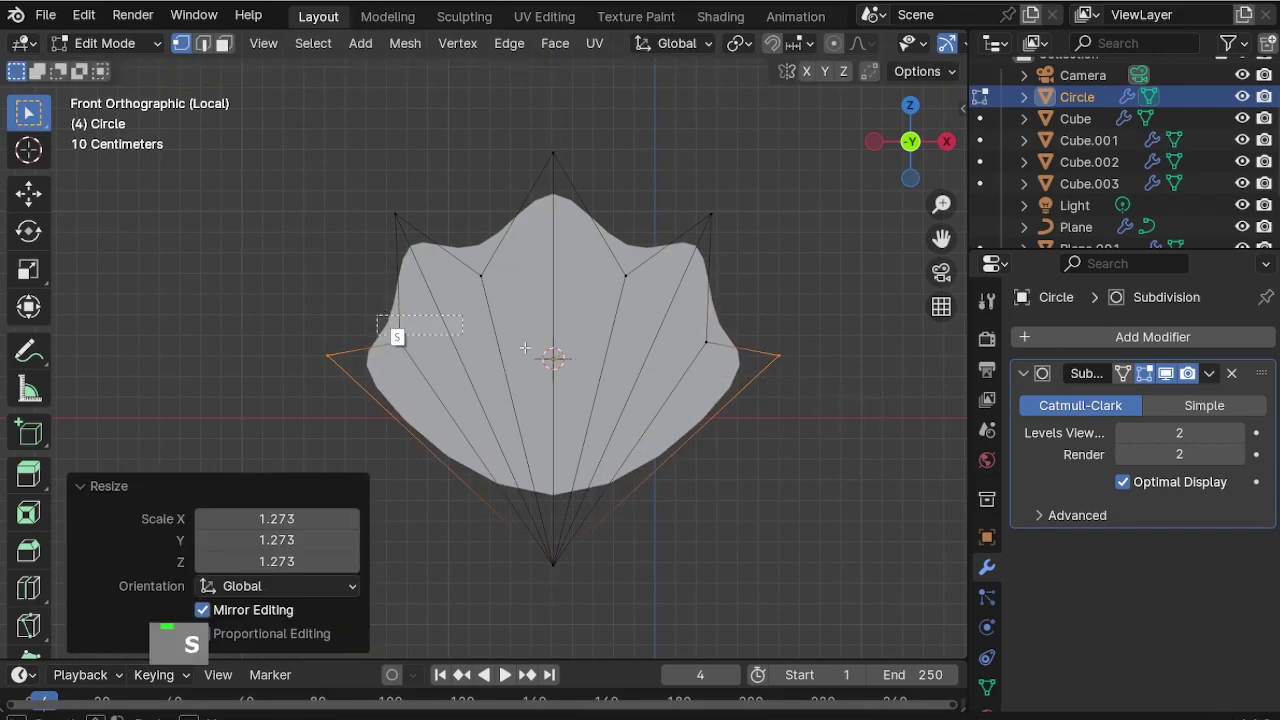
Scale the notch pair above the side lobes to 0.862 and lower the bottom tip about 0.33 m along Z.
key(s)
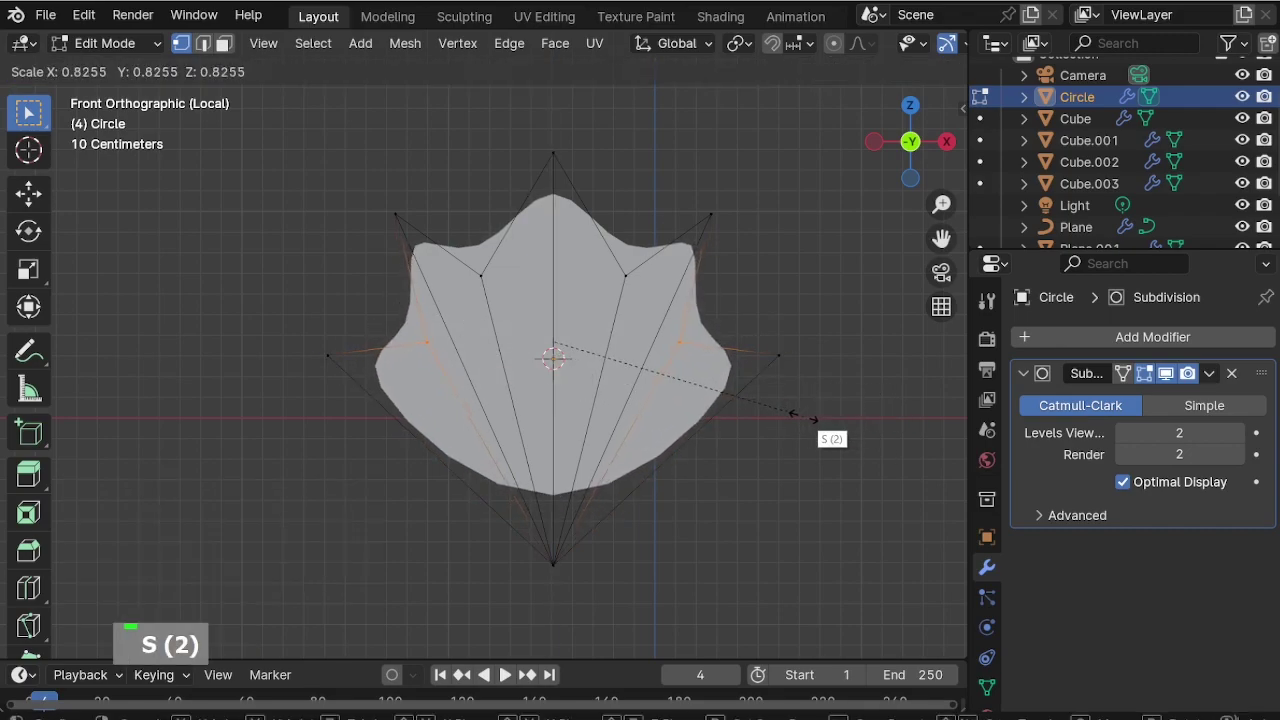
click(805, 415)
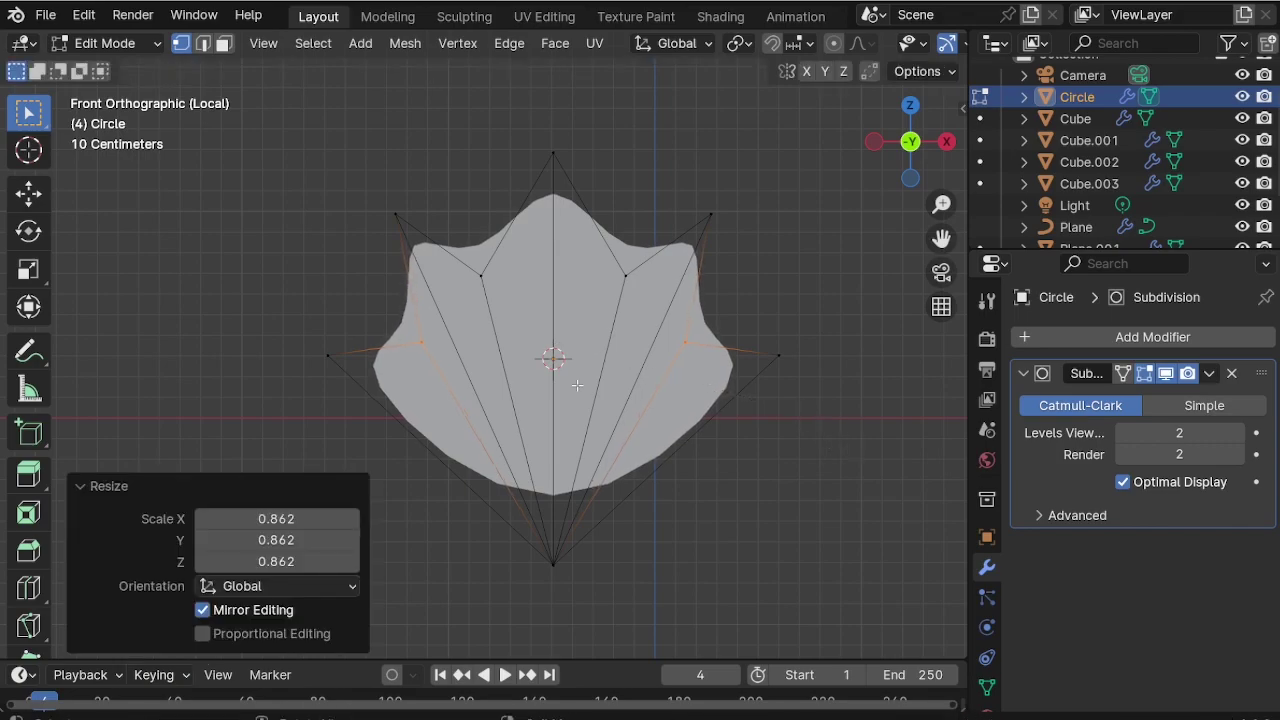
click(524, 543)
key(g)
key(z)
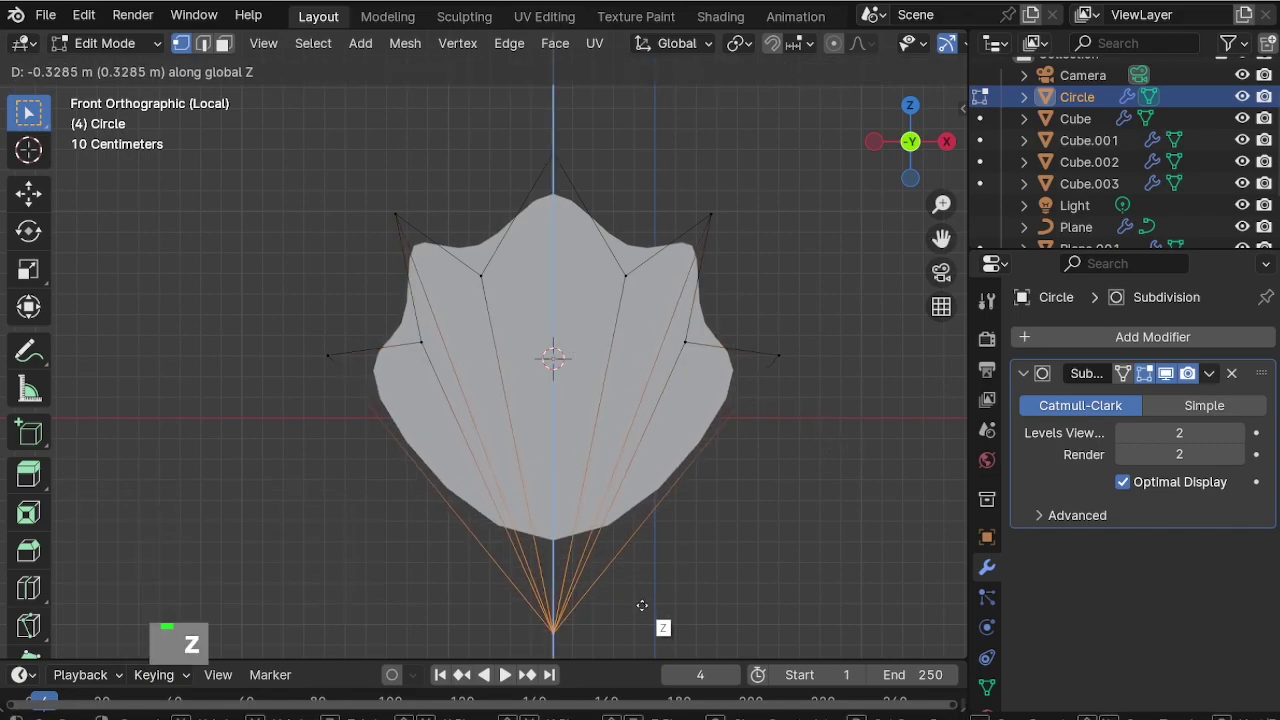
click(642, 605)
Set both the viewport and render levels of the Subdivision modifier to 3.
key(Tab)
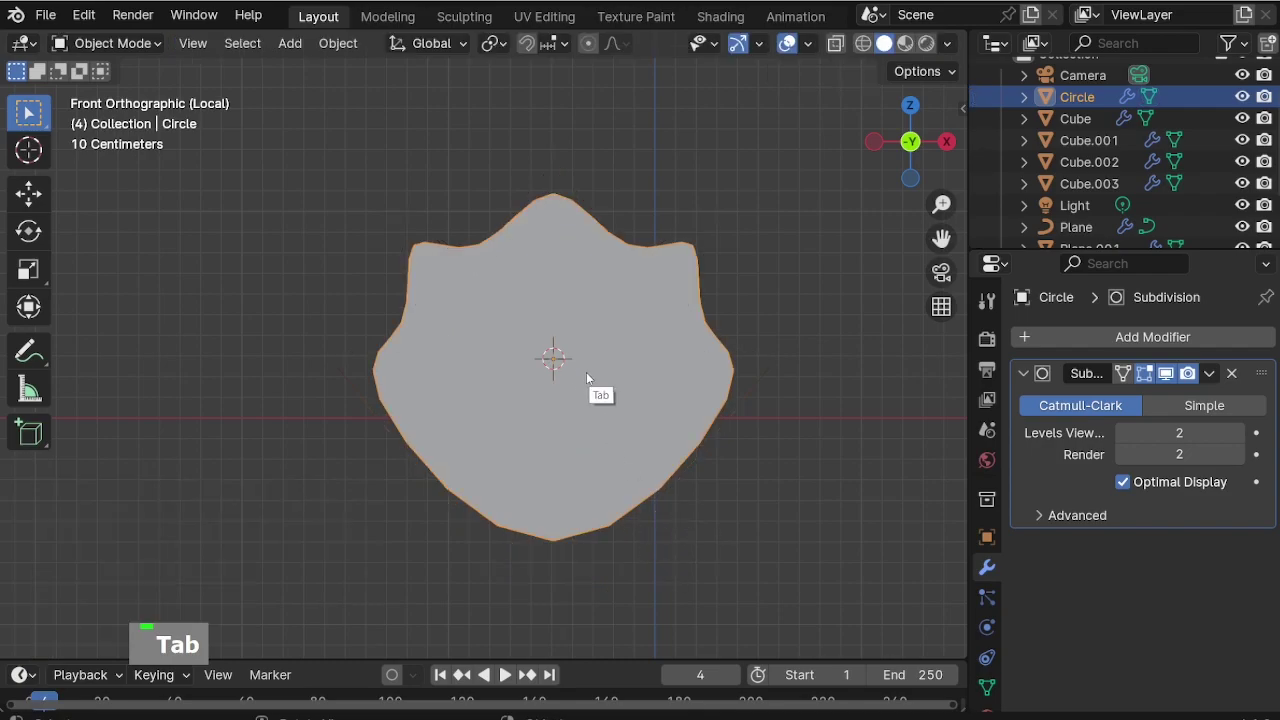
click(1247, 433)
click(1248, 454)
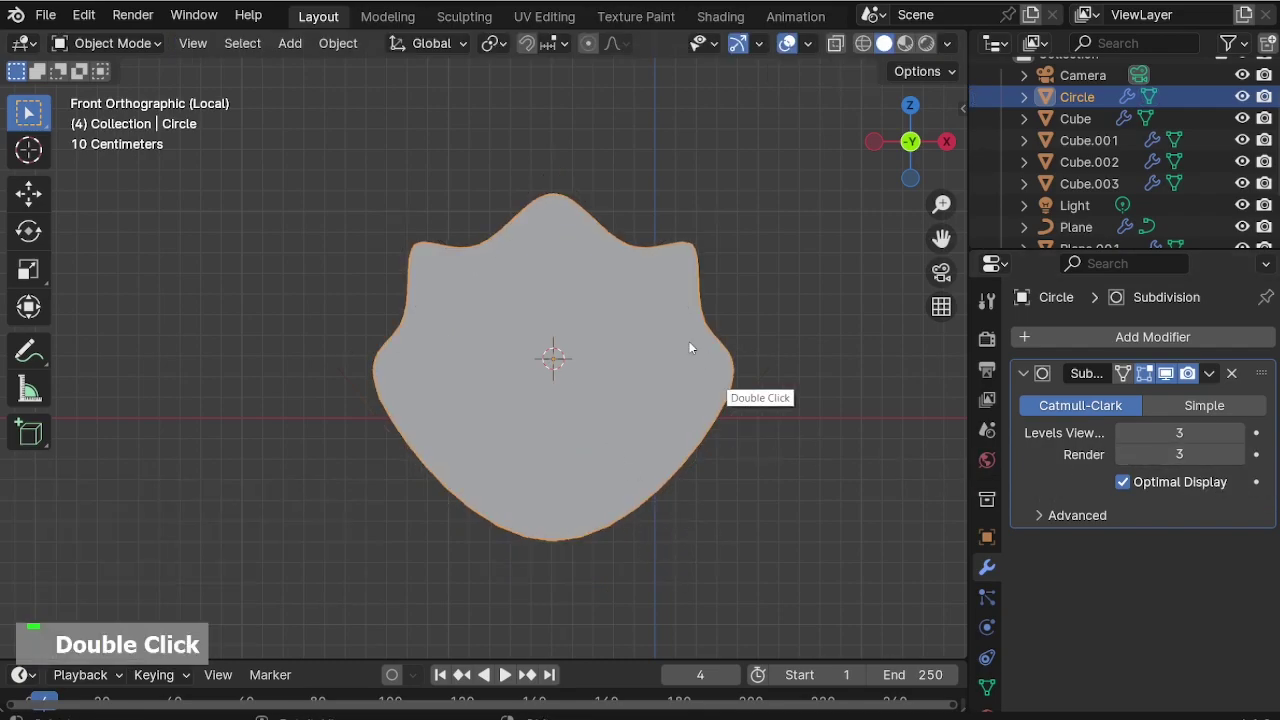
Spread the two upper lobe tips apart along X by a factor of about 1.1.
key(Tab)
click(446, 256)
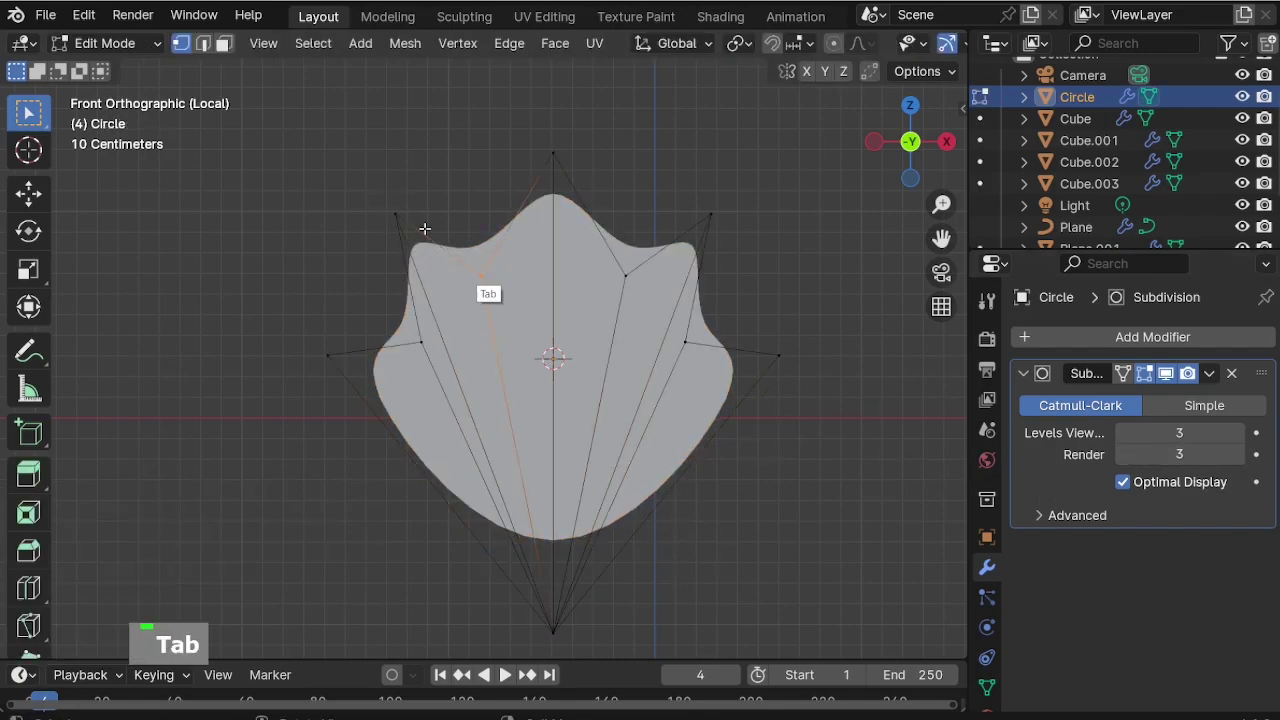
shift+click(712, 216)
key(s)
key(x)
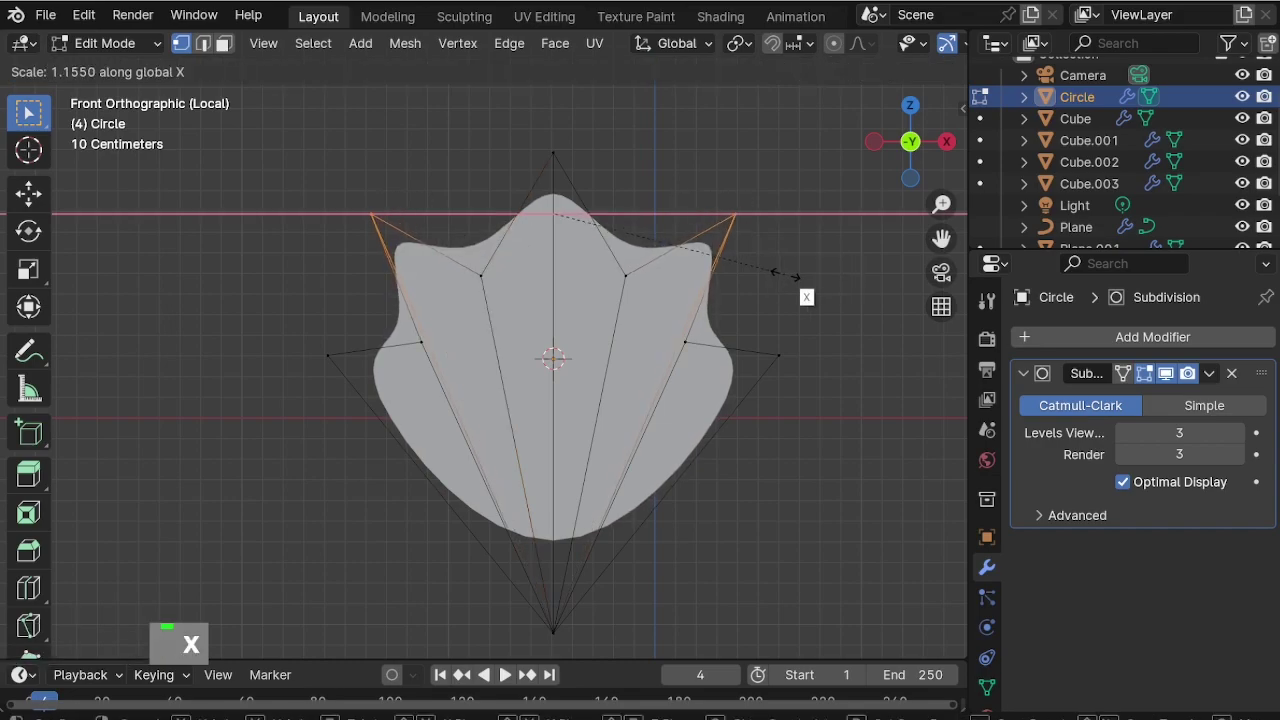
click(775, 277)
Lower the two upper lobe tips 0.125 m along Z and scale them to 0.825 along X.
key(g)
key(z)
click(757, 303)
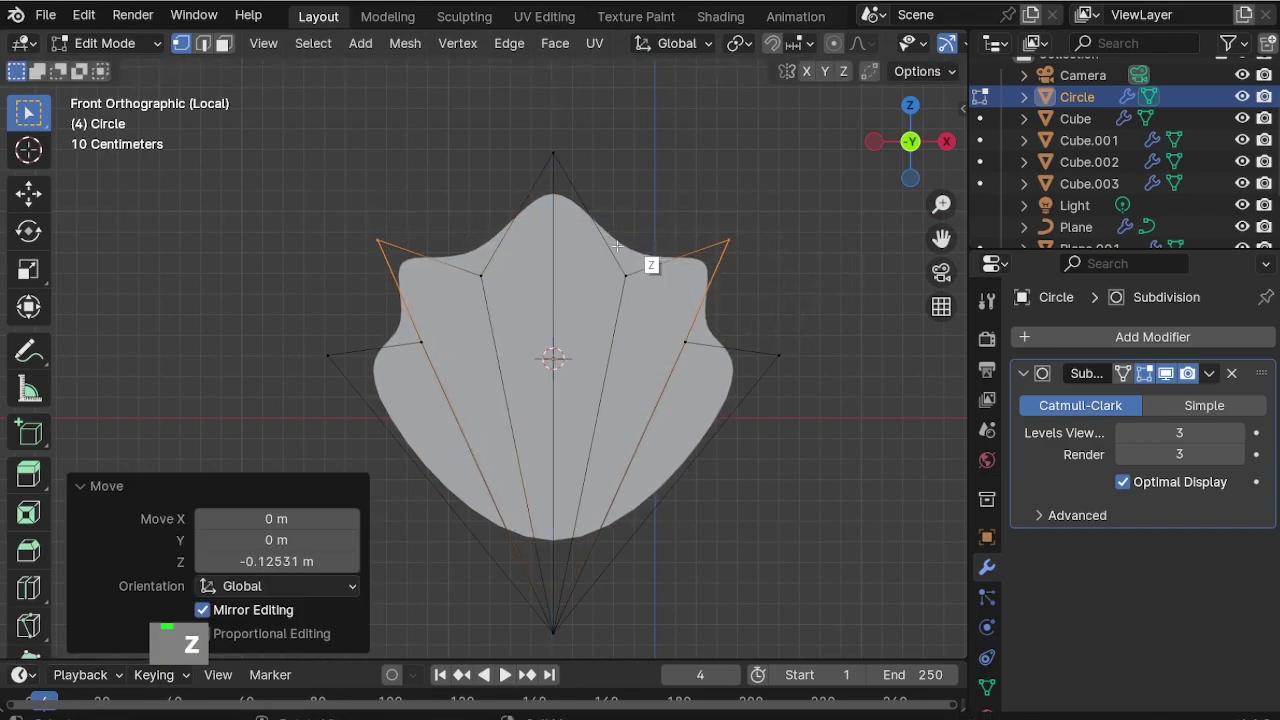
key(s)
key(x)
click(760, 283)
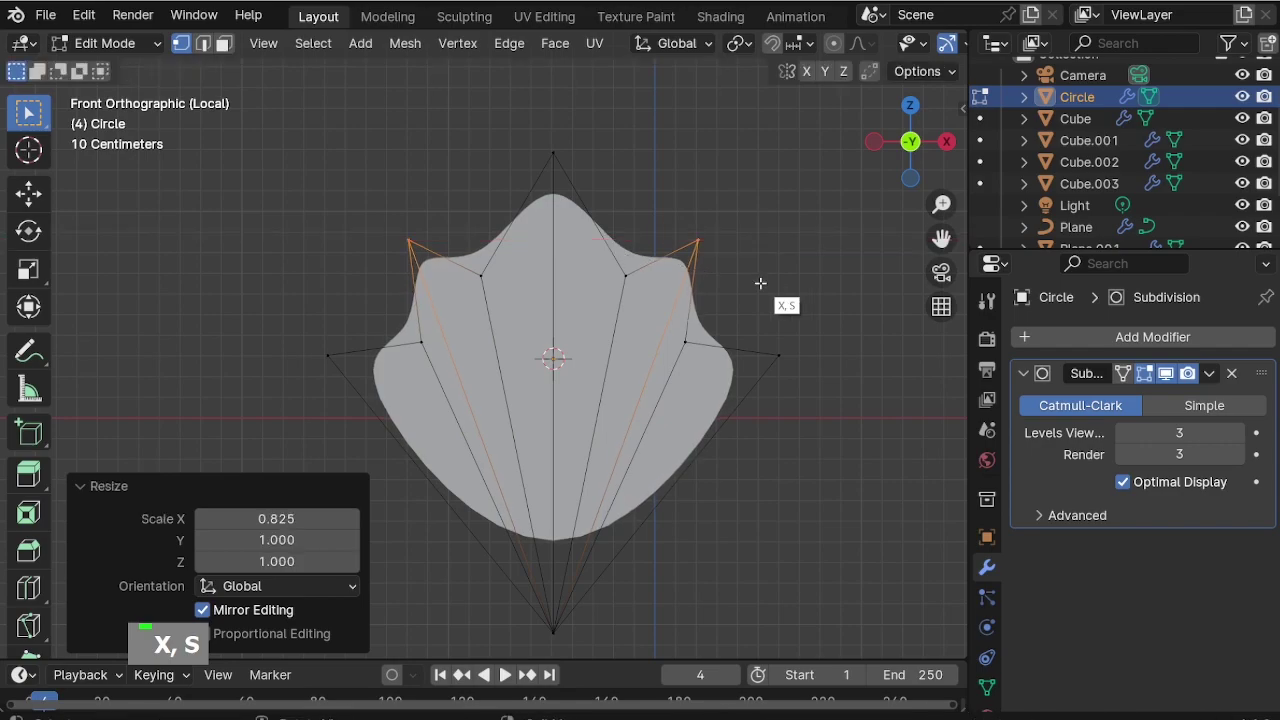
Raise the top point about 0.129 m along Z and scale the notch pair flanking it to about 0.93.
drag(565, 160, 565, 161)
key(g)
key(z)
click(545, 165)
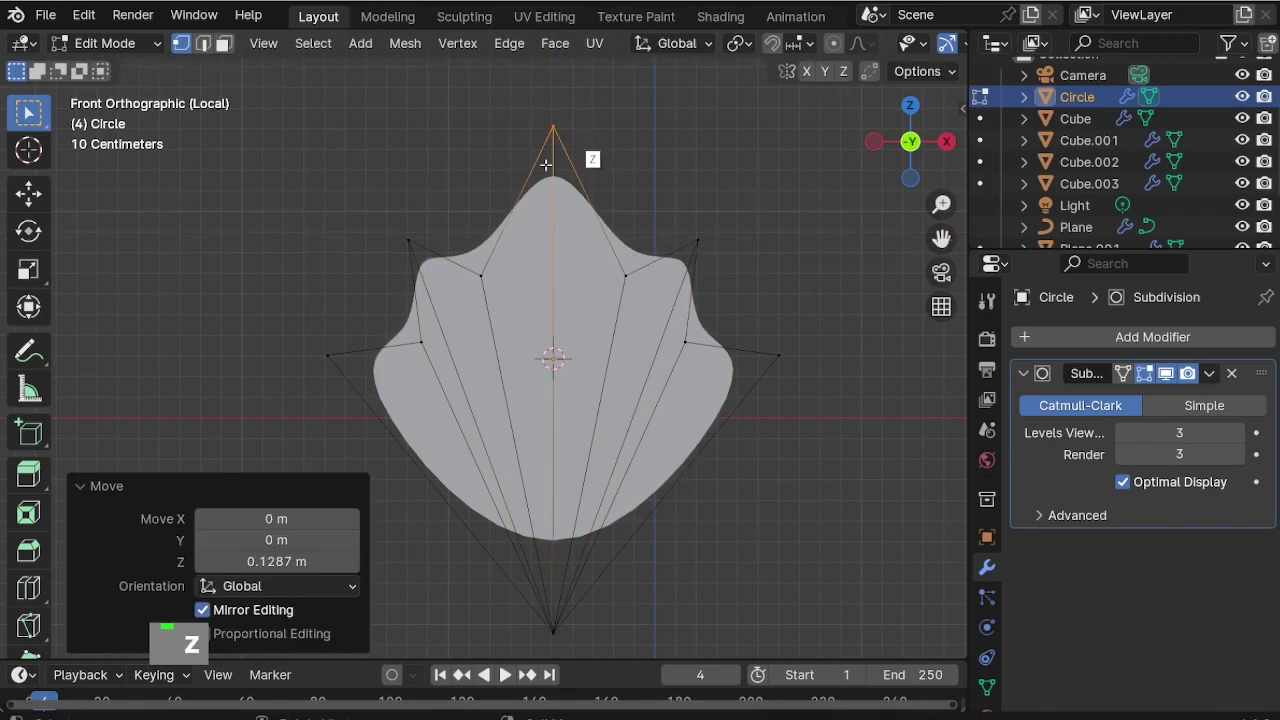
drag(612, 300, 613, 301)
key(s)
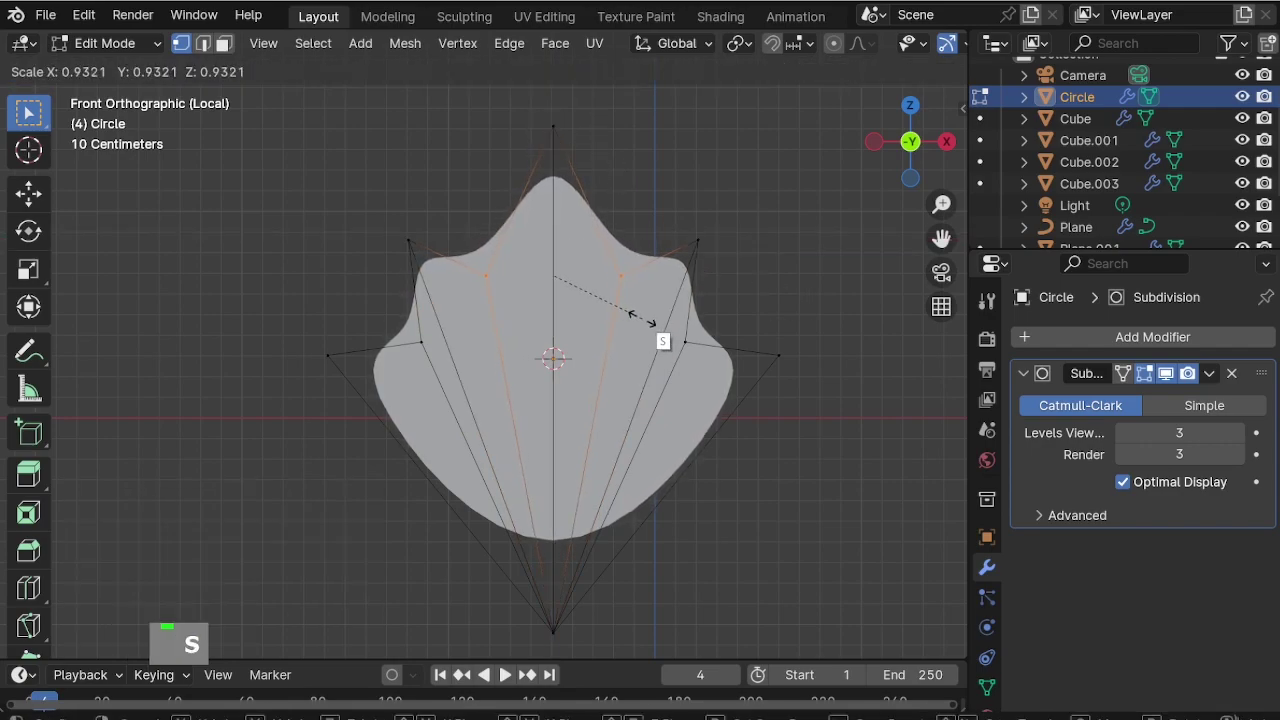
click(648, 328)
key(Tab)
Extrude all faces of the leaf about 0.288 m along their normal to give it thickness.
middle_drag(642, 323, 679, 388)
scroll(691, 380, up, 4)
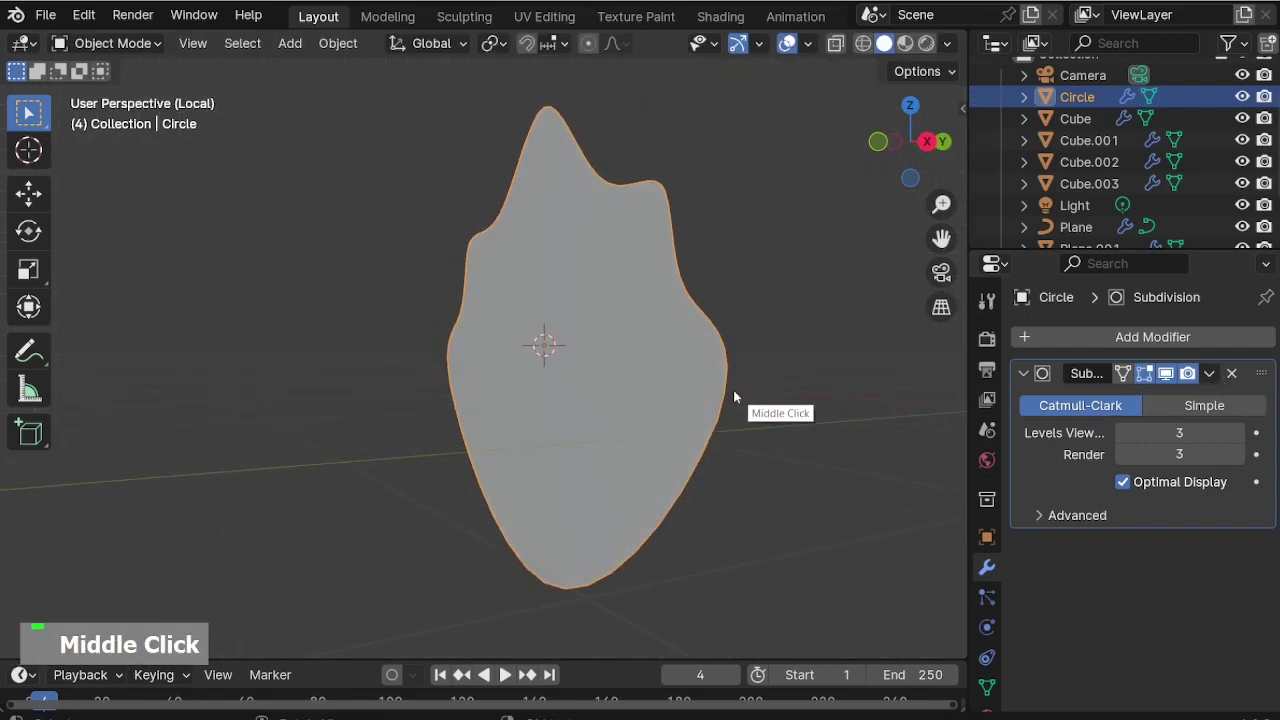
key(Tab)
key(a)
key(3)
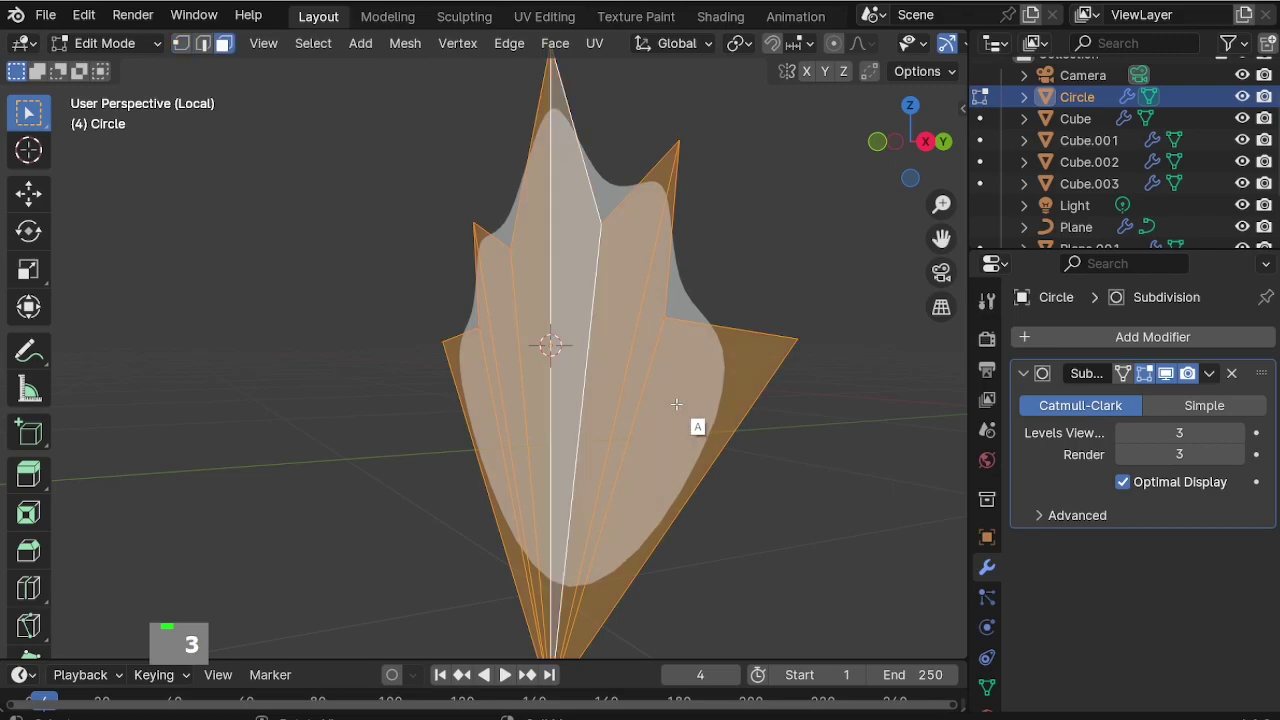
key(e)
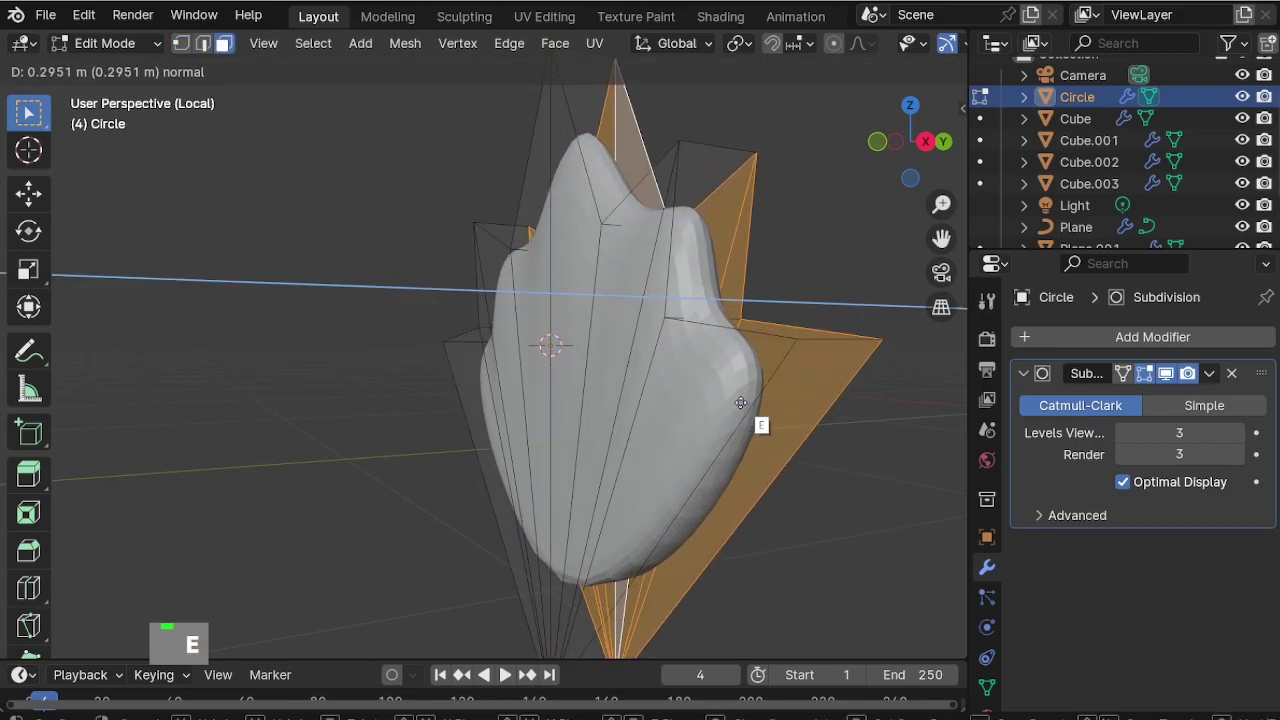
click(739, 402)
Inset the extruded leaf faces by about 0.097 m.
scroll(739, 402, down, 2)
middle_drag(700, 400, 891, 486)
scroll(829, 466, up, 1)
key(i)
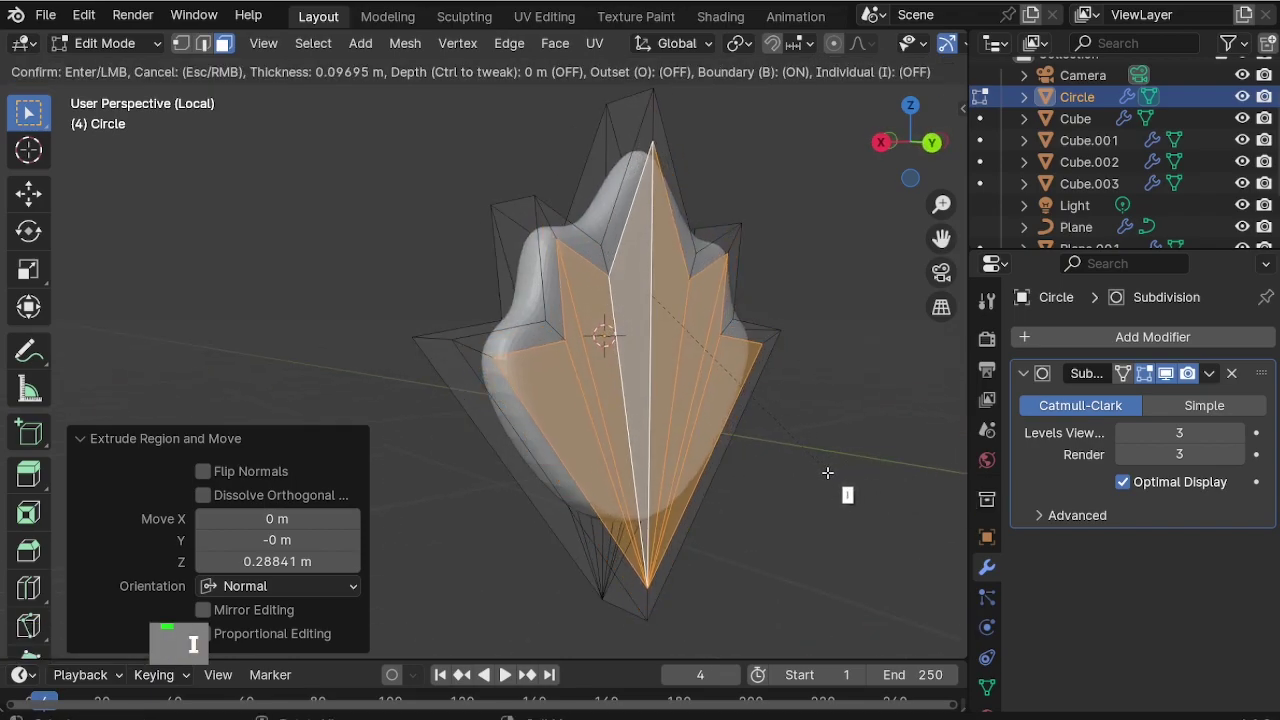
click(829, 472)
Extrude the inset faces about 0.164 m along their normal and scale them down twice, ending with a factor of 0.856.
key(e)
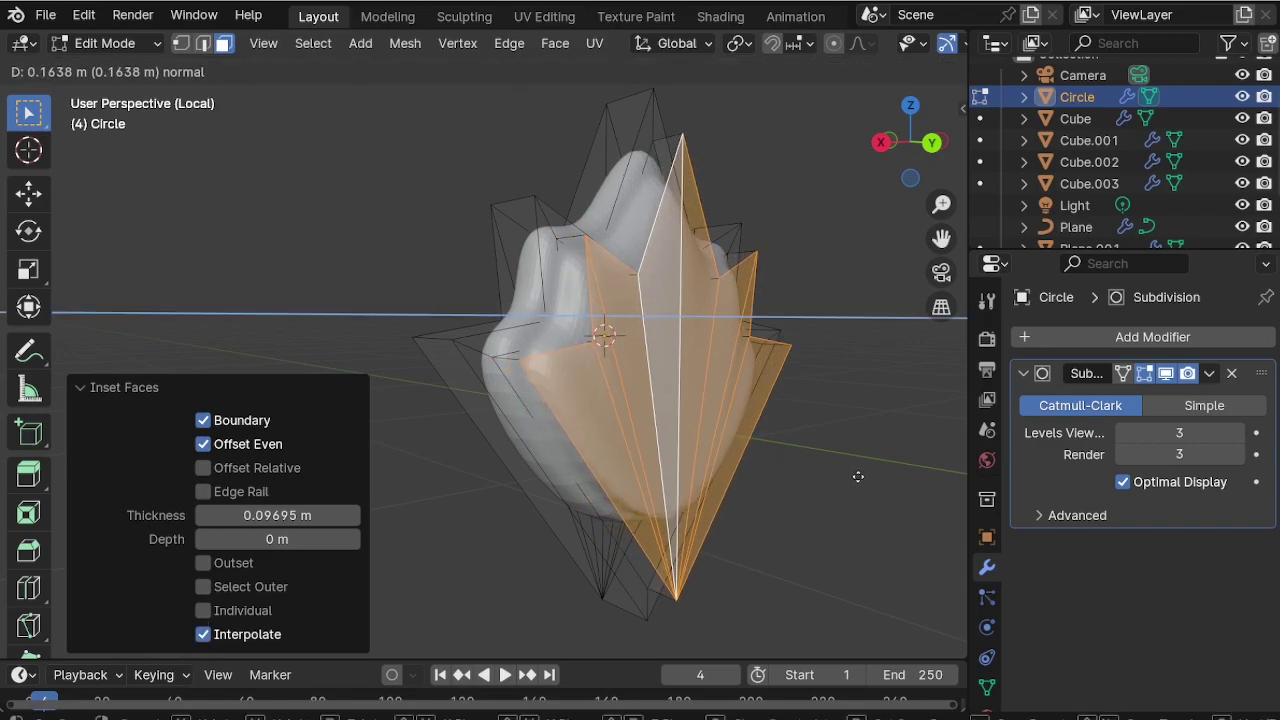
click(858, 477)
key(s)
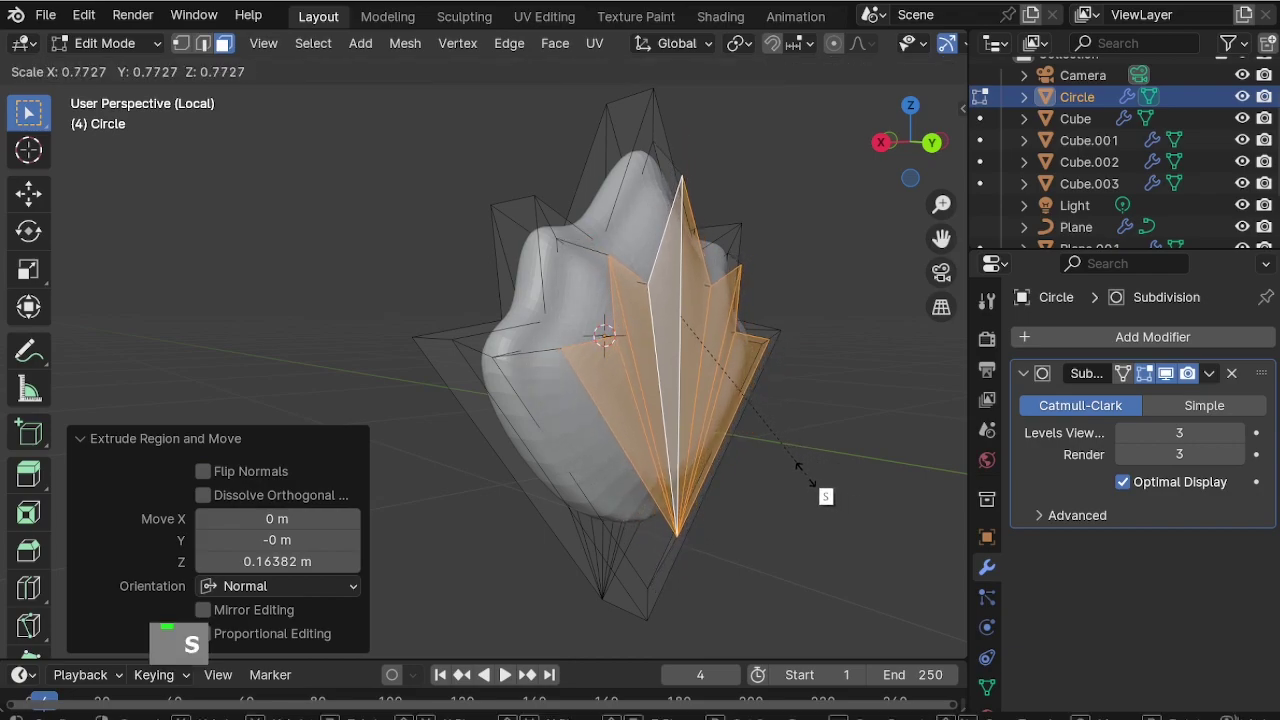
click(772, 460)
middle_drag(770, 456, 832, 462)
key(s)
click(777, 455)
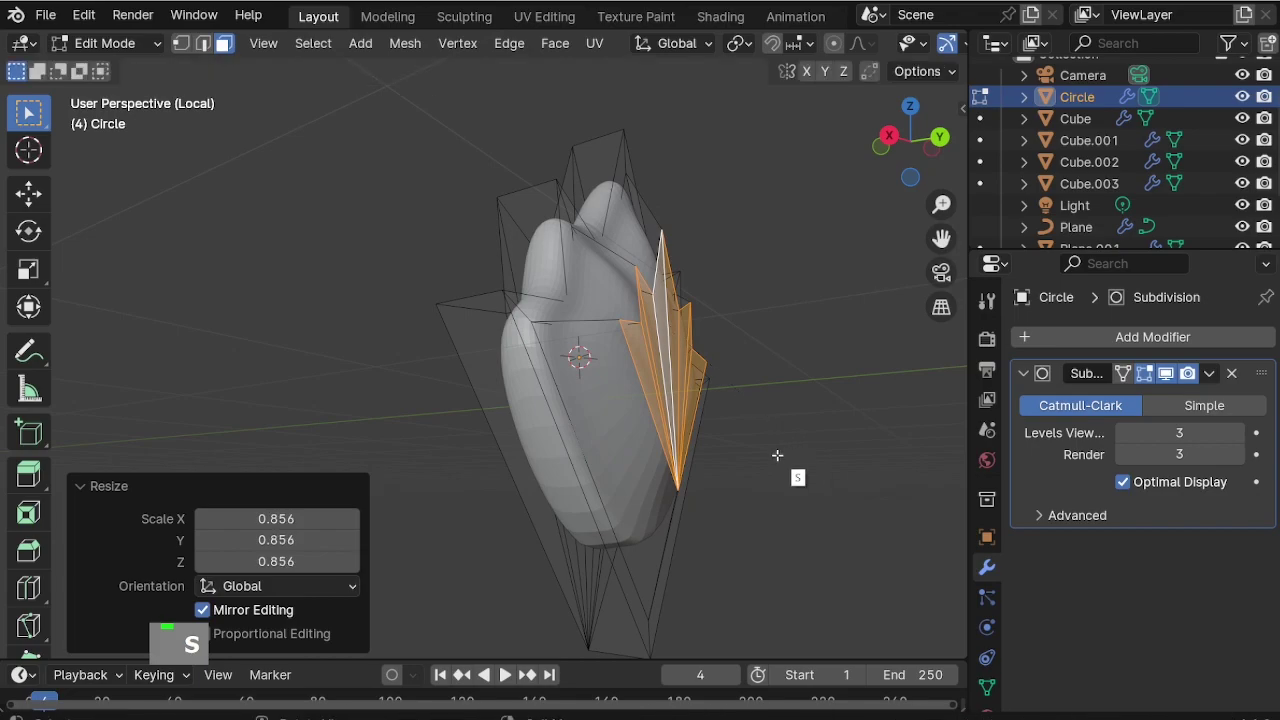
Move the innermost raised faces about -0.03 m along the Y axis.
key(KP_3)
key(g)
key(y)
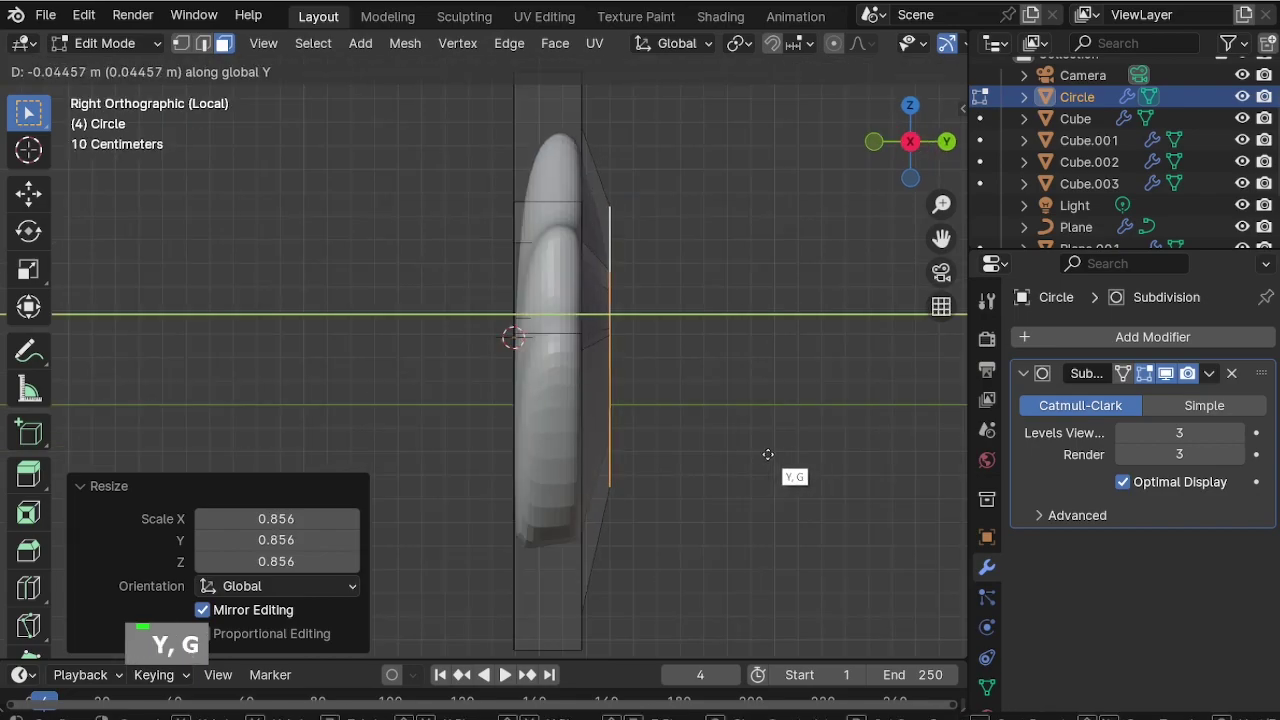
click(771, 455)
scroll(566, 367, down, 1)
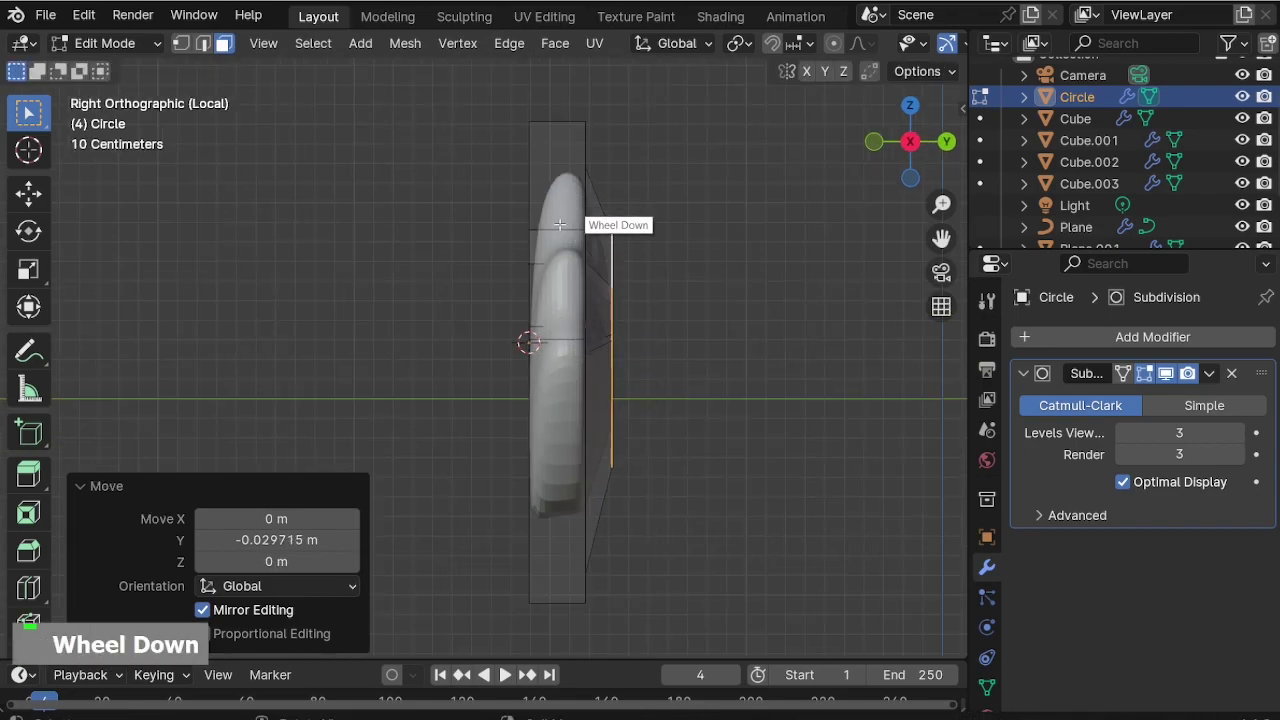
Add one loop cut around the leaf's outer rim and slide it to a factor of 0.900 near the flat side.
key(ctrl+r)
click(537, 138)
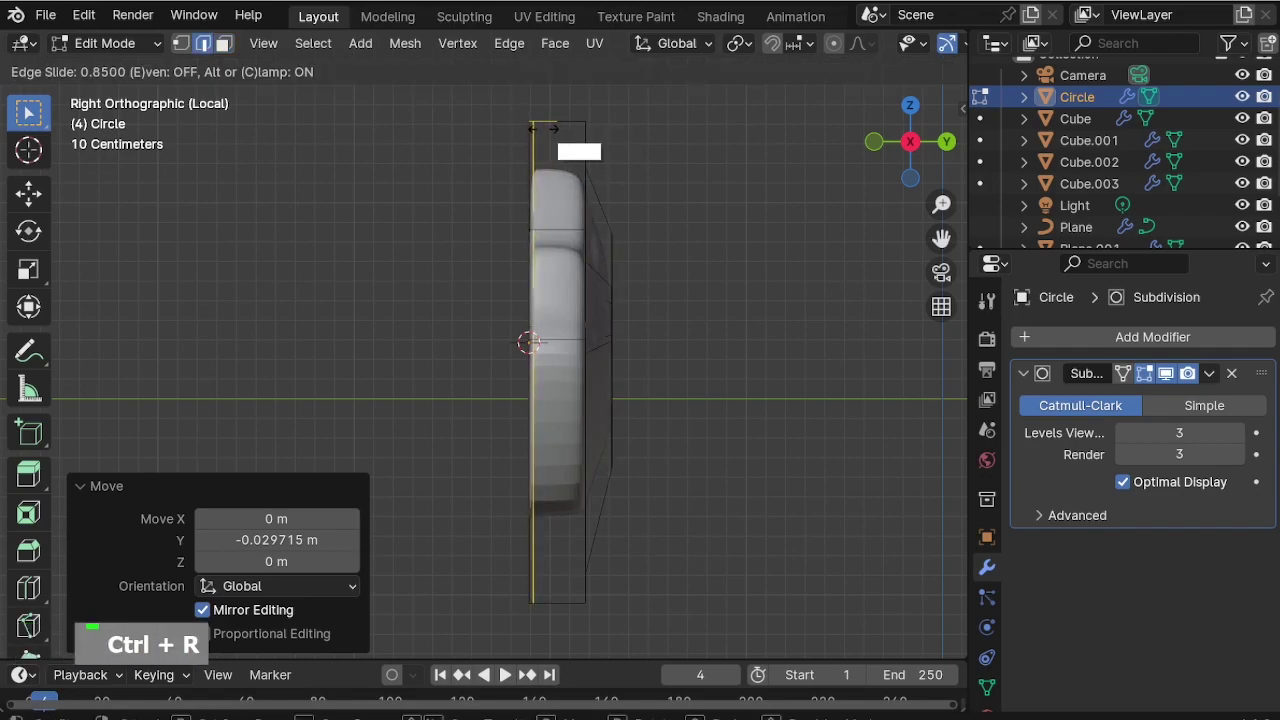
click(541, 128)
middle_drag(586, 309, 428, 326)
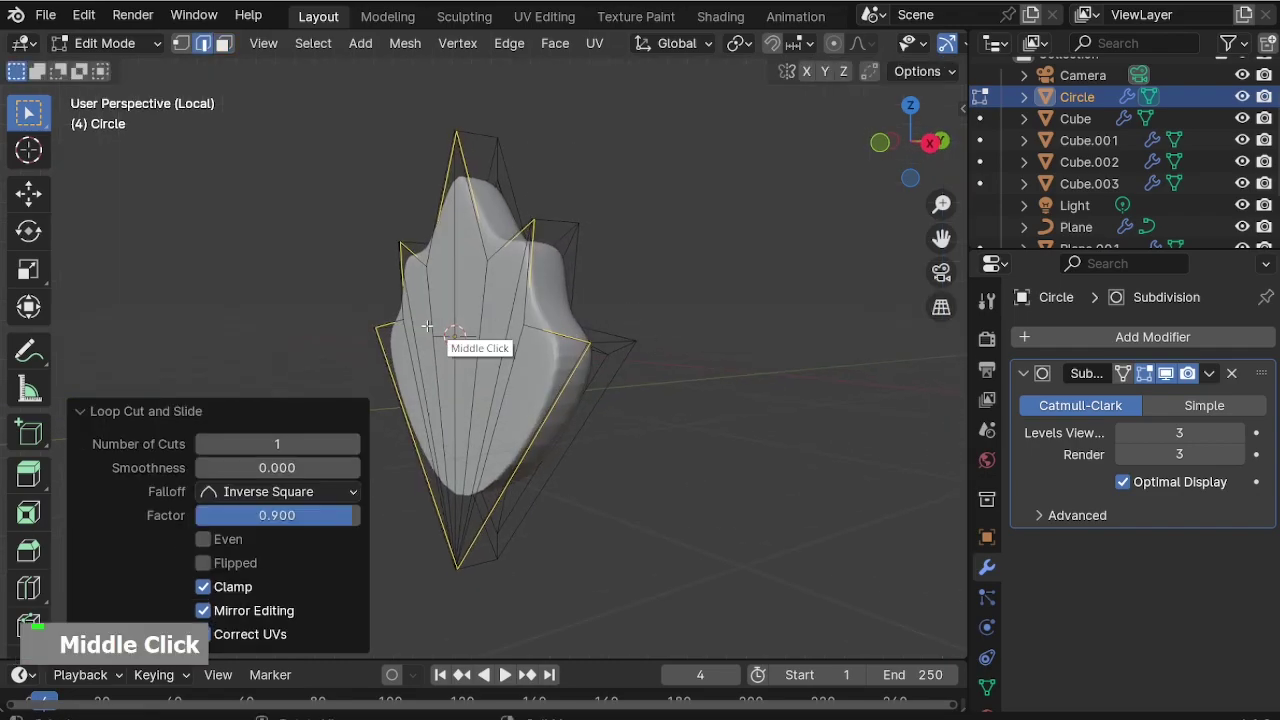
middle_drag(423, 395, 450, 395)
Clear the edge selection and select all faces on the leaf's flat front side.
key(KP_1)
scroll(489, 382, up, 2)
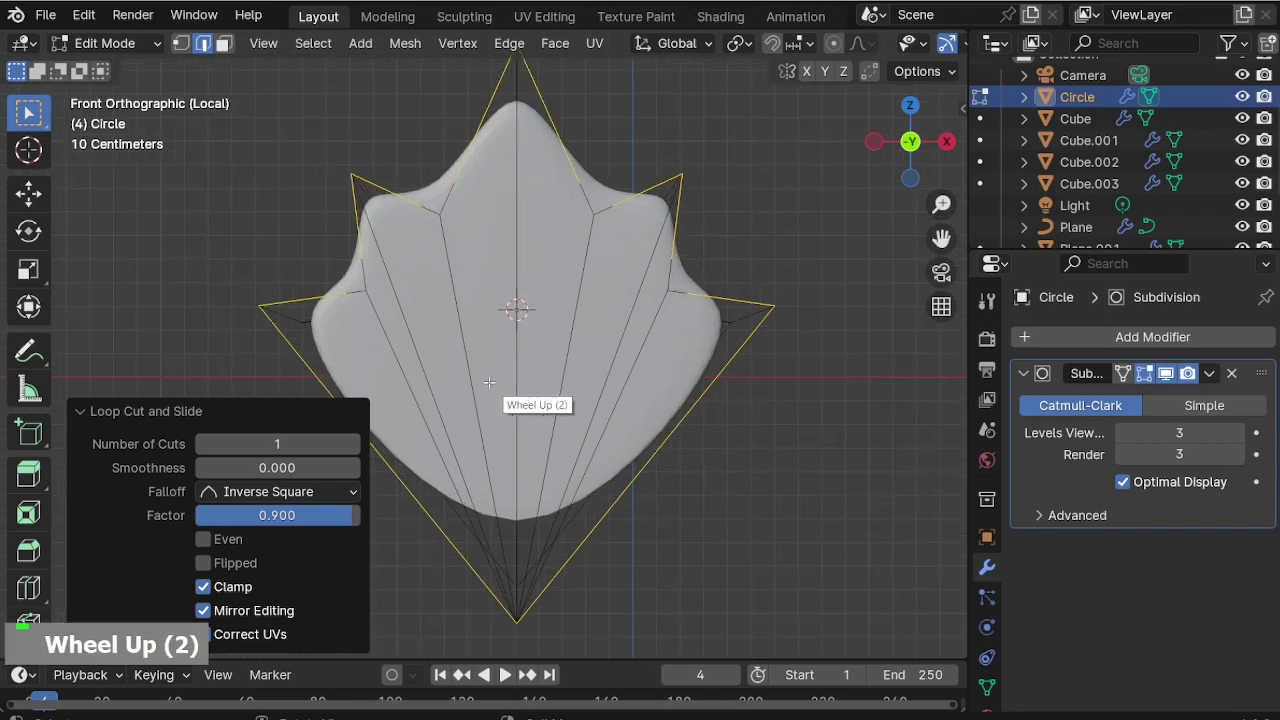
key(c)
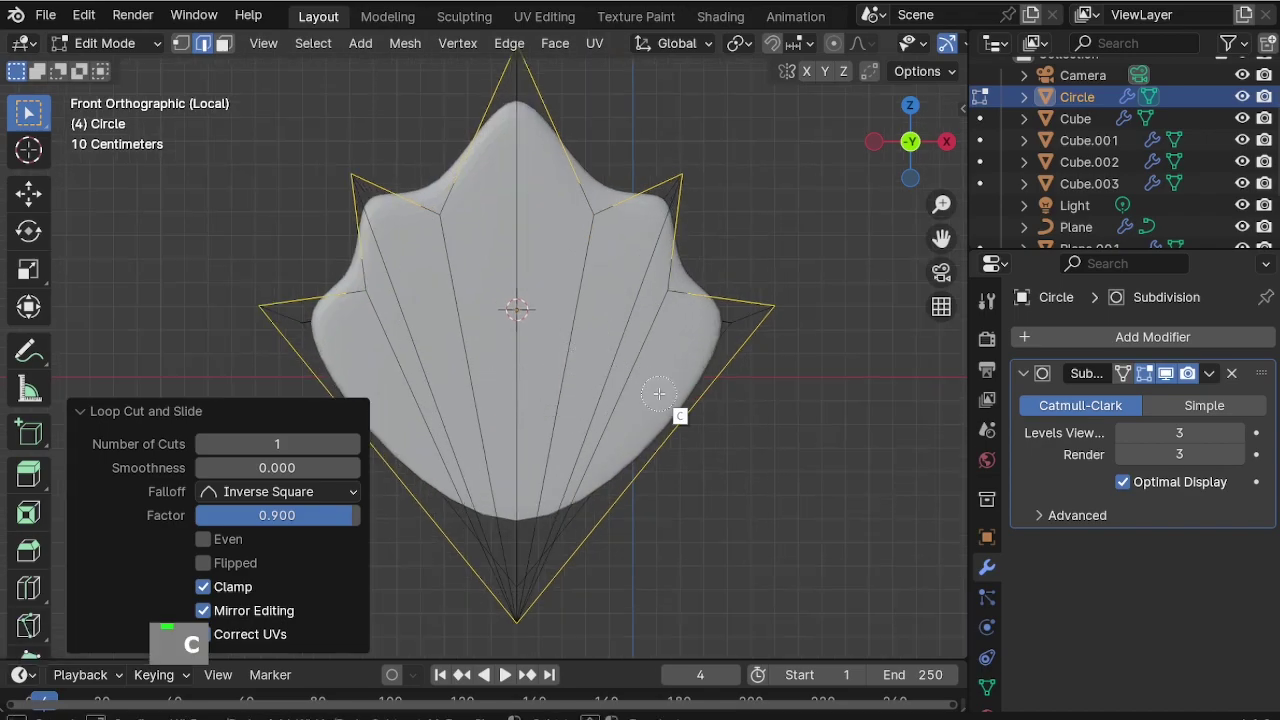
double_click(783, 534)
key(Escape)
key(Escape)
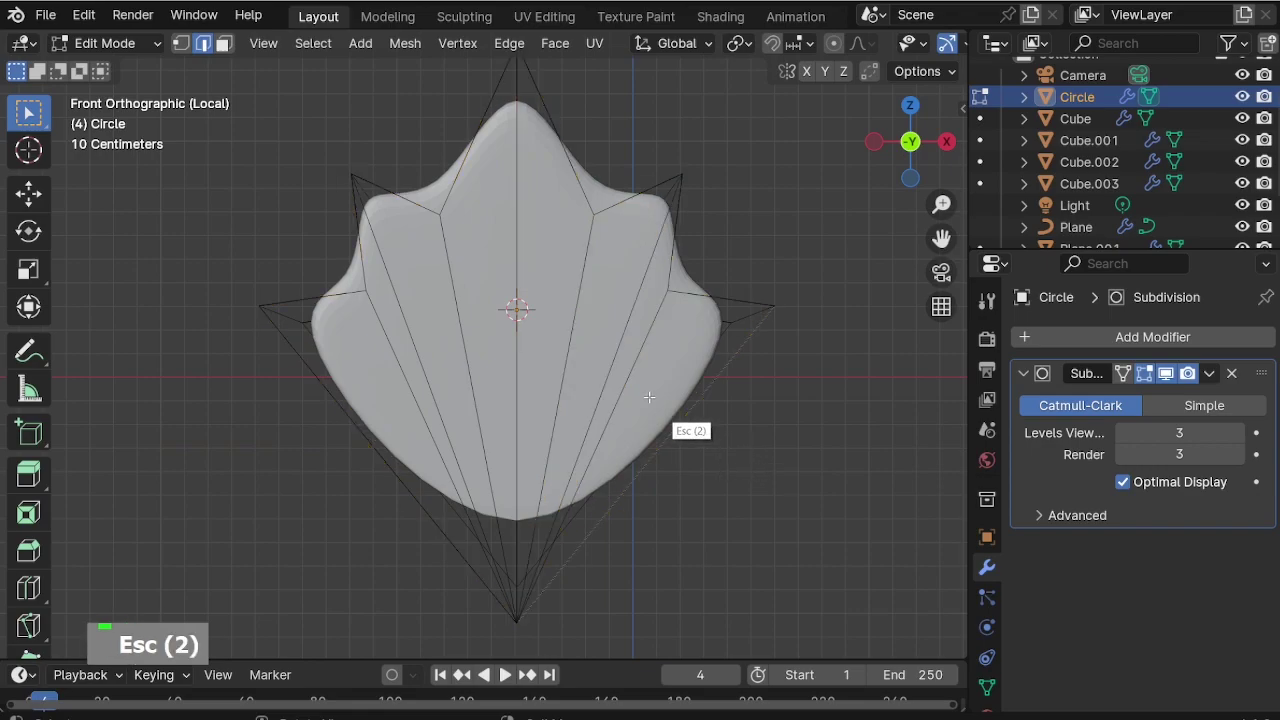
key(3)
mouse_move(636, 410)
mouse_down()
mouse_move(500, 346)
mouse_move(400, 382)
mouse_up()
Inset the flat front faces by about 0.025 m and again by about 0.107 m, repeating the last inset three times.
middle_drag(565, 349, 866, 437)
scroll(866, 437, up, 1)
key(i)
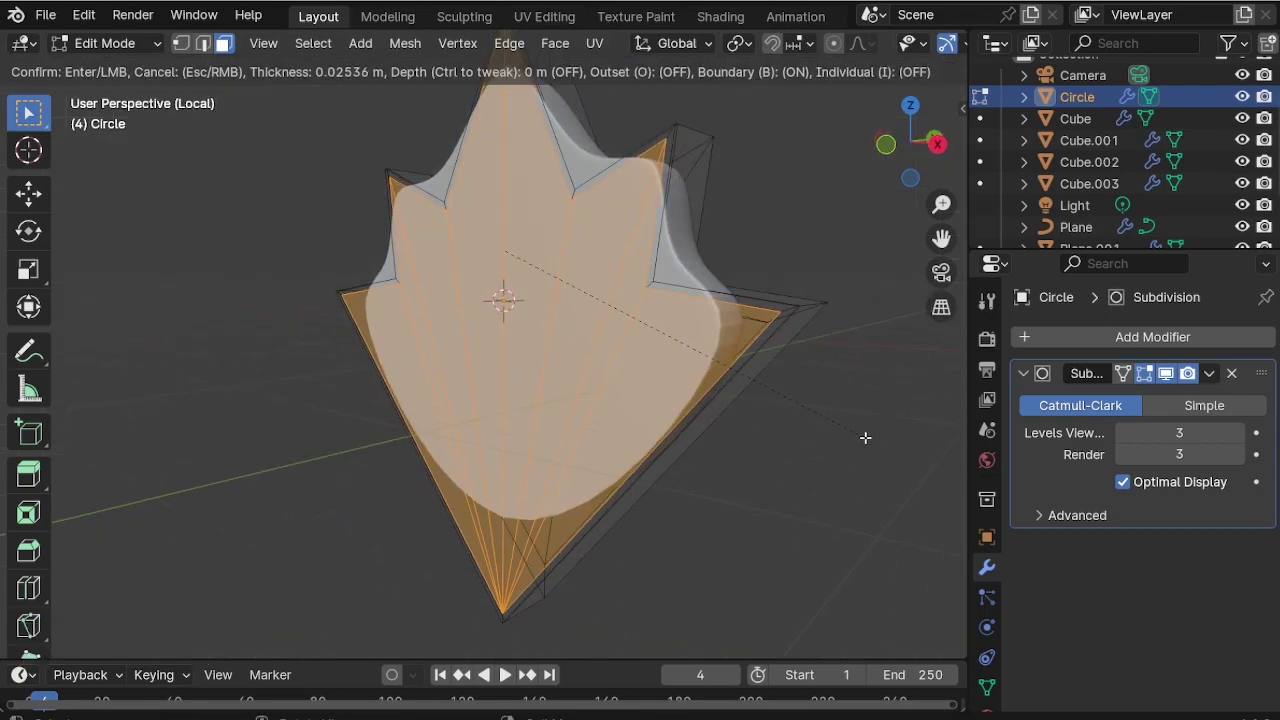
click(866, 437)
key(i)
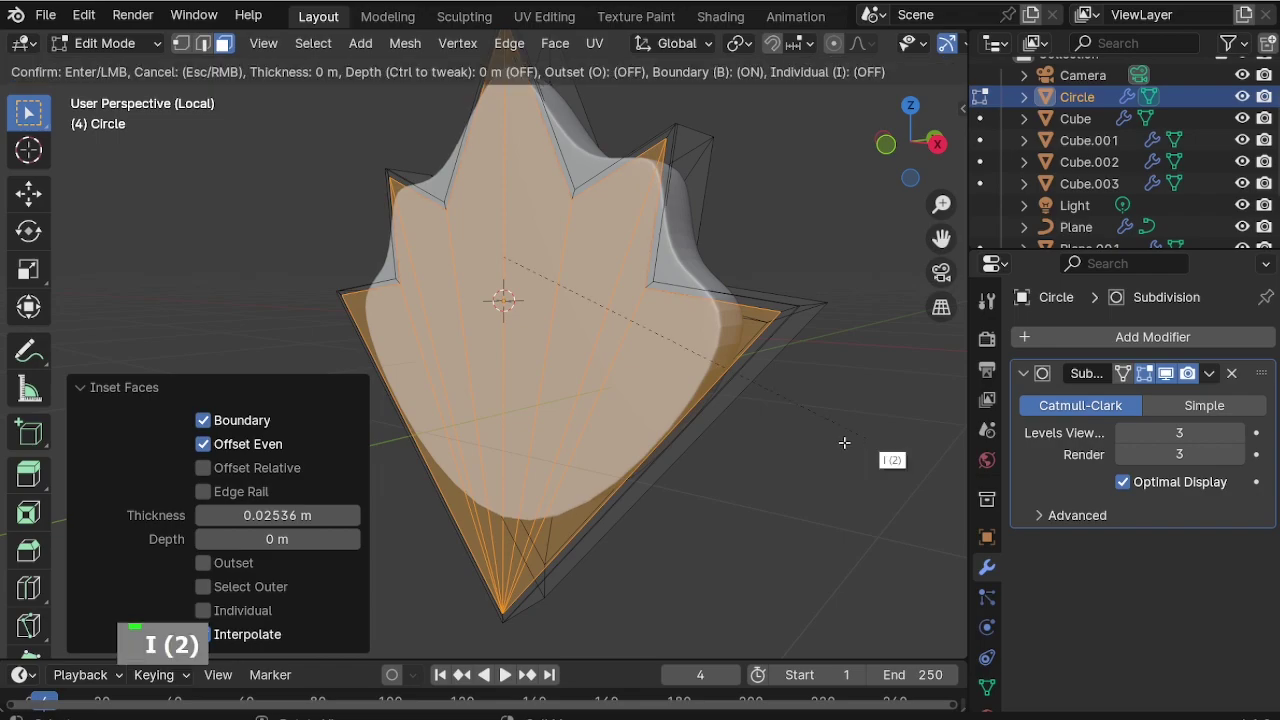
click(829, 446)
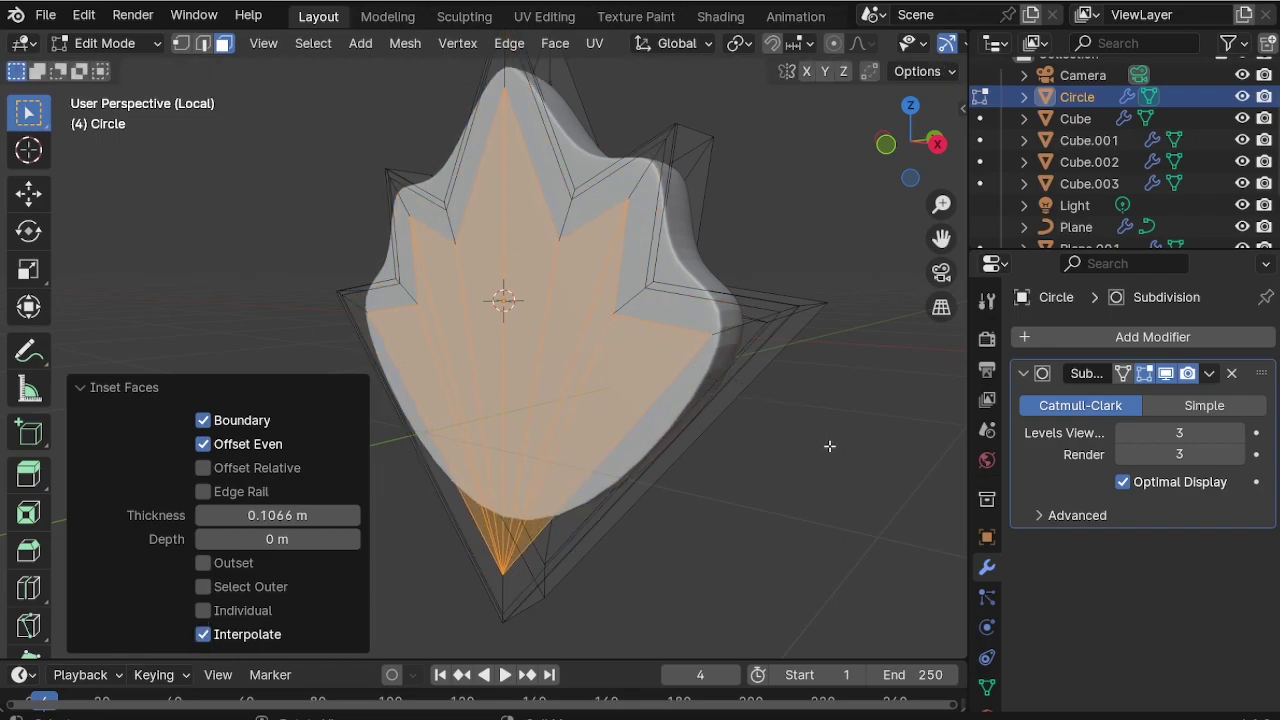
key(shift+r)
key(shift+r)
key(shift+r)
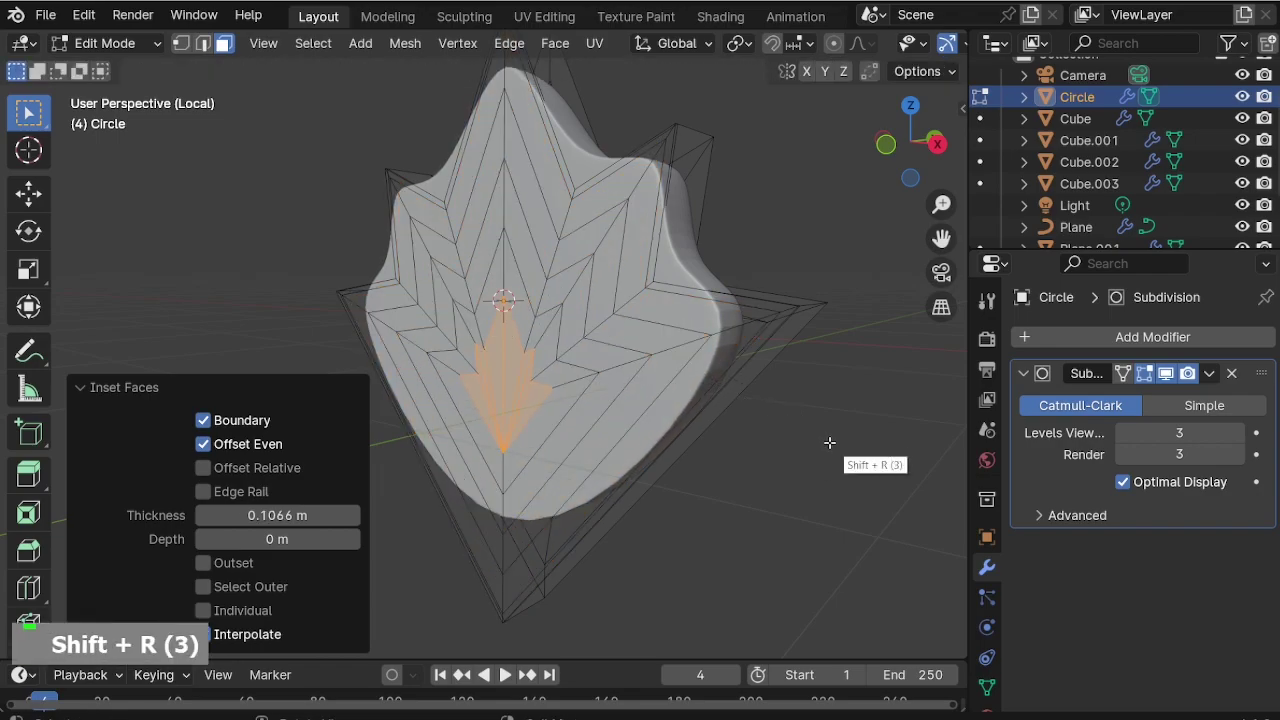
Select the innermost faces on the raised side, inset them by about 0.084 m and repeat the inset twice.
middle_drag(829, 443, 475, 392)
middle_drag(475, 392, 618, 334)
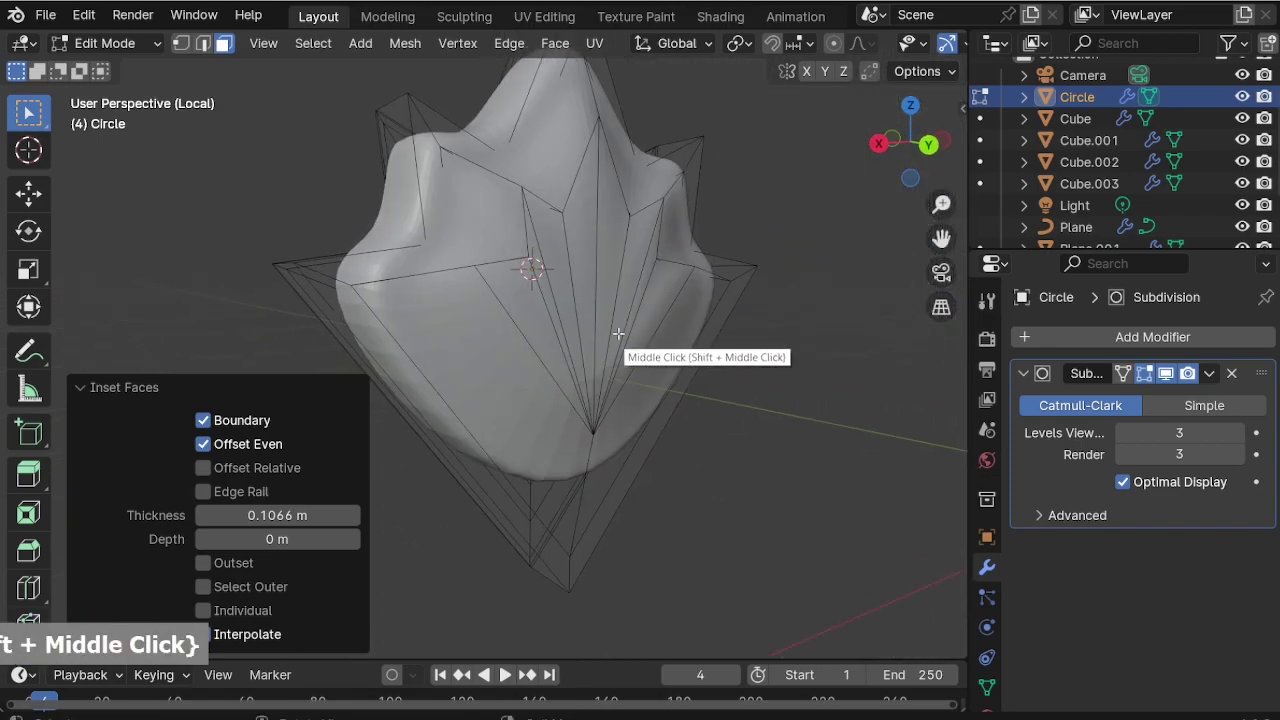
click(645, 303)
key(c)
mouse_move(642, 298)
mouse_down()
mouse_move(616, 292)
mouse_move(565, 318)
mouse_up()
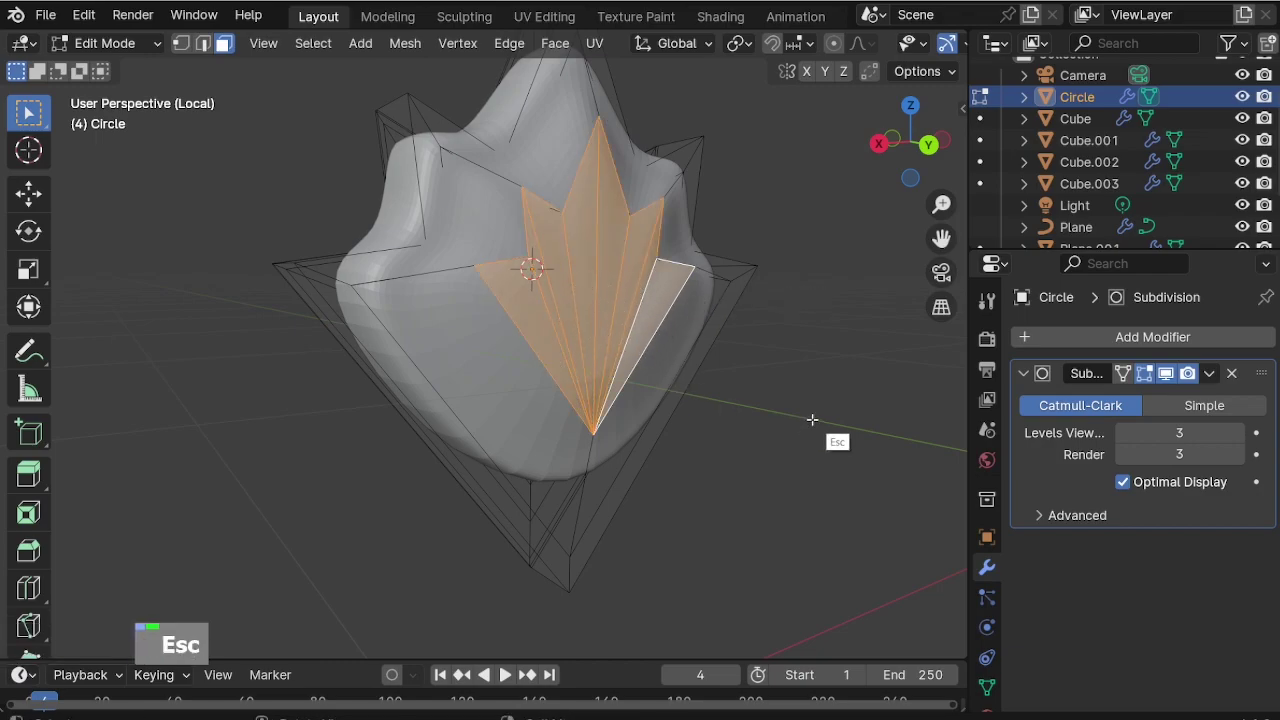
key(i)
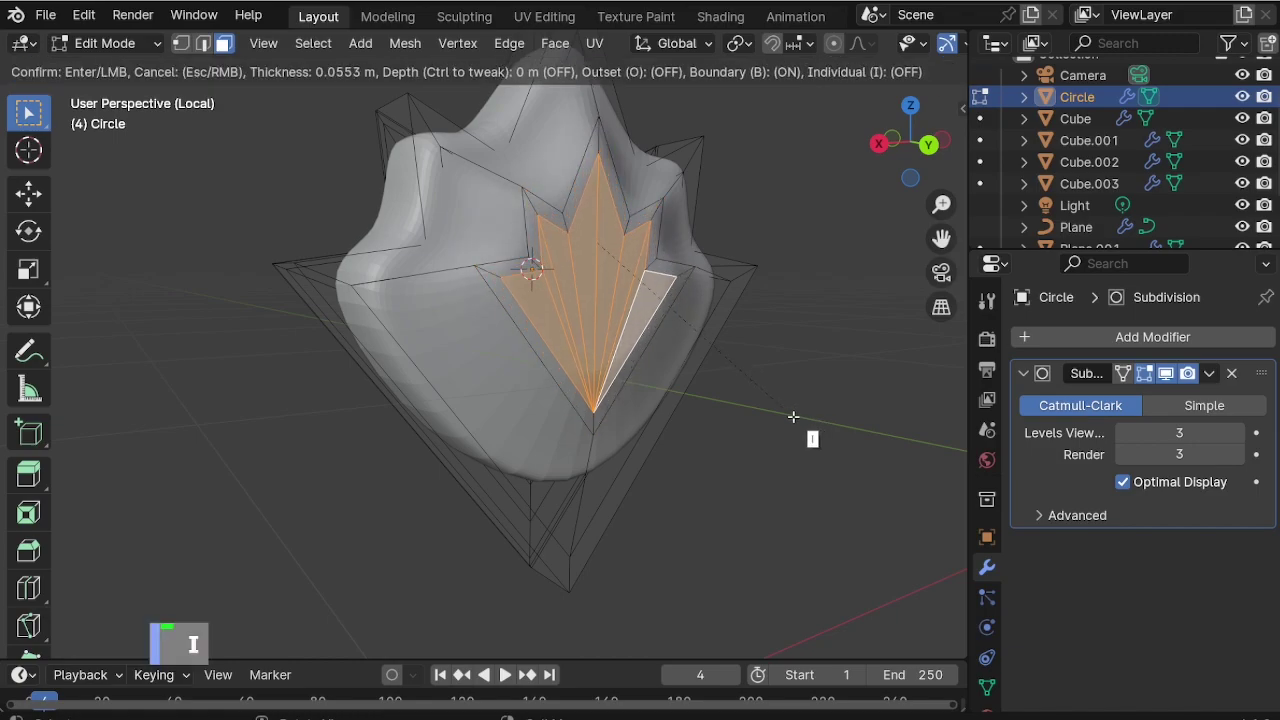
click(783, 416)
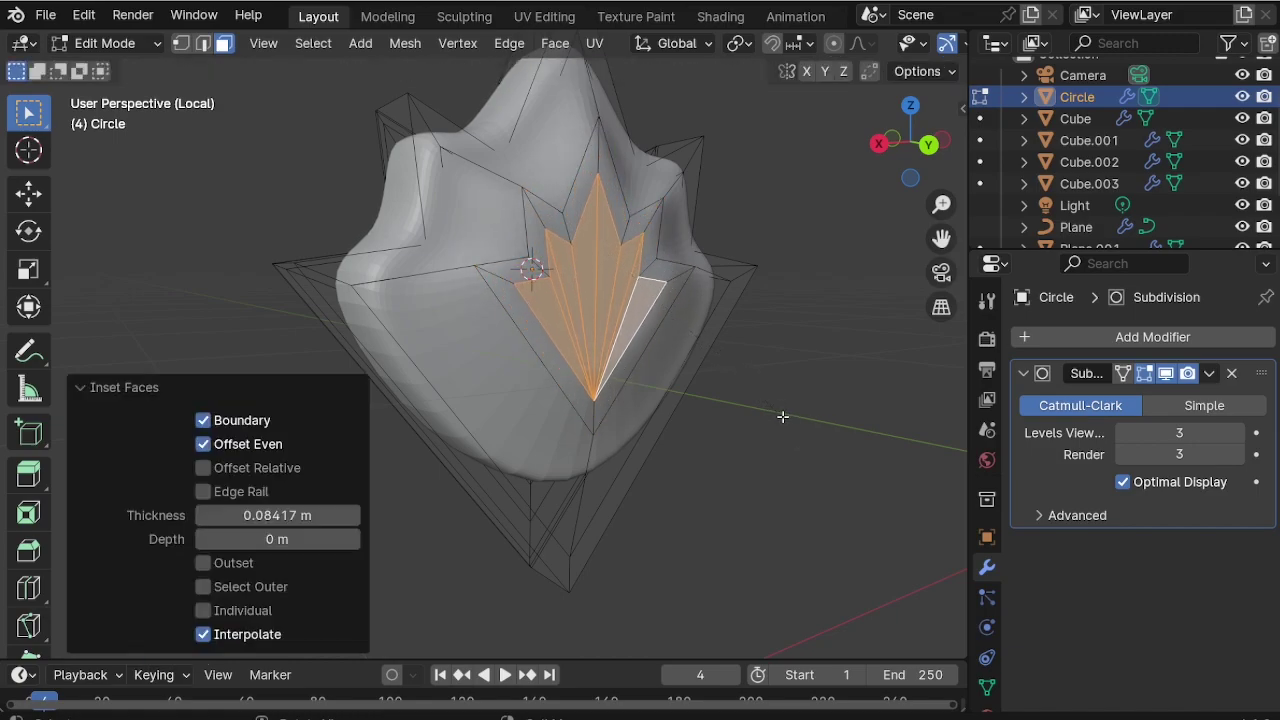
key(shift+r)
key(shift+r)
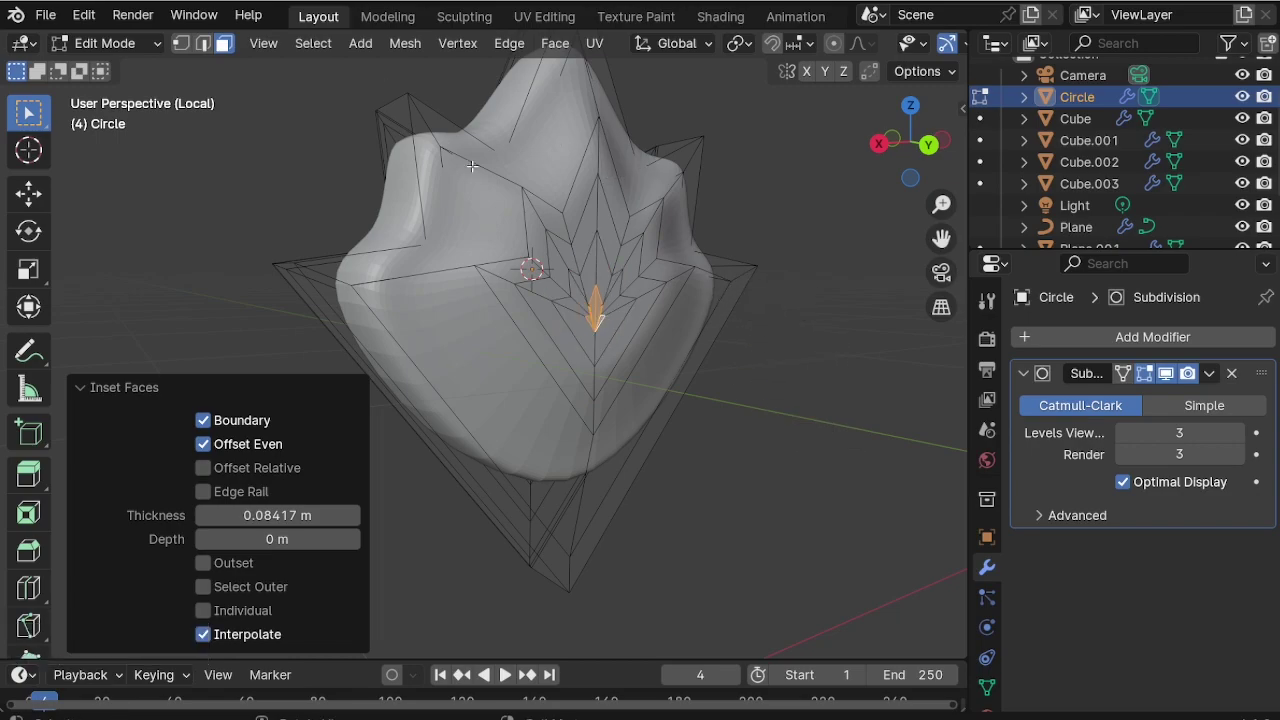
Turn on the Subdivision modifier's on-cage display and pull the raised side's central faces outward along Y with proportional editing.
click(1122, 374)
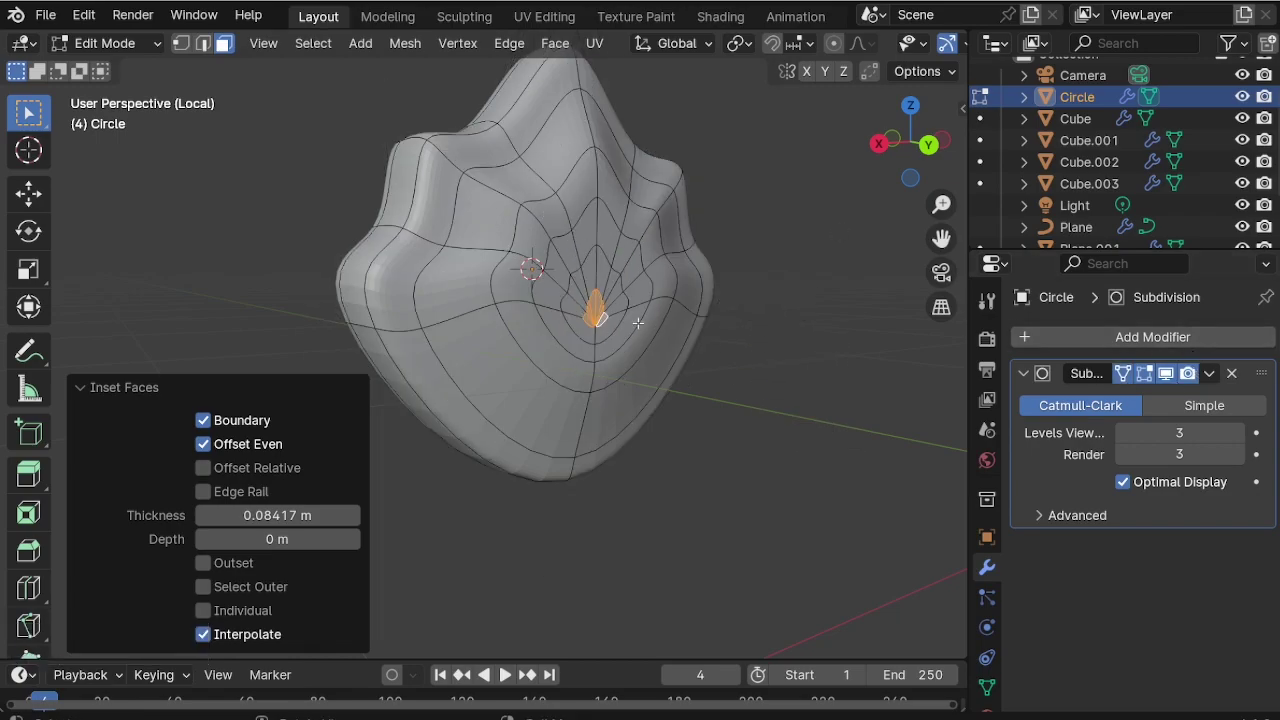
middle_drag(638, 323, 693, 303)
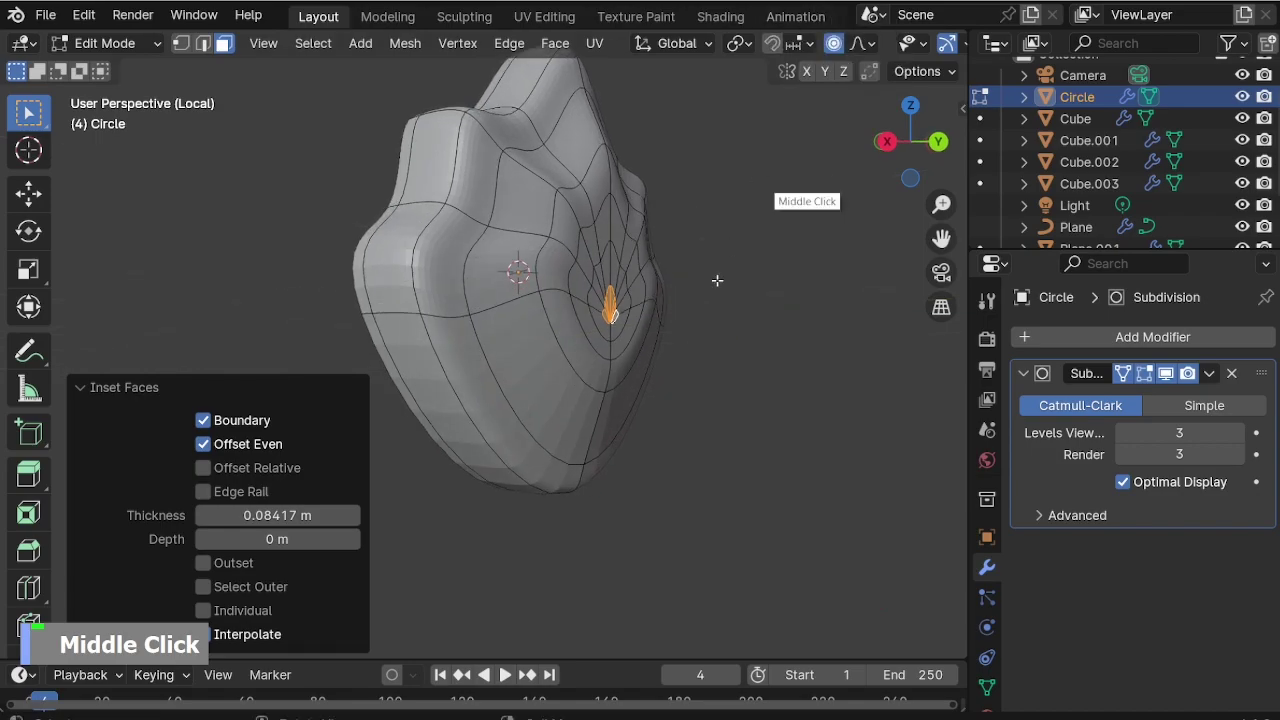
key(g)
key(y)
scroll(688, 357, up, 7)
scroll(693, 351, down, 2)
scroll(700, 349, down, 1)
click(563, 260)
Select the edge loop bordering the raised side of the leaf.
key(2)
alt+click(496, 207)
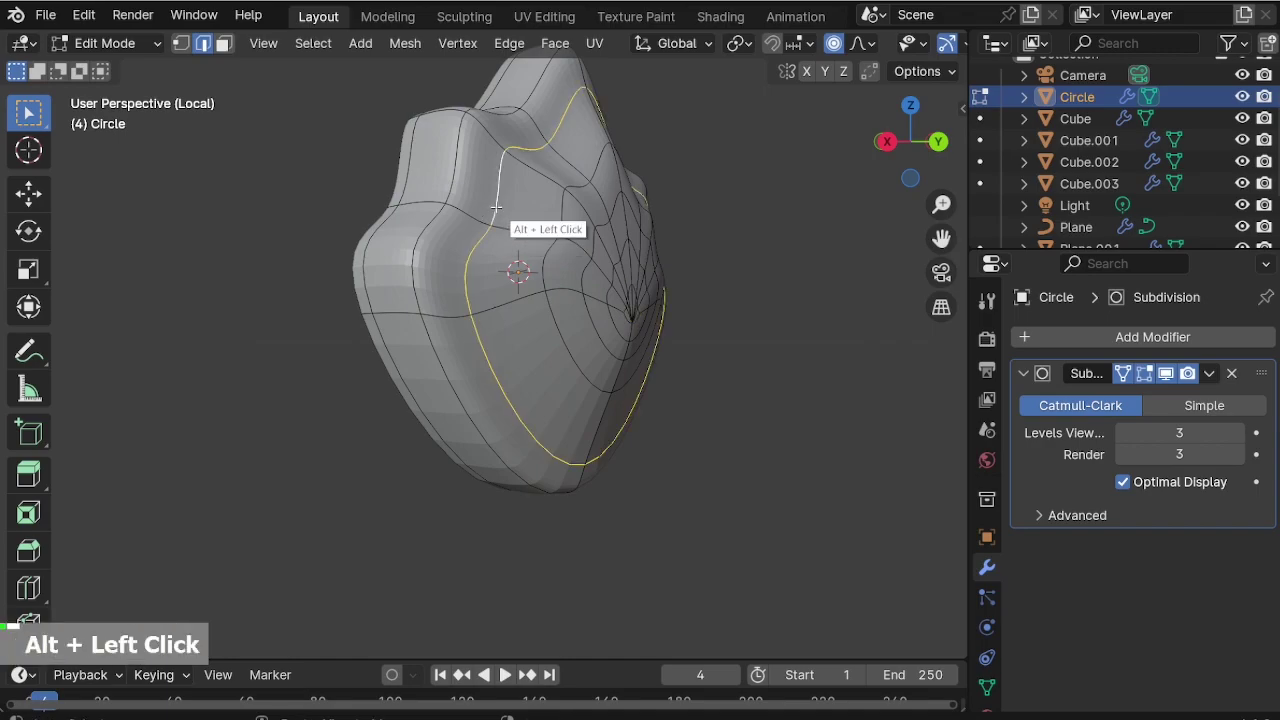
key(g)
key(y)
scroll(708, 400, up, 3)
key(Escape)
With proportional editing off, move the selected edge loop about 0.048 m along Y and scale it to about 0.979.
key(g)
key(y)
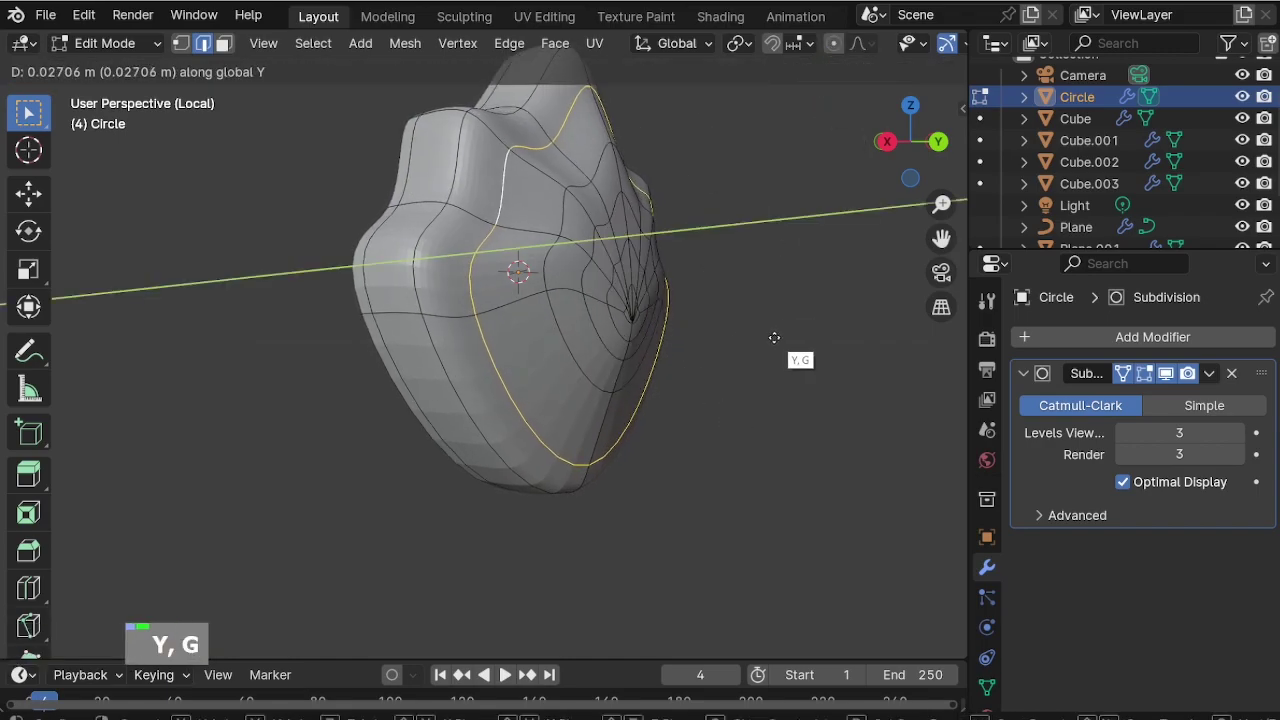
click(777, 337)
key(s)
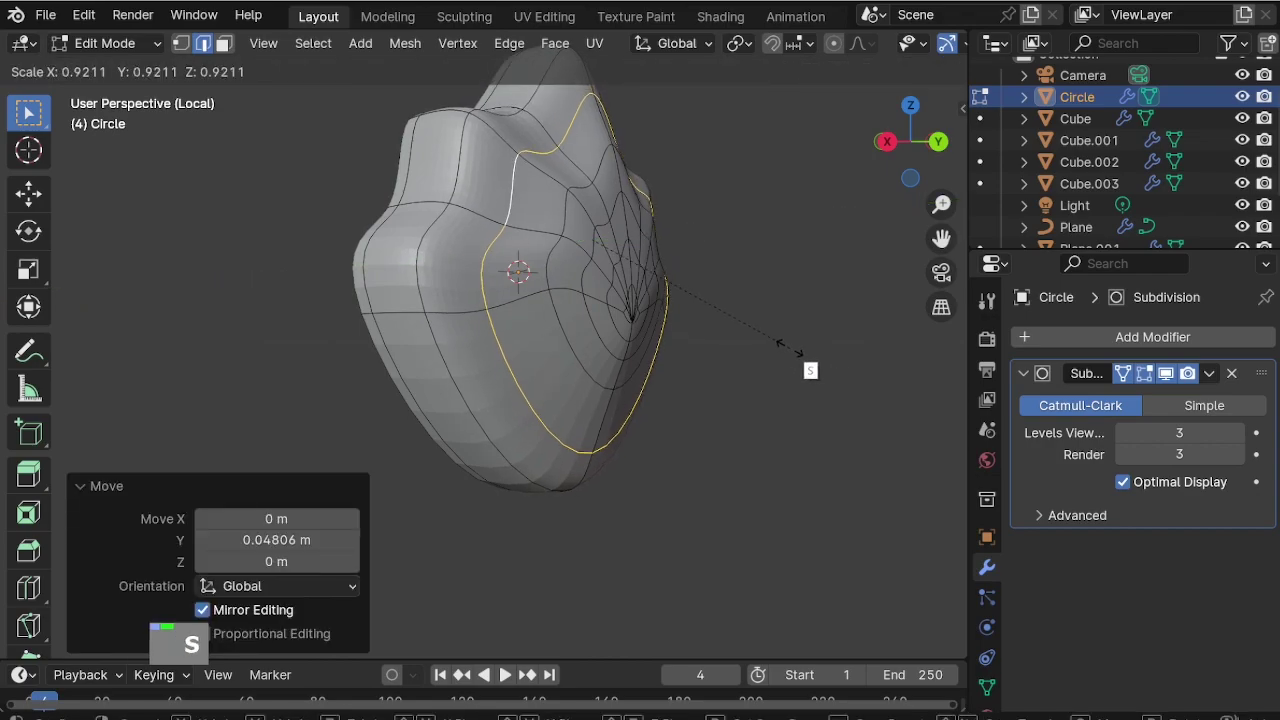
click(826, 369)
Flatten the whole leaf object by scaling it to about 0.78 along the Y axis.
middle_drag(826, 369, 710, 370)
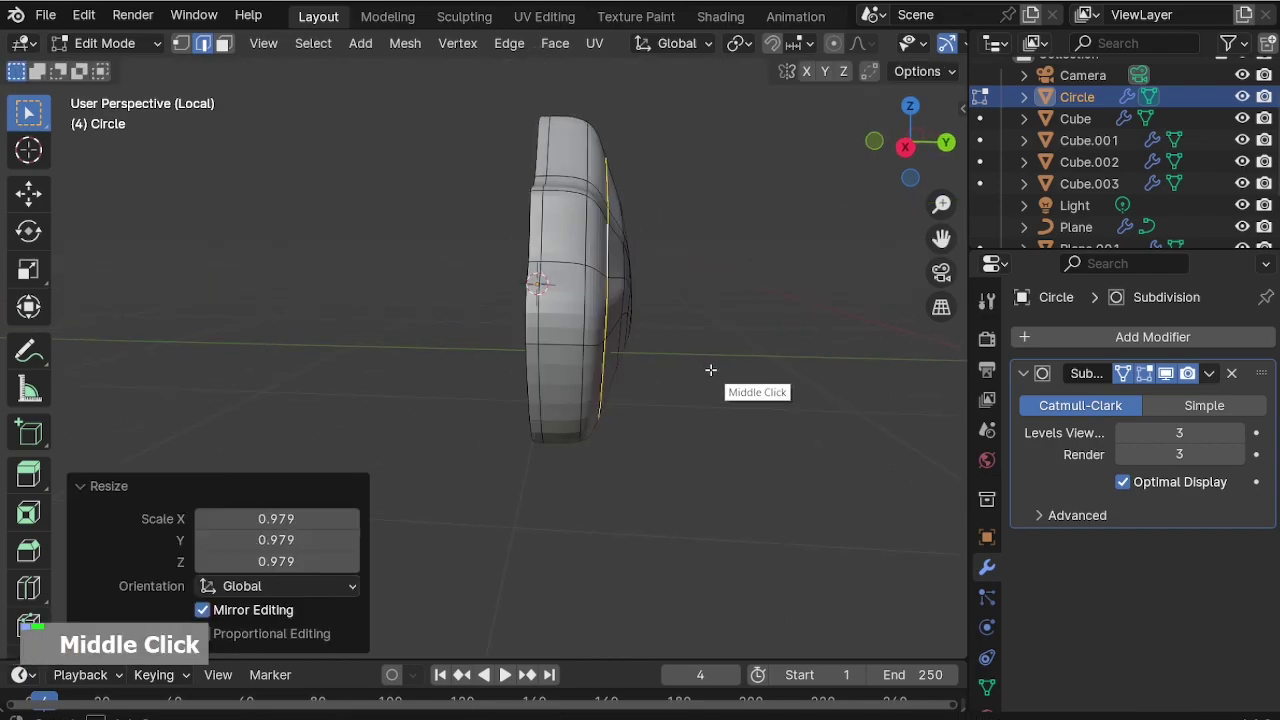
key(Escape)
key(Tab)
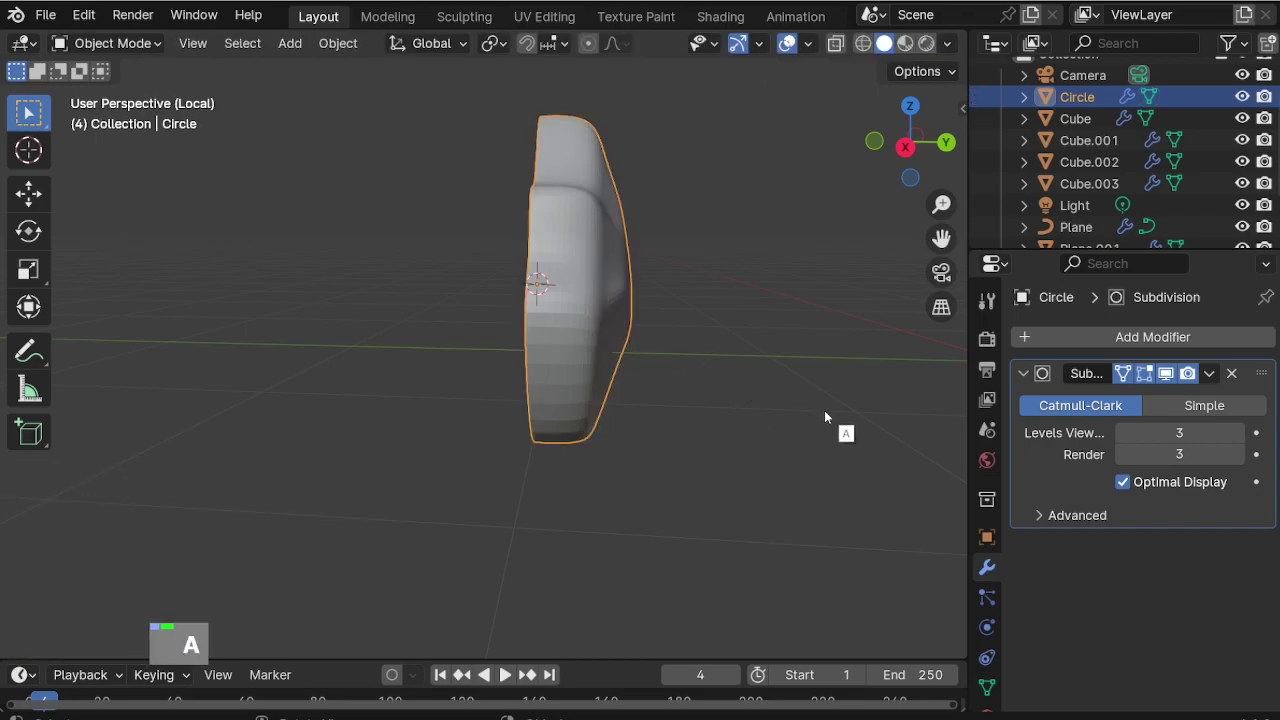
key(s)
key(y)
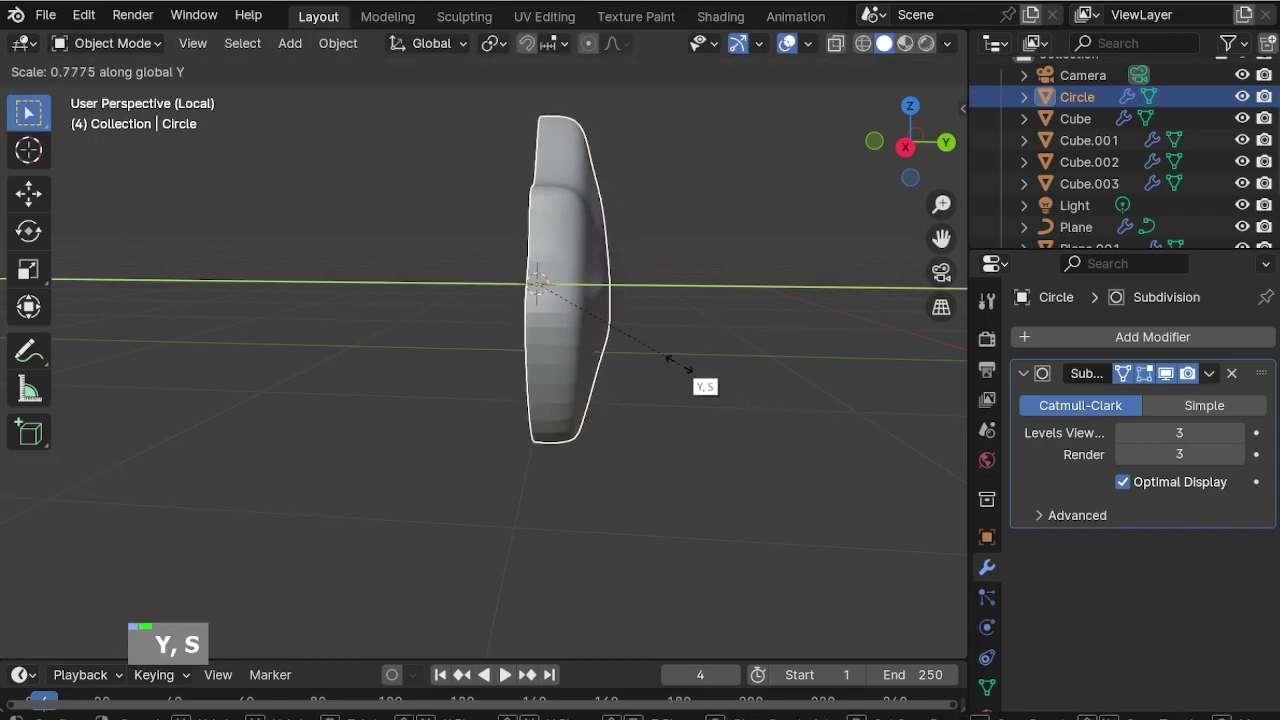
click(679, 370)
Enable X-ray in Edit Mode and select the edges around the leaf's centre through both sides.
middle_drag(532, 338, 557, 306)
key(Tab)
scroll(401, 367, up, 2)
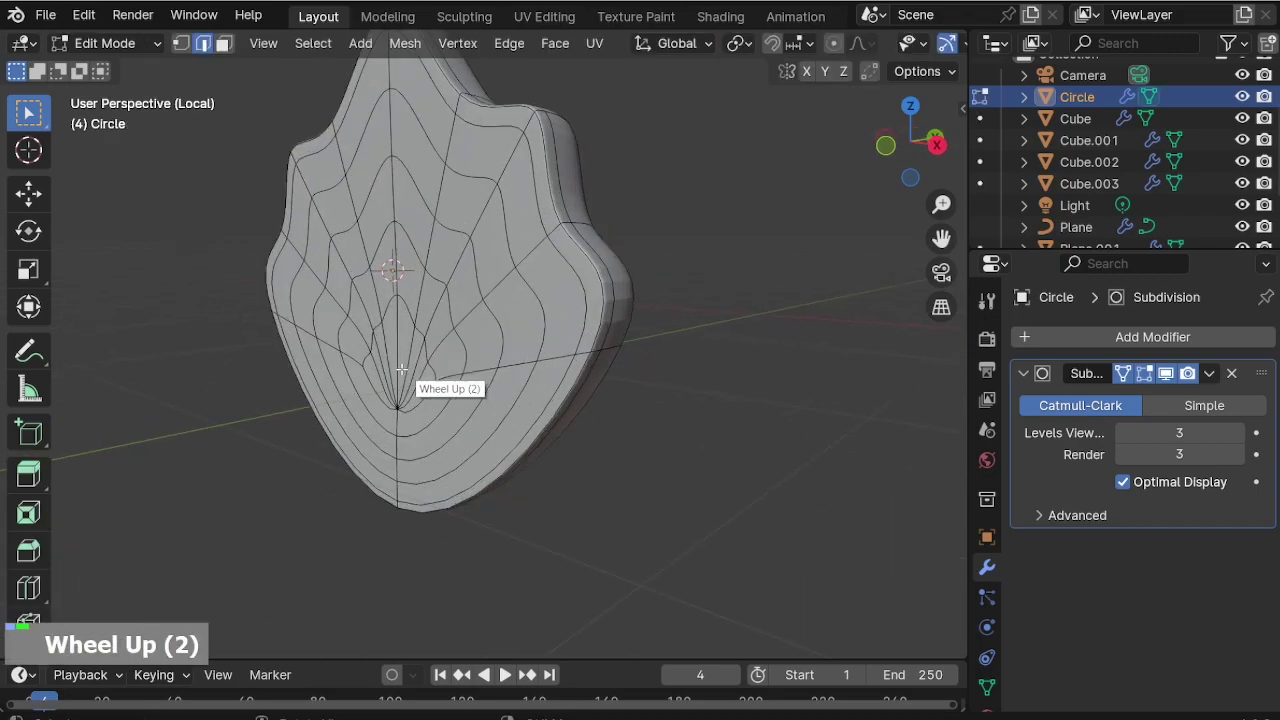
alt+click(473, 371)
key(KP_3)
key(alt+z)
middle_drag(471, 366, 615, 380)
scroll(320, 348, down, 2)
middle_drag(320, 348, 424, 331)
drag(347, 299, 392, 397)
middle_drag(392, 397, 359, 348)
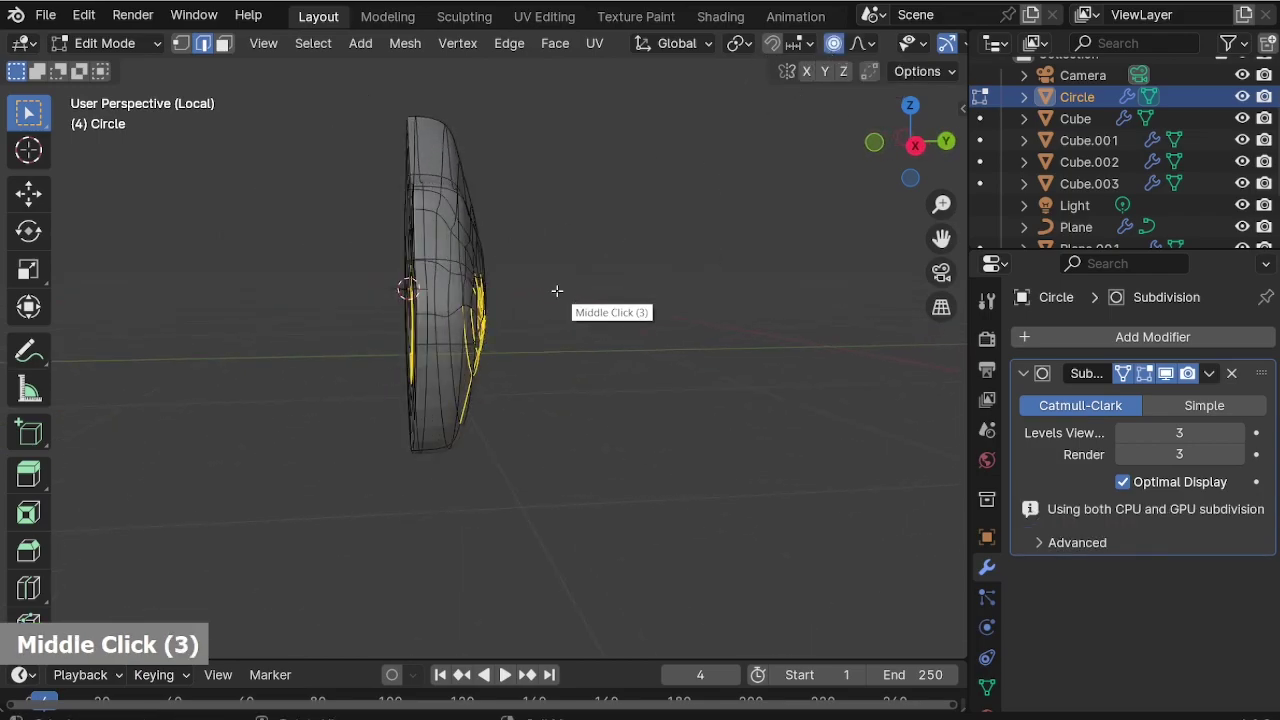
Push the selected centre about 0.27 m along Y with smooth proportional editing at a size of about 1.33 m.
scroll(514, 414, up, 1)
middle_drag(514, 414, 514, 420)
key(g)
scroll(539, 416, down, 1)
key(y)
scroll(539, 416, down, 10)
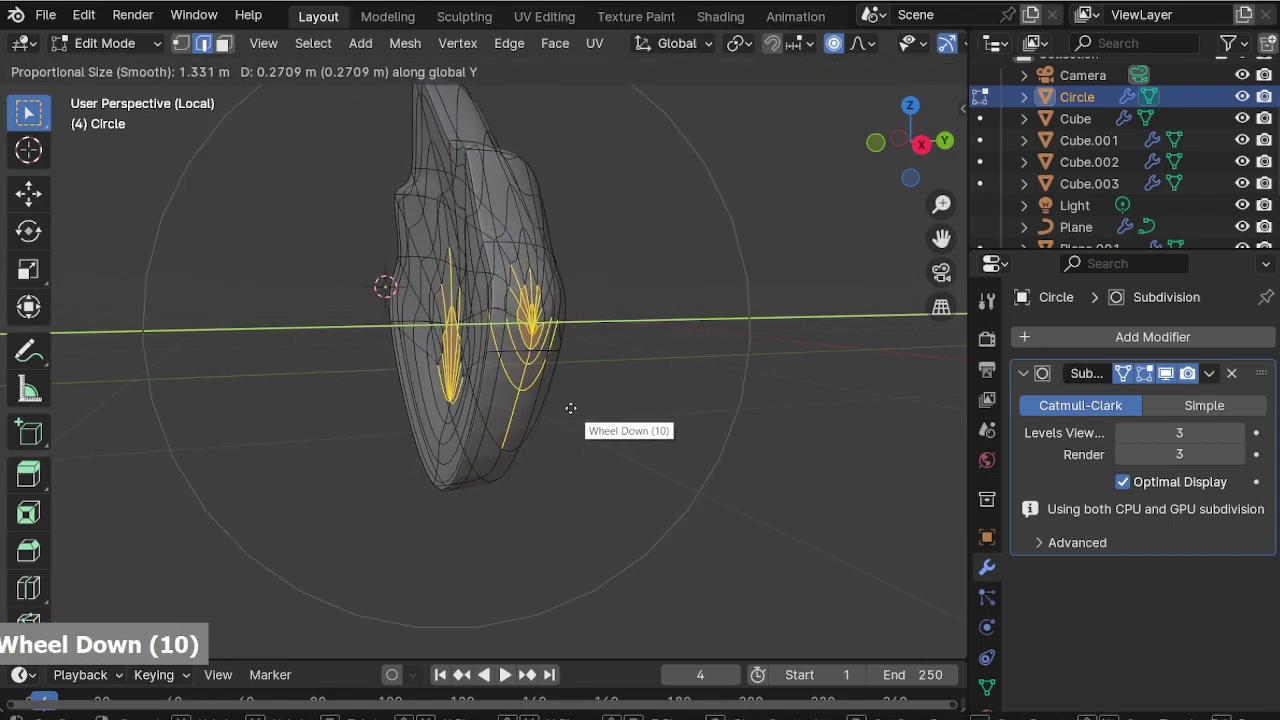
click(586, 407)
scroll(586, 407, down, 2)
Thin the whole leaf object by scaling it to about 0.63 along the Y axis.
middle_drag(592, 390, 558, 336)
key(Tab)
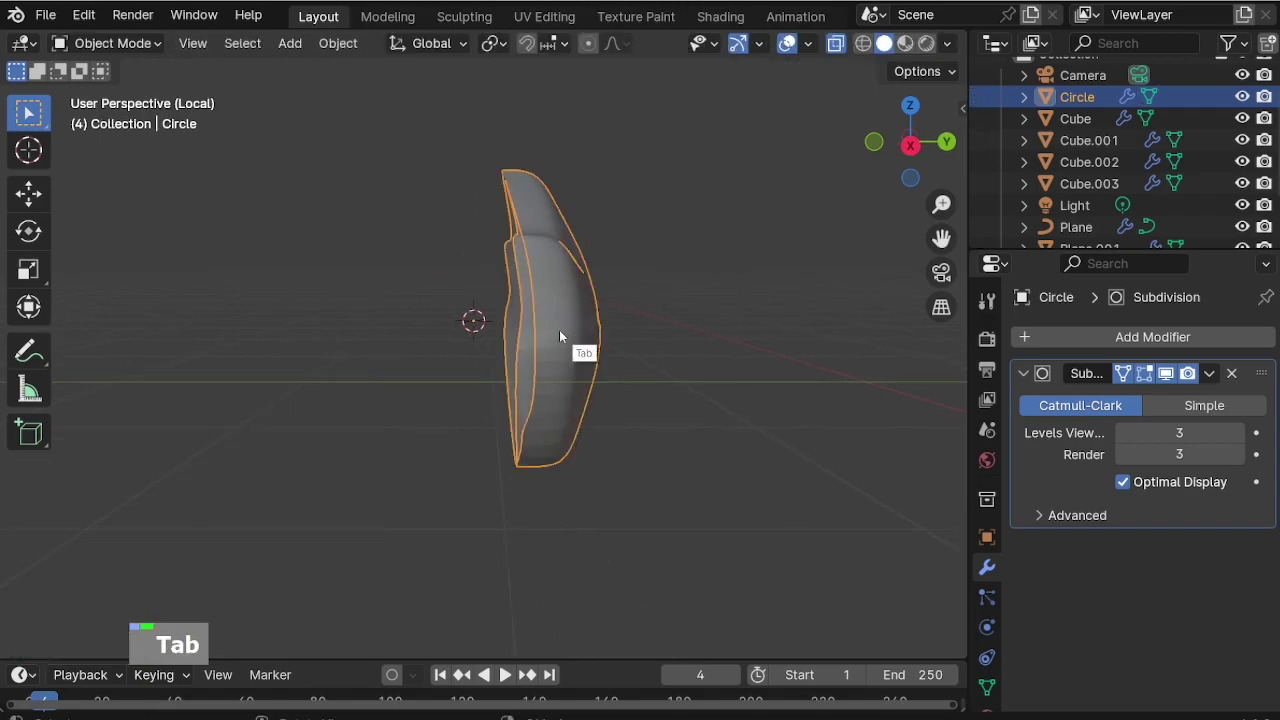
key(s)
key(y)
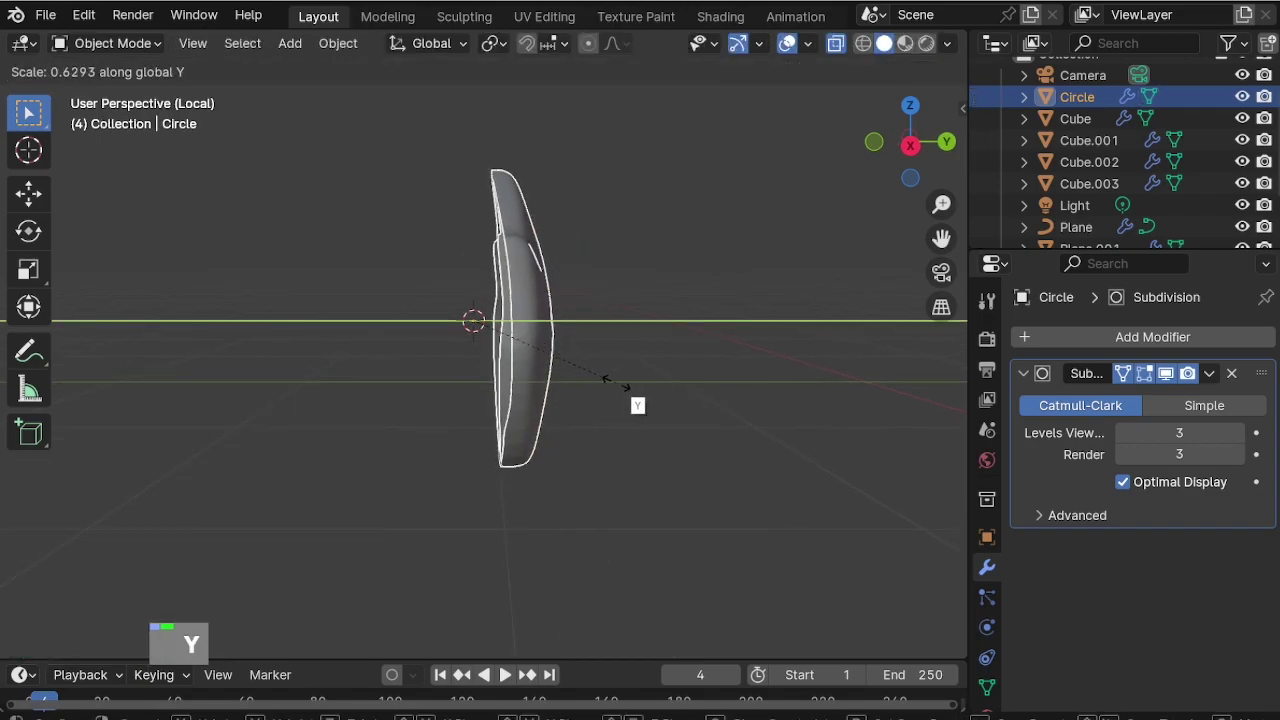
click(546, 345)
middle_click(546, 345)
middle_drag(546, 345, 680, 349)
Push the selected centre another 0.2 m or so along Y with proportional editing, then turn off X-ray and return to Object Mode.
key(Tab)
scroll(571, 326, up, 1)
middle_drag(571, 326, 523, 349)
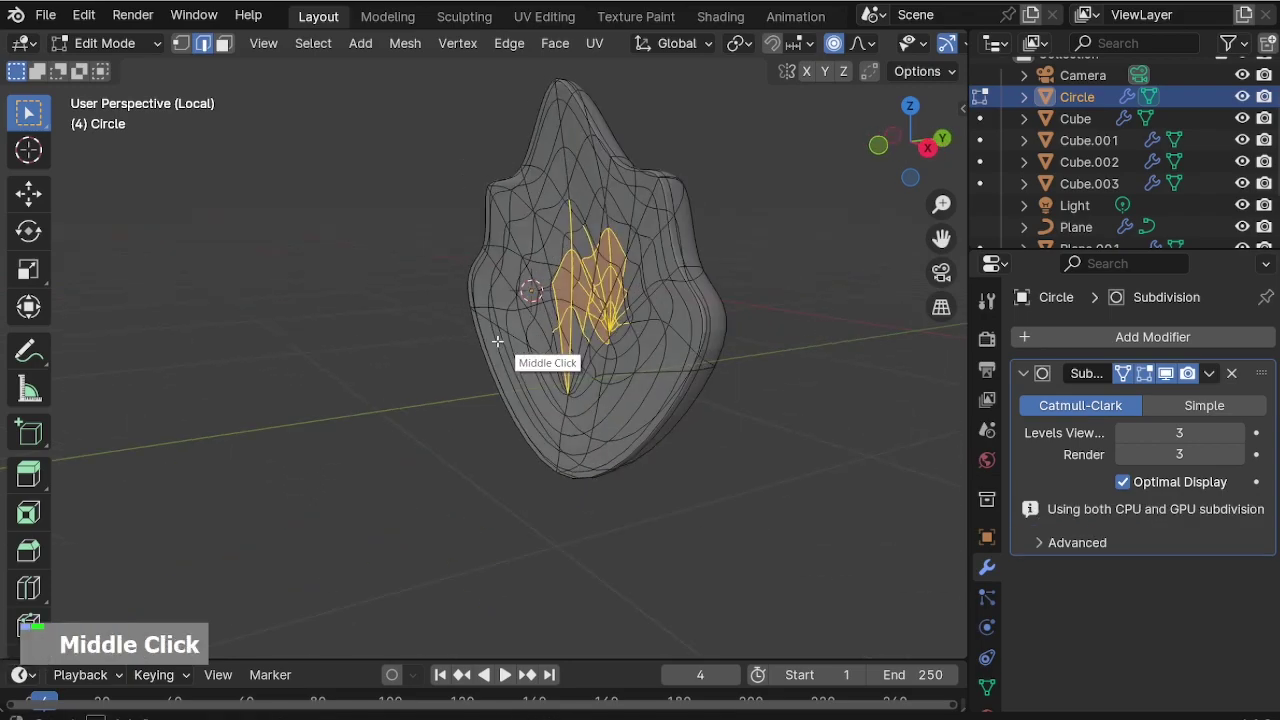
scroll(645, 330, up, 1)
key(g)
key(y)
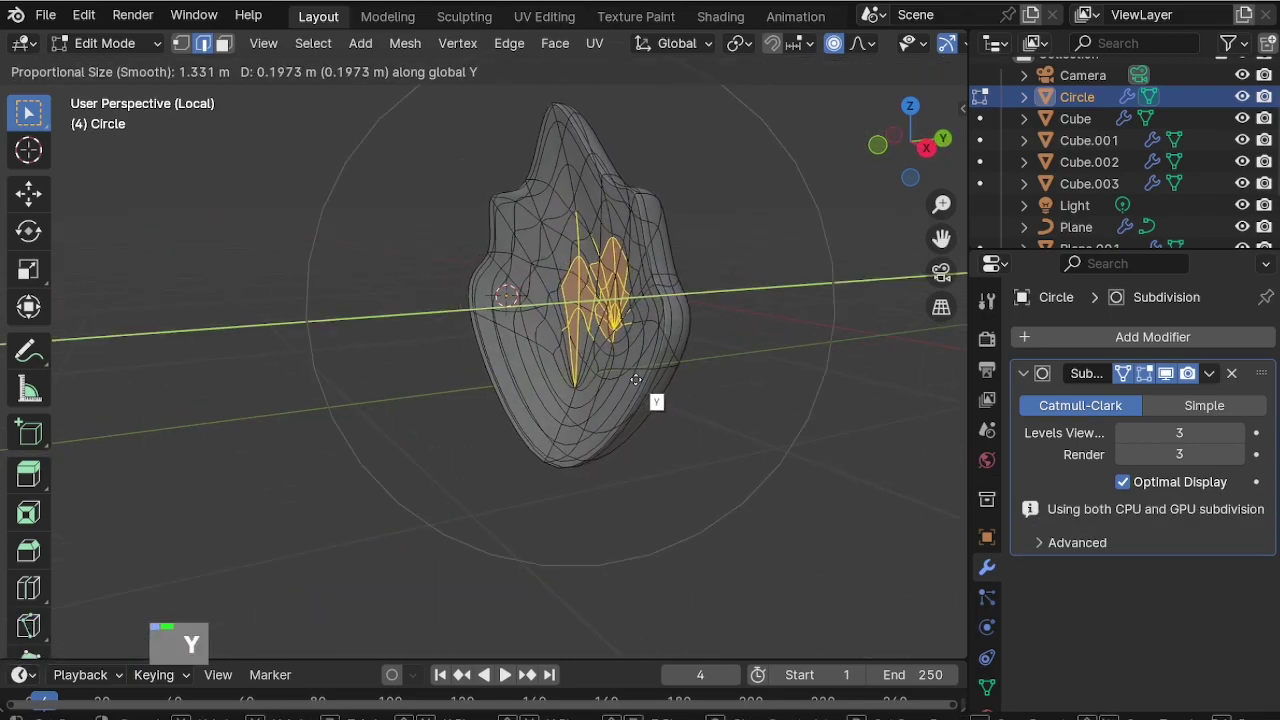
click(630, 360)
key(alt+z)
middle_drag(630, 360, 565, 365)
key(Tab)
scroll(700, 370, down, 2)
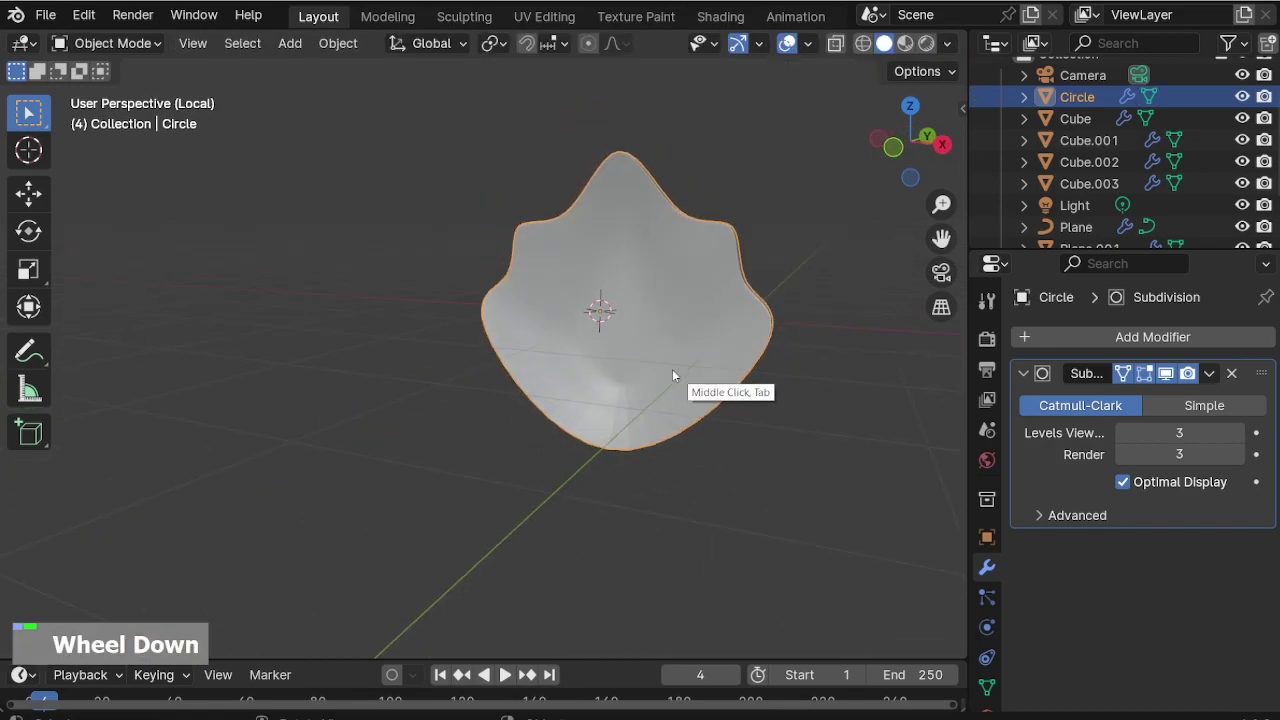
Apply the Subdivision modifier to the leaf.
middle_drag(668, 368, 518, 426)
click(1209, 373)
click(1127, 405)
Select the vertex at the leaf's lower tip and snap the 3D cursor to it.
key(Tab)
scroll(560, 469, up, 2)
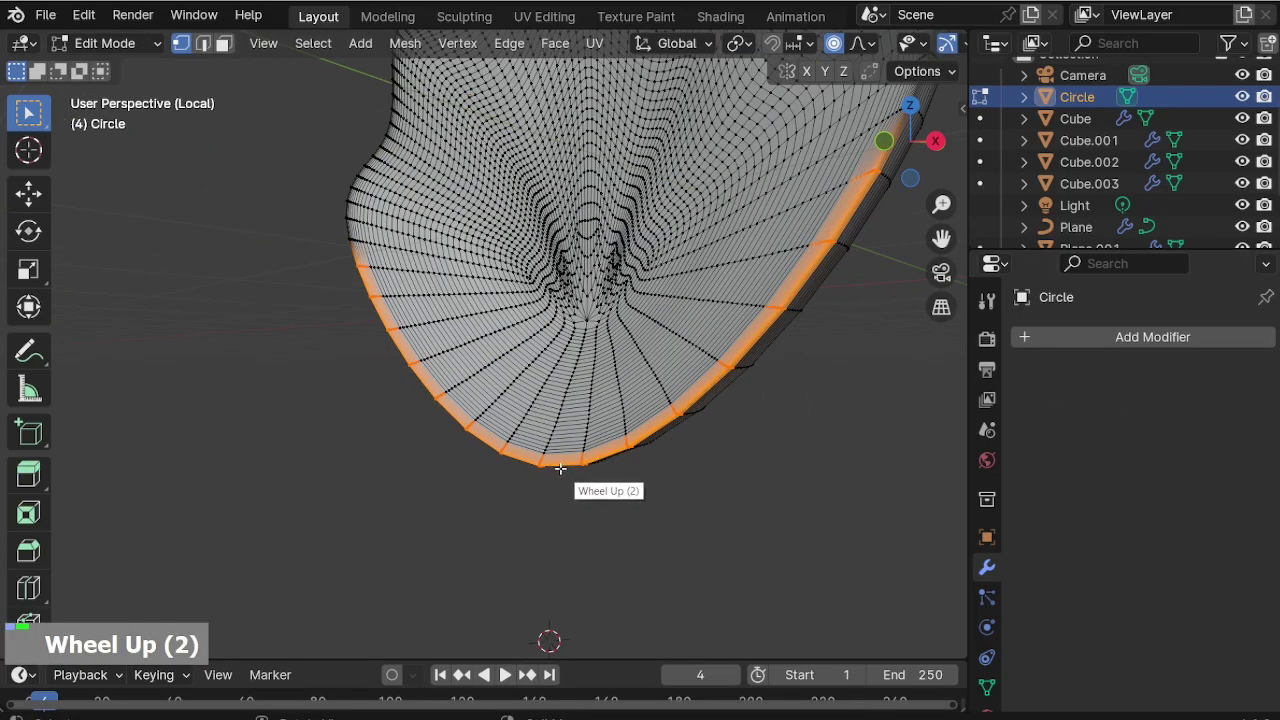
scroll(546, 480, up, 2)
middle_drag(546, 480, 580, 445)
key(1)
scroll(546, 478, down, 6)
key(shift+s)
click(578, 562)
Set the leaf object's origin to the 3D cursor at its lower tip.
key(Tab)
click(338, 43)
mouse_move(357, 86)
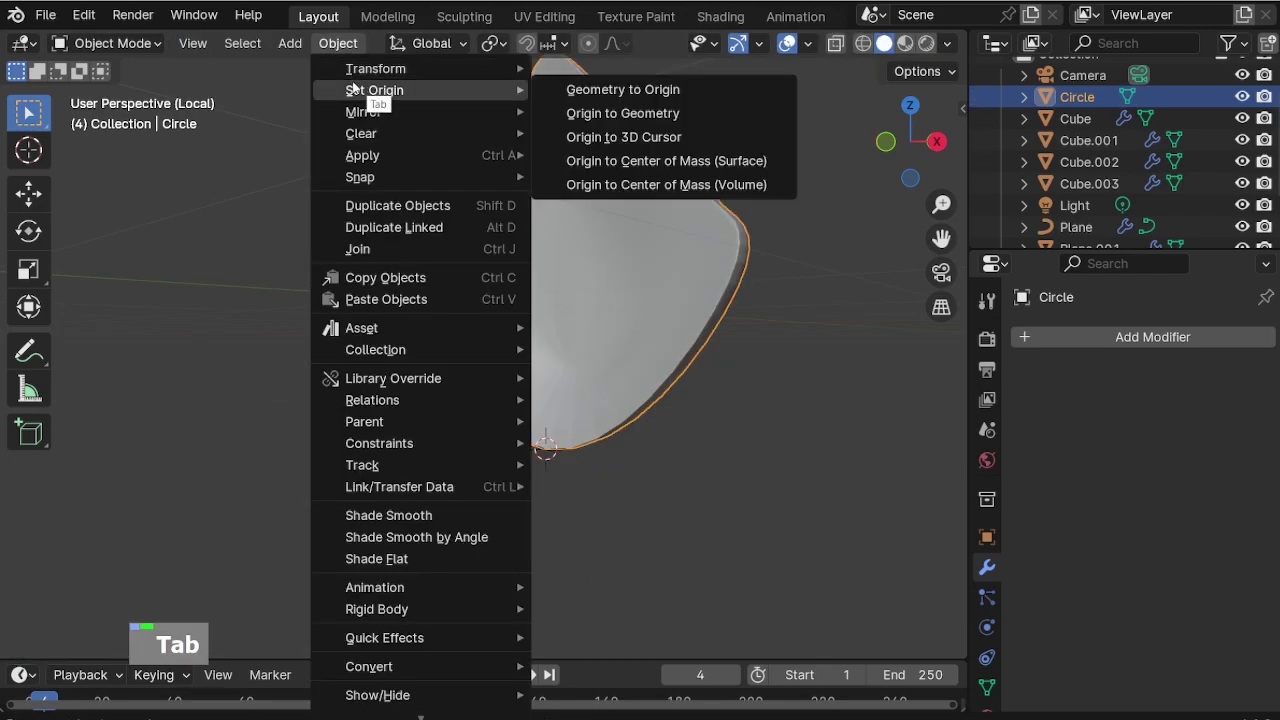
click(600, 137)
middle_drag(593, 302, 479, 385)
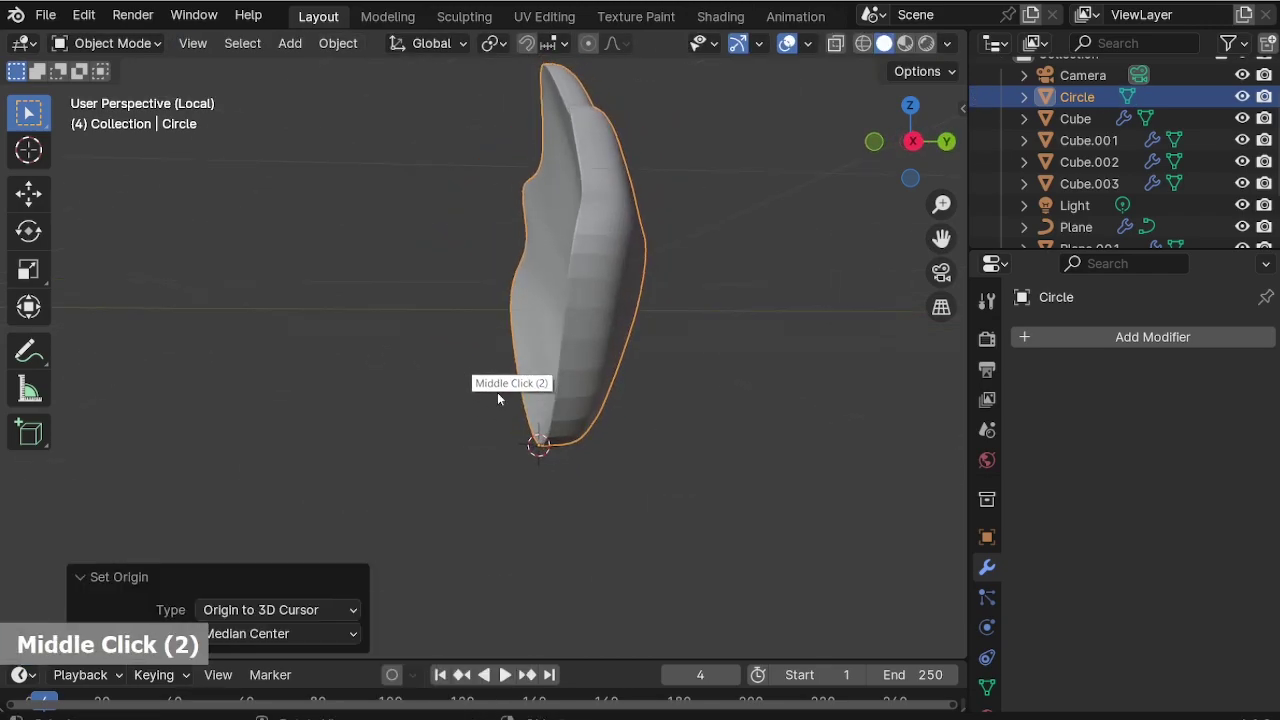
Shade the leaf smooth and snap it to the 3D cursor.
right_click(565, 338)
click(565, 314)
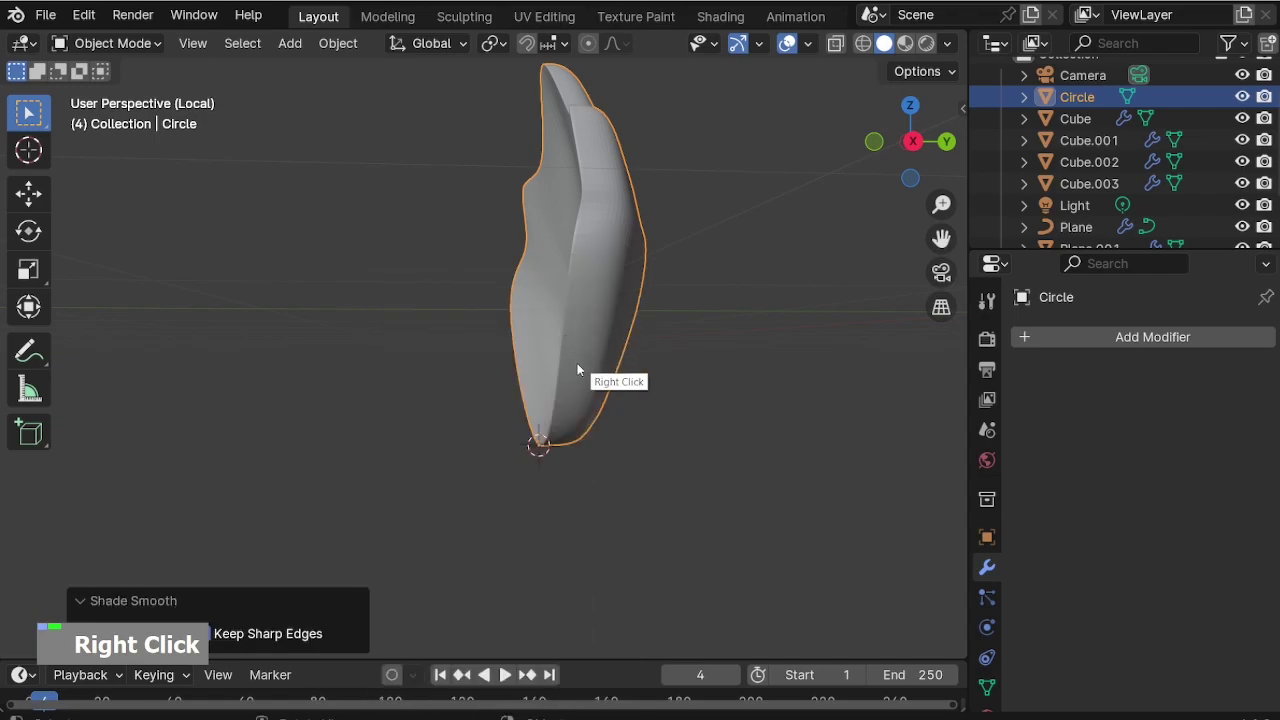
key(shift+s)
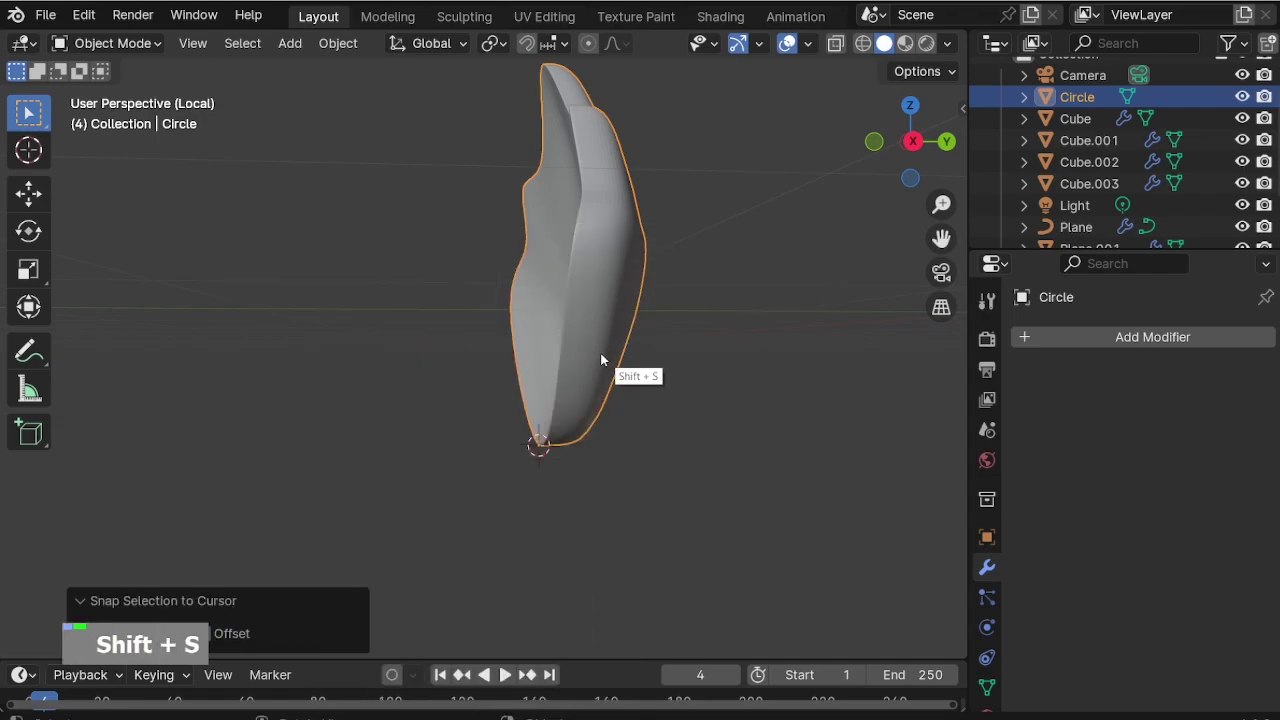
Duplicate the leaf in place and rotate the copy by -90° in the right side view.
key(shift+d)
right_click(567, 303)
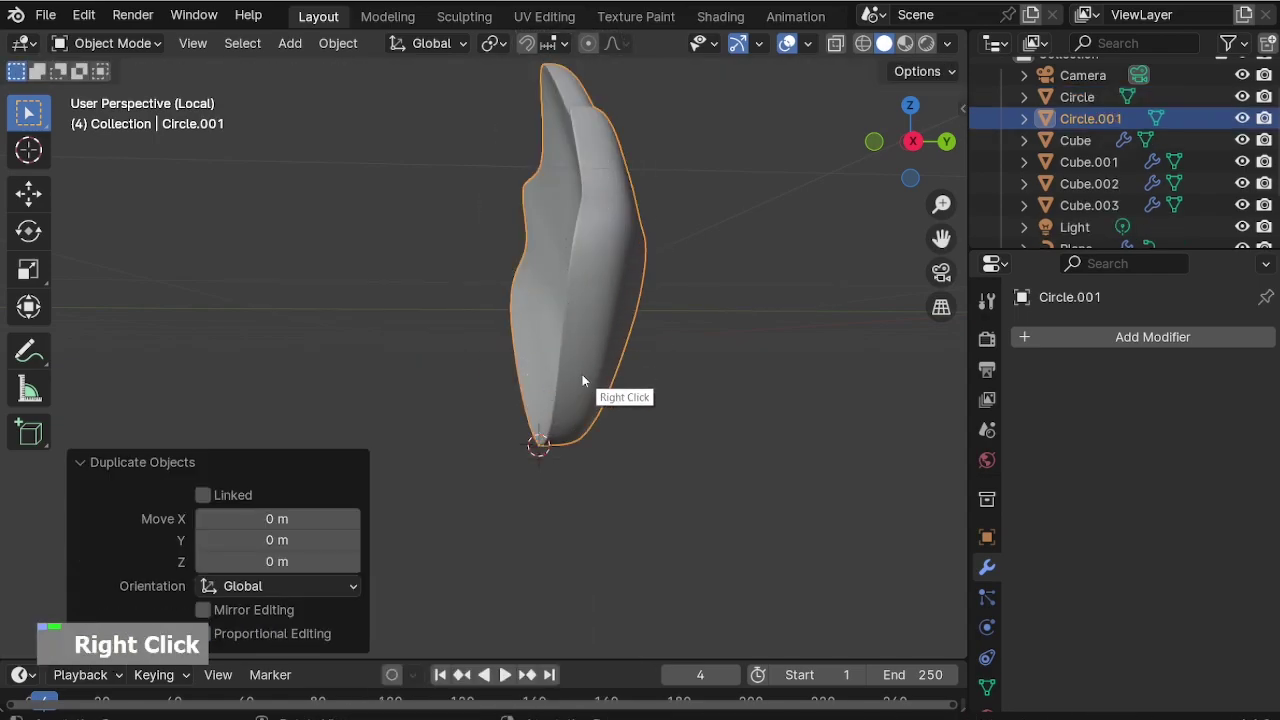
key(KP_3)
key(r)
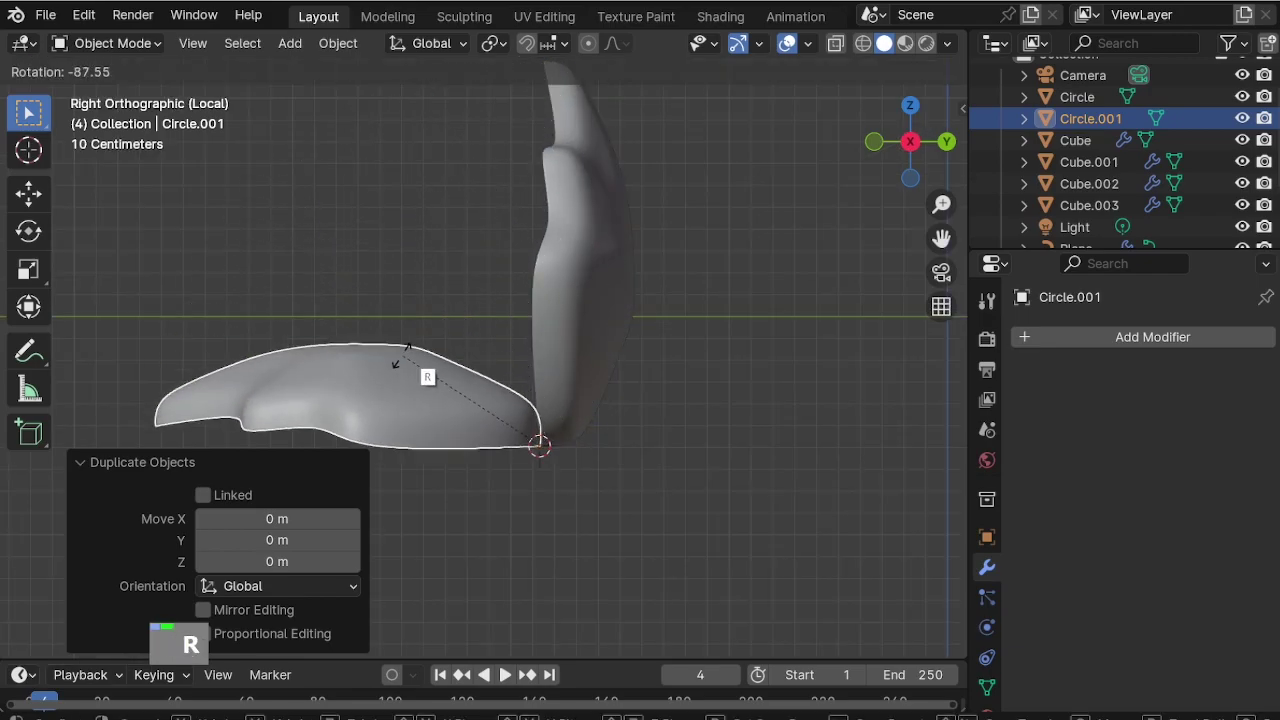
text(-90)
key(Return)
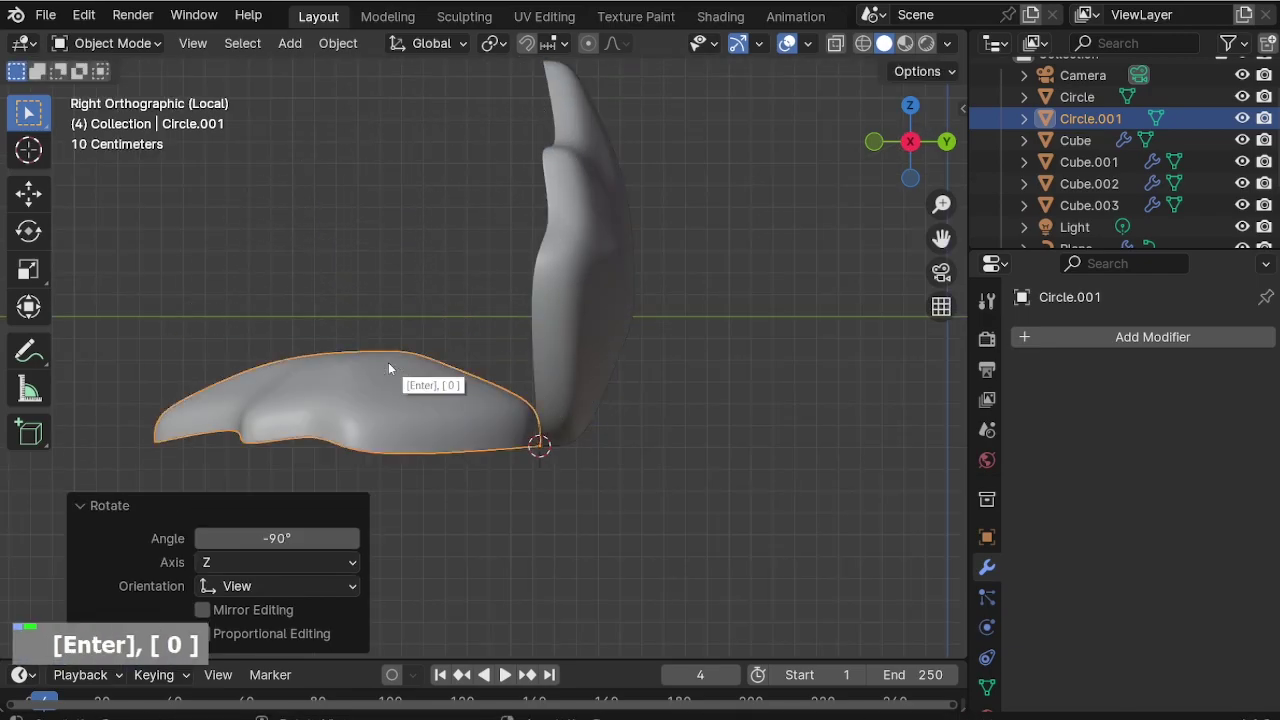
Mirror the duplicated leaf along the global Z axis.
right_click(388, 362)
mouse_move(377, 390)
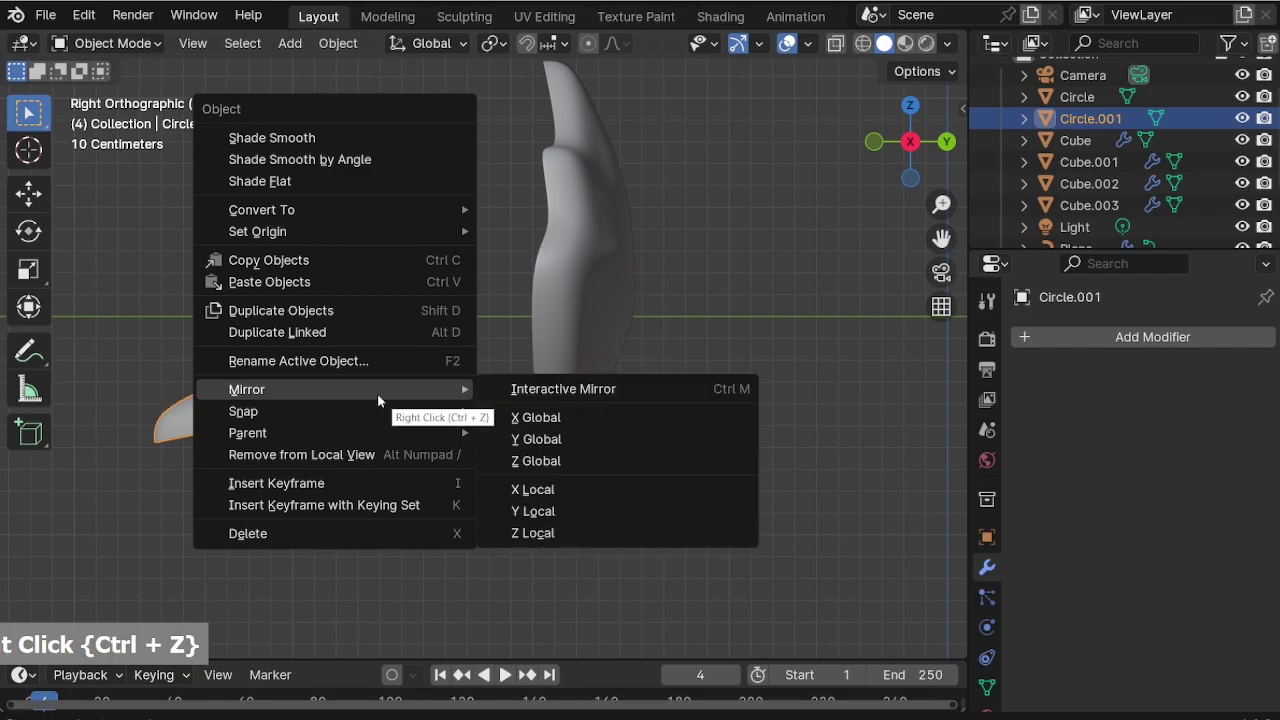
click(550, 458)
click(554, 482)
click(527, 492)
key(g)
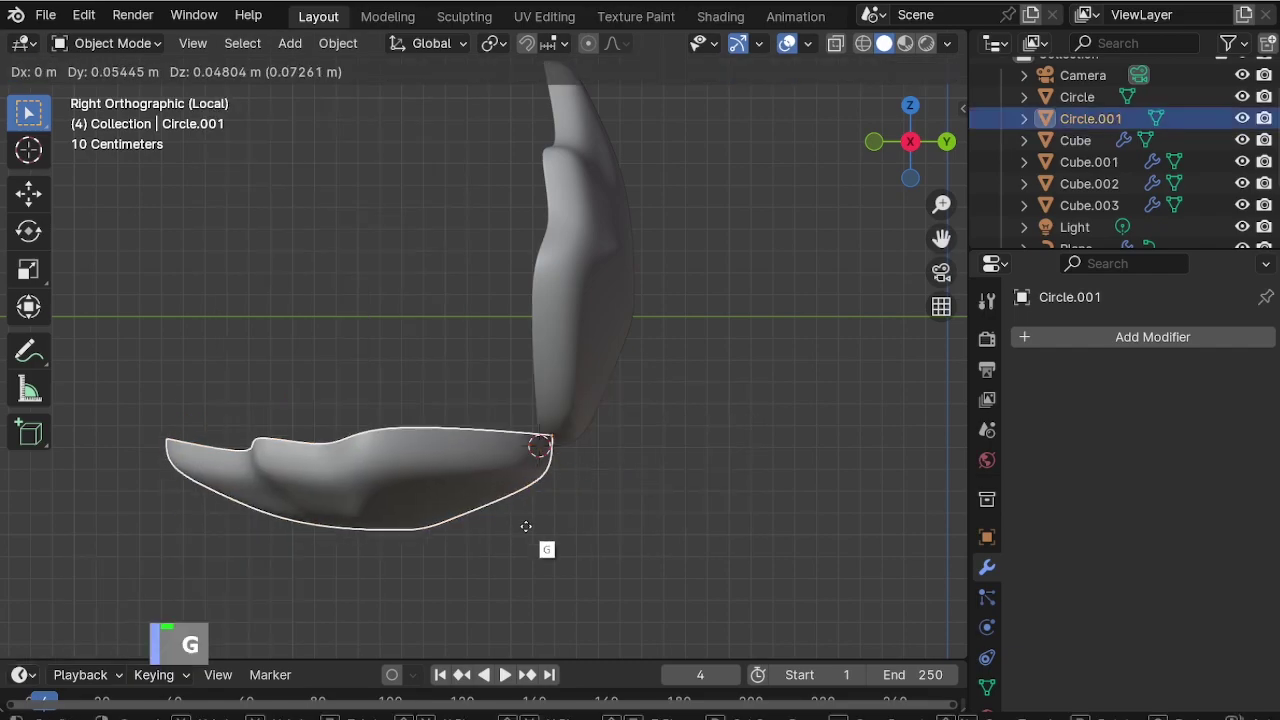
key(Escape)
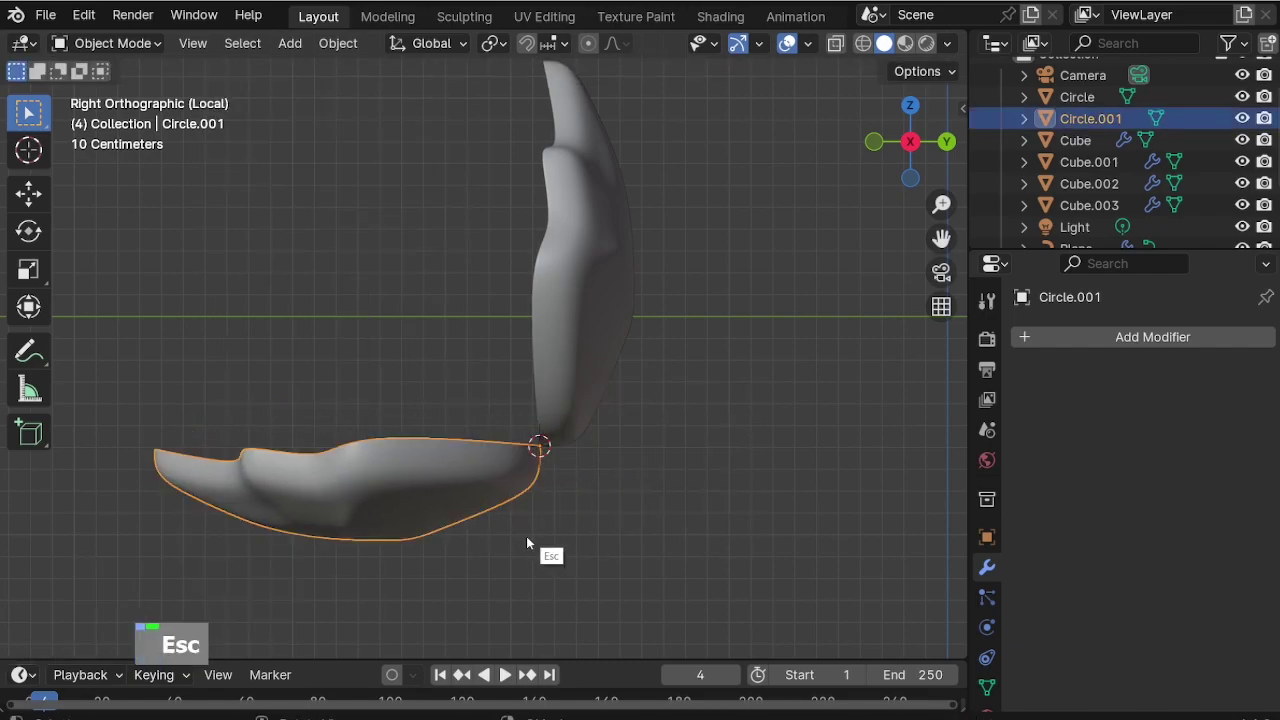
Adjust the mirrored leaf along Z and Y so its tip meets the base of the upright leaf.
key(g)
key(z)
click(539, 541)
key(g)
key(y)
double_click(627, 516)
Select the upright leaf and set its origin to its geometry.
middle_drag(627, 516, 597, 489)
click(557, 366)
scroll(563, 374, up, 2)
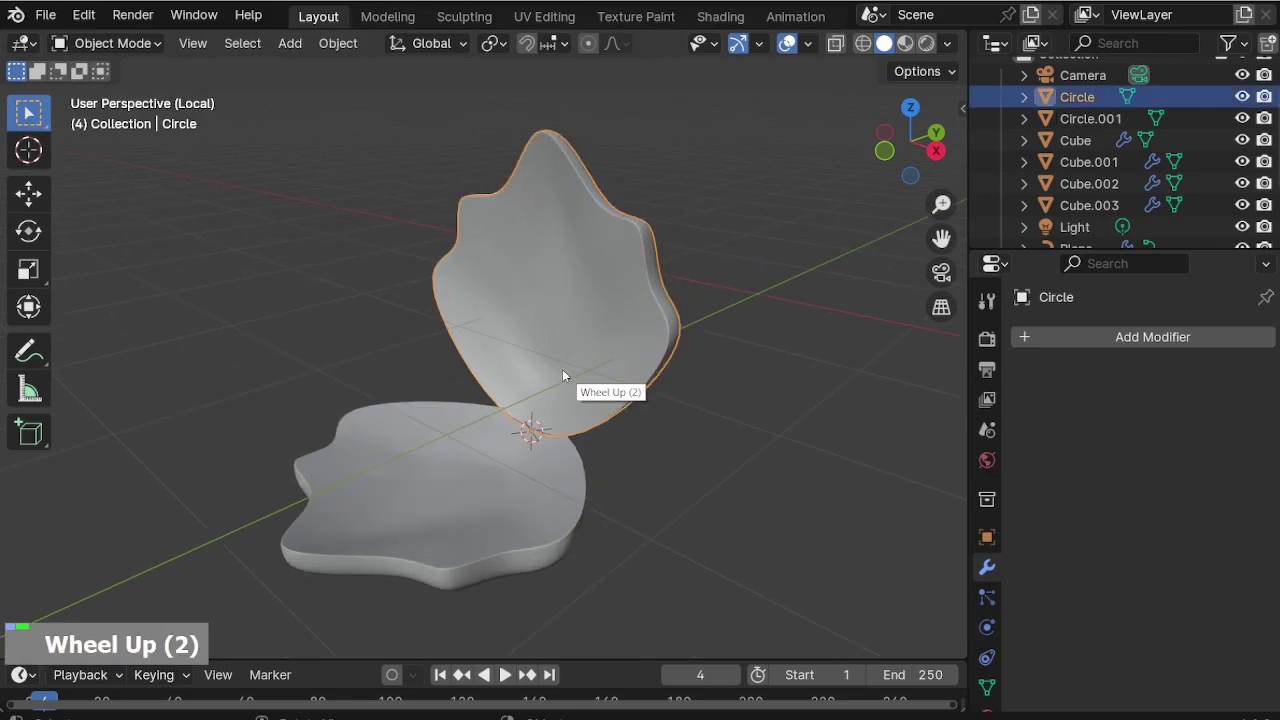
click(337, 43)
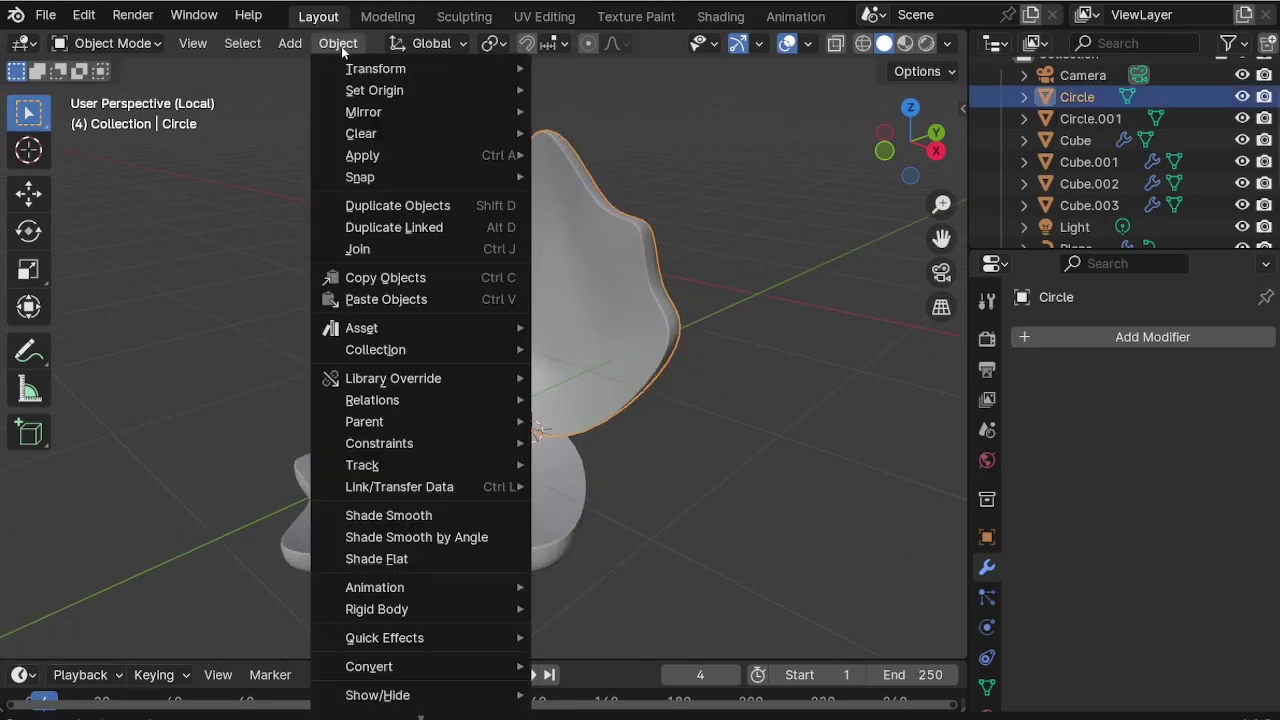
mouse_move(387, 91)
click(603, 115)
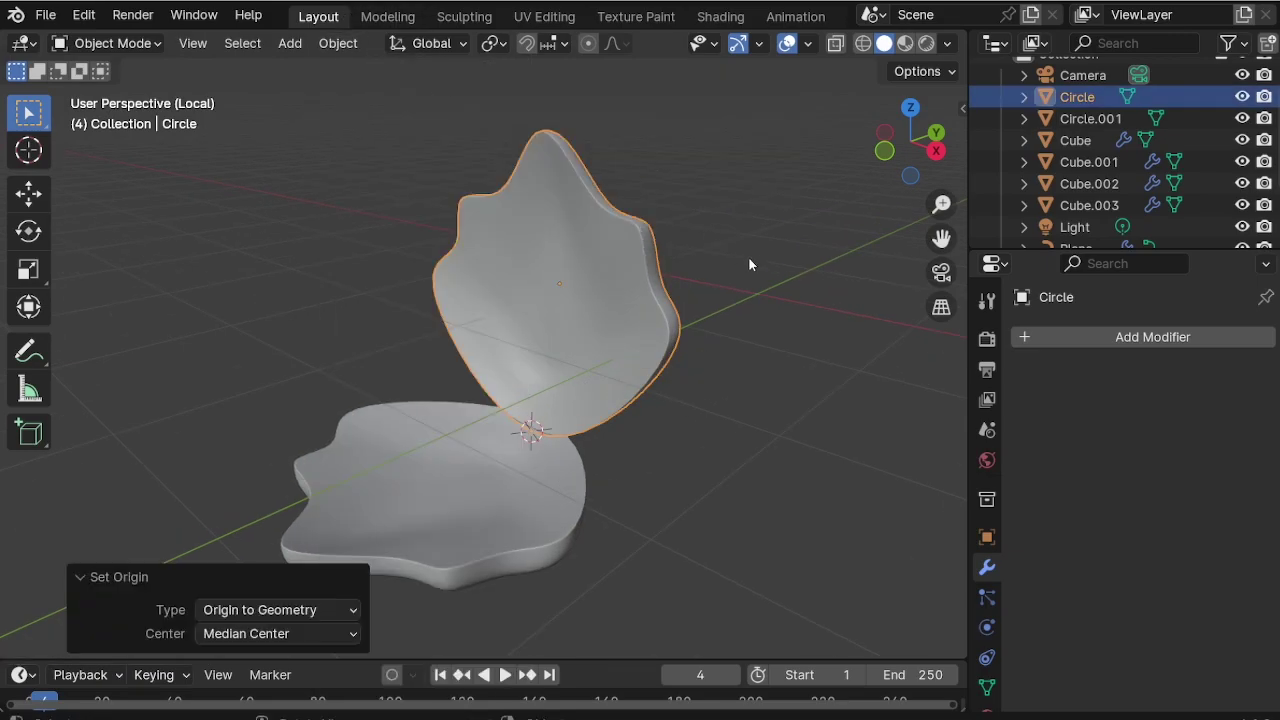
Leave local view and parent the upright leaf to the horizontal leaf with the Object option.
scroll(662, 285, down, 3)
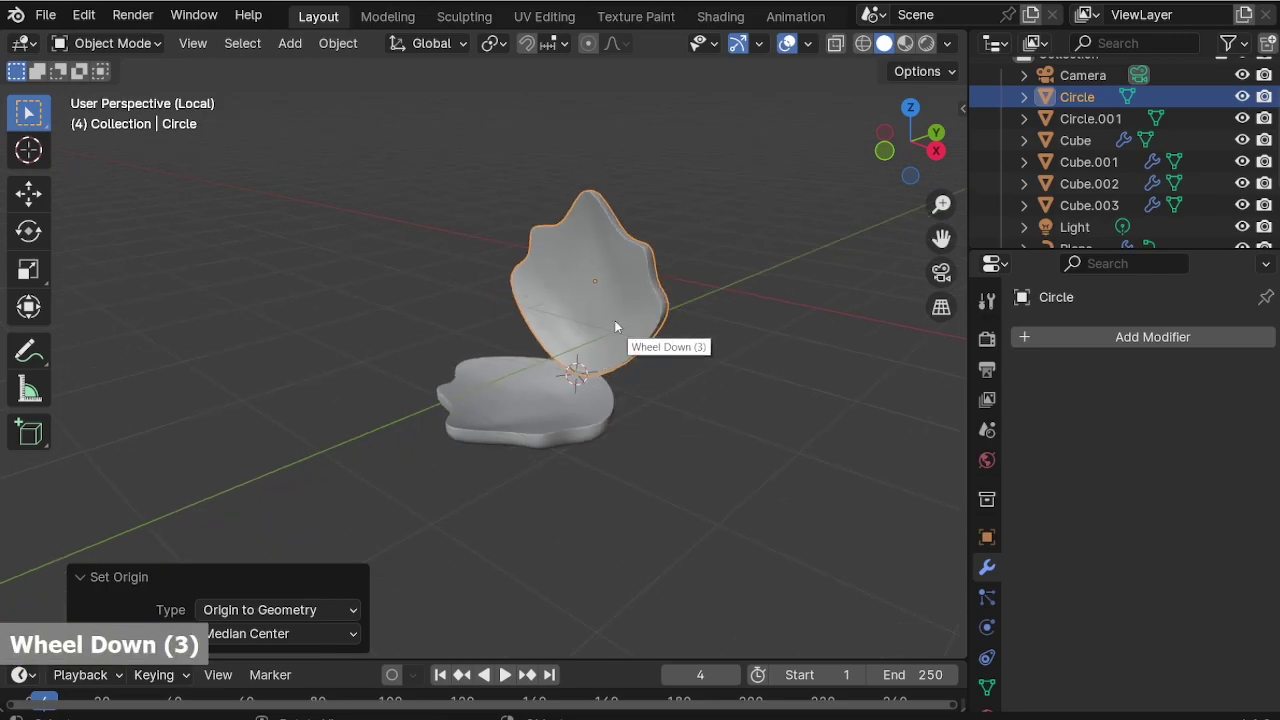
scroll(658, 240, up, 2)
key(slash)
middle_drag(658, 240, 542, 402)
shift+click(529, 450)
key(ctrl+p)
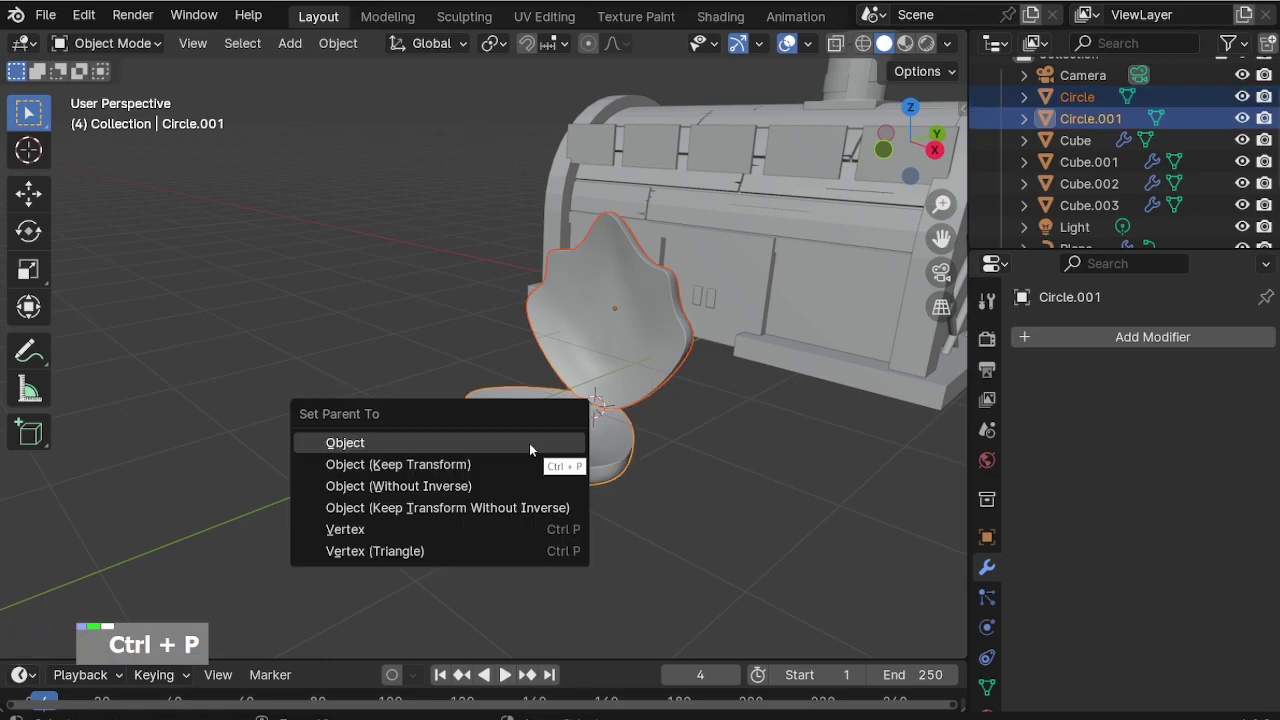
click(526, 443)
Raise the leaf ornament along Z above the building's roof and look at it from below.
scroll(523, 449, down, 2)
key(g)
key(z)
click(556, 196)
shift+middle_drag(520, 400, 581, 438)
middle_drag(535, 356, 477, 414)
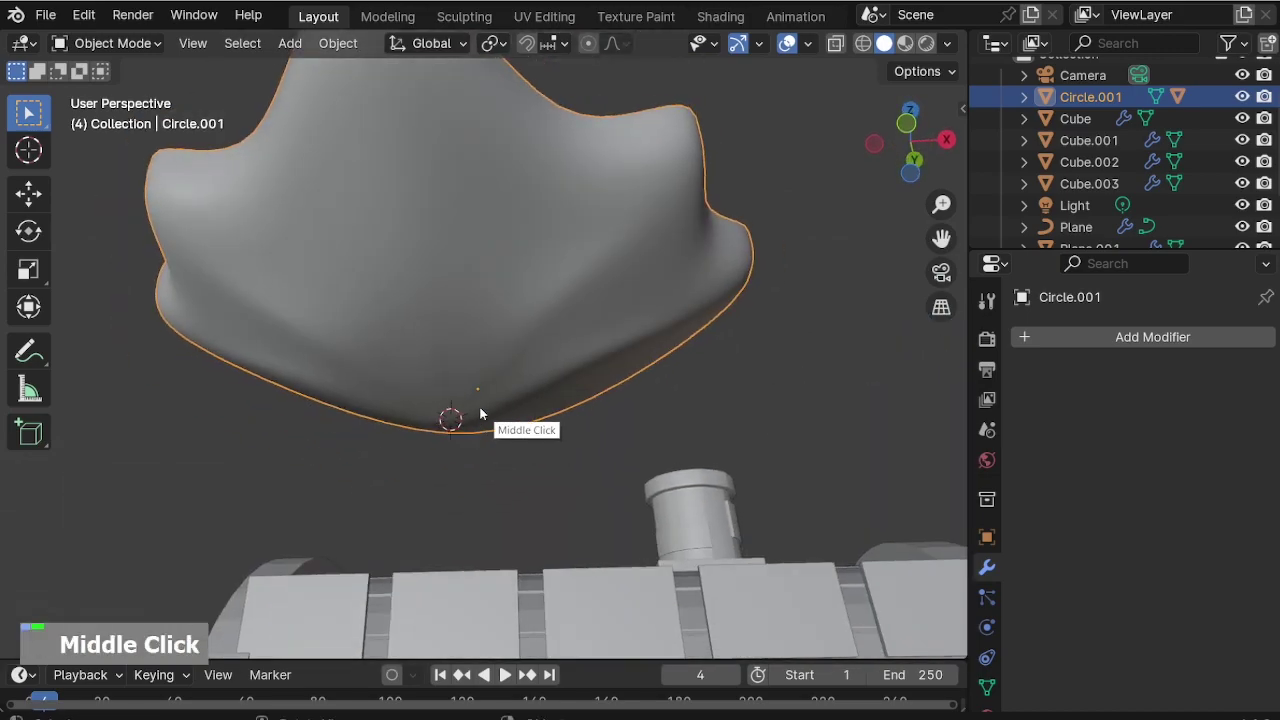
Add a 16-vertex cylinder at the 3D cursor under the leaves and scale it down to less than a third.
key(shift+a)
mouse_move(458, 319)
click(577, 424)
scroll(571, 391, down, 4)
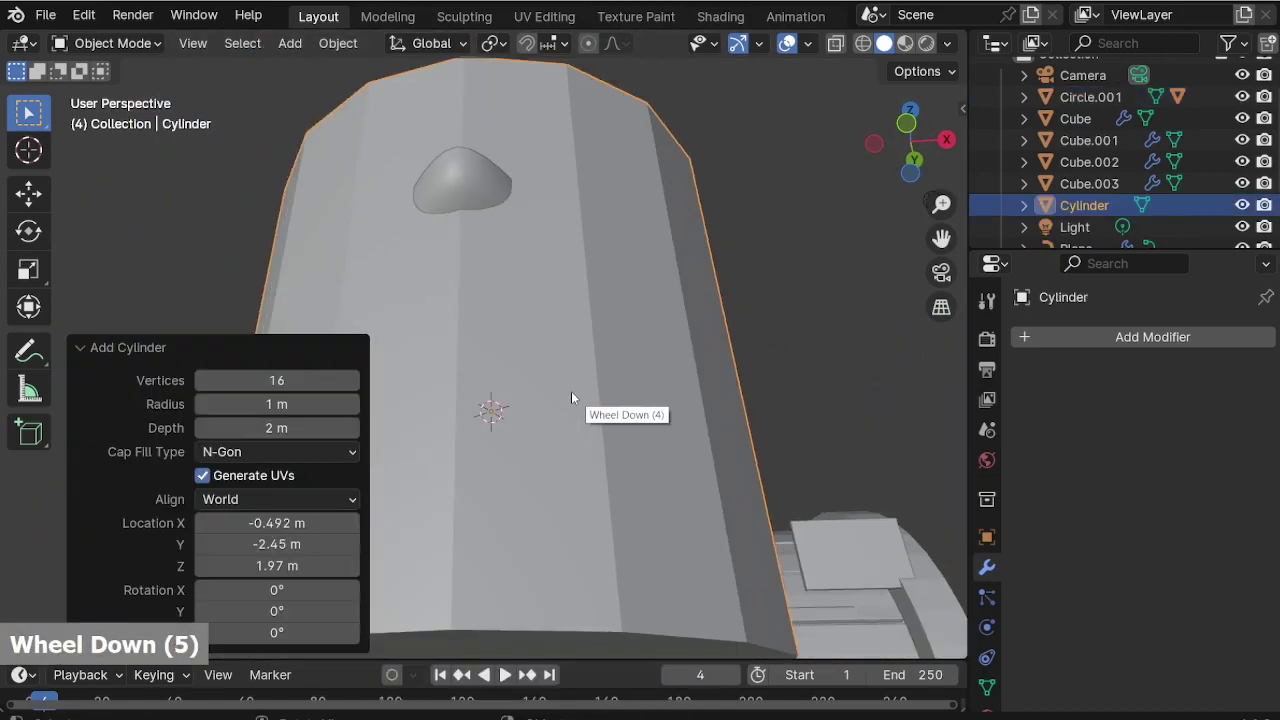
middle_drag(571, 391, 779, 517)
key(s)
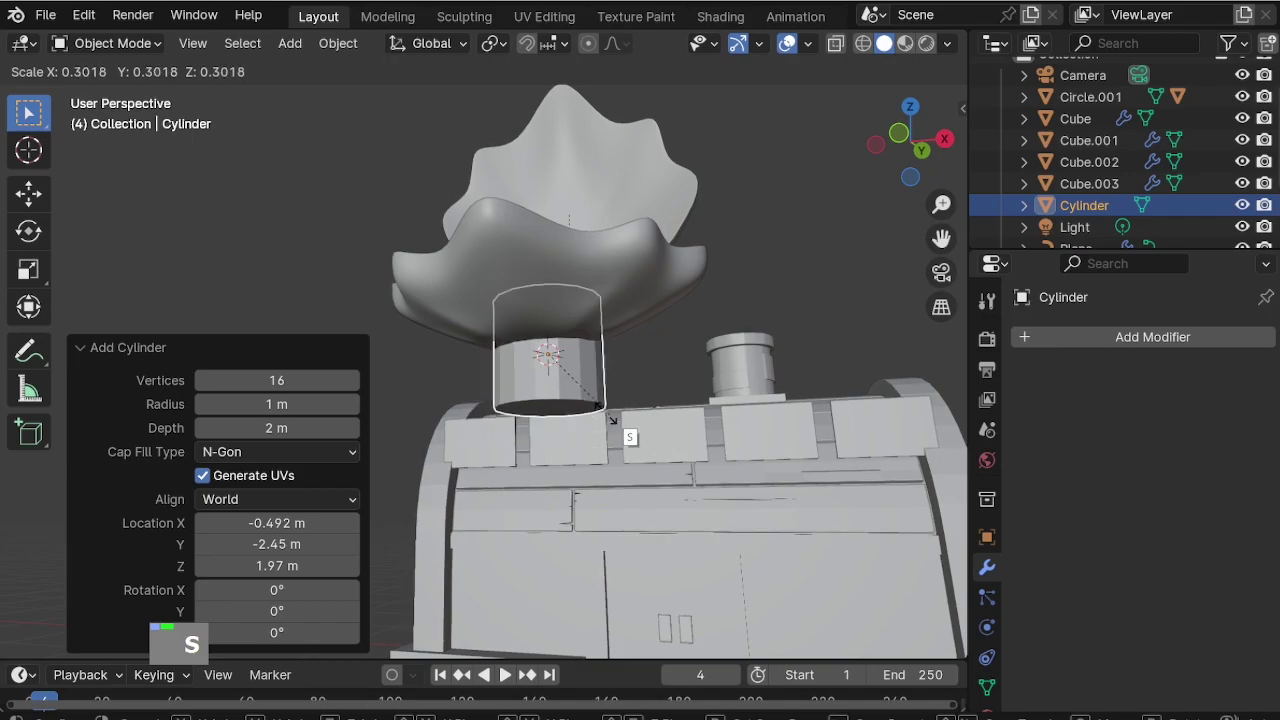
click(591, 406)
Lower the cylinder about 0.74 m along Z, clear of the leaves.
key(g)
key(z)
click(548, 500)
scroll(544, 489, up, 2)
mouse_move(544, 489)
middle_down()
mouse_move(530, 542)
mouse_move(535, 511)
middle_up()
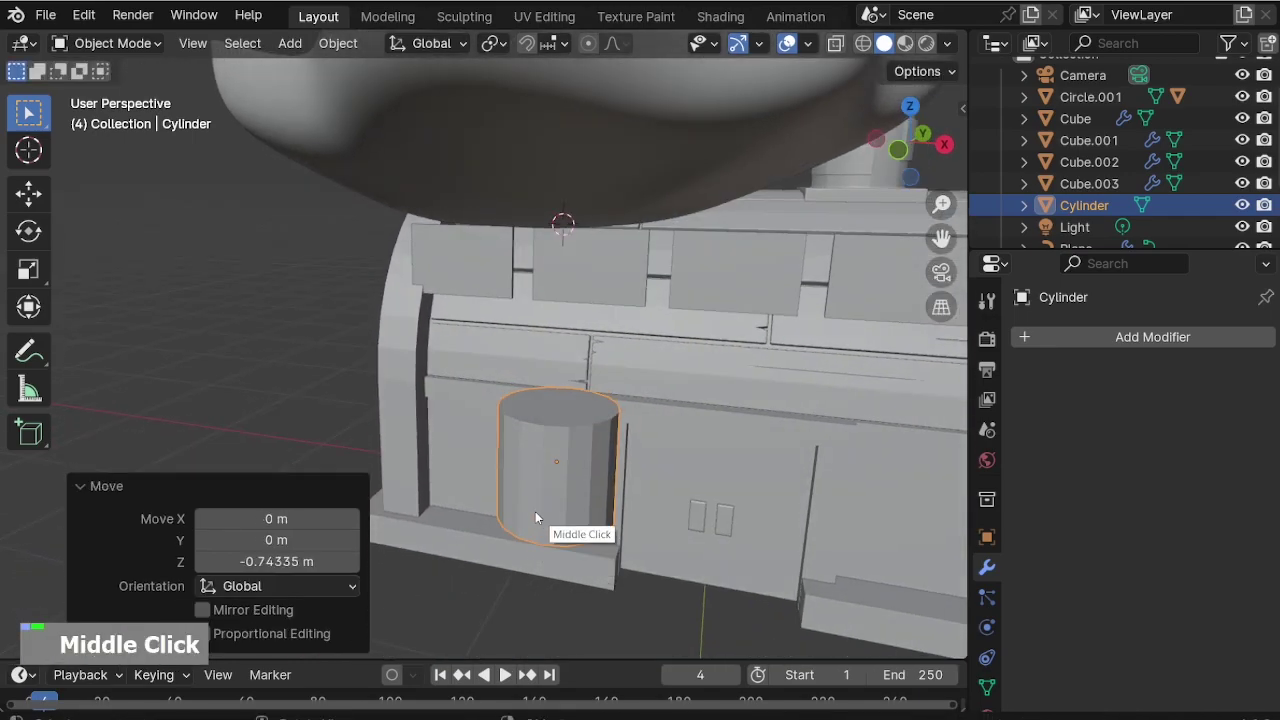
Stretch the cylinder's whole mesh along Z by a factor of about 1.96 in Edit Mode.
key(Tab)
scroll(540, 505, up, 2)
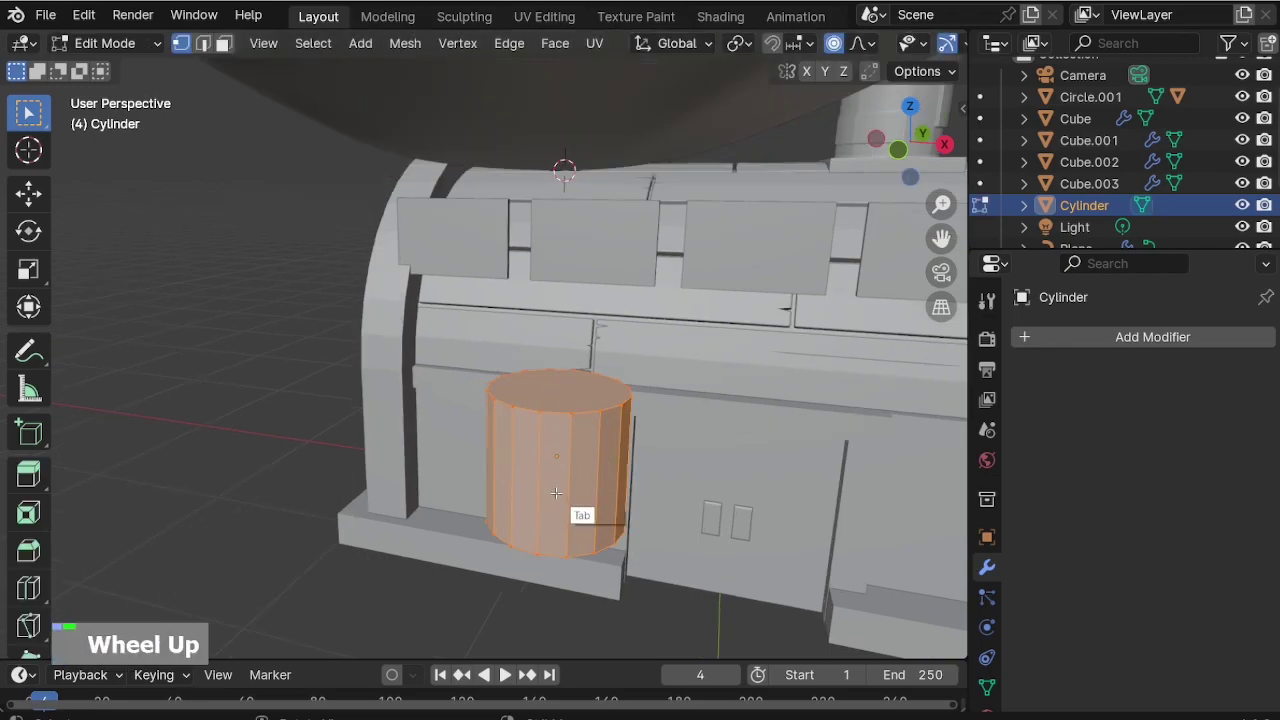
key(a)
key(z)
key(Escape)
key(s)
key(z)
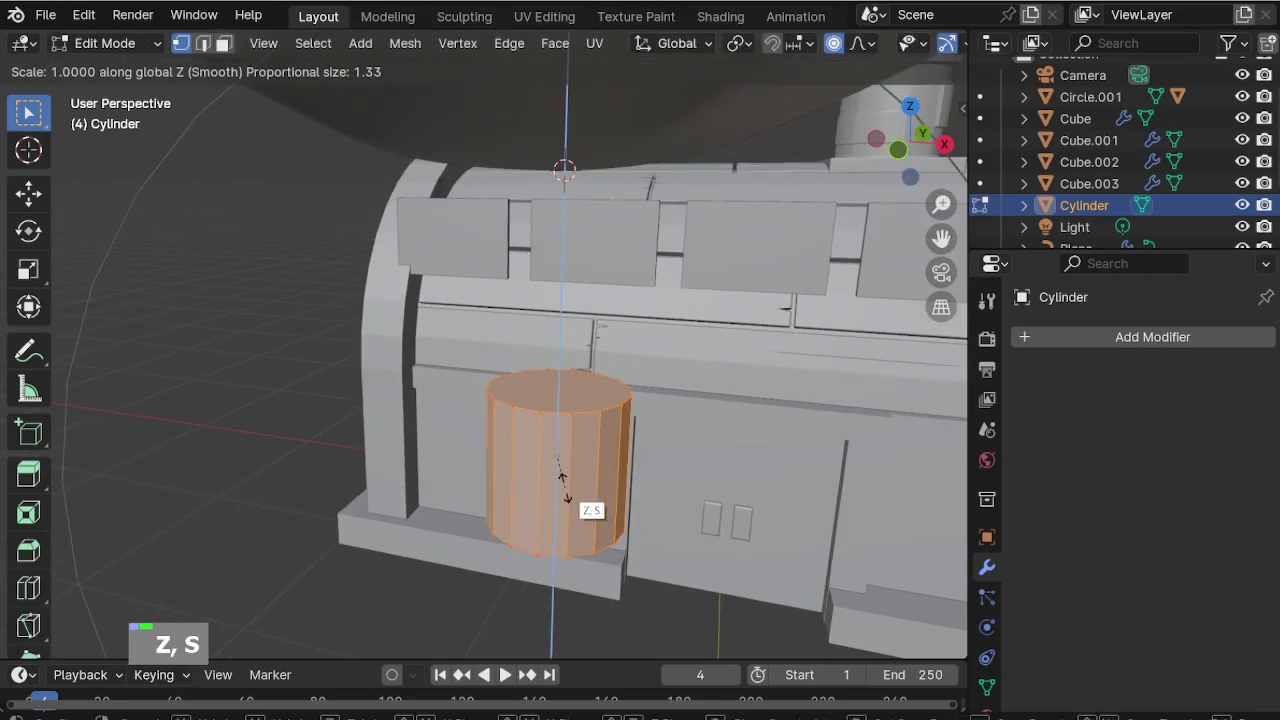
click(557, 519)
scroll(557, 366, down, 1)
scroll(558, 461, up, 1)
Add 15 horizontal loop cuts around the cylinder without sliding them.
key(ctrl+r)
scroll(558, 461, up, 11)
scroll(558, 461, up, 5)
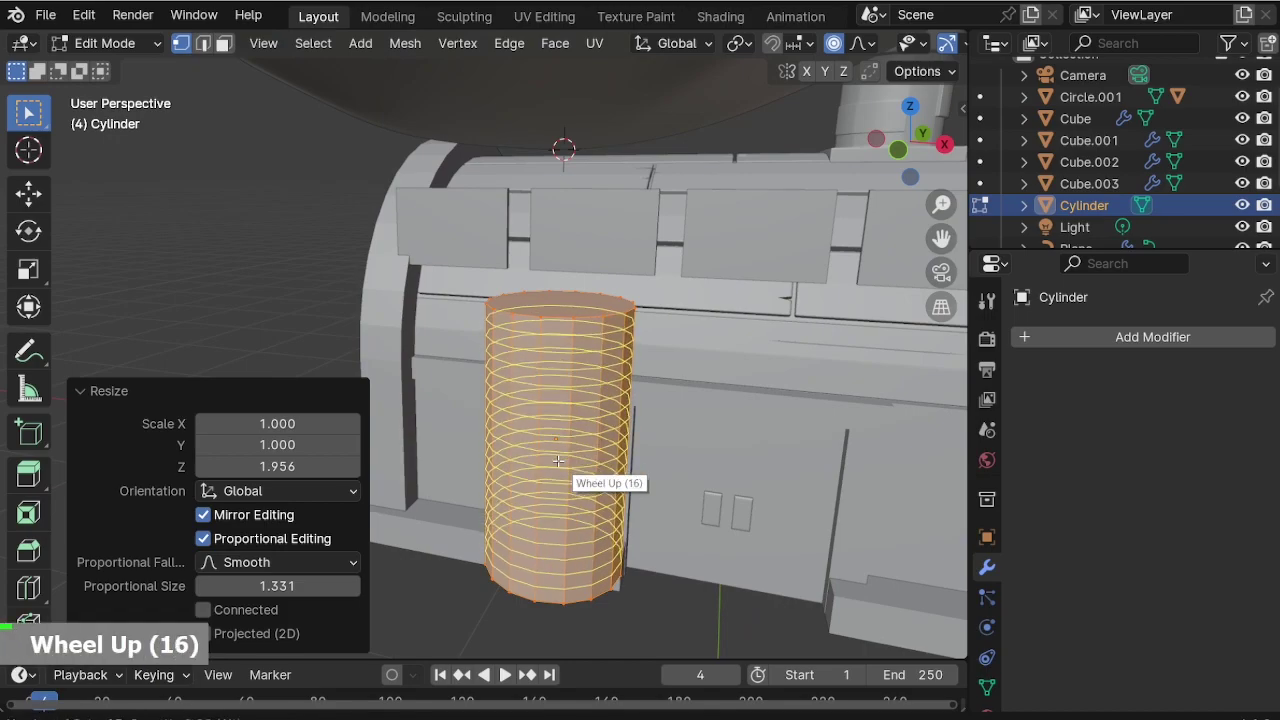
scroll(558, 461, down, 1)
click(558, 461)
right_click(276, 444)
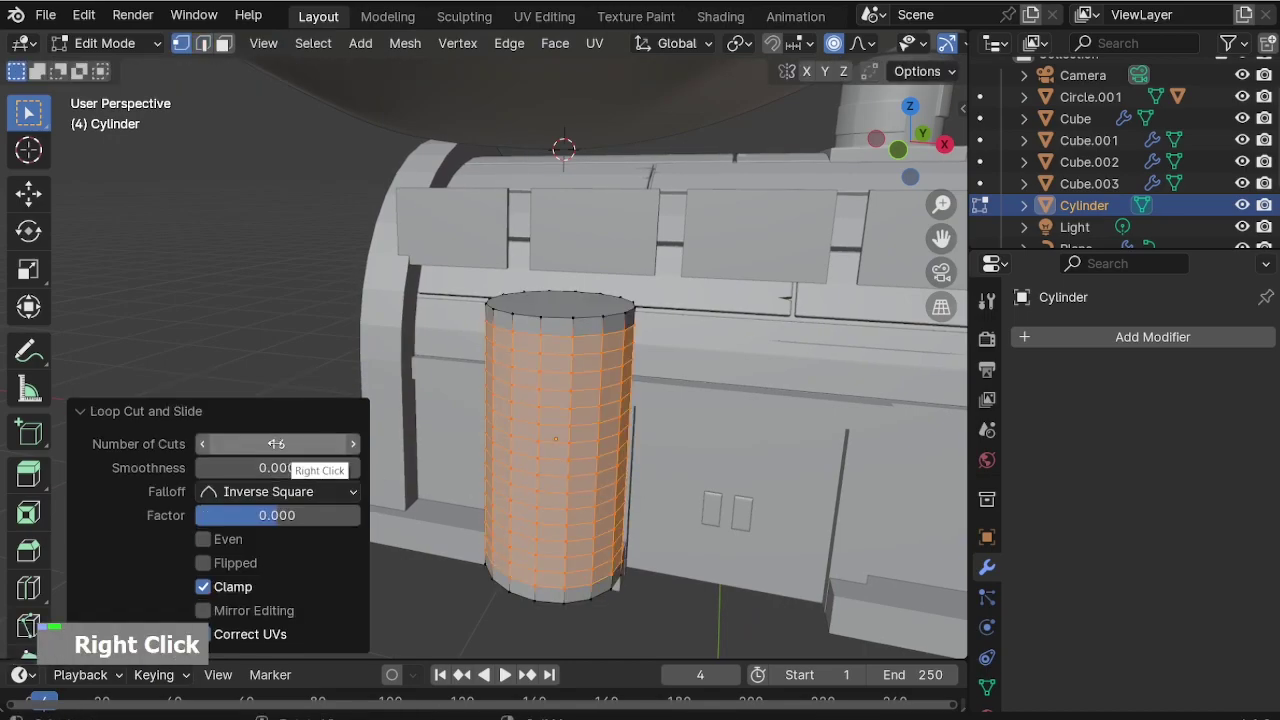
text(15)
key(Return)
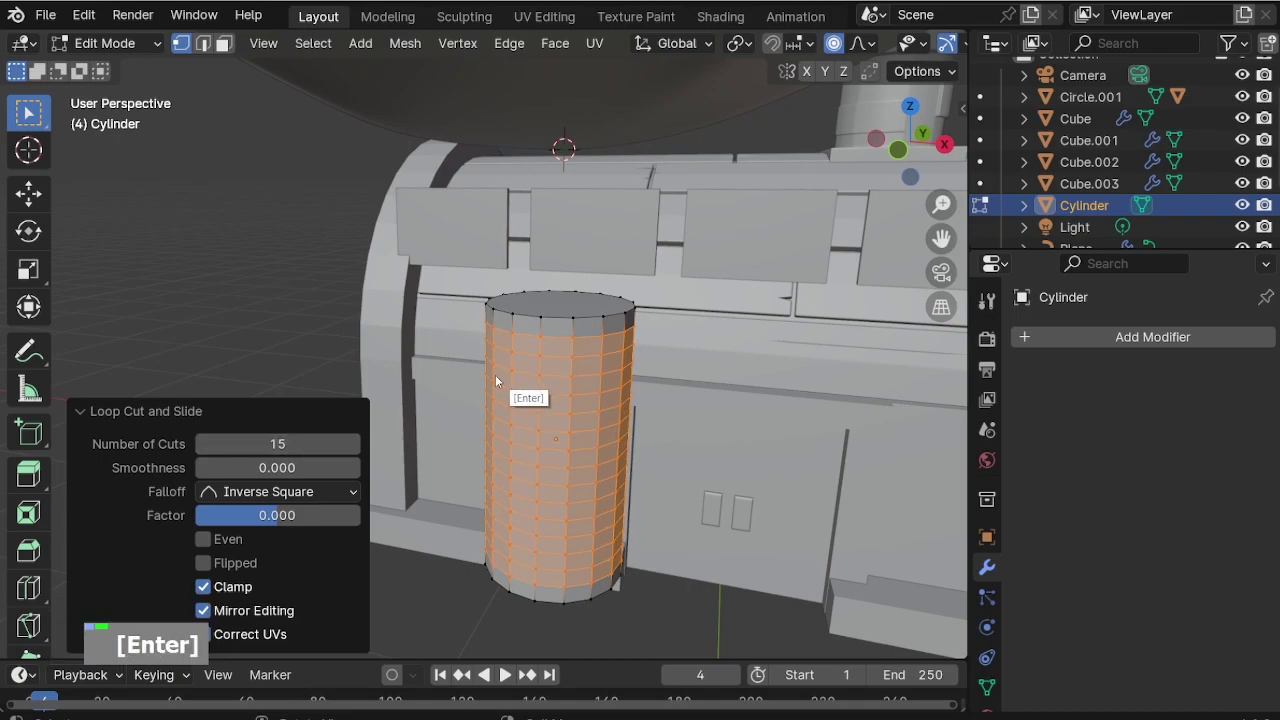
Scale the cylinder's uppermost cut loop by about 1.28 with proportional editing at a size of about 0.11.
key(alt+a)
key(2)
alt+click(572, 342)
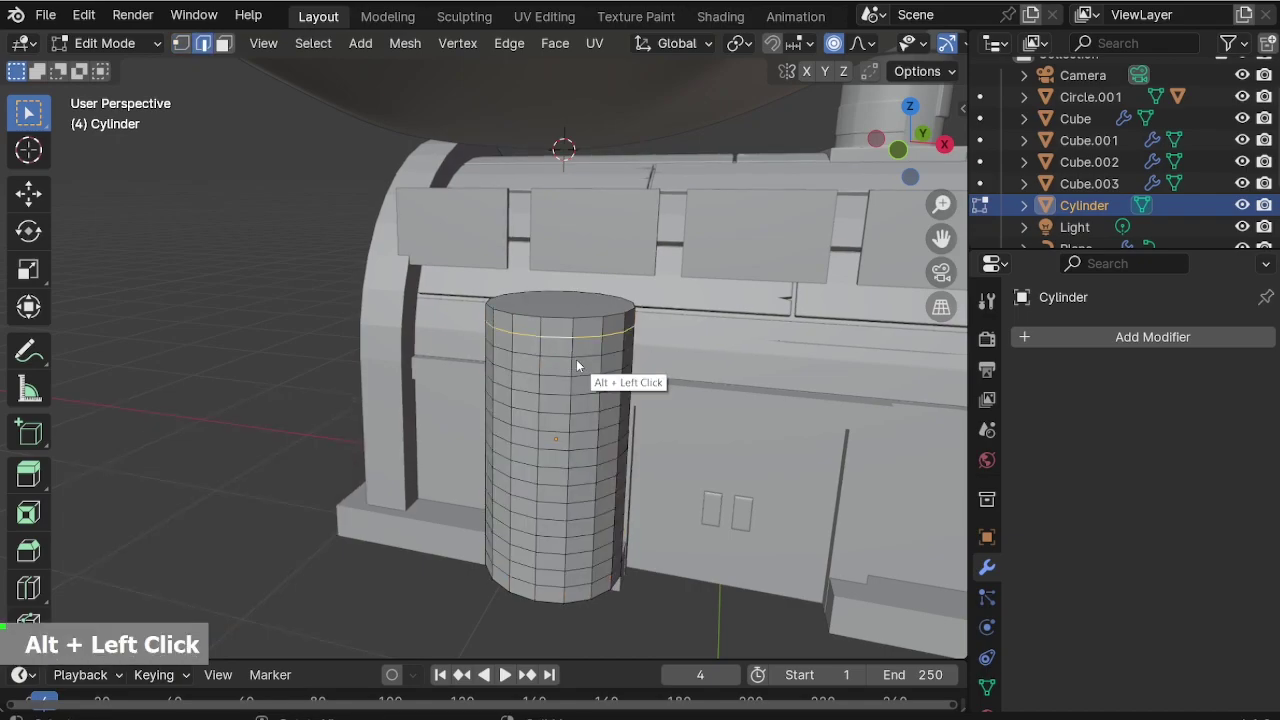
key(s)
scroll(584, 349, up, 17)
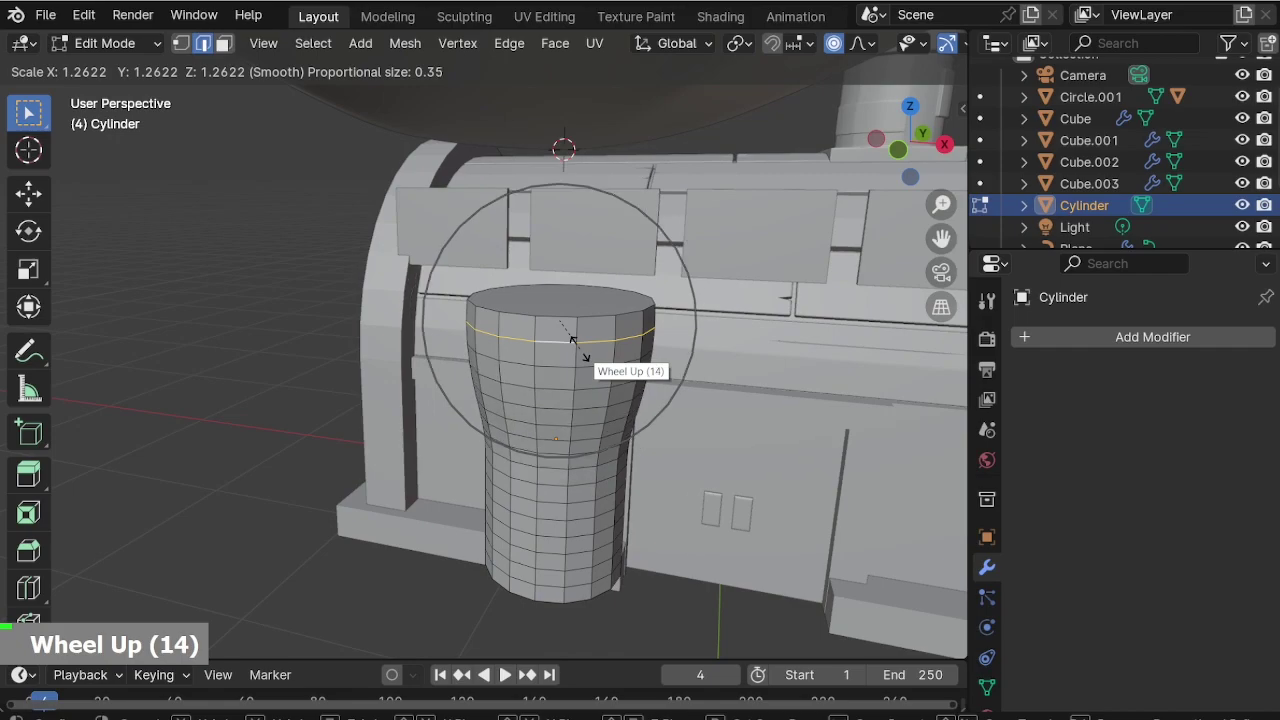
scroll(577, 343, up, 9)
scroll(578, 345, down, 2)
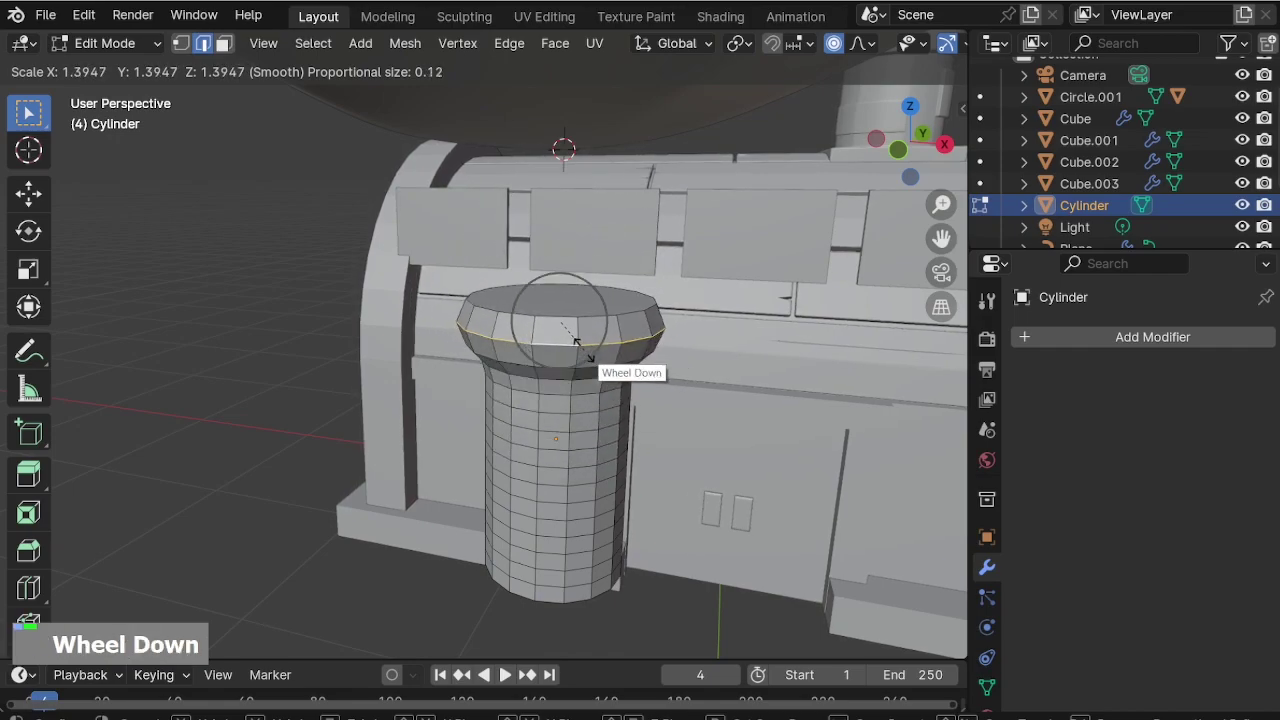
scroll(577, 344, down, 3)
scroll(574, 343, up, 4)
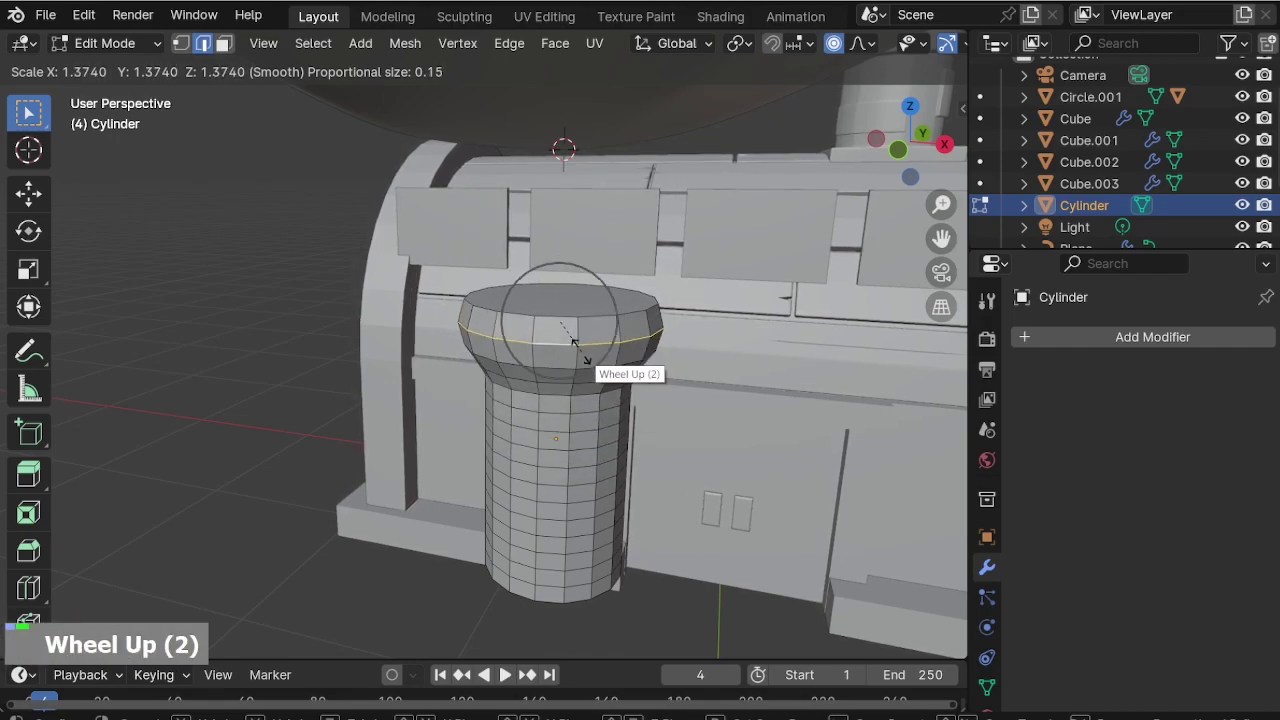
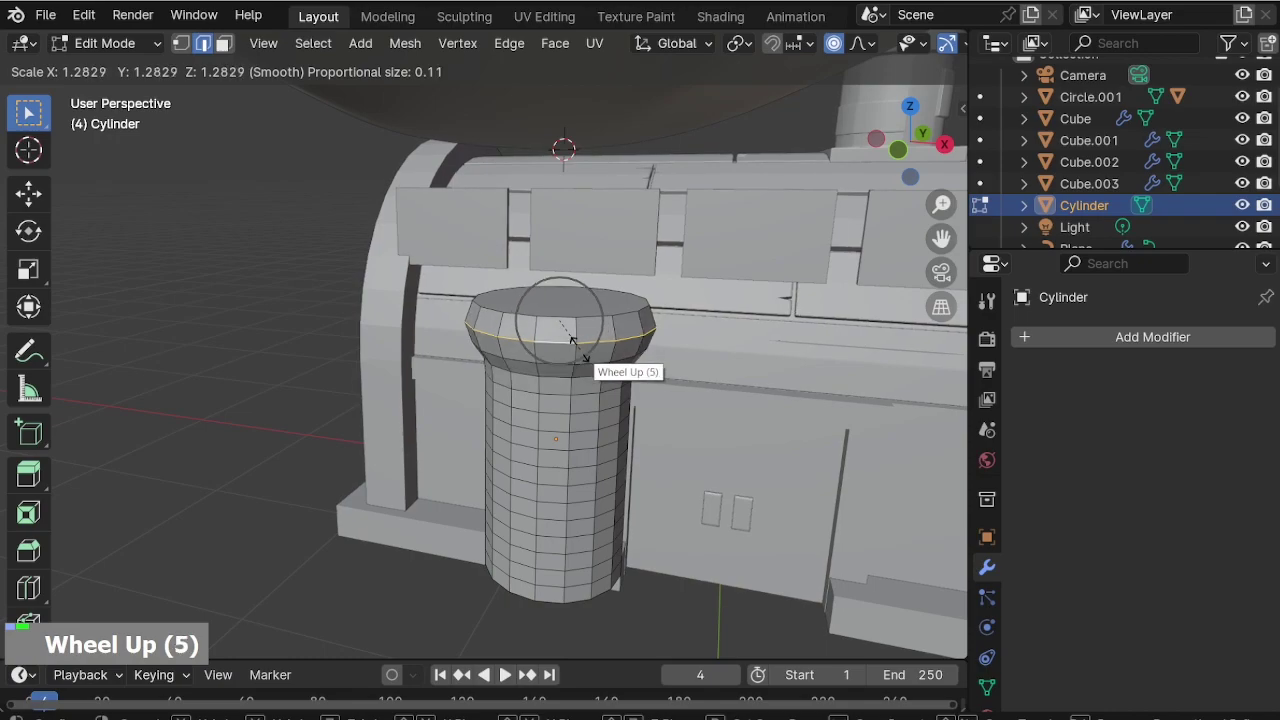
click(573, 343)
Bevel the widened edge loop with 2 segments and a width of about 0.197 m.
key(ctrl+b)
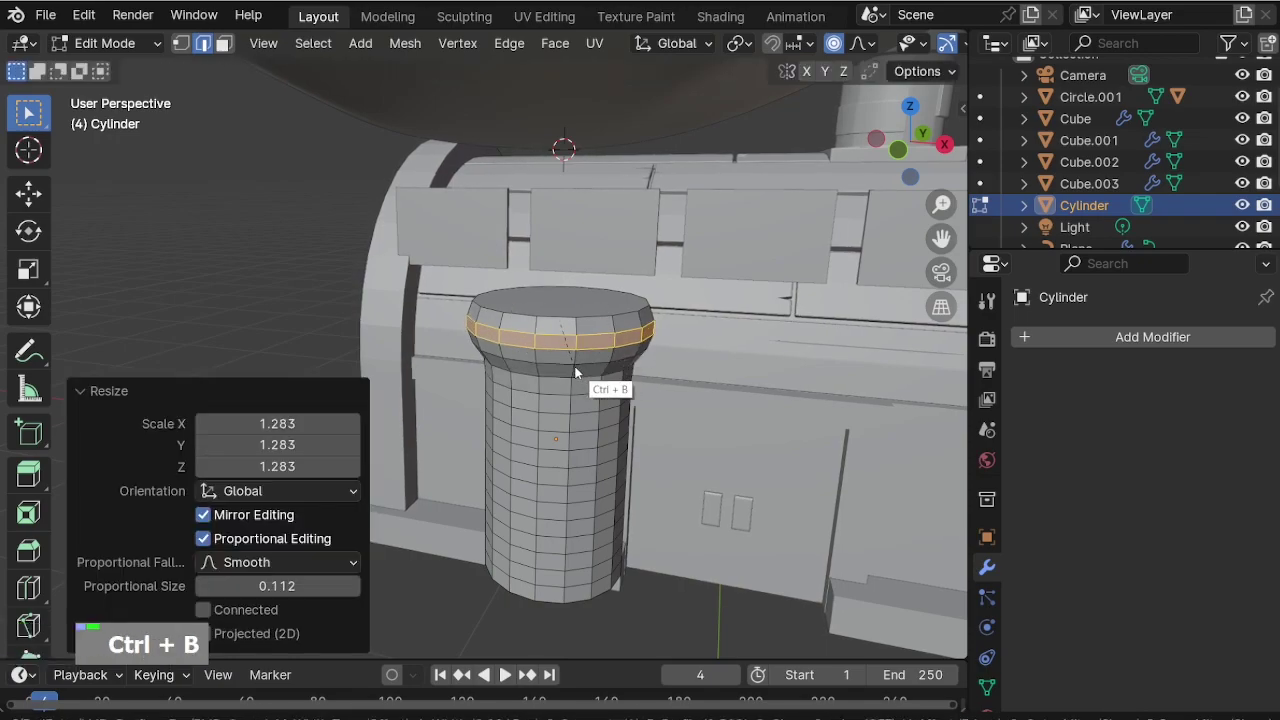
click(575, 378)
right_click(575, 378)
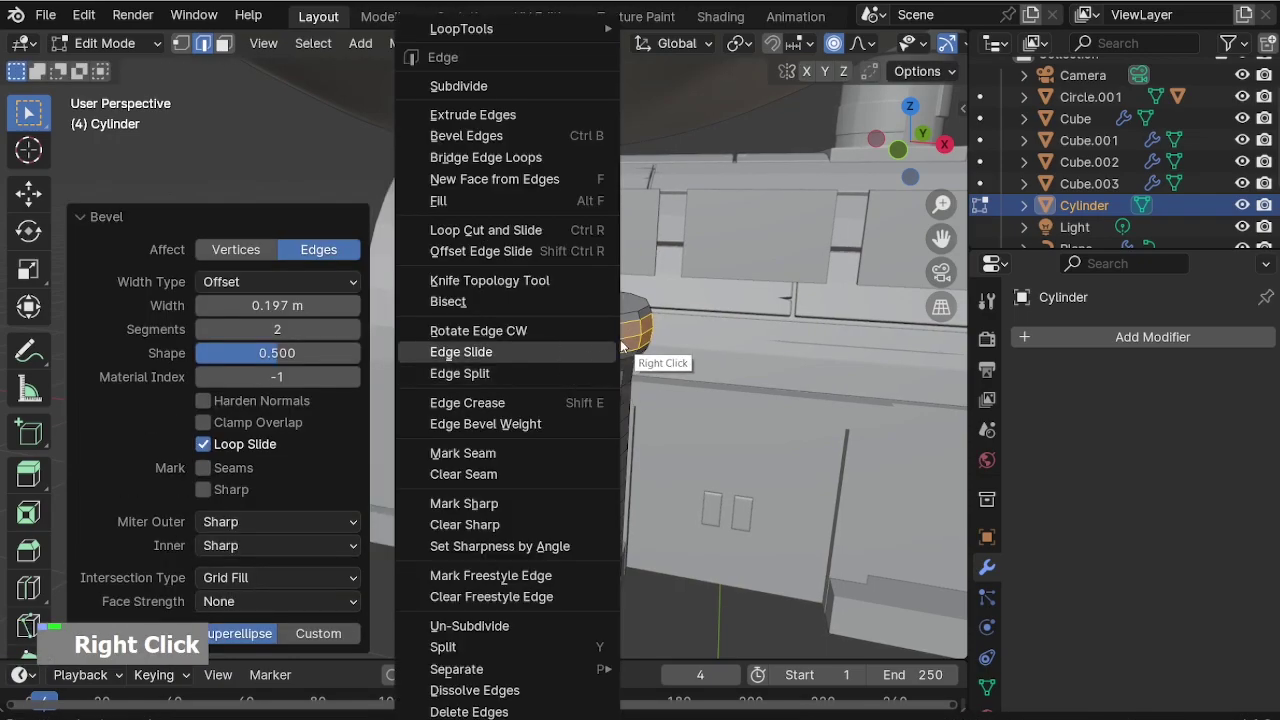
click(628, 338)
Scale the bevel's middle edge loop by about 1.07 with a proportional size of about 0.05.
alt+click(630, 337)
key(s)
scroll(628, 339, up, 7)
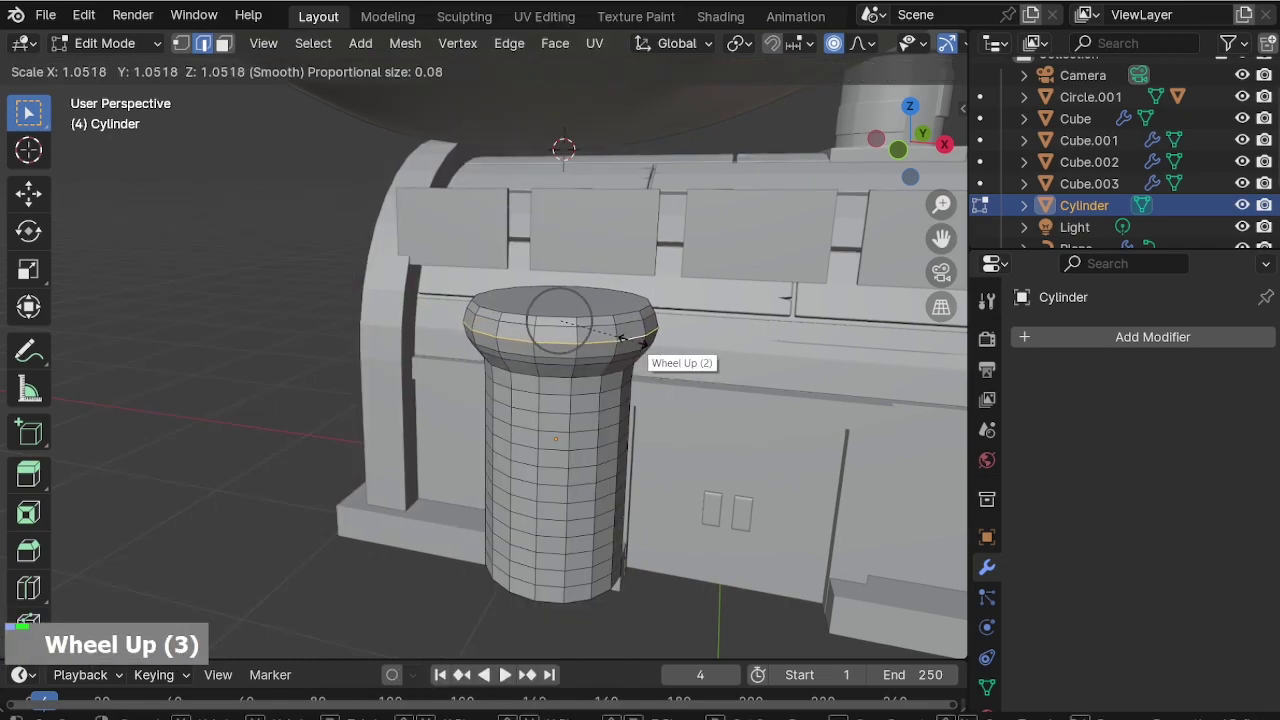
click(628, 340)
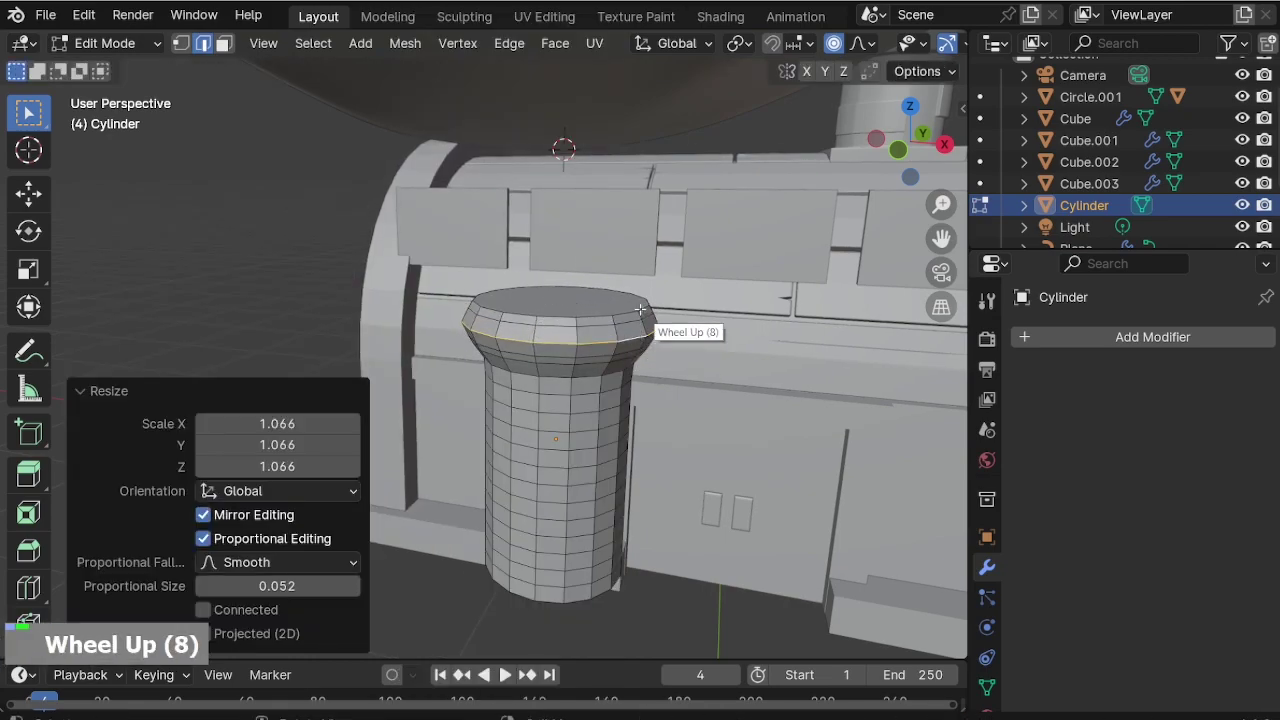
Inset the cylinder's top face by about 0.16 m and extrude it about 0.08 m downward to hollow the rim.
scroll(591, 310, up, 1)
middle_drag(591, 286, 600, 282)
key(i)
scroll(600, 278, up, 2)
key(3)
click(601, 280)
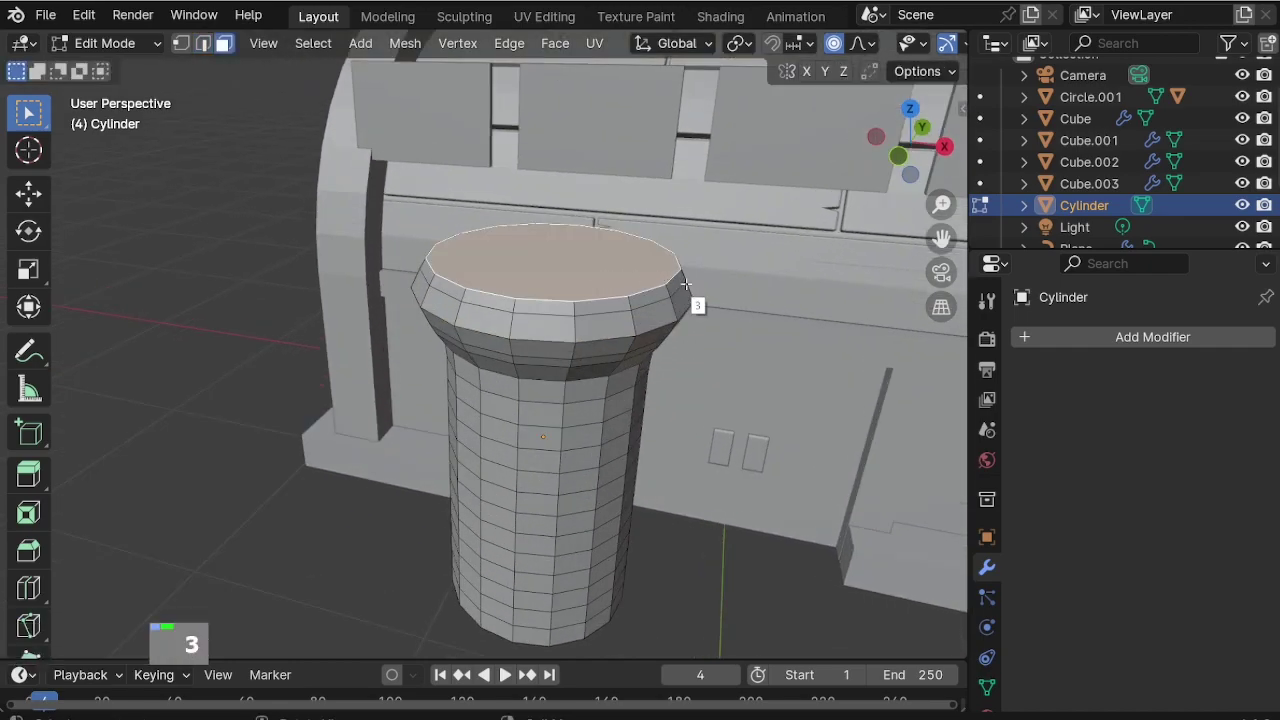
key(i)
click(692, 287)
key(e)
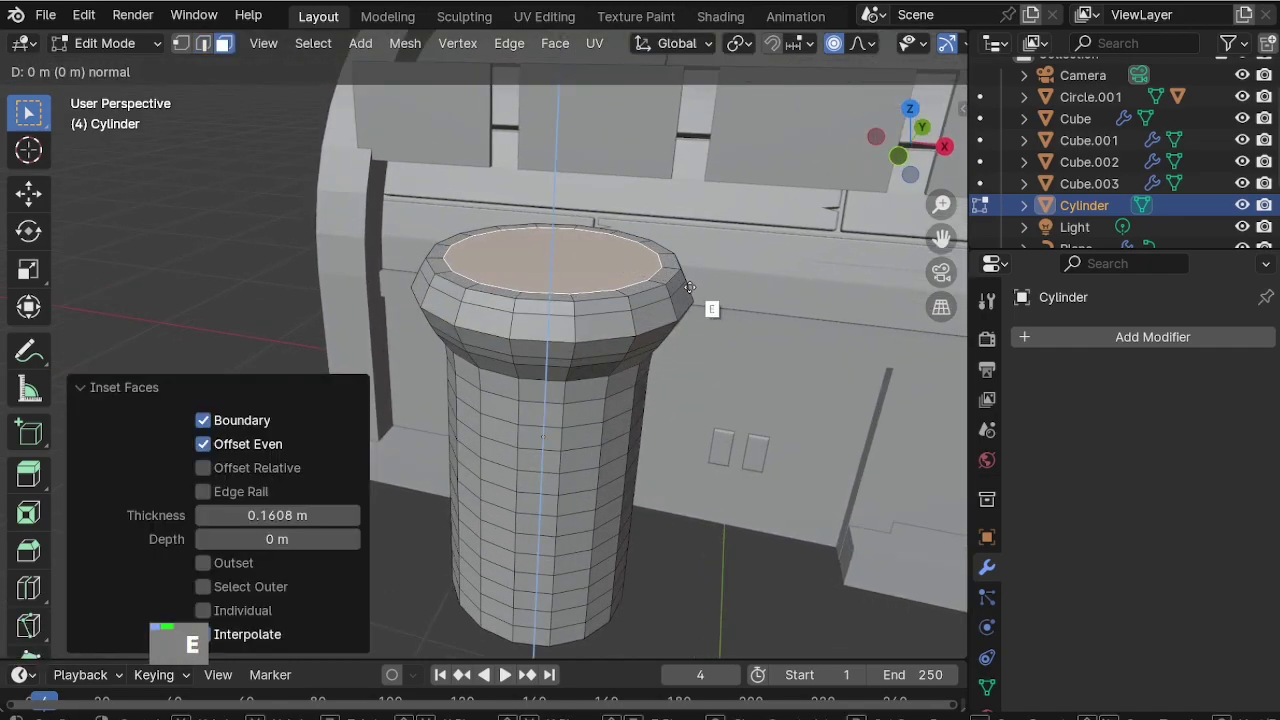
click(683, 330)
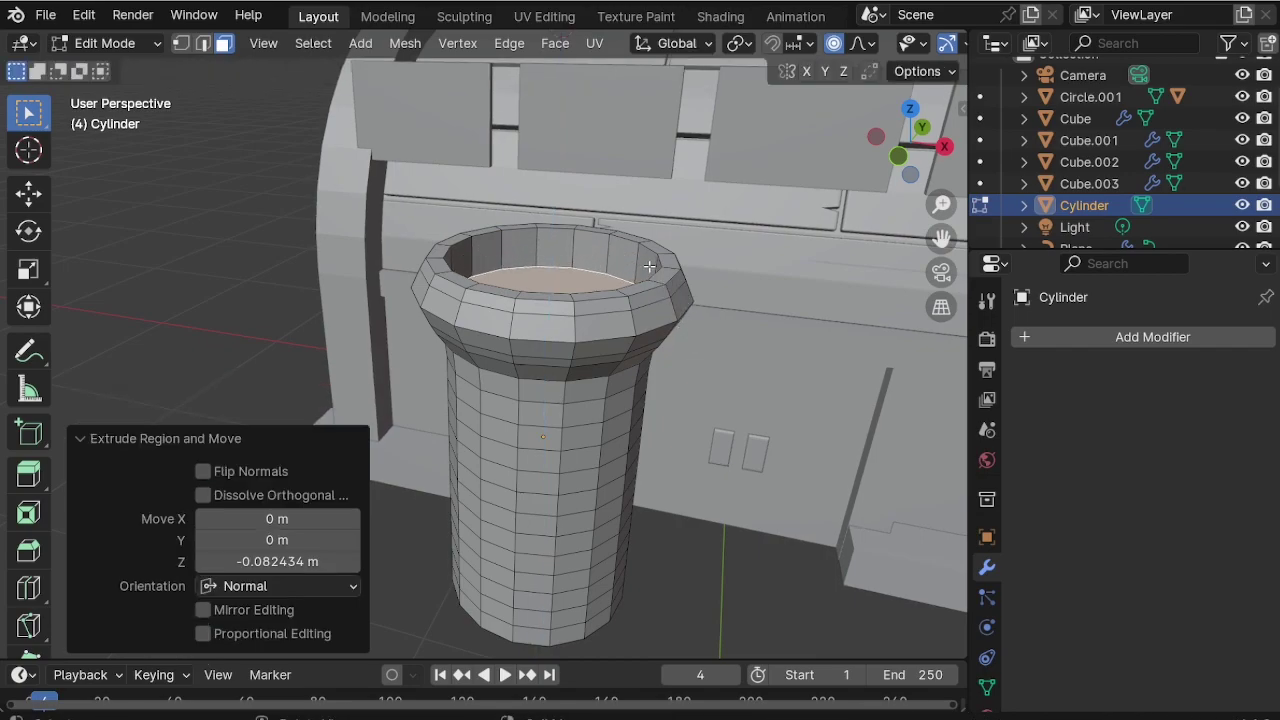
Add an edge loop near the rim on the cylinder's hollow inner wall and apply a level 2 Subdivision modifier to the object.
key(ctrl+r)
click(640, 266)
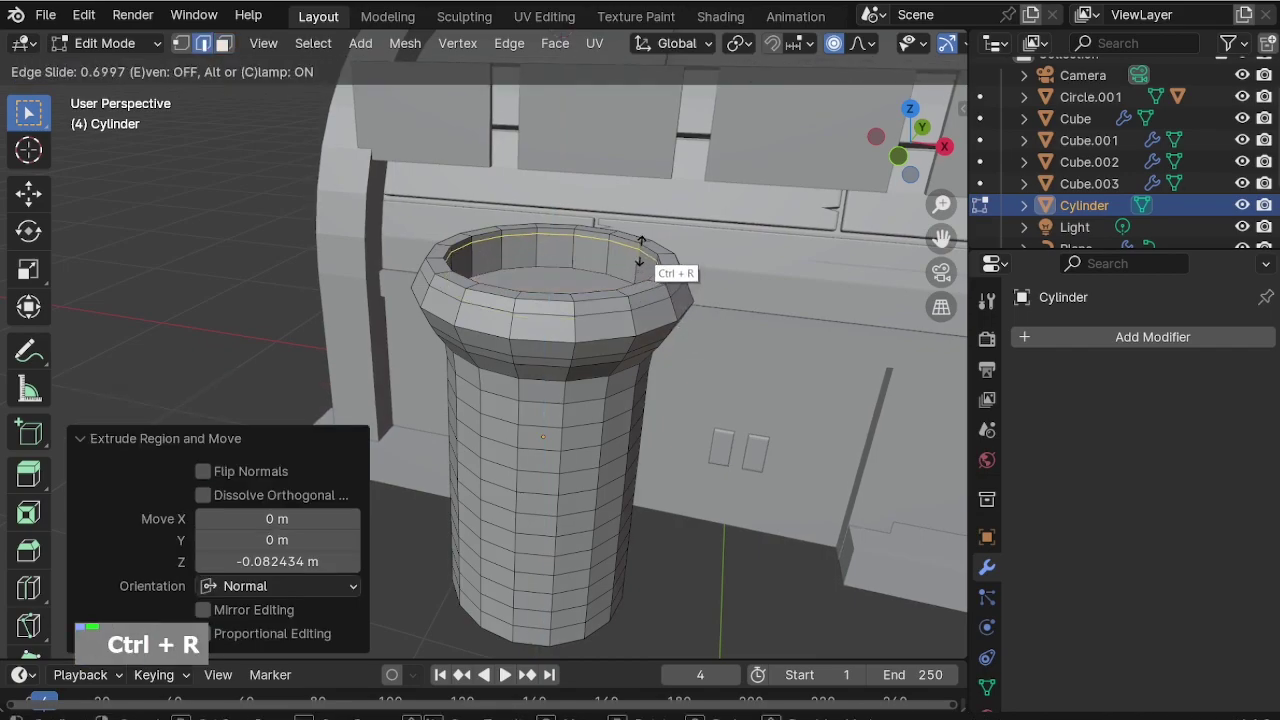
click(640, 258)
middle_drag(640, 258, 597, 341)
key(Tab)
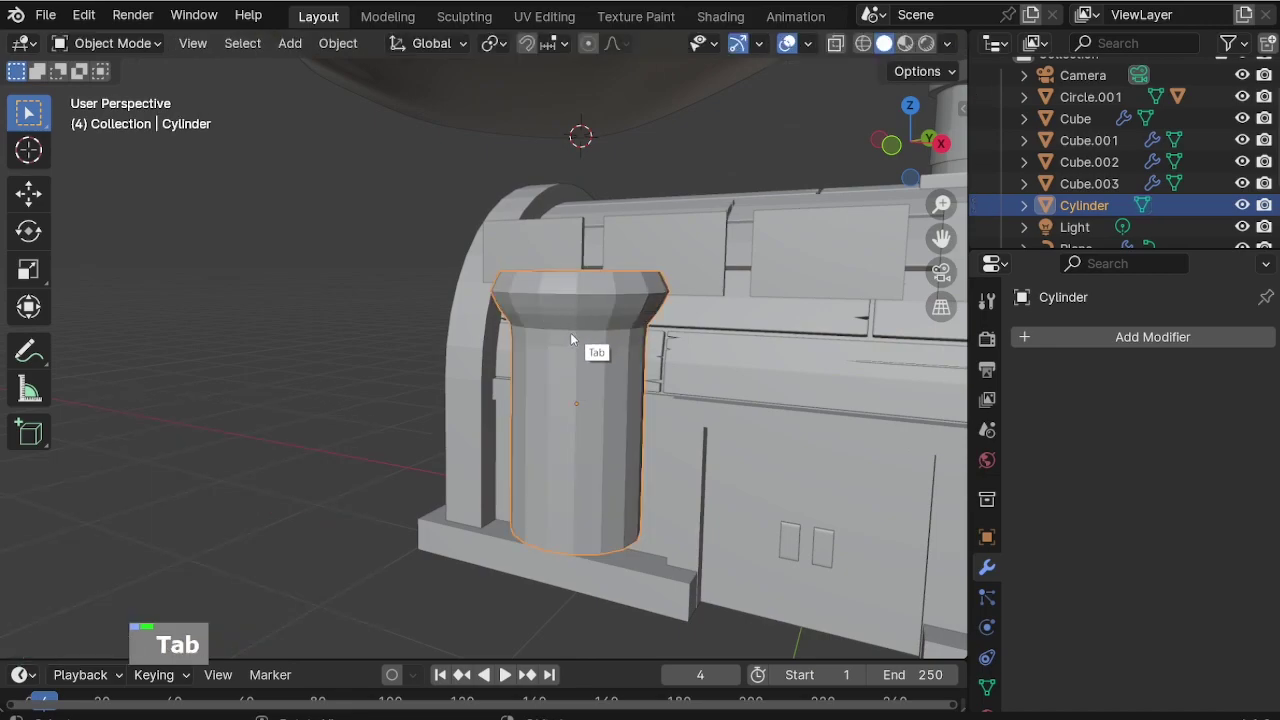
key(ctrl+2)
Scale the edge loop just below the flared rim by about 1.103 with a proportional size of about 0.149.
key(Tab)
scroll(555, 340, up, 1)
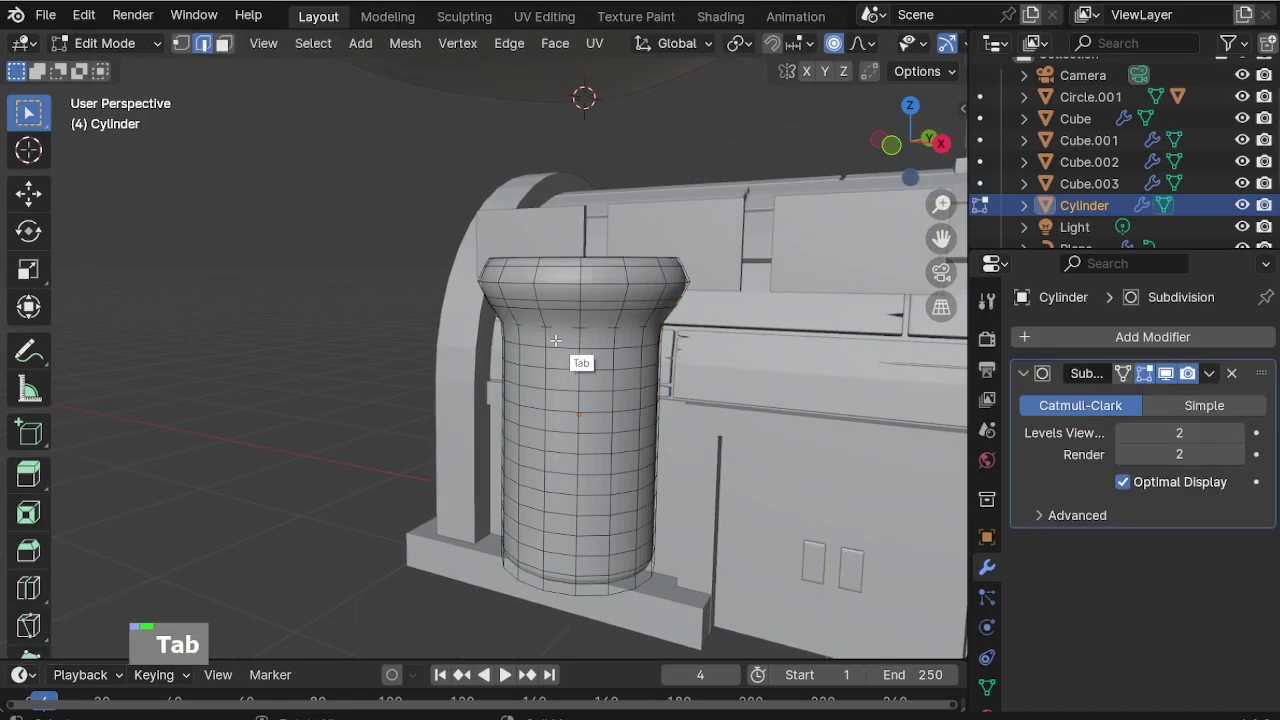
alt+click(552, 328)
key(s)
scroll(700, 418, down, 14)
scroll(724, 420, up, 3)
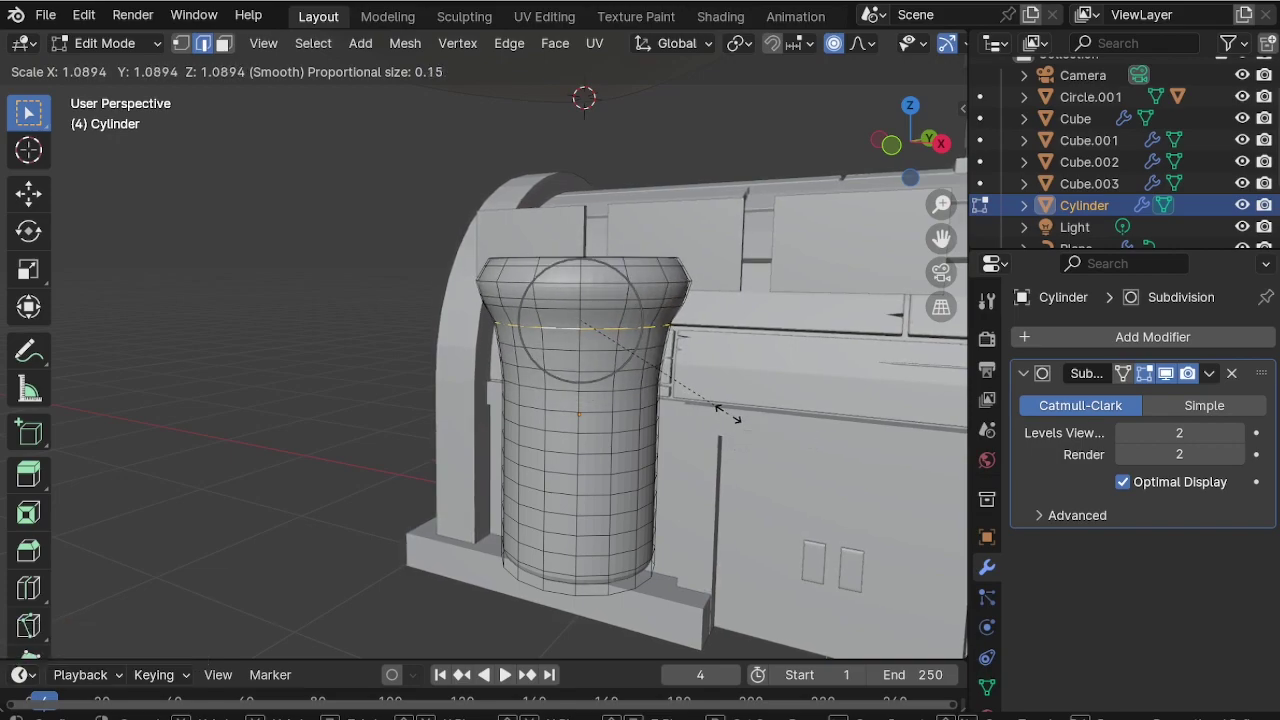
click(730, 414)
Add a supporting edge loop close to the cylinder's bottom edge, working in front view with X-ray on.
key(KP_1)
key(alt+z)
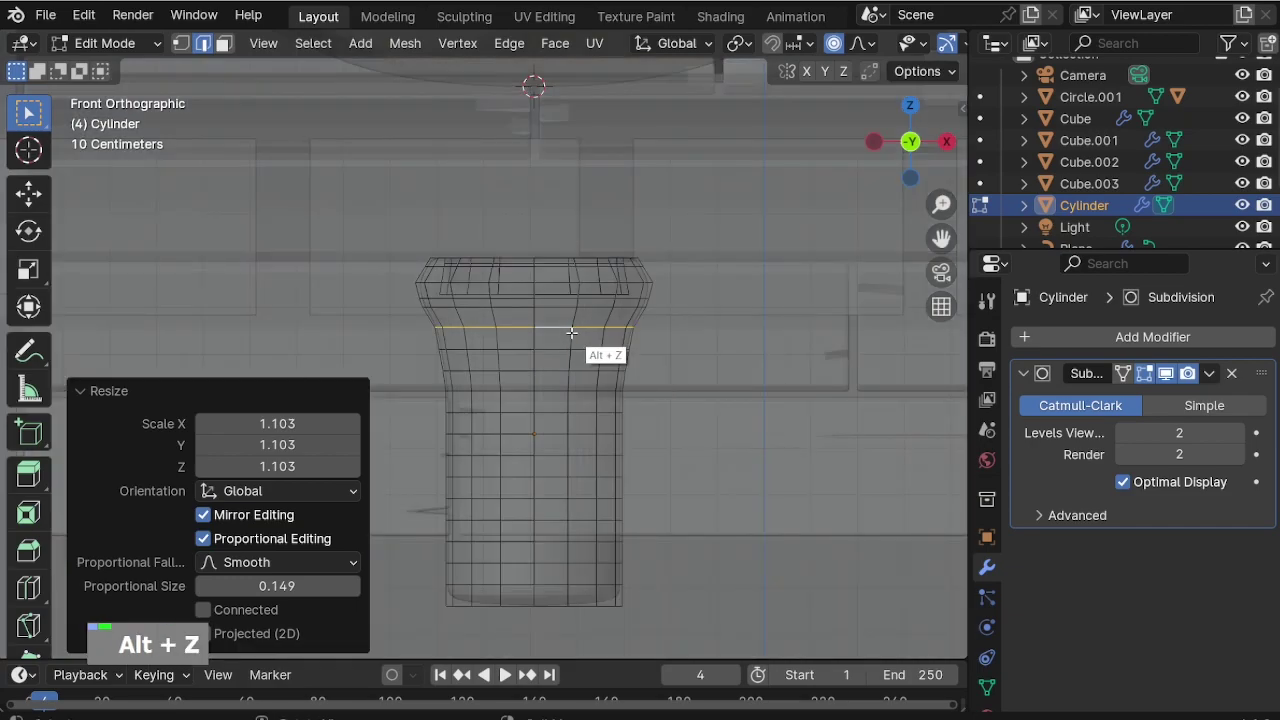
key(ctrl+r)
click(503, 601)
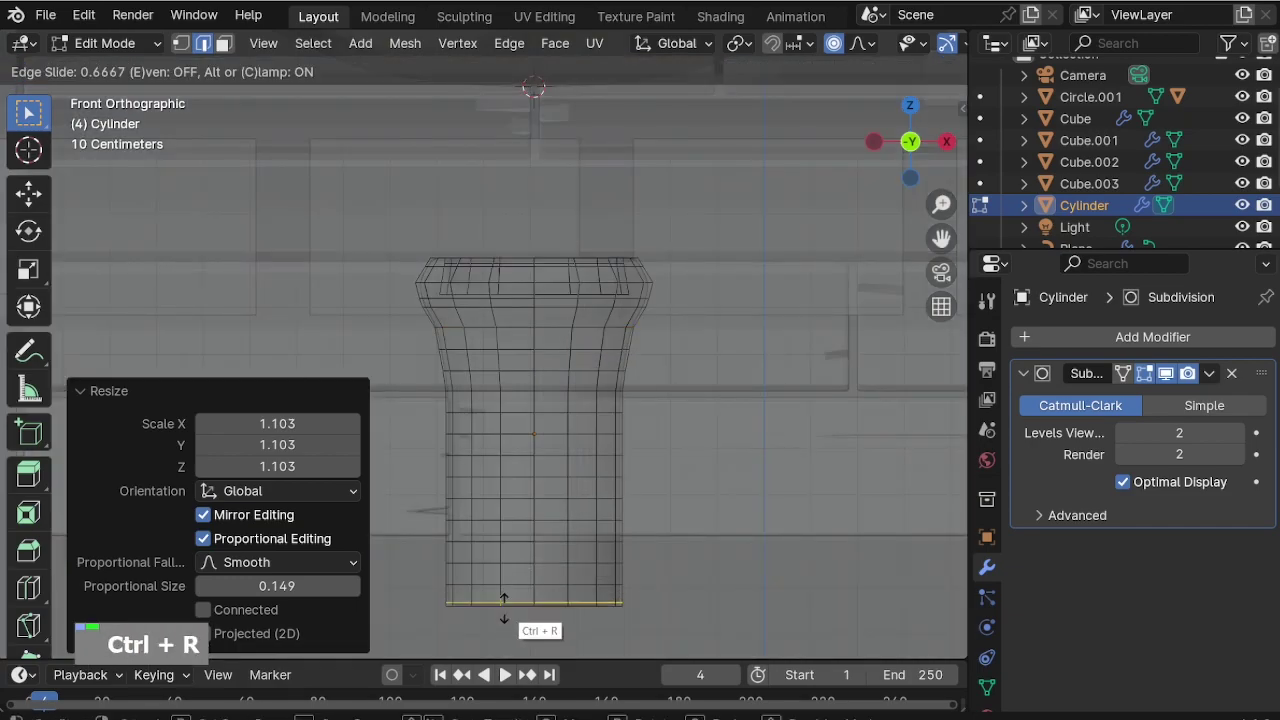
click(547, 527)
key(Tab)
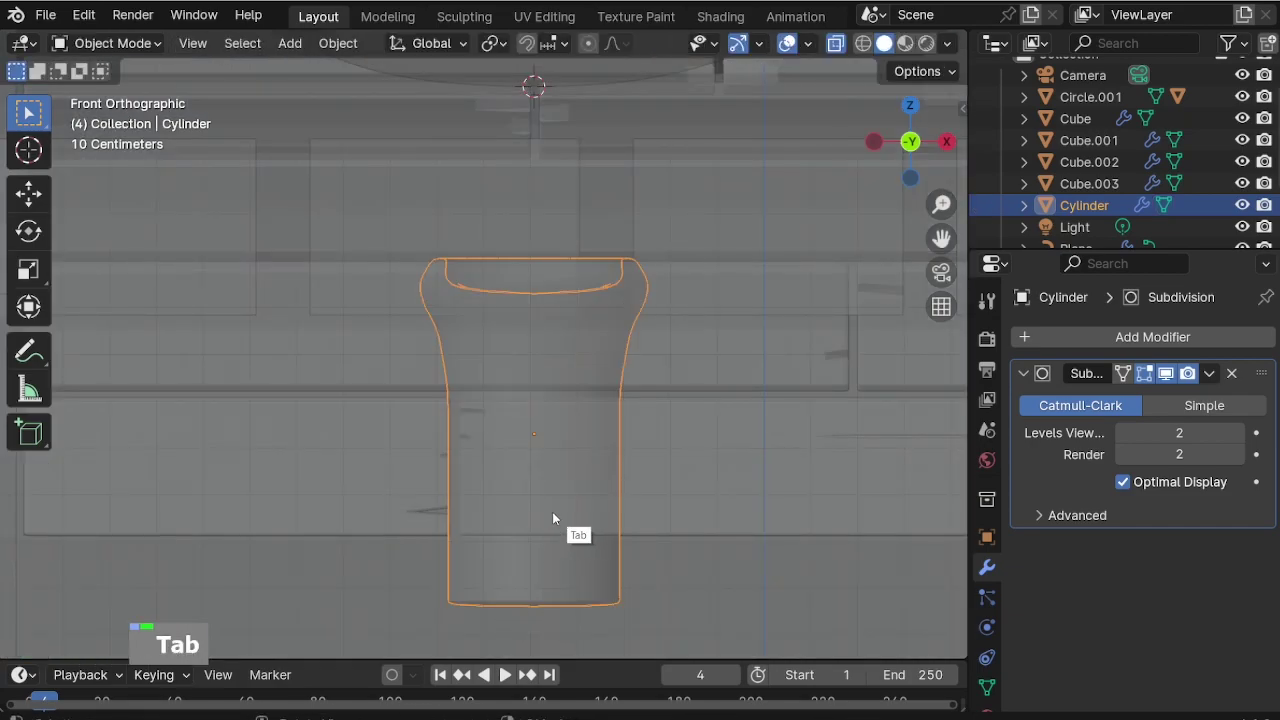
key(Tab)
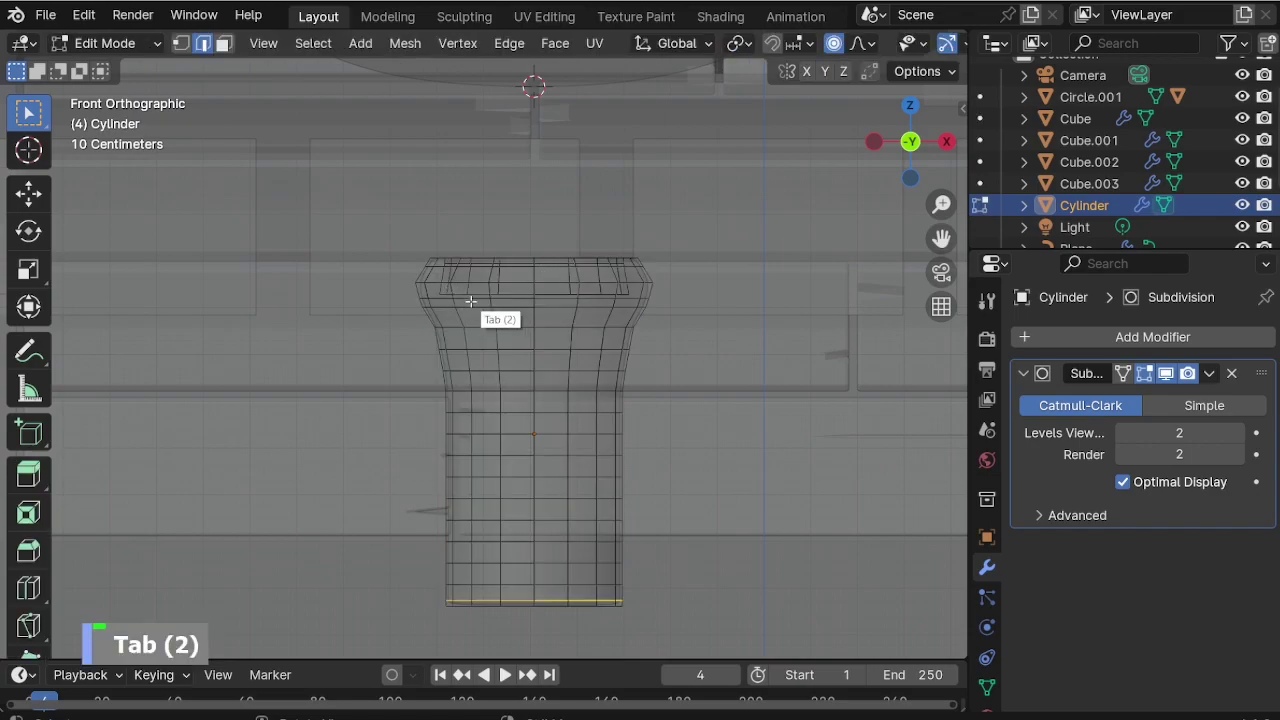
shift+click(445, 295)
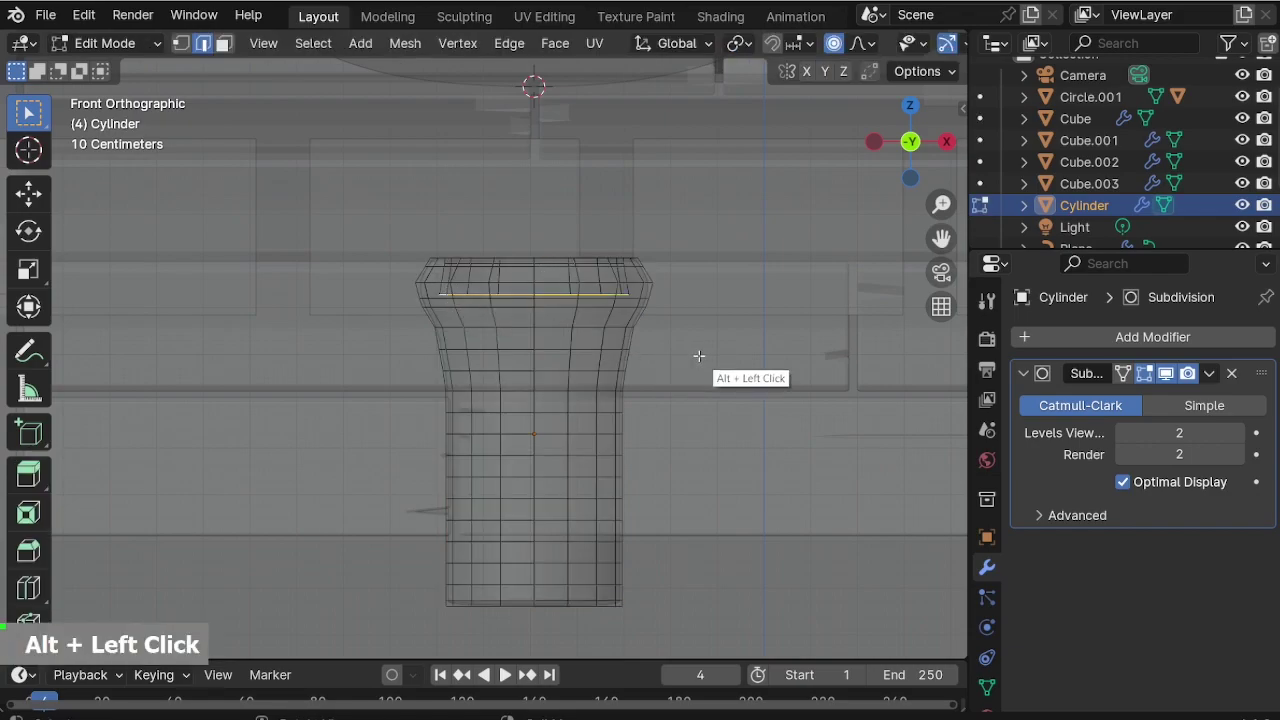
key(s)
scroll(722, 346, up, 9)
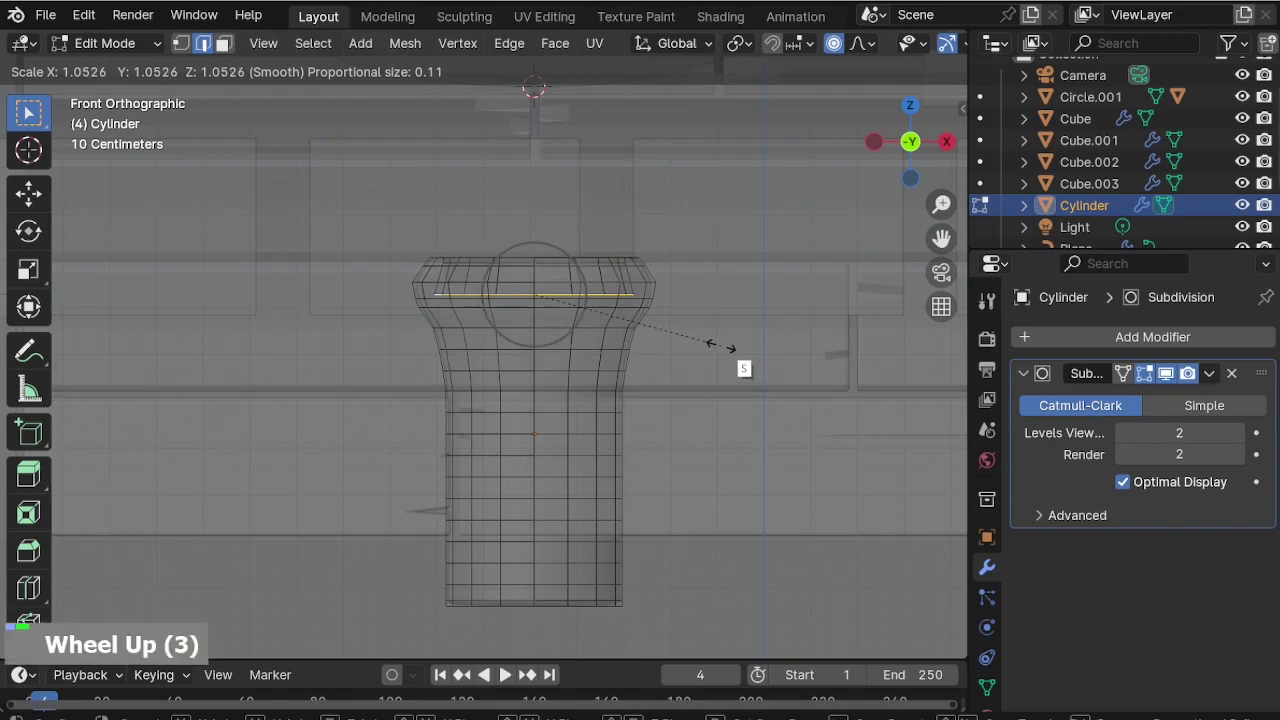
key(Escape)
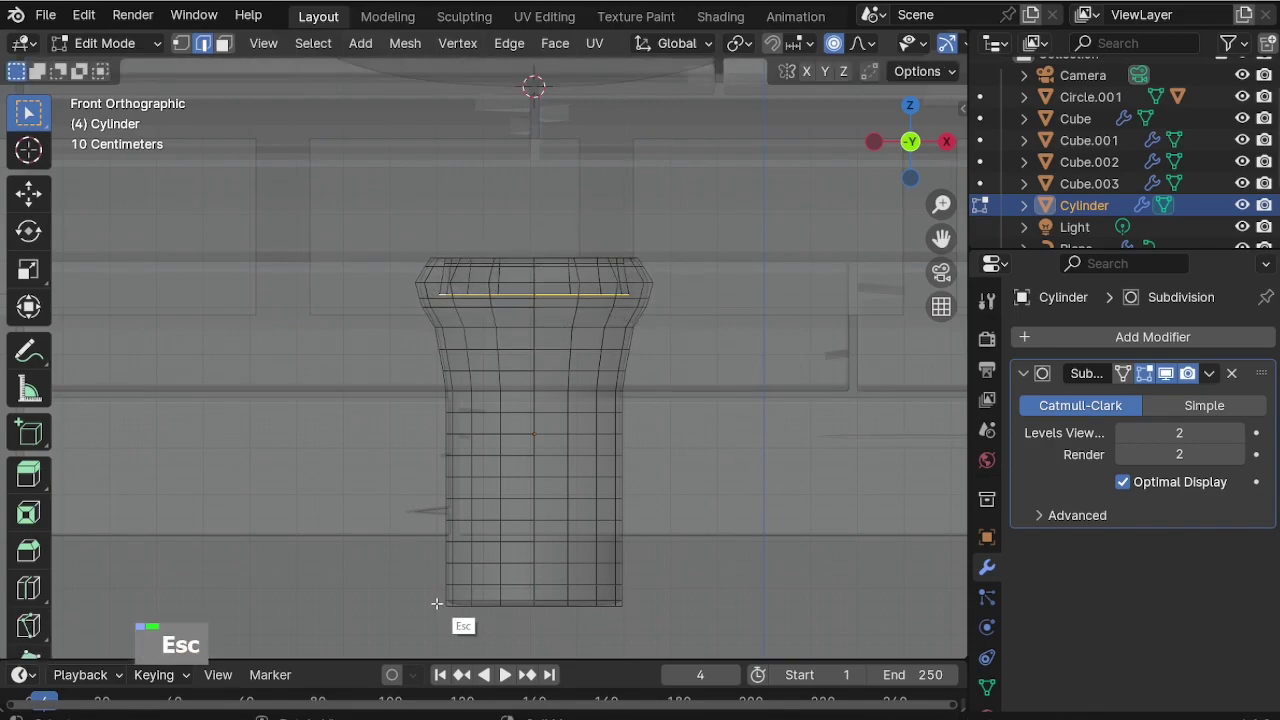
Taper the cylinder by scaling its bottom edge loops by about 0.872 with a proportional size of about 0.621.
drag(675, 630, 676, 630)
key(s)
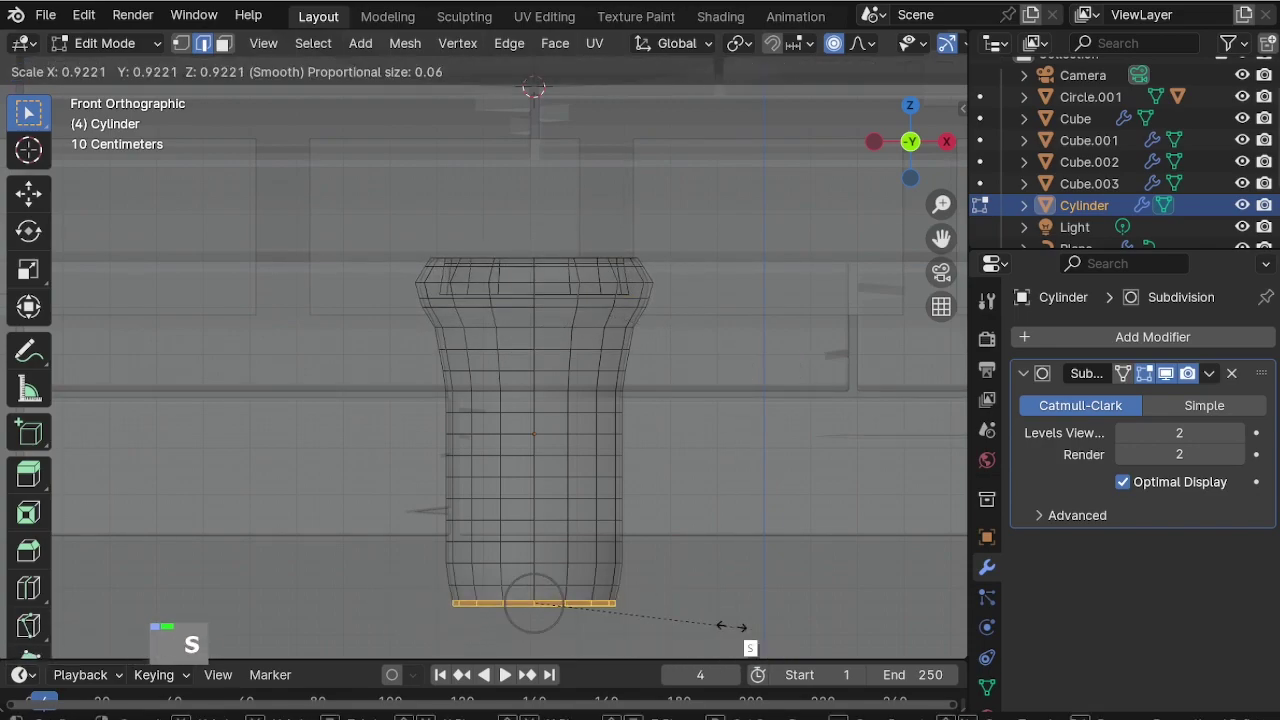
scroll(735, 625, down, 19)
scroll(722, 621, down, 5)
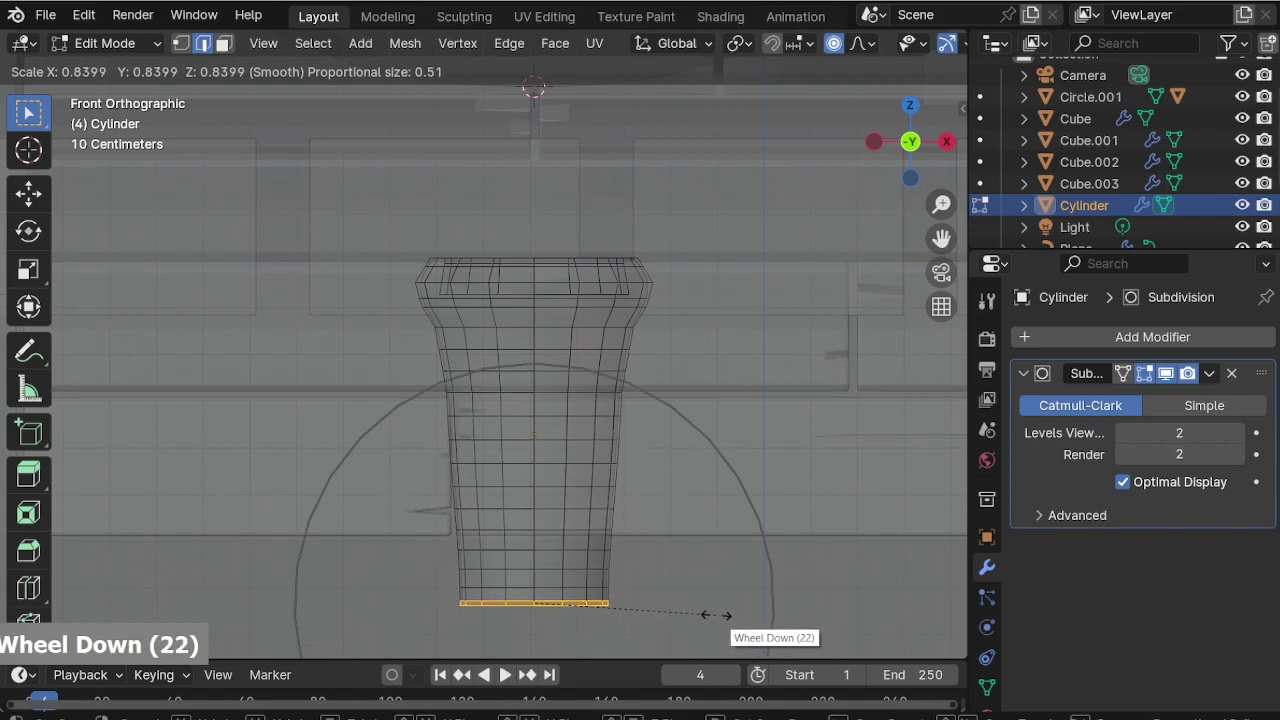
click(722, 615)
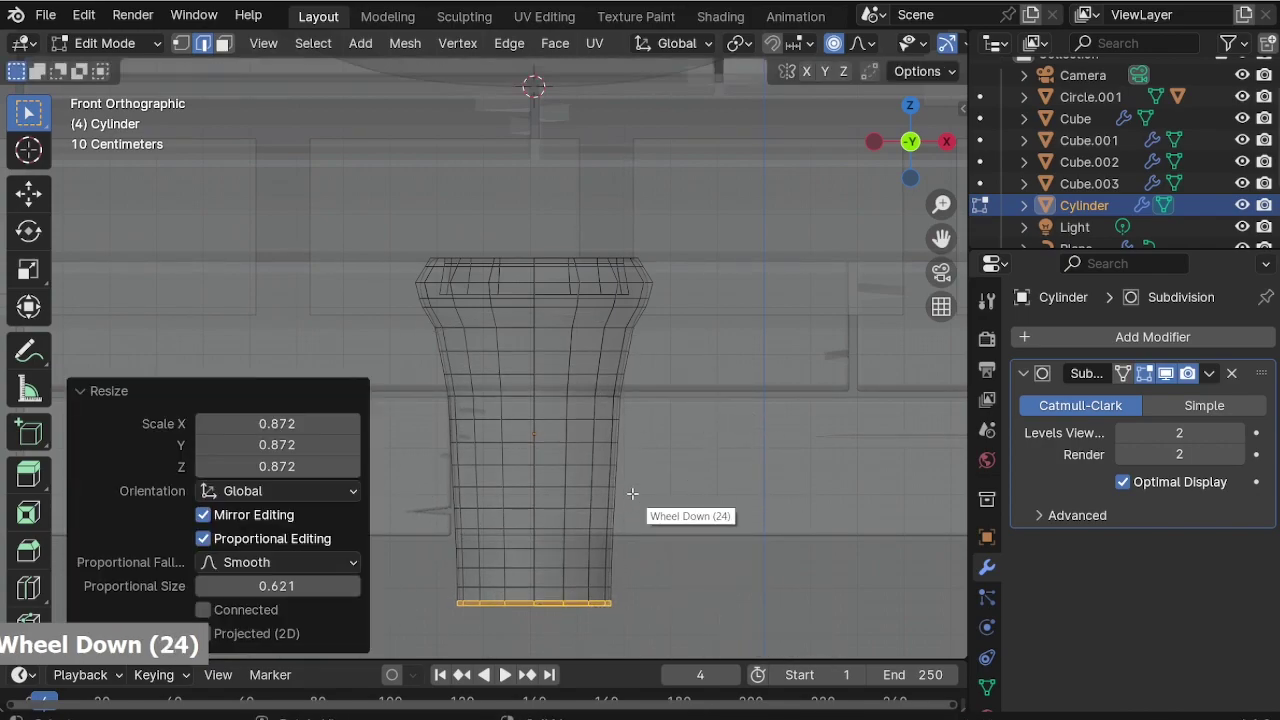
Leave mesh editing, turn off X-ray and shade the cylinder smooth.
key(Tab)
key(alt+z)
middle_drag(523, 429, 454, 430)
right_click(553, 317)
click(545, 166)
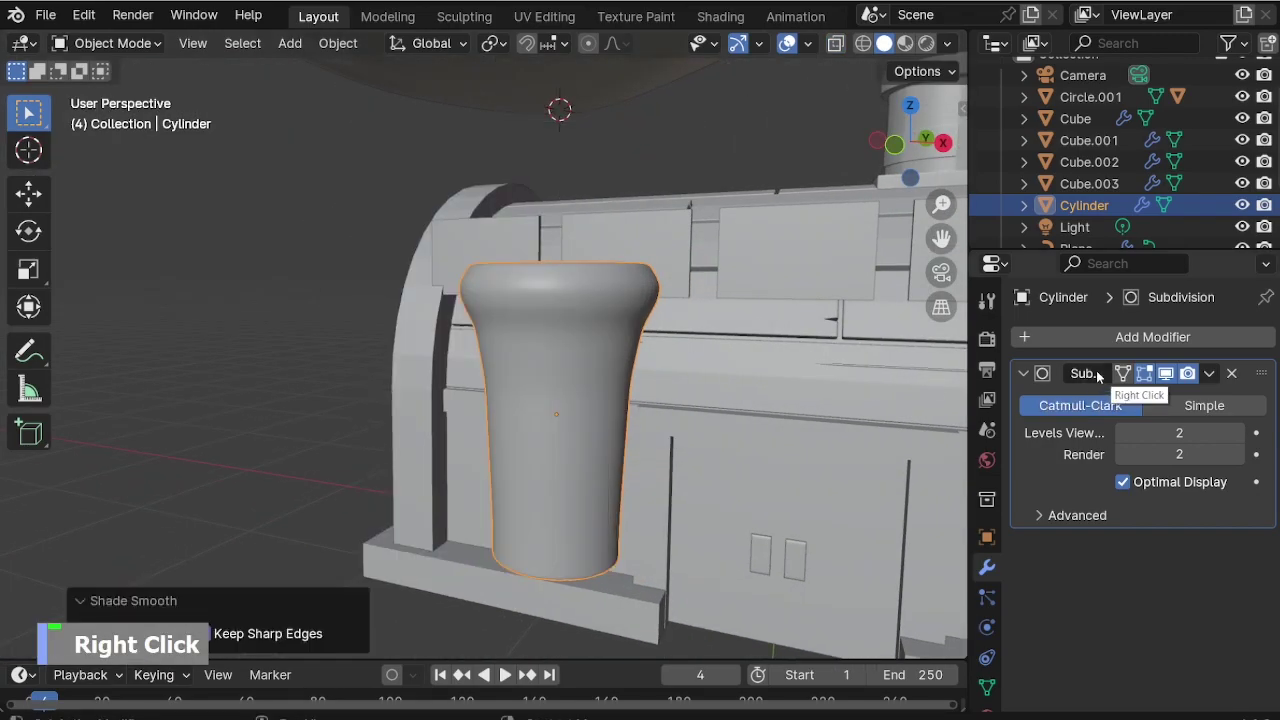
Add an Array modifier to the cylinder with relative offset factors of X 0 and Z 1.
click(1060, 337)
click(1040, 342)
text(AR)
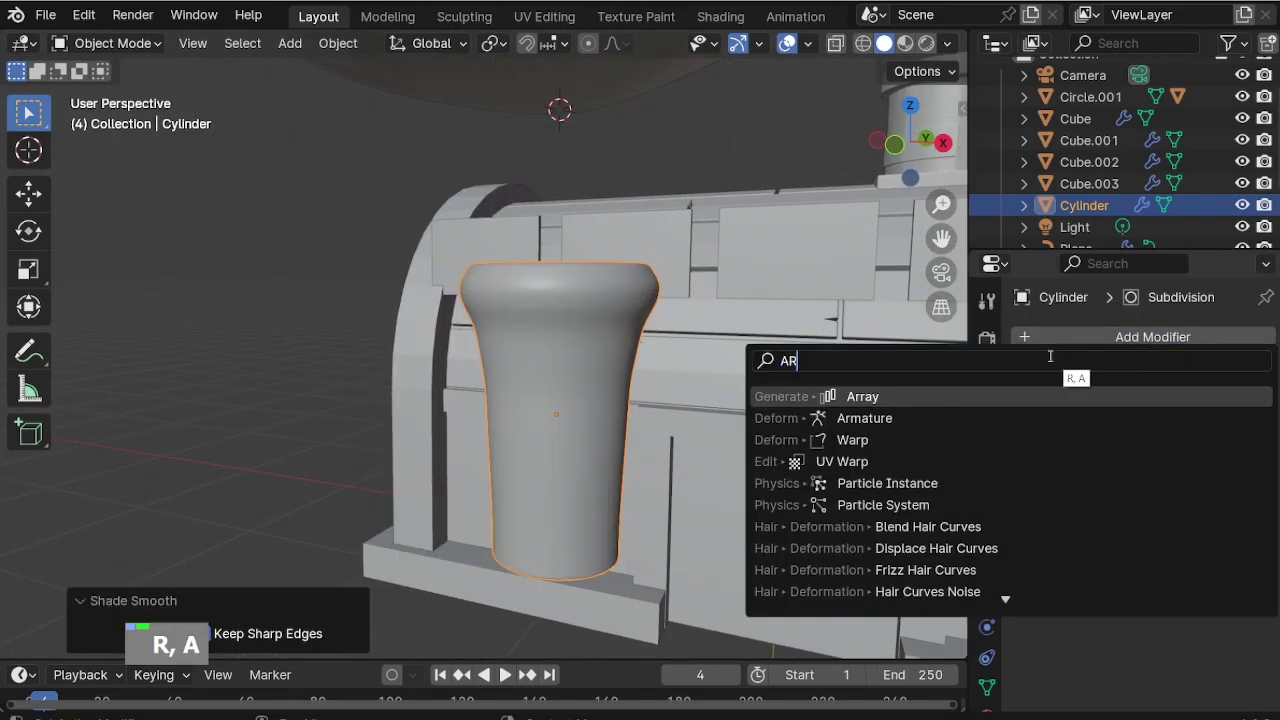
click(1035, 394)
scroll(1190, 572, down, 8)
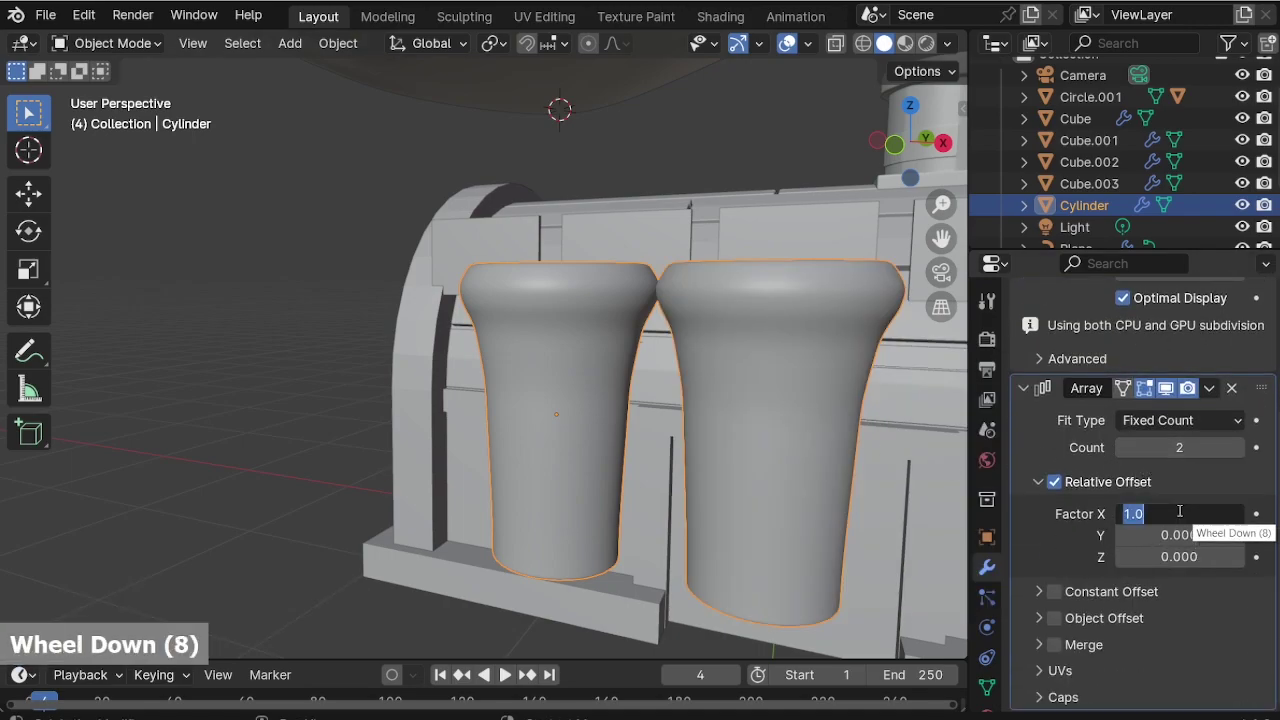
text(0)
key(Return)
text(1)
key(Return)
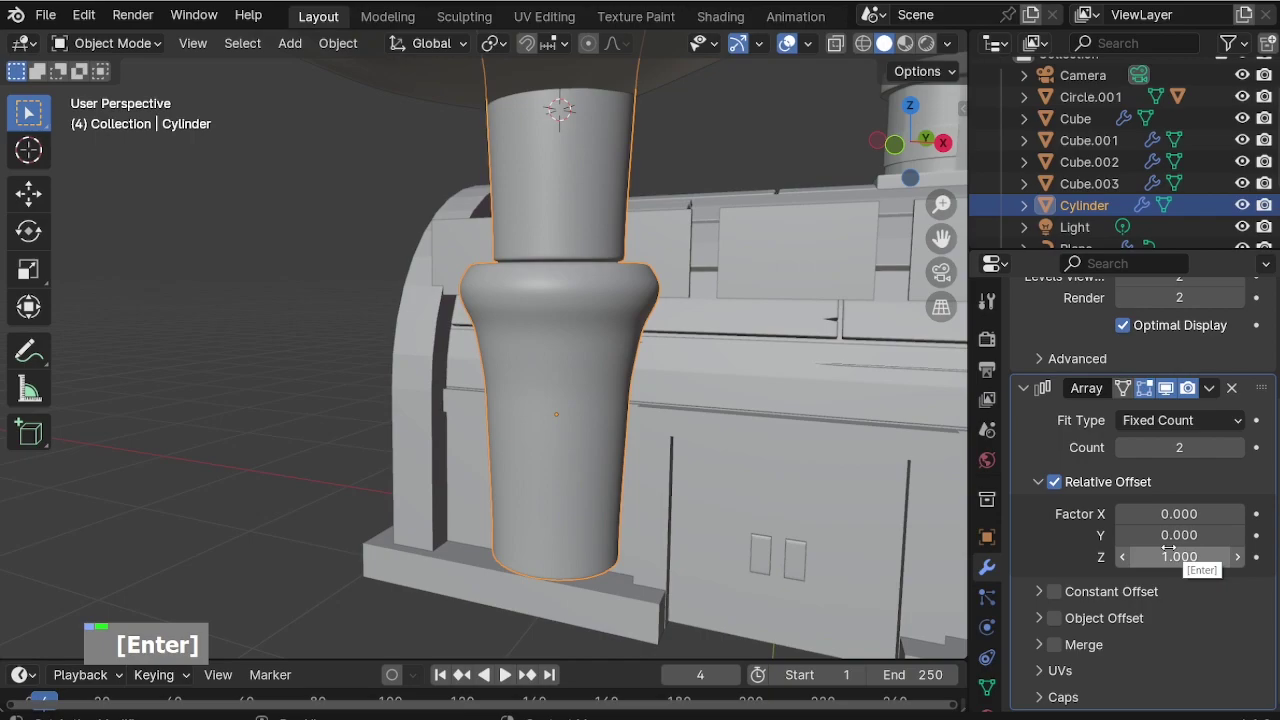
Reduce the array's relative Z offset to 0.9 so that the upper segment sits inside the lower segment's hollow rim.
scroll(650, 494, down, 1)
scroll(598, 402, up, 2)
click(1123, 557)
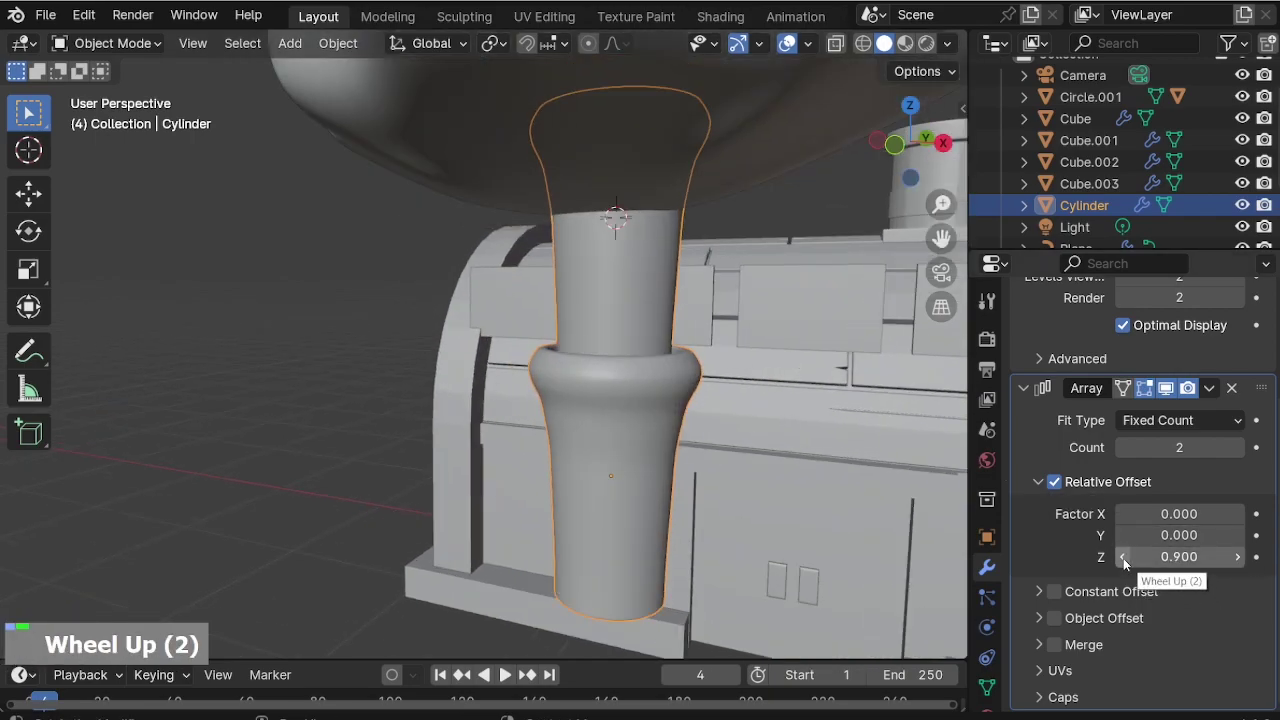
click(1123, 557)
click(1123, 557)
middle_drag(588, 384, 617, 380)
key(alt+z)
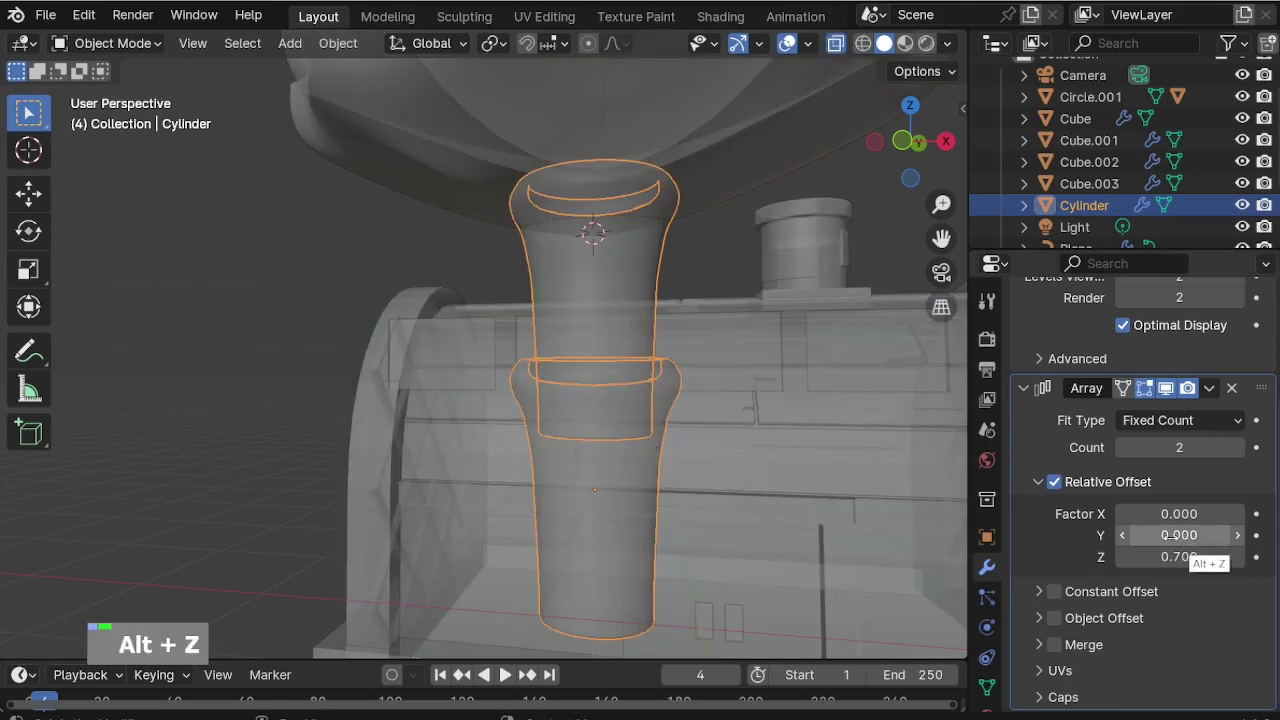
click(1238, 557)
click(1238, 557)
middle_drag(790, 505, 764, 514)
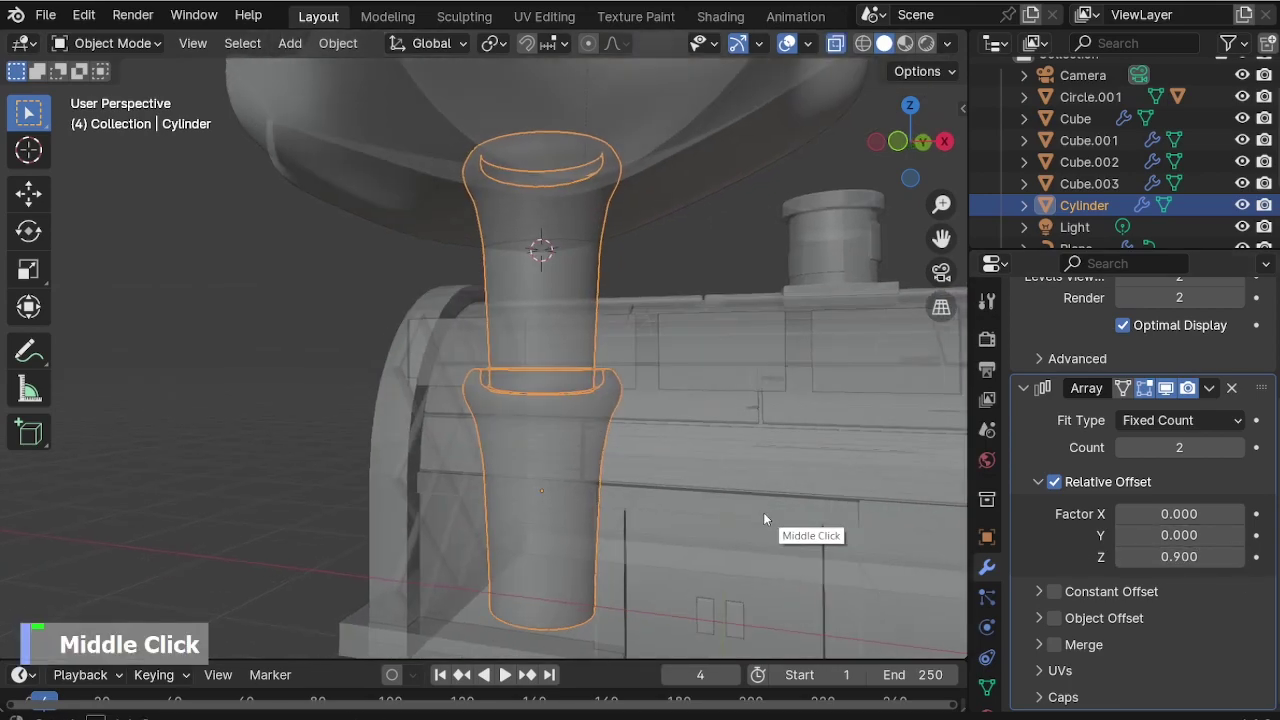
Turn off X-ray and scale the stacked cylinder down by about 0.599.
key(alt+z)
scroll(597, 460, down, 2)
middle_drag(597, 460, 550, 469)
scroll(612, 425, down, 5)
scroll(690, 558, up, 2)
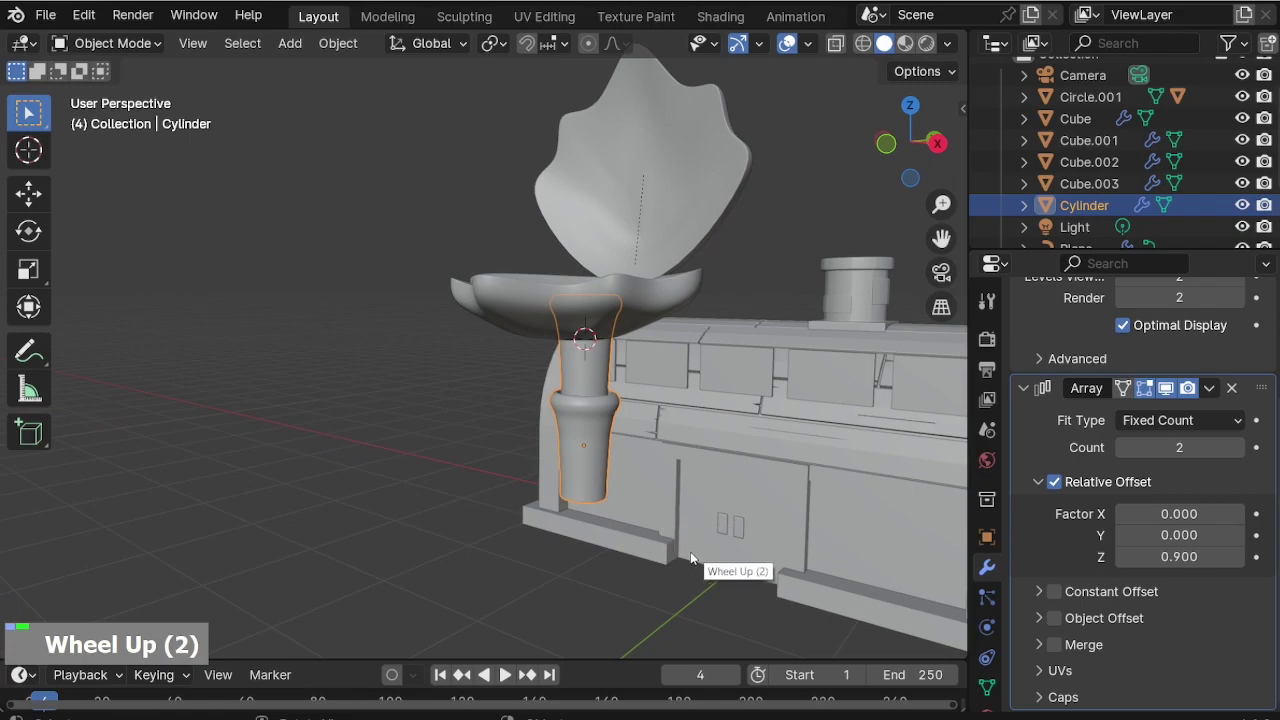
key(s)
click(630, 520)
key(KP_1)
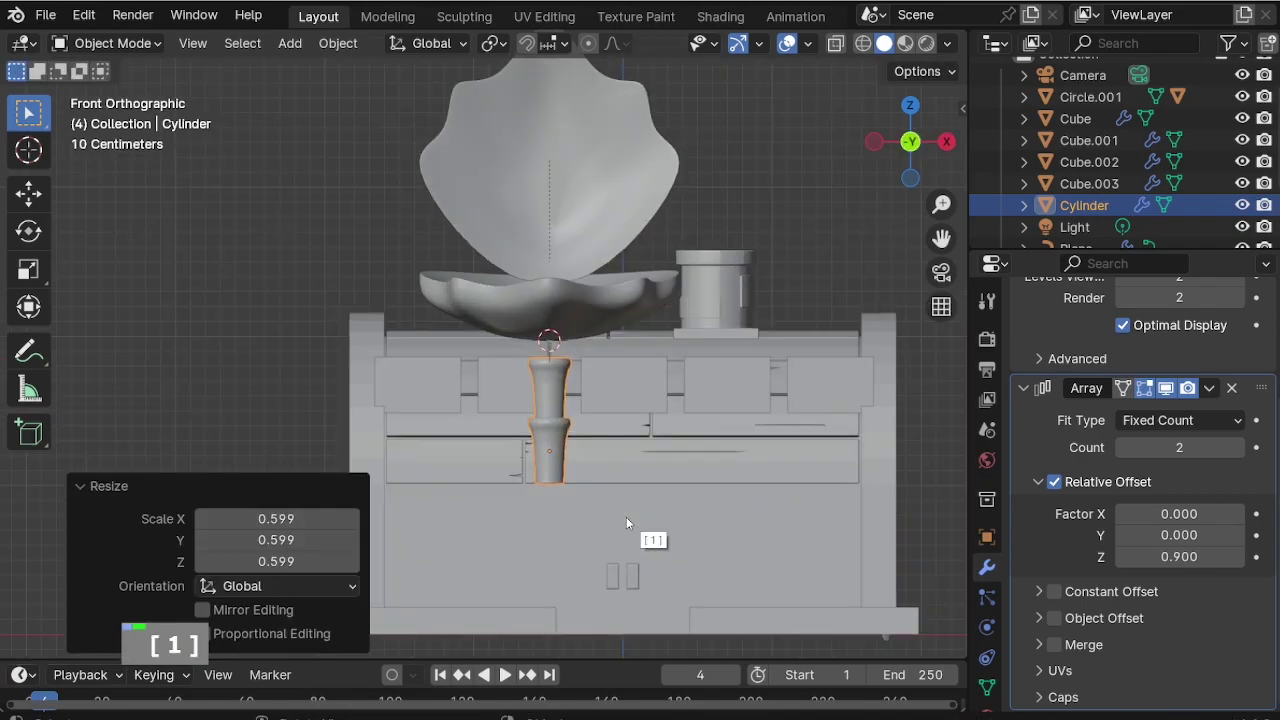
Add the leaf ornament to the selection and move it with the cylinder about -2.455 m along X, clear of the building.
shift+click(586, 338)
scroll(796, 364, down, 3)
key(g)
key(x)
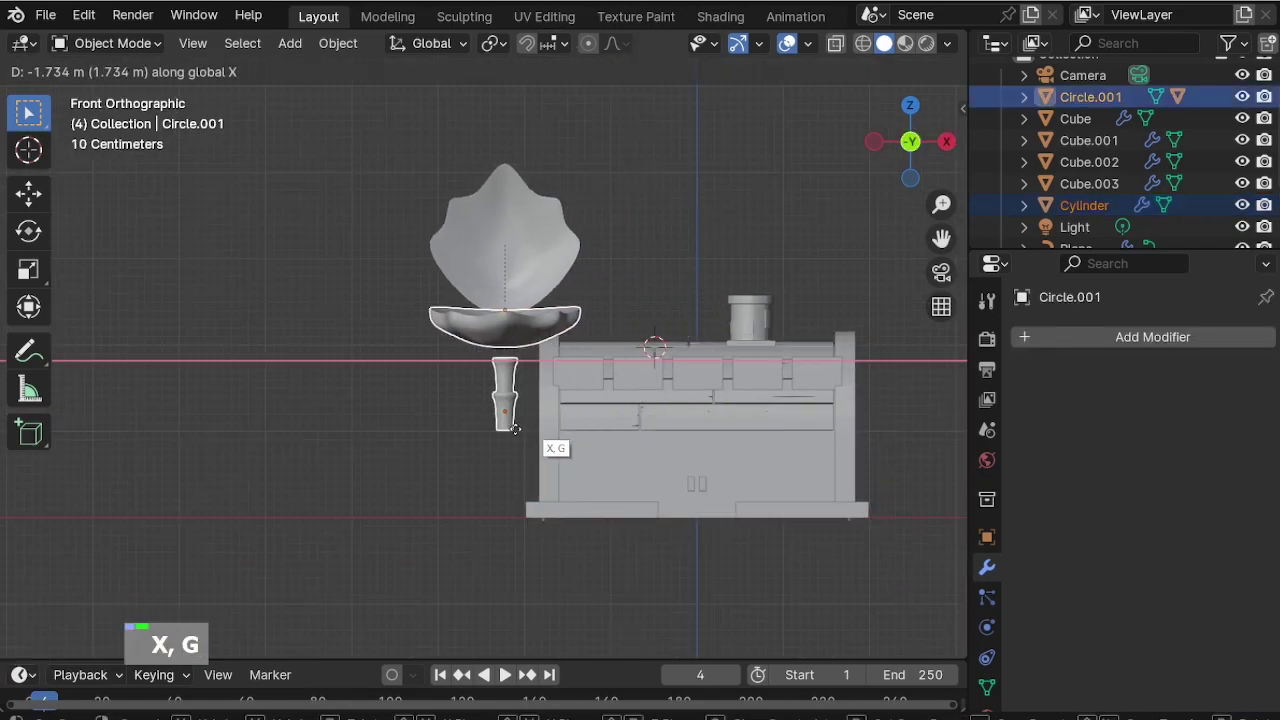
click(455, 435)
Scale the leaf ornament and cylinder down together by about 0.615, and enlarge them again slightly.
scroll(455, 435, up, 2)
shift+middle_drag(455, 435, 489, 441)
key(s)
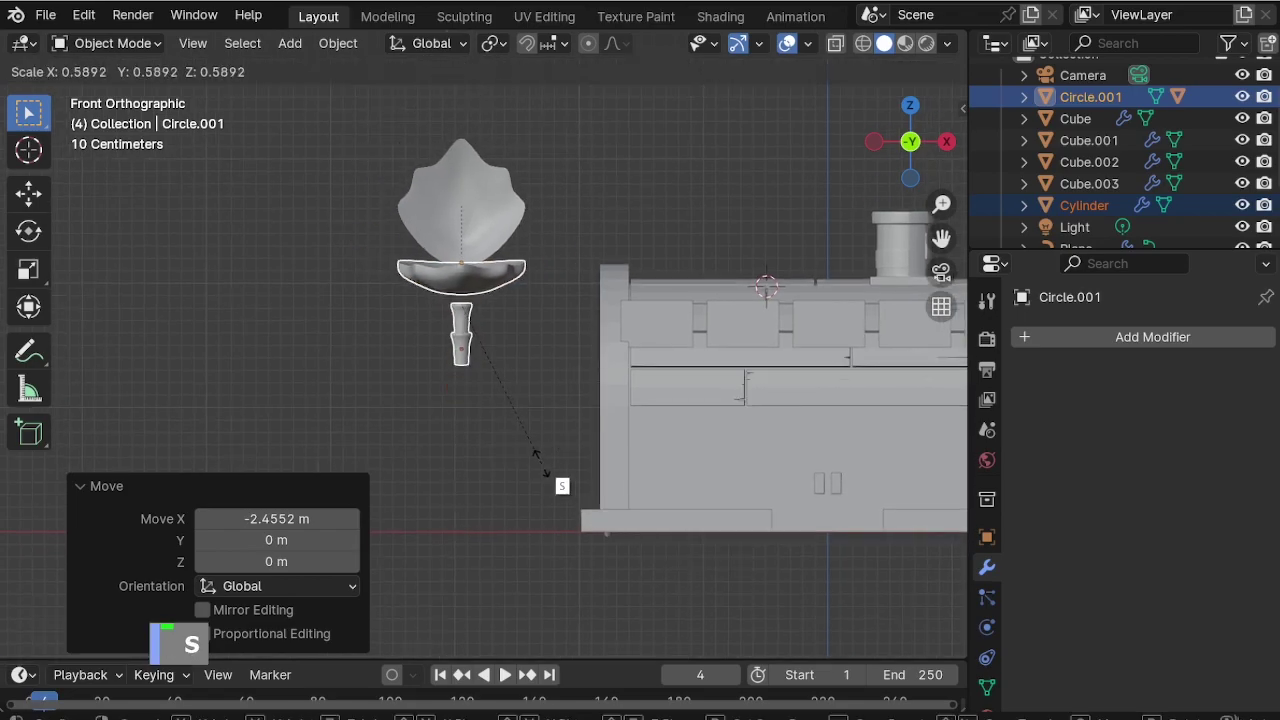
click(565, 486)
scroll(505, 390, down, 2)
scroll(495, 370, up, 1)
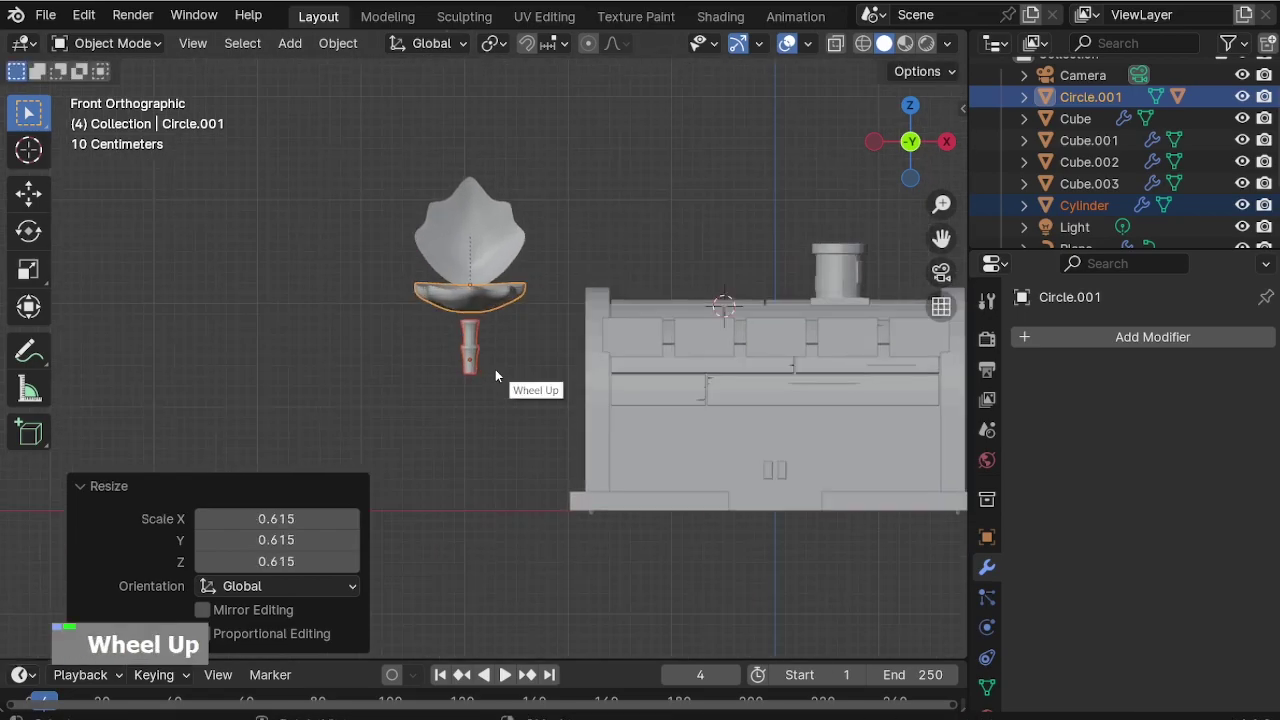
key(s)
click(538, 414)
Move only the stacked cylinder about 1.227 m down along Z to the ground line.
click(480, 390)
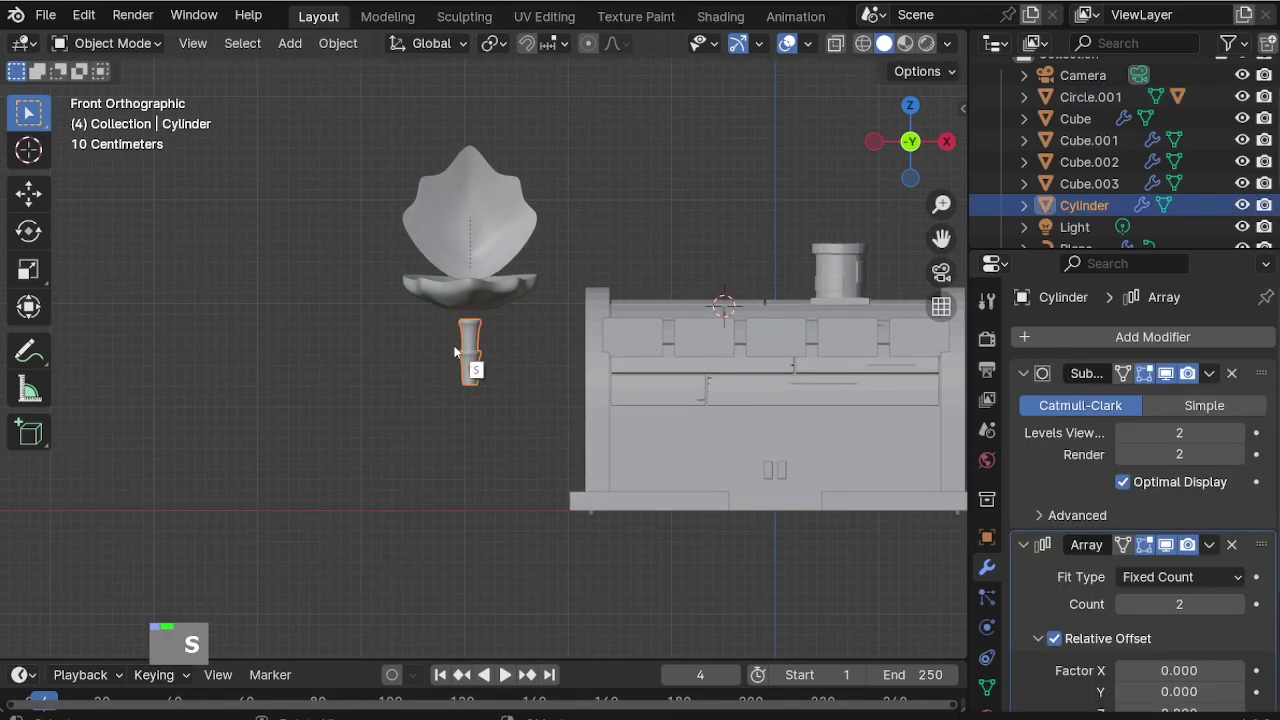
scroll(496, 412, up, 1)
key(g)
key(z)
click(556, 560)
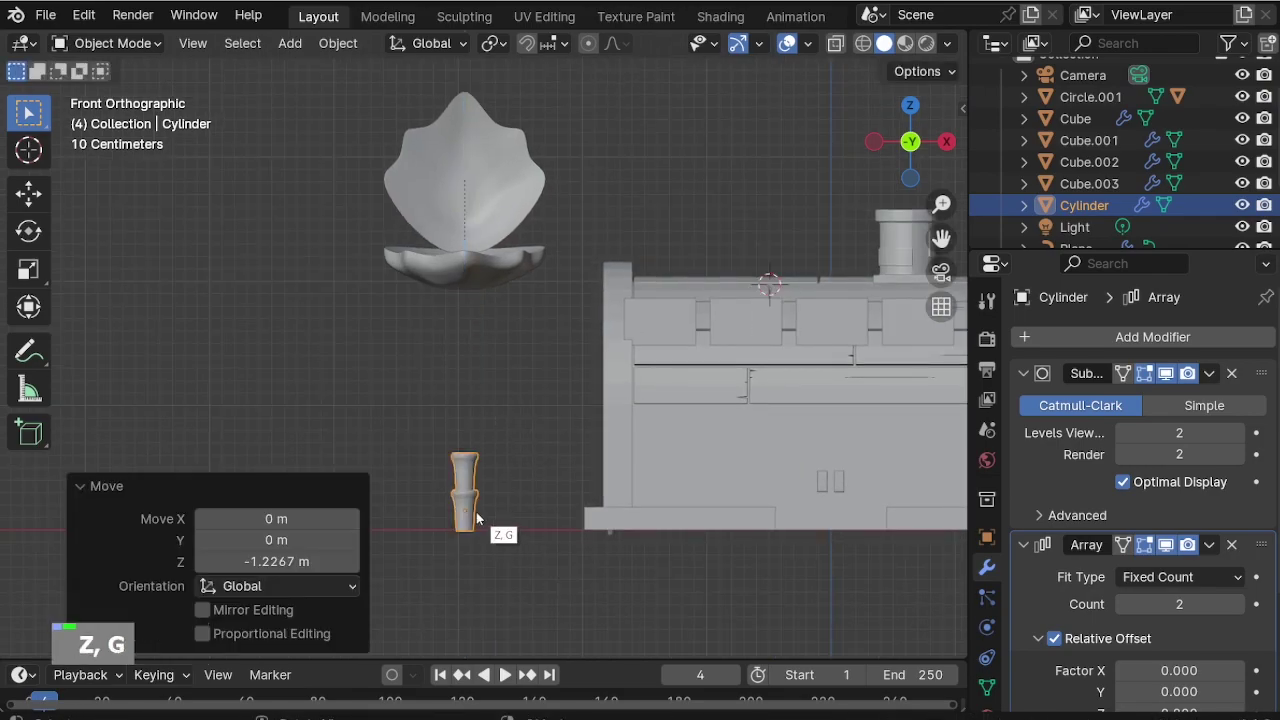
Scale the stacked cylinder by about 0.668 and lower it about 0.047 m along Z onto the ground line.
scroll(600, 570, up, 1)
key(s)
click(577, 562)
key(g)
key(z)
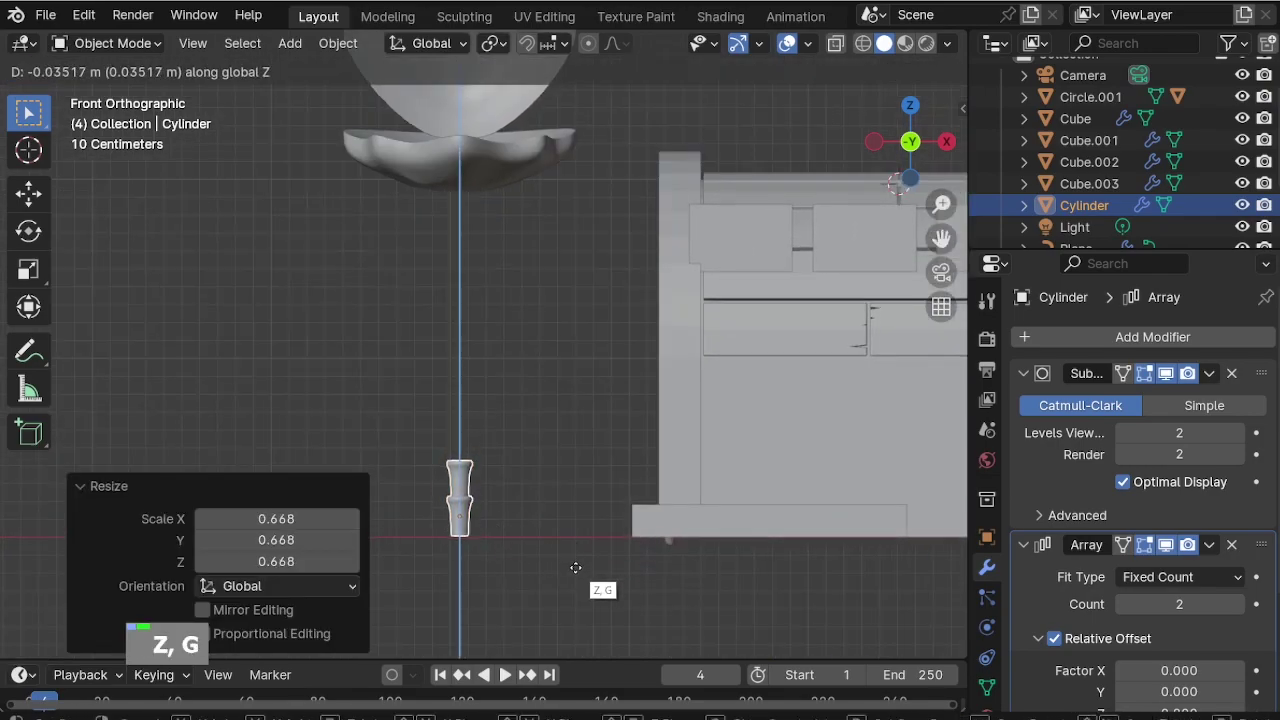
click(575, 569)
Raise the array count to 7 and stretch the segmented stem by about 1.457 along Z.
double_click(1238, 604)
double_click(1238, 604)
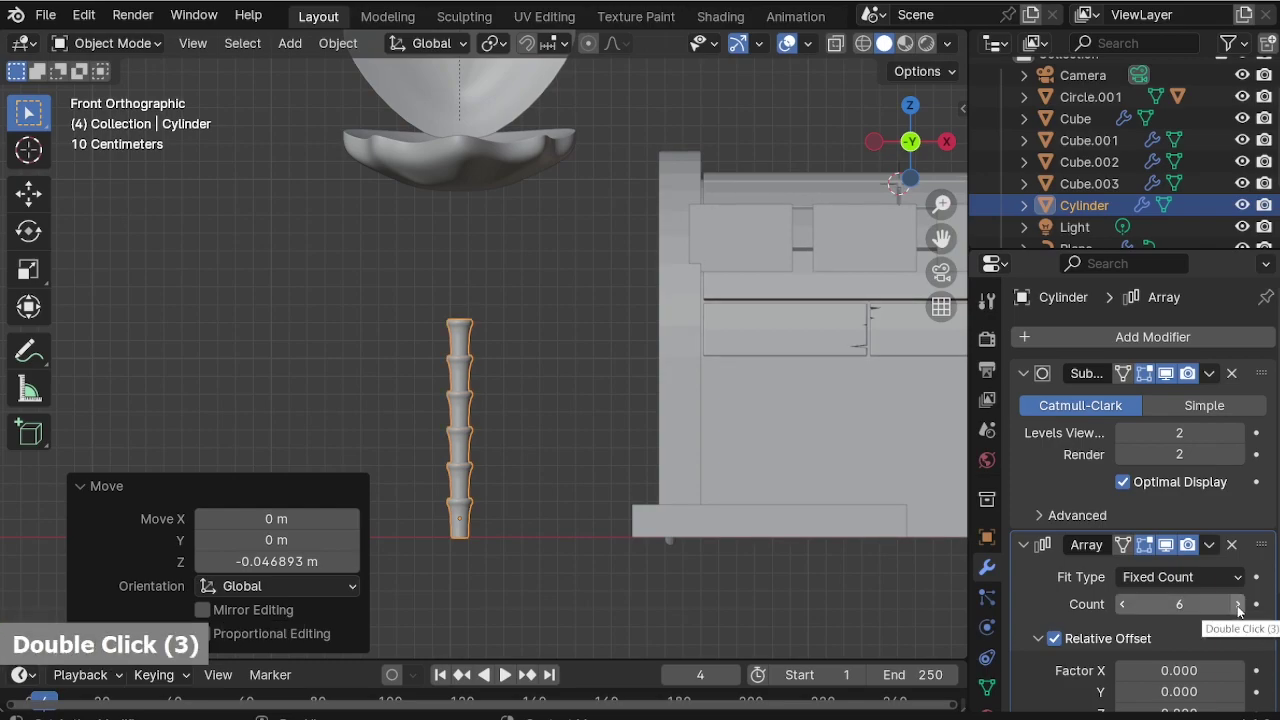
key(s)
key(z)
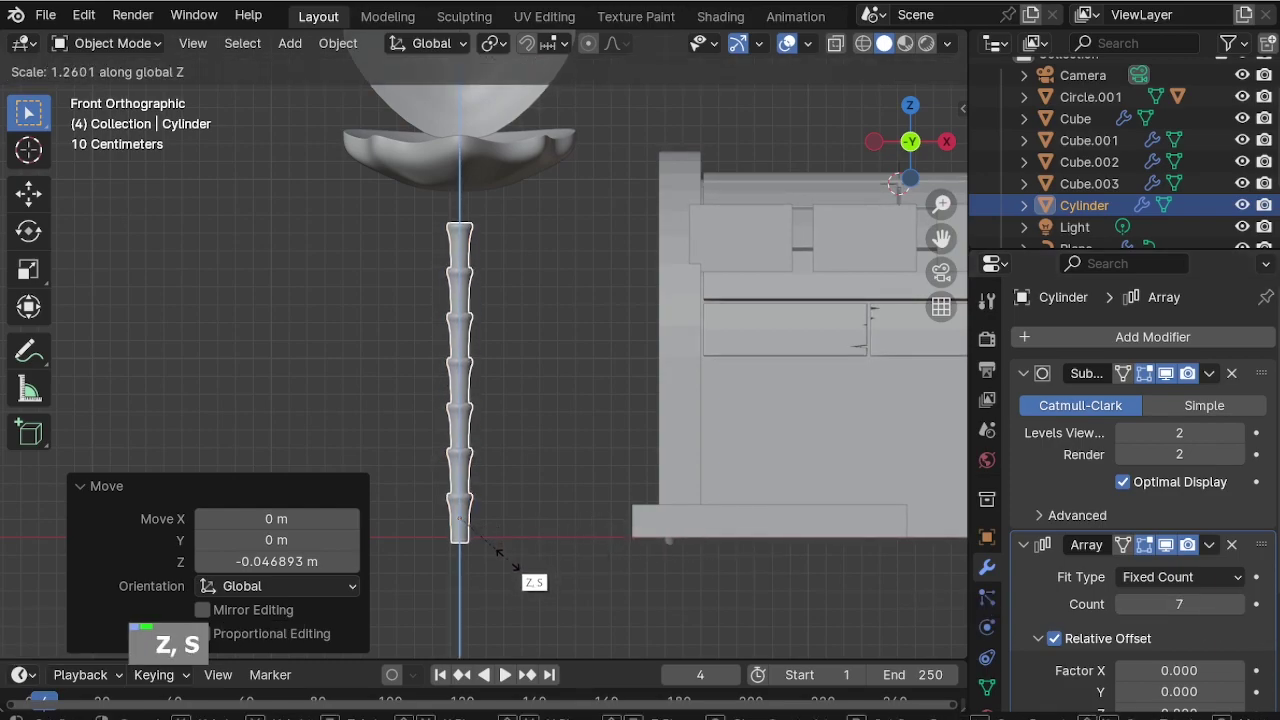
click(508, 580)
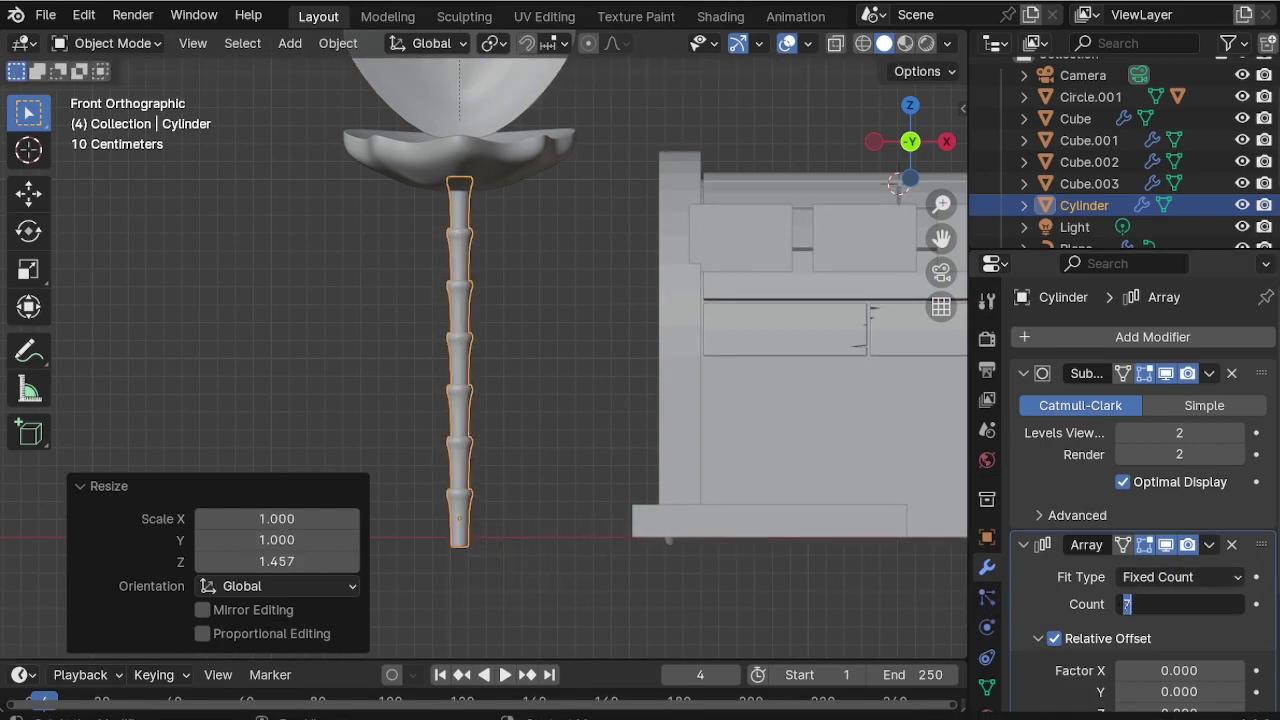
Stretch the segmented stem by about 1.212 along Z and reduce its array count to 5.
key(s)
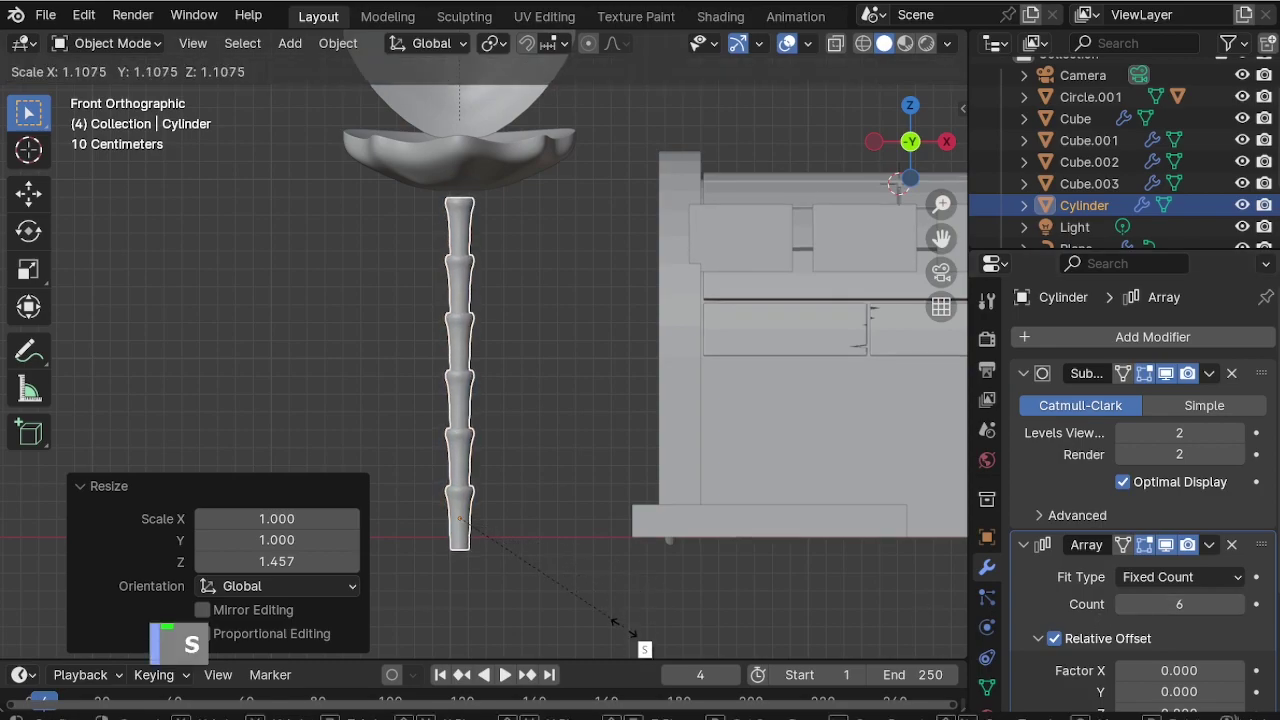
key(z)
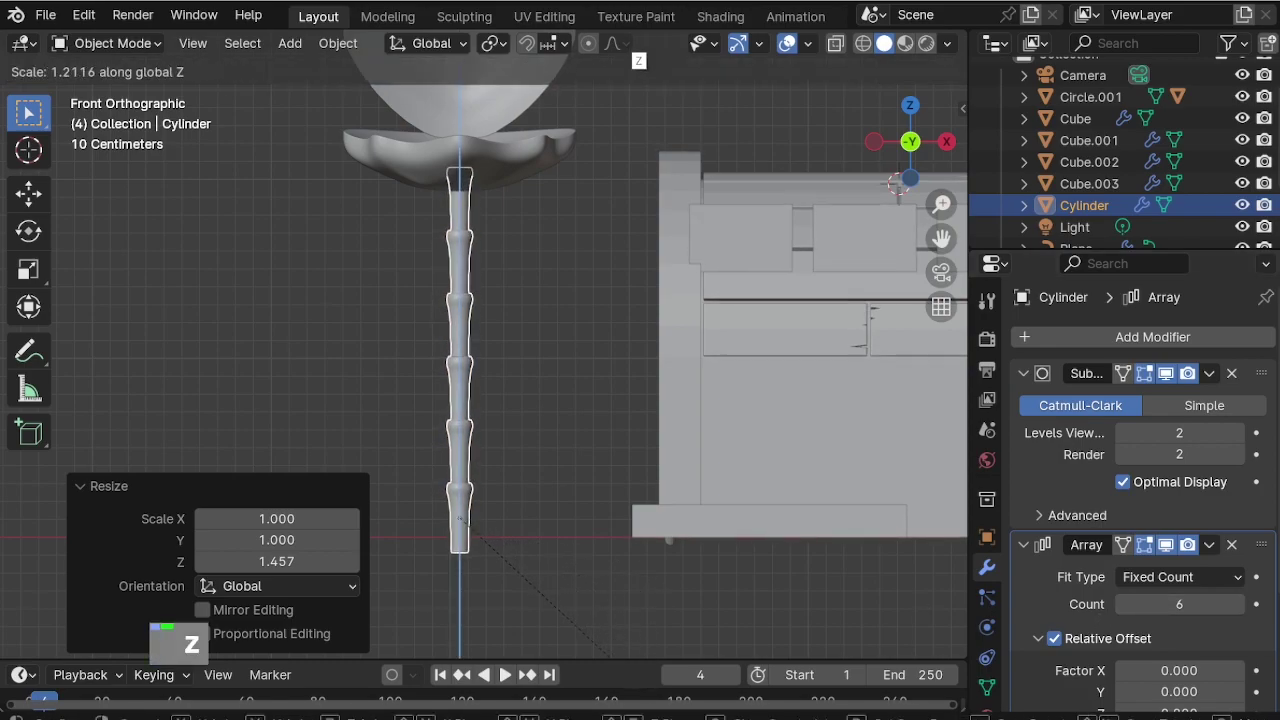
click(617, 38)
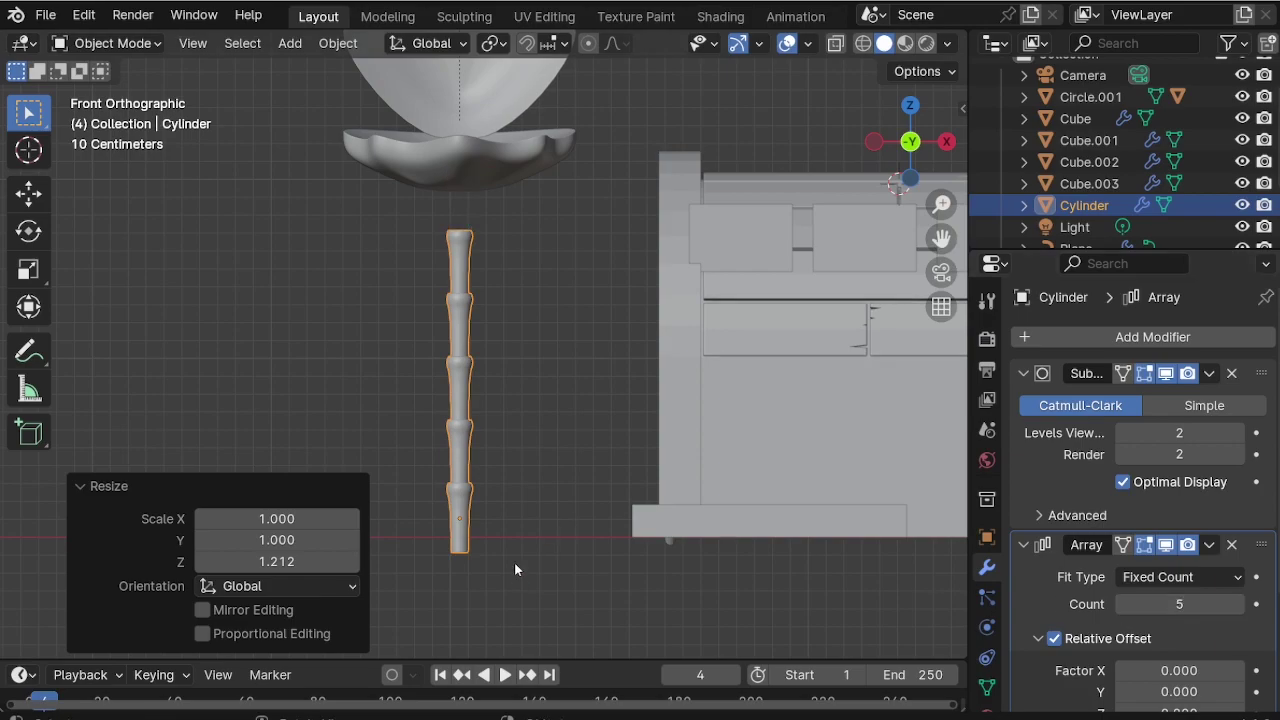
Stretch the segmented stem by about 1.037 along Z and raise it about 0.078 m onto the ground line.
key(s)
key(z)
click(510, 588)
key(g)
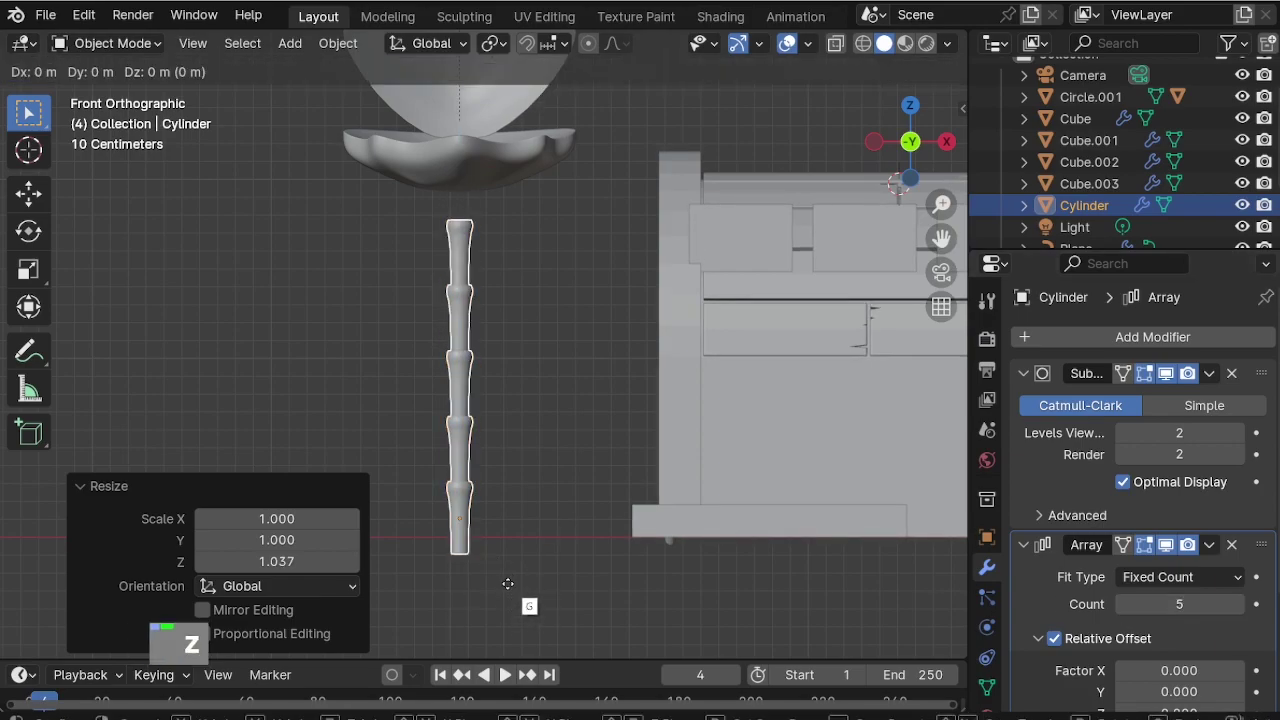
key(z)
click(512, 565)
Scale the segmented stem by about 0.907 along Z and set its array count to 6.
key(s)
key(z)
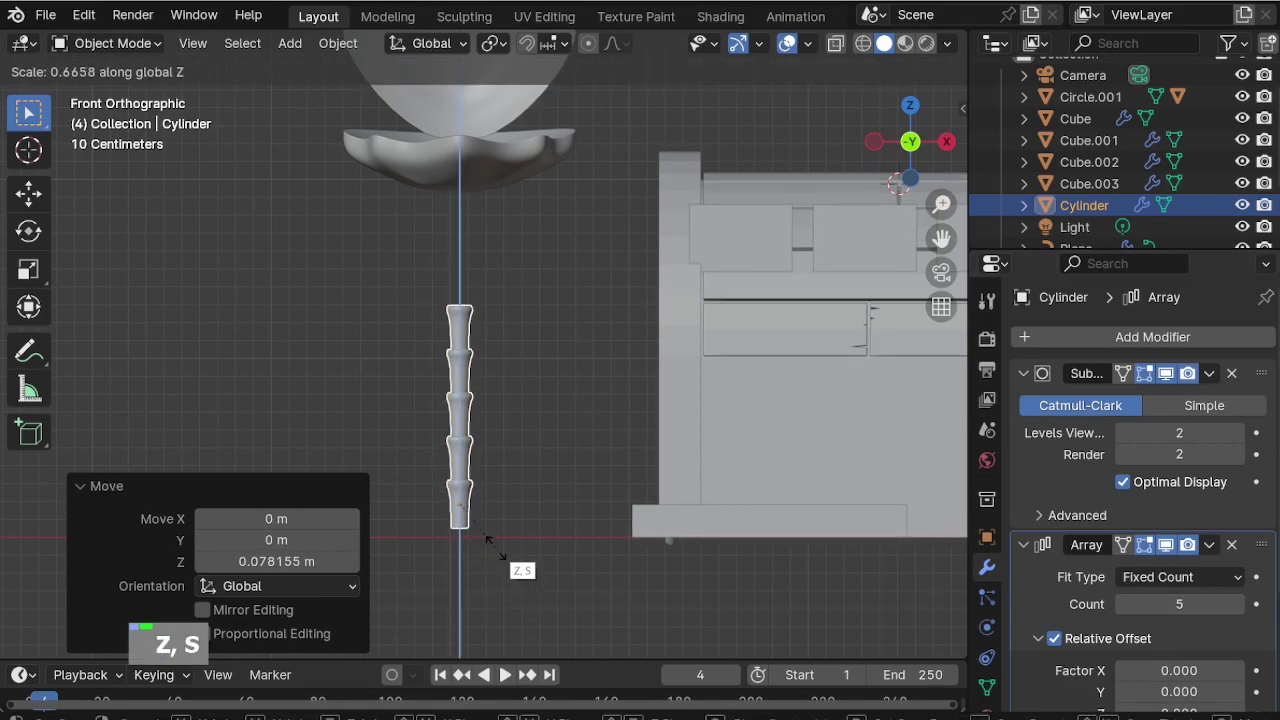
click(512, 566)
click(1240, 604)
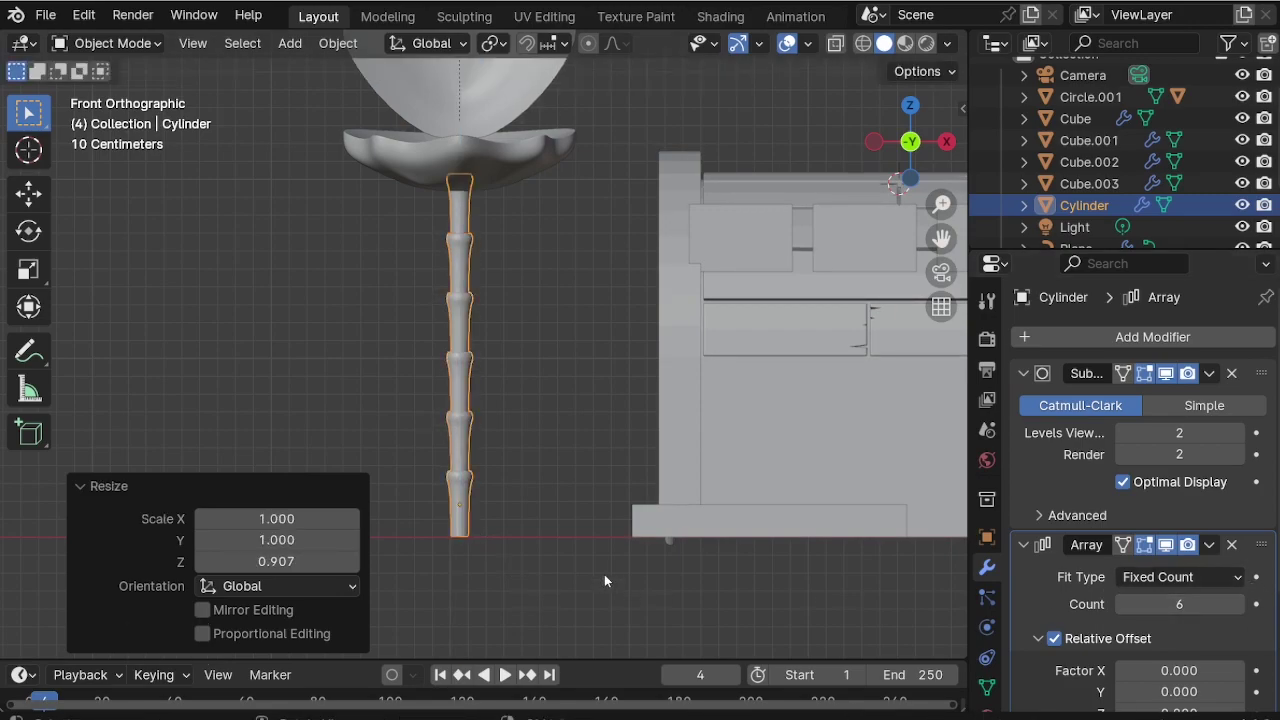
Rescale the segmented stem along Z and reposition it vertically to reach from the ground to the leaf cup.
key(s)
key(z)
click(577, 562)
key(g)
key(z)
click(578, 566)
Reset the 3D cursor to the world origin, add a plane there and scale it by about -7.762 as the ground.
click(576, 480)
middle_drag(576, 480, 460, 501)
scroll(483, 477, down, 4)
scroll(370, 449, down, 2)
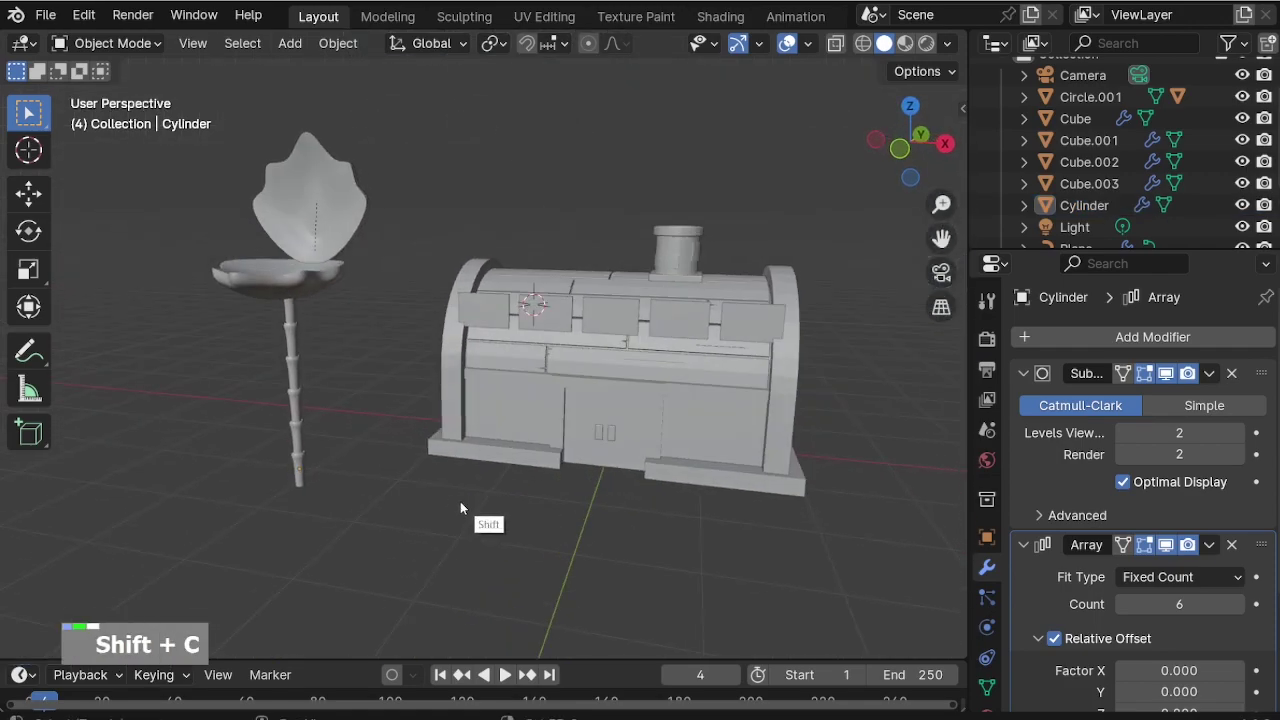
scroll(400, 431, down, 5)
scroll(397, 429, up, 3)
key(a)
key(a)
key(shift+a)
mouse_move(356, 316)
click(470, 316)
key(s)
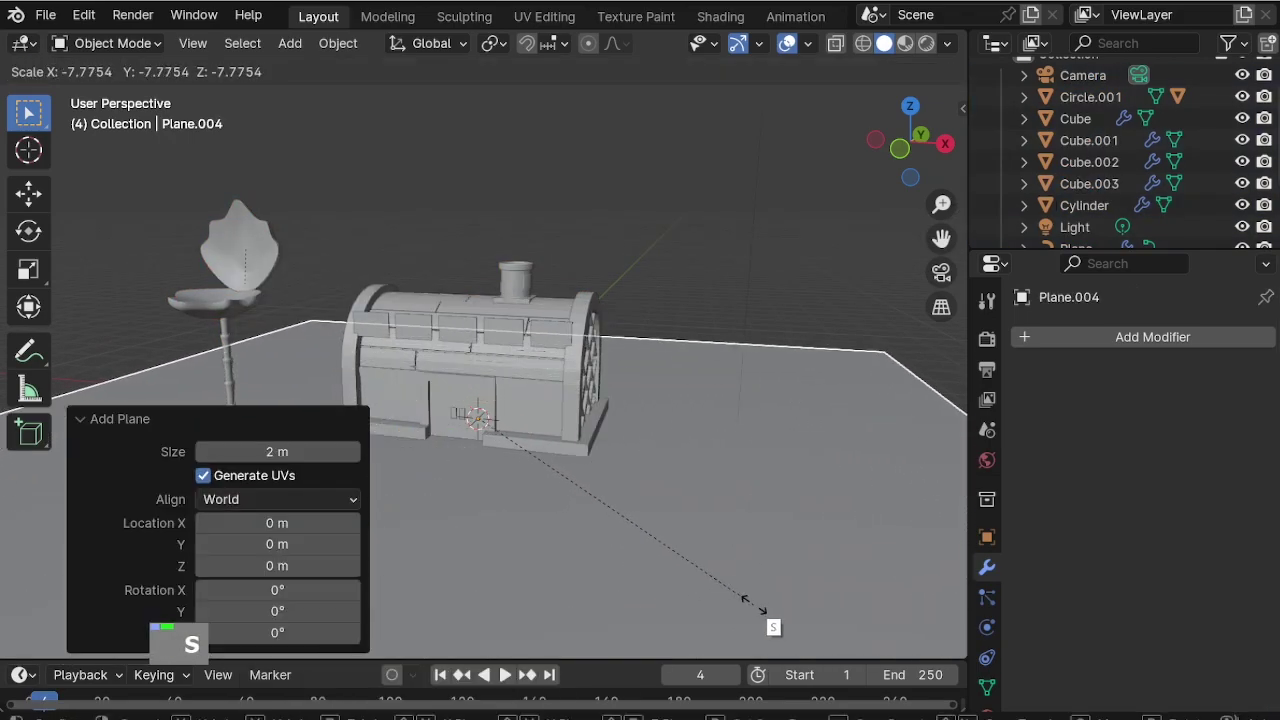
click(766, 610)
Parent the scalloped leaf cup to the segmented stem.
scroll(471, 489, up, 2)
middle_drag(471, 489, 309, 444)
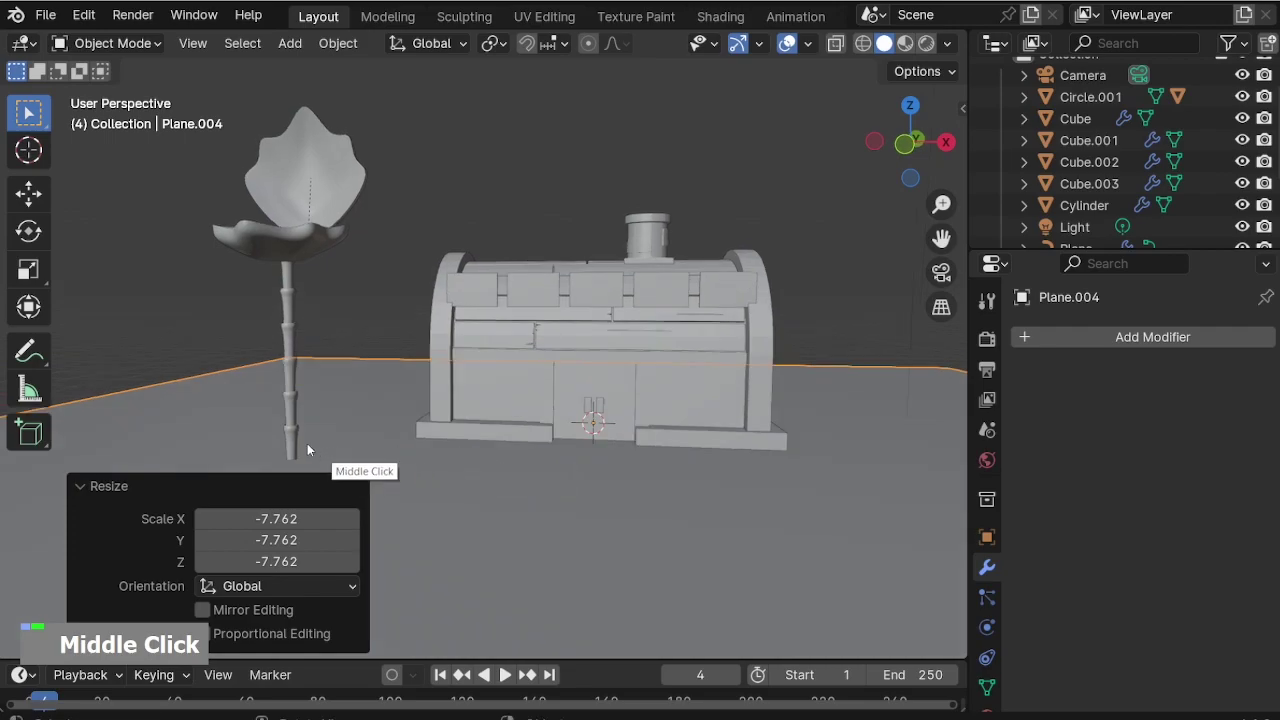
double_click(310, 246)
shift+click(289, 450)
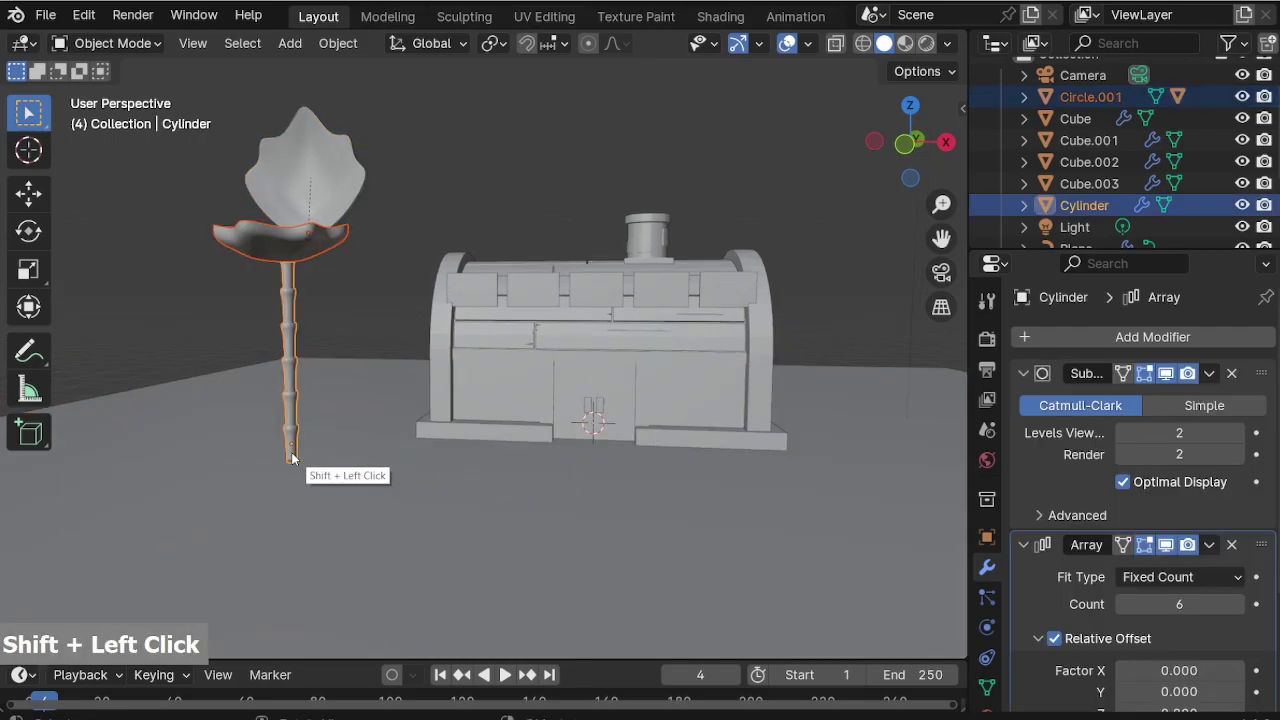
key(ctrl+p)
click(291, 454)
Move the whole plant closer to the building along X and about 0.423 m along Y.
key(g)
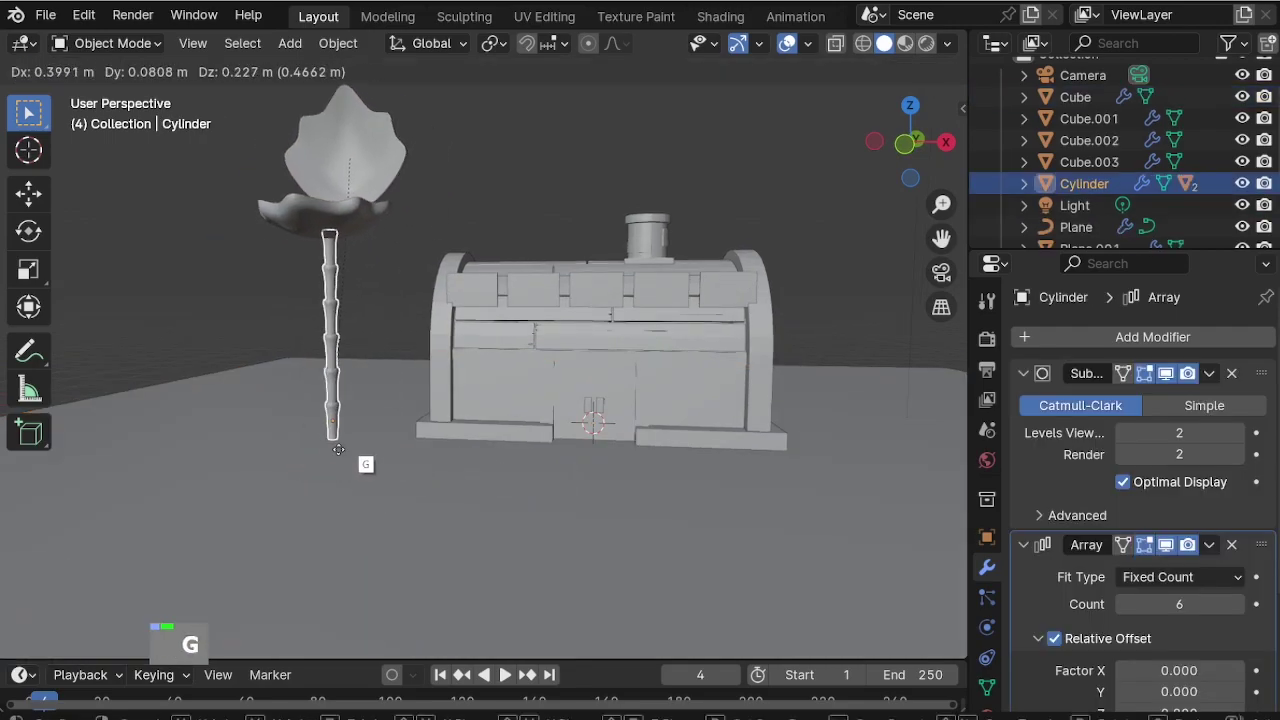
right_click(351, 434)
scroll(351, 434, up, 2)
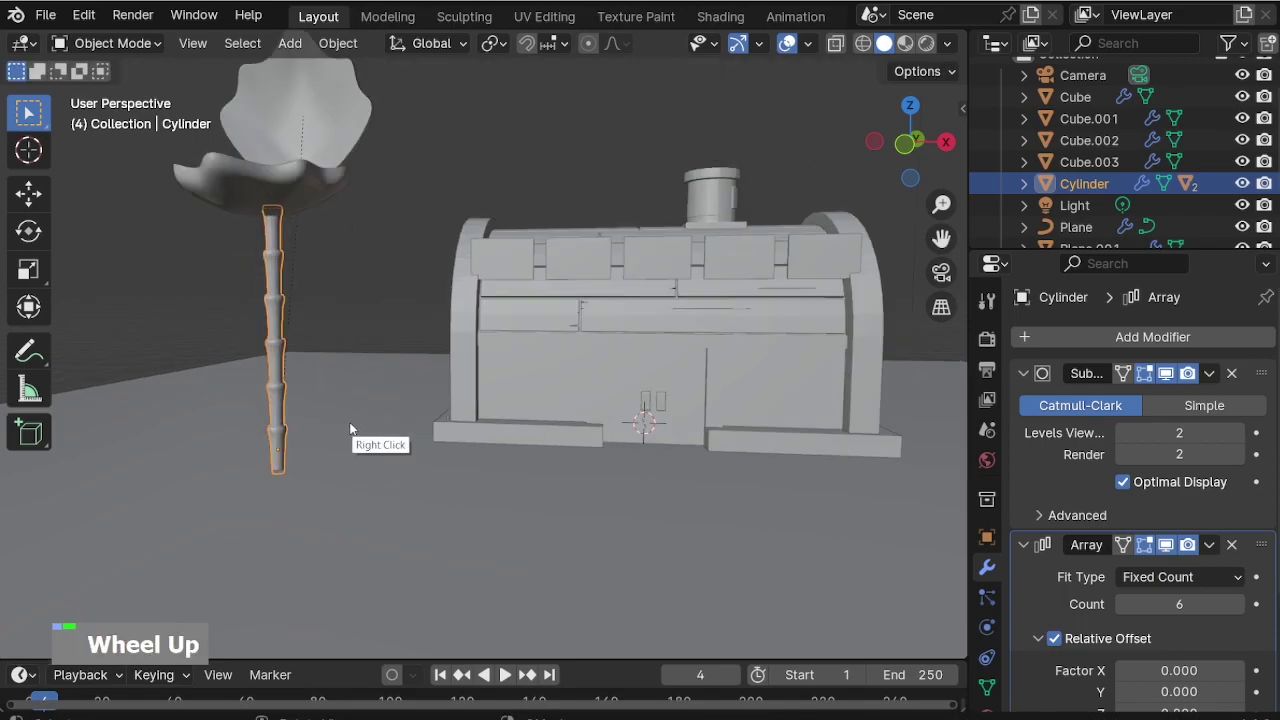
middle_click(362, 443)
key(g)
key(x)
click(524, 450)
mouse_move(524, 450)
middle_down()
mouse_move(390, 447)
mouse_move(532, 442)
middle_up()
key(g)
key(y)
click(445, 448)
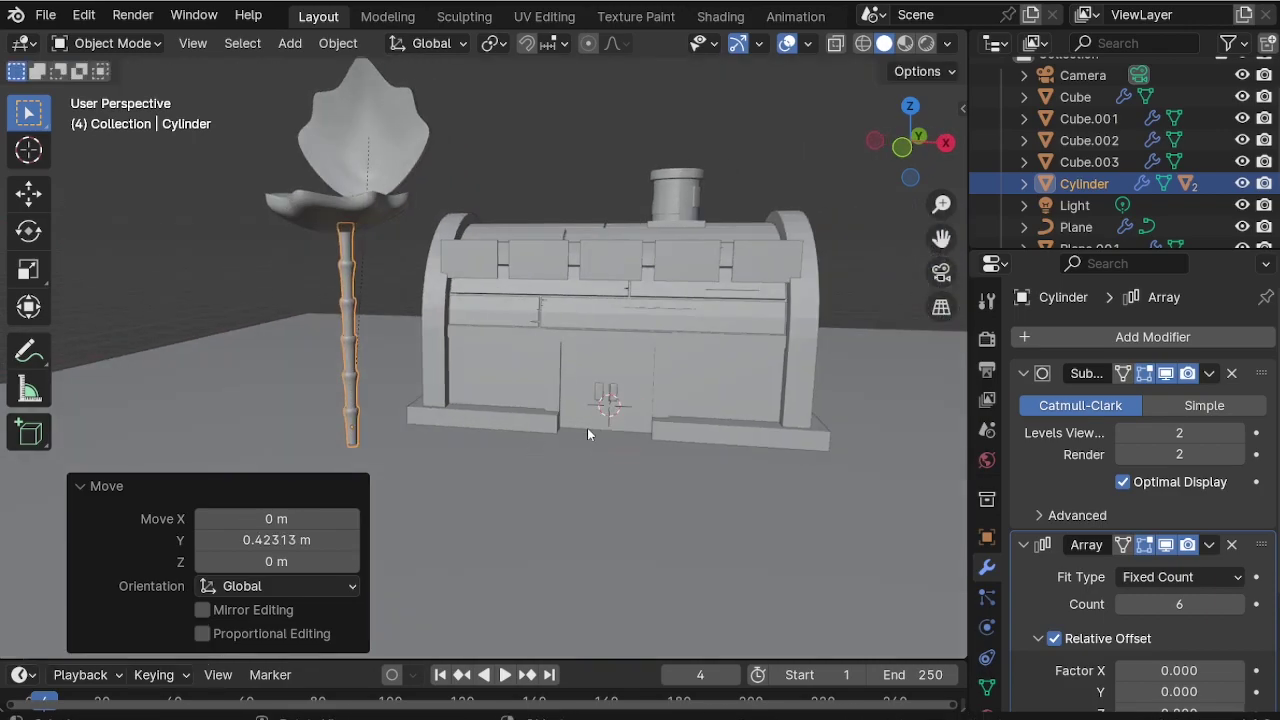
Raise the row of five arrayed front panels about 0.858 m along Z, clear of the roof.
scroll(702, 295, up, 3)
middle_drag(668, 284, 642, 328)
click(684, 272)
key(g)
key(z)
click(680, 140)
Place the 3D cursor on the lowest row of roof planks and add a plane there.
shift+right_click(554, 362)
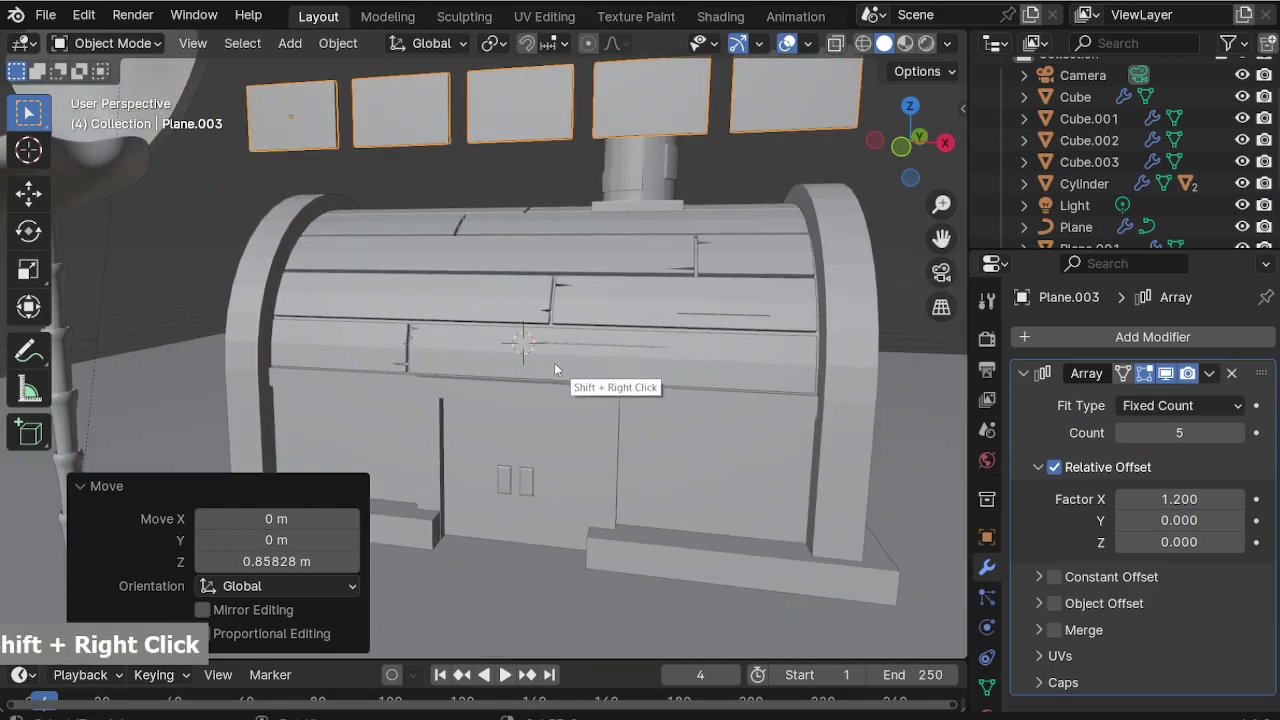
key(shift+a)
mouse_move(548, 316)
click(660, 315)
Delete the new plane's back and side geometry, keeping only its front edge.
middle_drag(660, 315, 752, 367)
scroll(628, 341, up, 2)
middle_drag(628, 341, 755, 349)
key(Tab)
key(alt+z)
drag(240, 179, 240, 180)
shift+click(475, 308)
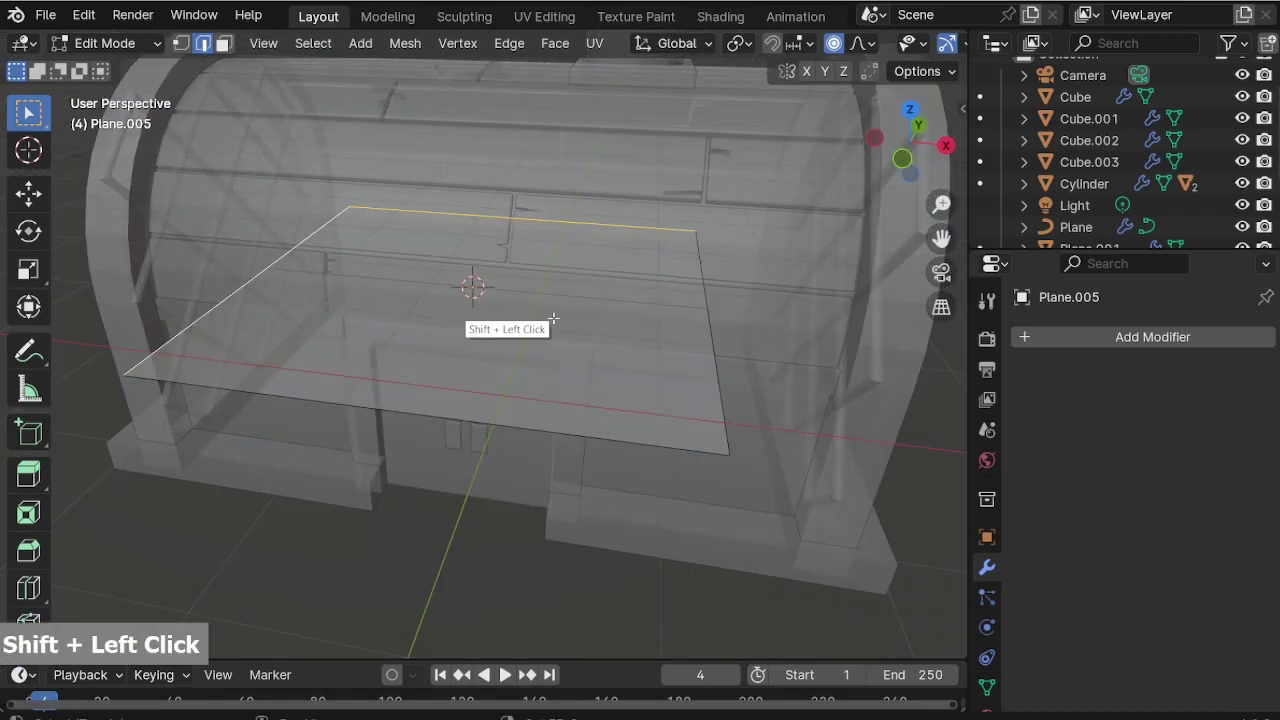
key(x)
click(619, 386)
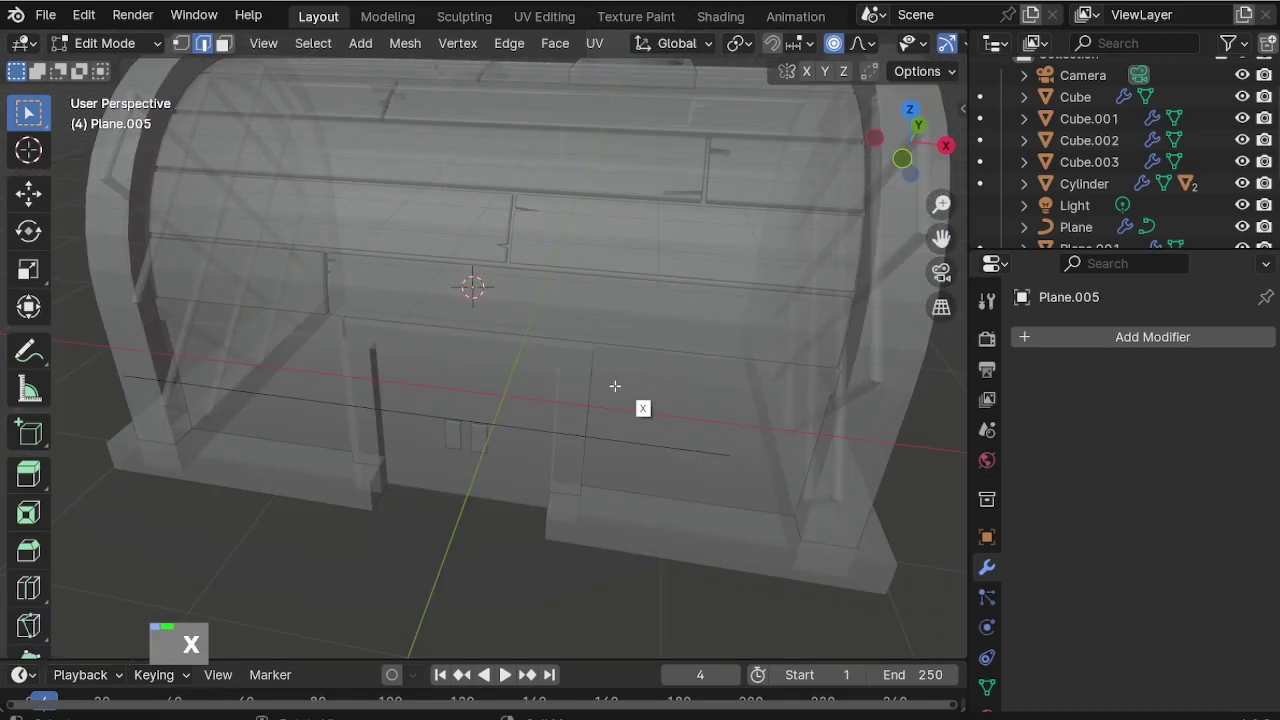
Subdivide the remaining edge, and subdivide the resulting segments again with 2 cuts.
right_click(545, 431)
click(420, 129)
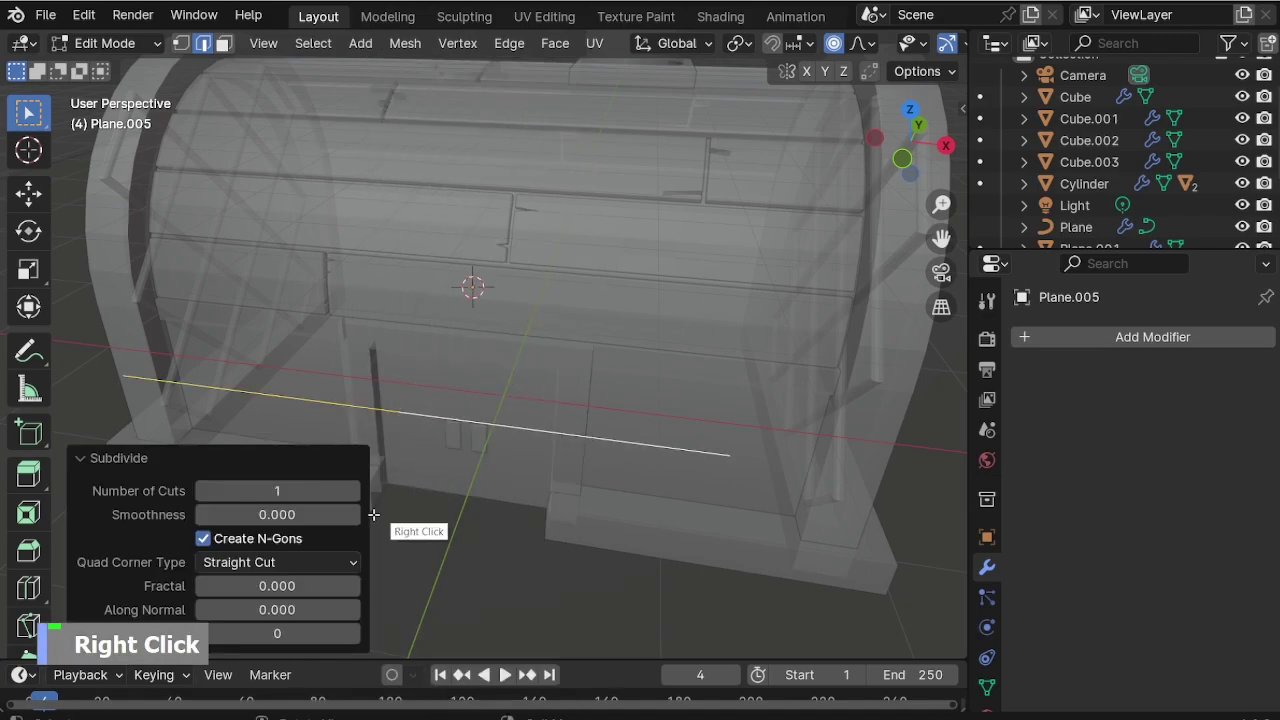
double_click(350, 491)
click(181, 43)
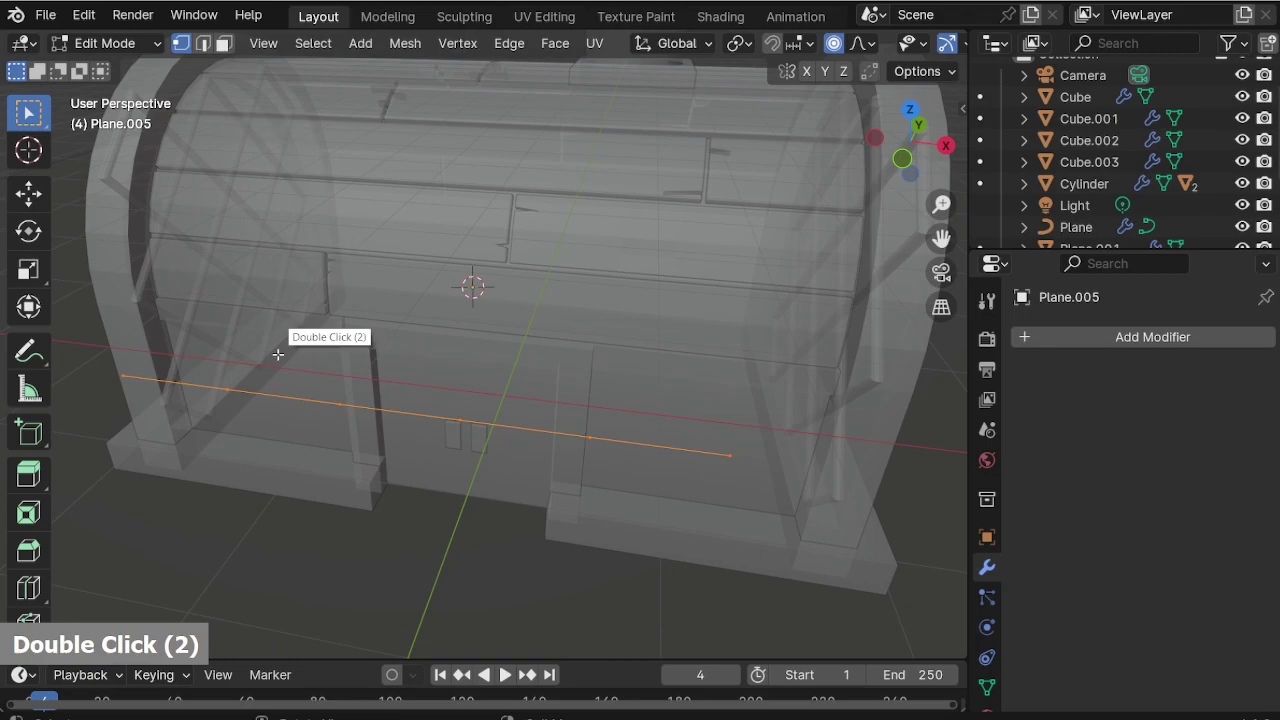
scroll(397, 403, up, 2)
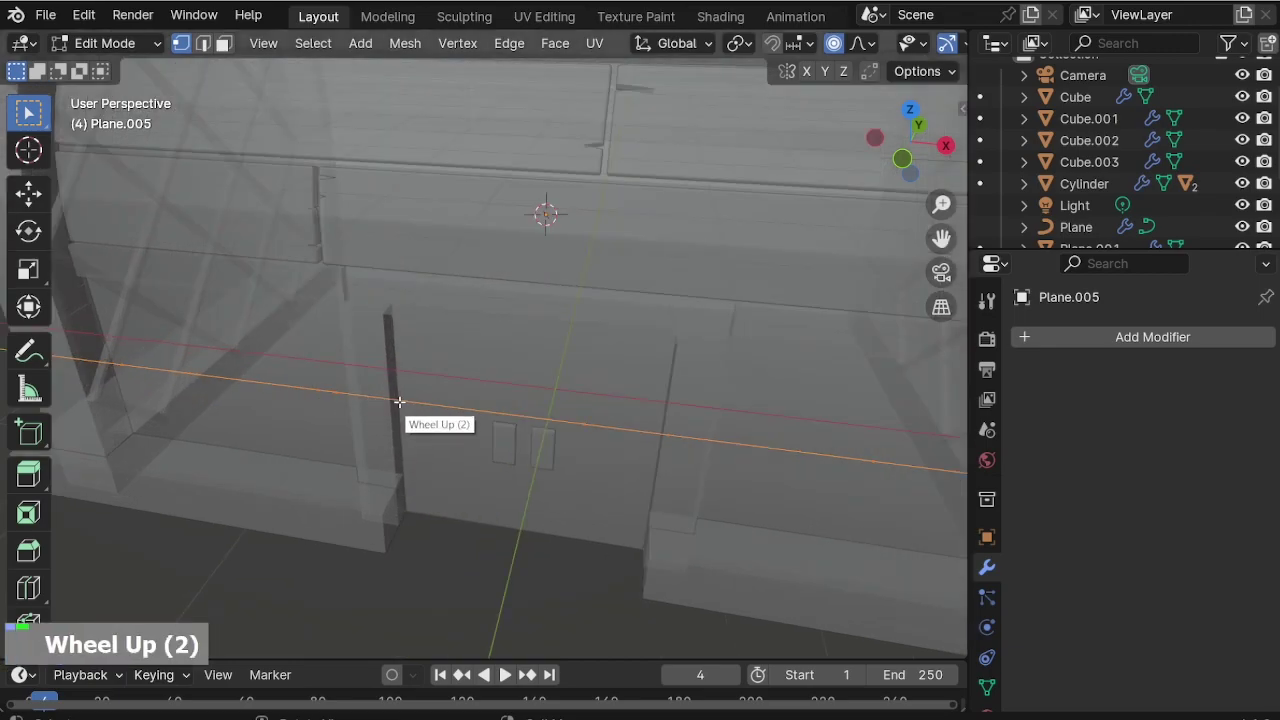
right_click(397, 405)
click(359, 224)
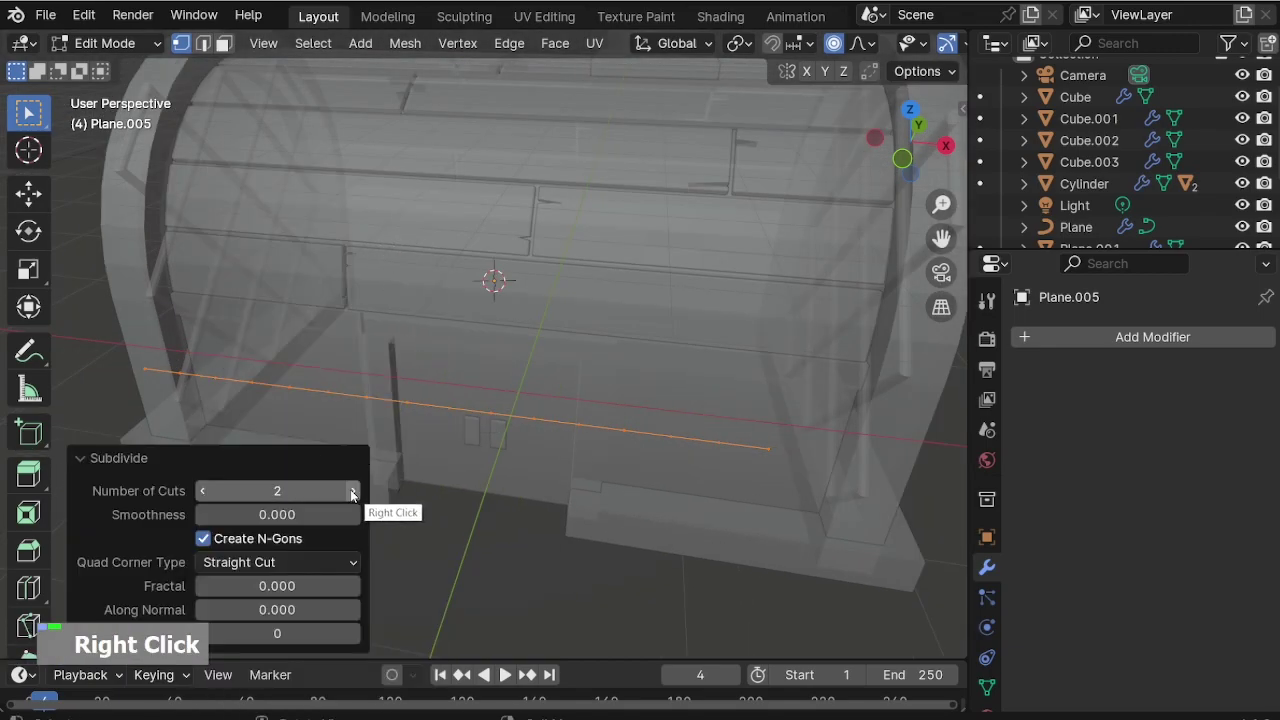
In front view, lower the line's middle vertices about 0.25 m along Z with smooth proportional editing sized about 1.611 m.
scroll(583, 480, down, 2)
key(Tab)
middle_drag(612, 374, 591, 346)
key(Tab)
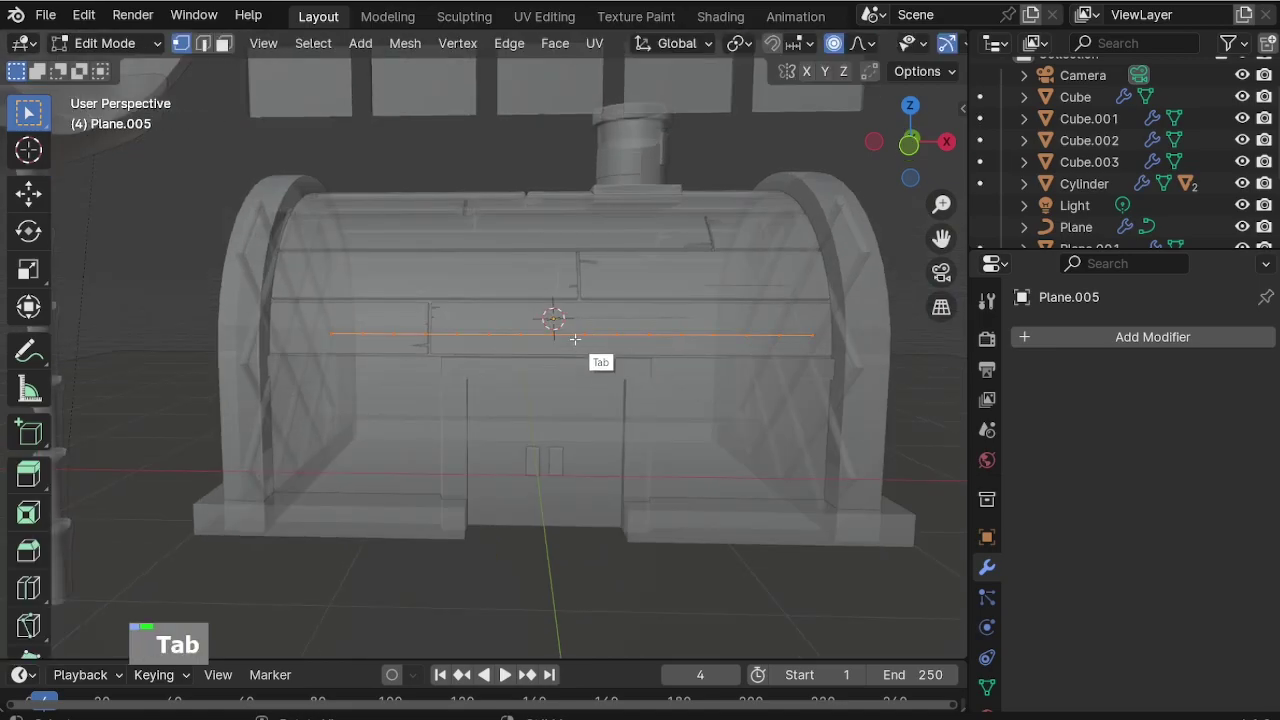
key(KP_1)
scroll(575, 301, up, 1)
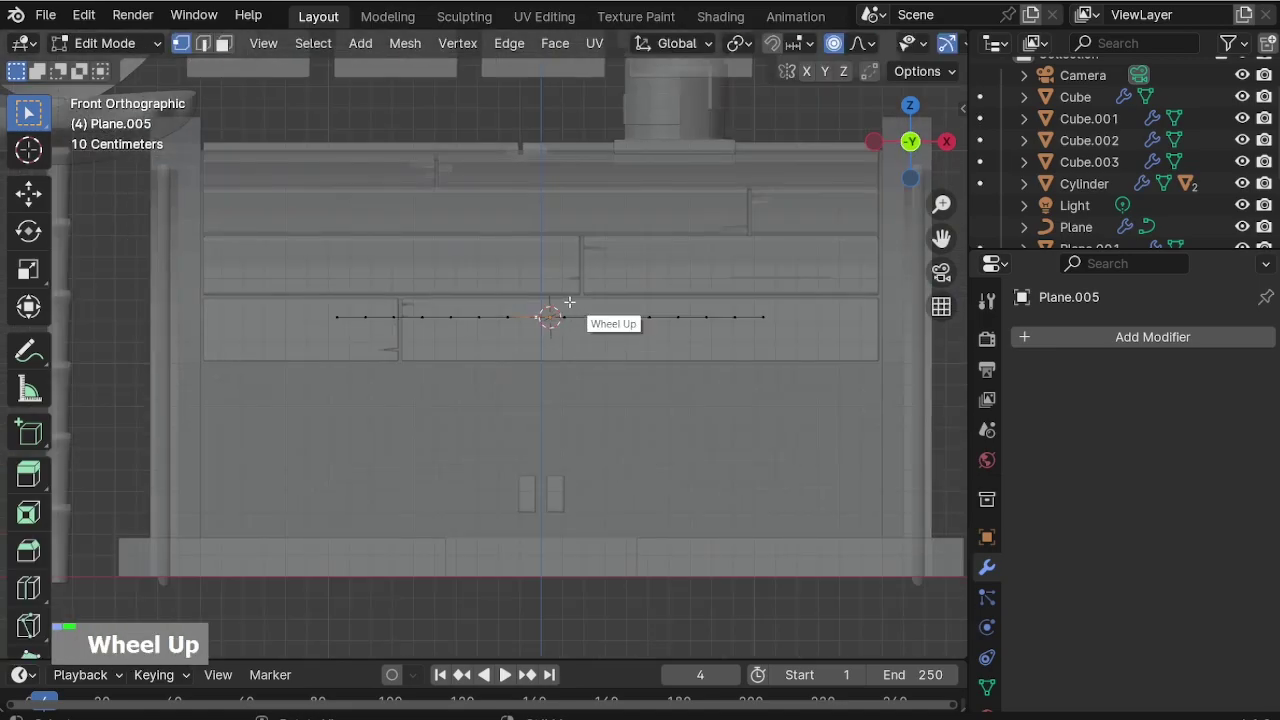
key(g)
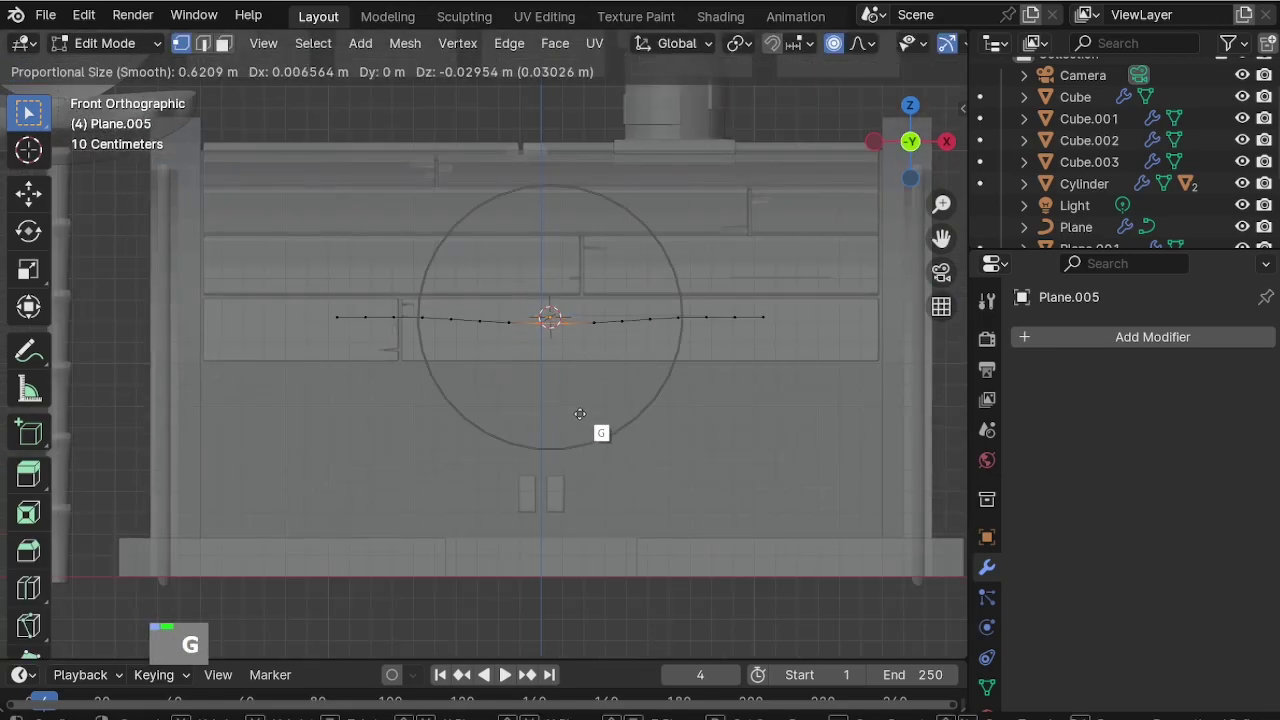
key(z)
scroll(575, 450, down, 9)
scroll(575, 451, down, 1)
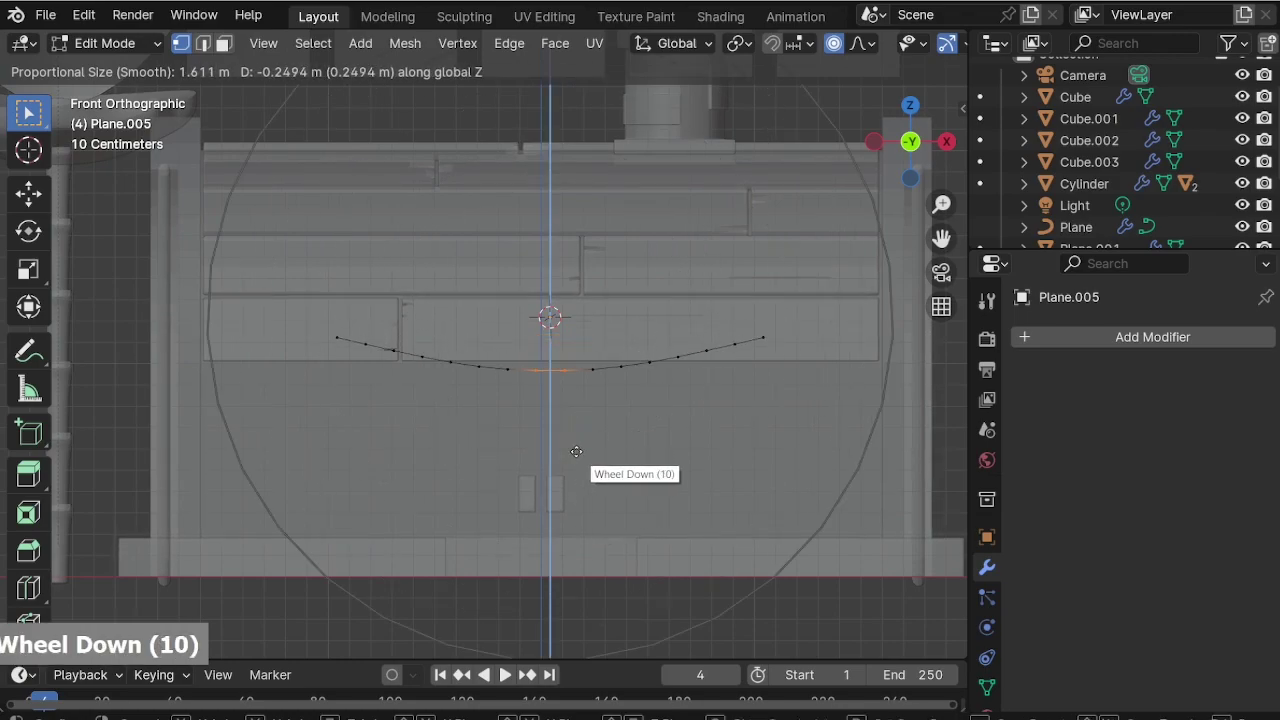
click(575, 451)
Scale the whole sagging line by about 1.658 and reposition it higher, centred between the building's end arches.
key(a)
key(s)
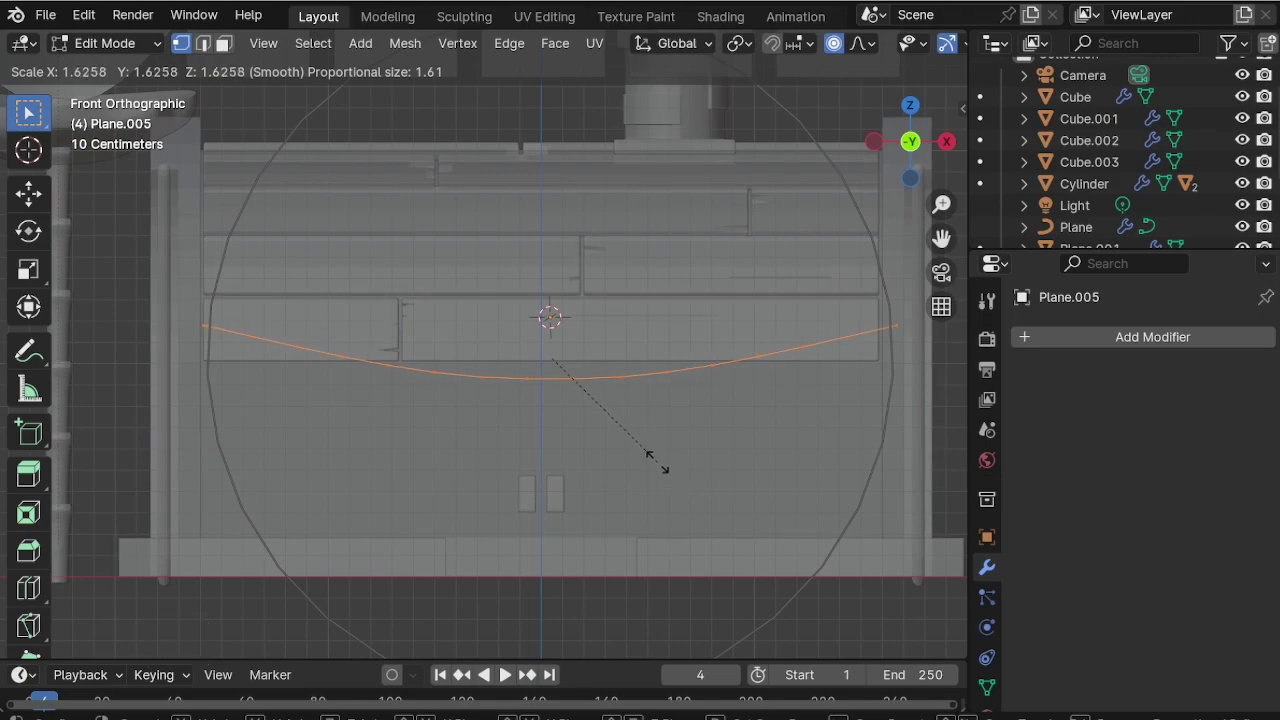
click(665, 467)
key(g)
key(z)
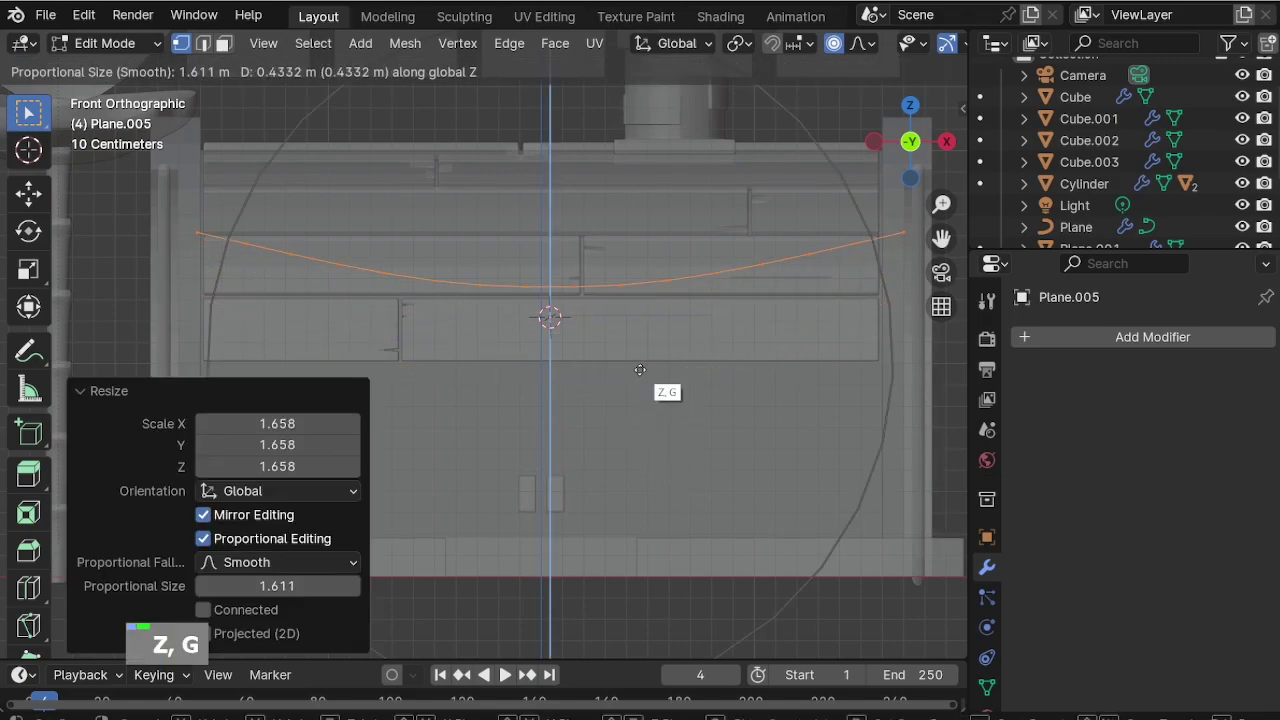
click(640, 365)
key(g)
key(x)
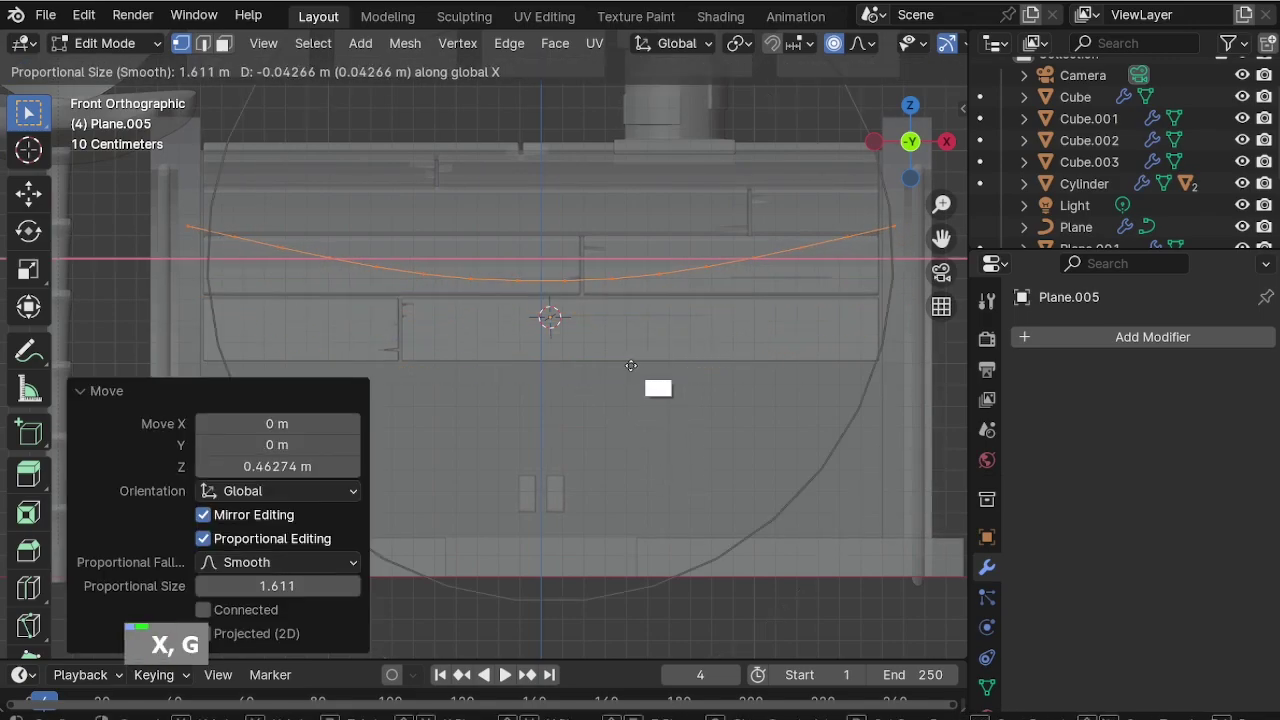
click(632, 392)
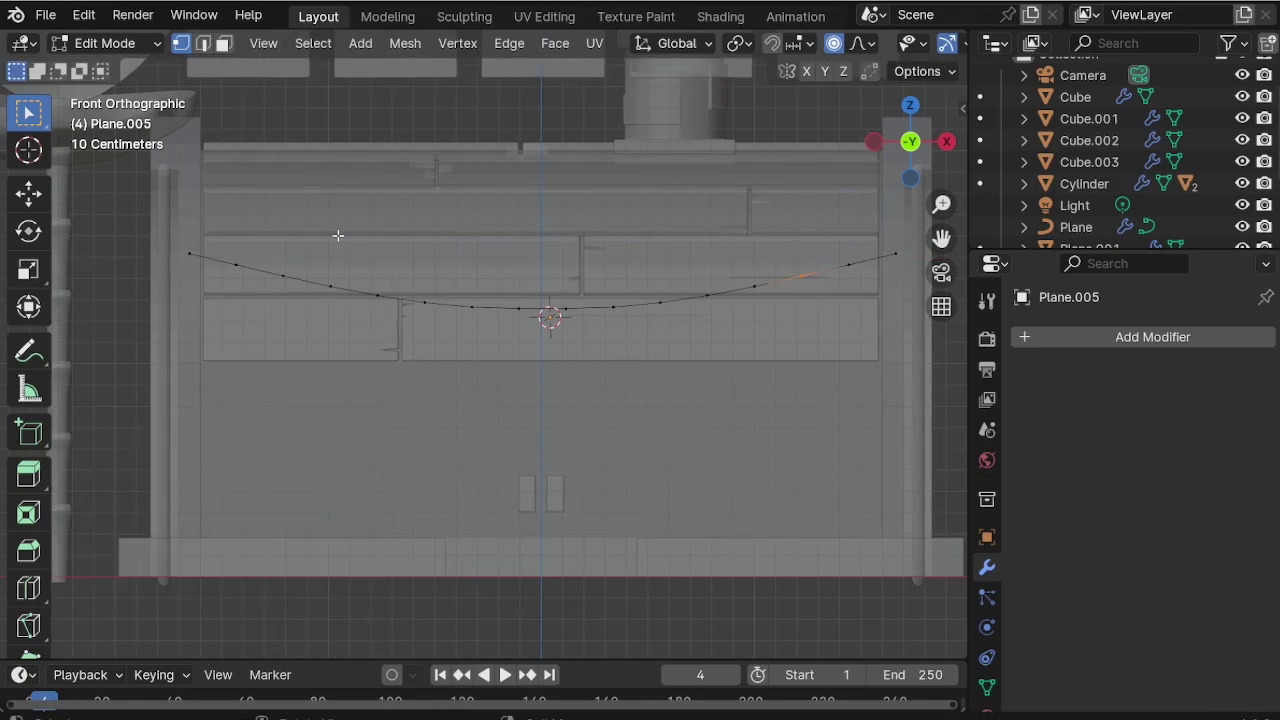
Lower a matching segment on each side of the line about 0.013 m along Z with a proportional size of about 0.683.
shift+click(334, 316)
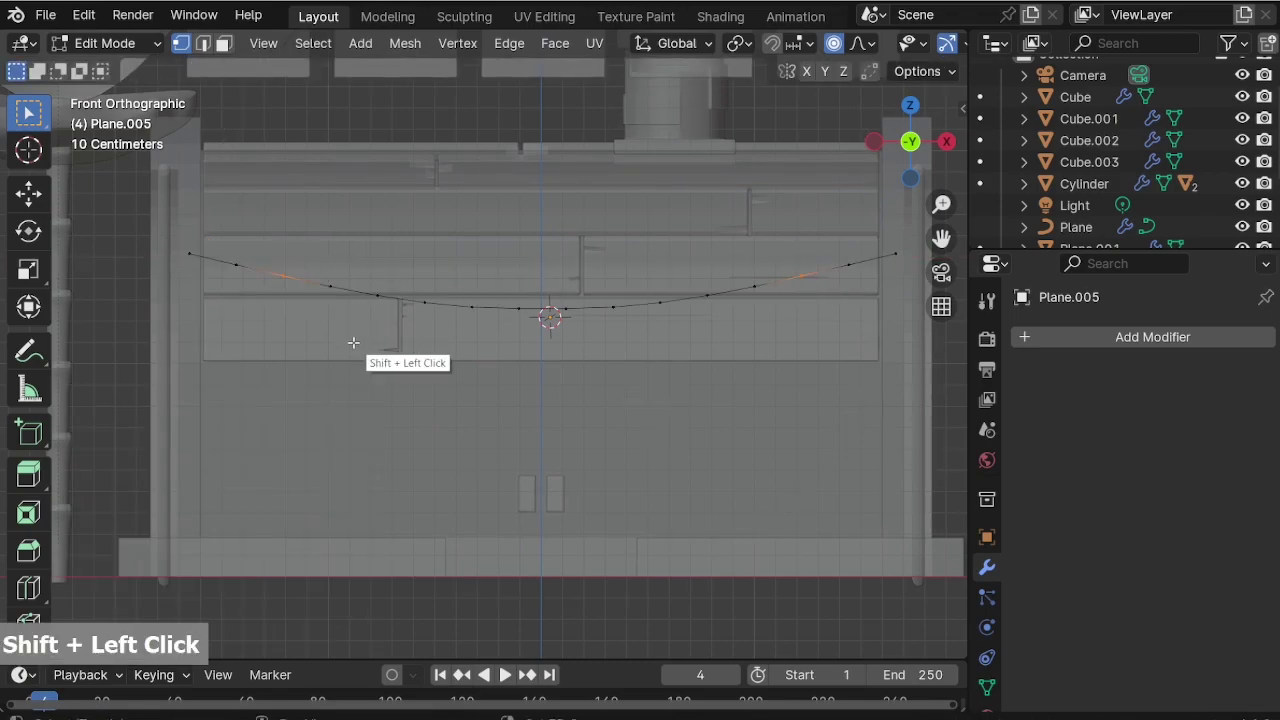
key(g)
key(z)
scroll(498, 397, up, 12)
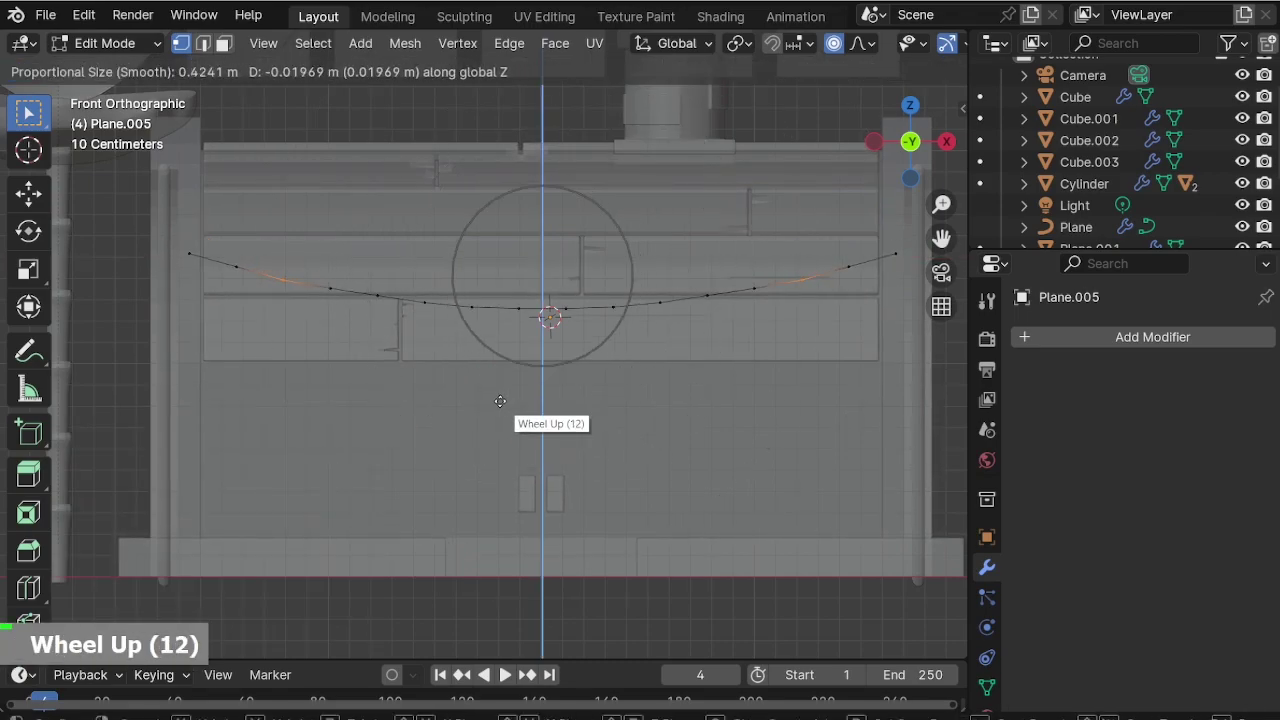
scroll(501, 402, down, 3)
scroll(501, 402, down, 2)
click(501, 400)
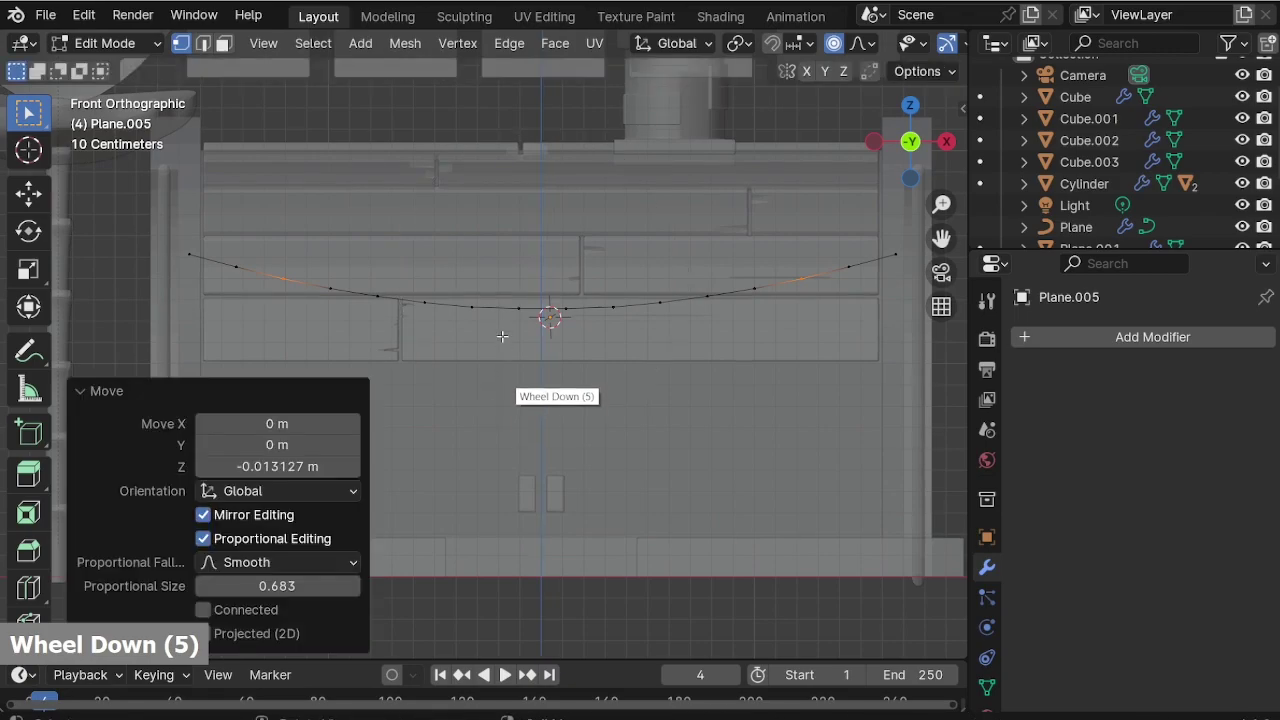
Lower the line's middle vertices about 0.013 m along Z and return to Object Mode.
click(526, 306)
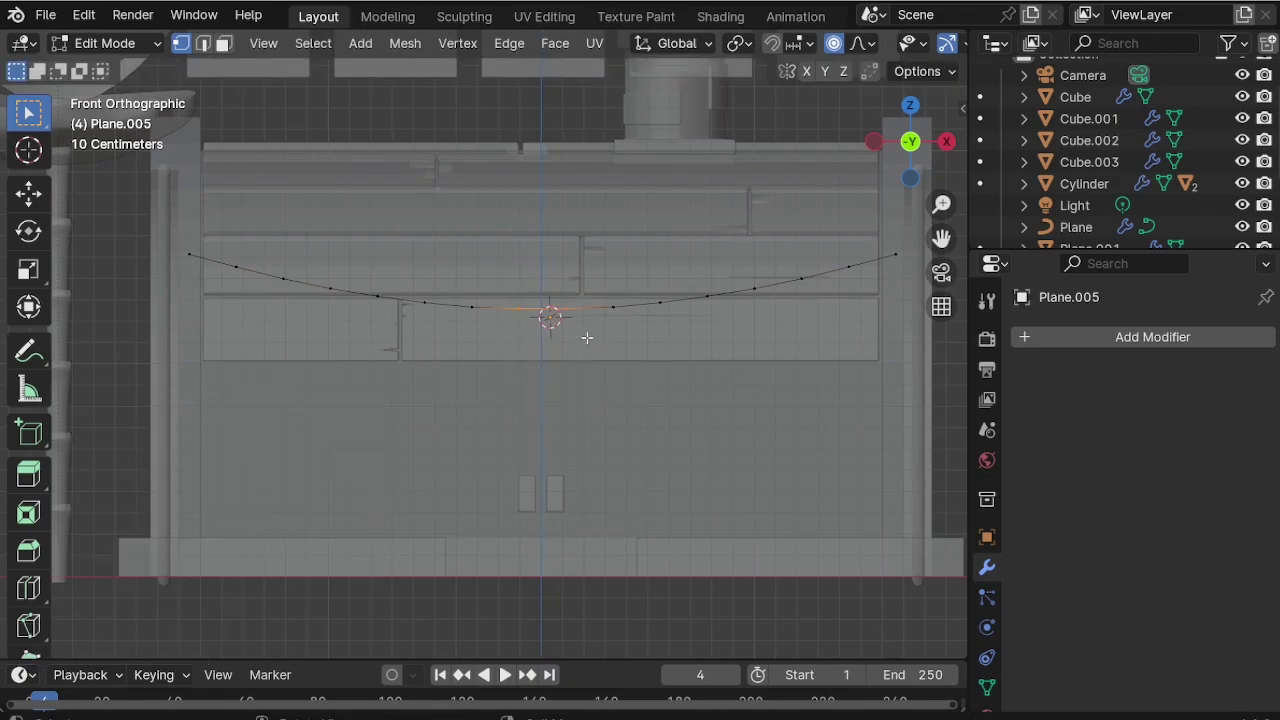
key(g)
key(z)
click(600, 375)
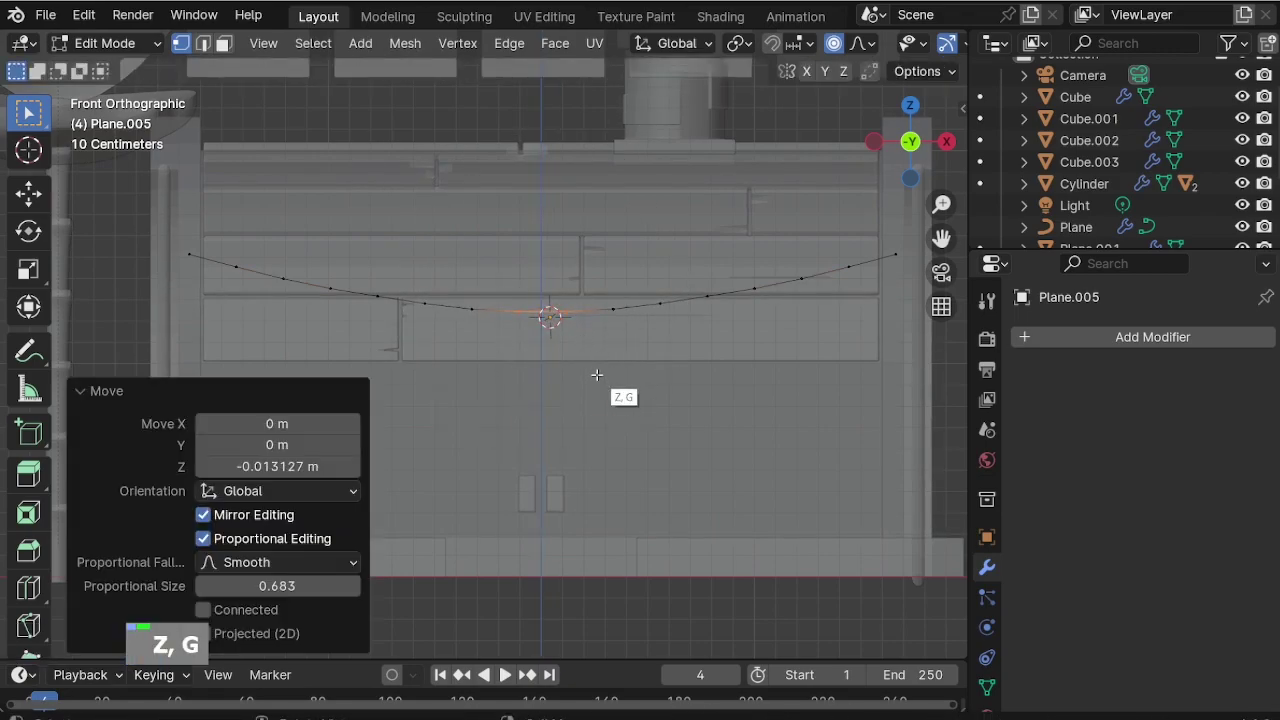
key(Tab)
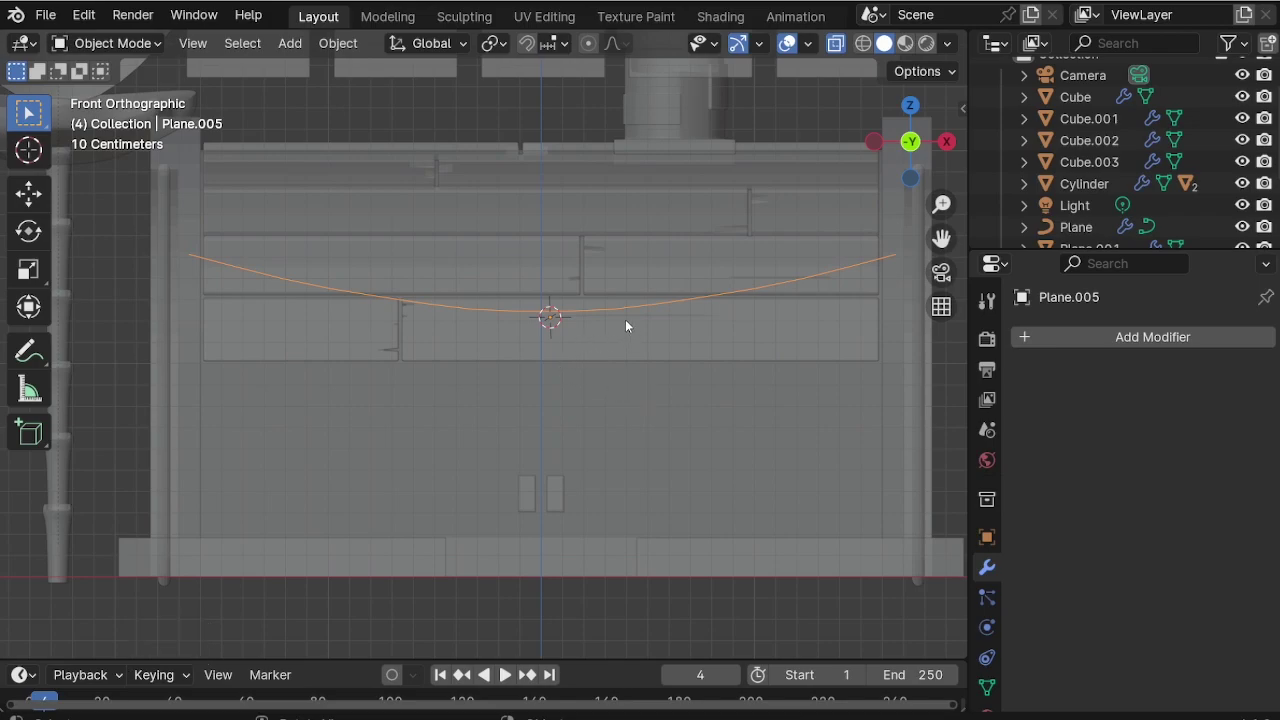
Deepen the line's sag by scaling it along Z by about 1.687 and 0.841, raising it about 0.066 m between the scalings.
key(s)
key(z)
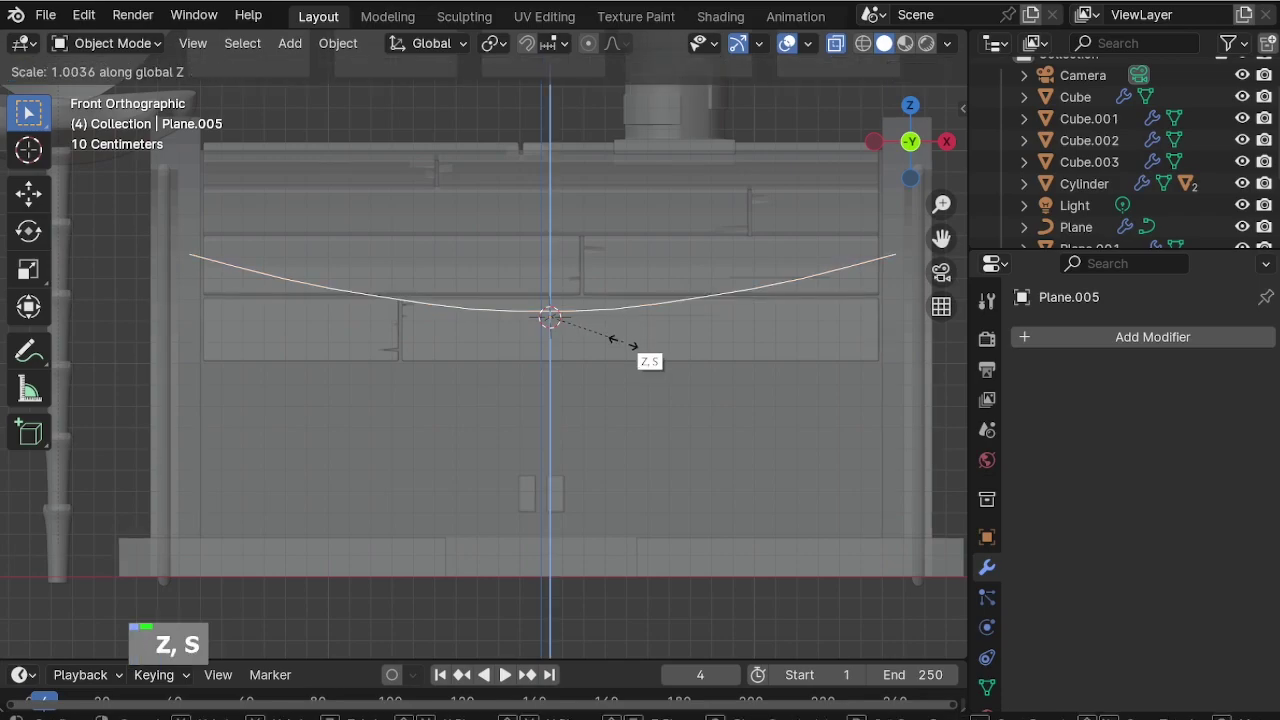
click(627, 408)
key(g)
key(z)
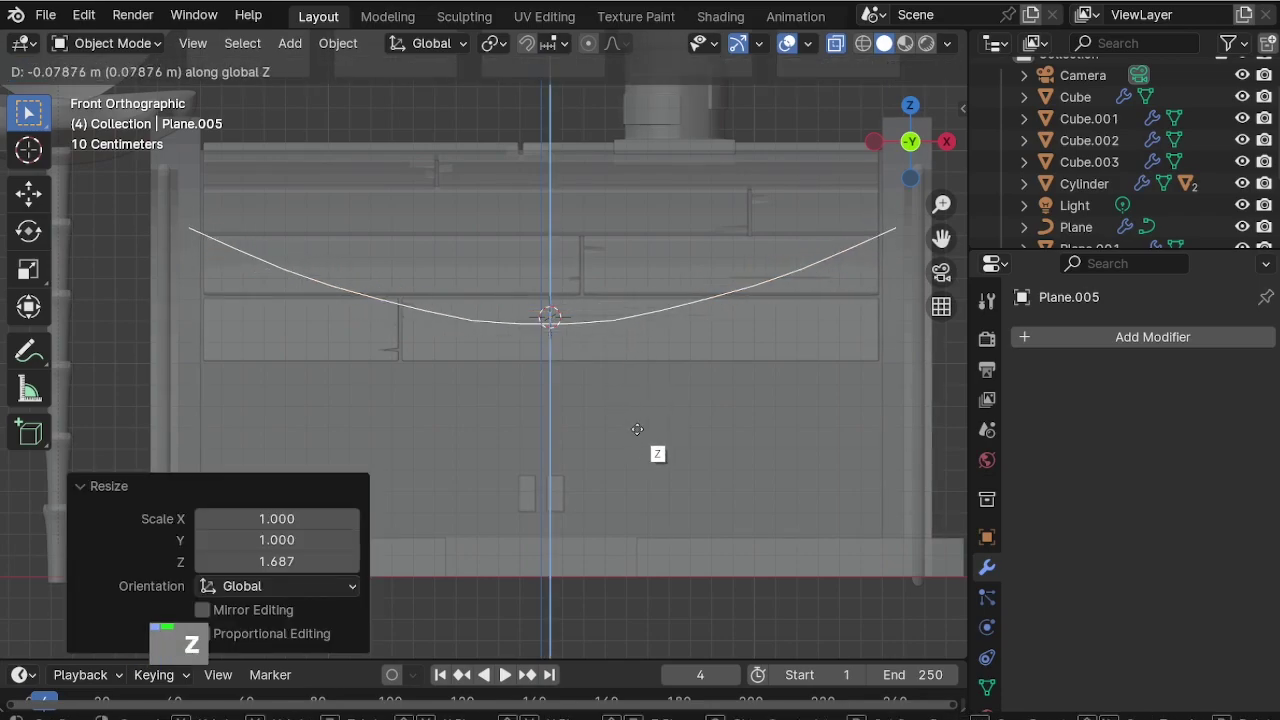
click(645, 401)
key(s)
key(z)
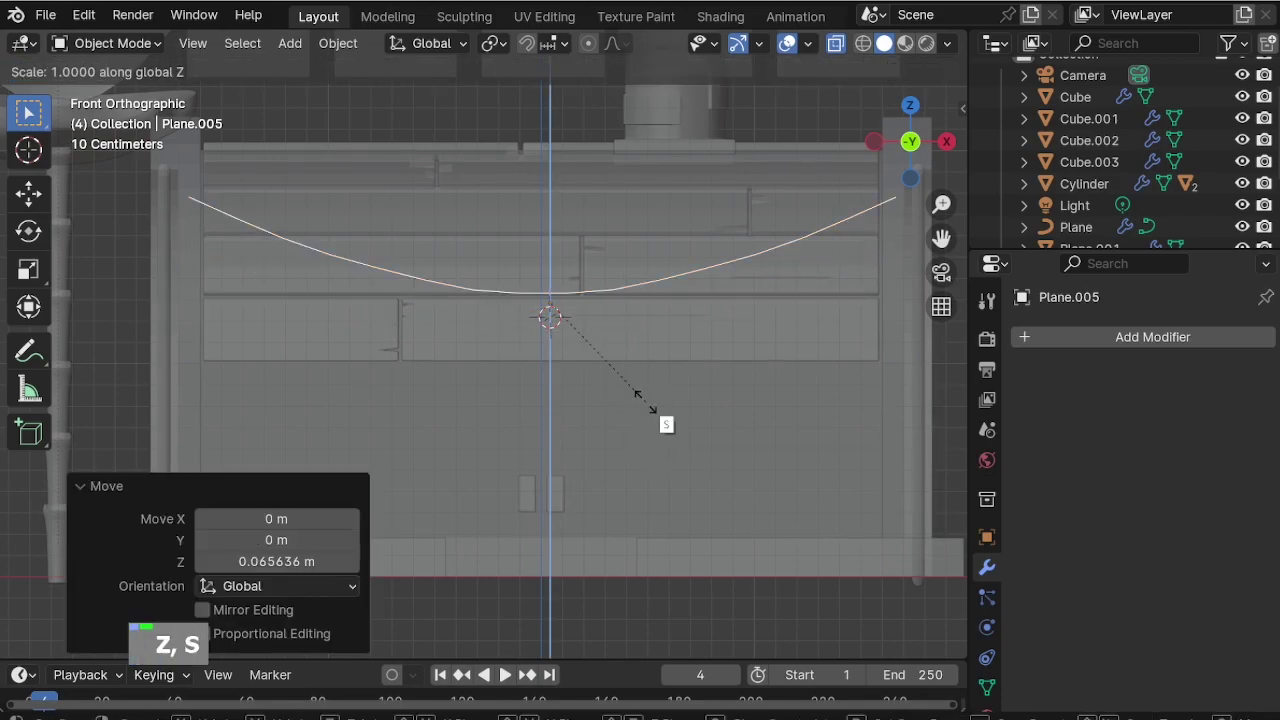
click(642, 367)
right_click(643, 368)
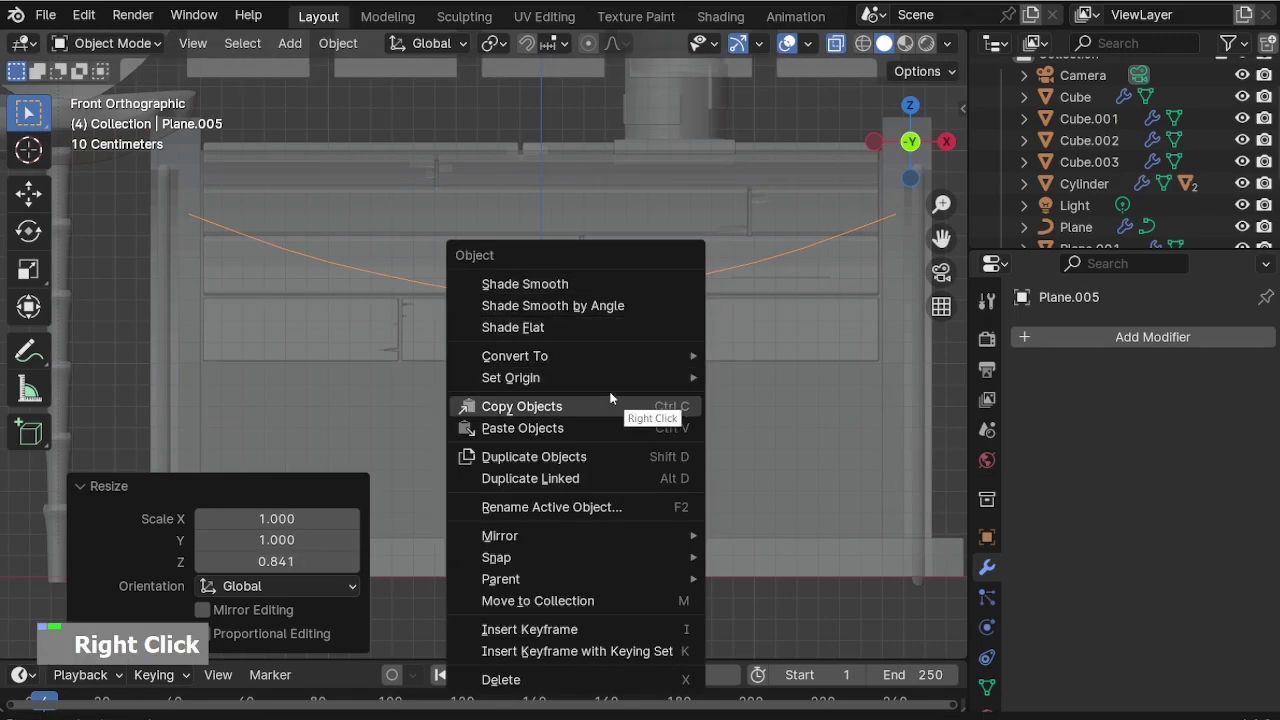
Convert the sagging line mesh into a curve and turn off X-ray display.
mouse_move(650, 356)
click(781, 355)
middle_drag(781, 355, 623, 320)
key(alt+z)
scroll(960, 459, up, 2)
Give the curve a round bevel with 0.02 m depth and enable Fill Caps.
click(987, 657)
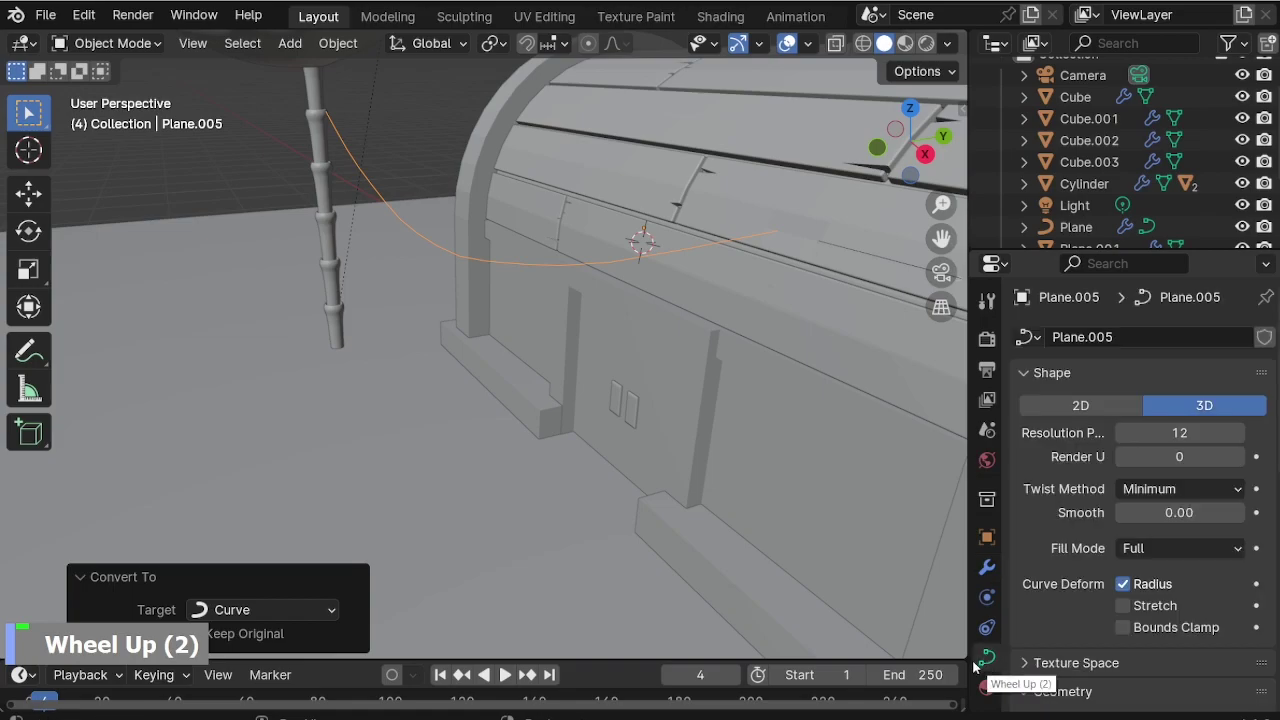
scroll(1027, 583, down, 12)
double_click(1235, 369)
scroll(612, 434, down, 3)
middle_drag(612, 434, 598, 406)
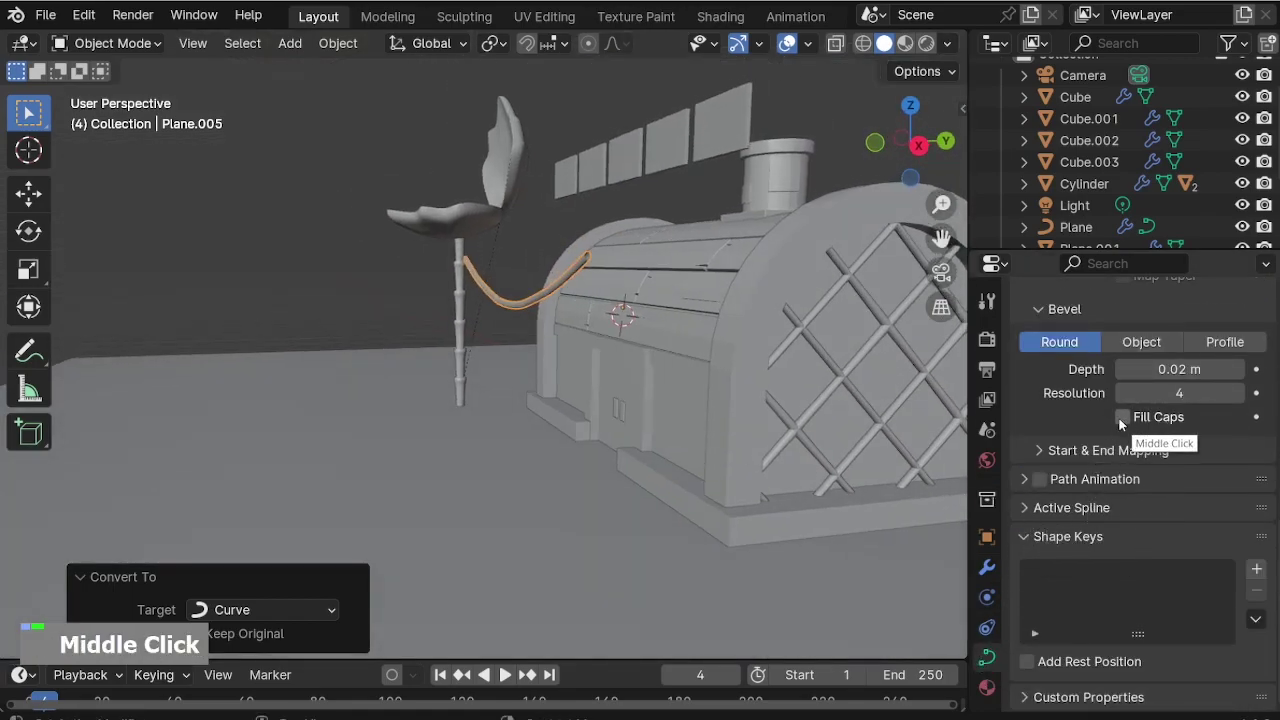
scroll(855, 307, up, 2)
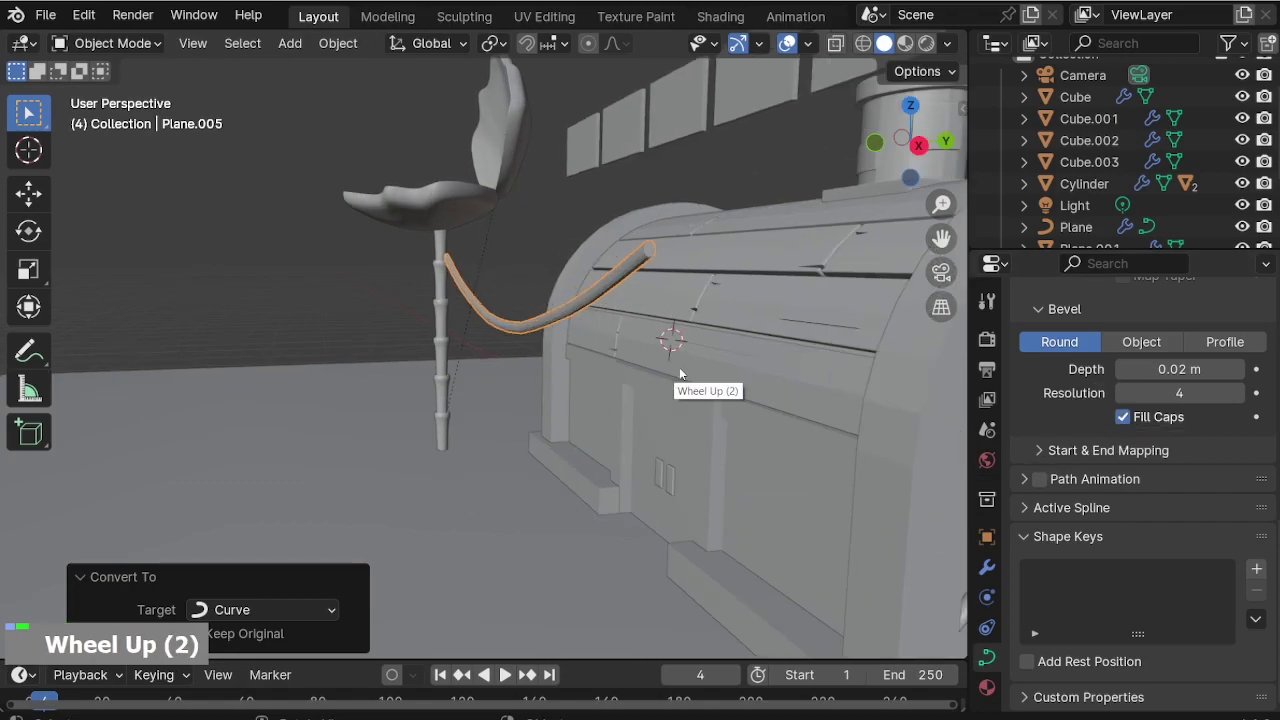
Move the hanging cable about 1.008 m along Y toward the building's roof.
key(g)
key(y)
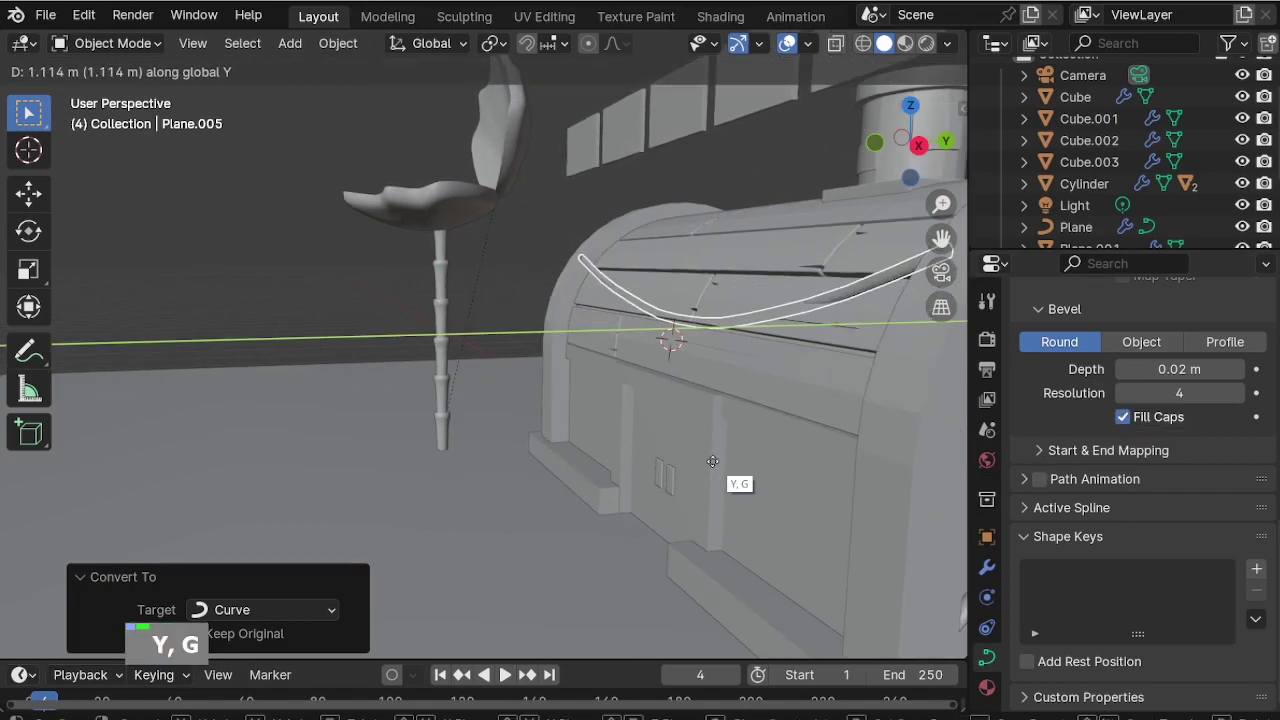
click(695, 459)
Shift both end points of the cable about 0.116 m along Y with a smooth proportional size of about 1.611.
shift+middle_drag(658, 414, 497, 421)
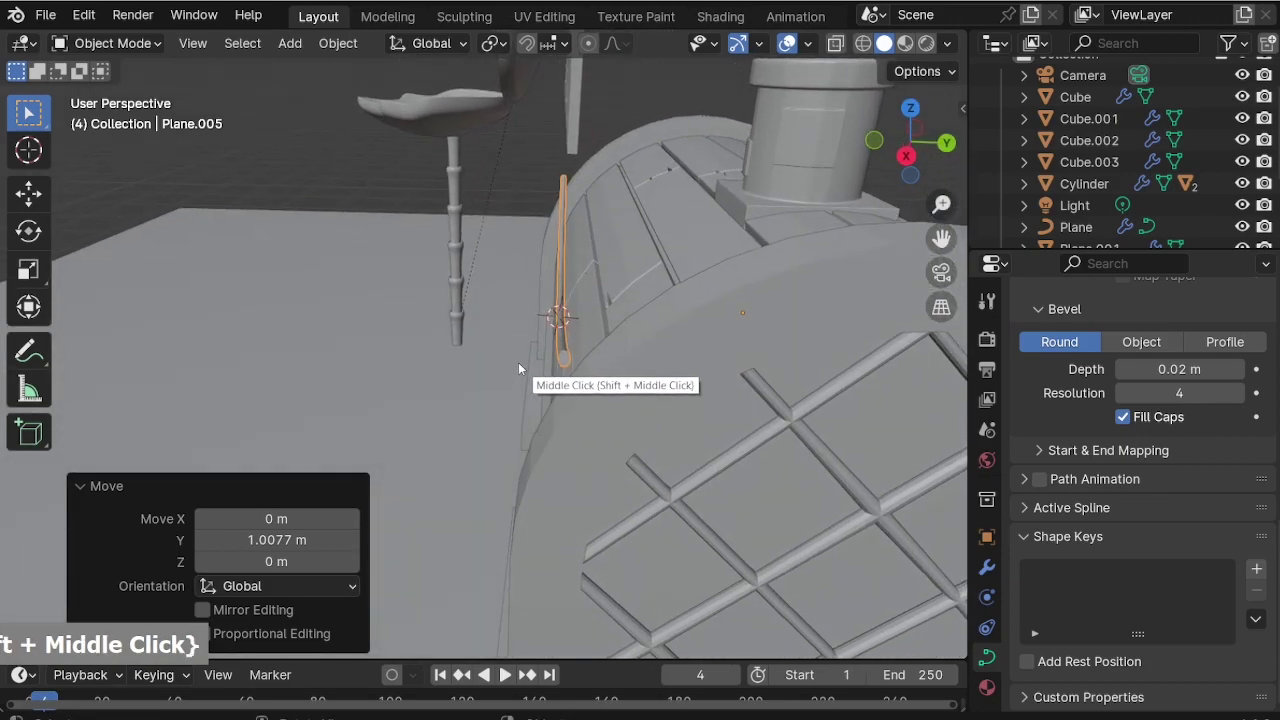
scroll(538, 348, up, 2)
key(Tab)
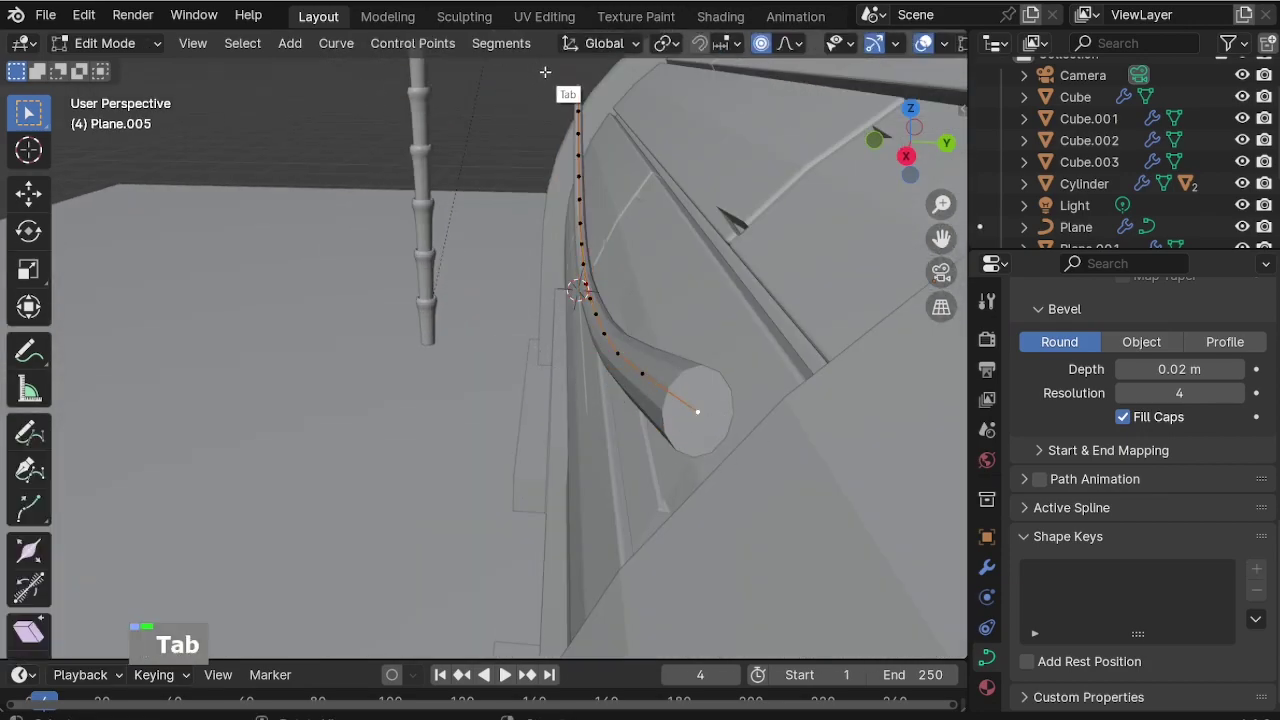
shift+click(578, 88)
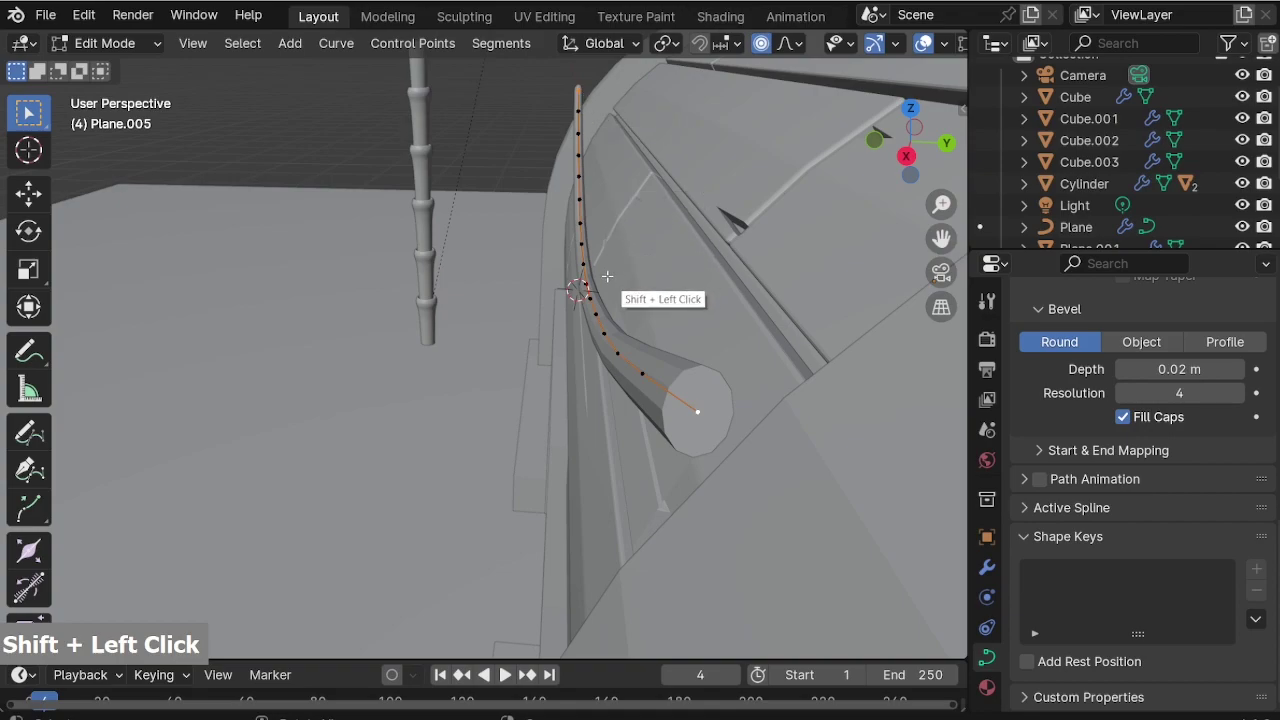
key(g)
key(y)
scroll(622, 273, down, 9)
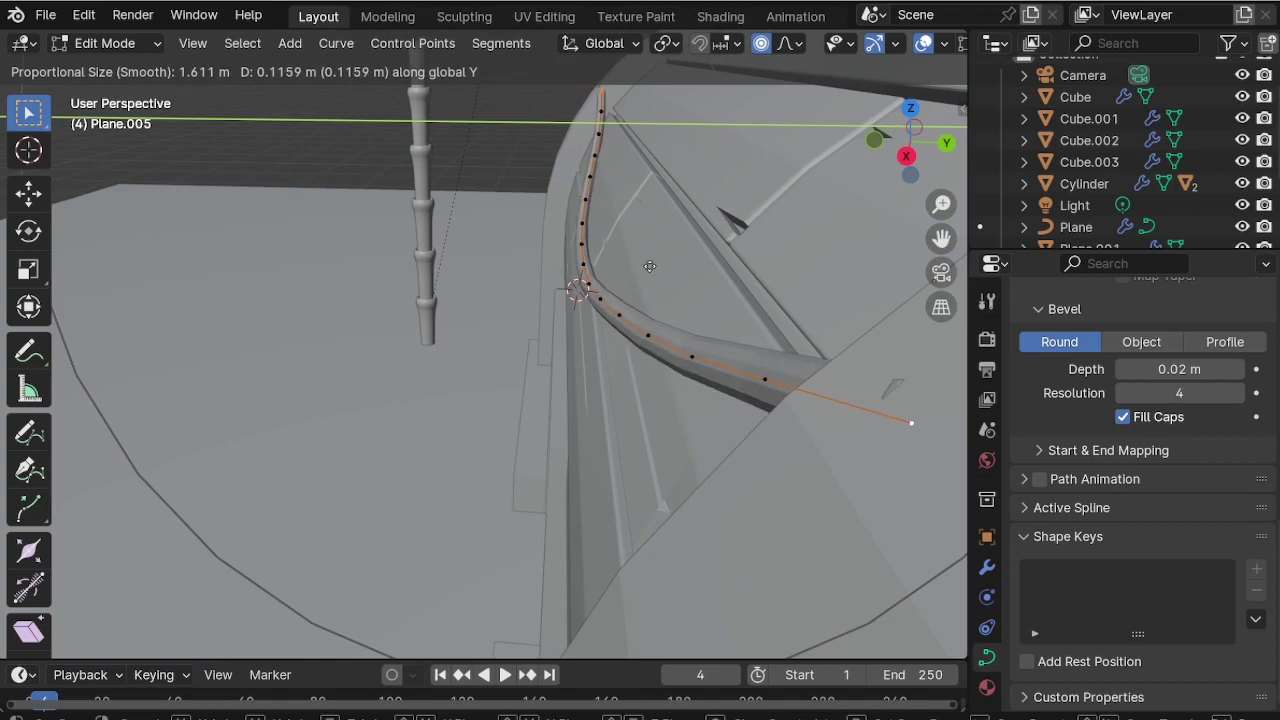
click(649, 266)
Pull the cable's middle control point about 0.03 m outward along negative Y with proportional size about 2.144, and return to Object Mode.
middle_drag(649, 266, 595, 384)
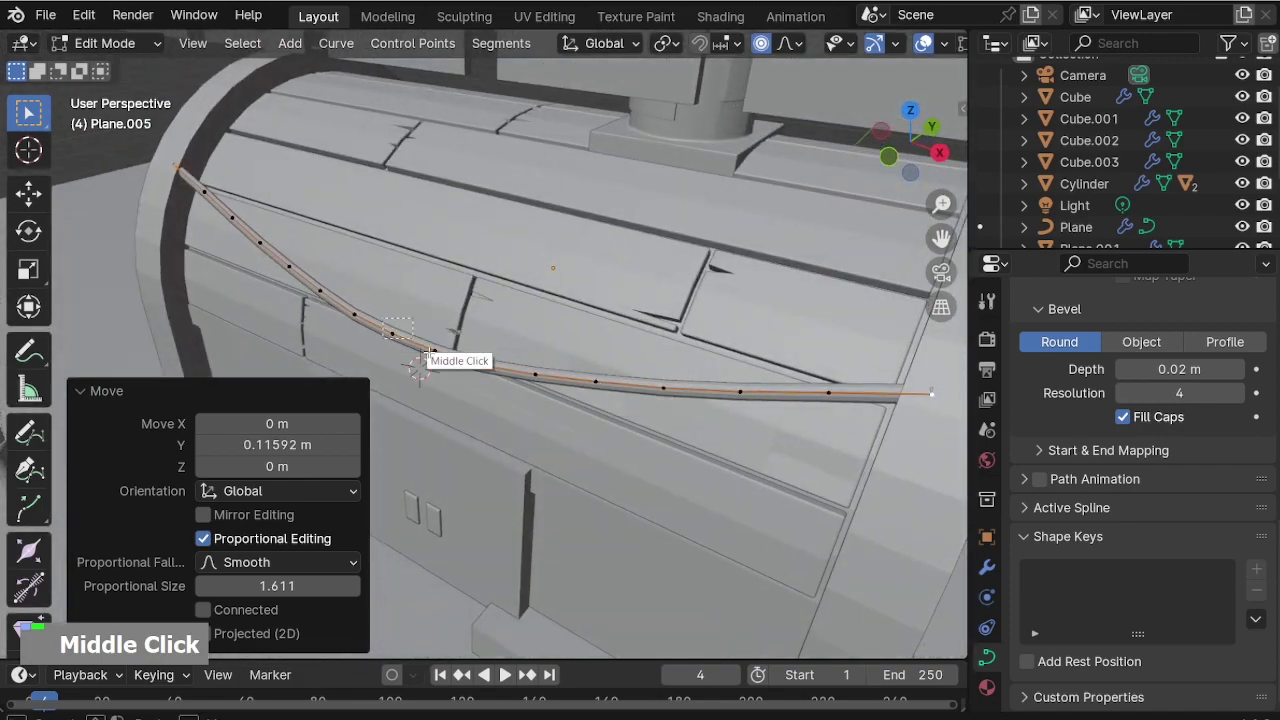
key(g)
key(y)
scroll(432, 375, down, 3)
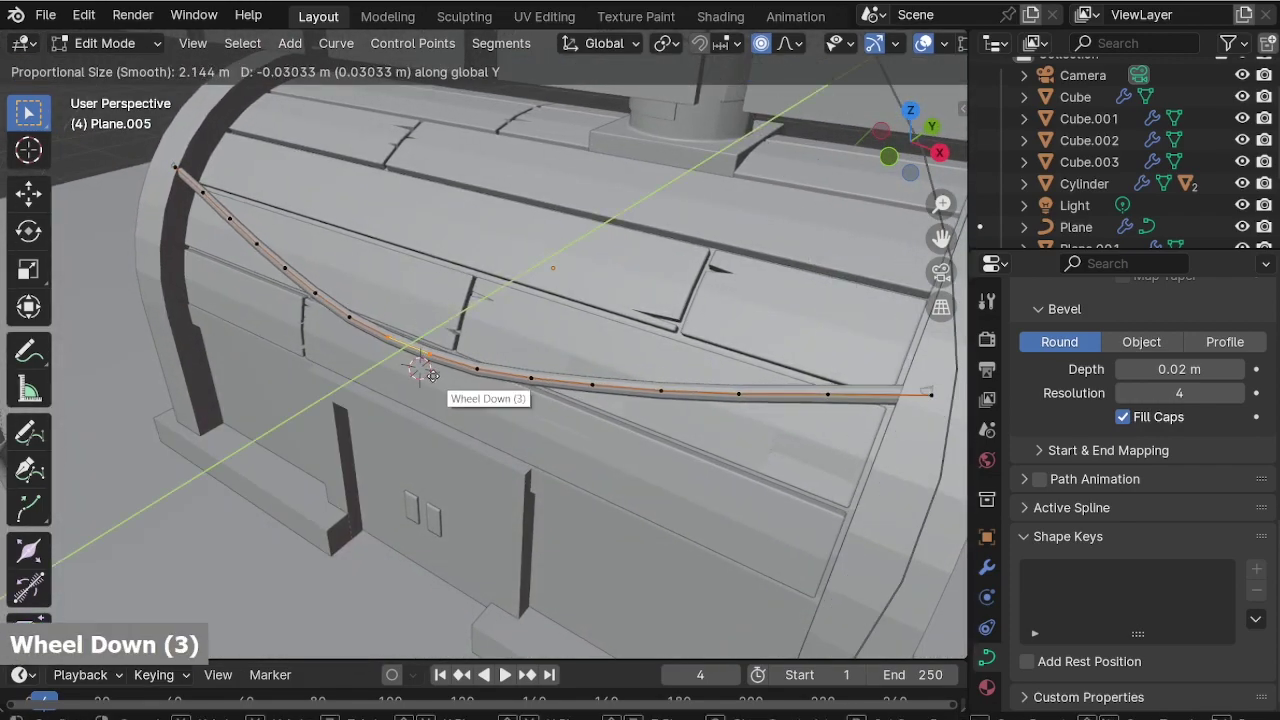
click(432, 376)
scroll(432, 376, down, 2)
middle_drag(432, 376, 429, 363)
key(Tab)
Thin the hanging cable by reducing its bevel depth to 0.01 m, and refine the depth to 0.015 m.
scroll(541, 387, up, 2)
middle_drag(541, 387, 417, 384)
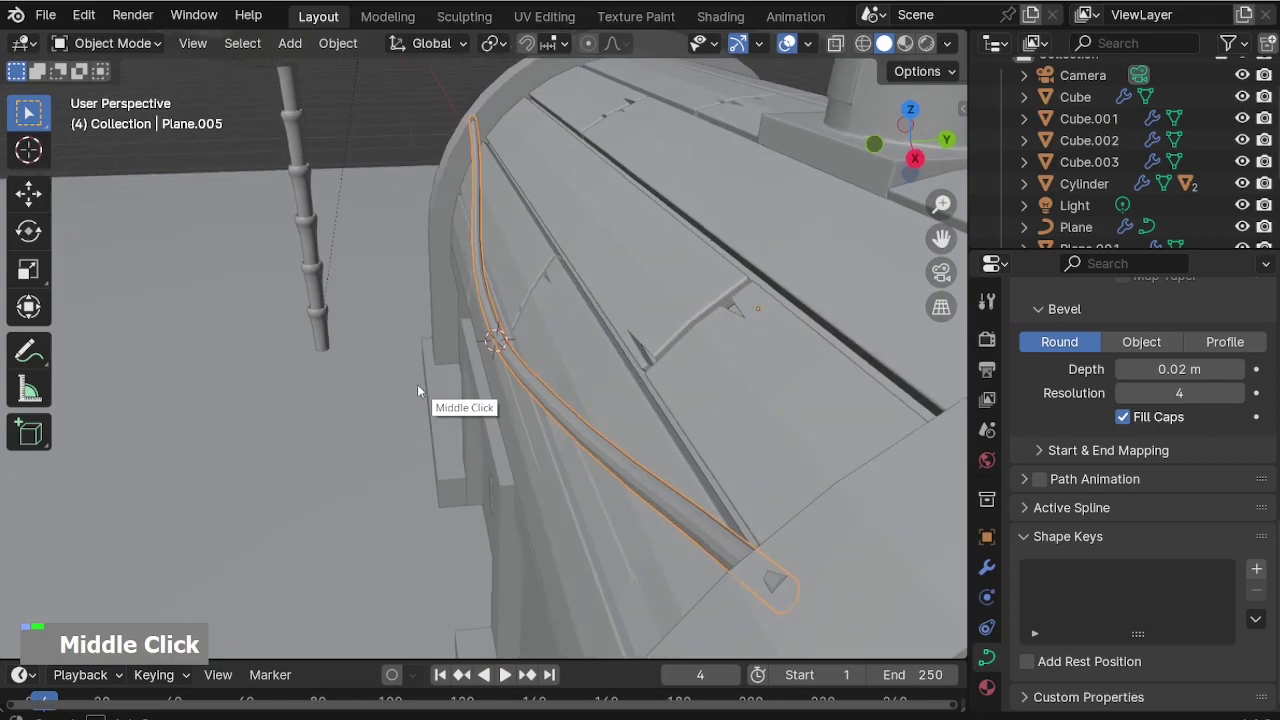
middle_drag(455, 270, 563, 298)
click(500, 453)
scroll(500, 453, down, 2)
middle_drag(500, 453, 644, 282)
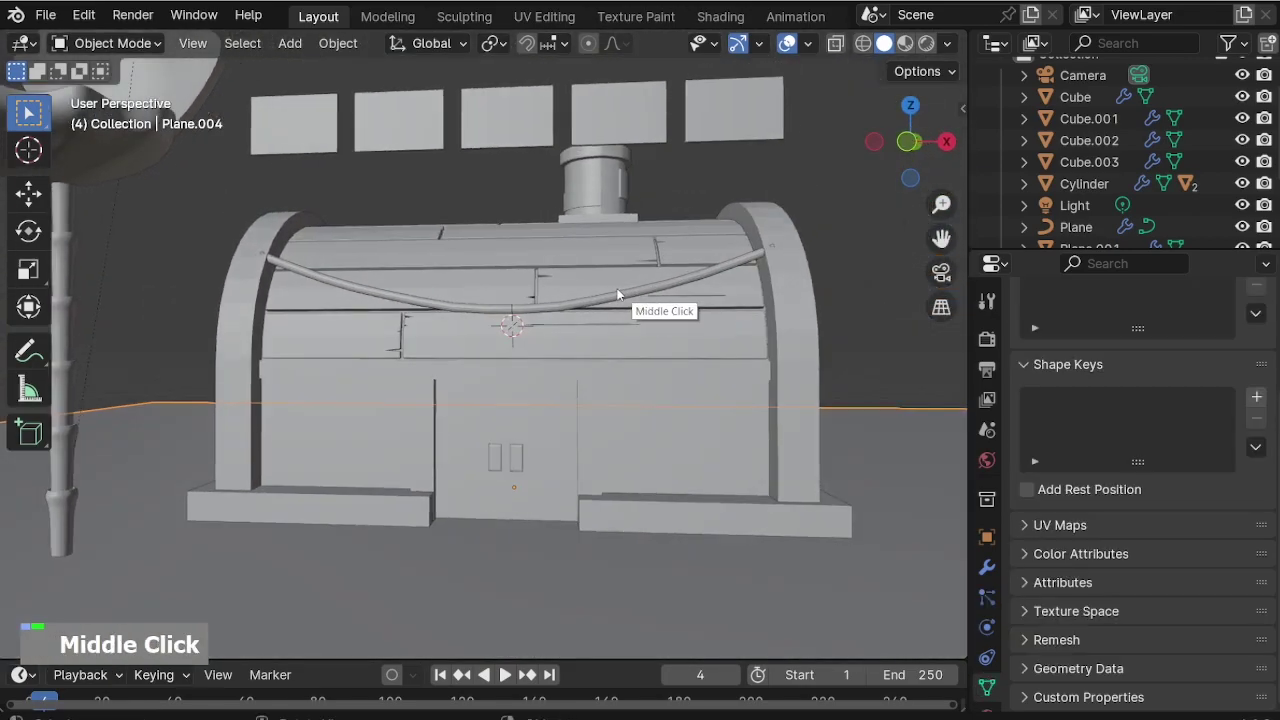
click(644, 282)
scroll(1149, 565, down, 7)
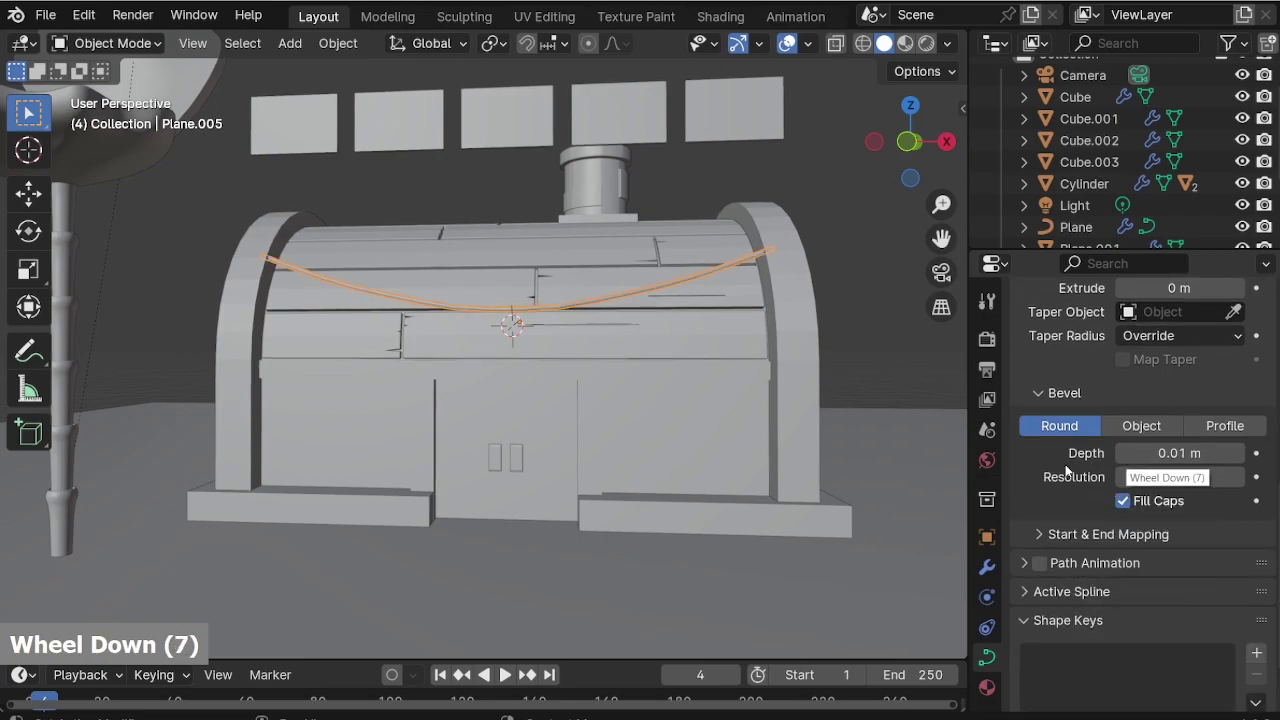
middle_drag(902, 363, 796, 374)
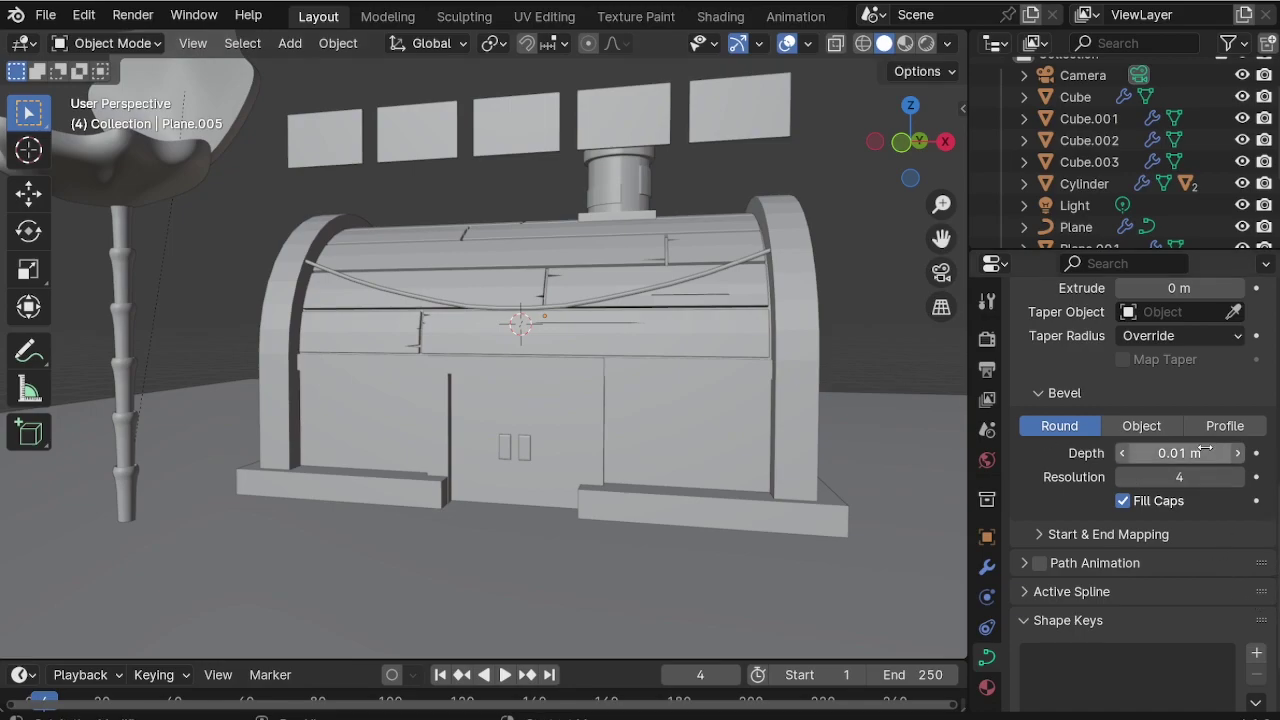
key(Left)
text(5)
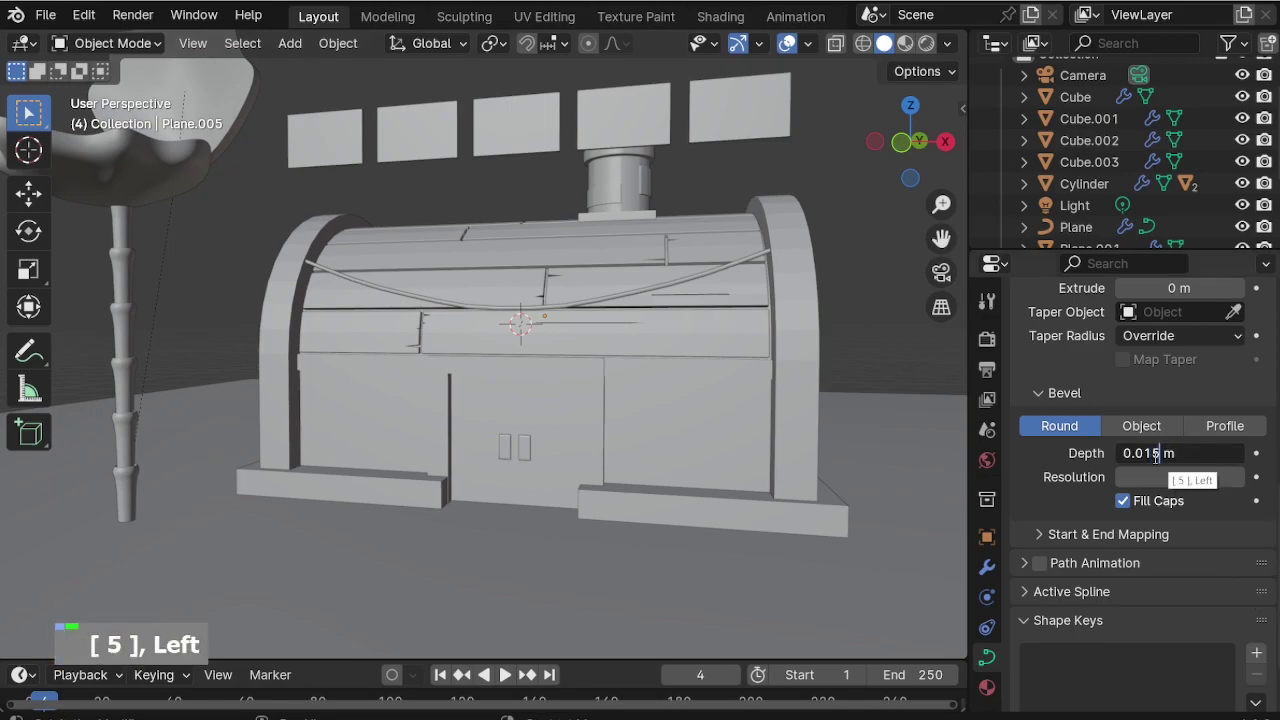
key(Return)
Add a 16-vertex cylinder at the 3D cursor near the cable's middle and scale it down to about 0.041.
middle_drag(722, 383, 283, 321)
scroll(271, 327, up, 3)
click(273, 330)
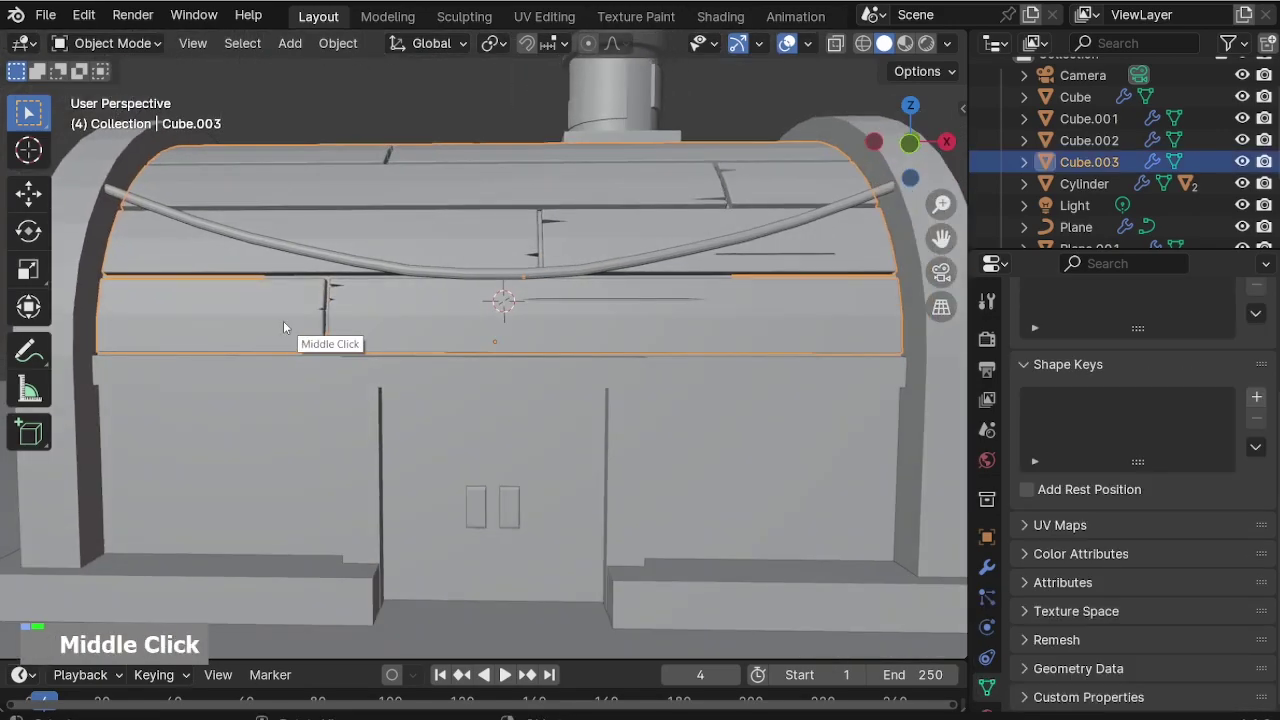
scroll(482, 394, up, 4)
key(shift+a)
scroll(468, 243, up, 2)
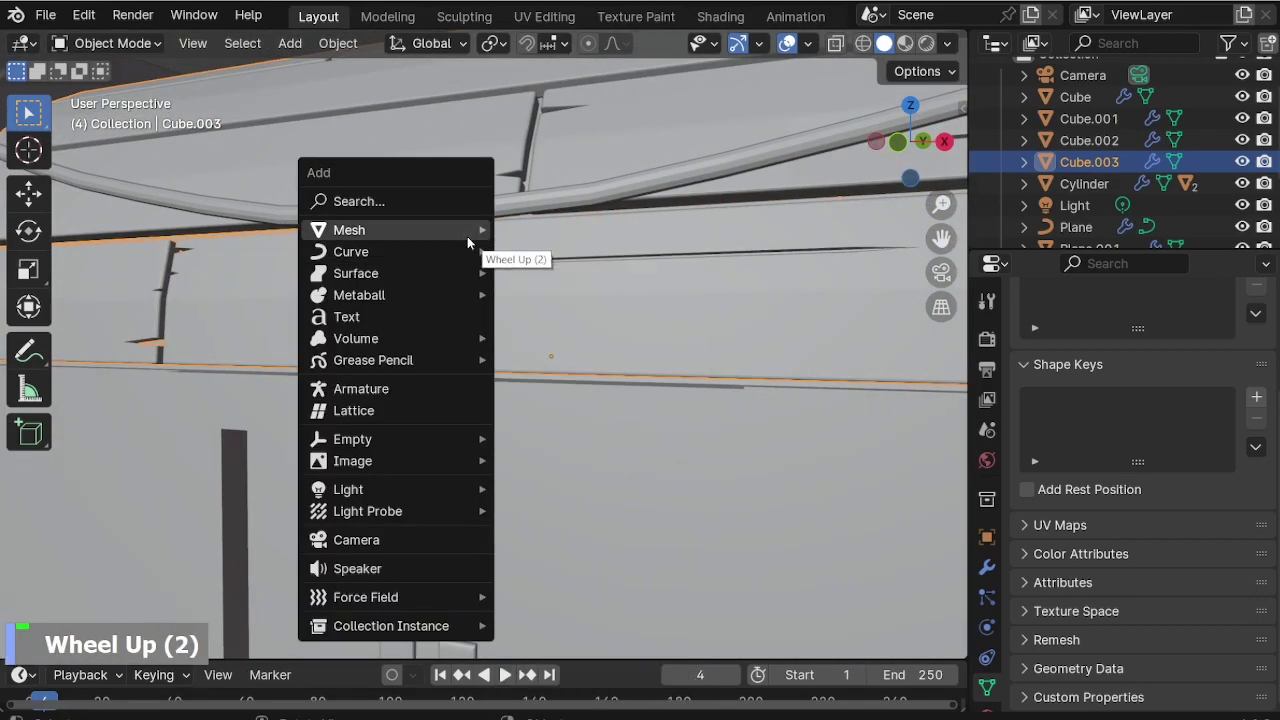
mouse_move(468, 238)
click(545, 334)
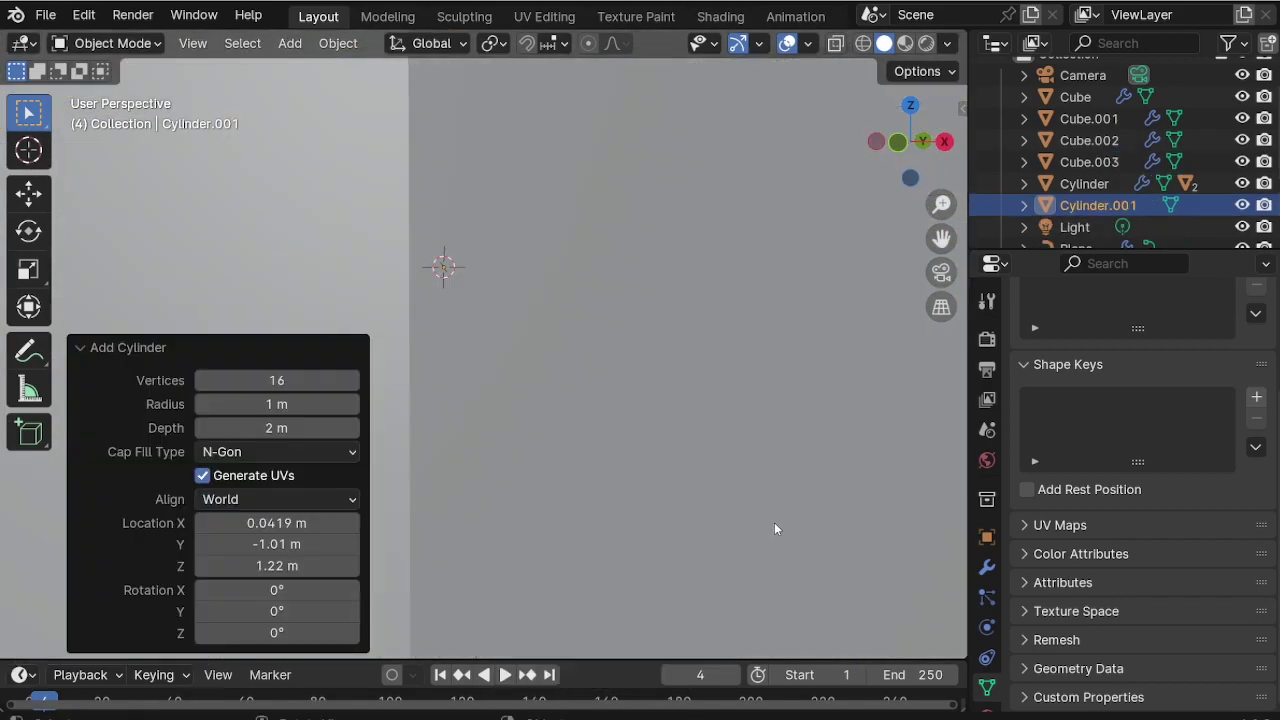
key(s)
click(443, 294)
Rotate the small cylinder 90° about X and move it about -0.663 m along Y in front of the roof.
scroll(443, 292, up, 3)
middle_drag(468, 284, 434, 290)
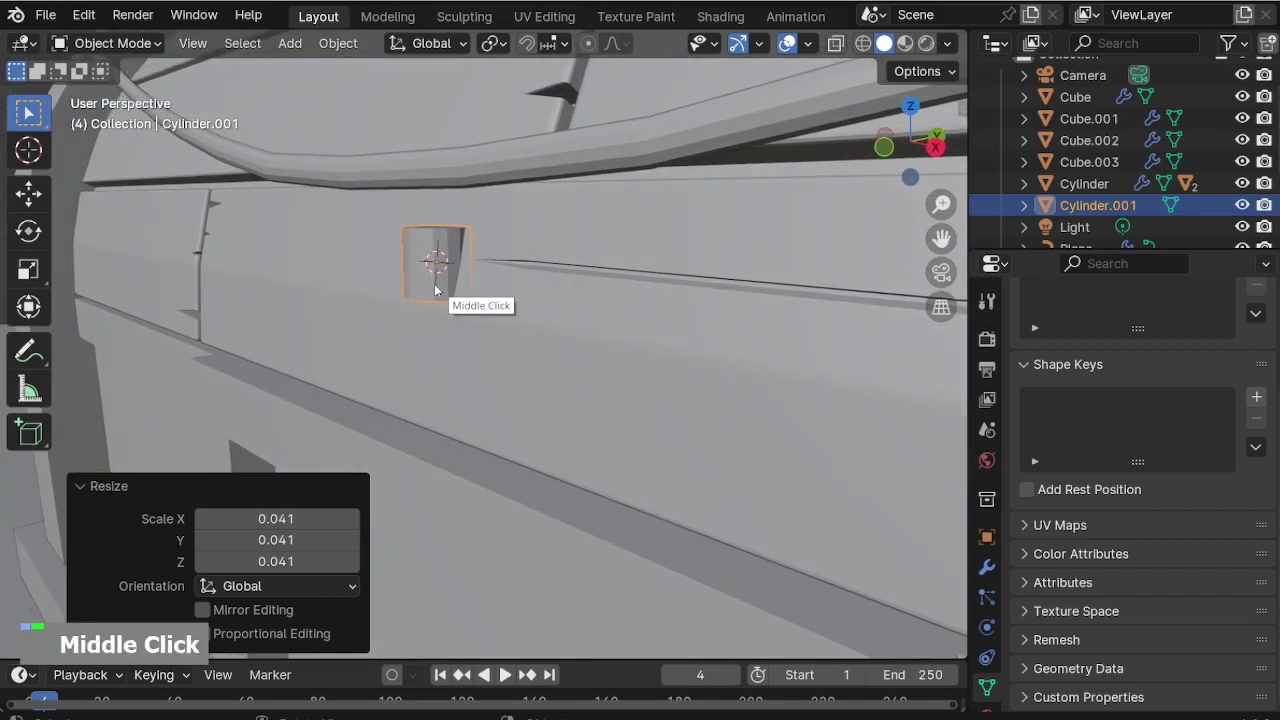
key(r)
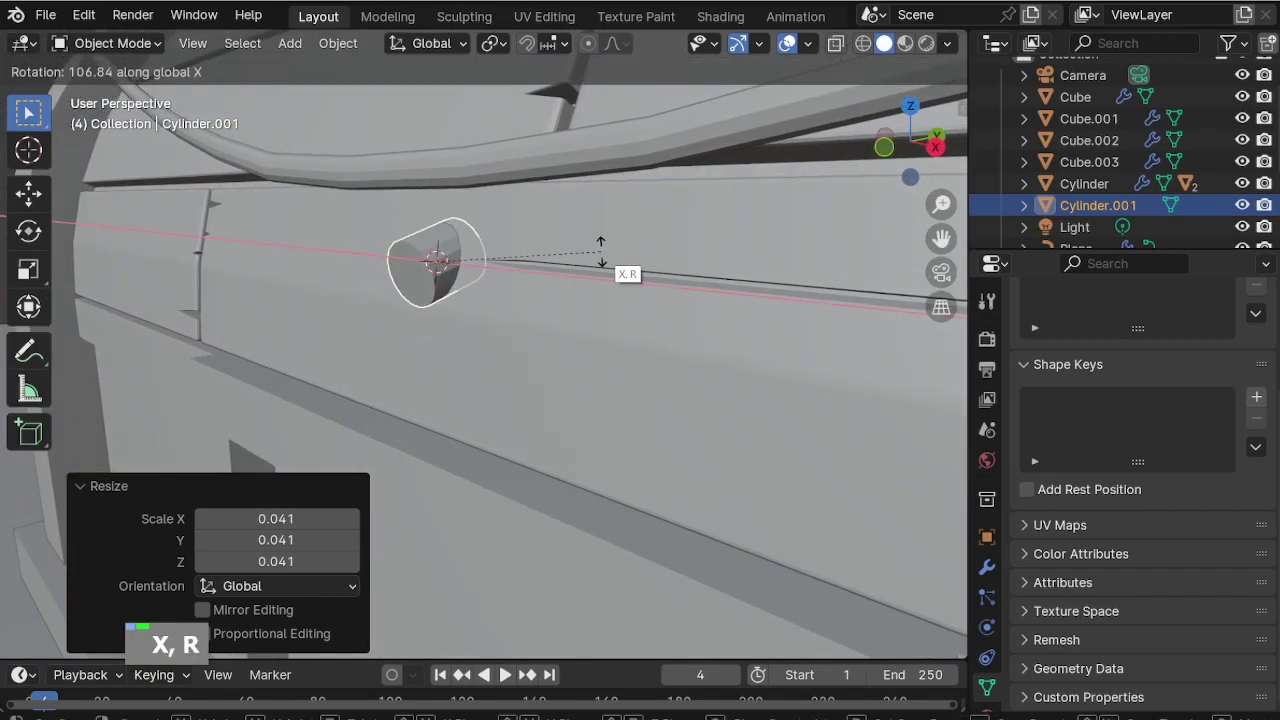
text(90)
key(Return)
scroll(600, 272, down, 5)
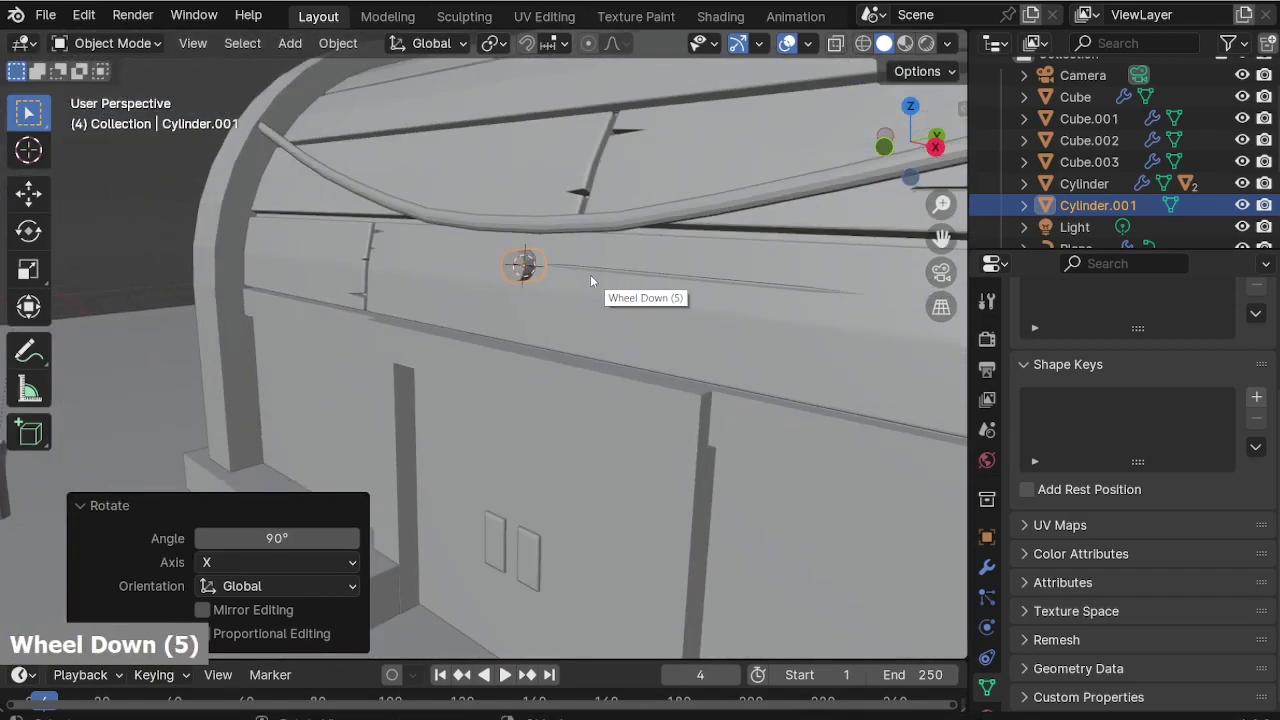
key(g)
key(y)
click(310, 292)
Isolate the small cylinder in local view.
middle_drag(310, 292, 447, 283)
middle_drag(268, 299, 282, 322)
shift+middle_drag(282, 322, 445, 301)
scroll(338, 301, up, 1)
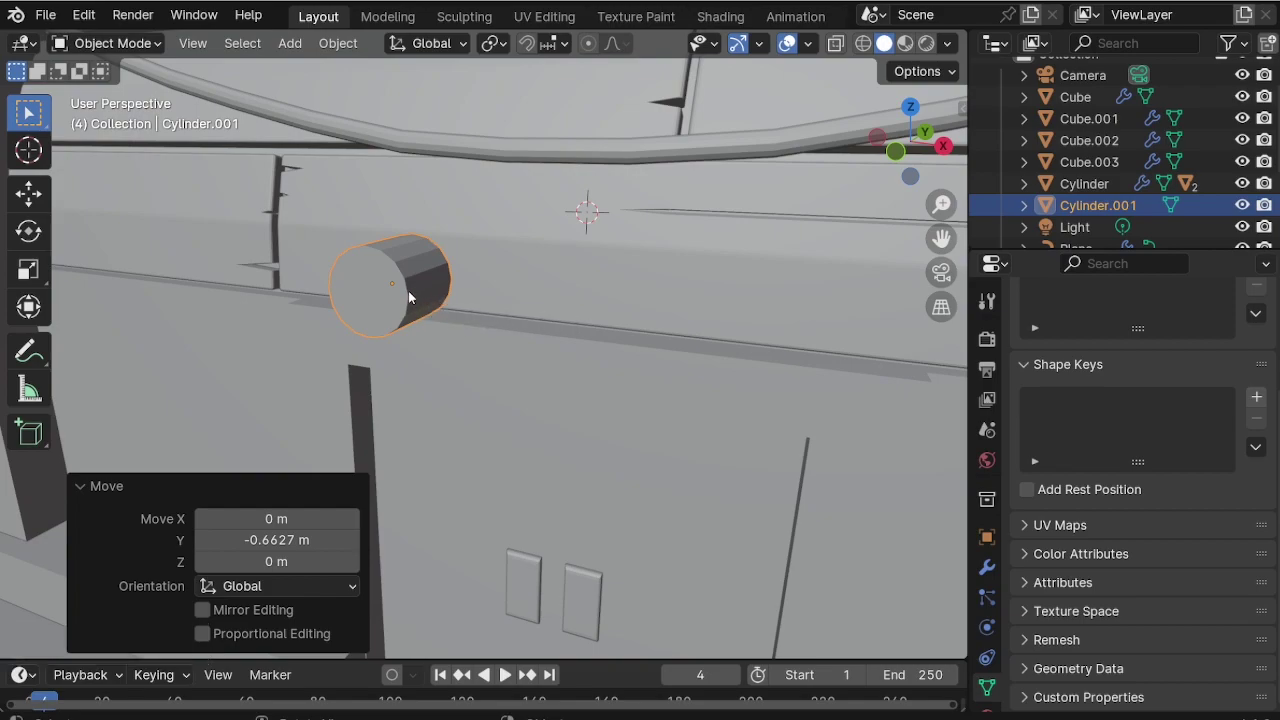
key(KP_Divide)
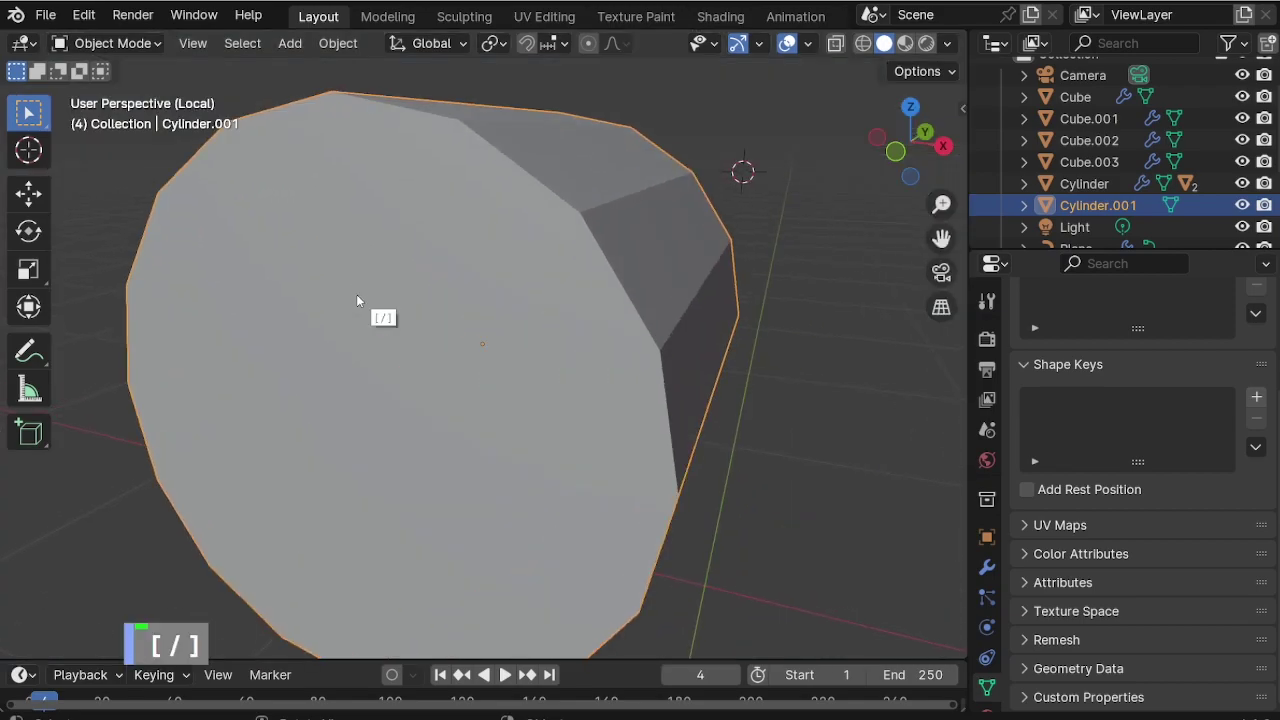
key(KP_1)
middle_drag(400, 297, 743, 440)
Add a Subdivision Surface modifier to the cylinder with 2 viewport levels.
click(684, 315)
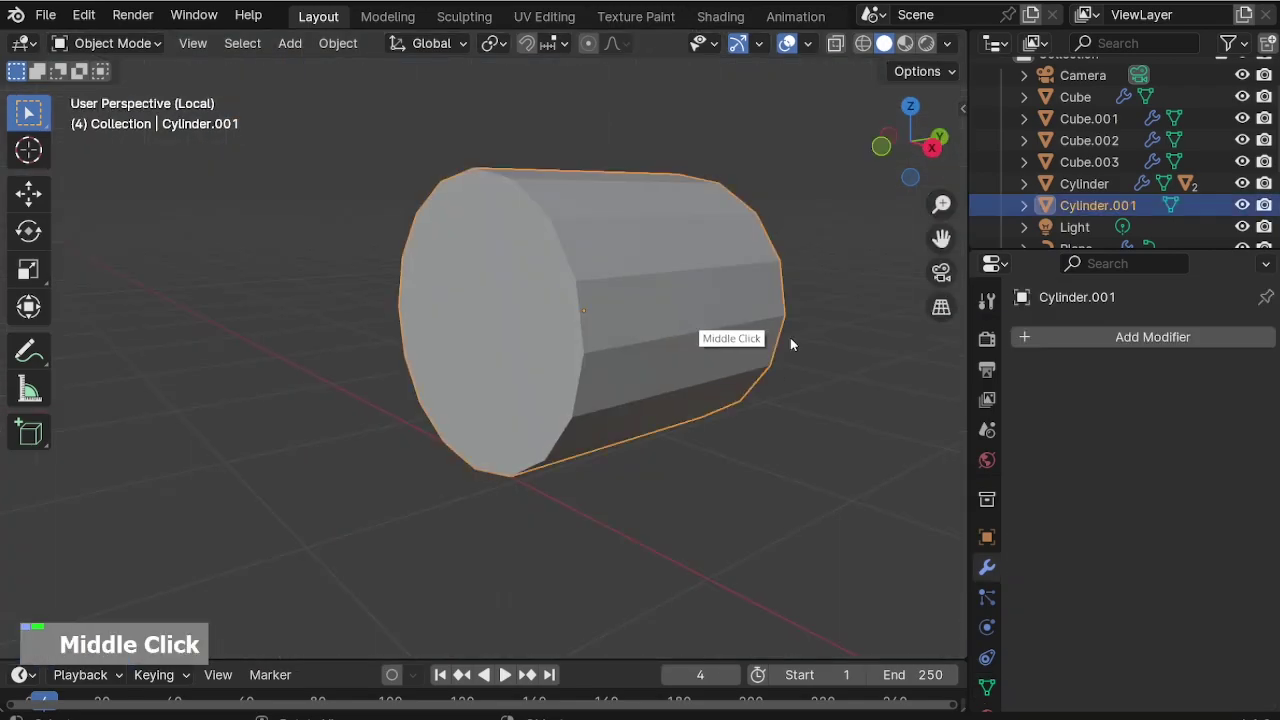
click(1048, 332)
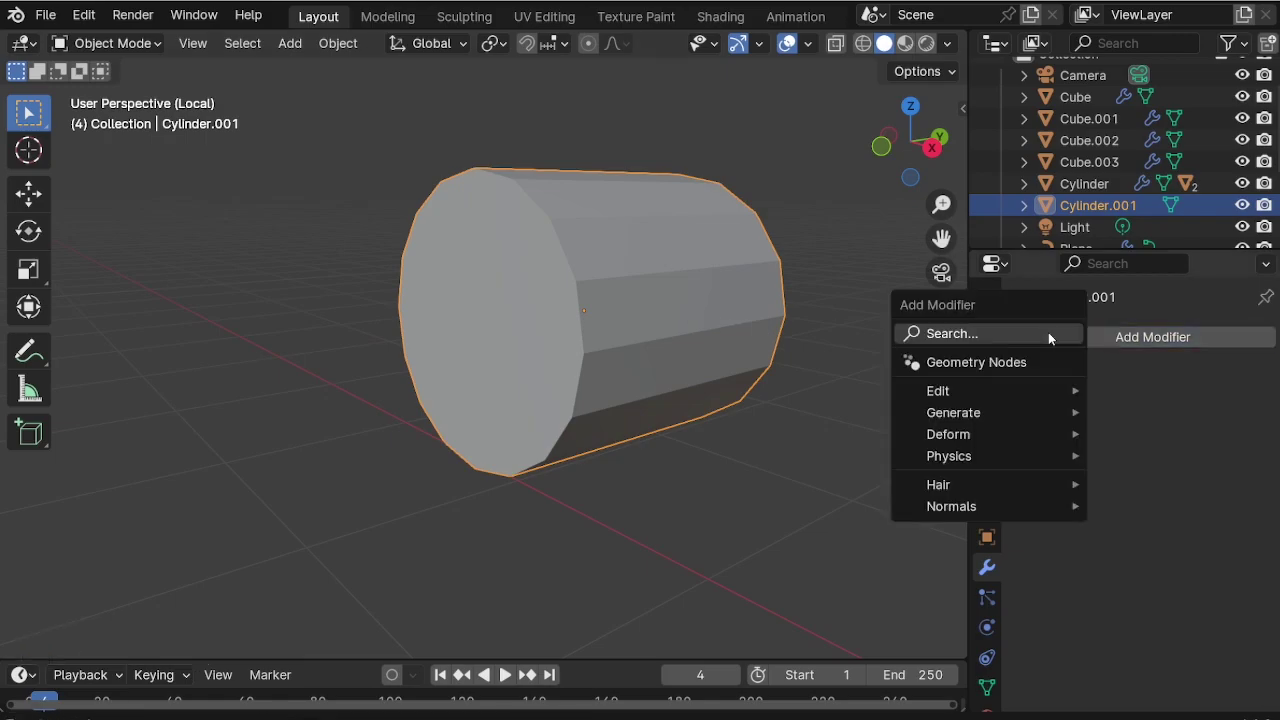
click(1048, 333)
click(953, 401)
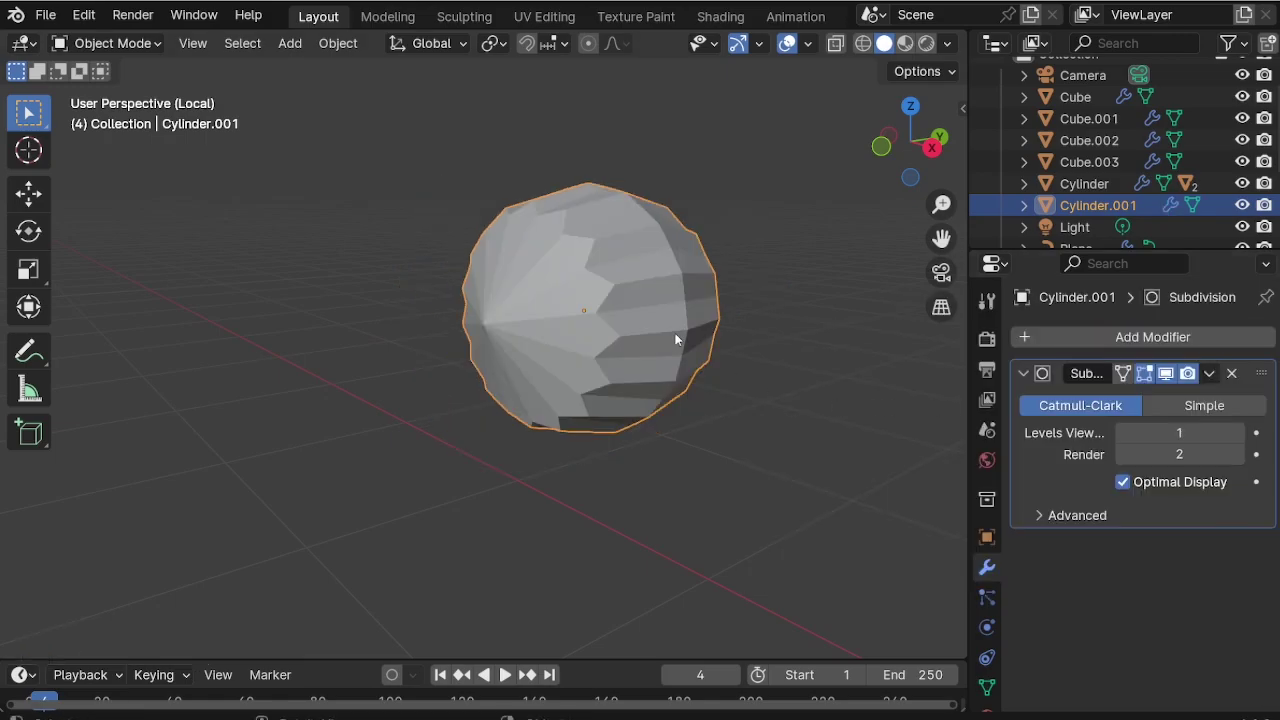
click(1238, 433)
Add two centred loop cuts around the cylinder in Edit Mode and spread them toward its ends by scaling along Y.
key(Tab)
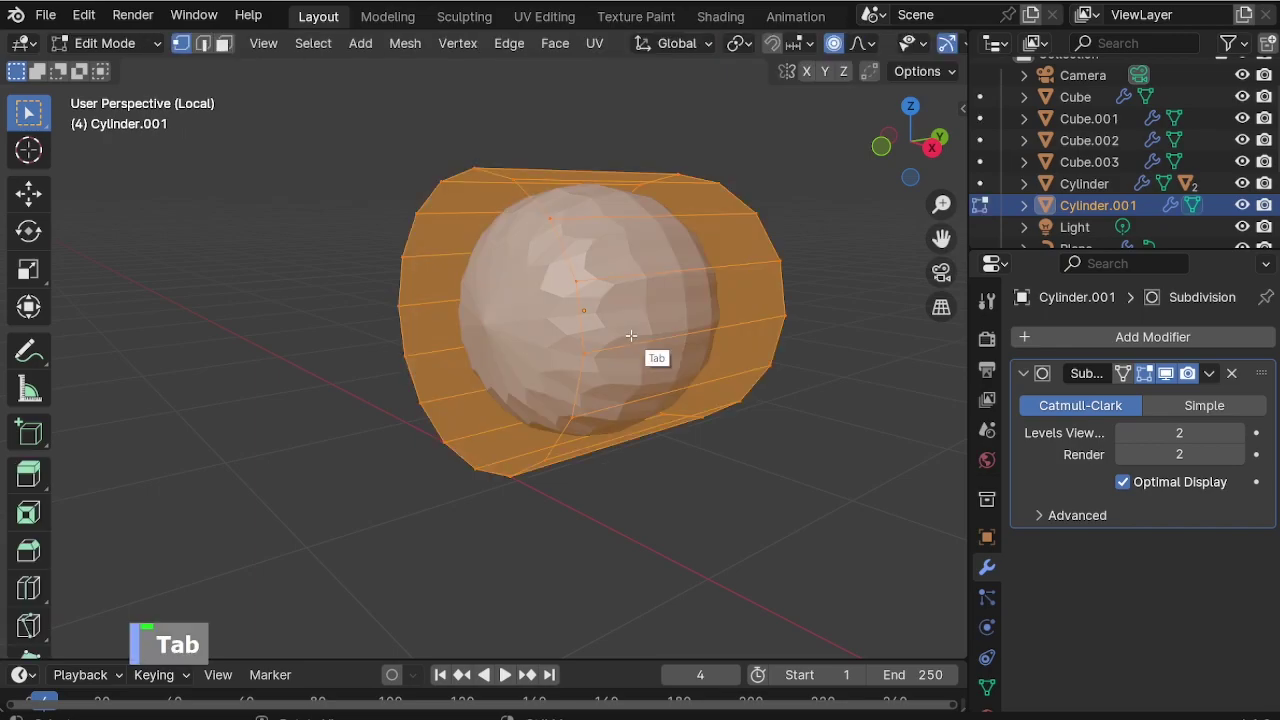
key(ctrl+r)
scroll(700, 252, up, 1)
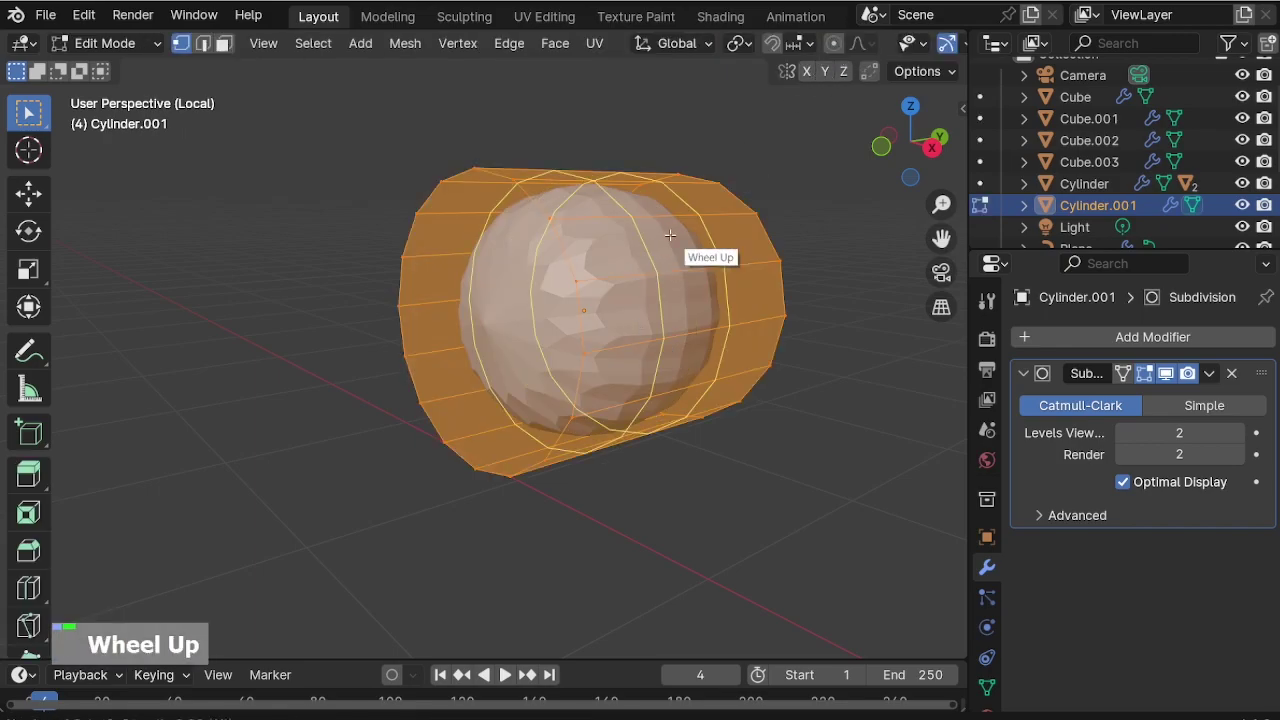
right_click(700, 252)
key(s)
key(y)
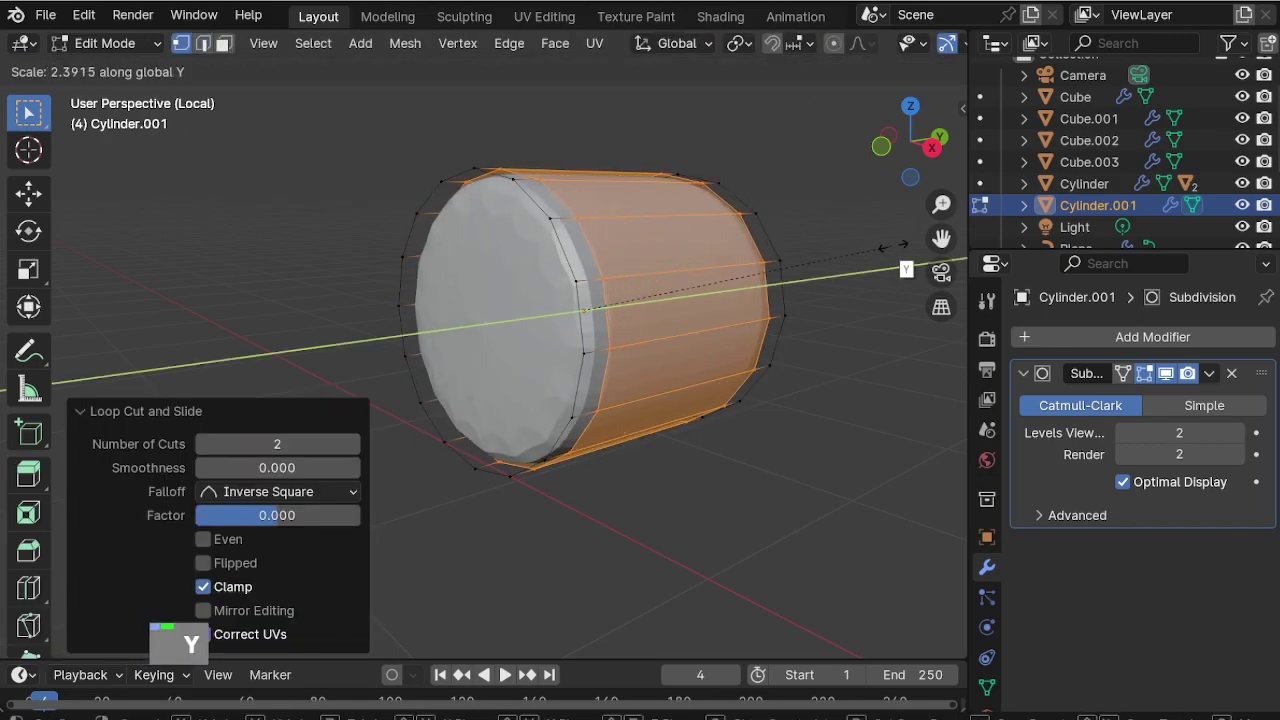
Spread the two new edge loops along global Y by a factor of about 2.39 to tighten the cylinder's rims.
click(905, 241)
key(Tab)
middle_drag(705, 305, 620, 330)
Offset the cylinder's entire mesh from its origin by about -0.073 m along X and 0.053 m along Z.
key(Tab)
key(a)
key(KP_1)
key(g)
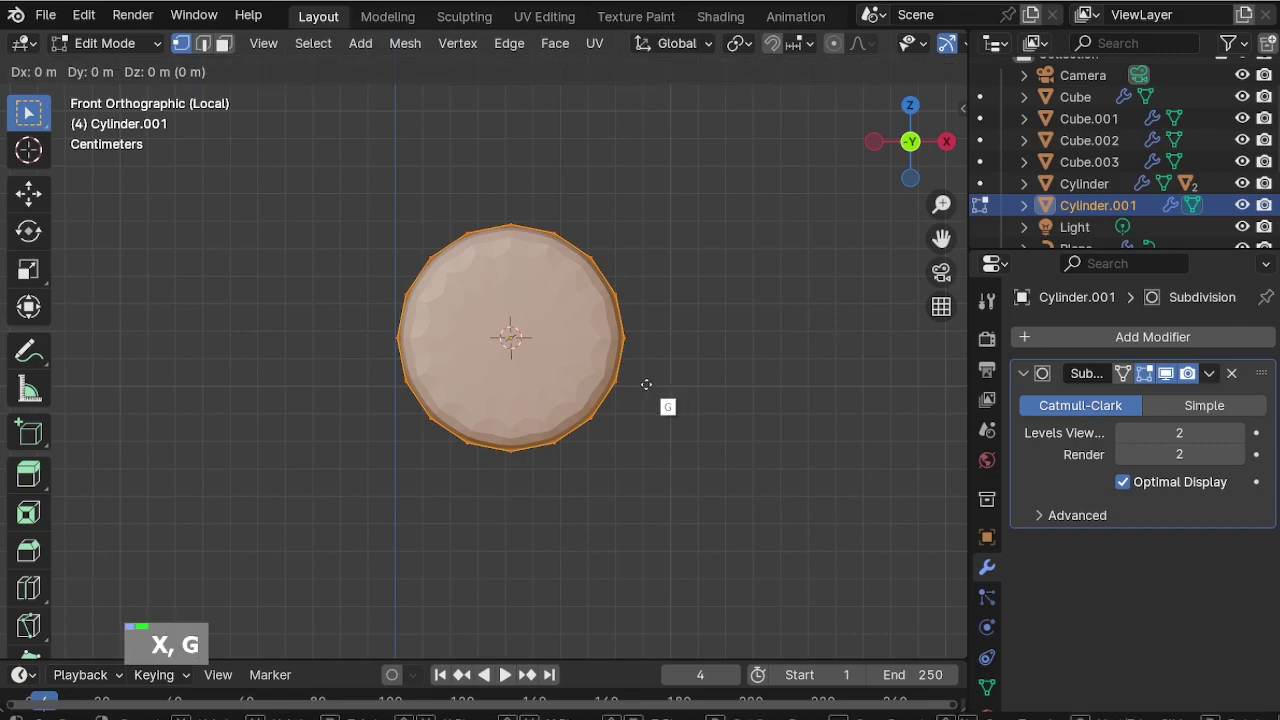
key(x)
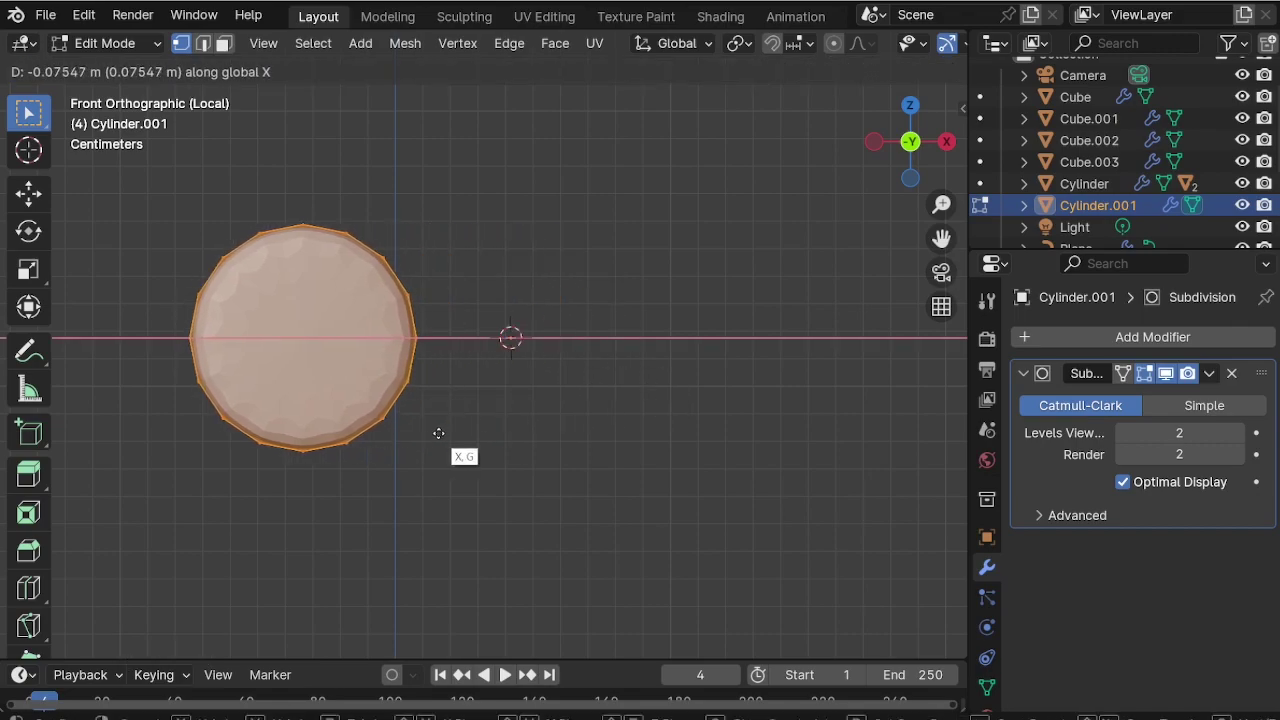
click(444, 433)
key(g)
key(z)
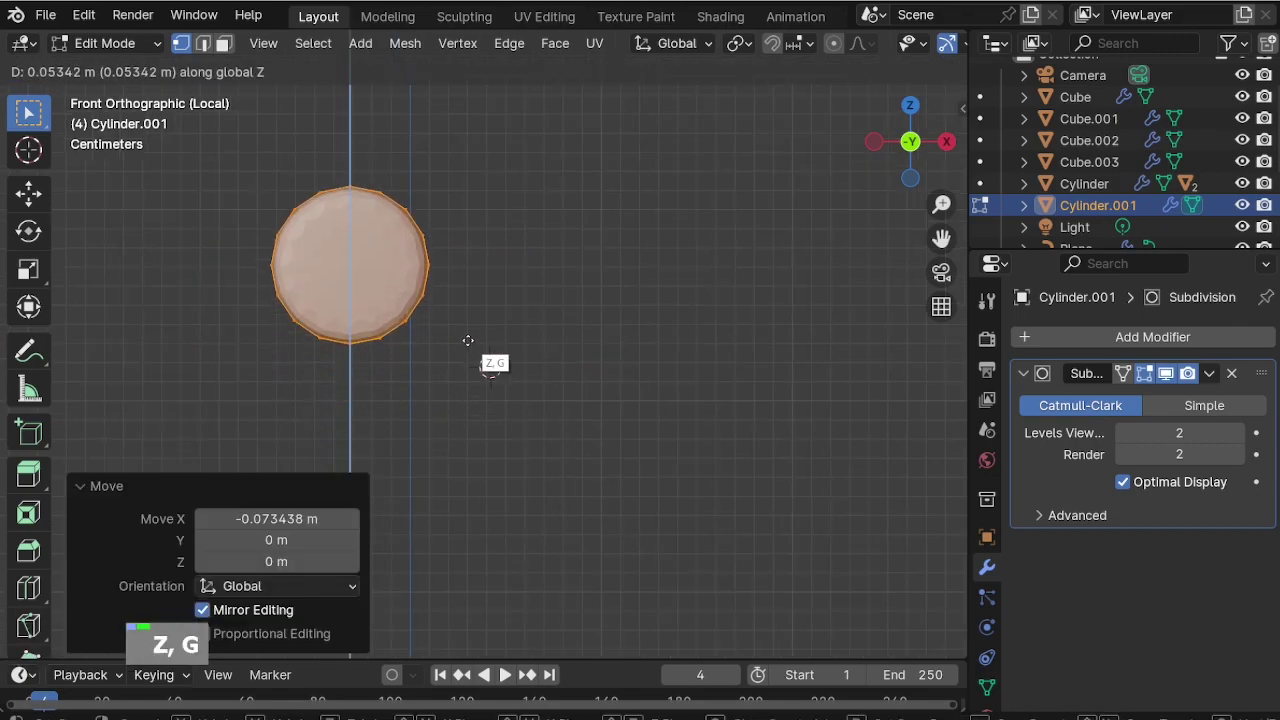
click(469, 340)
key(Tab)
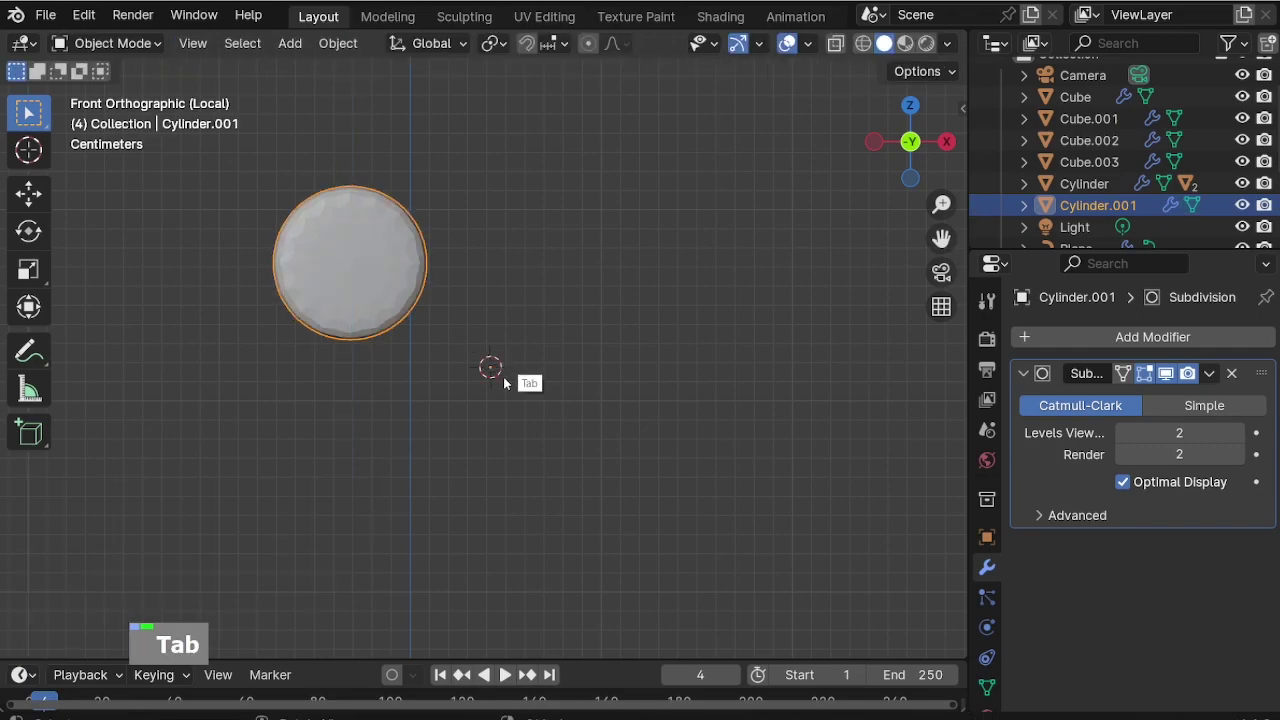
Add a Mirror modifier to the cylinder and enable its X and Y axes to get four pegs.
click(1054, 336)
click(969, 333)
text(mi)
key(Return)
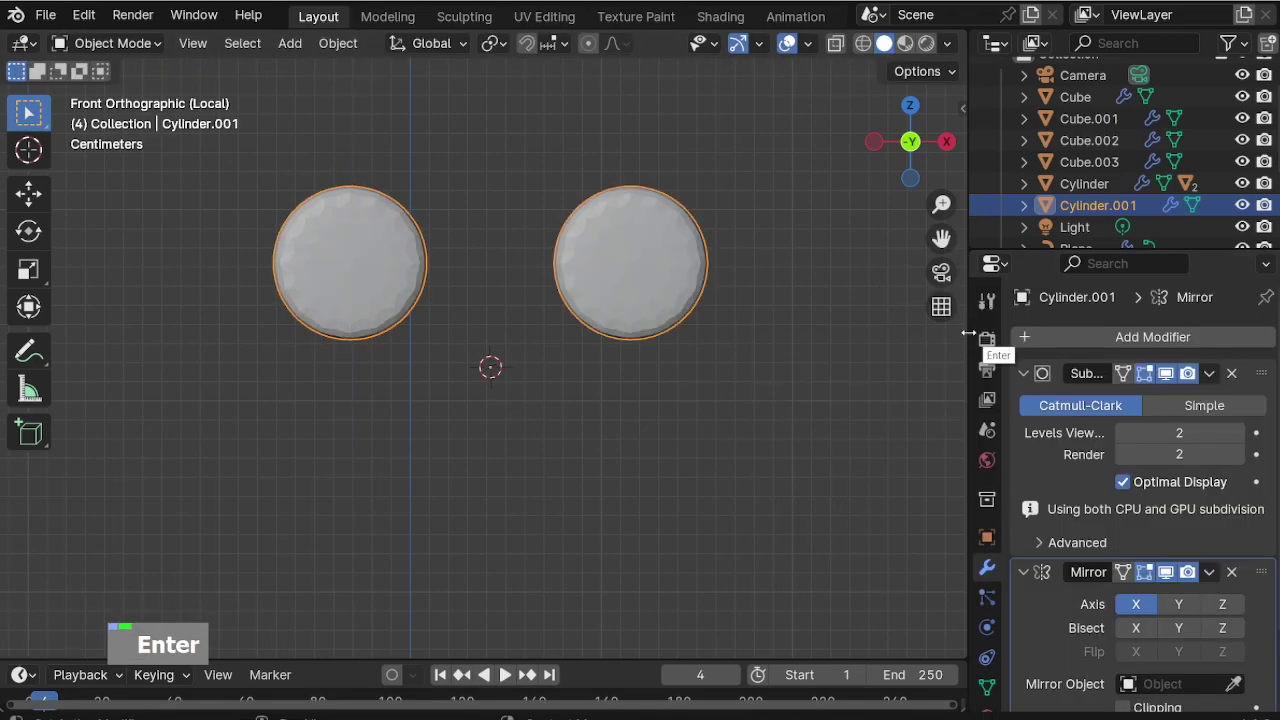
click(1176, 602)
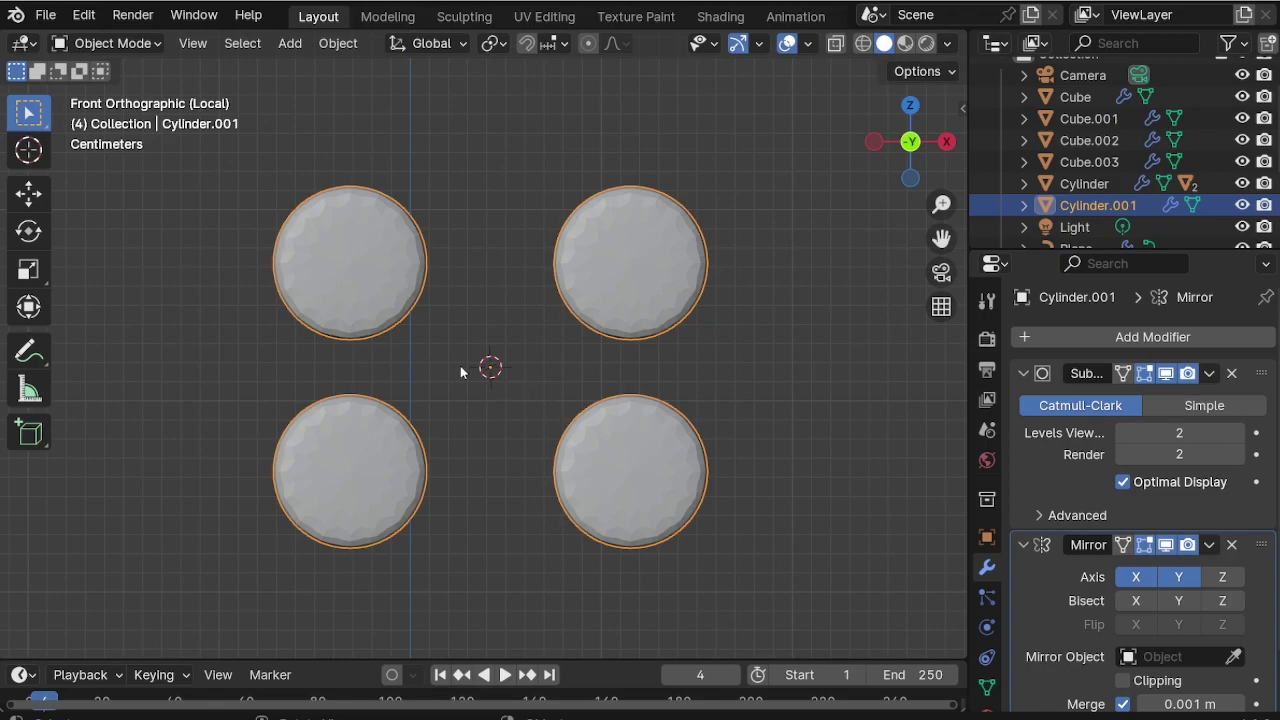
Raise the cylinder's mesh about 0.01 m along Z to widen the vertical spacing between the mirrored pegs.
key(Tab)
key(g)
key(z)
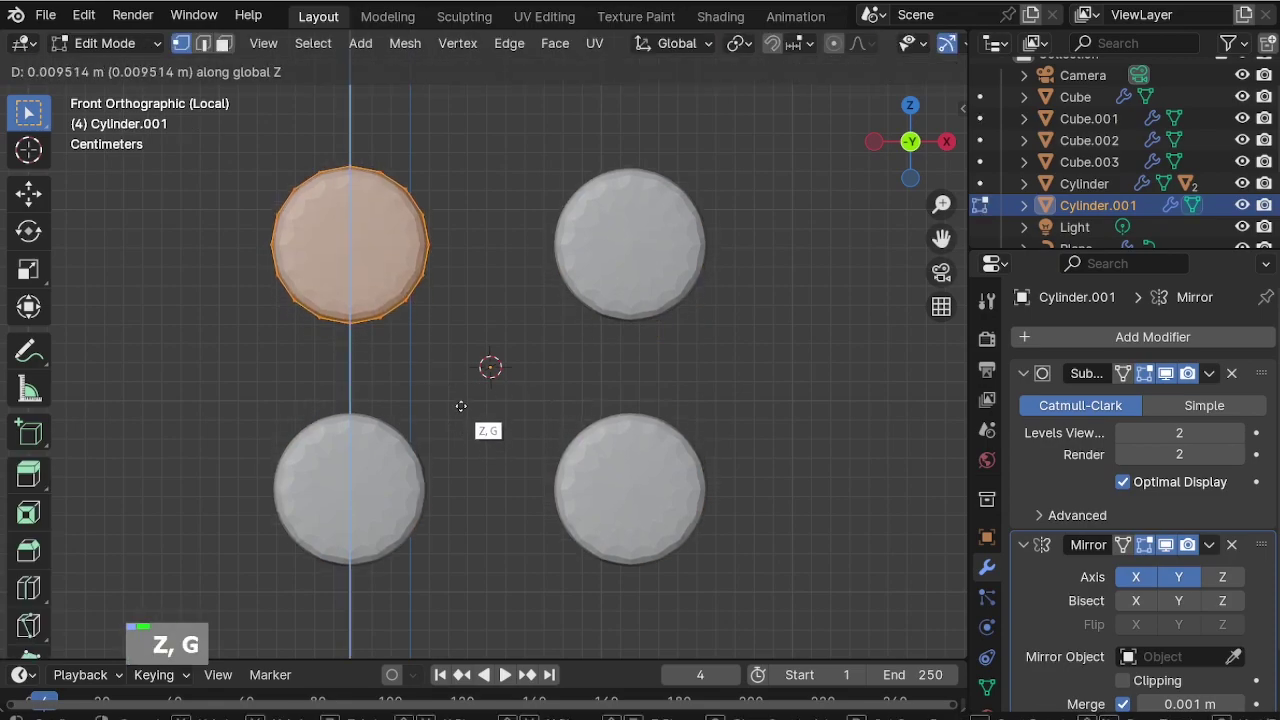
click(461, 402)
key(Tab)
scroll(504, 400, down, 3)
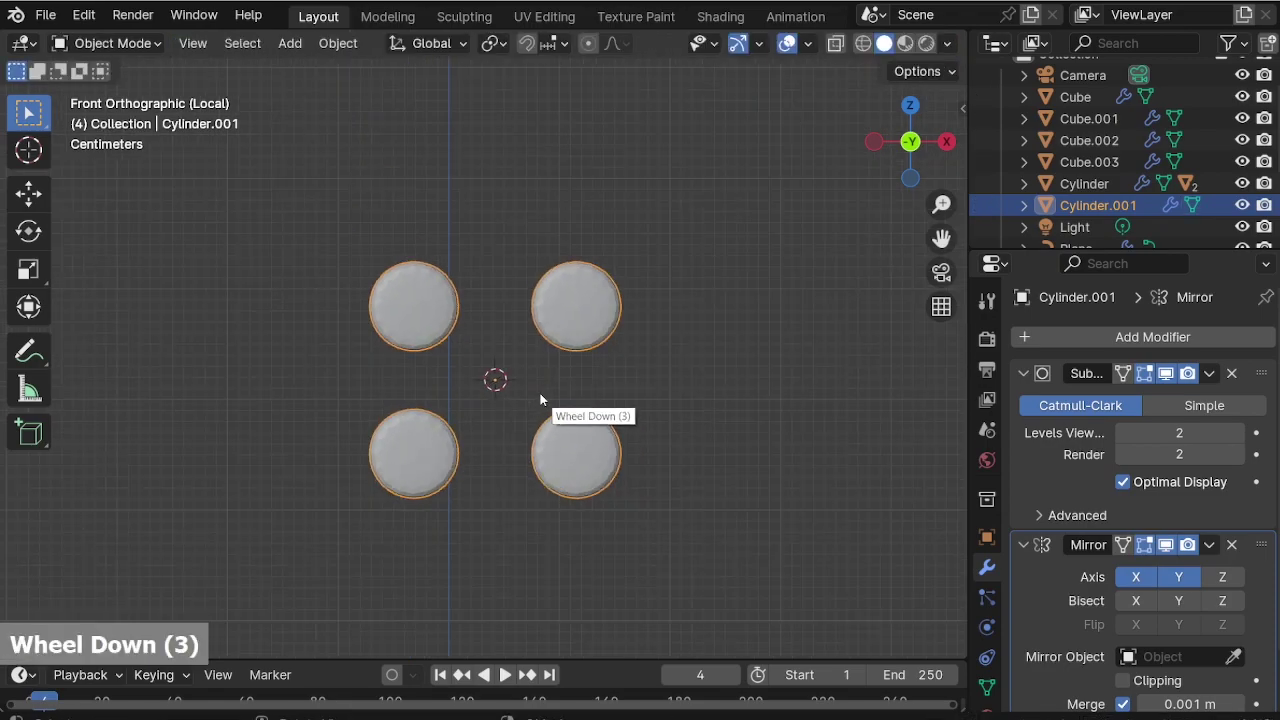
Leave local view, place the four pegs over the lowest plank joint in front view, and scale them to 0.863.
key(KP_Divide)
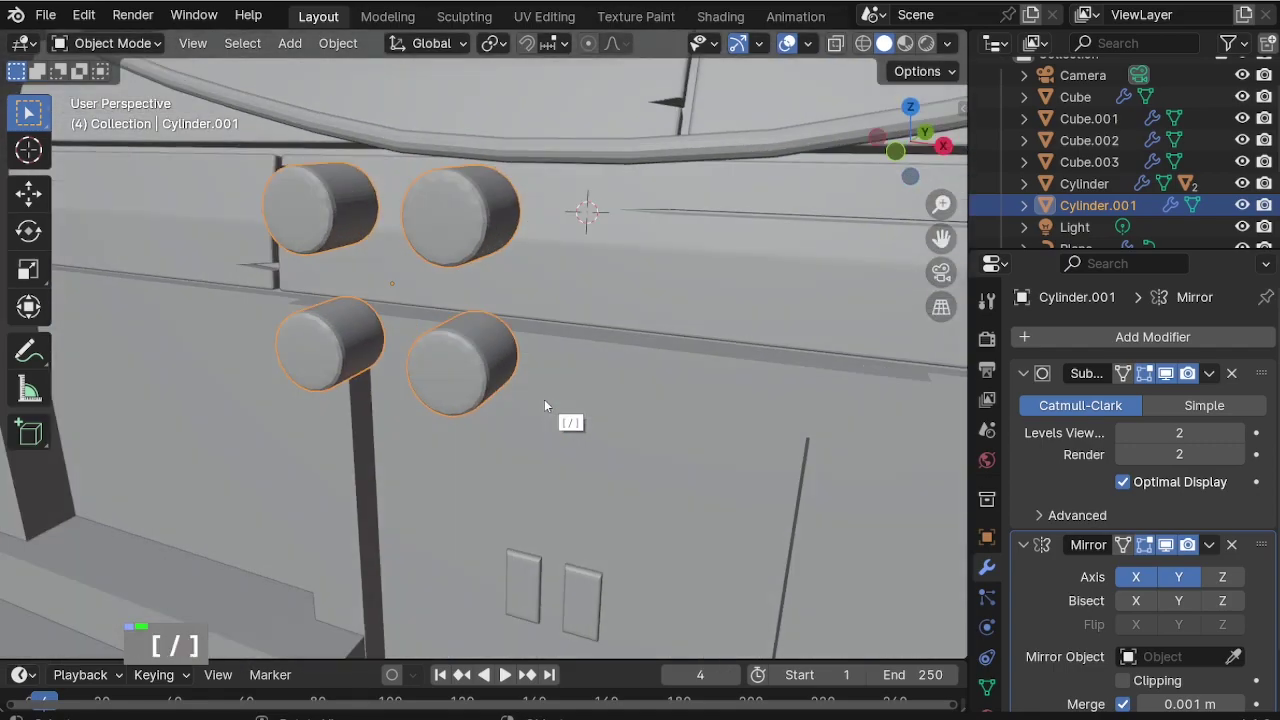
key(KP_1)
scroll(544, 405, down, 4)
shift+middle_drag(321, 421, 615, 428)
key(g)
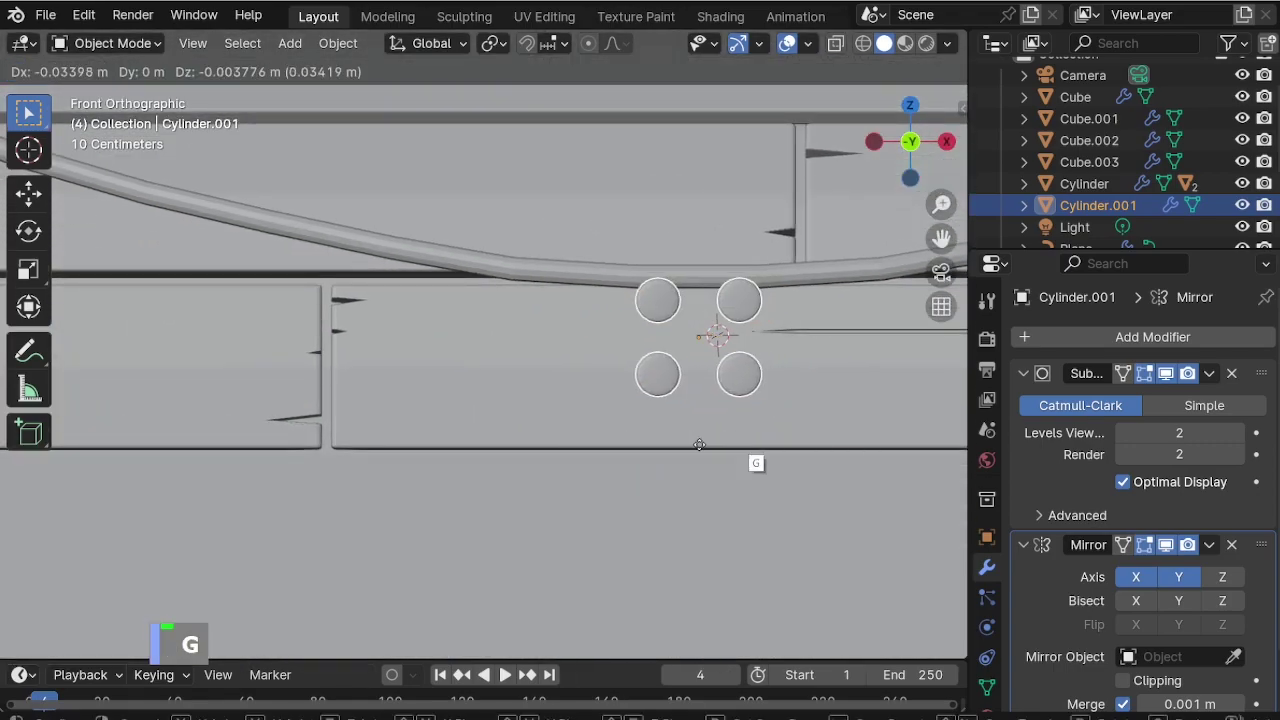
click(367, 464)
key(s)
click(409, 494)
scroll(296, 408, up, 2)
shift+middle_drag(297, 392, 346, 388)
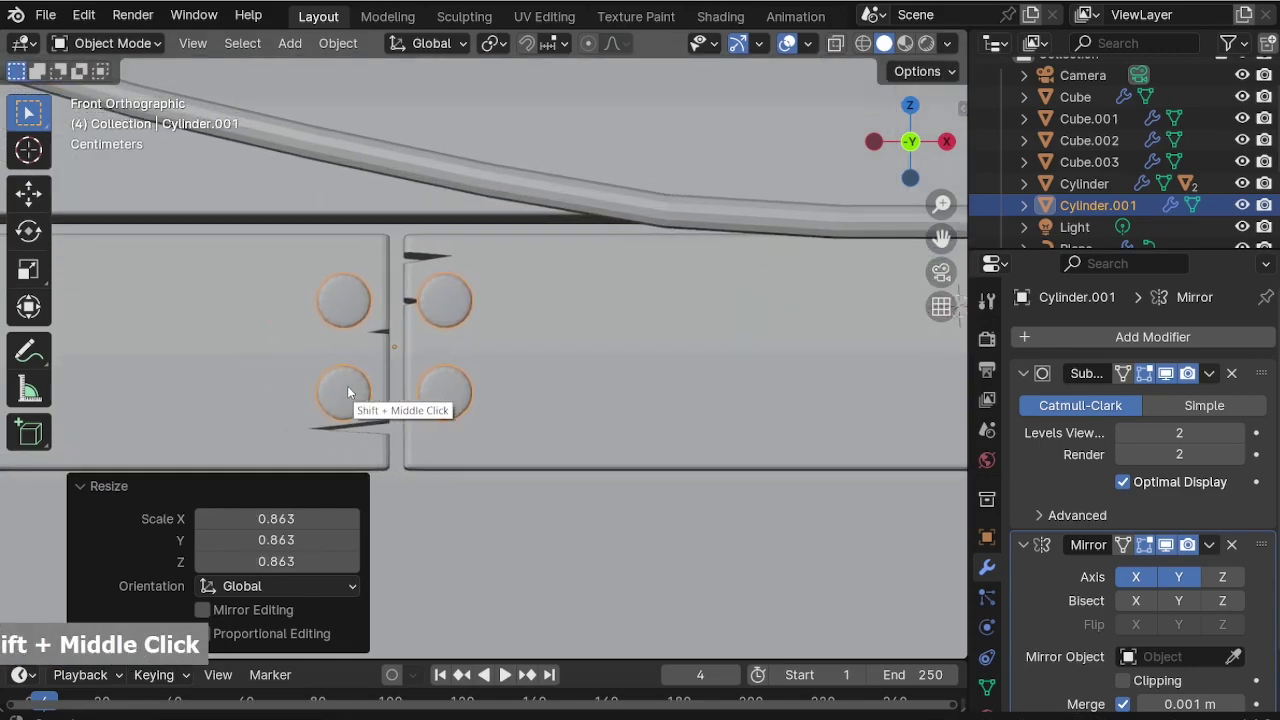
Spread the mirrored pegs by moving the mesh about 0.025 m along Z and -0.029 m along X.
scroll(342, 362, up, 2)
key(Tab)
key(g)
key(z)
click(394, 324)
key(g)
key(x)
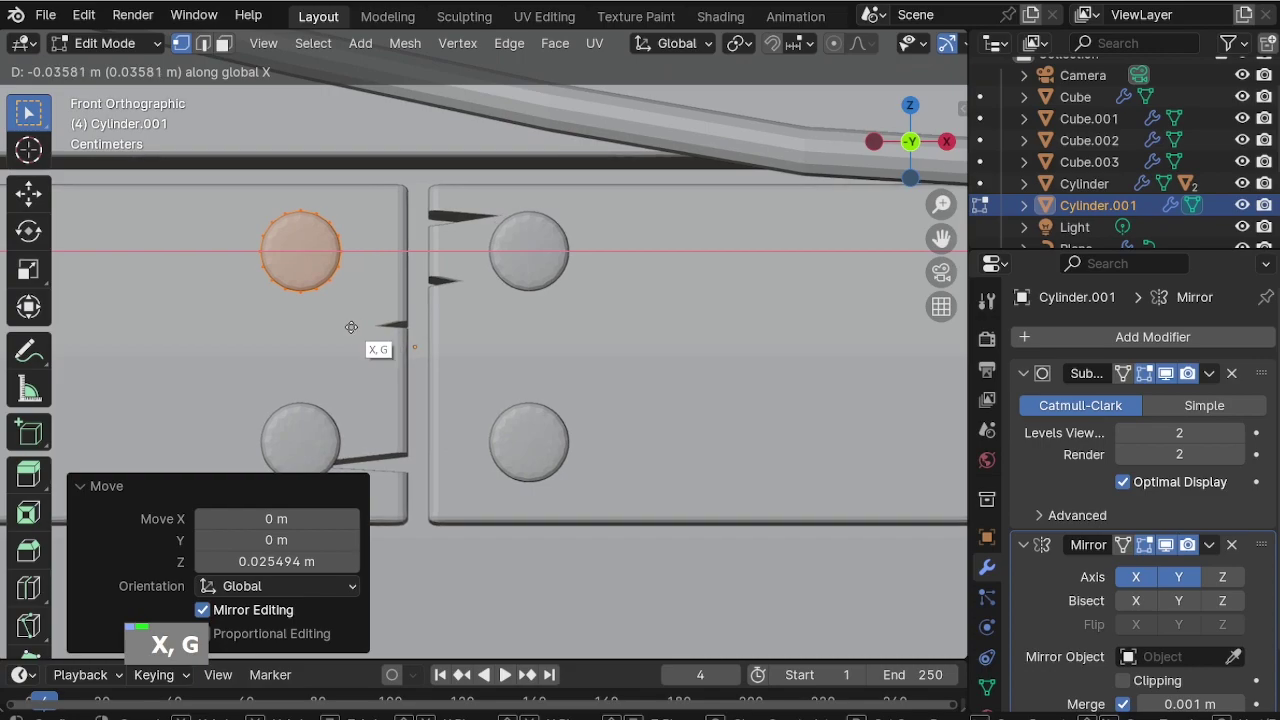
click(358, 326)
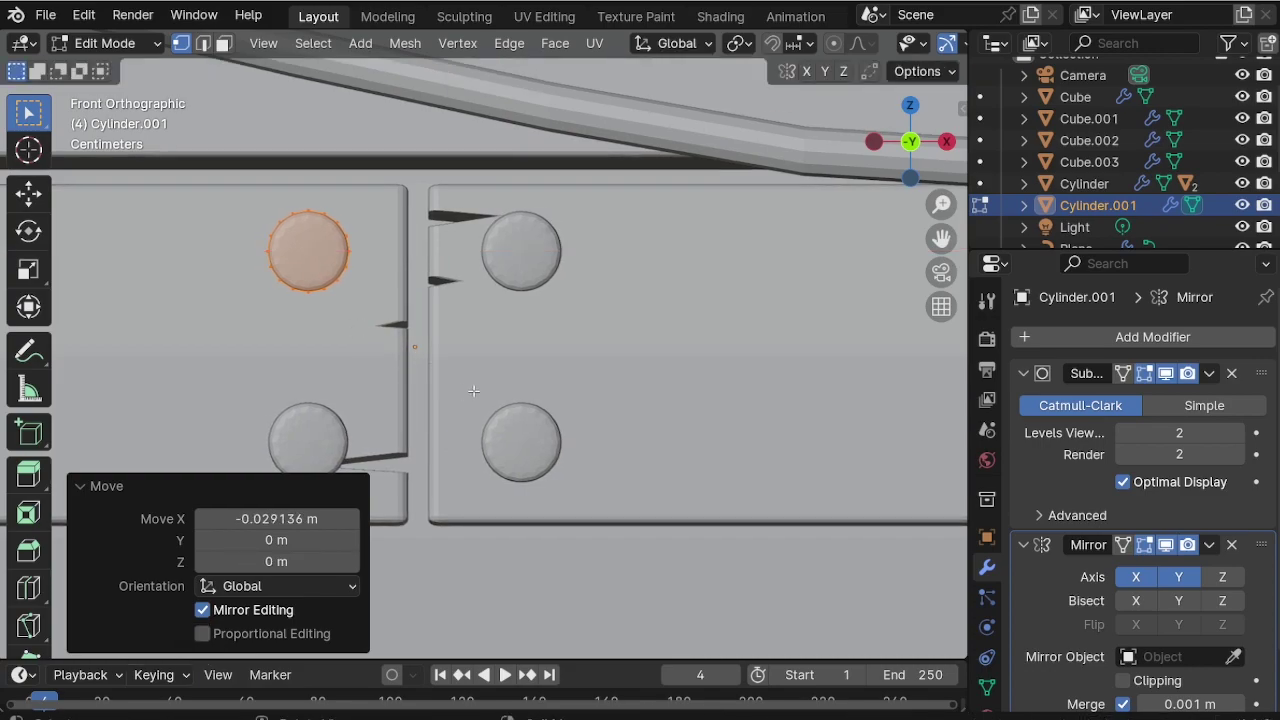
Center the peg group on the plank joint by moving the object about 0.0024 m along X.
key(Tab)
key(g)
key(x)
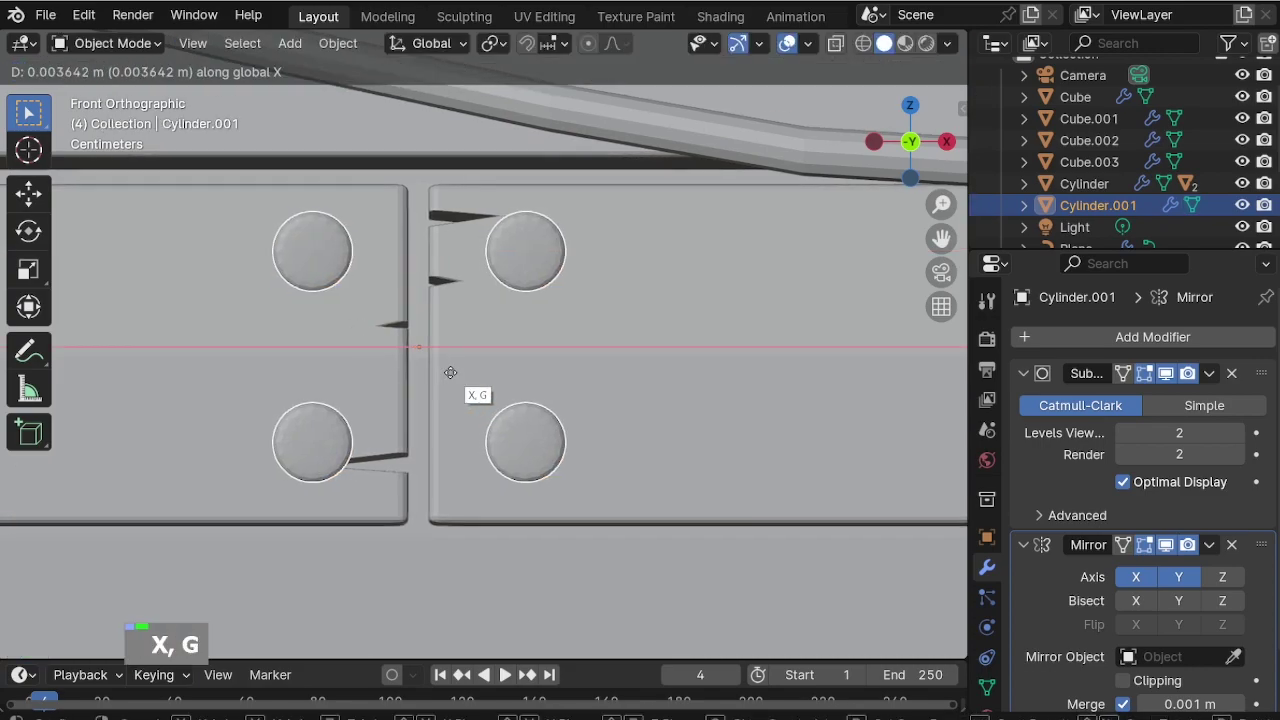
click(446, 371)
Move the peg group about 0.669 m along Y so it sinks into the lower plank surface.
middle_drag(446, 371, 472, 354)
scroll(503, 340, down, 3)
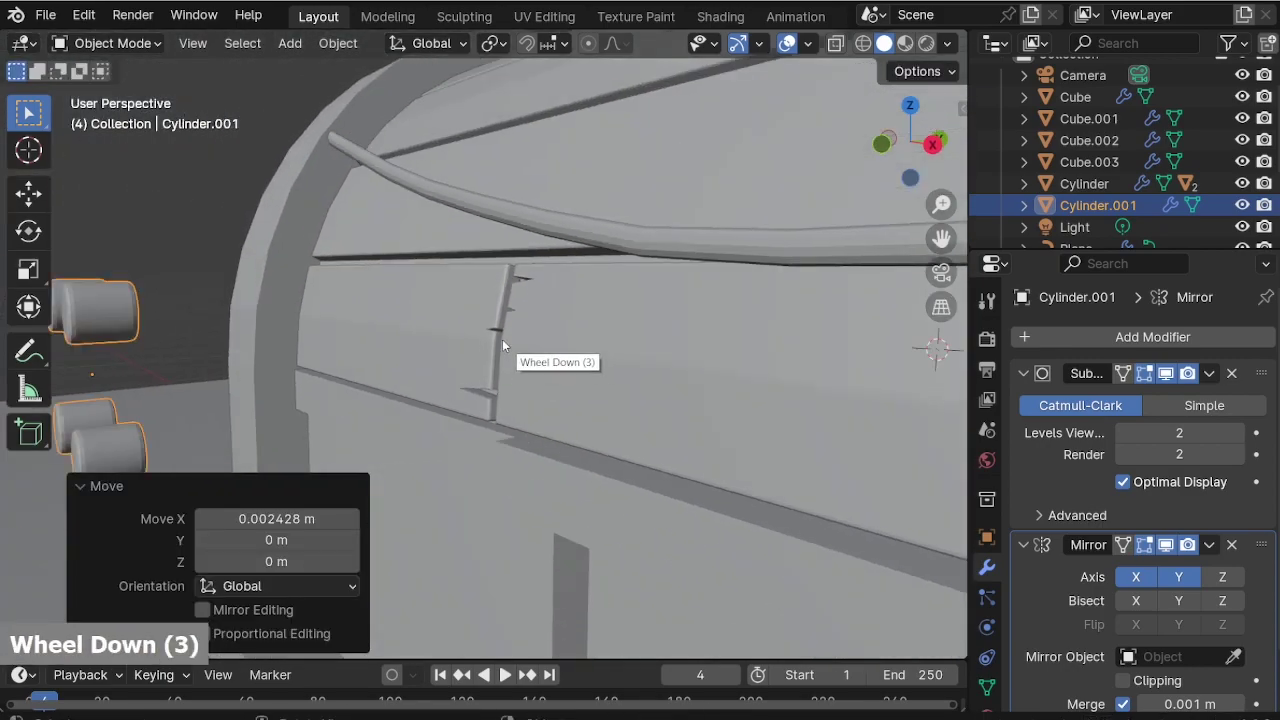
scroll(335, 376, down, 1)
scroll(335, 376, up, 1)
key(g)
key(y)
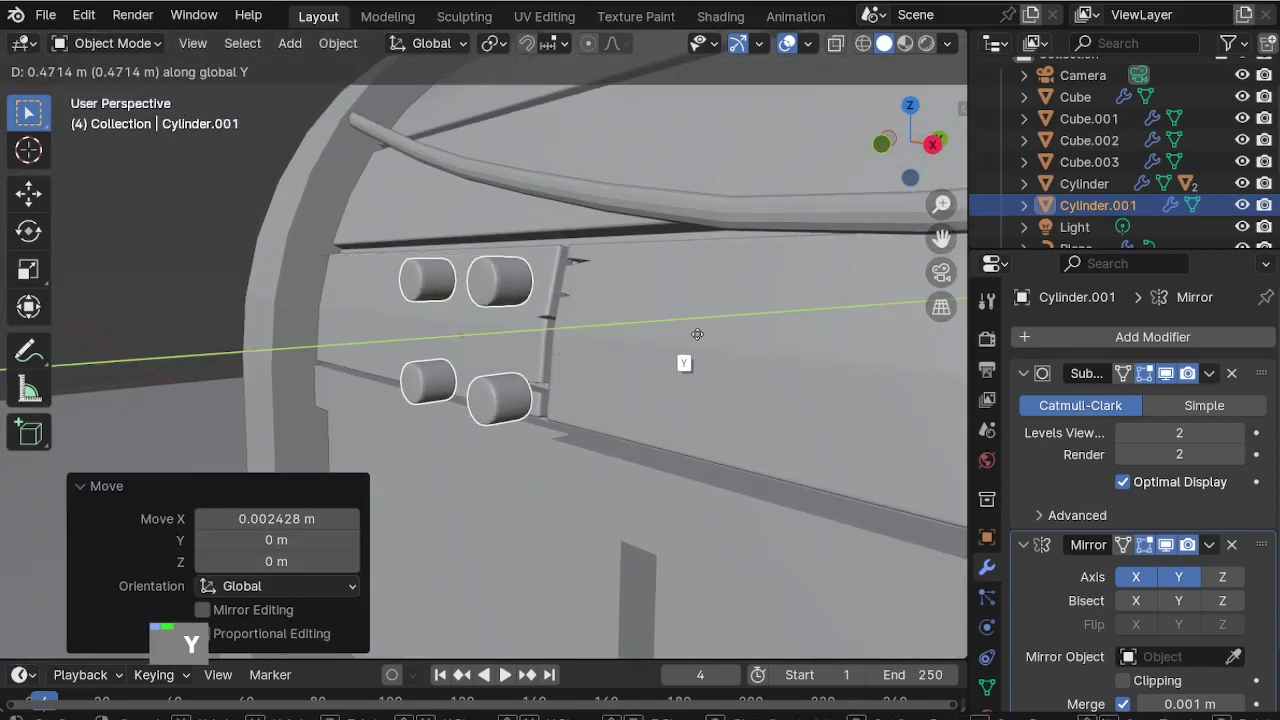
click(785, 318)
Tilt the pegs about -9° around X to follow the plank's slope, and move them about 0.0095 m along Y.
middle_drag(590, 340, 630, 335)
scroll(628, 385, up, 3)
middle_drag(628, 387, 500, 363)
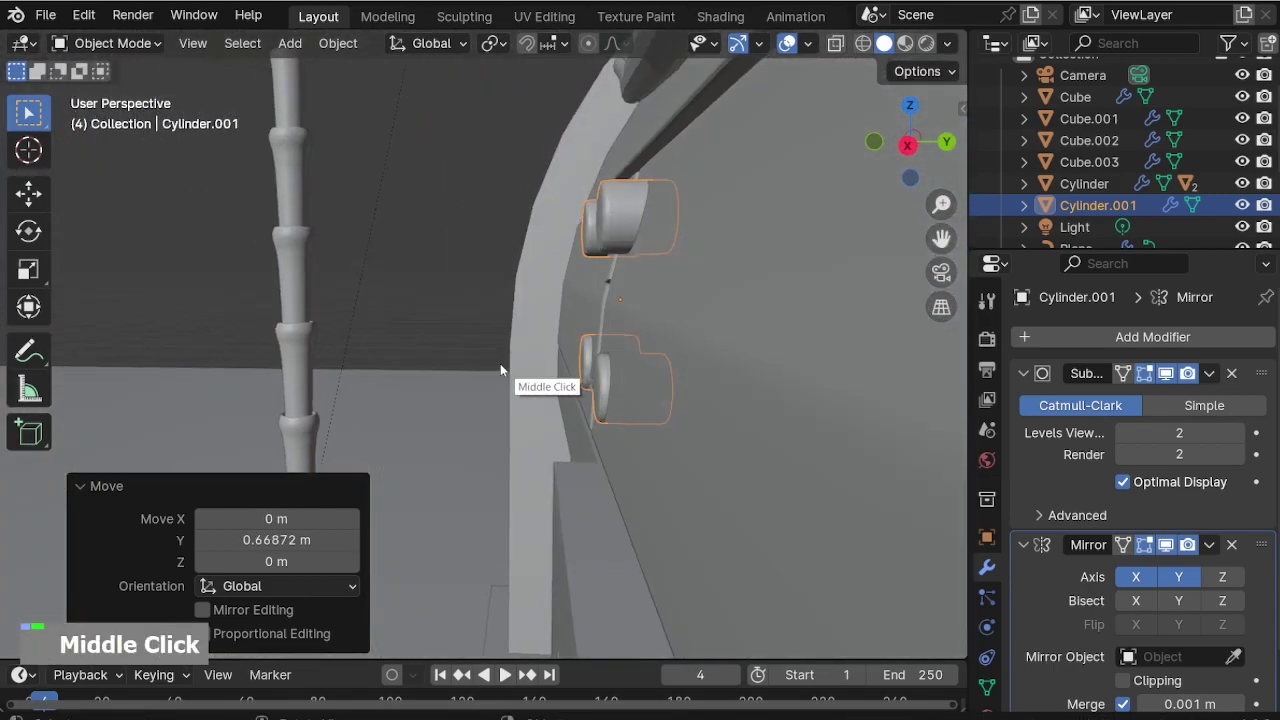
key(r)
key(y)
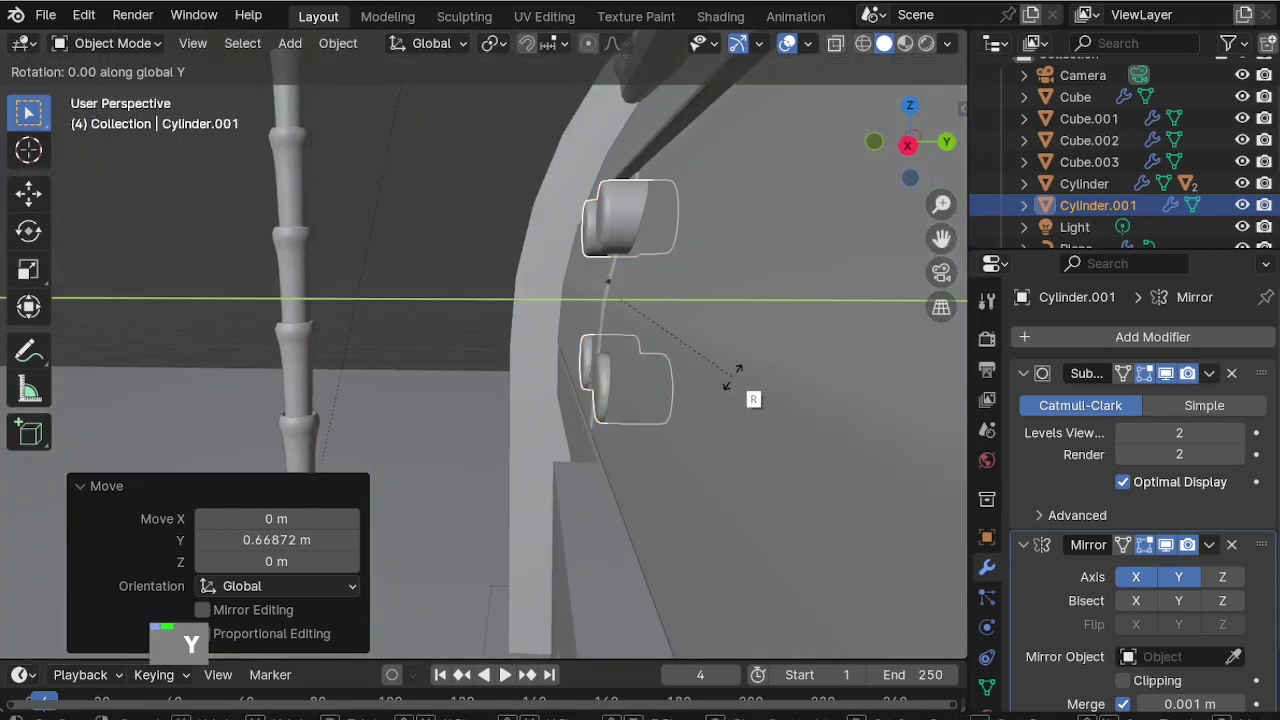
key(x)
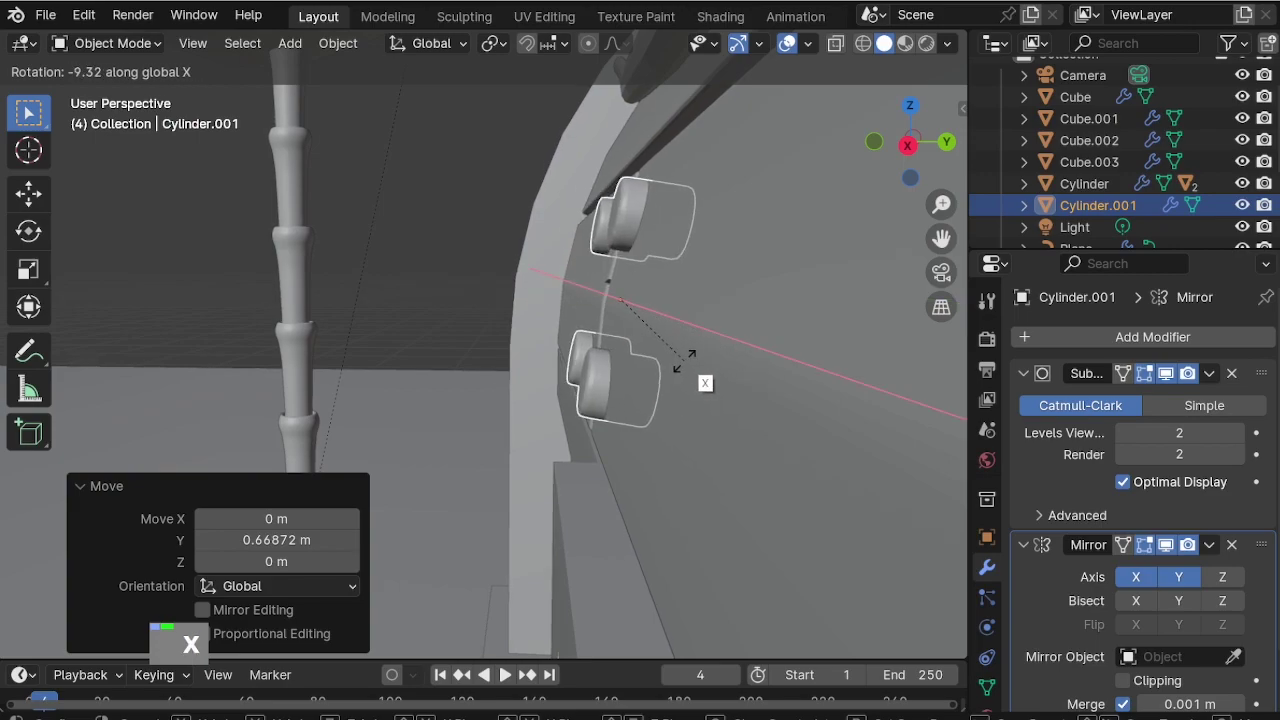
click(690, 358)
middle_drag(663, 356, 280, 400)
key(g)
click(635, 350)
Duplicate the peg group onto the joint in the plank row above, offset about 0.851 m in X and 0.304 m in Z.
scroll(503, 352, down, 4)
key(KP_1)
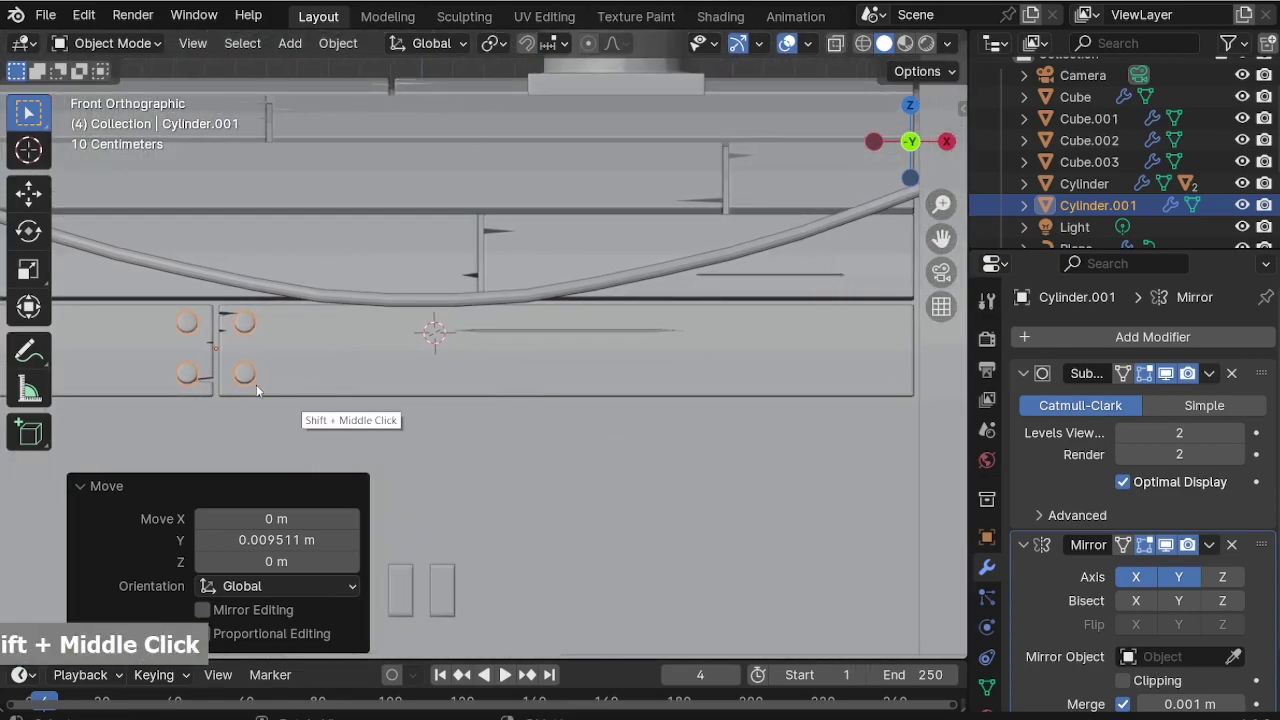
scroll(246, 375, up, 2)
key(shift+d)
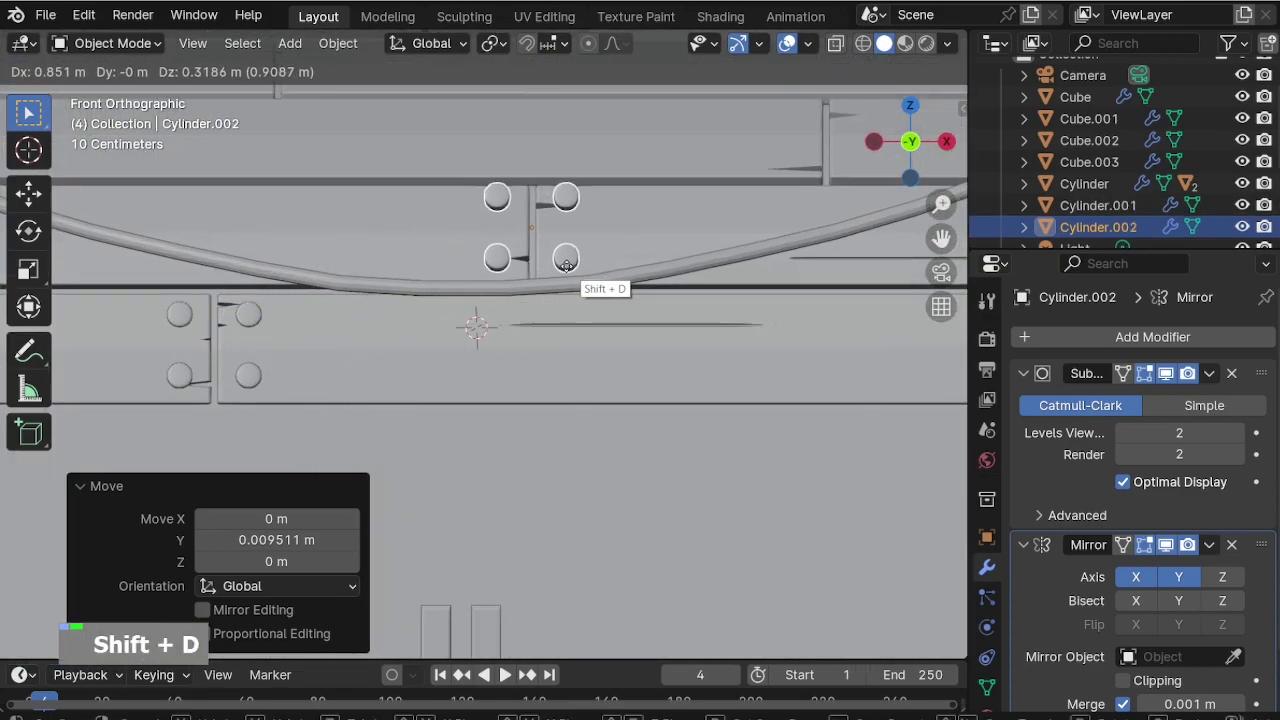
click(566, 270)
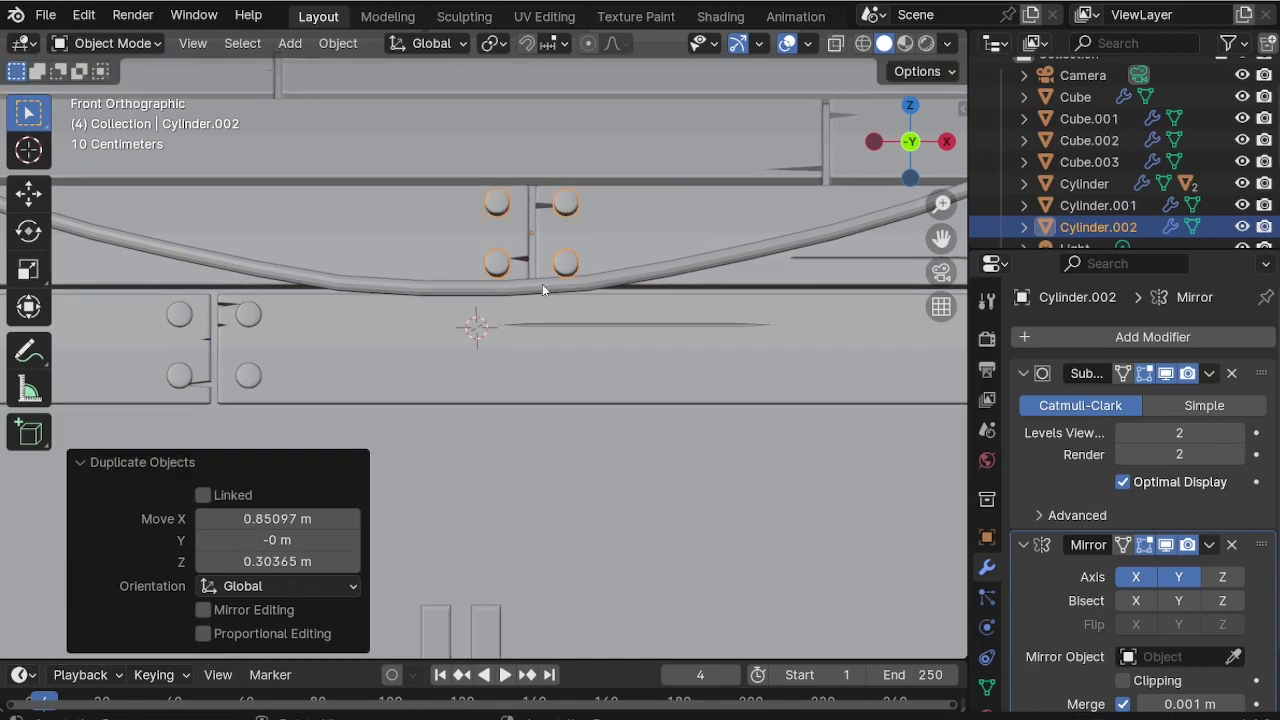
Move the duplicated peg group about 0.071 m along Y toward the second plank row.
scroll(511, 283, down, 1)
middle_drag(511, 283, 466, 235)
scroll(547, 254, up, 2)
scroll(547, 256, up, 1)
key(g)
key(y)
click(591, 247)
Tilt the second peg group about -15° around X to match the slope of its planks.
middle_drag(591, 247, 680, 268)
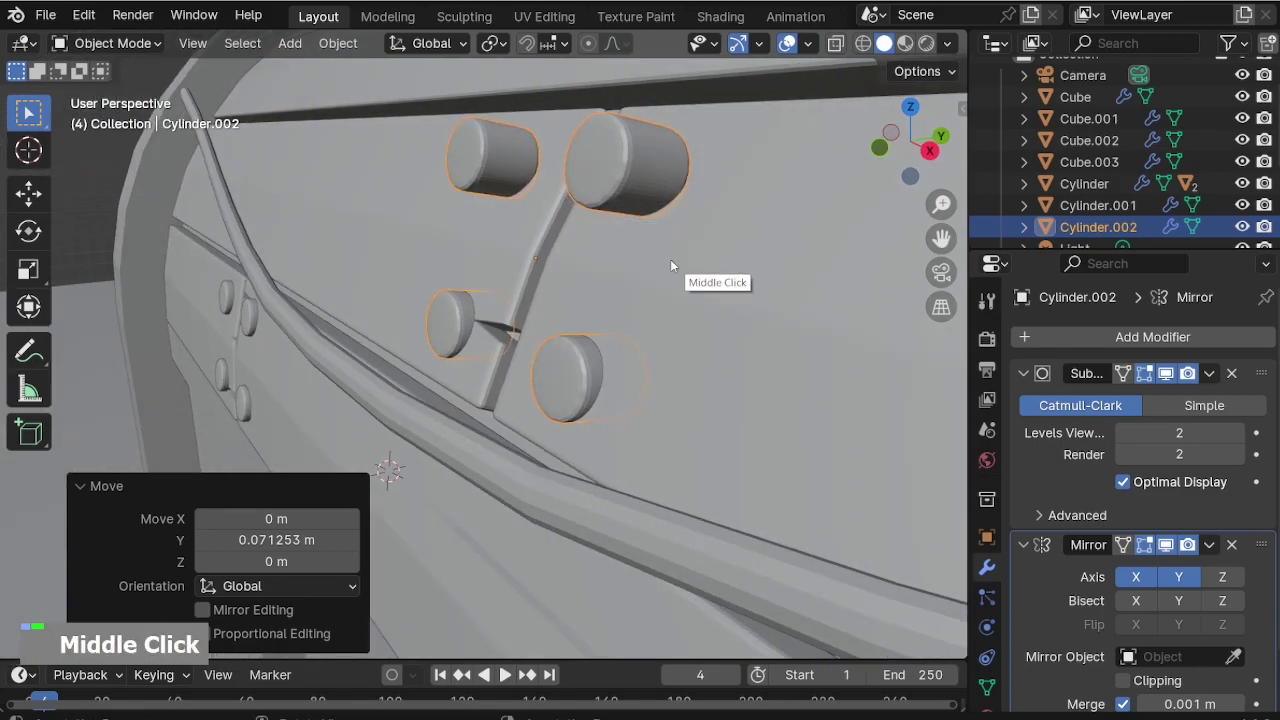
key(r)
key(x)
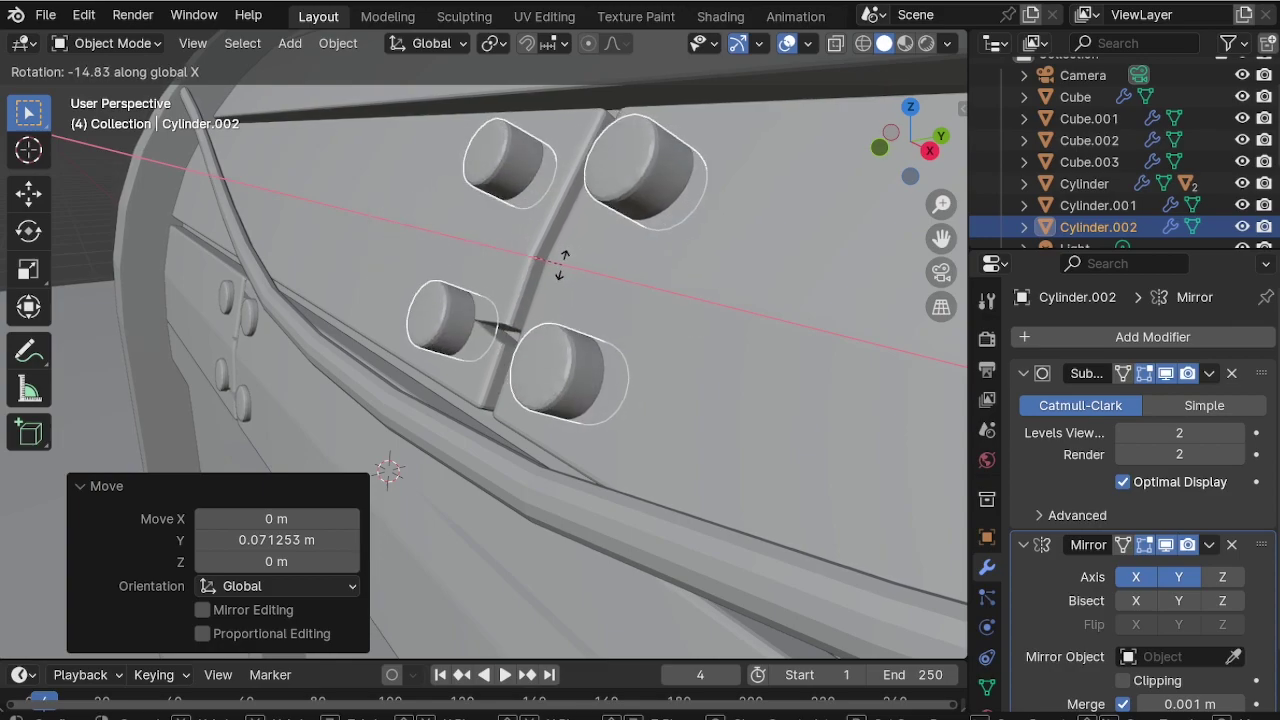
click(566, 270)
Seat the second peg group by moving it about 0.023 m along Y and rotating it -2.41° around X.
key(g)
key(y)
click(586, 264)
key(r)
key(x)
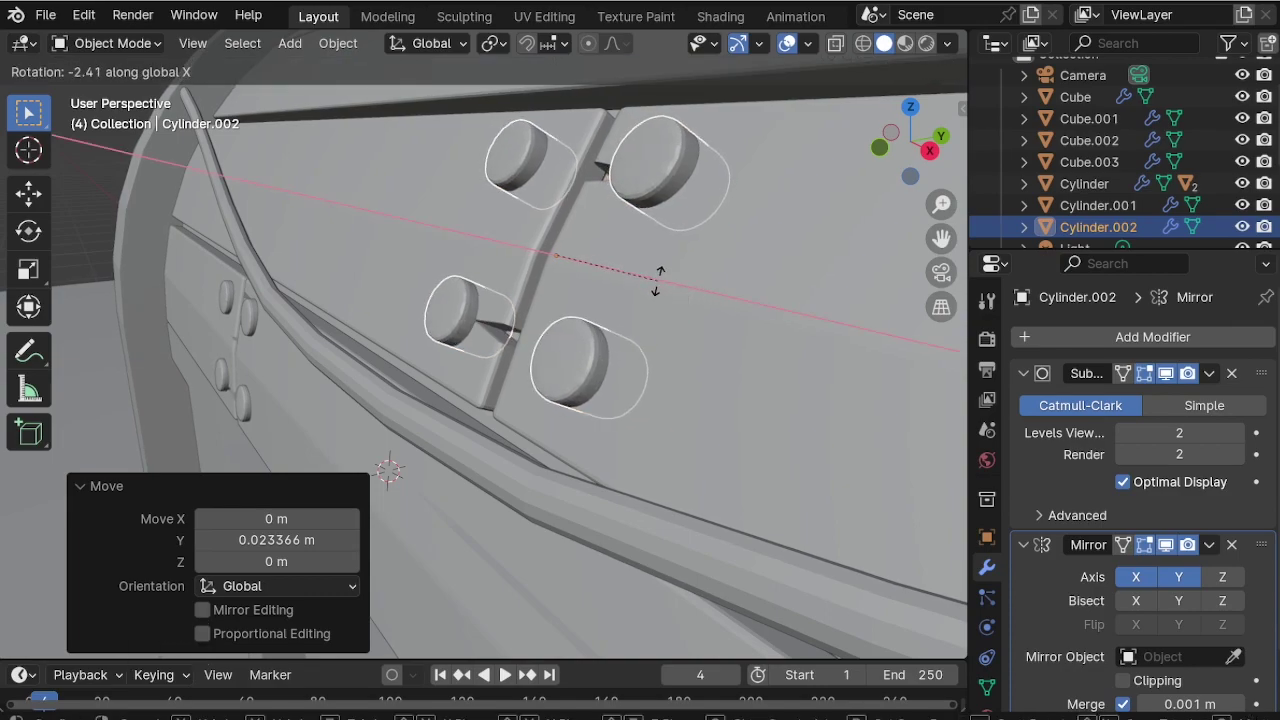
click(657, 280)
Duplicate the second peg group onto the third plank row's joint, offset about 0.790 m in X and 0.273 m in Z.
scroll(657, 280, down, 1)
middle_drag(657, 280, 634, 329)
scroll(471, 263, up, 2)
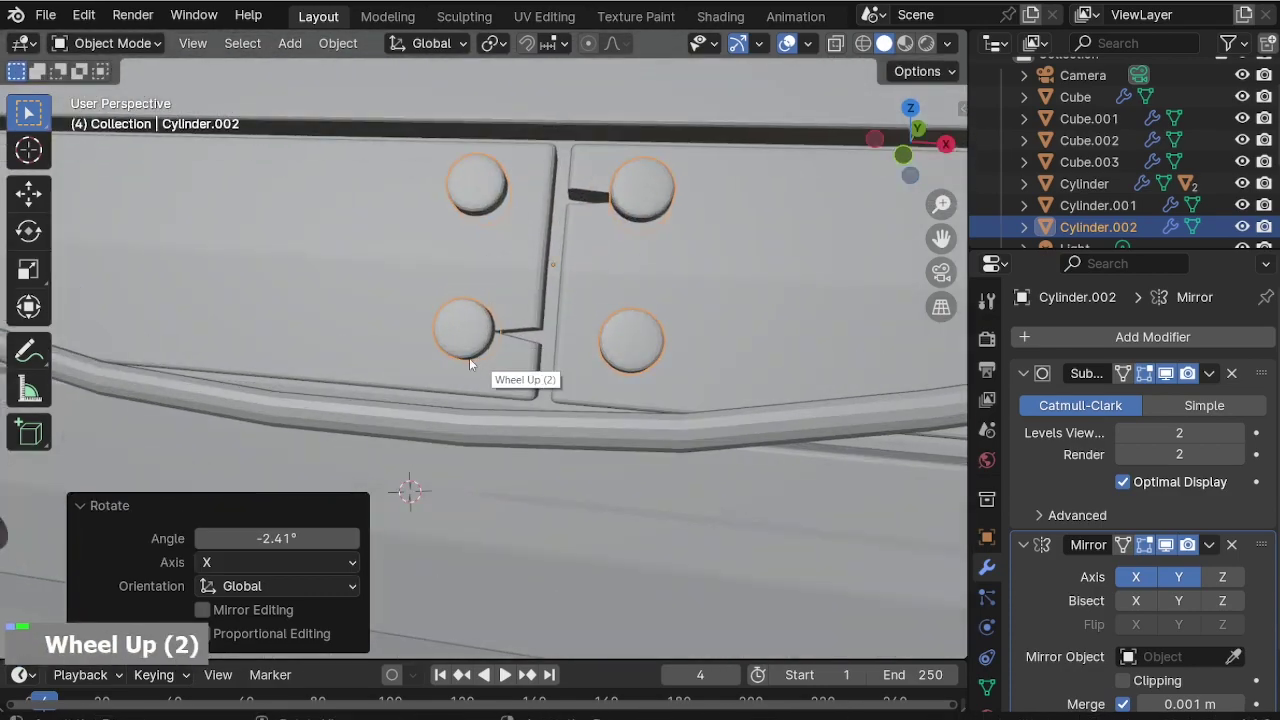
scroll(478, 364, down, 8)
scroll(582, 342, up, 4)
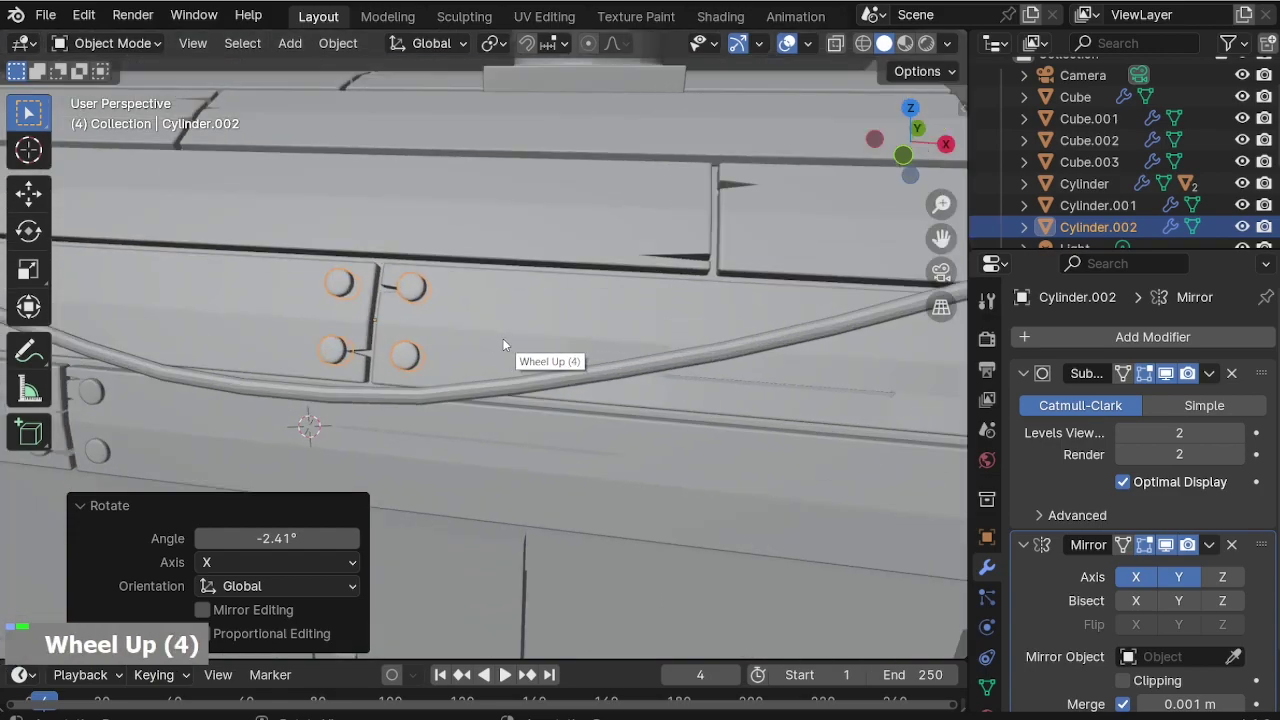
key(KP_1)
key(shift+d)
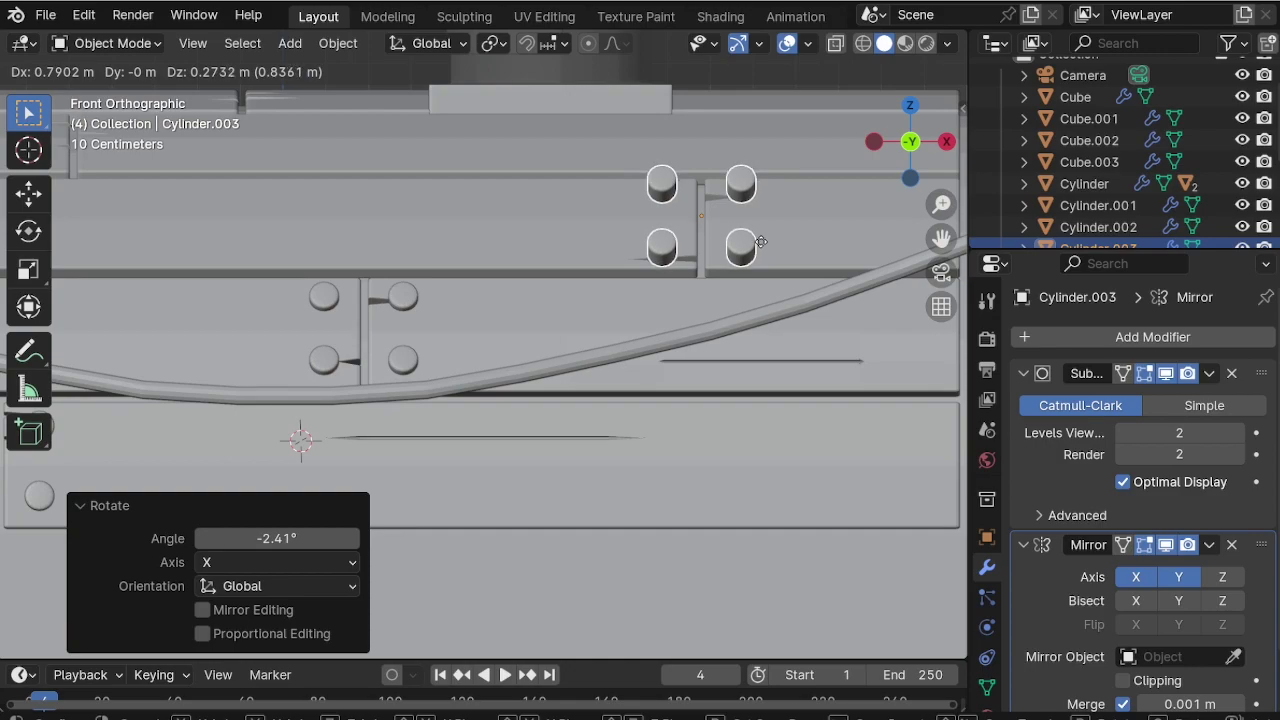
click(760, 241)
Move the third peg group about 0.163 m along Y toward its plank surface.
middle_drag(760, 241, 663, 211)
scroll(617, 211, up, 4)
key(g)
key(y)
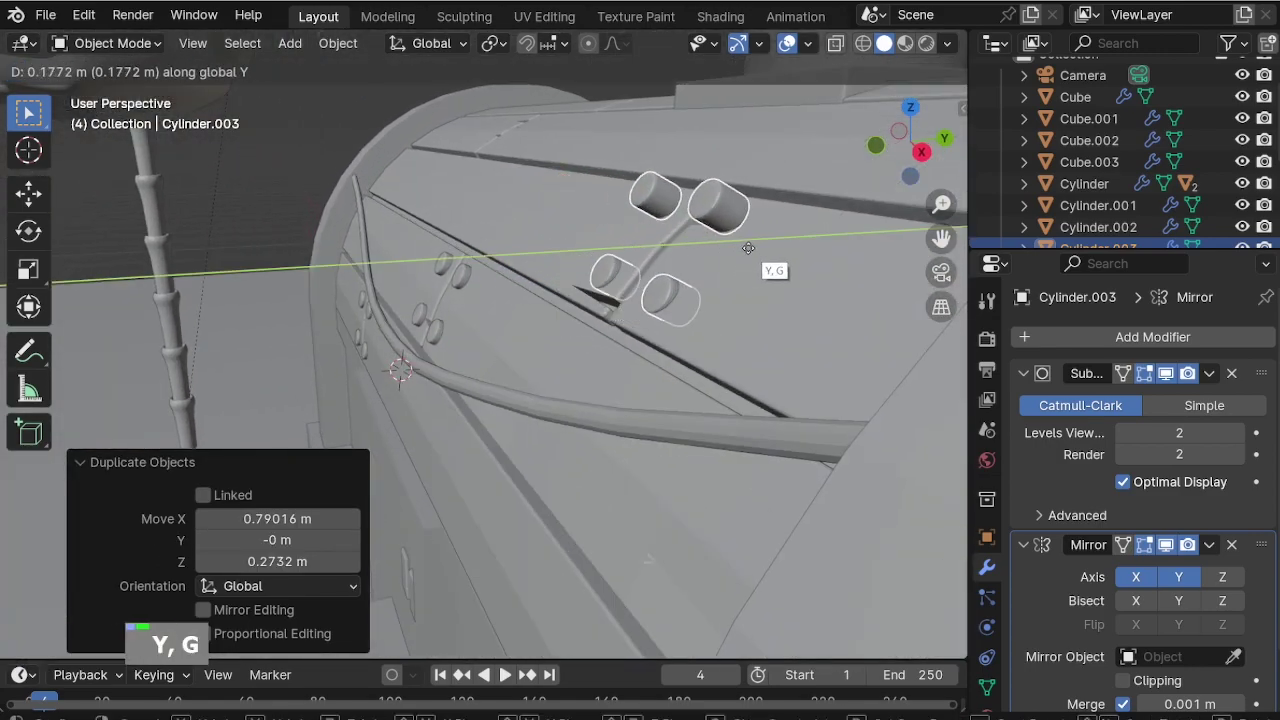
click(745, 246)
Rotate the third peg group about -17.4° around X to match the steeper planks.
scroll(760, 252, up, 4)
key(r)
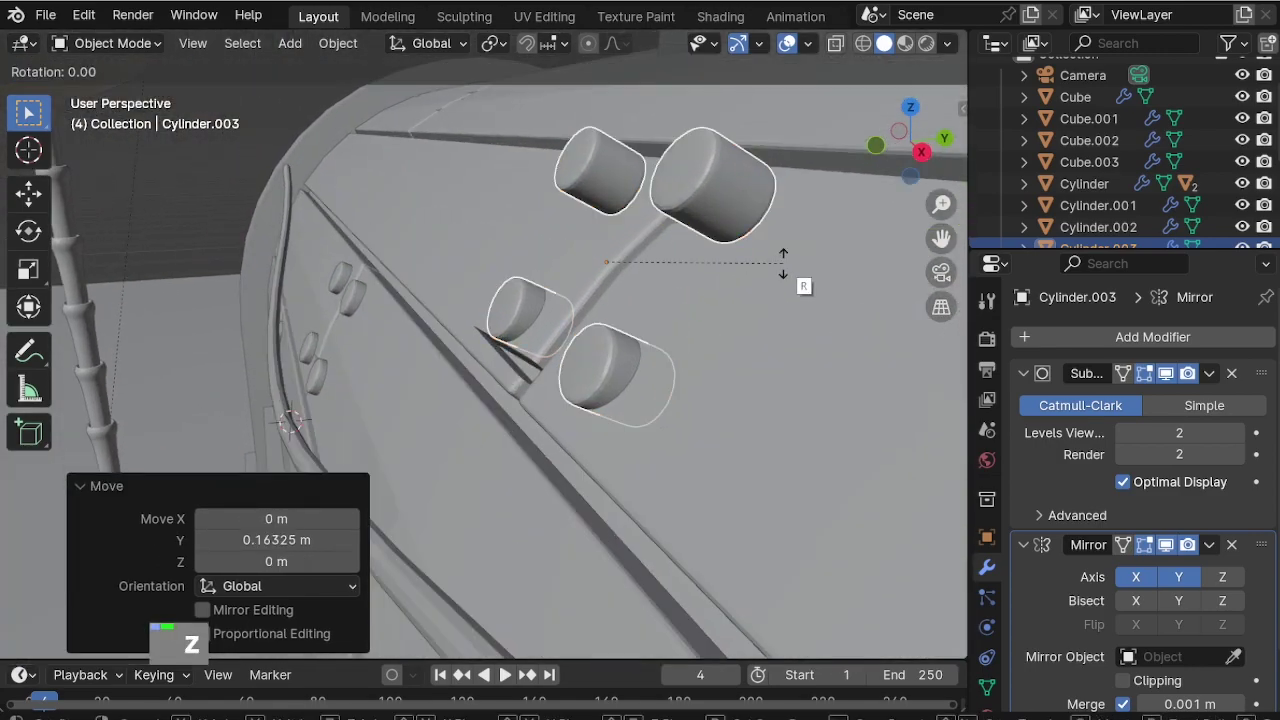
key(z)
key(x)
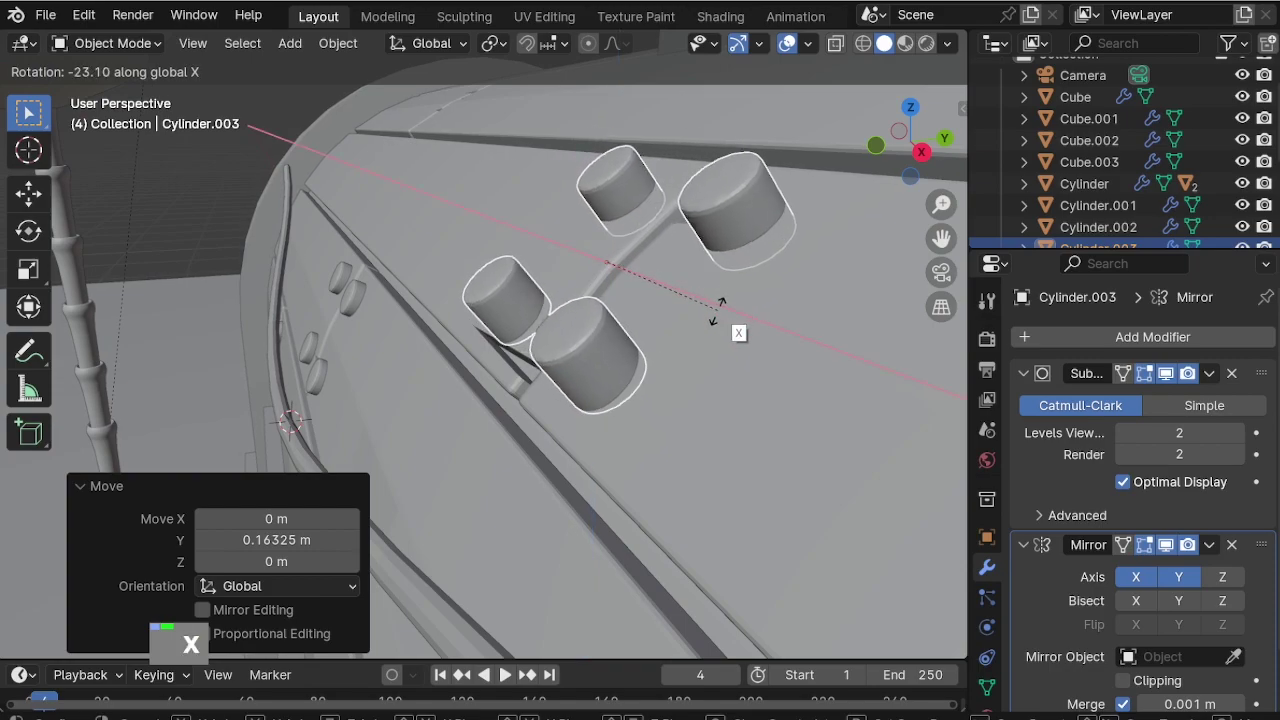
click(727, 307)
Sink the third peg group into the planks by moving it about 0.031 m along Y and -0.023 m along Z.
key(g)
key(y)
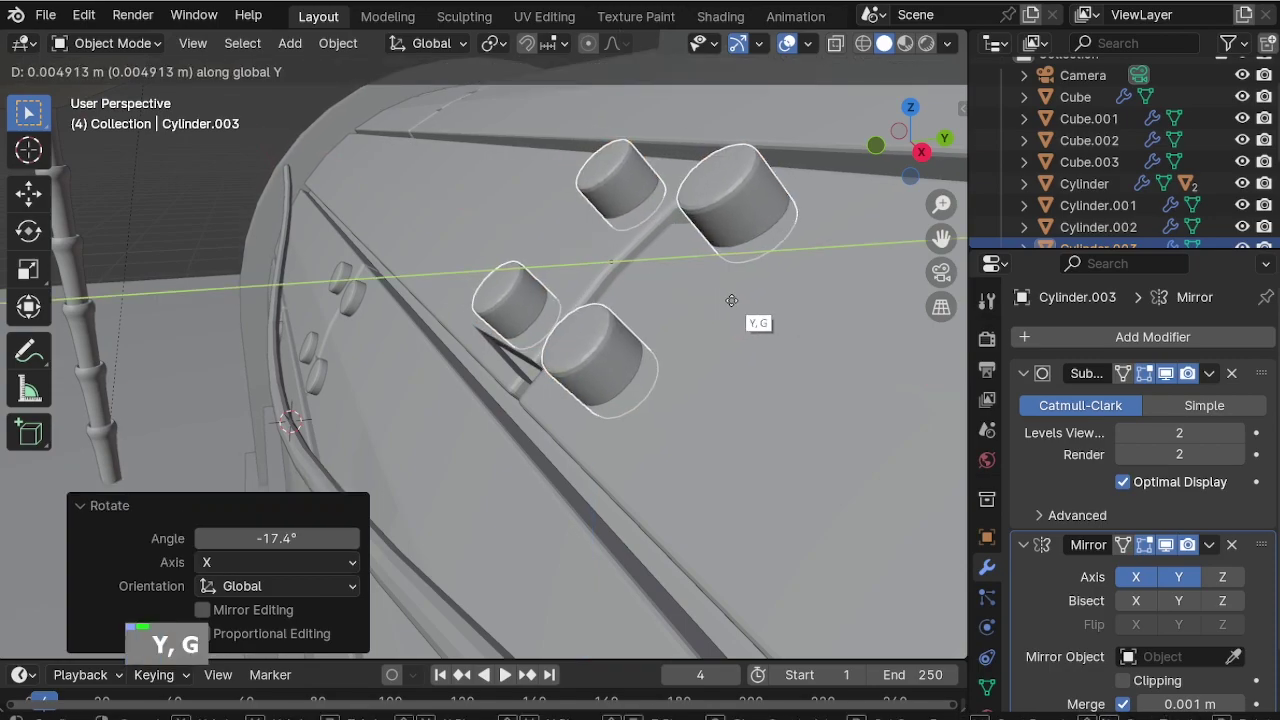
click(757, 297)
key(g)
key(z)
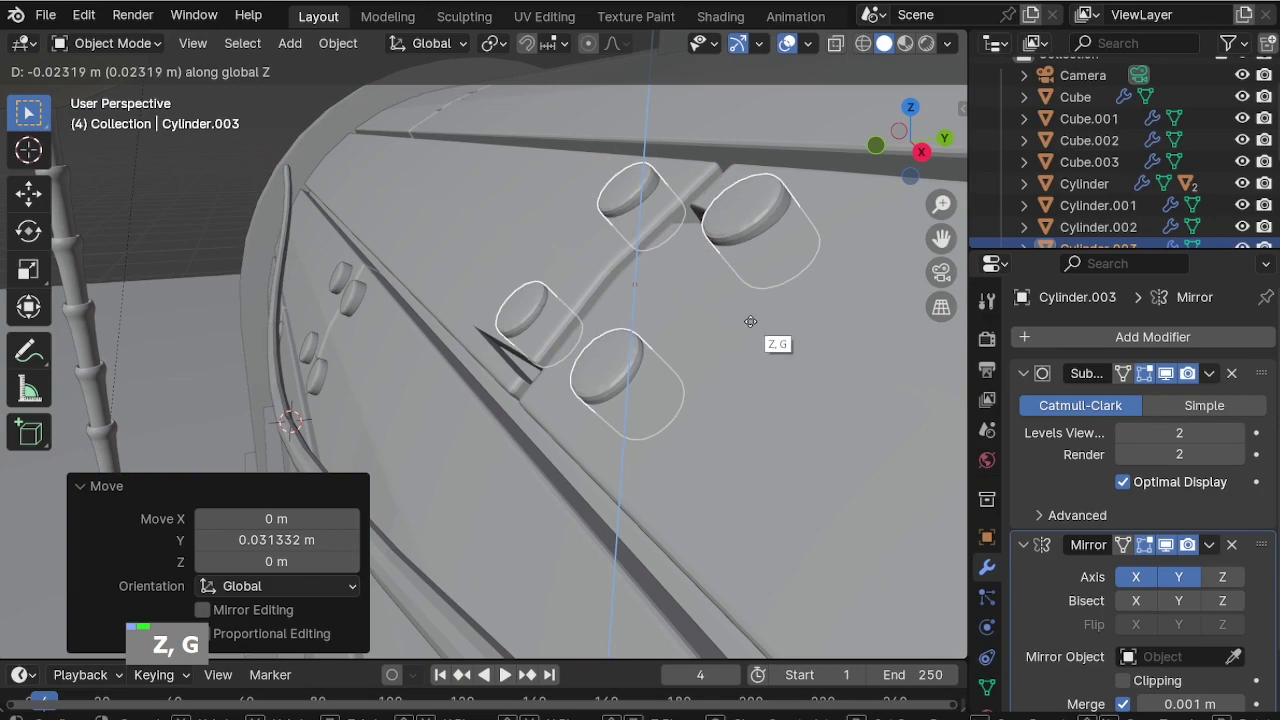
click(750, 321)
Fine-tune the third peg group's tilt by rotating it -1.23° around X.
key(r)
key(x)
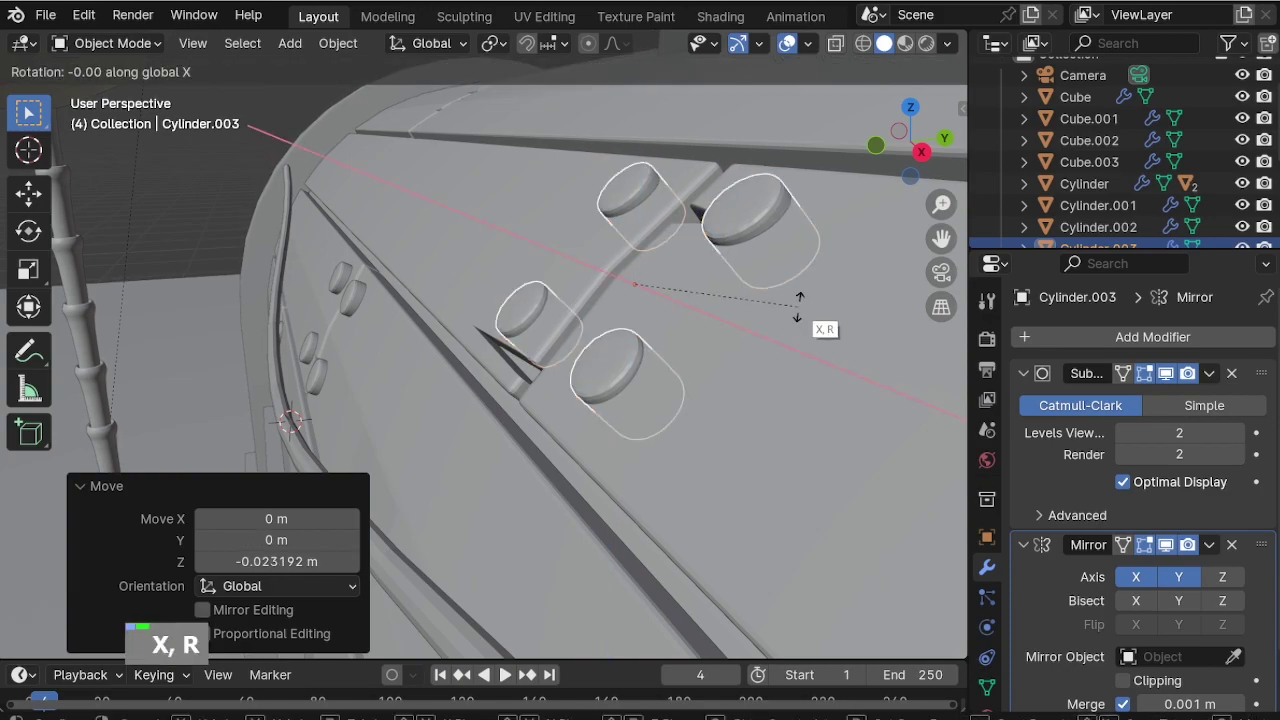
click(793, 310)
middle_drag(670, 322, 864, 321)
scroll(705, 324, down, 5)
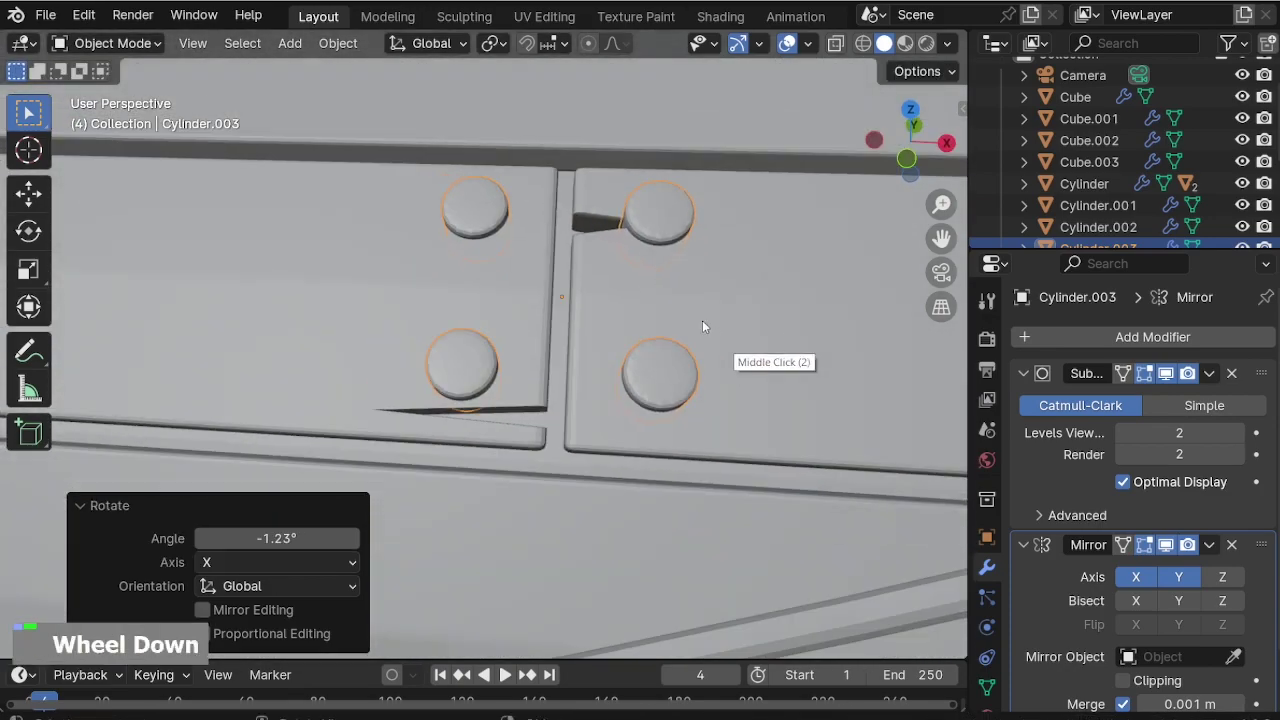
Duplicate the third peg group and place the copy at the joint on the next plank row up, about -1.5 m along X and 0.22 m along Z.
scroll(576, 342, down, 4)
shift+middle_drag(576, 342, 829, 294)
scroll(770, 310, up, 3)
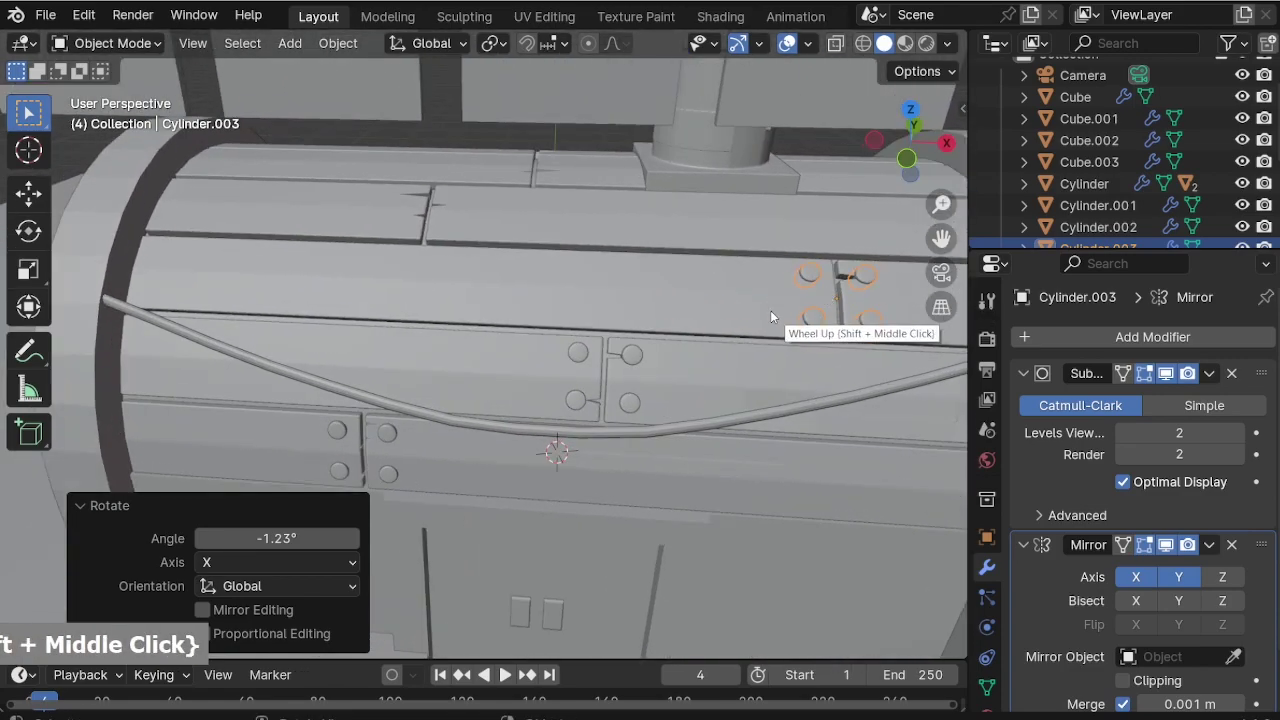
key(KP_1)
key(shift+d)
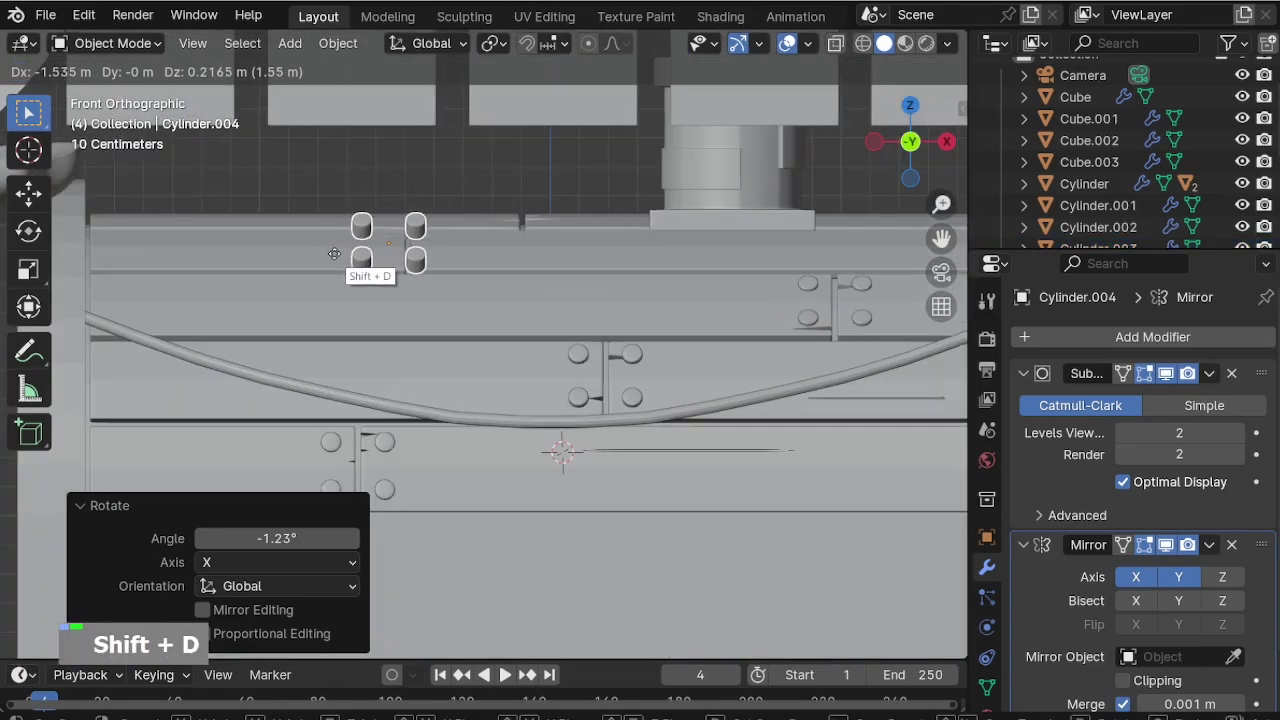
click(349, 254)
Move the fourth peg group about 0.225 m along Y onto its plank joint.
scroll(393, 250, up, 5)
middle_drag(393, 250, 430, 269)
key(g)
key(y)
click(603, 250)
Rotate the fourth peg group about -15.6° around X to match the plank's slope.
scroll(560, 180, up, 2)
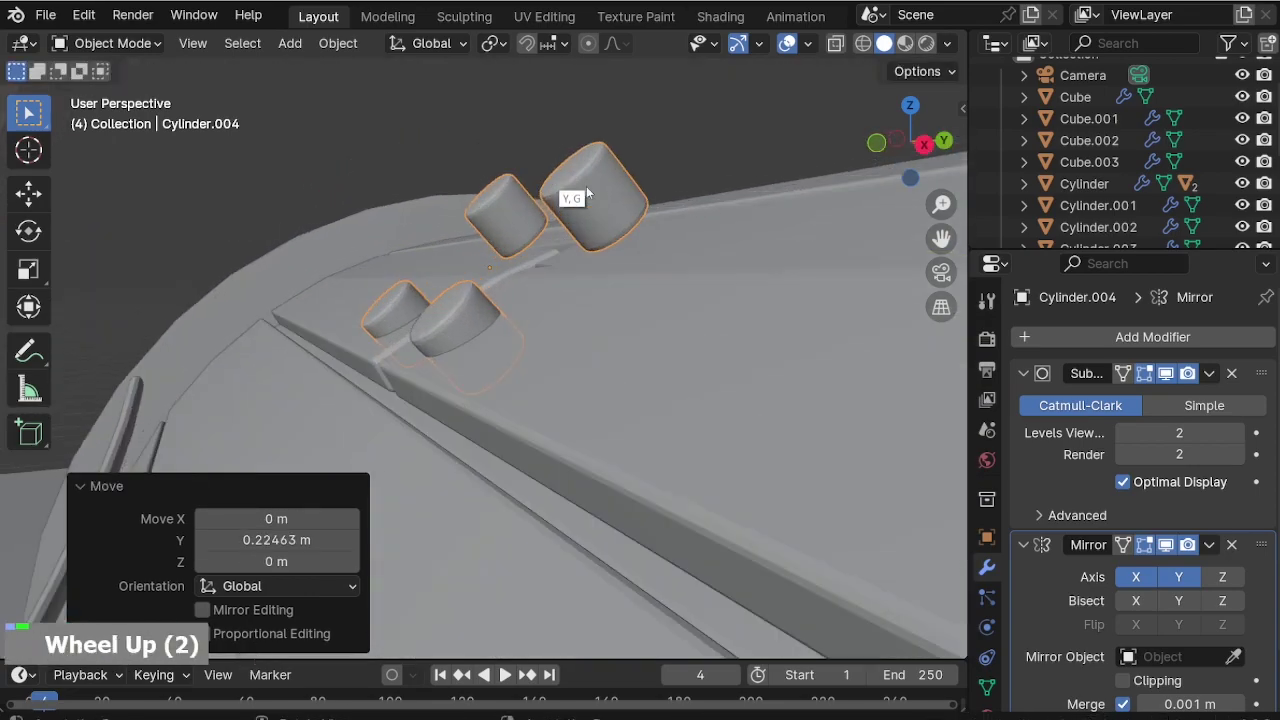
middle_drag(560, 180, 505, 232)
key(r)
key(x)
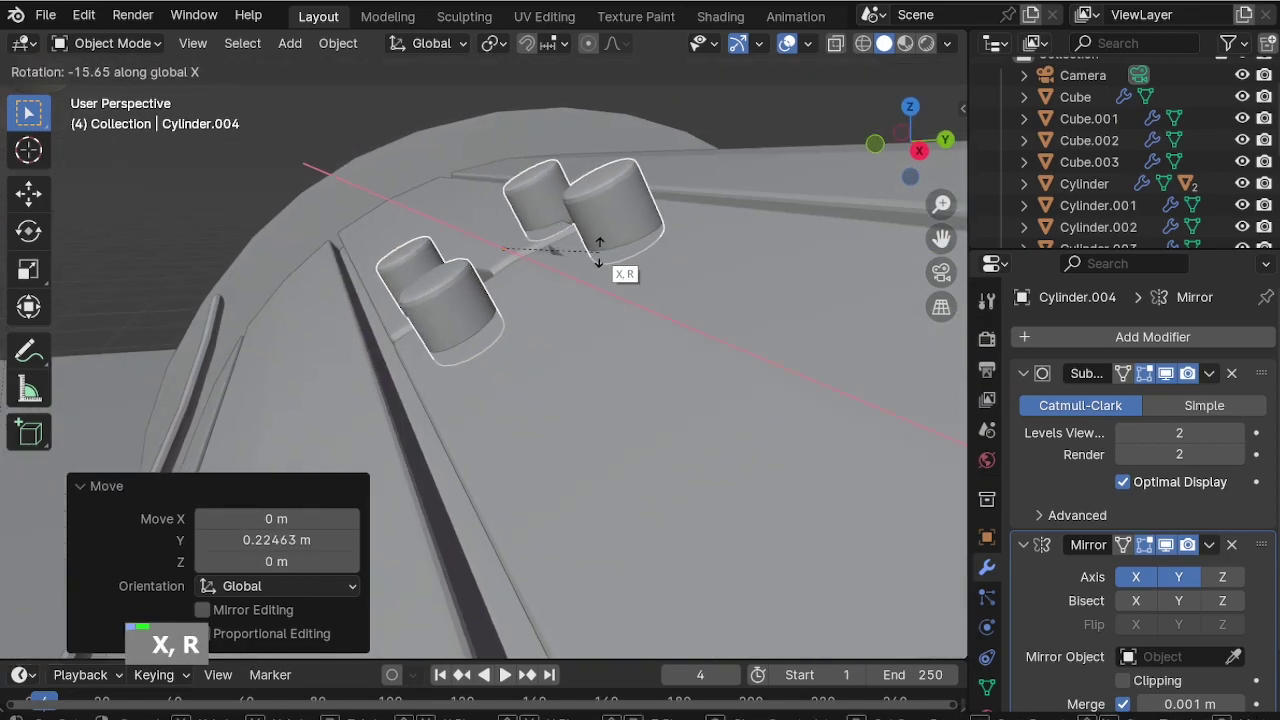
click(600, 258)
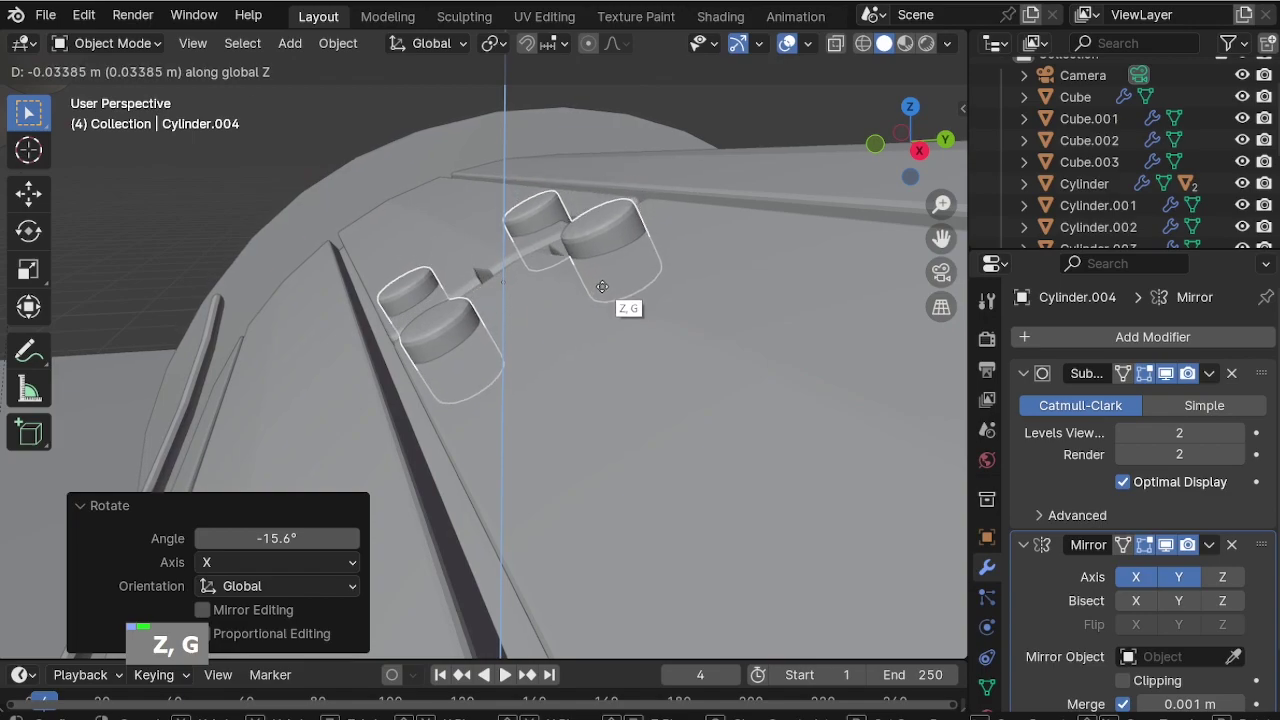
Sink the fourth peg group about -0.036 m along Z and 0.017 m along Y, and fine-tune its tilt by -2.54° around X.
click(615, 288)
key(g)
key(y)
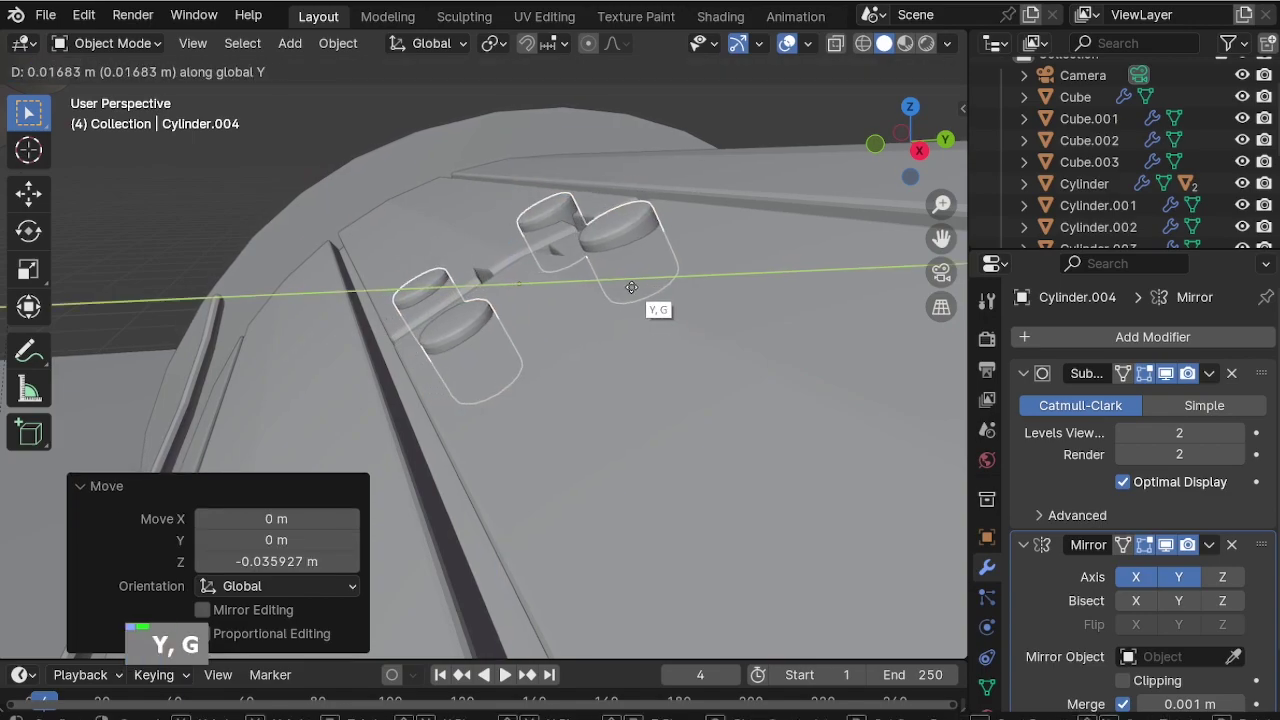
click(631, 288)
key(r)
click(646, 285)
middle_drag(646, 285, 695, 328)
Duplicate the fourth peg group in top view to the joint beside the chimney, about 0.392 m along X and 0.305 m along Y.
scroll(692, 341, down, 10)
scroll(452, 340, up, 6)
middle_drag(454, 306, 461, 336)
key(KP_7)
scroll(461, 336, up, 4)
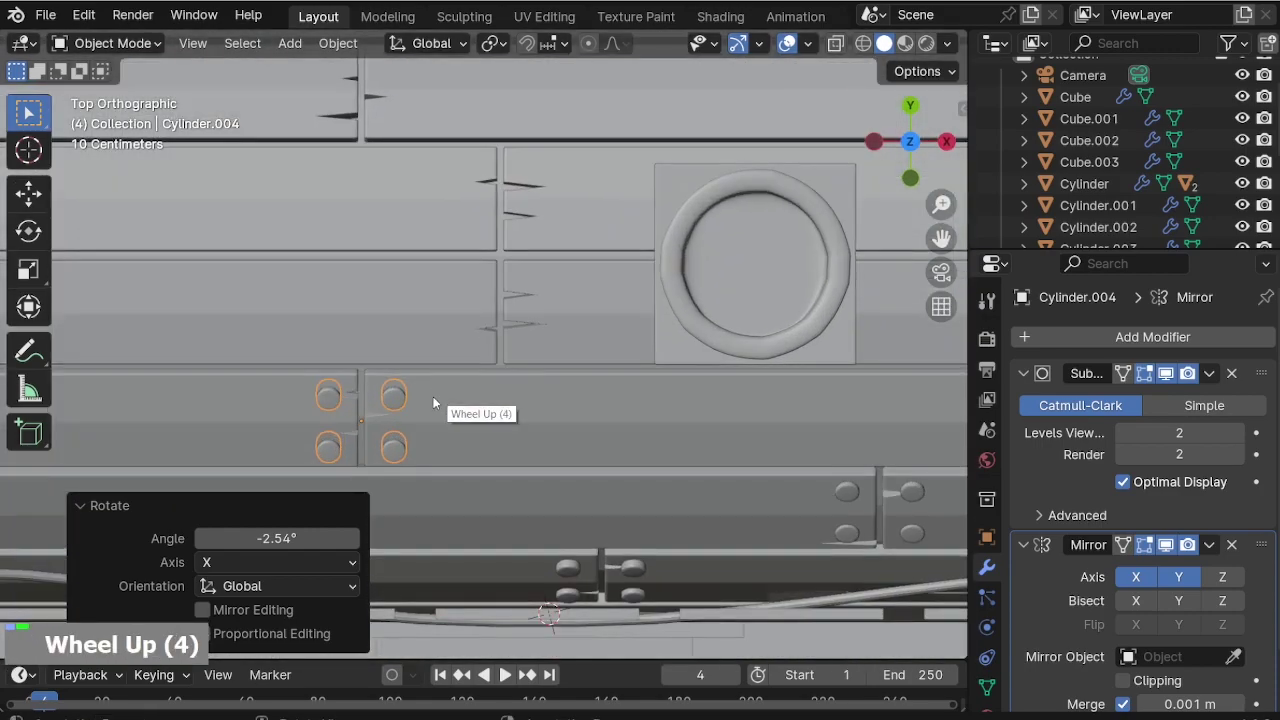
key(shift+d)
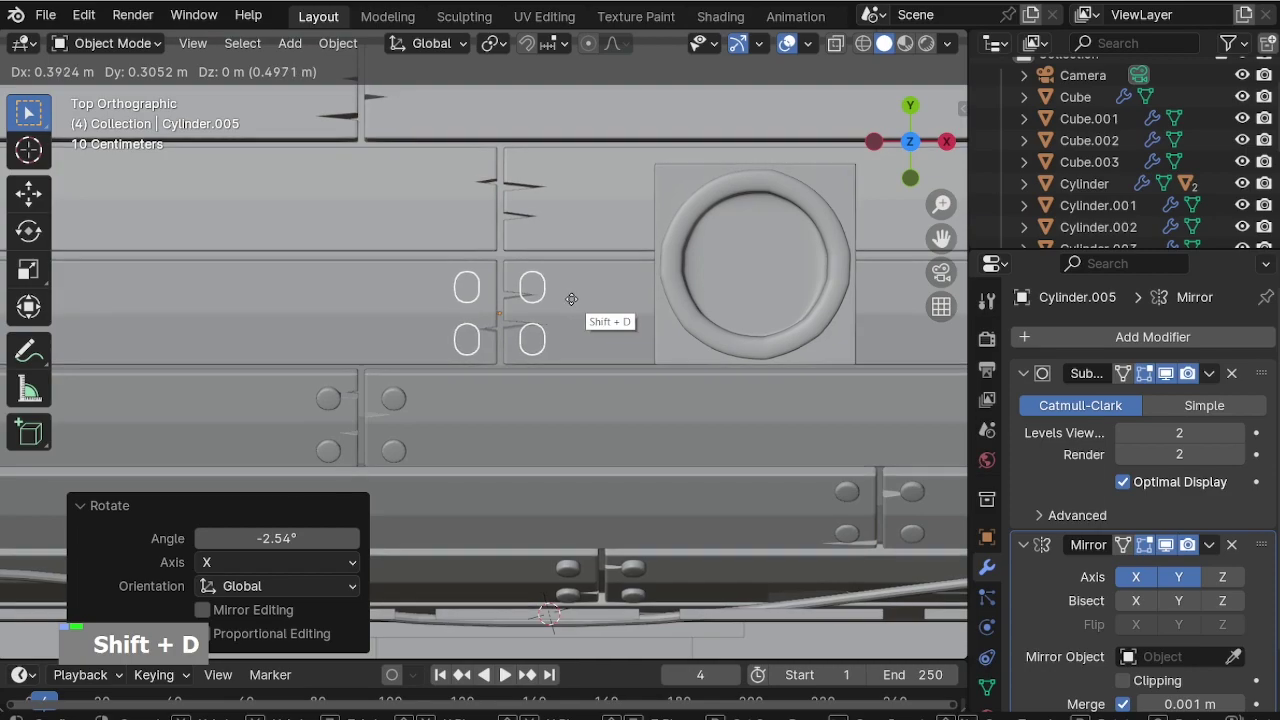
click(571, 299)
Raise the fifth peg group about 0.144 m along Z above the roof planks.
middle_drag(555, 321, 471, 123)
scroll(580, 320, up, 3)
key(g)
key(z)
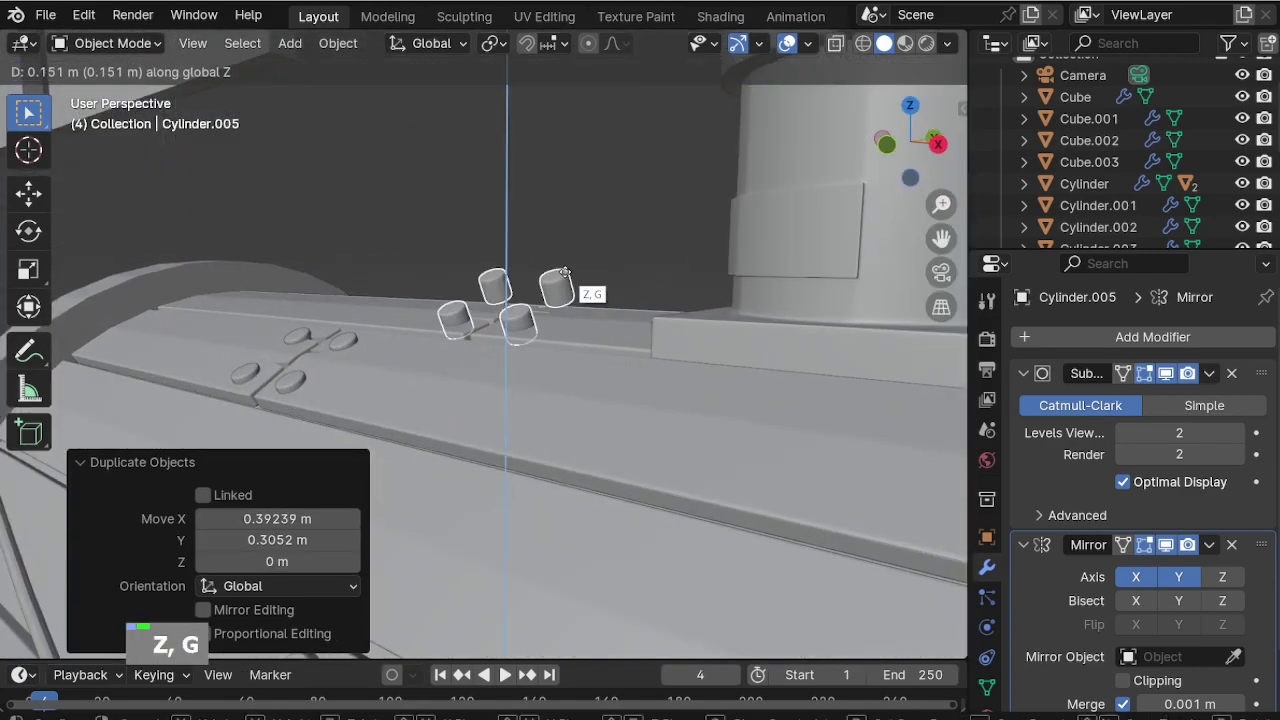
click(566, 275)
Rotate the fifth peg group about -17.4° around X to match the roof's upper planks.
middle_drag(568, 280, 590, 328)
key(r)
key(x)
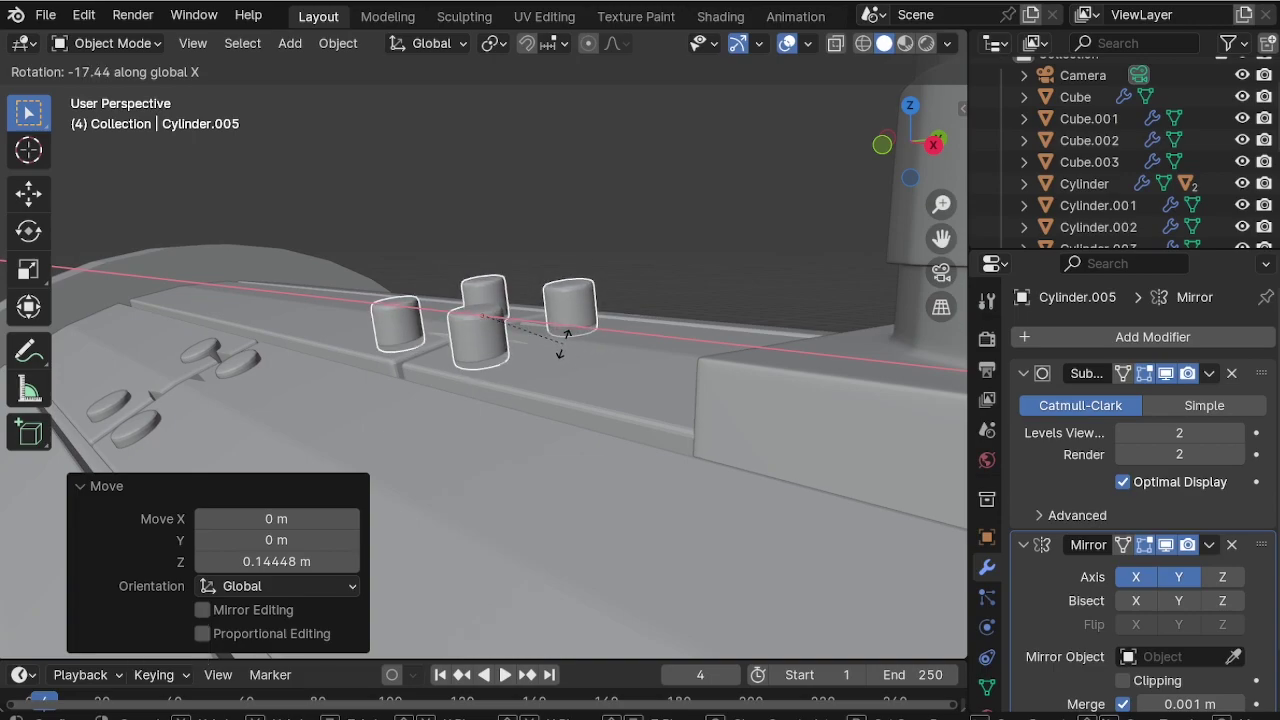
click(564, 340)
Sink the fifth peg group into the planks by moving it about -0.044 m along Z.
key(g)
key(z)
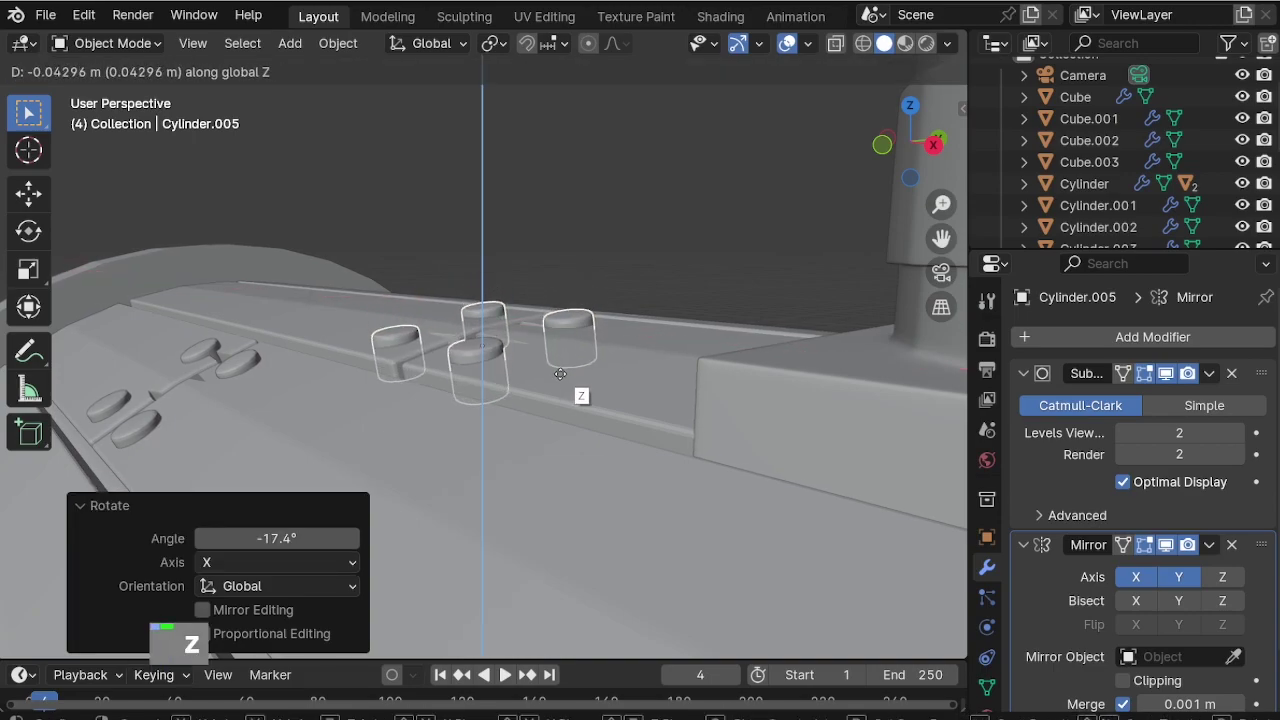
click(561, 380)
middle_drag(561, 380, 613, 478)
scroll(513, 369, down, 13)
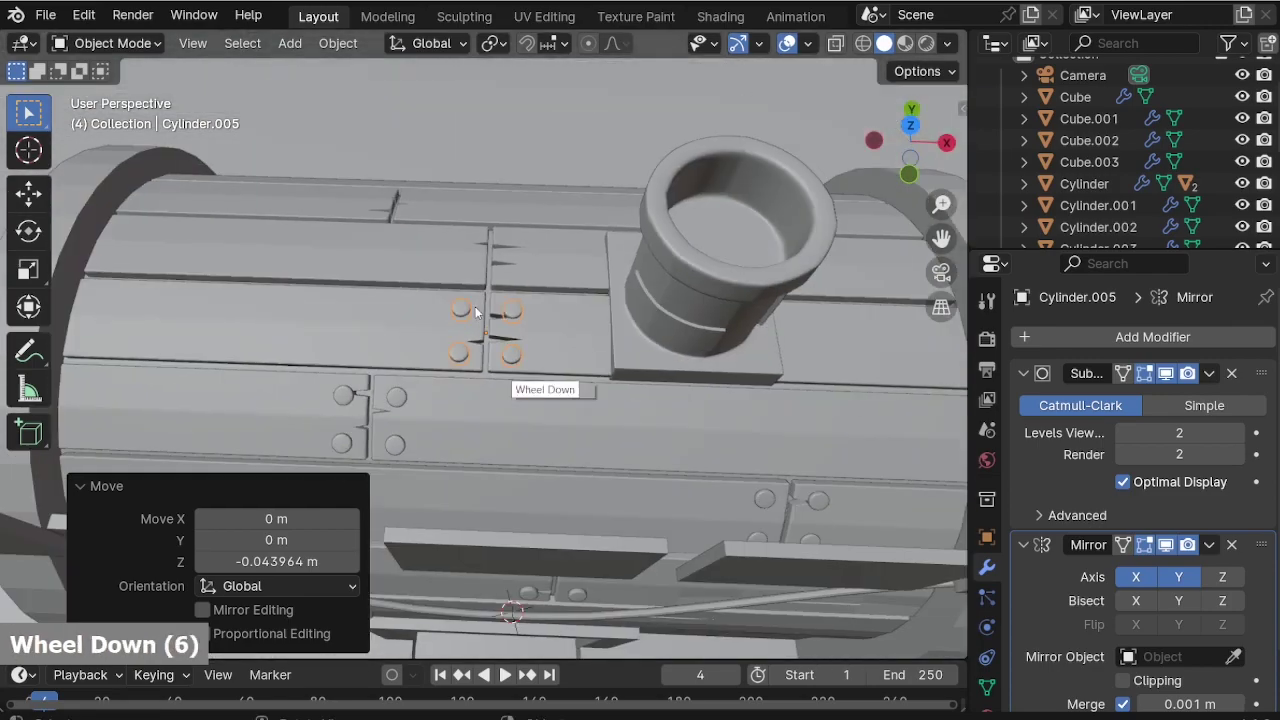
Move a control point in each half of the hanging rope about -0.045 m along Y, using smooth proportional editing with a 1.1 m size.
middle_drag(546, 430, 533, 392)
scroll(533, 392, up, 5)
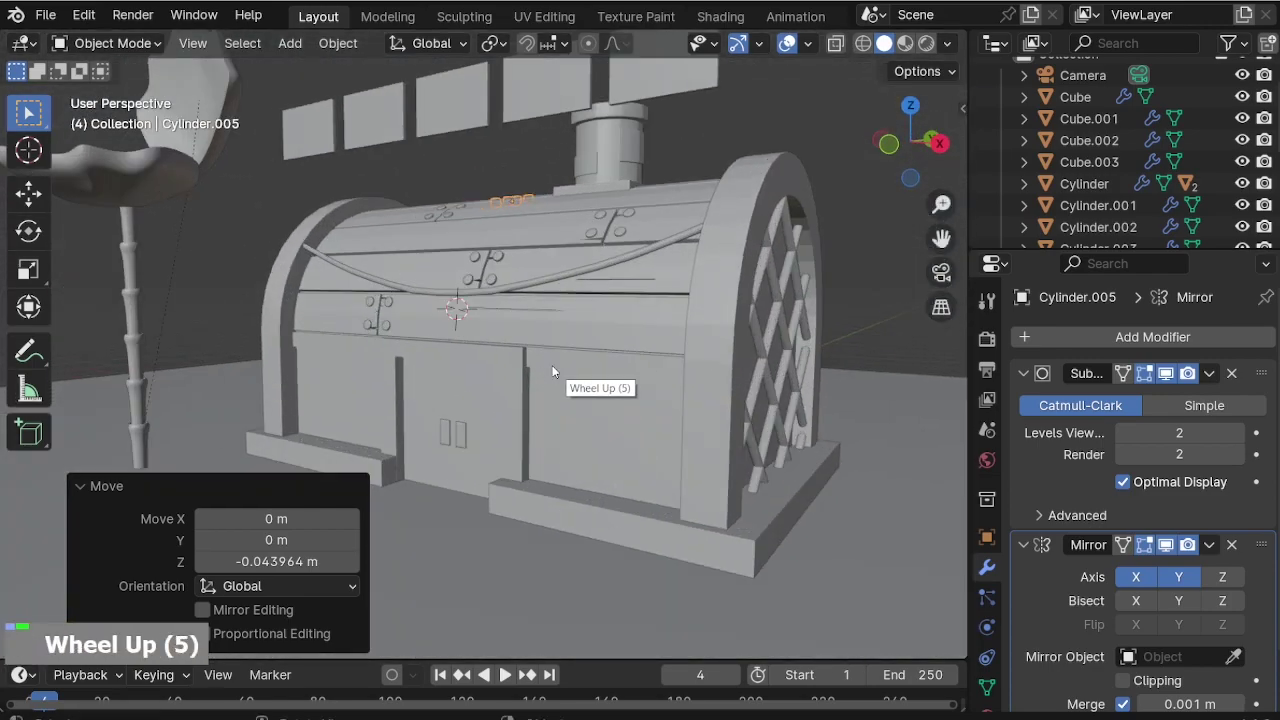
scroll(496, 285, up, 2)
middle_drag(496, 285, 474, 358)
scroll(476, 353, down, 1)
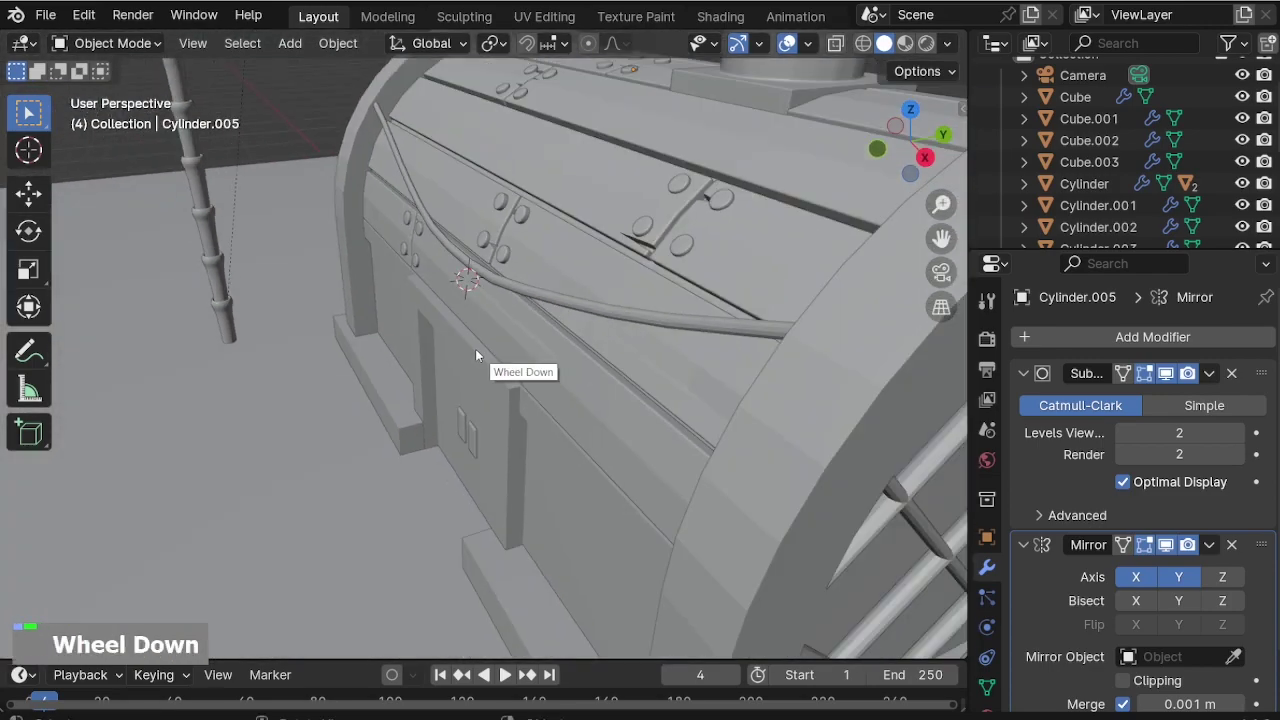
click(529, 298)
scroll(600, 312, up, 1)
scroll(700, 338, up, 1)
key(Caps_Lock)
key(Tab)
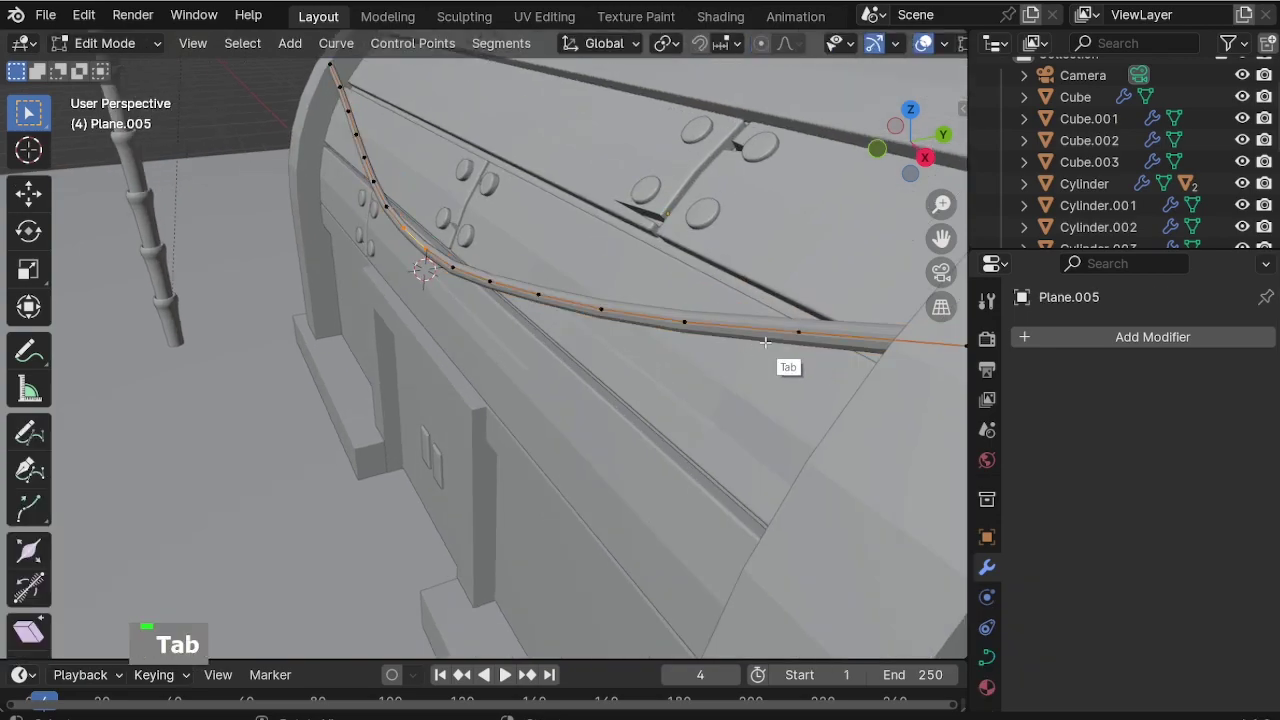
shift+click(671, 320)
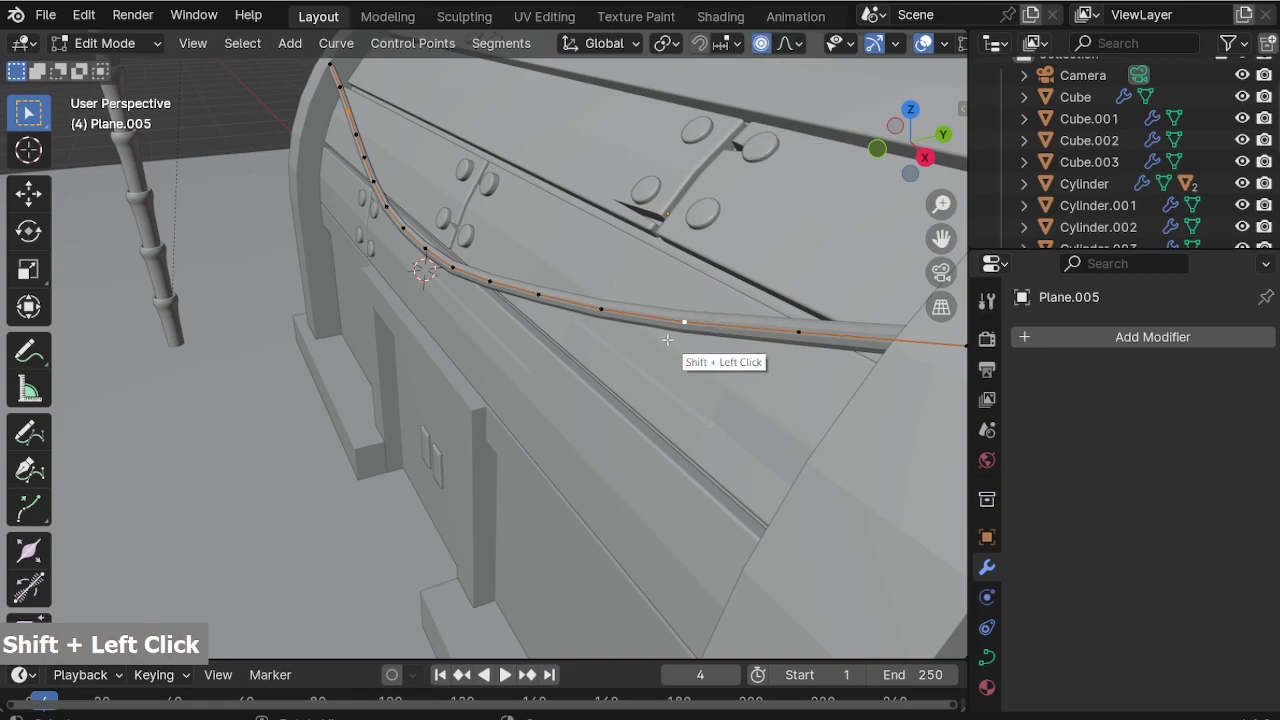
key(g)
key(y)
scroll(660, 346, up, 7)
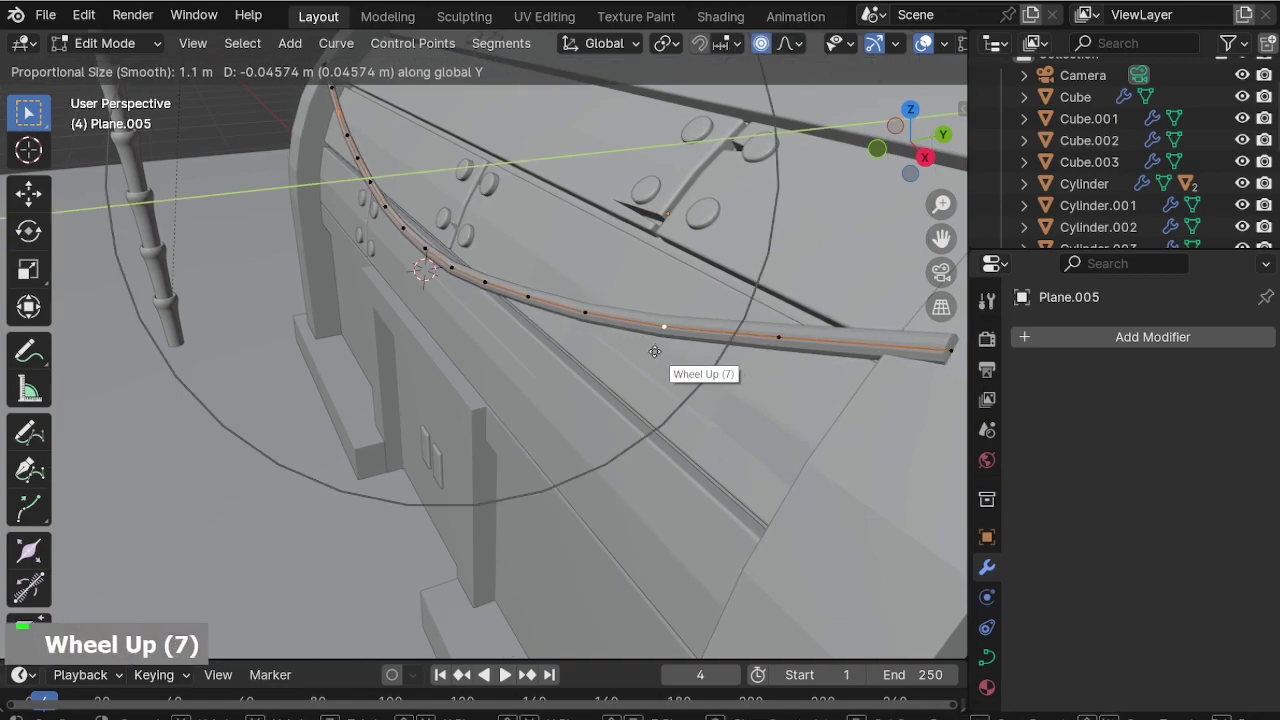
click(657, 351)
Move the whole rope about 0.139 m along Y toward the planks and readjust its Y position.
key(Tab)
middle_drag(657, 351, 504, 346)
key(g)
key(y)
click(603, 355)
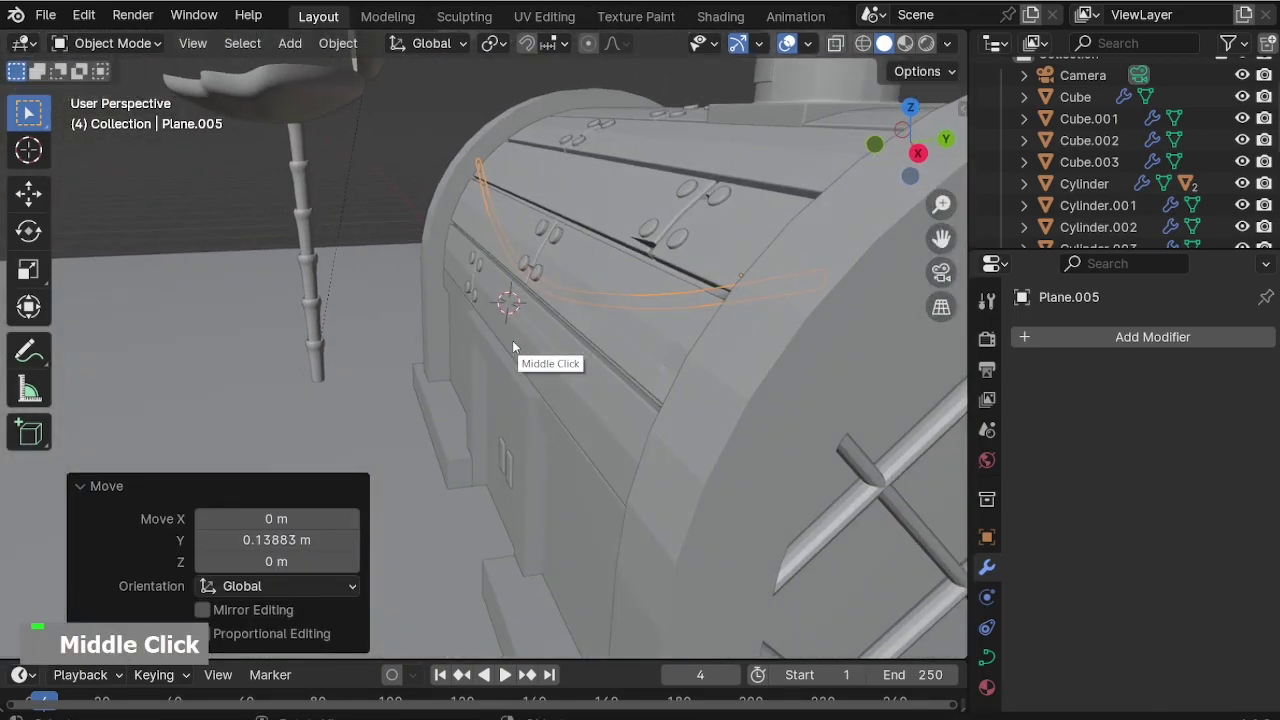
scroll(550, 334, up, 1)
key(g)
key(y)
click(538, 326)
Move the rope's selected control points about 0.026 m along Y with proportional editing.
key(Tab)
scroll(595, 236, up, 1)
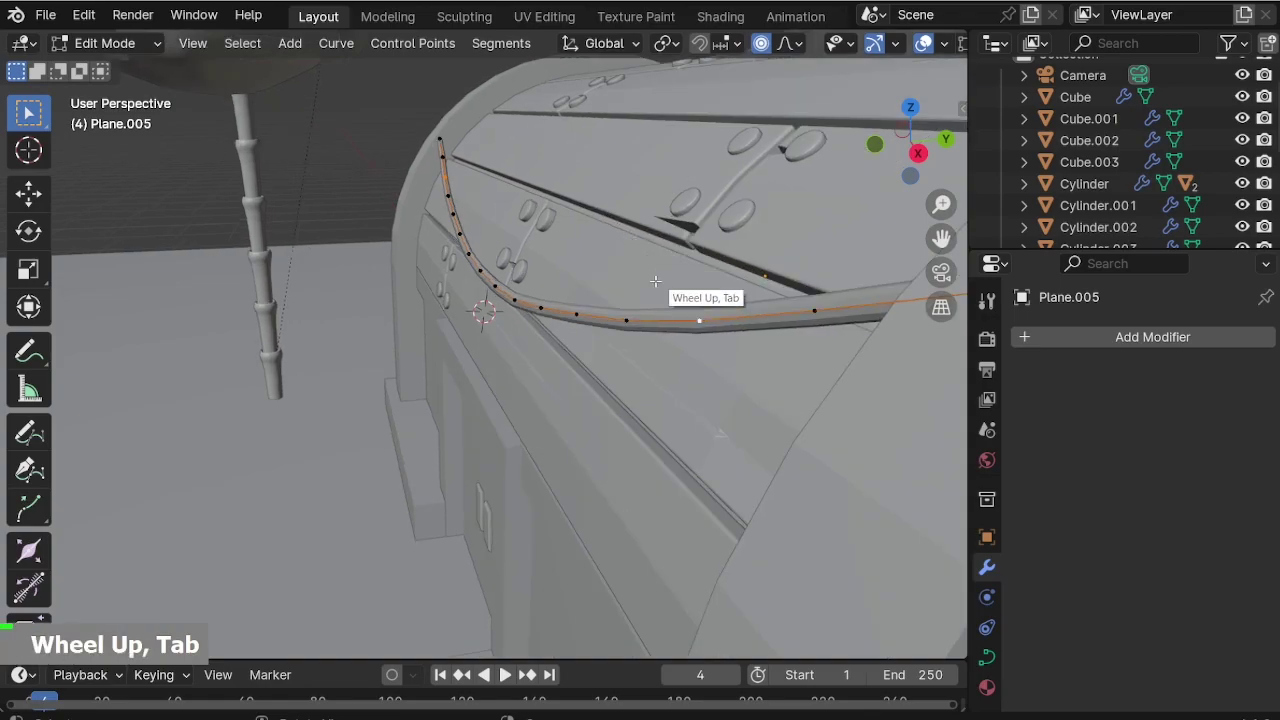
key(g)
key(y)
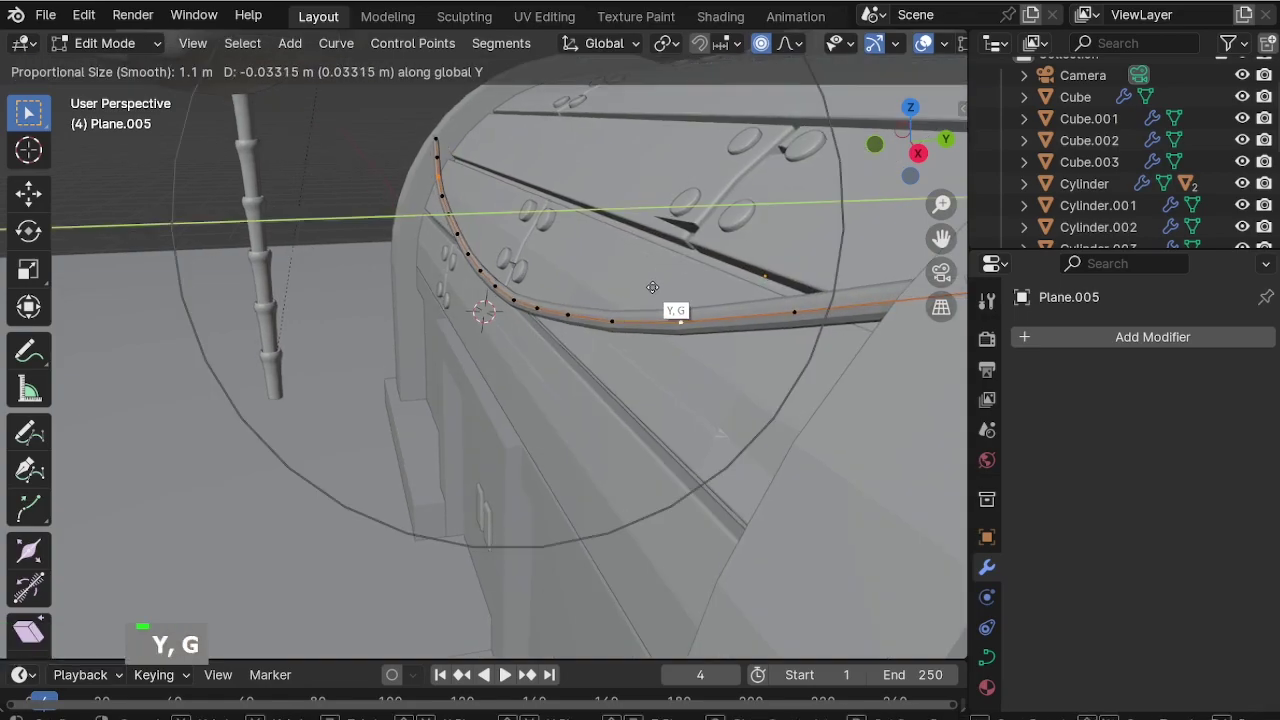
click(665, 286)
scroll(618, 291, down, 1)
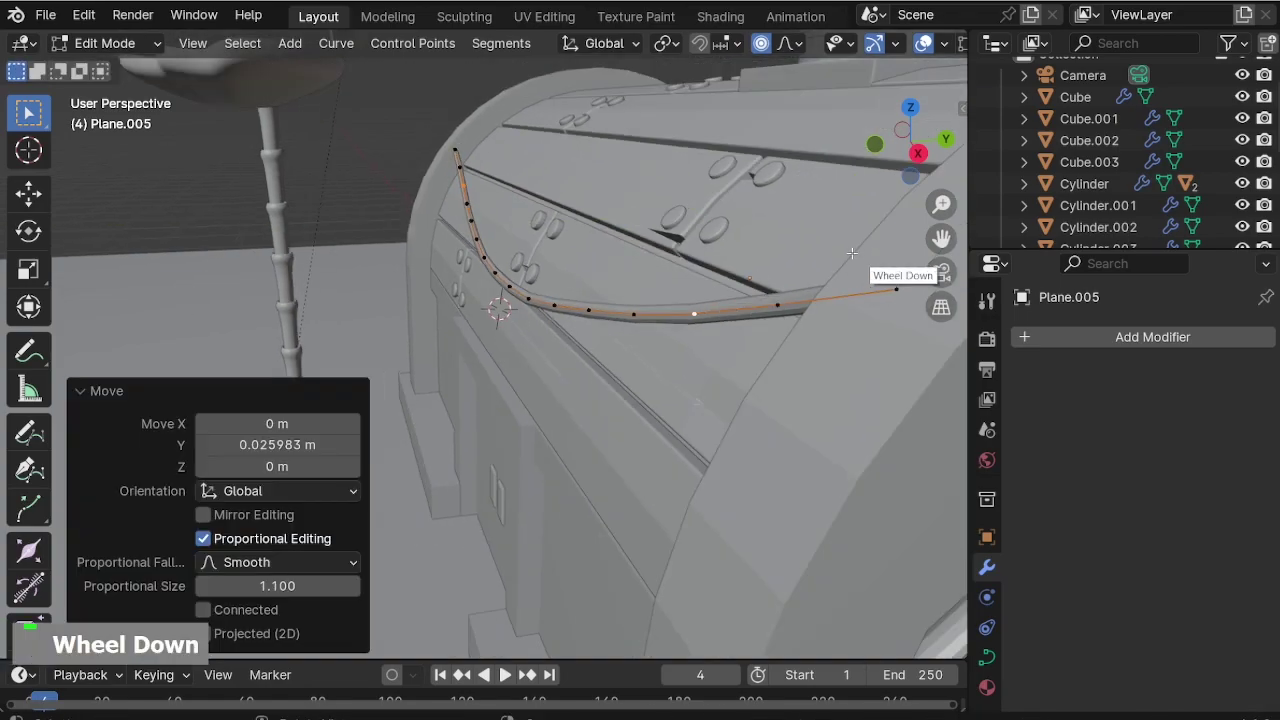
Move the rope's end control points about 0.07 m along Y and nudge the points beside them about -0.003 m along Y.
click(898, 292)
key(g)
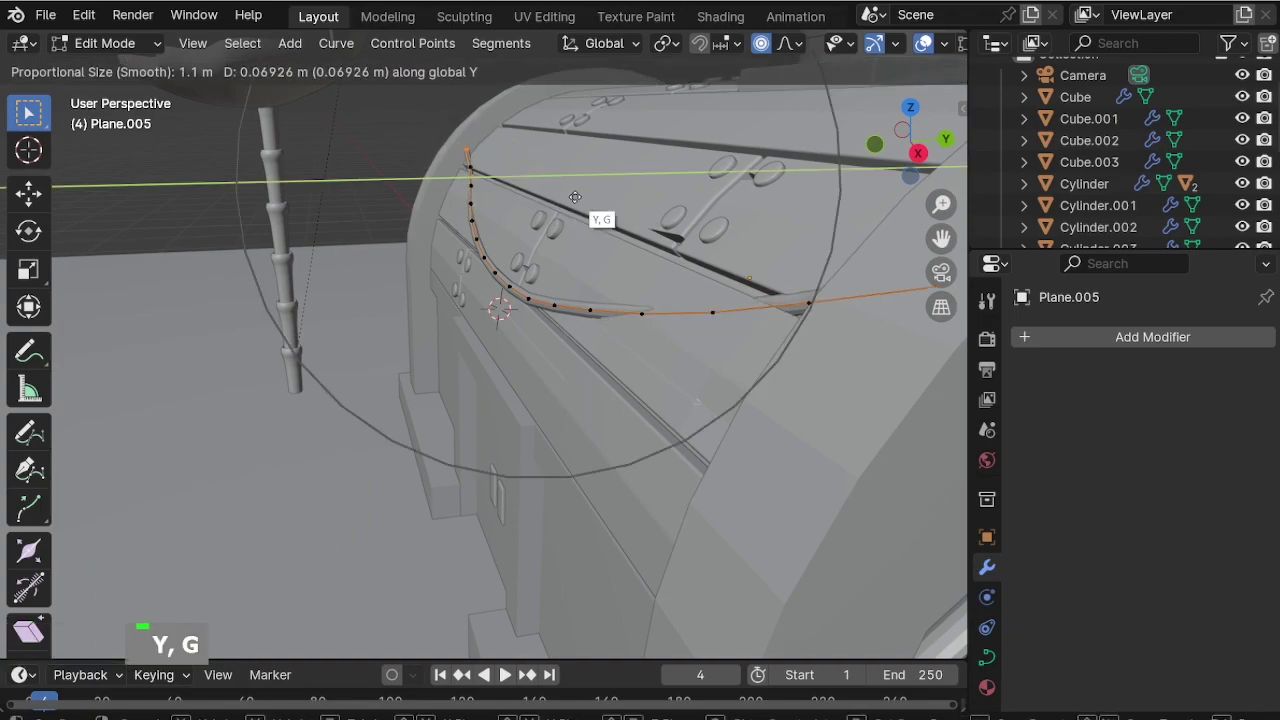
click(577, 195)
click(468, 167)
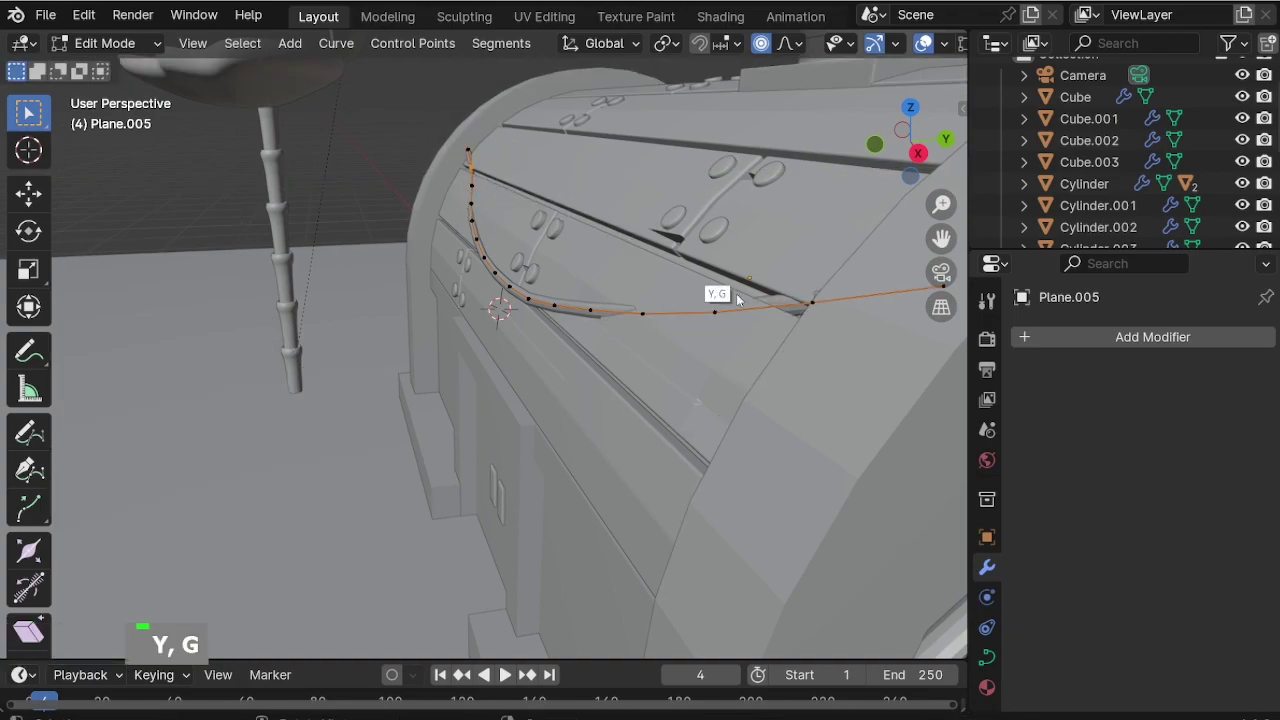
key(g)
click(798, 316)
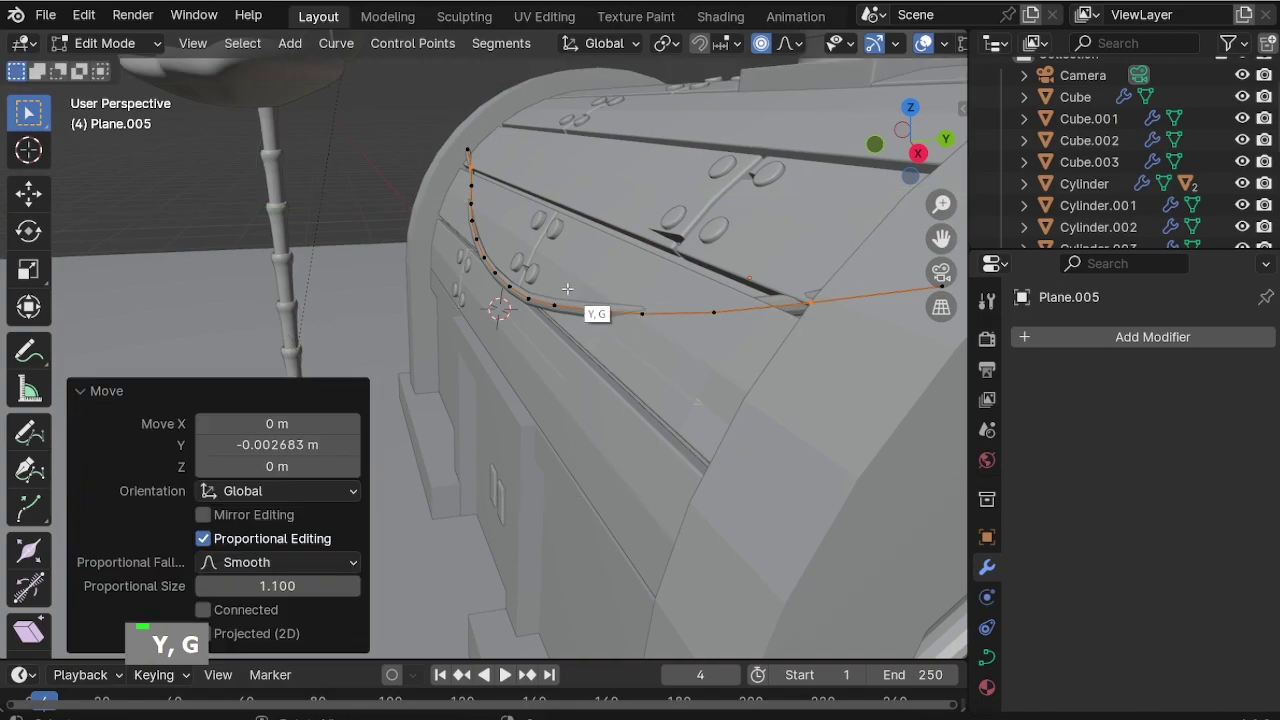
Move the whole rope about -0.064 m along Y so it sits in front of the planks.
key(Tab)
key(g)
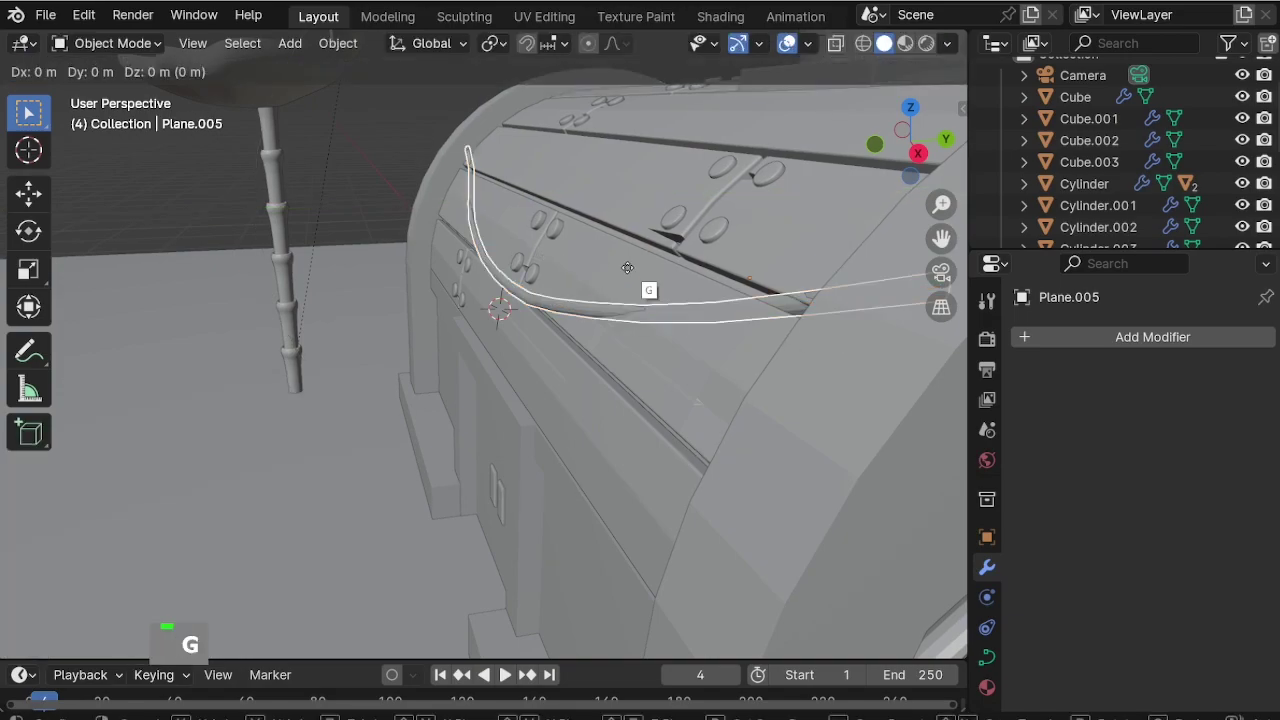
key(y)
click(613, 271)
Switch to the camera view and select the camera.
middle_drag(613, 271, 693, 254)
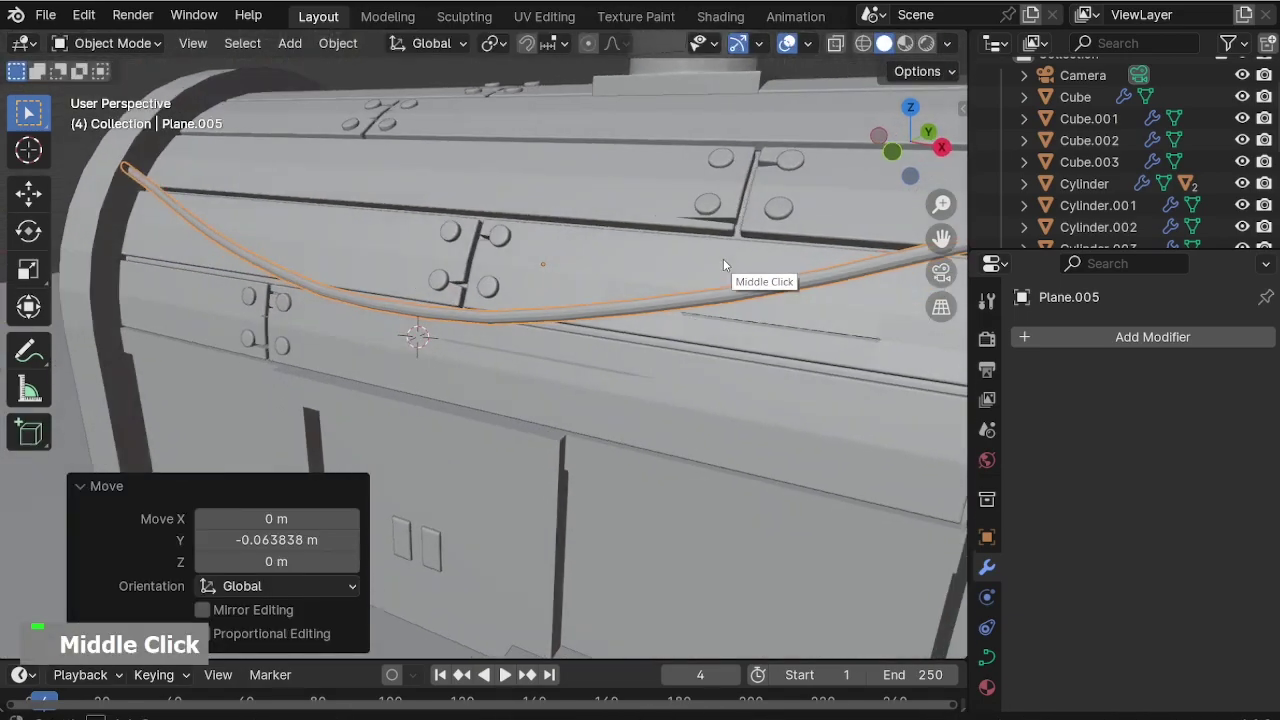
scroll(613, 263, down, 2)
middle_drag(613, 263, 591, 334)
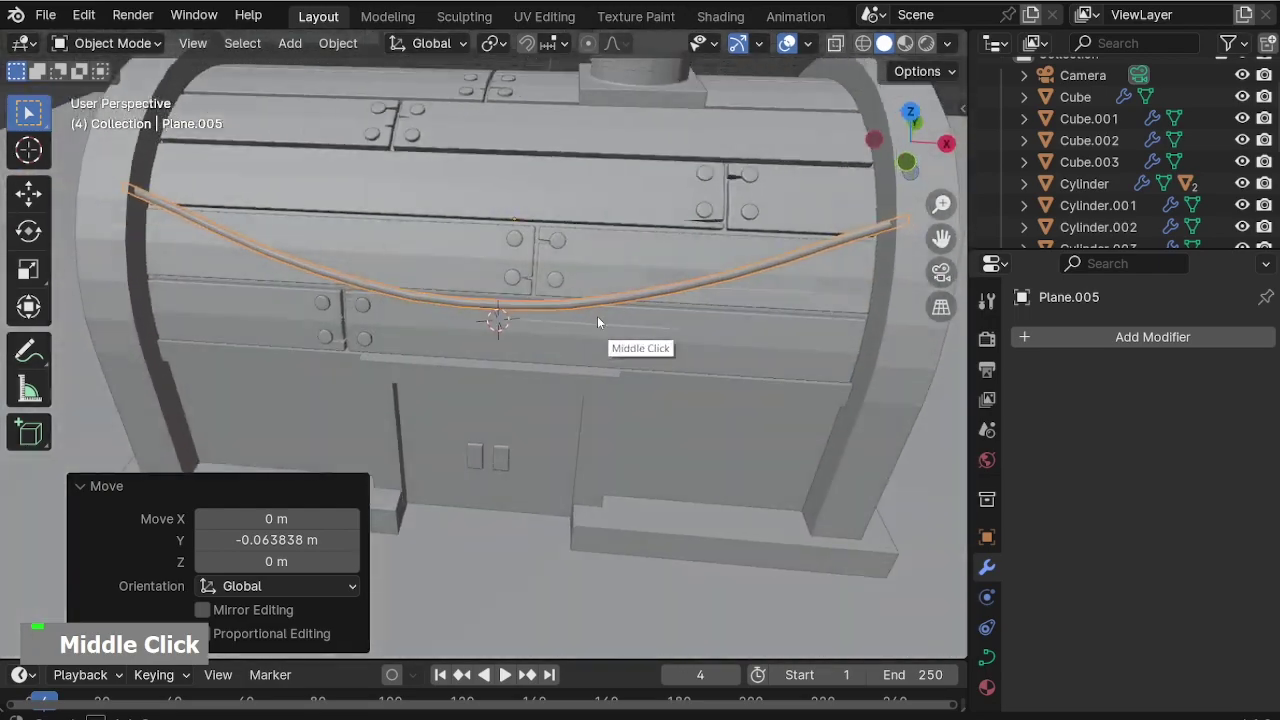
scroll(598, 303, down, 4)
middle_drag(510, 203, 534, 208)
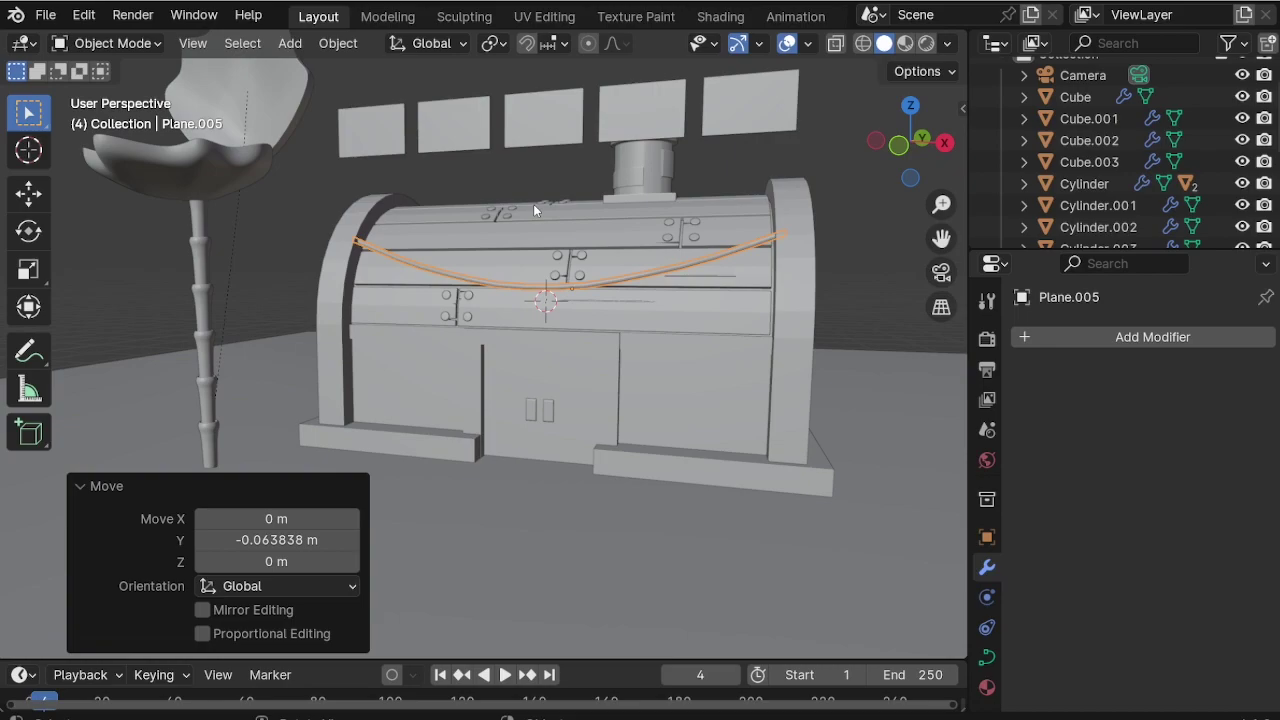
key(KP_0)
click(408, 214)
click(403, 209)
scroll(346, 262, up, 2)
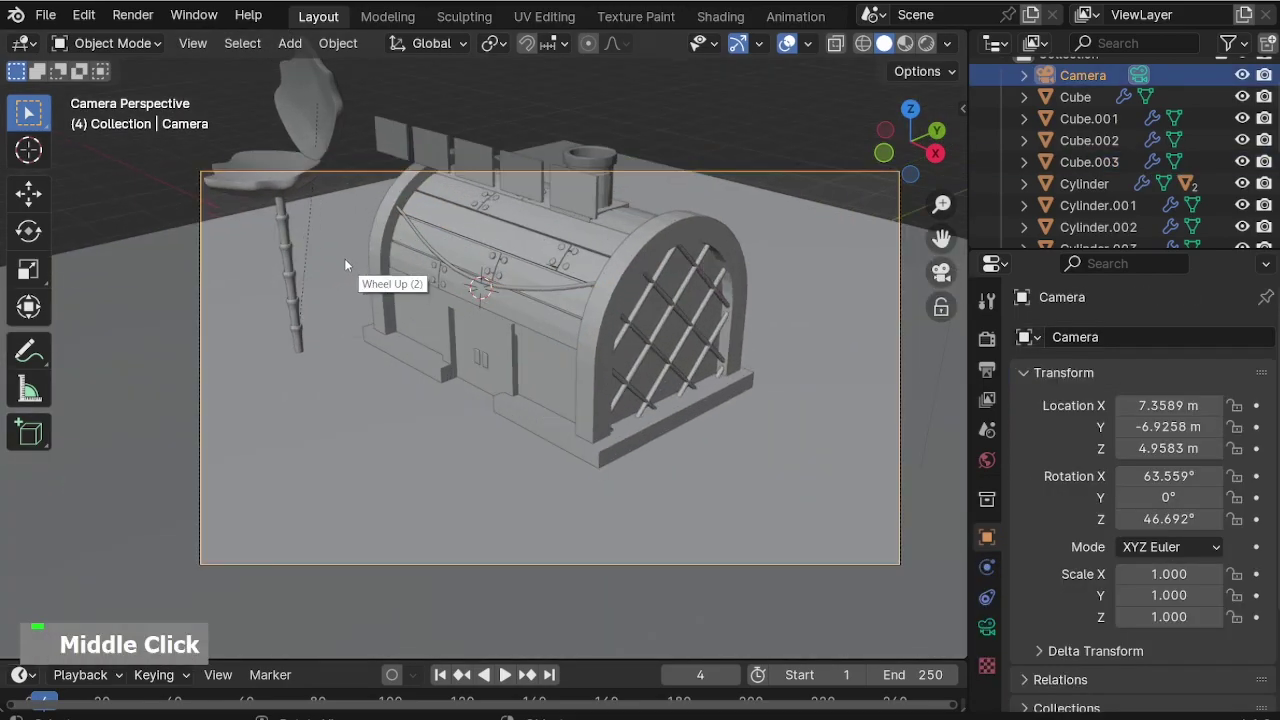
Frame the house from a lower, closer angle and align the camera to that view.
middle_drag(346, 262, 368, 231)
scroll(395, 215, up, 2)
shift+middle_drag(519, 378, 470, 429)
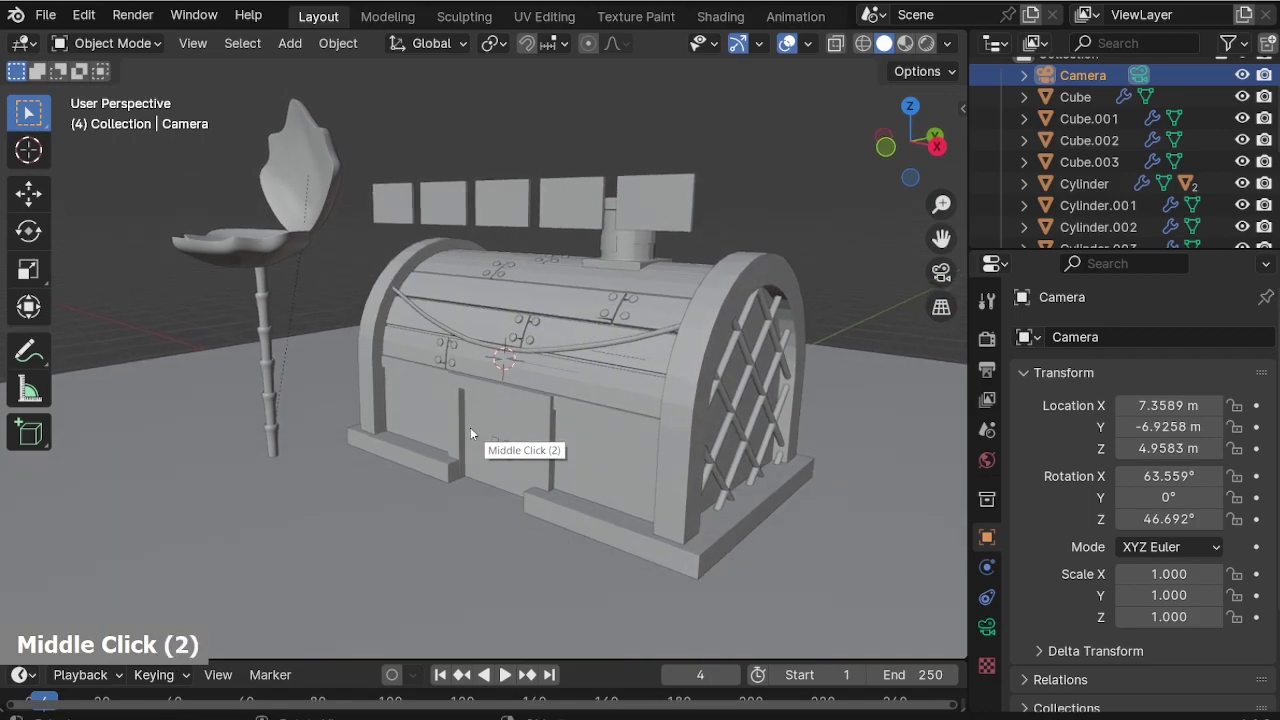
key(ctrl+alt+KP_0)
scroll(412, 405, down, 1)
Pull the camera back about 4.52 m along its viewing axis and reposition it to fit the house and the flower lamp in frame.
key(g)
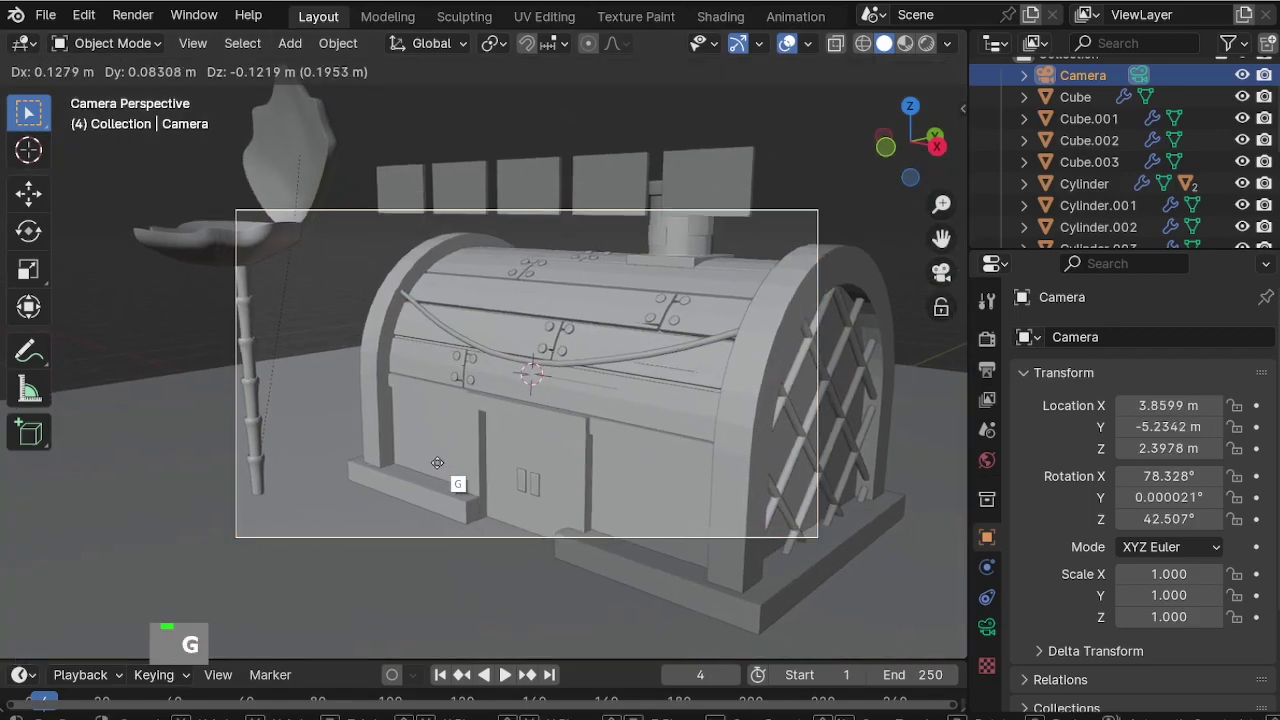
click(452, 455)
key(g)
middle_click(454, 452)
click(528, 594)
key(g)
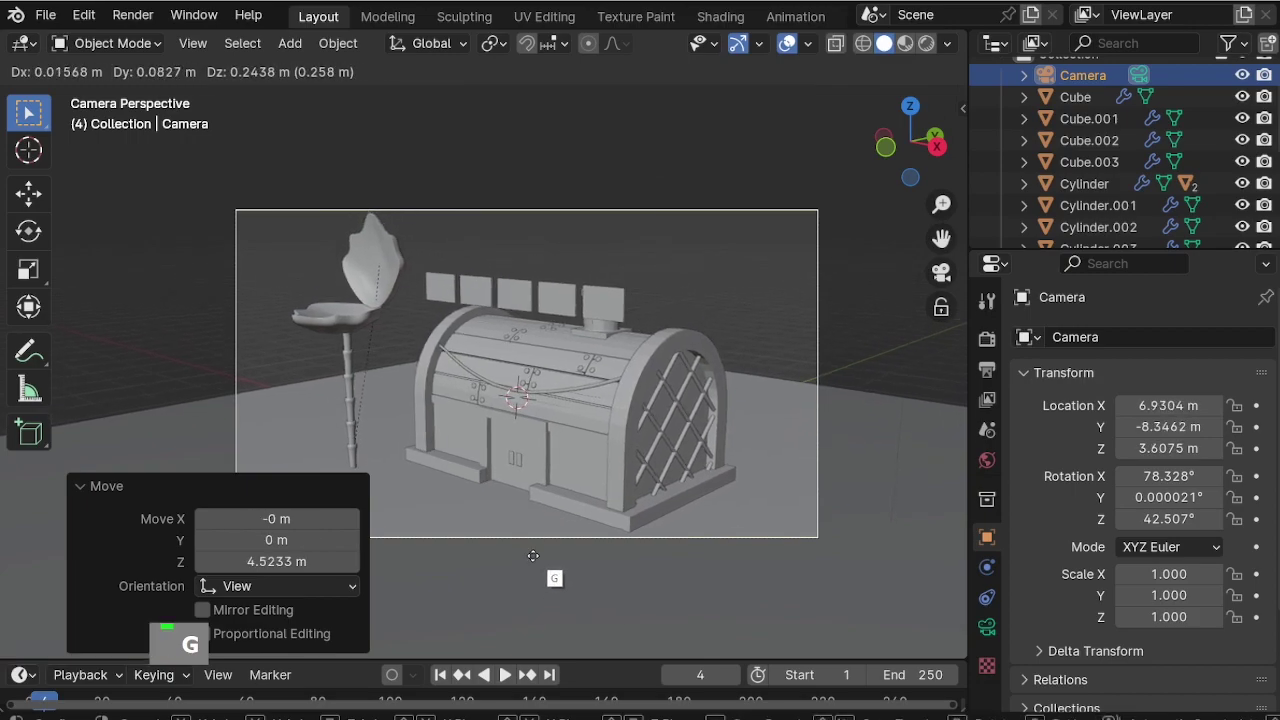
click(674, 358)
Switch the viewport to Material Preview shading and open the modifier settings of the floating panel row above the roof.
scroll(645, 373, up, 2)
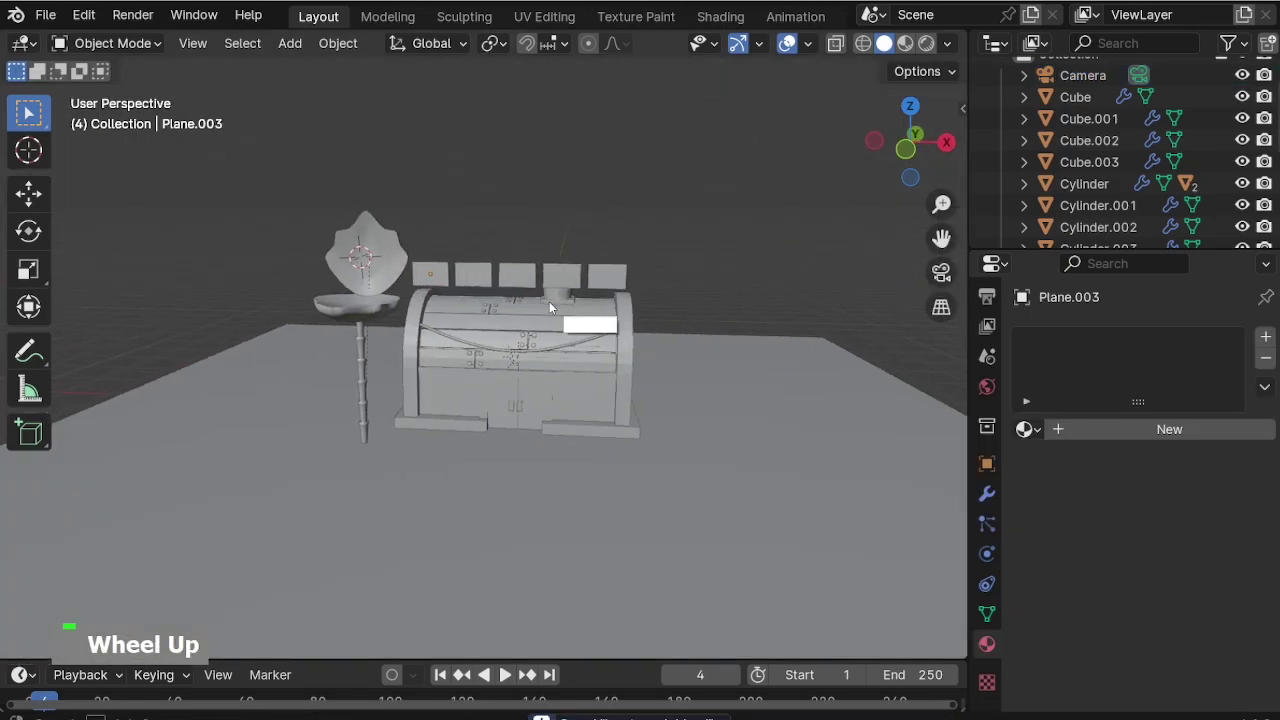
scroll(459, 422, up, 5)
middle_drag(459, 422, 427, 237)
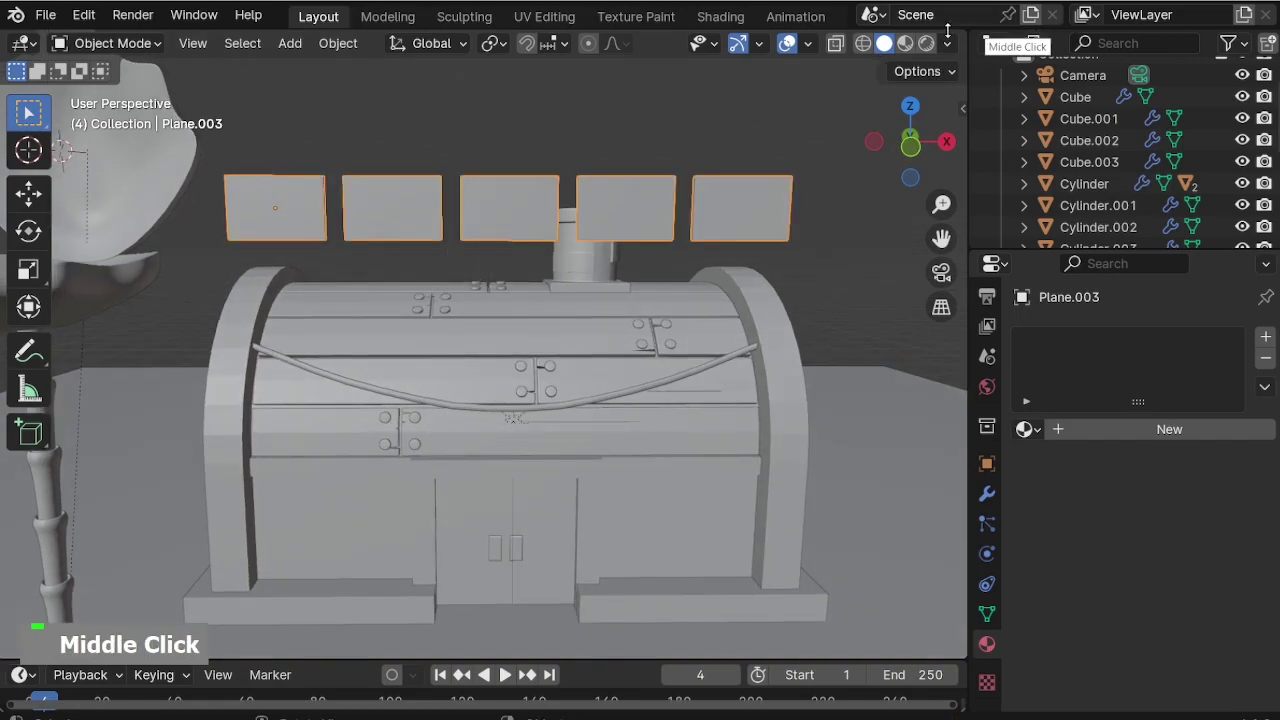
click(905, 43)
click(987, 493)
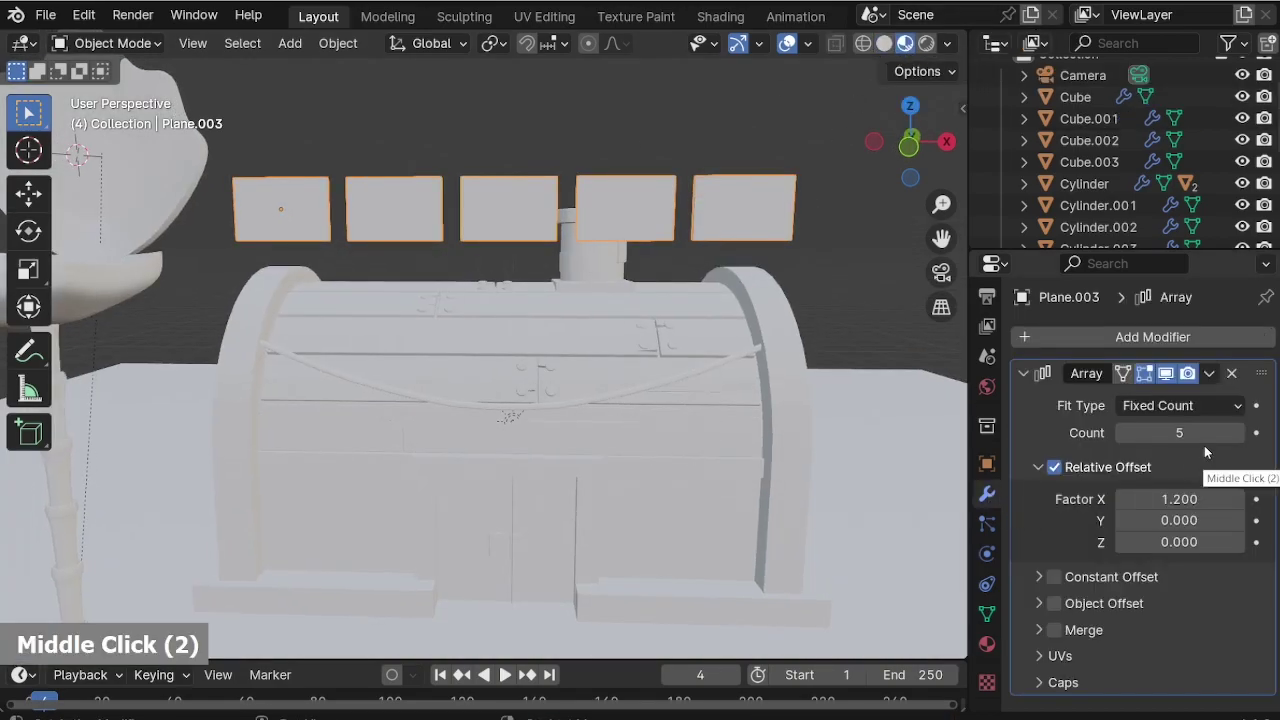
Apply the Array modifier on the floating panel row so the five panels become real geometry.
click(1209, 373)
click(1170, 403)
scroll(258, 178, up, 1)
Select the linked geometry of the first panel in the row and separate it into its own object.
key(Tab)
mouse_move(293, 185)
middle_down()
mouse_move(339, 278)
mouse_move(281, 163)
middle_up()
key(l)
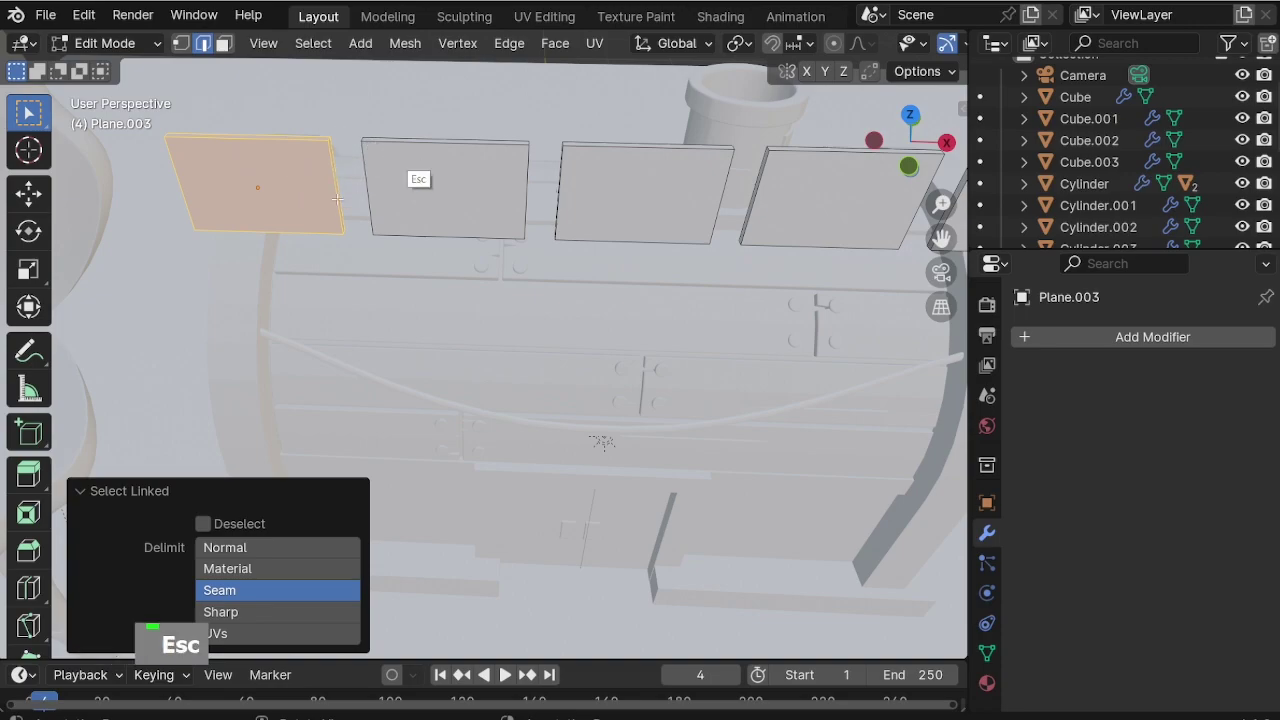
key(ctrl+z)
key(l)
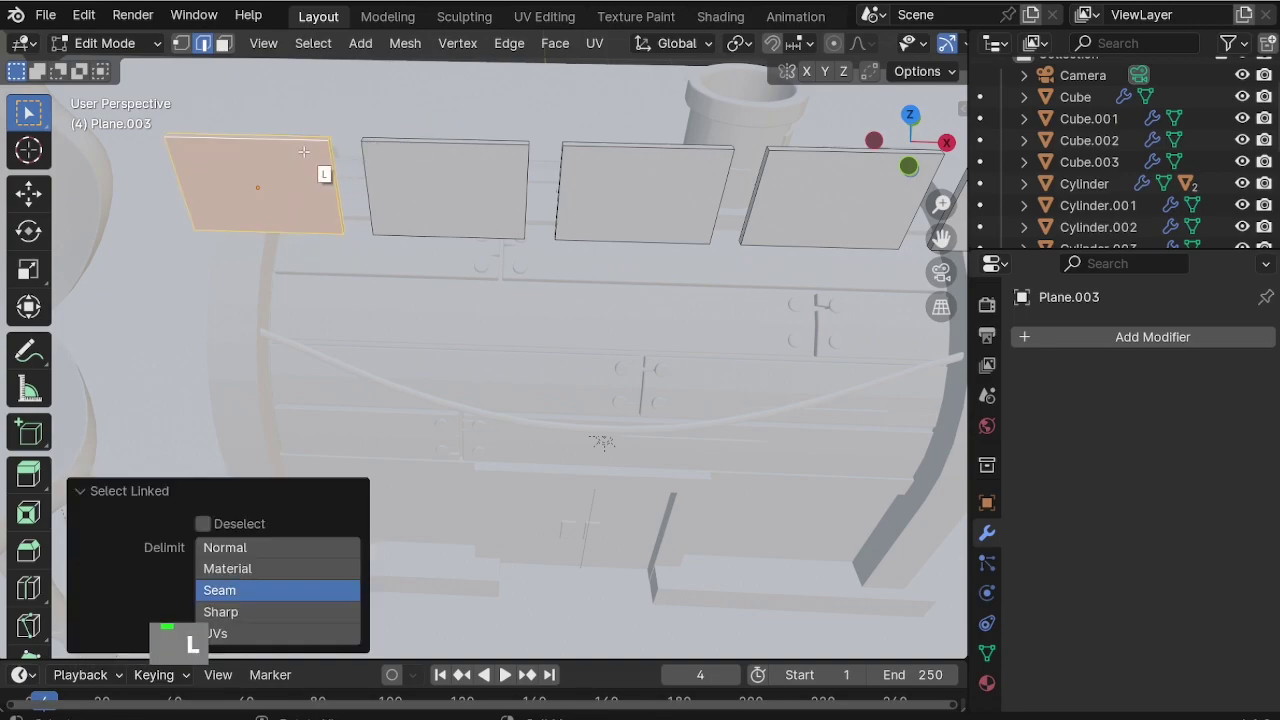
key(p)
click(303, 151)
Separate the second, third and fourth panels into individual objects and return to Object Mode.
key(l)
key(p)
click(468, 190)
key(l)
key(ctrl+z)
key(l)
key(p)
click(631, 189)
key(l)
key(p)
click(831, 192)
scroll(417, 231, down, 2)
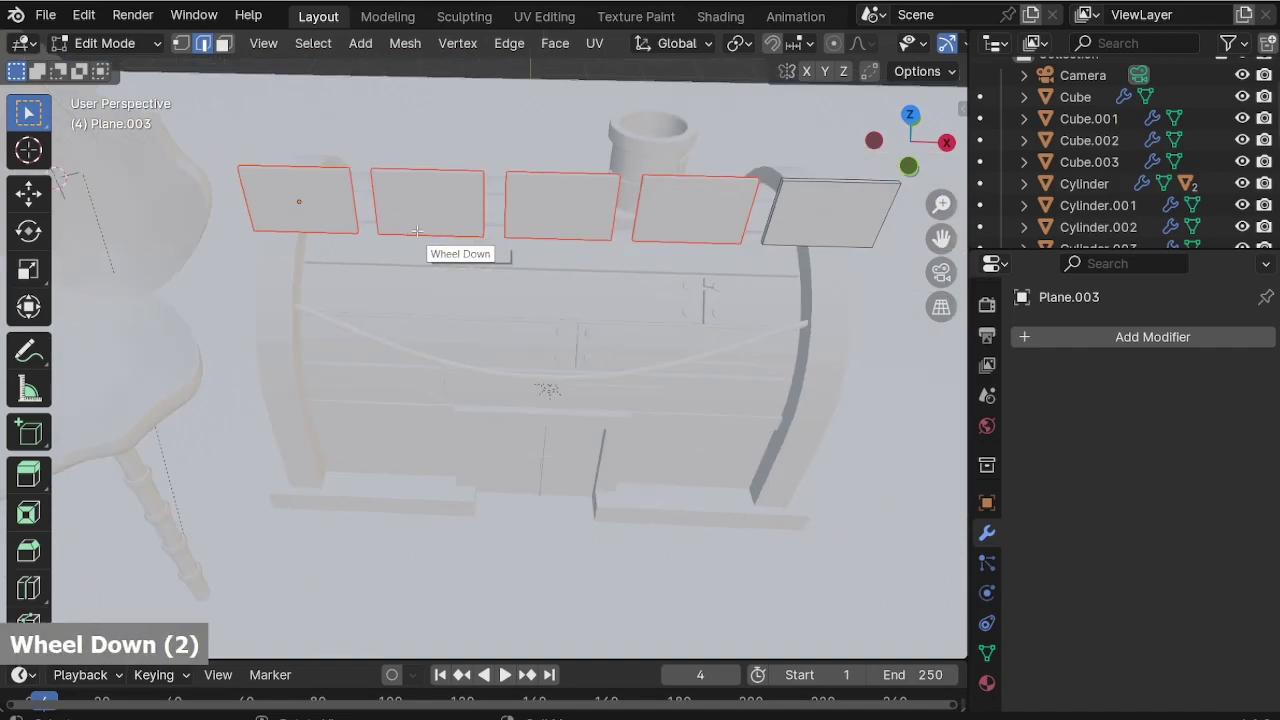
scroll(775, 225, up, 2)
key(Tab)
Add a new material named f1 to the first panel.
middle_drag(765, 225, 619, 213)
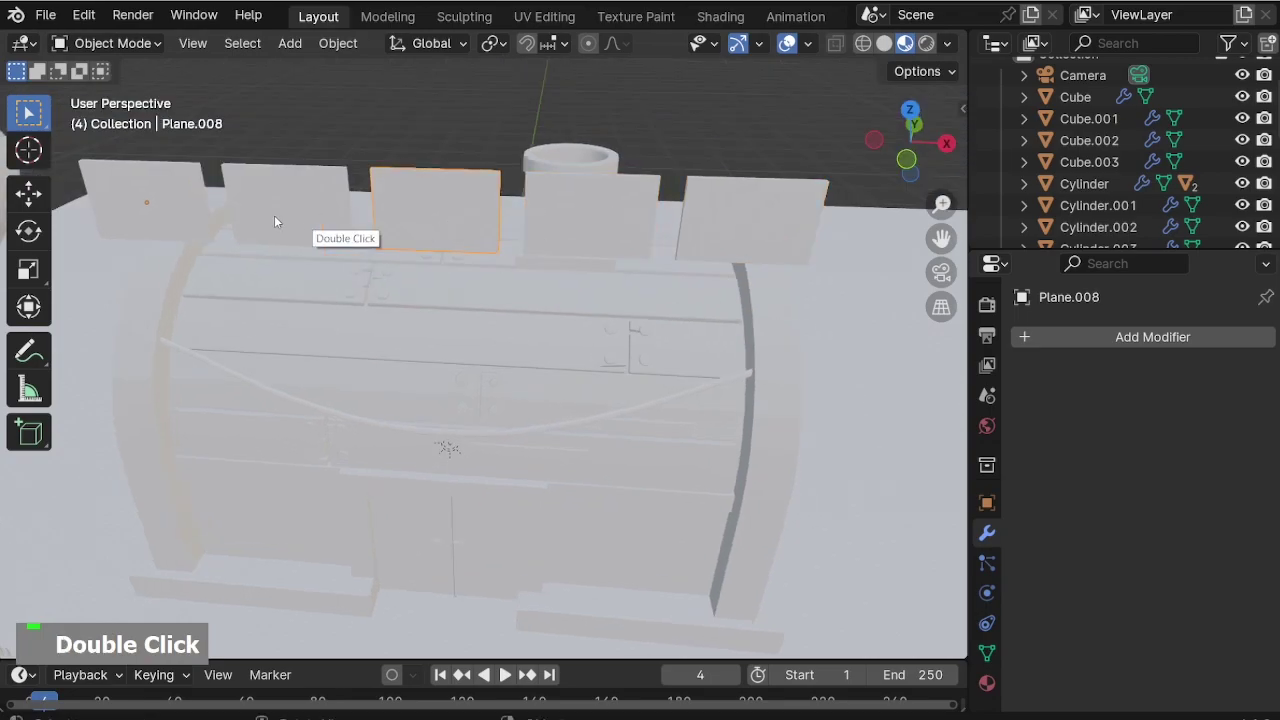
click(987, 683)
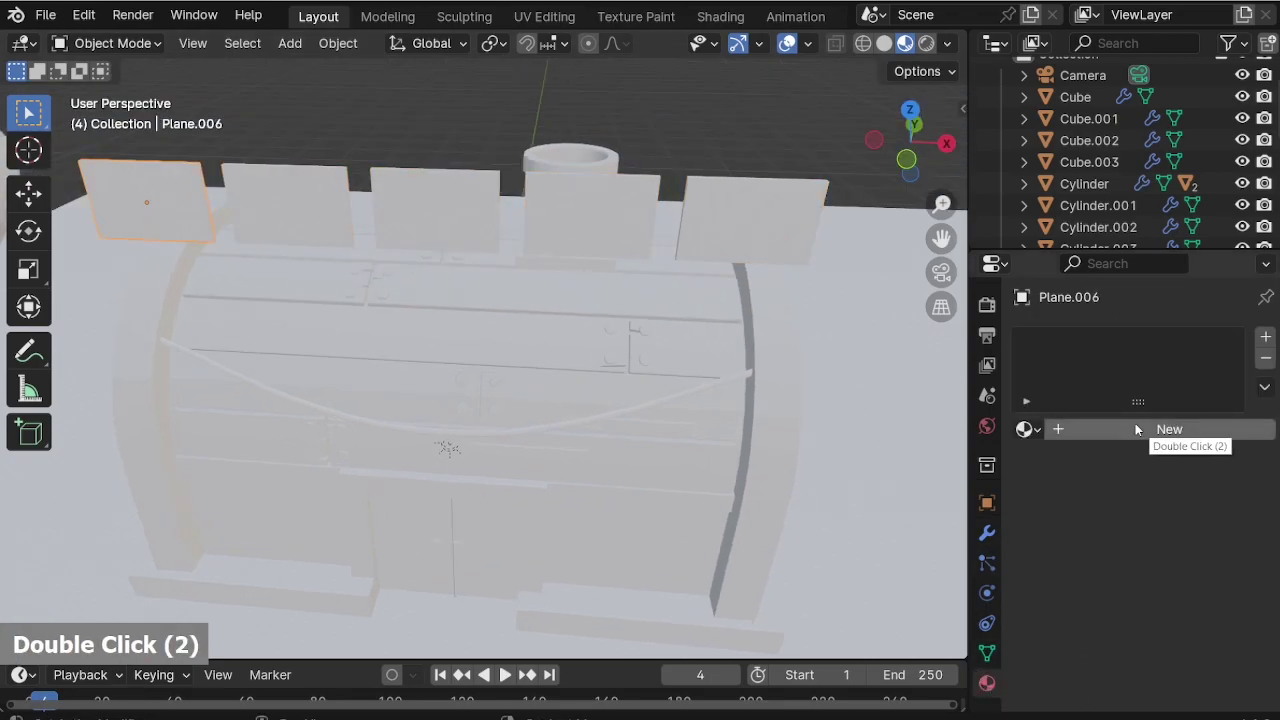
click(1135, 423)
double_click(1107, 342)
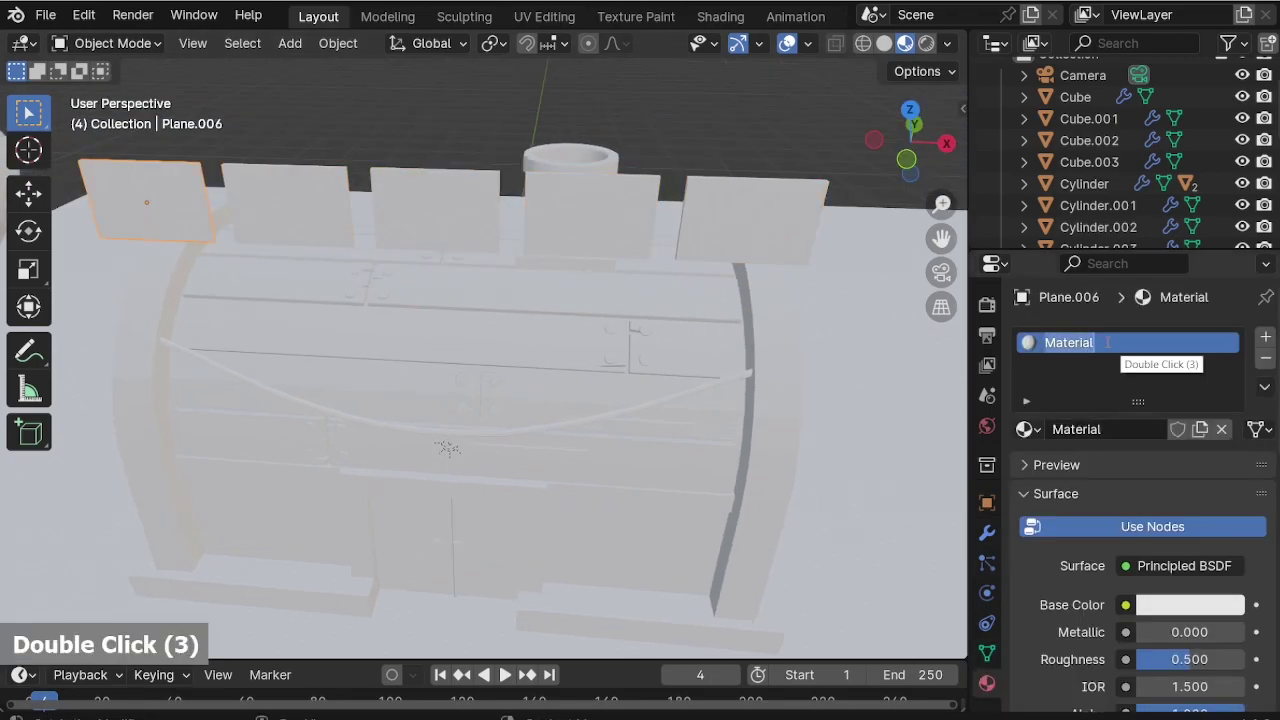
text(f1)
key(Return)
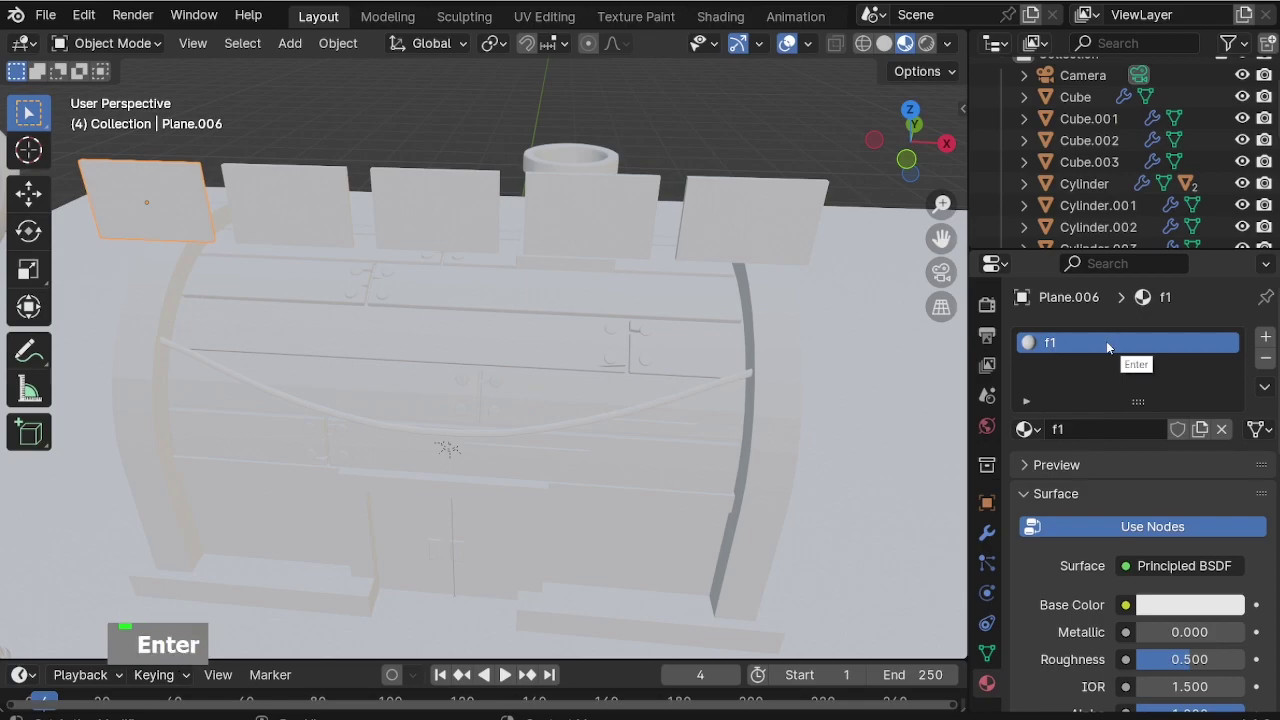
Add new materials named f2 and f3 to the second and third panels.
click(296, 195)
click(1097, 429)
double_click(1097, 343)
text(f)
double_click(427, 230)
click(466, 204)
click(1145, 430)
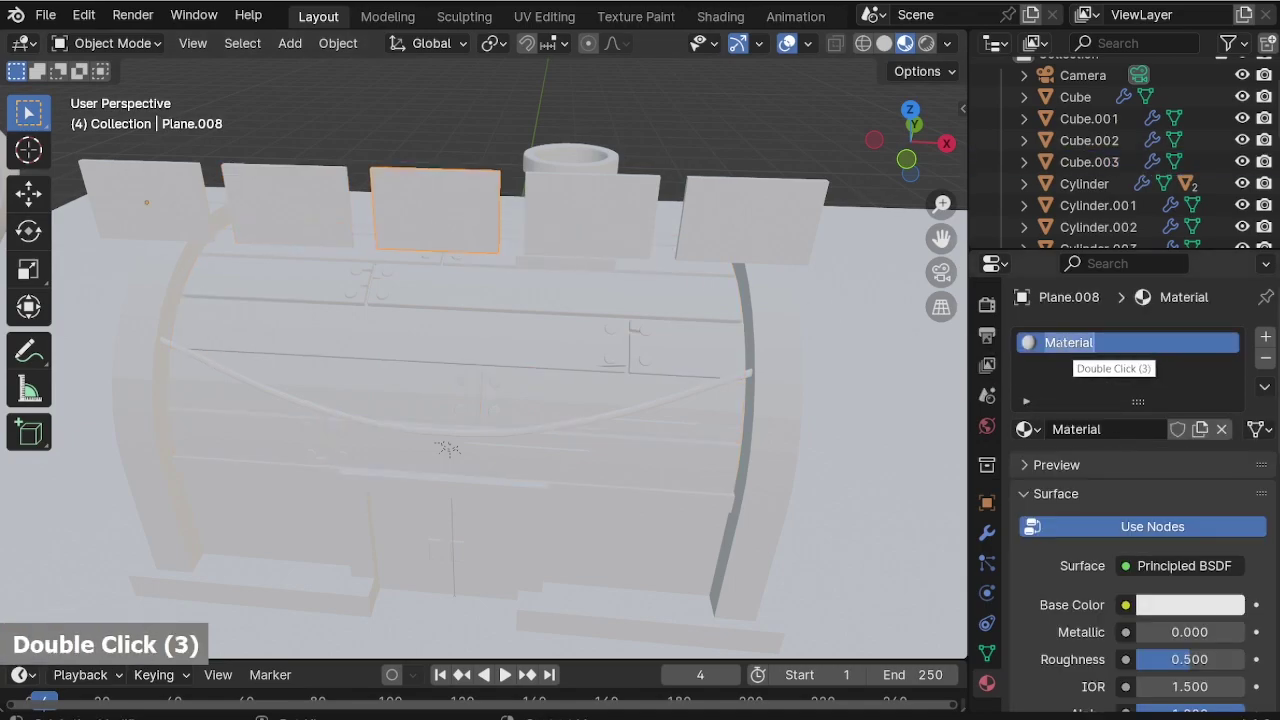
text(f3)
Add new materials named f4 and f5 to the fourth and fifth panels.
double_click(595, 218)
click(1150, 432)
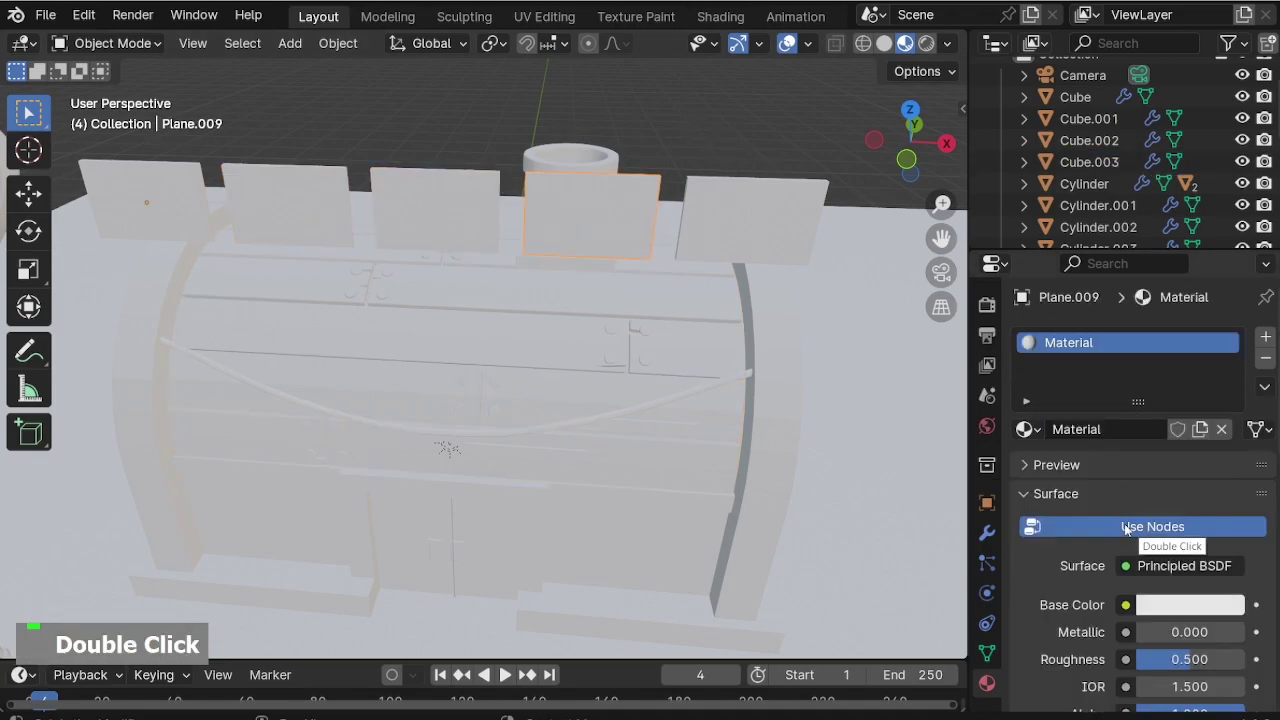
text(f4)
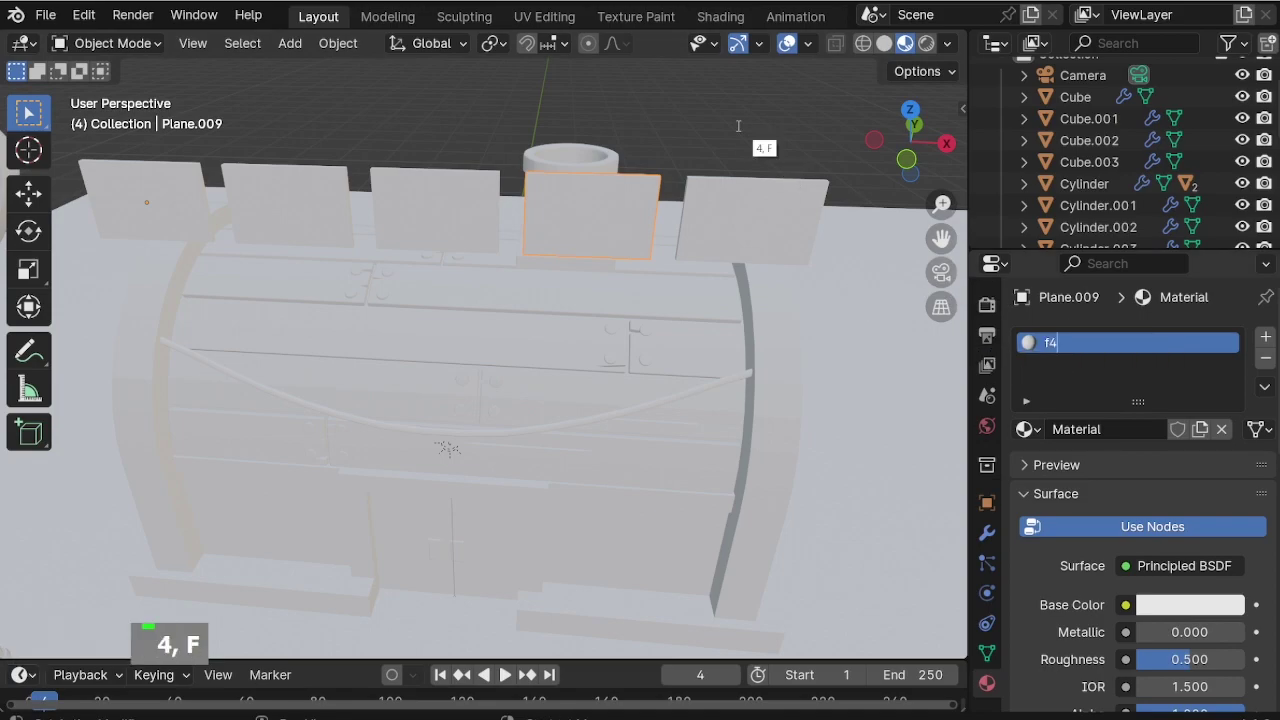
double_click(758, 190)
click(1063, 428)
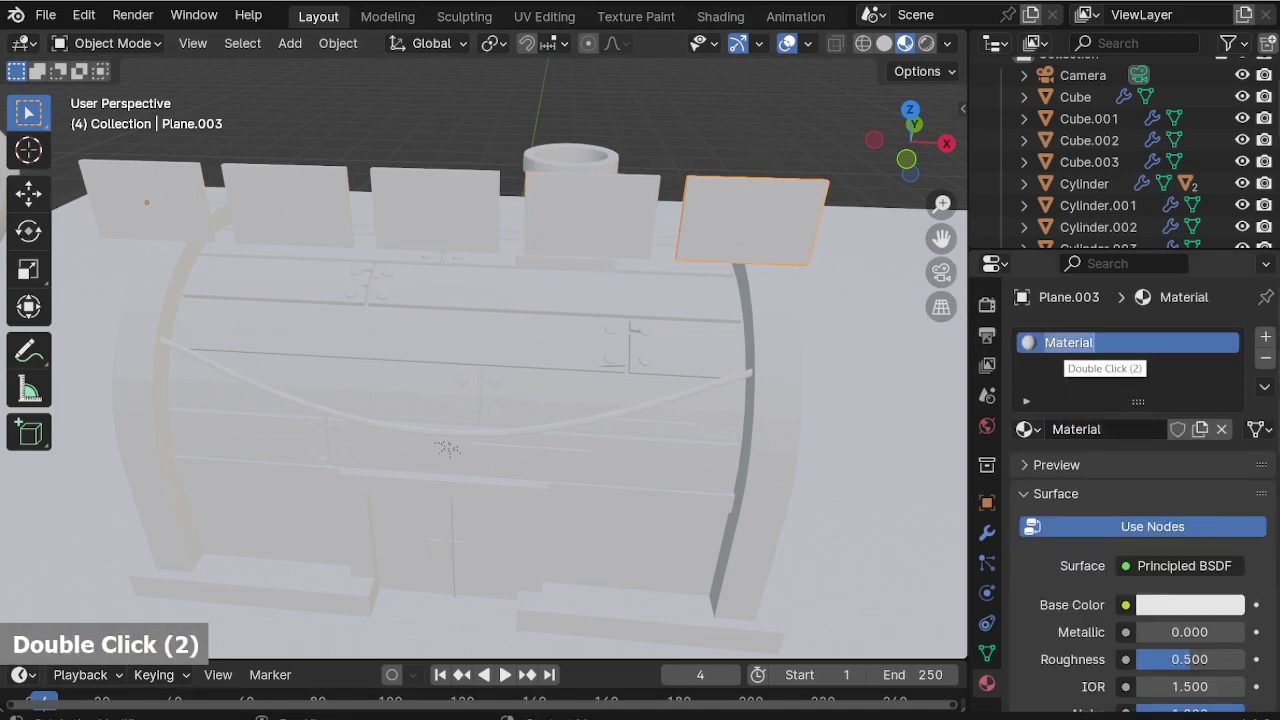
text(f5)
key(Return)
Select all five panels and isolate them in local view in the Shading workspace.
scroll(693, 123, down, 2)
middle_drag(693, 123, 612, 126)
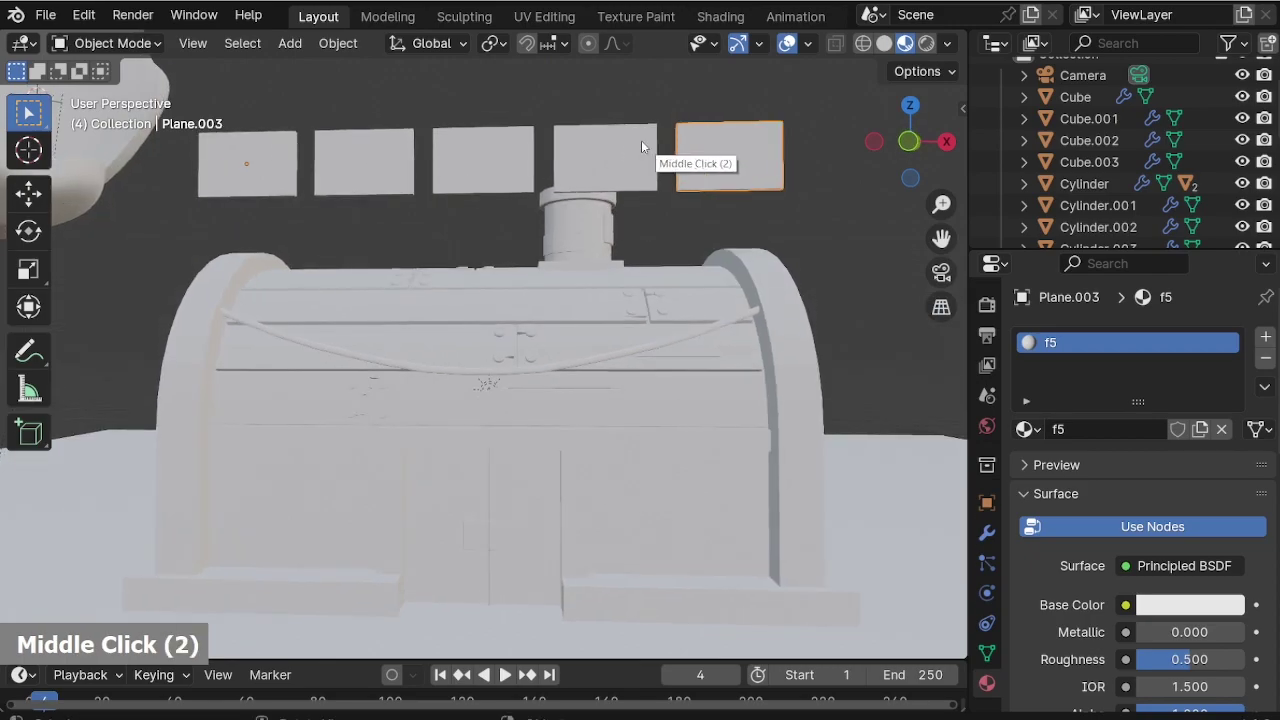
drag(316, 137, 241, 101)
middle_drag(335, 174, 354, 197)
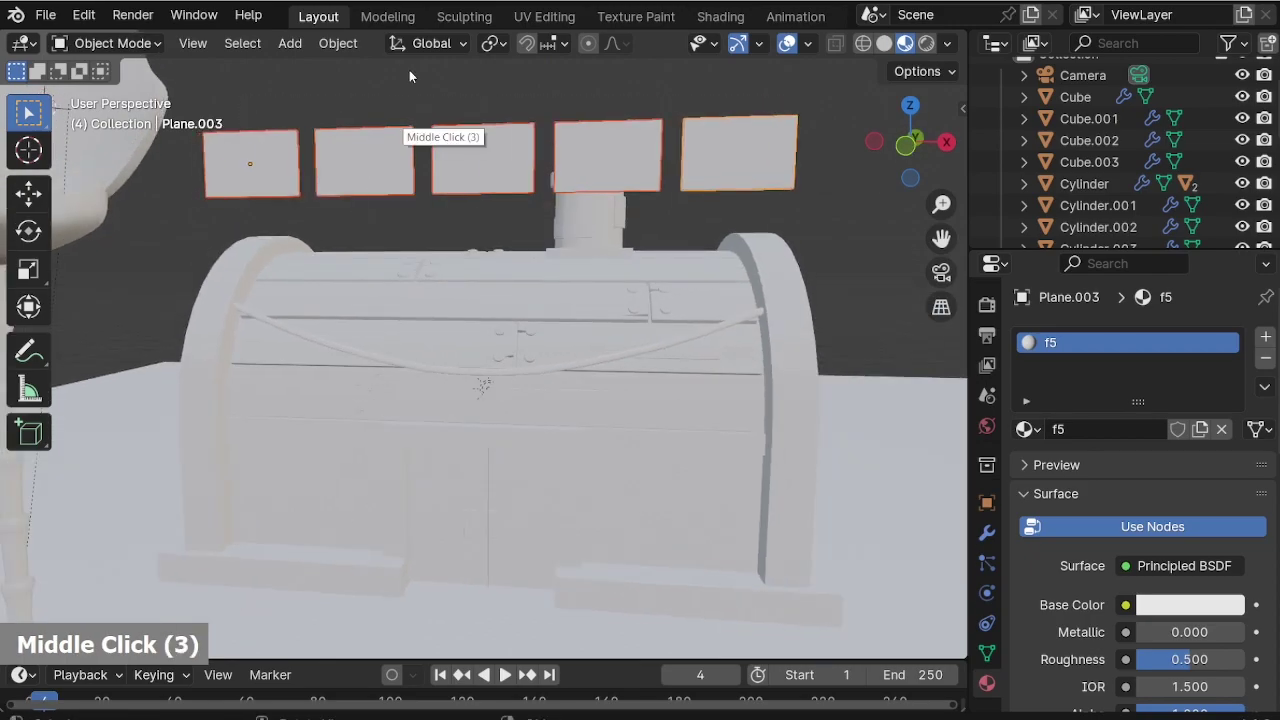
click(720, 16)
middle_drag(664, 196, 660, 200)
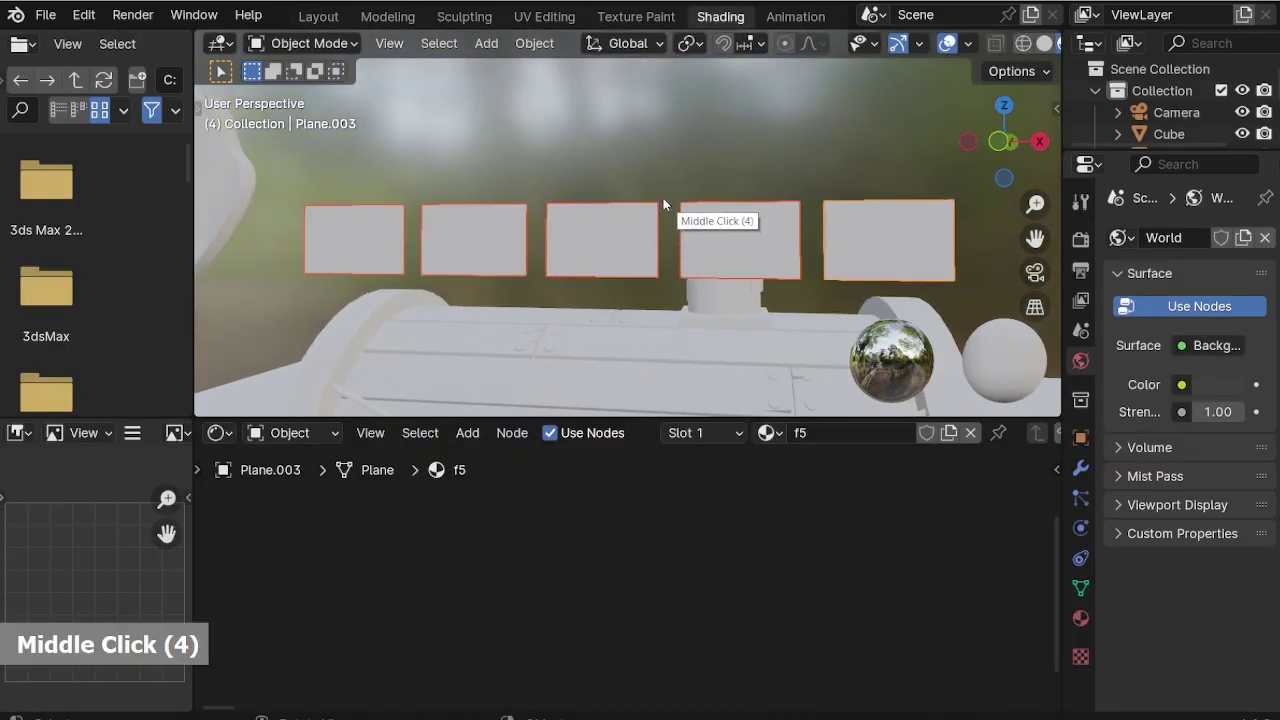
key(slash)
middle_drag(600, 258, 624, 284)
scroll(540, 272, up, 1)
Add an Image Texture node to the first panel's f1 material and connect its color to the Base Color.
click(336, 254)
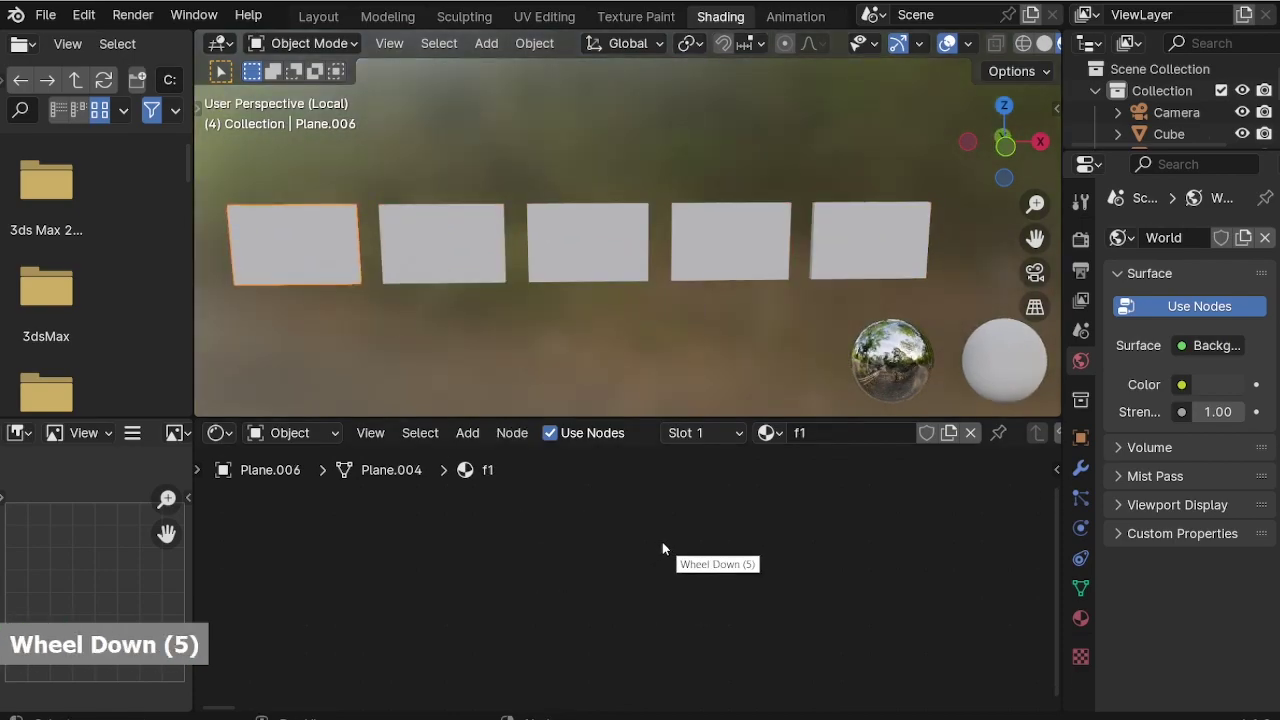
scroll(662, 547, down, 9)
scroll(988, 528, up, 5)
middle_drag(988, 530, 839, 540)
scroll(774, 520, up, 2)
middle_drag(640, 548, 568, 561)
key(Delete)
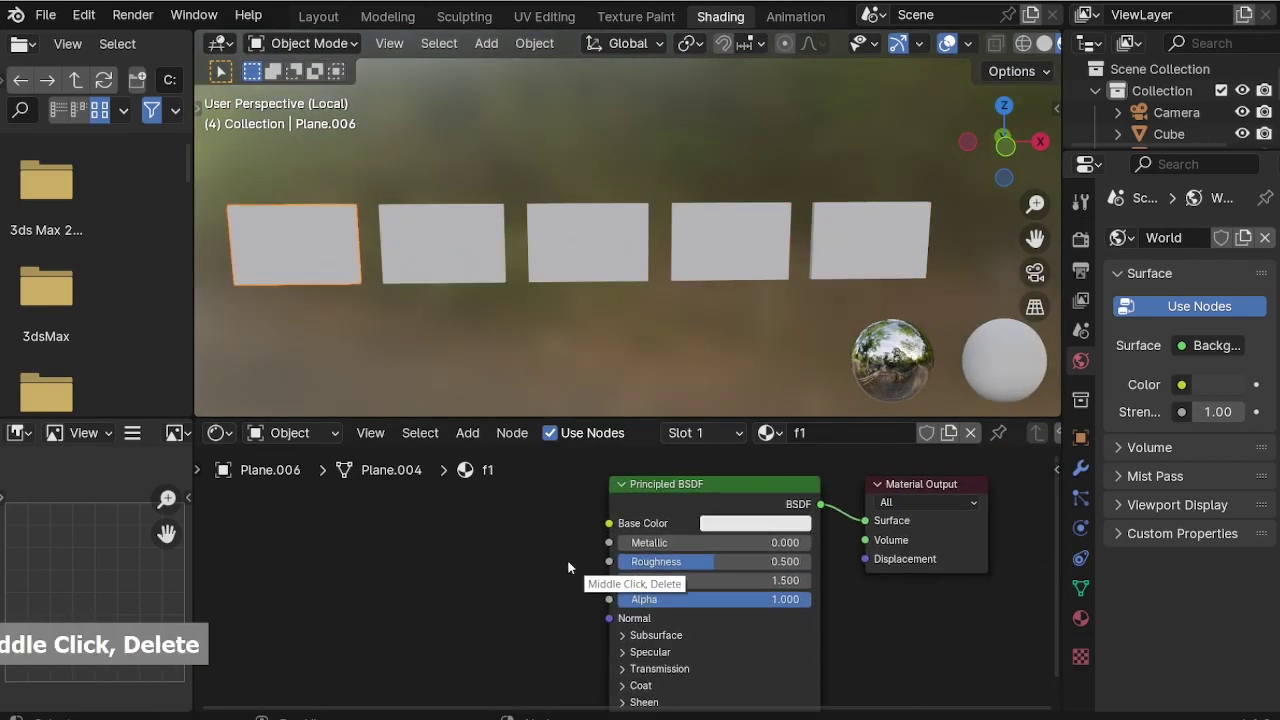
key(shift+a)
click(494, 469)
text(im)
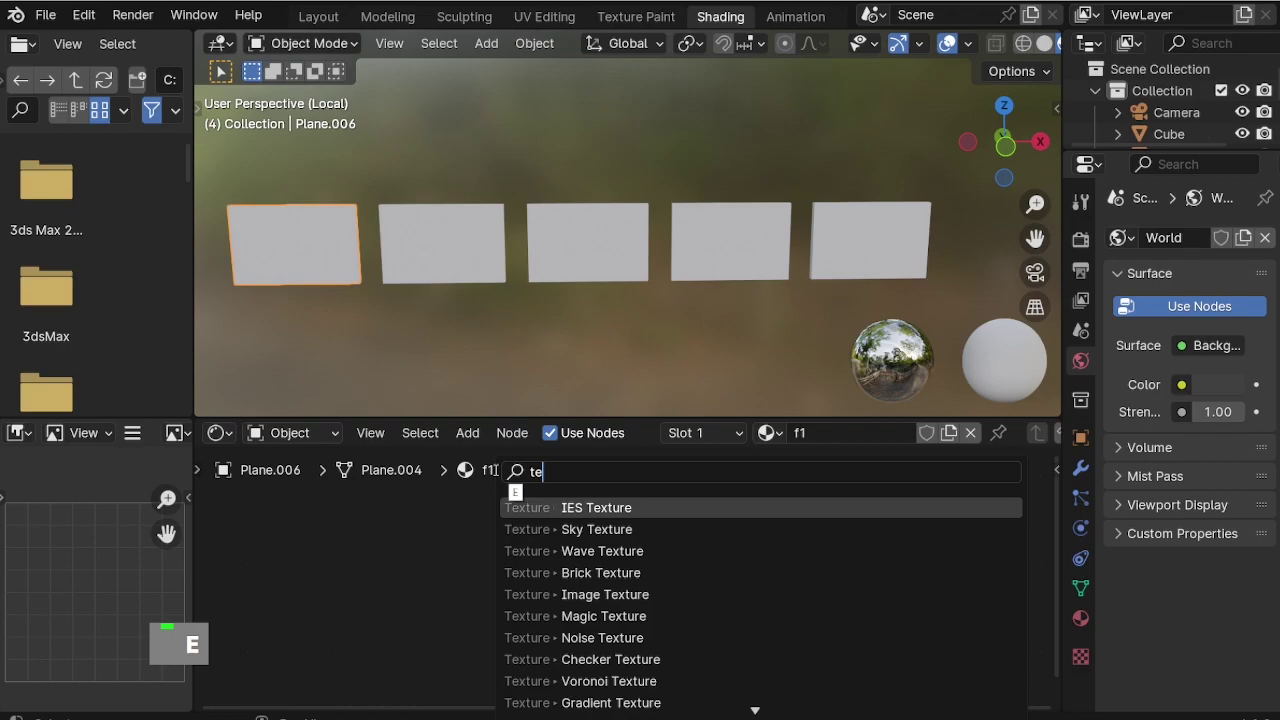
click(657, 537)
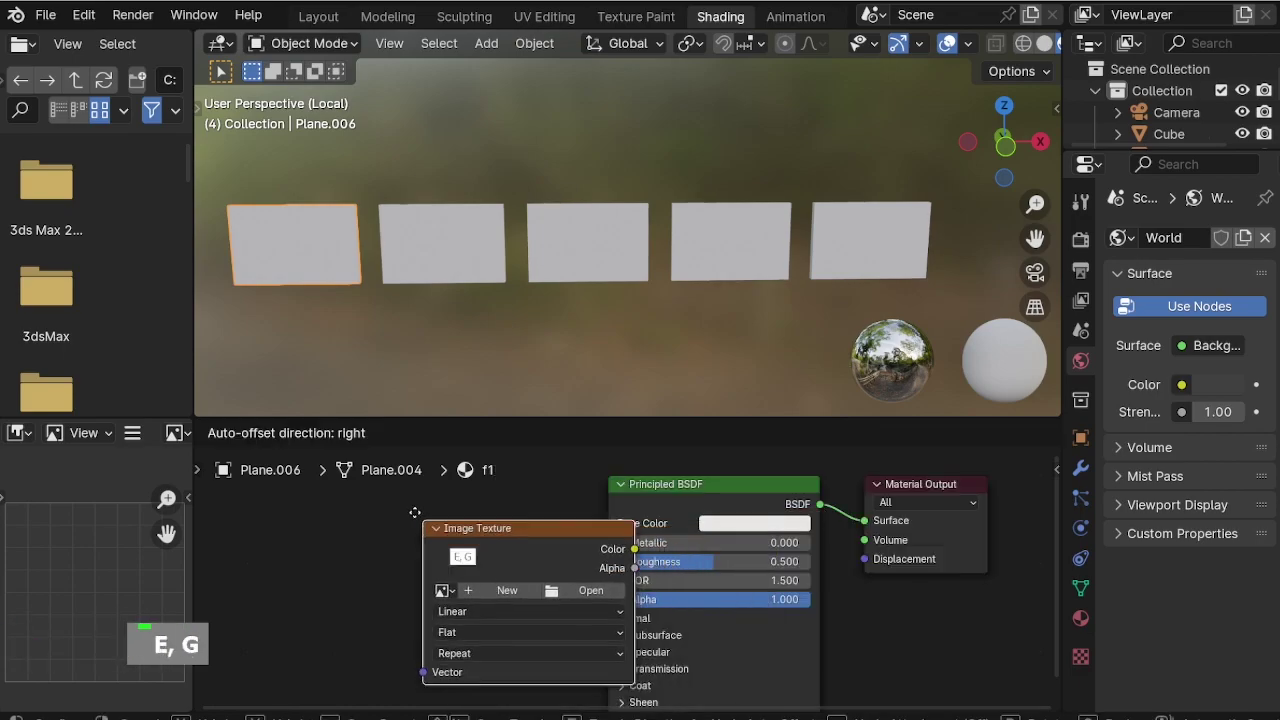
click(410, 531)
middle_drag(591, 509, 718, 481)
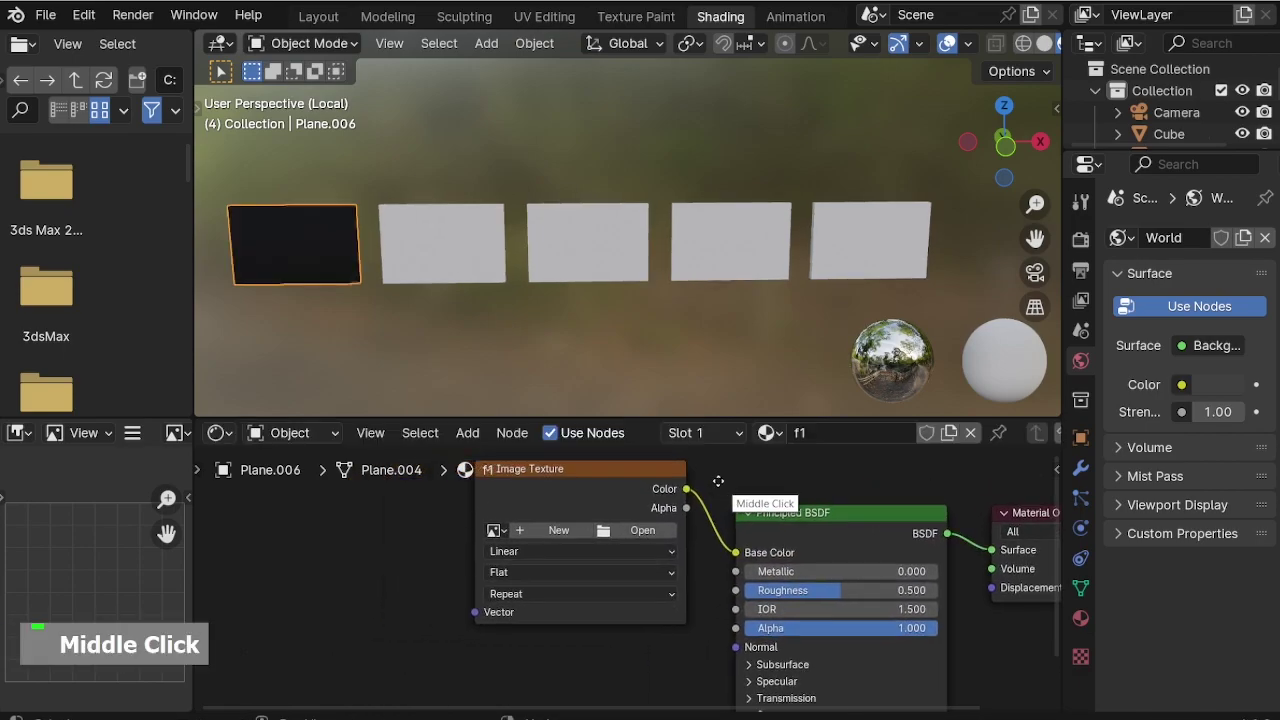
Load fl 1.png into the image texture node and attach Texture Coordinate and Mapping nodes to it.
click(641, 557)
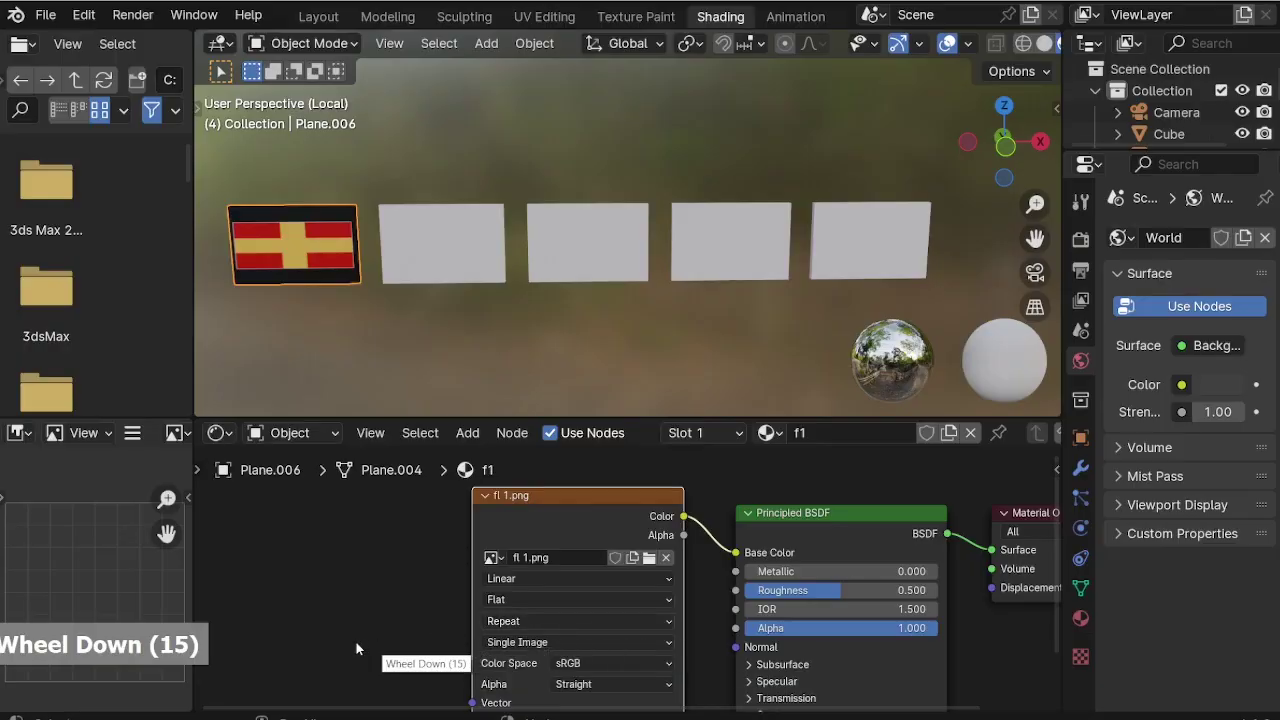
scroll(588, 562, up, 1)
scroll(572, 527, down, 4)
middle_drag(572, 527, 602, 515)
key(ctrl+t)
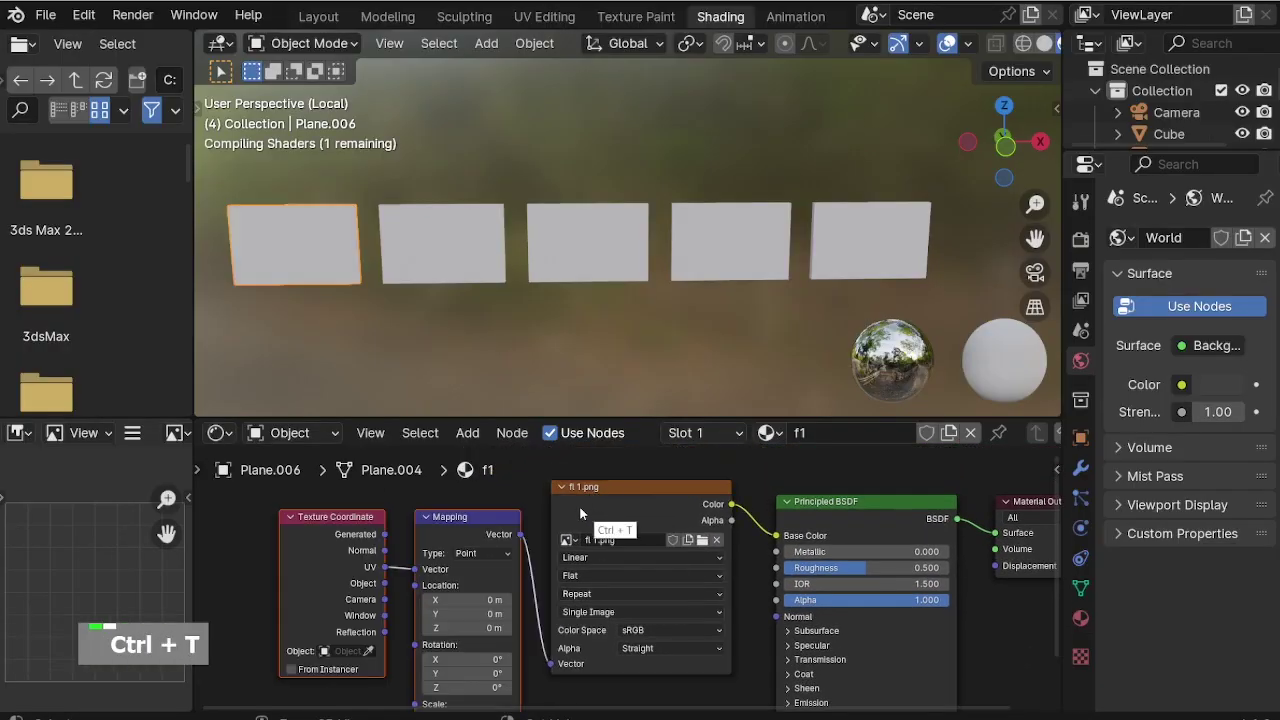
Set the f1 texture mapping scale to 0.8 in X and 0.7 in Y.
scroll(520, 540, up, 5)
shift+middle_drag(520, 580, 520, 503)
scroll(491, 580, up, 3)
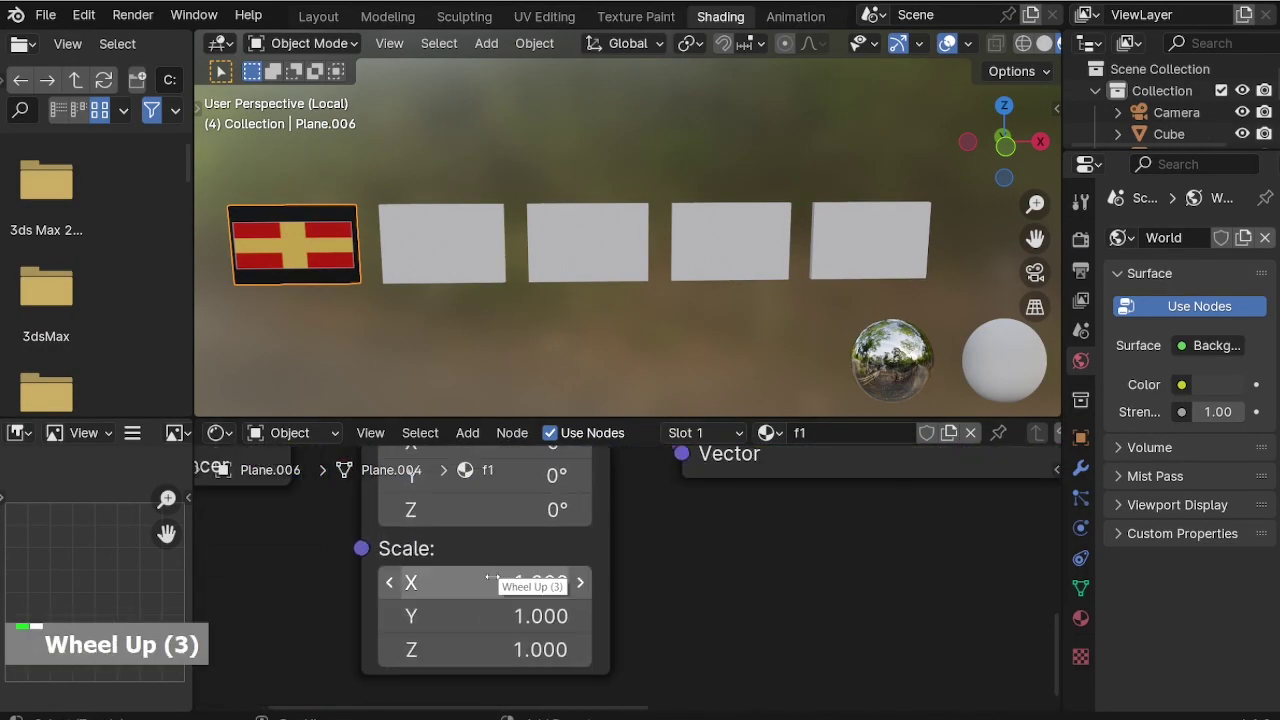
double_click(386, 586)
double_click(389, 619)
click(389, 650)
click(579, 651)
click(391, 615)
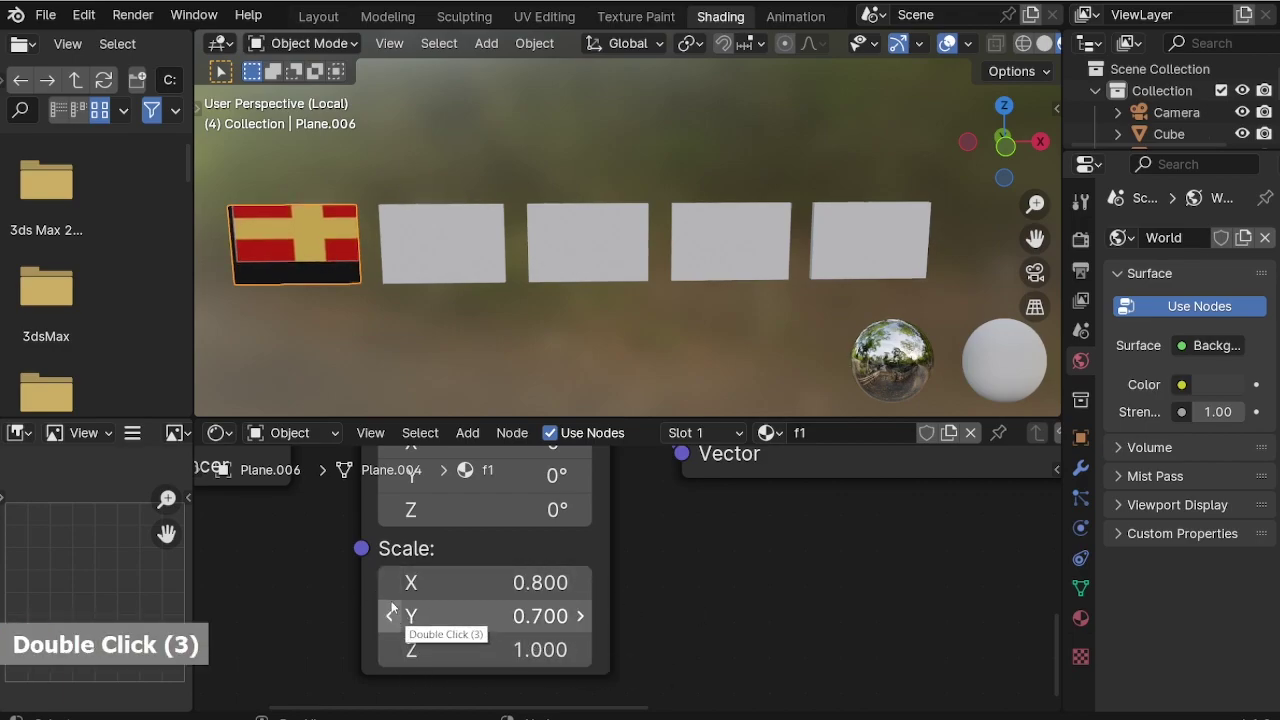
Set the f1 mapping location to X 0.1 m and Y 0.2 m, and its Y scale to 0.5.
middle_drag(564, 468, 608, 584)
middle_drag(628, 520, 628, 647)
click(432, 545)
click(623, 548)
click(621, 583)
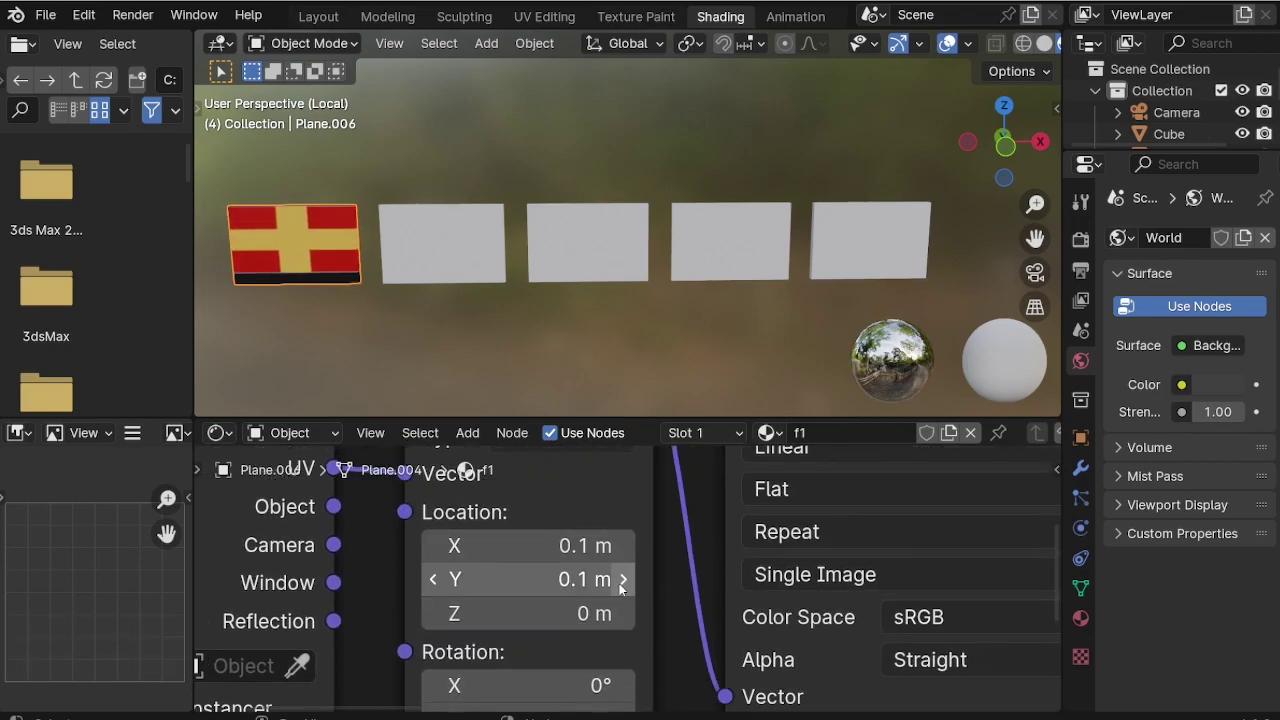
click(621, 583)
middle_drag(655, 639, 657, 475)
middle_drag(663, 580, 676, 483)
click(448, 601)
click(448, 601)
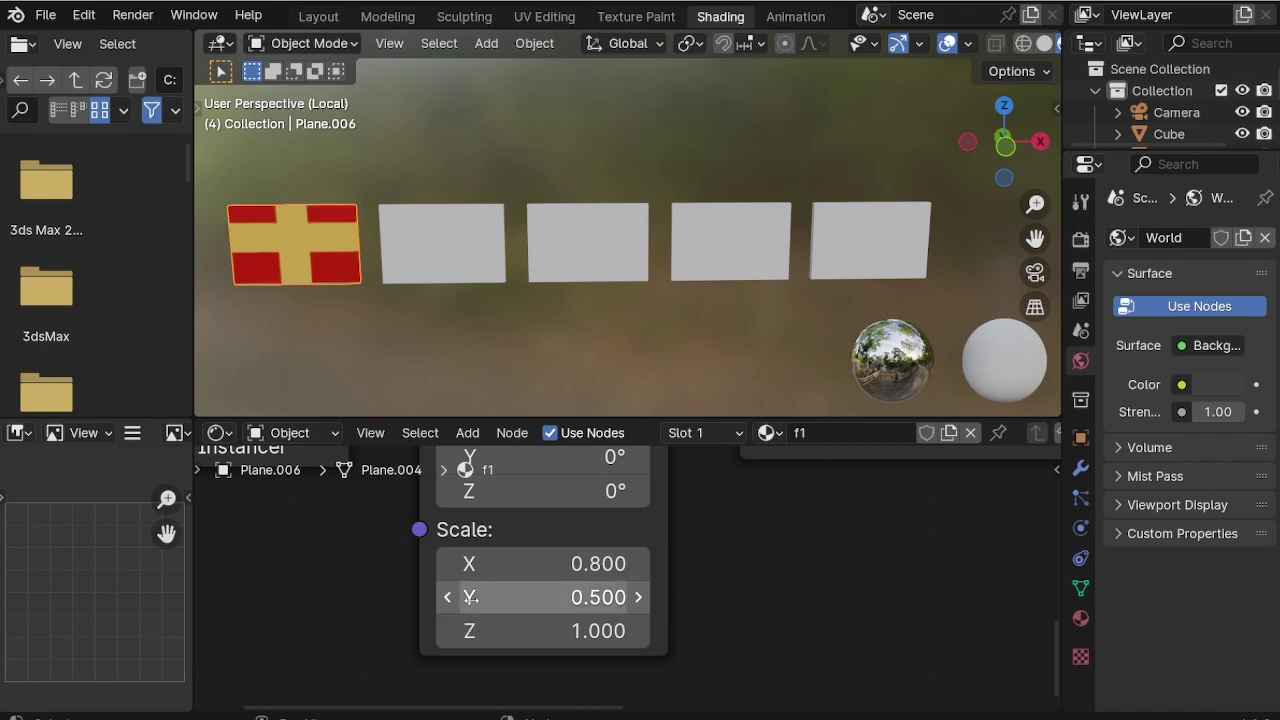
Readjust the f1 mapping's Y scale to 0.55 while checking the flag image on the panel.
middle_drag(676, 530, 686, 670)
scroll(281, 200, up, 5)
scroll(281, 200, down, 2)
middle_drag(580, 640, 582, 476)
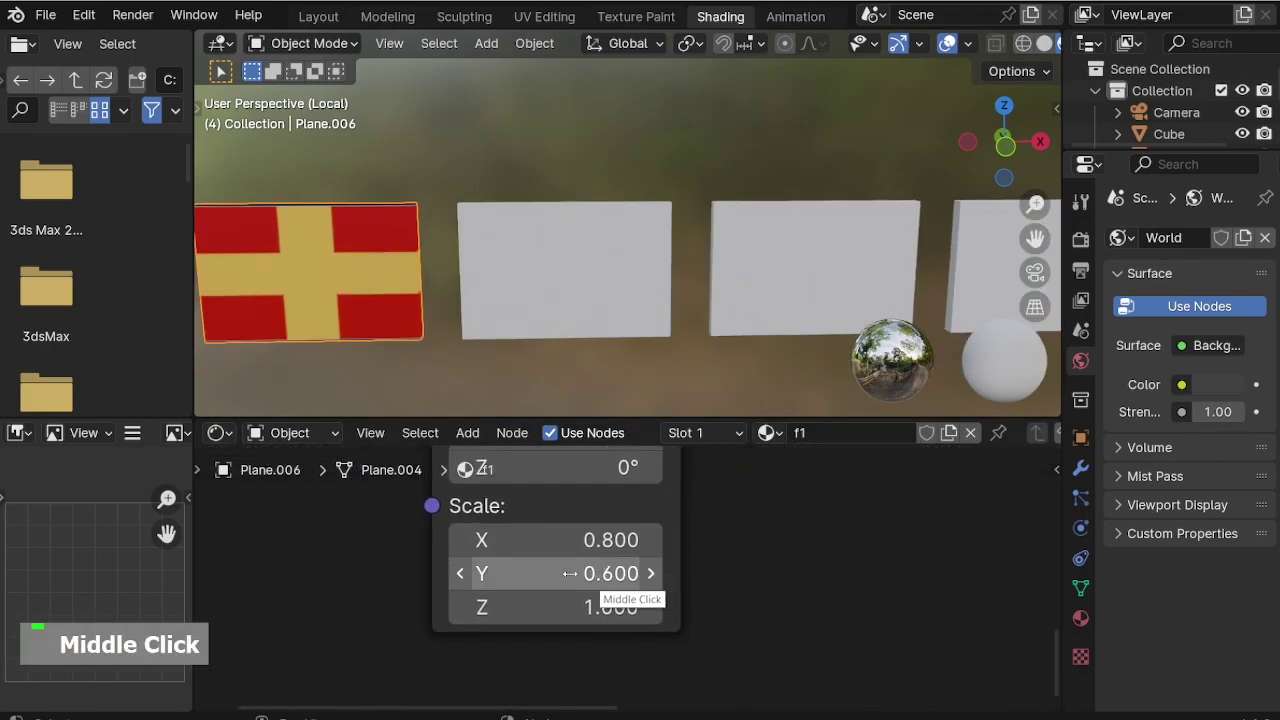
key(Return)
middle_drag(705, 540, 708, 685)
middle_drag(700, 530, 720, 478)
click(476, 578)
middle_drag(720, 560, 720, 396)
click(478, 571)
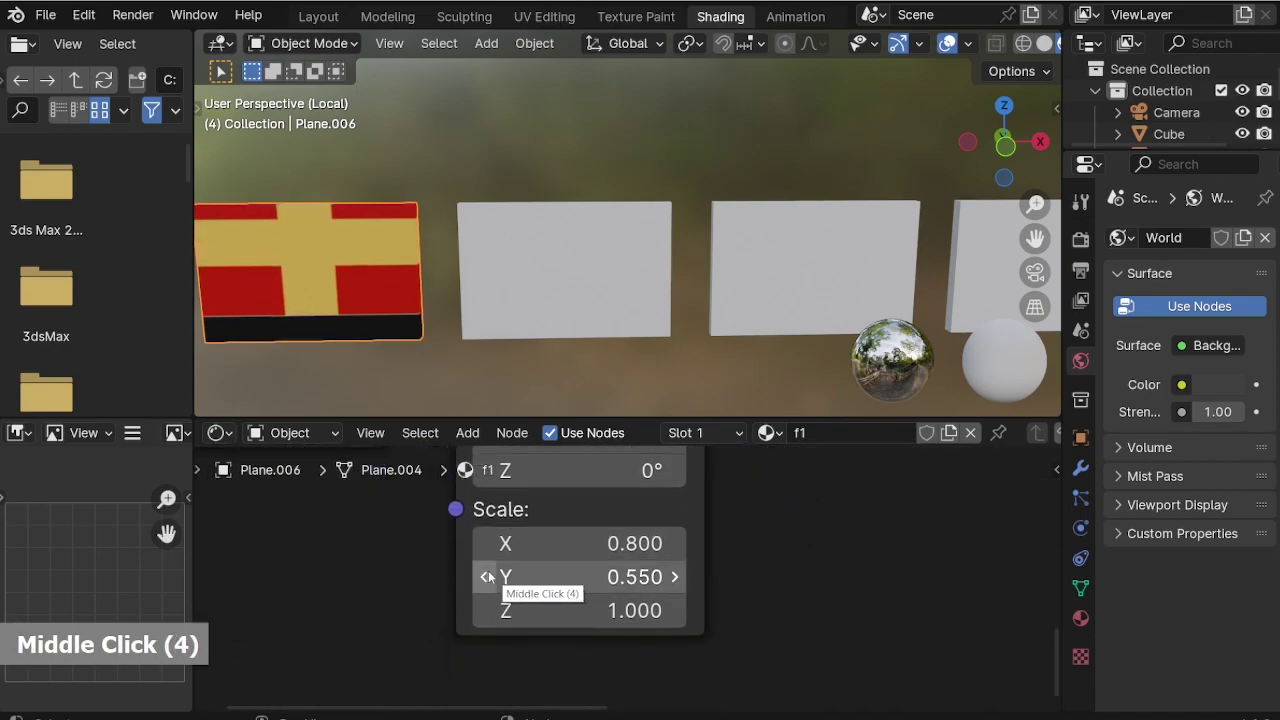
Set the f1 mapping's Y location to 0.25 m and its Y scale to 0.45.
middle_drag(737, 451, 737, 646)
middle_drag(698, 456, 698, 583)
click(698, 583)
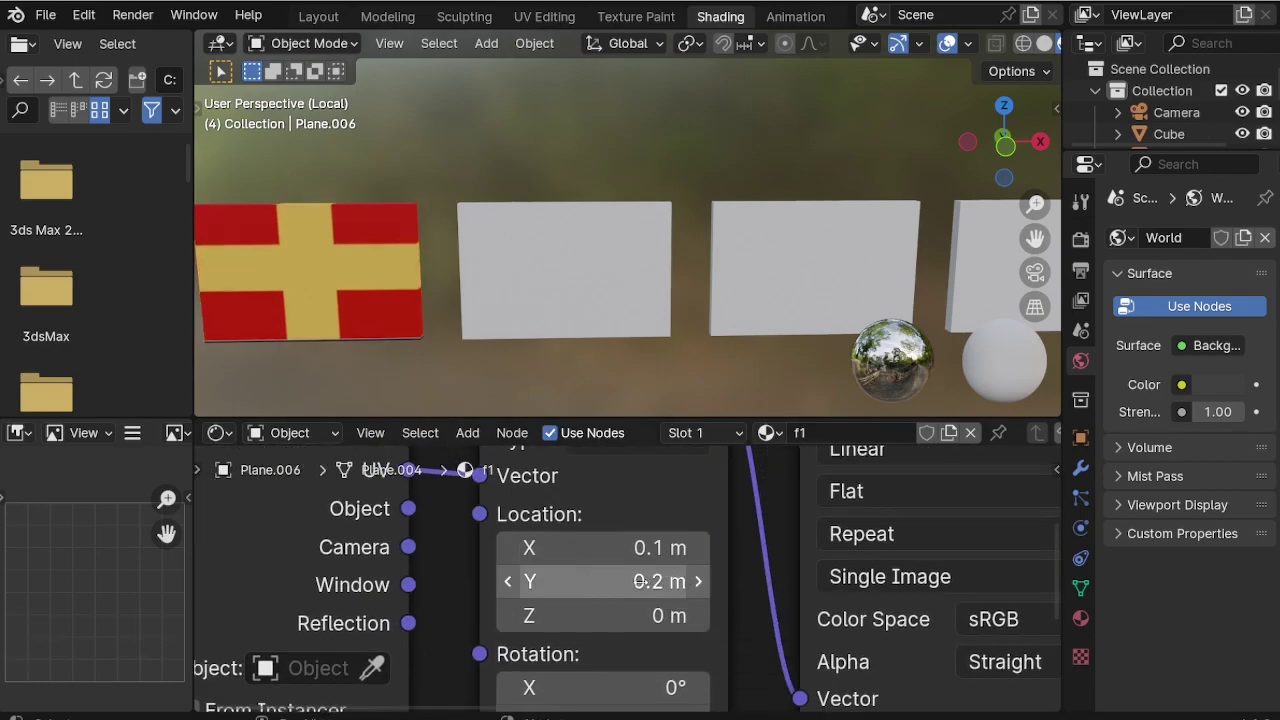
text(5)
key(Return)
middle_drag(540, 590, 508, 604)
click(512, 638)
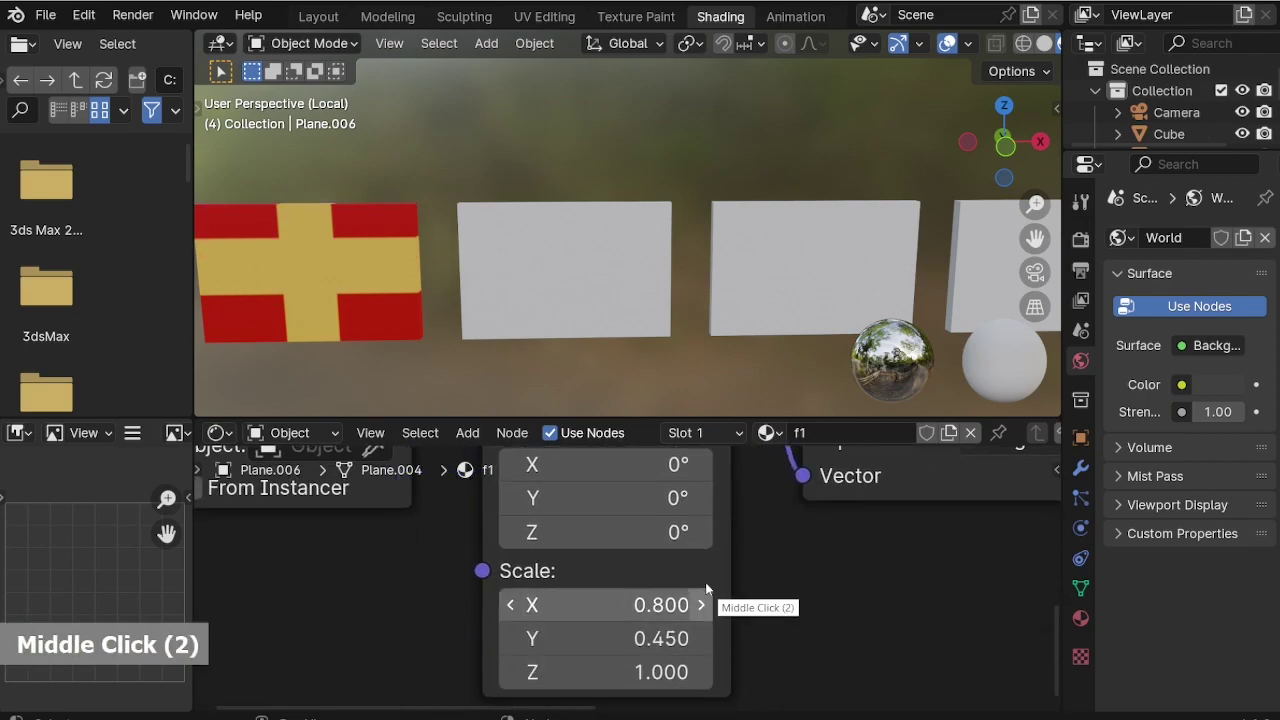
Lower the f1 mapping's X scale and set its X location to 0.15 m.
click(512, 605)
middle_drag(760, 450, 760, 606)
click(522, 581)
click(714, 581)
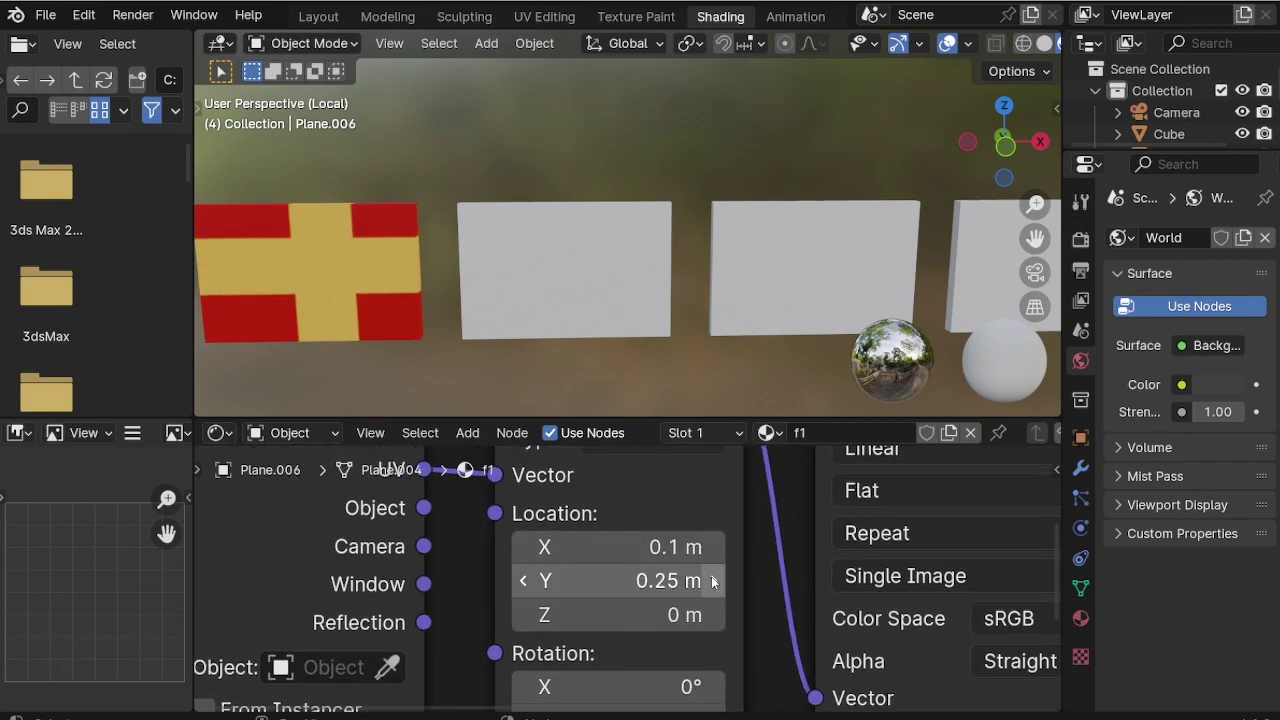
click(716, 547)
text(15)
key(Return)
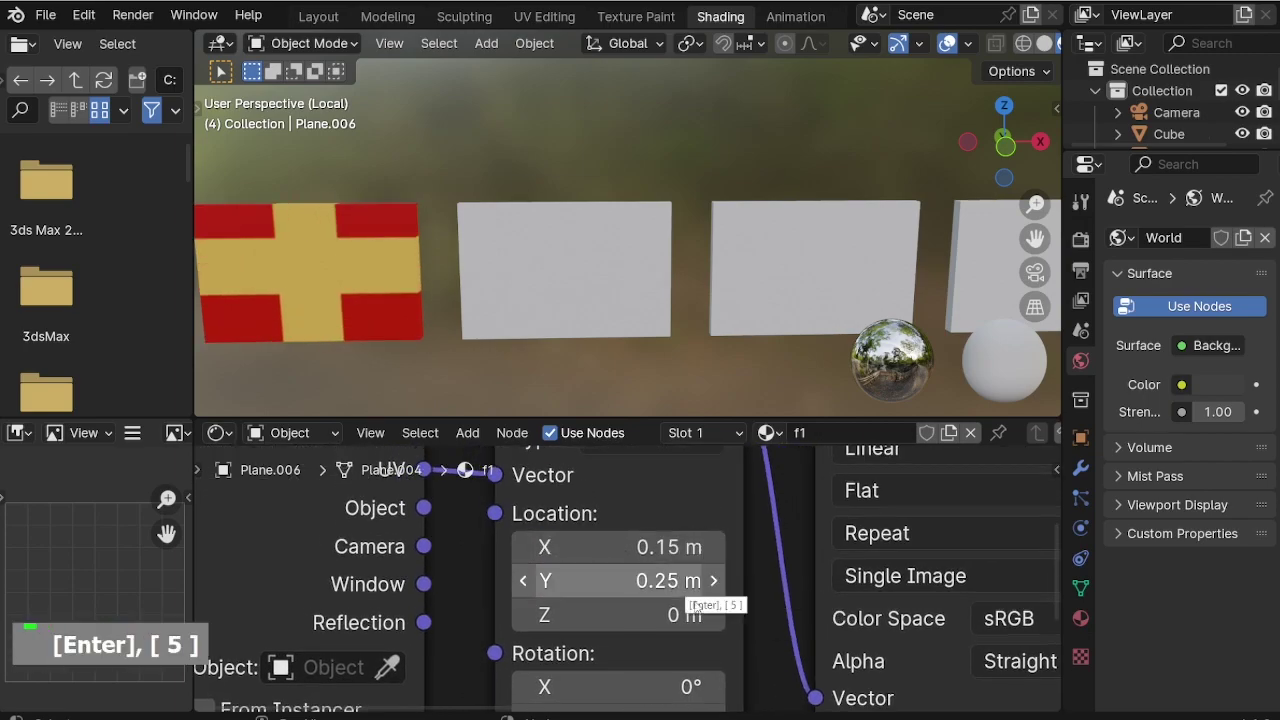
Set the f1 mapping's Y location to 0.28 m to center the cross on the flag.
middle_drag(696, 590, 676, 568)
middle_drag(462, 362, 443, 345)
click(554, 561)
key(Return)
click(695, 560)
text(28)
key(Return)
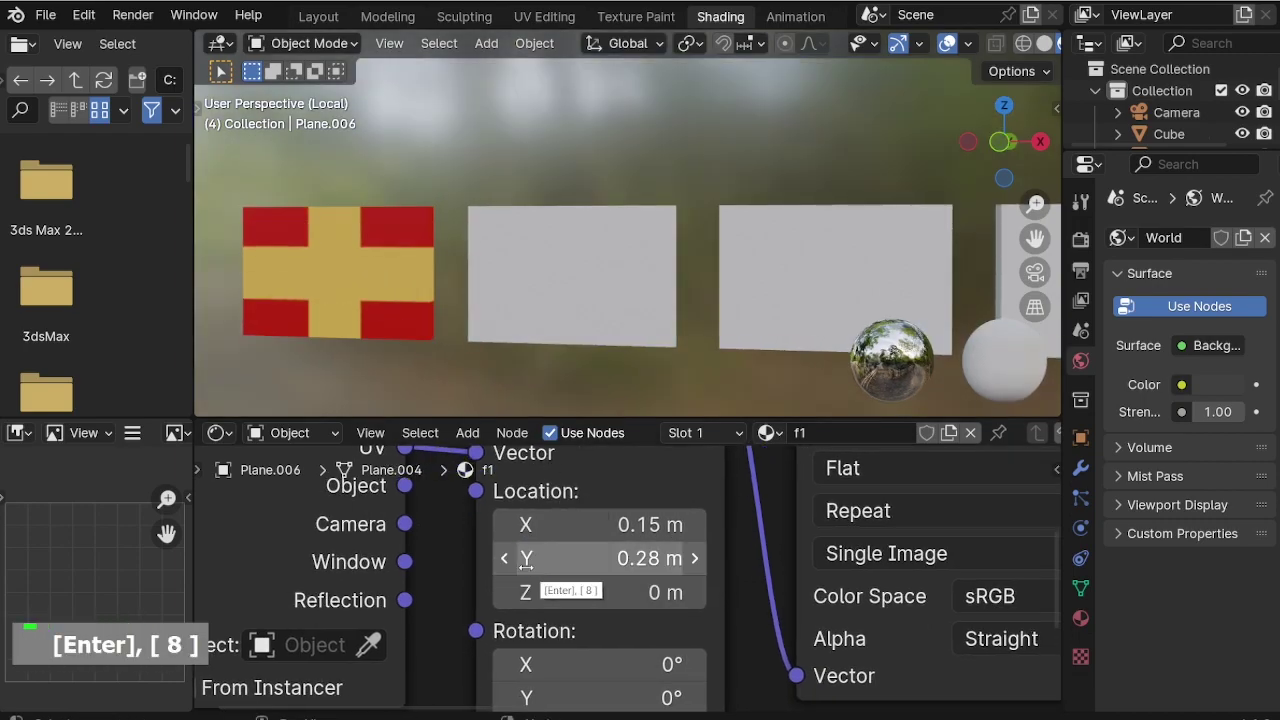
Select the second panel and add an Image Texture node to its f2 material.
scroll(429, 300, down, 2)
scroll(514, 586, down, 6)
middle_drag(514, 586, 557, 663)
click(560, 340)
key(shift+a)
text(image)
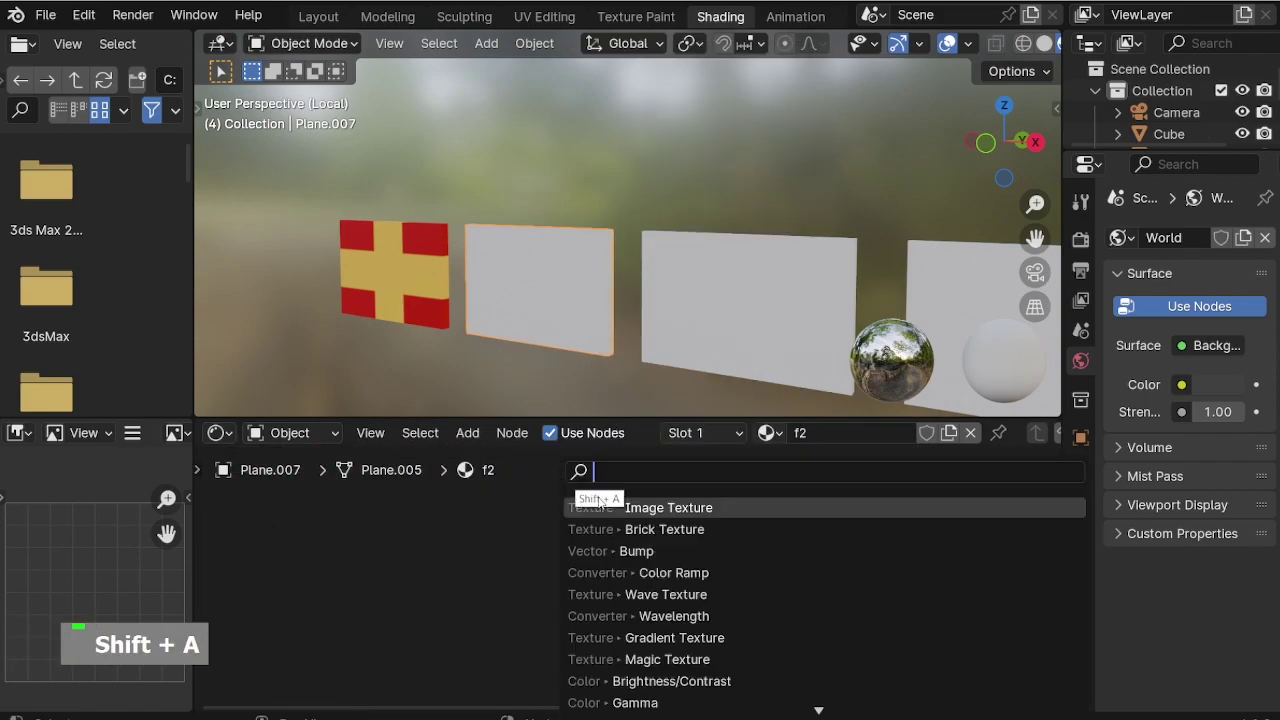
key(Return)
click(540, 560)
Connect the f2 image texture's color to the Base Color and load fl 2.png into it.
drag(652, 562, 705, 584)
drag(705, 584, 723, 584)
double_click(846, 700)
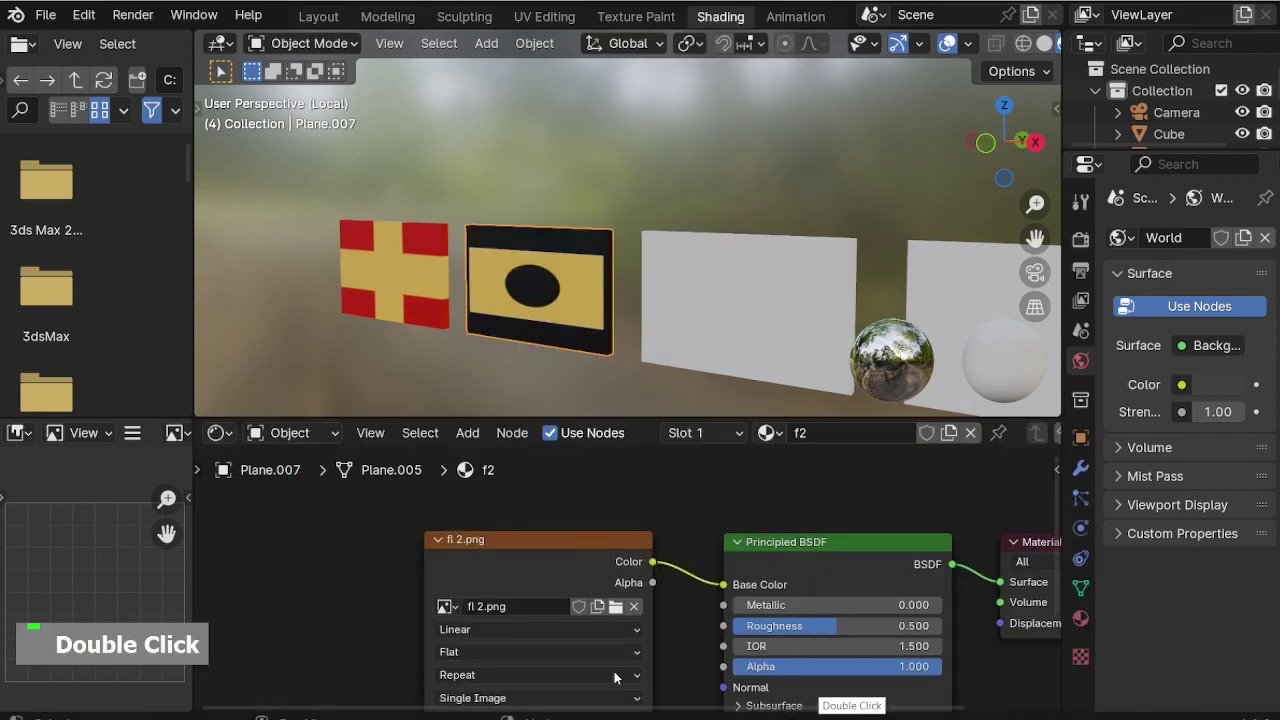
middle_drag(362, 641, 398, 585)
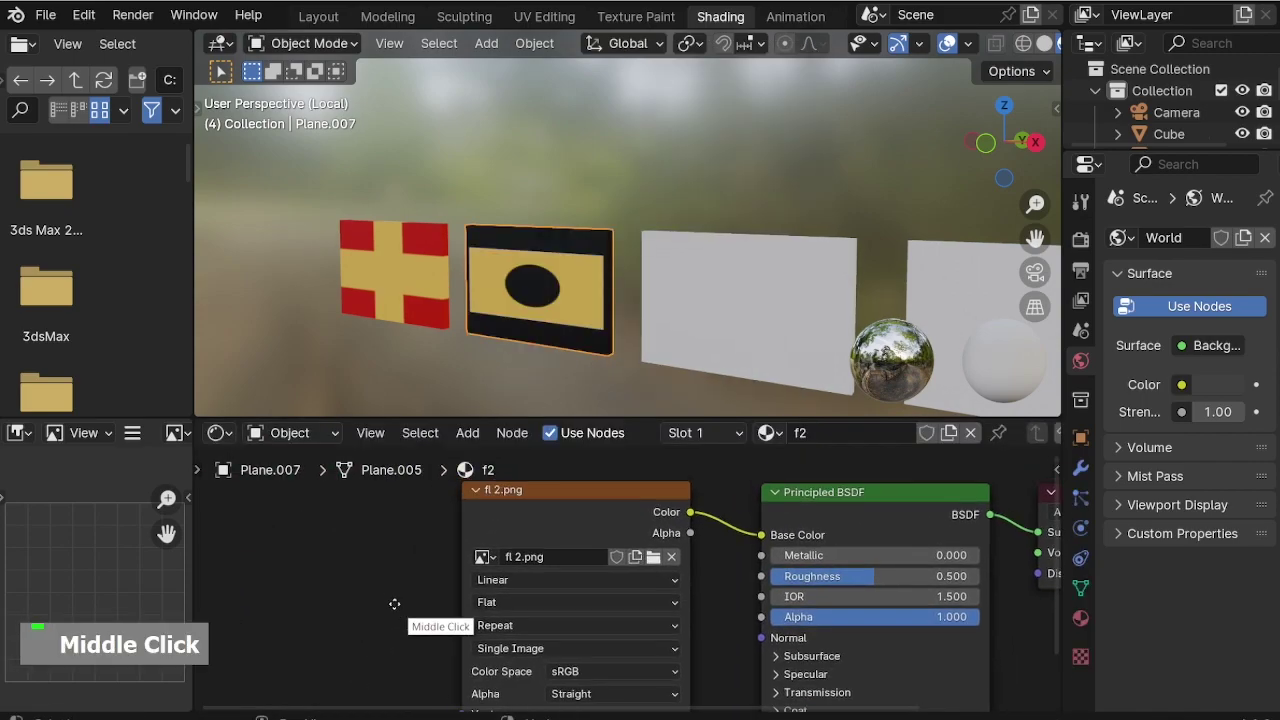
Add Texture Coordinate and Mapping nodes to the f2 image texture and set the mapping scale to X 0.8 and Y 0.6.
key(ctrl+t)
scroll(437, 683, down, 1)
middle_drag(437, 683, 371, 571)
scroll(666, 557, up, 3)
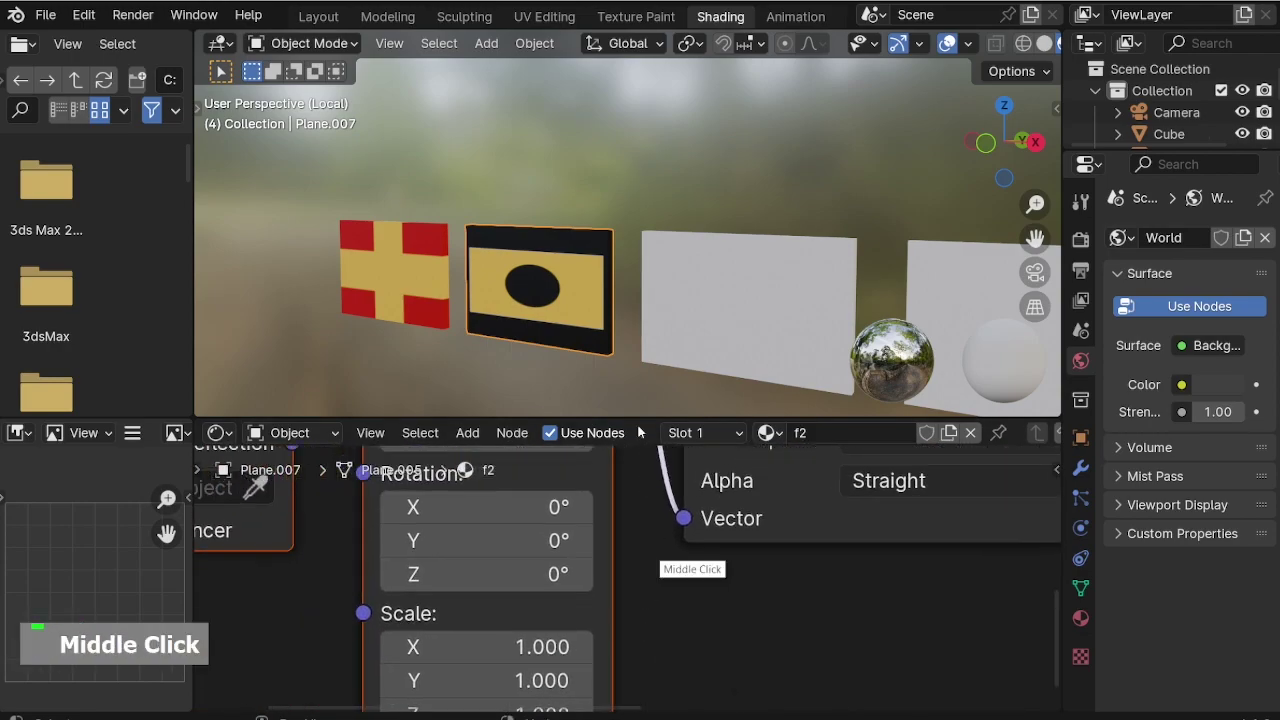
middle_drag(666, 557, 697, 503)
scroll(435, 565, up, 1)
click(465, 591)
click(463, 620)
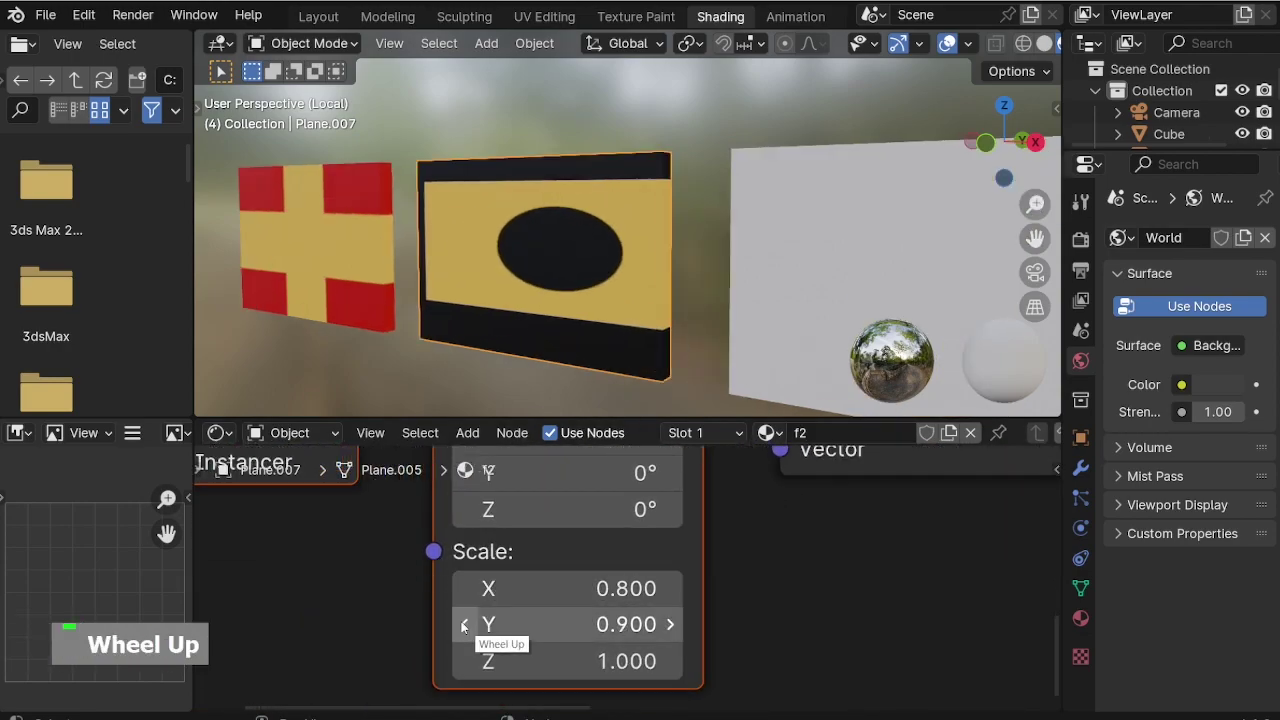
click(463, 620)
double_click(463, 620)
Set the f2 mapping's X location to 0.1 m and raise its Y location to fit the yellow area on the panel.
middle_drag(706, 523, 716, 681)
middle_drag(497, 472, 509, 586)
click(487, 558)
click(692, 558)
click(692, 558)
click(487, 594)
click(692, 594)
double_click(692, 594)
middle_drag(768, 639, 750, 400)
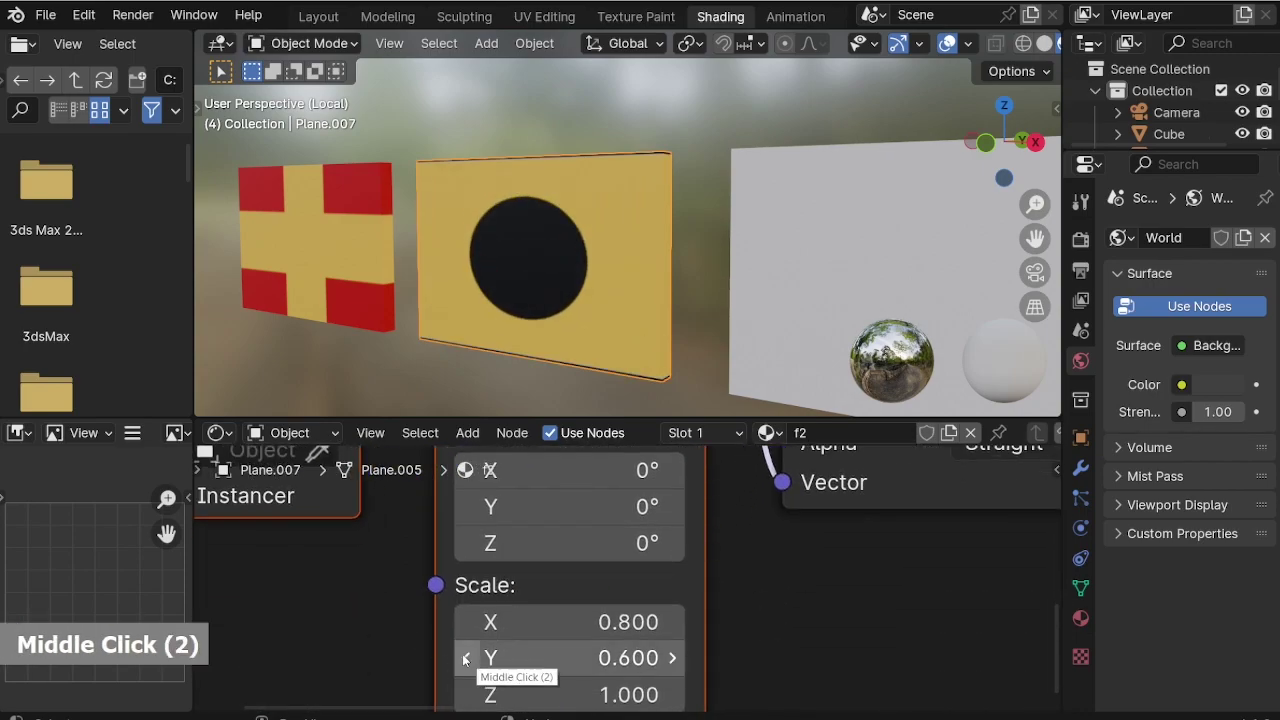
Lower the f2 mapping's Y scale and set its Y location to 0.25 m.
click(470, 660)
middle_drag(700, 450, 711, 624)
click(686, 522)
click(507, 524)
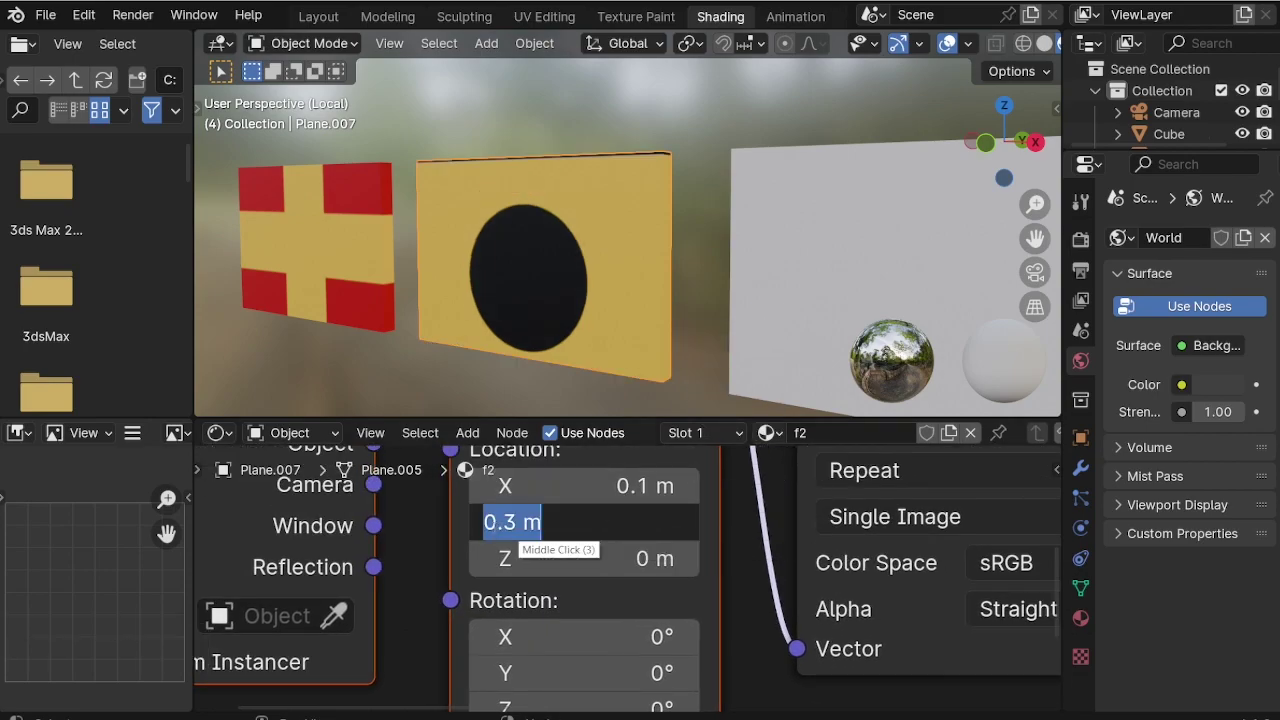
text(25)
key(Return)
Add an Image Texture node to the third panel's f3 material, connect its color to the Base Color and load the blue-and-white flag image.
scroll(380, 295, down, 2)
scroll(480, 297, up, 3)
click(480, 297)
scroll(662, 546, down, 3)
scroll(662, 546, down, 12)
scroll(694, 575, up, 2)
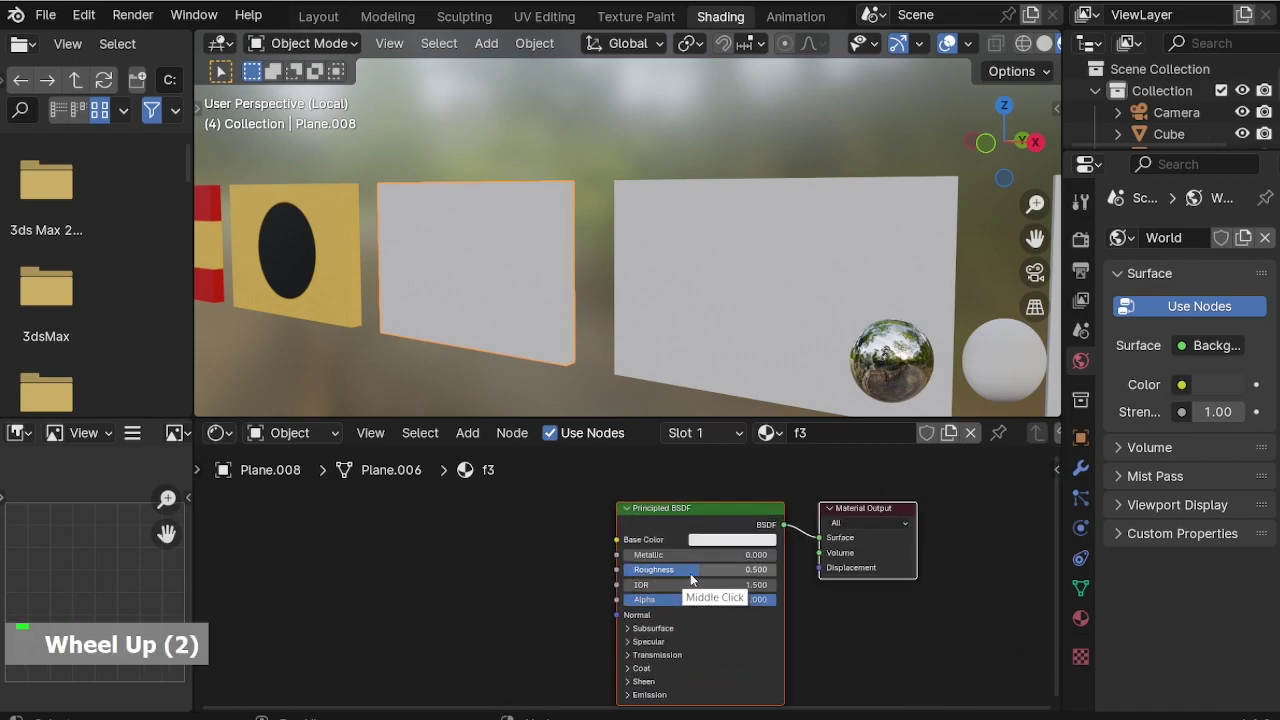
key(shift+a)
click(533, 465)
click(590, 507)
click(478, 525)
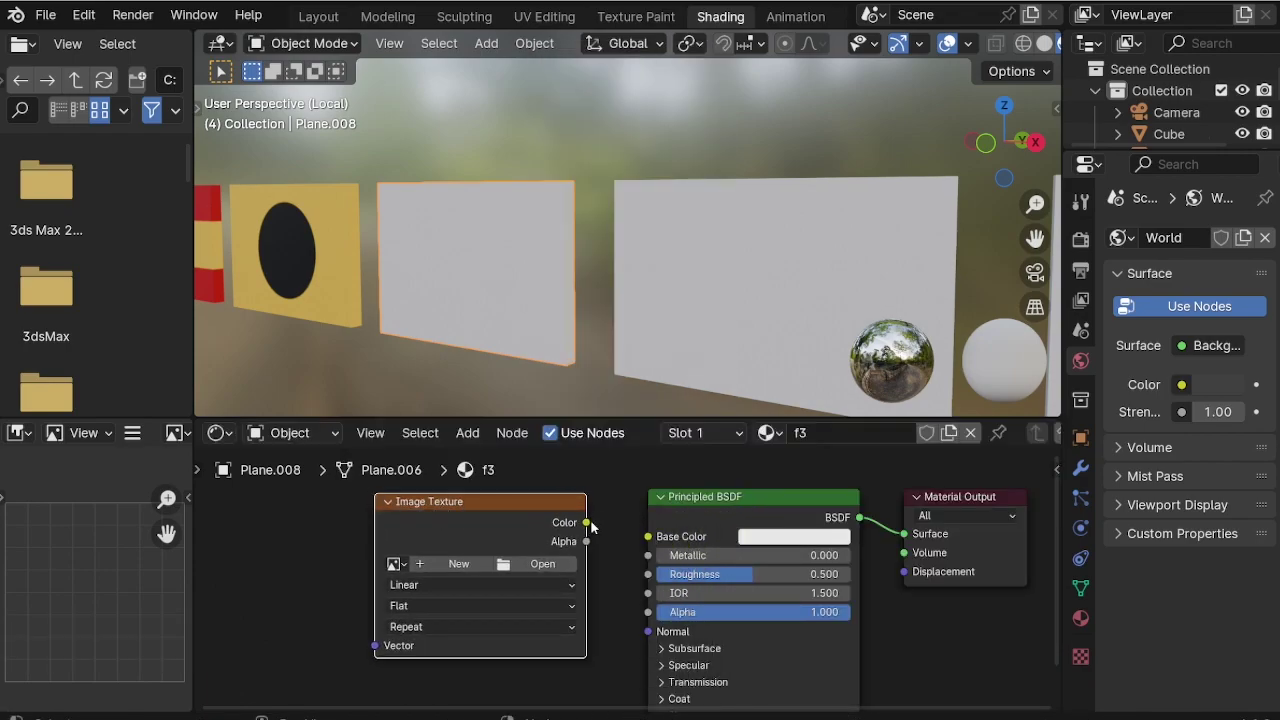
double_click(531, 563)
Add Texture Coordinate and Mapping nodes to the f3 image texture, then set the X scale to 0.8 and lower the Y scale.
key(ctrl+t)
shift+middle_drag(441, 544, 737, 436)
scroll(671, 658, up, 10)
shift+middle_drag(671, 658, 690, 470)
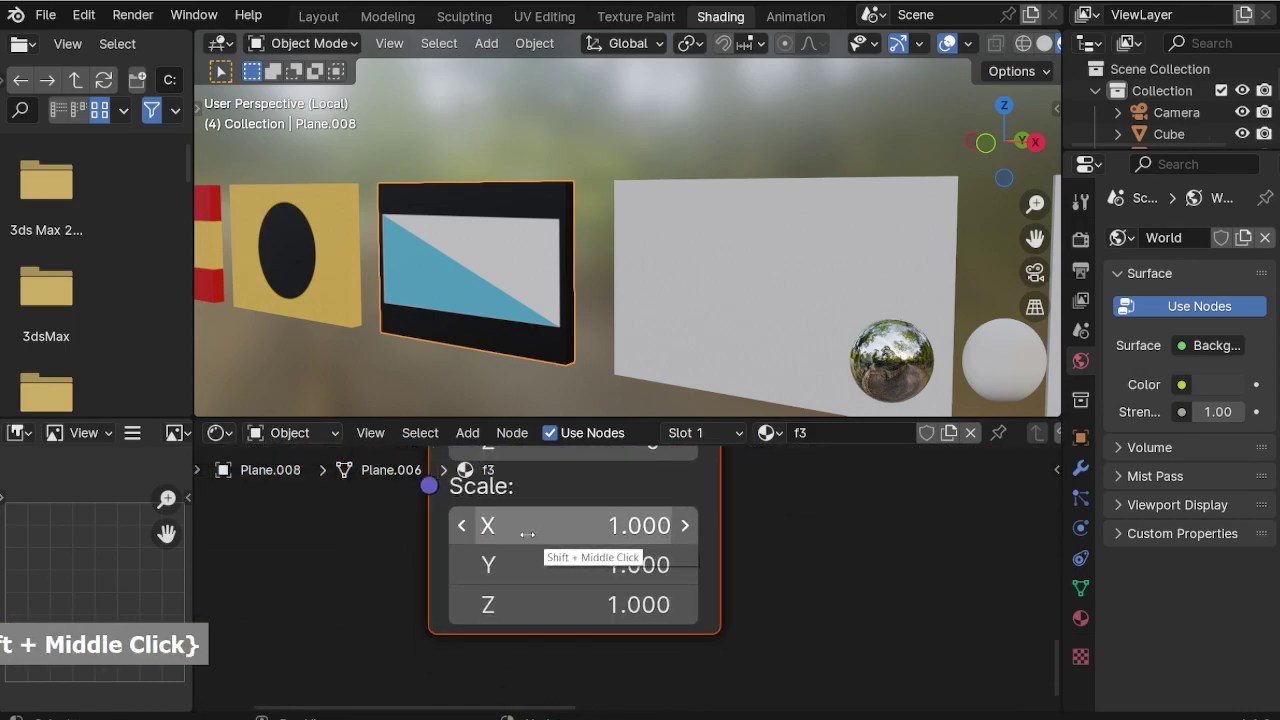
click(462, 525)
click(462, 525)
click(462, 565)
double_click(462, 565)
Set the f3 mapping's X location to 0.1 m and raise its Y location.
middle_drag(866, 553, 908, 707)
middle_drag(880, 300, 849, 12)
middle_drag(849, 250, 771, 503)
middle_drag(496, 460, 566, 530)
double_click(777, 527)
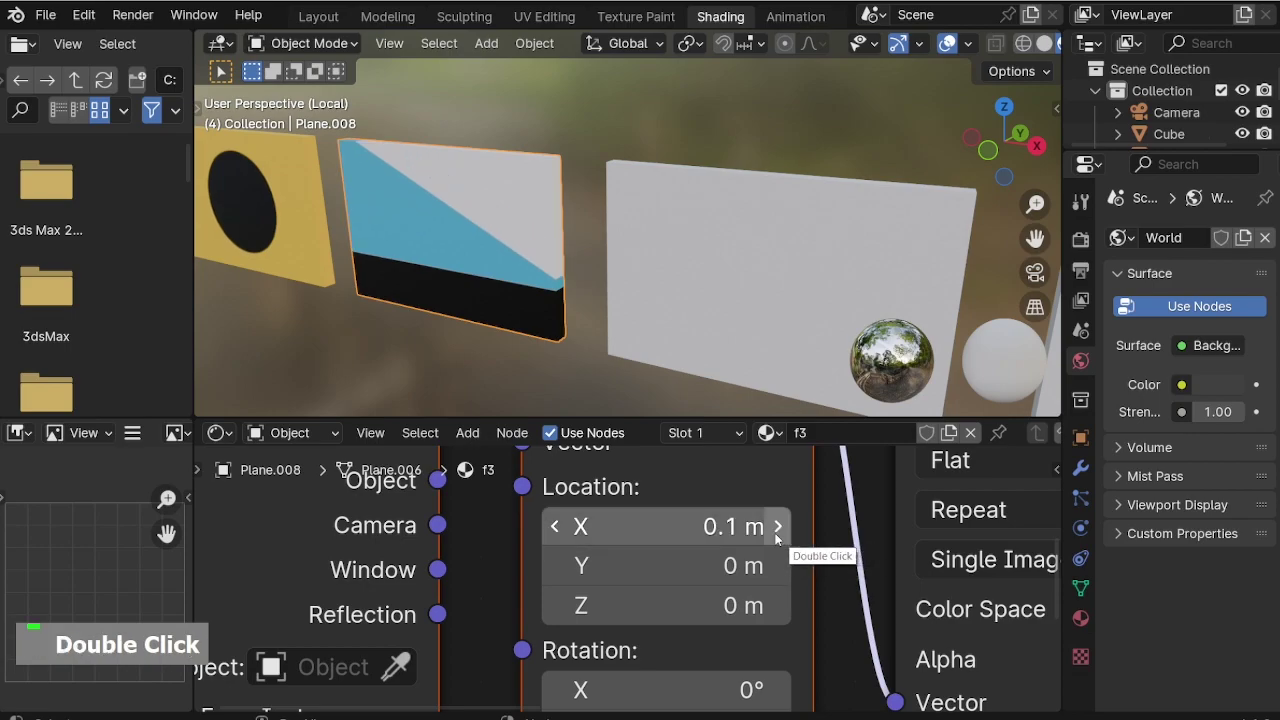
double_click(777, 566)
click(777, 566)
click(556, 566)
Set the f3 mapping's Y scale to 0.5 and its Y location to 0.2 m.
middle_drag(823, 628, 815, 480)
middle_drag(815, 620, 805, 457)
double_click(536, 592)
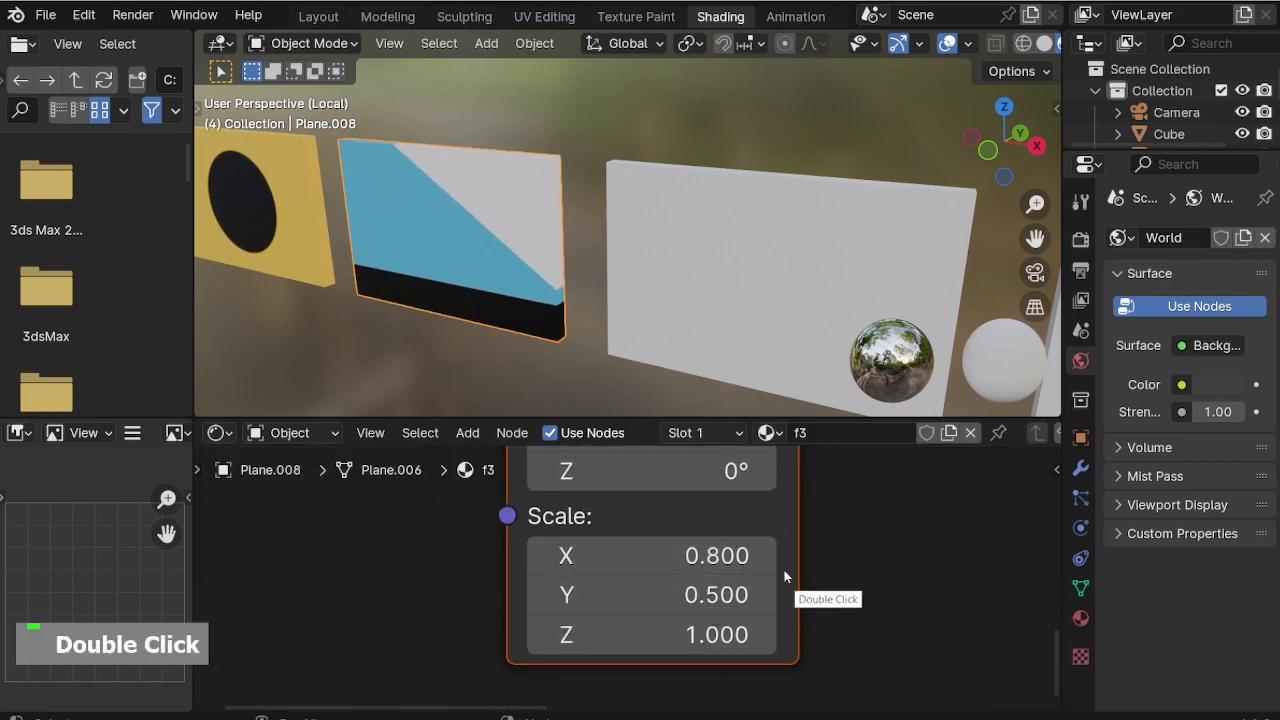
middle_drag(780, 575, 800, 710)
middle_drag(830, 536, 834, 664)
middle_drag(790, 527, 781, 598)
click(781, 598)
scroll(575, 353, down, 2)
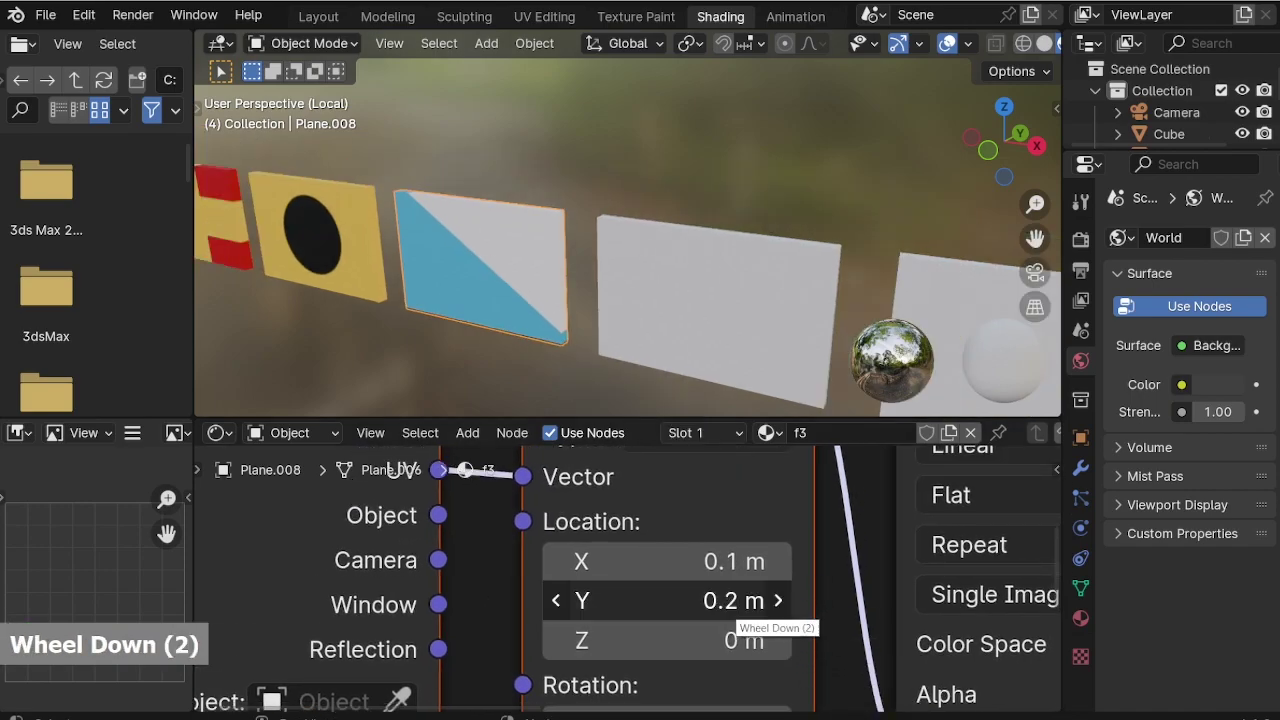
Fine-tune the f3 mapping's Y location to 0.23 m and on to 0.25 m.
text(3)
key(Return)
middle_drag(525, 392, 536, 334)
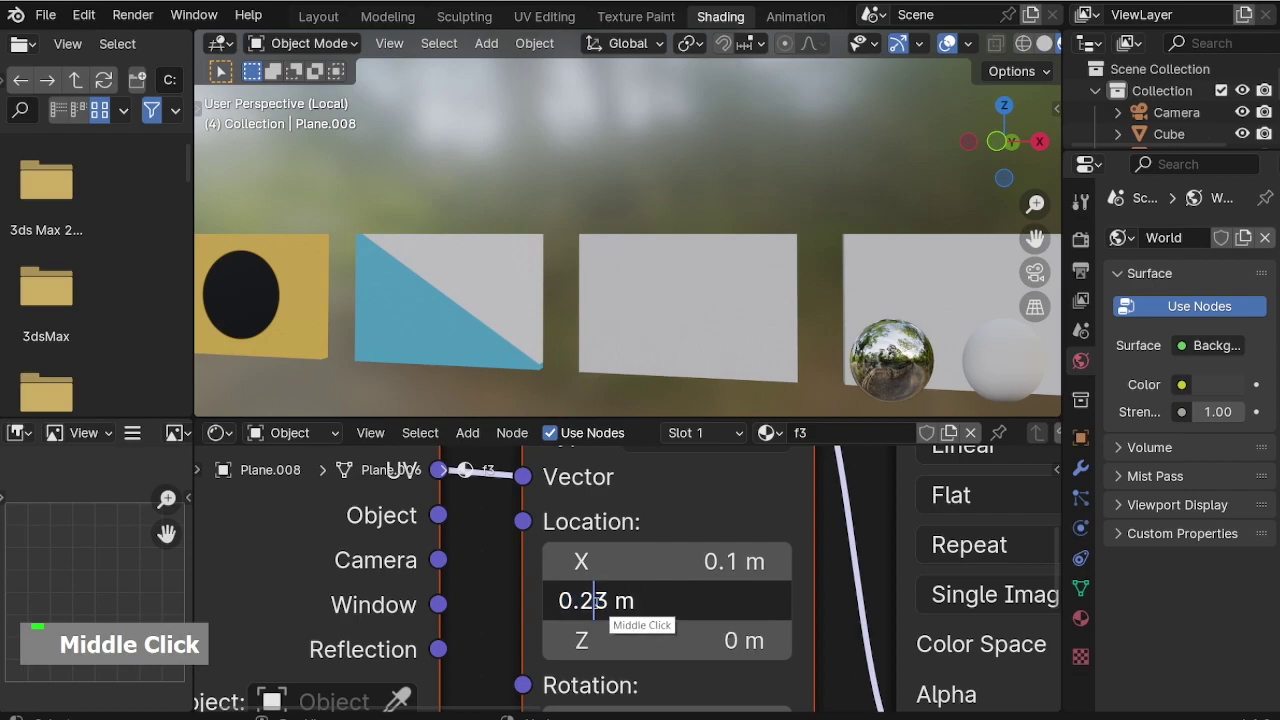
scroll(484, 561, down, 1)
middle_drag(560, 343, 597, 523)
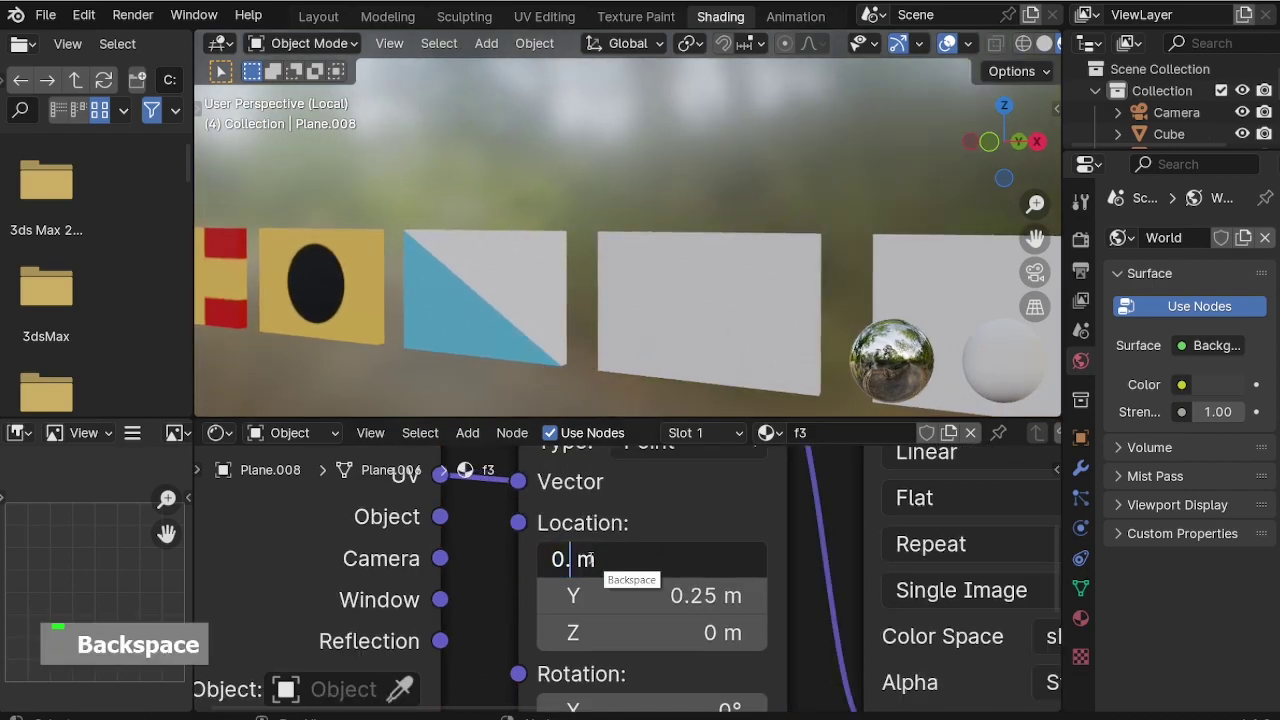
Set the f3 mapping's X location to 1.1 m so the diagonal meets the panel corners.
text(5)
key(Return)
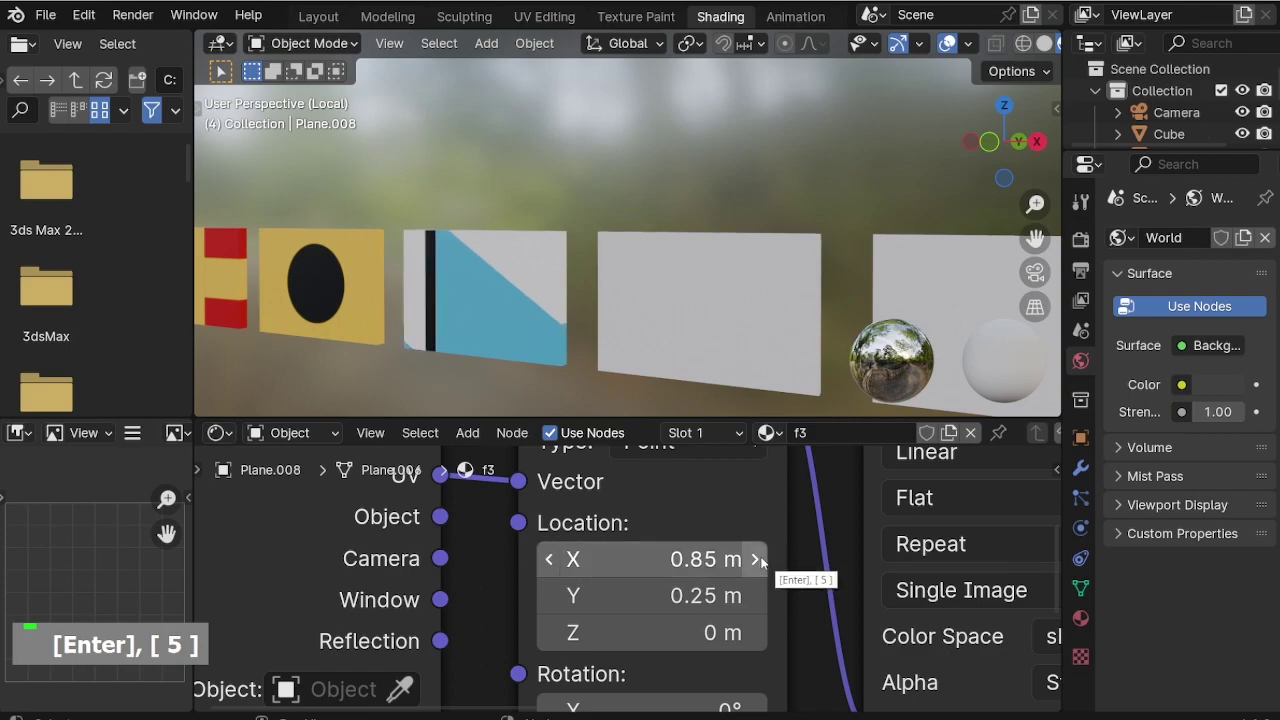
double_click(757, 560)
drag(586, 559, 598, 559)
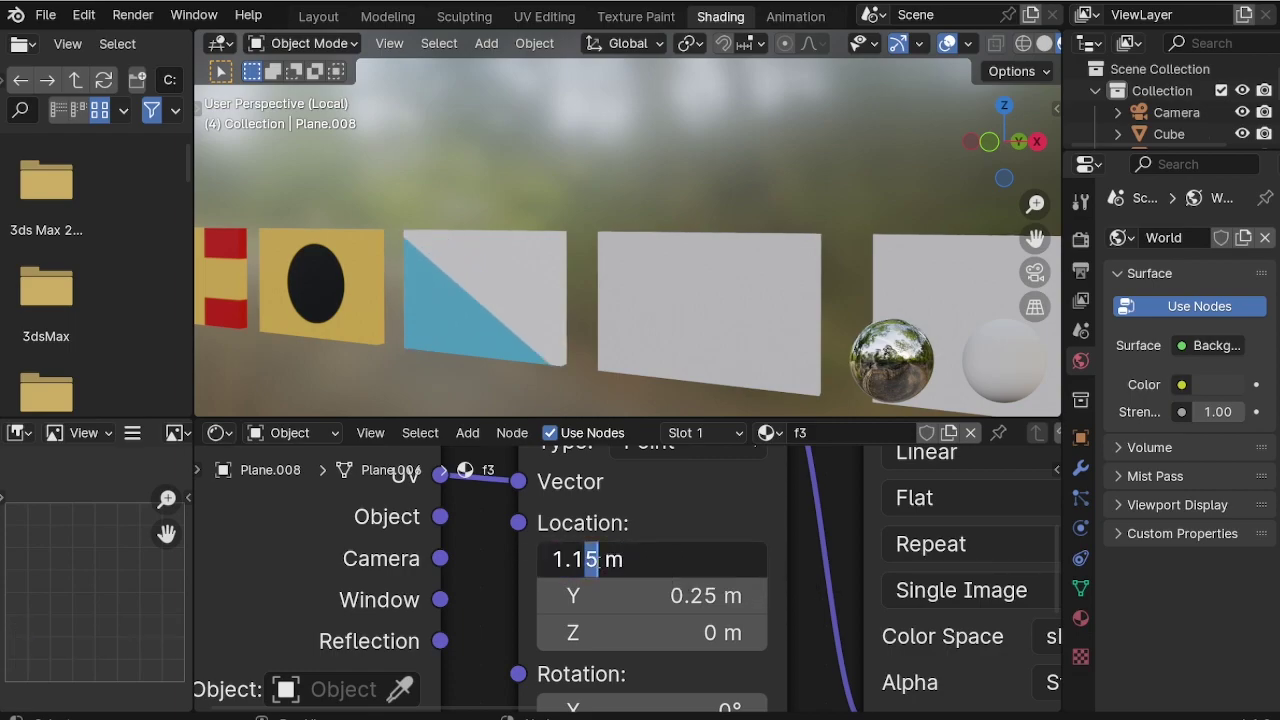
text(0)
key(Return)
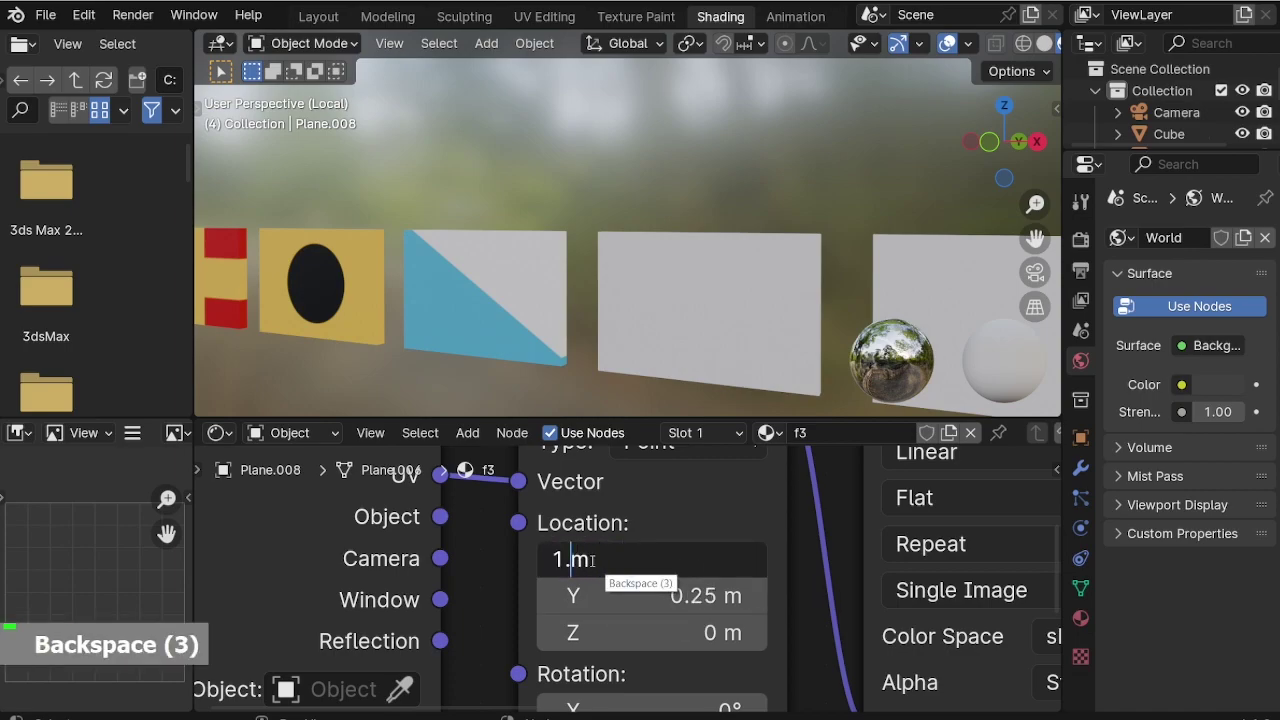
text(1)
key(Return)
middle_drag(494, 398, 537, 366)
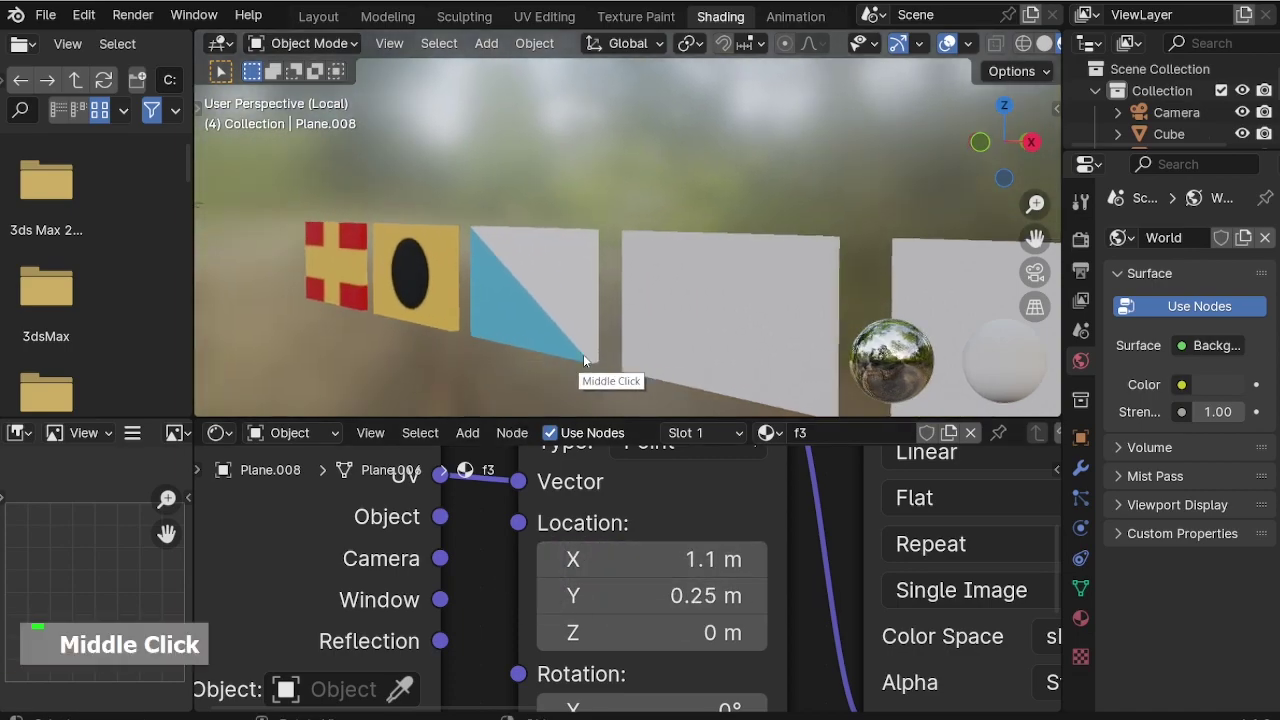
Add an Image Texture node with fl 4.png to the fourth panel's f4 material and connect its color to the Base Color.
click(665, 345)
scroll(537, 580, down, 12)
scroll(630, 537, up, 7)
key(shift+a)
click(720, 600)
click(648, 521)
drag(688, 521, 697, 517)
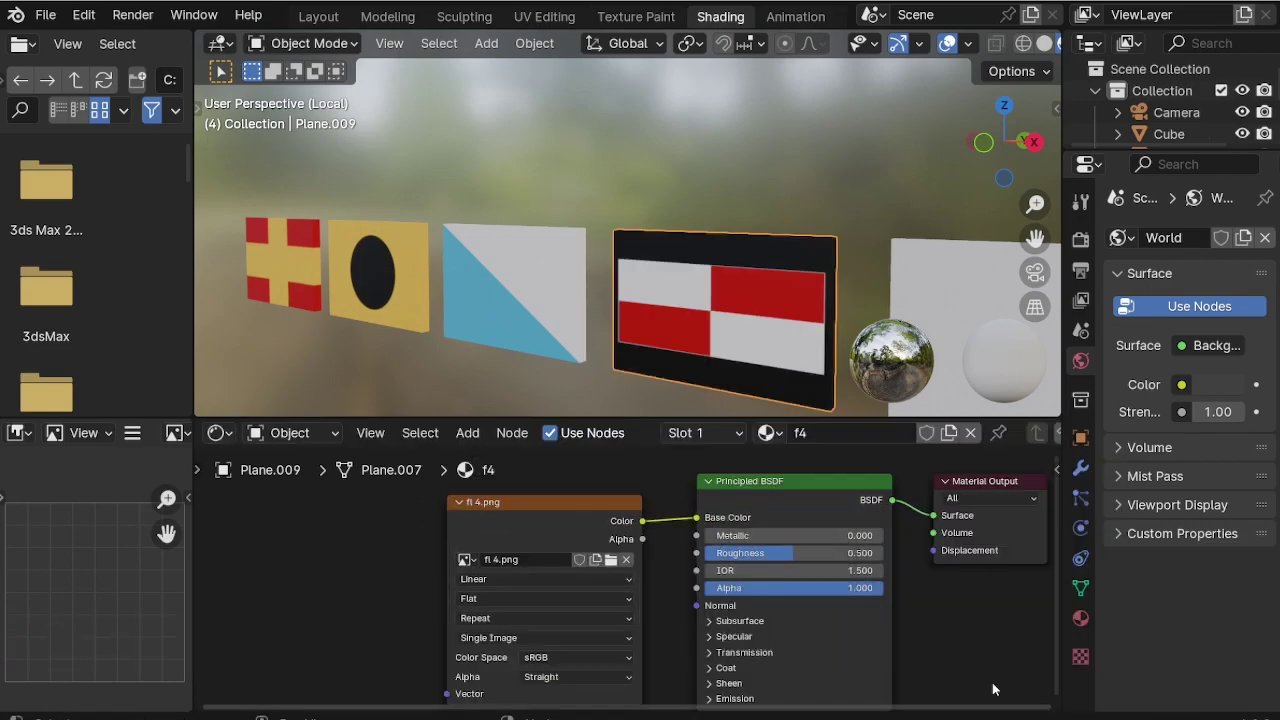
Add Texture Coordinate and Mapping nodes to the f4 image texture, set the X scale to 0.8 and lower the Y scale.
key(ctrl+t)
middle_drag(483, 584, 718, 433)
scroll(568, 614, up, 11)
click(537, 592)
click(537, 593)
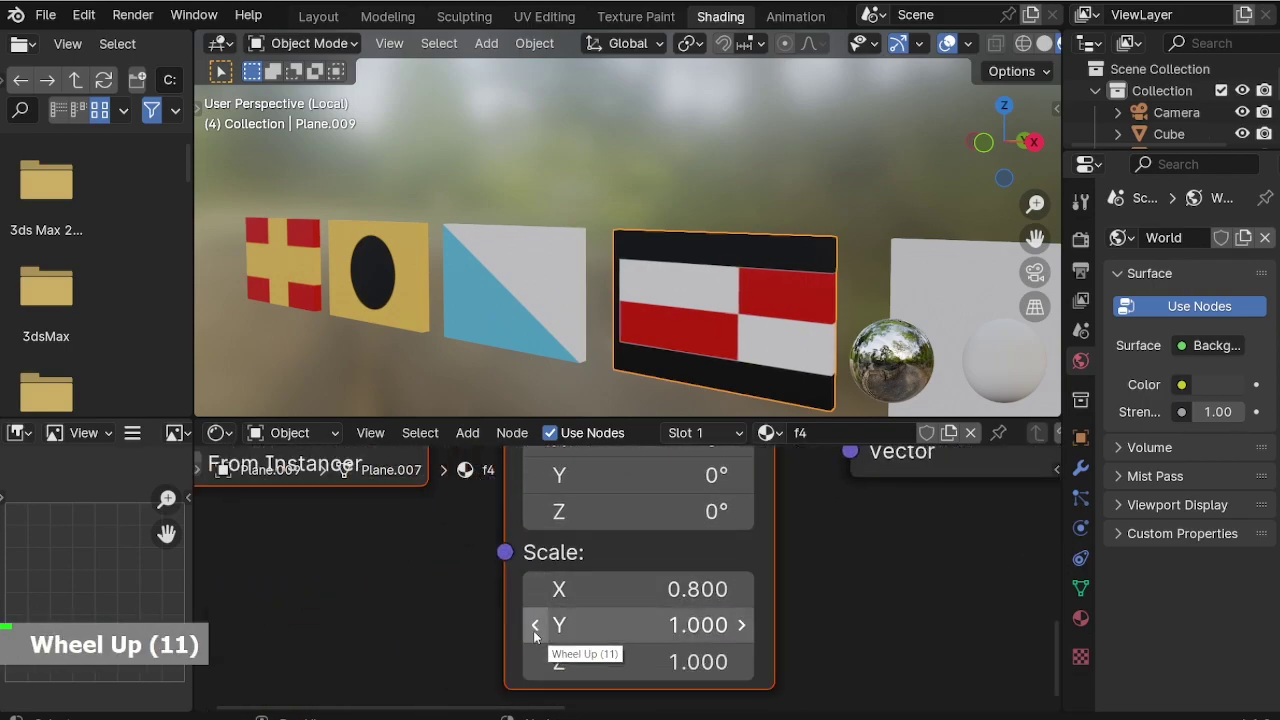
double_click(535, 625)
click(535, 625)
Set the f4 mapping's location to X 0.1 m and Y 0.2 m.
middle_drag(920, 609, 834, 691)
scroll(752, 588, up, 1)
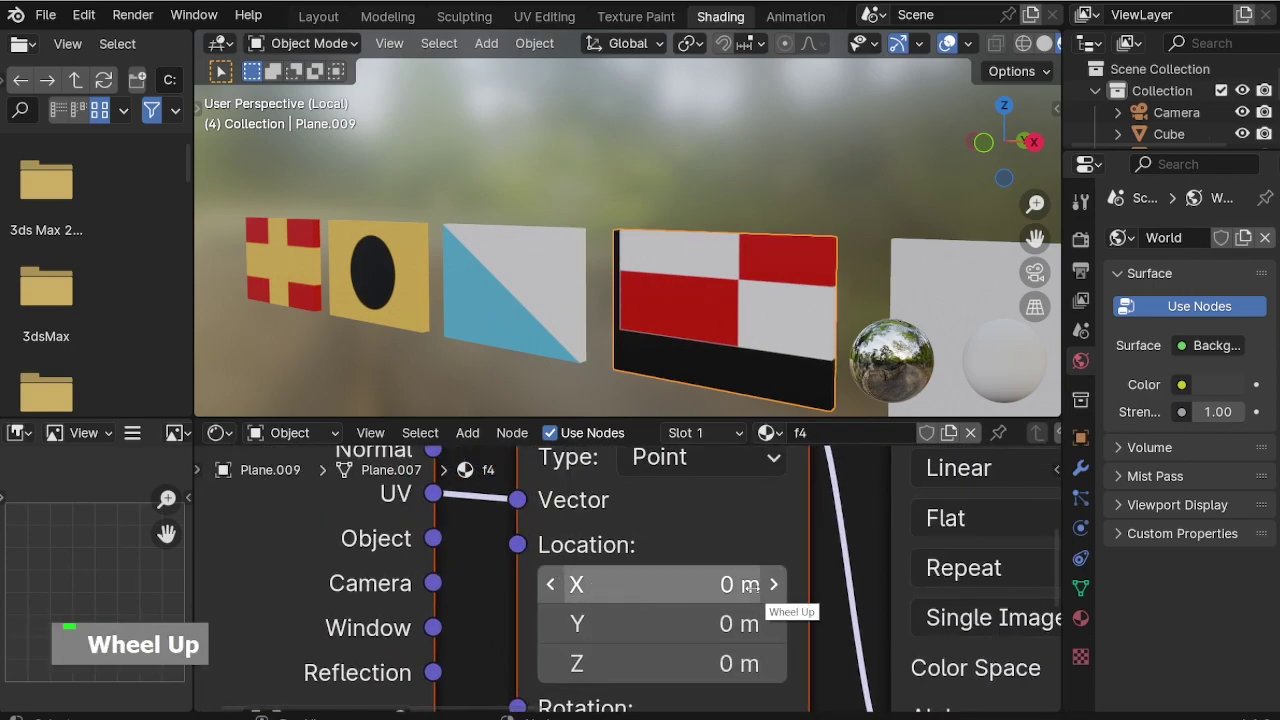
click(774, 586)
click(773, 622)
click(773, 622)
Set the f4 mapping's Y scale to 0.55.
middle_drag(822, 640, 820, 495)
middle_drag(820, 632, 831, 531)
click(547, 641)
click(768, 642)
middle_drag(835, 509, 867, 453)
click(561, 624)
middle_drag(851, 529, 770, 650)
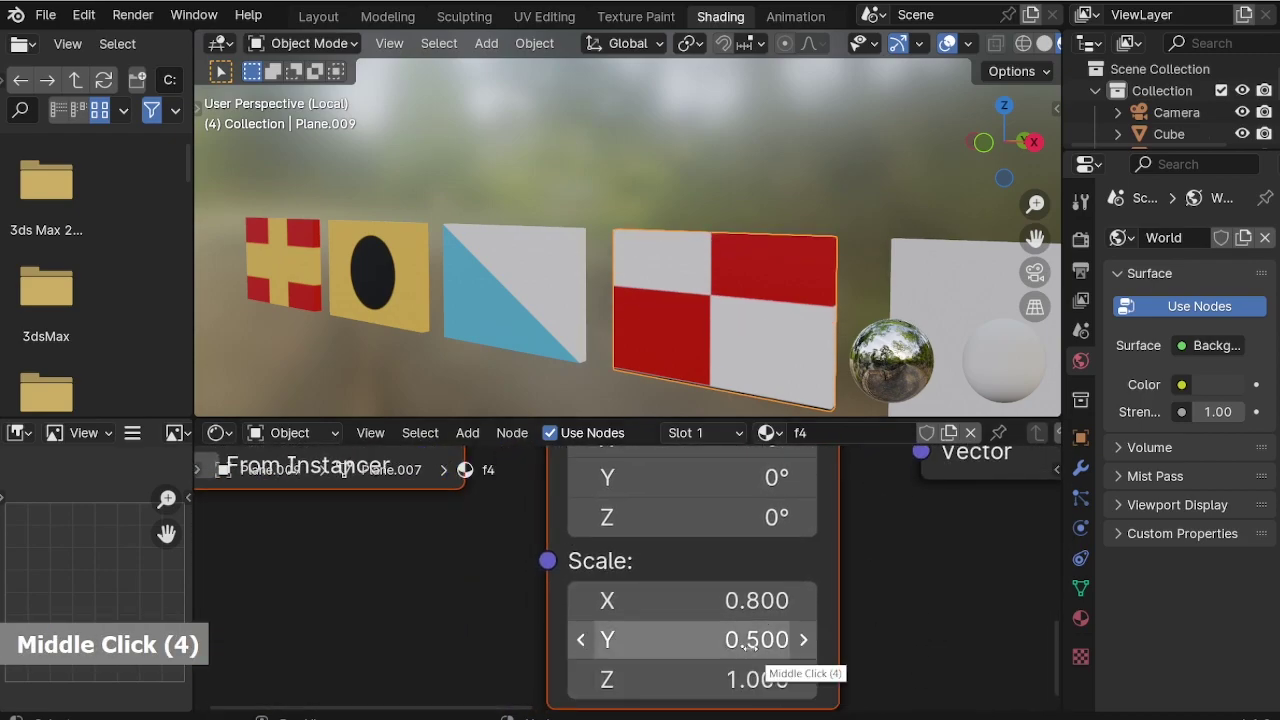
click(776, 645)
click(733, 643)
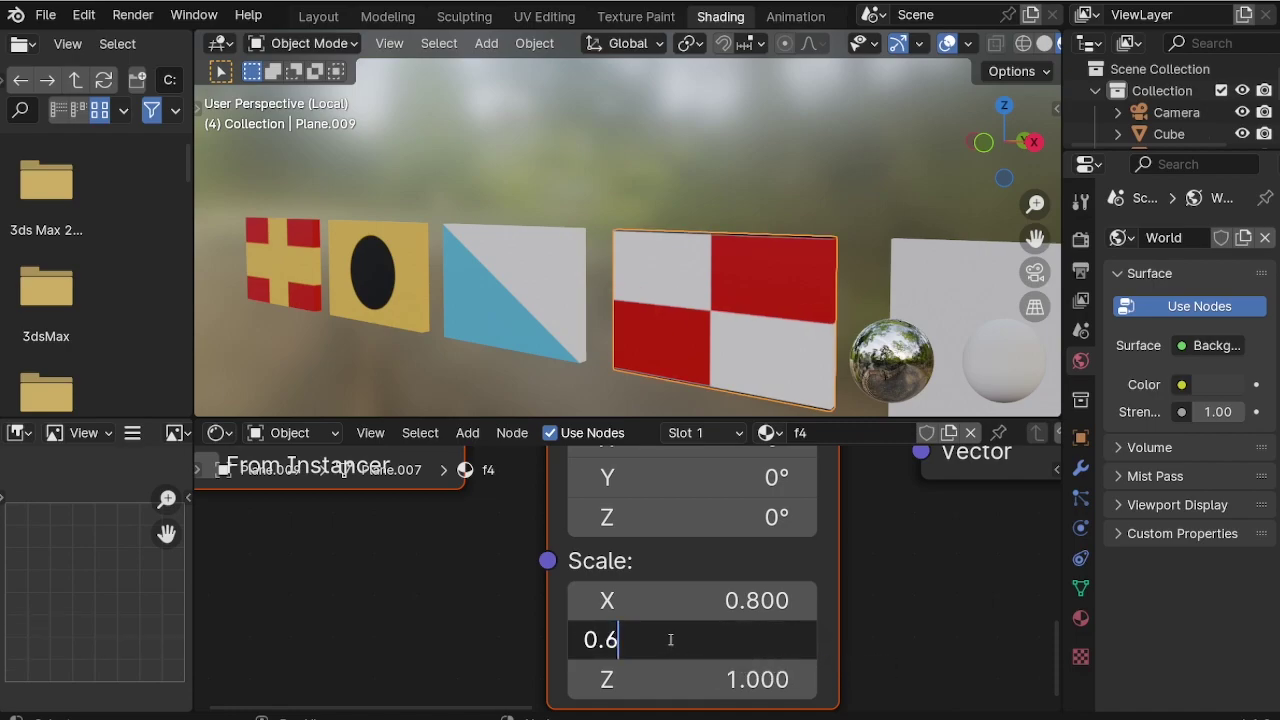
key(BackSpace)
text(55)
key(Return)
Try several Y locations for the f4 mapping and settle on 0.23 m.
middle_drag(877, 480, 875, 704)
click(748, 546)
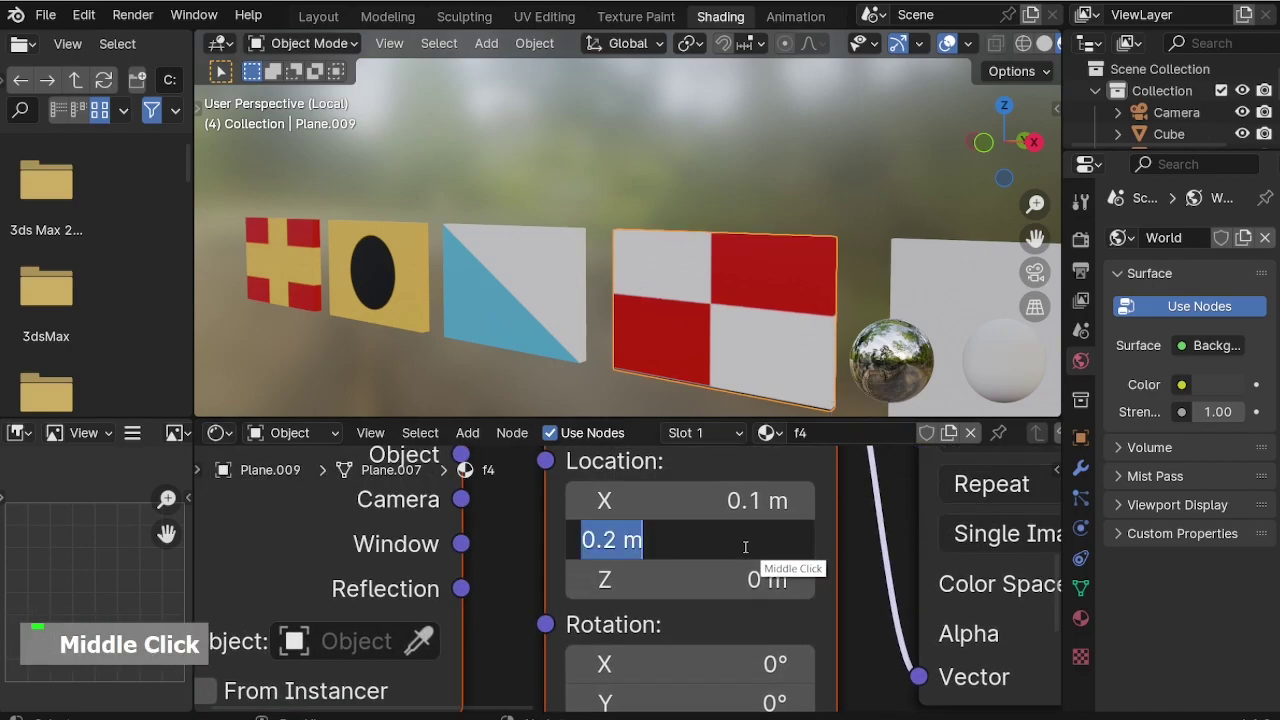
double_click(611, 541)
text(15)
key(Return)
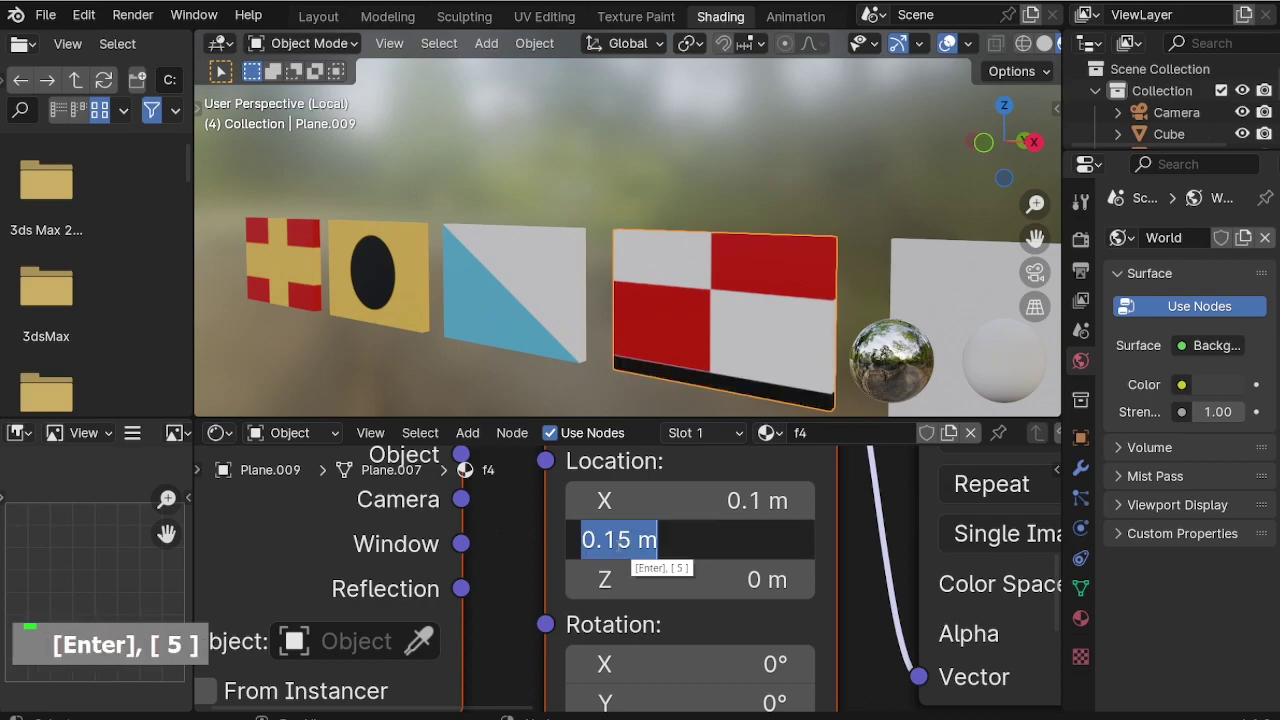
text(2)
key(Return)
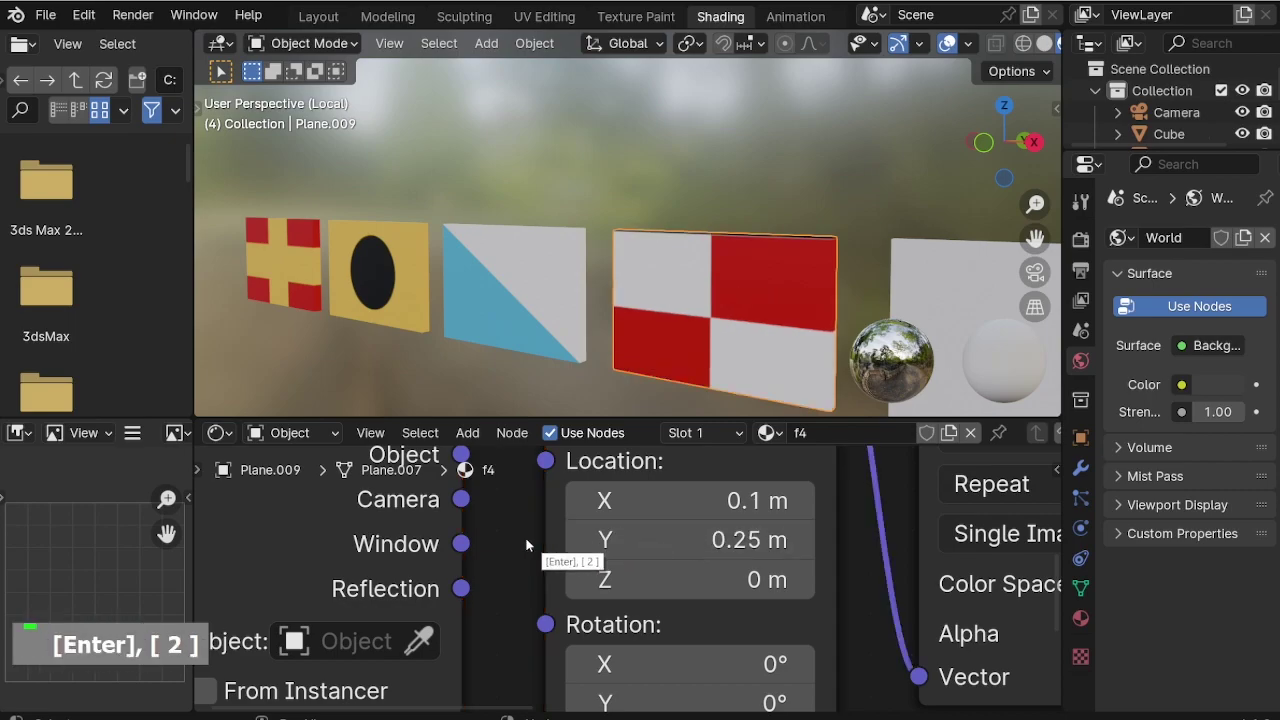
click(676, 540)
text(3)
key(Return)
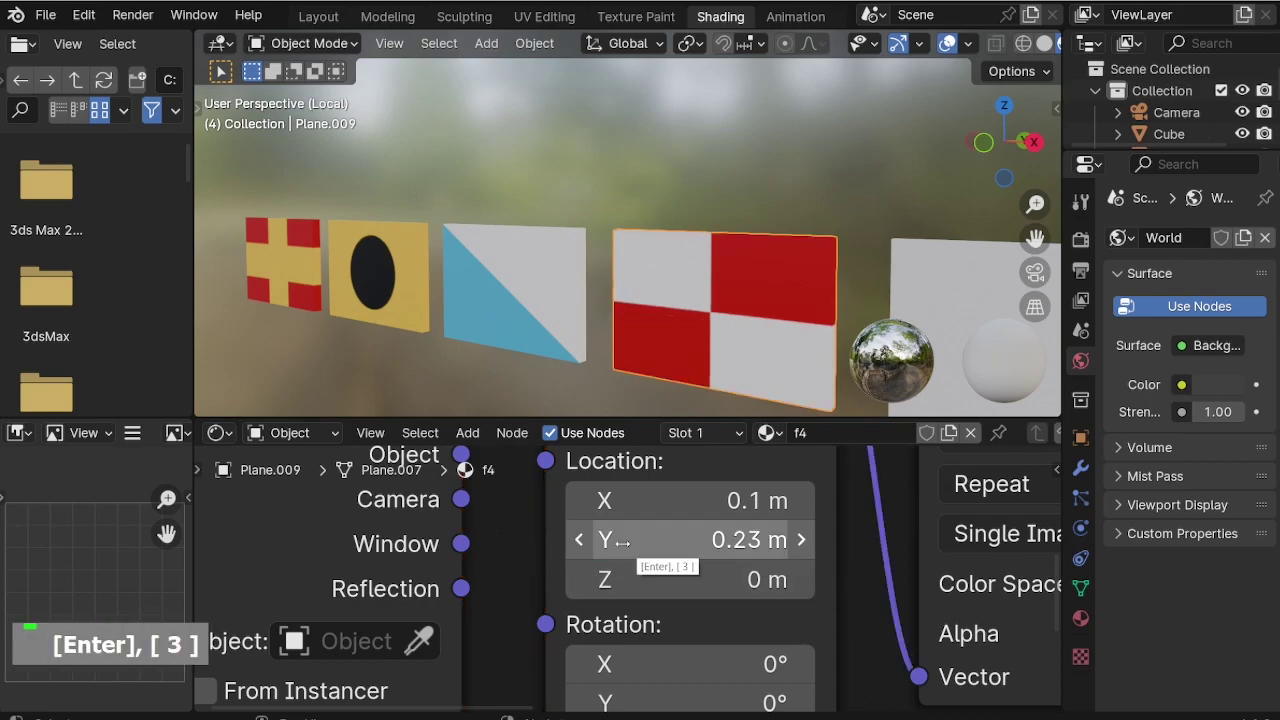
Add an Image Texture node with fl 5.png to the fifth panel's f5 material and connect its color to the Base Color.
scroll(570, 590, down, 13)
shift+middle_drag(673, 318, 729, 277)
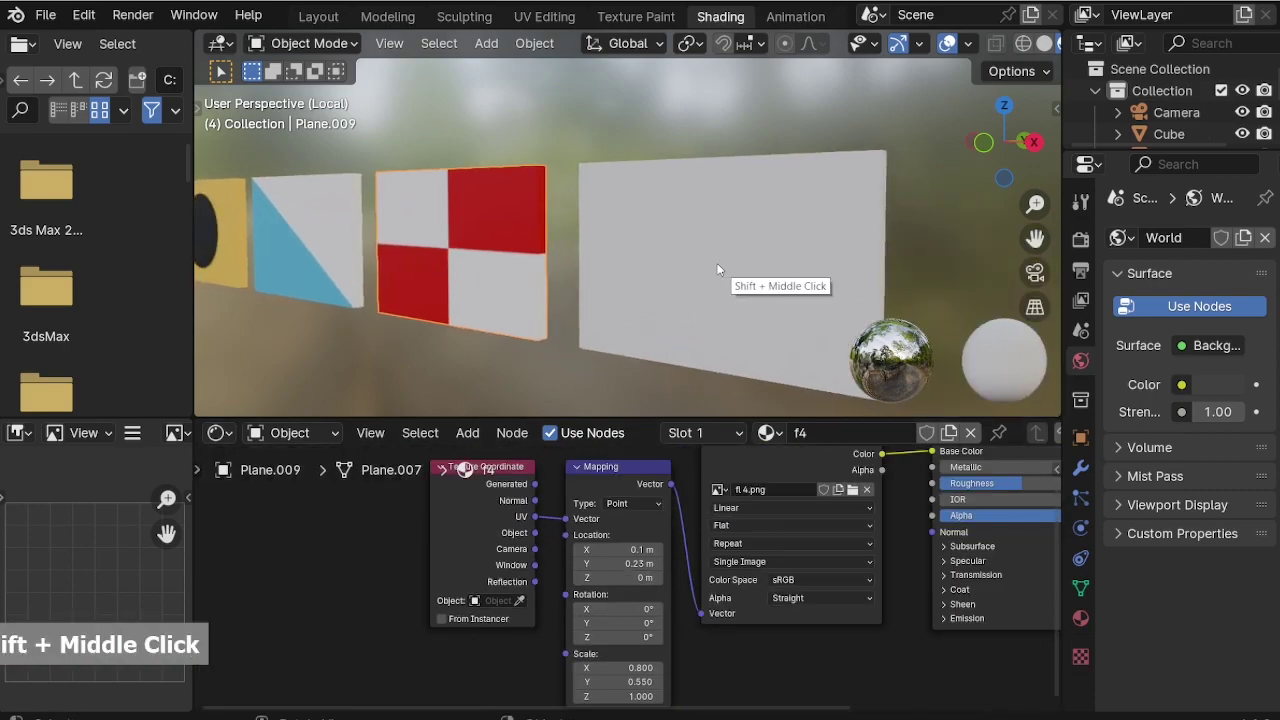
click(729, 277)
scroll(594, 520, up, 4)
key(shift+a)
click(640, 509)
click(372, 472)
drag(664, 518, 715, 528)
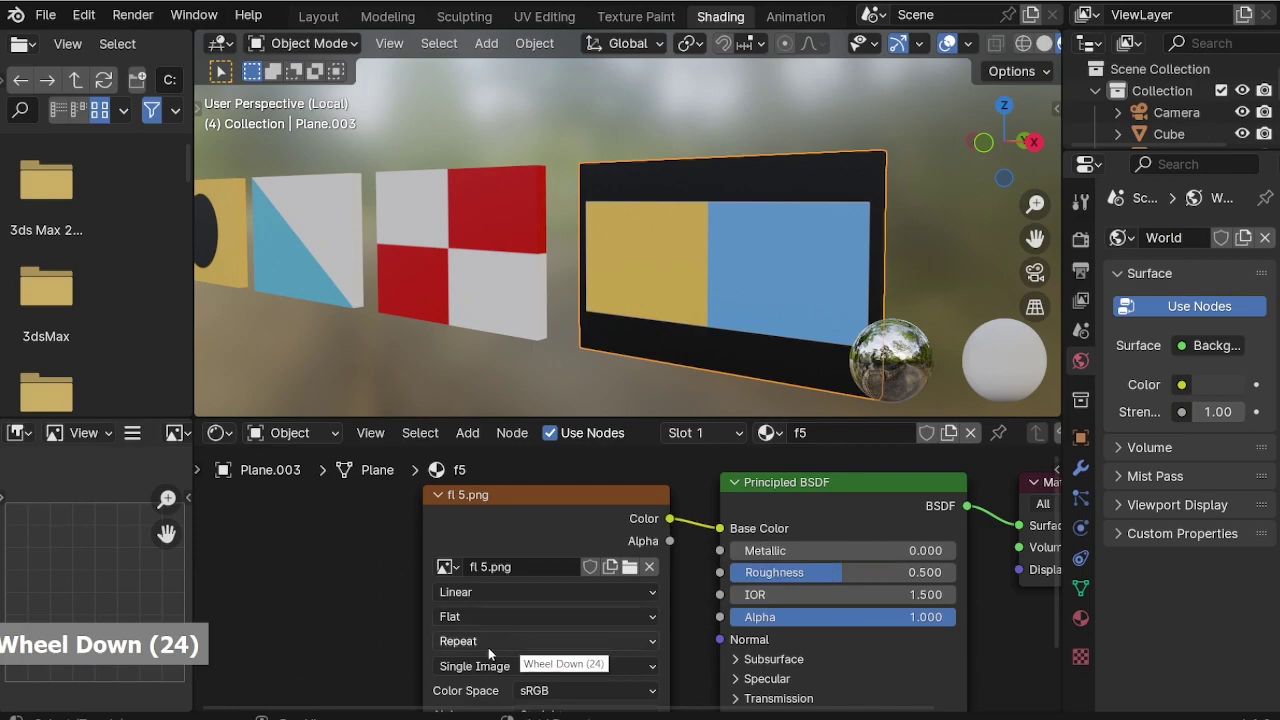
Add Texture Coordinate and Mapping nodes to the f5 image texture, set the X scale to 0.8 and lower the Y scale.
shift+middle_drag(488, 648, 774, 444)
click(684, 527)
key(ctrl+t)
scroll(653, 655, up, 8)
double_click(488, 645)
middle_drag(737, 684, 766, 603)
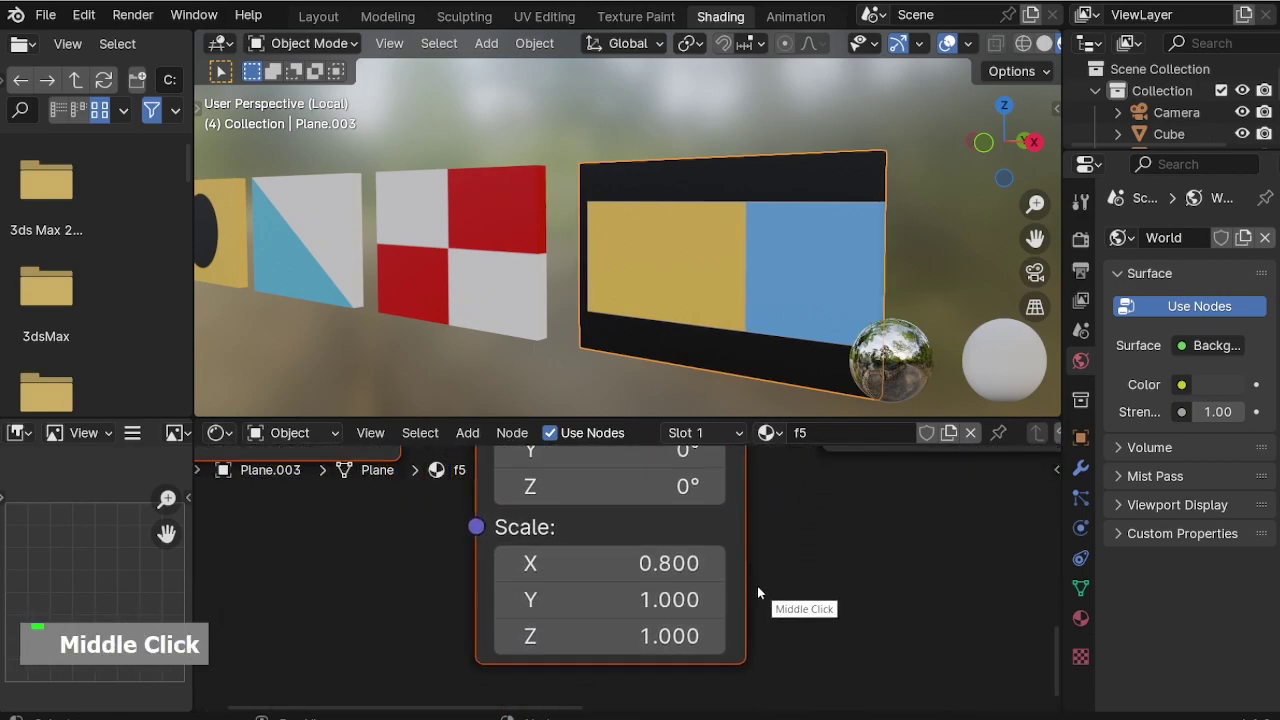
double_click(508, 599)
double_click(508, 599)
Set the f5 mapping's location to X 0.1 m and Y 0.2 m.
middle_drag(766, 505, 670, 588)
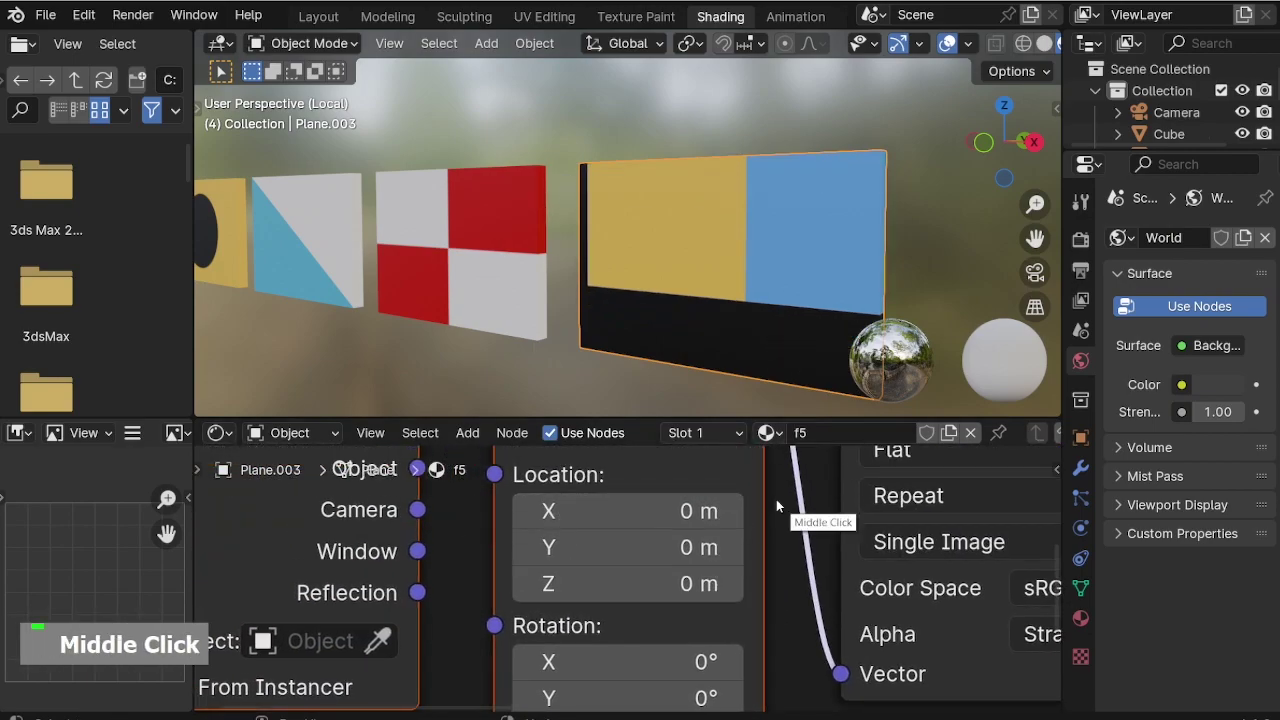
double_click(719, 553)
double_click(737, 551)
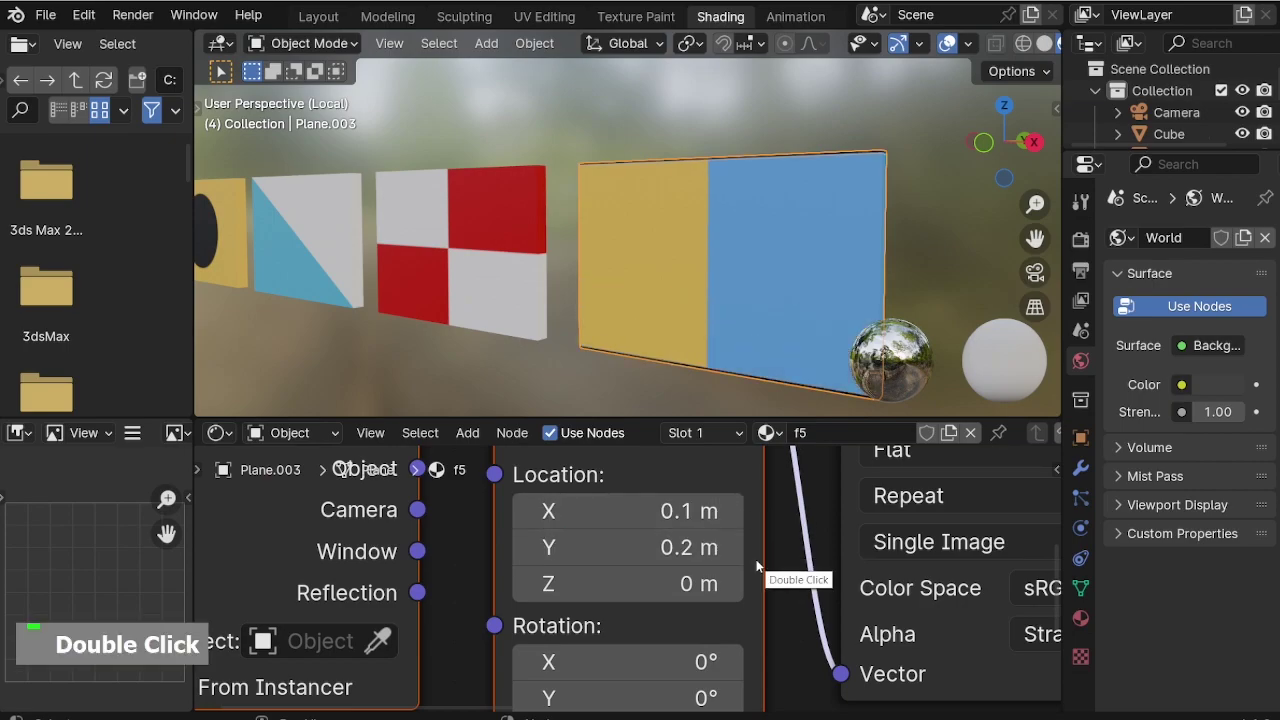
Adjust the f5 mapping's Y scale and set its Y location to 0.1 m.
middle_drag(737, 551, 766, 605)
click(737, 689)
middle_drag(737, 689, 809, 460)
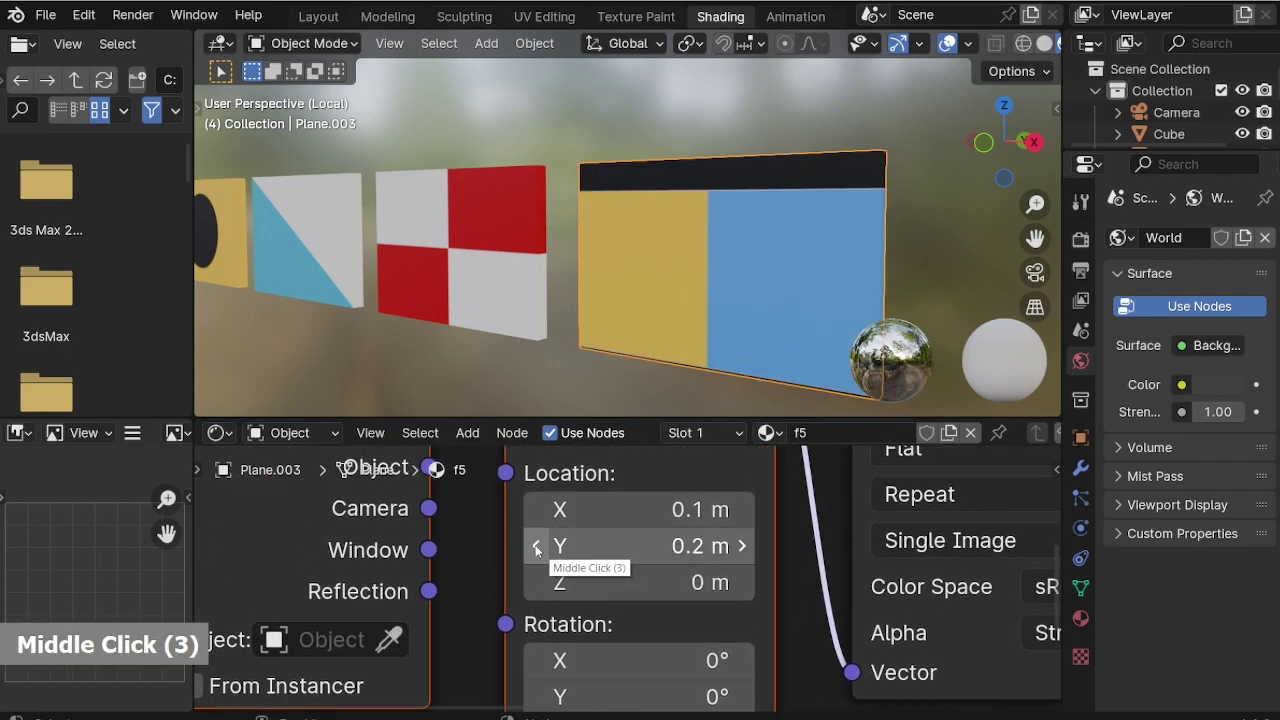
click(537, 546)
middle_drag(824, 564, 823, 380)
double_click(537, 661)
middle_drag(757, 455, 777, 625)
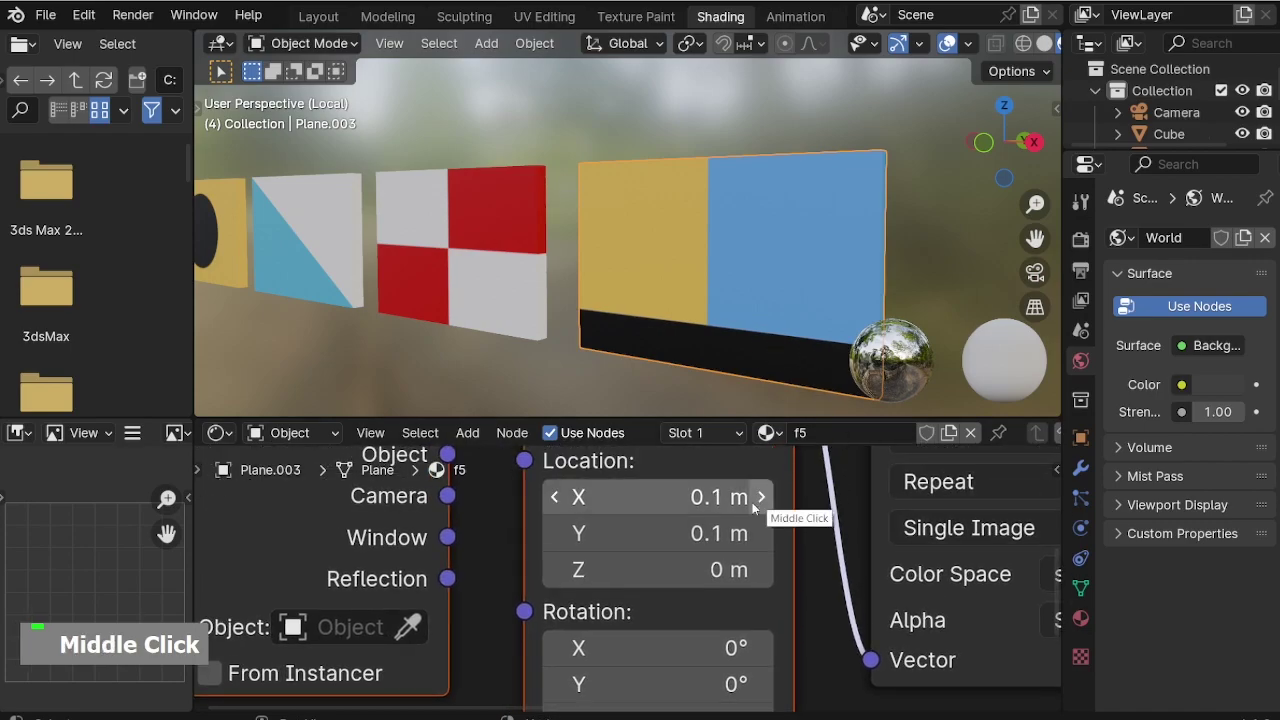
Set the f5 mapping's Y location to 0.23 m and return to the Layout workspace.
click(760, 533)
double_click(757, 533)
text(0.23)
key(Return)
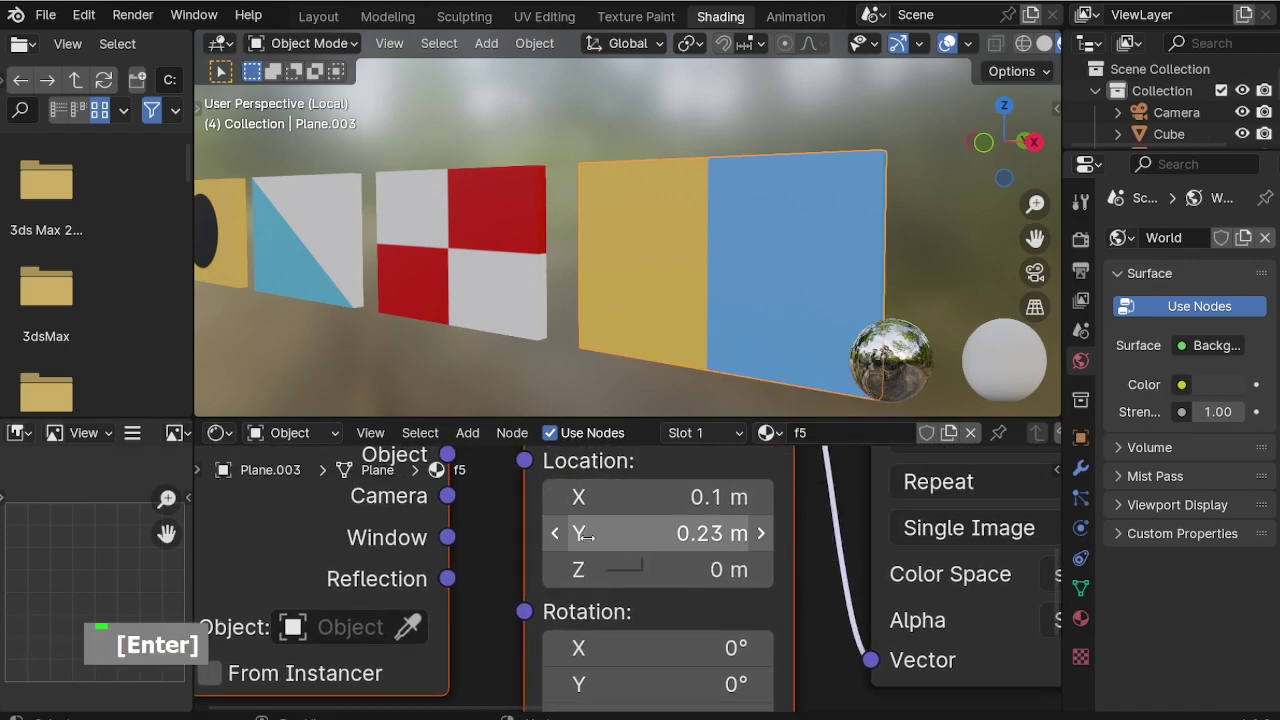
middle_drag(561, 393, 664, 310)
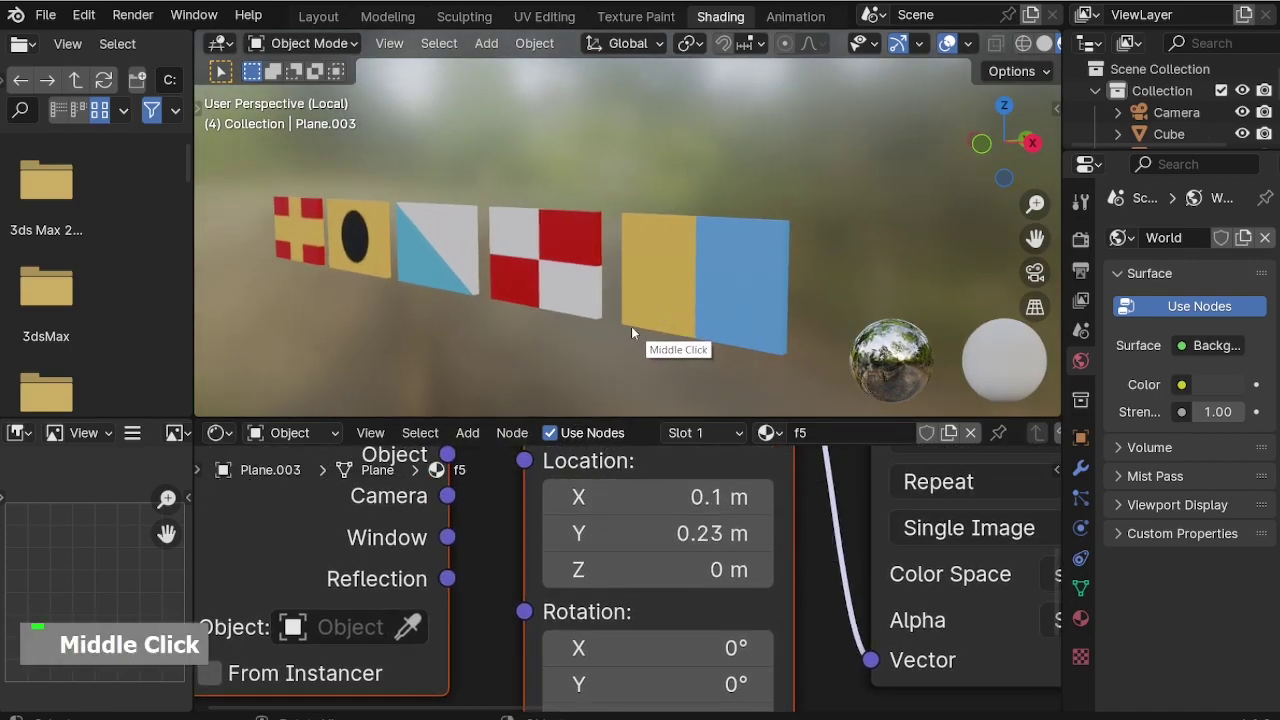
click(336, 17)
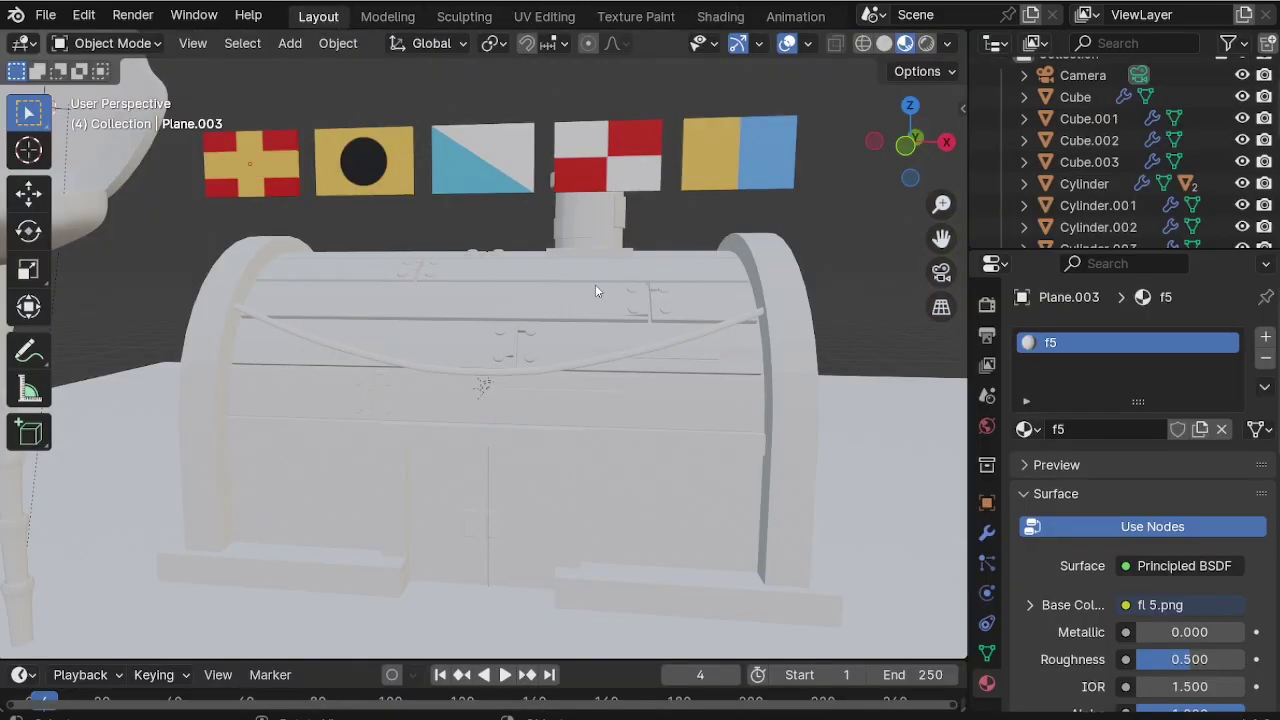
Switch the viewport to solid shading and lower the middle f3 flag about 1.38 m along Z to the rope's lowest point.
scroll(561, 275, down, 2)
scroll(475, 208, up, 2)
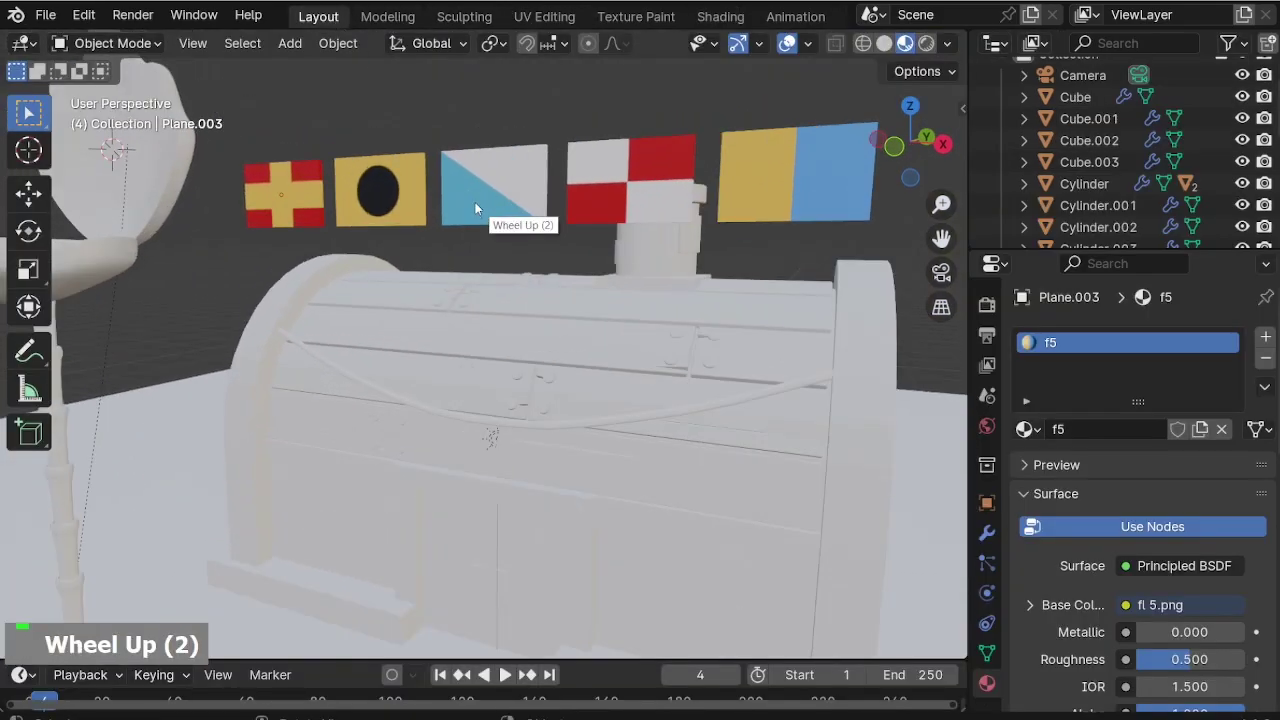
click(885, 50)
middle_drag(548, 336, 598, 318)
click(514, 178)
middle_drag(547, 195, 519, 170)
key(KP_1)
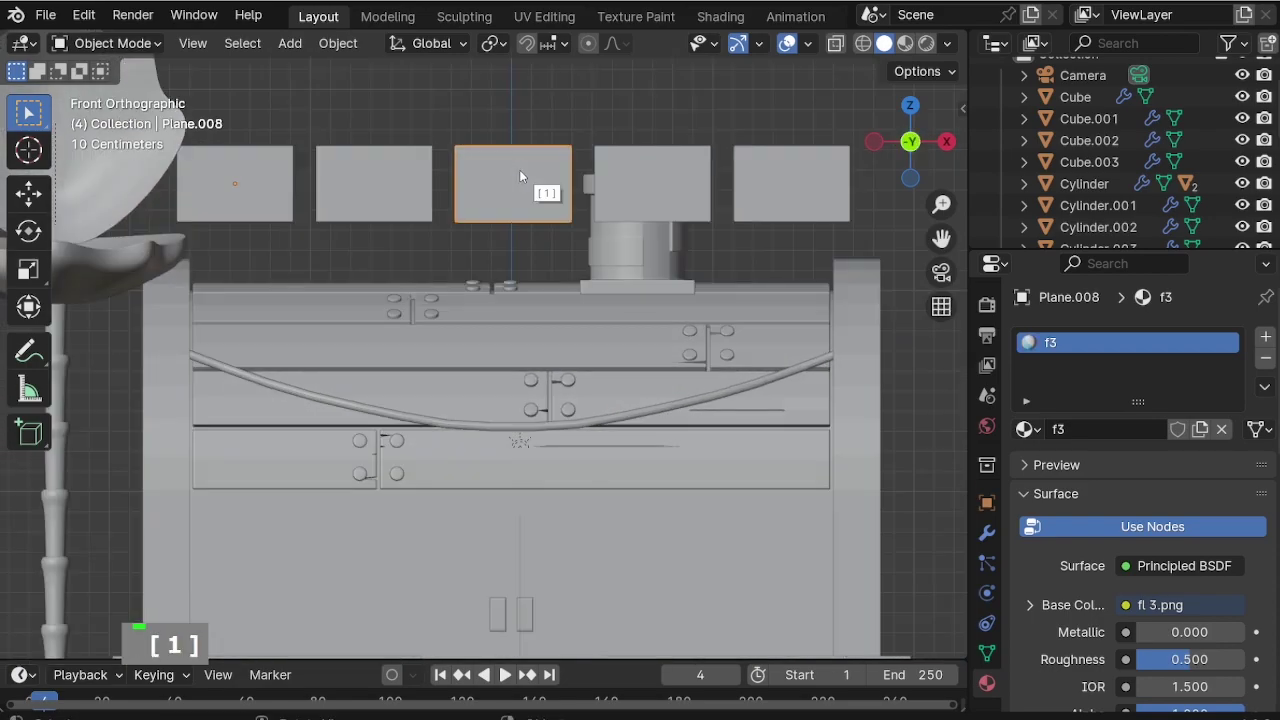
key(KP_5)
key(g)
key(z)
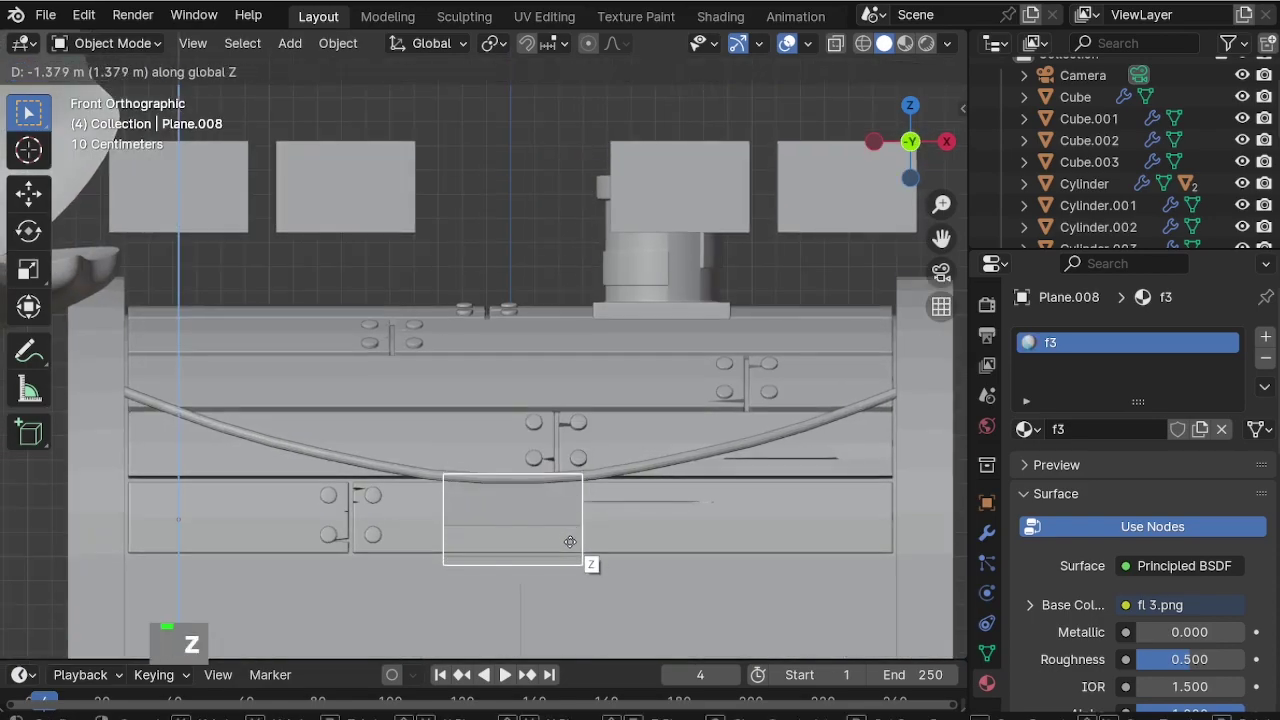
click(569, 541)
Lower the f2 flag about 1.34 m along Z to the rope and set its origin to its geometry.
click(410, 222)
key(g)
key(z)
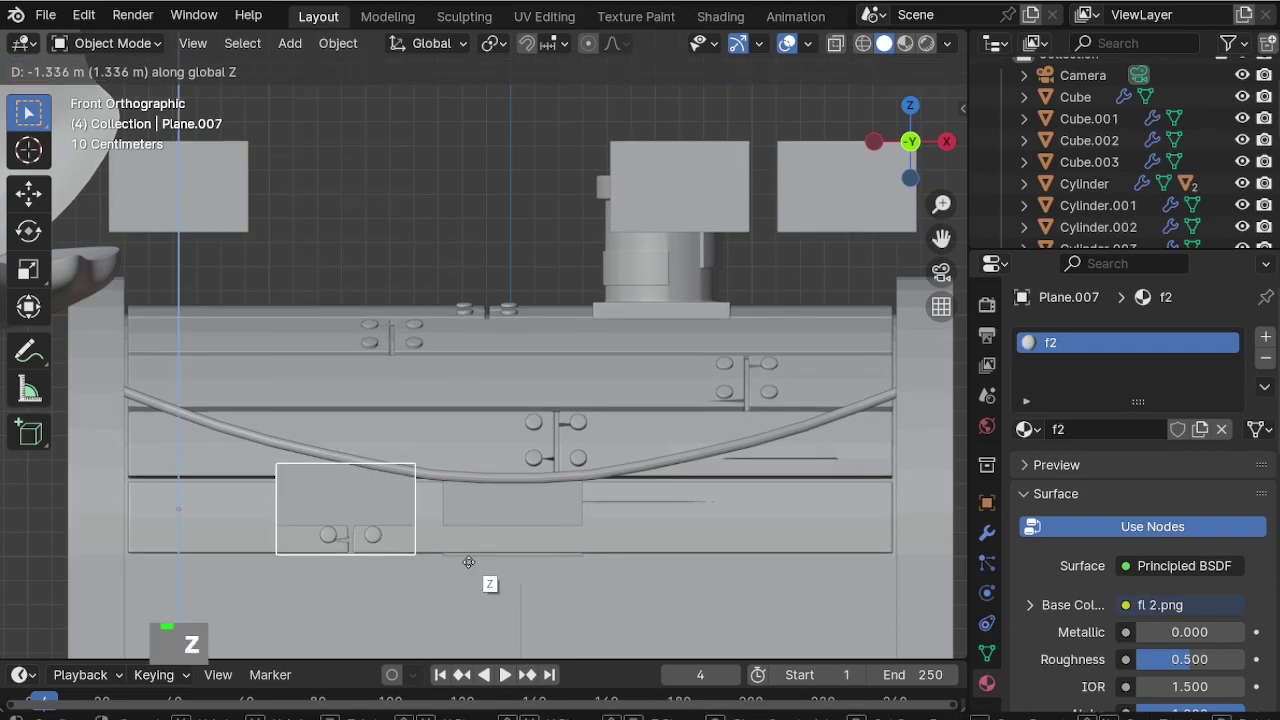
click(466, 563)
key(r)
key(Escape)
shift+middle_drag(540, 473, 407, 83)
click(345, 42)
mouse_move(395, 92)
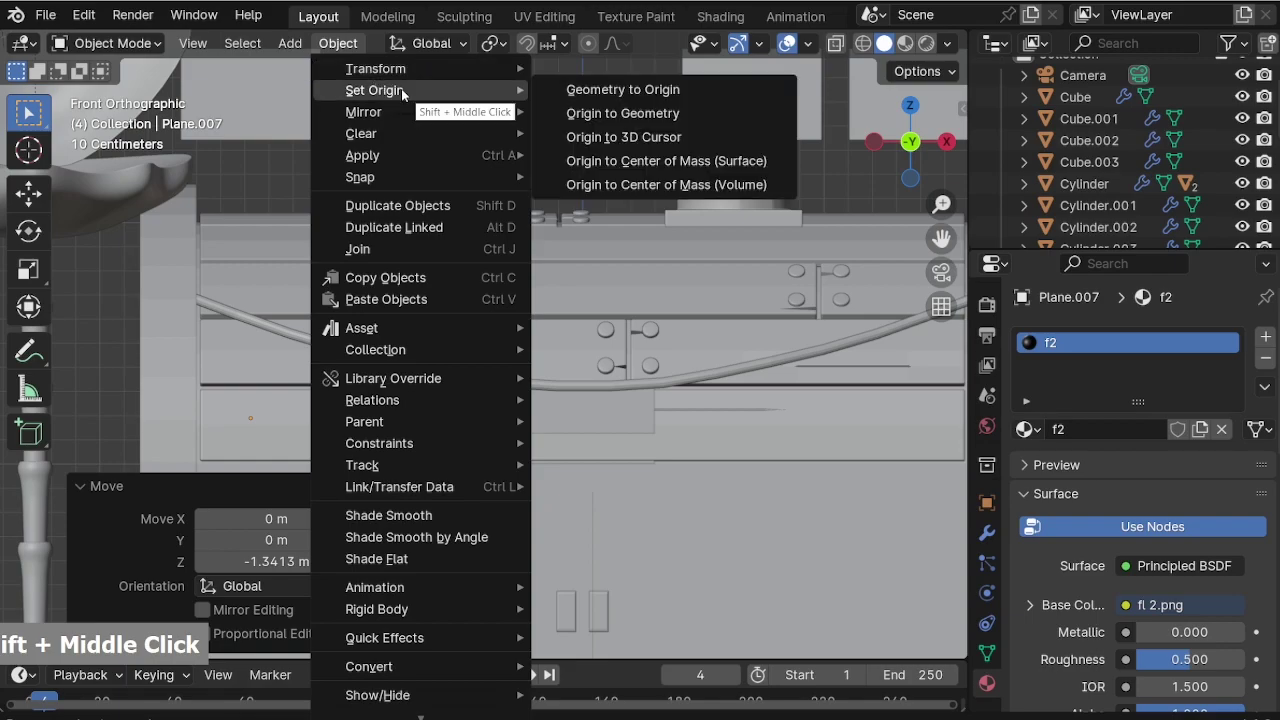
click(624, 114)
Rotate the f2 flag 13.7° in front view to follow the rope's slope and nudge it up against the rope.
key(r)
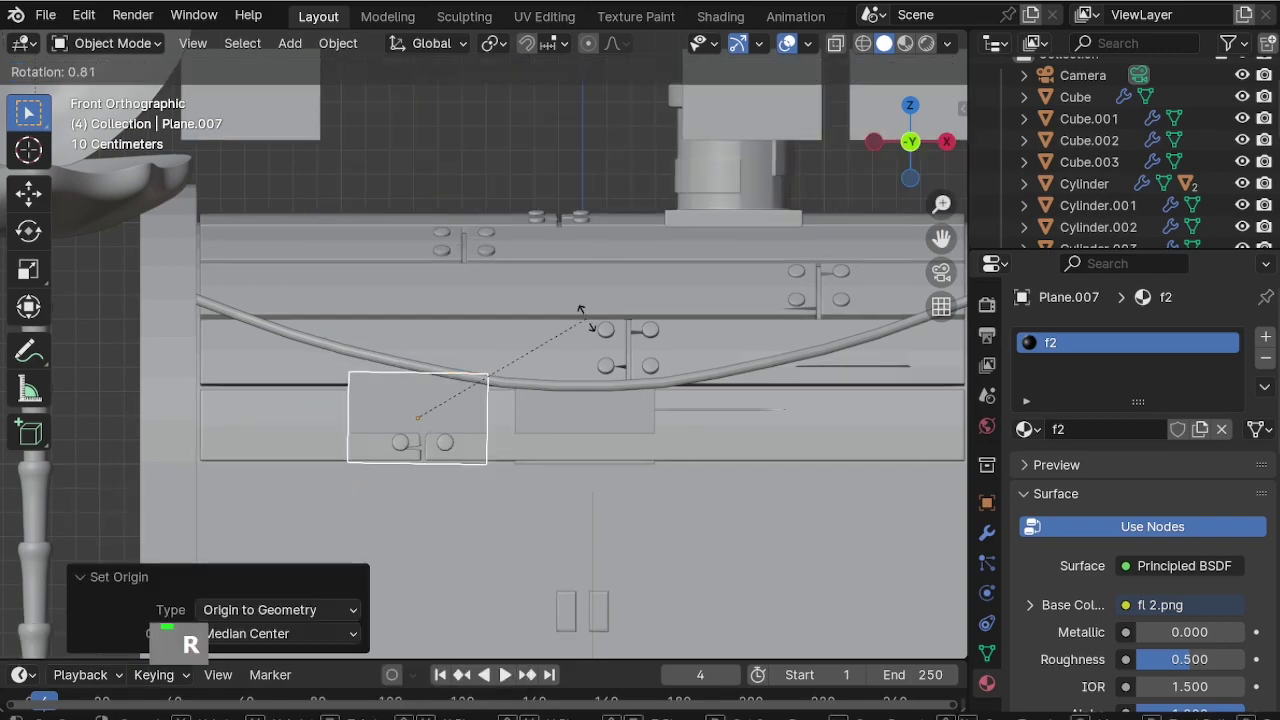
click(606, 380)
key(g)
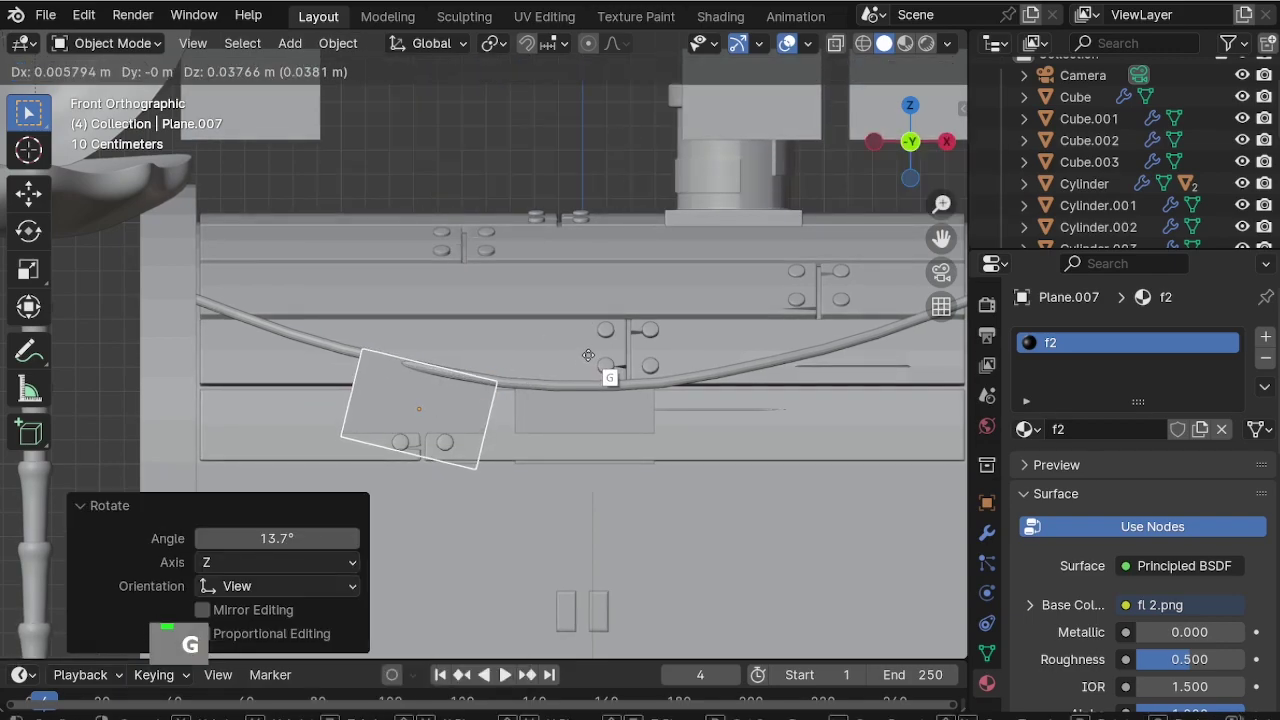
click(590, 357)
click(601, 410)
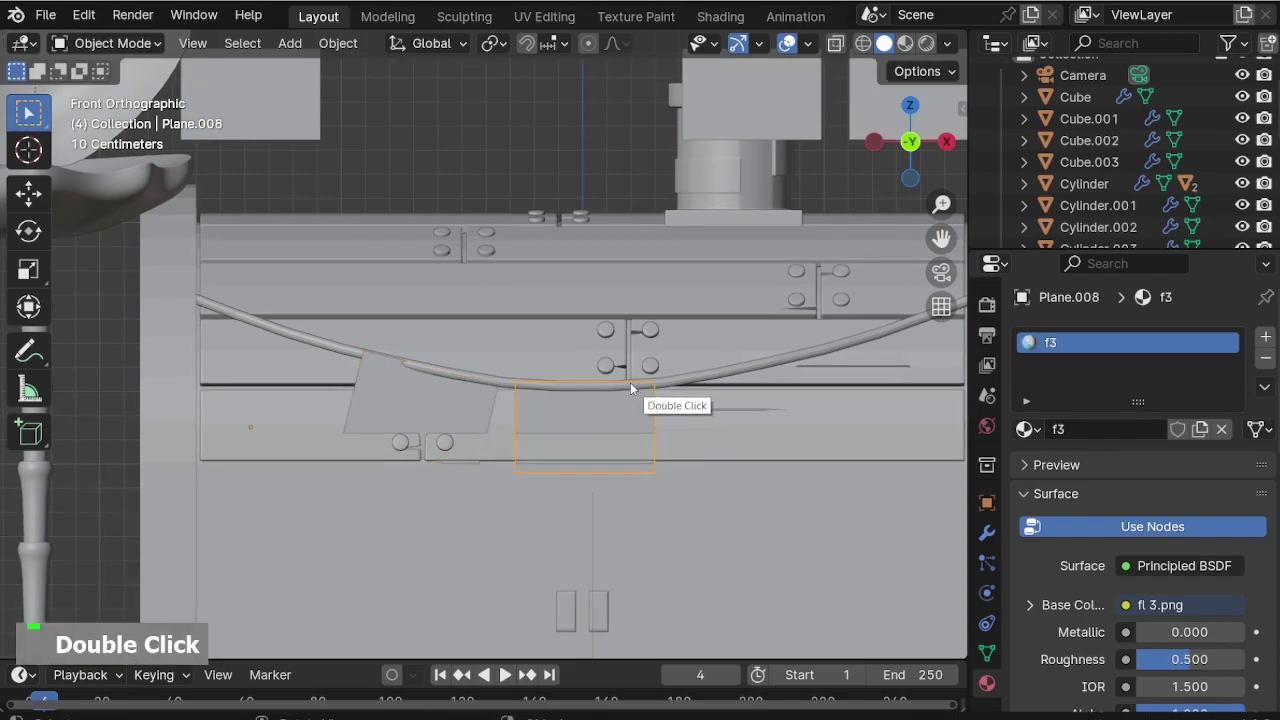
Lower the f1 flag along Z to the left end of the rope and rotate it 21.2° in front view.
click(291, 106)
key(g)
key(z)
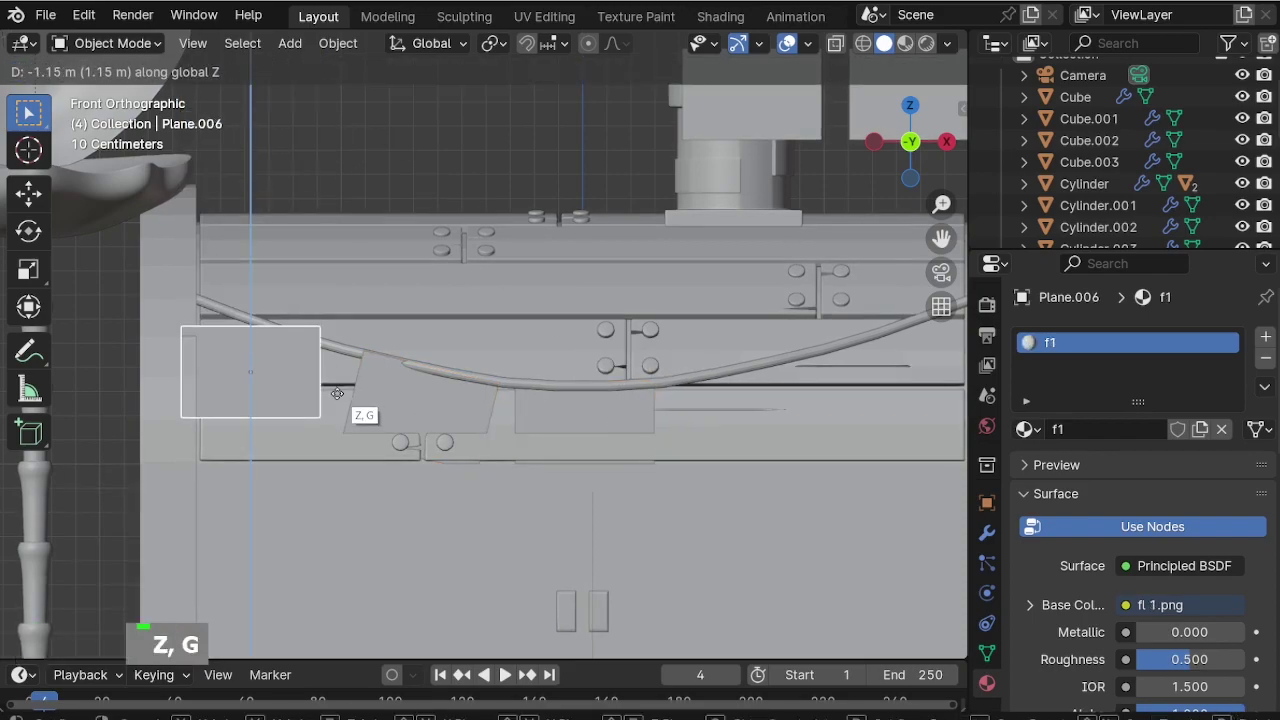
click(365, 418)
key(r)
click(441, 374)
Nudge the f1 flag about 0.043 m in X and 0.032 m in Z onto the rope and fine-tune its tilt.
key(g)
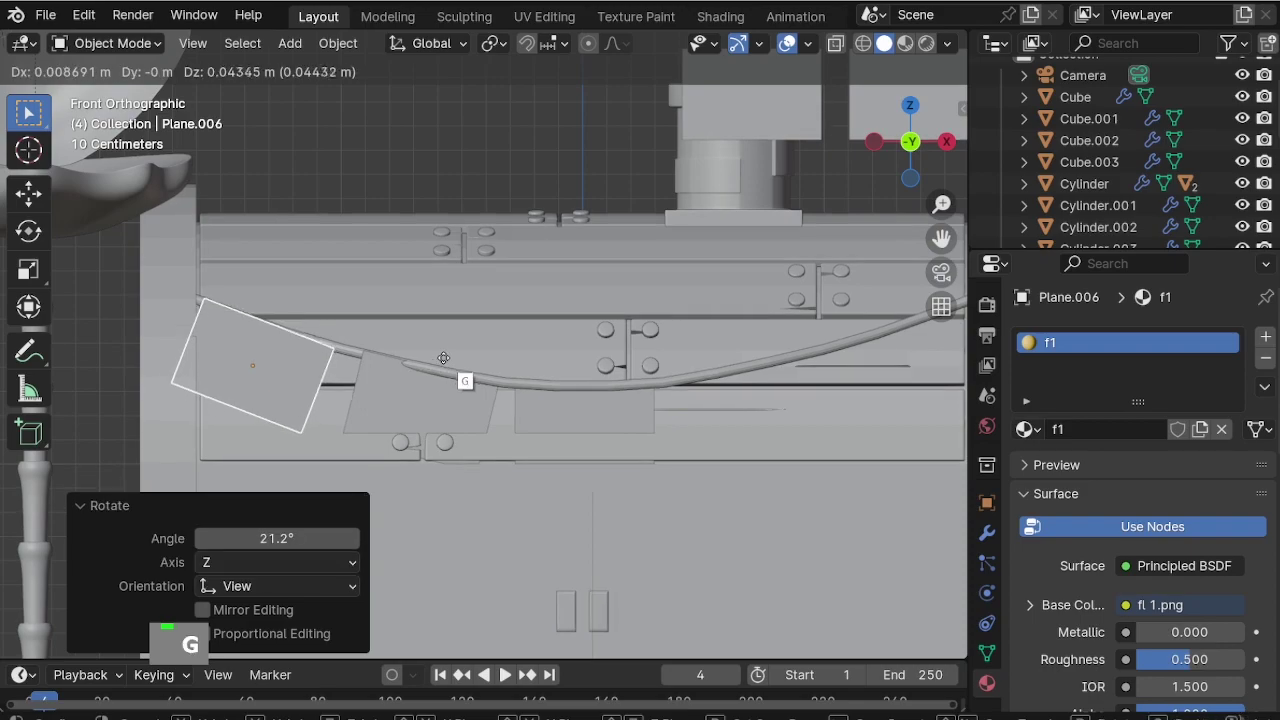
click(452, 361)
key(r)
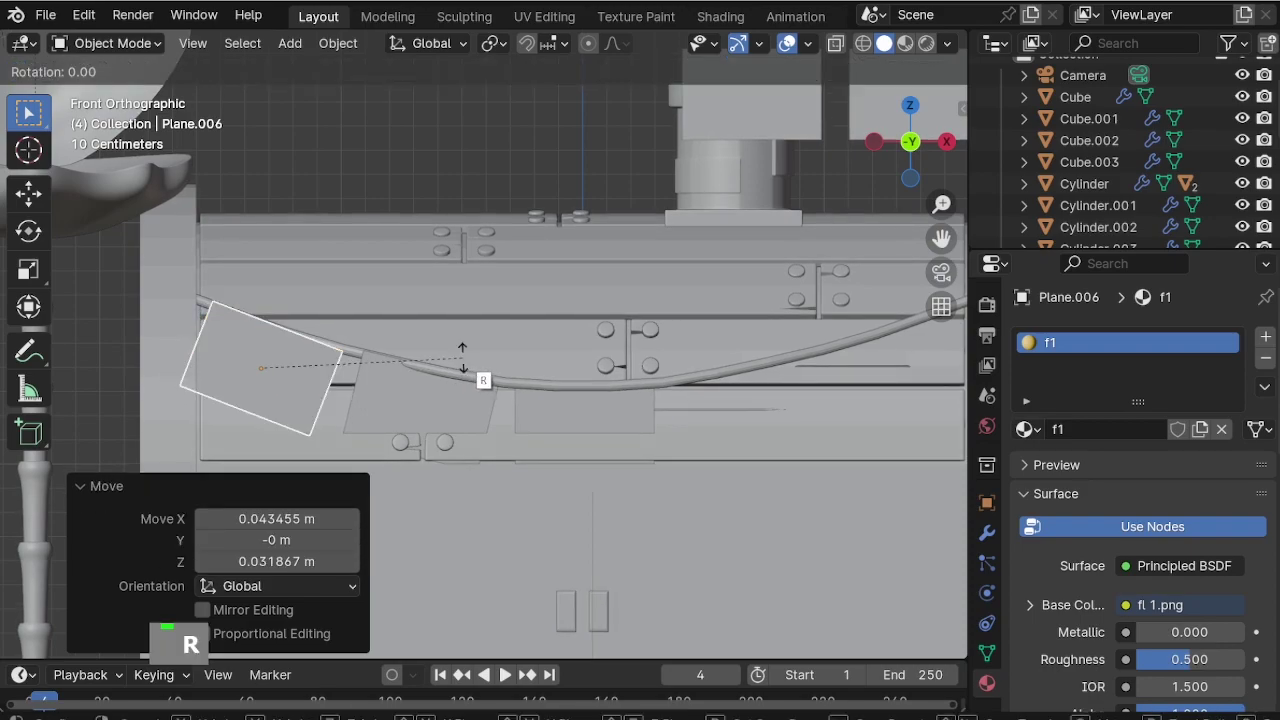
click(466, 345)
Lower the f4 flag about 1.36 m along Z to the rope and set its origin to its geometry.
scroll(466, 345, down, 2)
scroll(533, 194, up, 3)
click(533, 200)
key(g)
key(z)
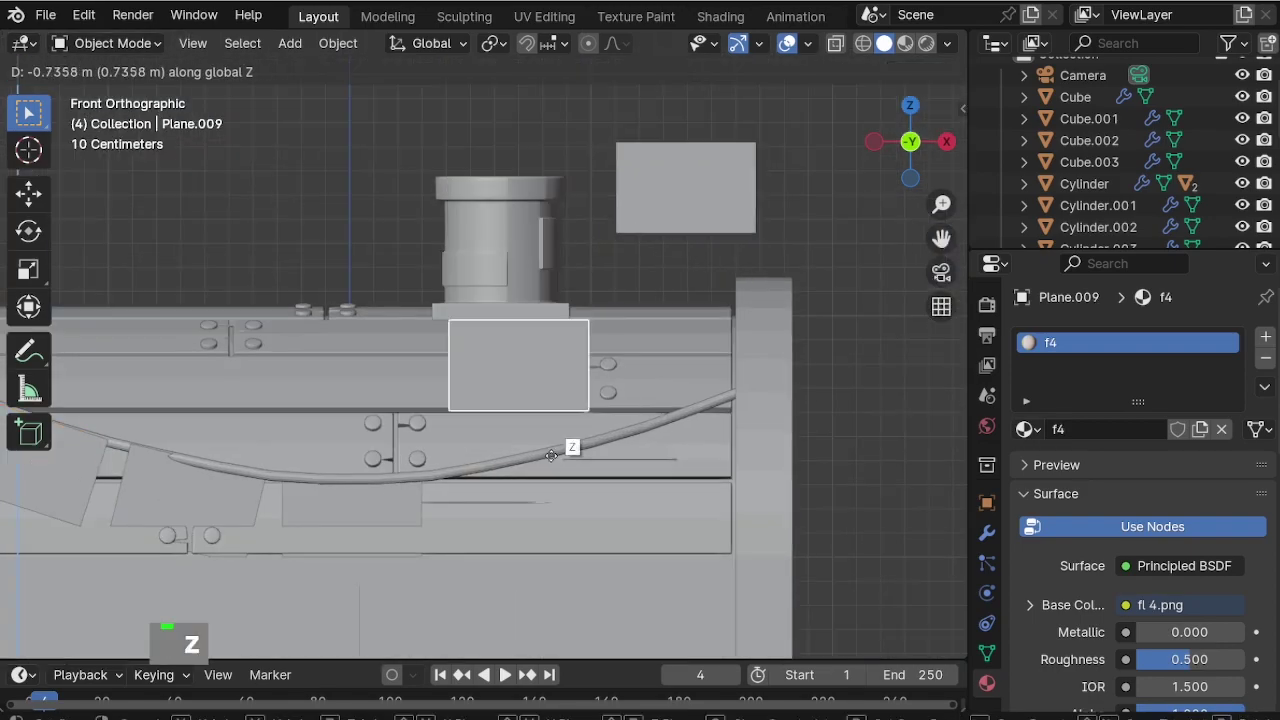
click(586, 543)
key(r)
key(Escape)
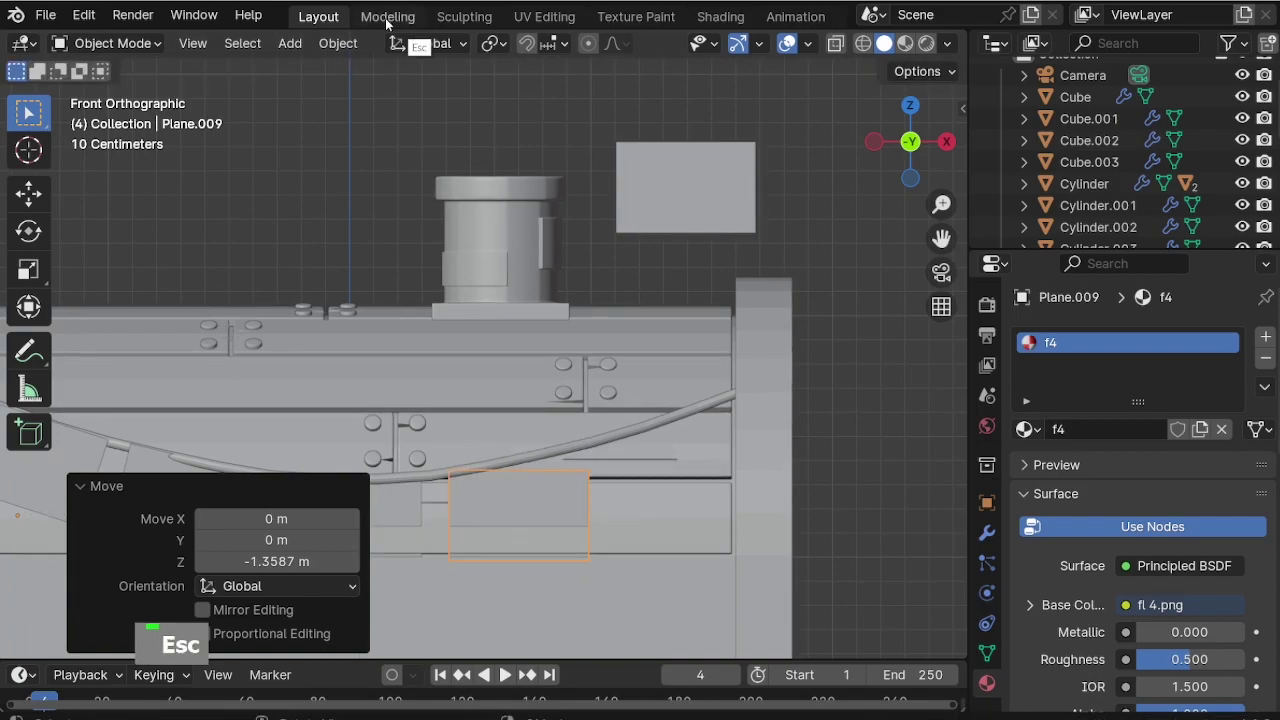
click(338, 43)
double_click(360, 90)
click(605, 112)
Rotate the f4 flag about -13.6° in front view and raise it about 0.046 m in Z onto the rope.
key(r)
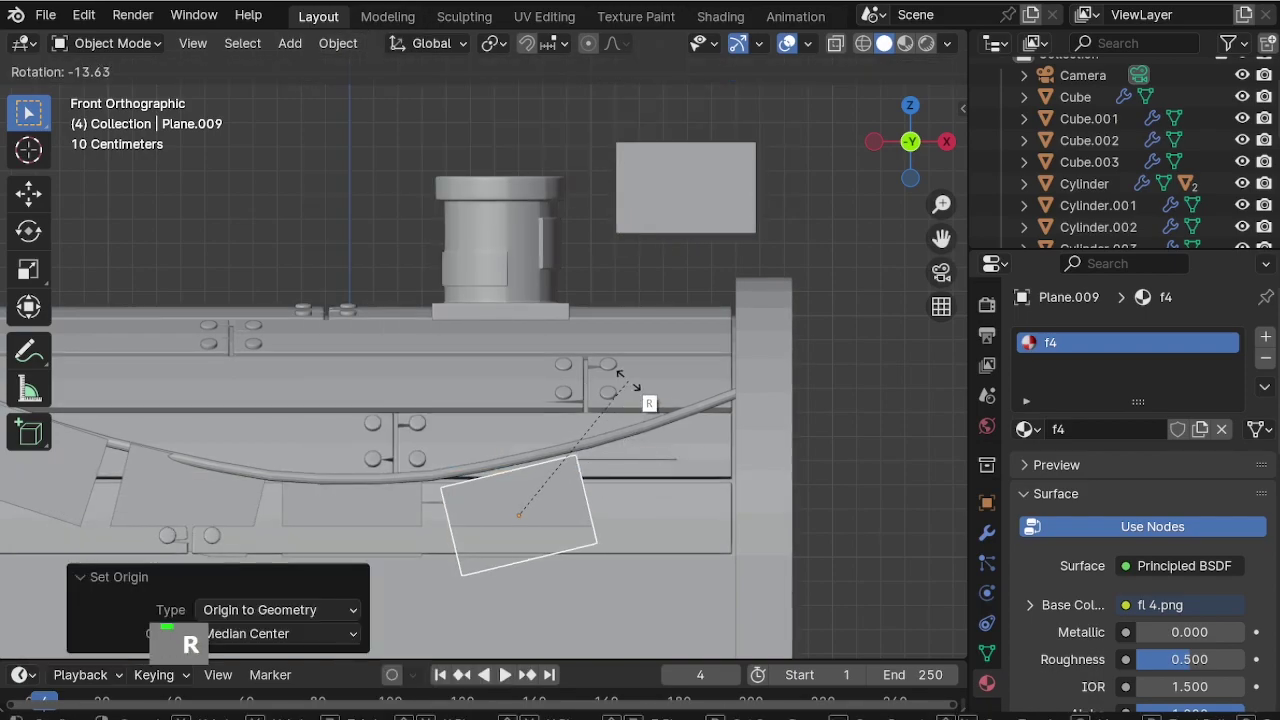
click(630, 390)
key(g)
click(627, 373)
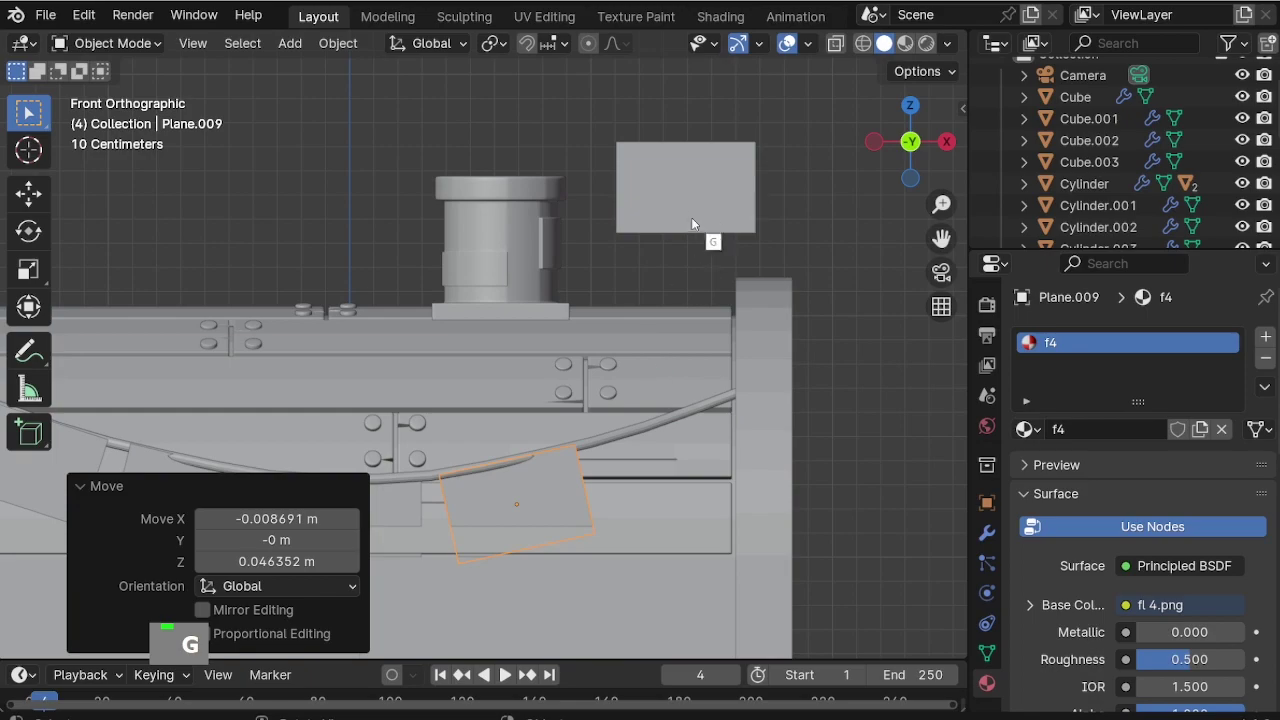
Set the f5 flag's origin to its geometry and lower it about 1.21 m along Z to the rope's right end.
click(690, 199)
click(338, 43)
click(360, 90)
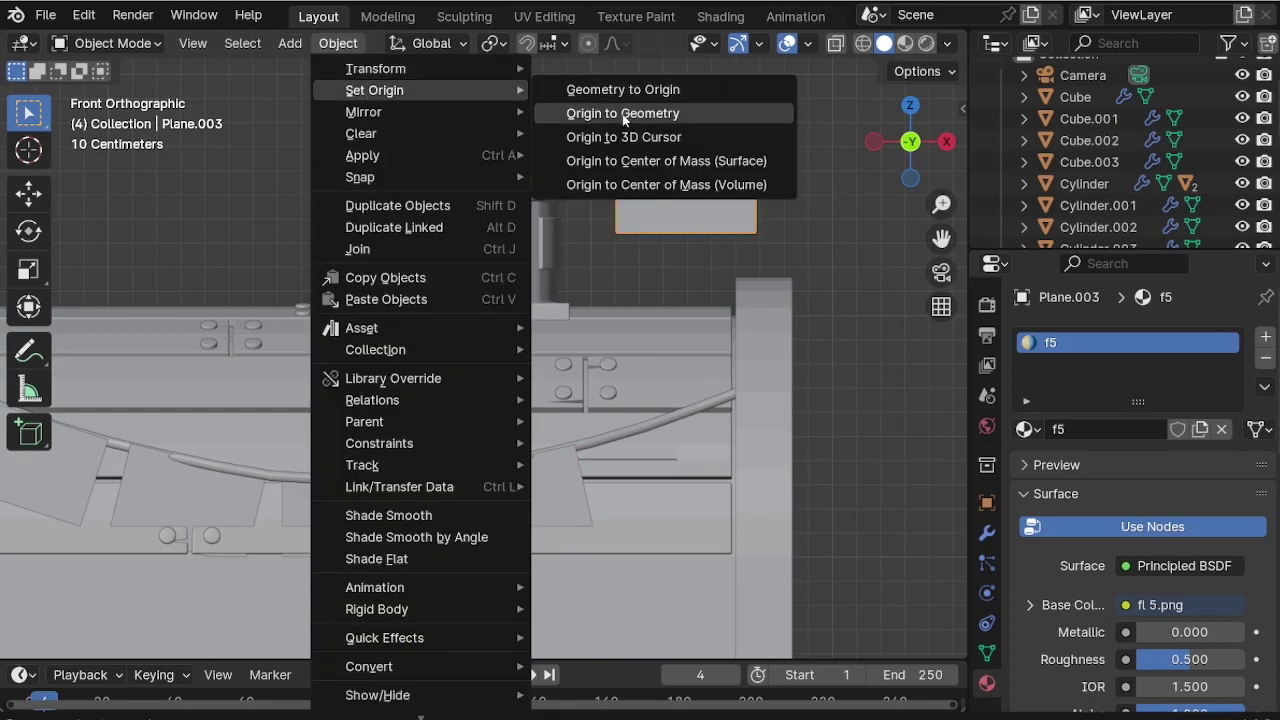
click(623, 111)
key(g)
key(z)
click(630, 462)
Tilt the f5 flag along the rope and shift it about -0.035 m in X and 0.072 m in Z.
key(r)
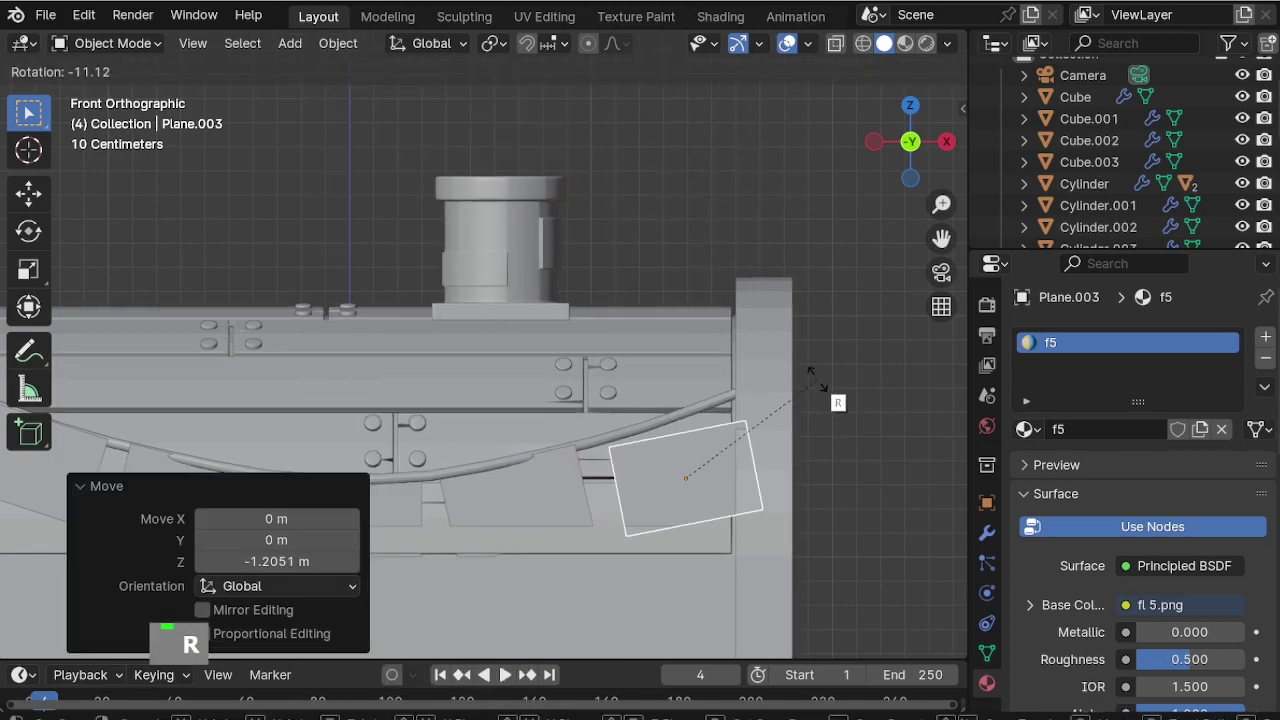
click(797, 357)
key(g)
click(800, 345)
key(r)
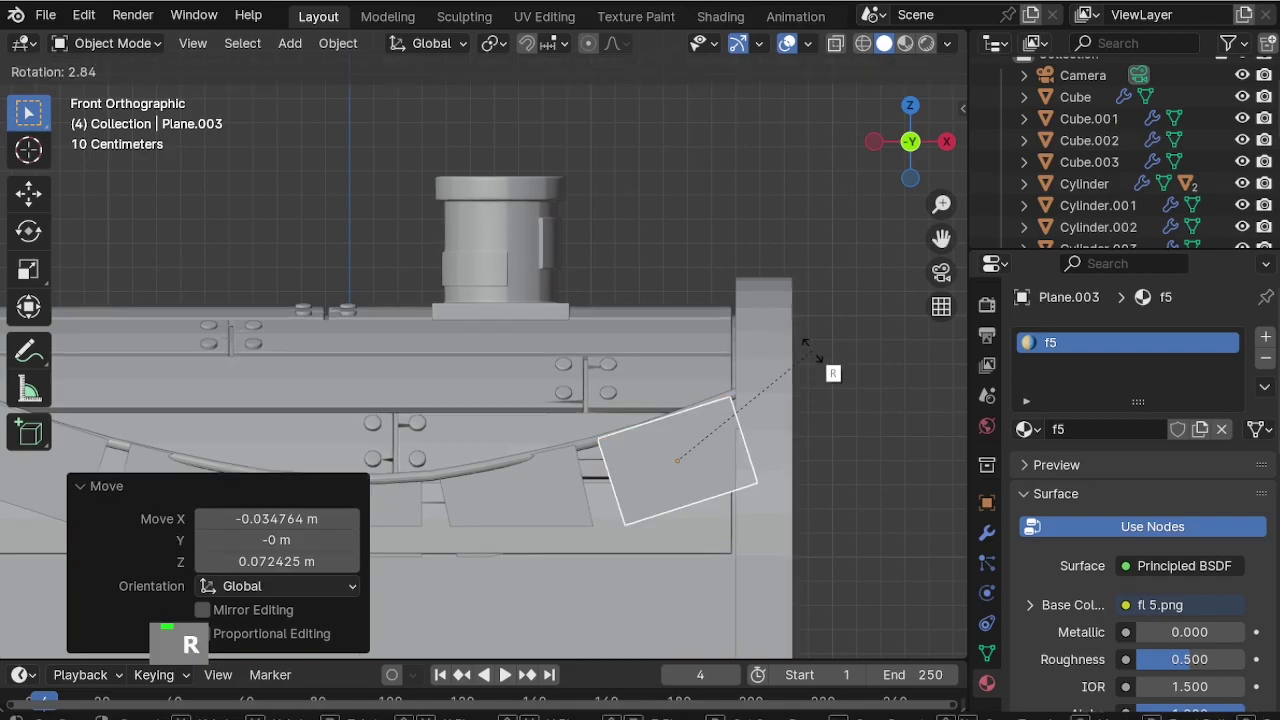
click(810, 349)
Select all five flags and scale them together to 0.951.
shift+click(398, 415)
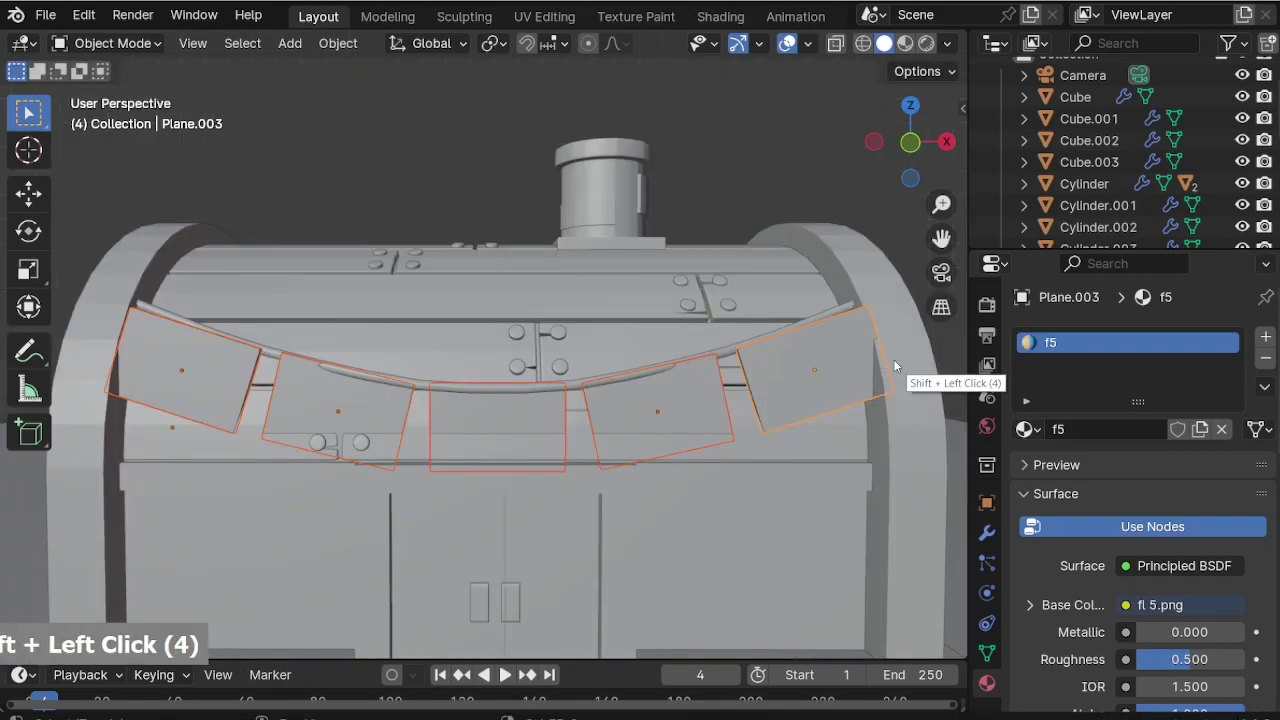
key(s)
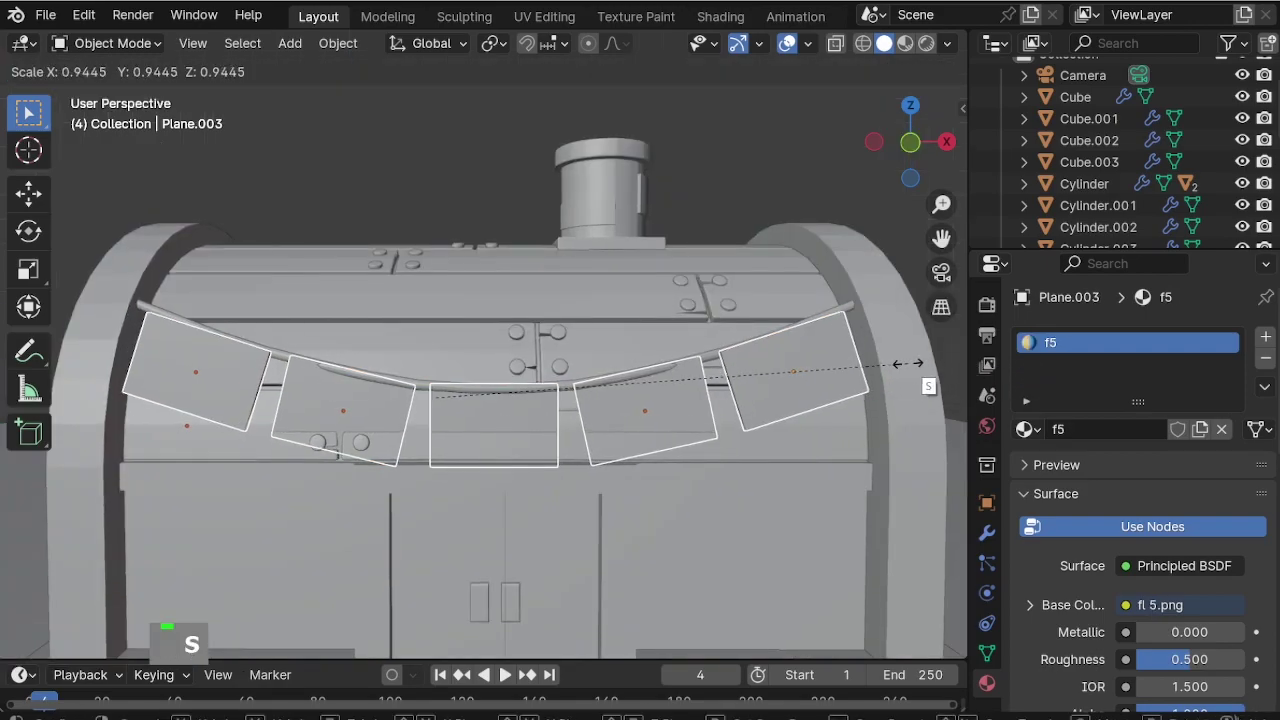
click(912, 364)
Move the five selected flags about -0.071 m along Y, out in front of the house wall.
scroll(728, 411, up, 2)
middle_drag(728, 411, 540, 451)
scroll(567, 395, up, 1)
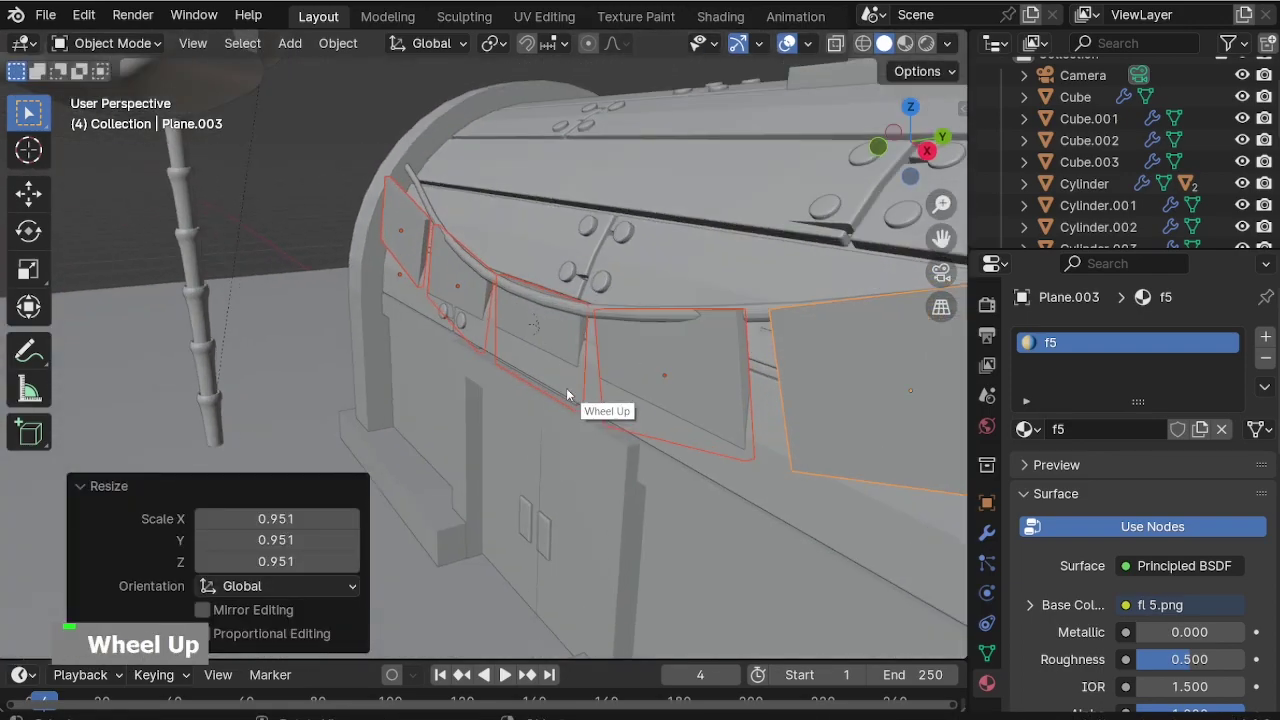
key(g)
key(y)
click(571, 414)
scroll(522, 395, down, 3)
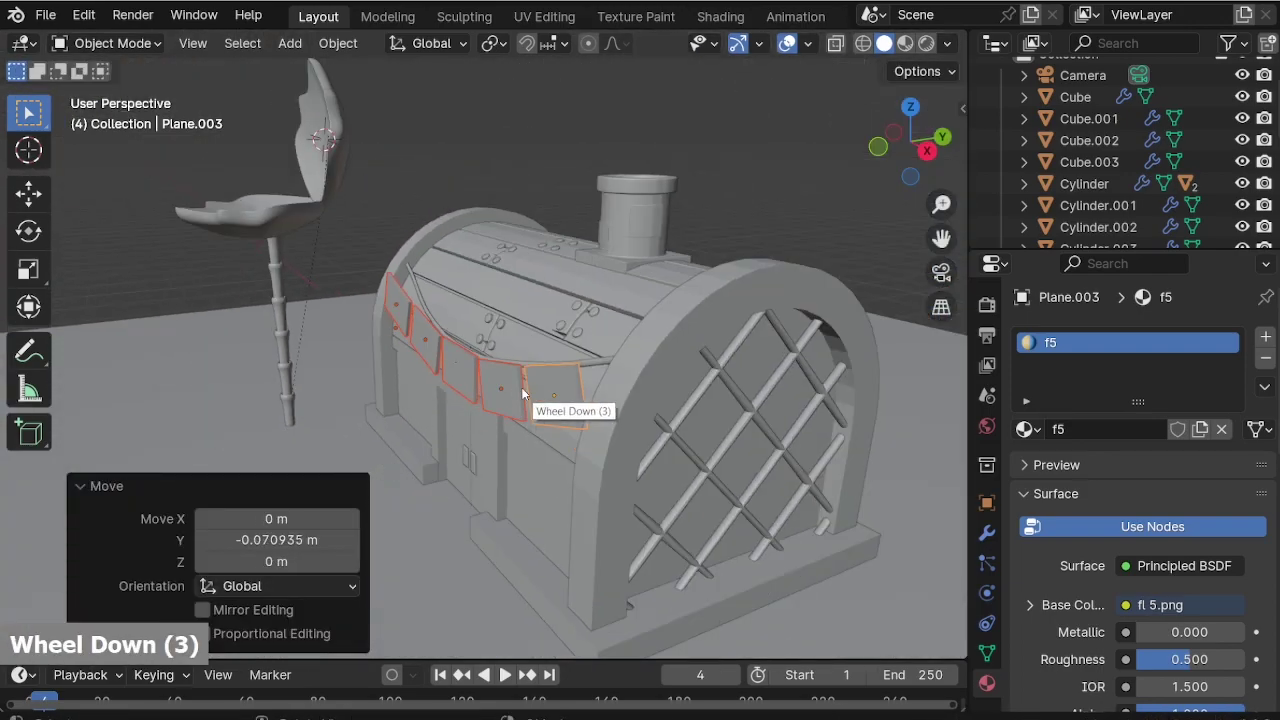
Rotate the five selected flags -11.1° about the X axis to lean with the curved wall.
scroll(520, 390, up, 4)
middle_drag(517, 371, 668, 458)
key(r)
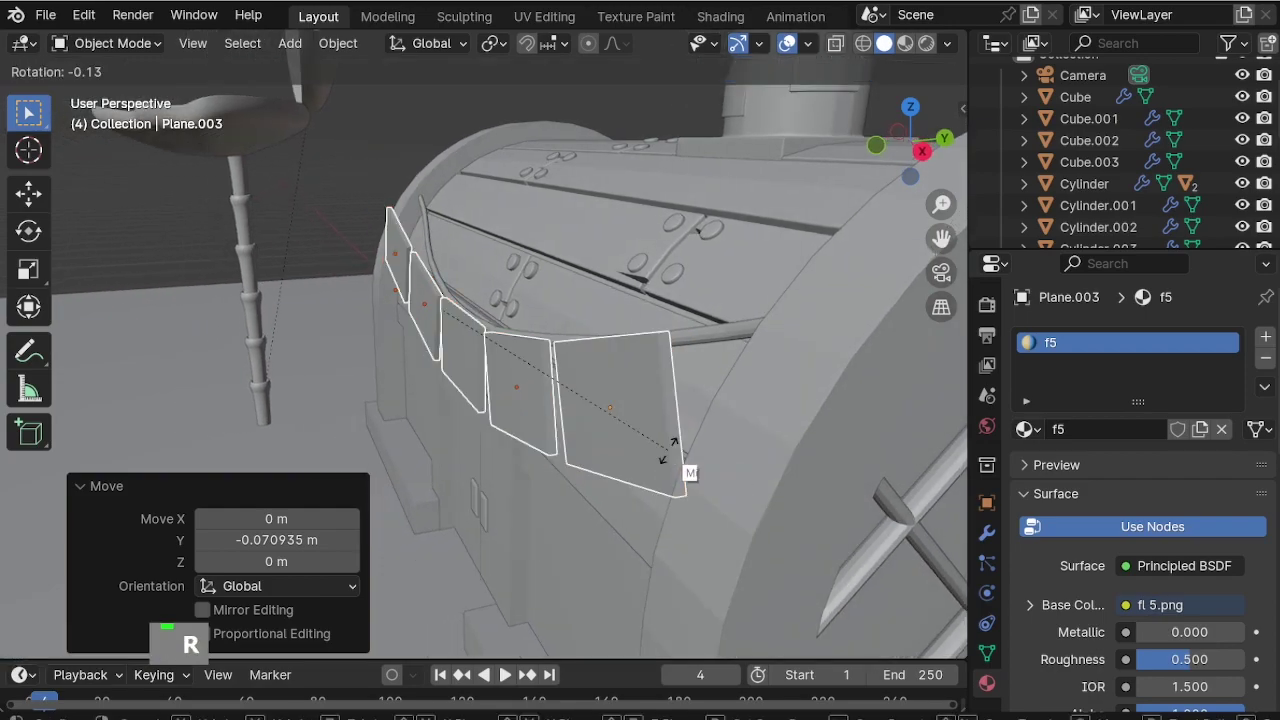
click(607, 470)
middle_drag(607, 470, 844, 368)
scroll(464, 430, down, 4)
shift+middle_drag(464, 430, 470, 355)
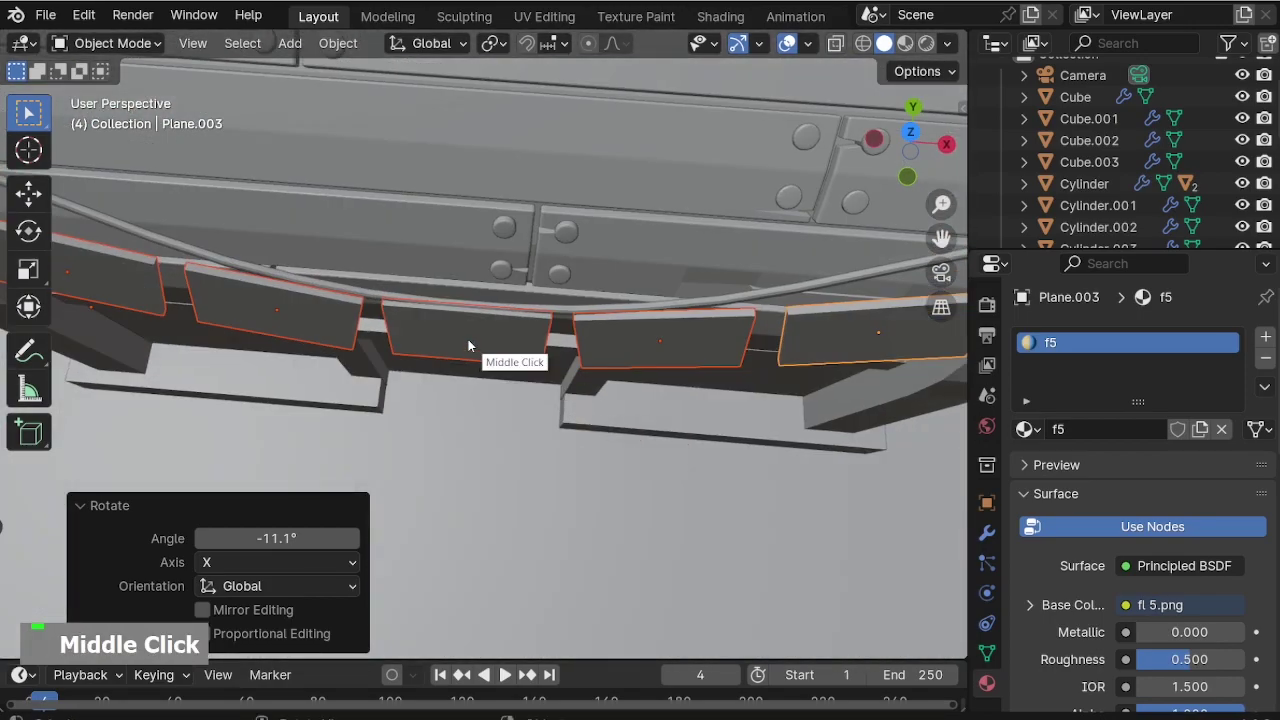
Add the rope to the flag selection and isolate them in a local top view.
shift+click(555, 310)
key(KP_Divide)
key(KP_7)
scroll(400, 342, up, 8)
Rotate and nudge the f2 flag in top view until its upper edge follows the rope.
click(484, 395)
key(r)
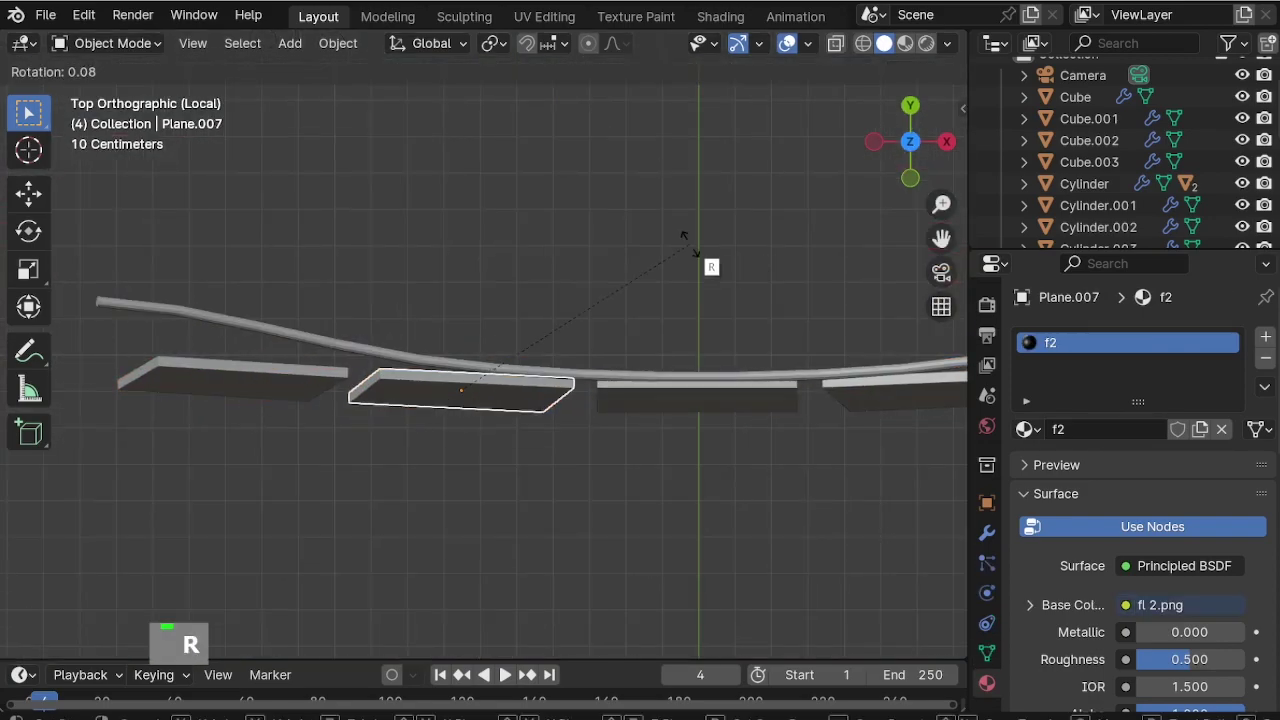
click(700, 256)
key(g)
click(704, 245)
key(r)
click(704, 246)
key(g)
click(704, 245)
Move the middle f3 flag slightly closer to the rope in top view.
click(700, 396)
key(g)
click(709, 304)
Rotate the f1 flag about 5.6° in top view, move it against the rope's left end and fine-tune its angle.
click(277, 375)
key(r)
click(651, 228)
key(g)
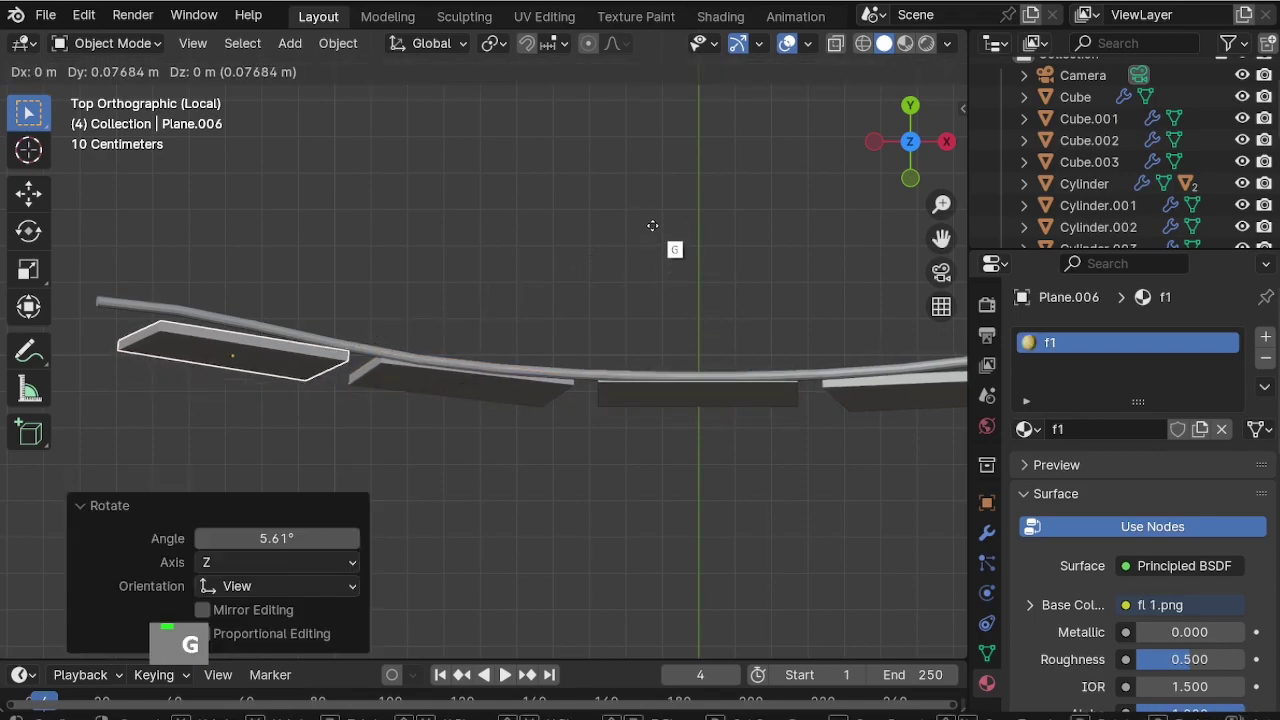
click(655, 224)
click(655, 235)
key(g)
click(656, 238)
key(r)
click(662, 228)
Rotate and nudge the f4 flag in top view until its upper edge lies along the rope.
scroll(297, 283, down, 1)
shift+middle_drag(650, 318, 230, 332)
click(380, 402)
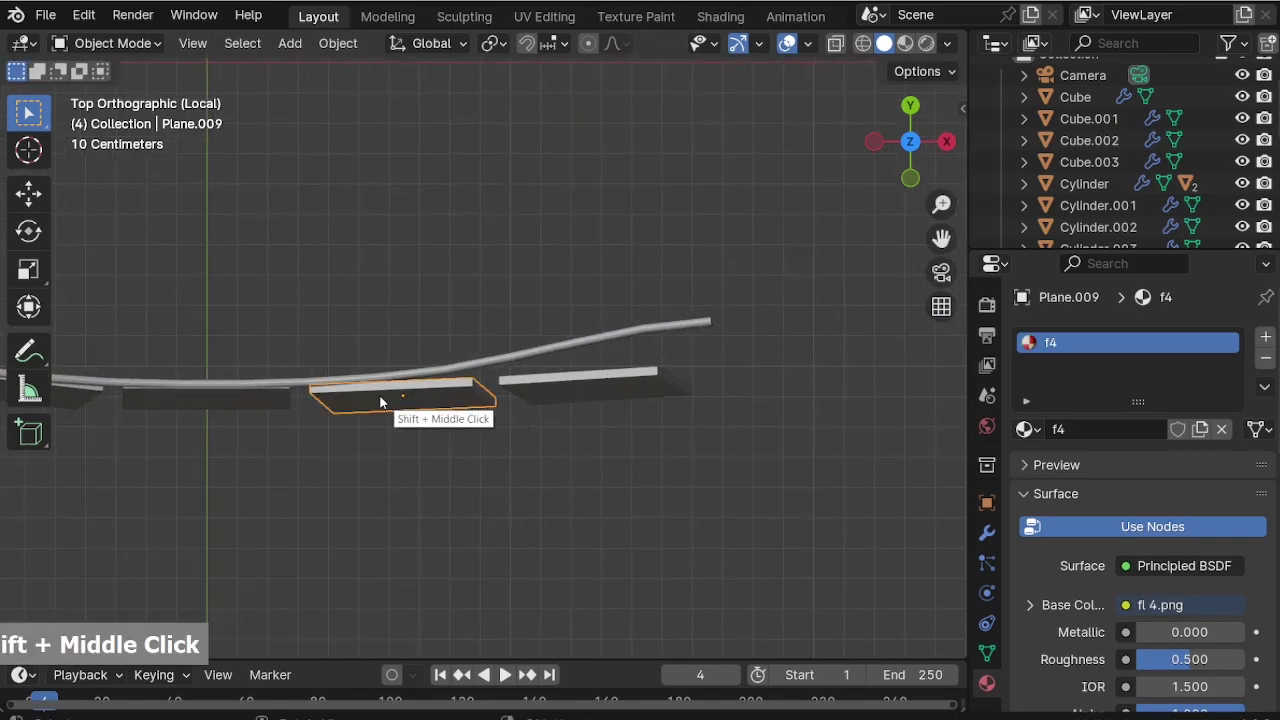
scroll(380, 402, up, 3)
key(r)
click(544, 226)
key(g)
click(547, 220)
key(r)
click(641, 312)
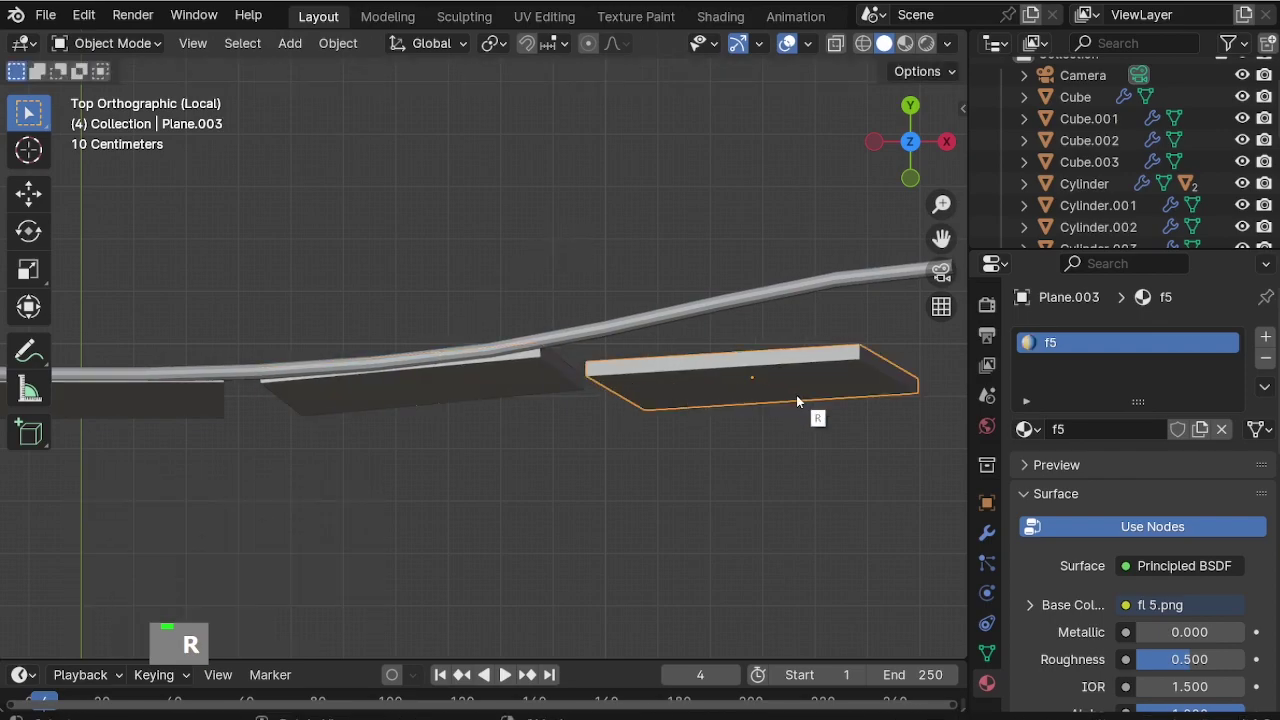
Align the f5 flag with the rope's right end, moving it about 0.093 m in Y and correcting its rotation by -3.17°.
key(r)
click(810, 362)
key(g)
click(829, 354)
key(r)
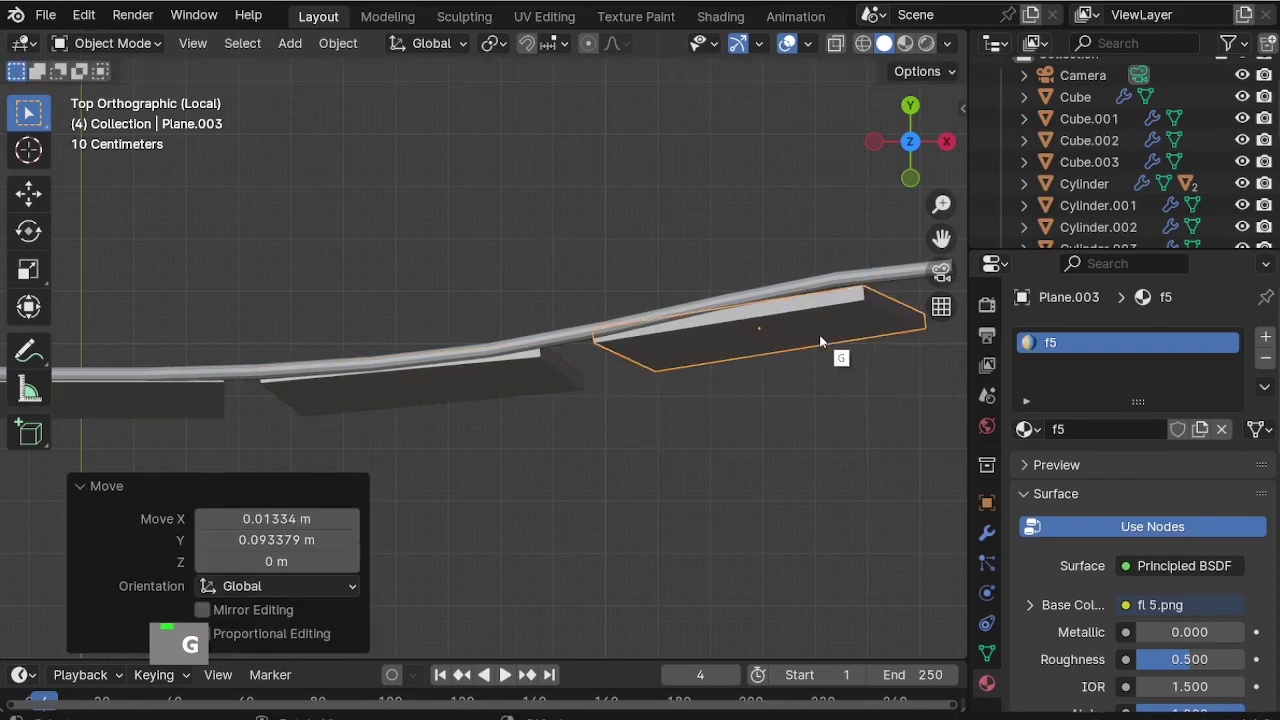
click(818, 400)
key(g)
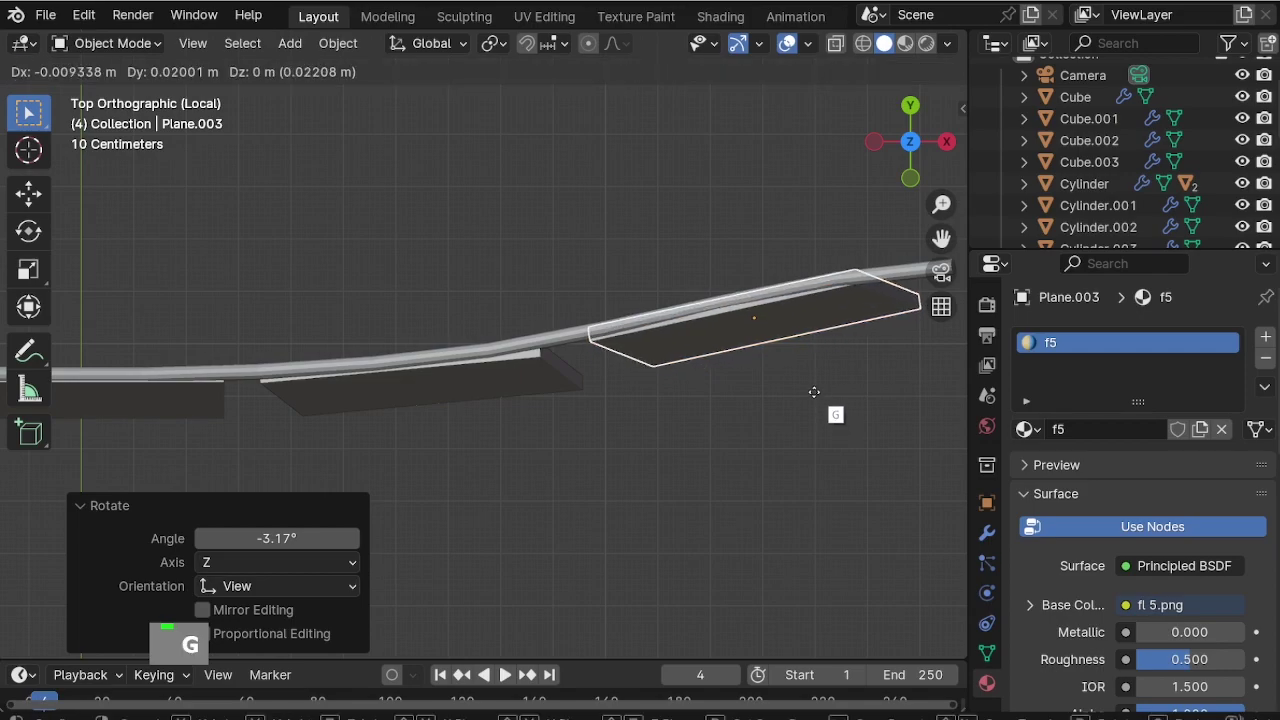
click(830, 418)
Leave local view and examine how the hung flags sit against the rope and the curved house front.
scroll(761, 453, down, 3)
middle_drag(761, 453, 523, 314)
key(KP_Divide)
scroll(640, 262, down, 3)
scroll(772, 285, up, 3)
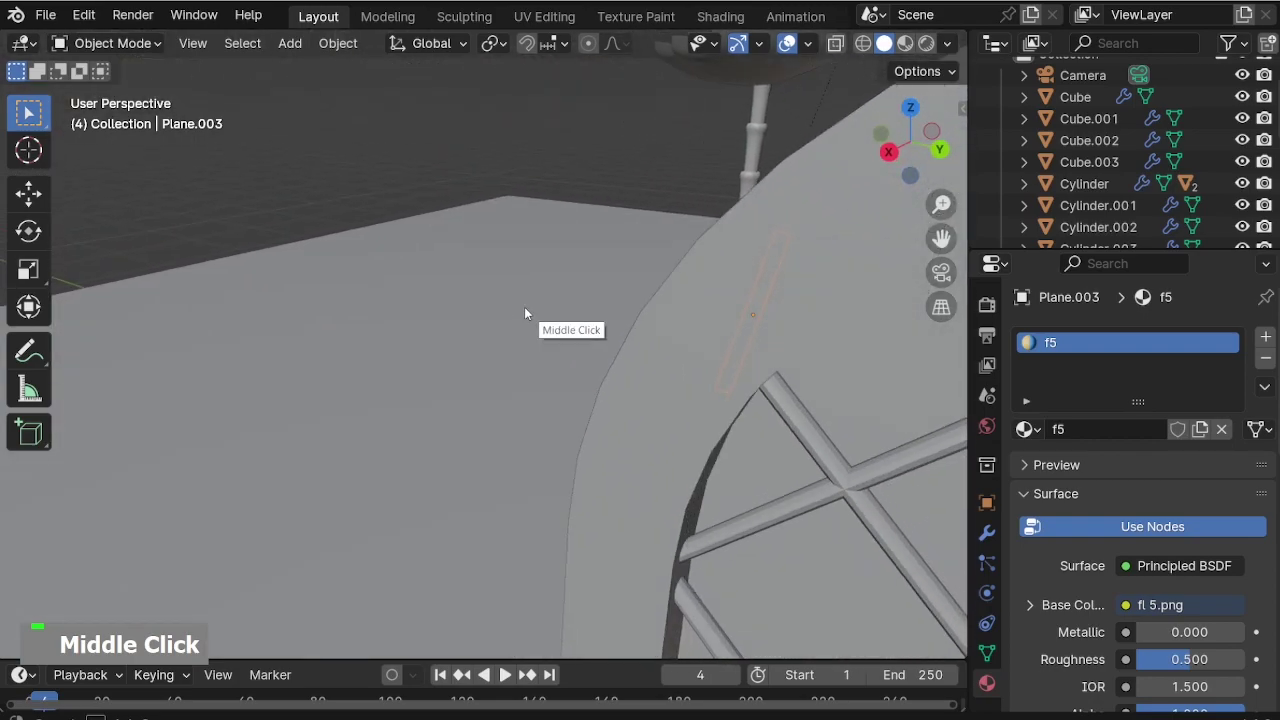
key(r)
key(Escape)
middle_drag(680, 416, 763, 454)
scroll(763, 454, down, 5)
scroll(600, 418, up, 5)
middle_drag(597, 420, 658, 319)
scroll(606, 369, down, 3)
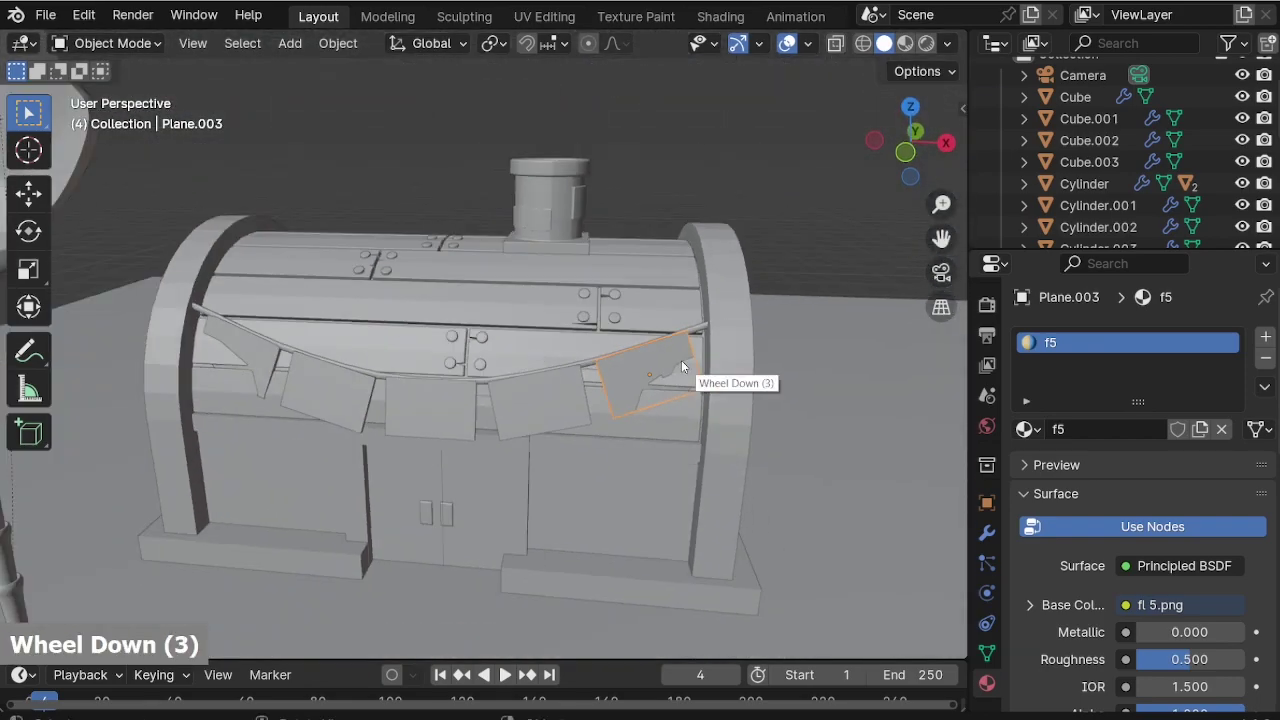
Select all five flags together with the rope and isolate them in local view.
scroll(343, 380, up, 3)
shift+click(360, 392)
shift+click(641, 453)
shift+click(437, 375)
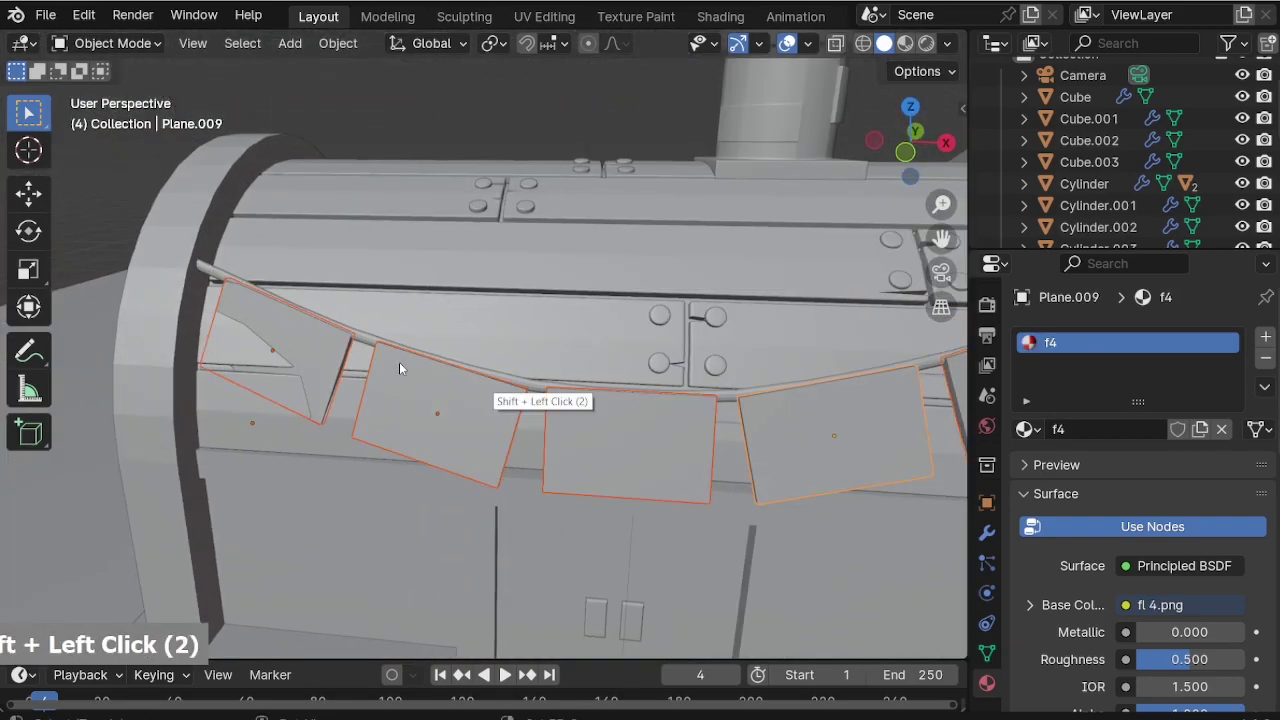
scroll(783, 371, down, 2)
middle_drag(783, 371, 720, 375)
shift+click(754, 369)
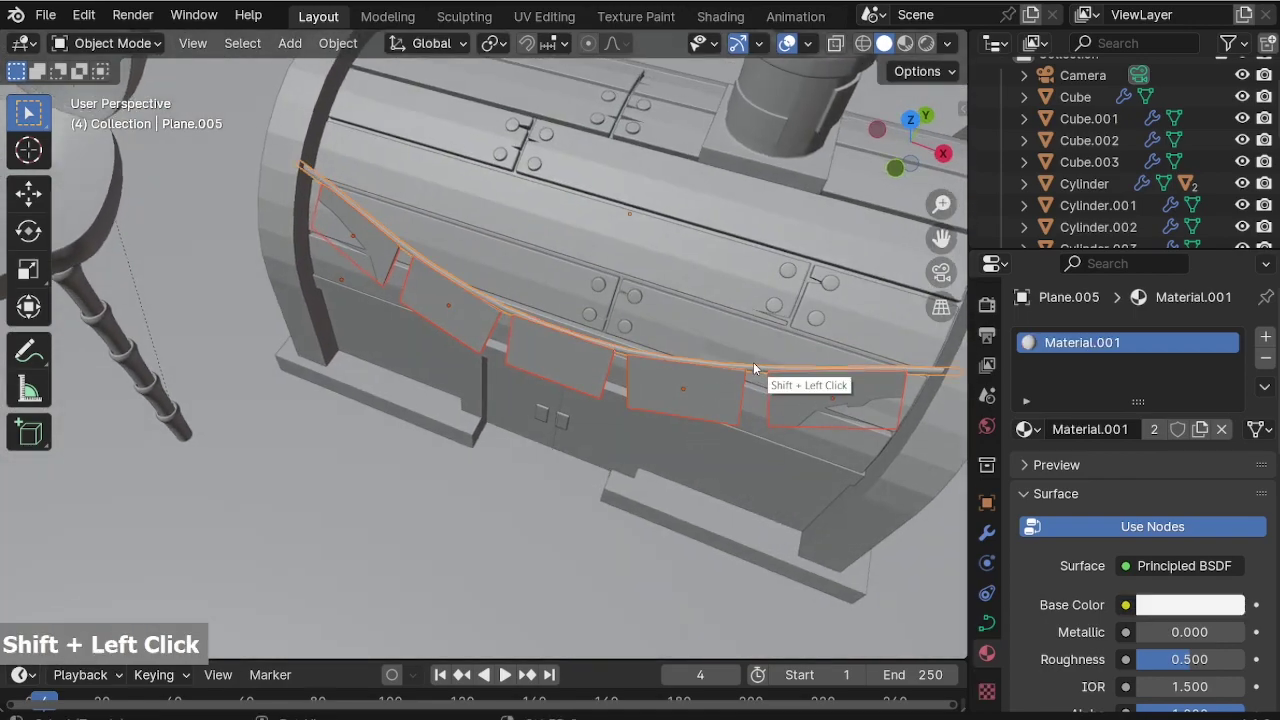
key(KP_Divide)
scroll(470, 395, up, 5)
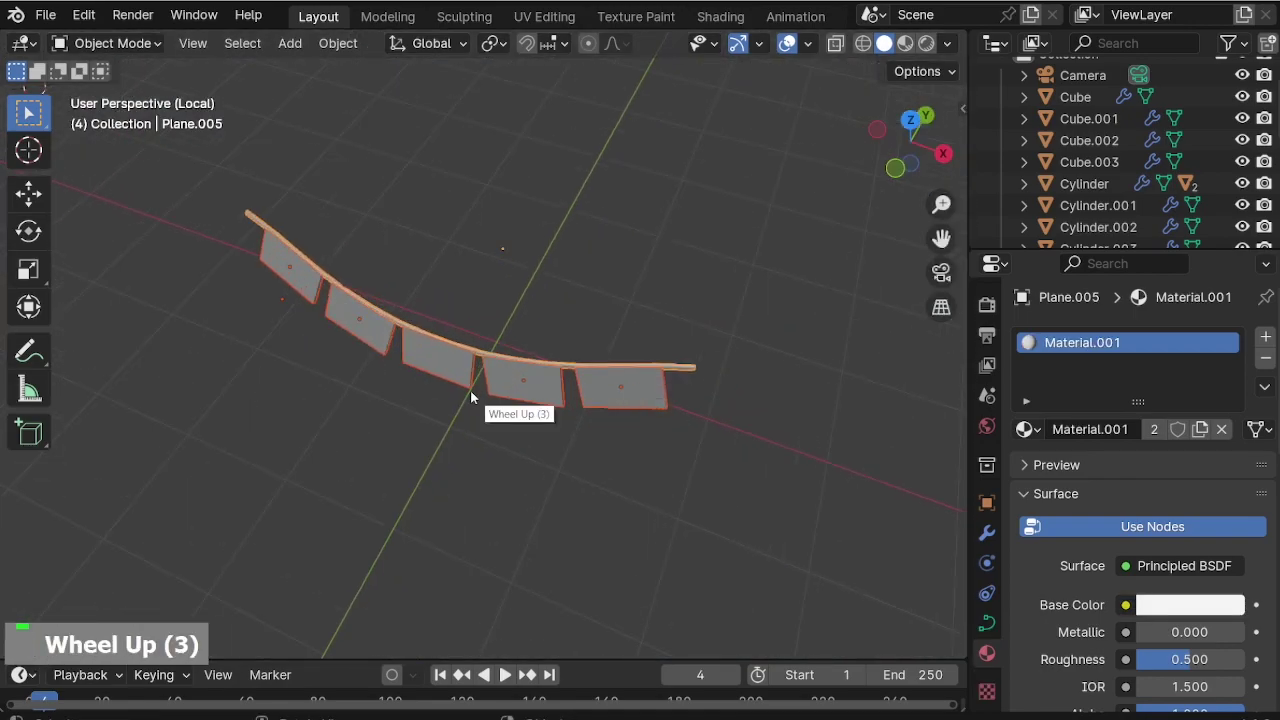
Tilt the f5 flag by 5.76° in an end-on side view.
click(626, 390)
key(KP_7)
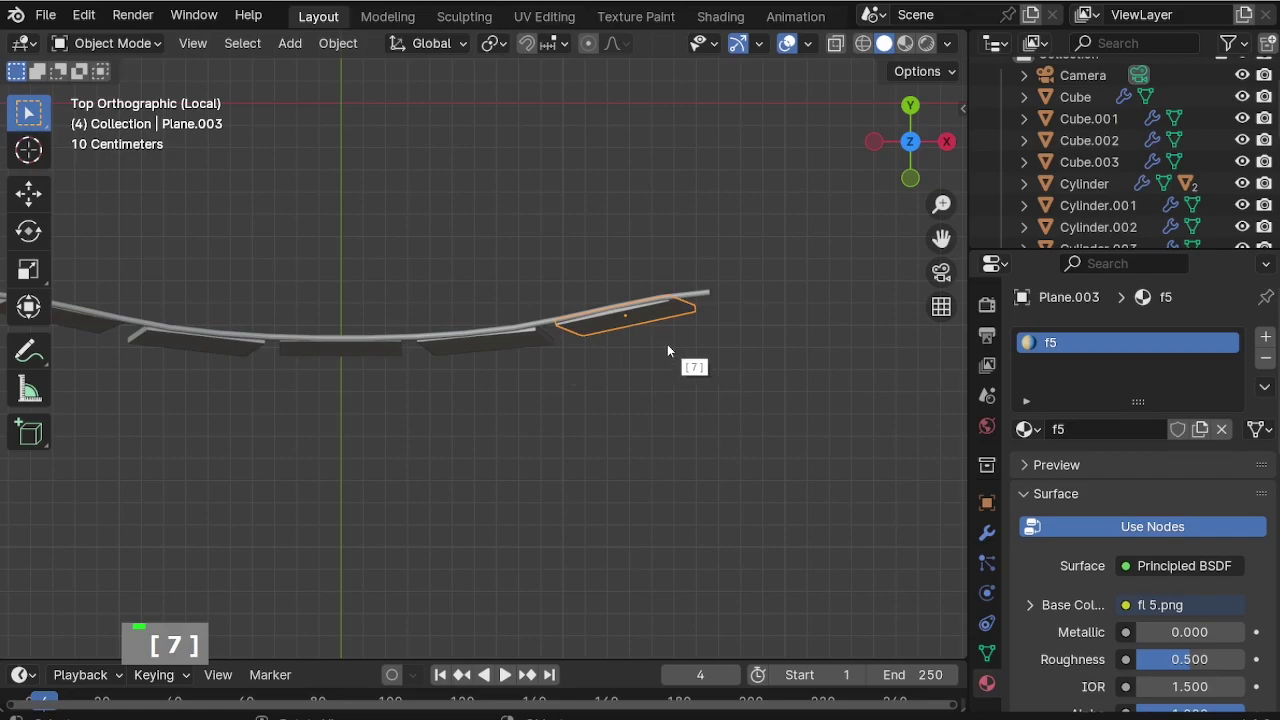
middle_drag(668, 347, 556, 264)
scroll(629, 294, up, 5)
key(KP_3)
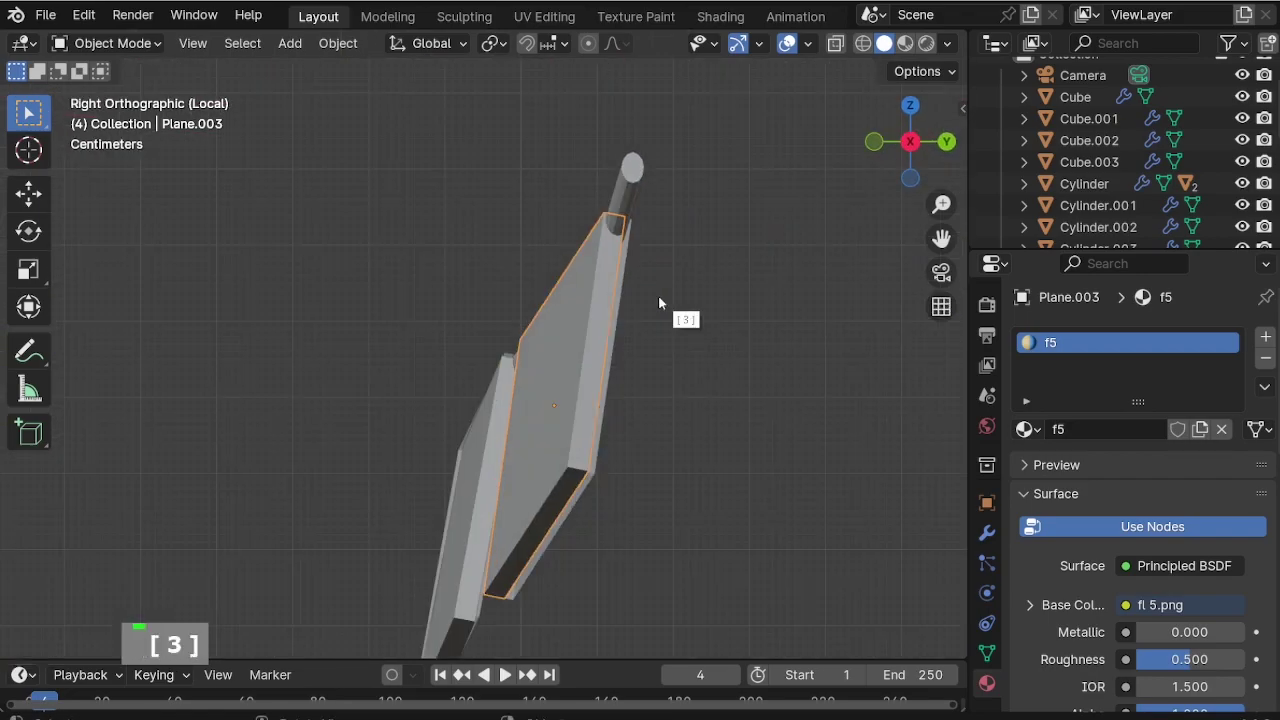
key(r)
right_click(697, 266)
middle_drag(697, 266, 504, 351)
key(r)
click(728, 348)
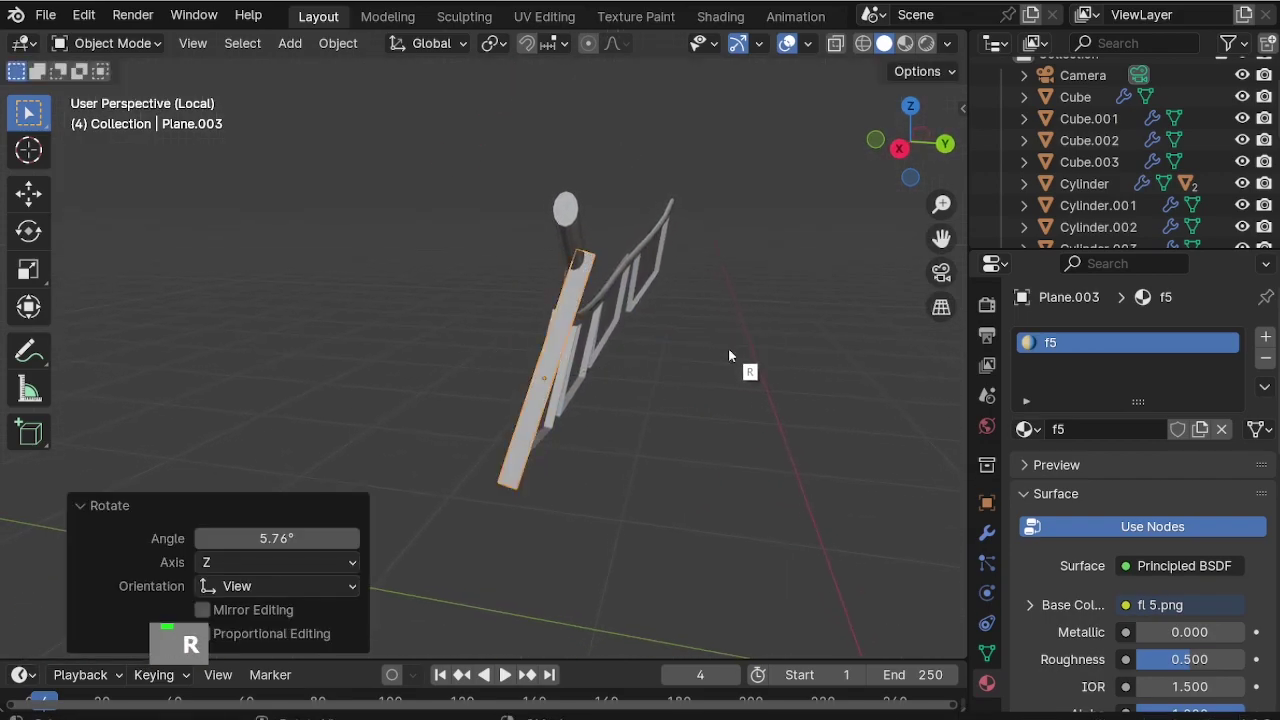
Move the f5 flag against the rope, shifting it about 0.004 m in X, -0.022 m in Y and 0.011 m in Z.
key(g)
click(717, 343)
middle_drag(717, 343, 663, 391)
scroll(768, 410, down, 3)
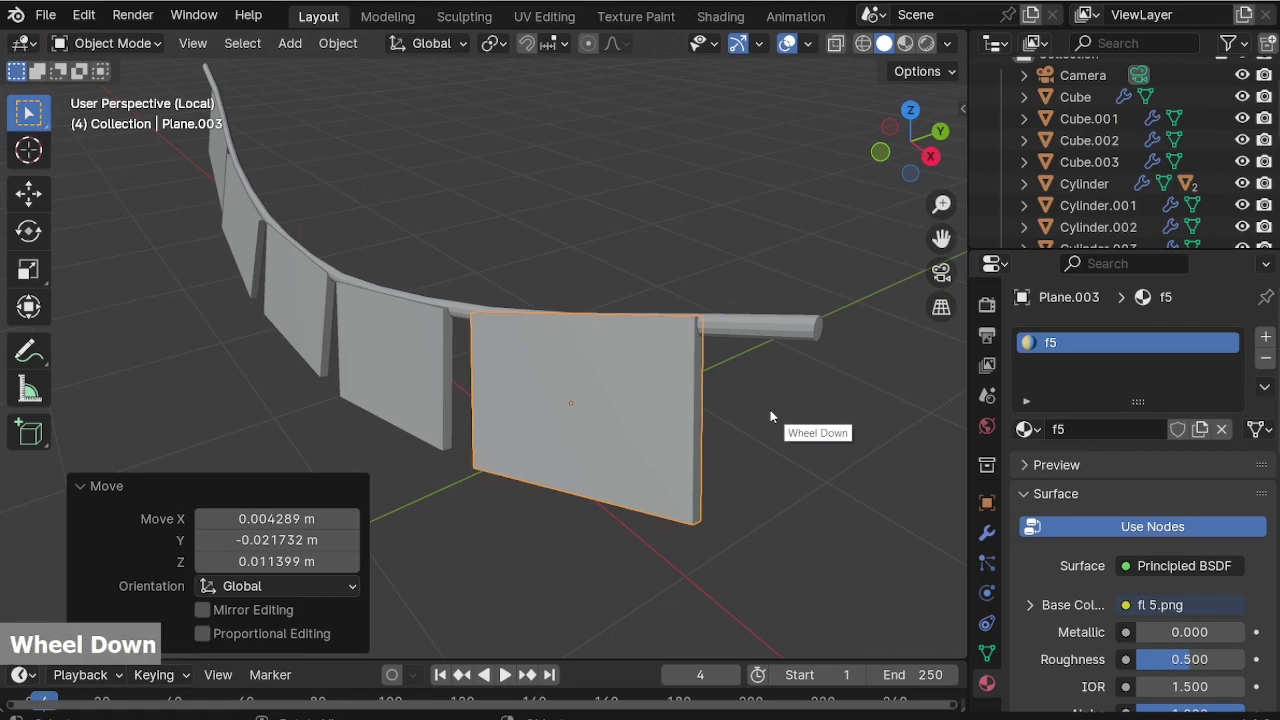
Tilt the f1 flag about -4° seen end-on and move it against the rope's left end.
middle_drag(768, 410, 766, 354)
scroll(410, 420, down, 4)
middle_drag(410, 420, 457, 401)
click(457, 402)
key(r)
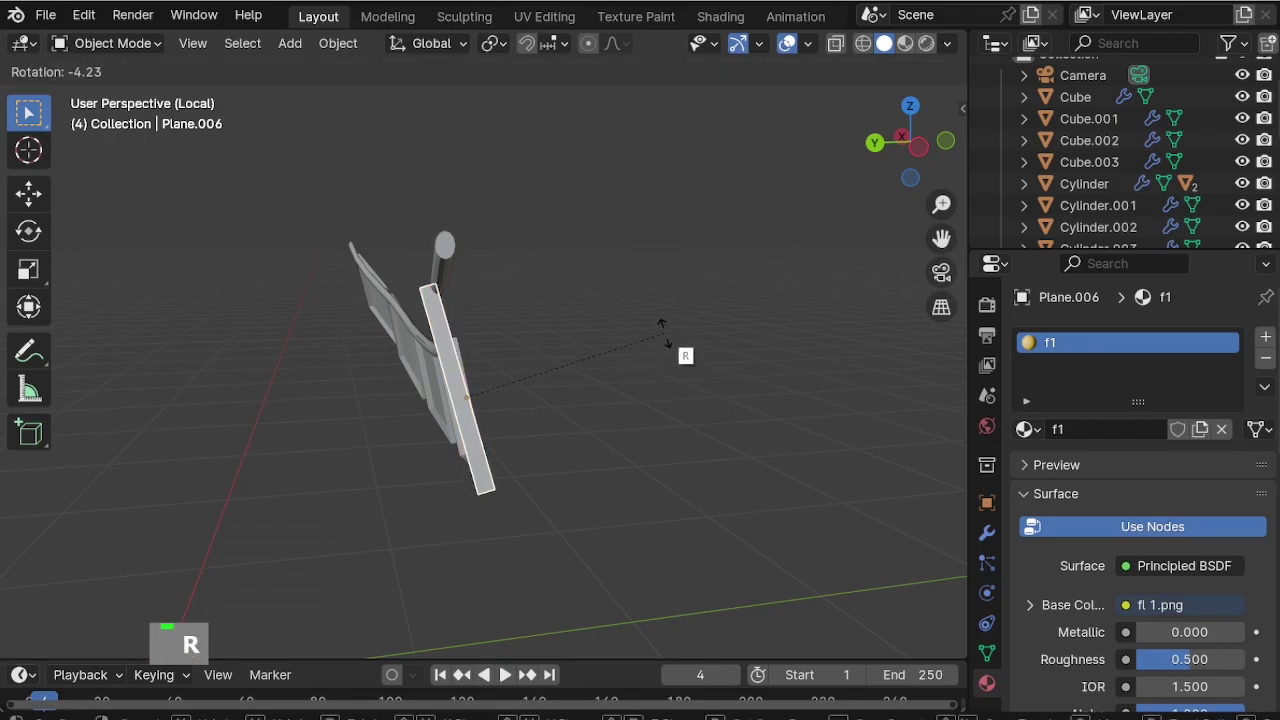
click(664, 333)
key(g)
click(682, 327)
middle_drag(640, 335, 292, 300)
Leave local view and align the f1 flag with the rope from above, rotating it -1.68° and shifting it about 0.020 m in X and -0.013 m in Y.
key(KP_Divide)
scroll(300, 292, up, 4)
key(KP_7)
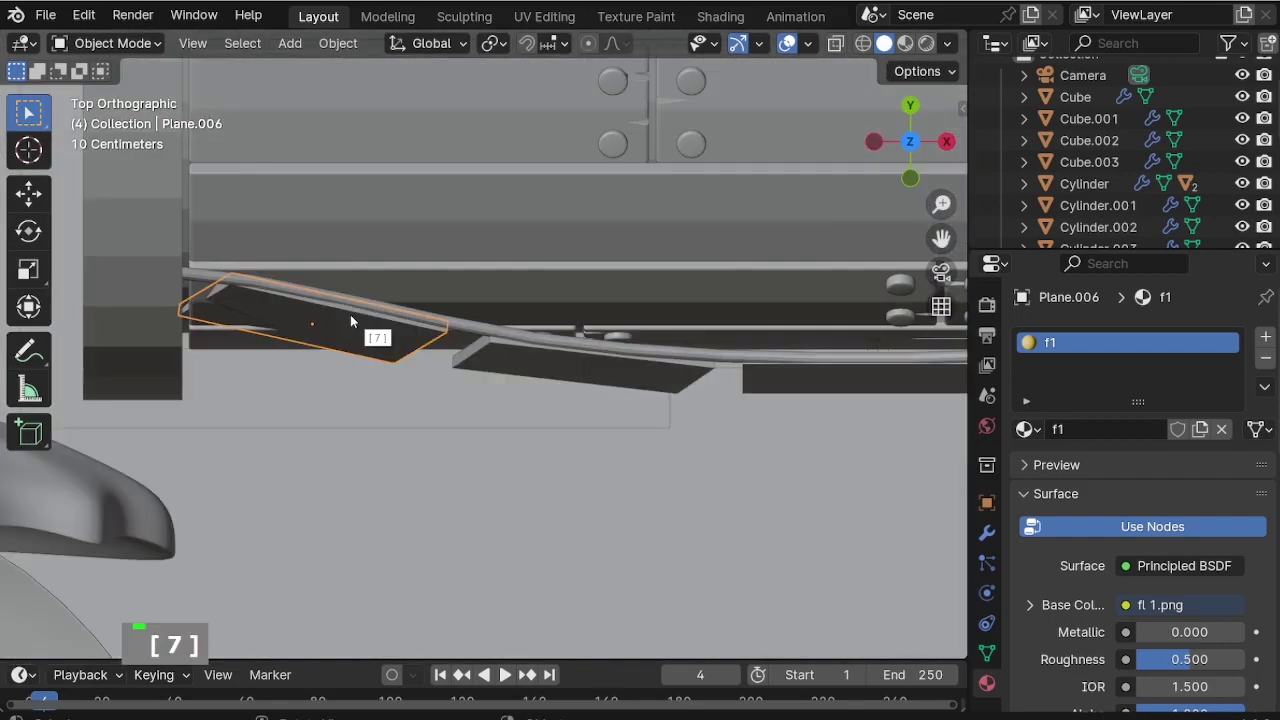
key(r)
click(508, 258)
key(g)
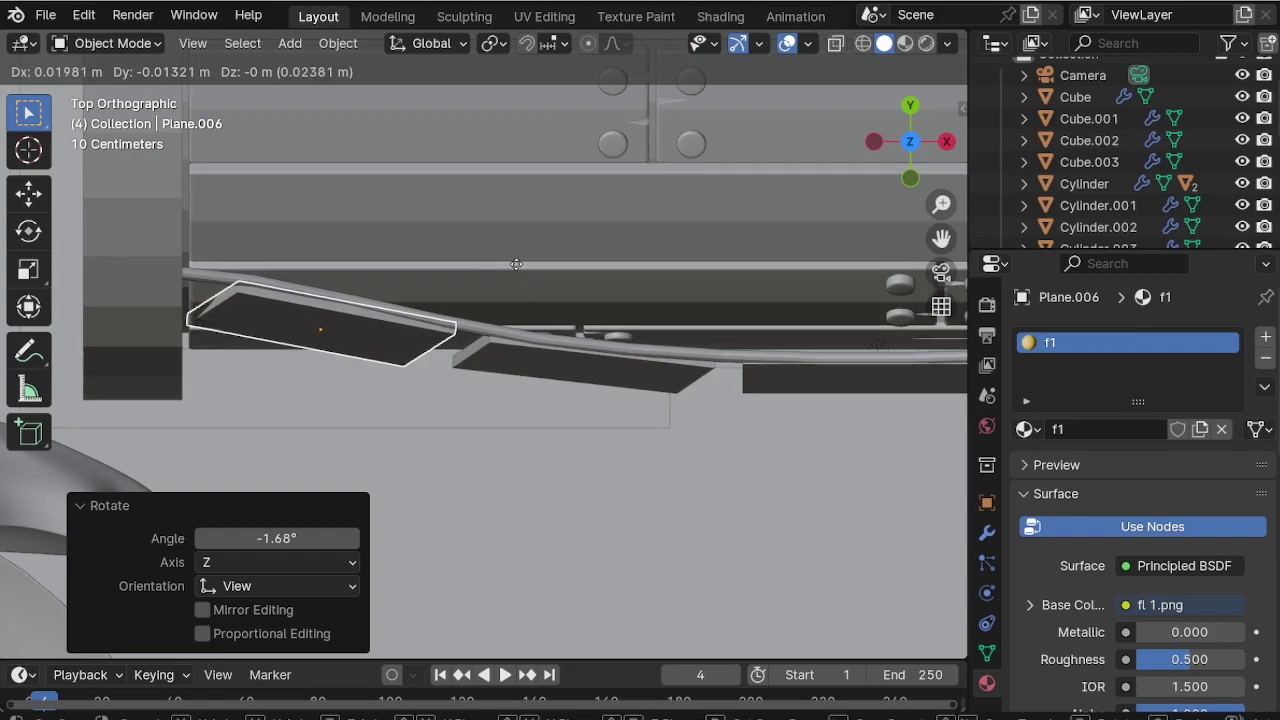
click(516, 264)
key(r)
click(547, 263)
key(r)
click(562, 318)
Rotate the f5 flag by 1.33° in top view and nudge it about 0.003 m in both X and Y along the rope.
middle_drag(562, 318, 273, 283)
scroll(273, 283, down, 6)
scroll(666, 388, up, 4)
click(663, 380)
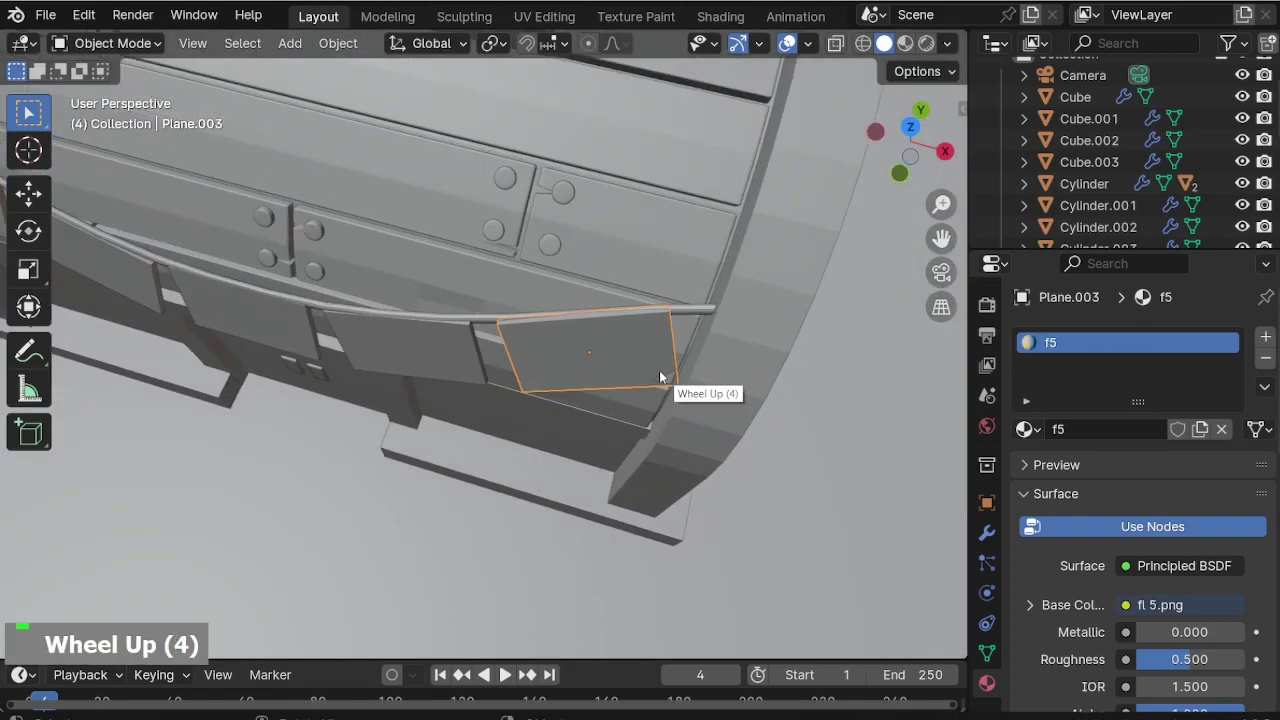
key(KP_7)
scroll(627, 200, up, 5)
key(r)
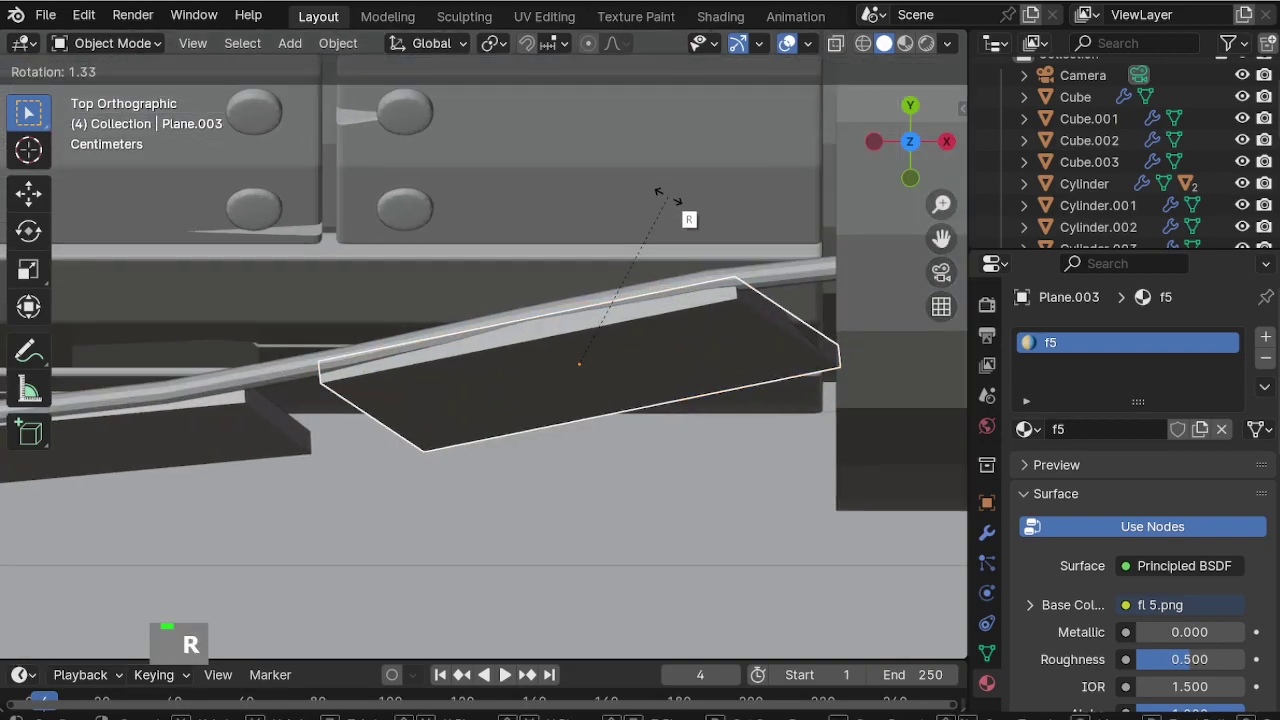
click(686, 214)
key(g)
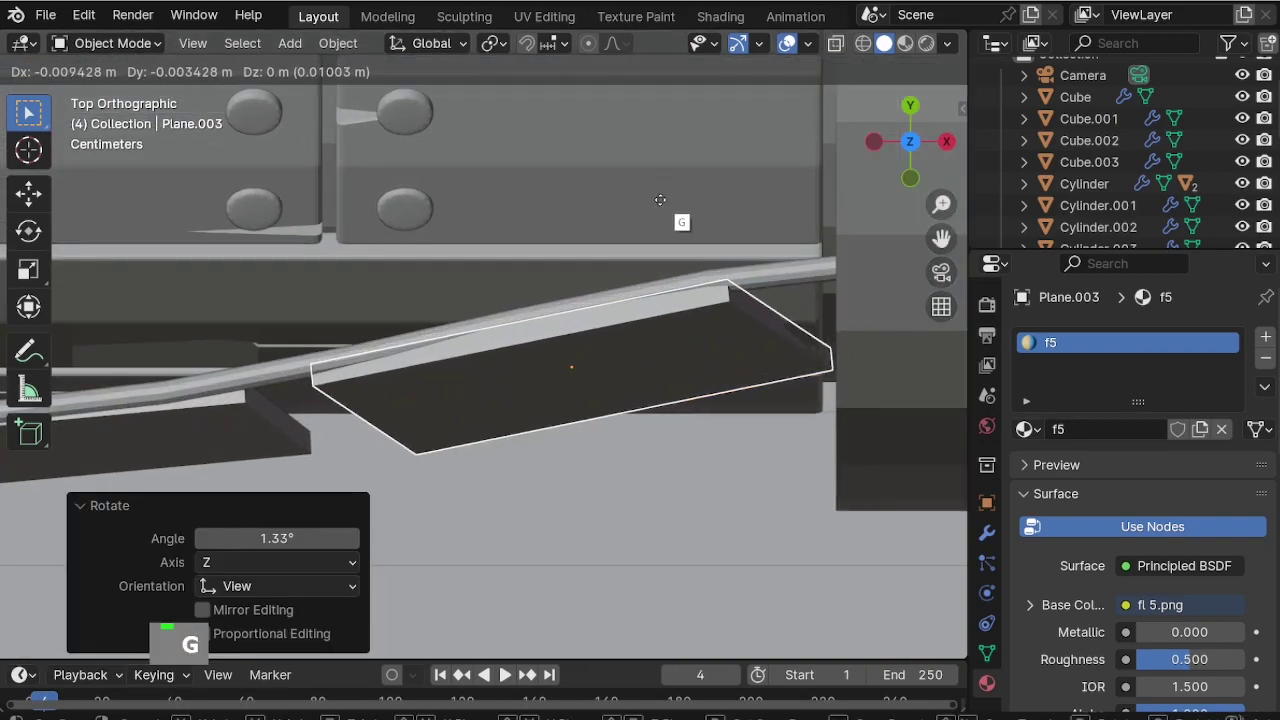
click(658, 223)
Fine-tune the f5 flag's rotation about the global Z axis.
scroll(658, 223, down, 4)
middle_drag(638, 129, 775, 440)
scroll(654, 233, up, 2)
key(r)
key(z)
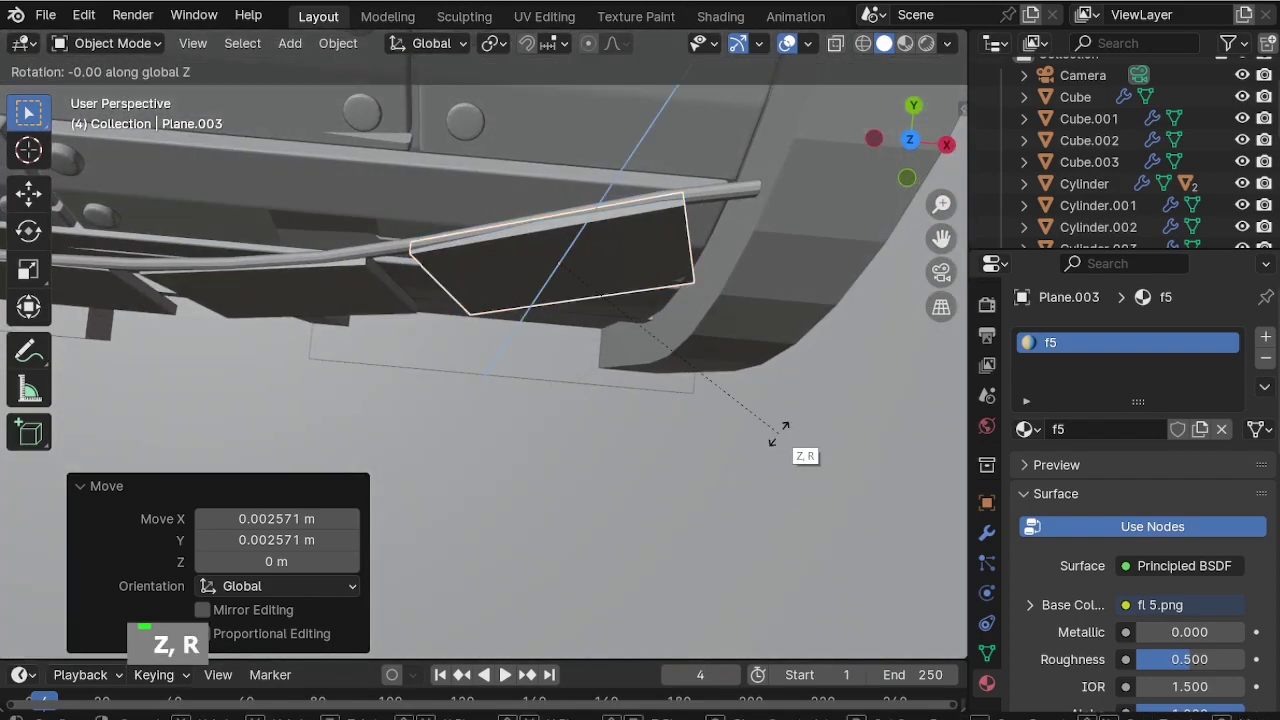
click(775, 437)
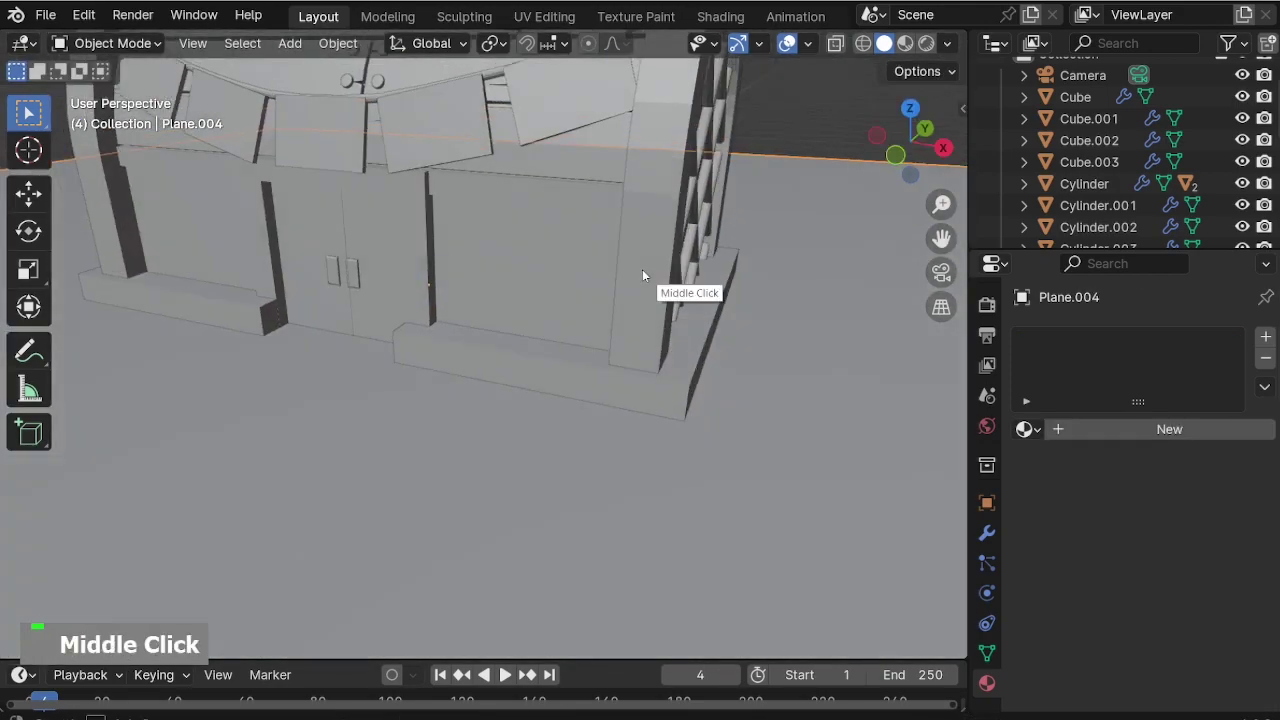
View the house through the camera with material preview shading.
scroll(560, 190, up, 2)
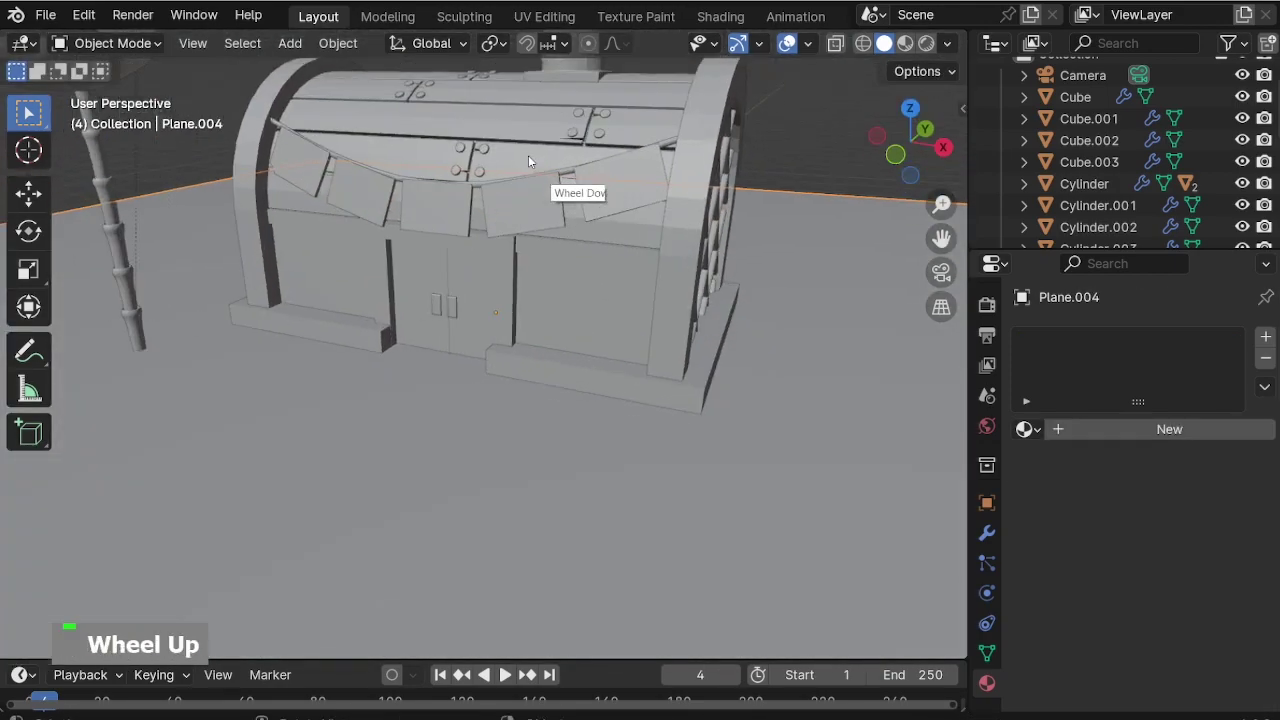
middle_drag(560, 190, 494, 88)
key(KP_0)
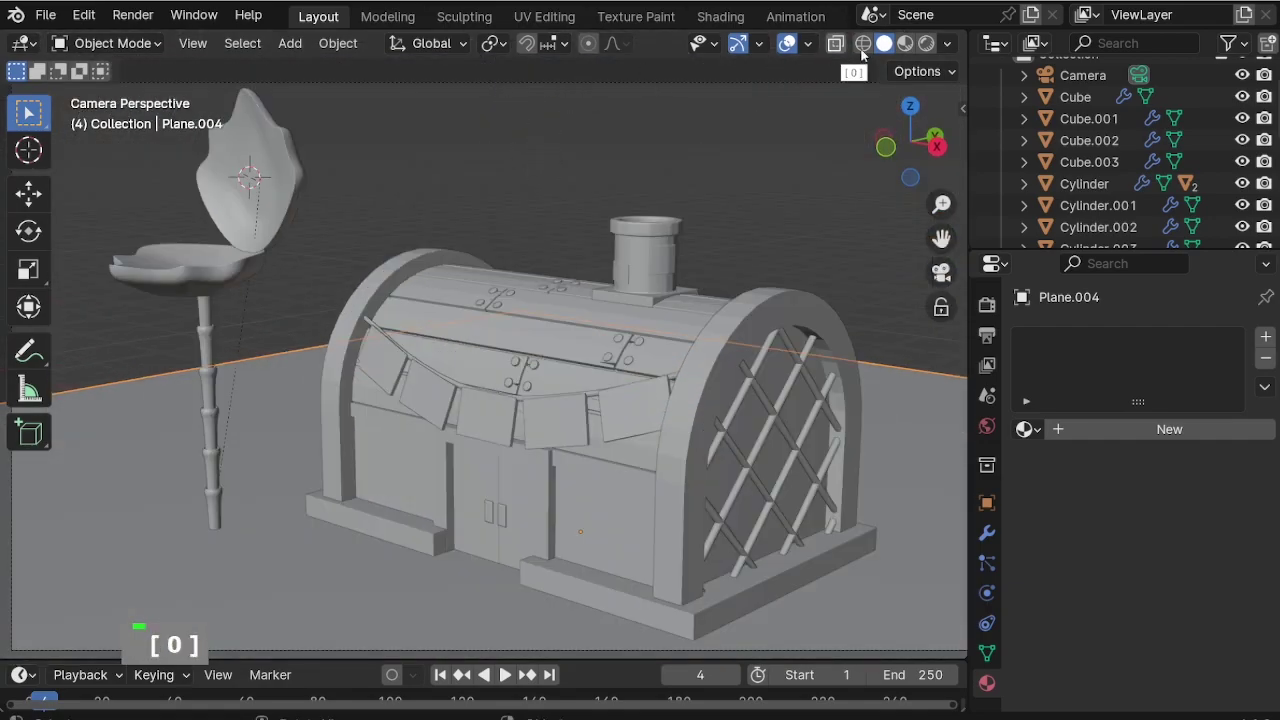
click(905, 43)
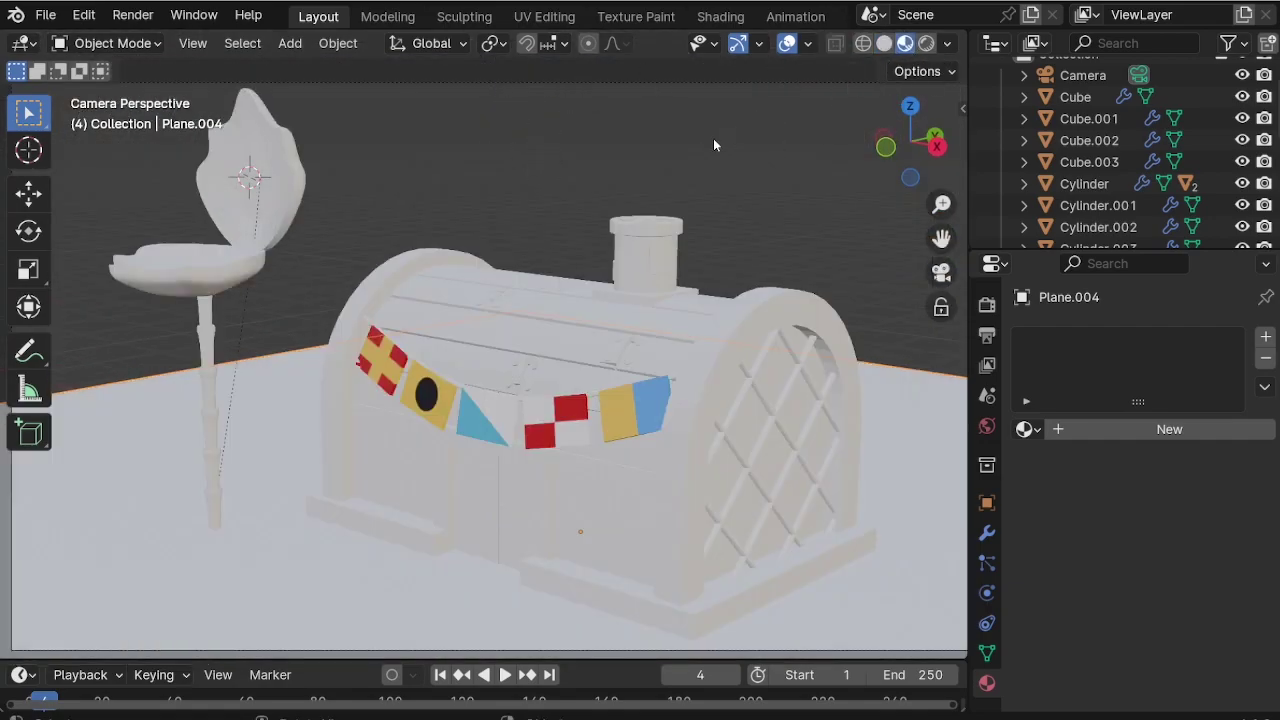
Select all five flags together with the rope and scale them down uniformly to about 0.97.
shift+click(405, 365)
shift+click(540, 430)
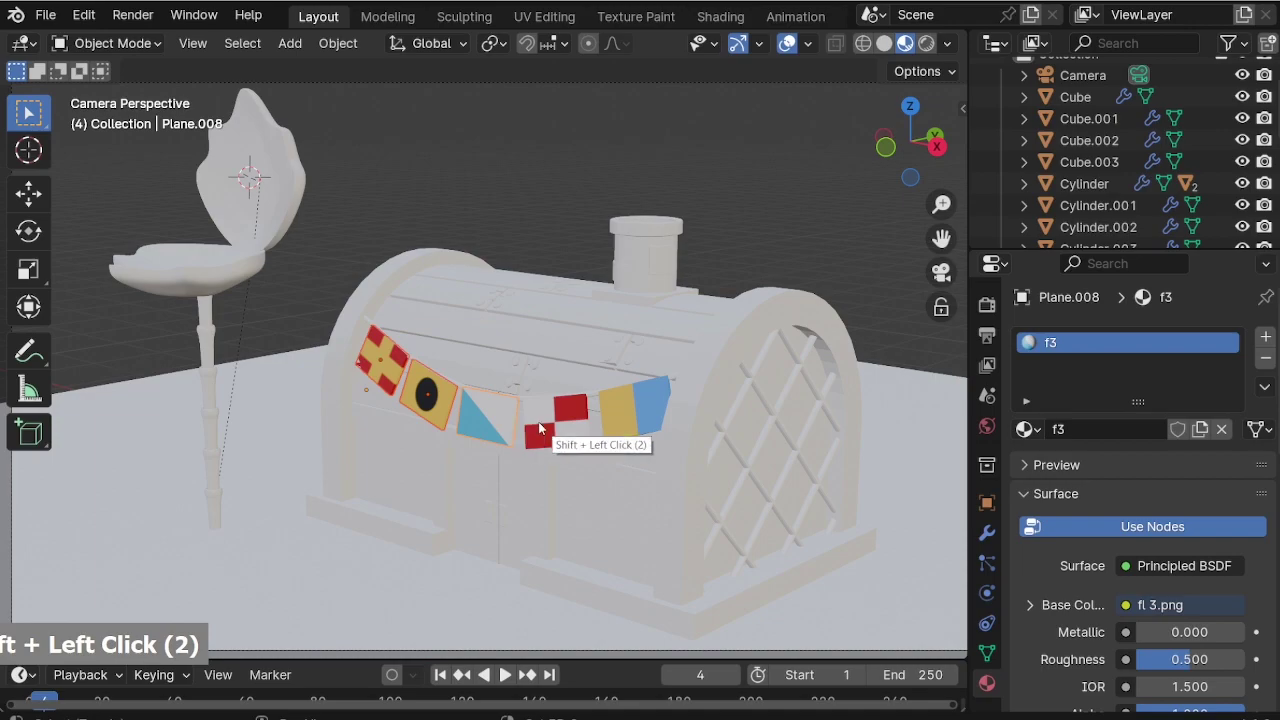
shift+click(615, 402)
key(s)
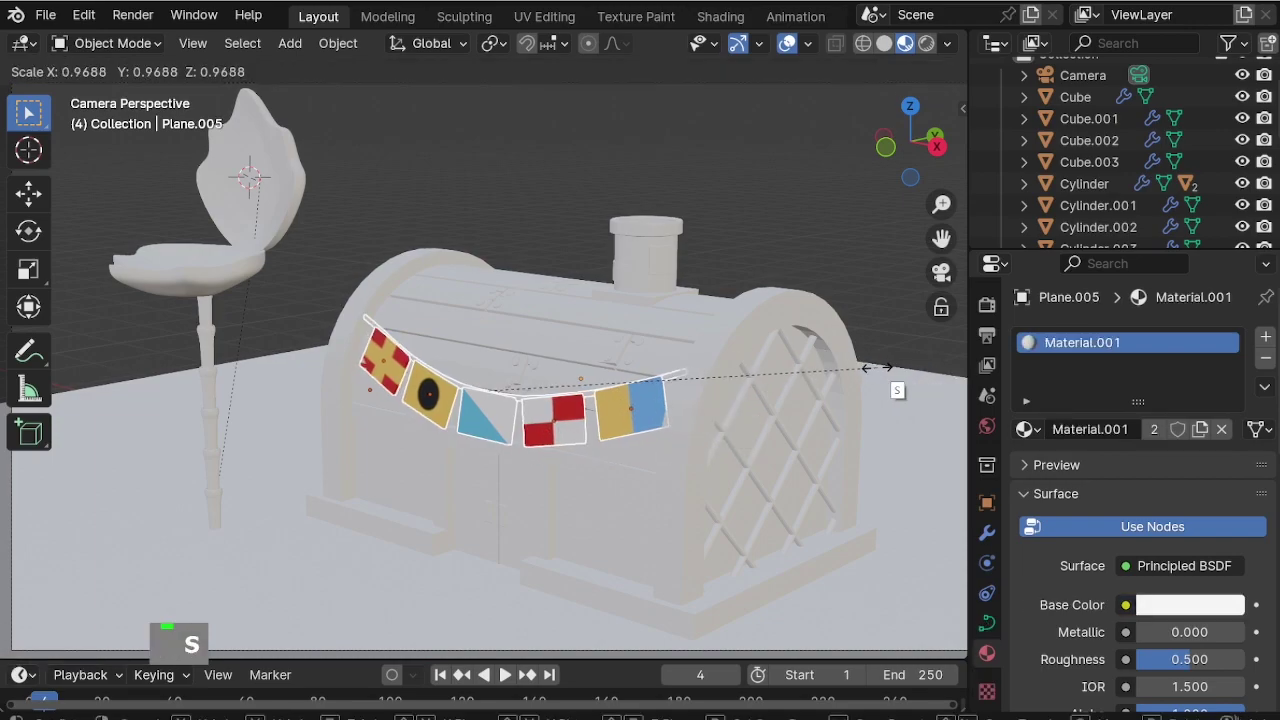
click(875, 367)
click(831, 262)
Move the f5 flag along the Y axis relative to the curved house front.
scroll(642, 422, up, 8)
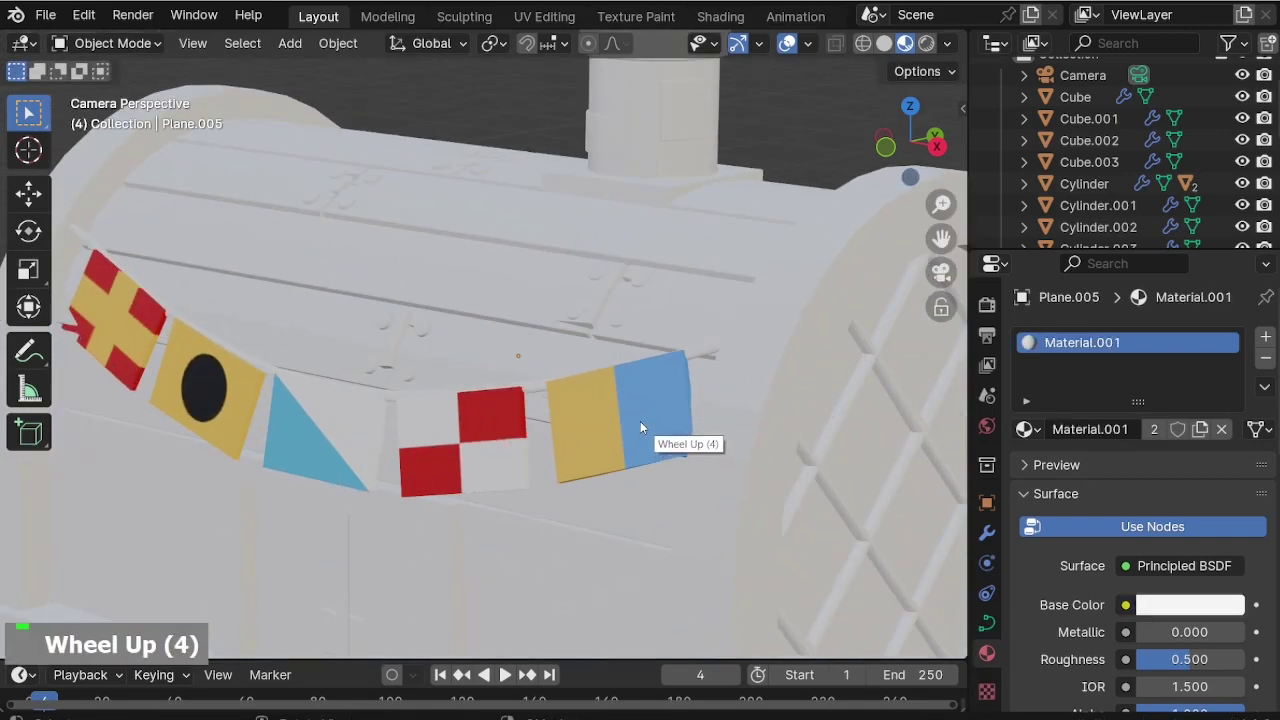
click(652, 425)
middle_drag(672, 429, 676, 430)
key(g)
key(y)
key(Escape)
scroll(550, 420, up, 6)
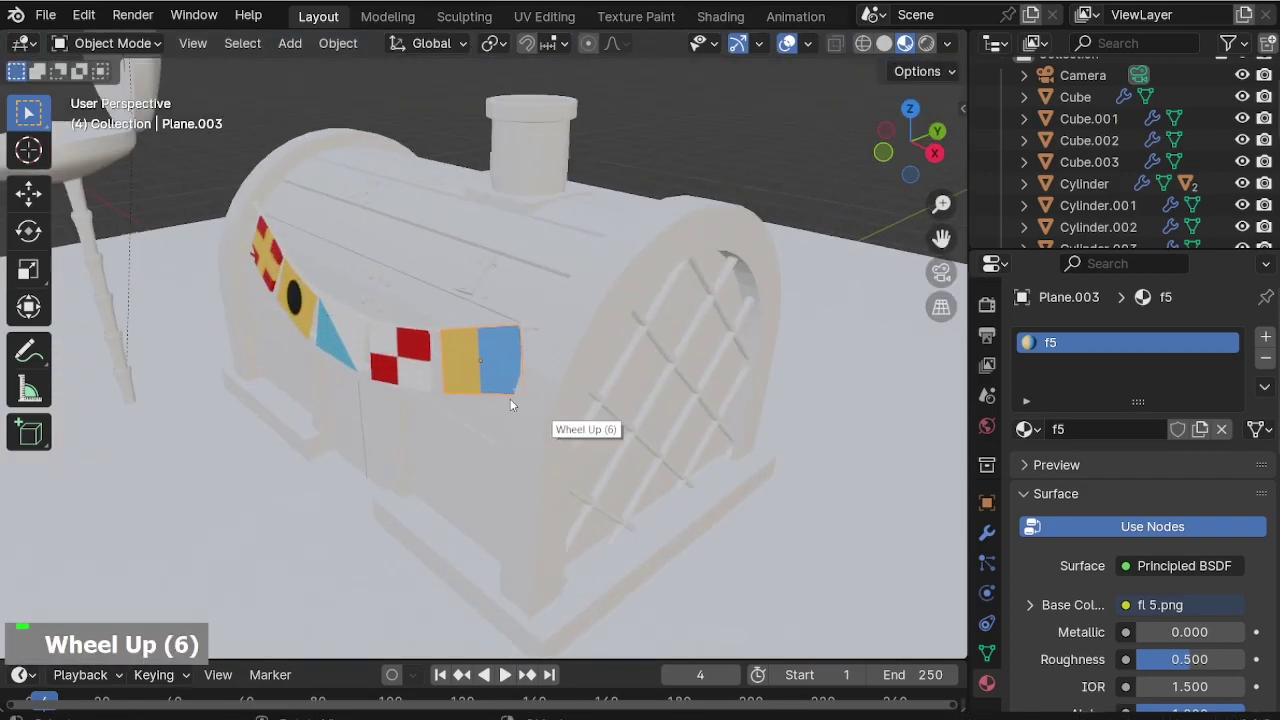
middle_drag(543, 410, 482, 374)
key(g)
key(y)
click(520, 366)
Rotate the f5 flag by 2.09° in an angled close-up view.
middle_drag(663, 341, 734, 316)
scroll(754, 211, up, 7)
mouse_move(727, 372)
middle_down()
mouse_move(690, 360)
mouse_move(740, 360)
middle_up()
key(r)
click(749, 349)
scroll(566, 307, down, 5)
scroll(714, 217, down, 6)
middle_drag(528, 366, 586, 294)
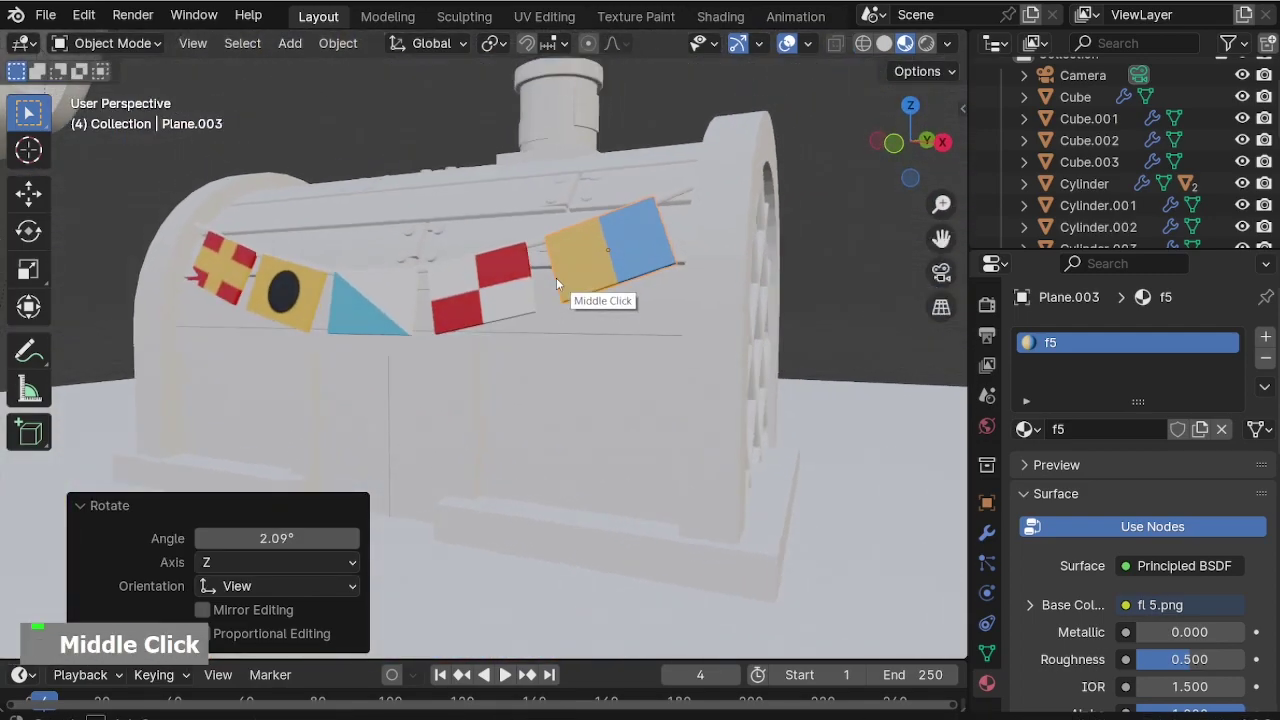
Rotate the f1 flag by -1.07° in a close-up view from above so it stands clear of the house front.
scroll(237, 305, up, 4)
click(237, 297)
scroll(300, 360, up, 4)
middle_drag(360, 417, 334, 372)
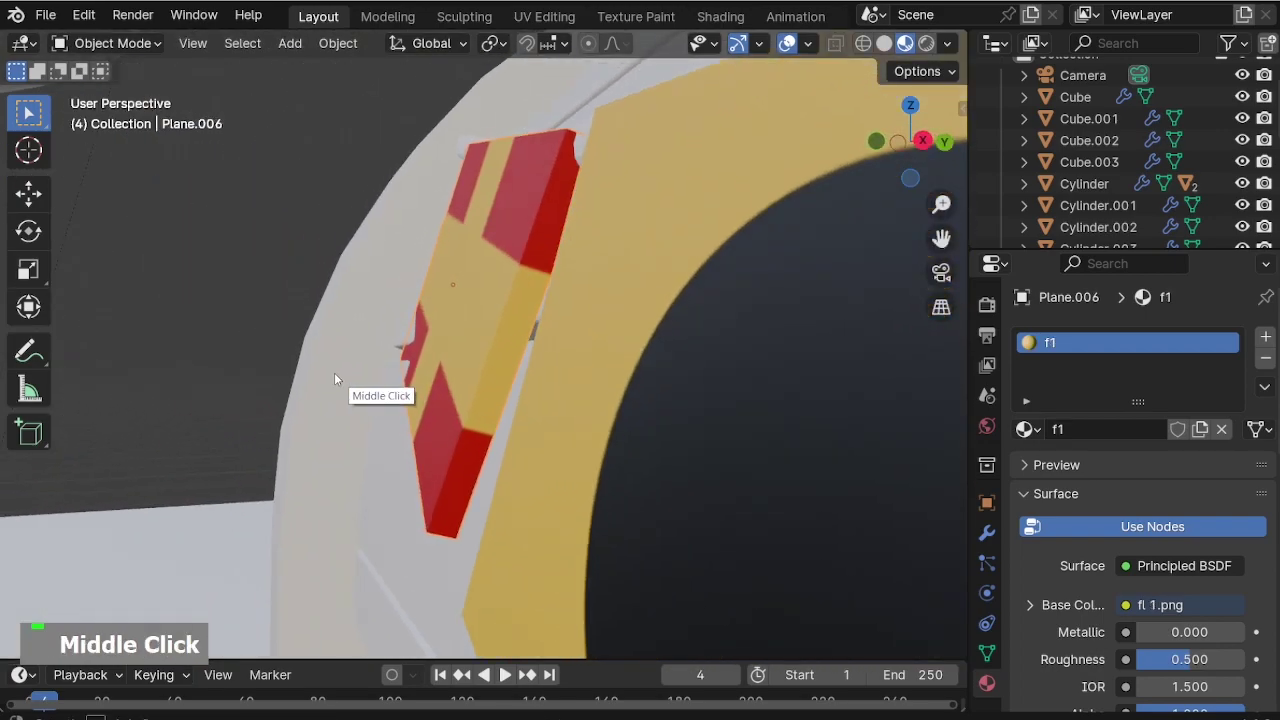
key(r)
key(Escape)
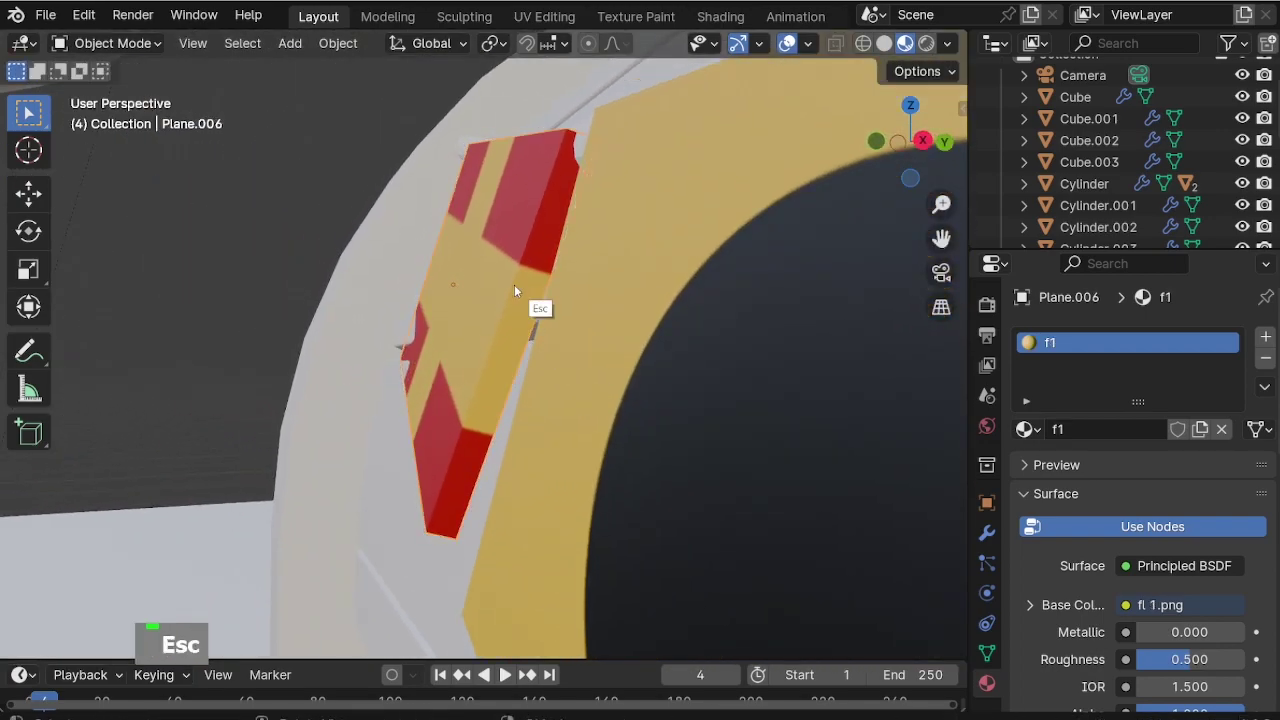
middle_drag(550, 345, 472, 500)
scroll(491, 369, down, 4)
scroll(543, 274, up, 4)
key(r)
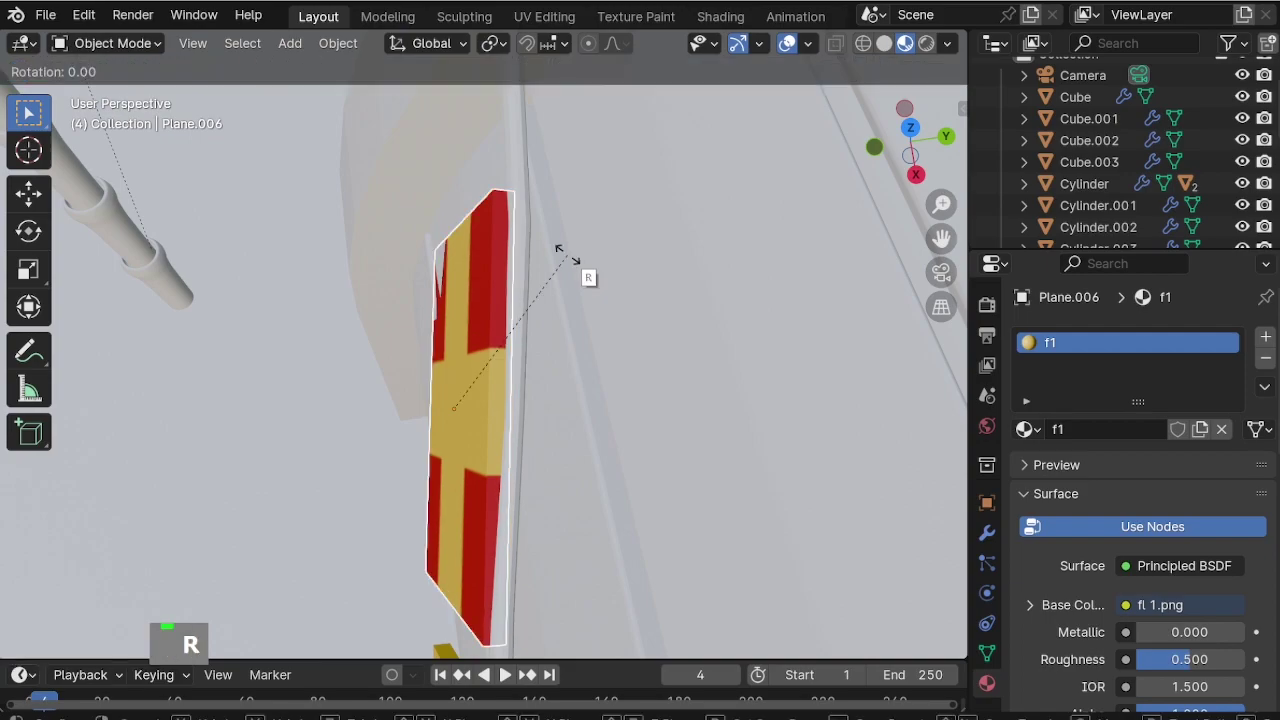
click(569, 246)
Move the f1 flag about -0.006 m along the Y axis.
key(g)
key(y)
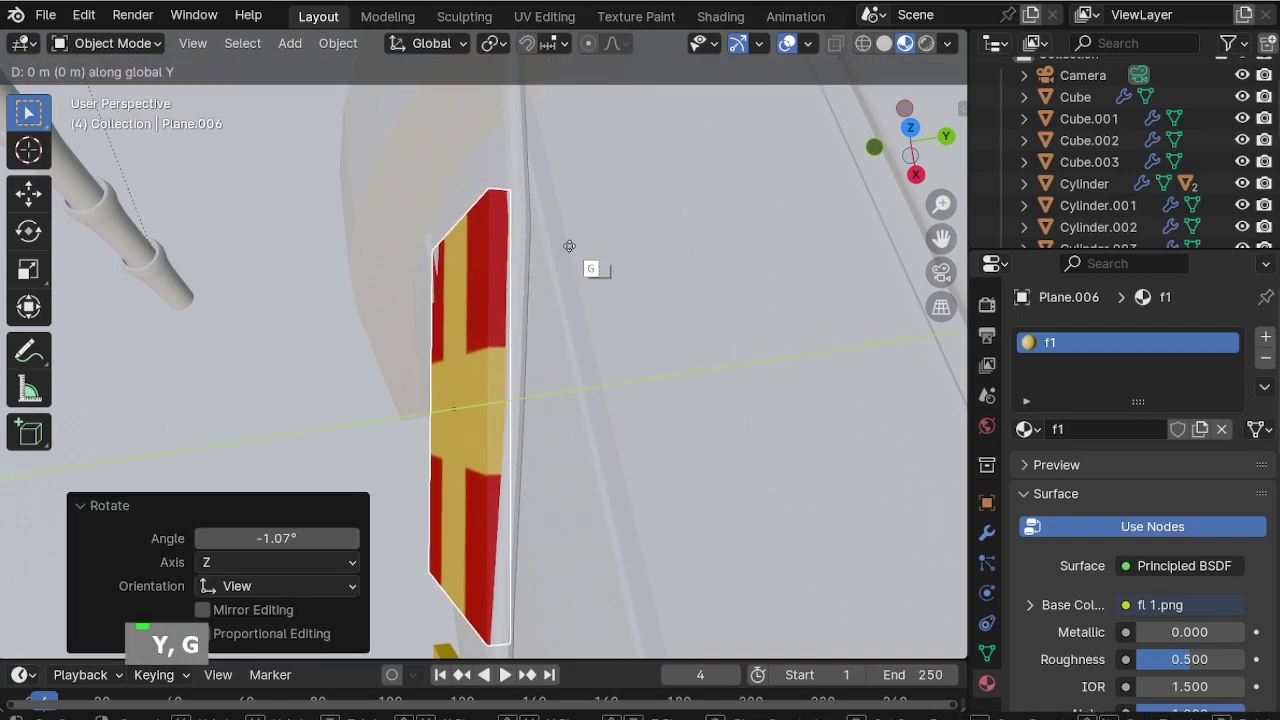
click(564, 247)
Tilt the f1 flag by 1.92° seen side-on and raise it about 0.009 m along the Z axis.
scroll(462, 246, up, 2)
middle_drag(432, 480, 446, 228)
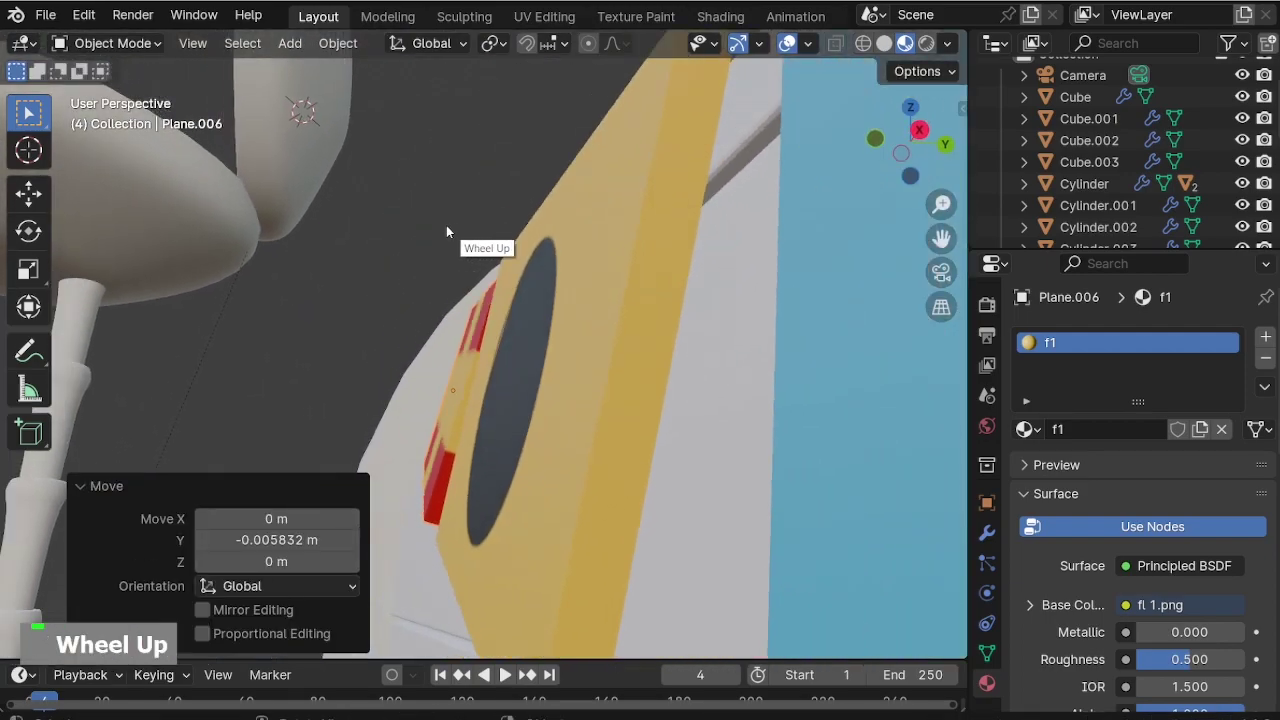
key(r)
click(608, 298)
key(g)
key(z)
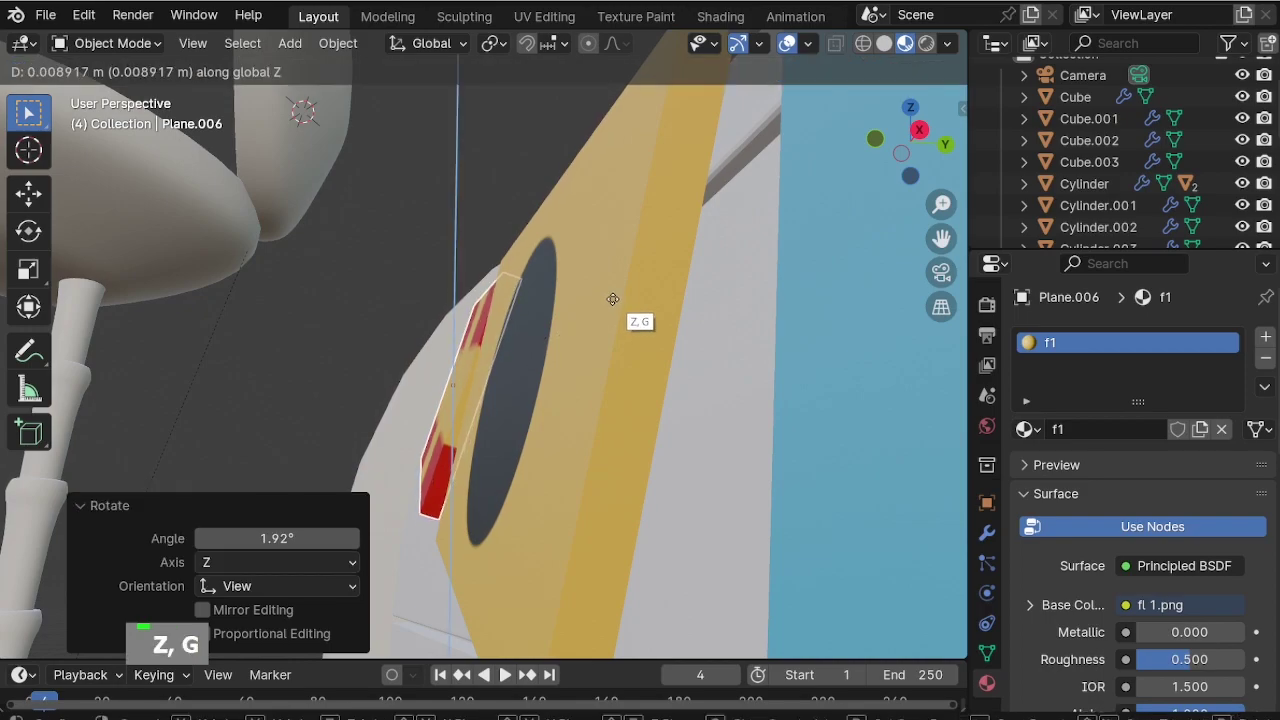
click(612, 299)
Examine how the five flags and the rope hang along the house front from several angles.
middle_drag(612, 299, 600, 448)
scroll(461, 269, down, 3)
scroll(447, 292, down, 4)
scroll(644, 417, down, 1)
middle_drag(620, 349, 715, 239)
click(645, 416)
scroll(785, 321, up, 2)
scroll(715, 239, up, 1)
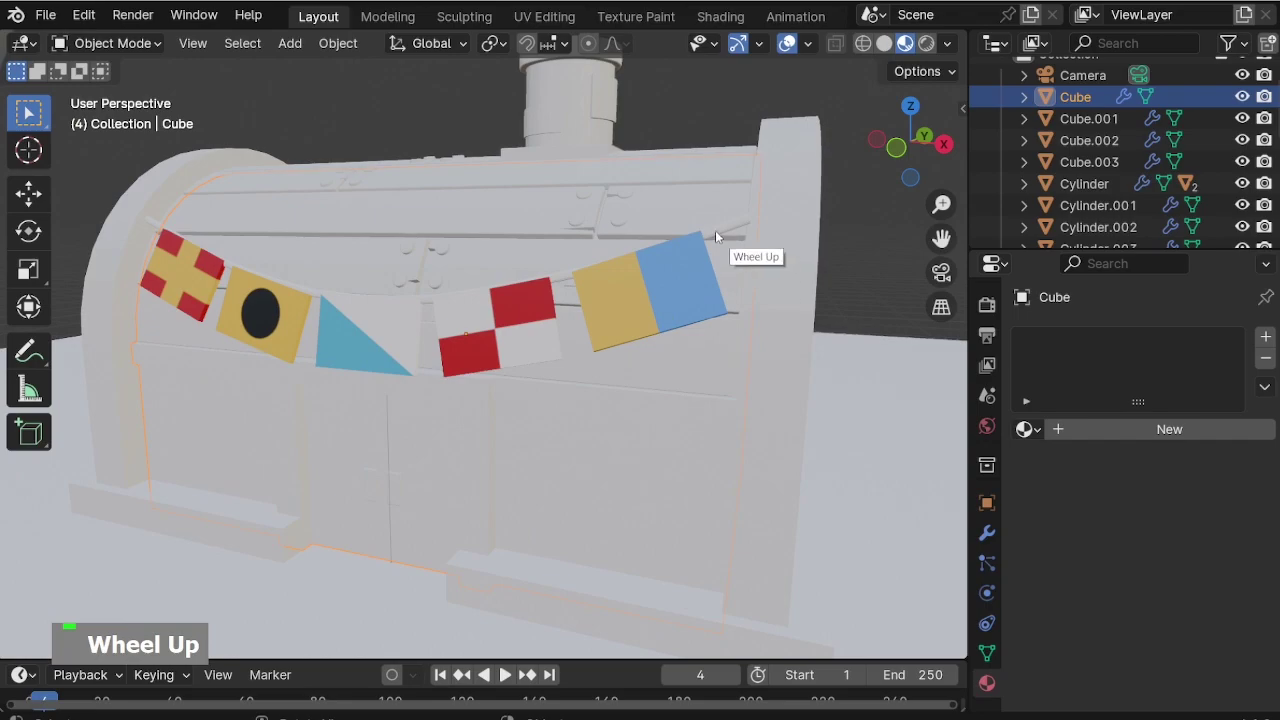
click(715, 236)
scroll(754, 400, down, 2)
middle_drag(680, 370, 714, 386)
Add a new material to the arched end frames and give it a red base color of hue 0.010 and saturation 0.867.
click(731, 394)
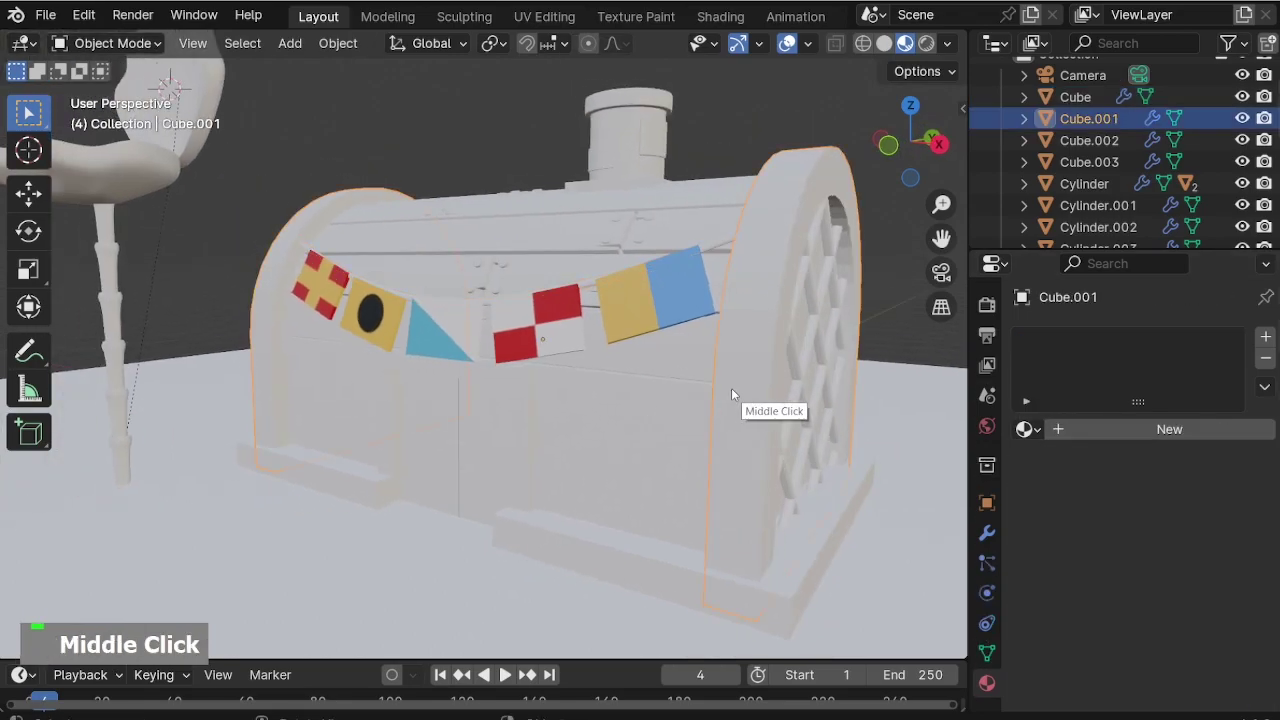
click(1169, 429)
click(1190, 604)
click(1101, 406)
drag(1101, 406, 1115, 405)
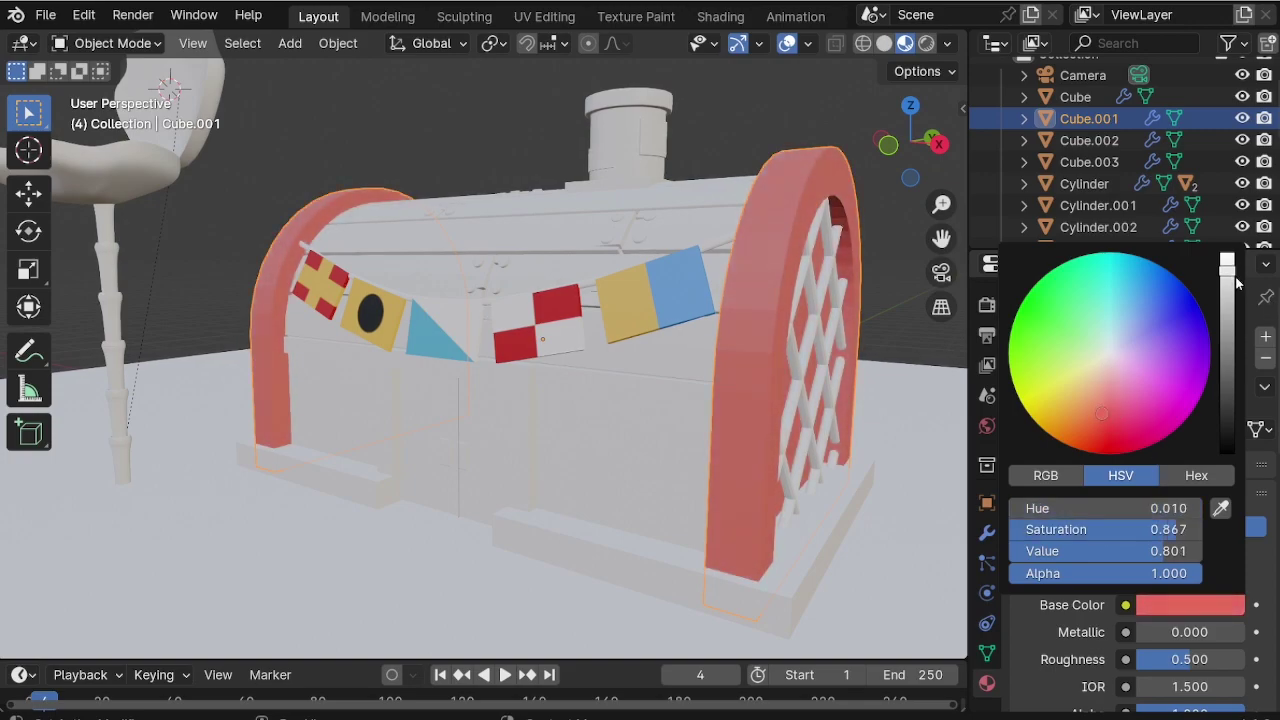
Darken the arched frames' base color to brown with hue 0.070, saturation 0.733 and value 0.141.
drag(1229, 306, 1228, 311)
mouse_move(1096, 398)
mouse_down()
mouse_move(1077, 421)
mouse_move(1093, 405)
mouse_up()
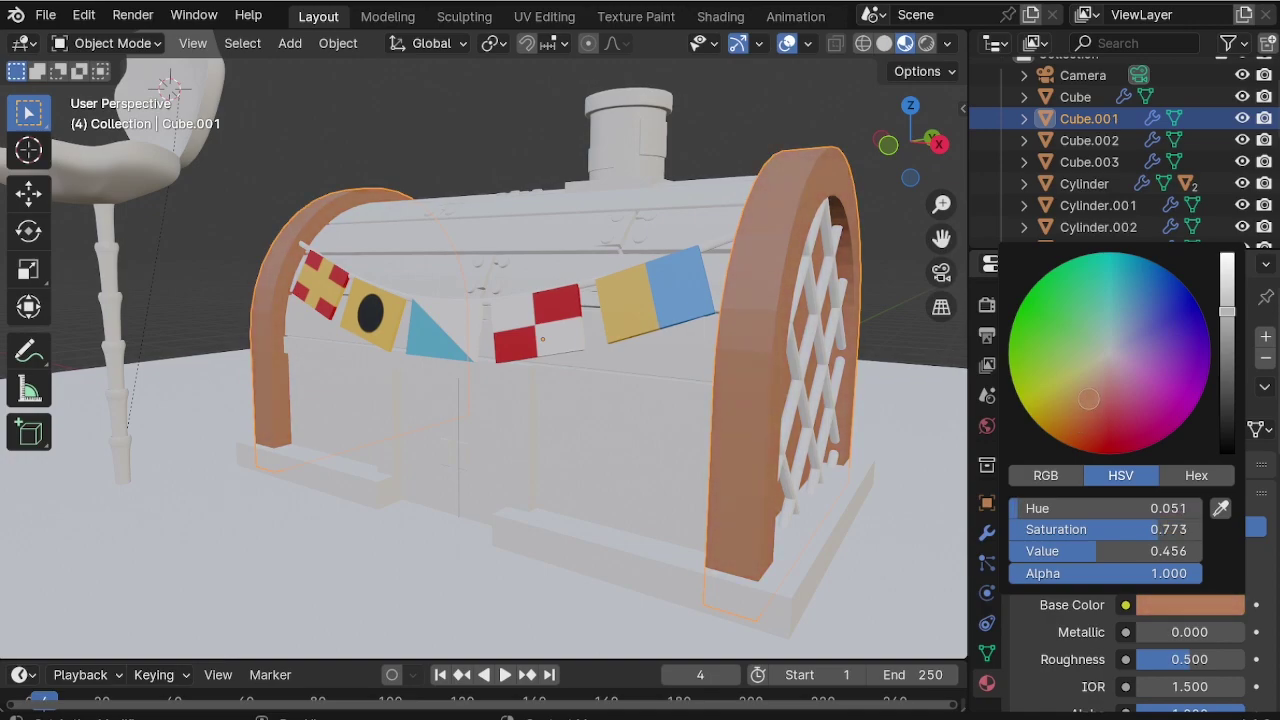
drag(1229, 321, 1228, 342)
drag(1089, 401, 1066, 403)
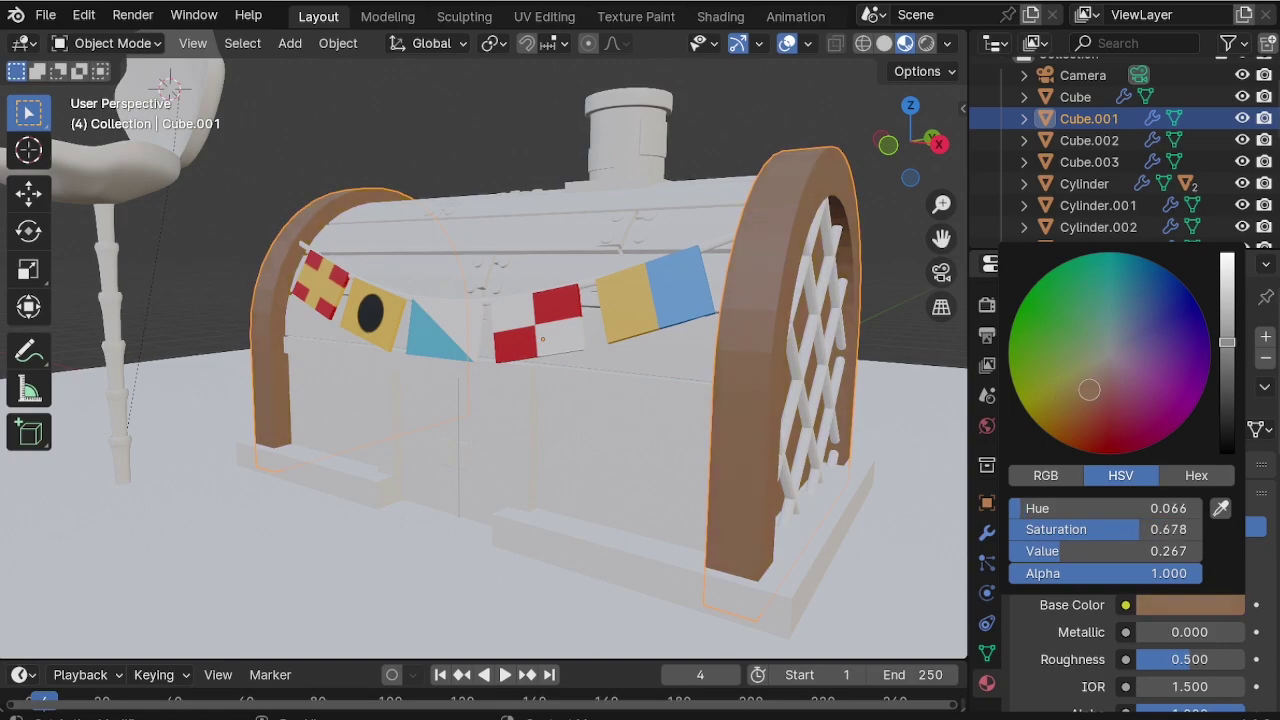
drag(1224, 344, 1228, 374)
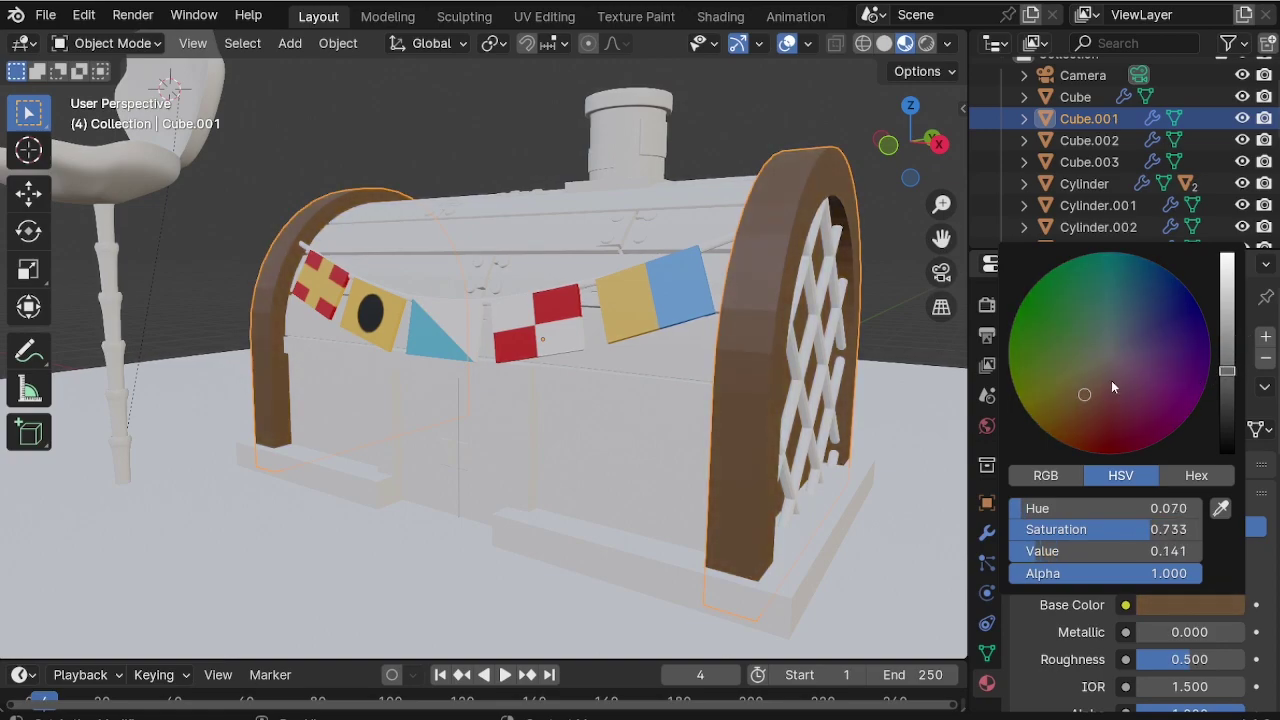
Shift the arched frames' base color to a reddish brown with hue 0.033 and saturation 0.800, and brighten it slightly.
middle_drag(700, 312, 758, 318)
click(1212, 608)
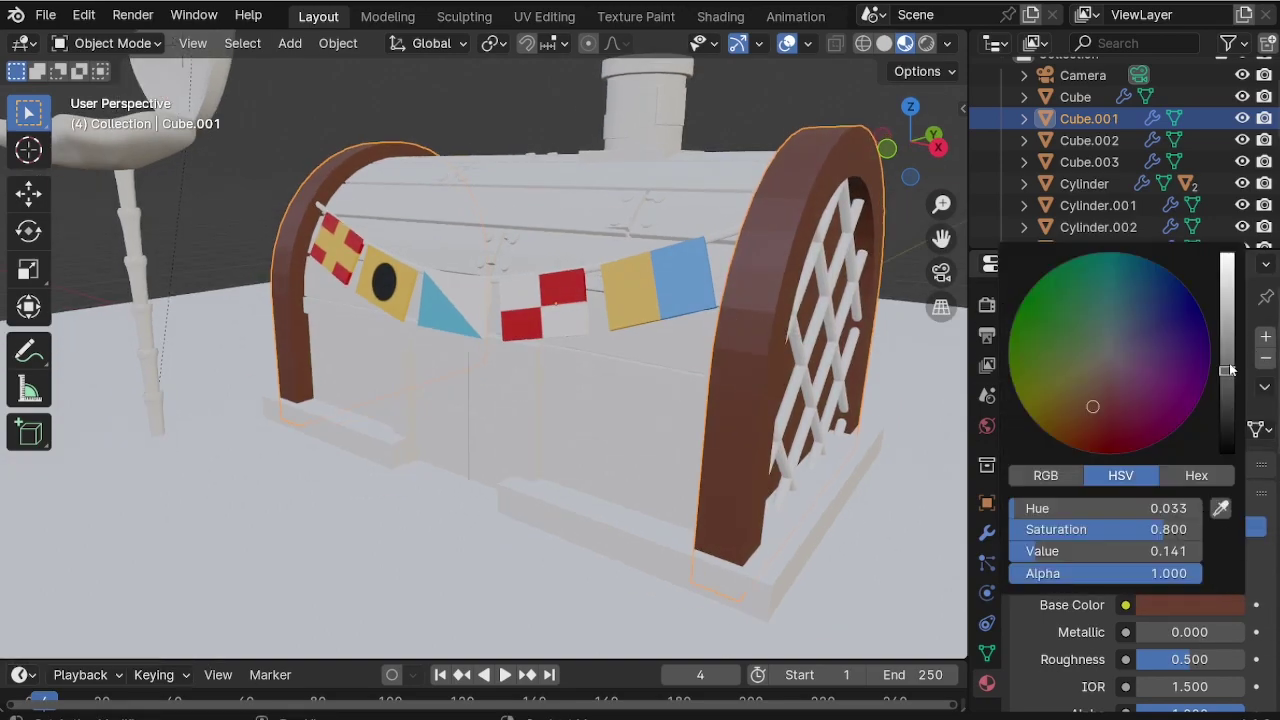
drag(1228, 370, 1228, 350)
Assign the arched frames' existing material, Material, to the roof planks and the house body.
click(654, 364)
click(1024, 429)
click(840, 569)
click(651, 445)
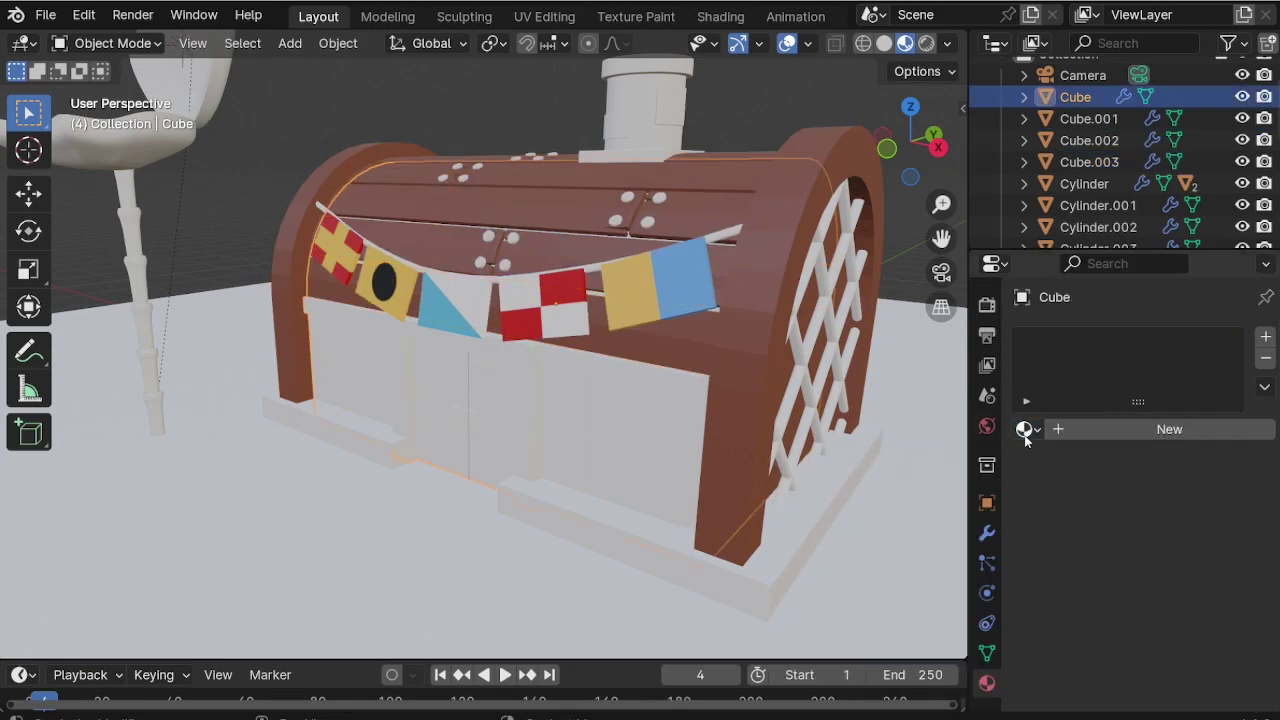
click(1024, 429)
click(820, 568)
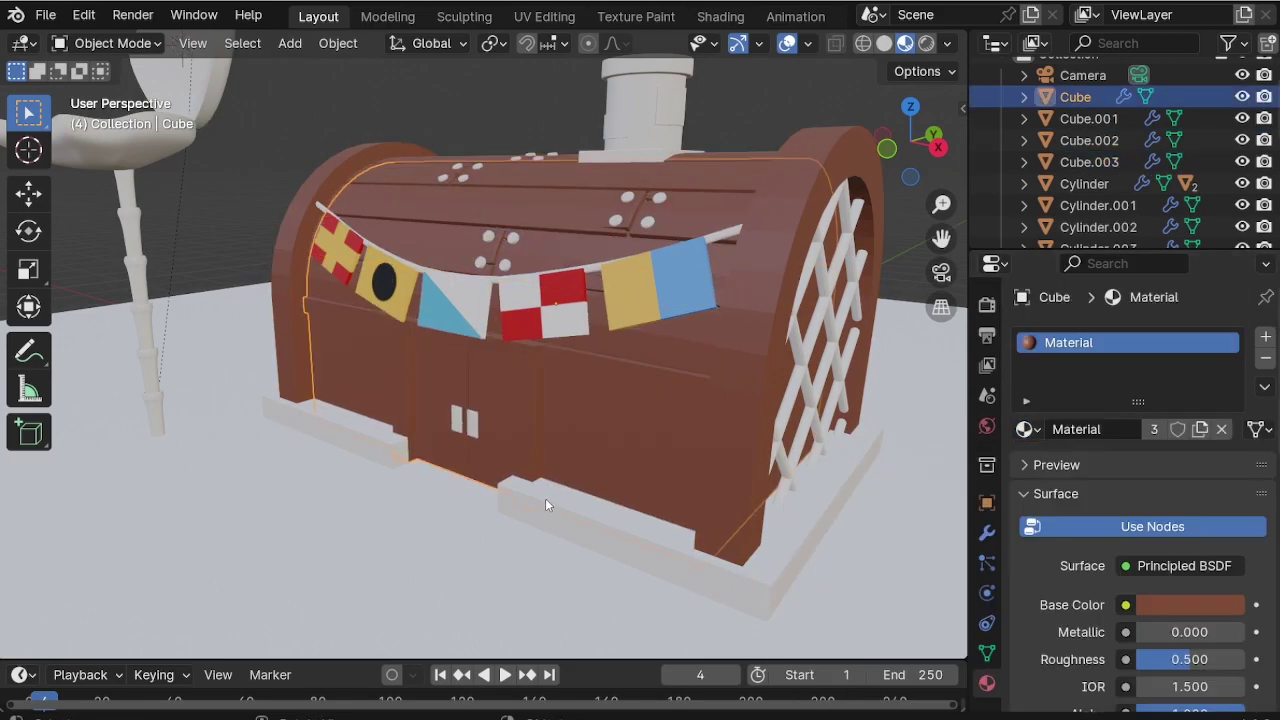
Assign the existing house material, Material, to the base plinth around the house.
click(563, 511)
click(1024, 429)
click(835, 567)
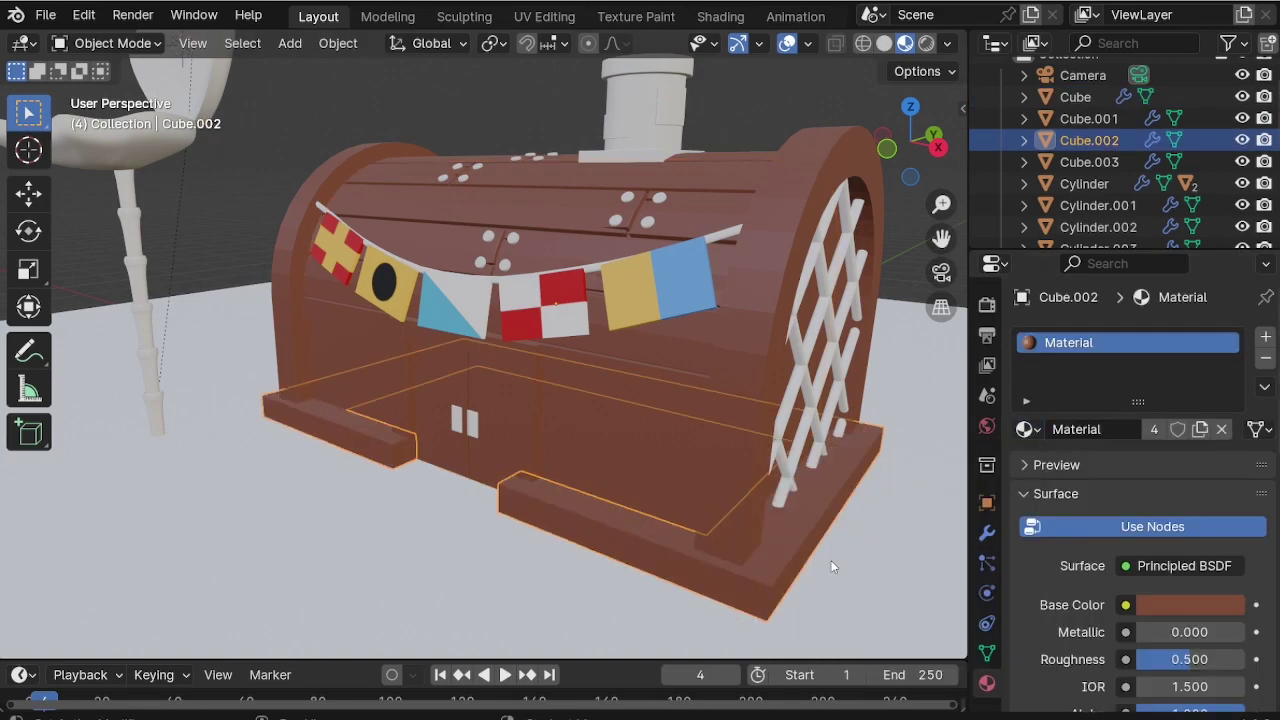
Add a new material to the chimney with a slightly darker gray base color and a roughness of 0.160.
click(640, 158)
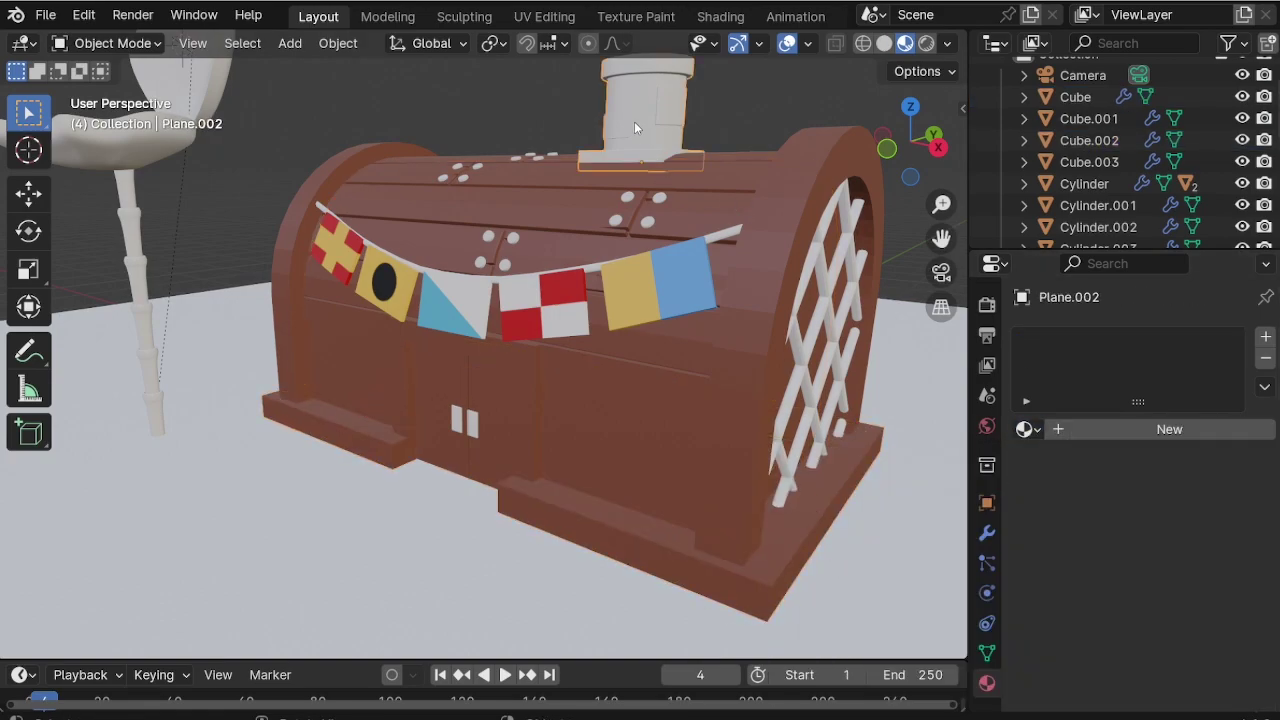
click(1098, 435)
click(1170, 606)
drag(1227, 278, 1227, 301)
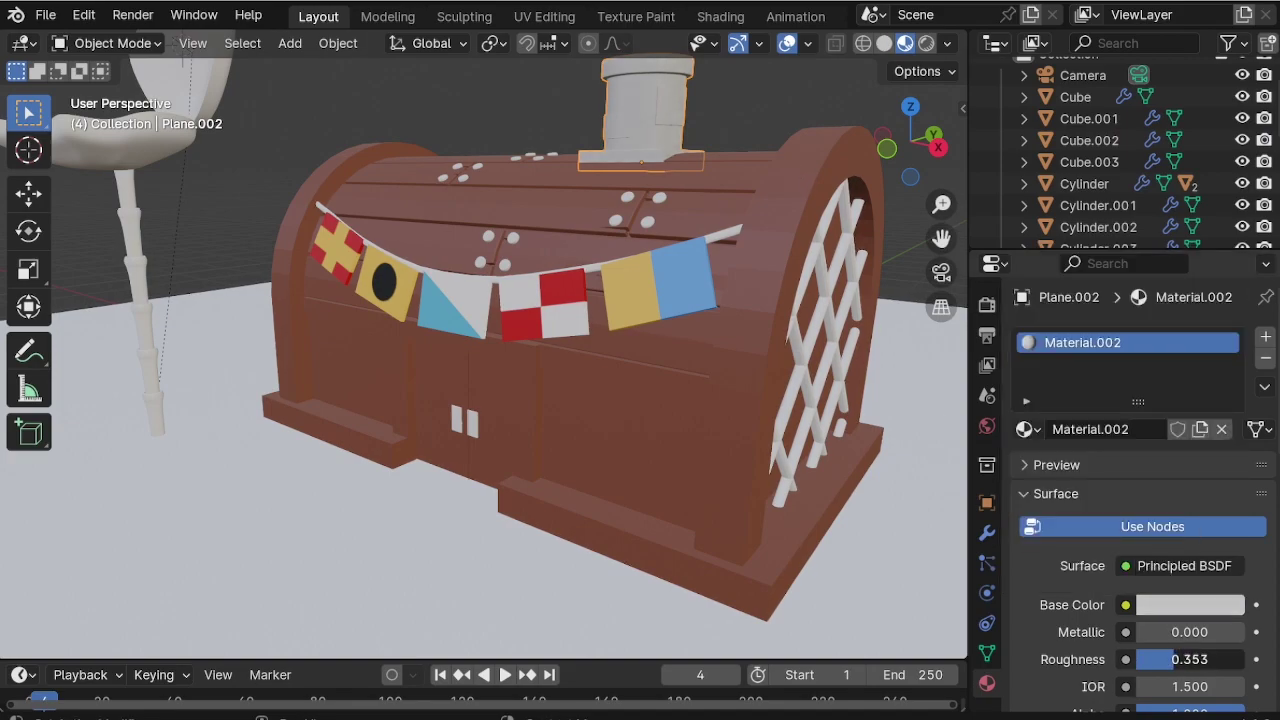
Link the chimney's material to all the rivet groups on the roof planks.
click(649, 224)
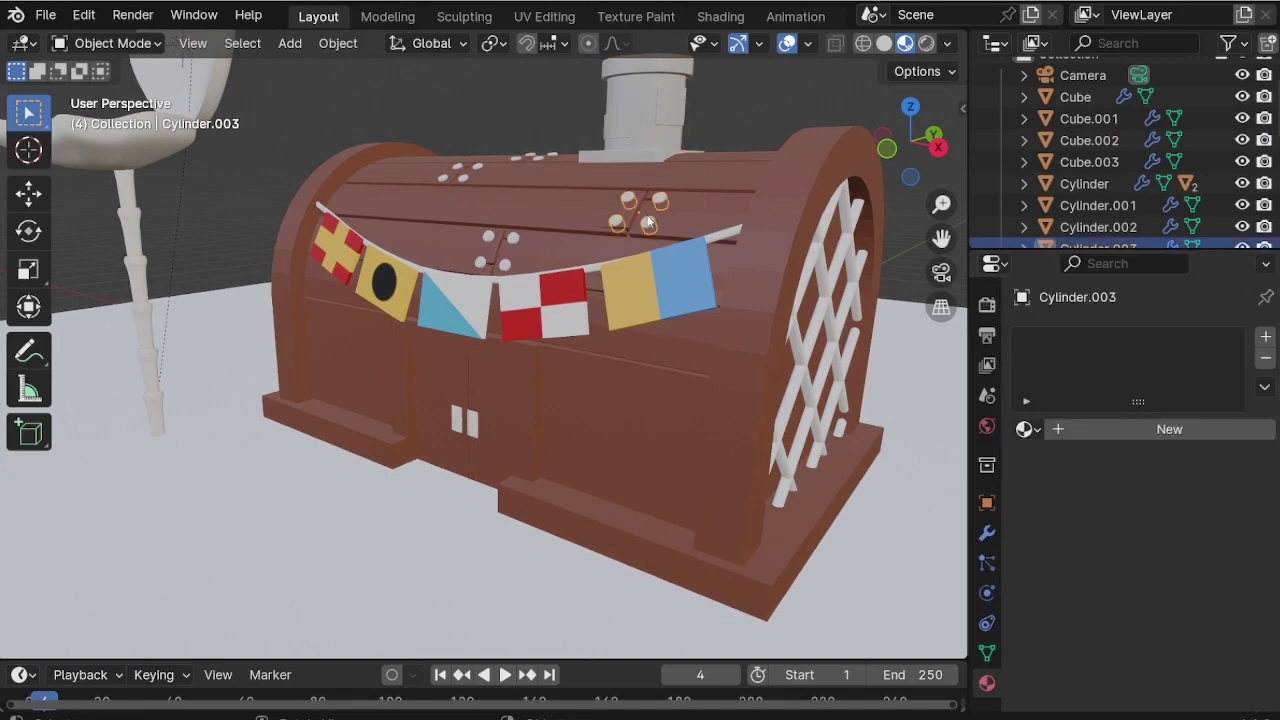
shift+click(529, 157)
middle_drag(528, 157, 485, 218)
scroll(485, 219, up, 3)
shift+click(488, 222)
shift+click(559, 373)
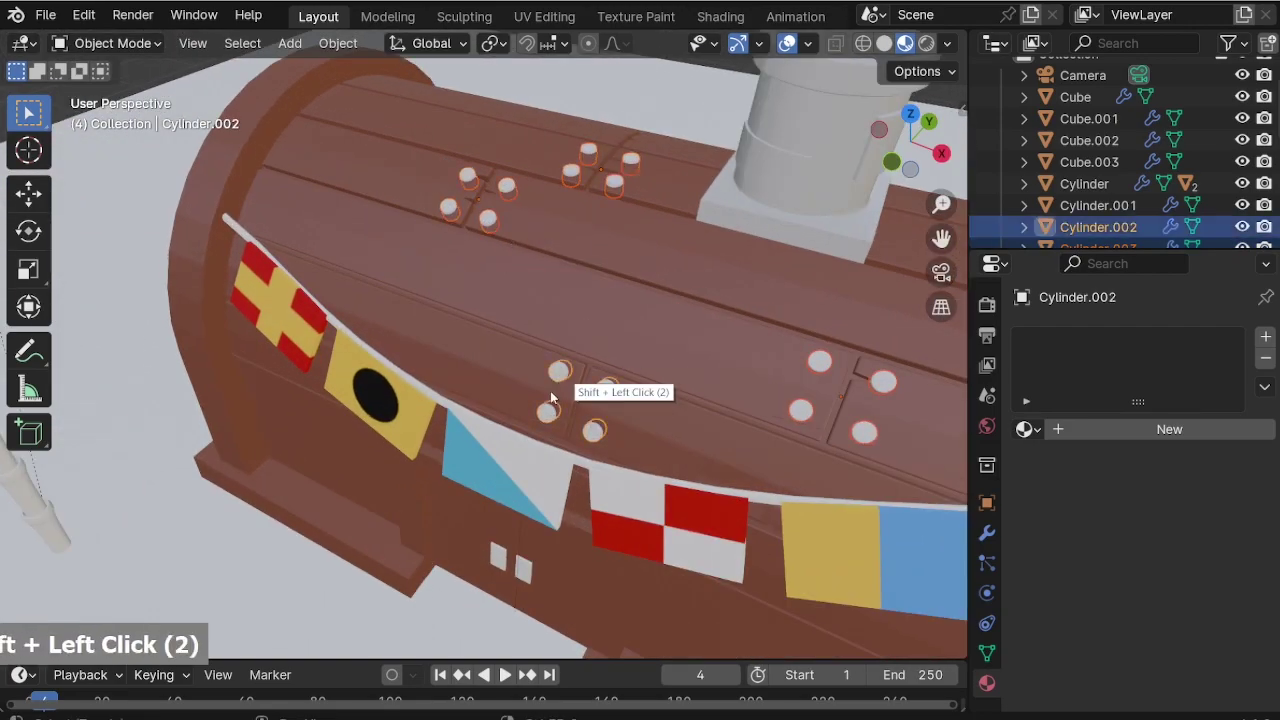
middle_drag(559, 377, 612, 275)
scroll(299, 509, up, 3)
middle_drag(312, 474, 497, 480)
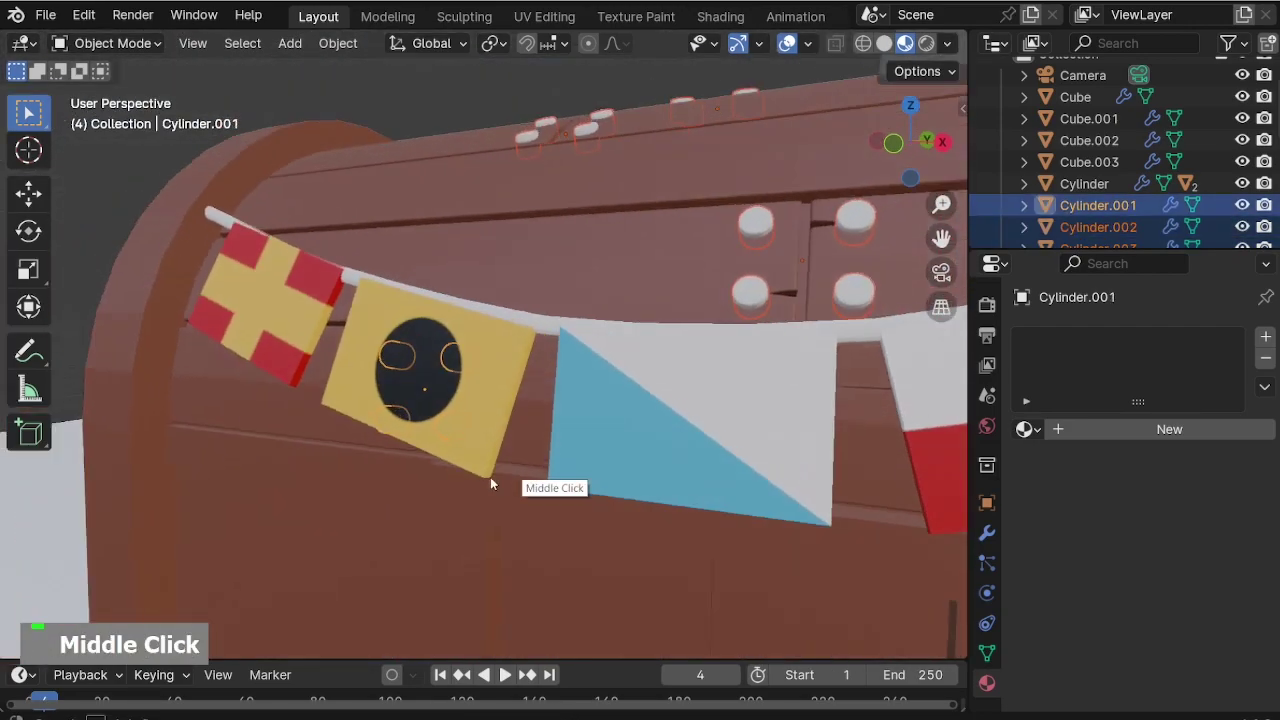
scroll(625, 365, down, 4)
shift+click(735, 245)
key(ctrl+l)
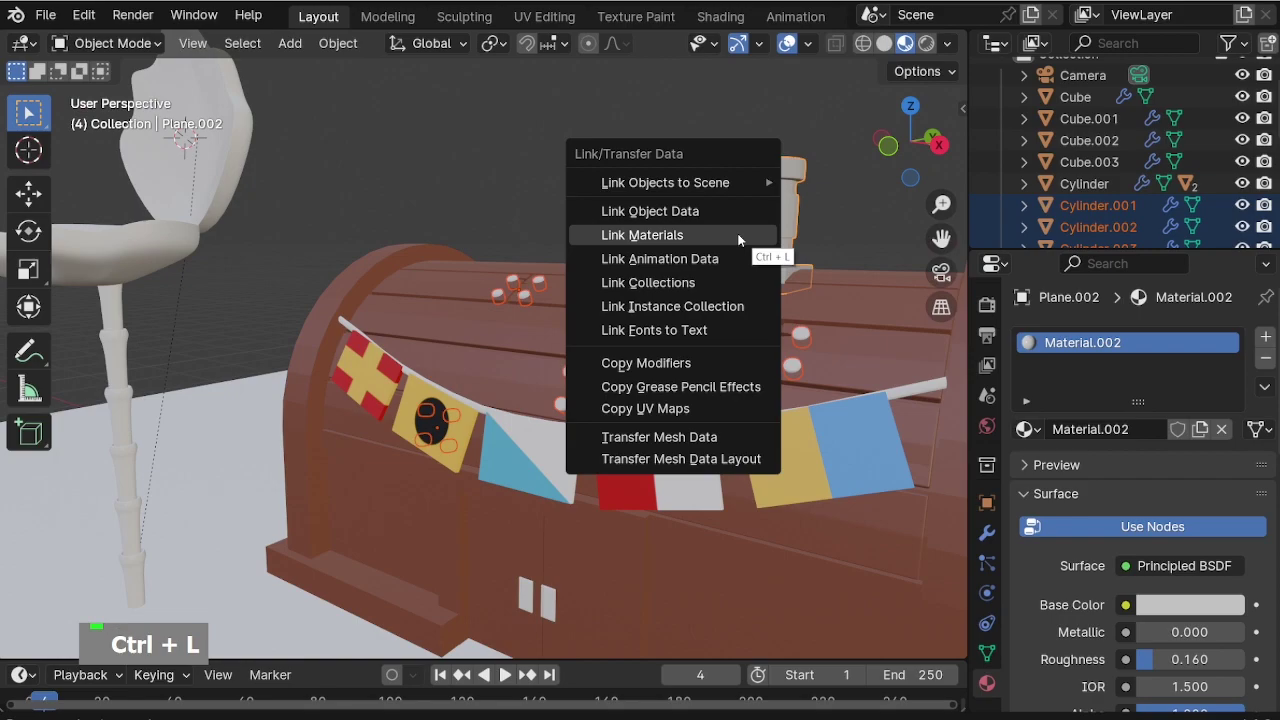
click(738, 240)
Parent the five flags to the rope with the Object option, keeping the rope as the active object.
scroll(725, 330, down, 2)
scroll(713, 383, up, 5)
middle_drag(700, 382, 763, 372)
click(763, 372)
scroll(763, 372, down, 3)
shift+click(622, 402)
shift+click(462, 412)
shift+click(312, 386)
shift+click(232, 335)
scroll(449, 360, up, 2)
middle_drag(450, 361, 268, 354)
click(490, 438)
scroll(490, 438, up, 1)
scroll(472, 430, down, 3)
scroll(300, 358, up, 1)
shift+click(329, 363)
shift+click(501, 421)
shift+click(672, 435)
shift+click(897, 429)
shift+click(799, 370)
scroll(553, 402, down, 2)
middle_drag(728, 400, 650, 421)
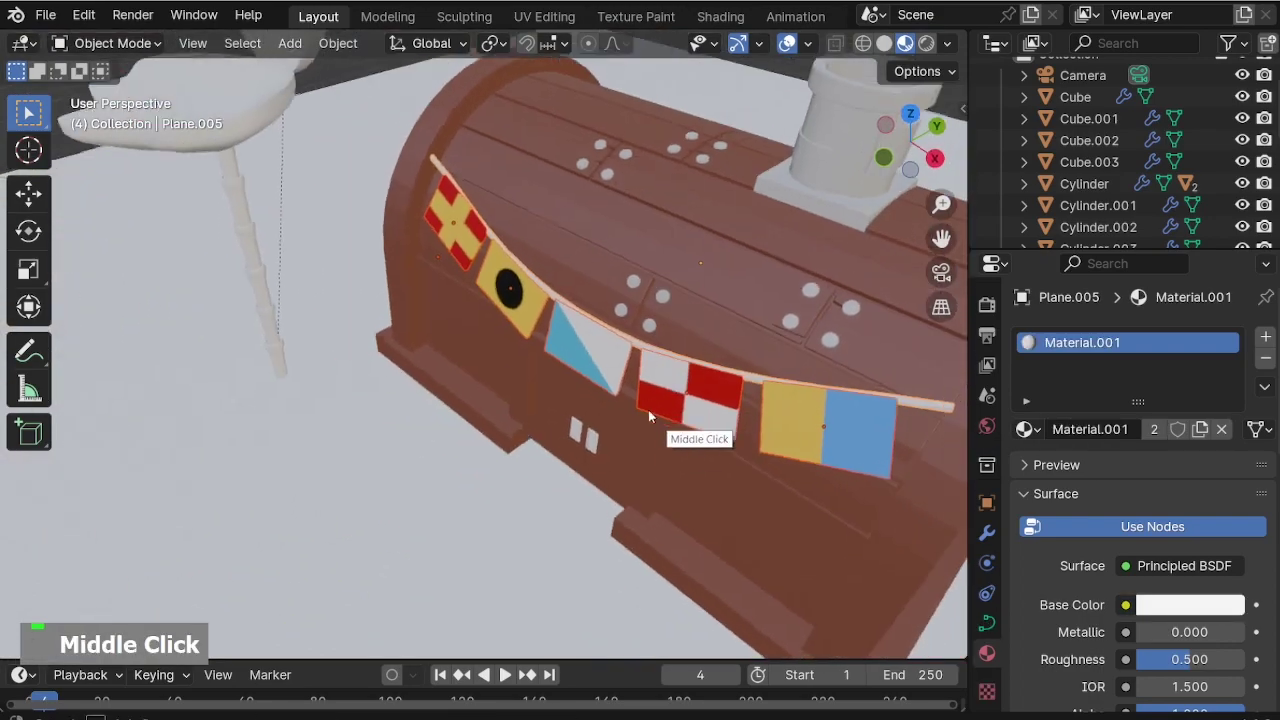
scroll(940, 427, up, 2)
key(ctrl+p)
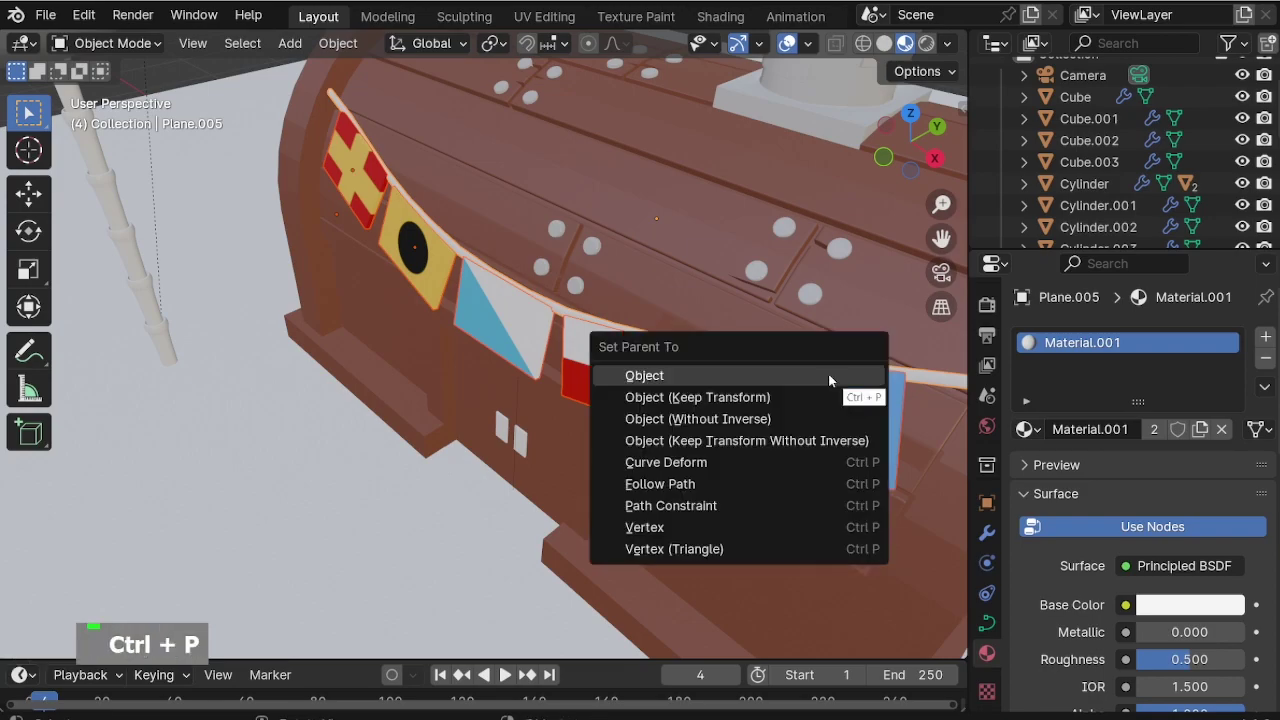
click(828, 373)
Raise the rope with its flags about 0.089 m and shift it about 0.033 m along the Y axis.
scroll(842, 421, down, 2)
scroll(810, 400, up, 3)
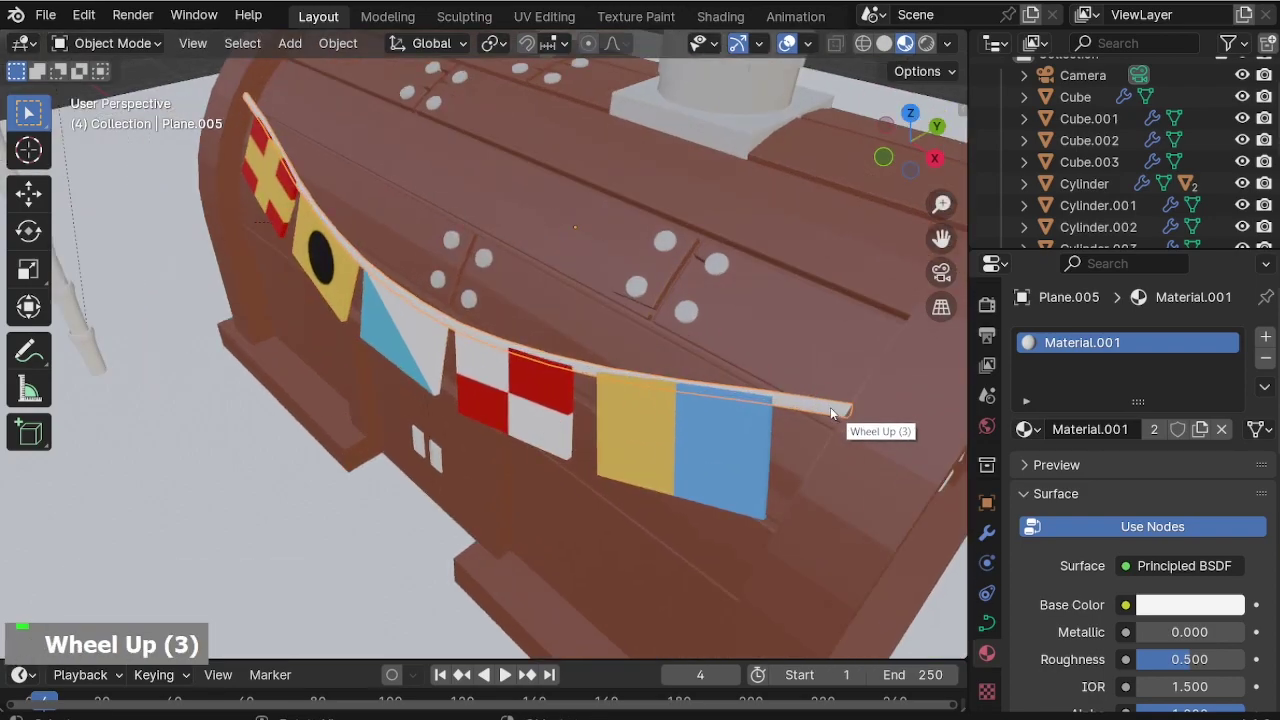
key(g)
key(y)
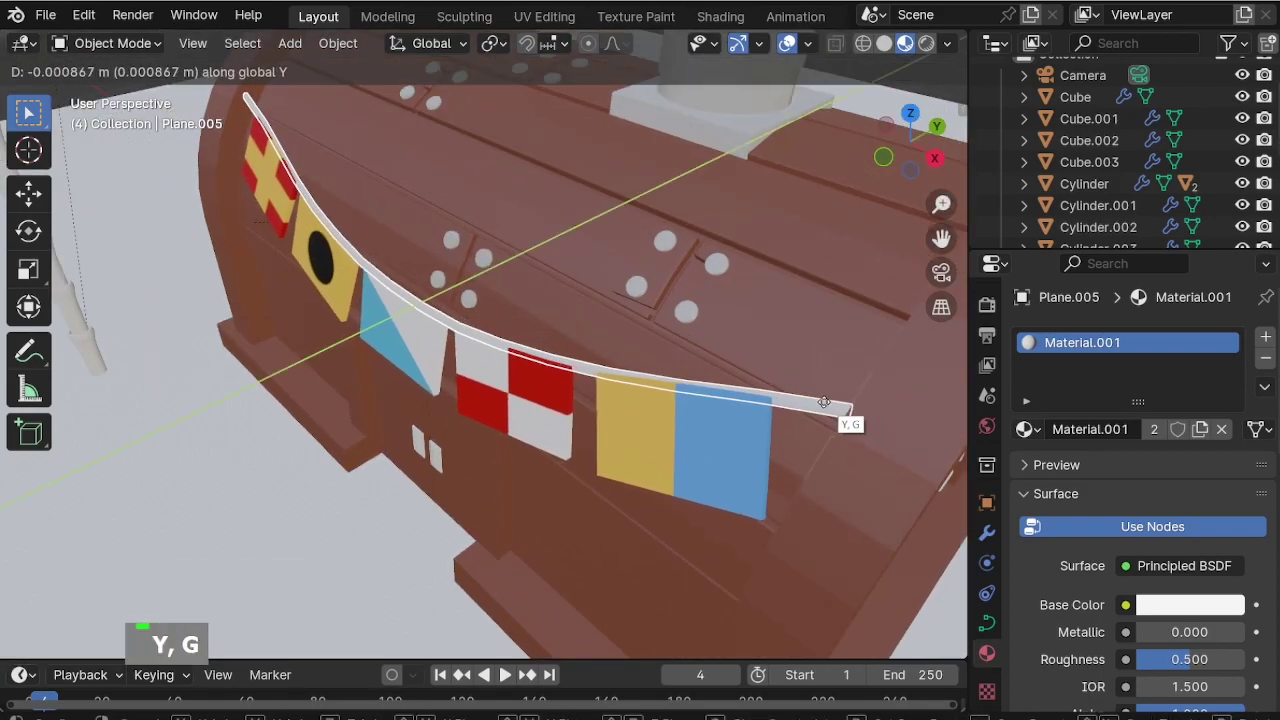
click(830, 400)
middle_drag(830, 400, 815, 332)
key(g)
key(z)
click(818, 323)
key(g)
key(y)
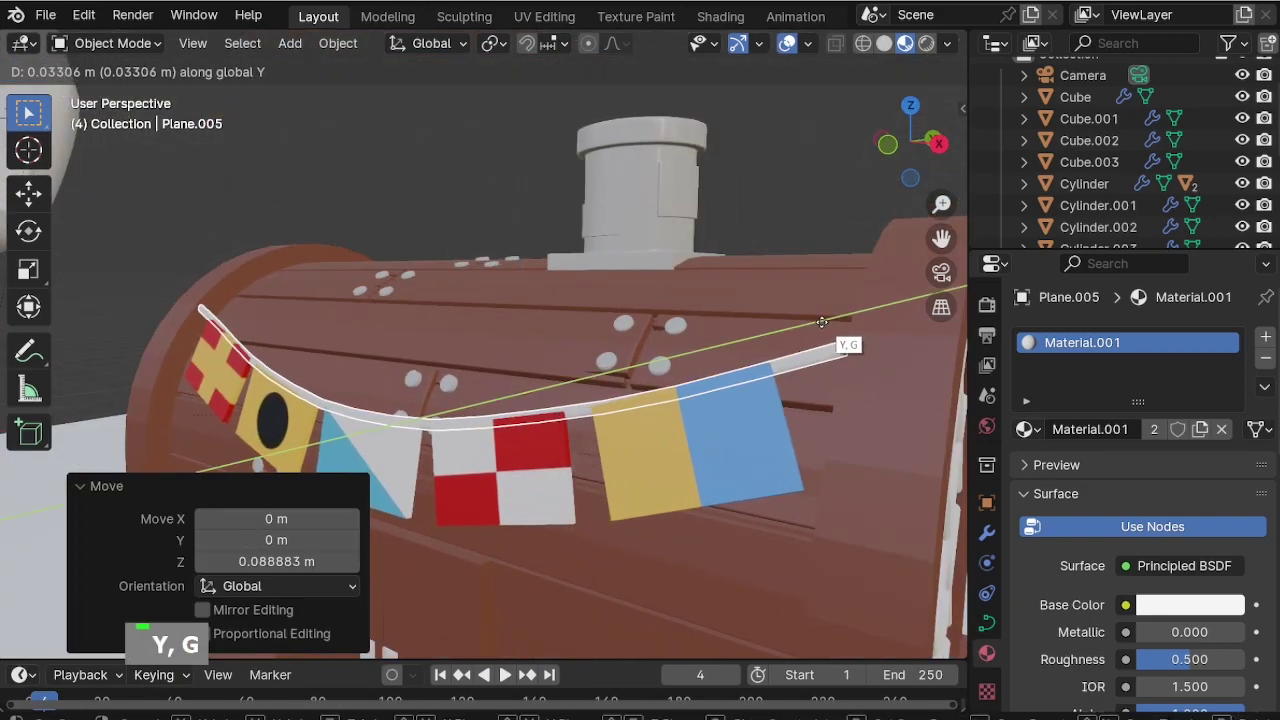
click(821, 322)
Add a new material to the door handles and give it a yellow base color of hue 0.151 and saturation 0.943.
middle_drag(821, 322, 606, 432)
scroll(606, 432, down, 2)
scroll(596, 509, up, 2)
scroll(680, 522, down, 2)
scroll(806, 208, up, 1)
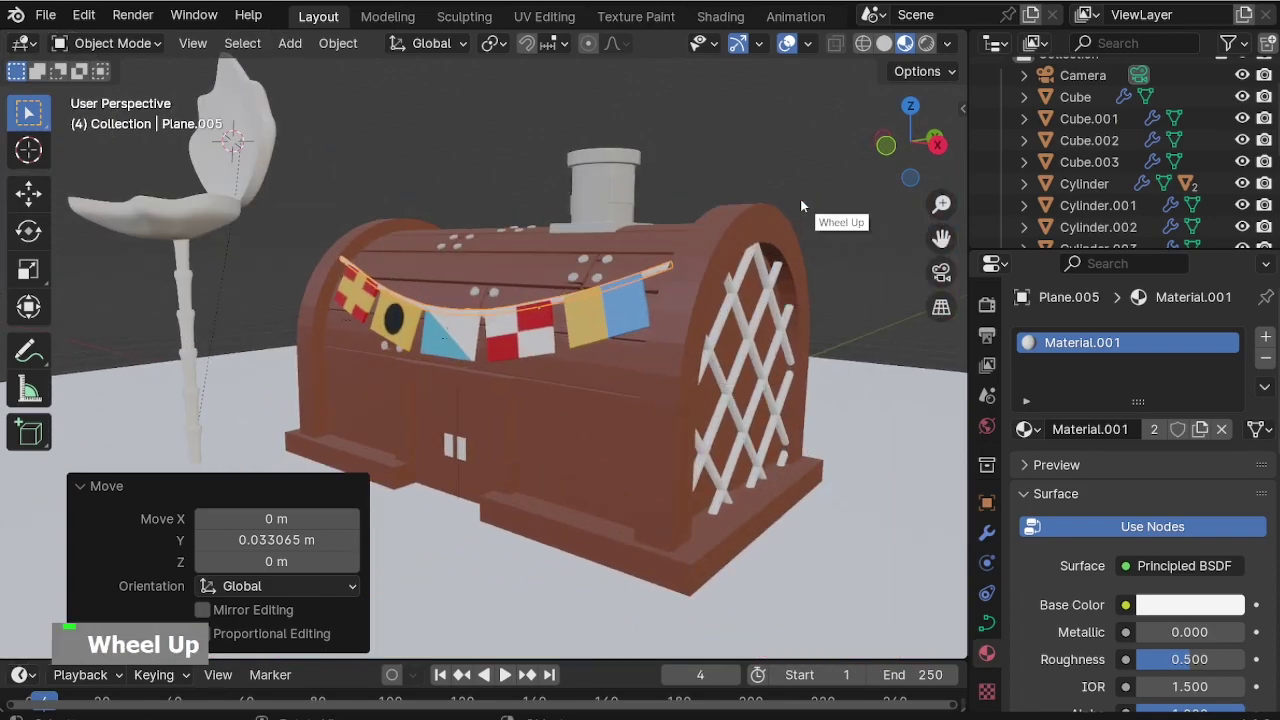
scroll(490, 448, up, 1)
click(572, 486)
click(1169, 429)
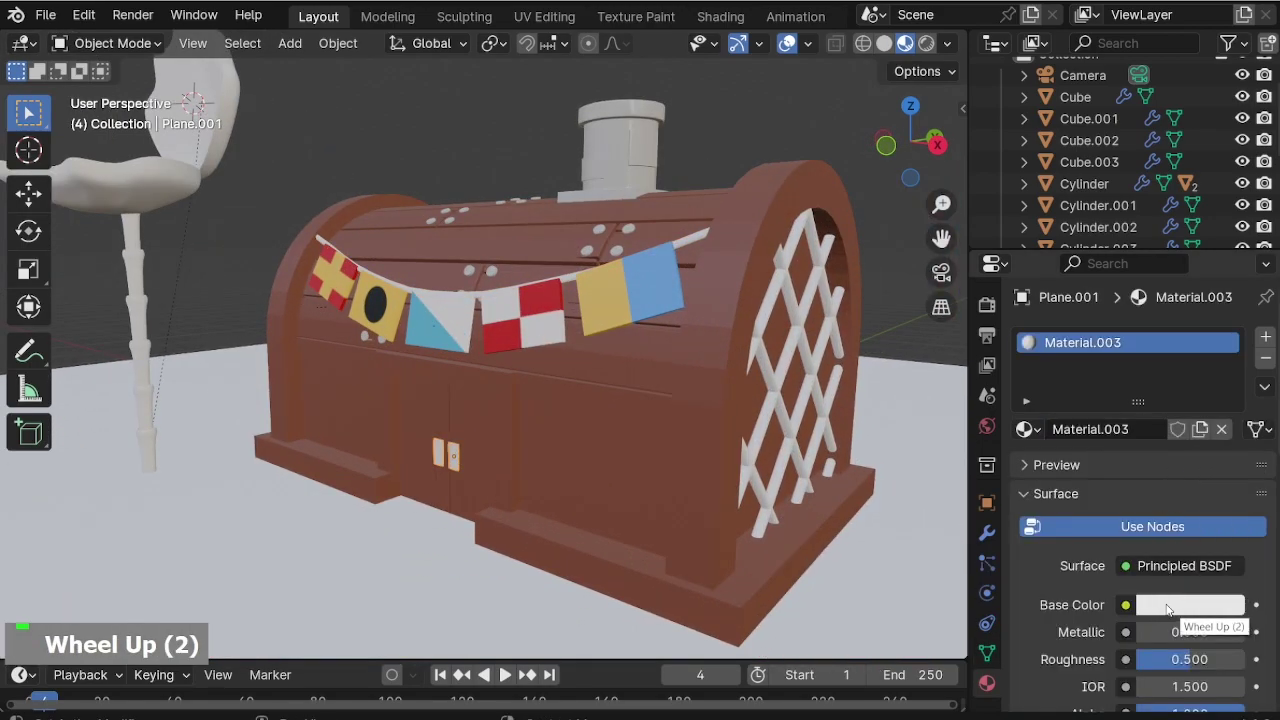
click(1190, 605)
click(1046, 393)
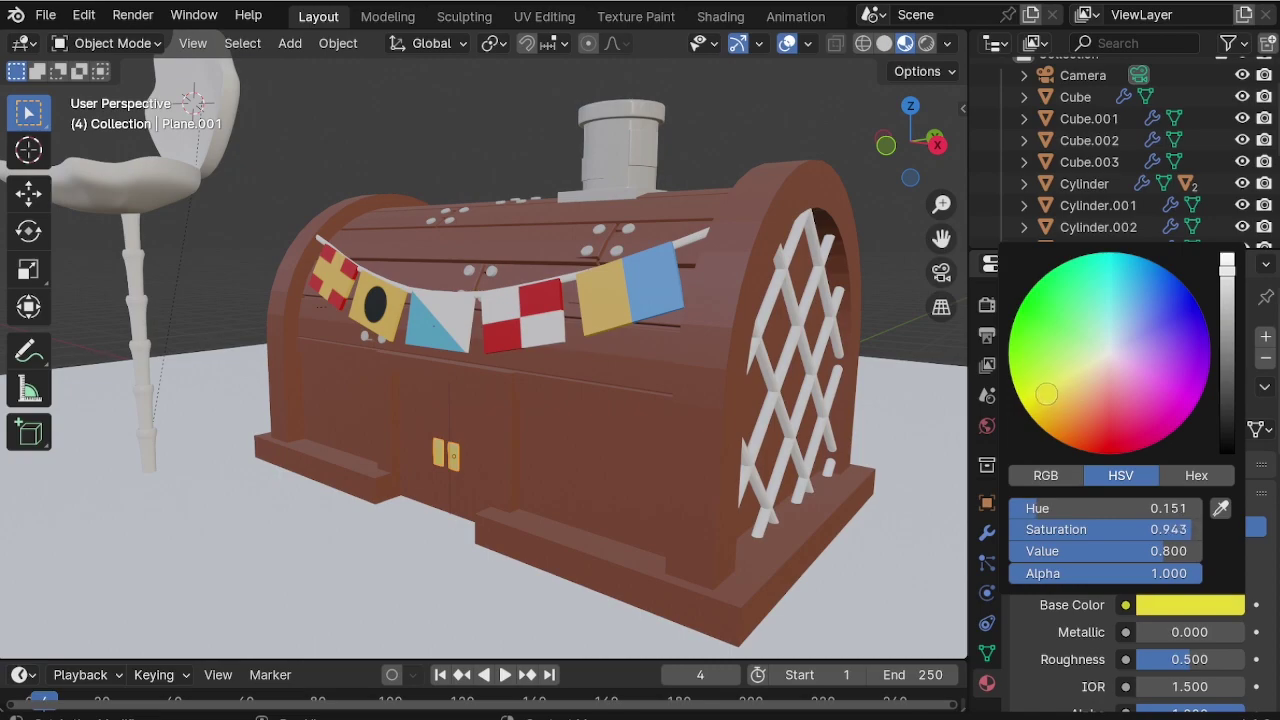
click(1227, 260)
Replace the lattice's shared material with a new one of its own and darken its base color to light gray.
click(779, 397)
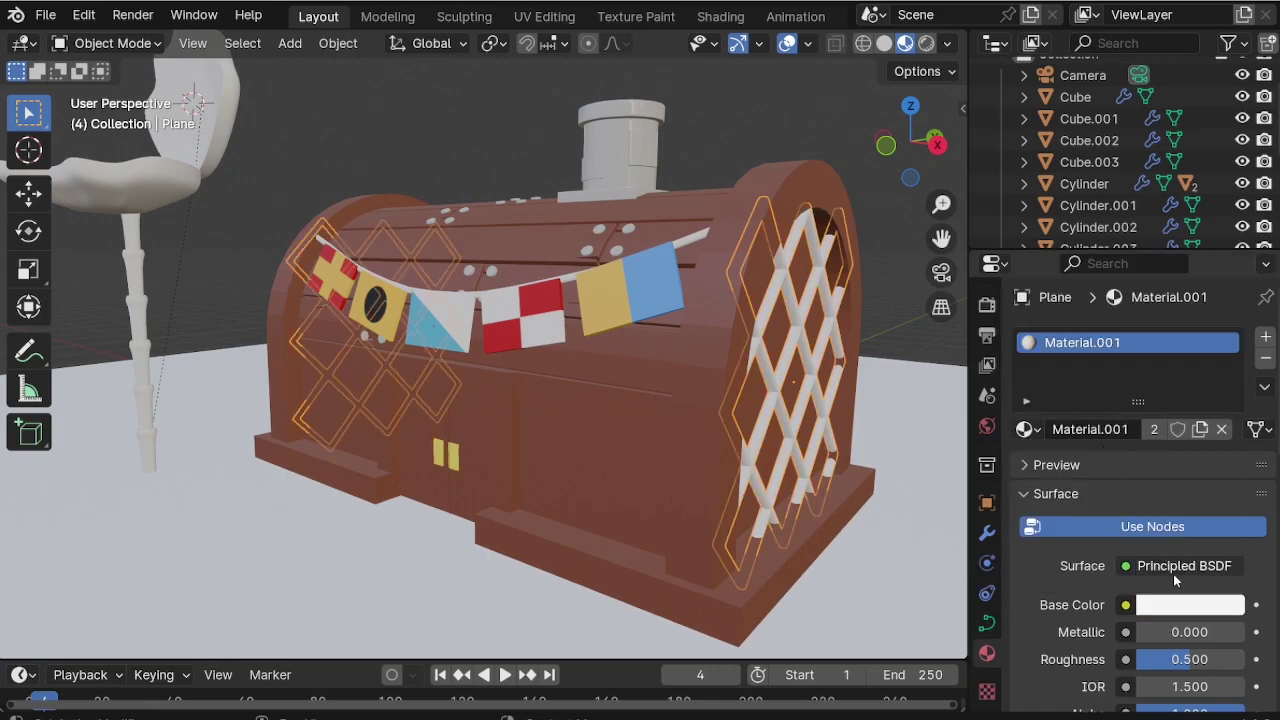
click(1266, 360)
click(1266, 337)
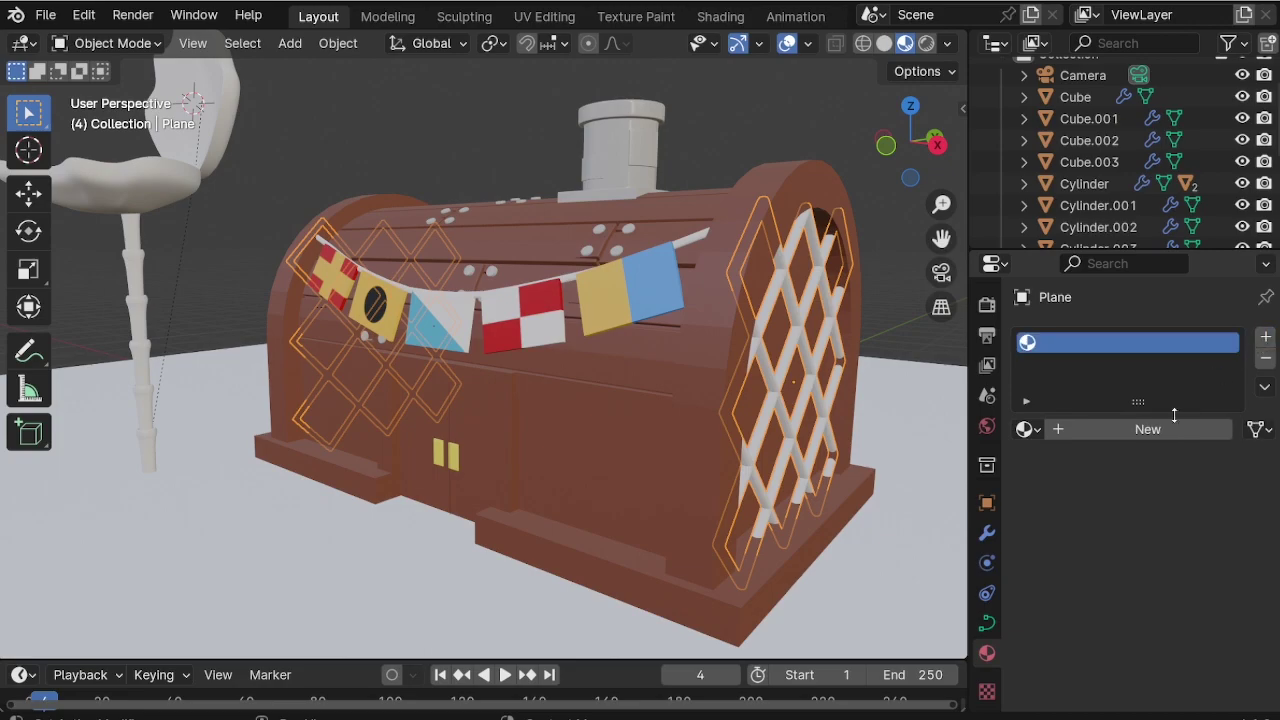
click(1135, 429)
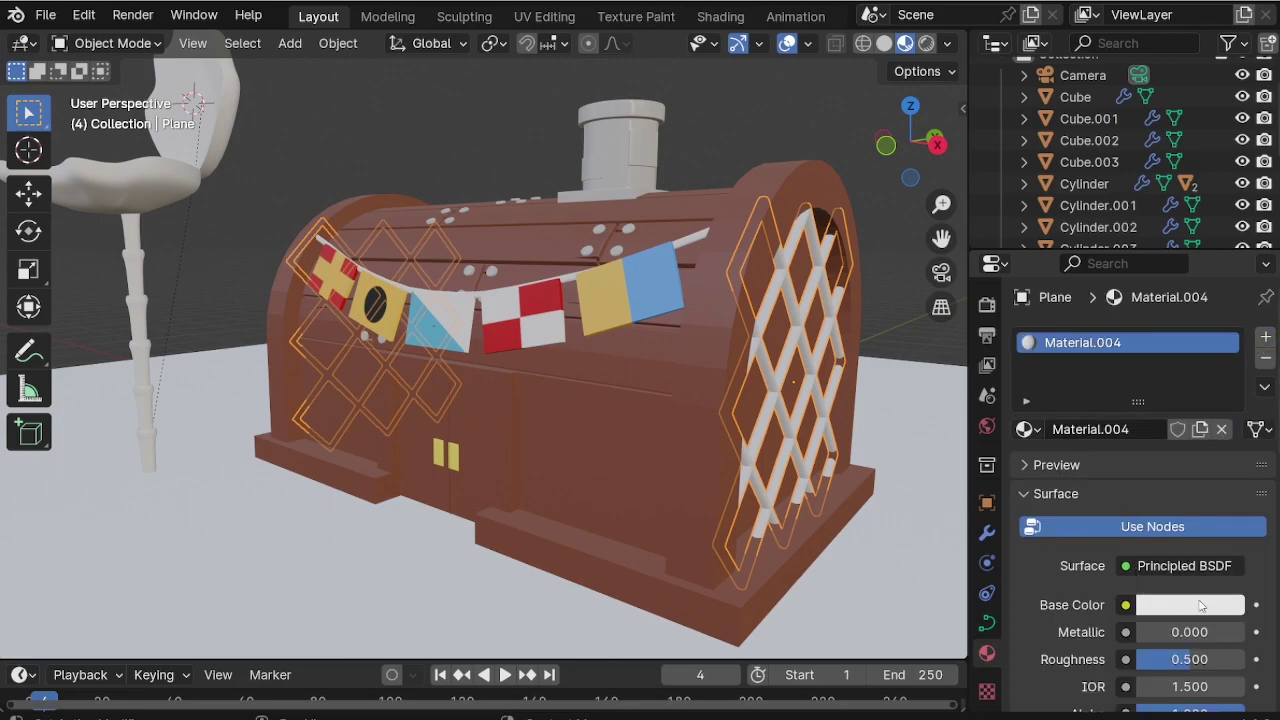
click(1201, 606)
click(1231, 289)
click(895, 337)
Assign a second, new material to the window face, door panel and lower door strip of the house body.
scroll(895, 337, down, 1)
middle_drag(697, 325, 726, 357)
scroll(648, 470, up, 2)
click(647, 480)
middle_drag(647, 479, 633, 407)
key(Tab)
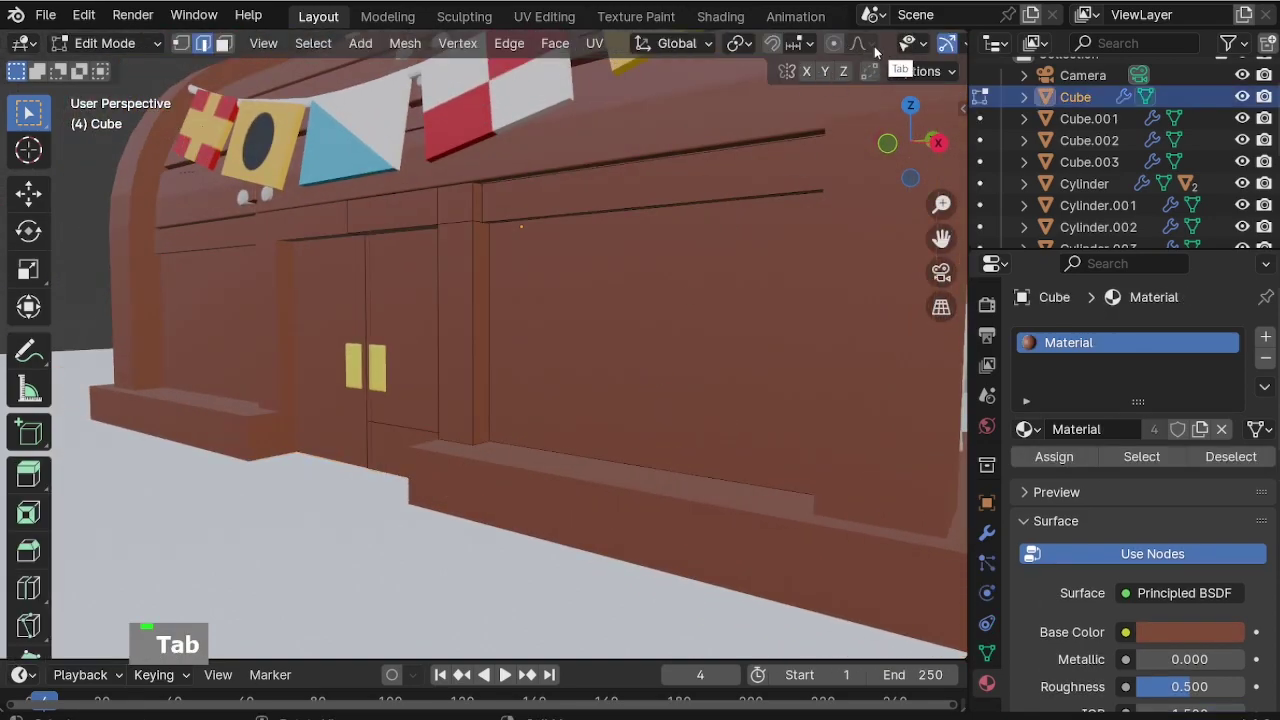
key(3)
click(637, 324)
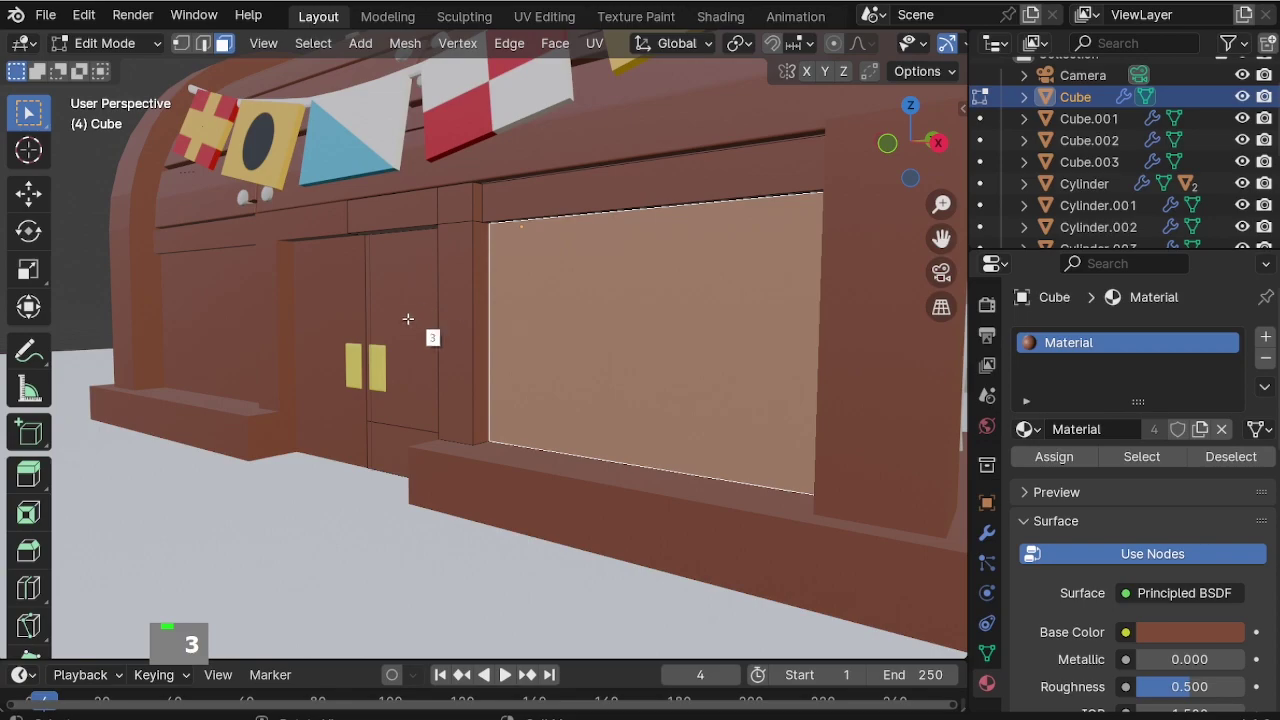
shift+click(406, 334)
shift+click(389, 434)
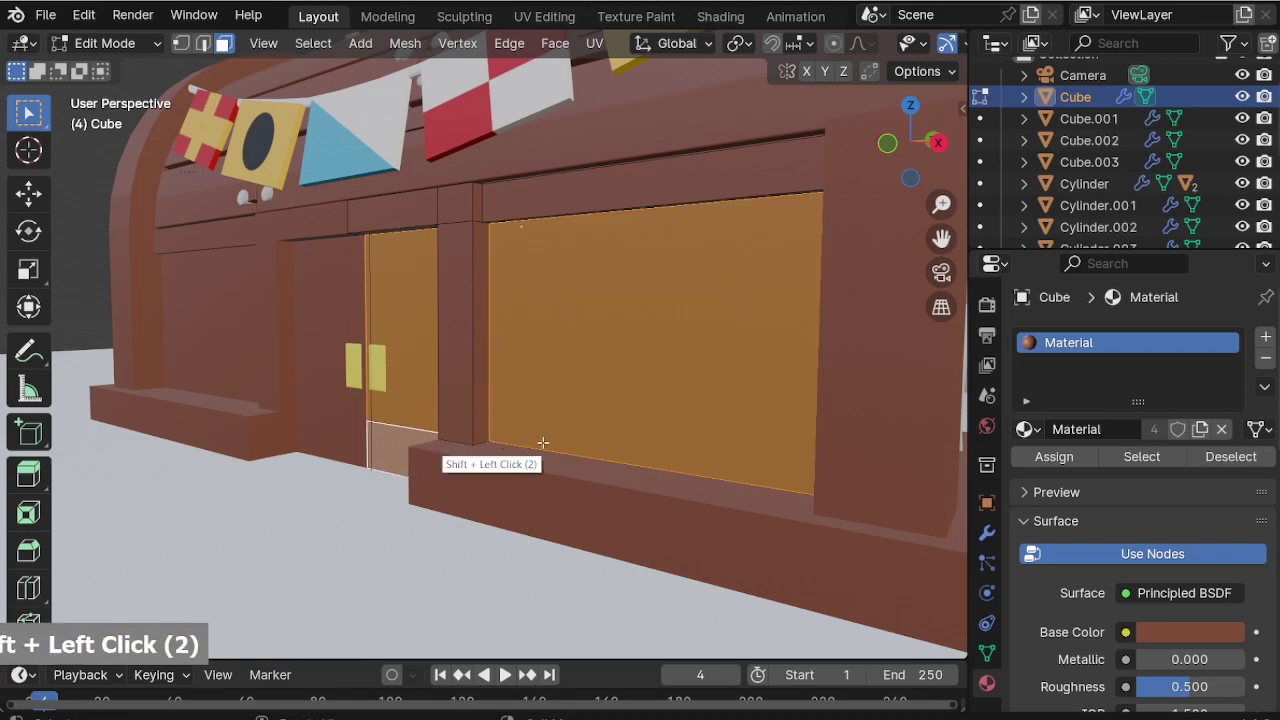
click(1266, 340)
click(1112, 472)
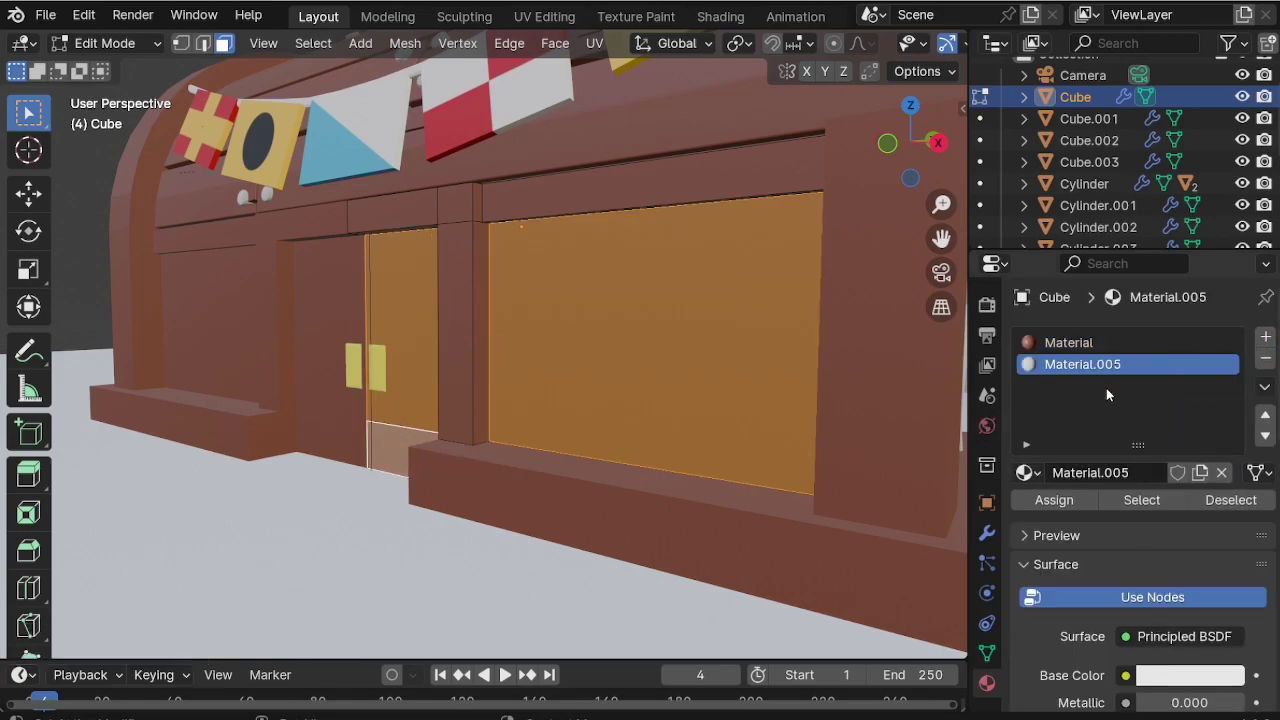
click(1056, 503)
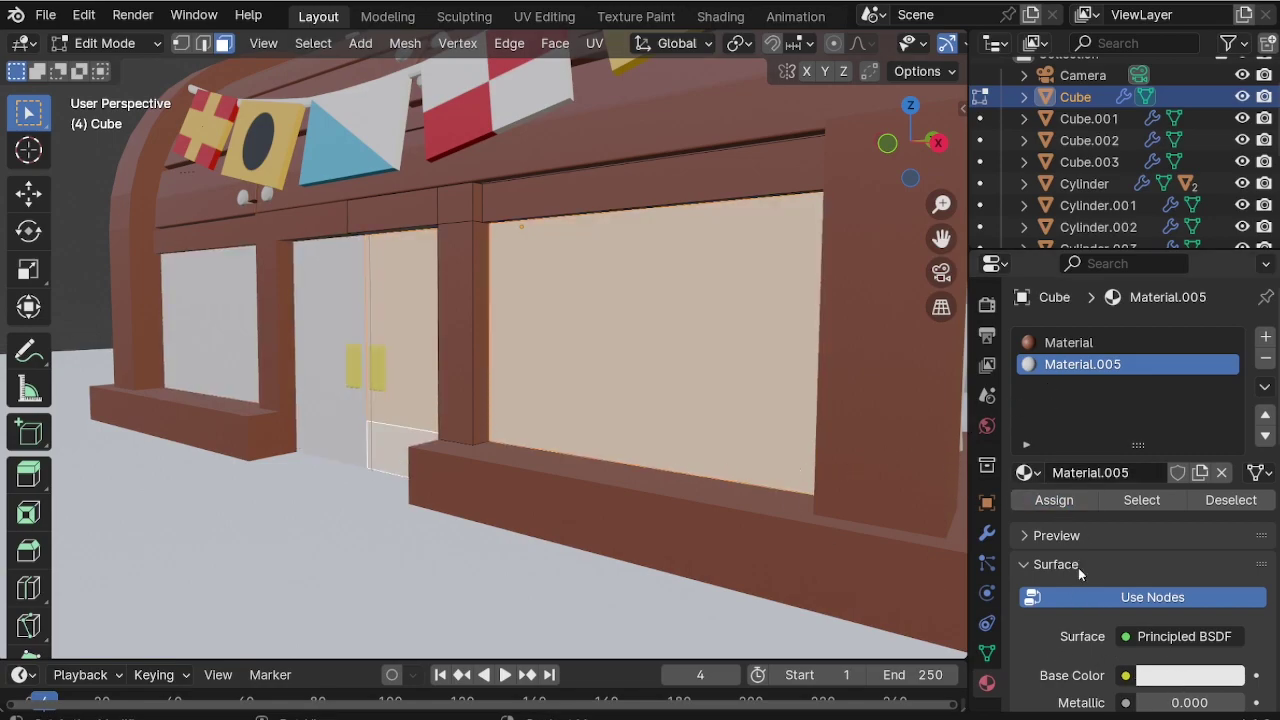
Make the window and door material glow with an emission strength of 3 and a pale blue emission color.
scroll(1078, 567, down, 9)
click(1037, 566)
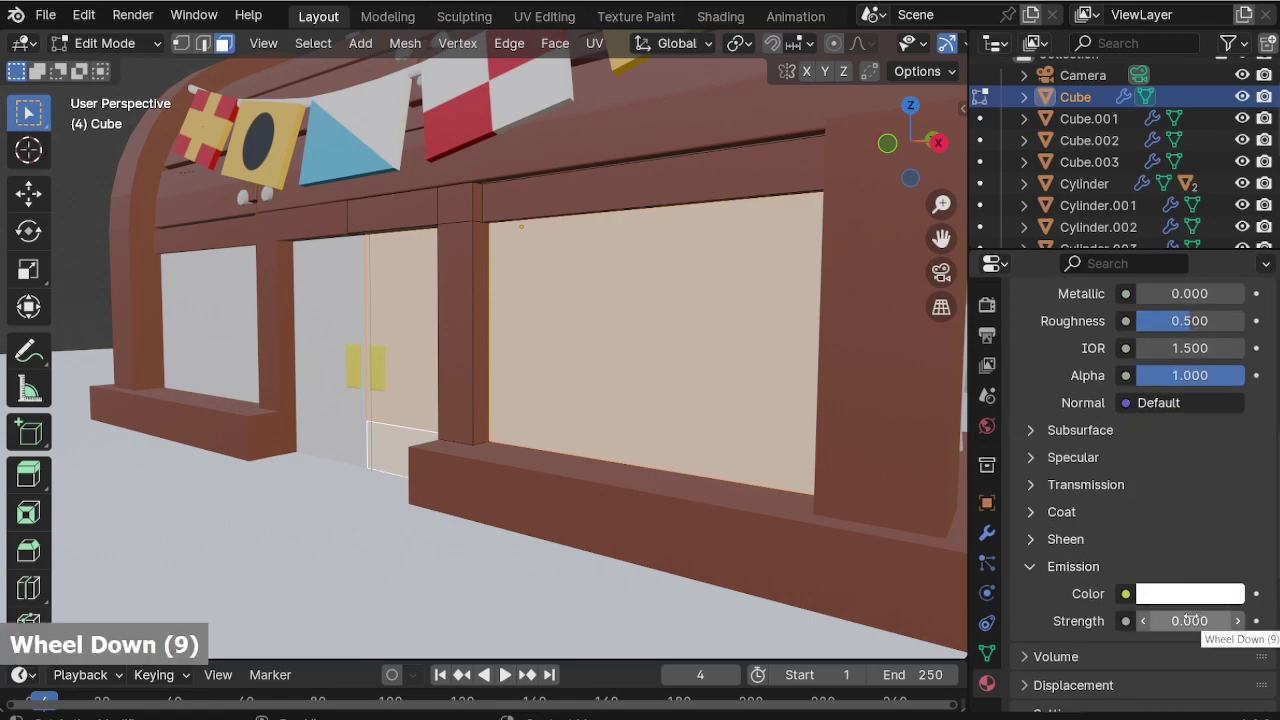
click(1190, 621)
text(3)
key(Return)
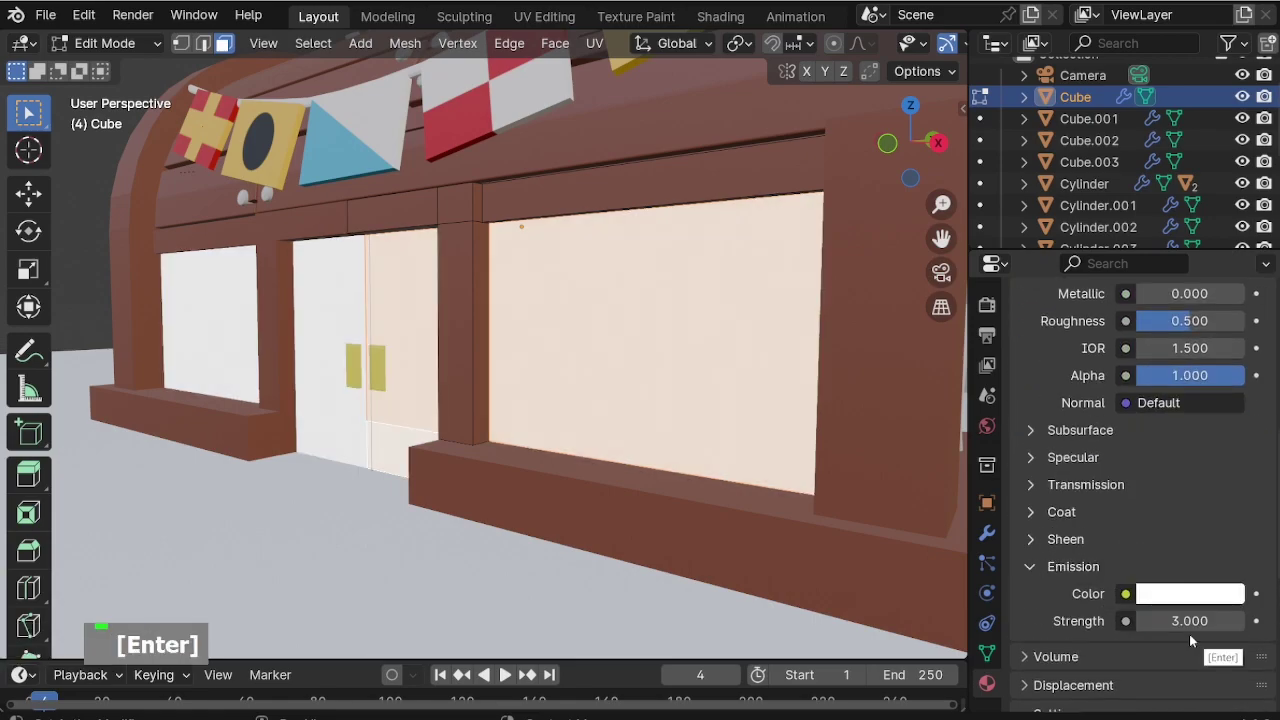
click(1190, 594)
click(1118, 333)
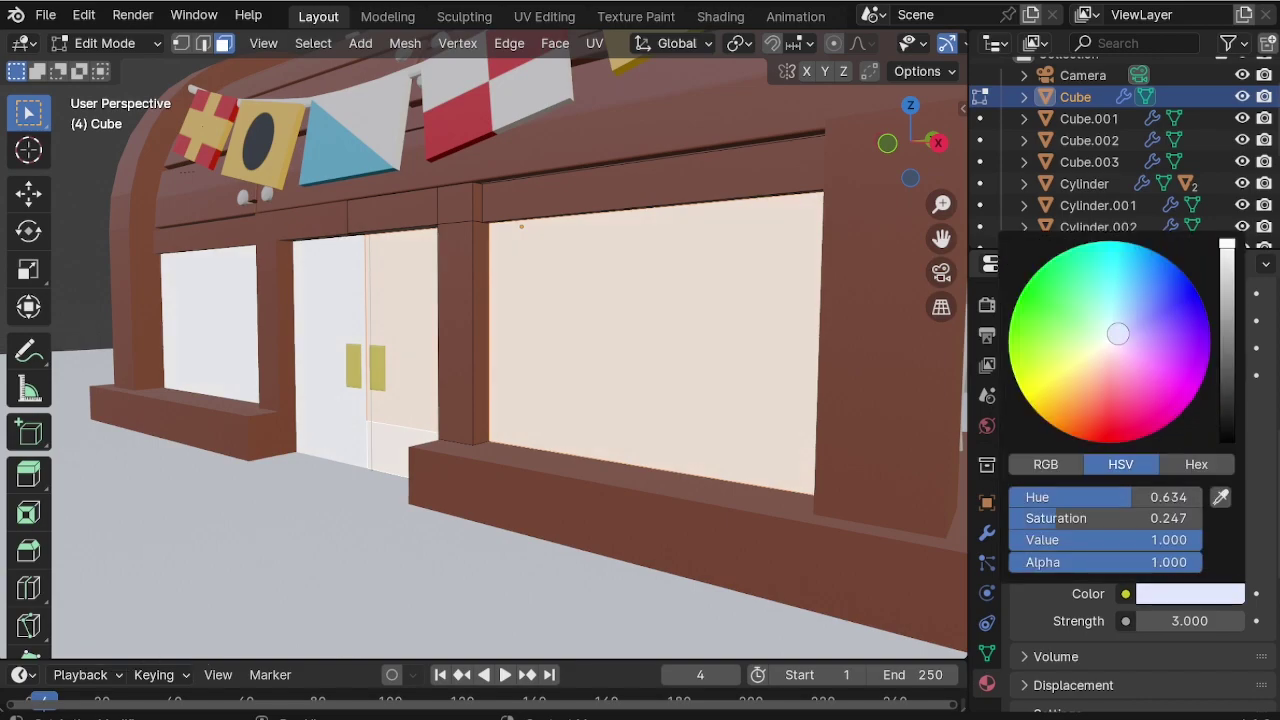
middle_drag(700, 400, 615, 395)
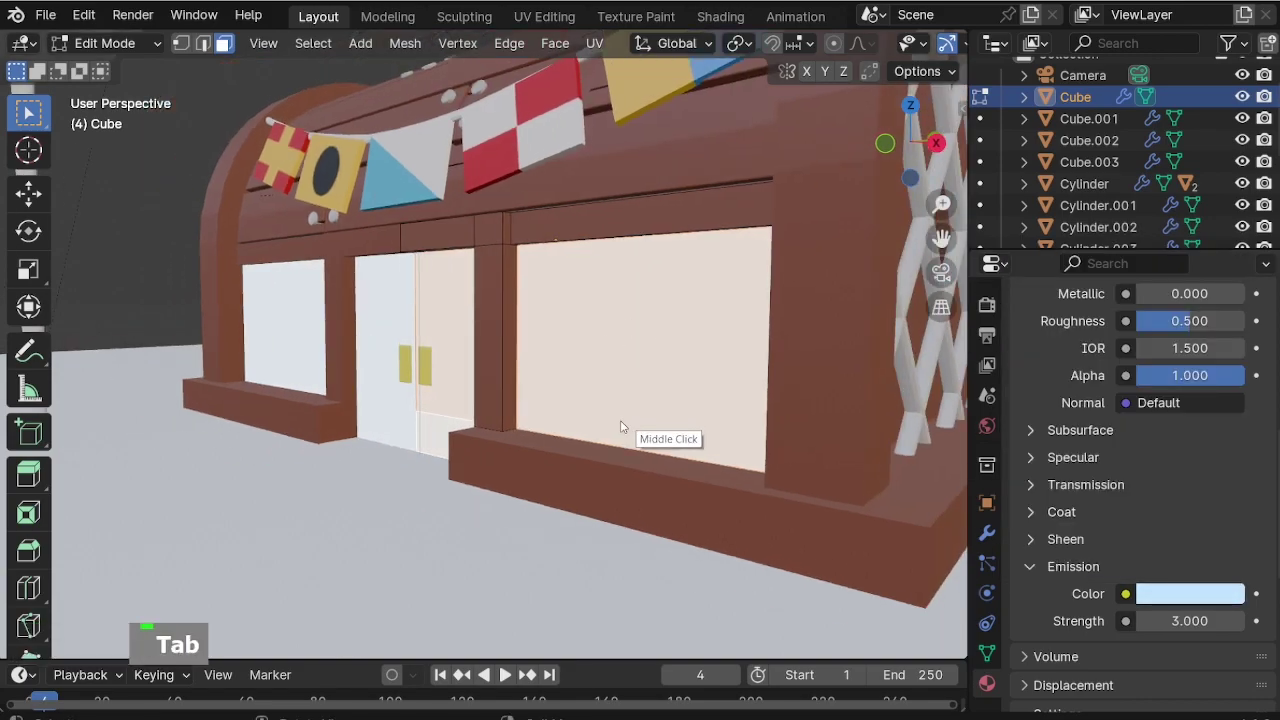
key(Tab)
Add a new material to the bamboo-like pole and give it a tan base color of hue 0.086 and saturation 0.745.
scroll(553, 453, down, 4)
middle_drag(632, 486, 650, 460)
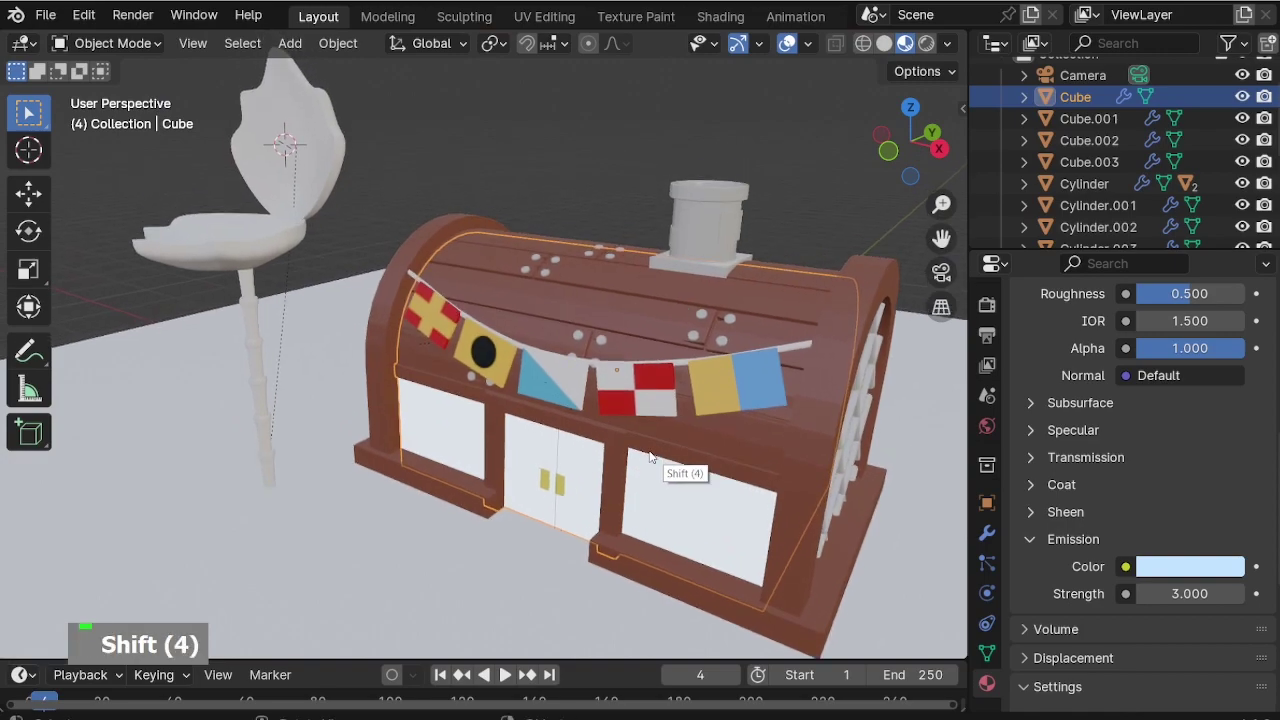
click(245, 297)
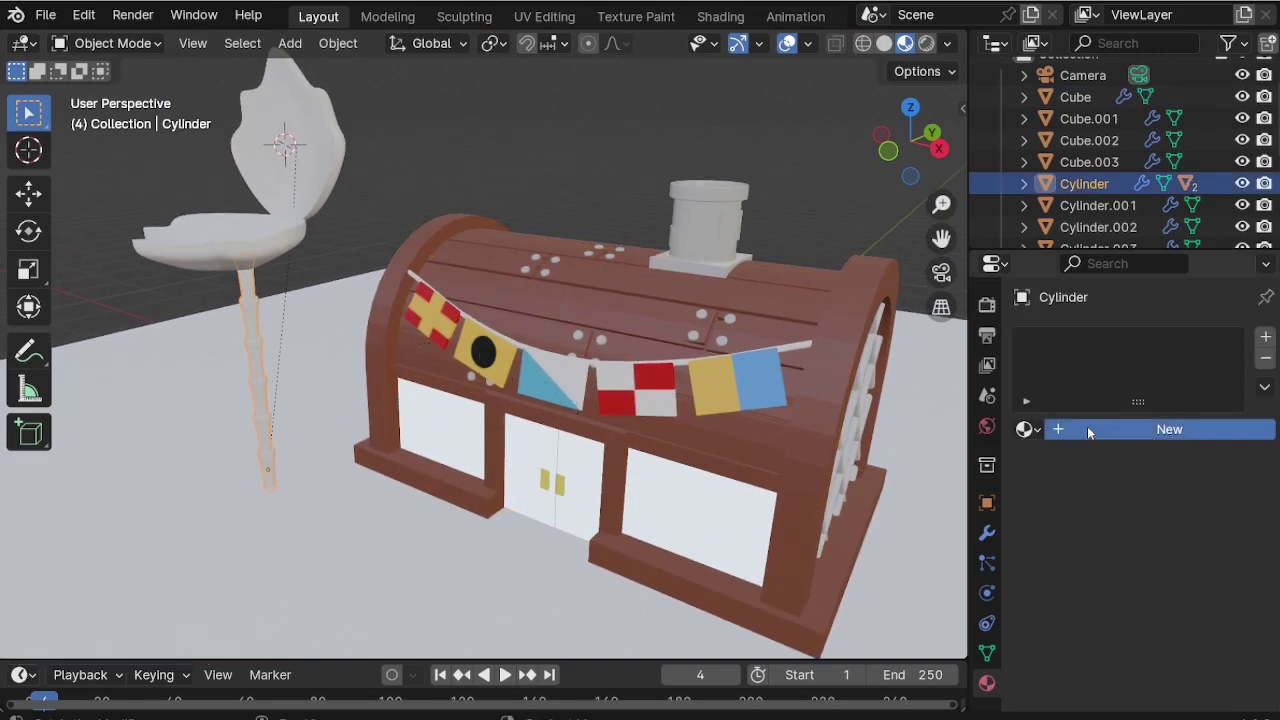
click(1051, 429)
click(1173, 605)
drag(1105, 365, 1081, 389)
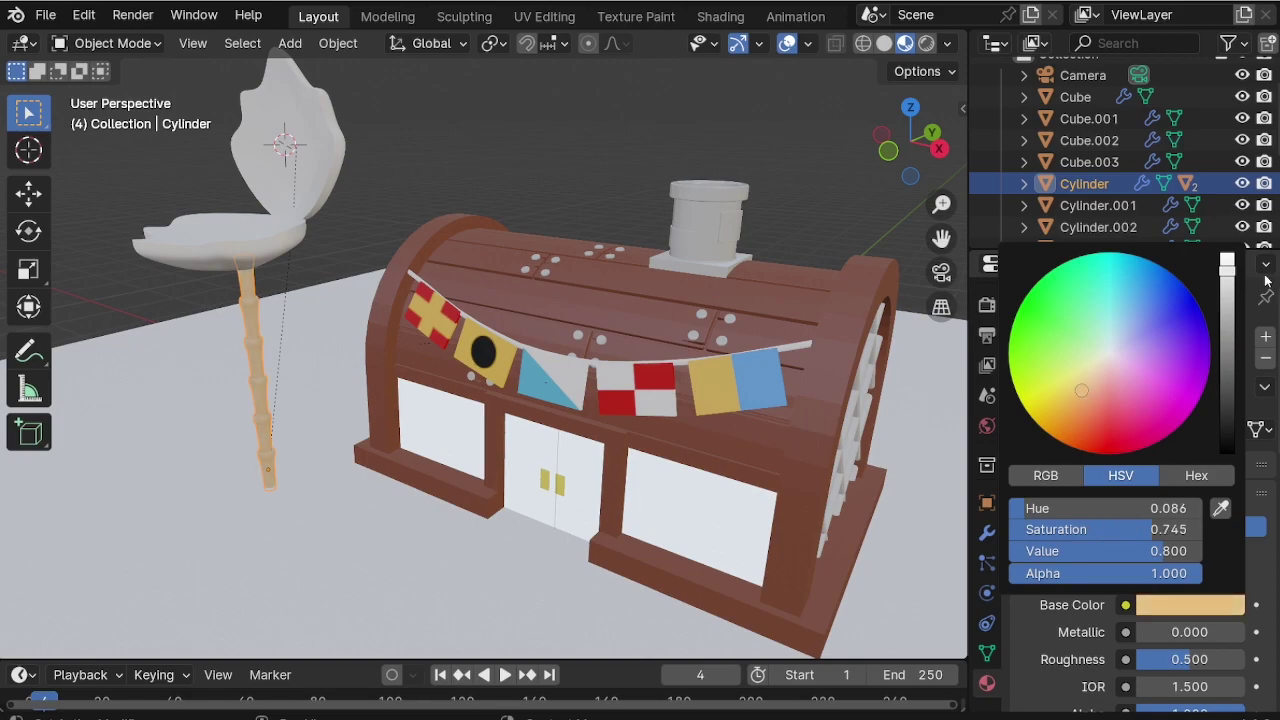
Give the lower shell on the pole a new material with a slightly darkened pink base color, hue 0.934 and saturation 0.560.
click(298, 243)
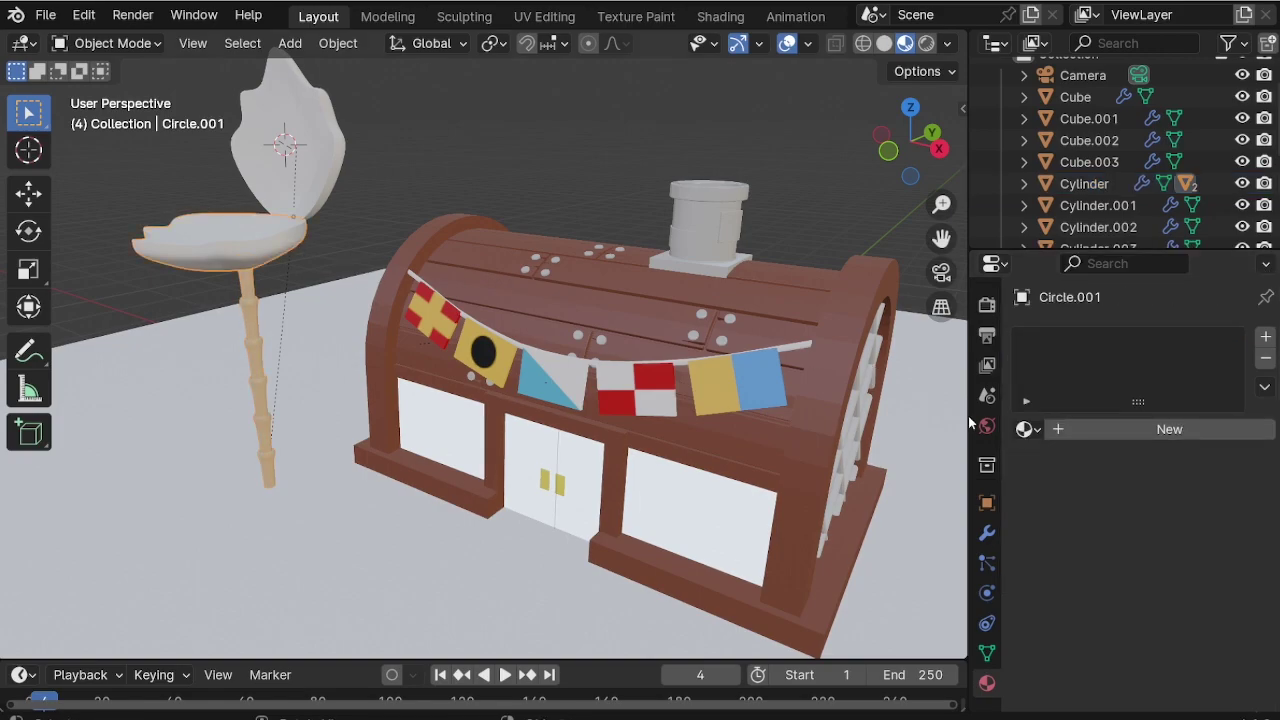
click(1117, 434)
click(1174, 608)
drag(1131, 353, 1124, 362)
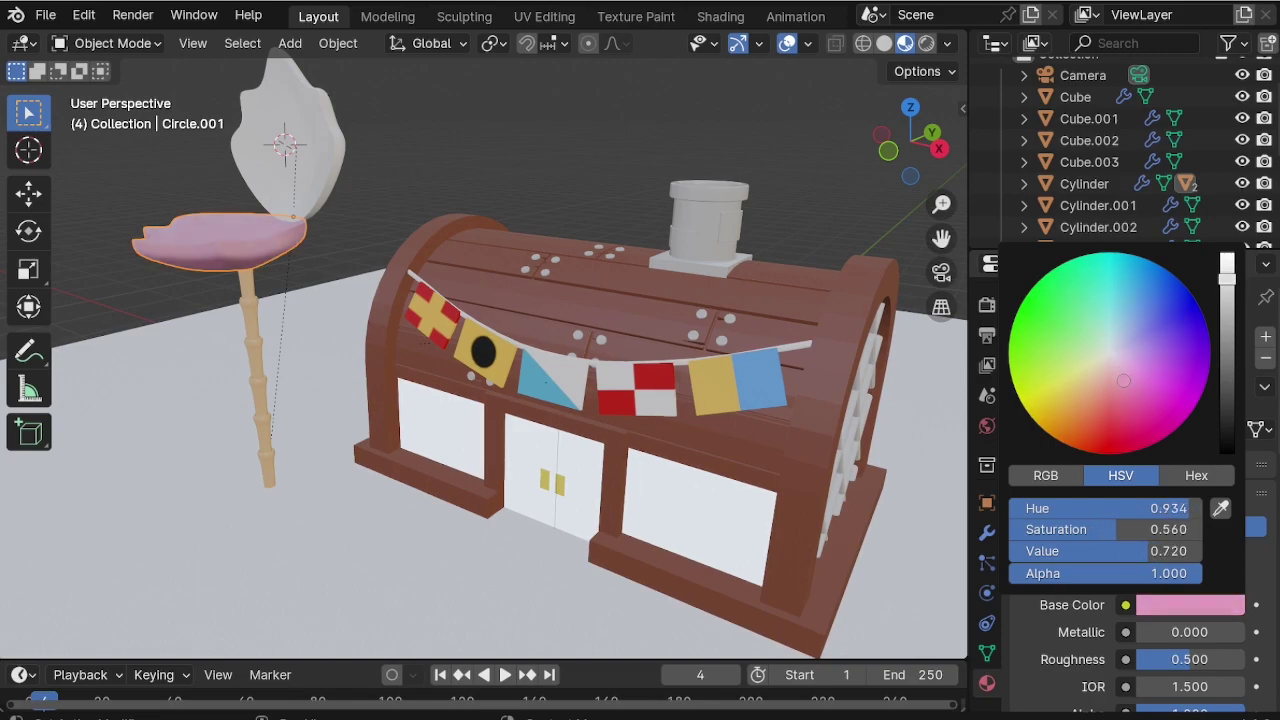
drag(1227, 270, 1227, 288)
Assign the lower shell's pink material, Material.007, to the upright shell.
click(252, 118)
click(1027, 429)
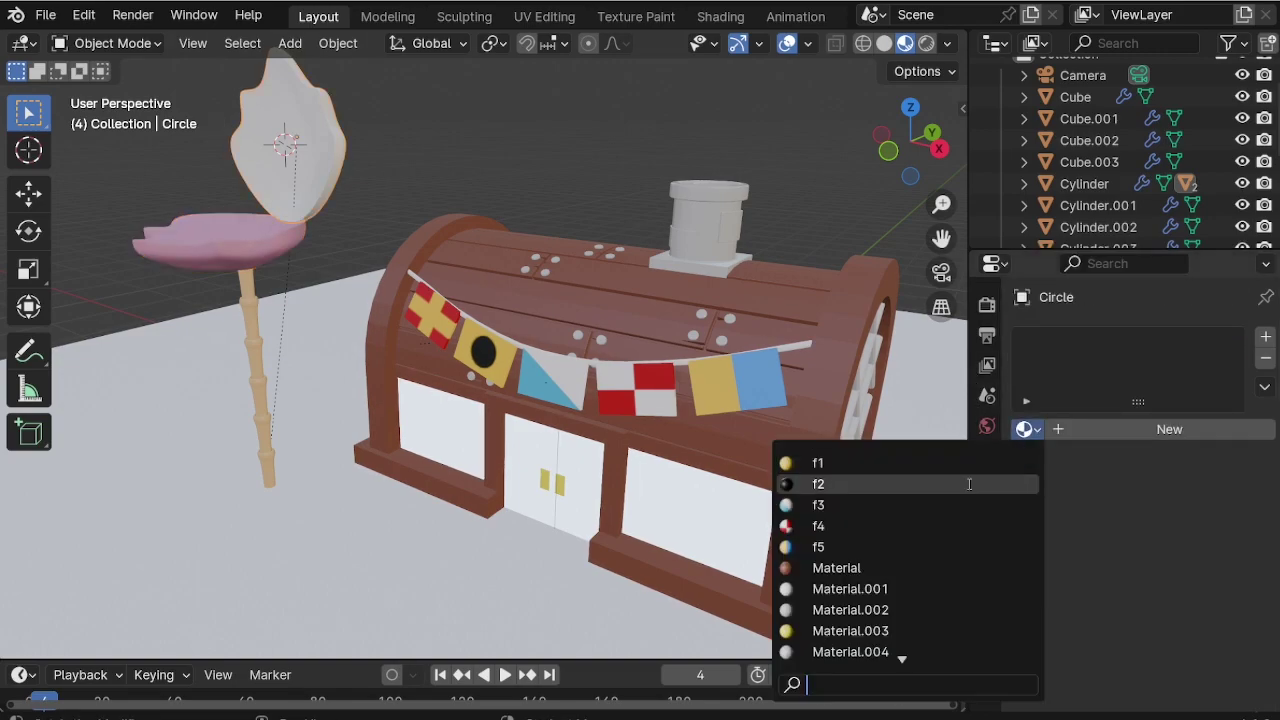
click(950, 651)
click(1027, 429)
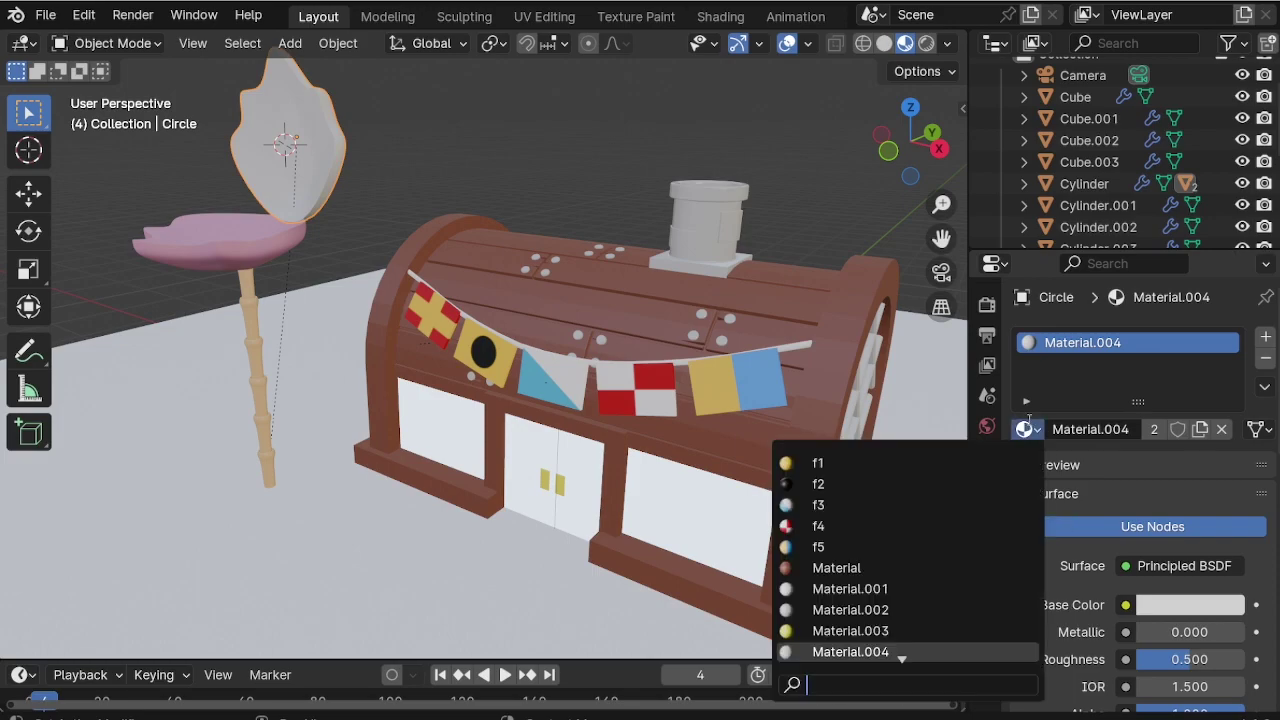
scroll(880, 655, down, 11)
click(880, 650)
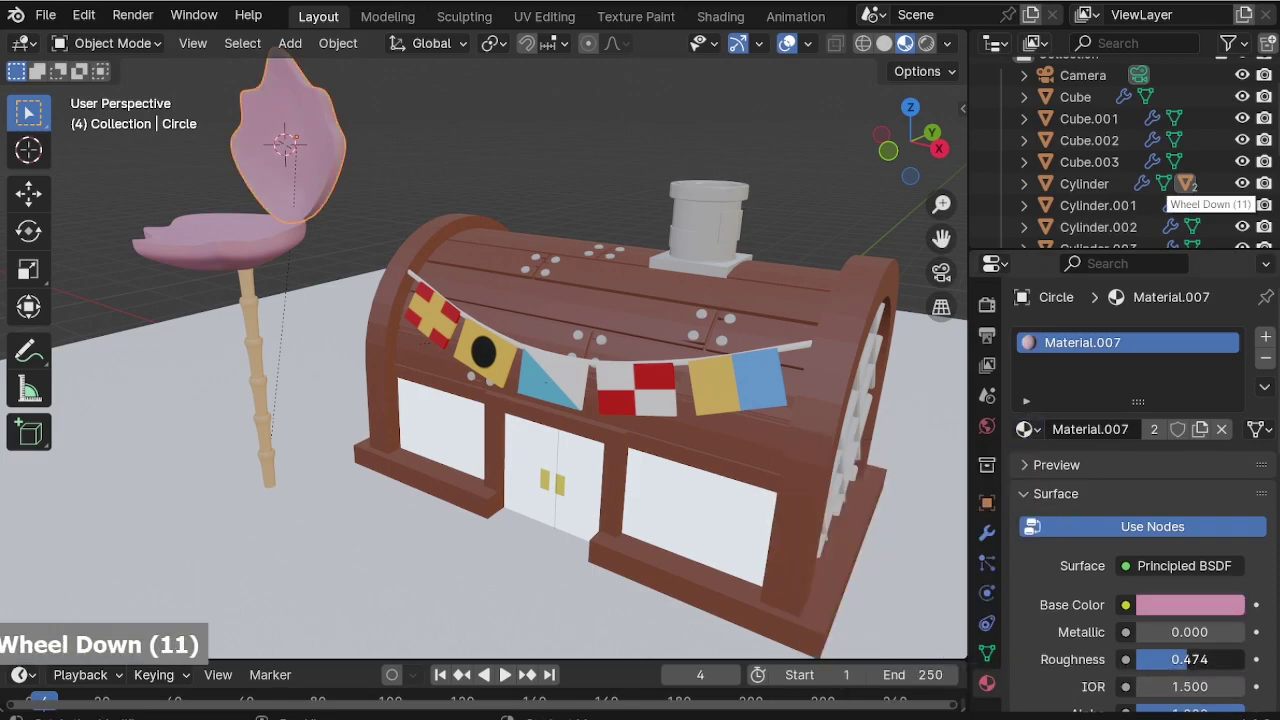
Add a text object at the 3D cursor on the upright shell.
middle_drag(574, 414, 575, 397)
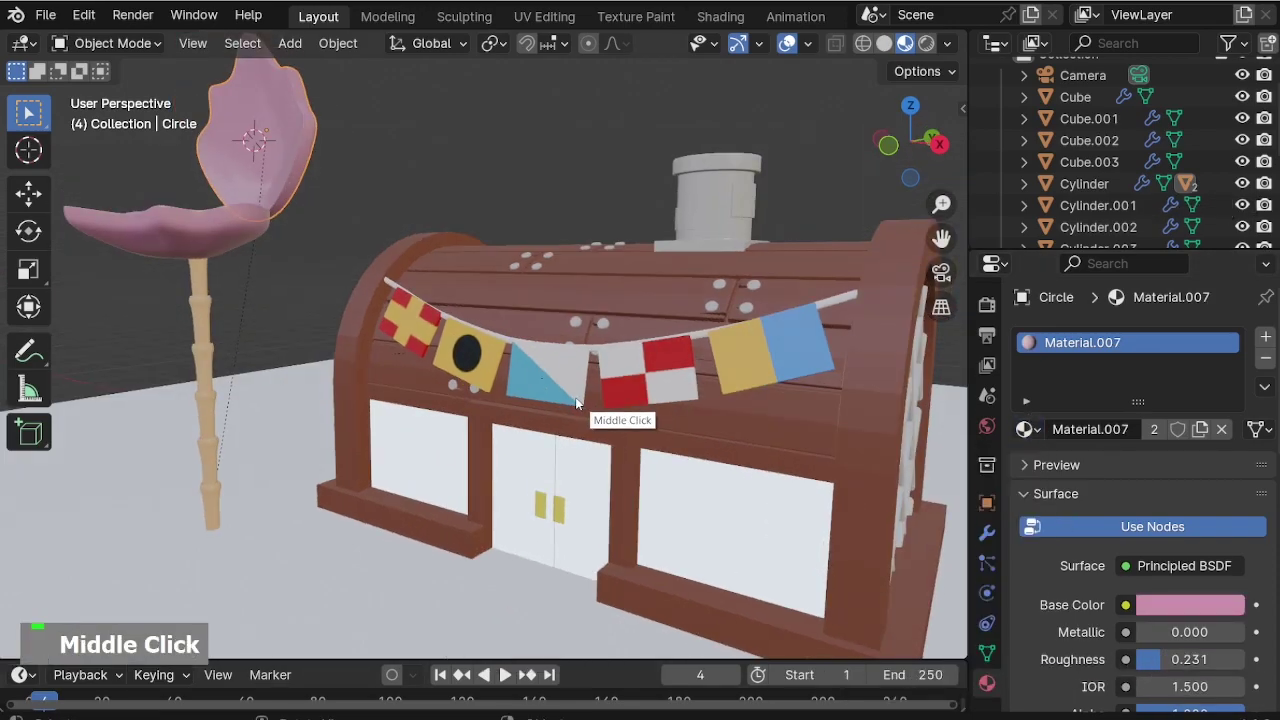
key(KP_0)
scroll(575, 397, down, 11)
scroll(387, 232, up, 7)
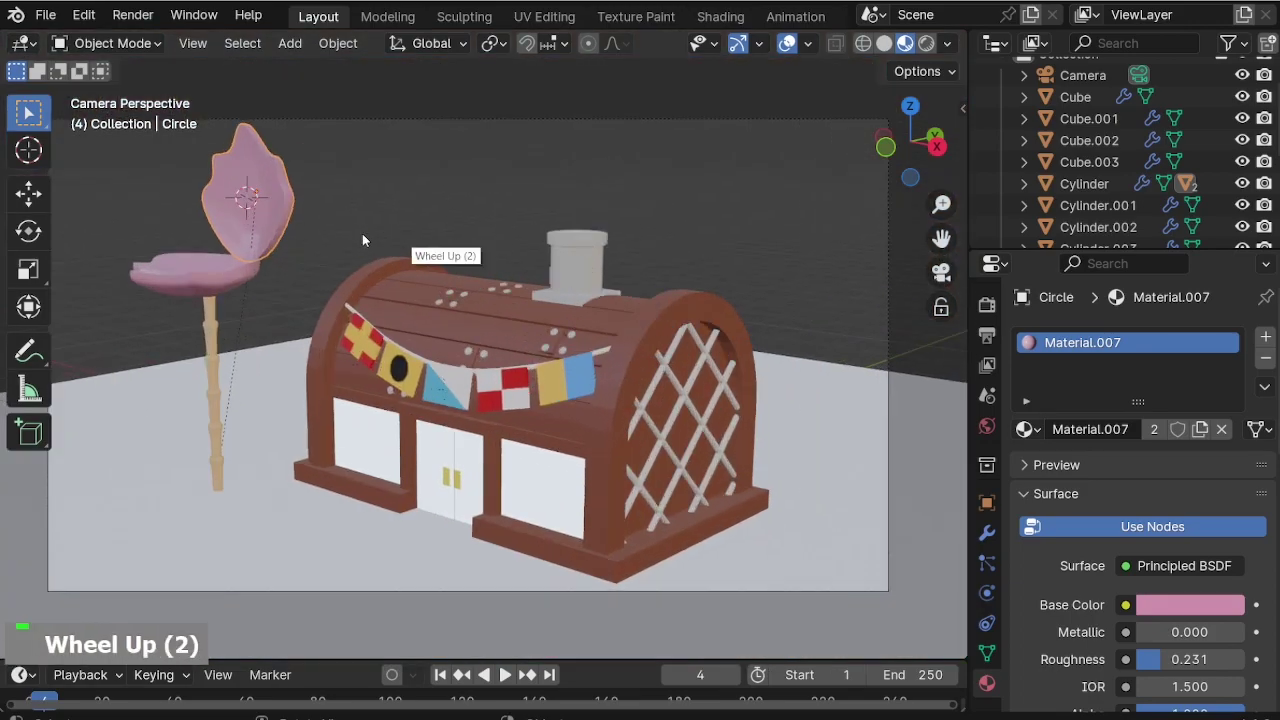
middle_drag(332, 280, 458, 205)
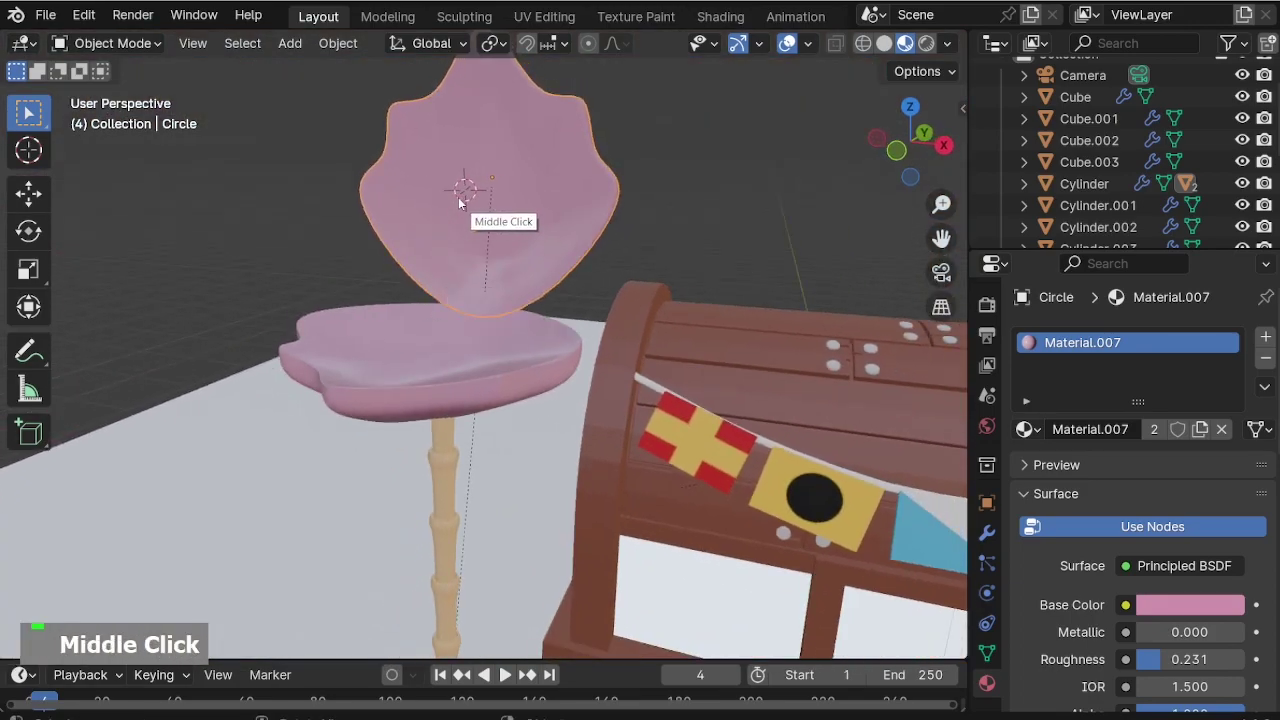
scroll(508, 151, up, 2)
key(shift+a)
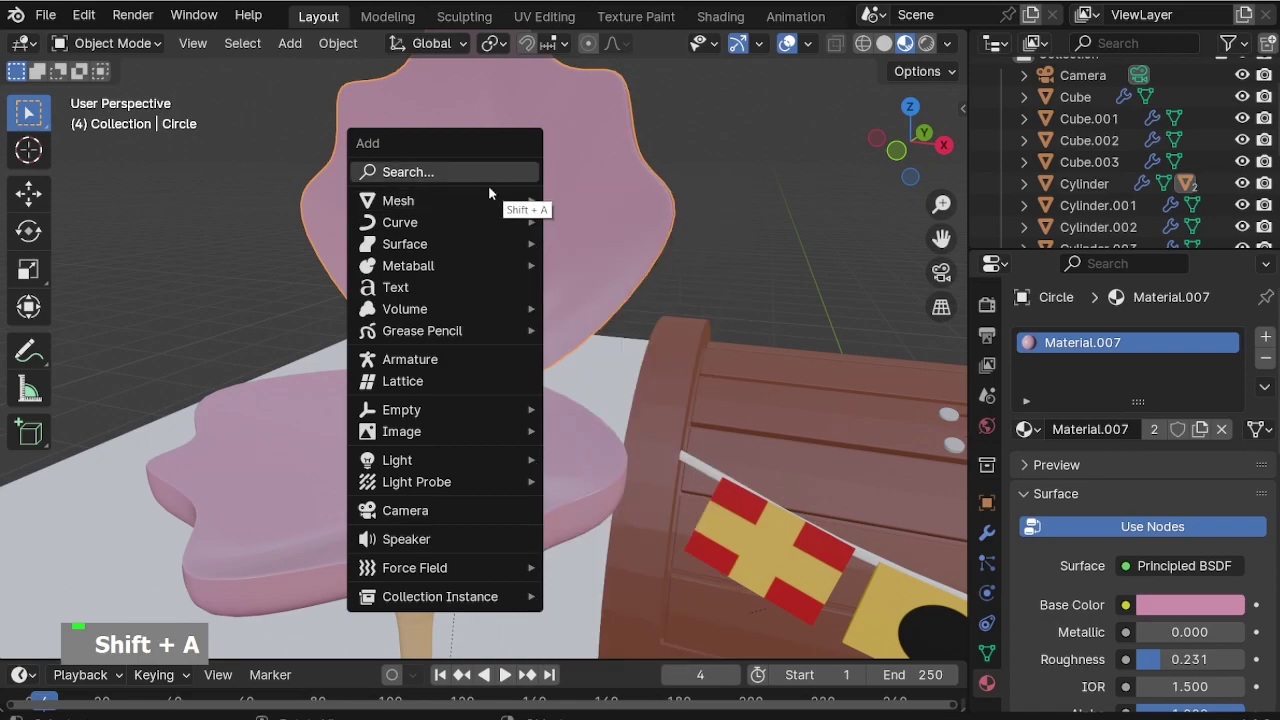
click(477, 285)
scroll(432, 328, down, 3)
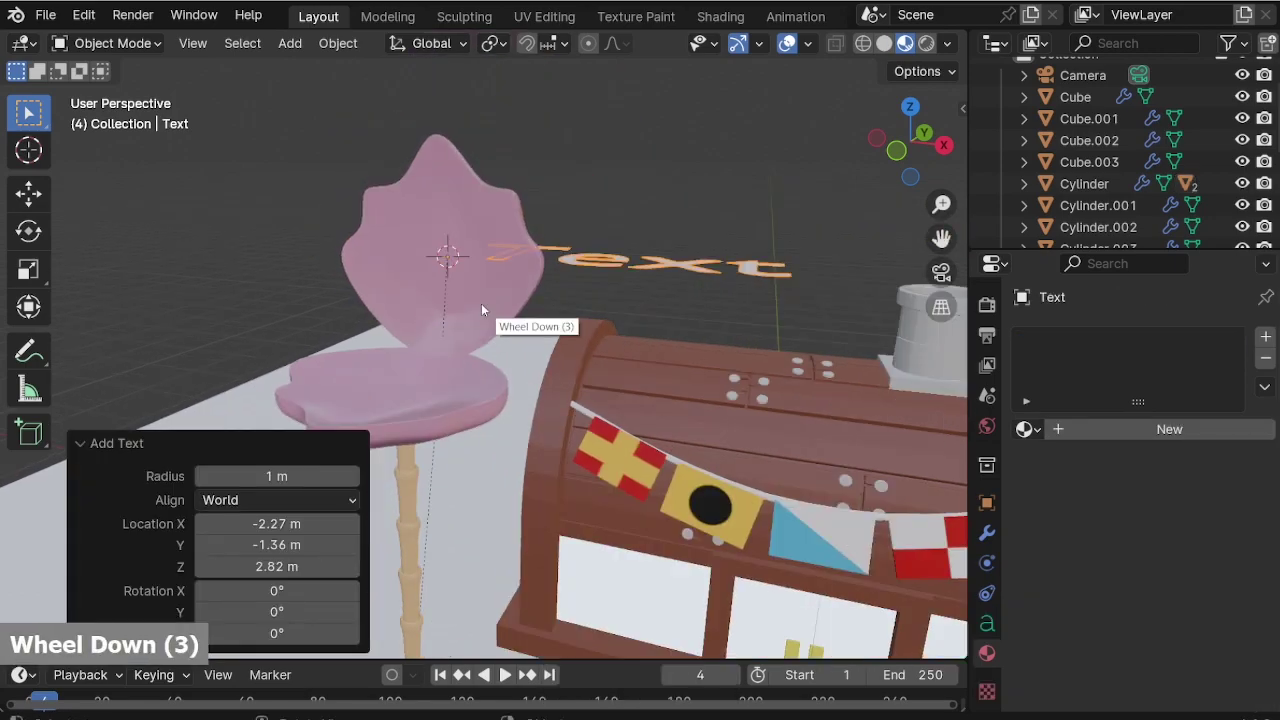
Rotate the text 90° about the global X axis and raise it above the upright shell.
middle_drag(432, 328, 427, 327)
text(rx)
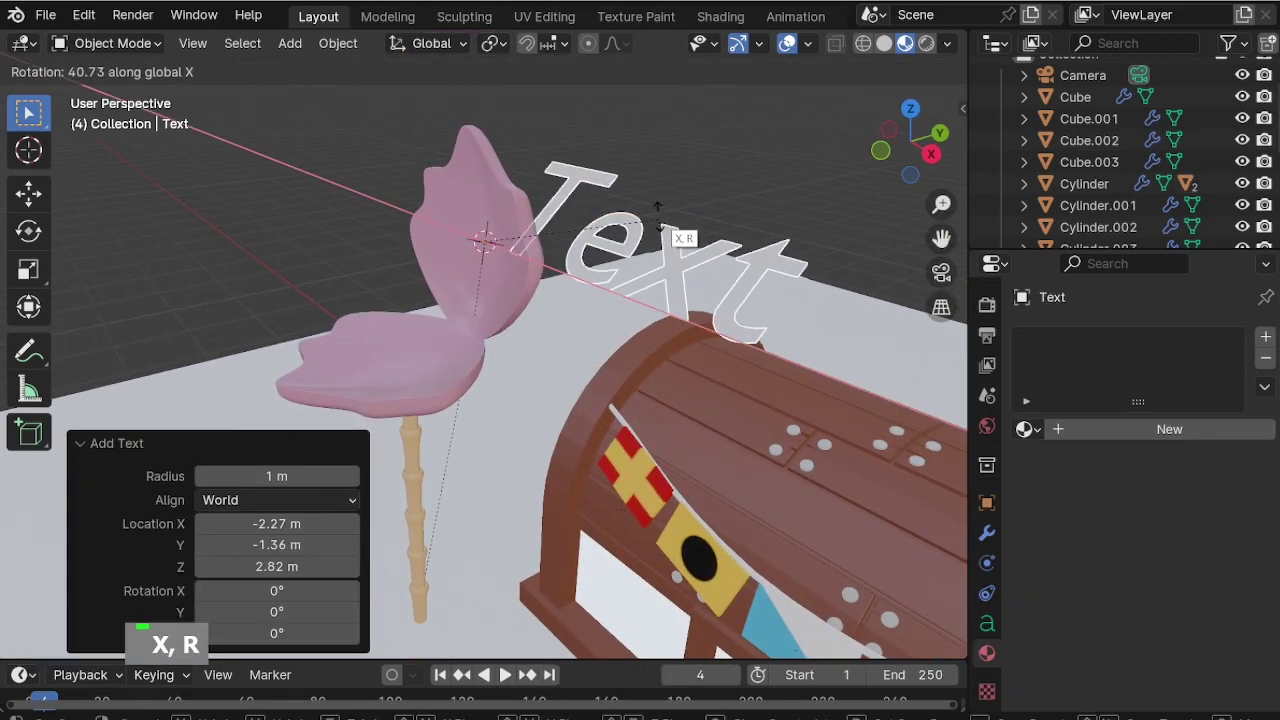
text(90)
key(Return)
middle_drag(608, 160, 597, 417)
key(g)
key(z)
click(571, 206)
scroll(571, 206, up, 3)
Replace the text's content with THE, KRUSTY and KRAB on three separate lines.
key(Tab)
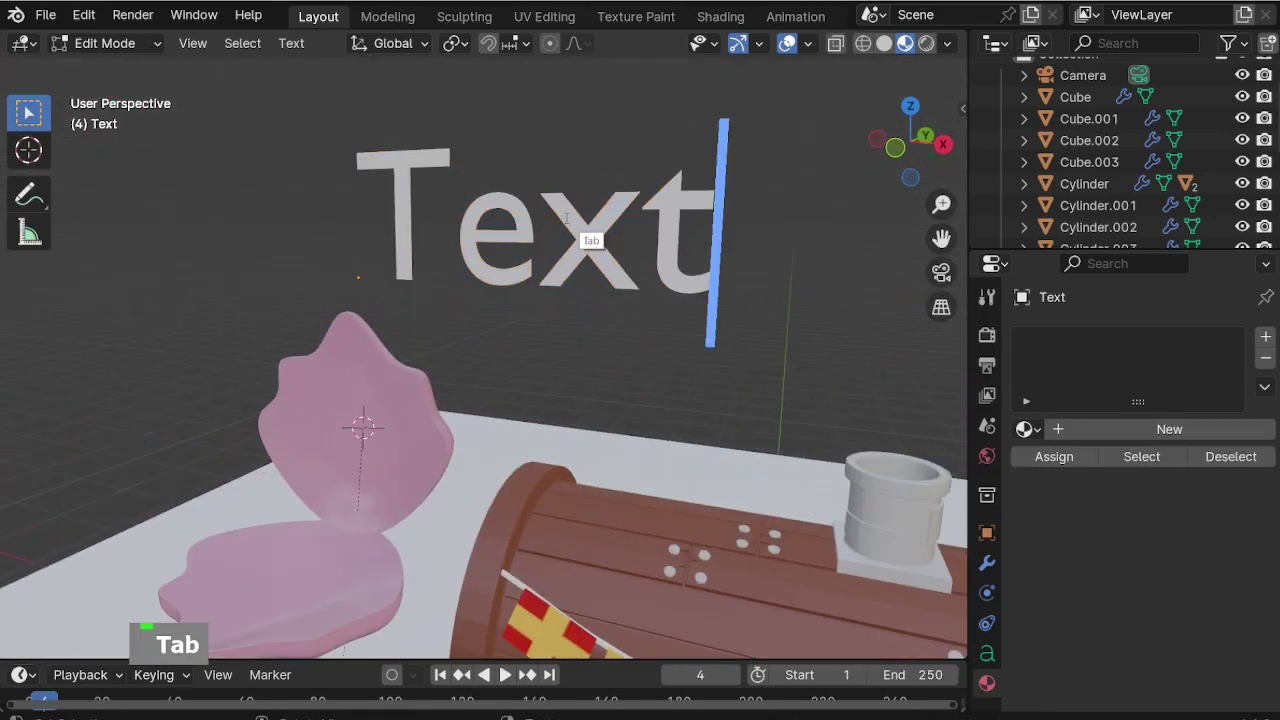
key(BackSpace)
key(BackSpace)
key(BackSpace)
text(t)
key(BackSpace)
key(Caps_Lock)
text(THE )
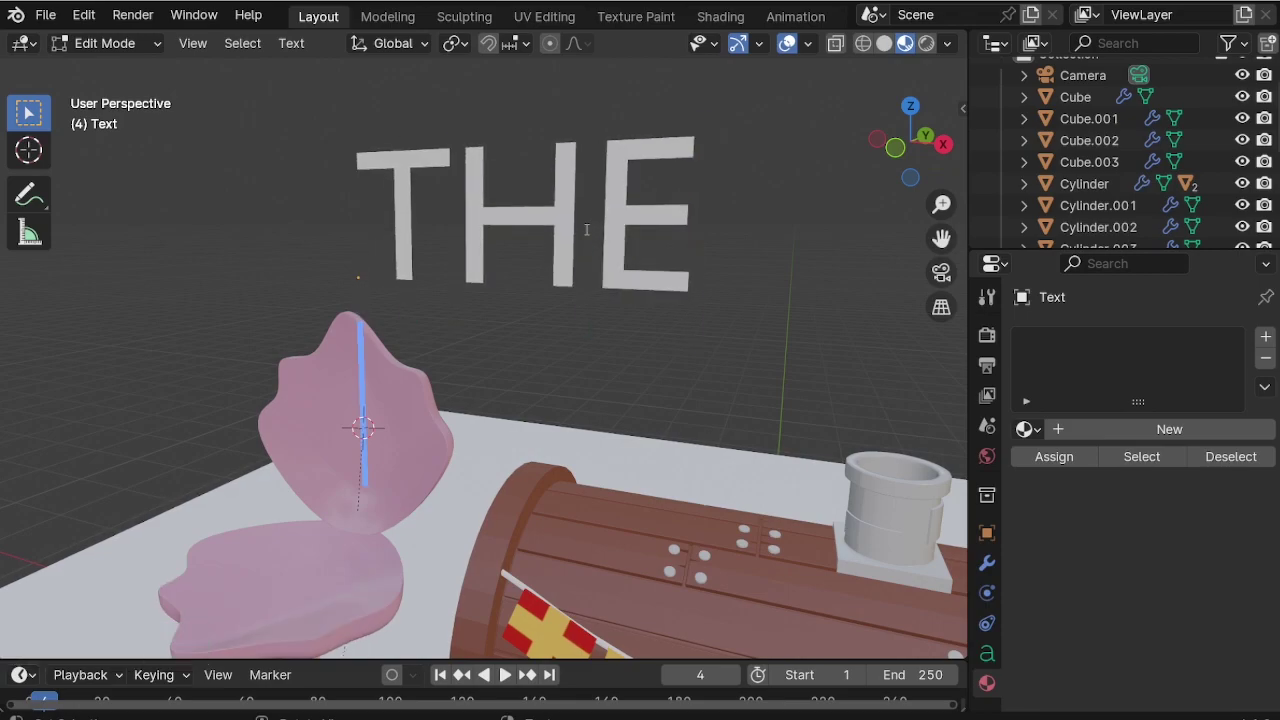
text(KRUST )
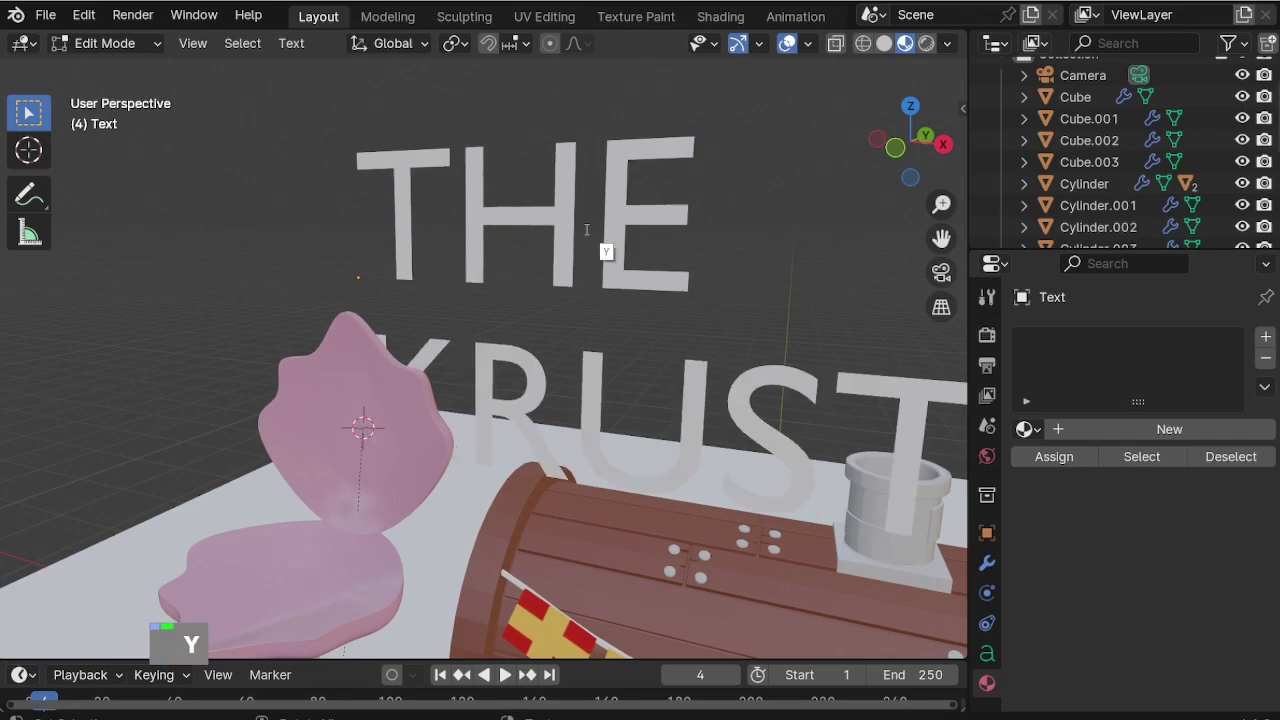
text(KRAB)
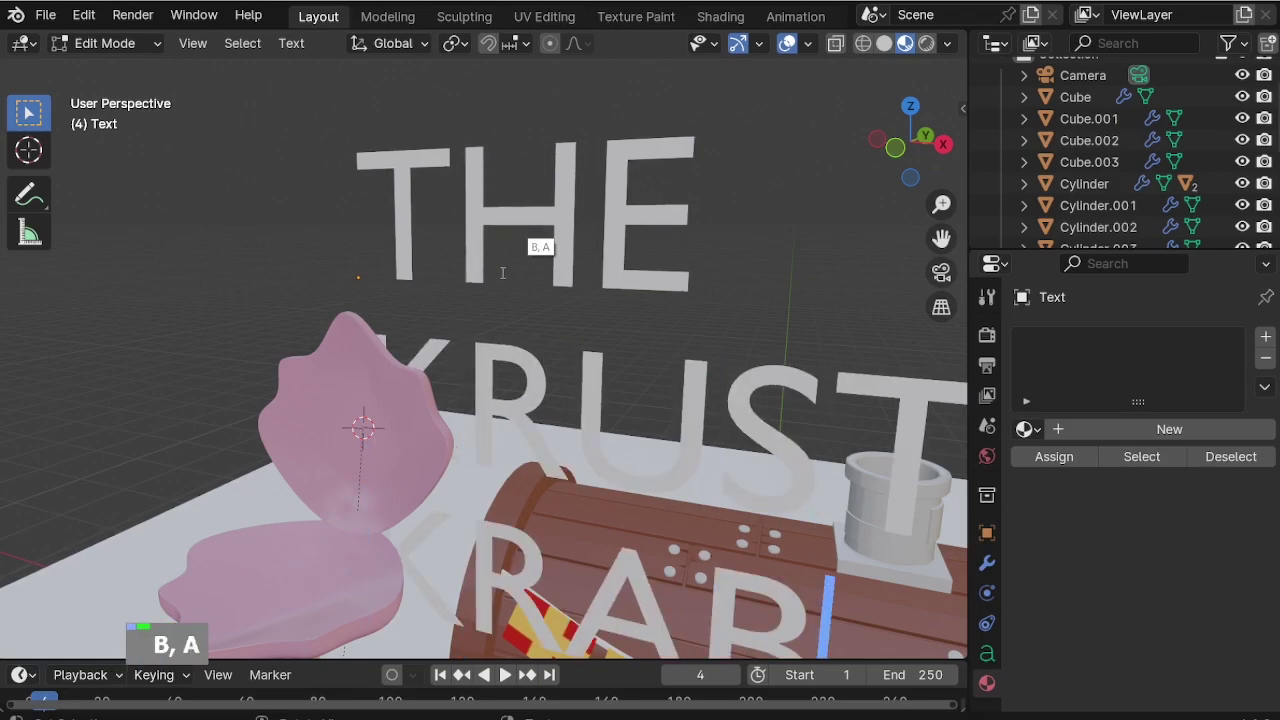
Finish editing the text and raise the three-line sign along Z until it clears the upright shell.
scroll(507, 268, down, 4)
key(Tab)
key(g)
key(z)
click(638, 250)
shift+middle_drag(638, 250, 551, 275)
scroll(543, 271, up, 3)
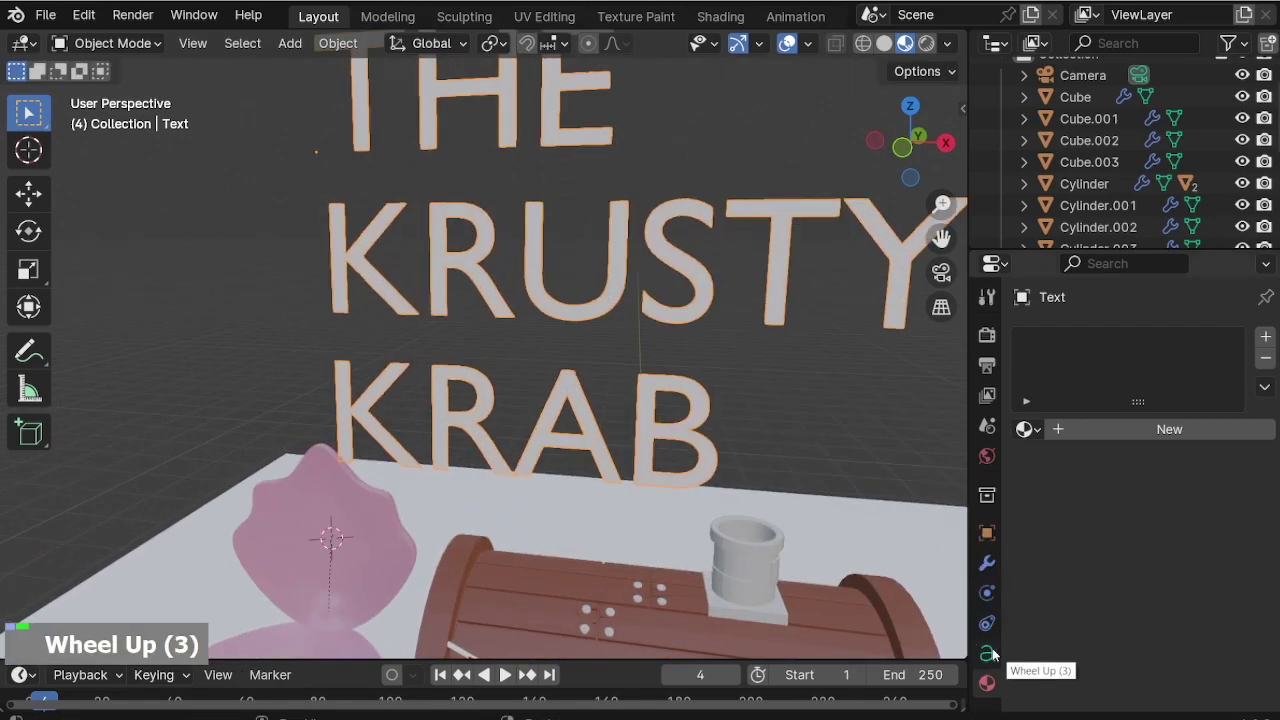
Set the text's horizontal paragraph alignment to Center.
click(987, 653)
scroll(1035, 556, down, 17)
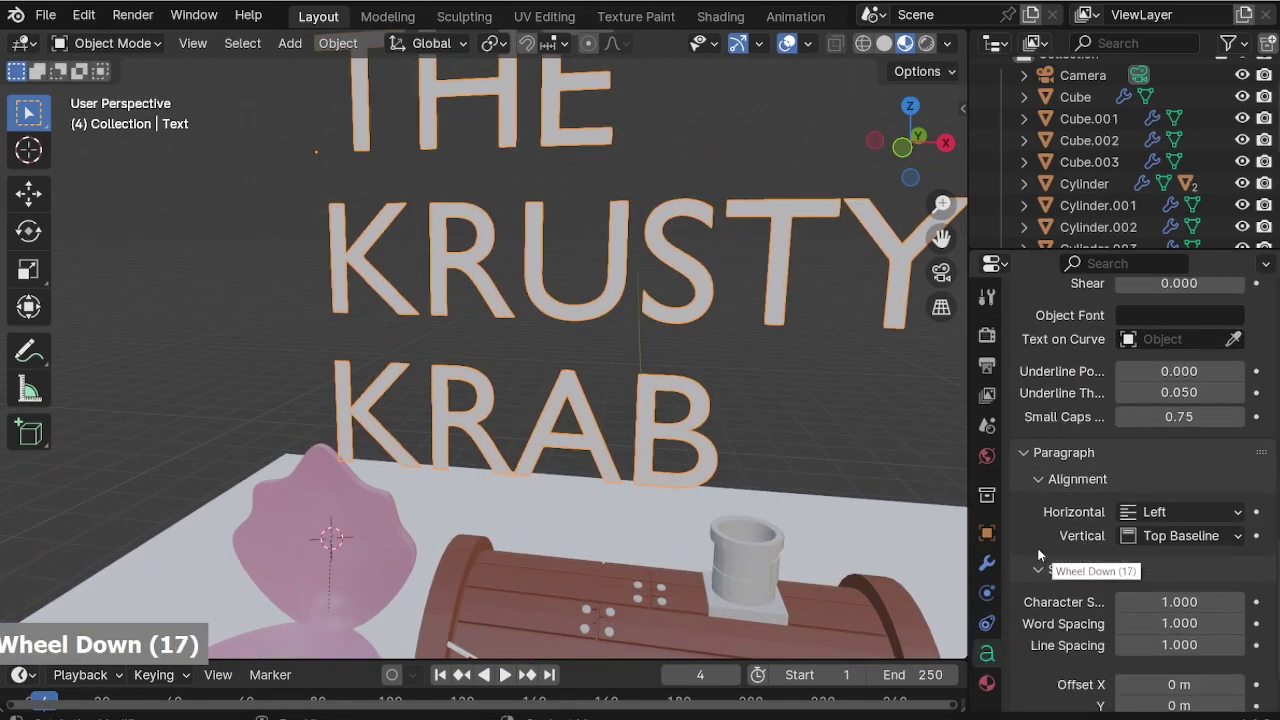
scroll(1040, 550, down, 2)
click(1160, 438)
click(1162, 484)
scroll(739, 483, down, 2)
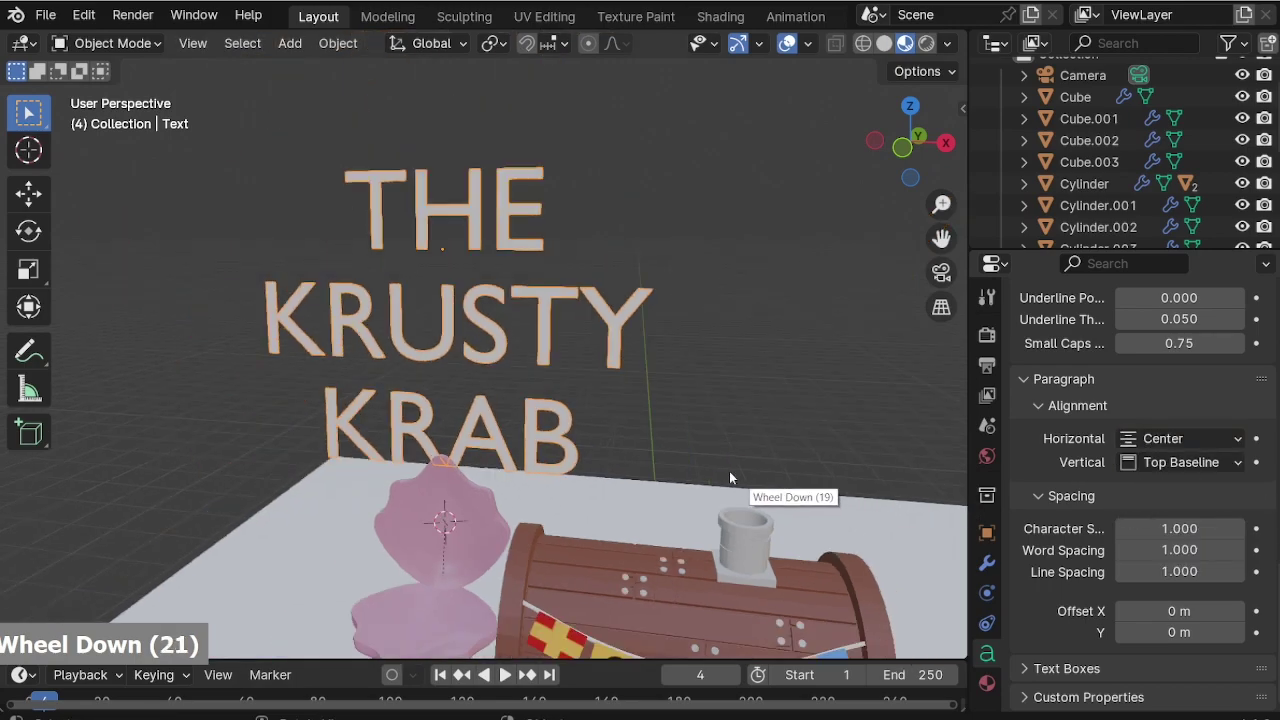
Load the "Krabby P..." font as the text's regular font.
scroll(430, 302, up, 2)
middle_drag(430, 302, 386, 282)
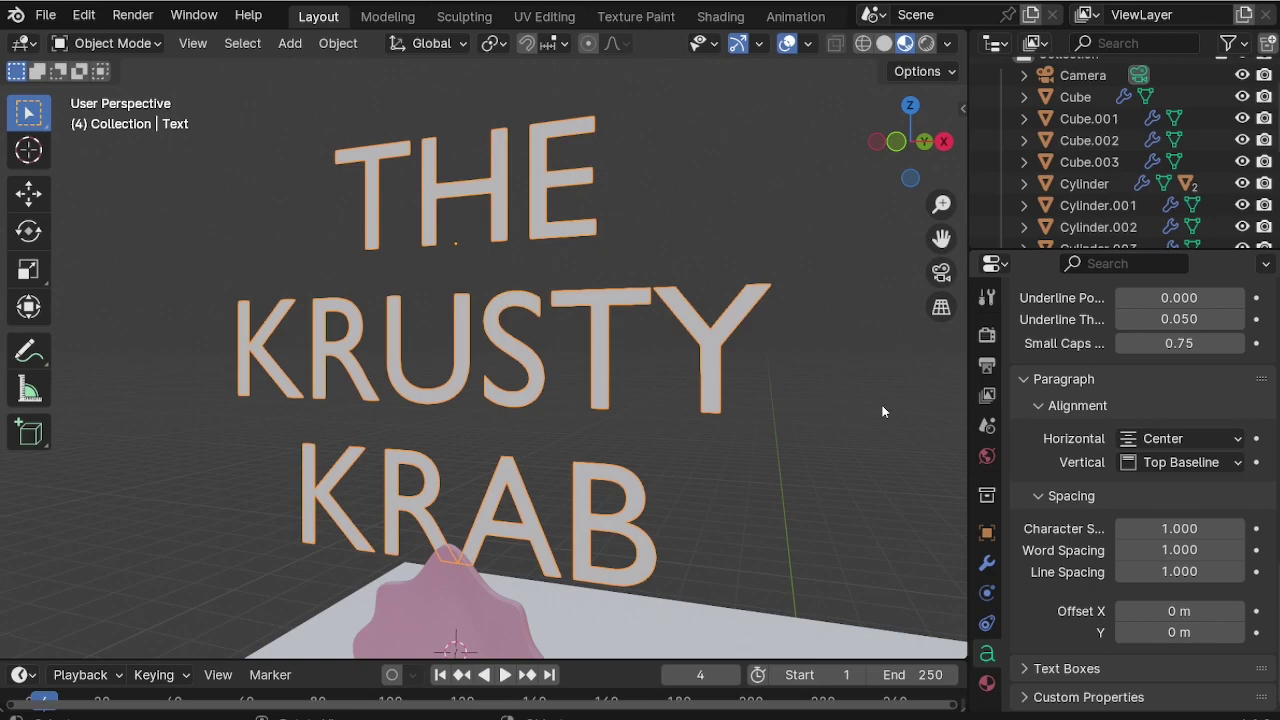
scroll(1045, 483, up, 8)
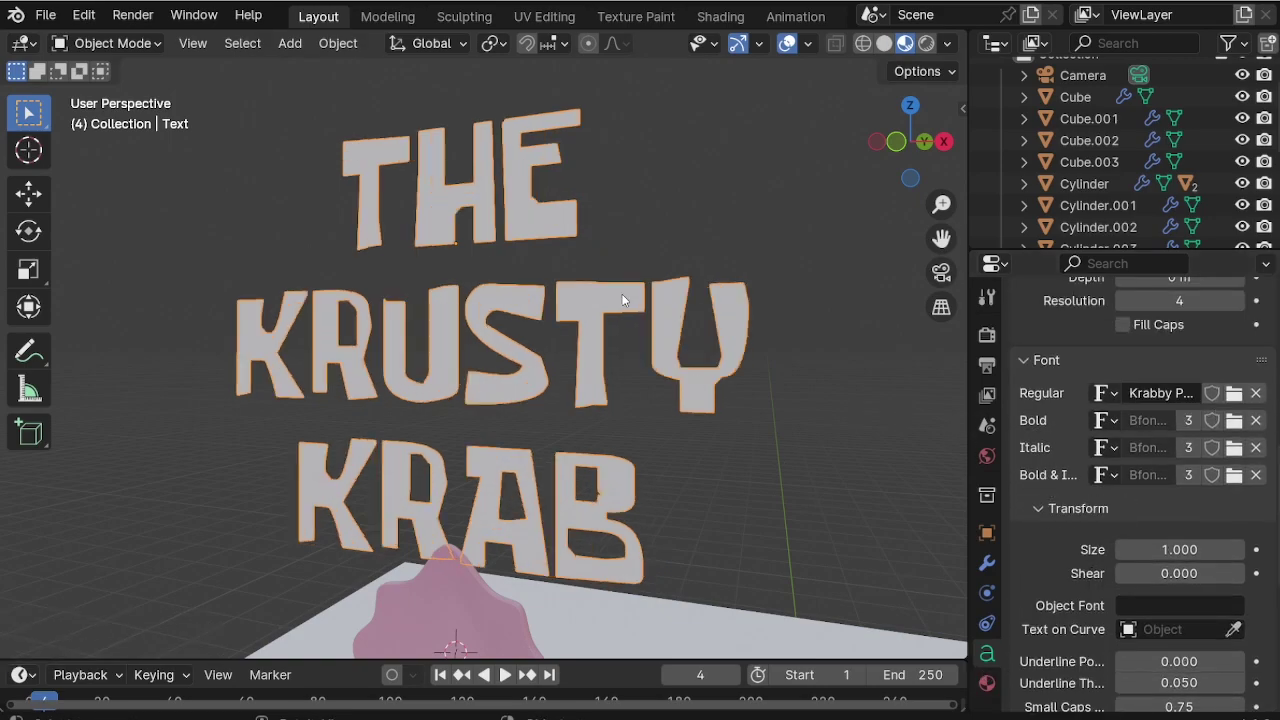
scroll(622, 300, down, 1)
Try out the text's geometry offset and return it to 0 m.
scroll(1045, 544, down, 7)
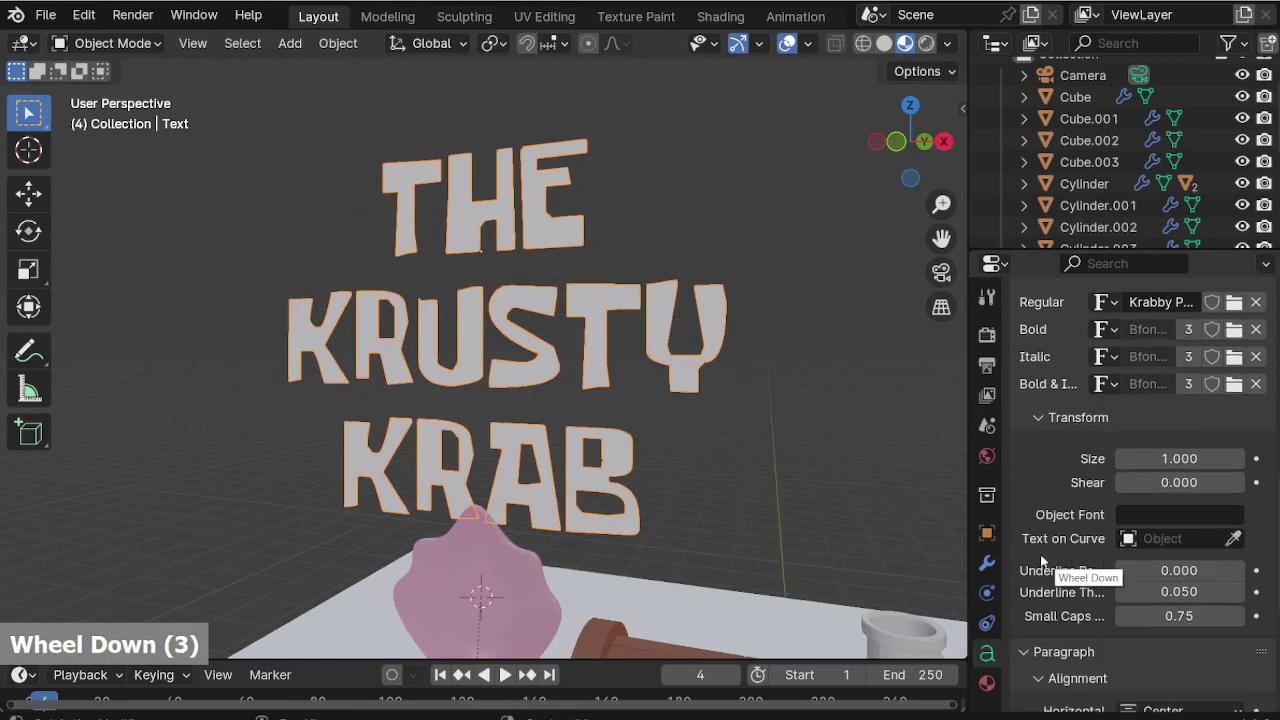
scroll(1040, 544, up, 11)
scroll(1036, 543, up, 4)
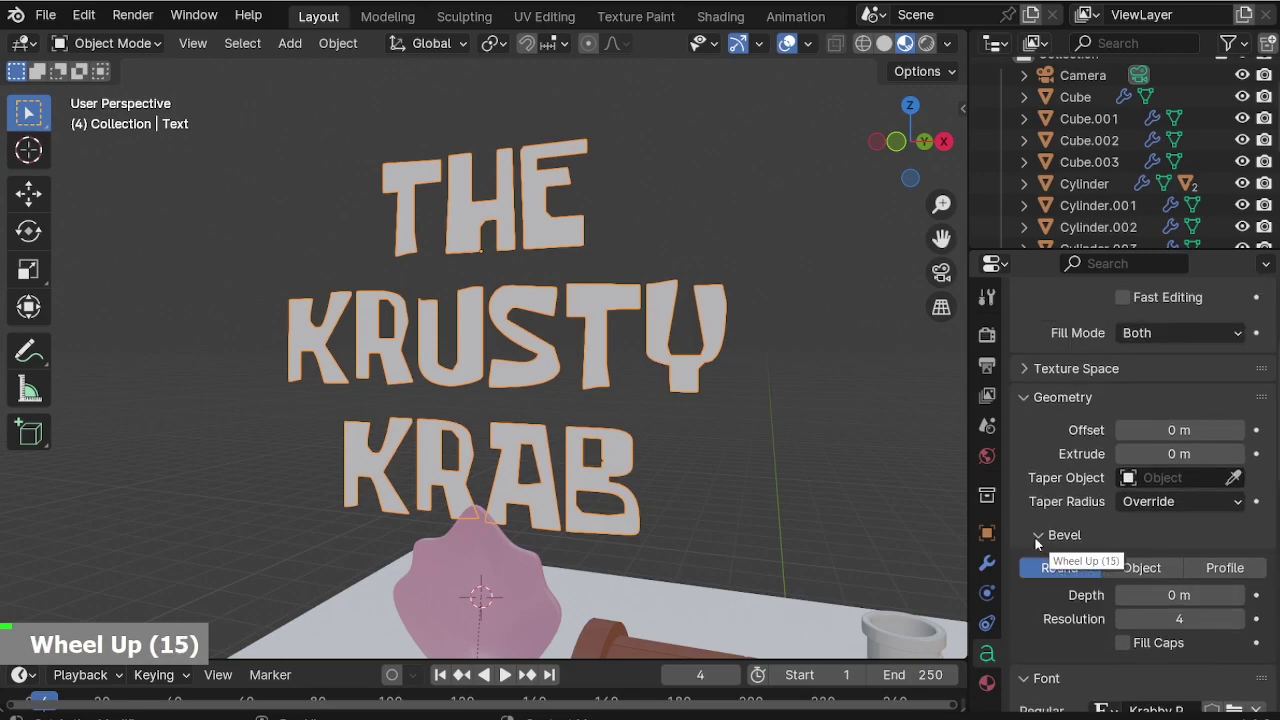
scroll(1017, 510, up, 1)
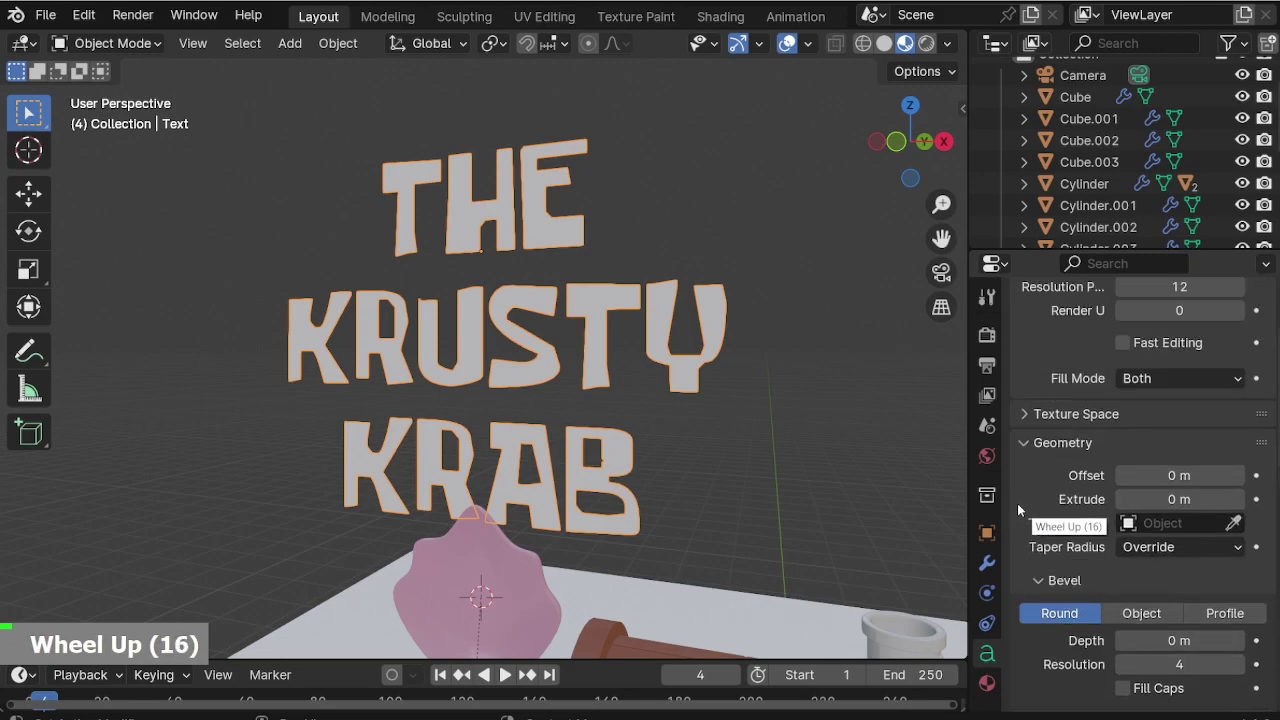
scroll(1018, 510, up, 3)
scroll(1017, 503, down, 18)
scroll(1016, 530, up, 12)
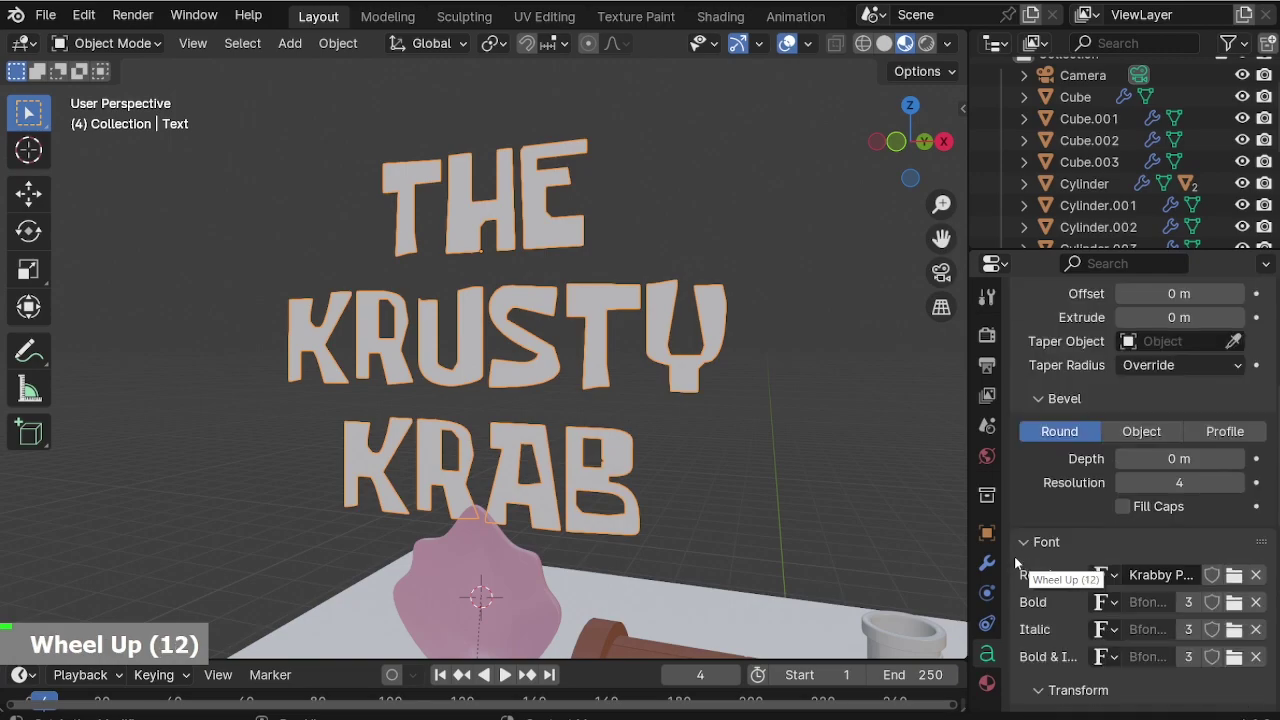
scroll(1014, 556, up, 4)
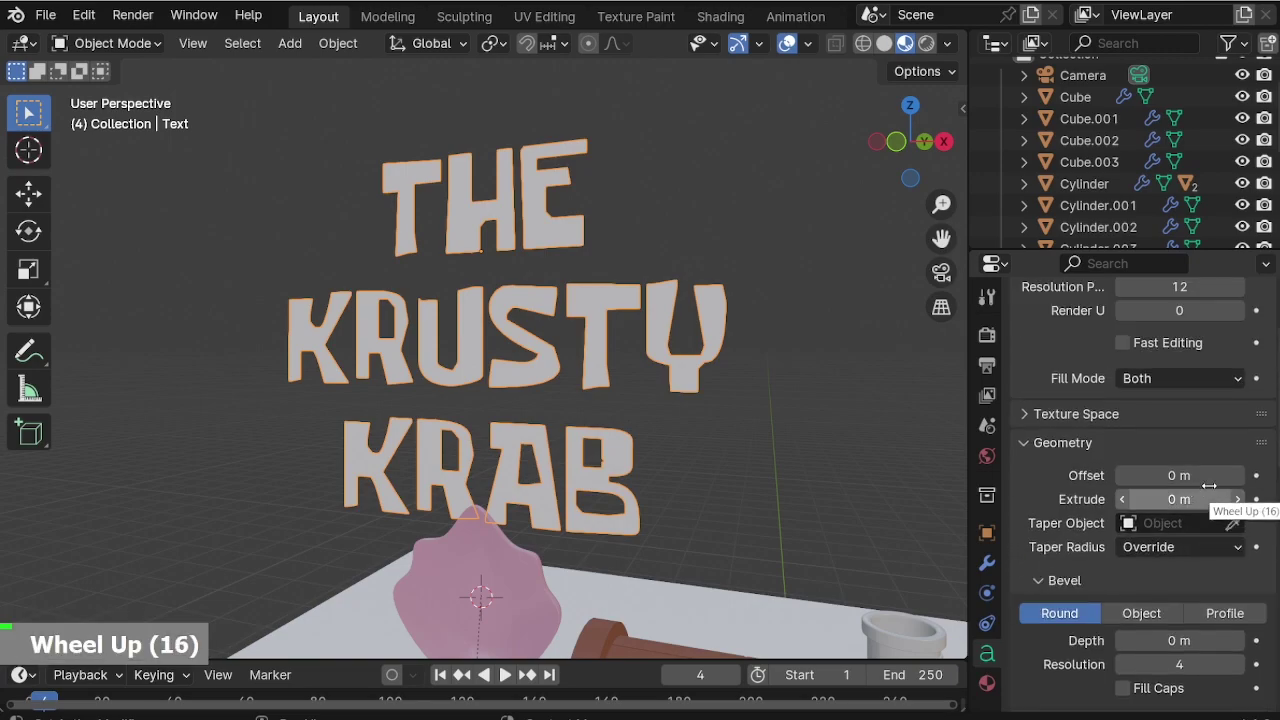
double_click(1239, 477)
double_click(1120, 477)
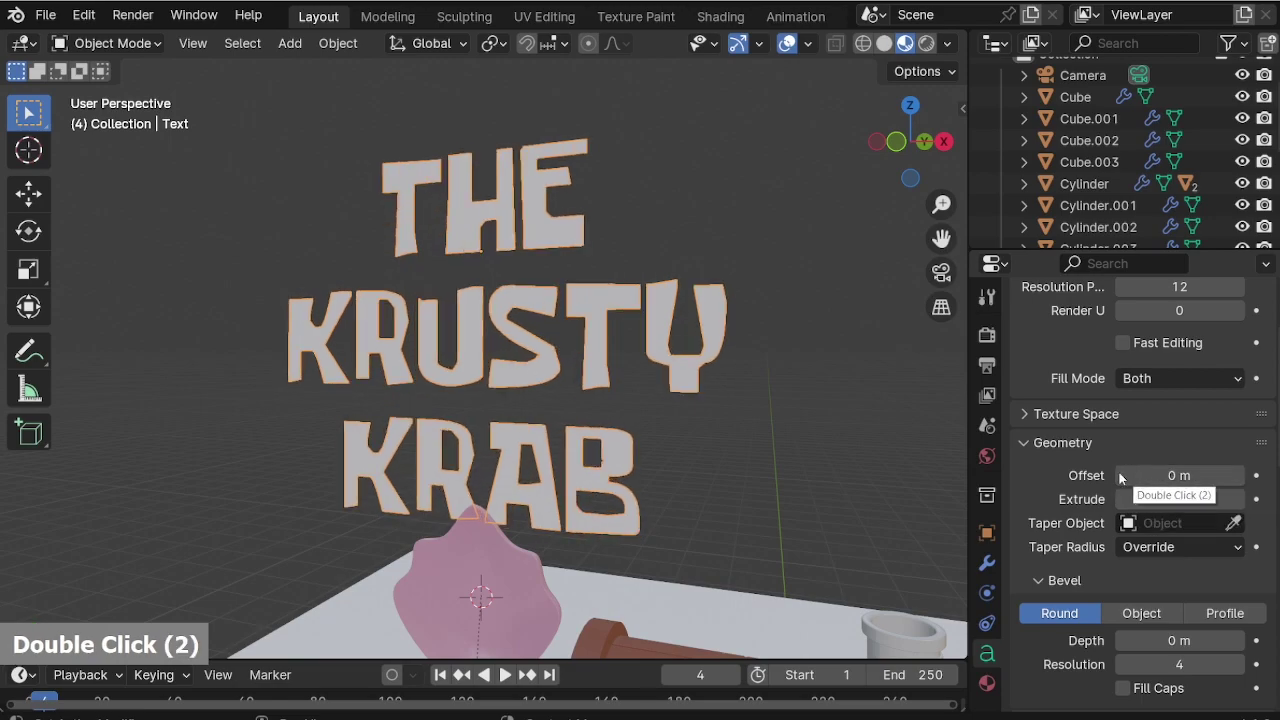
Give the text thickness with an extrude value of 0.04 m.
middle_drag(523, 372, 467, 384)
scroll(467, 384, up, 1)
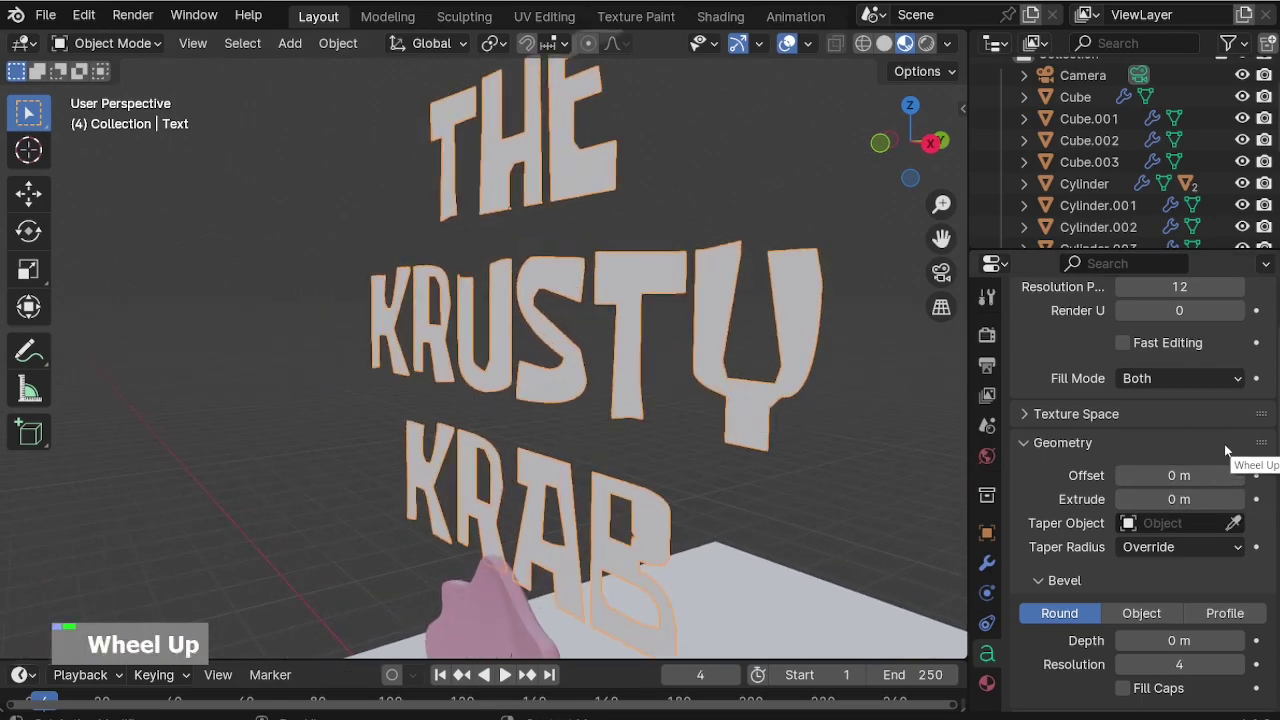
click(1238, 500)
click(1238, 500)
click(1238, 500)
click(1238, 500)
middle_drag(560, 340, 777, 311)
scroll(777, 311, down, 2)
scroll(483, 290, up, 3)
middle_drag(483, 290, 550, 265)
Scale the text object down to 0.563 in the front view.
key(KP_1)
scroll(558, 350, down, 2)
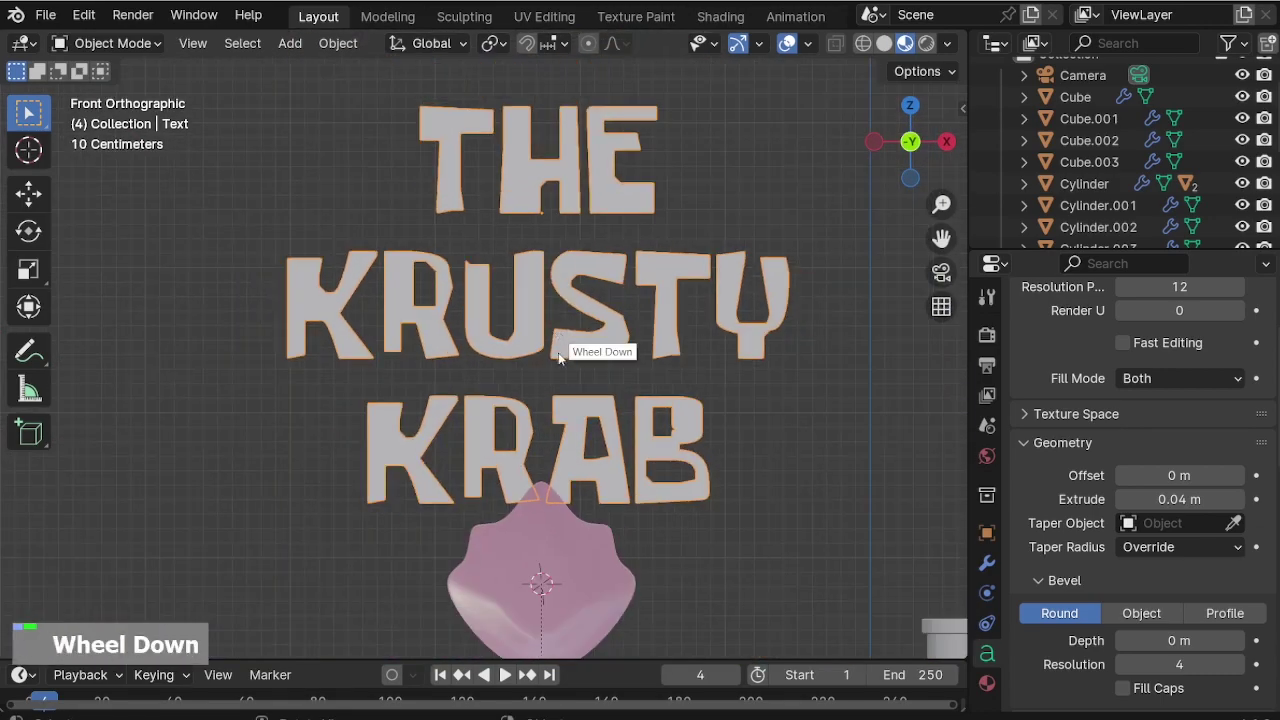
scroll(558, 350, down, 1)
key(s)
click(676, 434)
scroll(523, 195, up, 5)
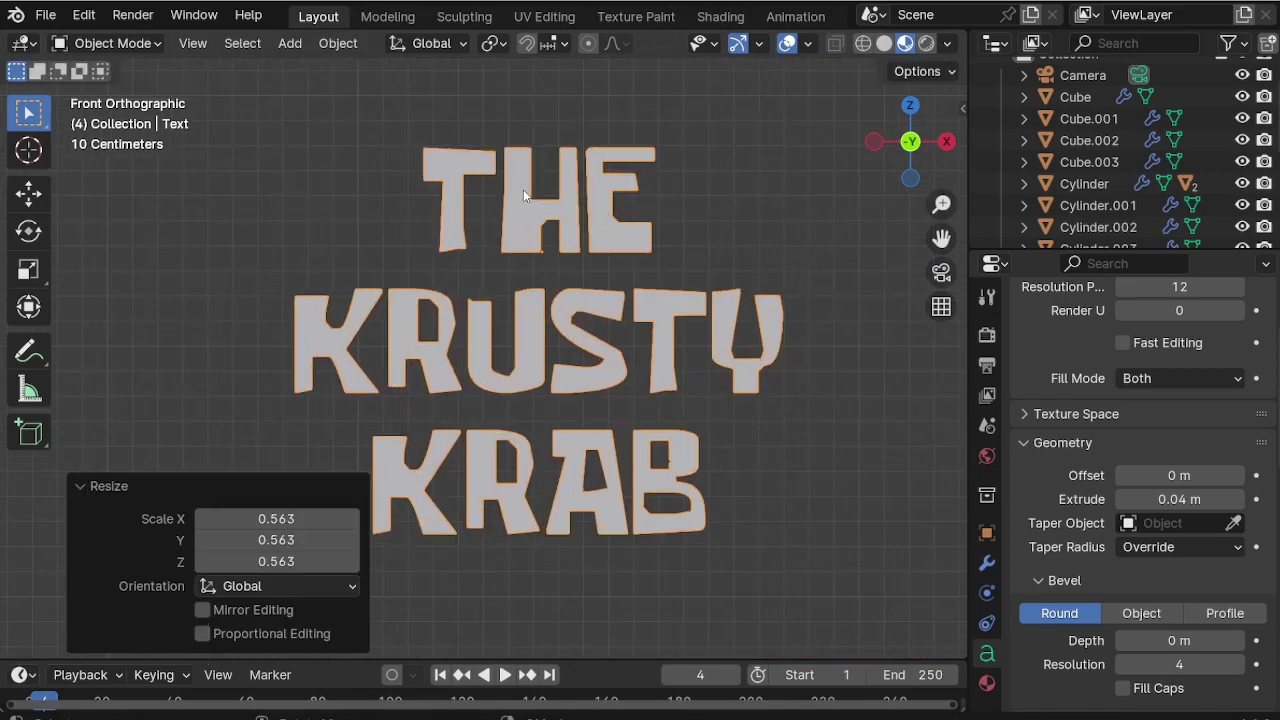
Convert the text object to a mesh.
right_click(522, 219)
mouse_move(521, 224)
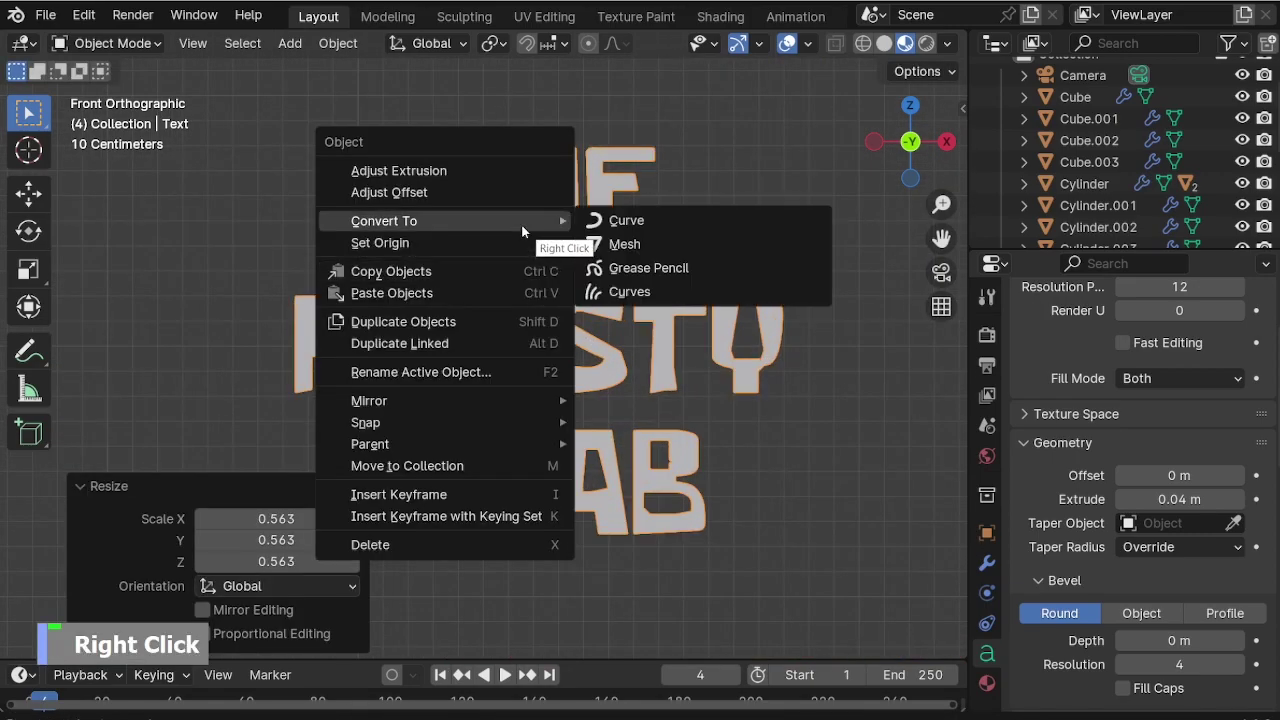
click(627, 244)
Select all geometry of the word THE in X-ray, scale it by 0.712 and lower it about 0.092 m along Z.
key(Tab)
key(alt+z)
drag(360, 93, 698, 268)
key(s)
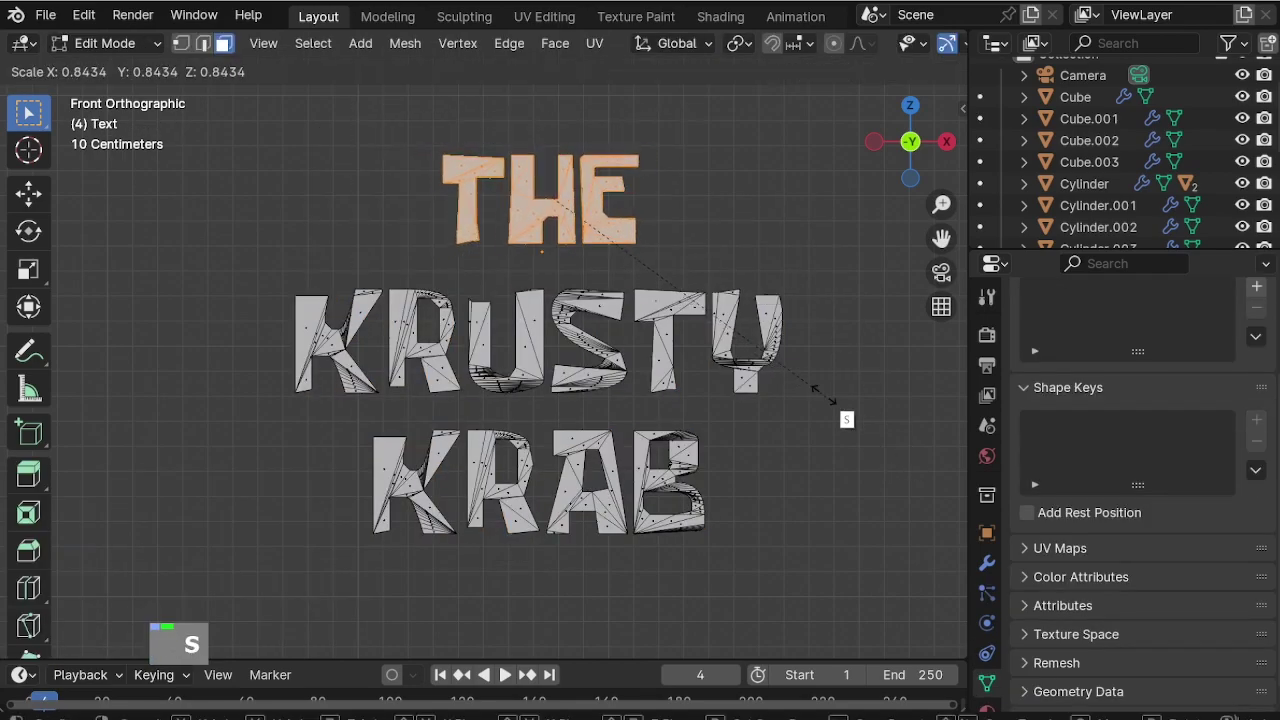
click(791, 350)
key(g)
key(z)
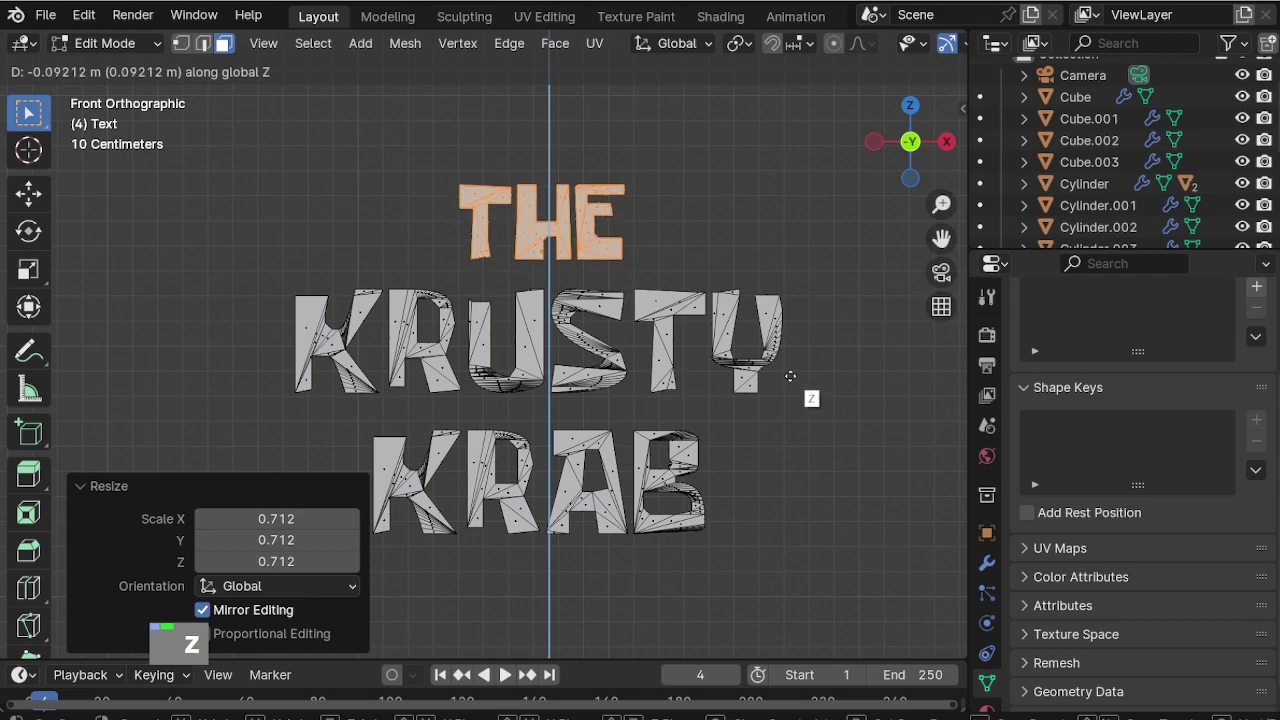
click(790, 375)
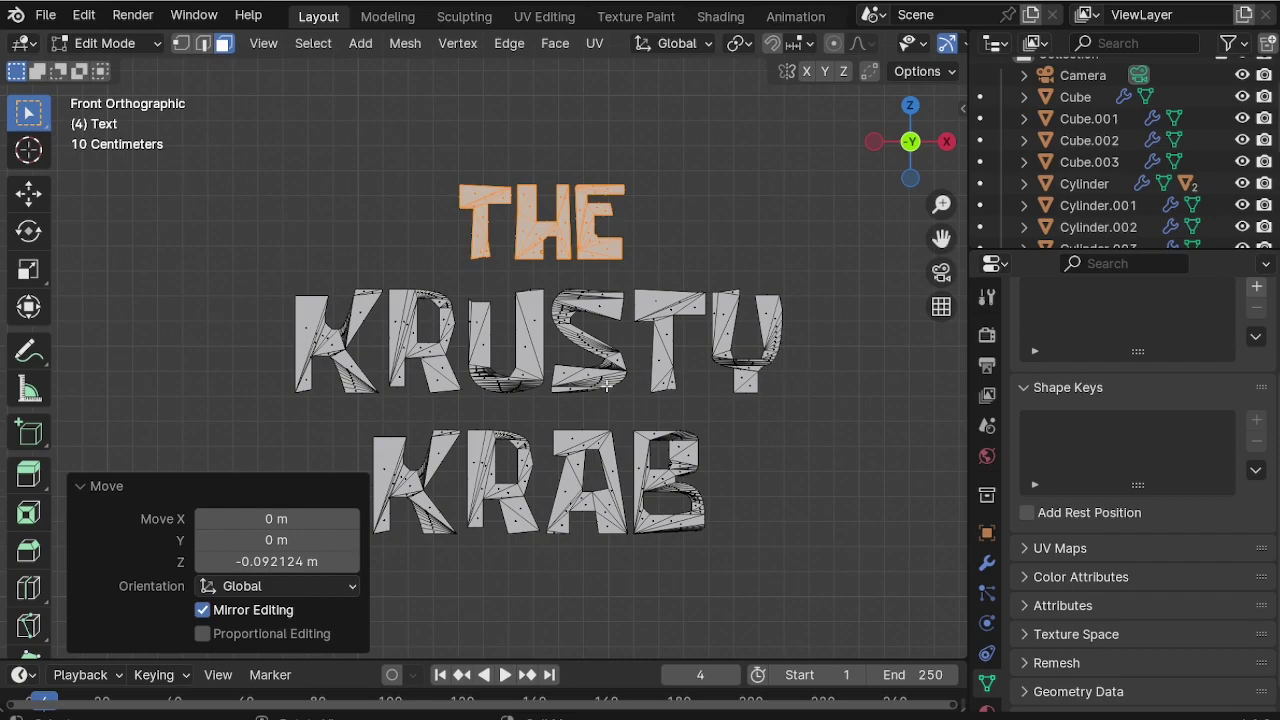
Scale the word THE by a further 0.851 and lower it closer to KRUSTY.
key(s)
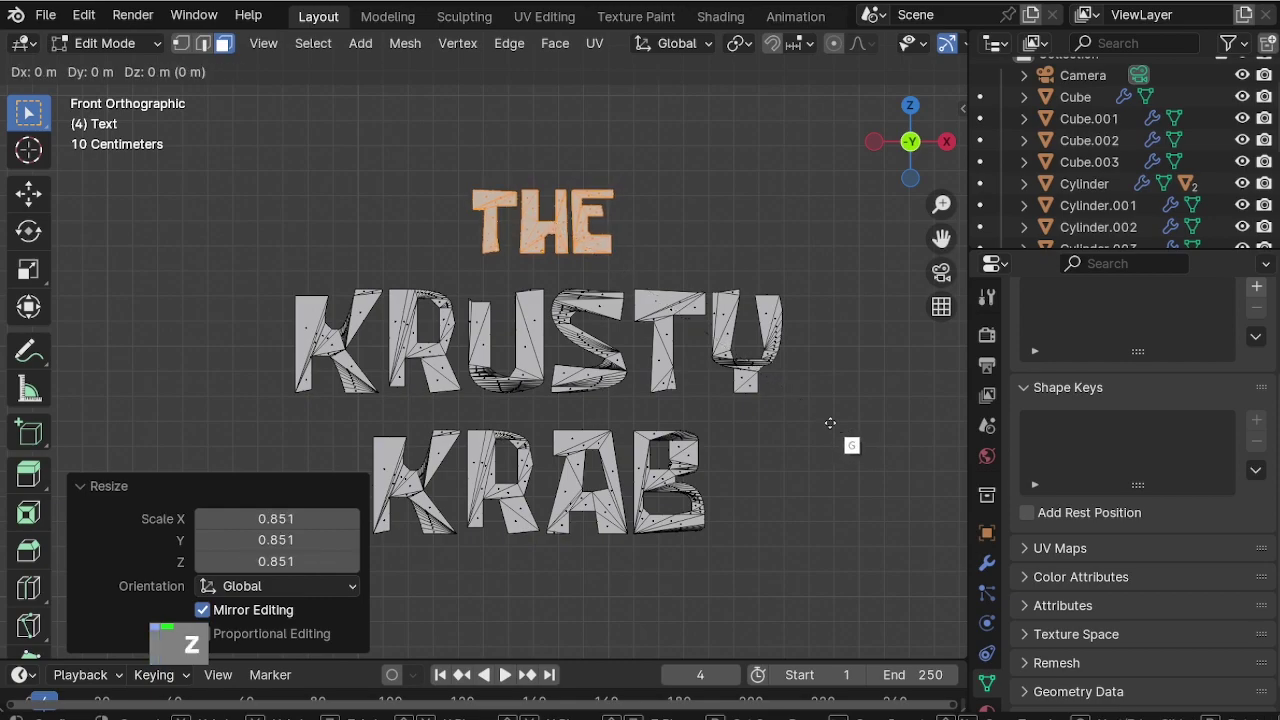
key(z)
click(834, 443)
key(Tab)
Lower the whole sign text 1.9624 m onto the upright shell and scale it to about 0.43.
scroll(557, 305, down, 4)
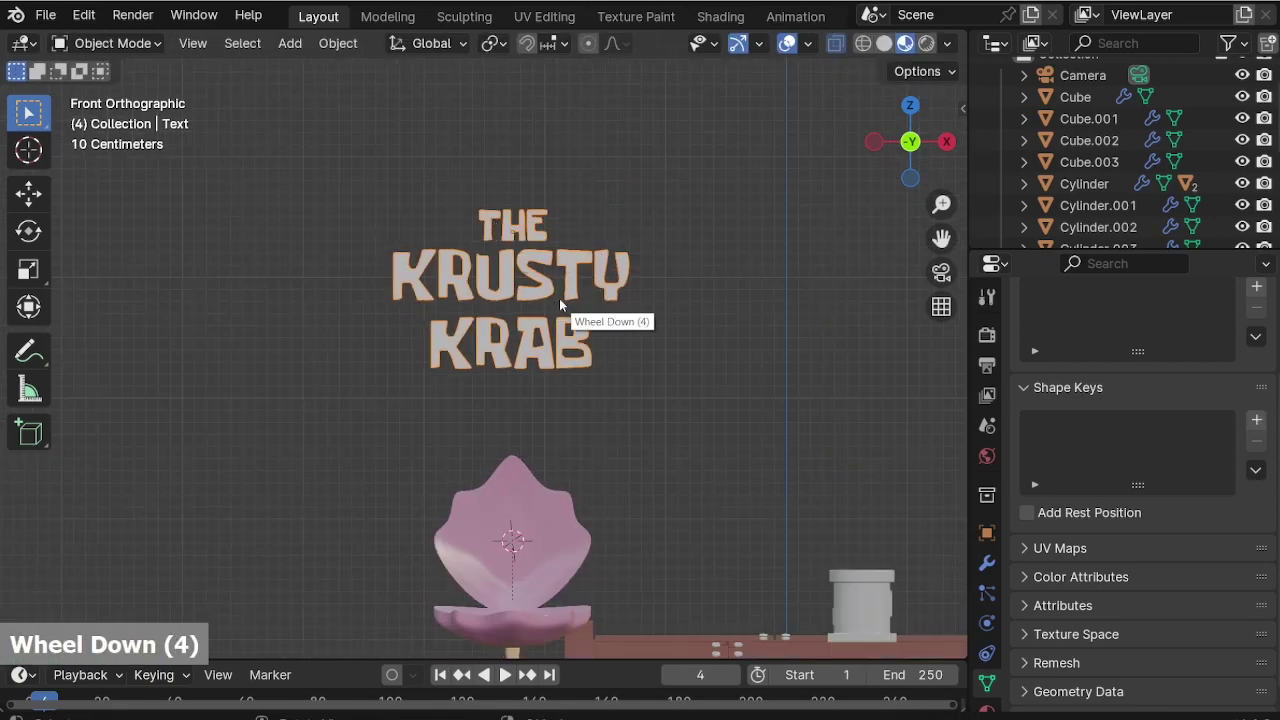
key(g)
key(z)
click(586, 540)
key(s)
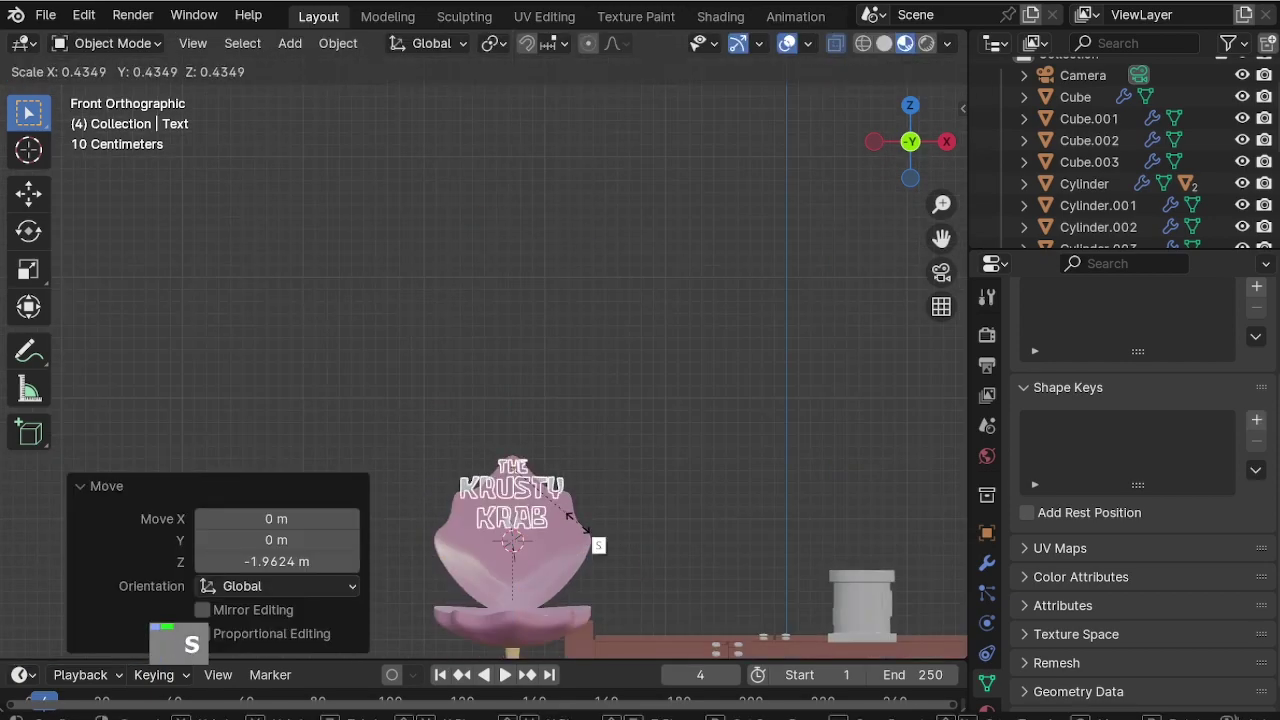
click(576, 522)
Move the text -0.1585 m along Y to the front of the upright shell and lower it about 0.423 m.
scroll(560, 524, up, 5)
middle_drag(556, 524, 619, 471)
key(g)
key(y)
click(532, 514)
key(KP_1)
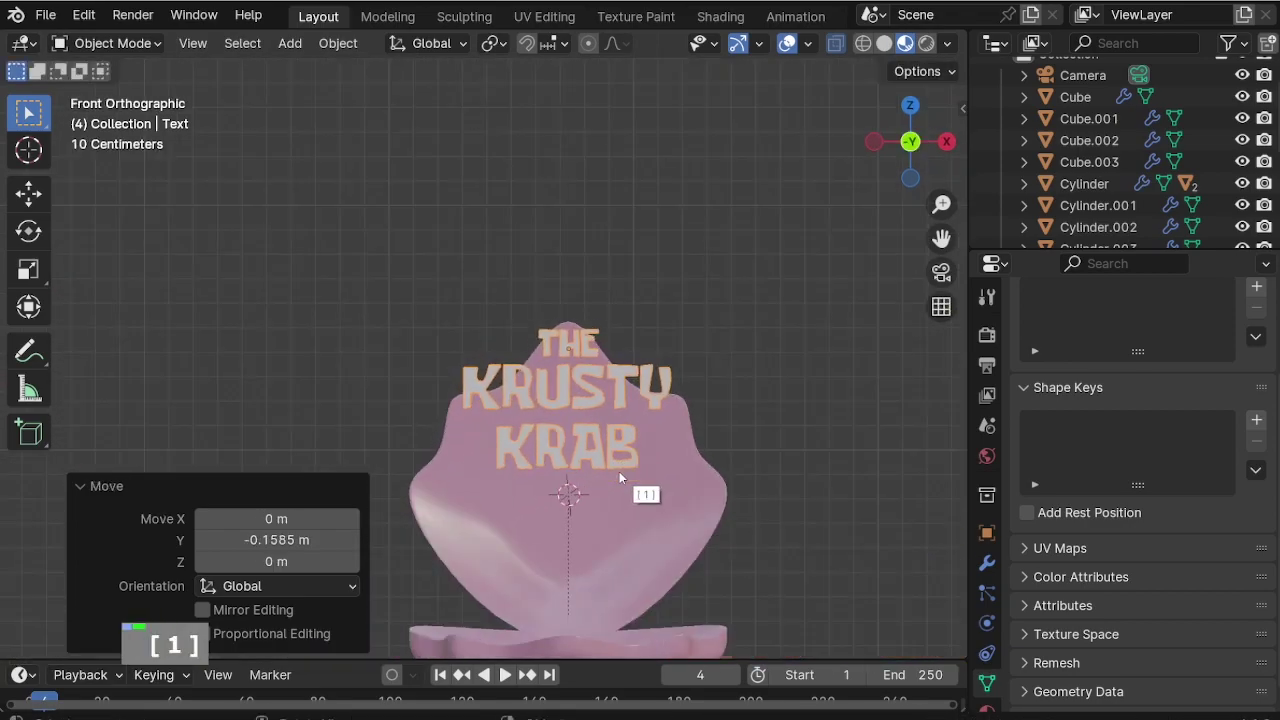
key(g)
key(z)
click(619, 581)
scroll(619, 581, up, 3)
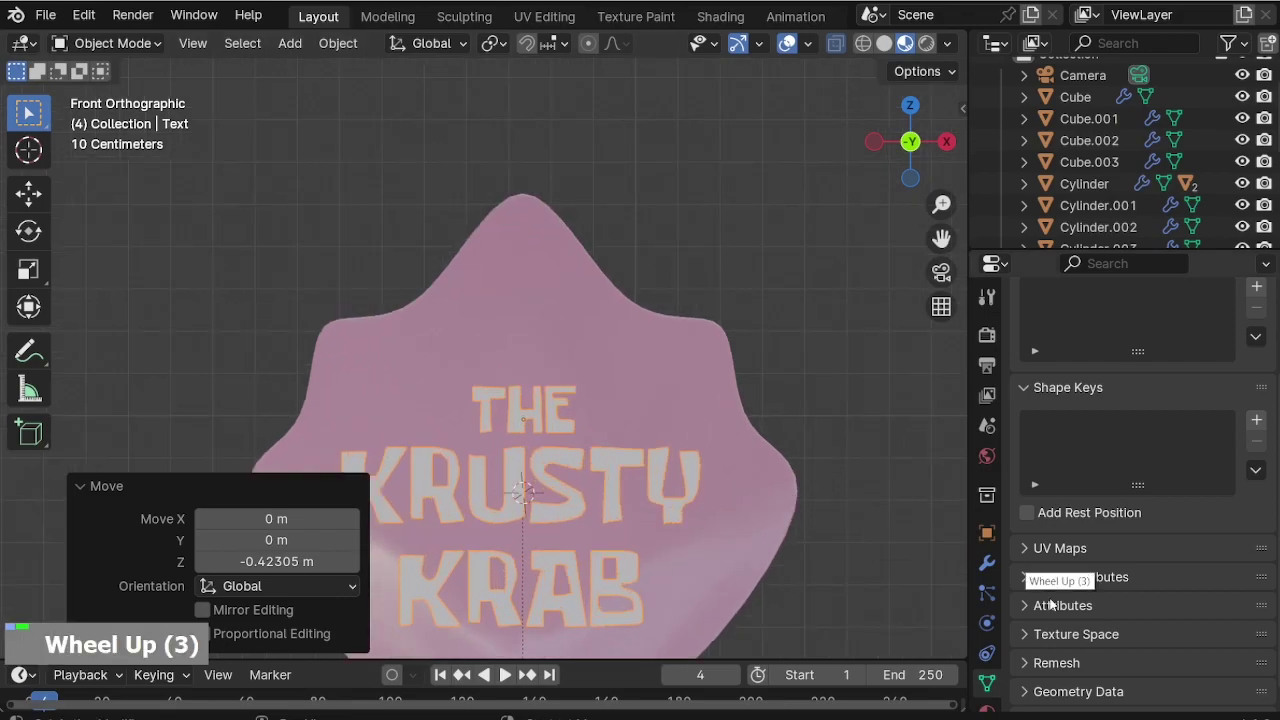
Give the sign text a new material with a fully saturated red base color.
scroll(1000, 677, down, 2)
click(987, 643)
click(1125, 435)
click(1190, 605)
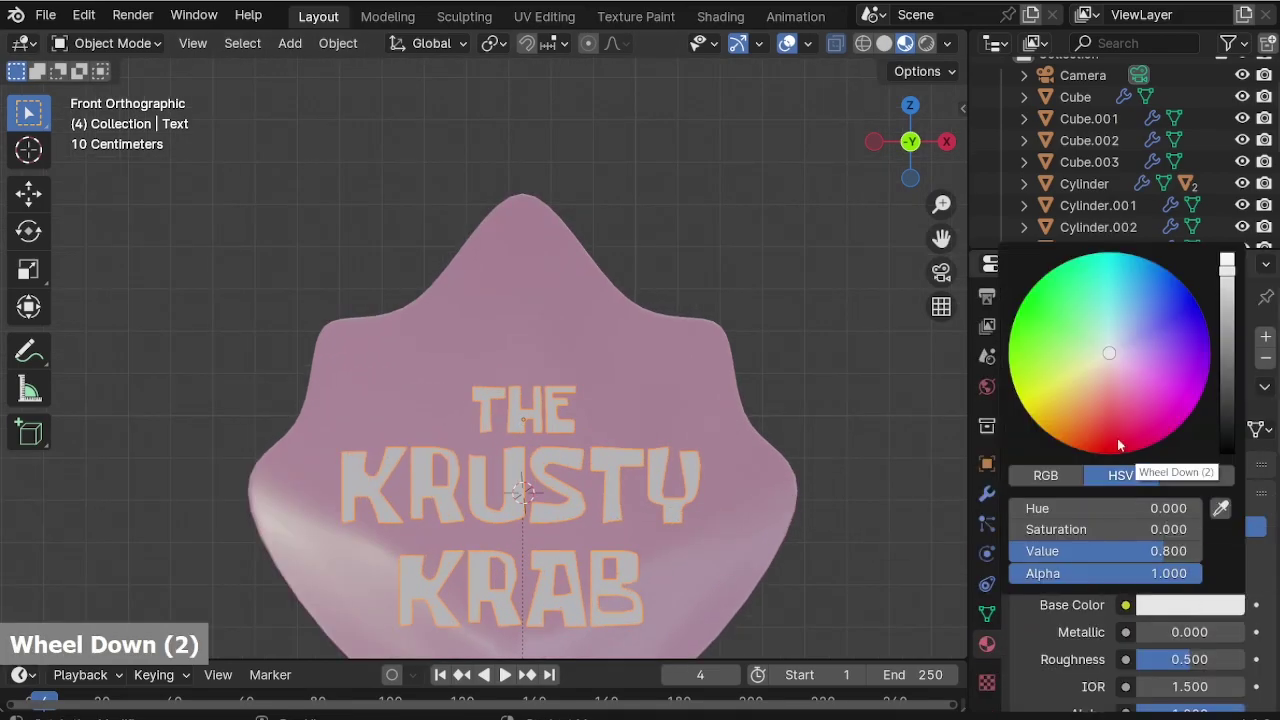
click(1107, 453)
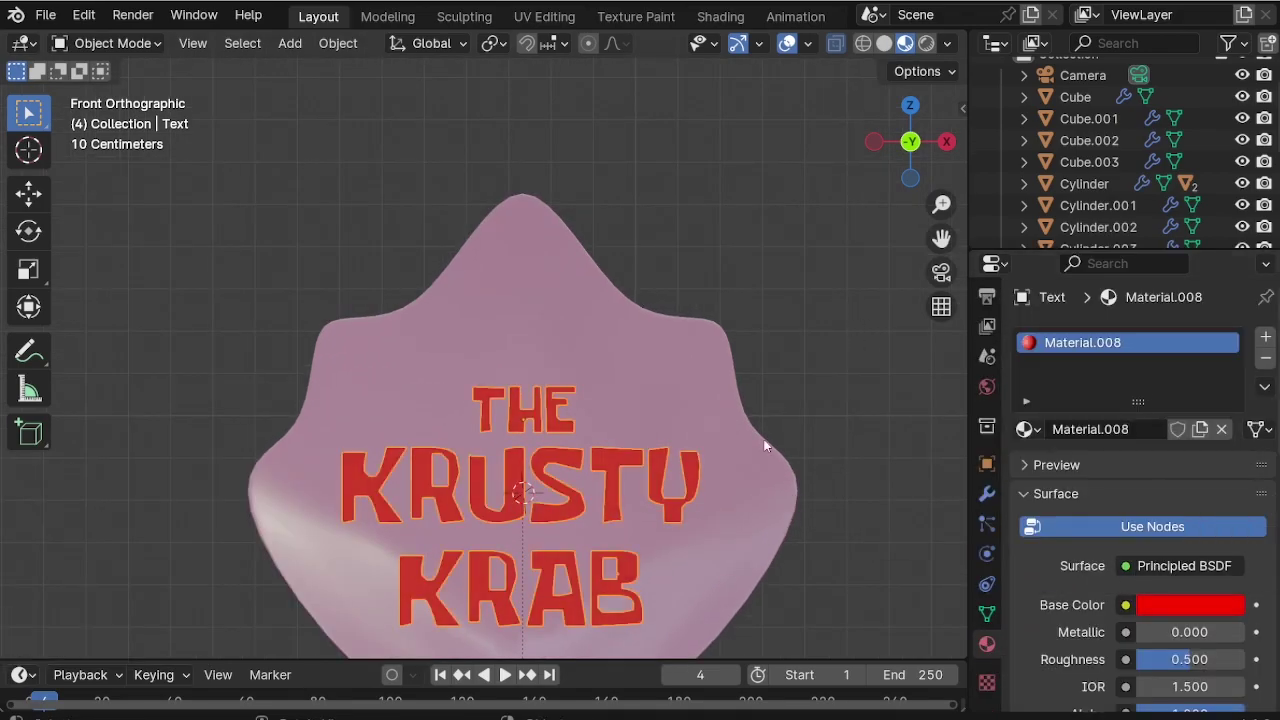
Move the sign text about 0.053 m along Y, deeper into the upright shell.
middle_drag(816, 480, 643, 514)
scroll(661, 444, up, 2)
middle_drag(661, 444, 663, 471)
key(g)
key(y)
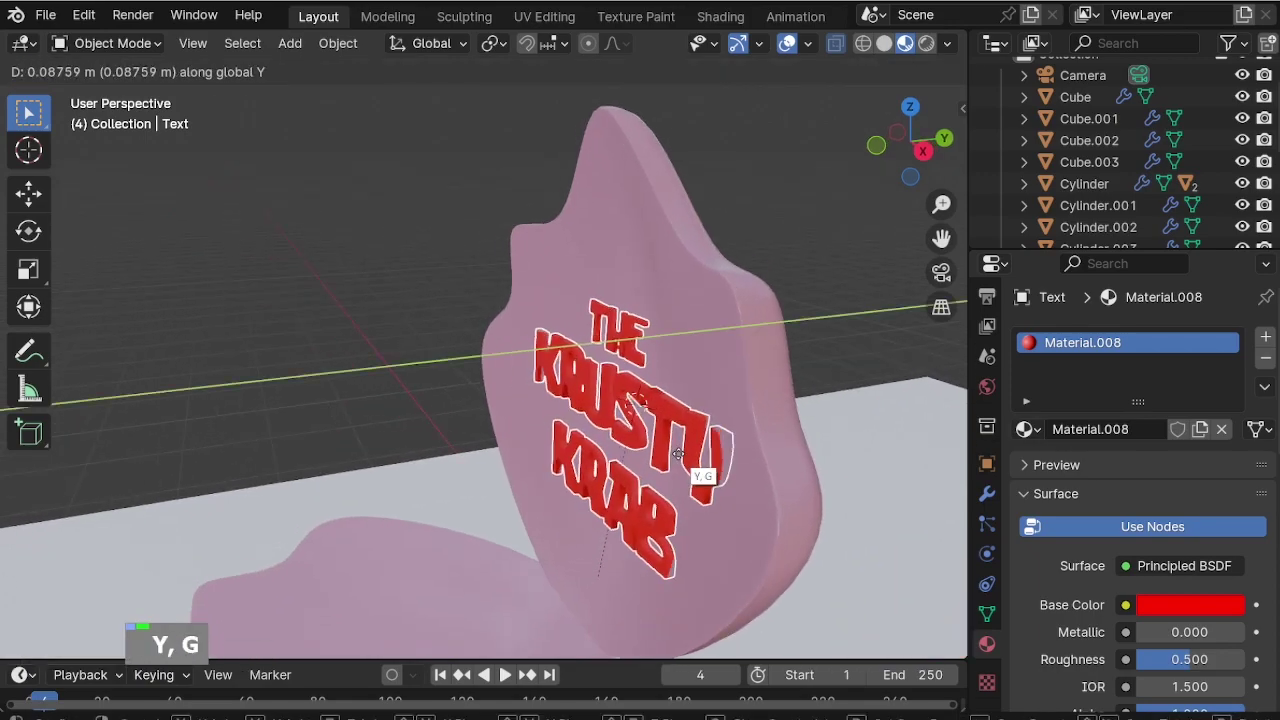
click(670, 452)
Thicken the sign text by scaling it 1.995 along Y and push it slightly farther into the shell along Y.
key(s)
key(y)
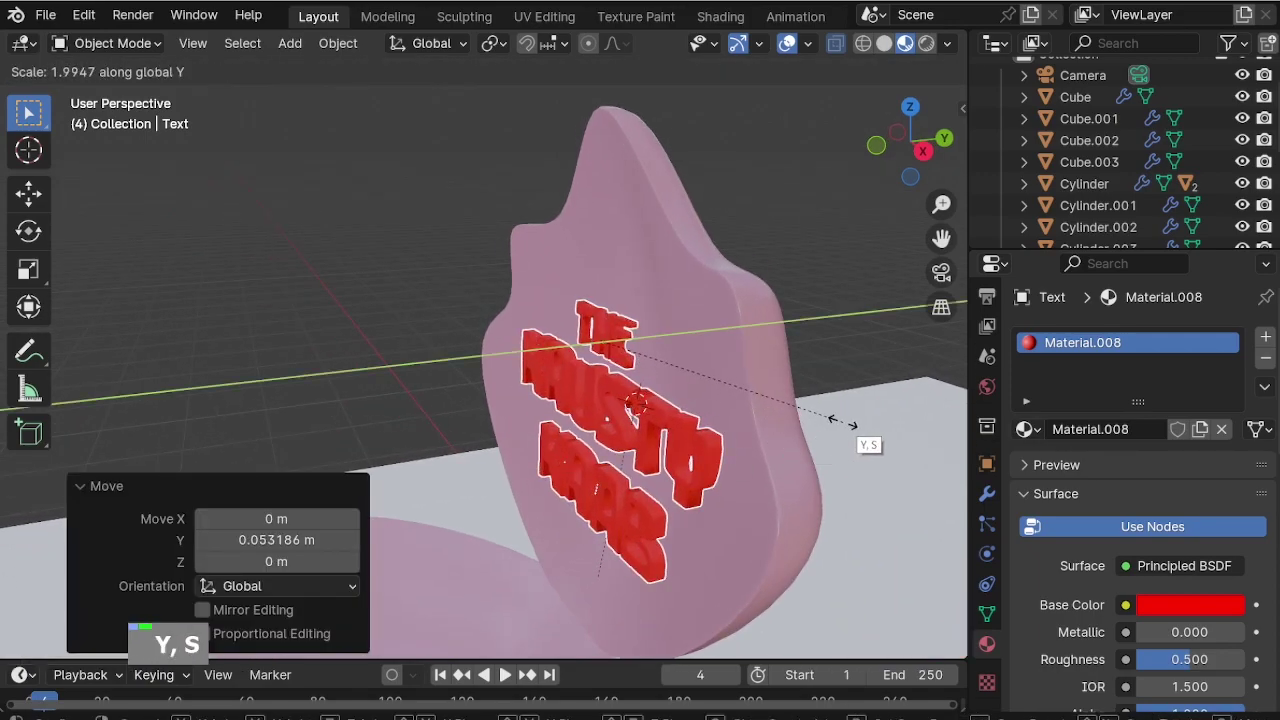
click(838, 422)
key(g)
key(y)
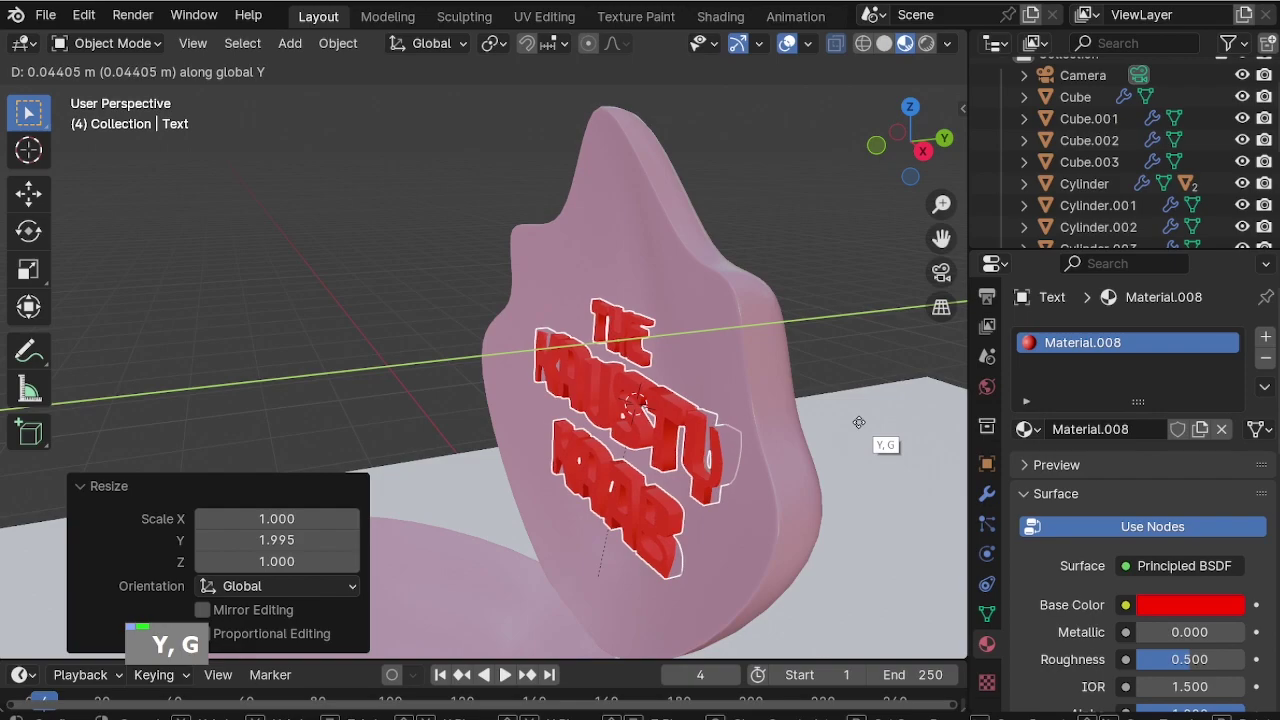
click(800, 422)
Scale the sign text up by 1.101 and raise it about 0.038 m along Z.
middle_drag(800, 422, 758, 422)
scroll(735, 367, down, 2)
scroll(590, 206, down, 3)
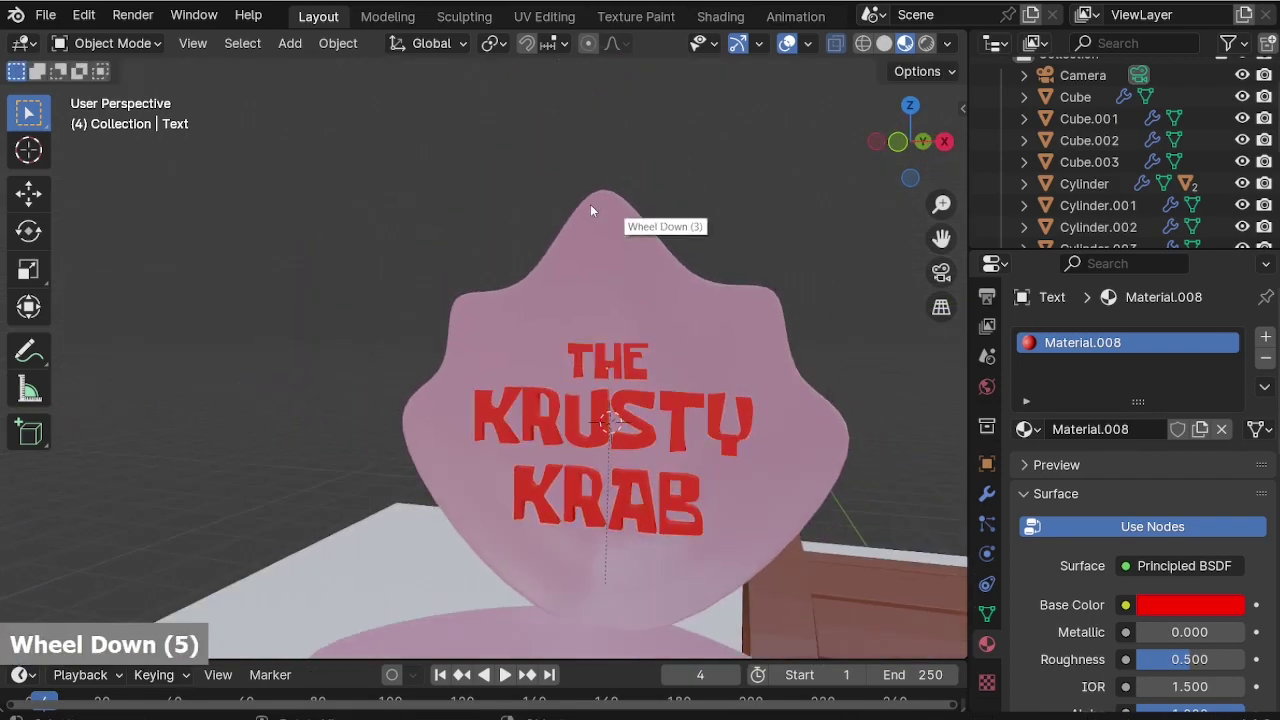
middle_drag(590, 206, 703, 422)
scroll(575, 420, down, 1)
shift+middle_drag(575, 420, 553, 435)
scroll(581, 459, down, 1)
scroll(553, 433, down, 2)
scroll(553, 433, up, 2)
scroll(310, 150, up, 5)
middle_drag(310, 150, 339, 237)
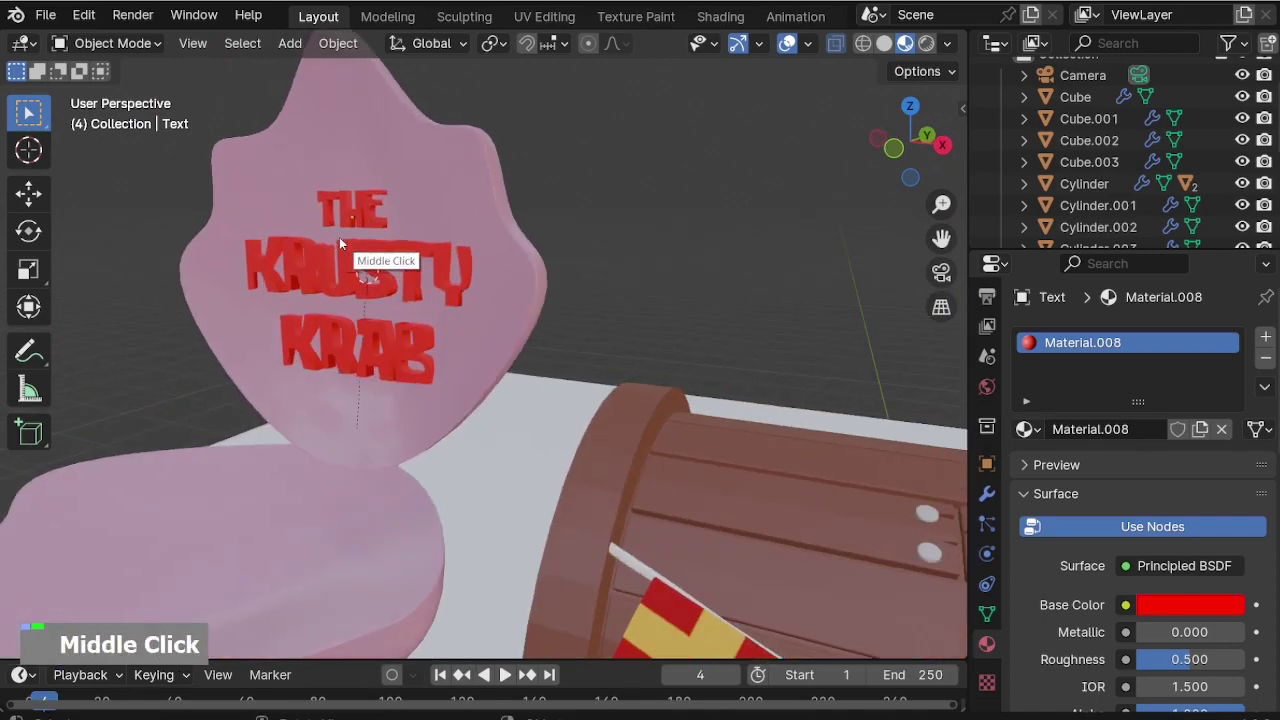
key(s)
click(440, 425)
middle_drag(440, 425, 392, 339)
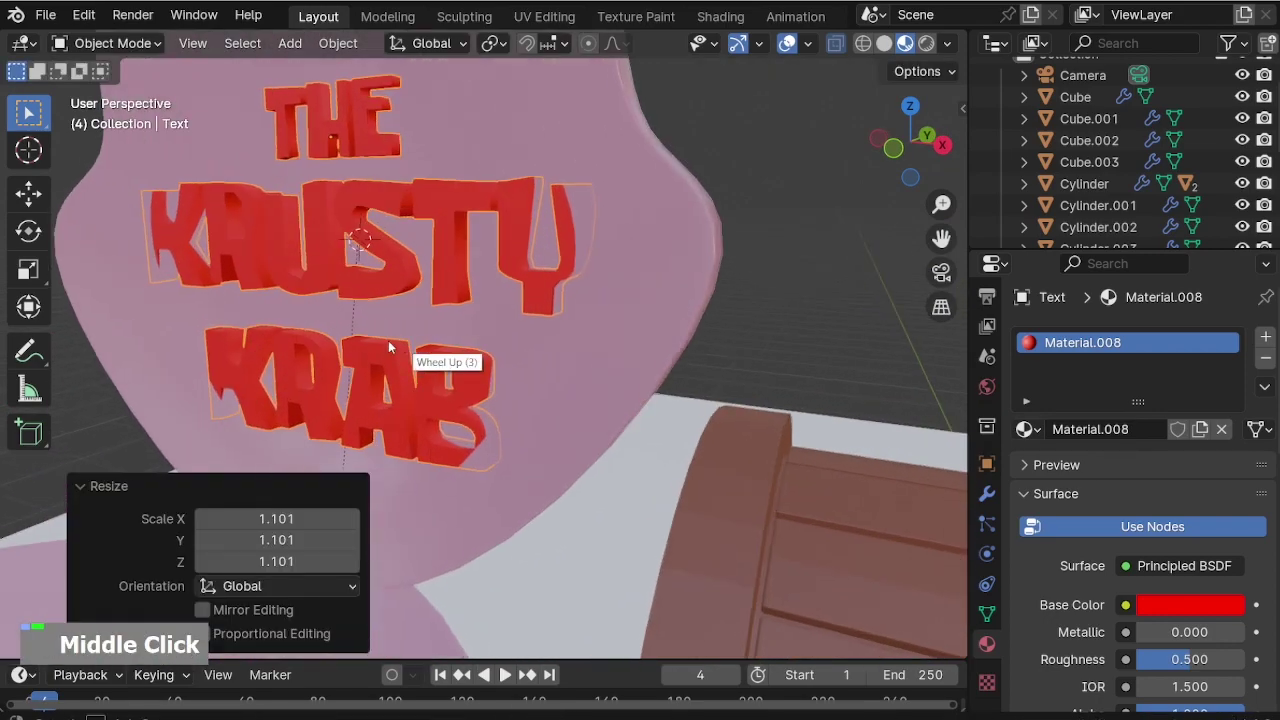
scroll(434, 357, down, 1)
key(g)
key(z)
click(436, 345)
Shift the sign text -0.0217 m along Y and fine-tune its depth on the shell with a second small Y move.
key(g)
key(y)
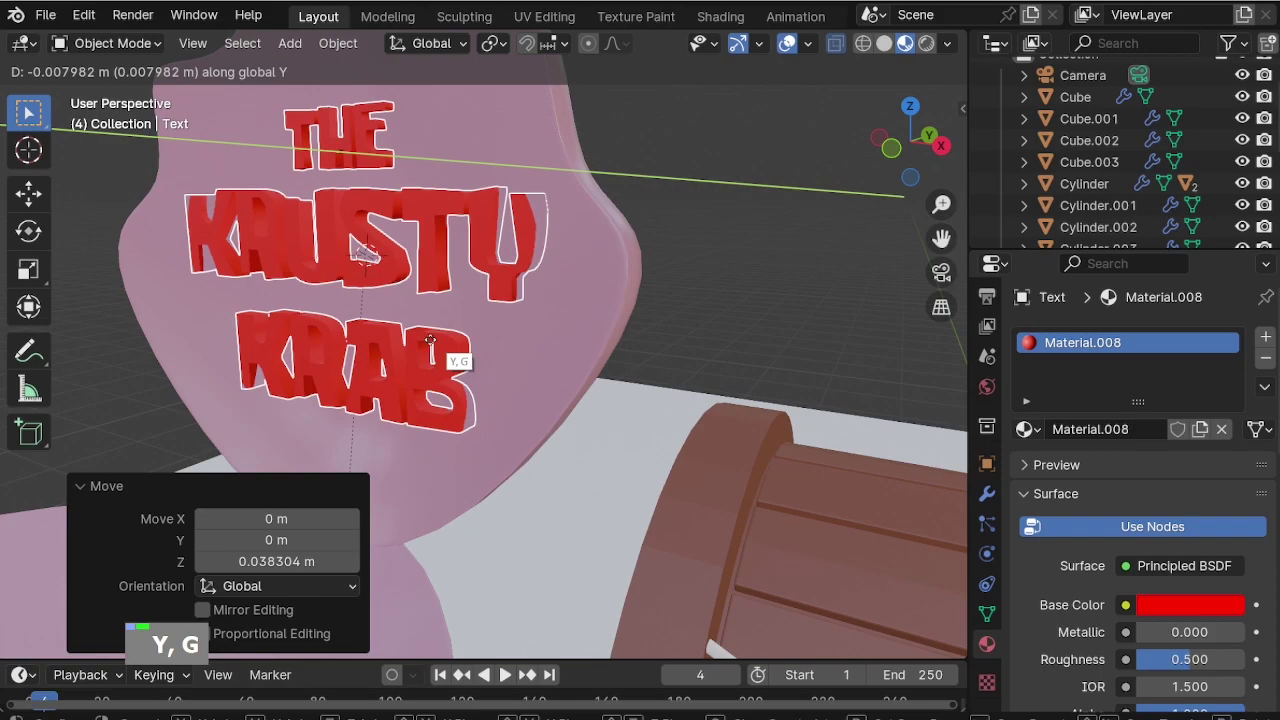
click(428, 340)
key(g)
key(y)
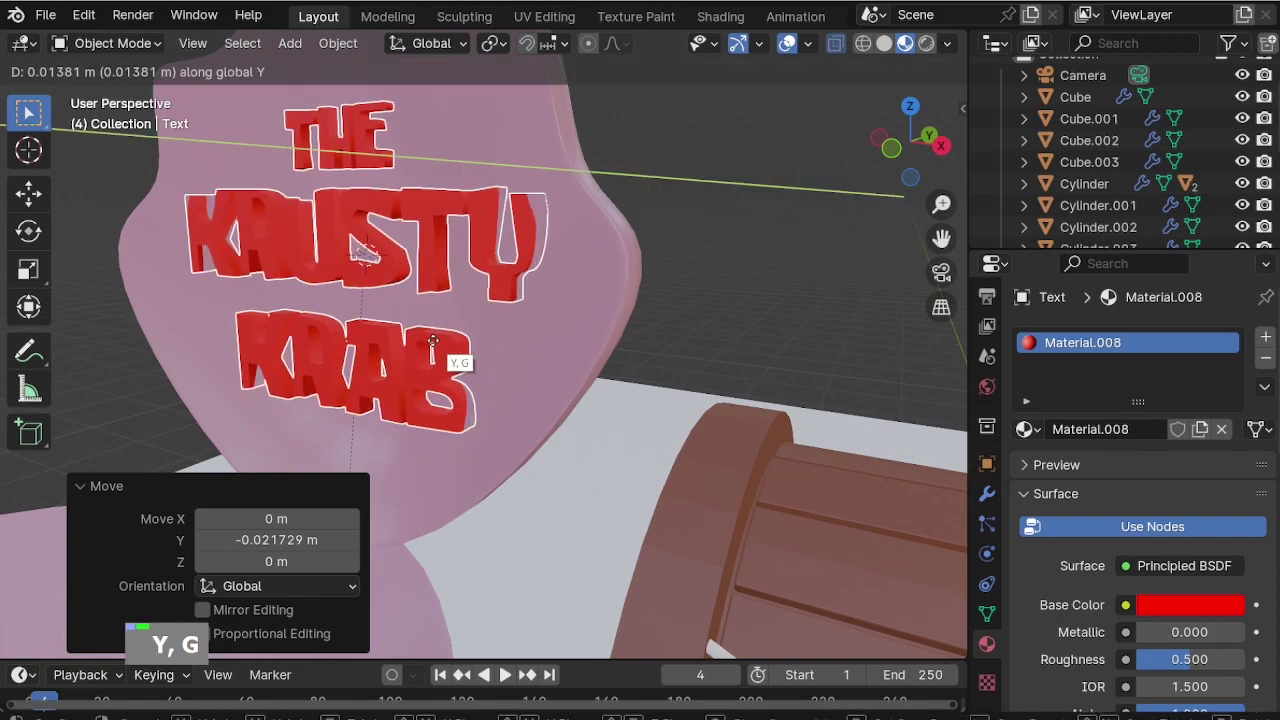
click(436, 338)
Parent the sign text to the lower shell of the sign.
middle_drag(436, 338, 500, 247)
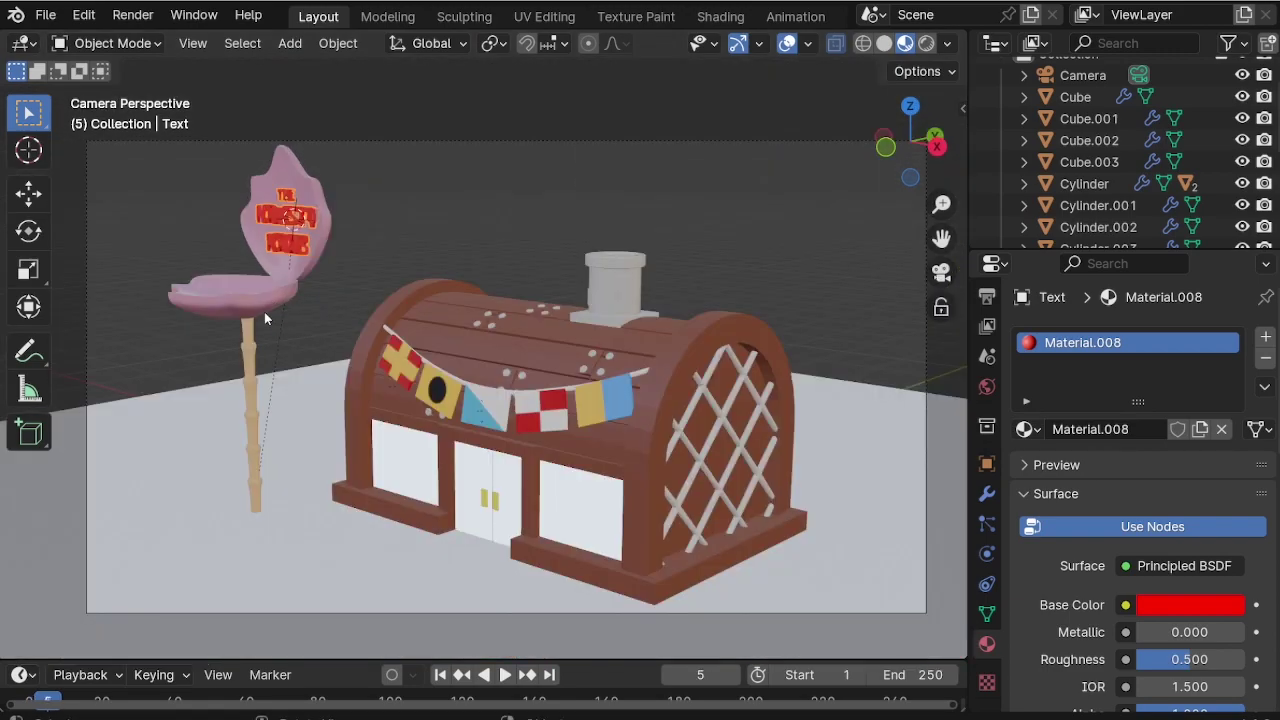
shift+click(251, 305)
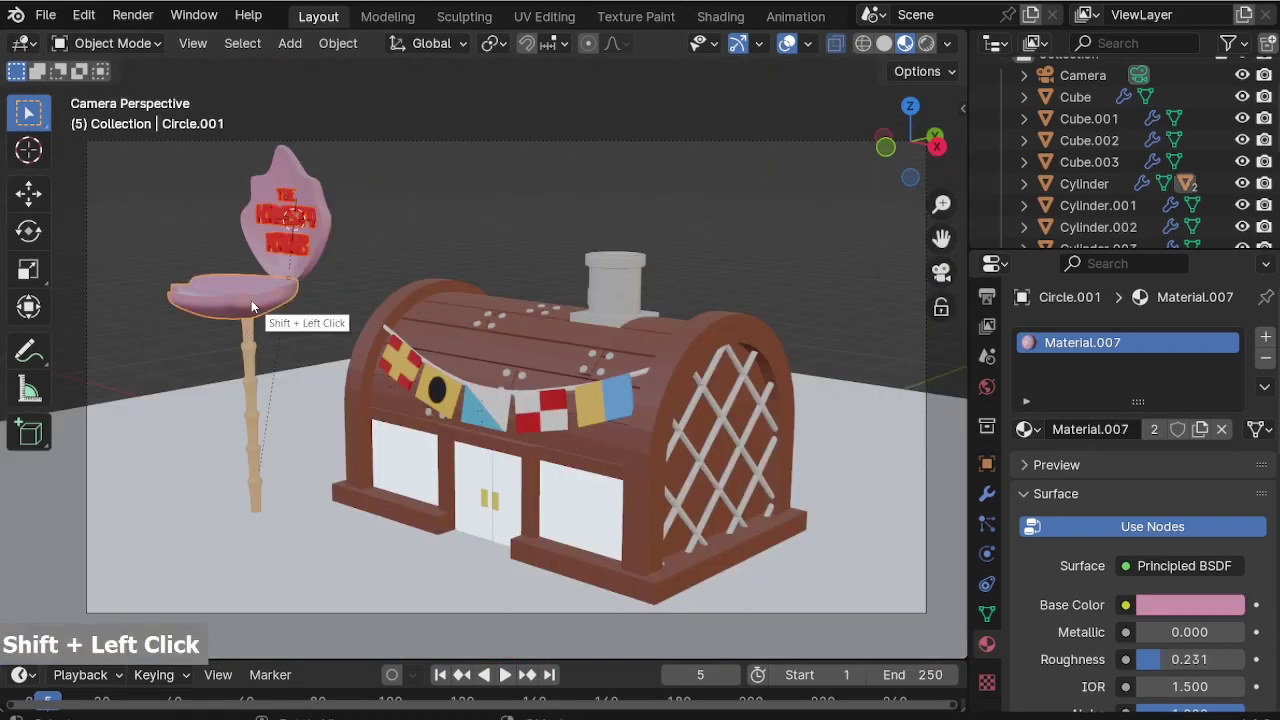
key(ctrl+p)
click(251, 300)
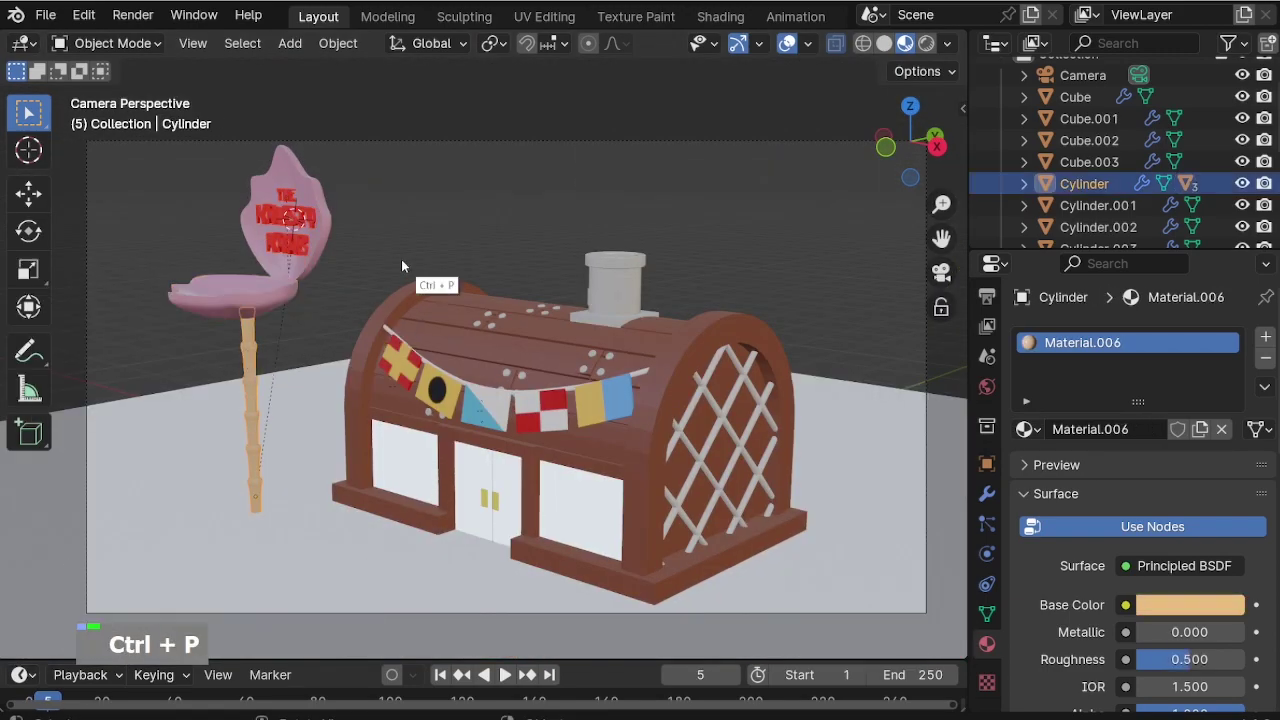
Rotate the sign pole with its shells and text 18.1° about the global Z axis.
key(r)
click(404, 169)
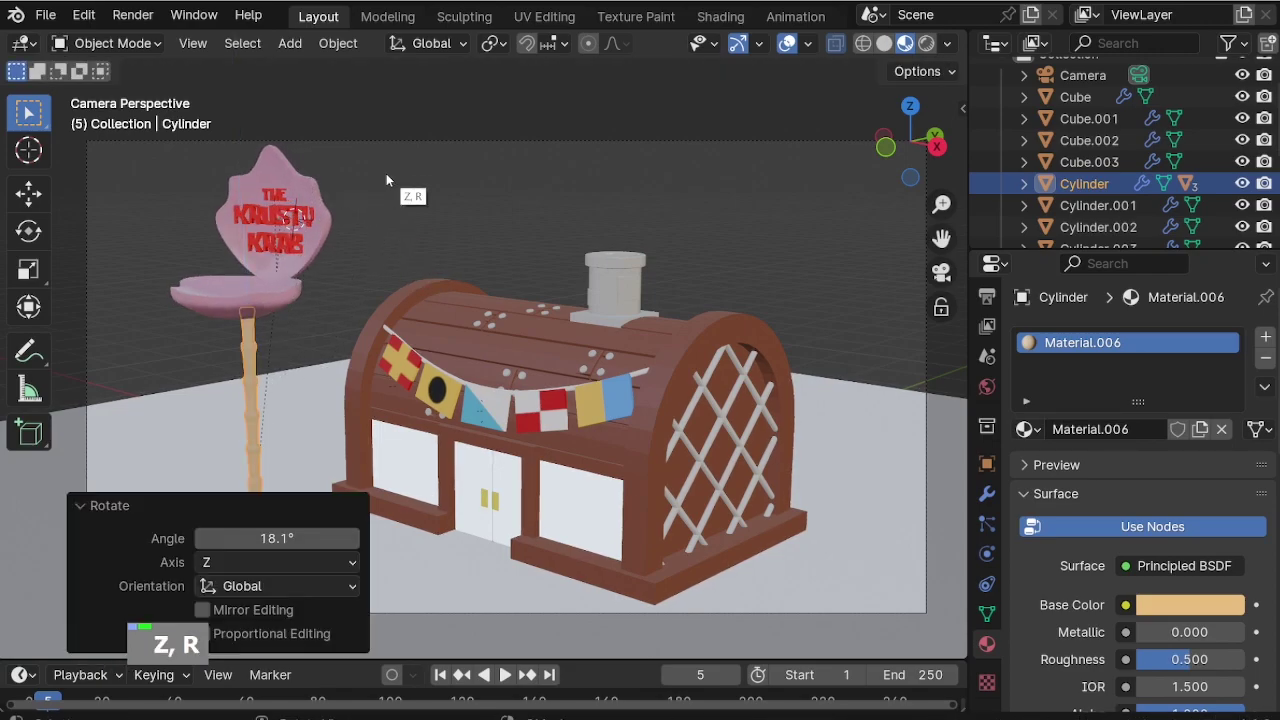
click(386, 173)
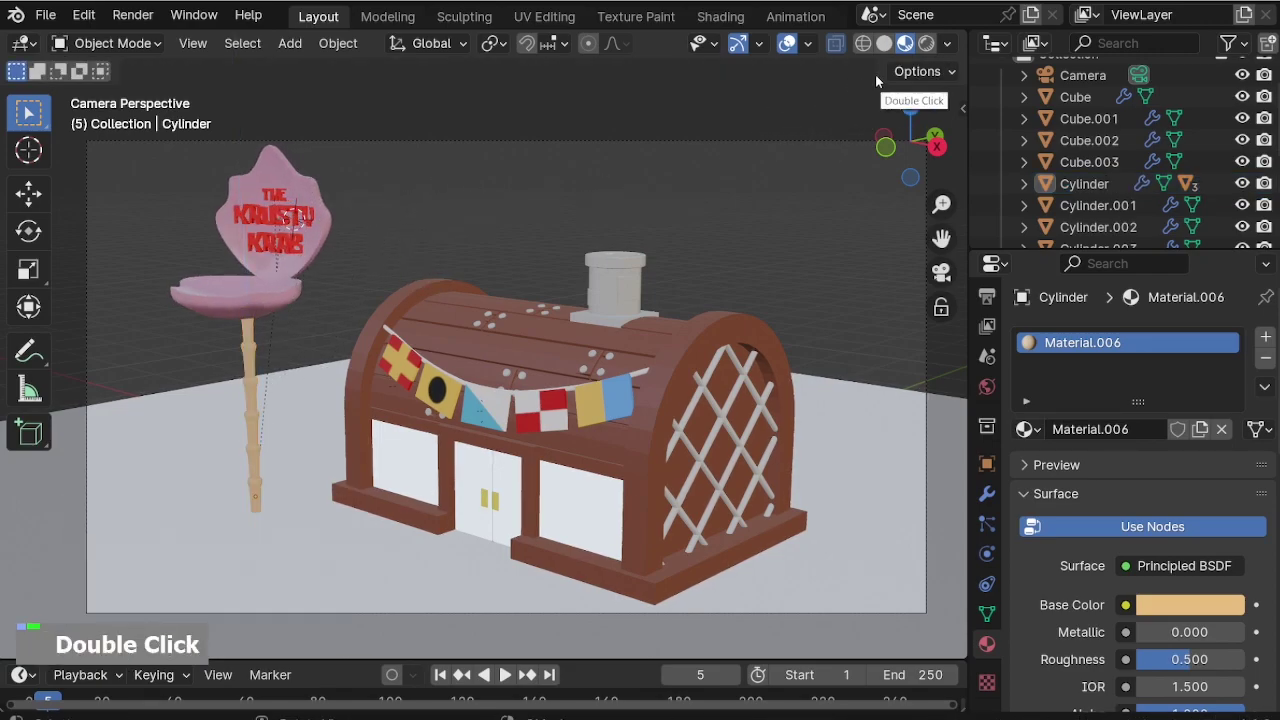
Switch the viewport to rendered shading and add an Area light to the scene.
click(928, 45)
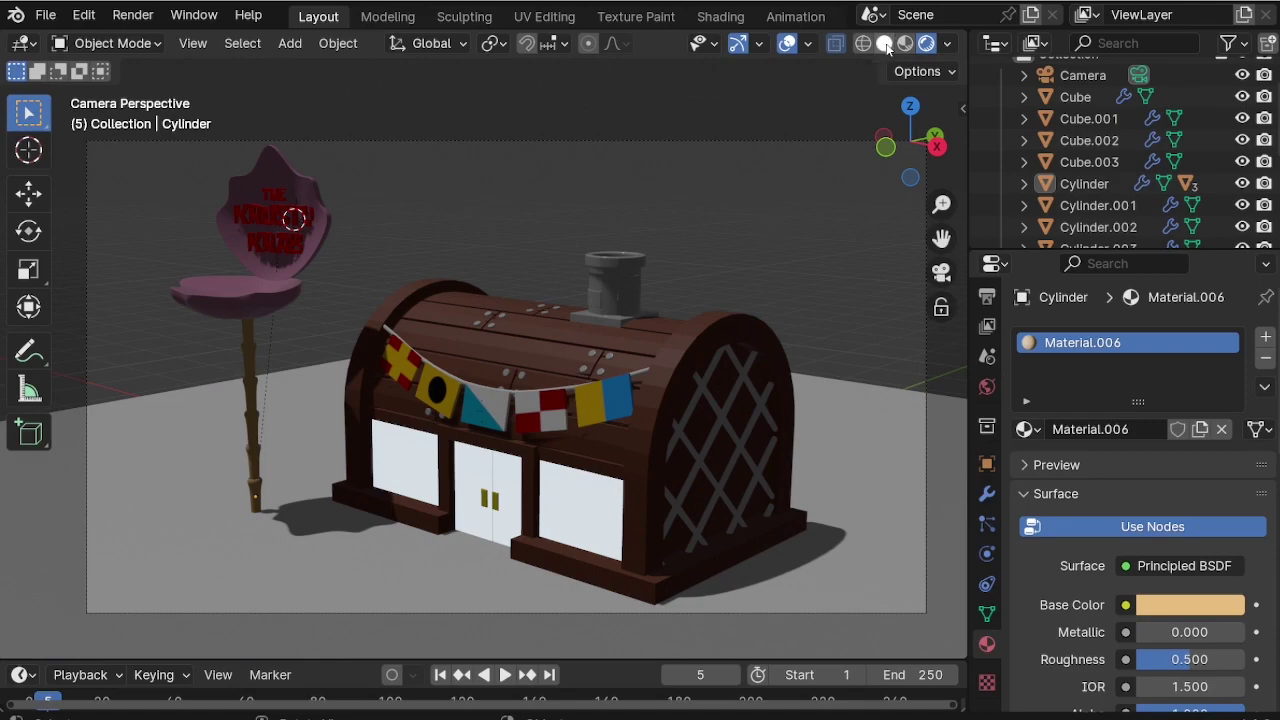
click(909, 47)
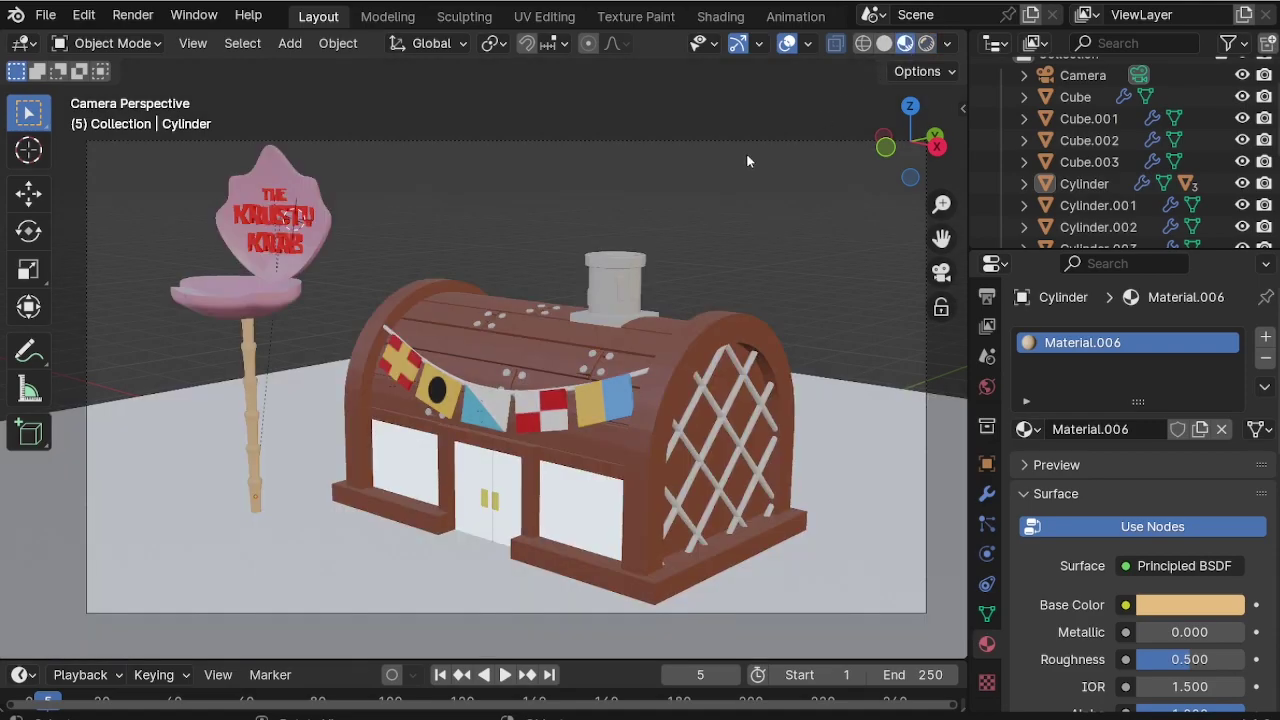
click(925, 45)
key(shift+a)
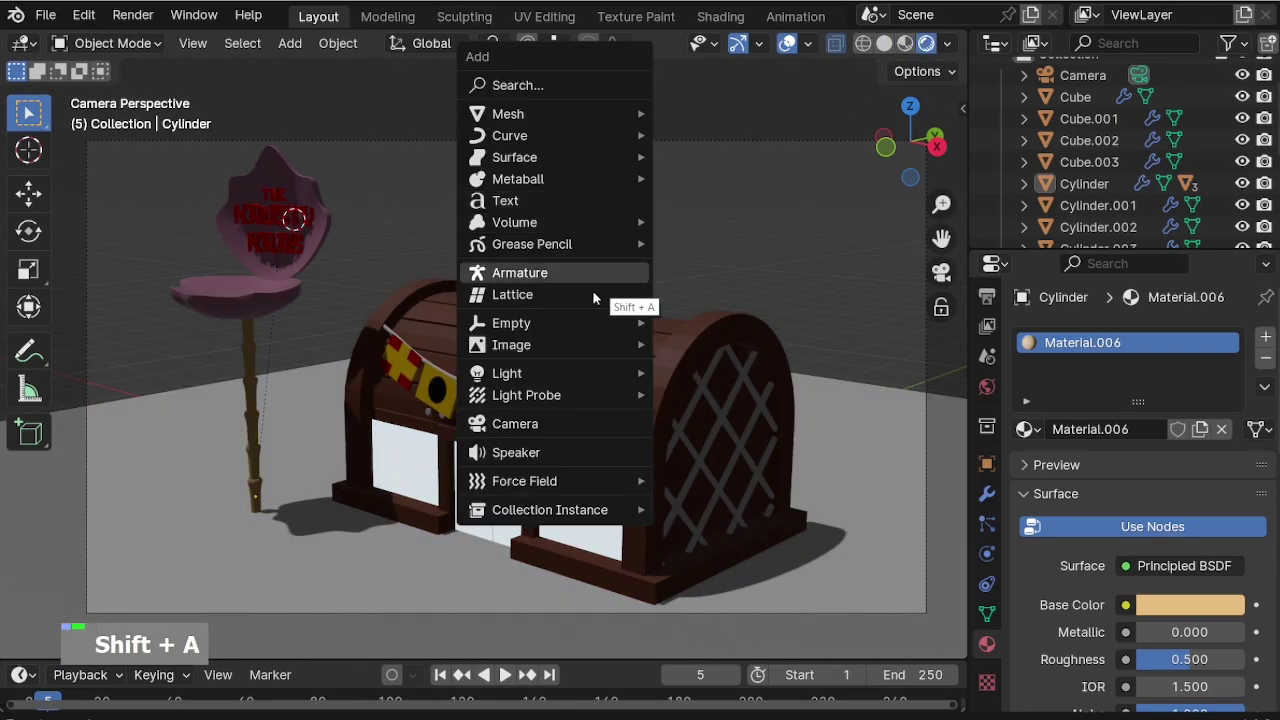
mouse_move(598, 378)
click(701, 446)
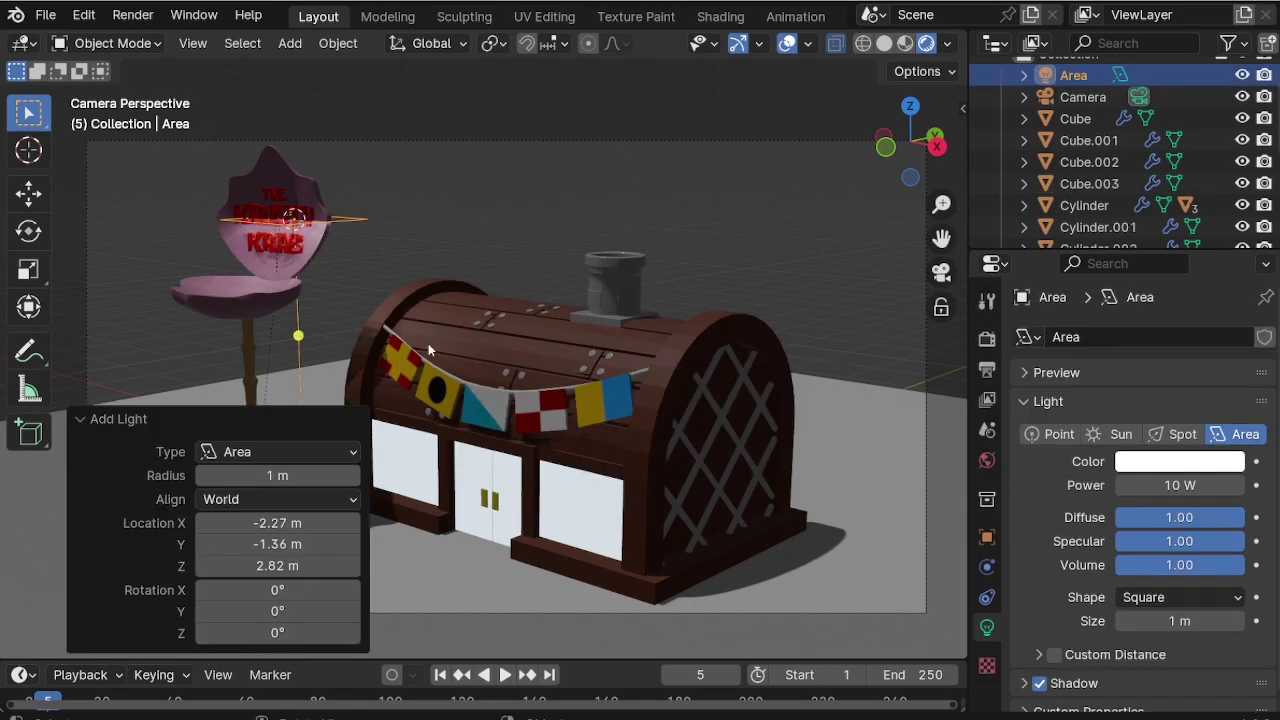
Enlarge the area light and raise it 1.4498 m along Z above the sign.
key(s)
click(766, 534)
key(g)
key(z)
click(649, 350)
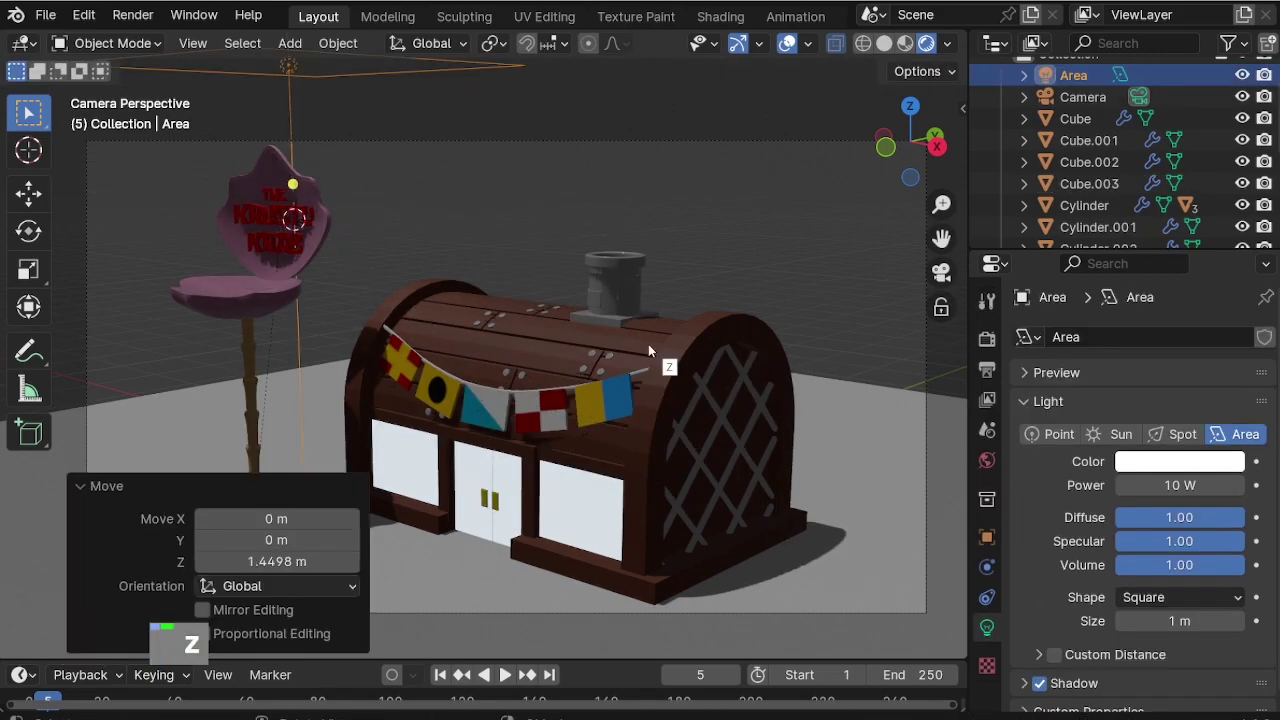
Set the area light's power to 500 W.
click(1173, 484)
text(500)
key(Return)
In front view, raise the area light about 0.357 m and move it 5.5835 m in X and -1.4517 m in Z.
scroll(457, 400, down, 3)
middle_drag(457, 400, 471, 400)
key(KP_1)
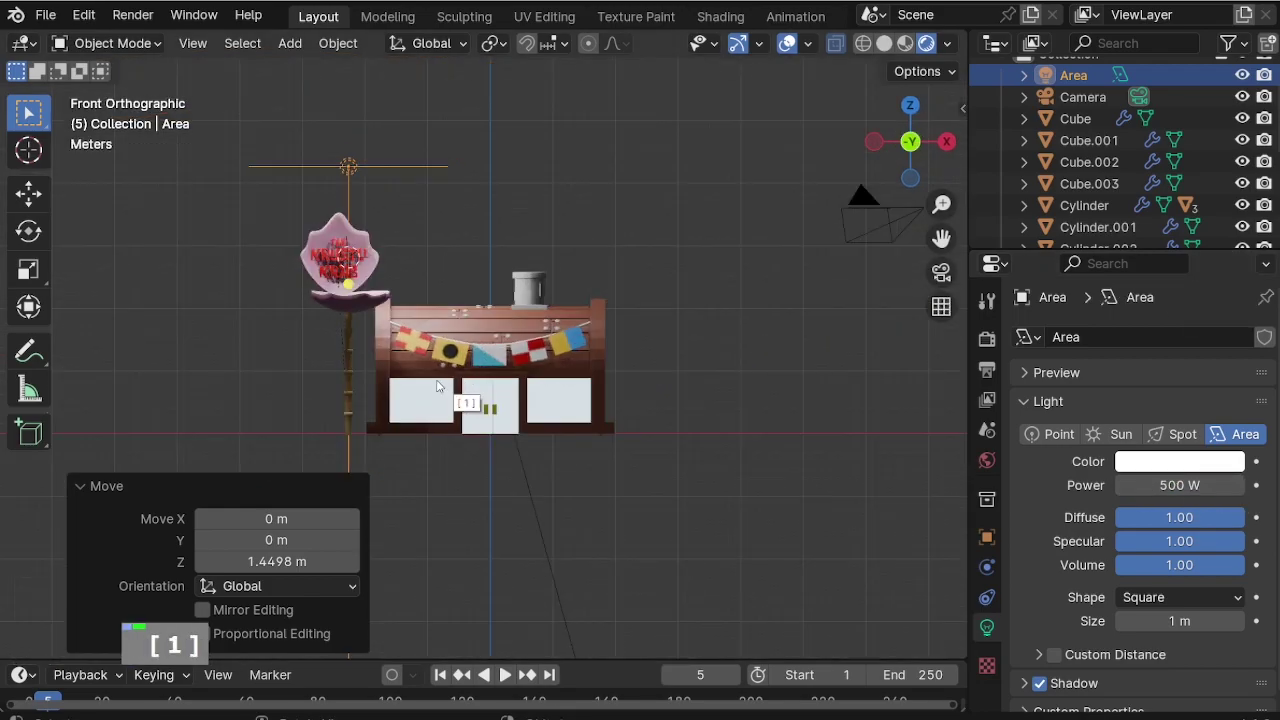
key(g)
key(z)
click(430, 140)
key(g)
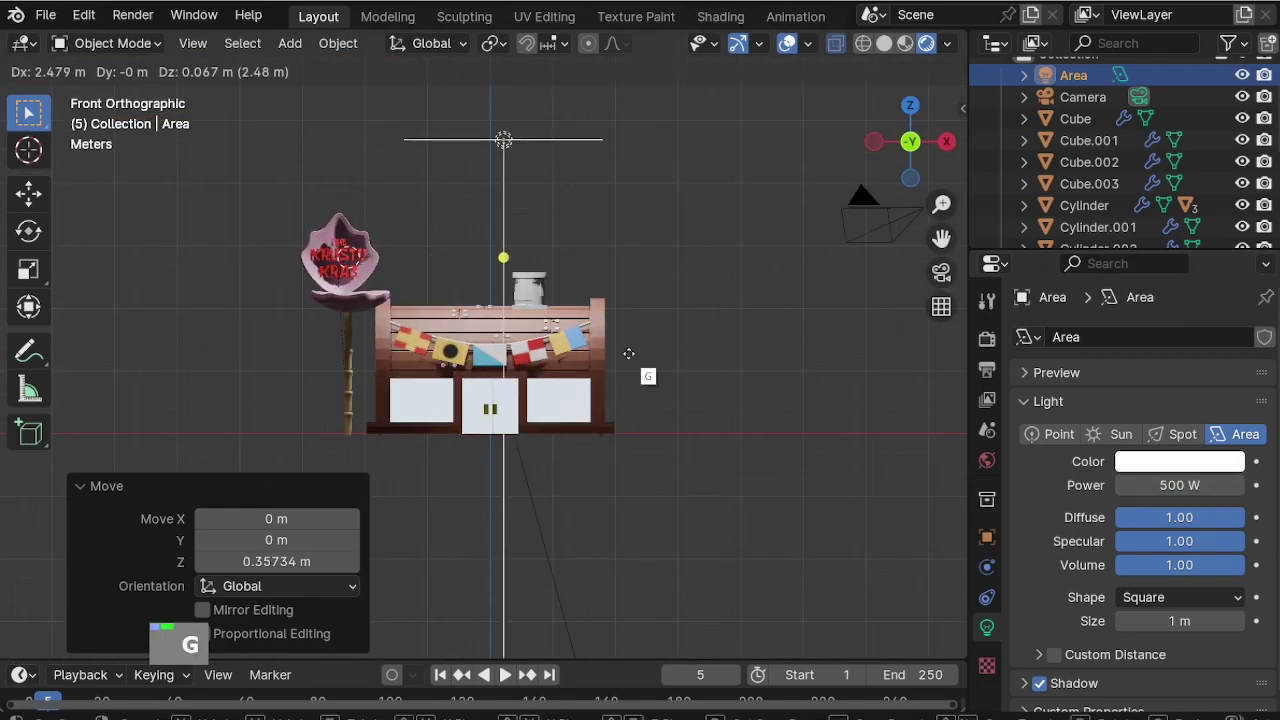
click(815, 470)
Aim the area light at the house from its +X side, moving it farther out and rotating it a further 18.2°.
key(r)
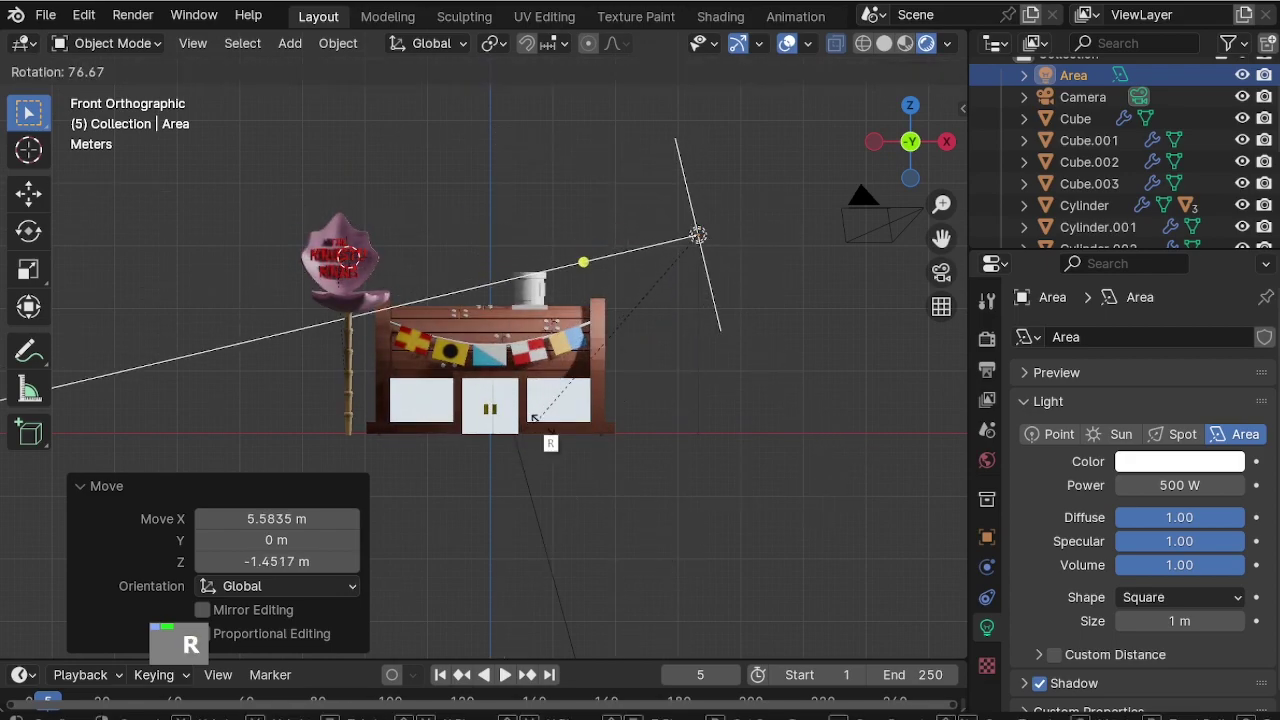
click(612, 450)
key(g)
click(680, 516)
key(r)
click(655, 499)
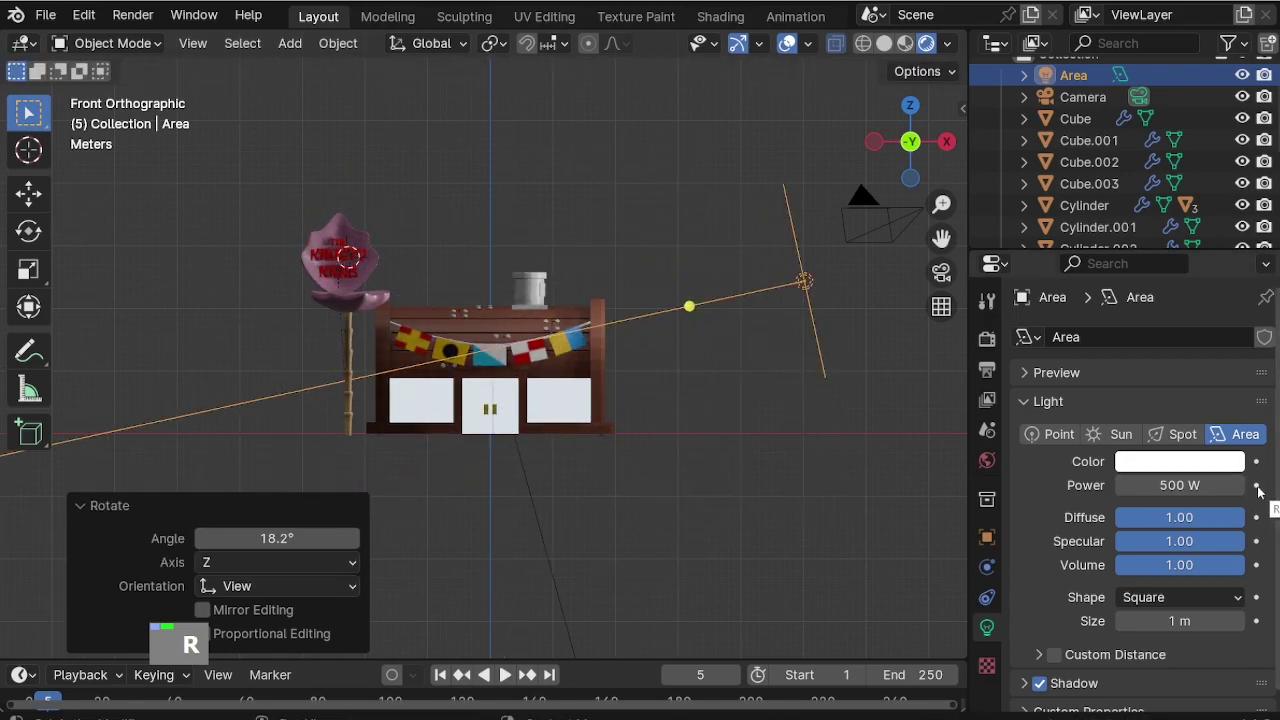
Set the area light's power to 300 W.
click(1184, 489)
text(300)
key(Return)
In top view, rotate the area light by -49.9°.
scroll(626, 357, up, 2)
middle_drag(626, 357, 528, 369)
key(KP_3)
key(r)
key(Escape)
key(KP_7)
key(r)
click(809, 523)
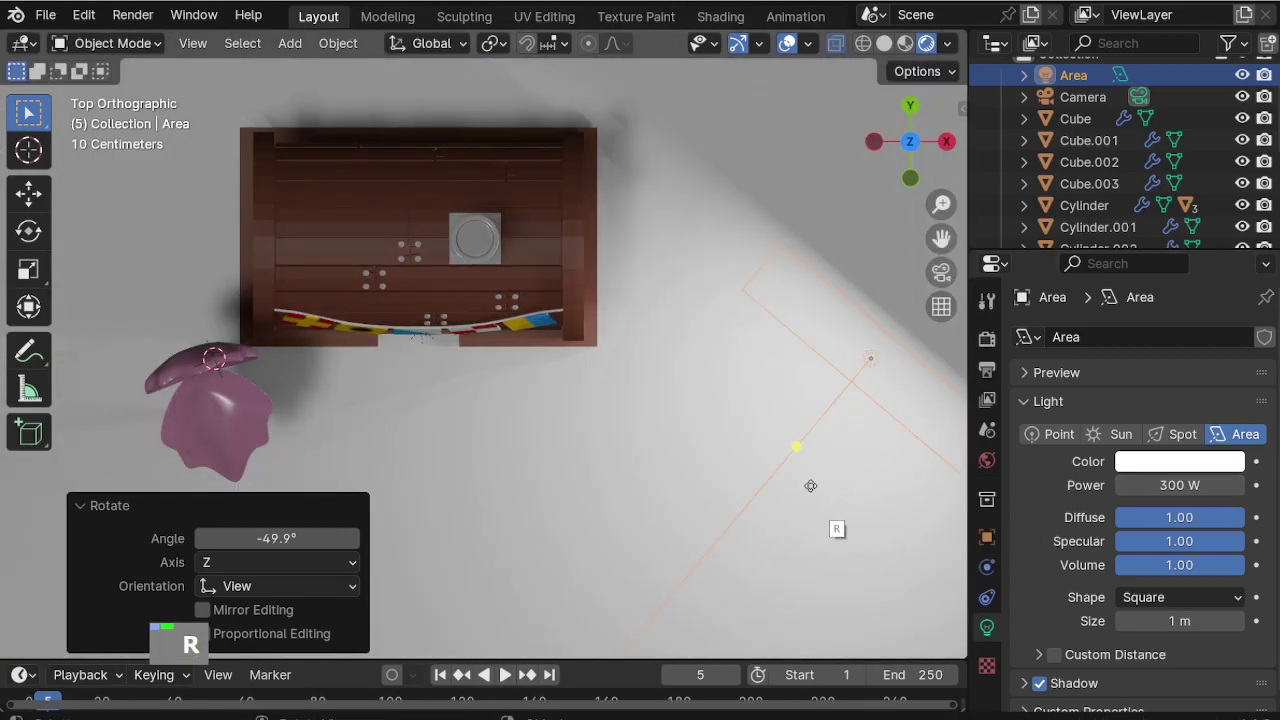
Move the area light behind the building's back-right corner and rotate it in the top view.
key(g)
click(774, 184)
key(g)
click(810, 222)
key(r)
click(784, 241)
middle_drag(784, 241, 654, 323)
scroll(654, 323, down, 2)
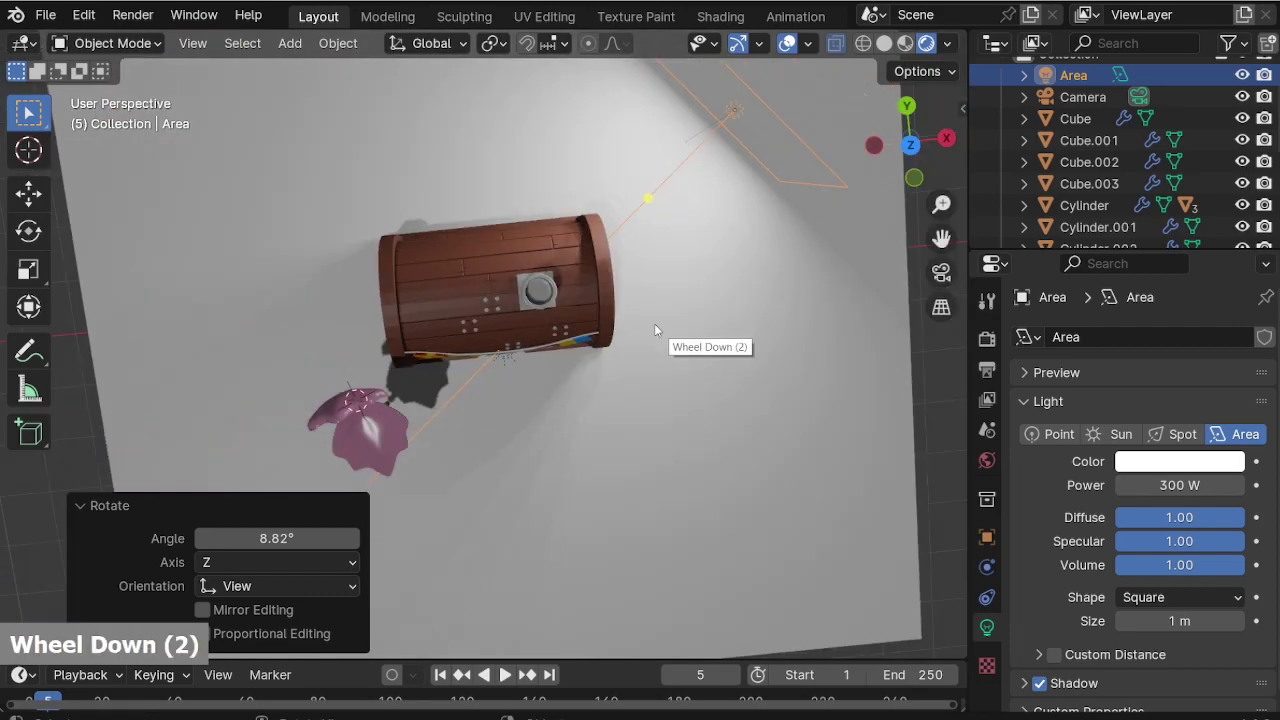
Rotate the area light about -97.7° in the top view and move it about -7.32 m along X, behind the building's back-left corner.
key(KP_7)
key(r)
click(896, 303)
key(g)
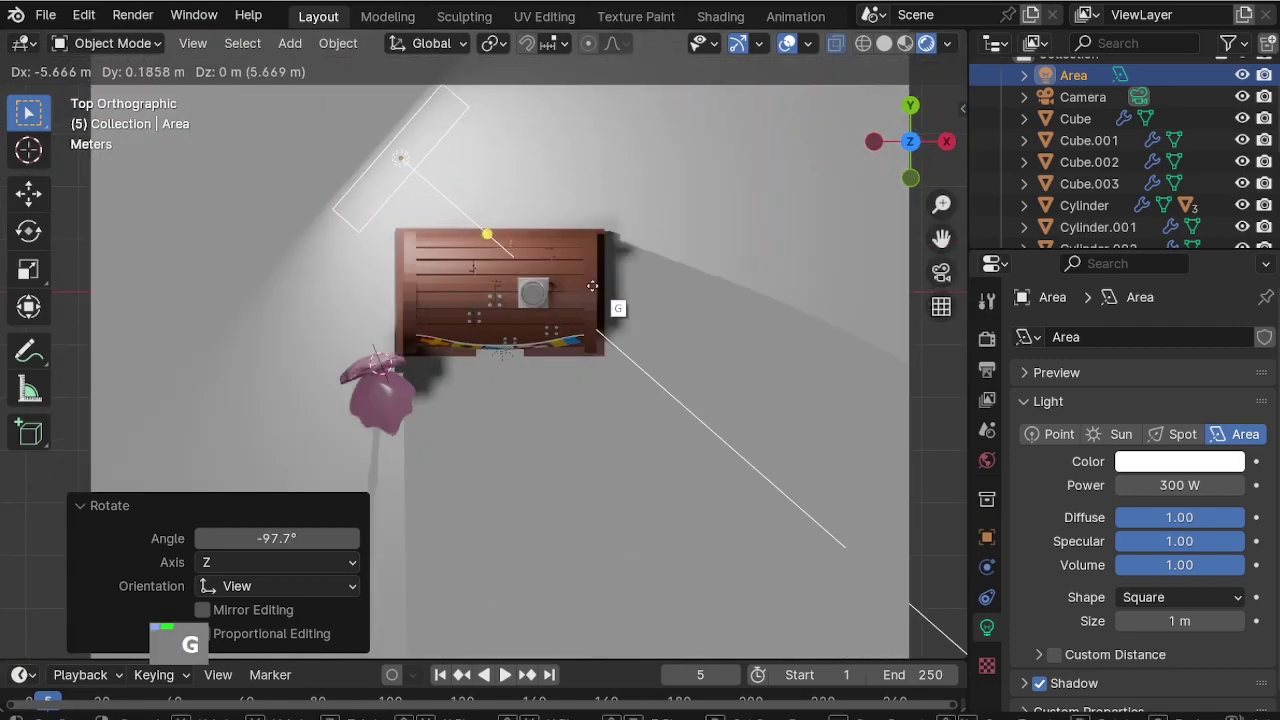
click(536, 294)
middle_drag(536, 294, 378, 121)
scroll(654, 300, up, 4)
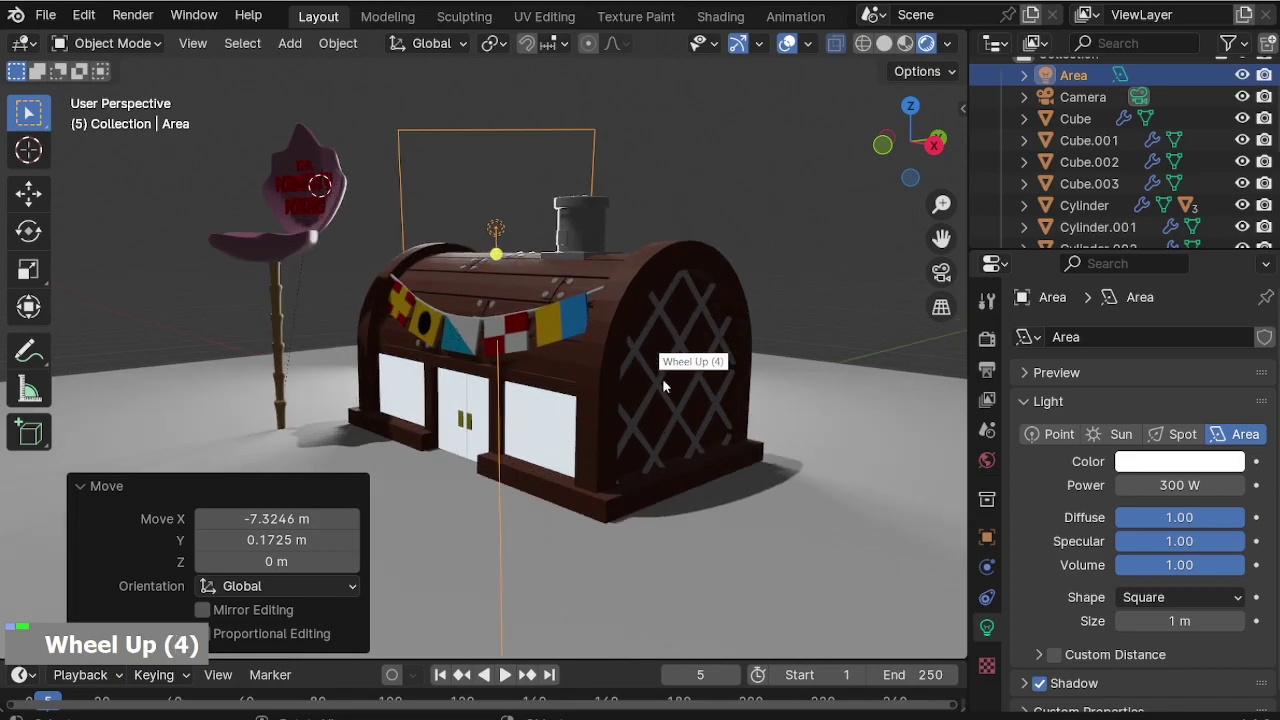
Rotate the area light about 0.8° around Z and enlarge it, stretching it mainly along X.
key(r)
key(z)
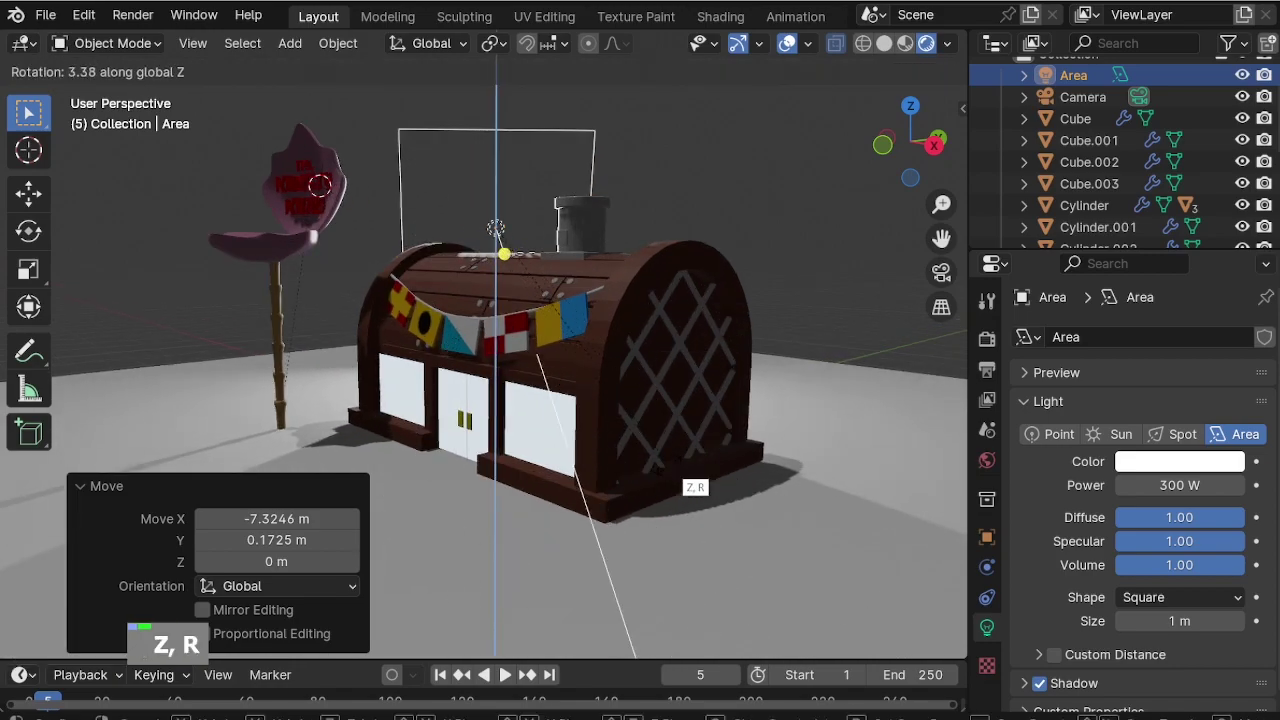
click(714, 490)
key(s)
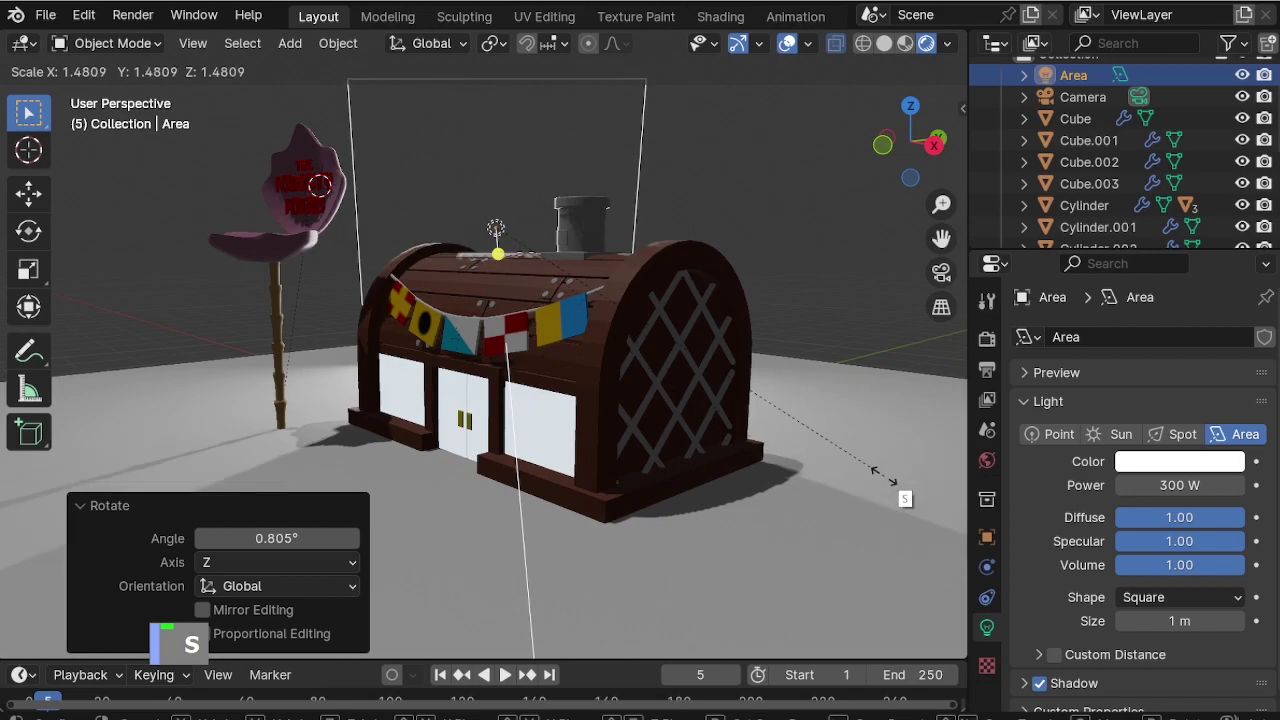
click(840, 479)
key(s)
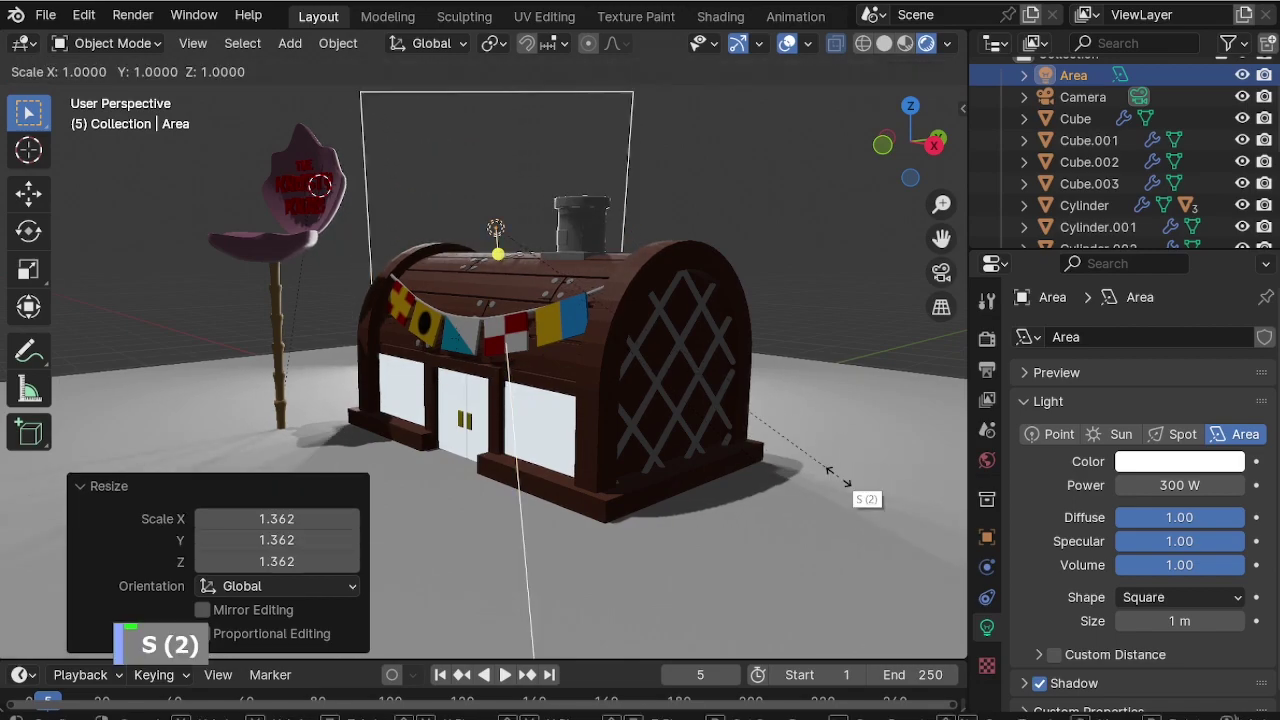
key(x)
click(600, 480)
key(s)
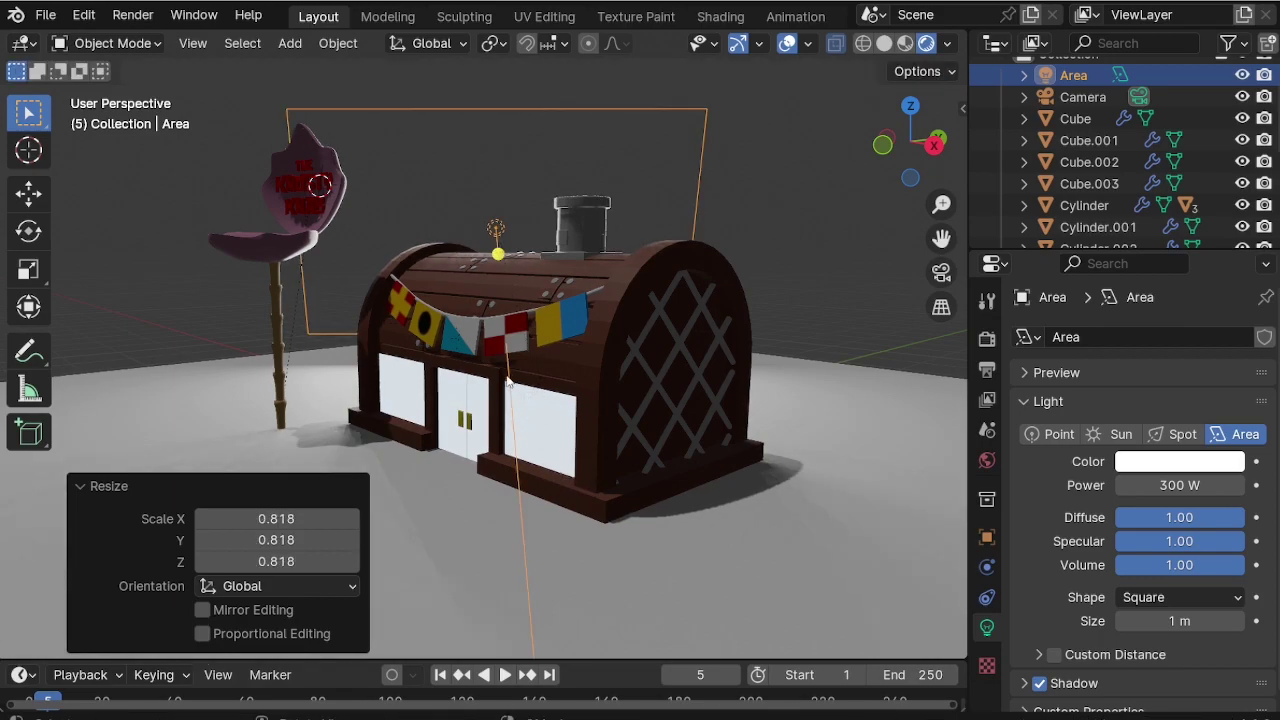
Add a second area light and rotate it in the front view so it shines sideways.
key(shift+a)
mouse_move(505, 376)
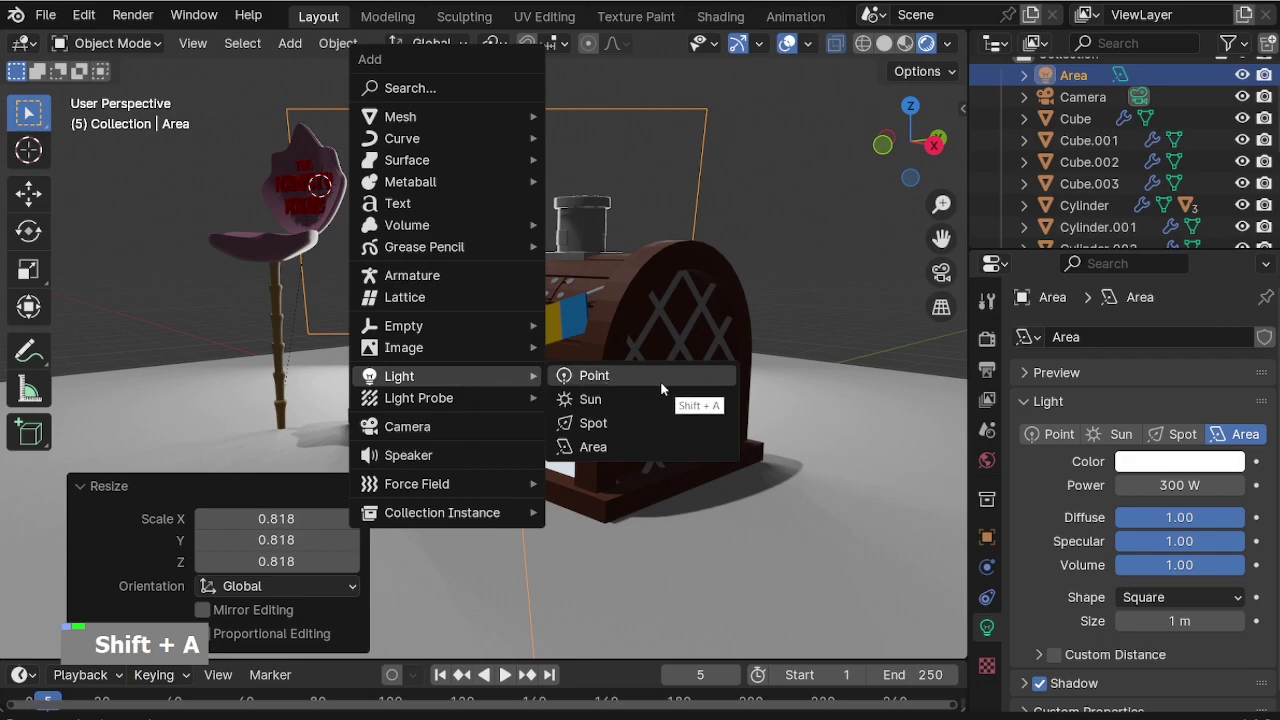
click(660, 443)
scroll(639, 428, down, 2)
key(KP_1)
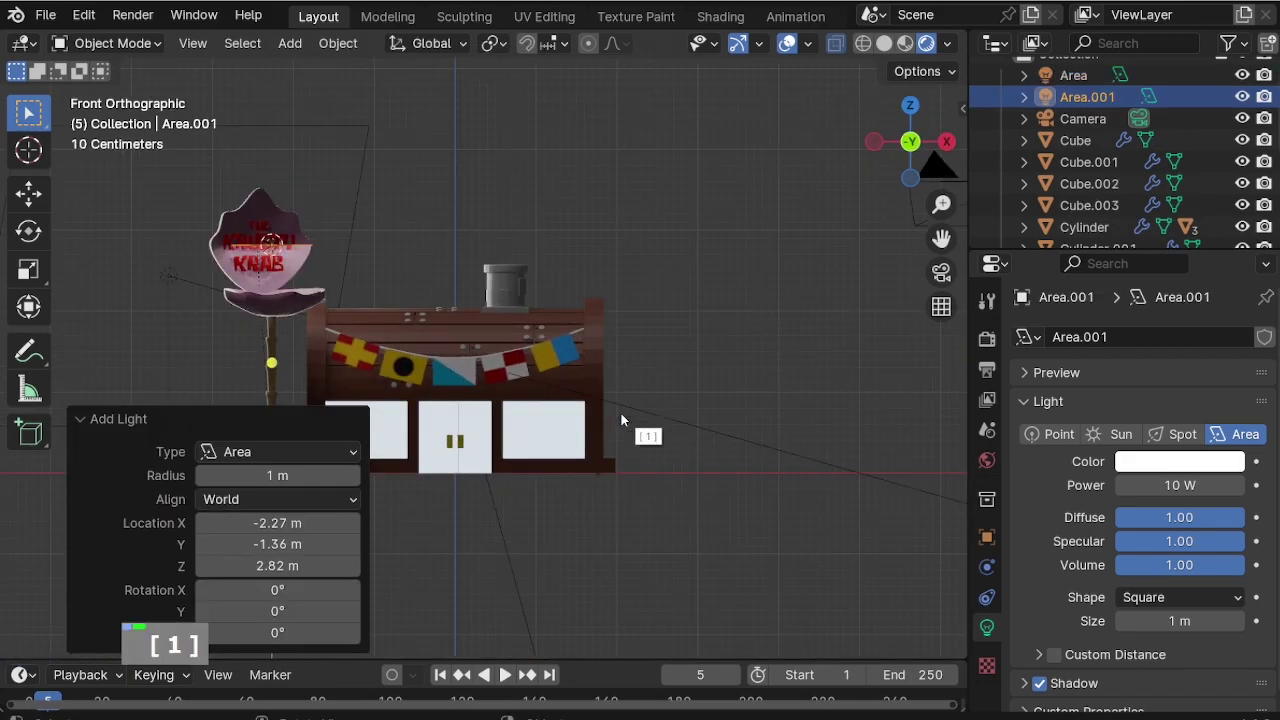
key(r)
click(226, 405)
Move the second area light to the right of the building and enlarge it.
key(g)
click(674, 518)
key(s)
click(820, 633)
key(g)
click(908, 632)
middle_drag(755, 402, 585, 442)
scroll(430, 384, up, 4)
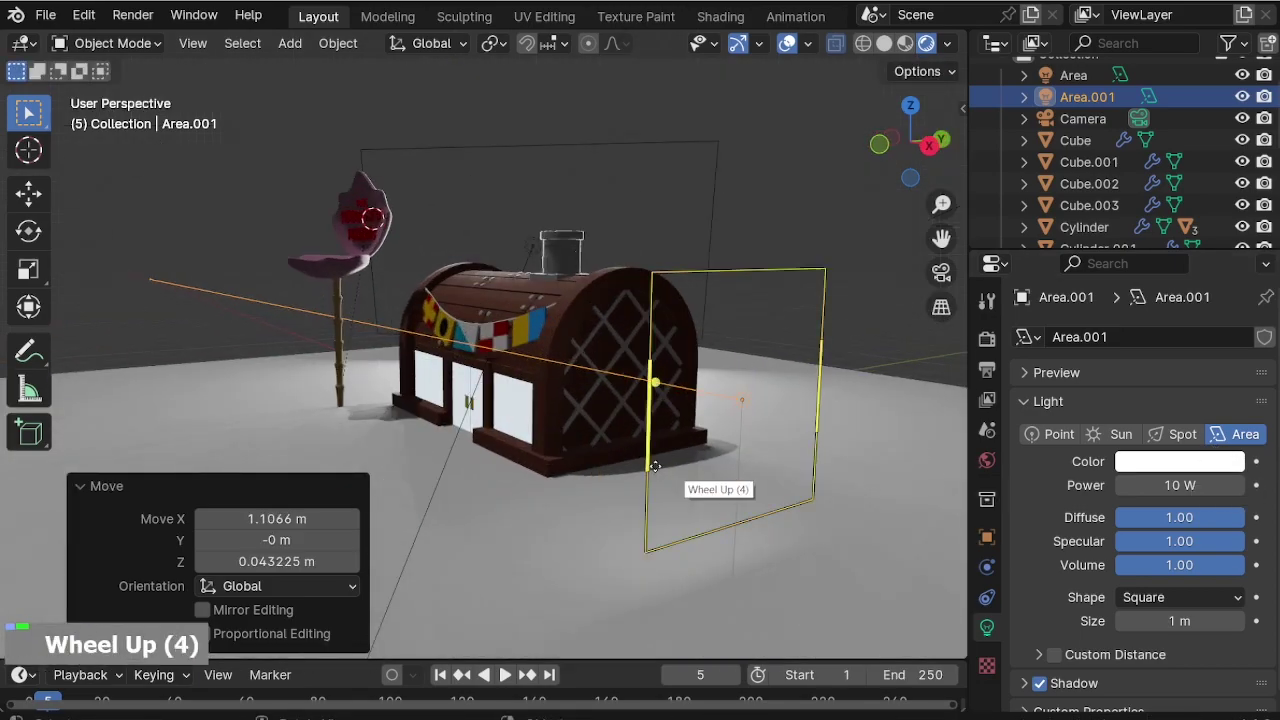
Adjust the second area light's position and size in the top view and rotate it to aim at the building's latticed end wall.
key(KP_7)
key(r)
click(700, 515)
key(g)
click(745, 381)
key(s)
click(783, 471)
key(r)
click(706, 454)
middle_drag(706, 454, 608, 236)
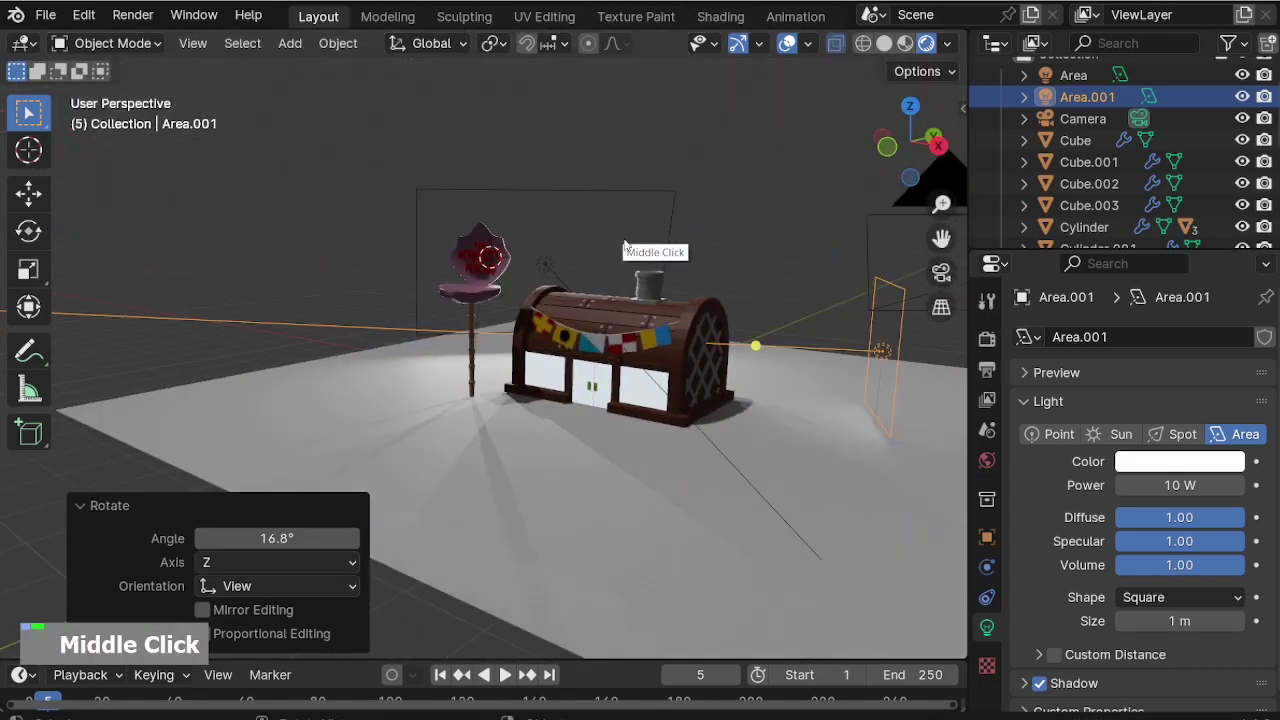
Give the second area light a blue-violet colour and set its power to 100 W.
scroll(697, 412, up, 3)
text(300)
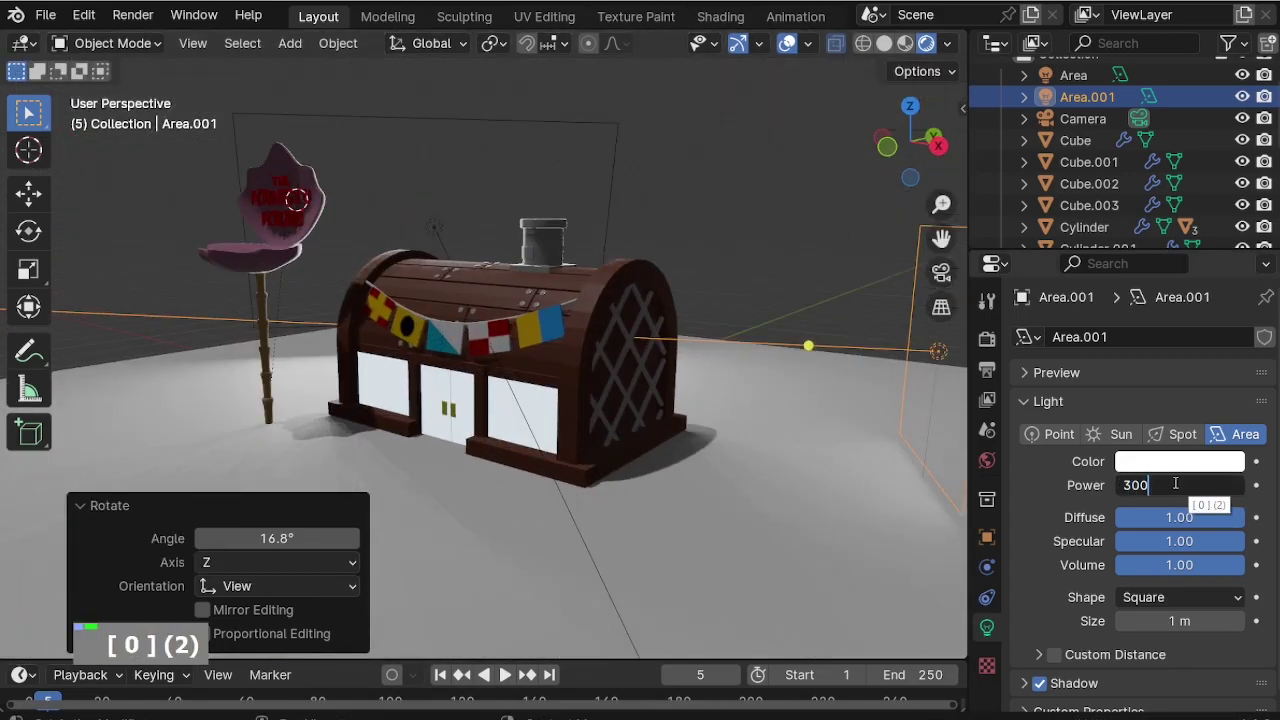
key(Return)
double_click(1180, 461)
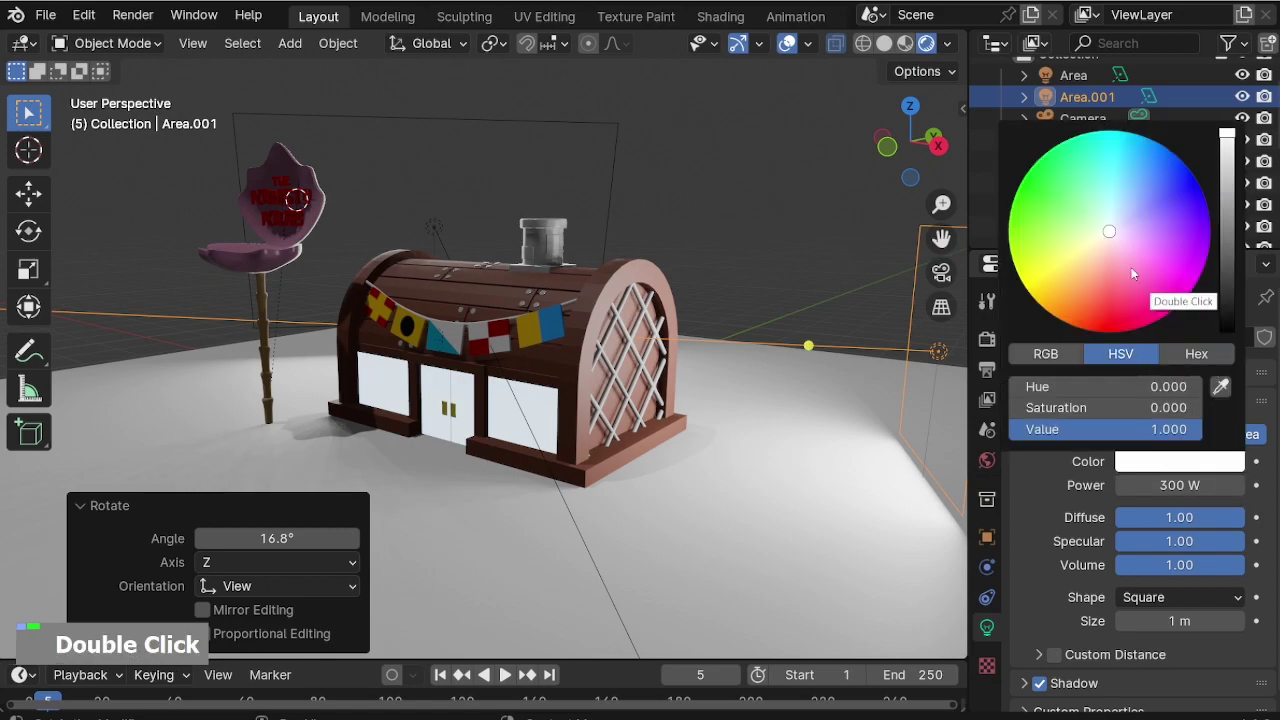
click(1155, 196)
double_click(1168, 485)
text(100)
key(Return)
Duplicate the blue light and place the copy in front of the building, rotated about 110° to face it.
scroll(635, 303, down, 2)
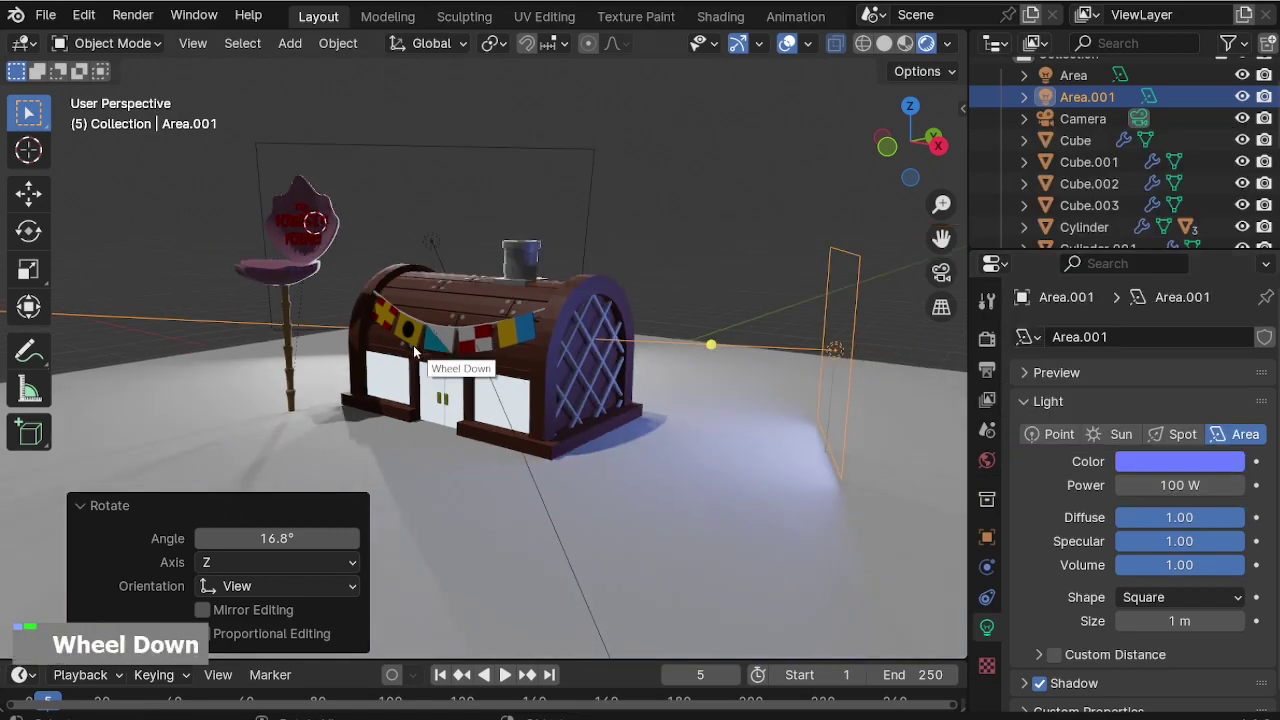
key(KP_7)
key(shift+d)
click(646, 423)
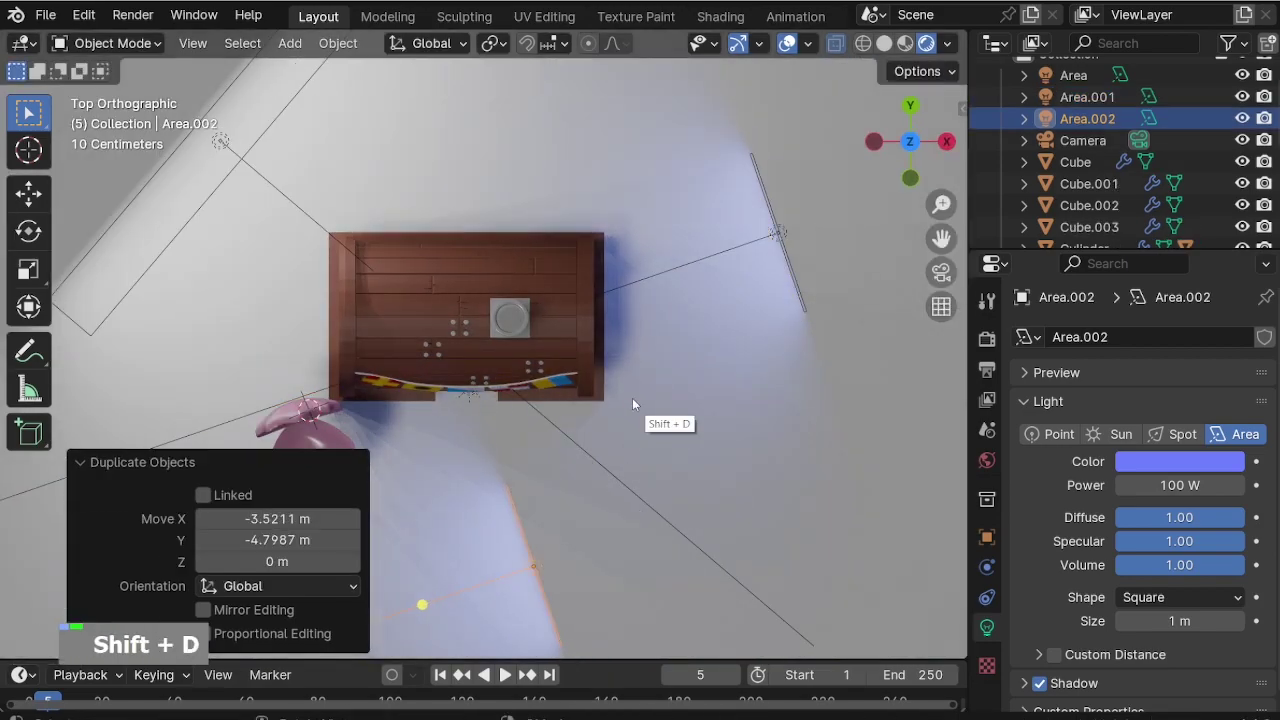
key(r)
click(585, 565)
key(g)
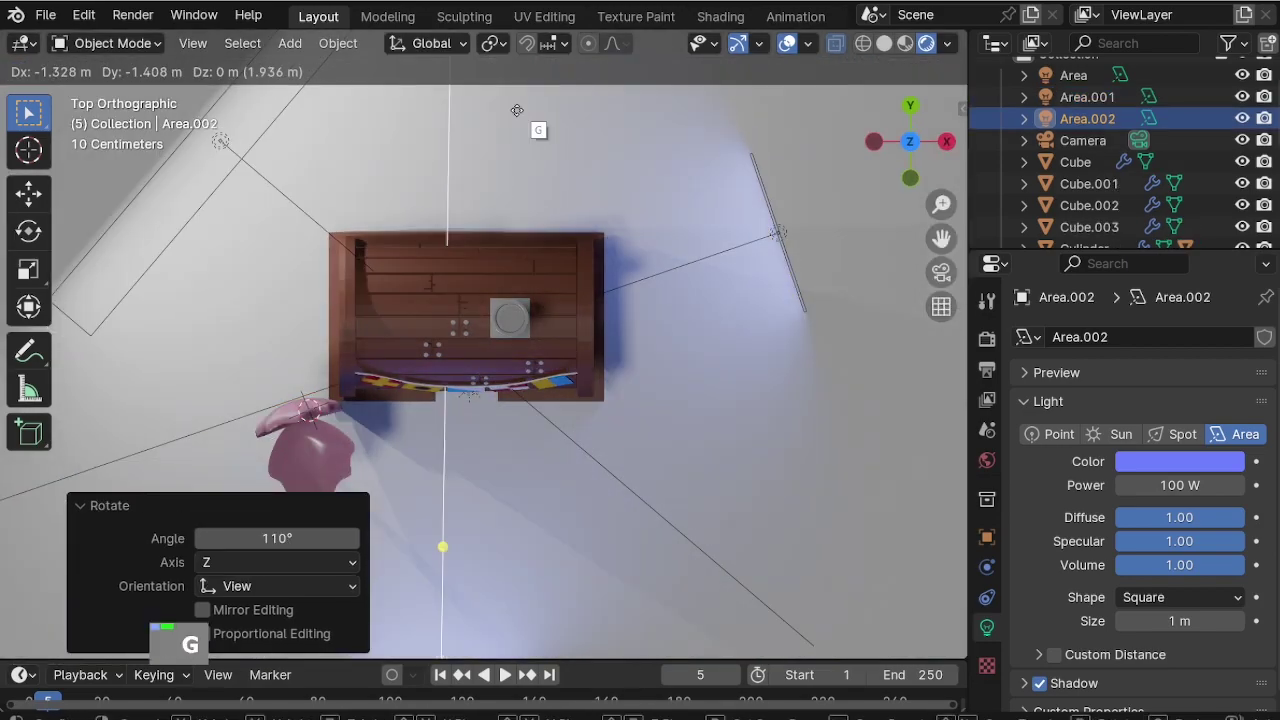
click(588, 606)
Adjust the front light's height along Z and scale it about 1.49 times along Z.
scroll(629, 415, down, 2)
middle_drag(629, 415, 363, 196)
scroll(630, 409, up, 3)
key(g)
key(z)
click(629, 344)
key(s)
key(z)
click(655, 470)
Widen the front area light to about 1.73 times its size along X.
scroll(680, 380, down, 1)
middle_drag(680, 380, 557, 355)
scroll(557, 355, up, 2)
key(x)
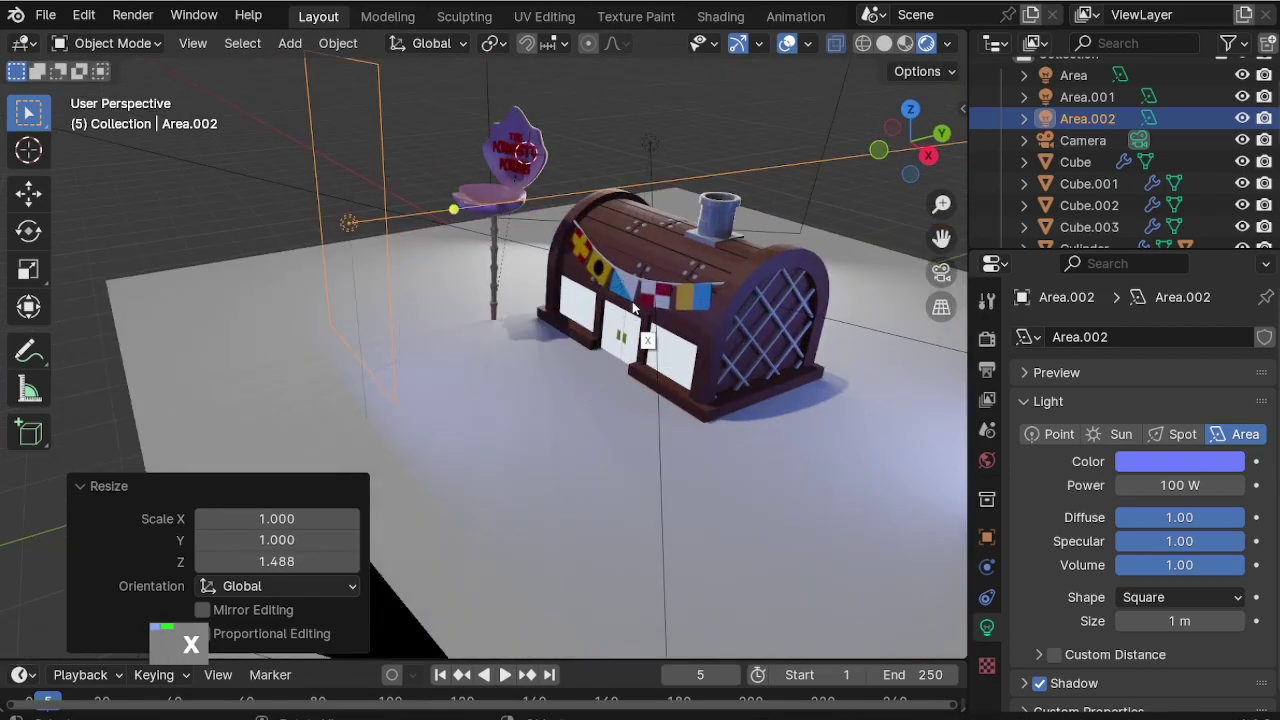
key(s)
key(x)
click(1049, 454)
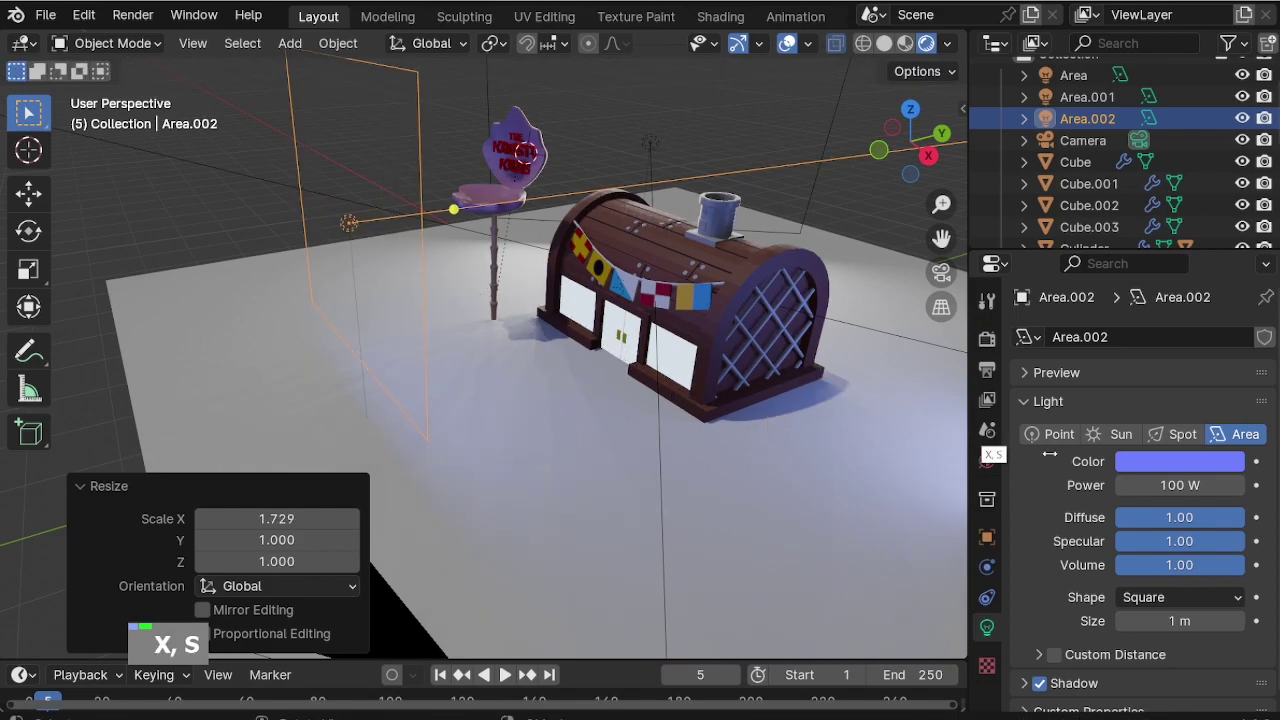
Set the front area light's power to 200 W and change its colour to red.
click(1178, 484)
text(200)
key(Return)
click(1164, 471)
drag(1130, 280, 1081, 303)
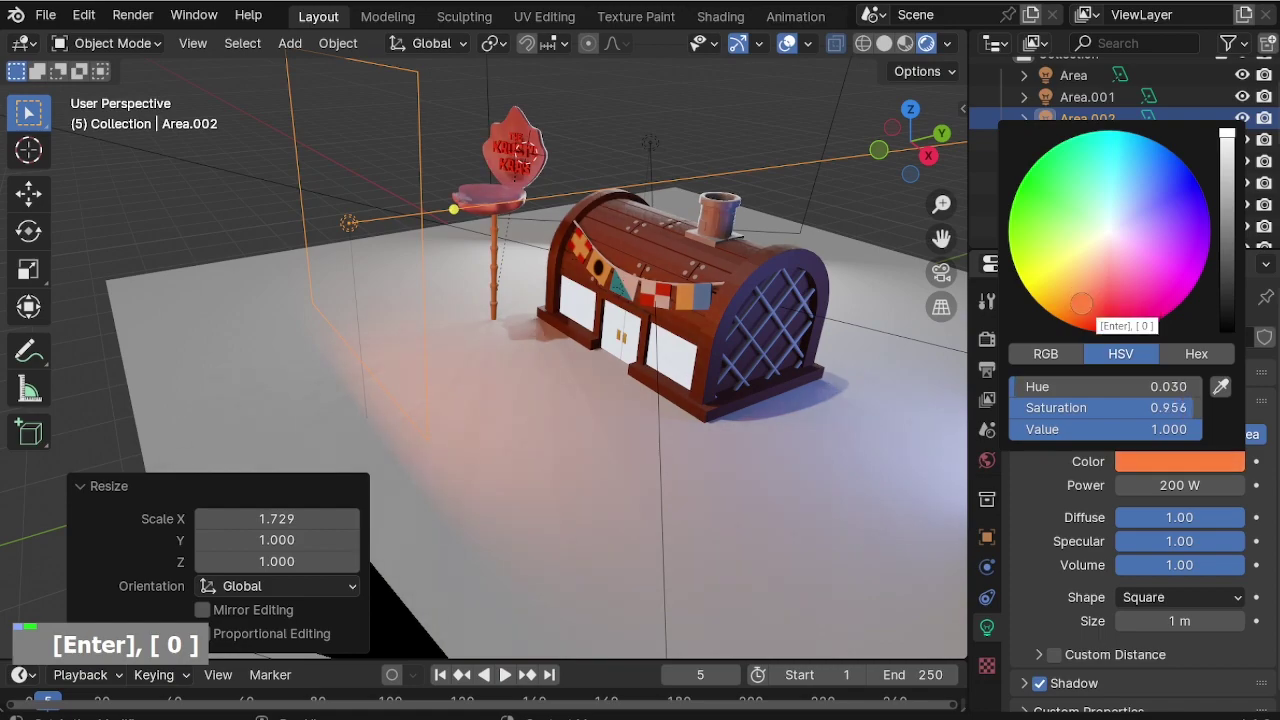
middle_drag(745, 314, 767, 235)
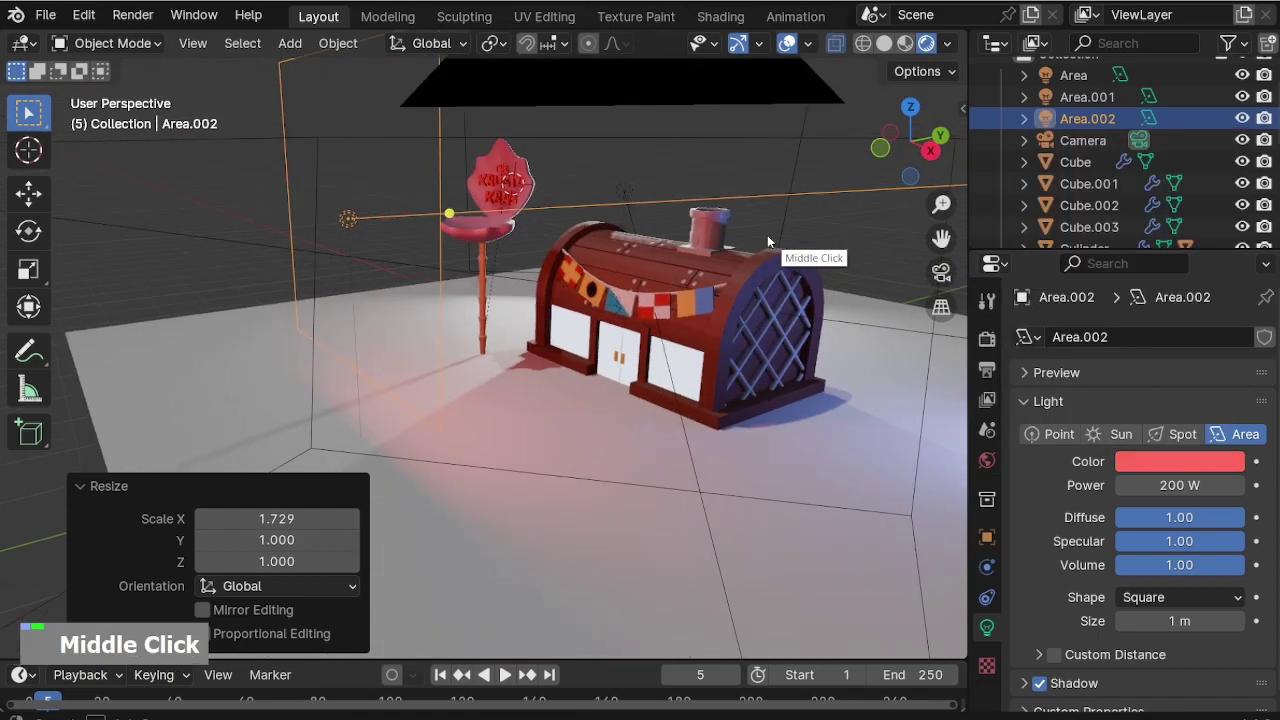
Rotate the front light about -5.6° around Z in the camera view and set its power to 100 W.
key(KP_0)
key(r)
key(z)
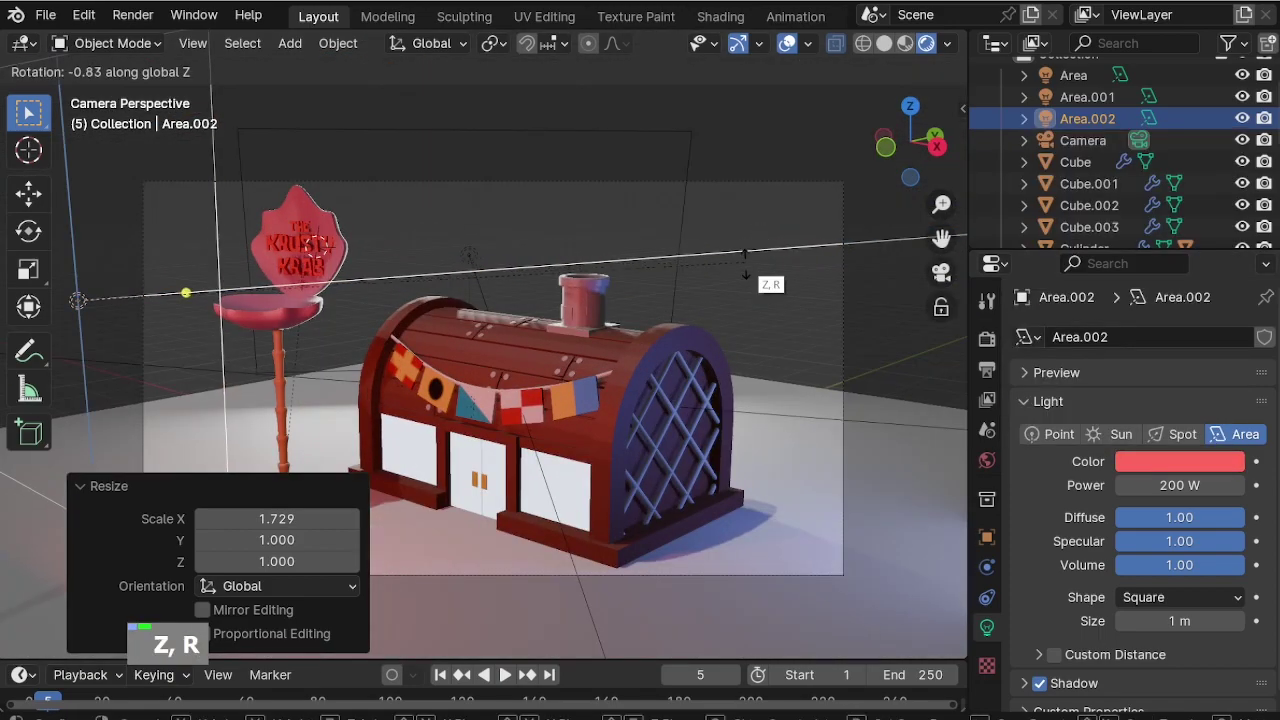
click(779, 401)
double_click(1180, 485)
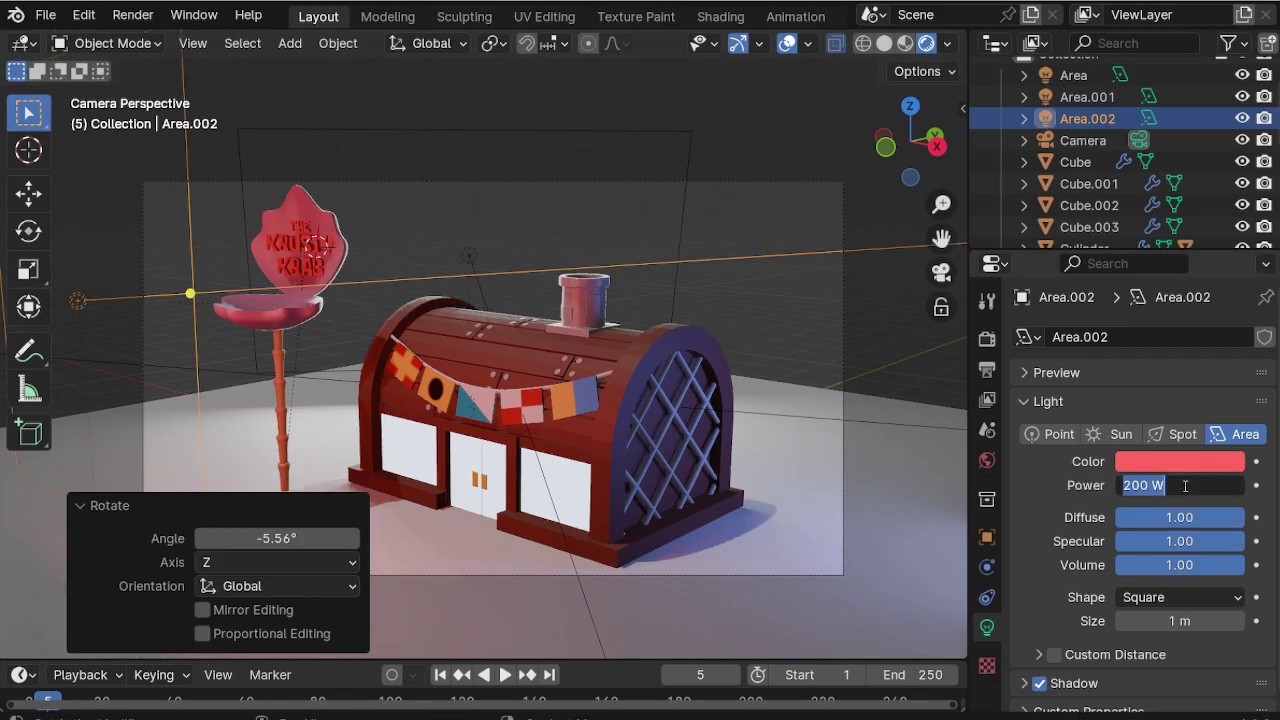
text(100)
key(Return)
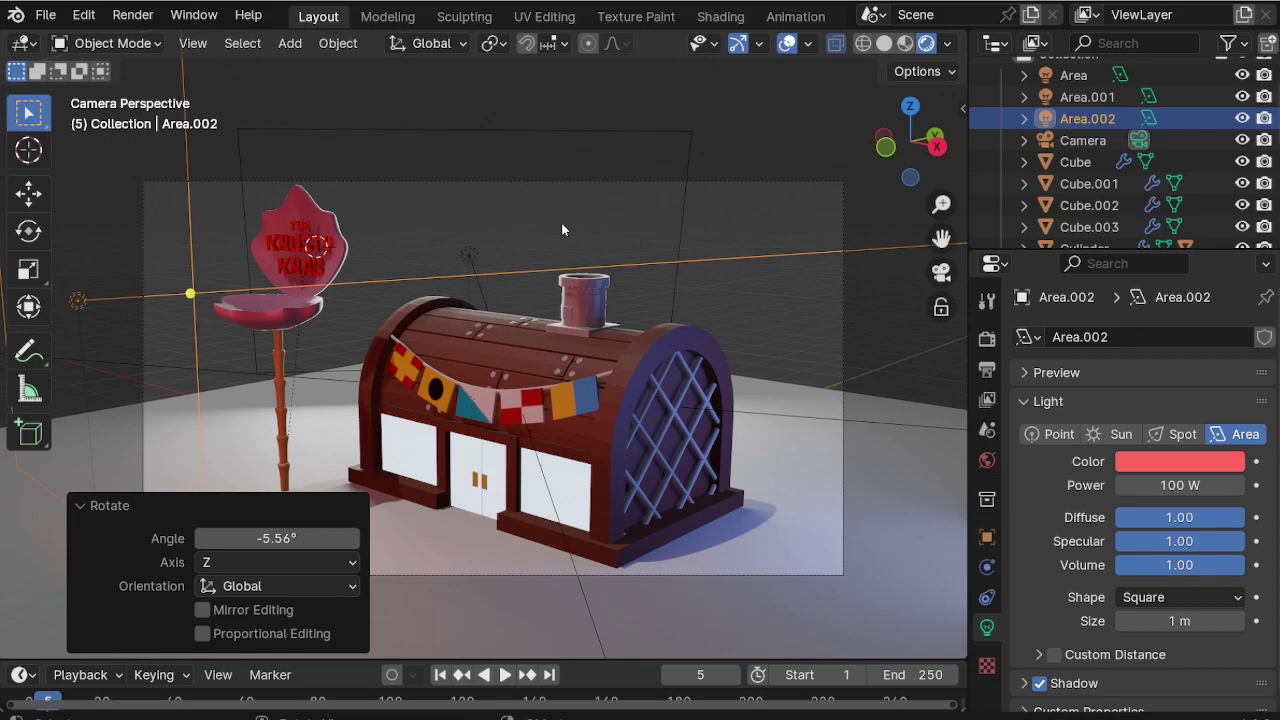
Move the front light away from the building by about -0.99 m along Y.
key(g)
key(y)
click(421, 243)
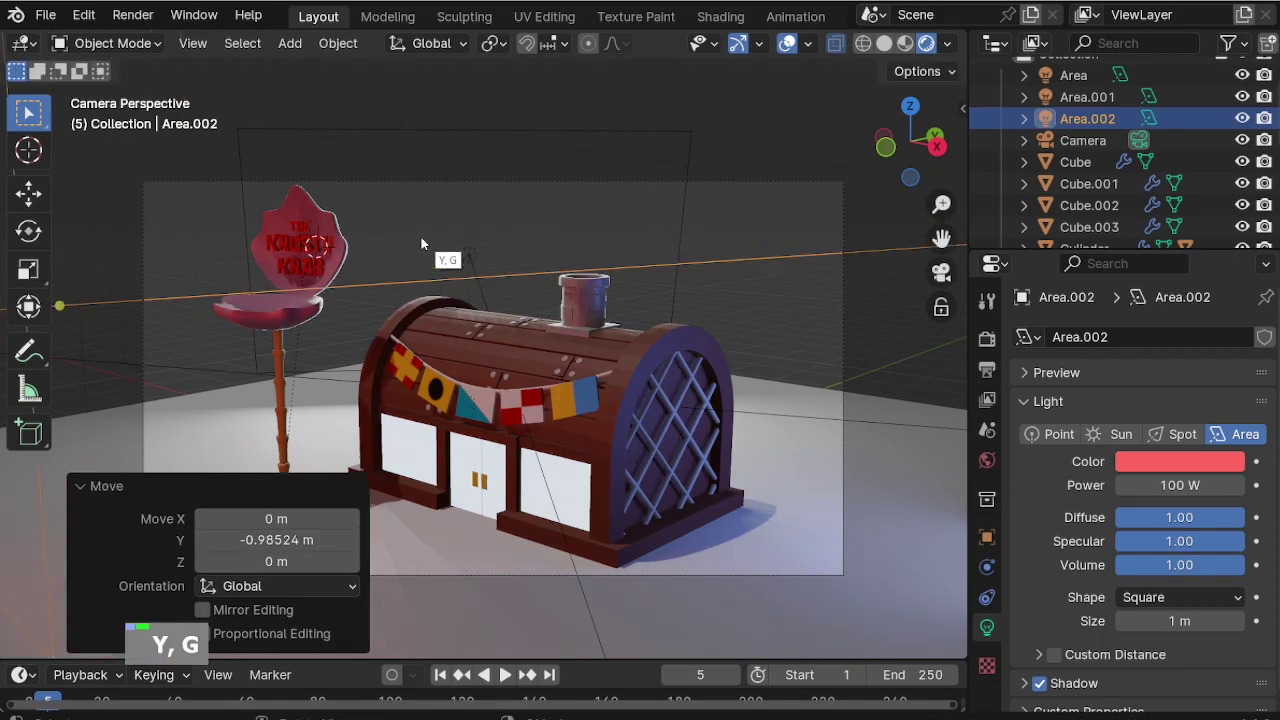
Set the front light's power to 200 W and soften its colour to a less saturated red.
text(200)
key(Return)
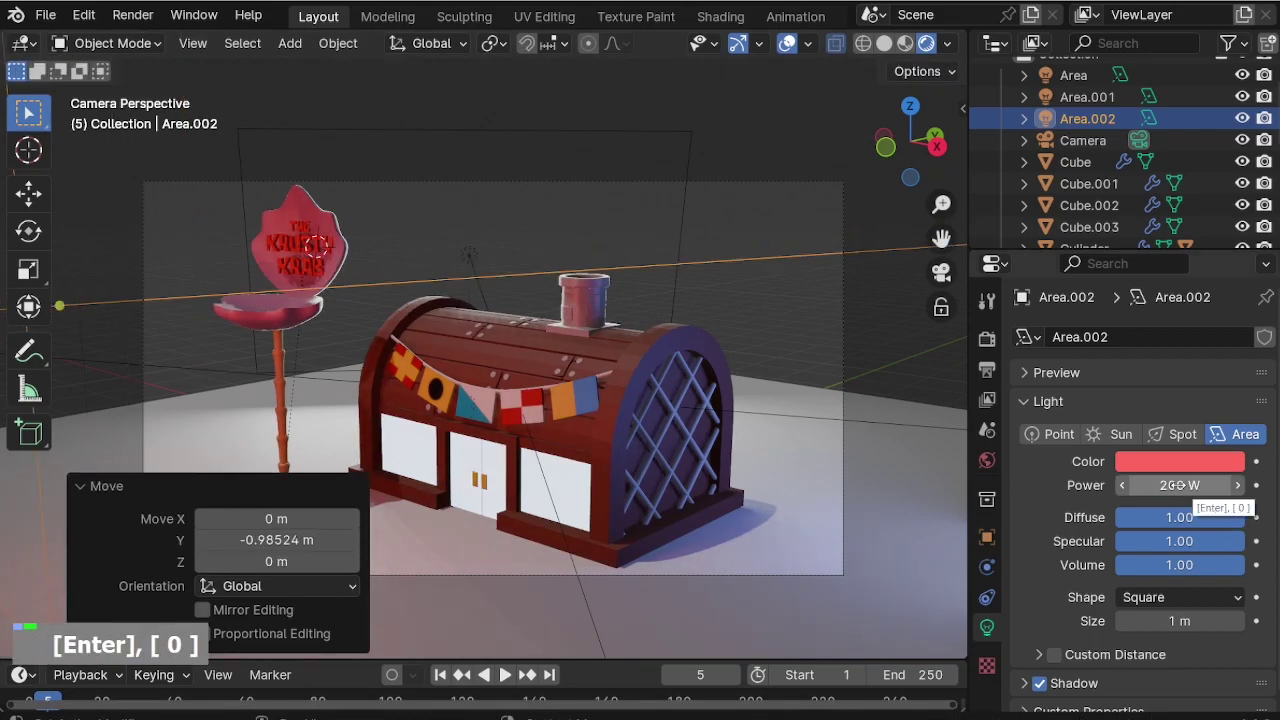
click(1176, 461)
mouse_move(1109, 302)
mouse_down()
mouse_move(1041, 287)
mouse_move(1080, 323)
mouse_move(1104, 262)
mouse_move(1104, 279)
mouse_up()
click(688, 215)
click(758, 228)
click(688, 228)
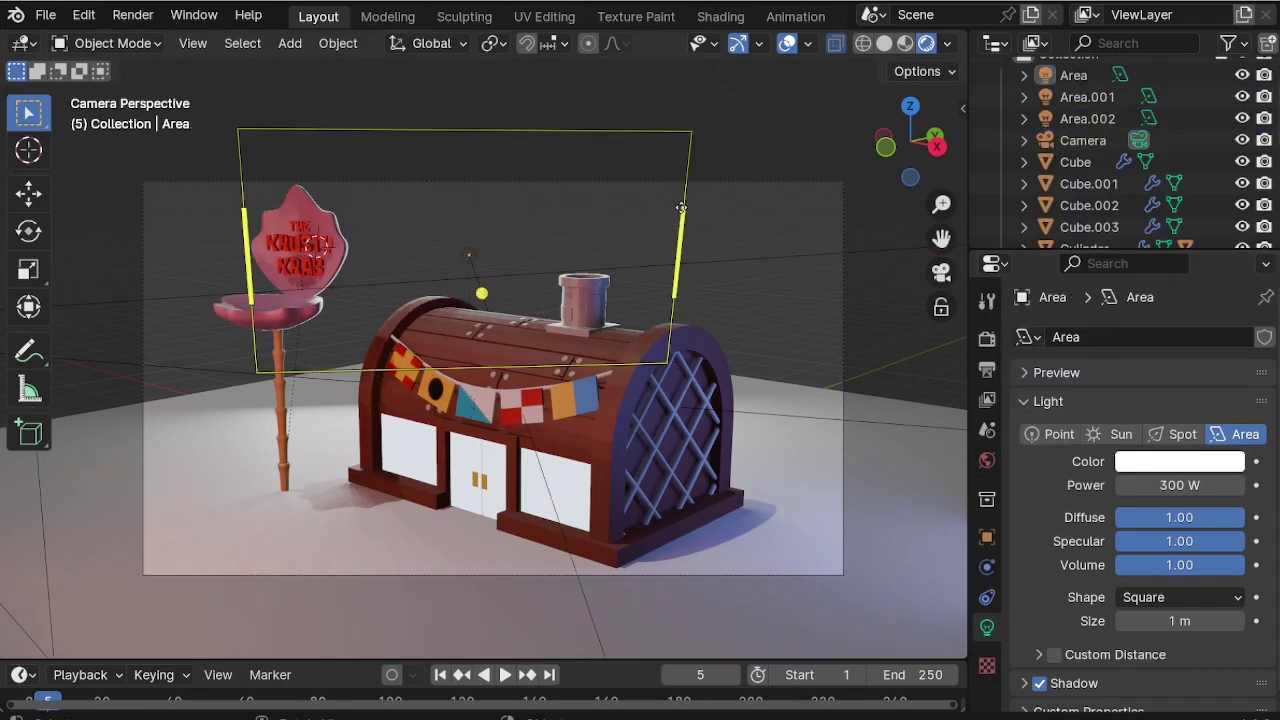
Duplicate the blue side light and place the copy about 1.34 m along X and -5.86 m along Y from the original.
scroll(586, 251, down, 2)
middle_drag(586, 251, 593, 390)
scroll(650, 388, down, 1)
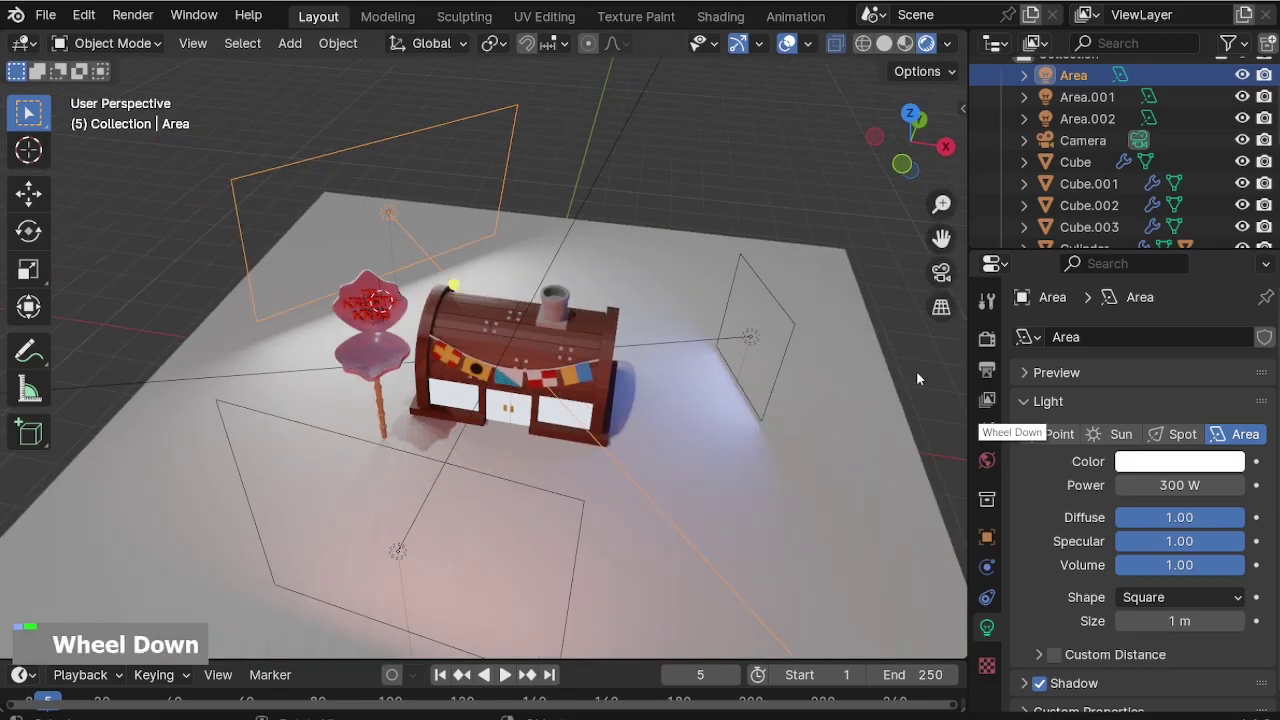
click(783, 363)
key(KP_7)
key(shift+d)
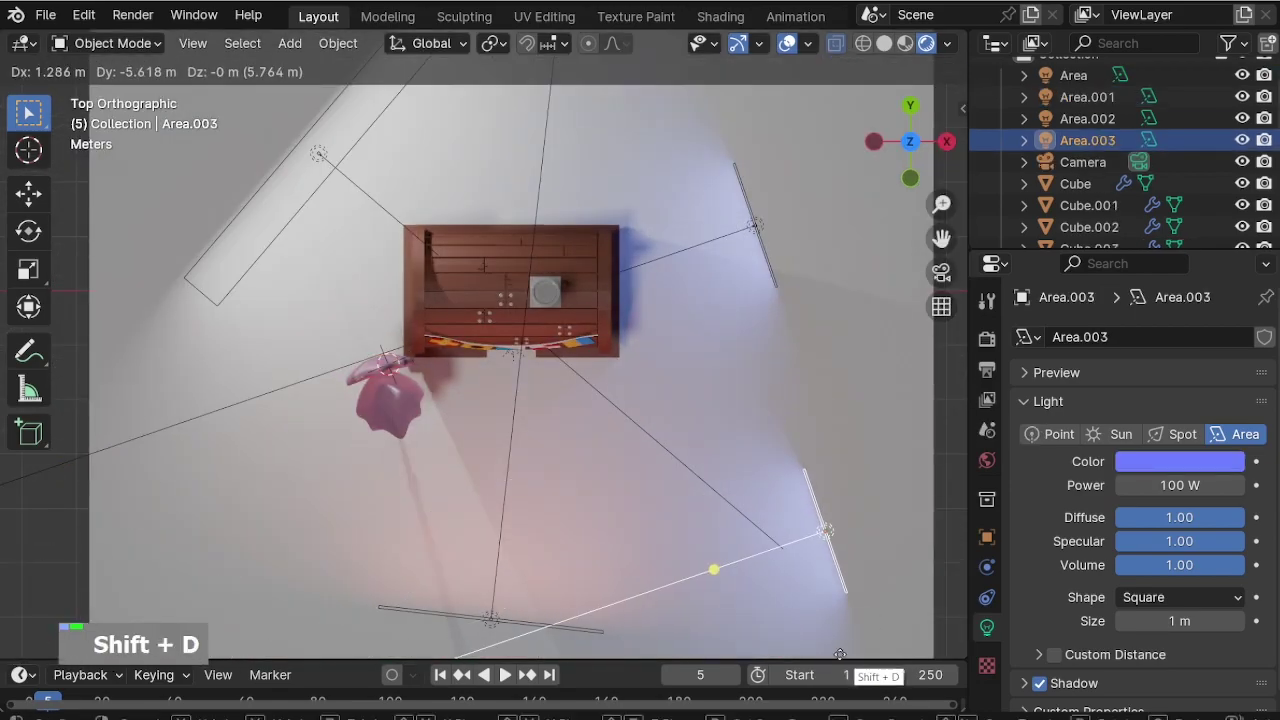
click(843, 666)
Rotate and shift the duplicated blue light so it aims diagonally at the building's front-right corner.
key(r)
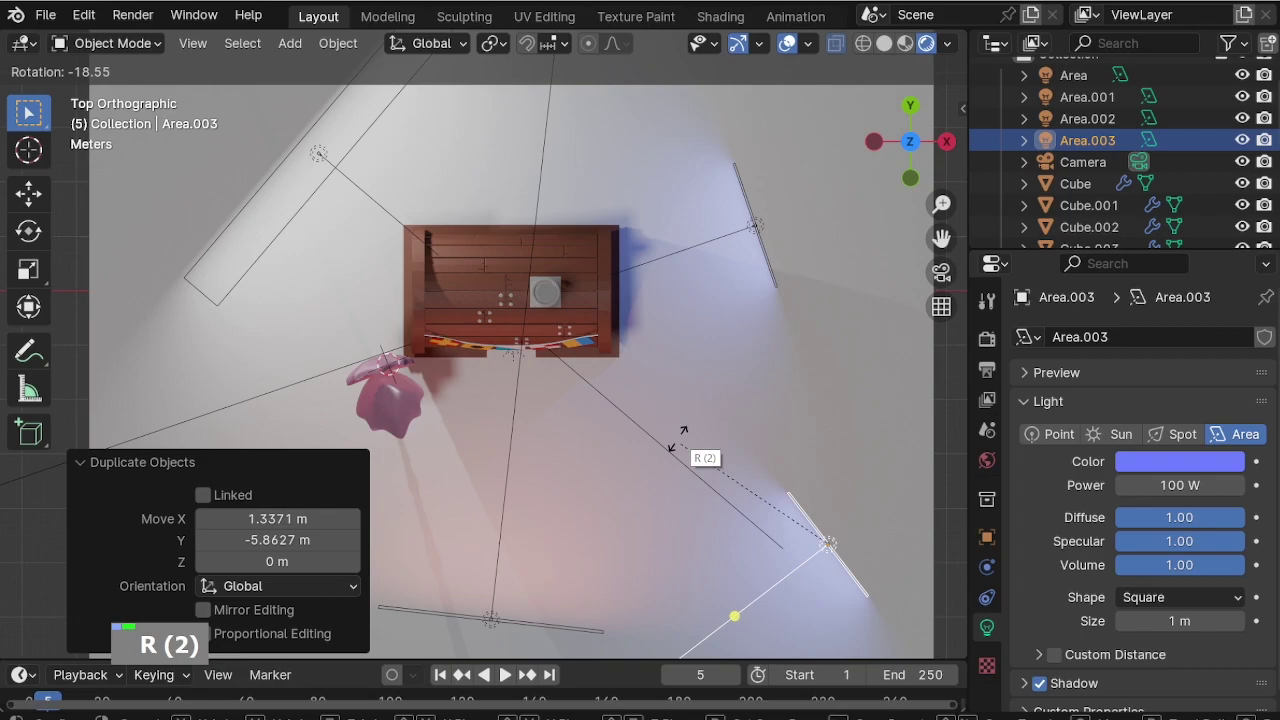
click(864, 434)
key(g)
click(874, 455)
key(r)
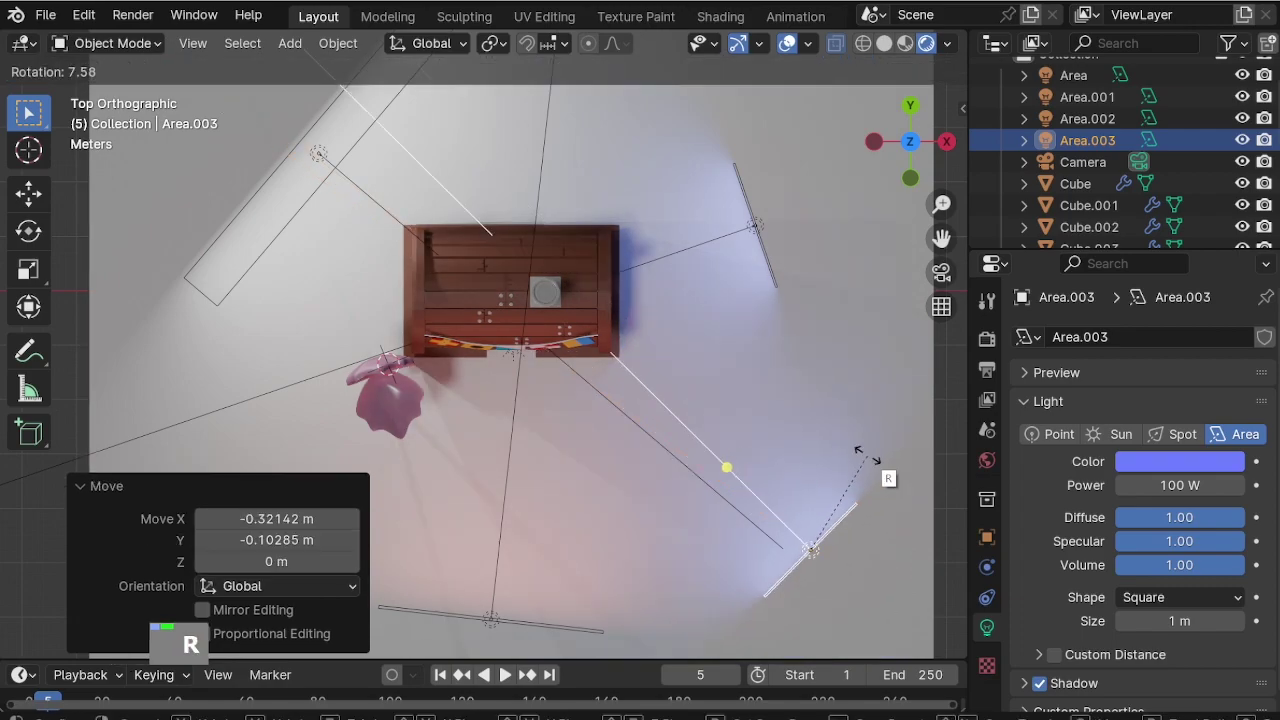
click(866, 457)
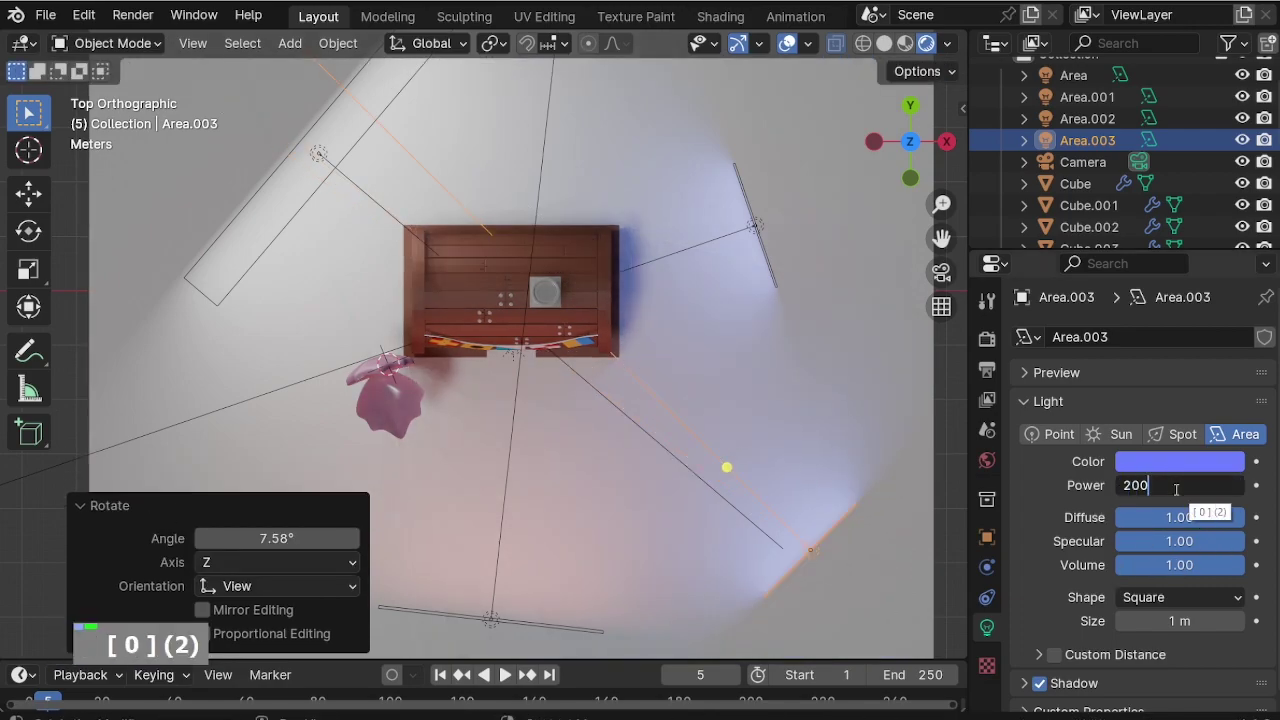
Set the diagonal light's power to 200 W and move it closer, about -1.99 m along X and 1.12 m along Y.
key(Return)
key(g)
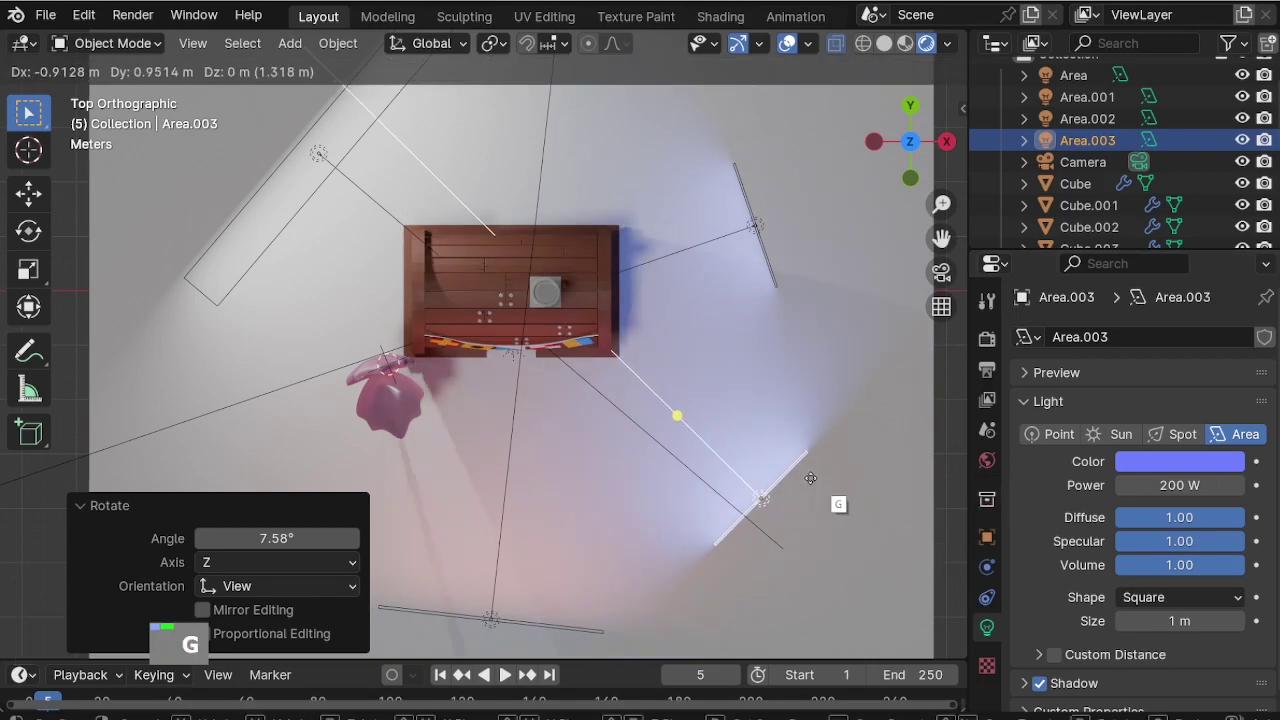
click(760, 475)
Change the diagonal light's colour to pale salmon, with hue about 0.027 and saturation about 0.445, in the camera view.
key(KP_0)
scroll(626, 290, up, 3)
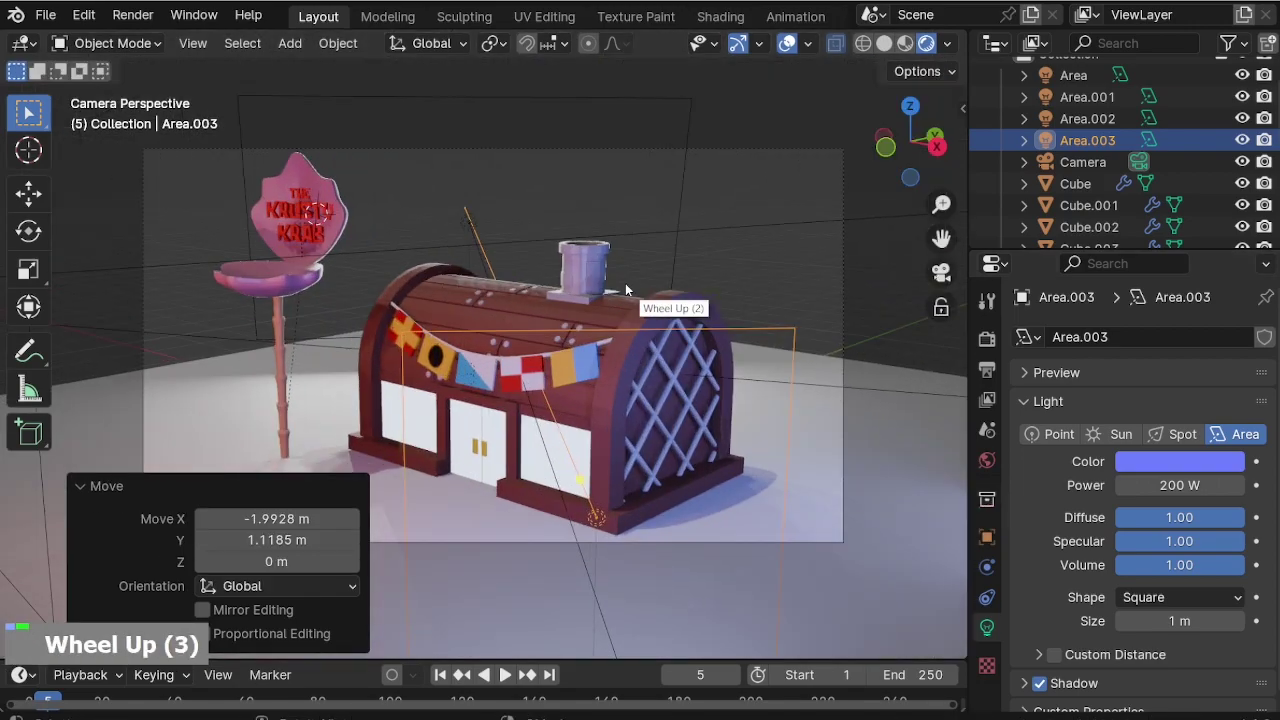
scroll(620, 298, down, 2)
scroll(620, 468, up, 2)
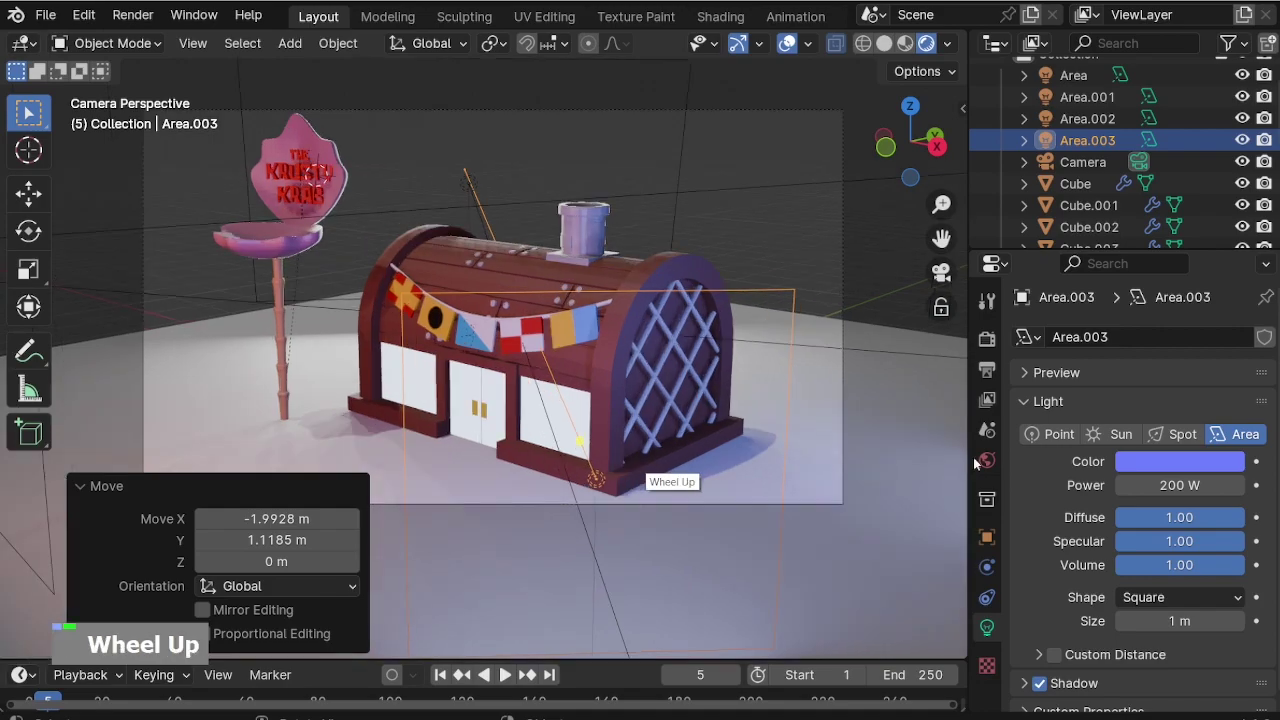
click(1180, 461)
drag(1100, 284, 1104, 254)
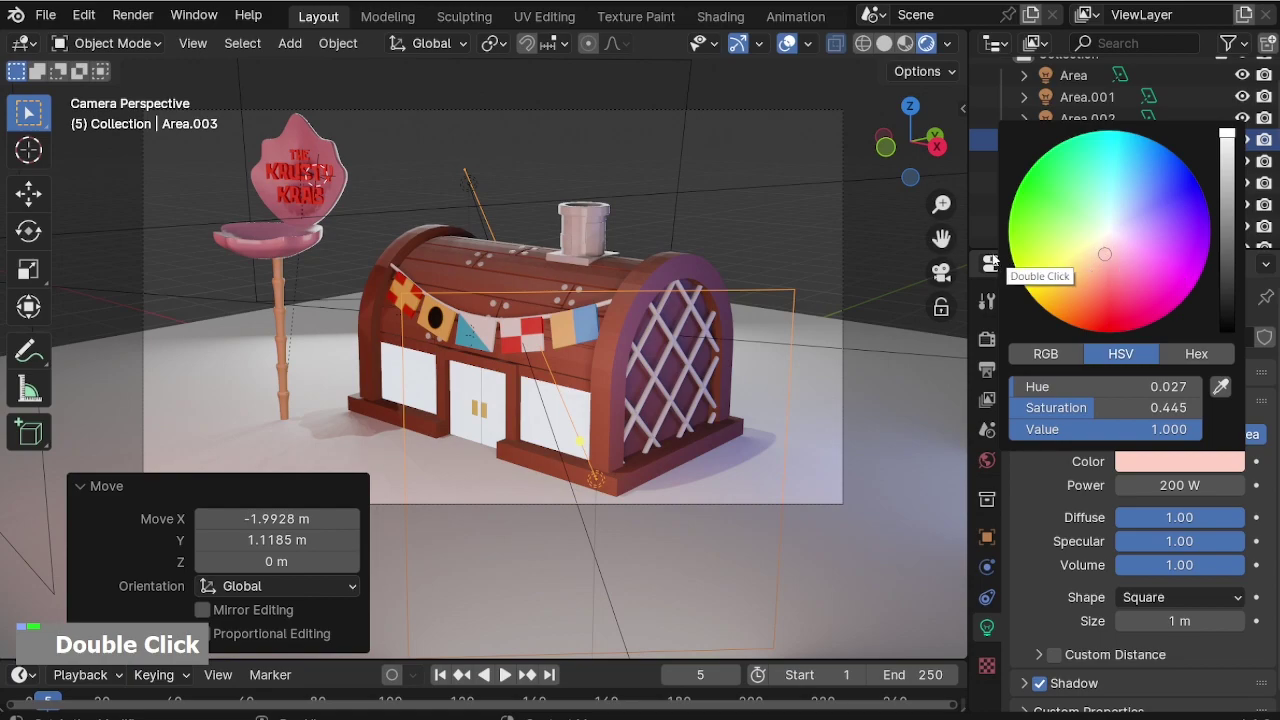
Add a circle mesh with 20 vertices and triangle-fan fill at the world origin, with the 3D cursor reset.
scroll(544, 114, up, 1)
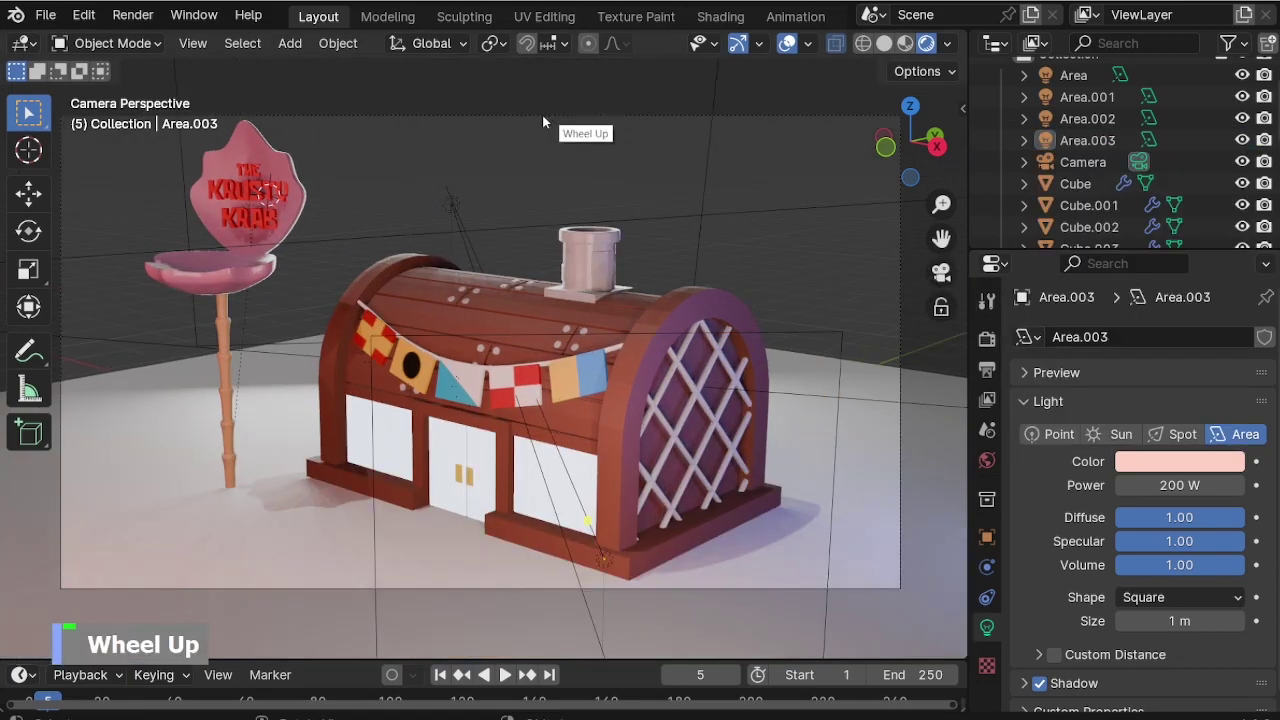
click(808, 379)
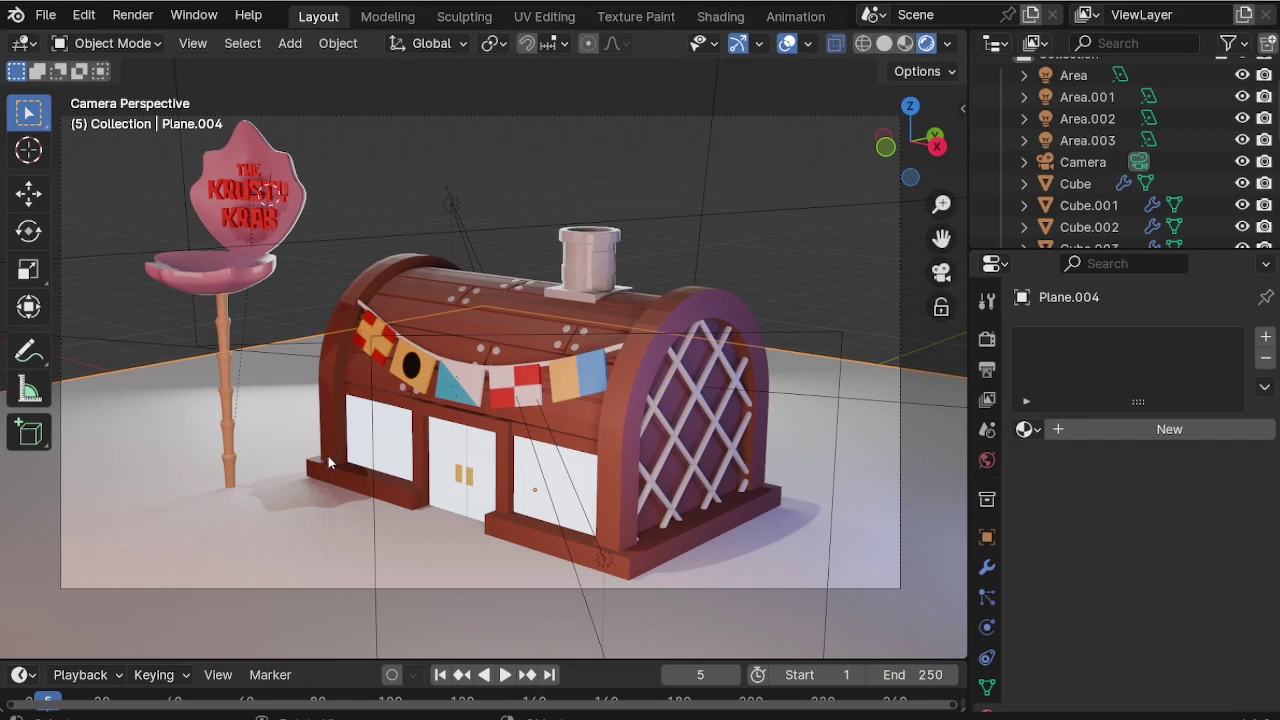
key(shift+c)
scroll(442, 402, up, 4)
middle_drag(478, 370, 580, 400)
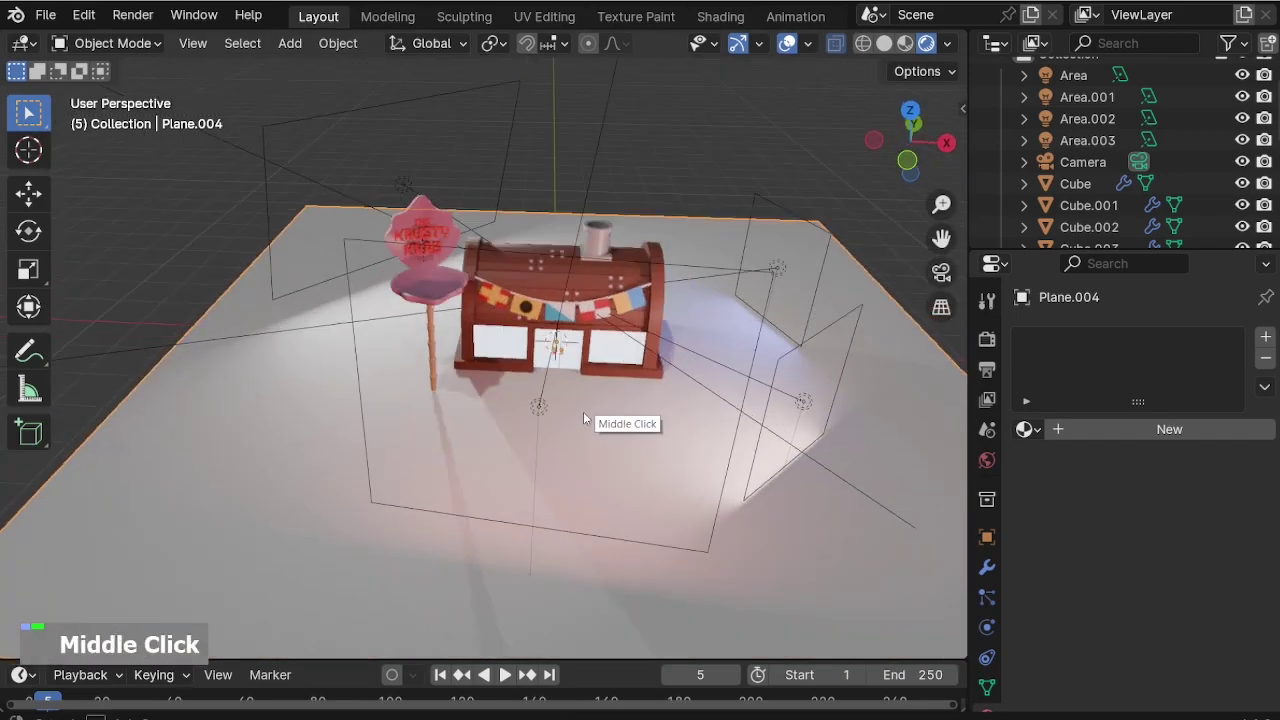
scroll(581, 406, up, 3)
key(shift+a)
mouse_move(650, 318)
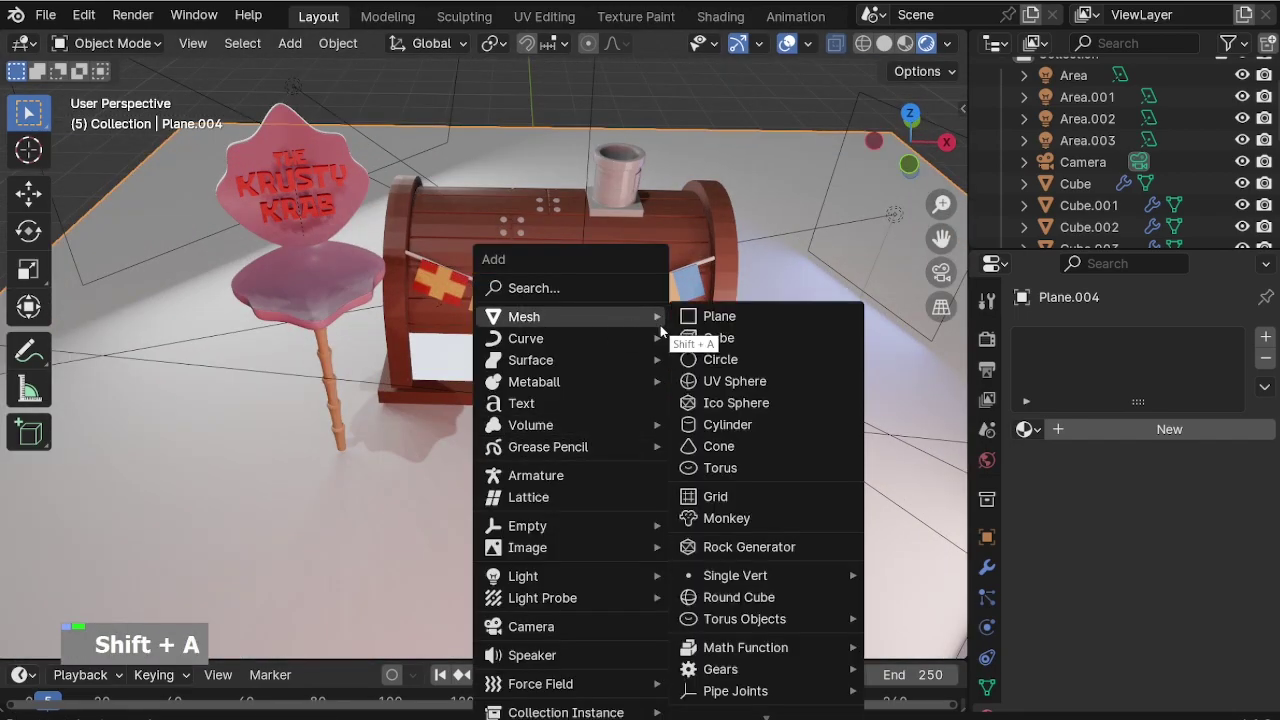
click(718, 359)
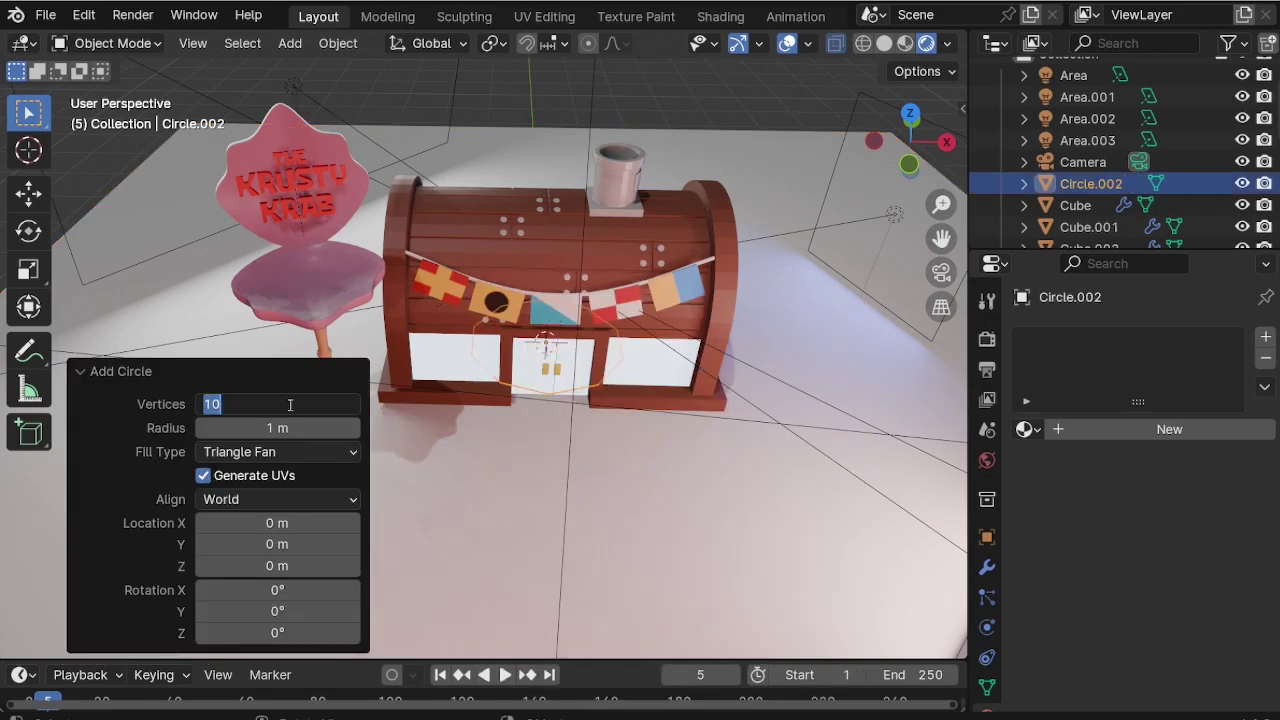
text(20)
key(Return)
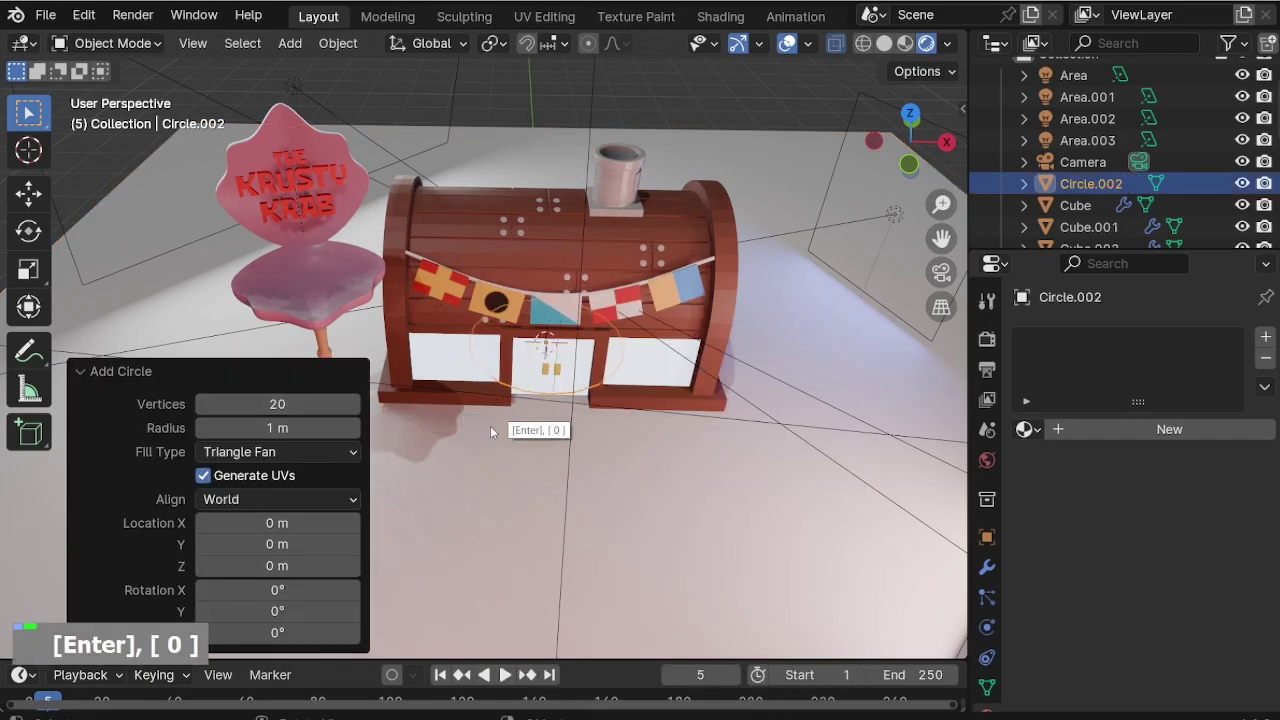
Scale the circle up to about 3.1 times and extrude its faces about 0.07 m downward into a thin disc.
key(s)
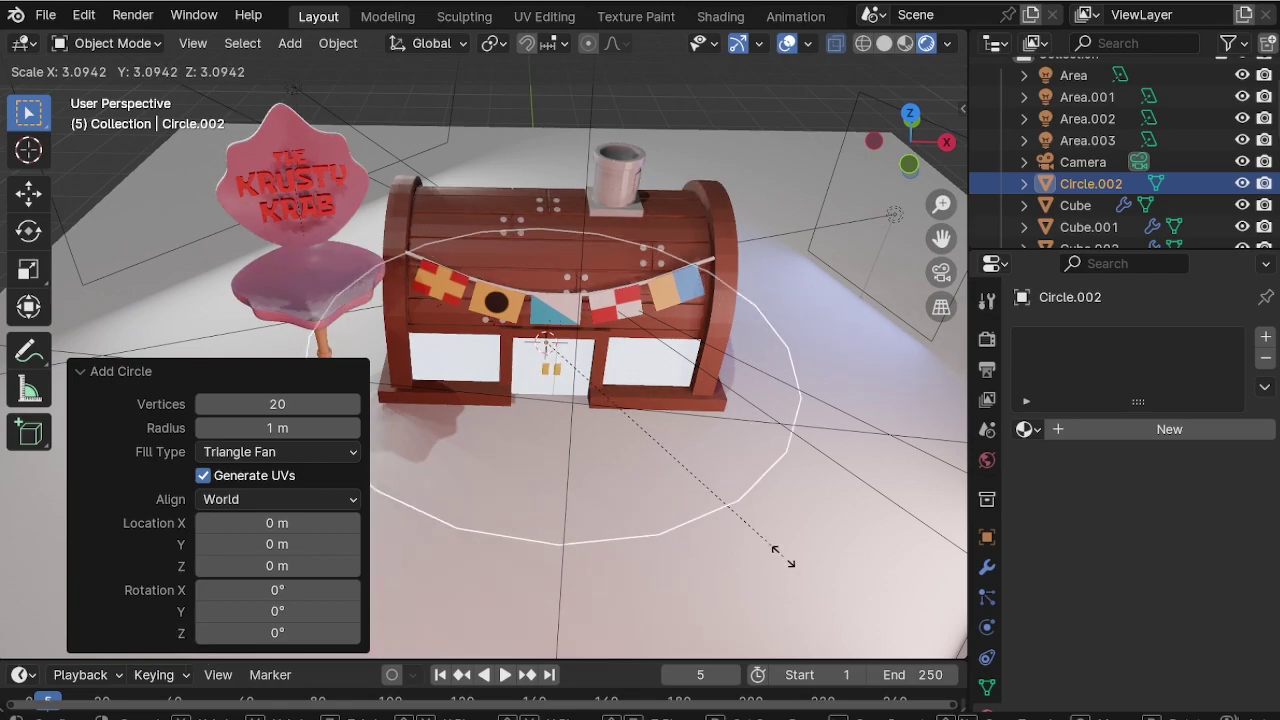
click(776, 550)
key(Tab)
middle_drag(711, 560, 660, 470)
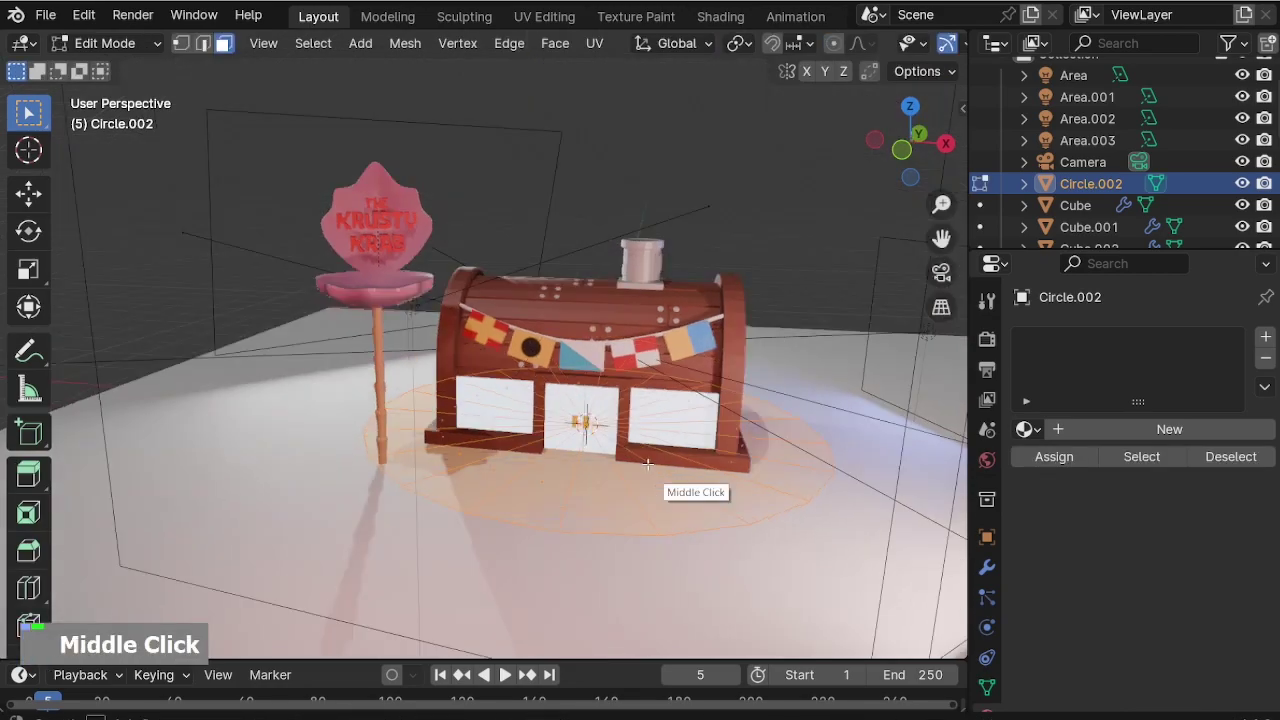
scroll(685, 555, up, 2)
key(e)
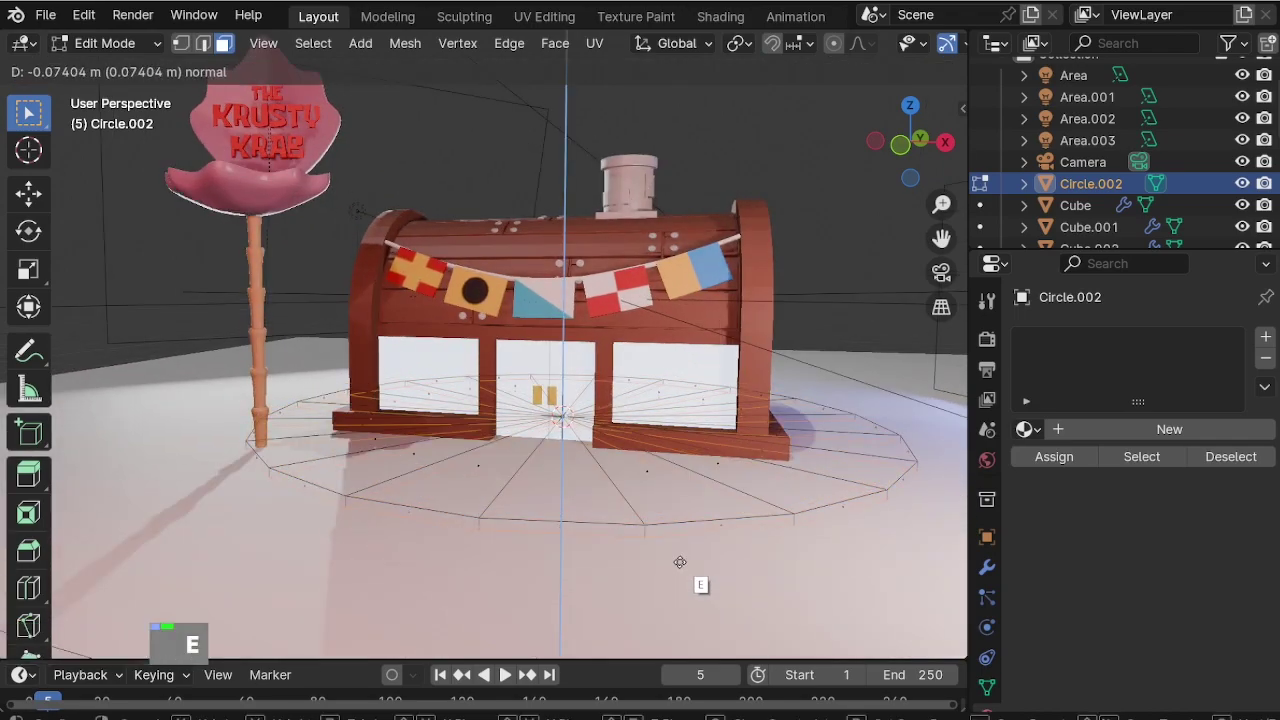
click(680, 558)
middle_drag(680, 558, 655, 512)
key(Tab)
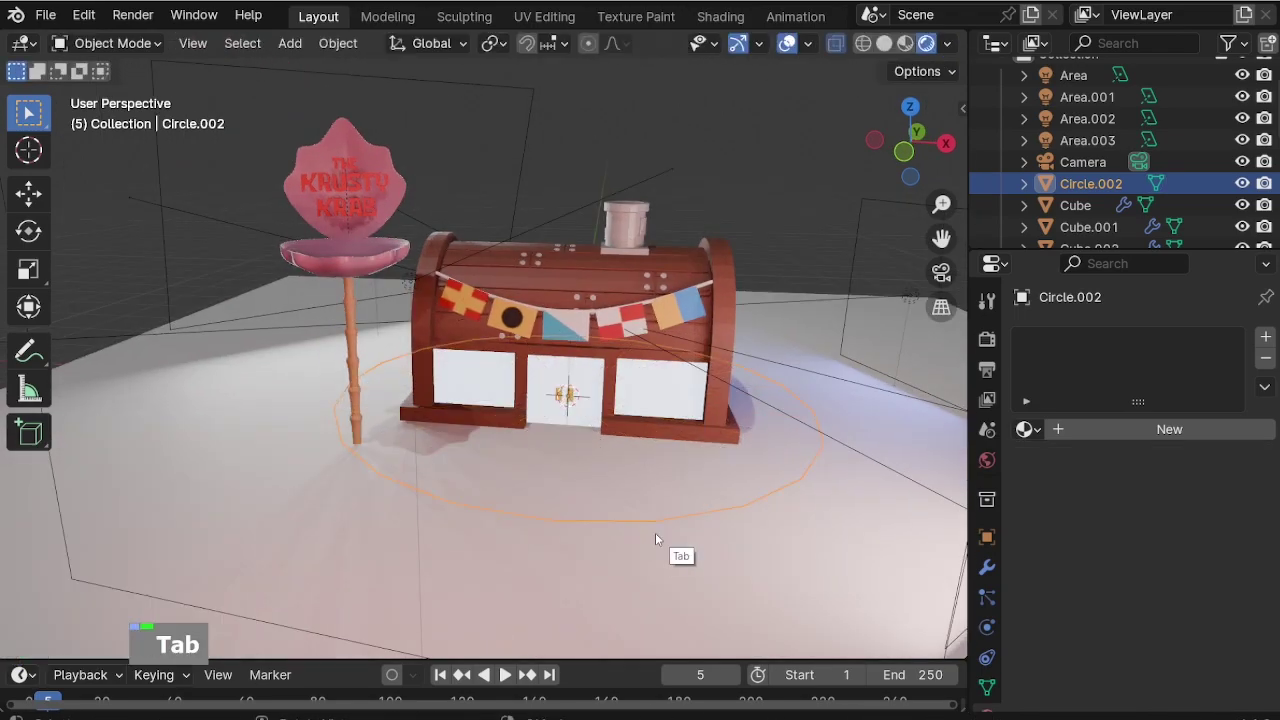
Try to delete the large ground plane beneath the building and undo the deletion.
scroll(635, 543, up, 2)
key(KP_1)
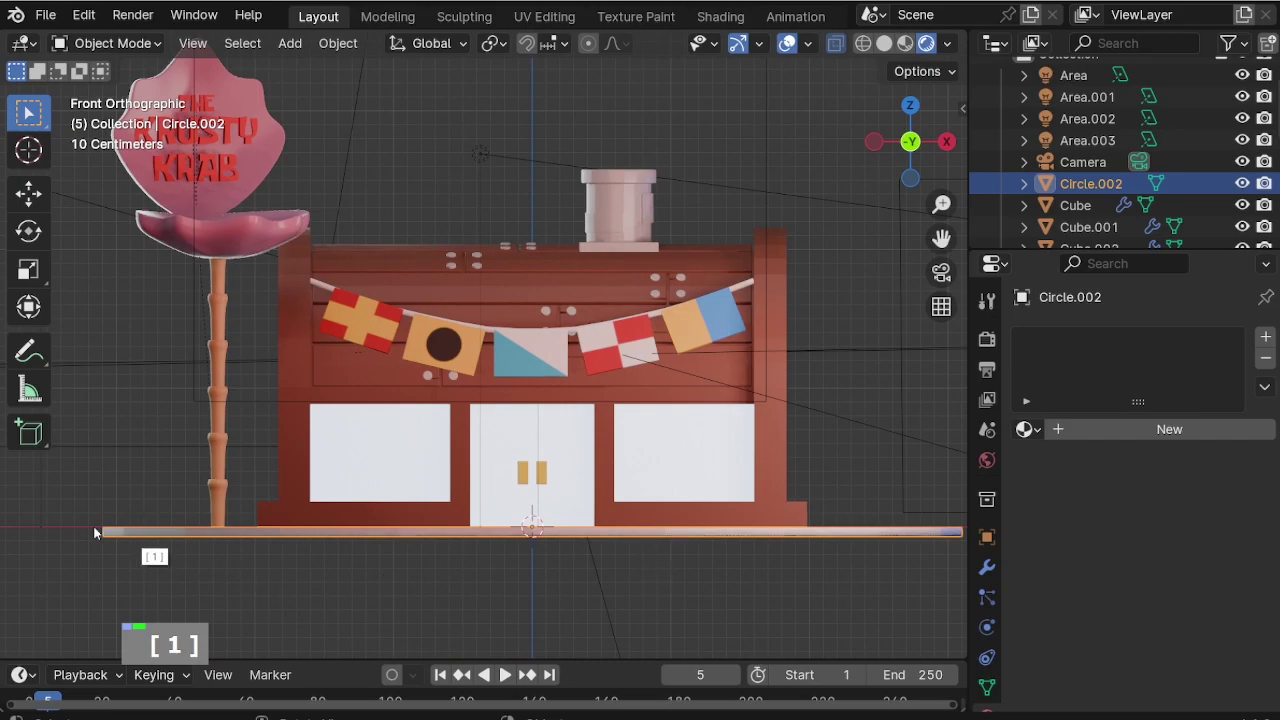
double_click(65, 487)
middle_drag(462, 537, 456, 518)
click(458, 496)
key(x)
key(ctrl+z)
key(Escape)
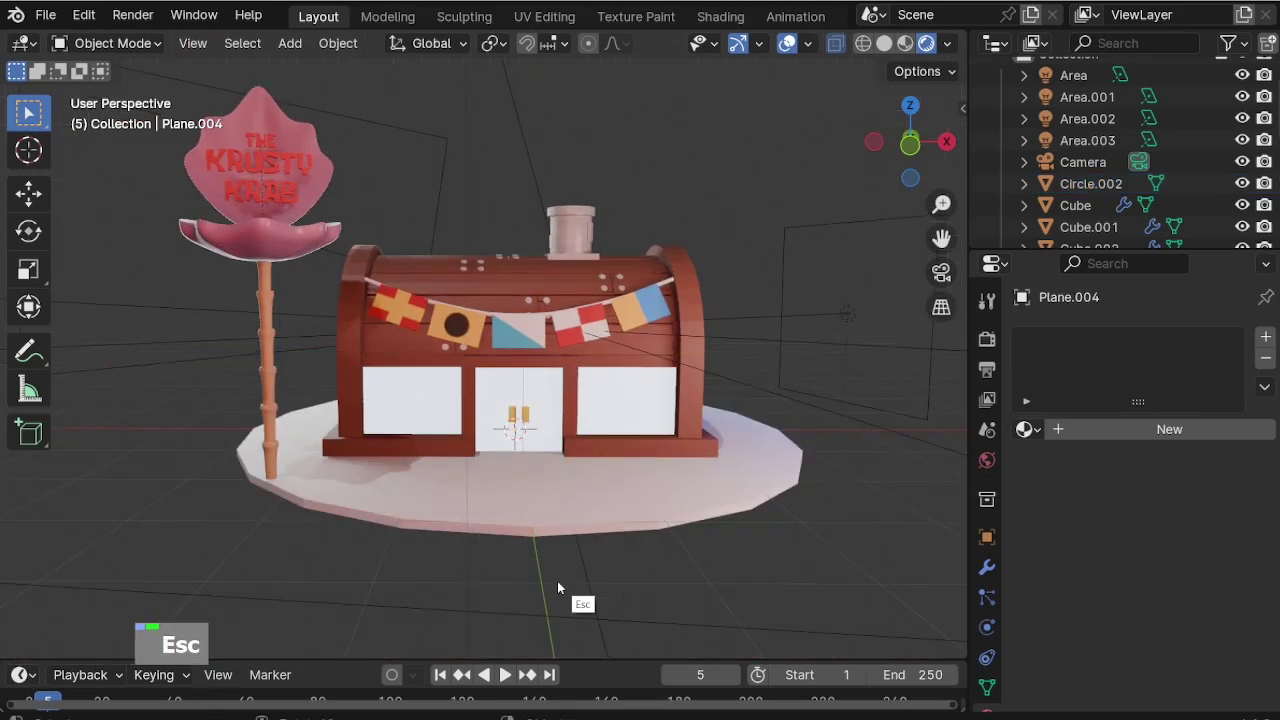
key(ctrl+shift+z)
Lower the large ground plane about 0.15 m along Z.
key(g)
key(z)
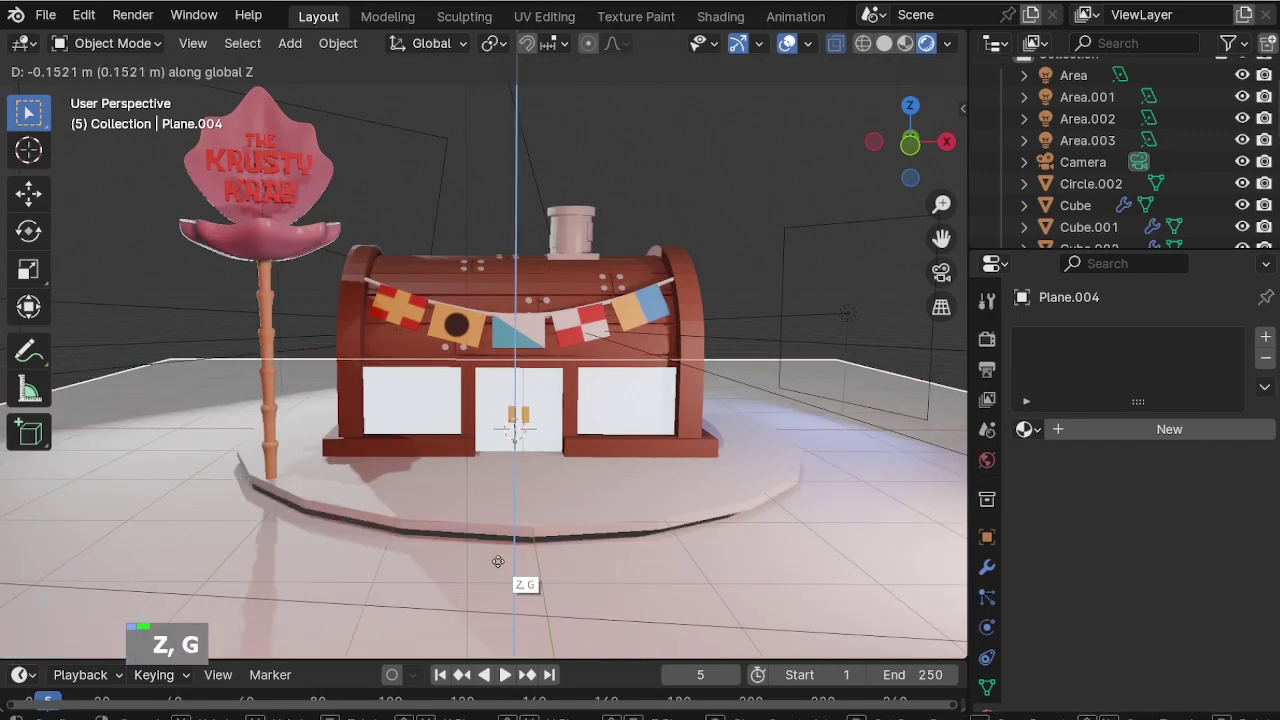
click(500, 560)
Give the disc under the building a level 2 subdivision and stretch it by 1.417 along X.
middle_drag(500, 560, 617, 456)
click(617, 456)
scroll(580, 505, up, 2)
middle_drag(568, 516, 689, 500)
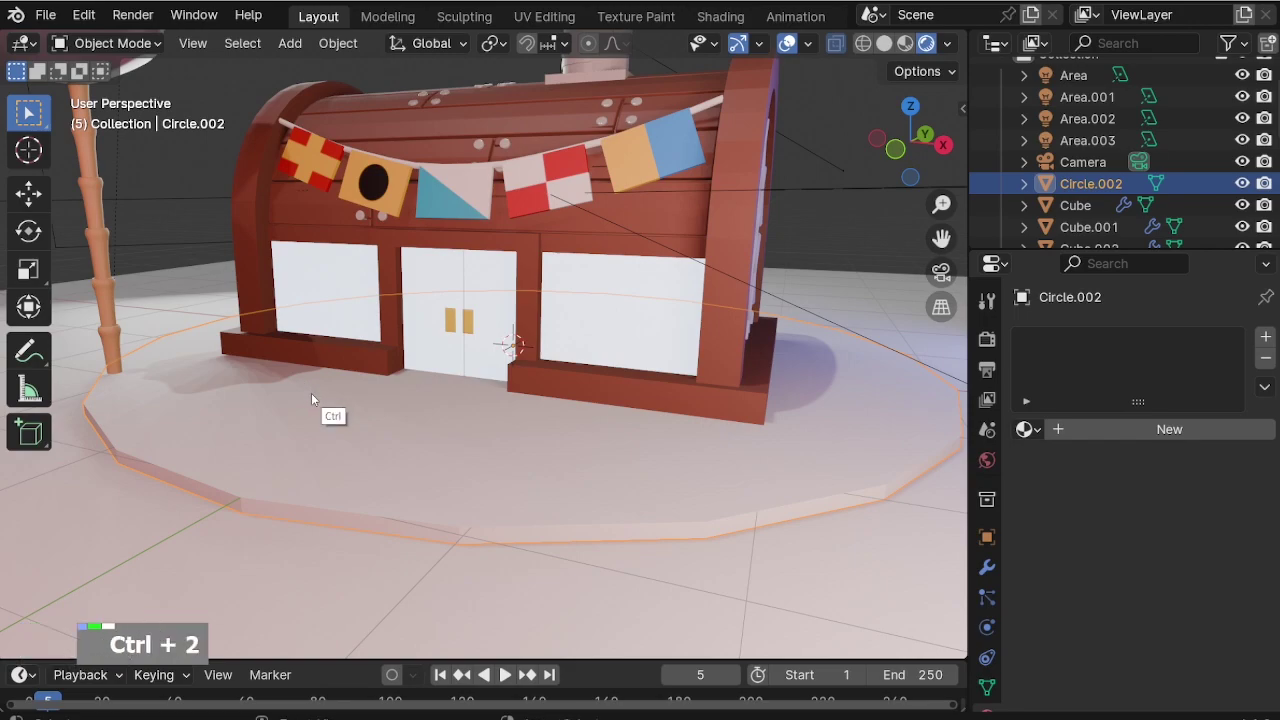
key(ctrl+2)
scroll(586, 457, down, 2)
middle_drag(586, 457, 617, 506)
key(s)
key(x)
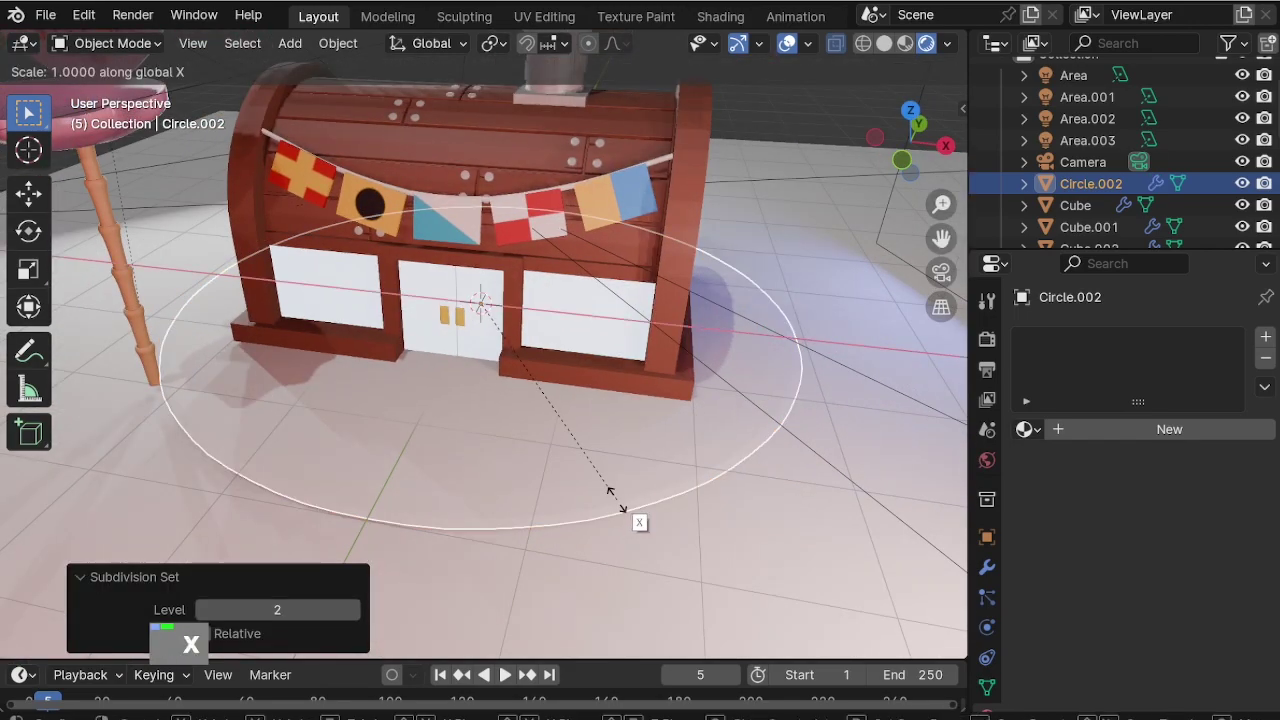
click(743, 517)
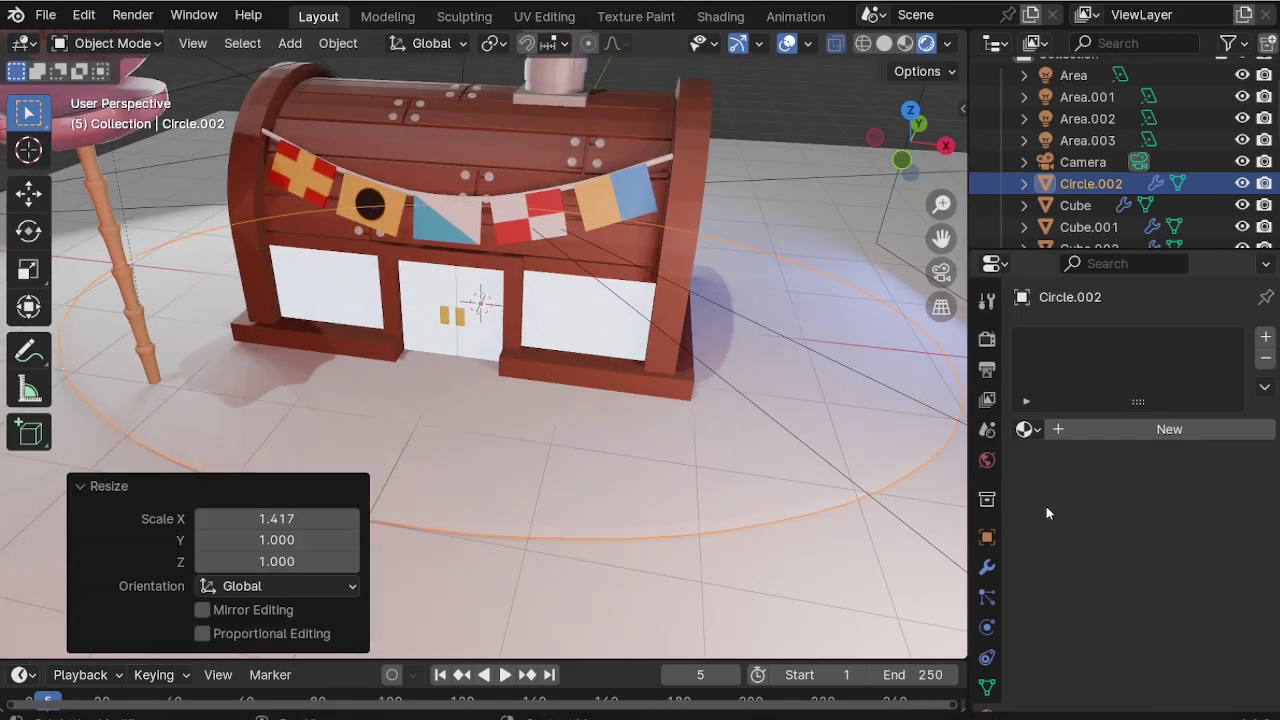
Create a new material for the disc and darken its base colour to dark grey.
click(1137, 429)
click(1190, 605)
drag(1227, 290, 1227, 389)
Add two loop cuts around the disc's rim and spread them vertically to about 2.4 times towards its edges.
scroll(580, 546, up, 3)
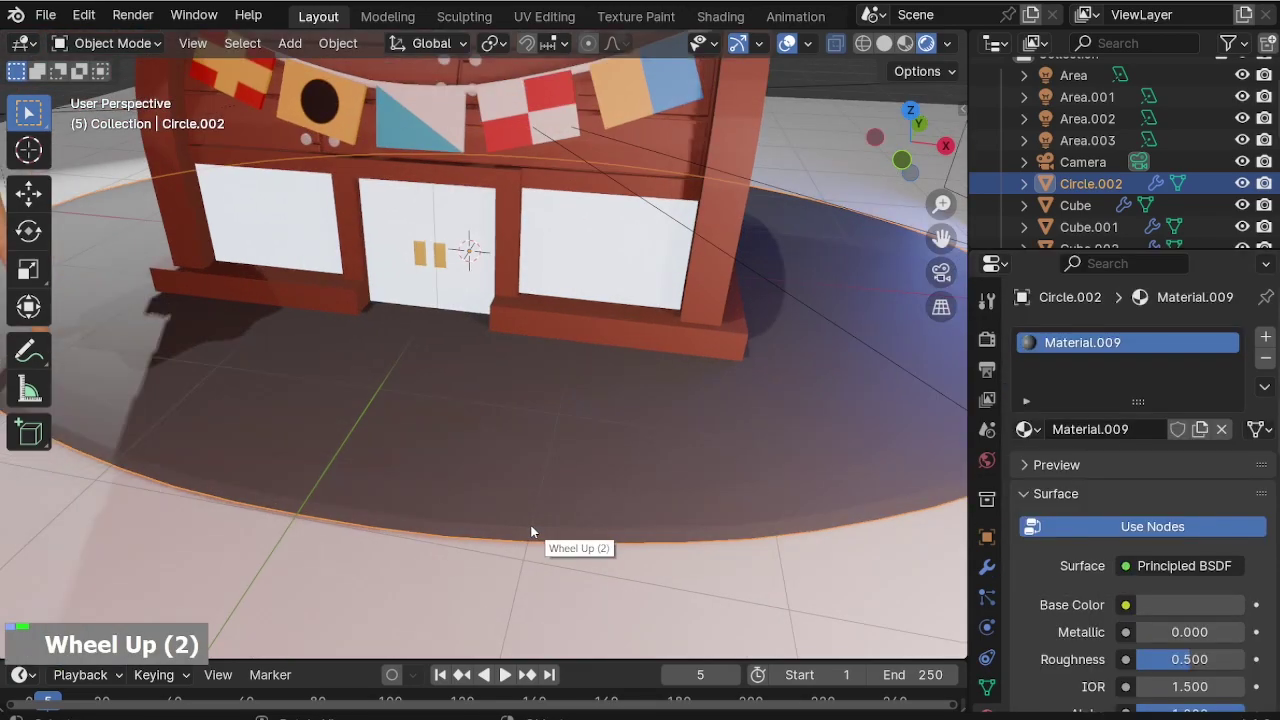
key(Tab)
middle_drag(577, 563, 730, 603)
key(ctrl+r)
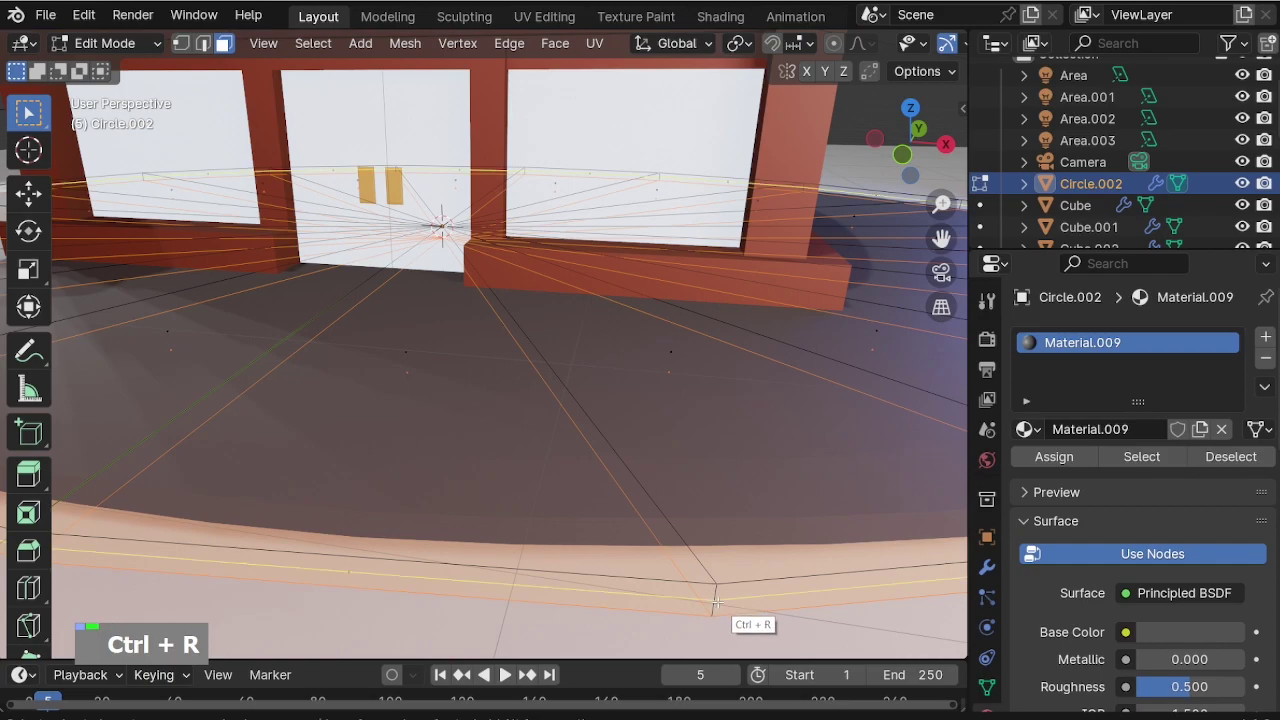
scroll(714, 607, up, 1)
click(716, 605)
right_click(718, 606)
key(s)
key(z)
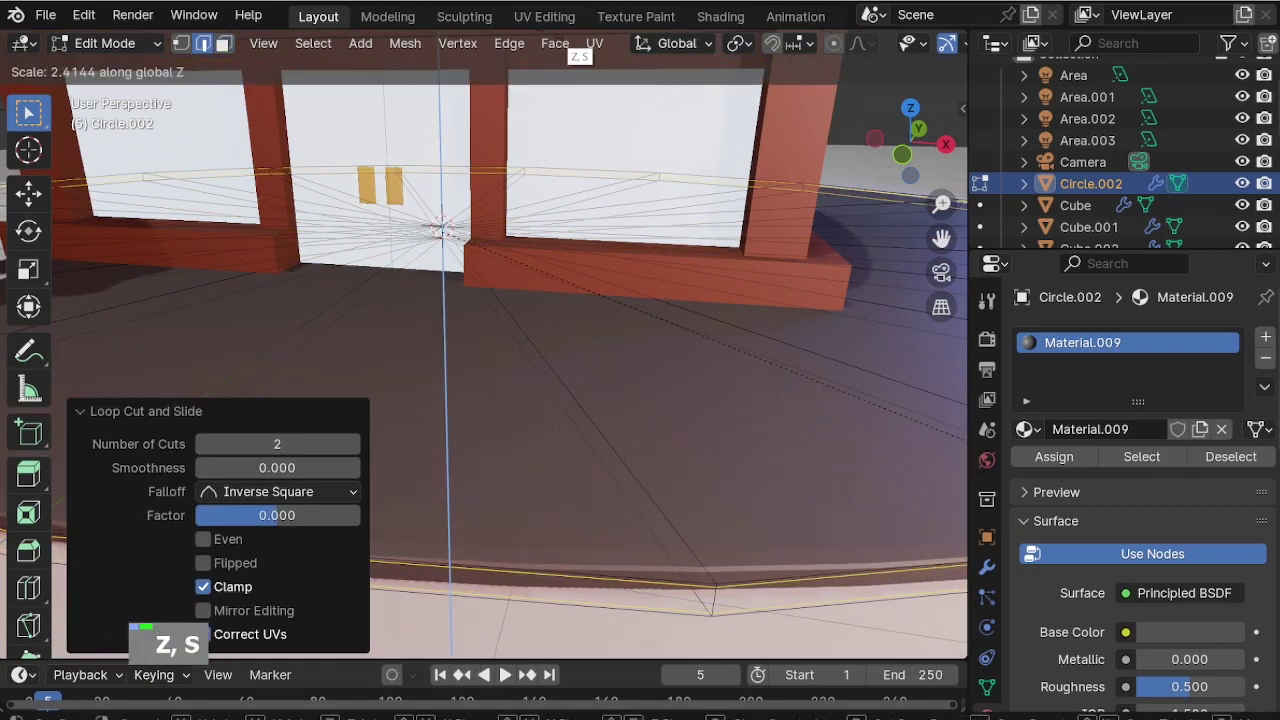
click(552, 35)
scroll(549, 320, down, 3)
key(Tab)
scroll(557, 375, down, 2)
middle_drag(557, 375, 536, 320)
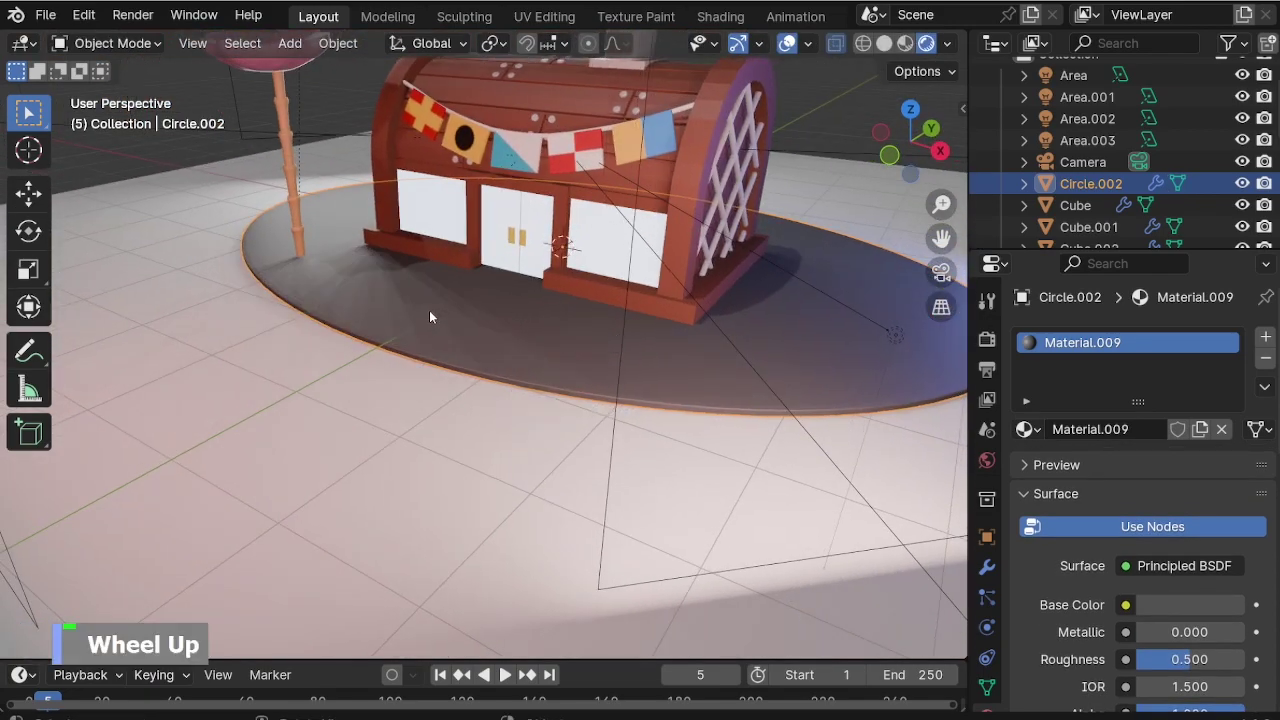
Switch the viewport to solid shading with X-ray off and show the front of the disc.
scroll(430, 316, up, 1)
click(879, 47)
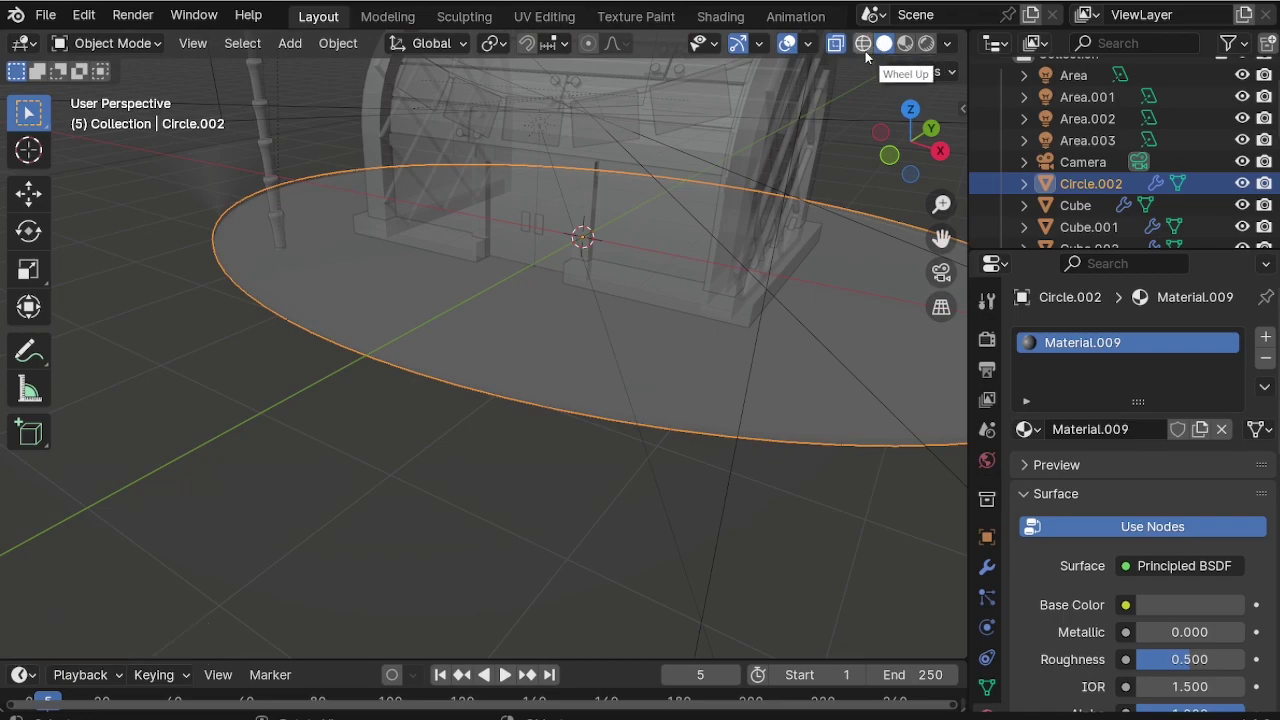
click(836, 43)
middle_drag(440, 284, 423, 323)
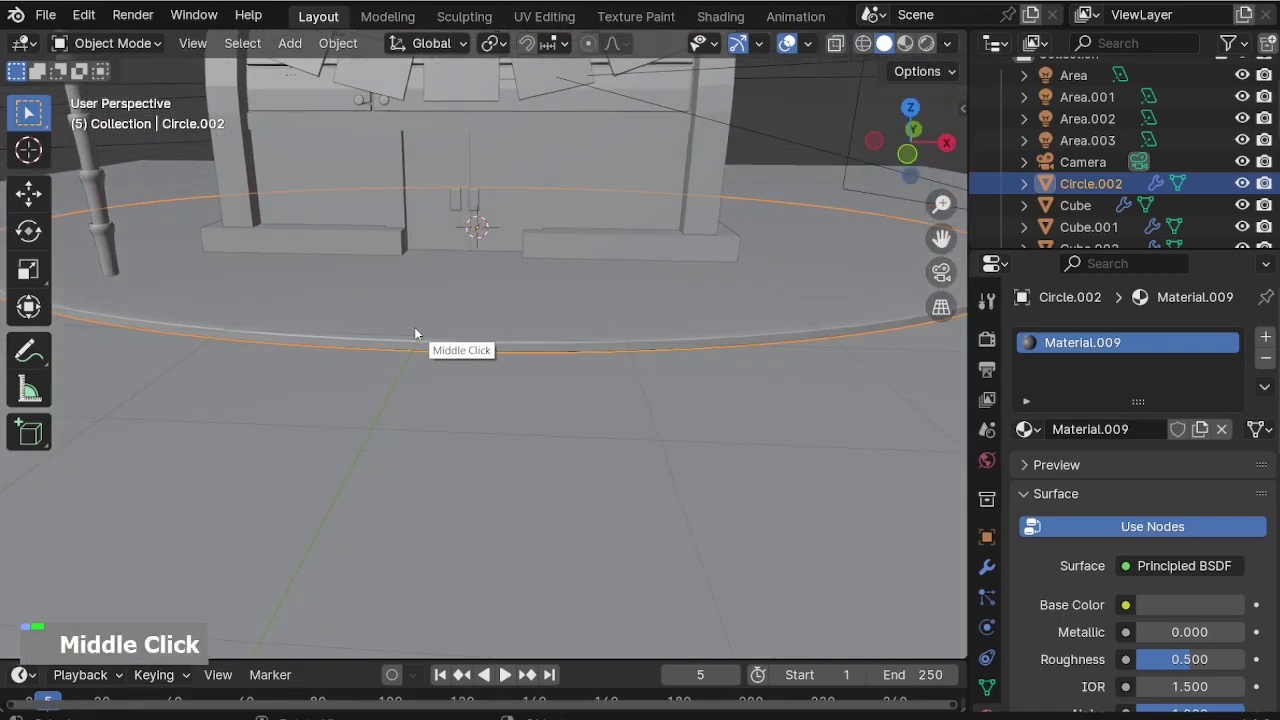
In top view with X-ray on, select the disc's front-centre rim faces and flatten them by scaling to 0 along Y.
key(Tab)
scroll(416, 334, up, 2)
scroll(535, 478, down, 2)
middle_drag(535, 478, 487, 480)
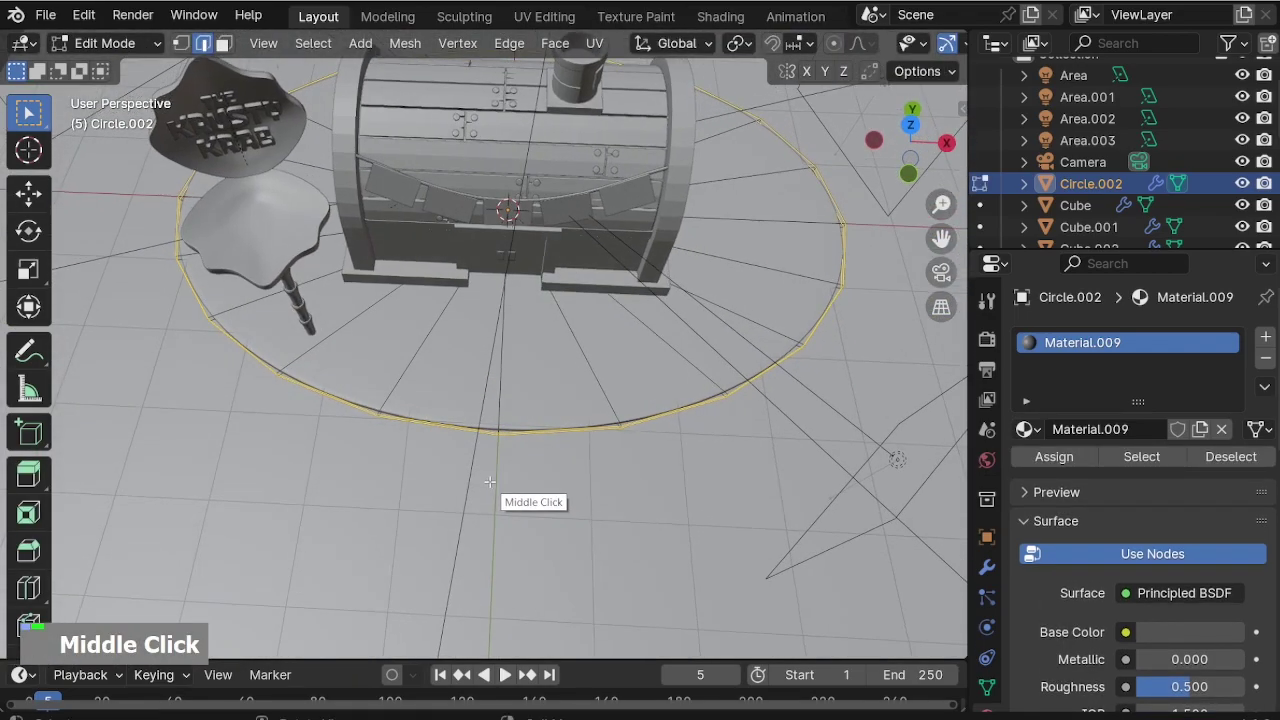
key(KP_7)
scroll(487, 410, up, 3)
key(alt+z)
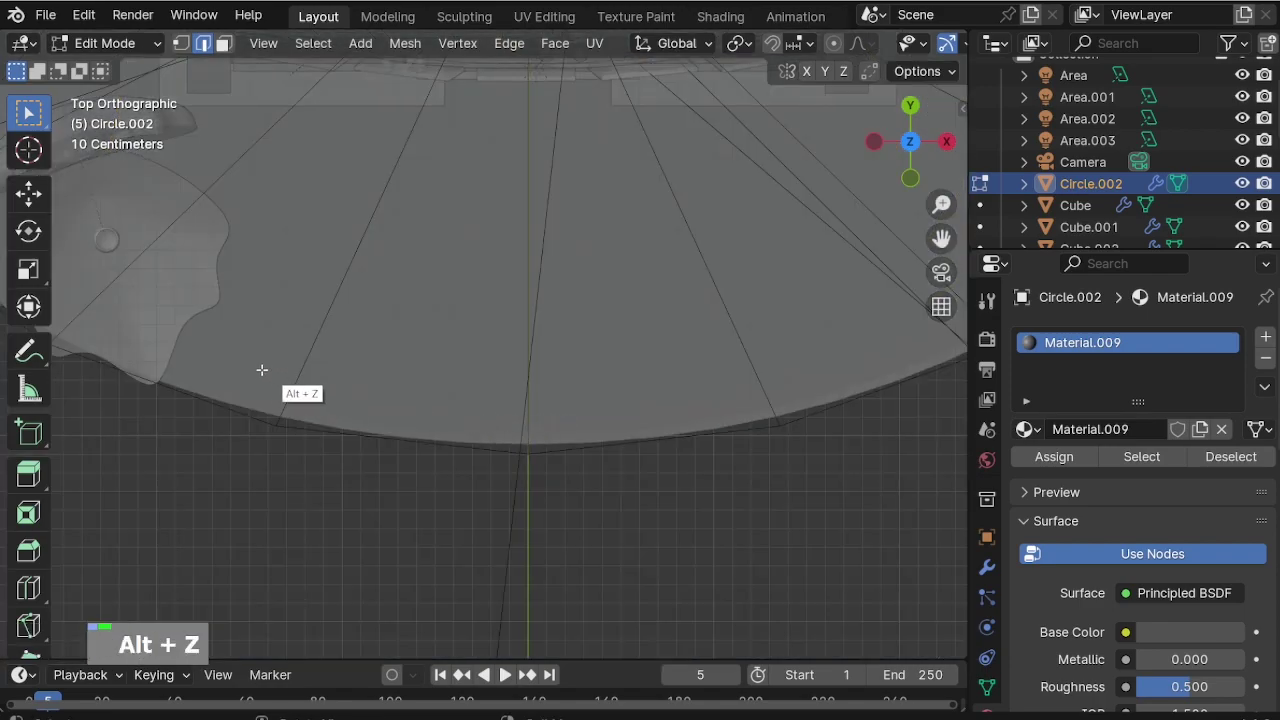
key(3)
drag(229, 366, 817, 520)
key(s)
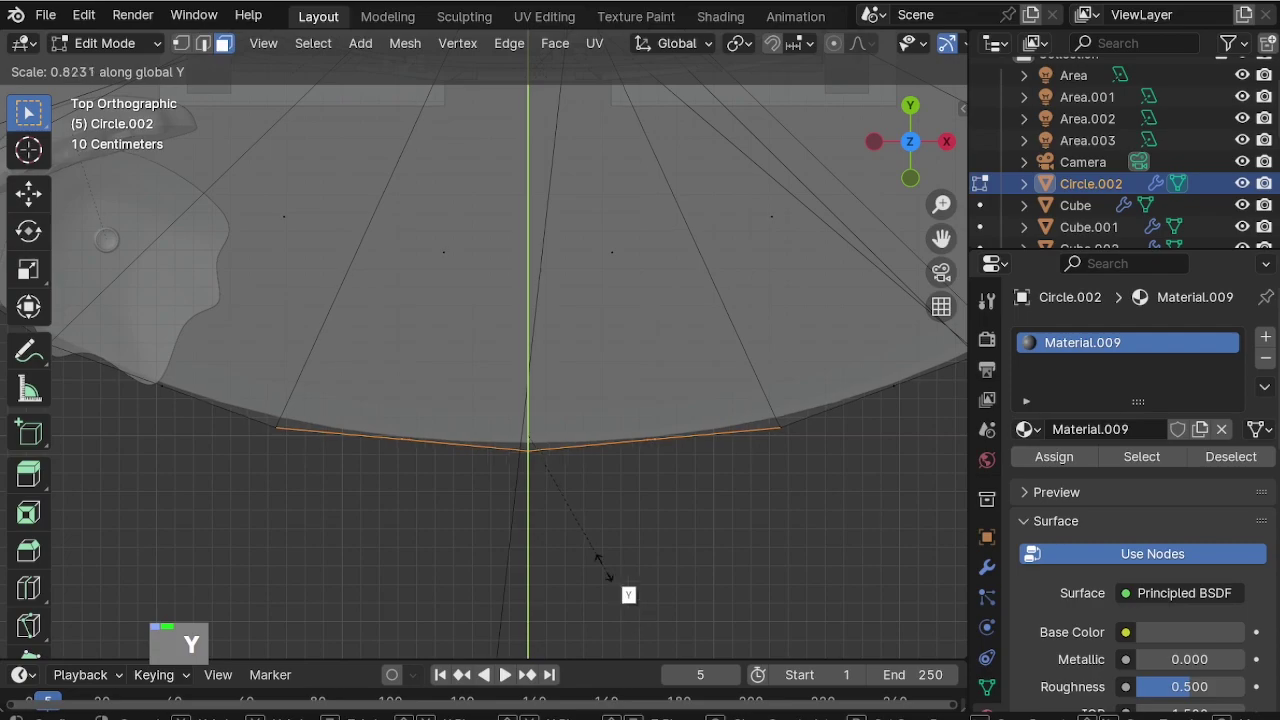
key(0)
key(Return)
Extrude the flattened front rim faces about 5.77 m outward to form a road leading from the disc.
middle_drag(589, 554, 606, 529)
scroll(569, 457, down, 2)
key(e)
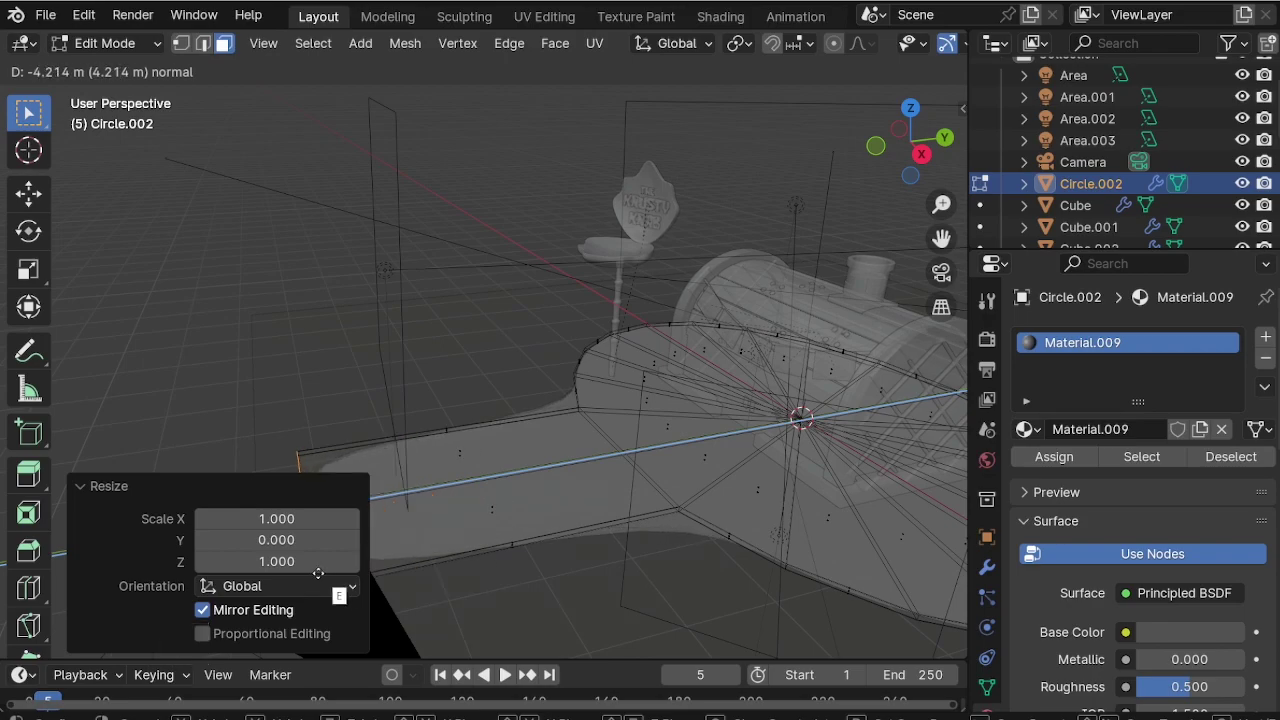
click(187, 609)
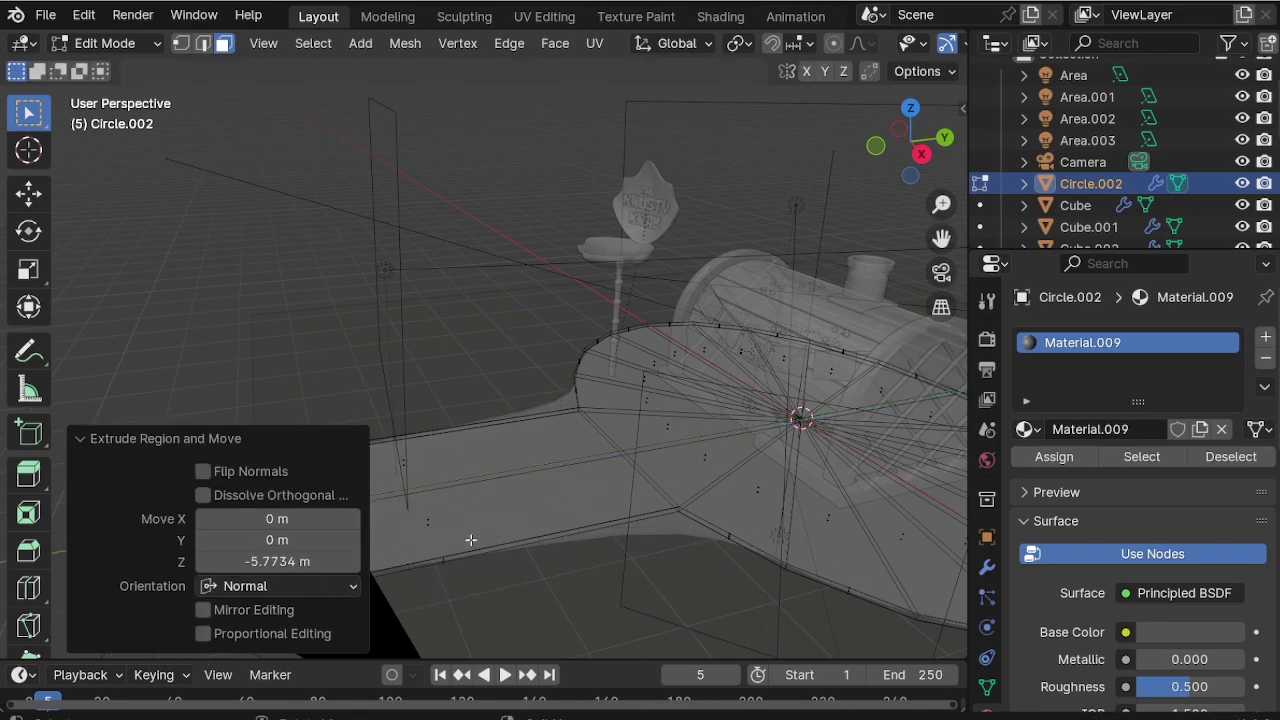
scroll(745, 438, down, 2)
middle_drag(582, 473, 618, 490)
Add two loop cuts across the road, spread them along Y towards its ends, and return to Object Mode without X-ray.
scroll(563, 437, up, 2)
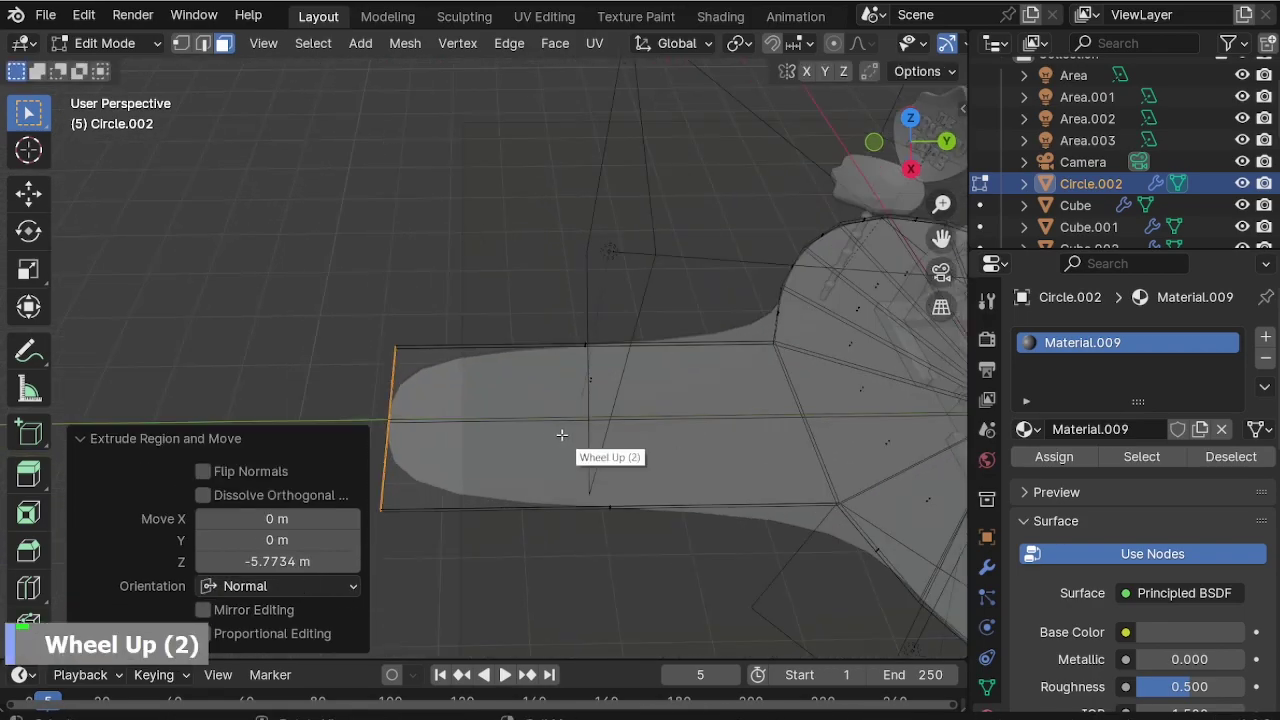
key(ctrl+r)
right_click(587, 361)
key(s)
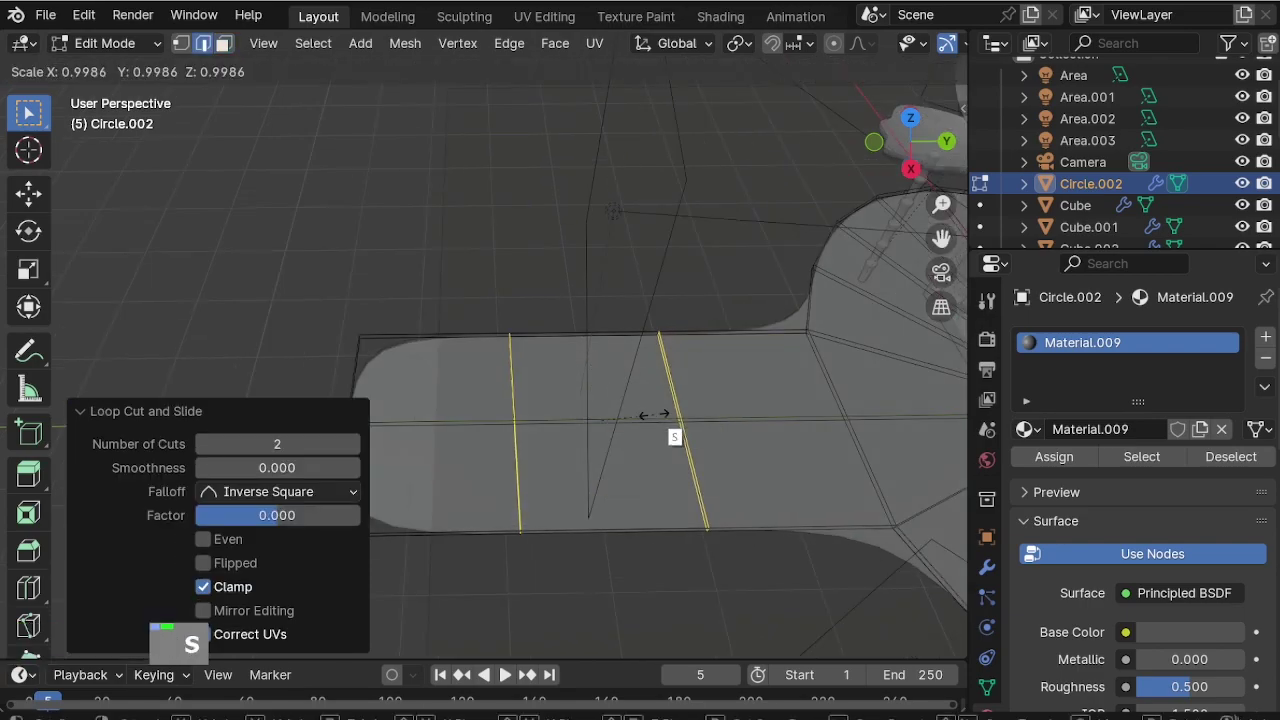
key(y)
click(762, 413)
scroll(463, 434, down, 2)
middle_drag(463, 434, 684, 365)
key(Tab)
scroll(700, 280, up, 1)
key(alt+z)
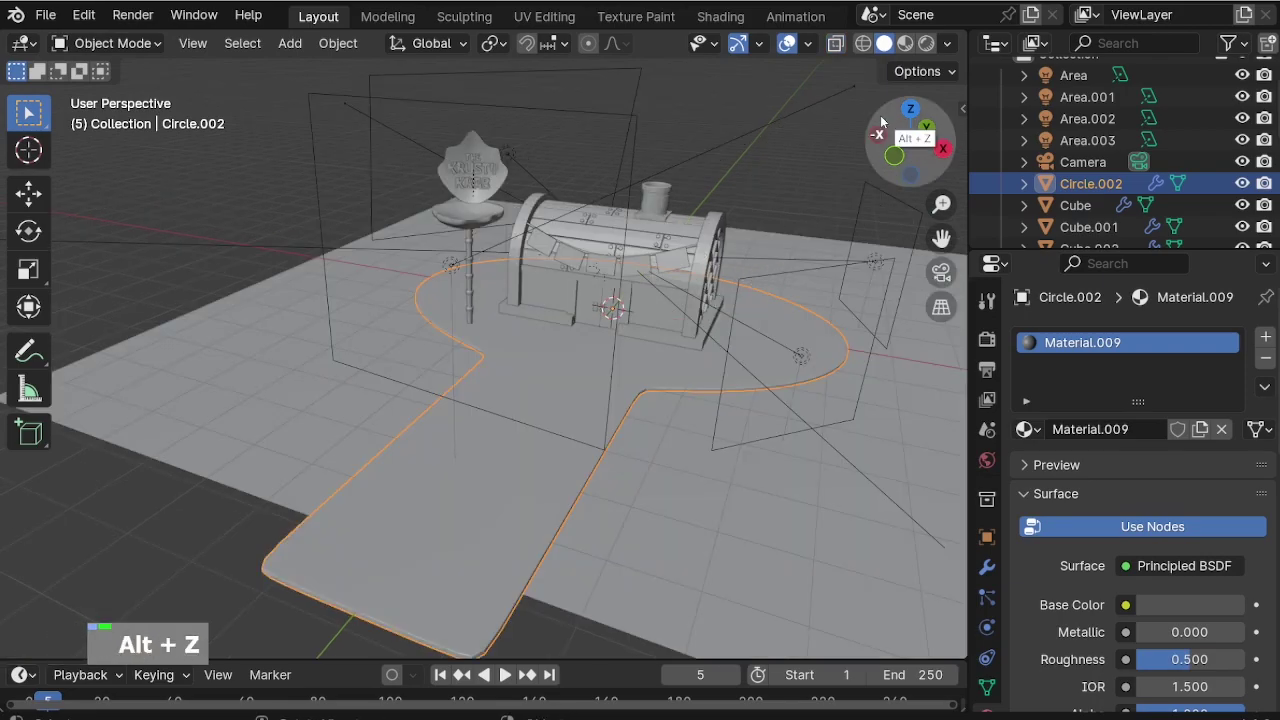
Reframe the camera by moving it back about 0.9 m along its local Z with slight in-view shifts, and show rendered shading.
key(KP_0)
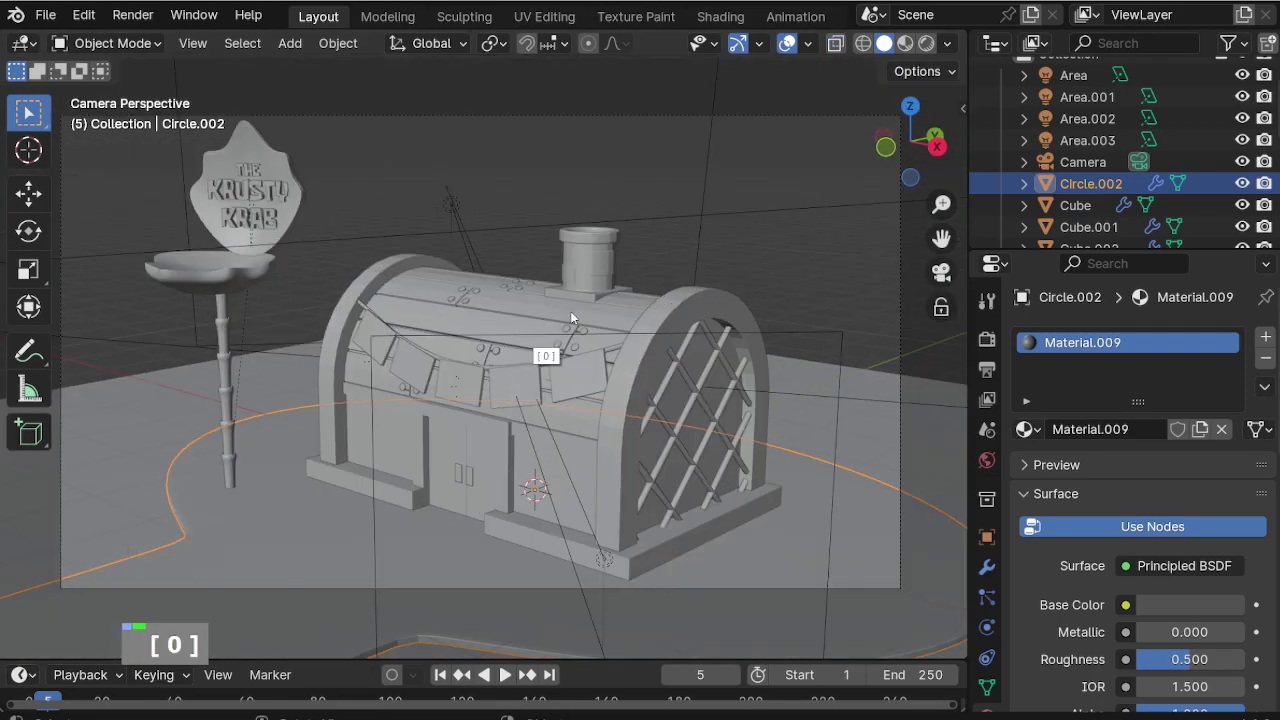
click(497, 590)
scroll(514, 405, down, 1)
key(g)
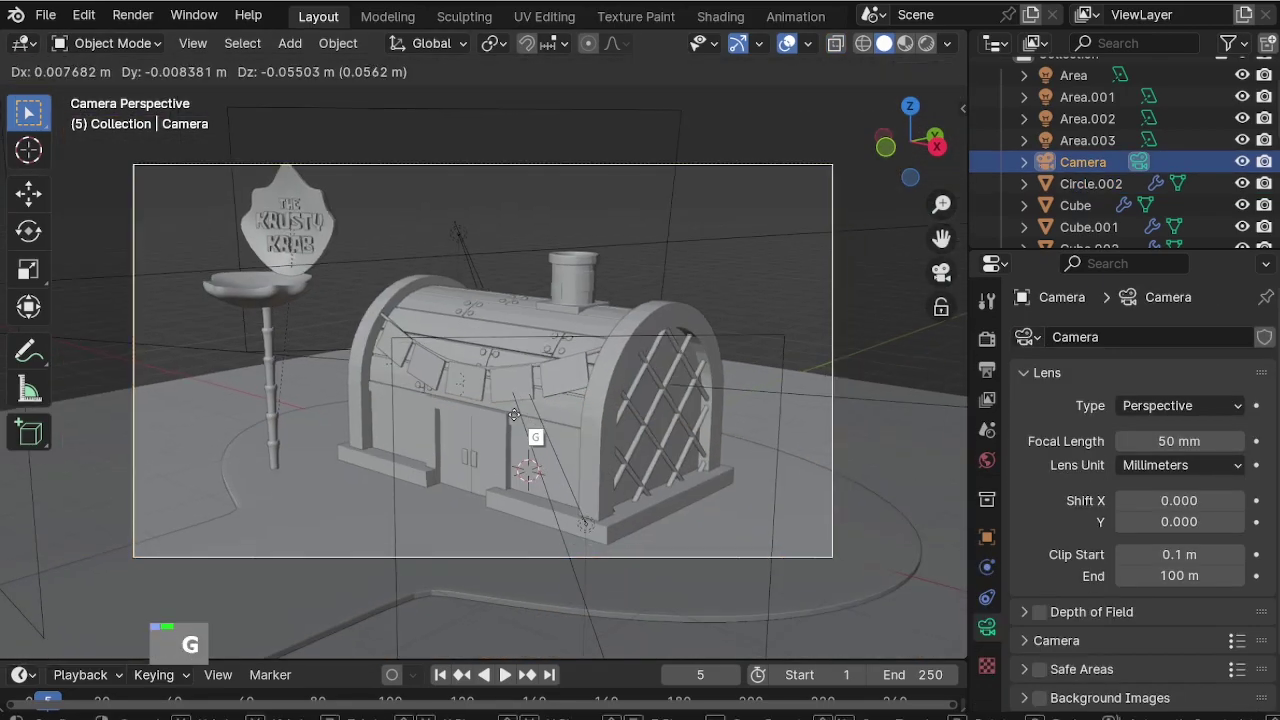
click(531, 420)
key(g)
middle_click(533, 450)
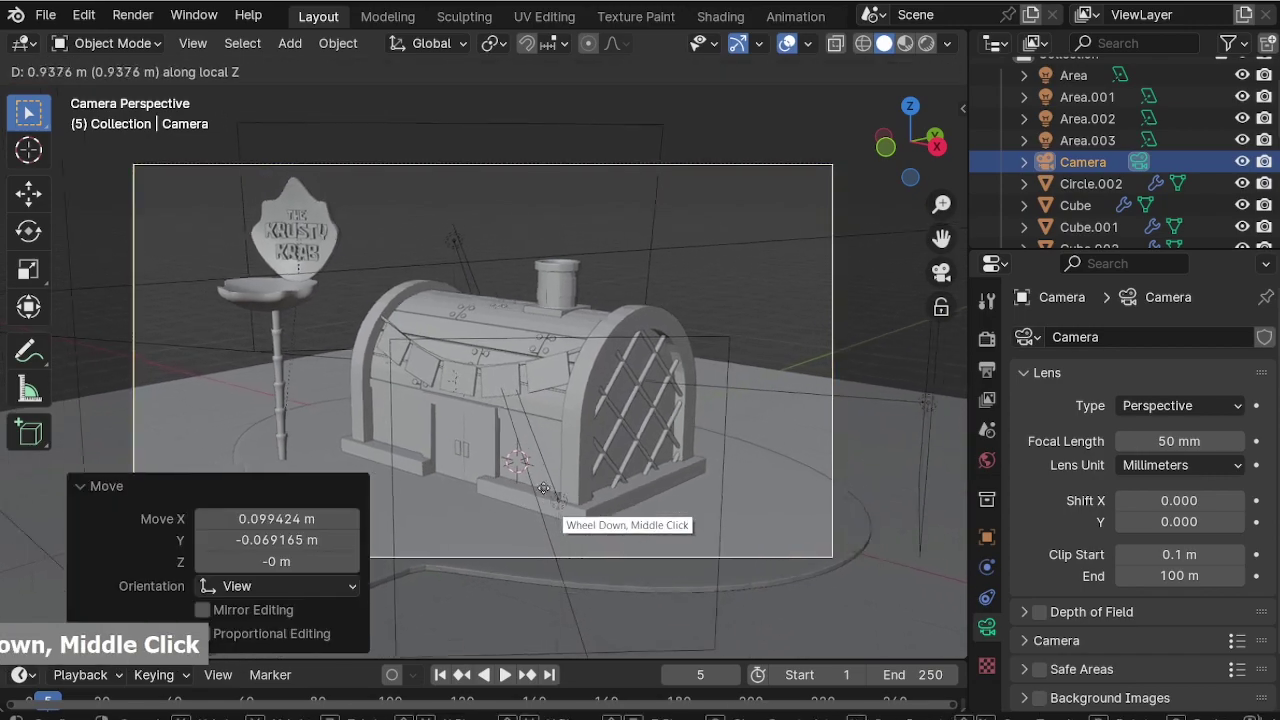
click(536, 483)
key(g)
click(534, 474)
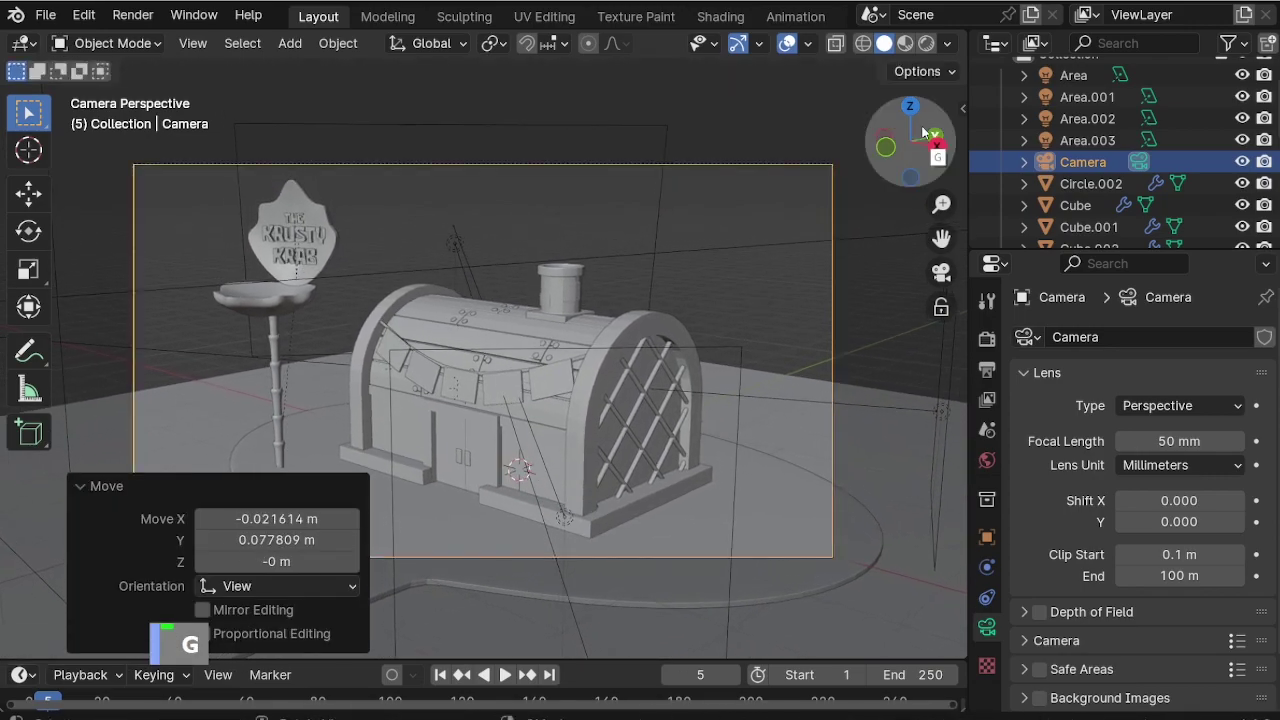
double_click(928, 45)
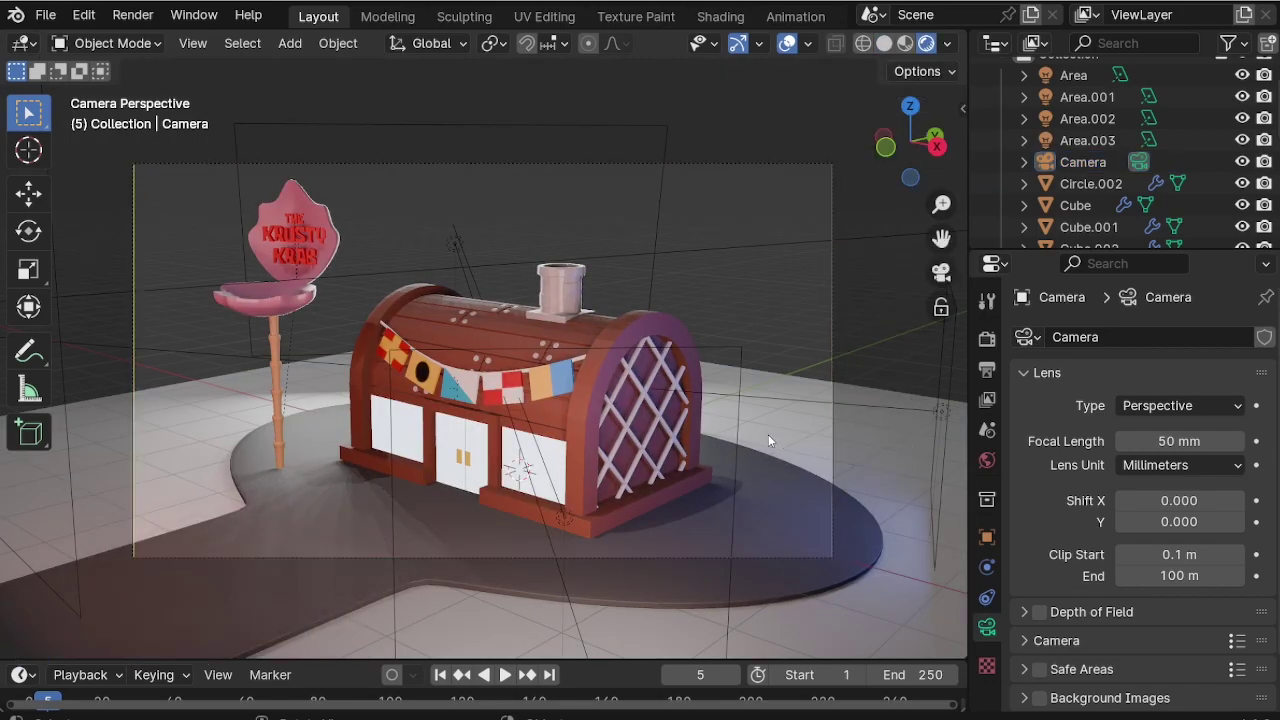
Set the base colour of the square ground plane's material to a light sandy beige.
click(898, 461)
click(1060, 429)
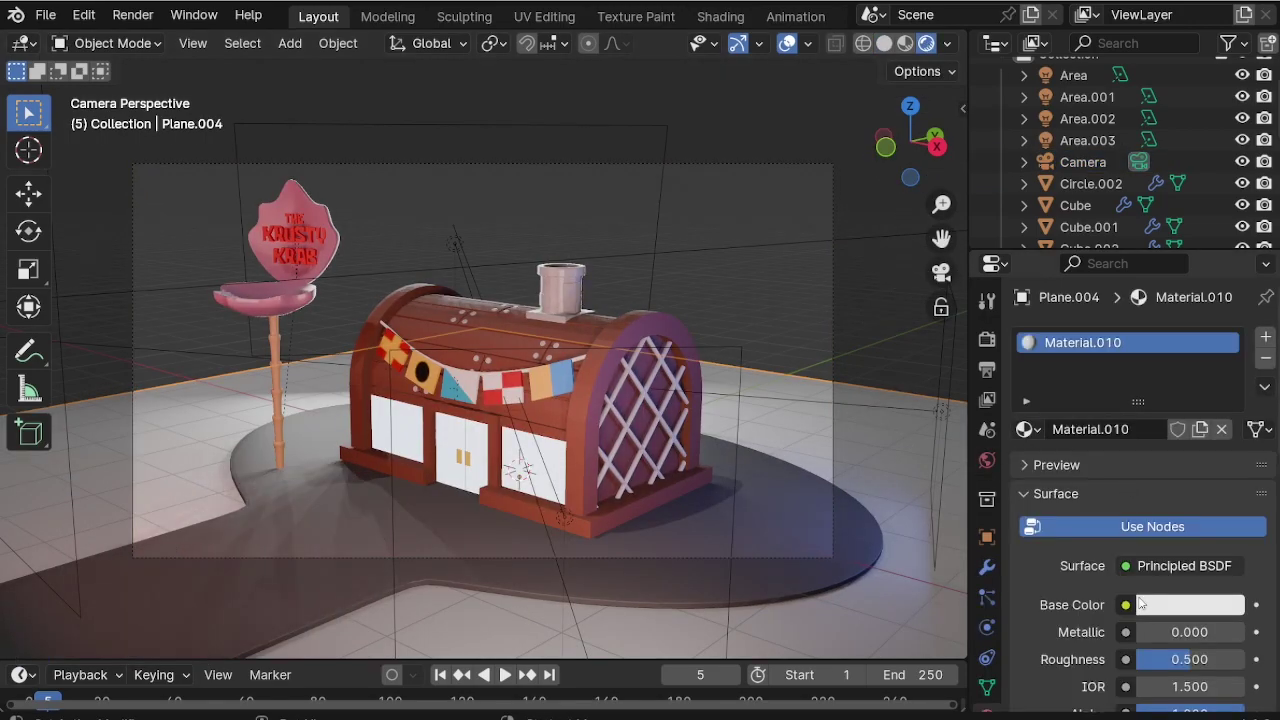
click(1190, 604)
mouse_move(1100, 367)
mouse_down()
mouse_move(1088, 358)
mouse_move(1078, 371)
mouse_up()
drag(1227, 268, 1227, 304)
click(801, 406)
click(1161, 602)
drag(1226, 306, 1226, 270)
drag(1080, 369, 1088, 376)
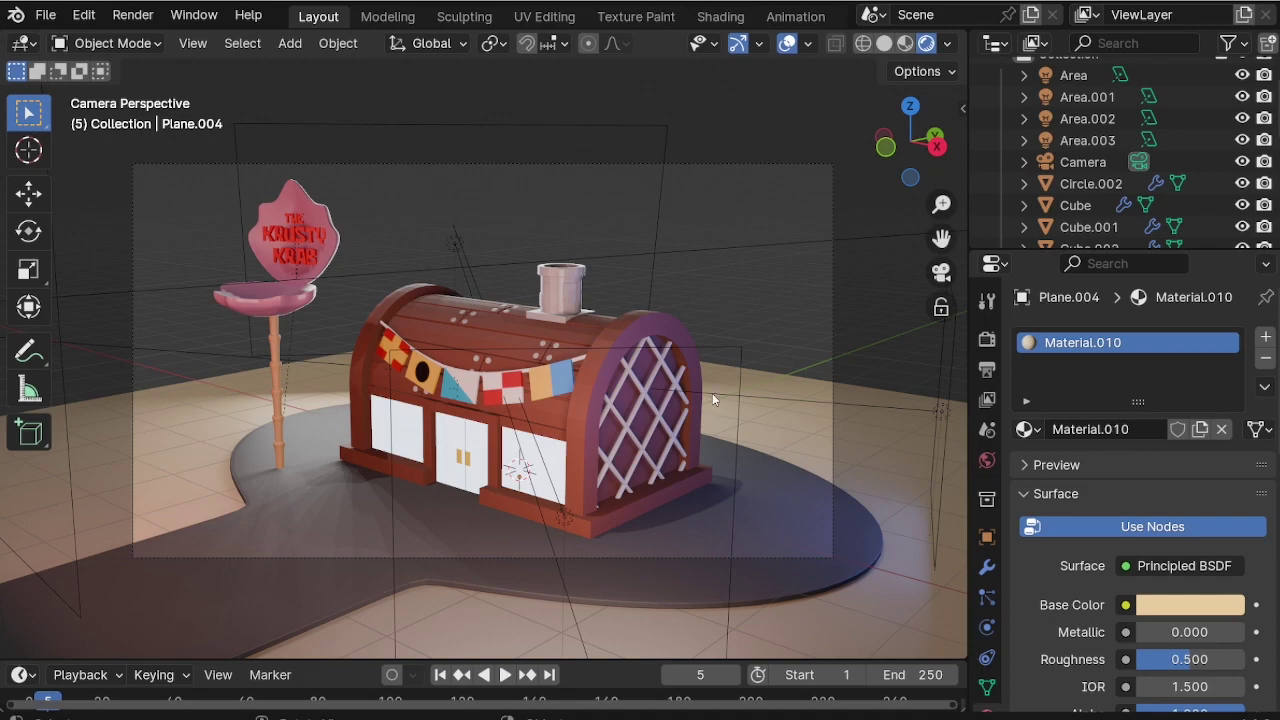
Extrude the ground plane's two back edges about 8.92 m up along Z as walls, and return to Object Mode in camera view.
middle_drag(756, 378, 738, 390)
scroll(530, 330, up, 2)
key(Tab)
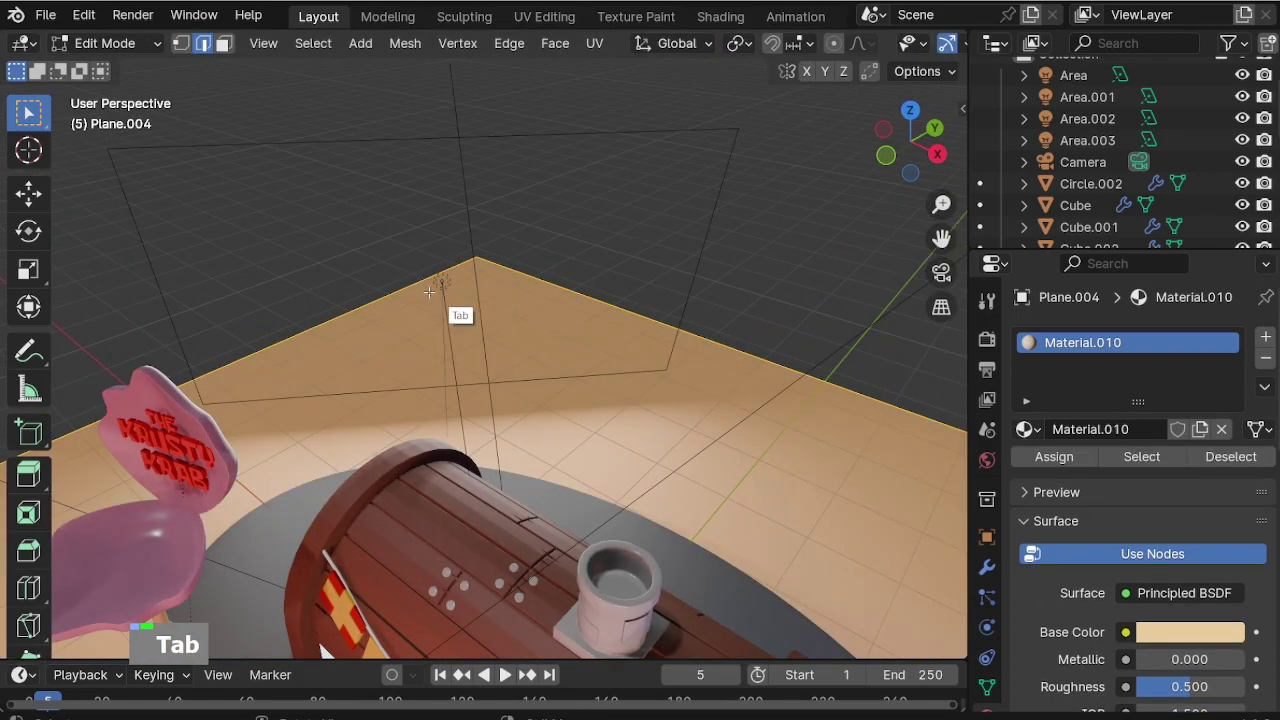
scroll(366, 306, down, 2)
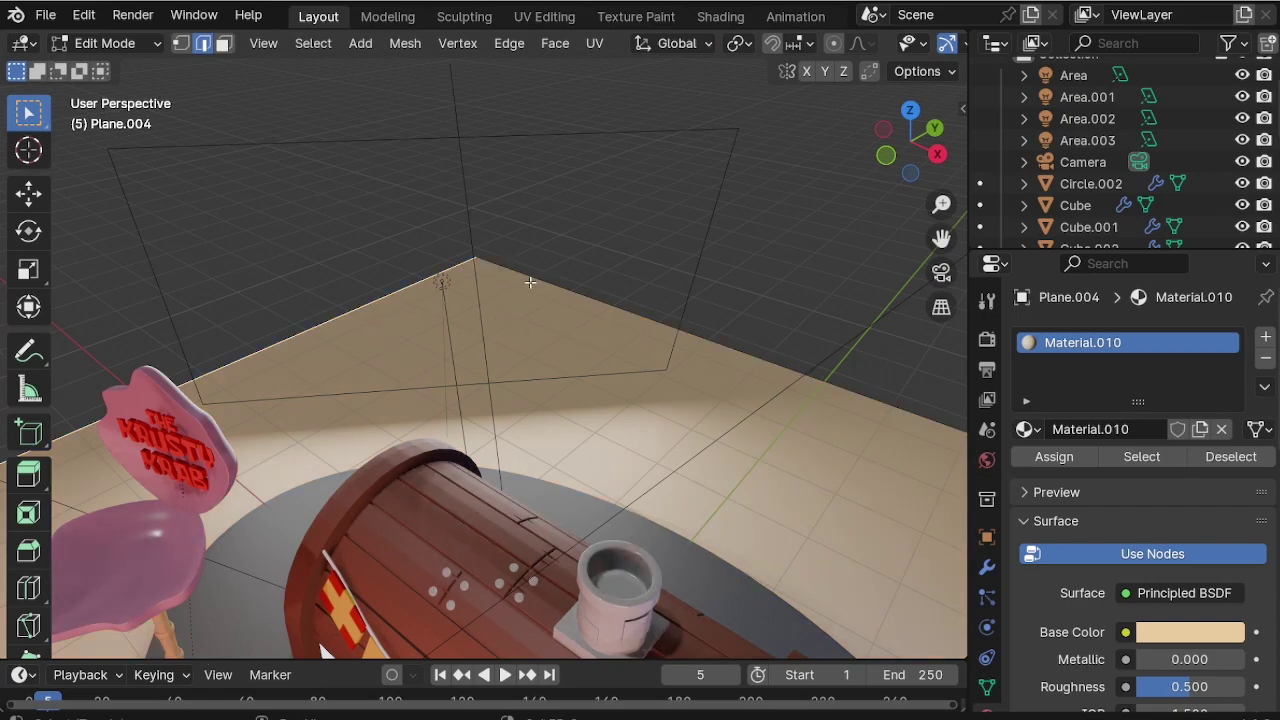
middle_drag(523, 314, 579, 367)
key(e)
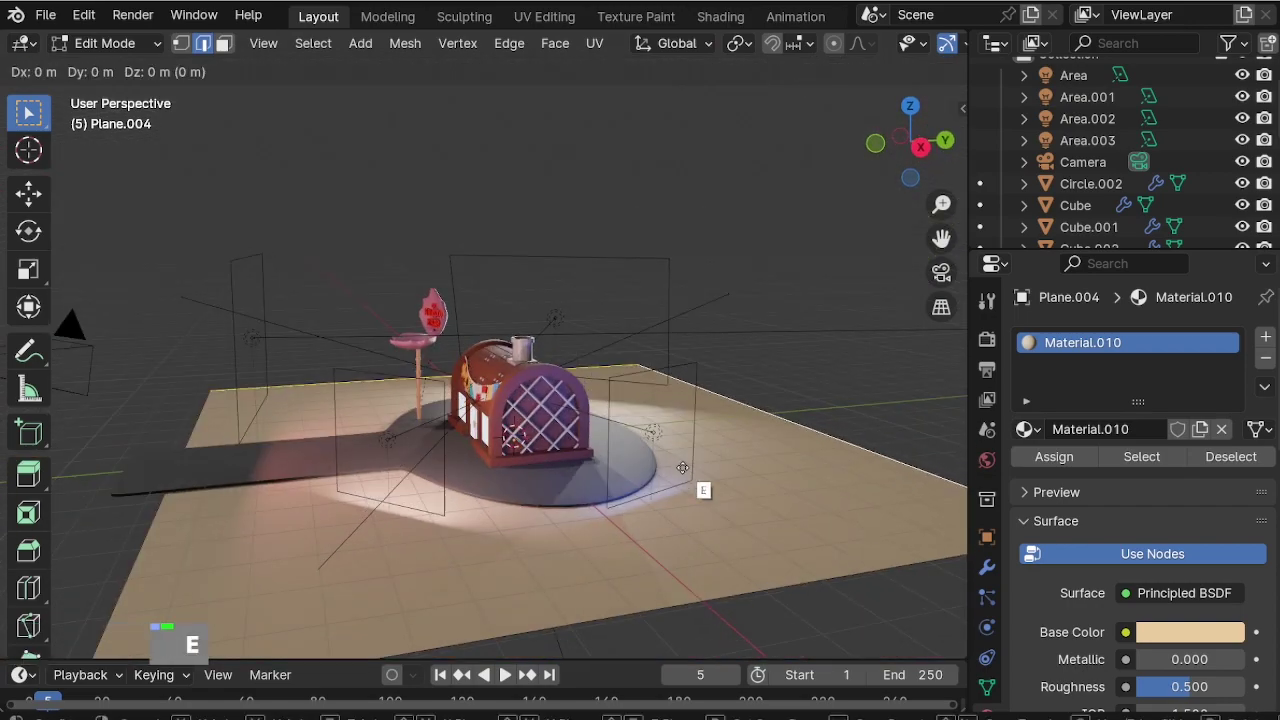
key(z)
click(697, 177)
middle_drag(697, 177, 620, 384)
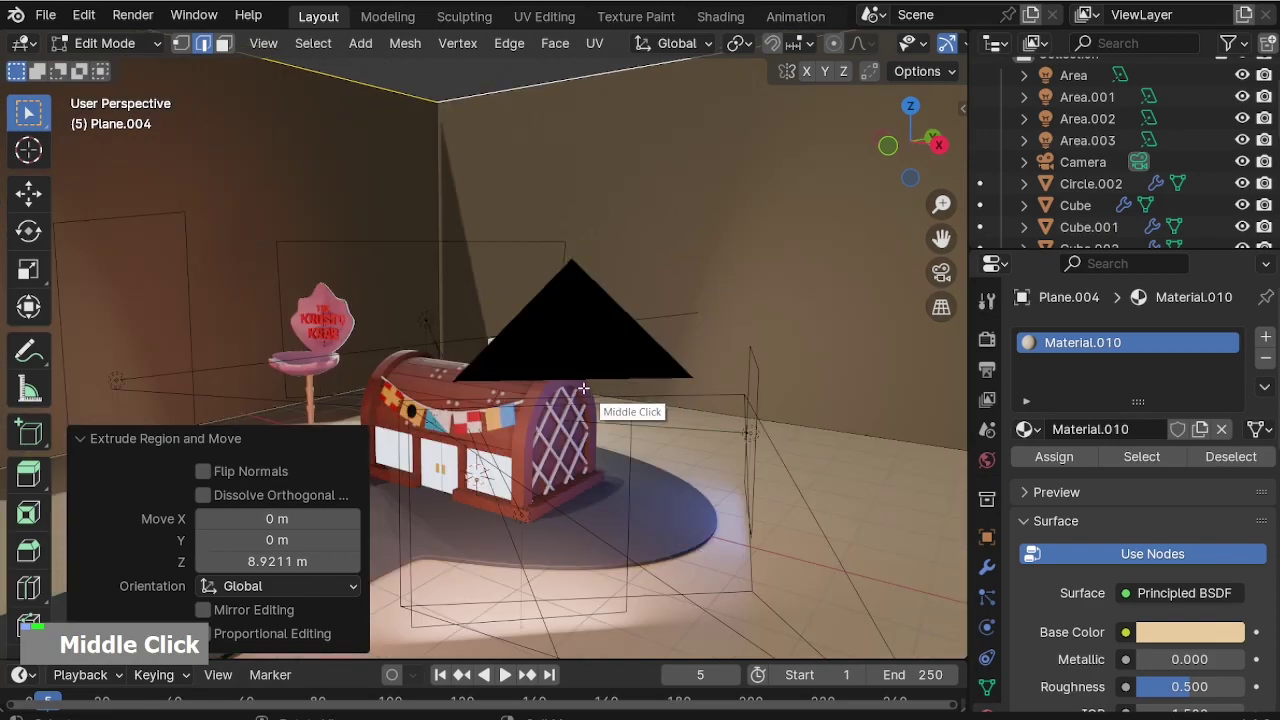
scroll(661, 280, down, 3)
middle_drag(660, 294, 646, 414)
scroll(646, 414, down, 1)
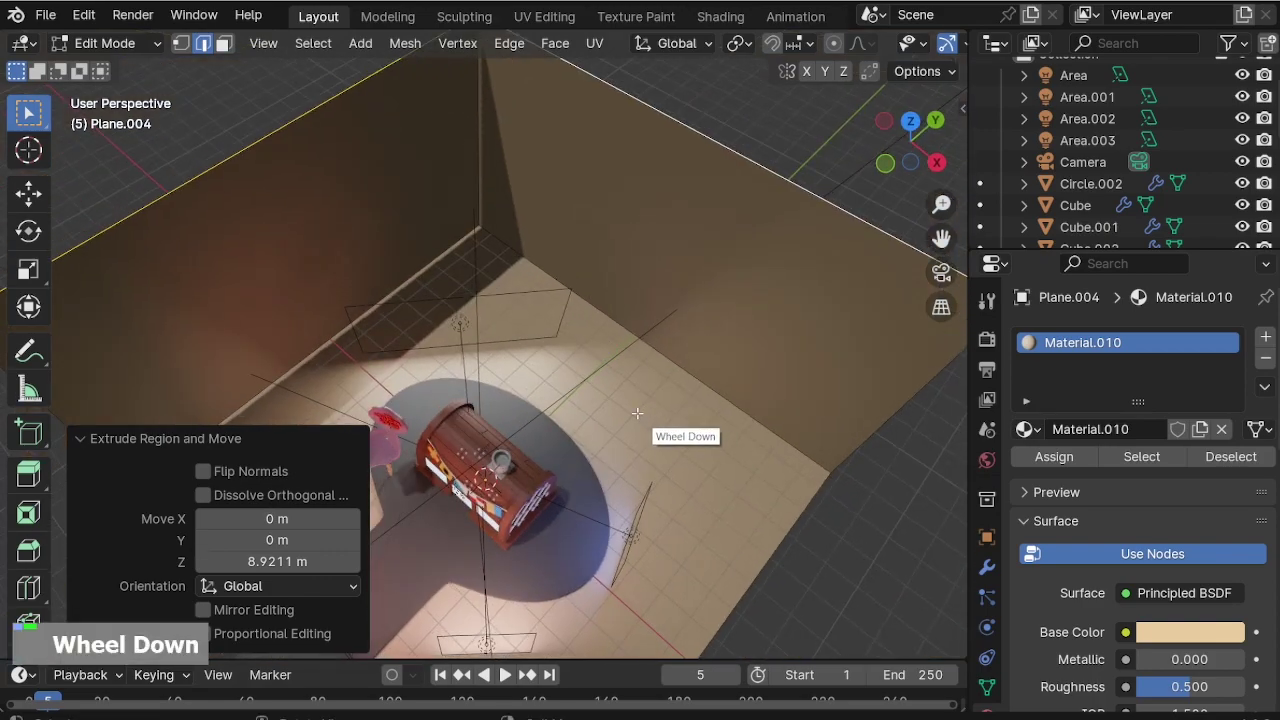
key(Tab)
key(KP_0)
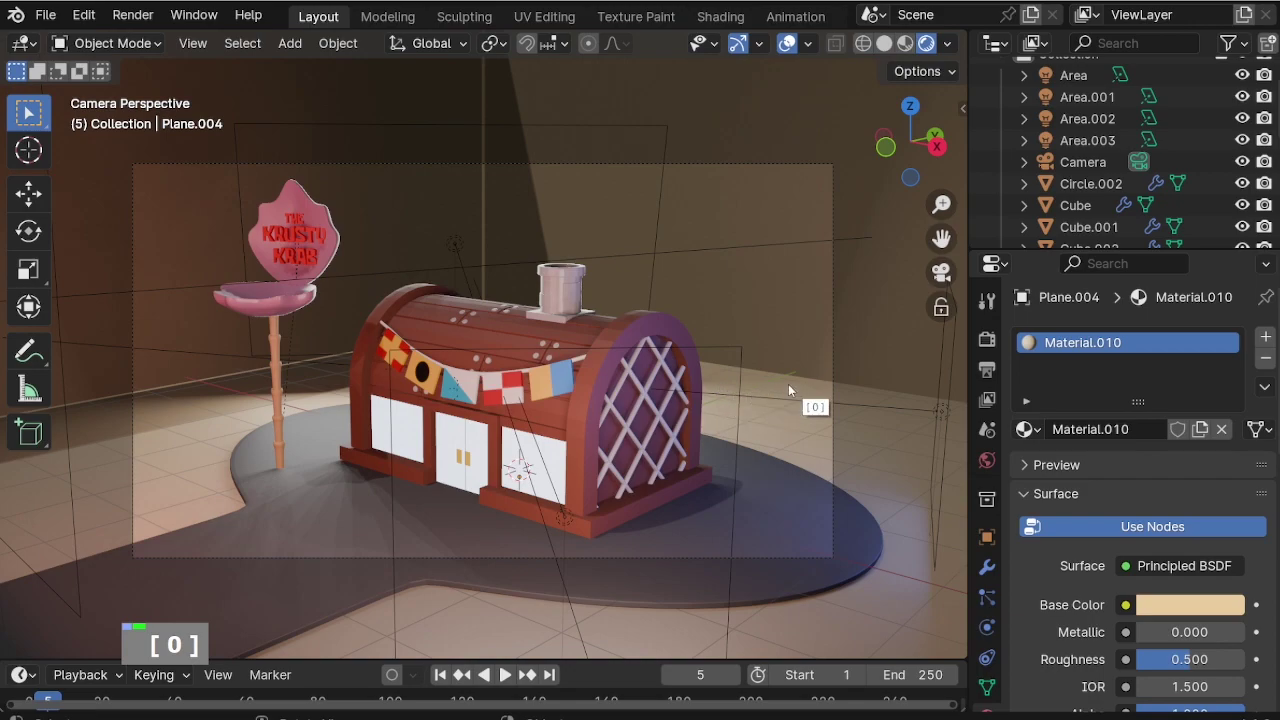
Rotate the ground and walls about the global Z axis by about 37.6° and a further 7.71° so the walls fill the camera background.
middle_drag(788, 390, 610, 410)
scroll(593, 442, down, 2)
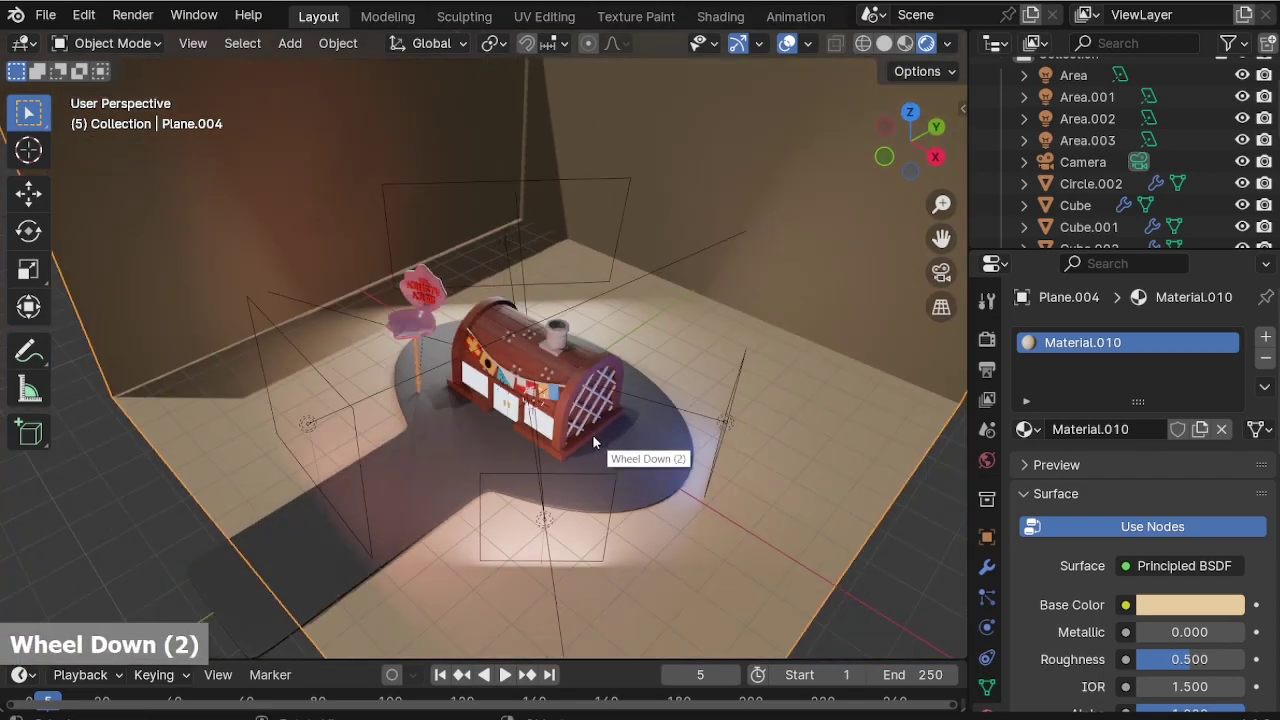
scroll(686, 344, down, 2)
key(r)
key(z)
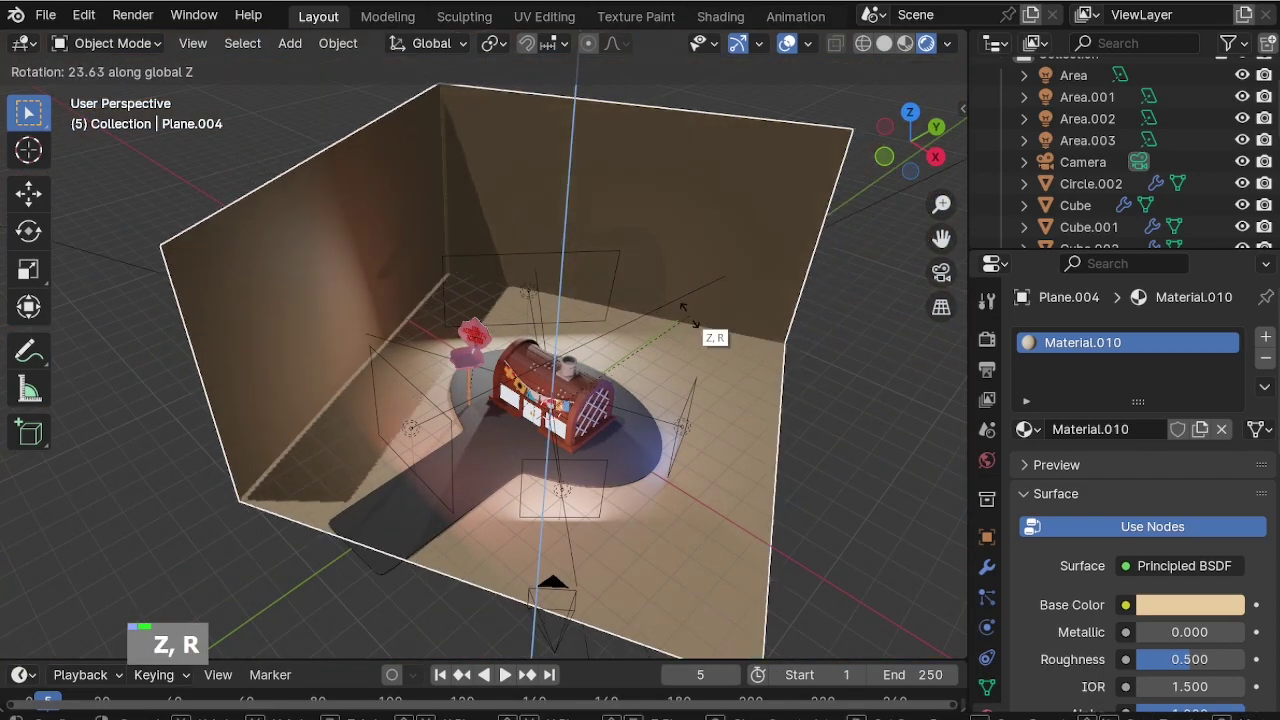
click(672, 282)
key(KP_0)
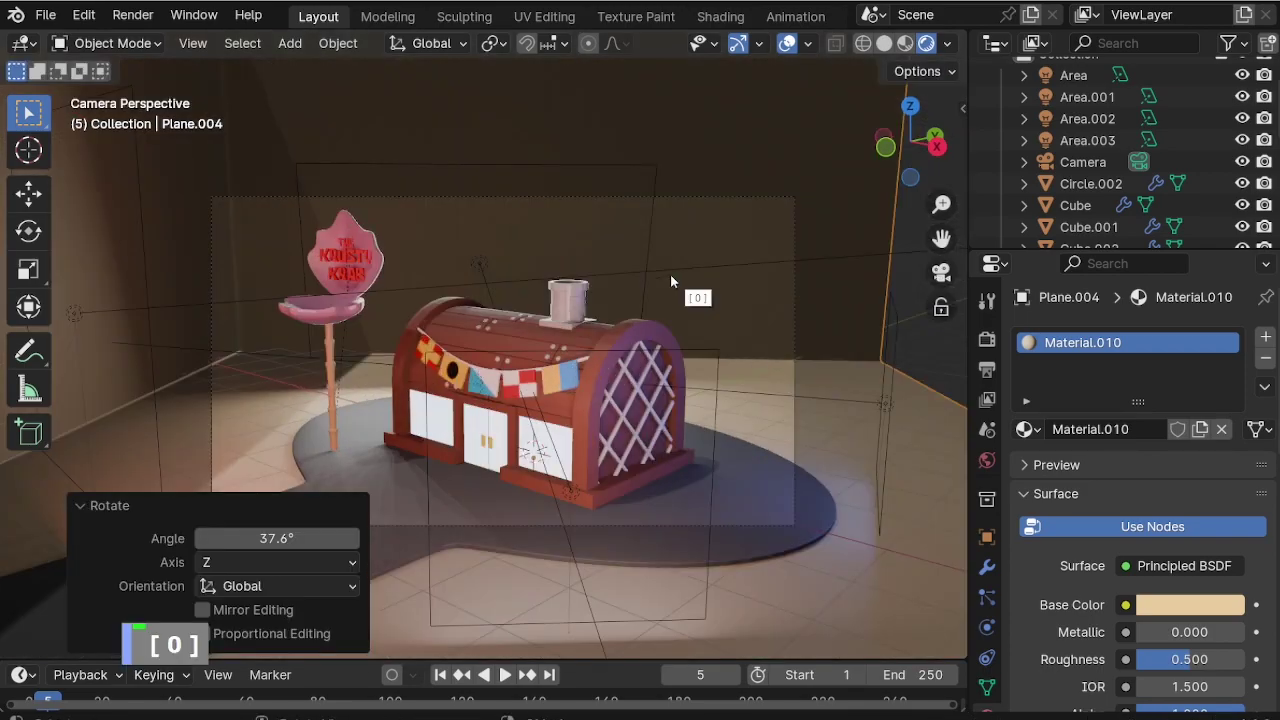
key(r)
key(z)
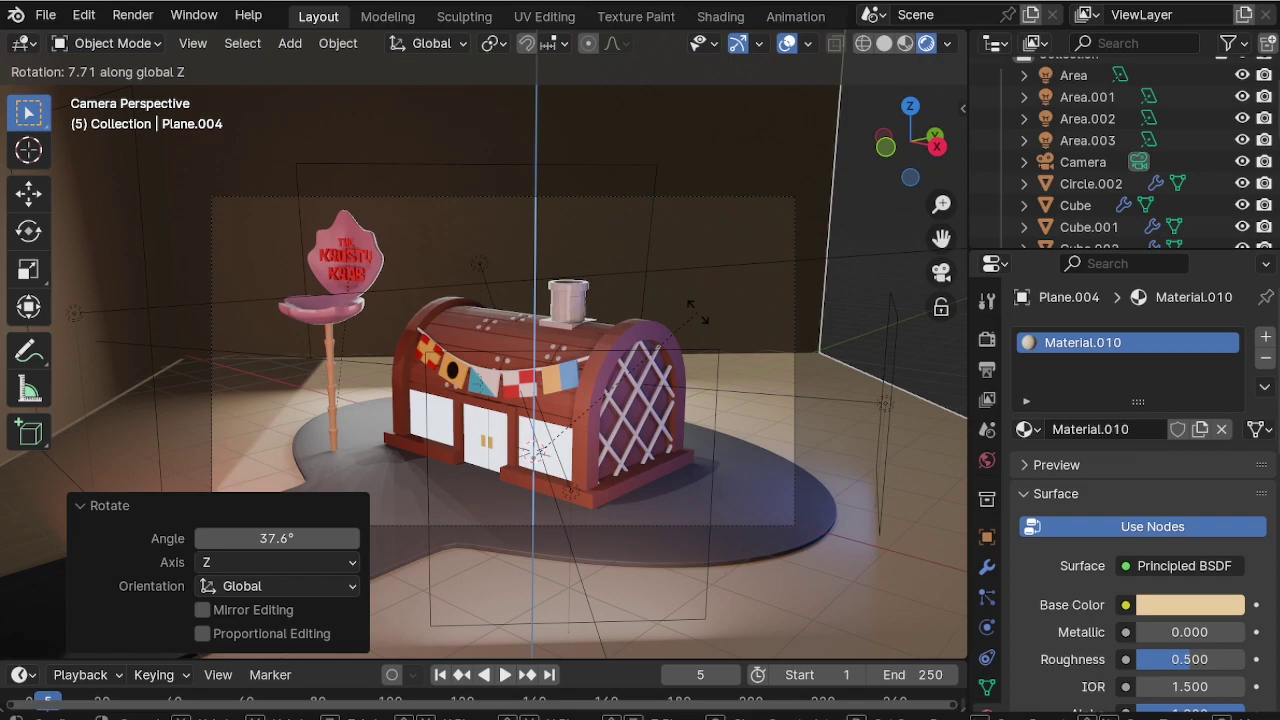
click(697, 311)
Select both wall faces in Edit Mode and assign them a new material in a second material slot.
middle_drag(697, 334, 623, 328)
scroll(371, 149, down, 3)
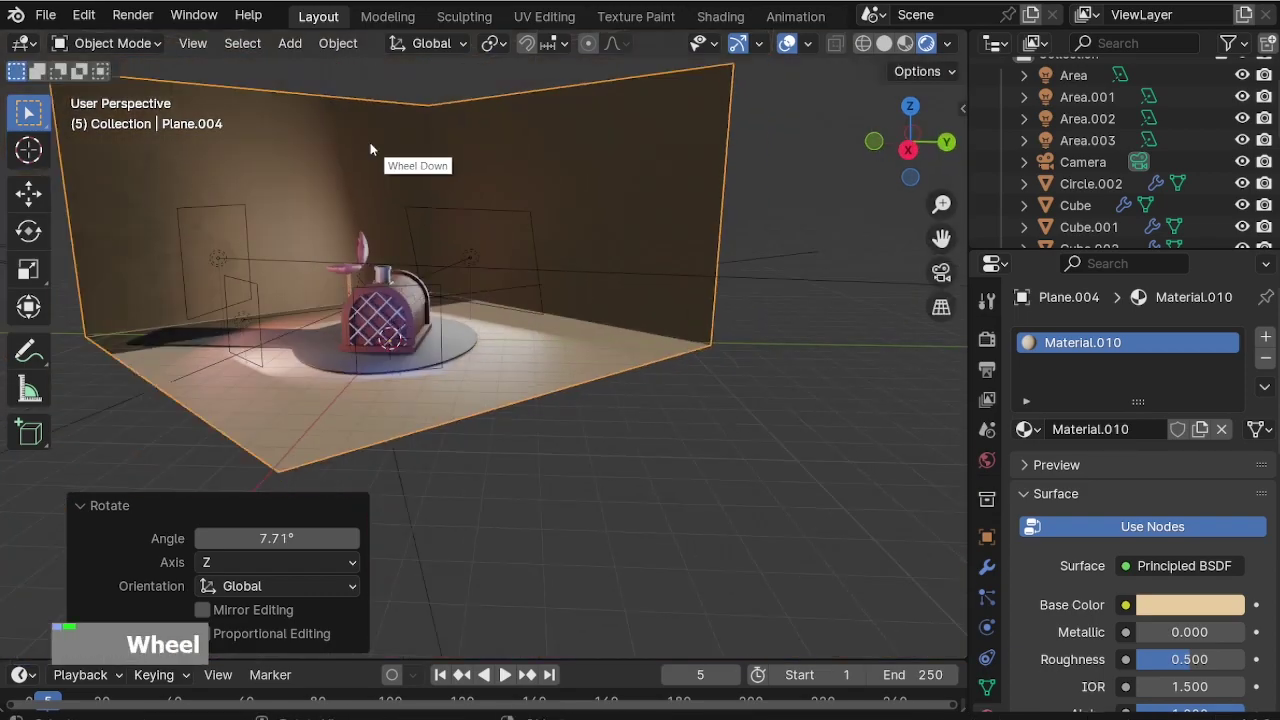
scroll(530, 177, up, 2)
key(Tab)
key(3)
click(534, 189)
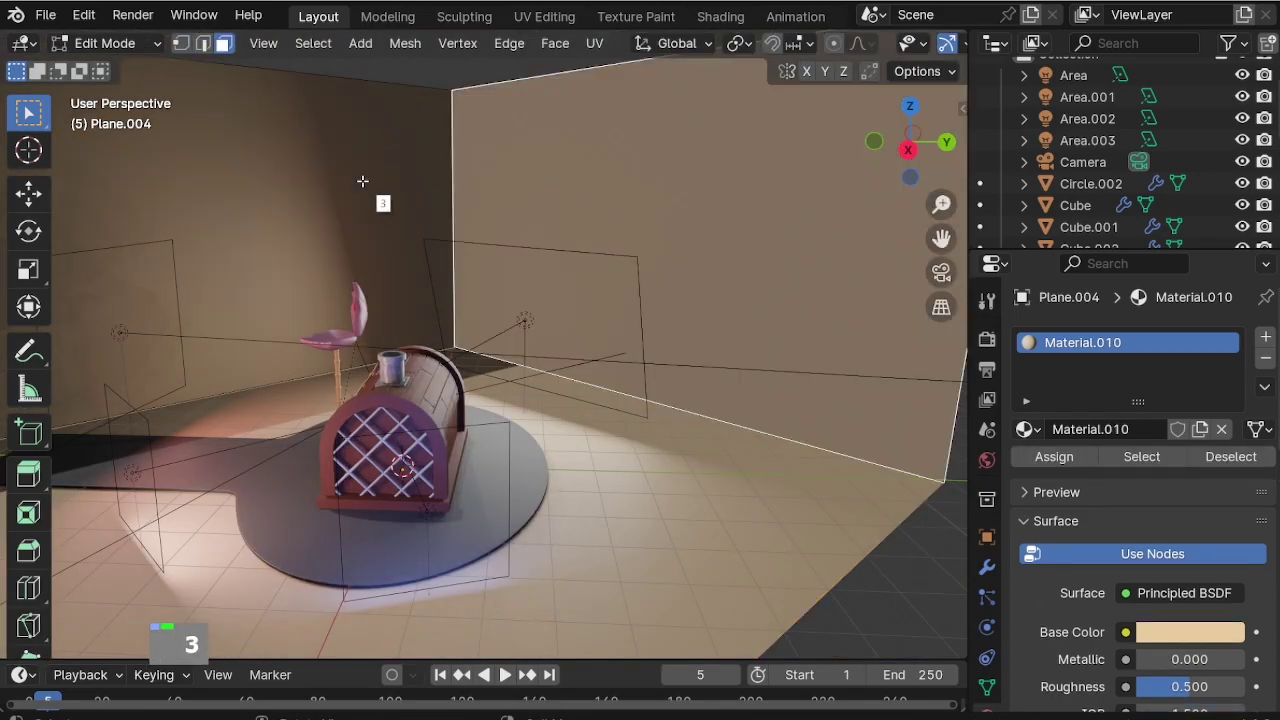
shift+click(362, 181)
click(1265, 340)
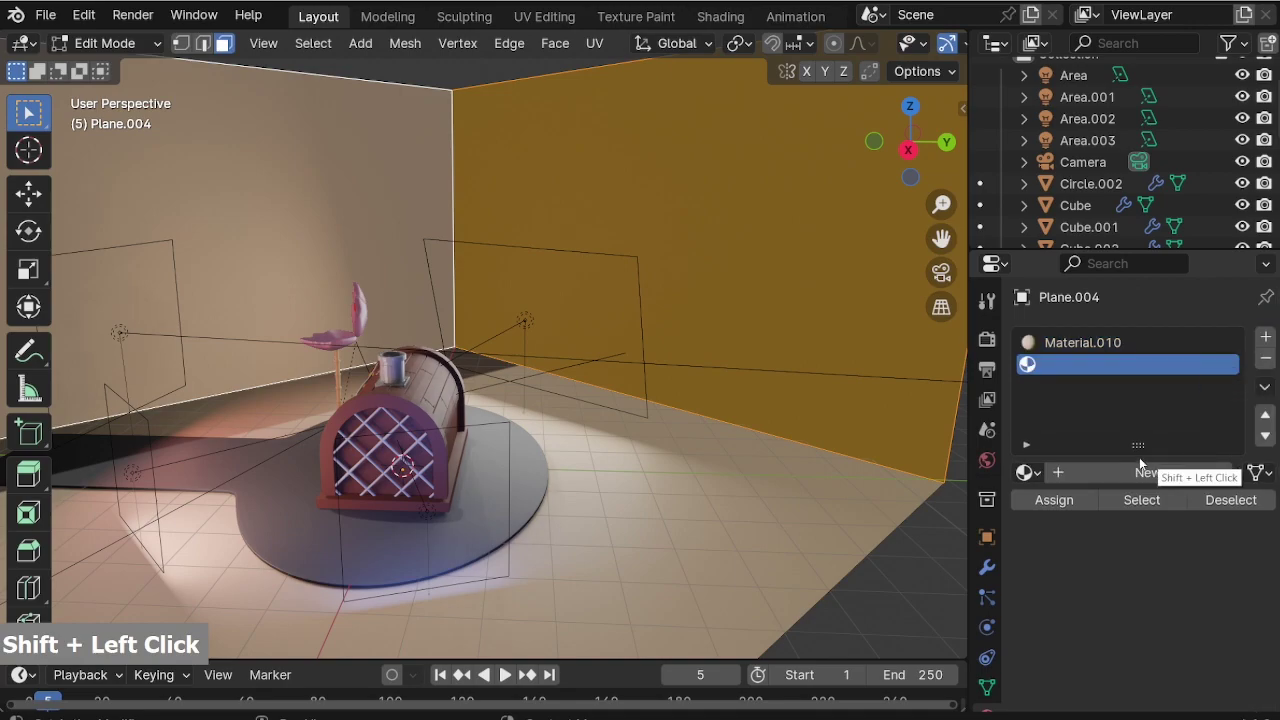
click(1141, 470)
click(1042, 500)
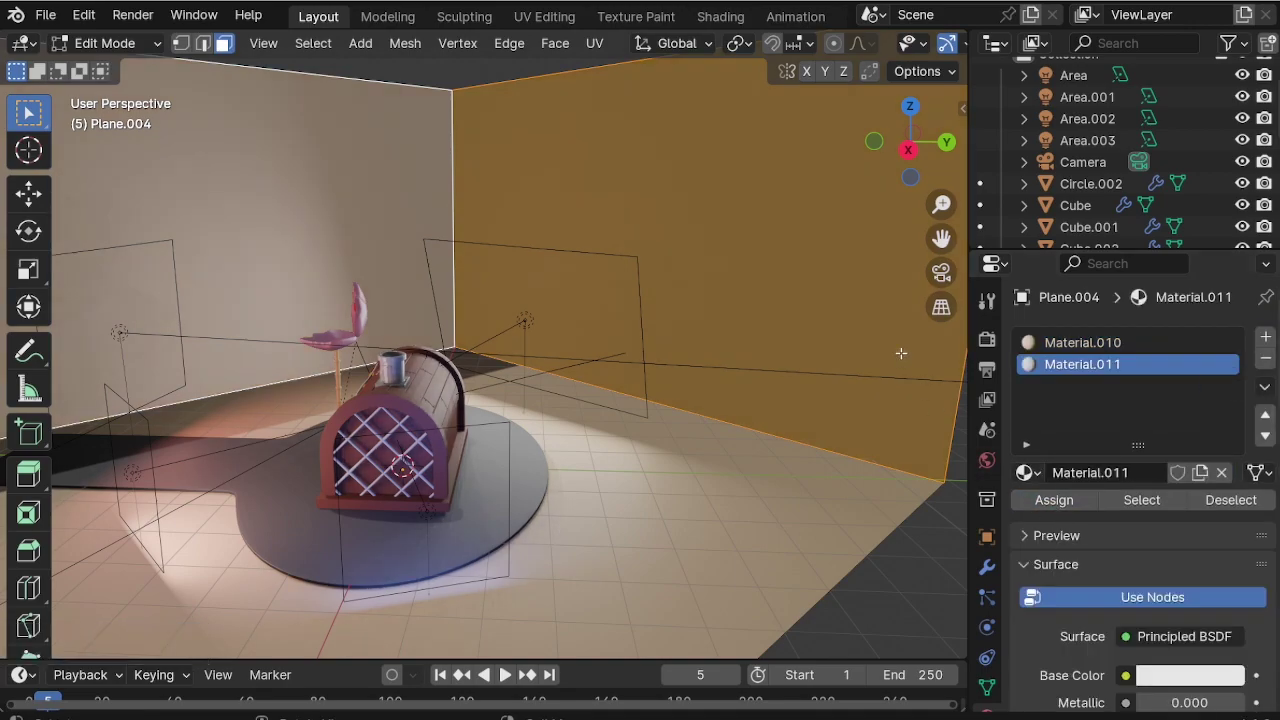
In Object Mode, set the wall material's base colour to a light blue with value 1.000 and check it in camera view.
middle_drag(901, 353, 857, 377)
key(Tab)
click(1191, 648)
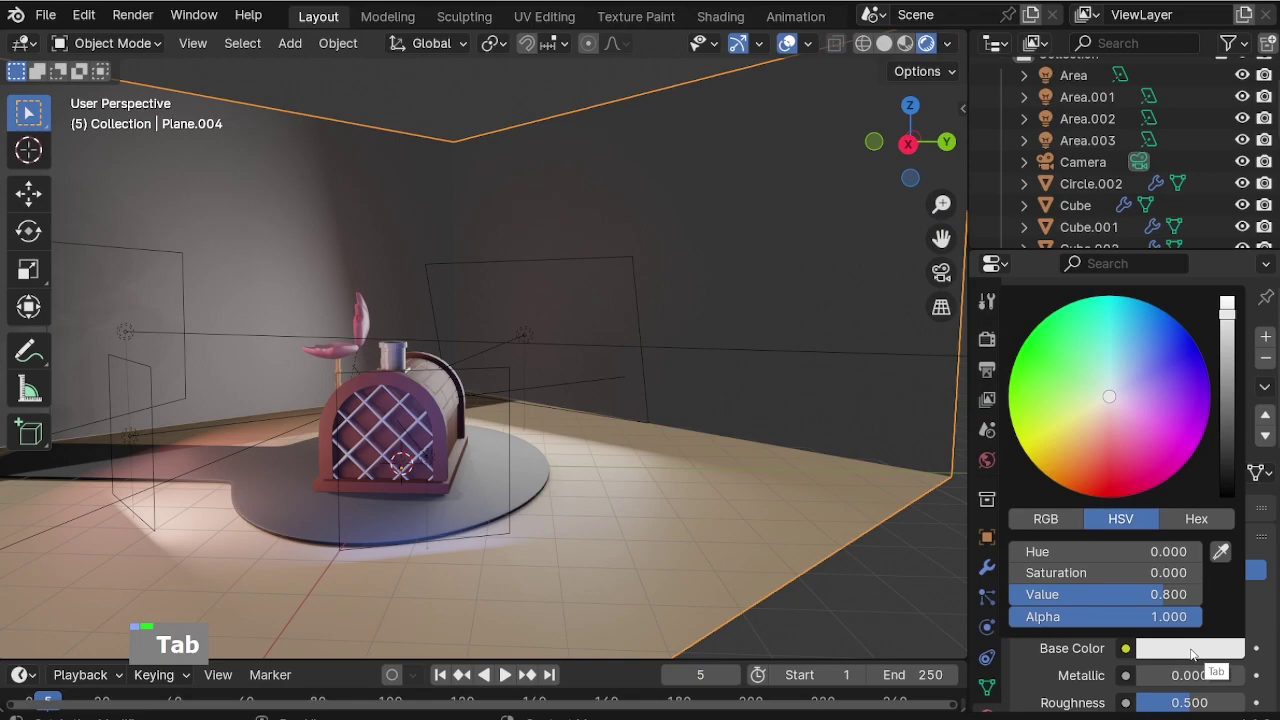
mouse_move(1146, 383)
mouse_down()
mouse_move(1132, 349)
mouse_move(1127, 384)
mouse_up()
scroll(1194, 348, up, 4)
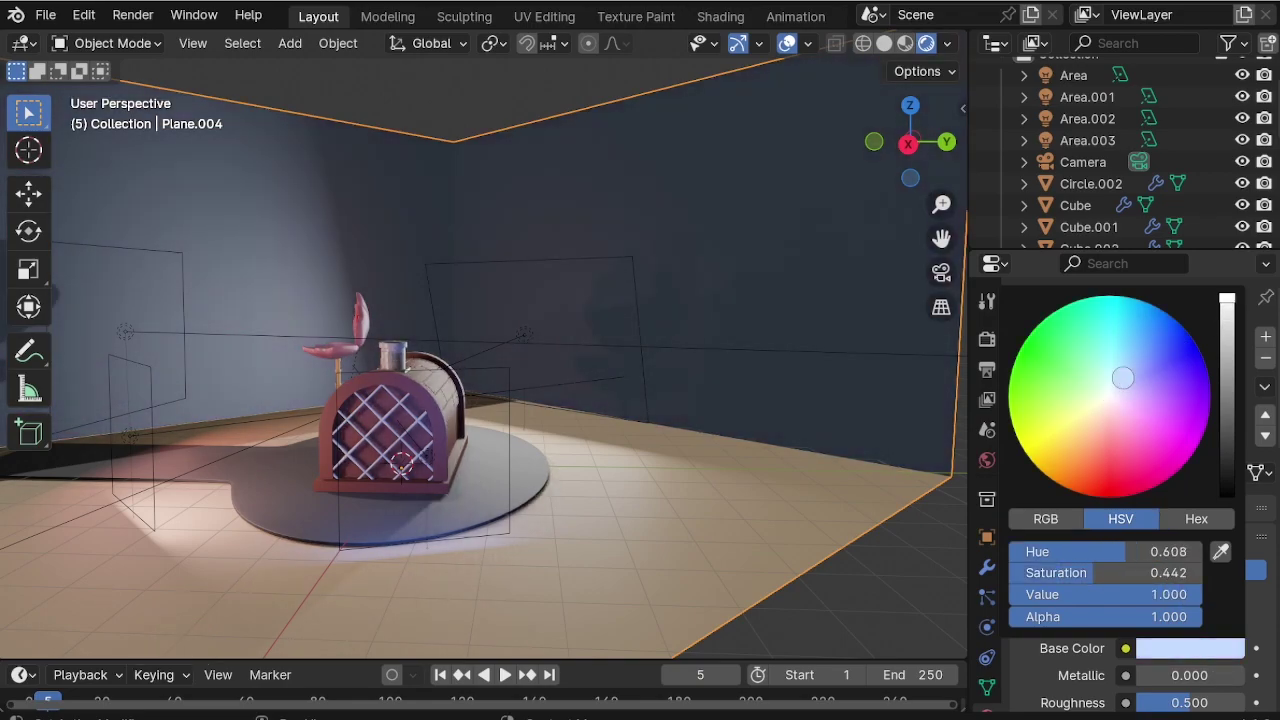
middle_drag(498, 445, 636, 444)
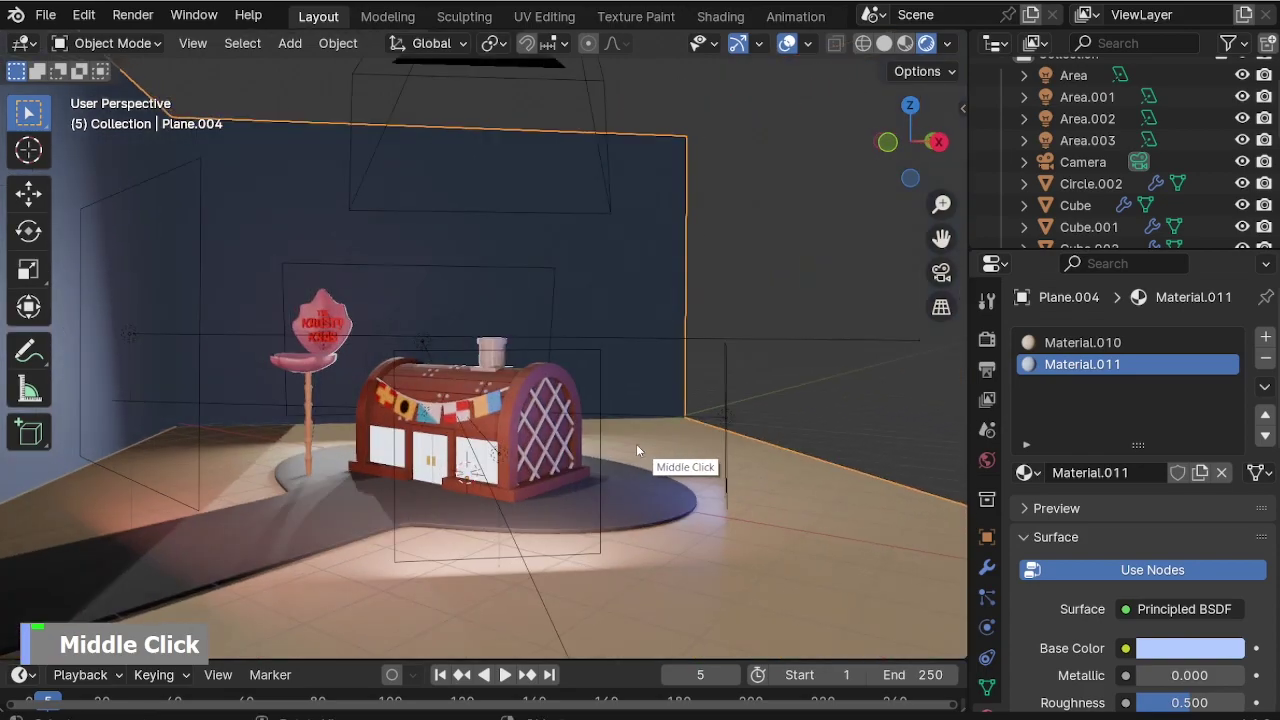
key(KP_0)
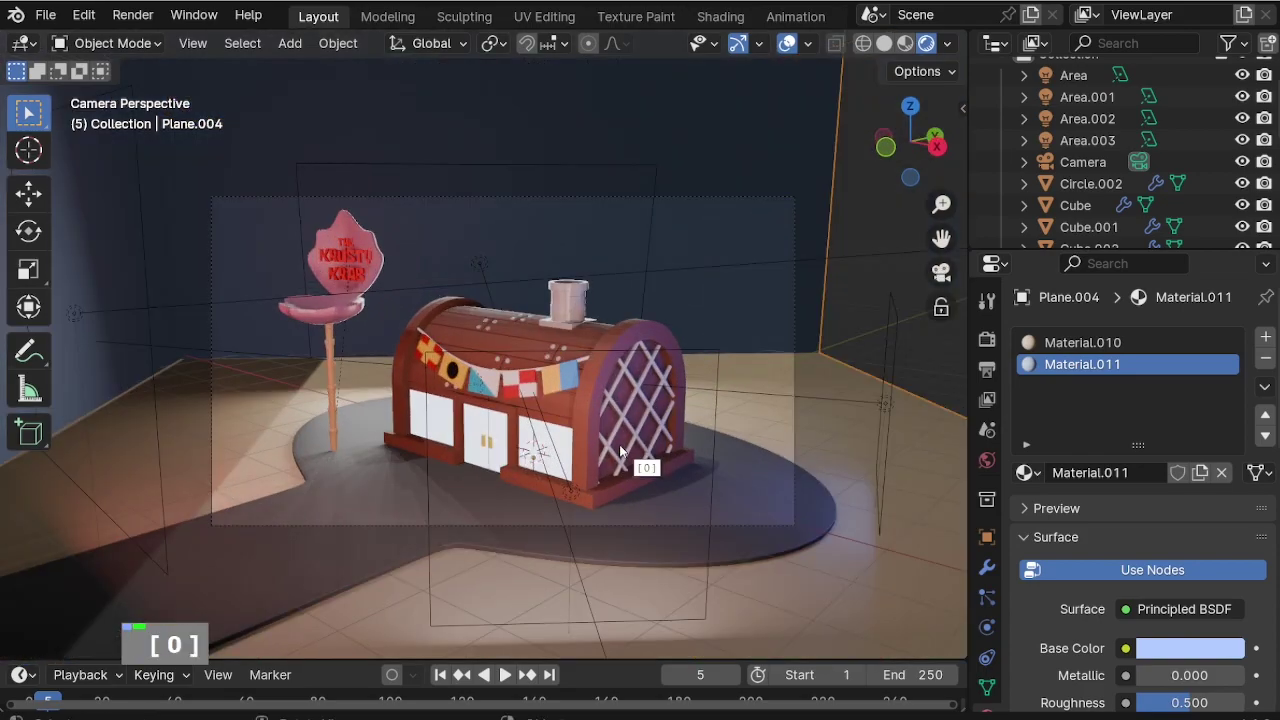
scroll(640, 317, up, 2)
scroll(734, 306, down, 2)
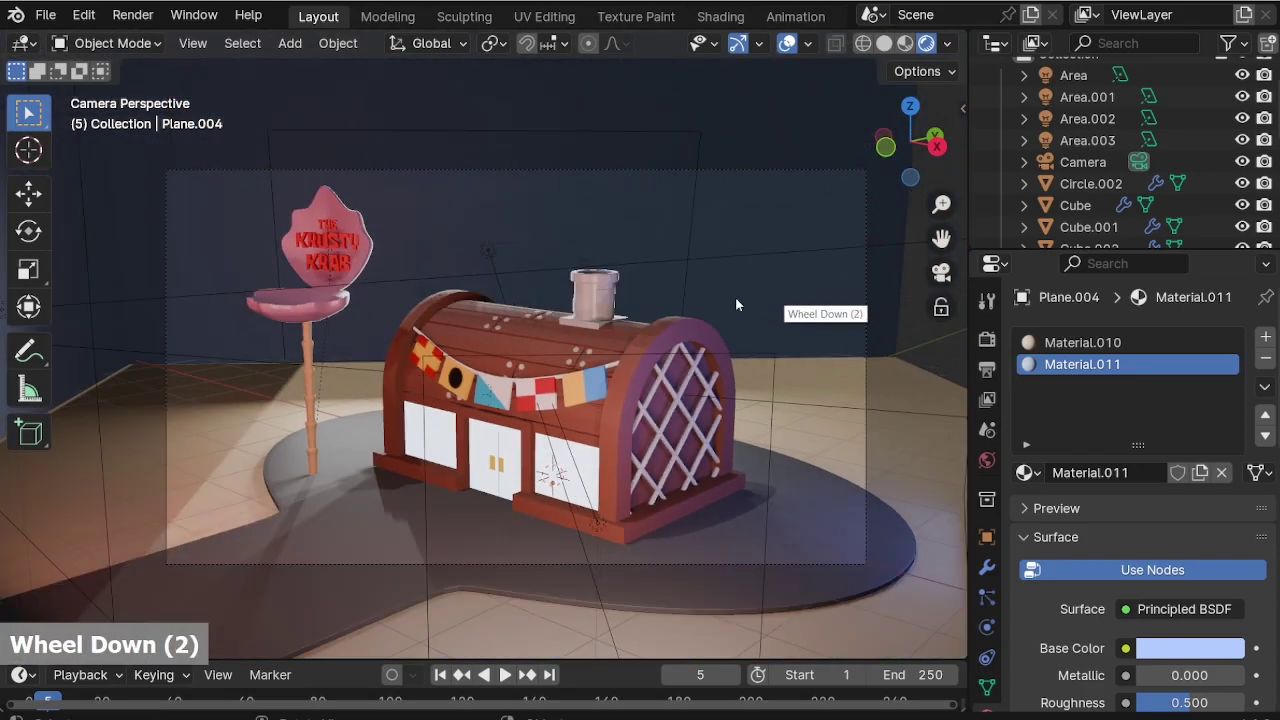
scroll(547, 376, up, 1)
click(1190, 648)
Duplicate the 200 W pink area light in right view, place the copy higher above the scene, and scale it by about 2.278.
middle_drag(645, 470, 462, 406)
scroll(591, 465, down, 2)
click(490, 402)
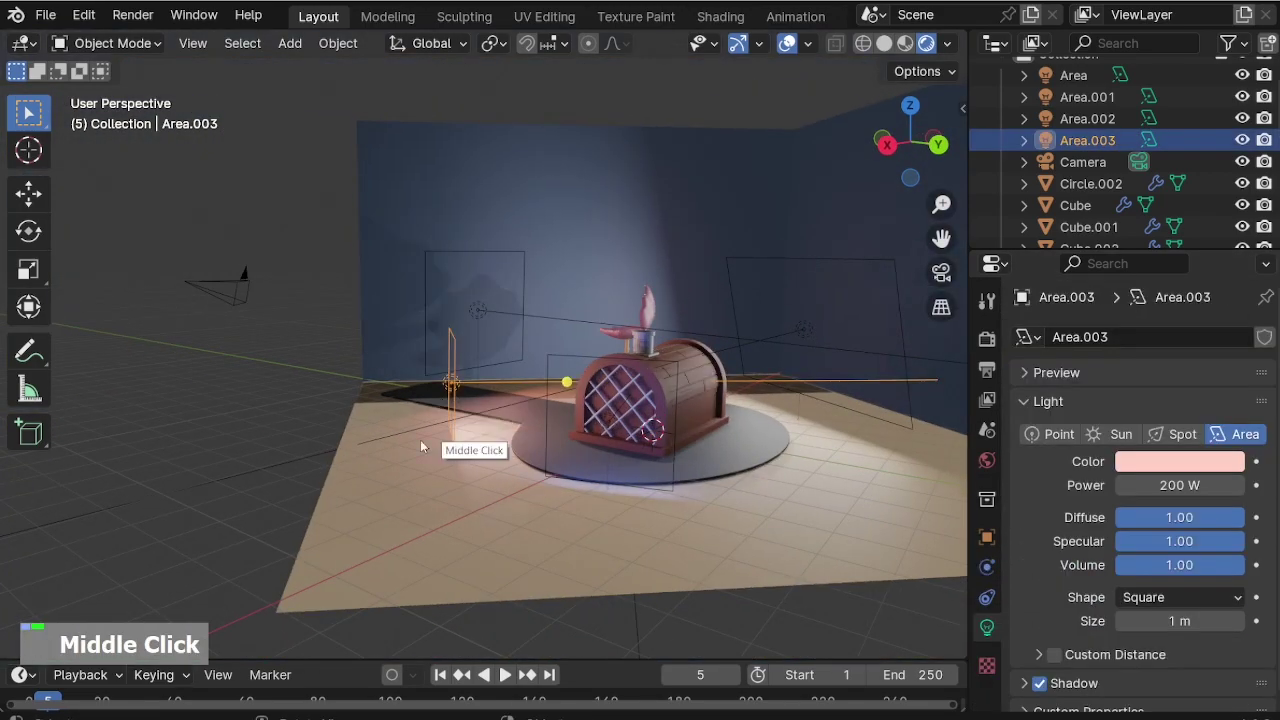
scroll(514, 473, down, 1)
key(KP_3)
key(shift+d)
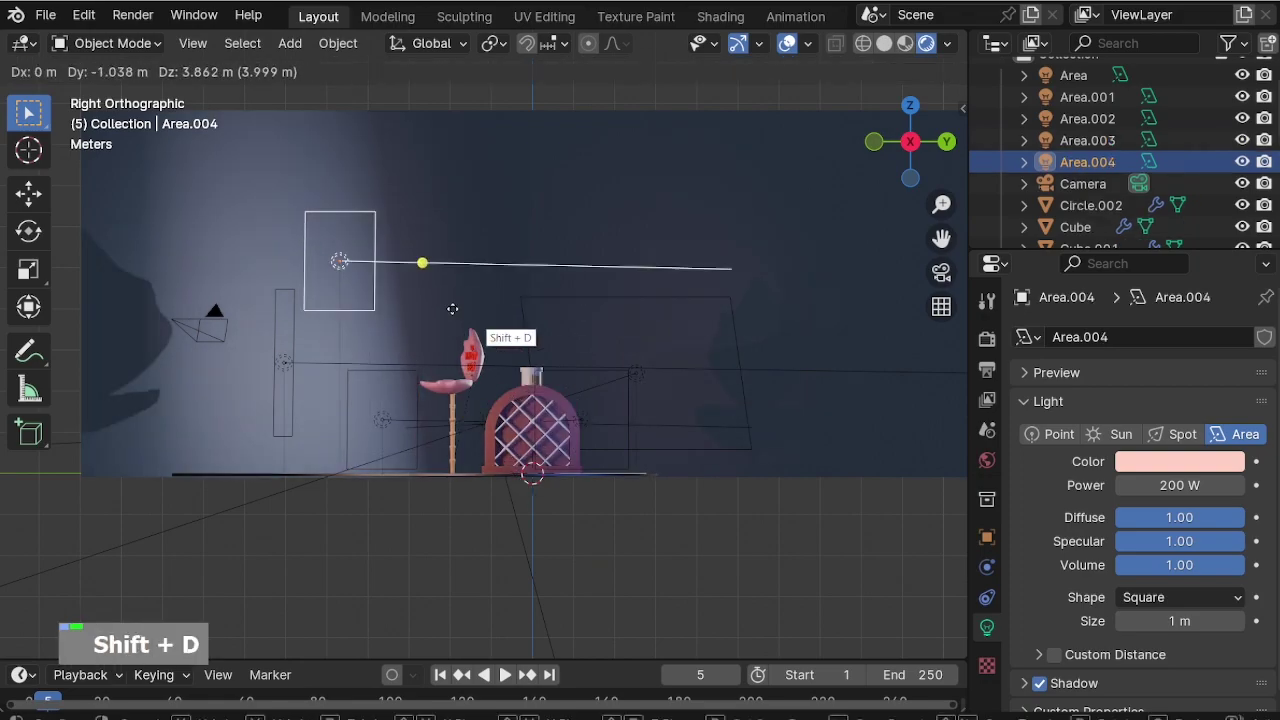
click(420, 320)
key(s)
click(466, 529)
middle_drag(466, 529, 503, 336)
key(r)
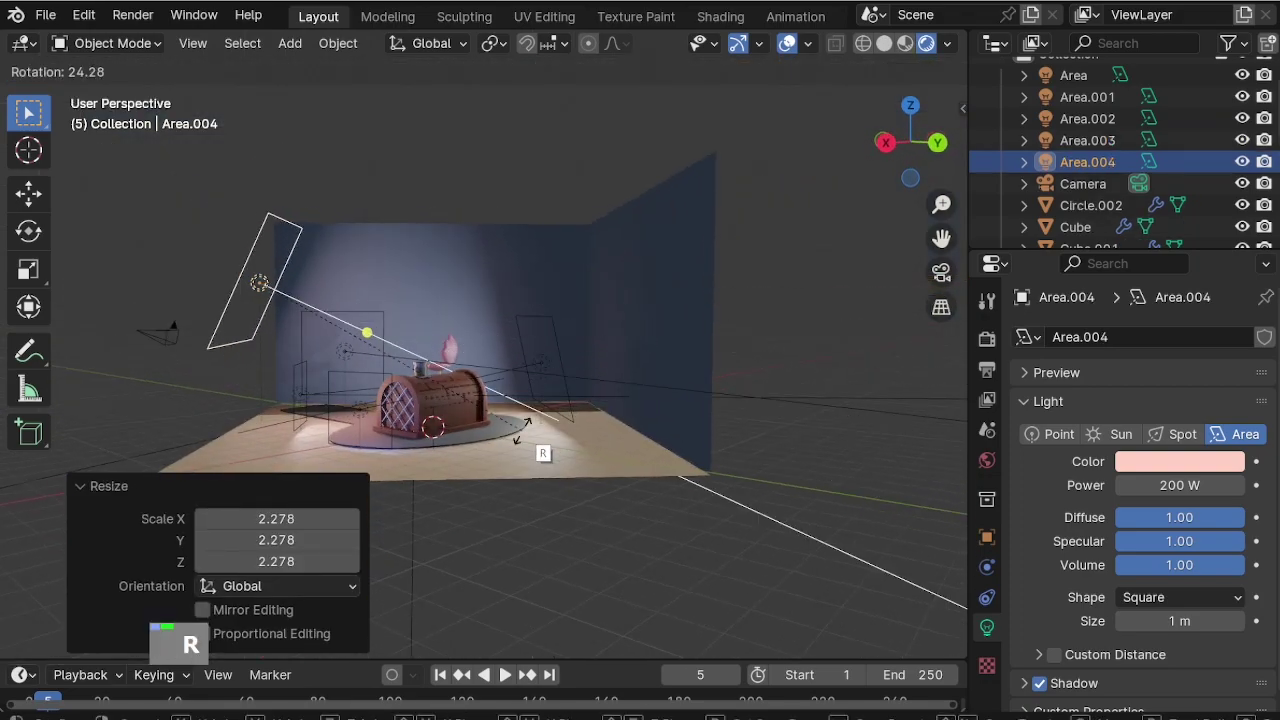
click(478, 426)
key(ctrl+z)
Tilt the duplicated light down by about 28.9° and move it about -4.65 m in X, 4.10 m in Y and 3.08 m in Z.
scroll(578, 367, down, 3)
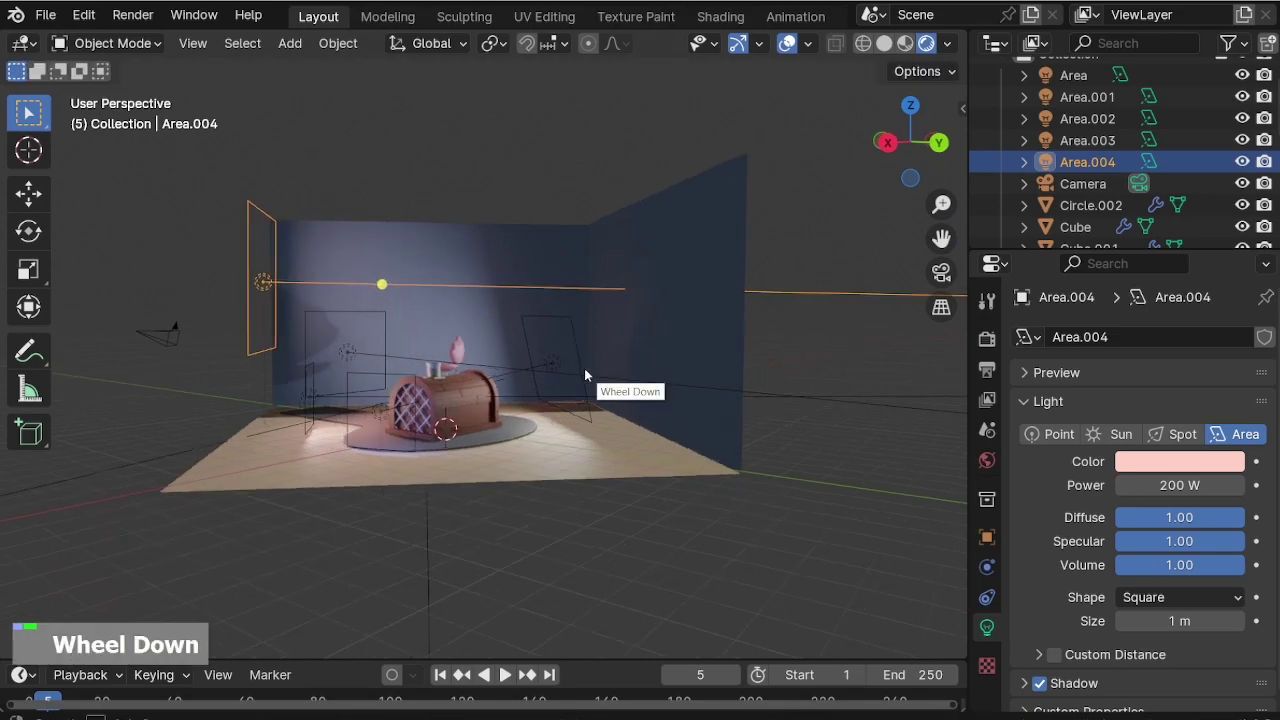
middle_drag(595, 375, 440, 246)
scroll(440, 246, up, 3)
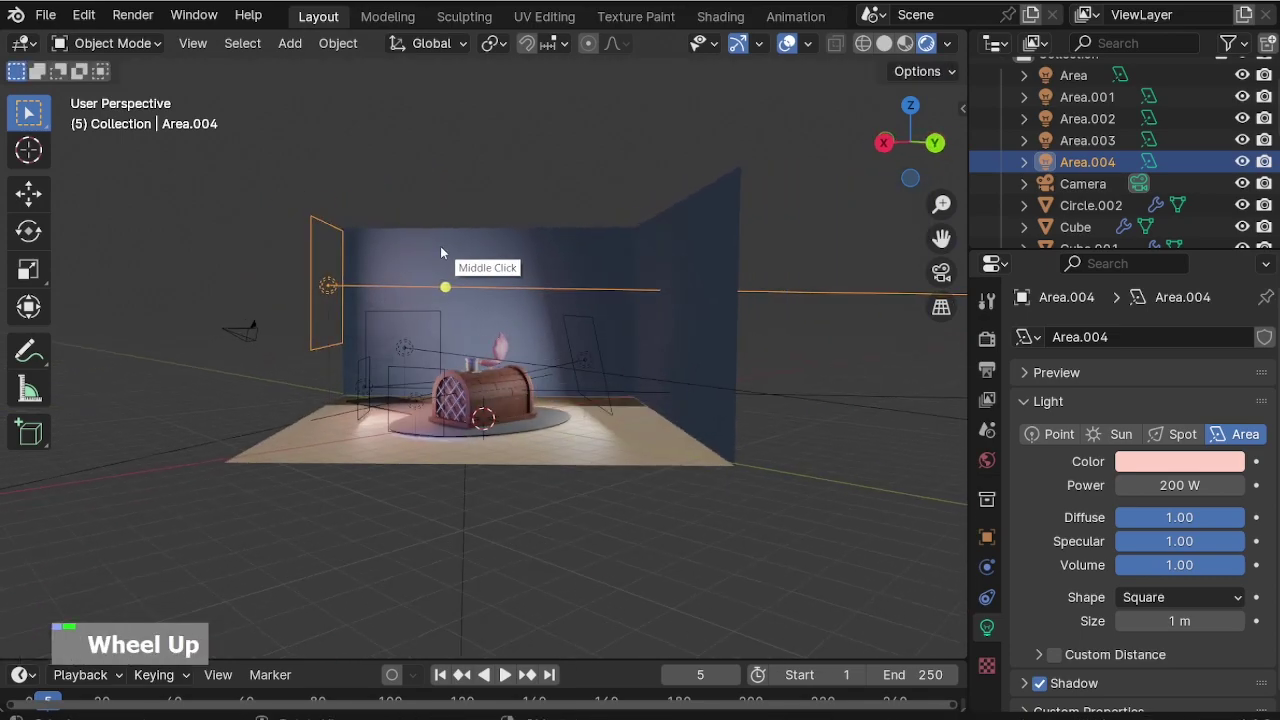
key(r)
click(580, 424)
key(g)
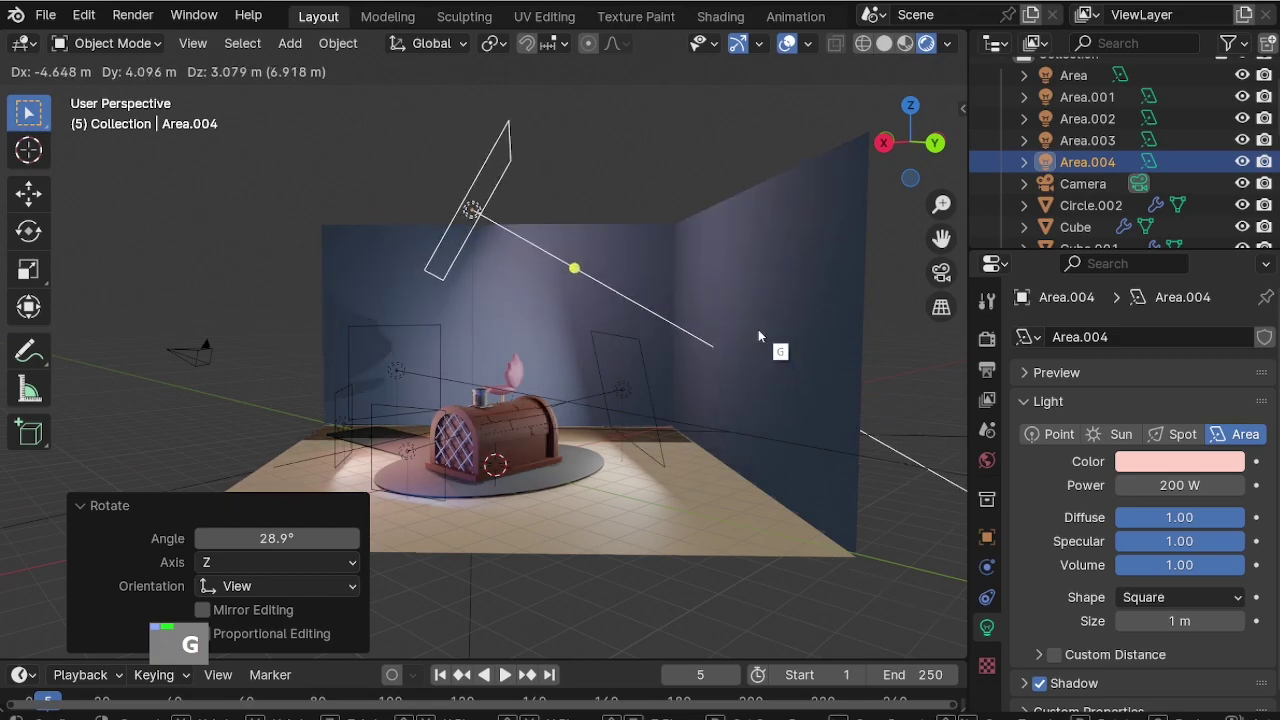
click(757, 331)
Set the duplicated light's power to 500 W and its colour to bright mint green, and check it in camera view.
click(1186, 484)
text(500)
key(Return)
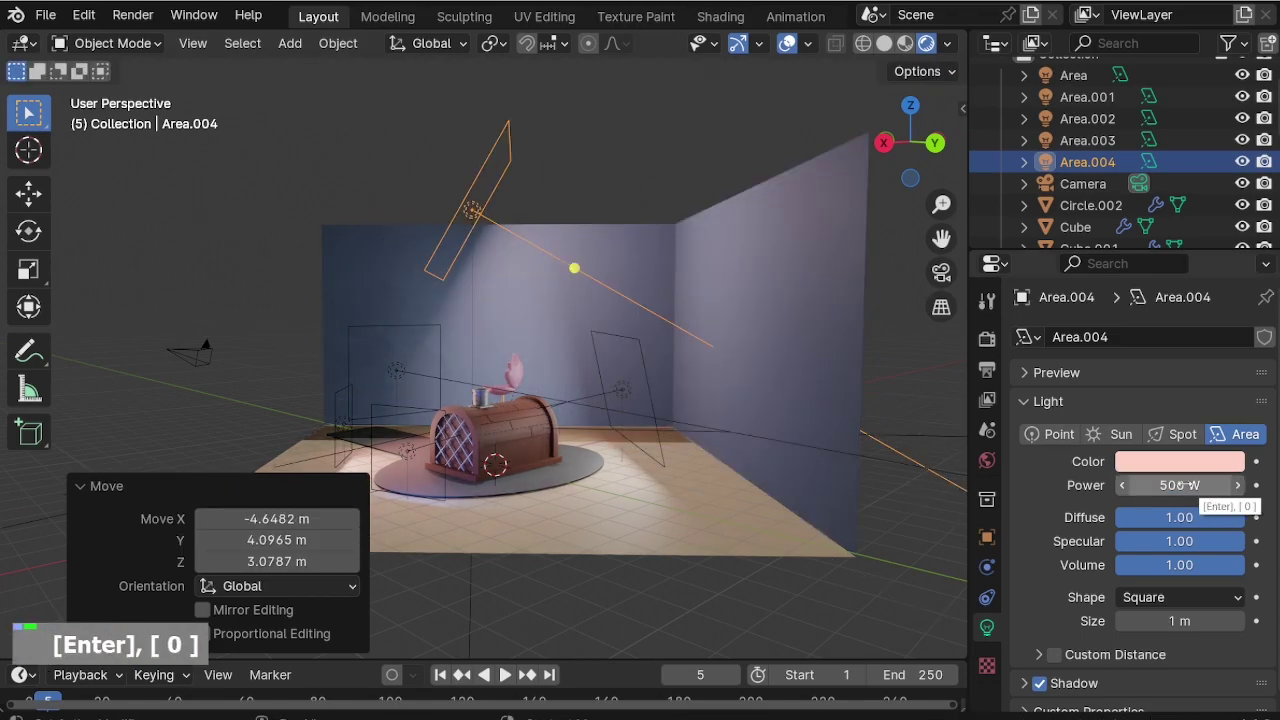
click(1220, 461)
drag(1180, 262, 1080, 168)
middle_click(728, 421)
key(KP_0)
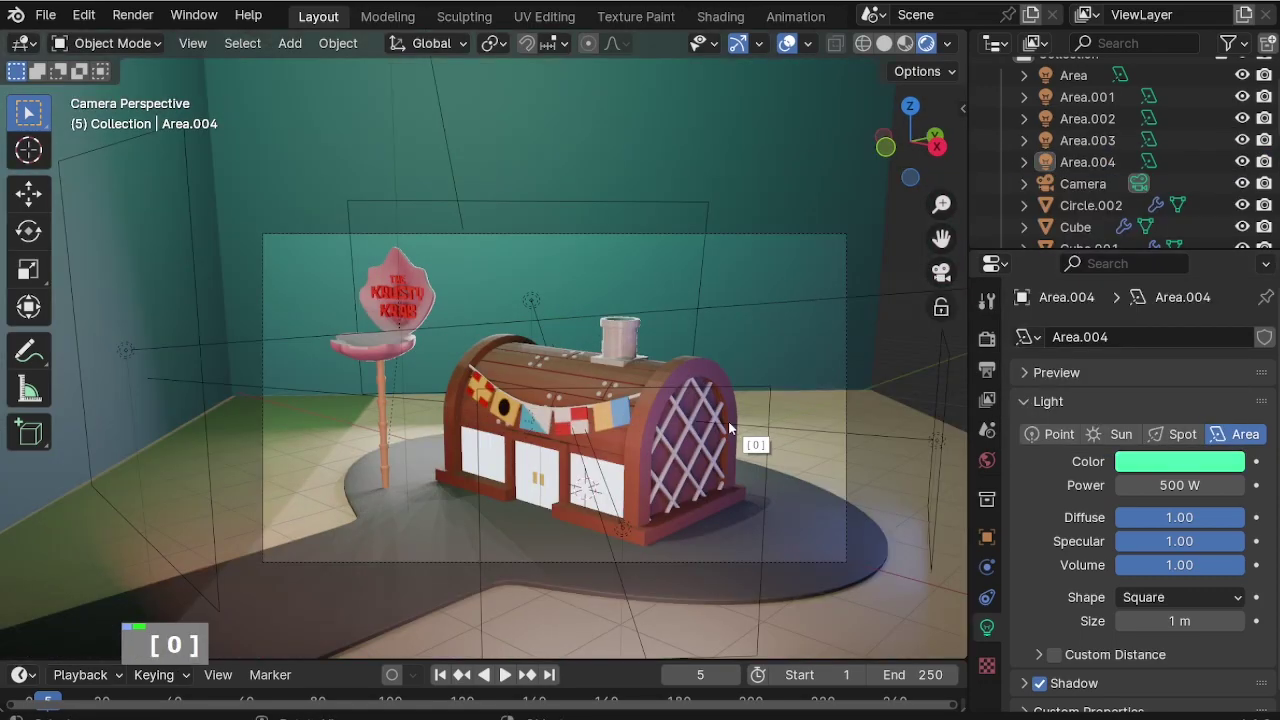
scroll(632, 410, up, 1)
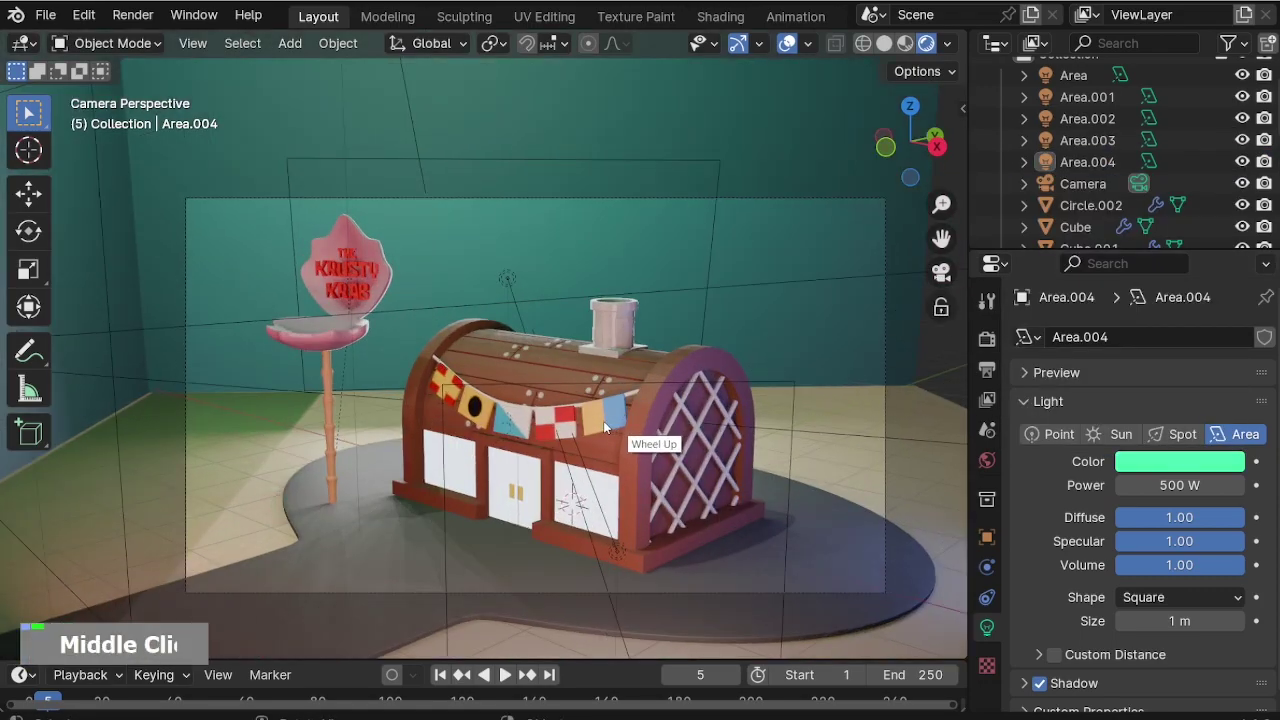
Duplicate the 200 W pink area light in top view and place the copy about -5.23 m in X and -0.41 m in Y.
middle_drag(604, 427, 530, 440)
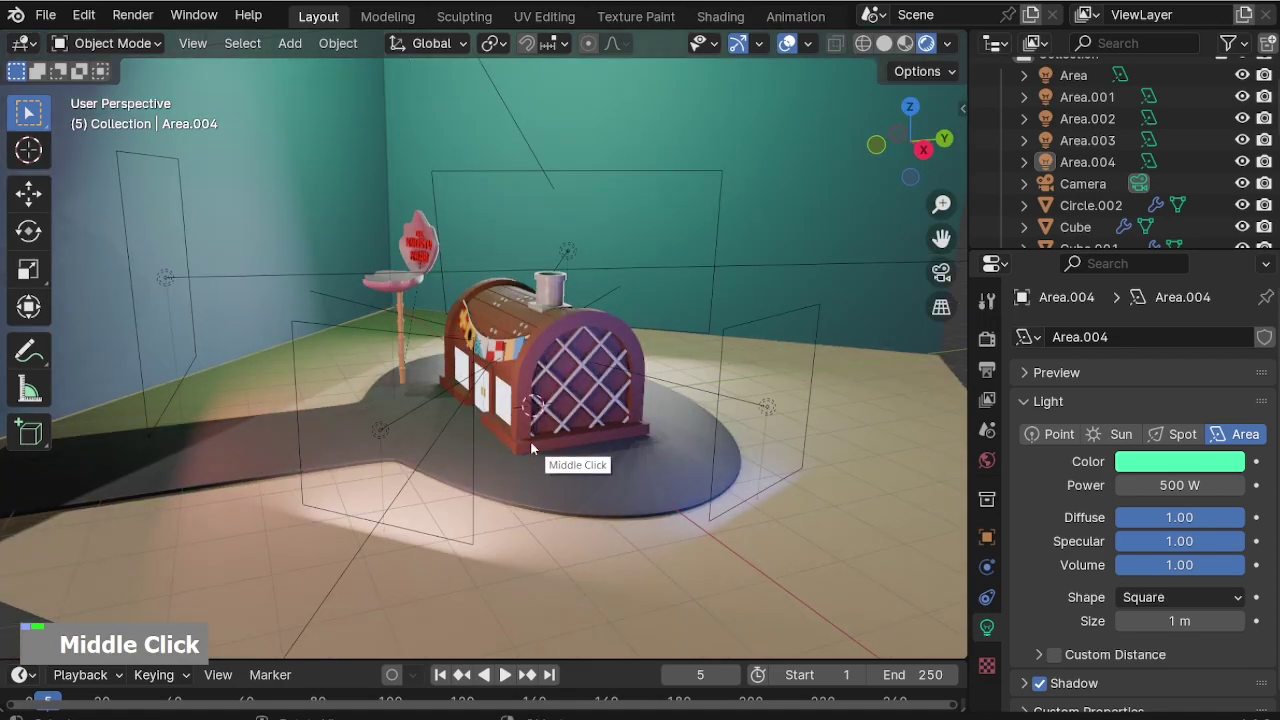
scroll(541, 445, down, 2)
scroll(425, 382, up, 2)
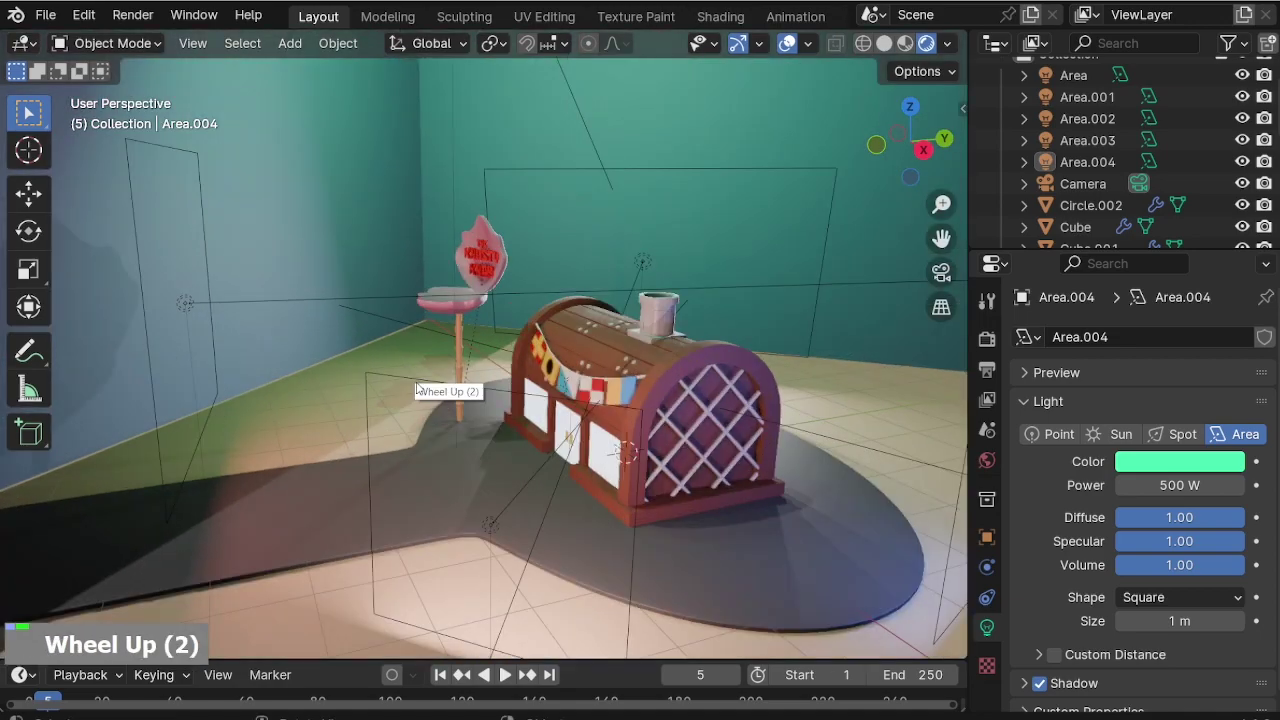
middle_drag(425, 382, 439, 406)
click(470, 450)
key(KP_7)
scroll(601, 434, up, 1)
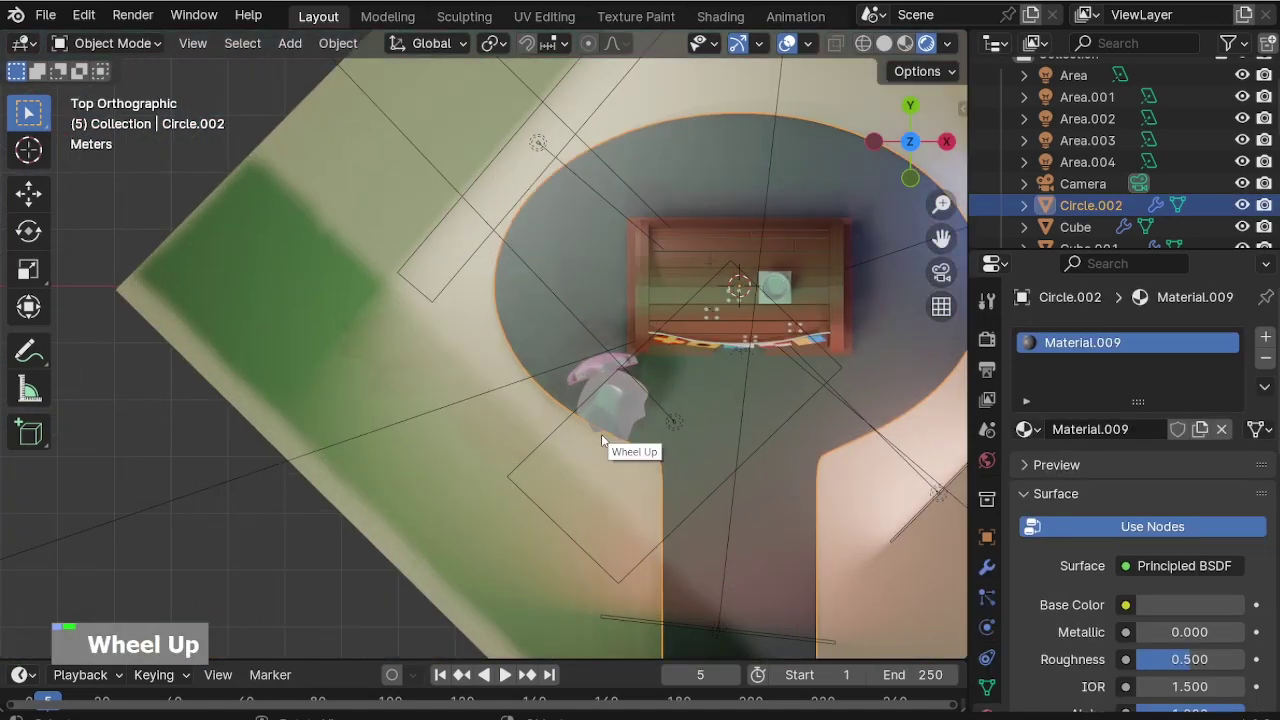
scroll(424, 367, down, 2)
click(768, 476)
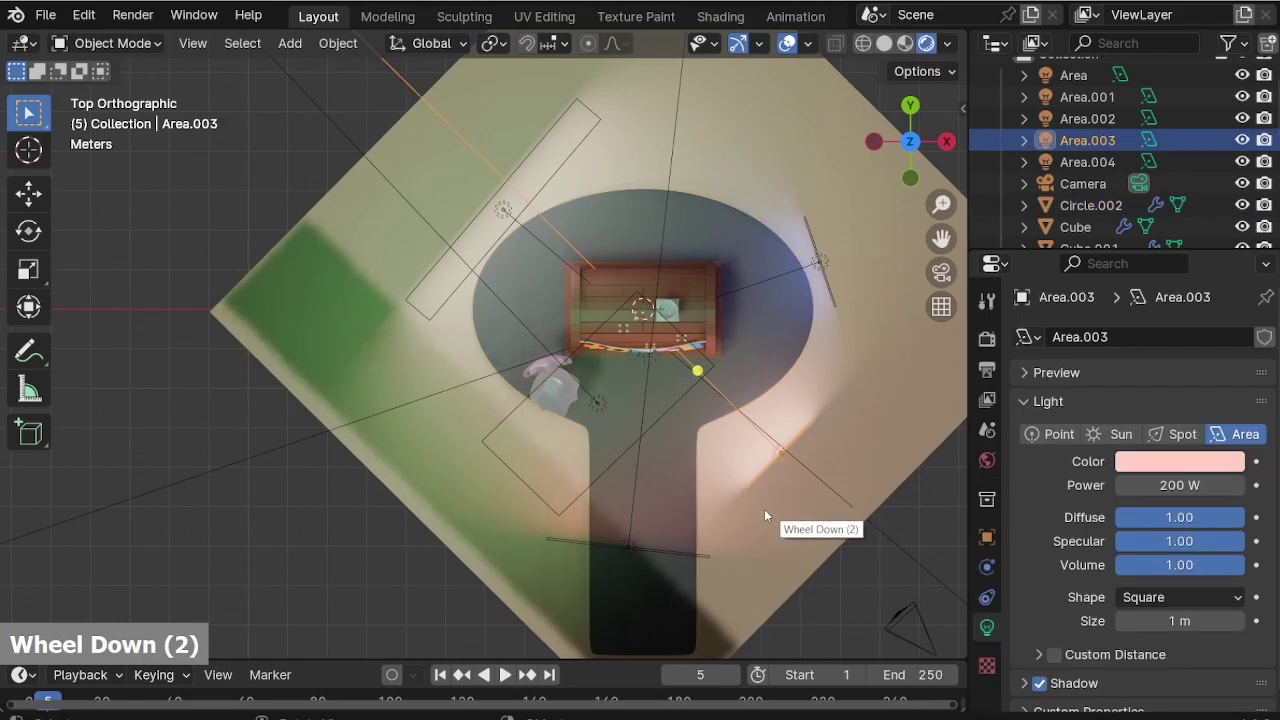
key(shift+d)
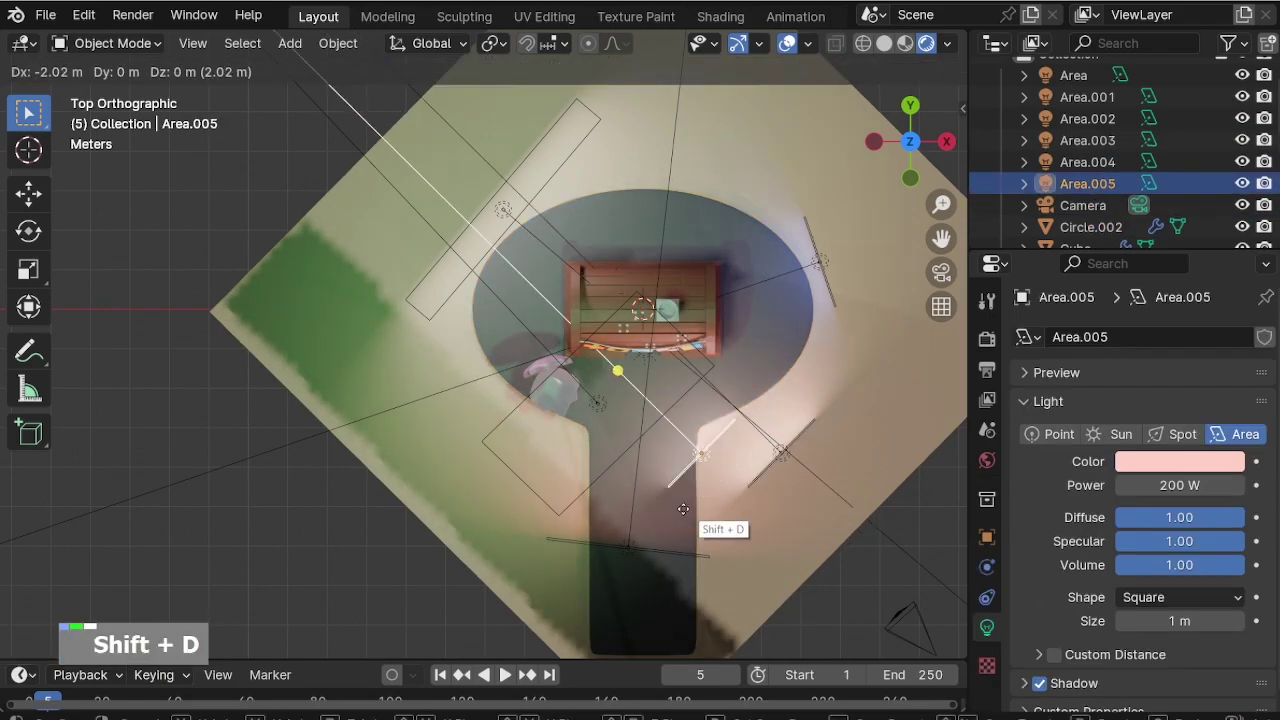
click(597, 540)
In right view, rotate the duplicated light by 90° and raise it above the sign.
middle_drag(597, 540, 390, 320)
key(KP_3)
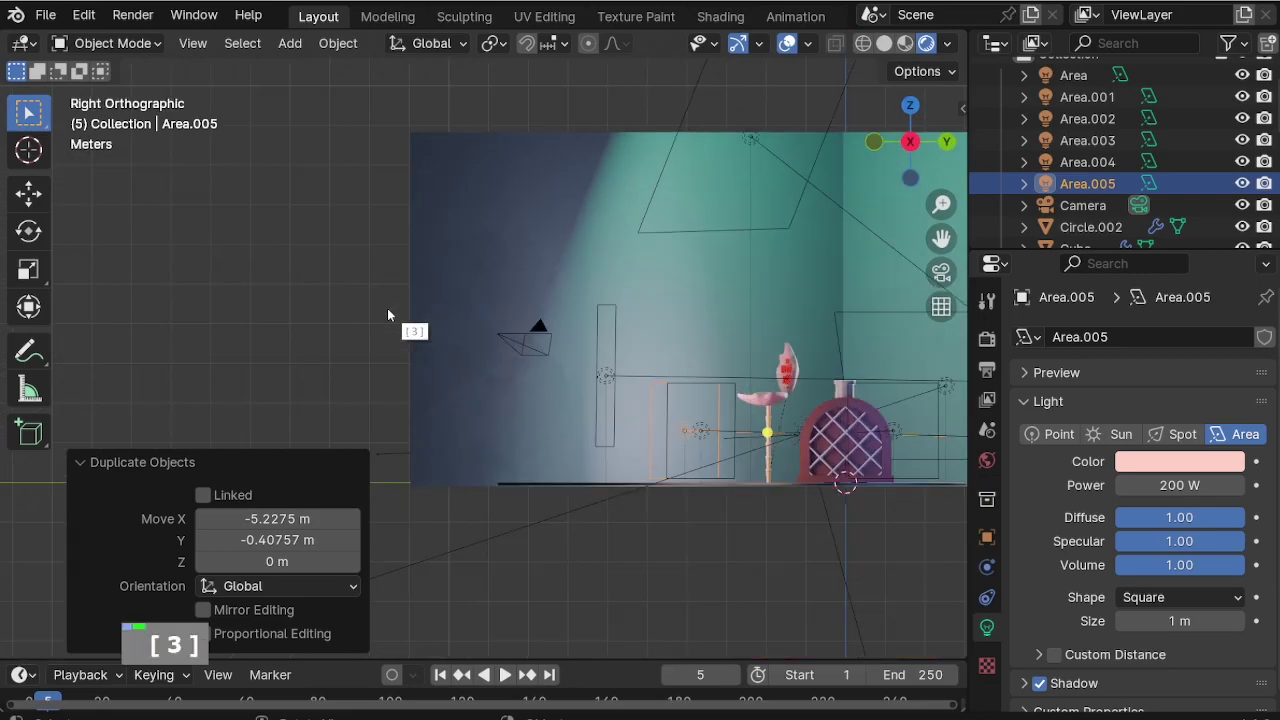
key(r)
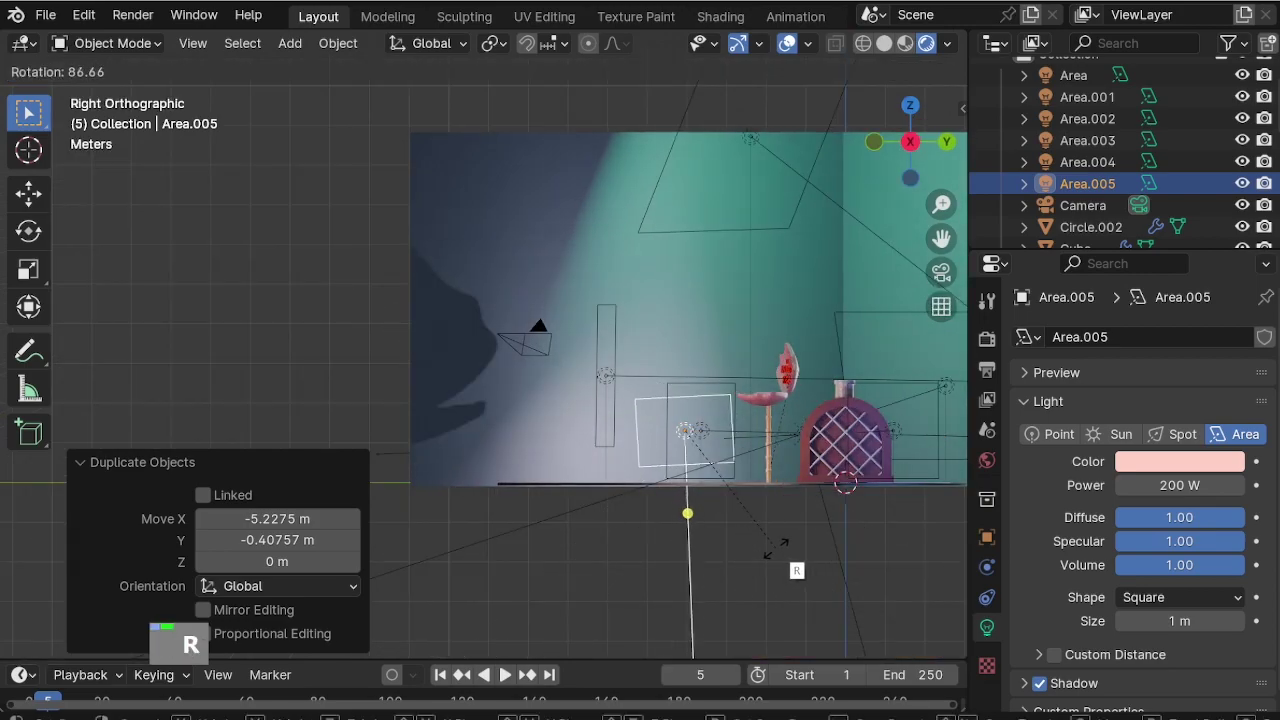
key(9)
key(0)
key(Return)
key(g)
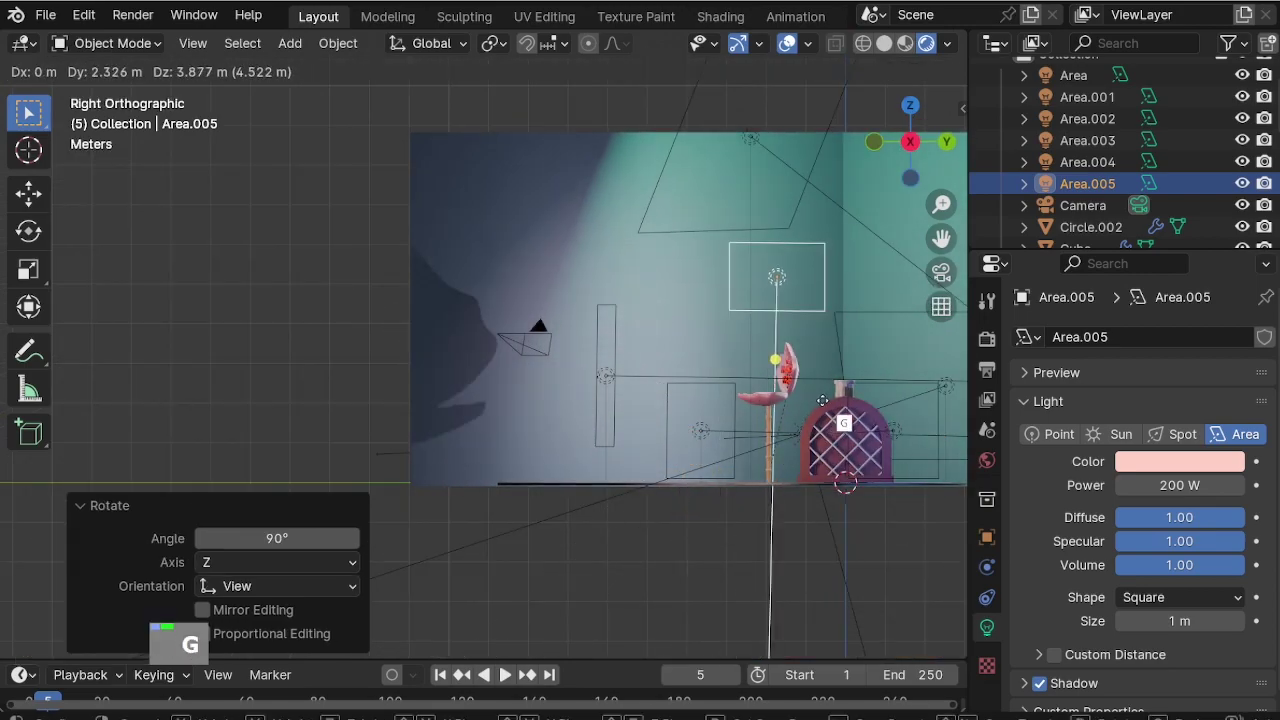
click(800, 430)
Scale and tilt the duplicated light in right view, then move it about -1.20 m in Y and -0.90 m in Z.
key(s)
click(798, 432)
key(r)
click(850, 458)
key(g)
click(856, 462)
In top view, rotate the duplicated light by about 39.5°.
key(KP_1)
middle_drag(856, 462, 463, 265)
scroll(478, 492, up, 3)
key(KP_7)
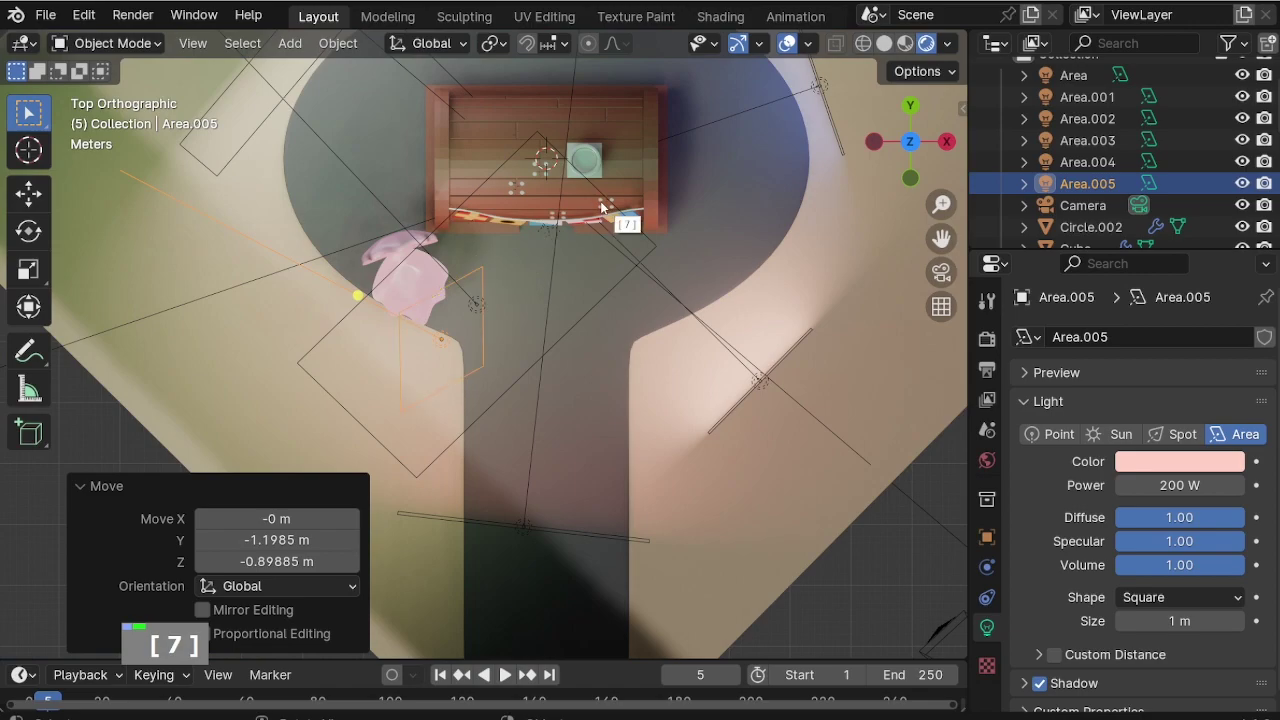
key(r)
click(680, 340)
Adjust the light's height along Z, scale it to about 0.592, and raise it about 0.25 m in Z.
middle_drag(680, 340, 383, 188)
scroll(557, 197, up, 2)
middle_drag(557, 197, 495, 179)
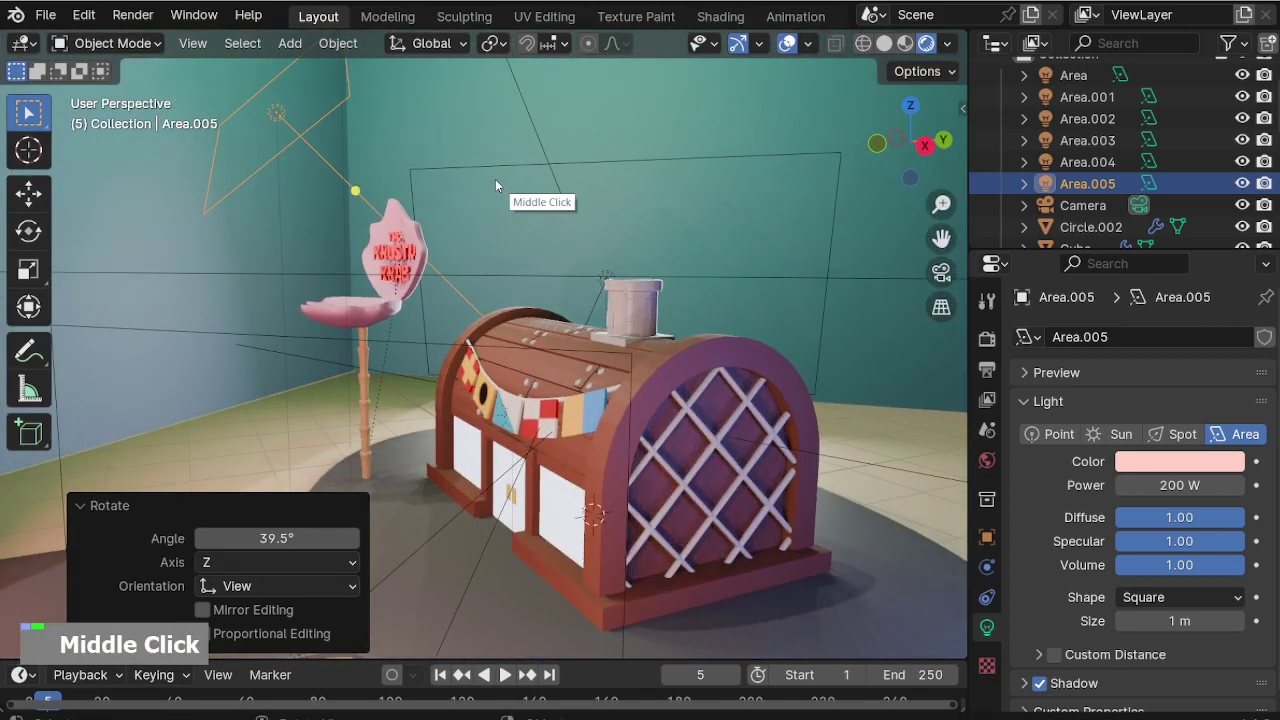
key(g)
key(z)
click(480, 186)
key(s)
click(431, 201)
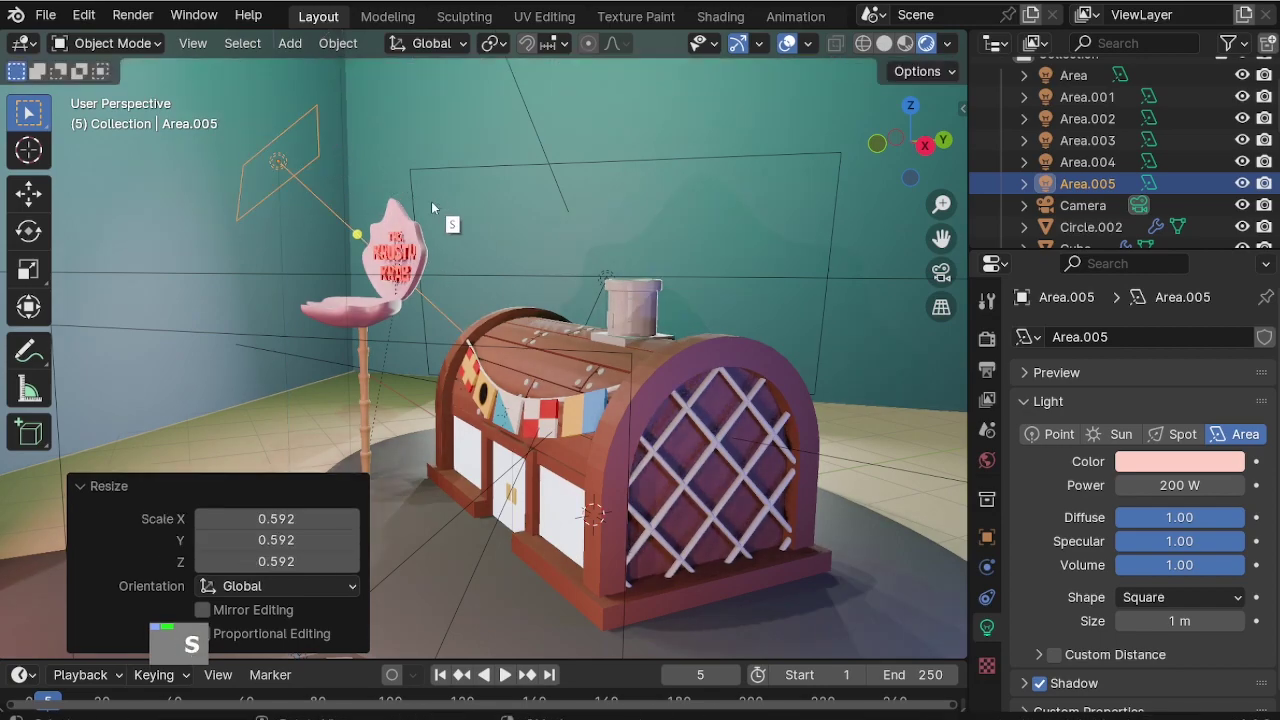
key(g)
key(z)
click(686, 290)
Set the duplicated light's power to 100 W and its colour to a pale cream yellow with value 1.000.
text(50)
key(Return)
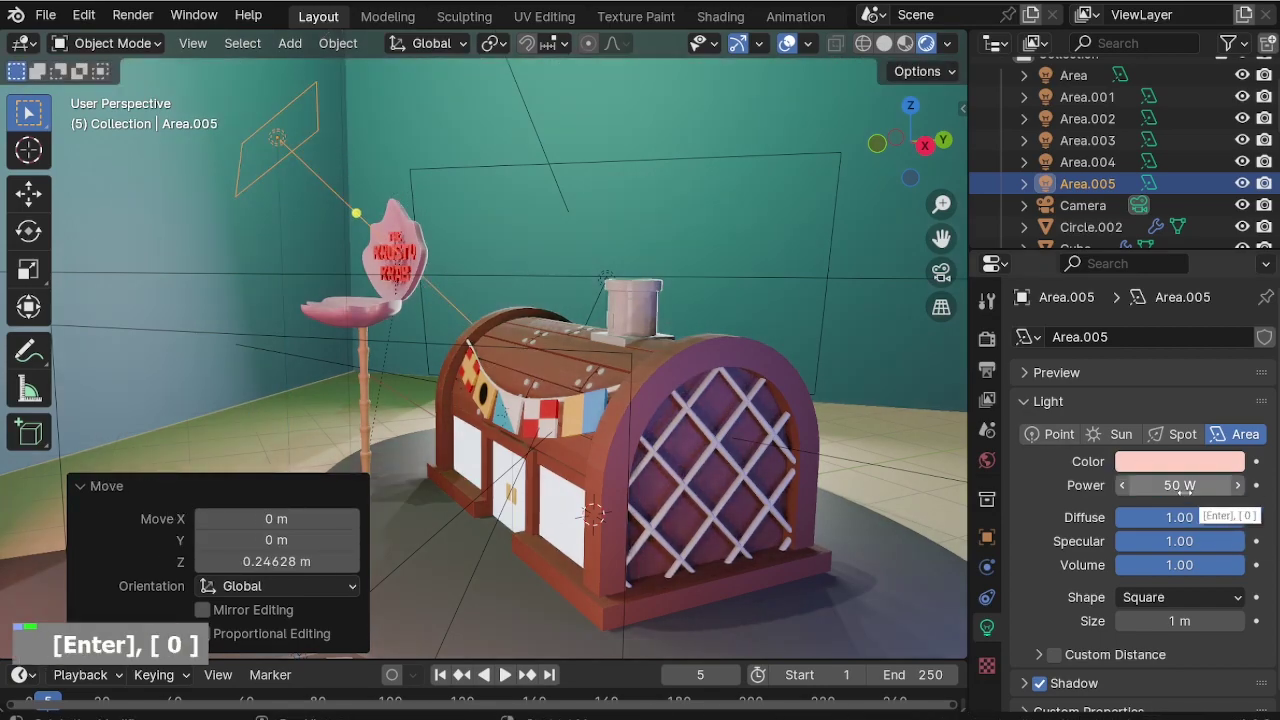
double_click(1180, 485)
text(100)
key(Return)
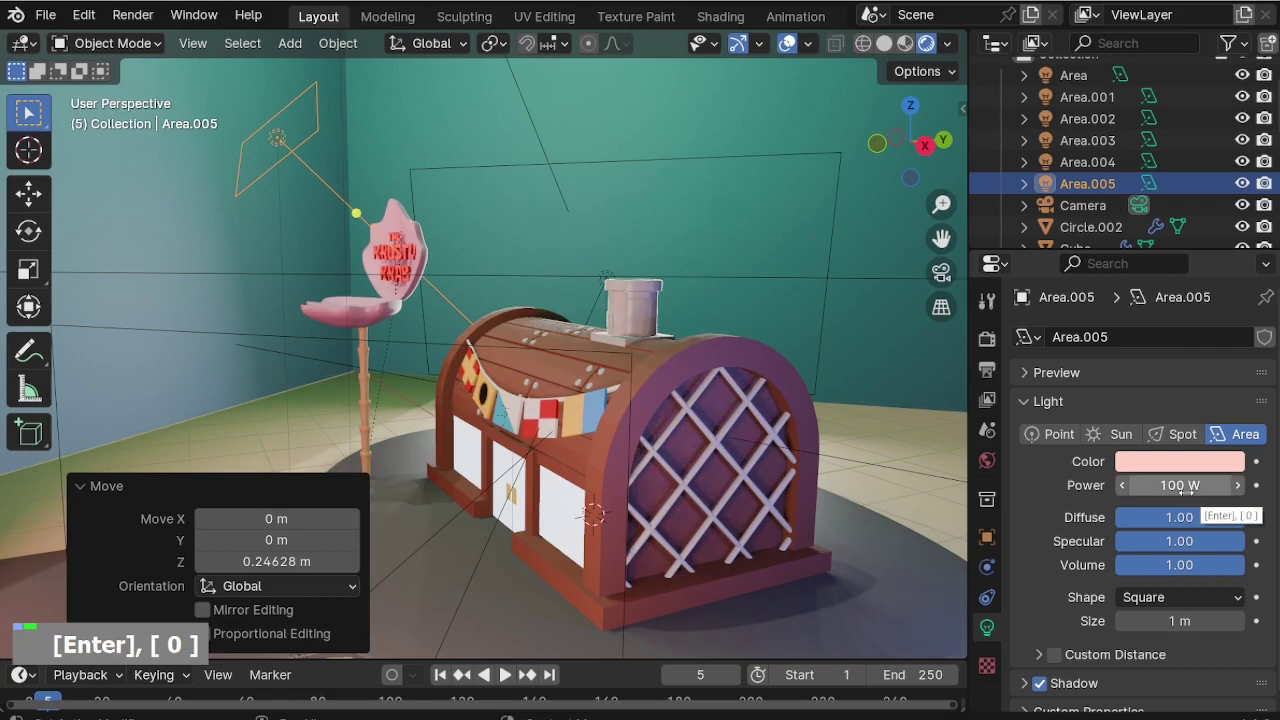
click(1175, 471)
drag(1098, 283, 1097, 239)
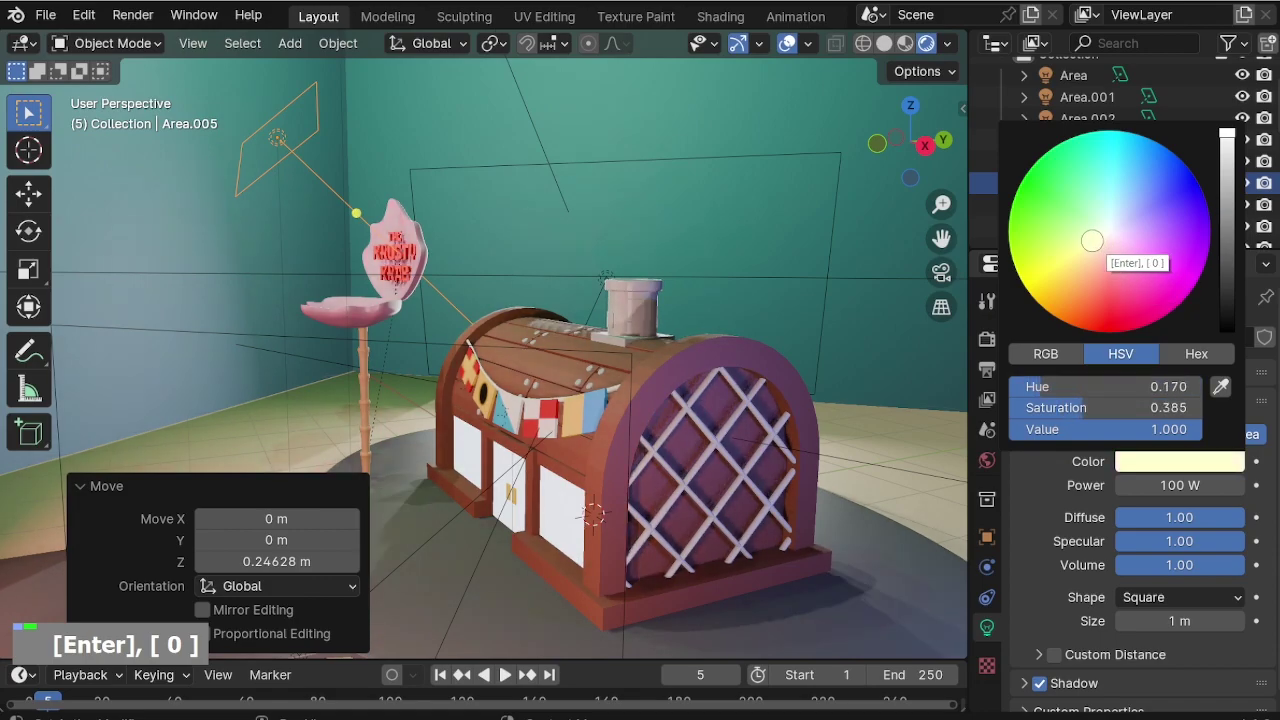
Move the cream light along the Y axis and rotate it about -11.5° in the view plane.
middle_drag(455, 269, 430, 275)
scroll(783, 385, down, 2)
middle_drag(783, 385, 370, 330)
key(g)
key(y)
click(447, 369)
key(r)
click(508, 343)
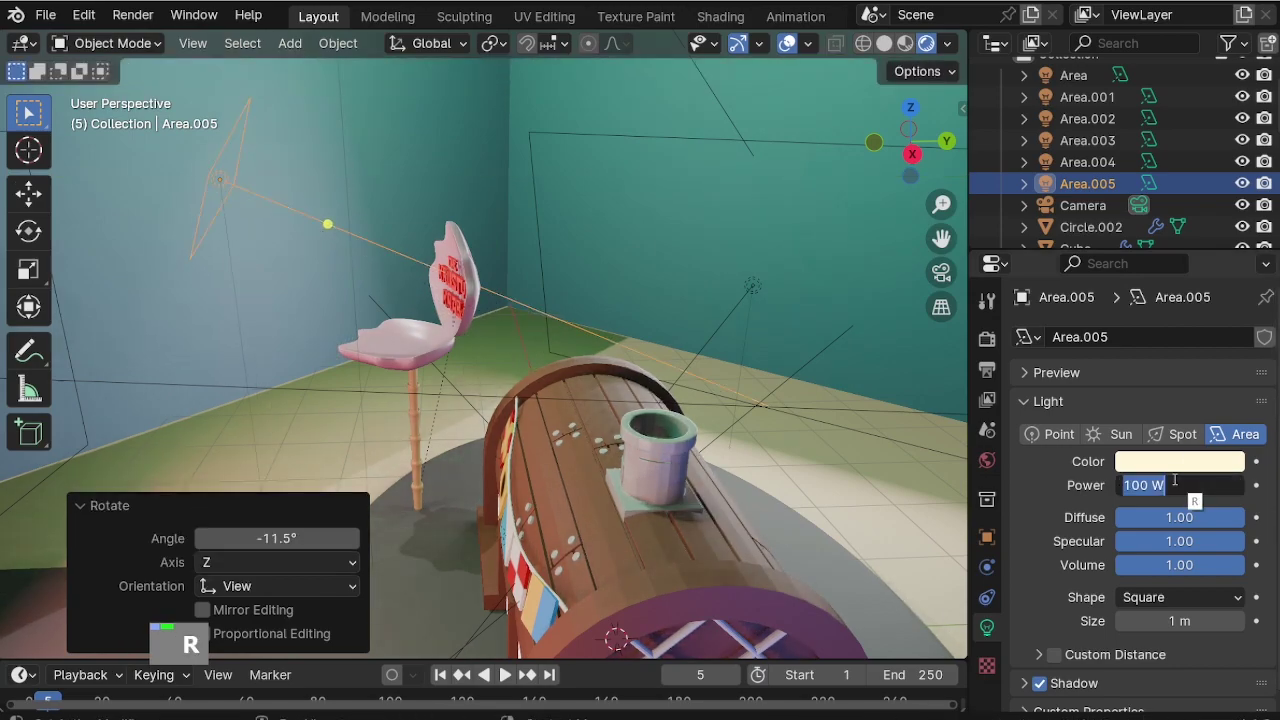
Set the cream light's power to 50 W and check the scene in camera view.
text(50)
key(Return)
middle_drag(505, 450, 542, 474)
key(KP_0)
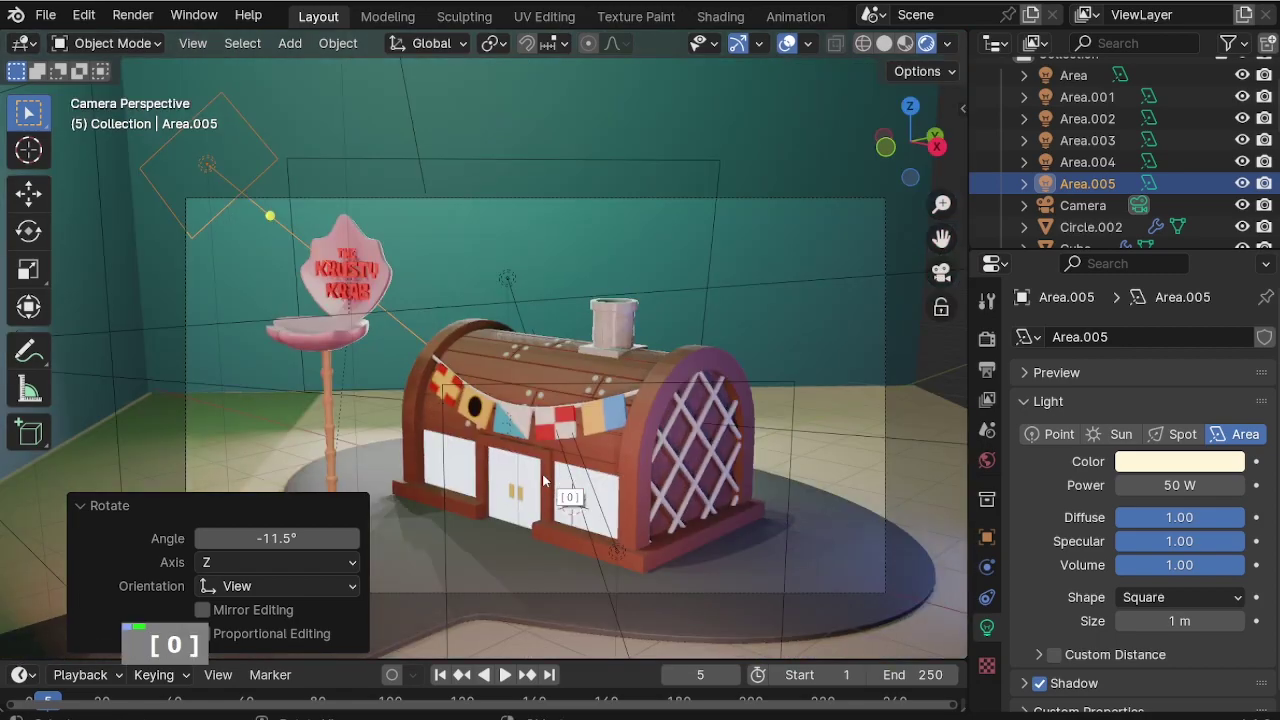
Set the power of the white area light to 500 W.
click(710, 248)
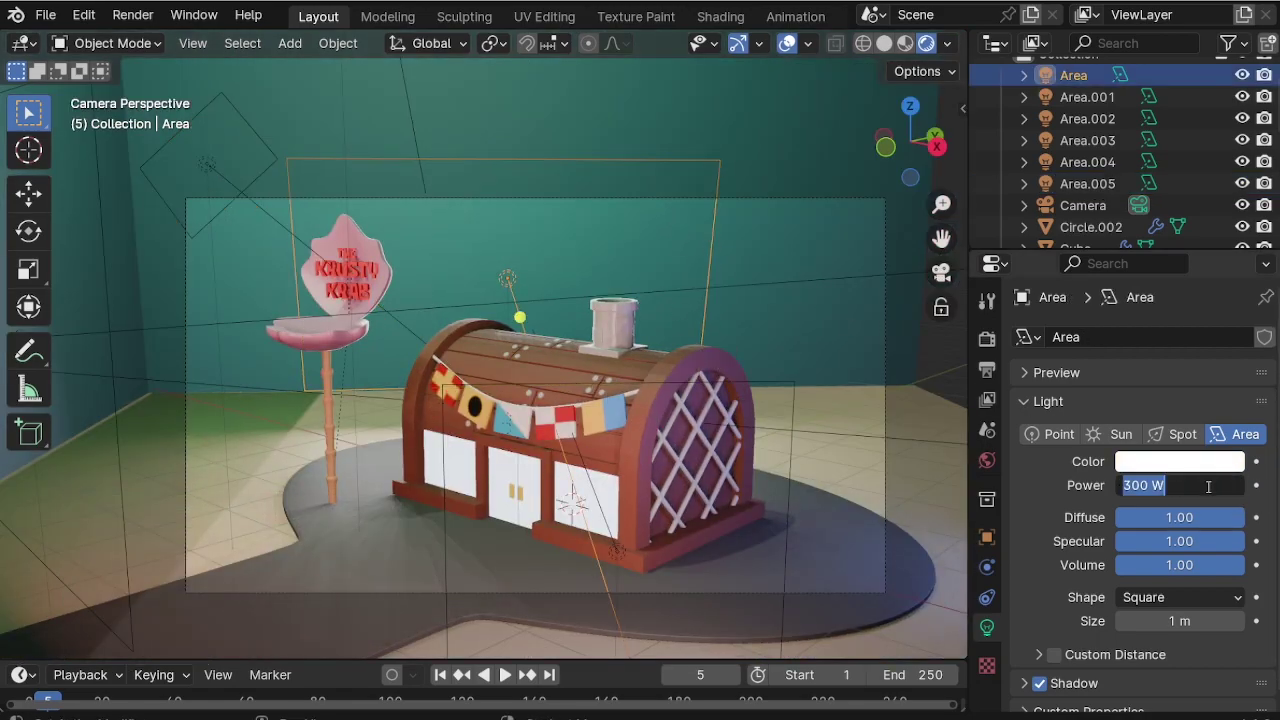
text(00)
key(Return)
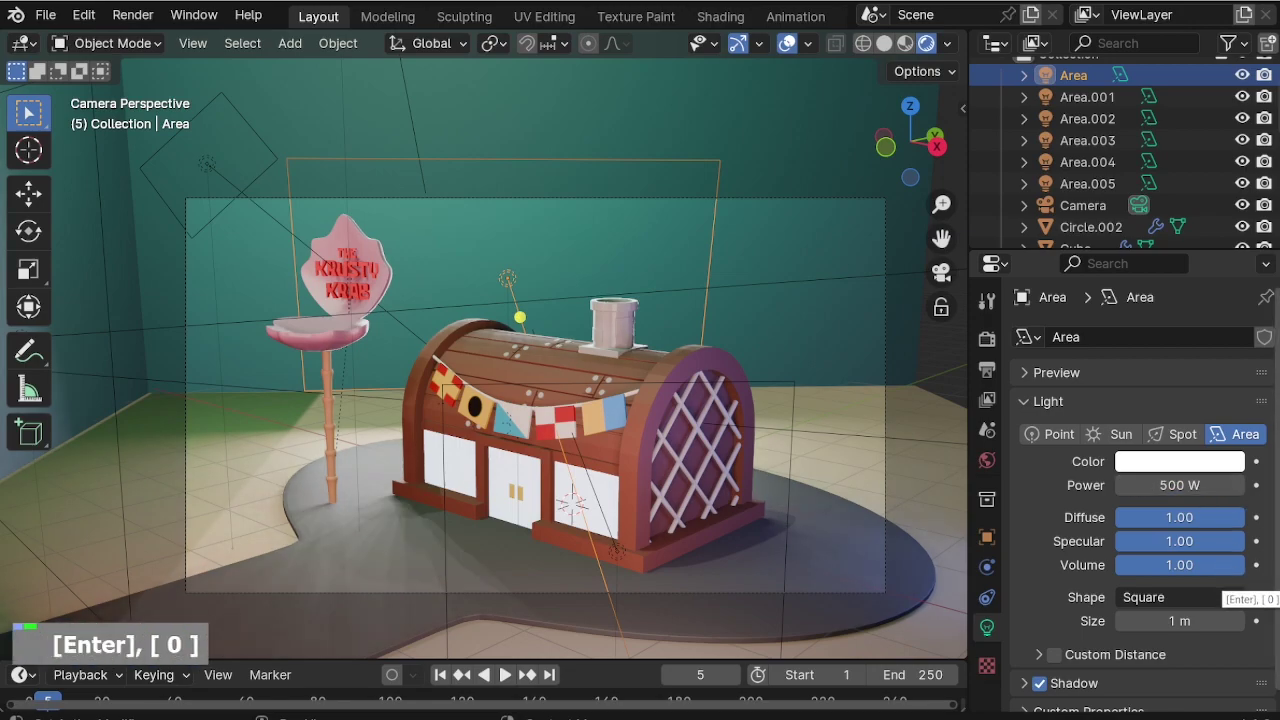
In Edit Mode, shift the middle faces of the sign text toward the shell in top view with proportional editing to curve the lettering.
scroll(256, 101, up, 4)
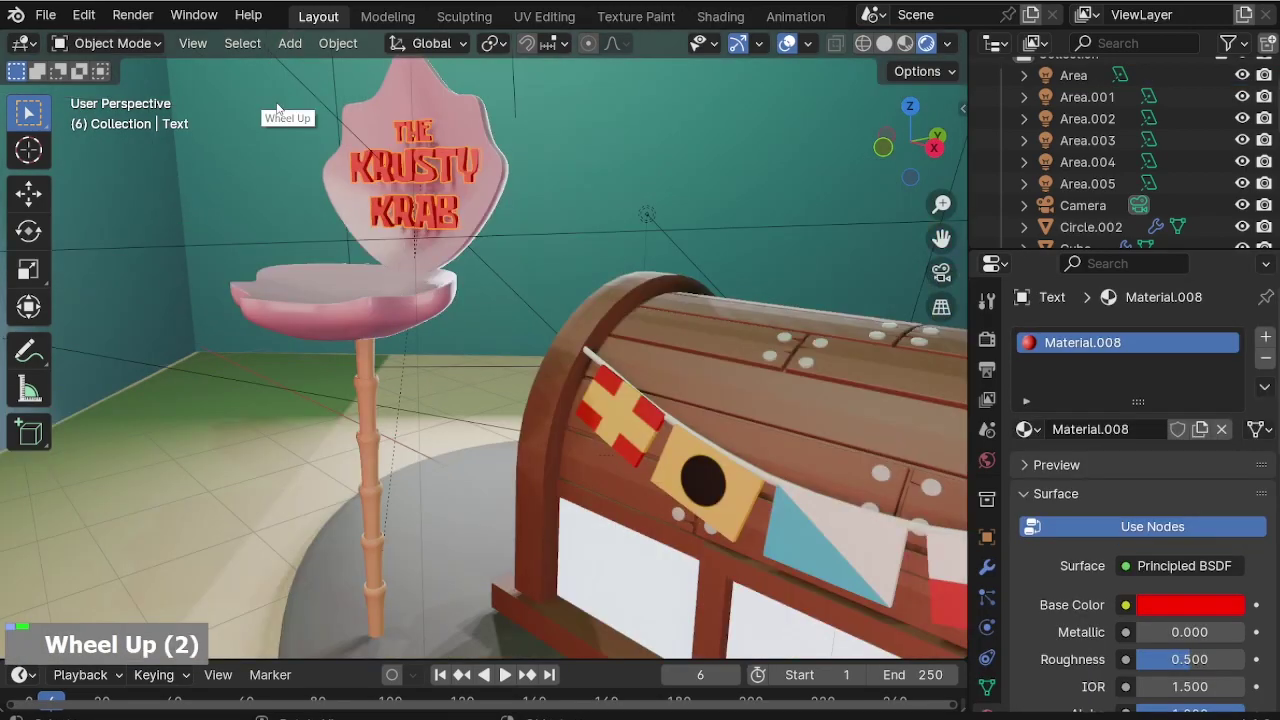
middle_drag(300, 115, 461, 176)
mouse_move(510, 205)
middle_down()
mouse_move(539, 222)
mouse_move(560, 215)
middle_up()
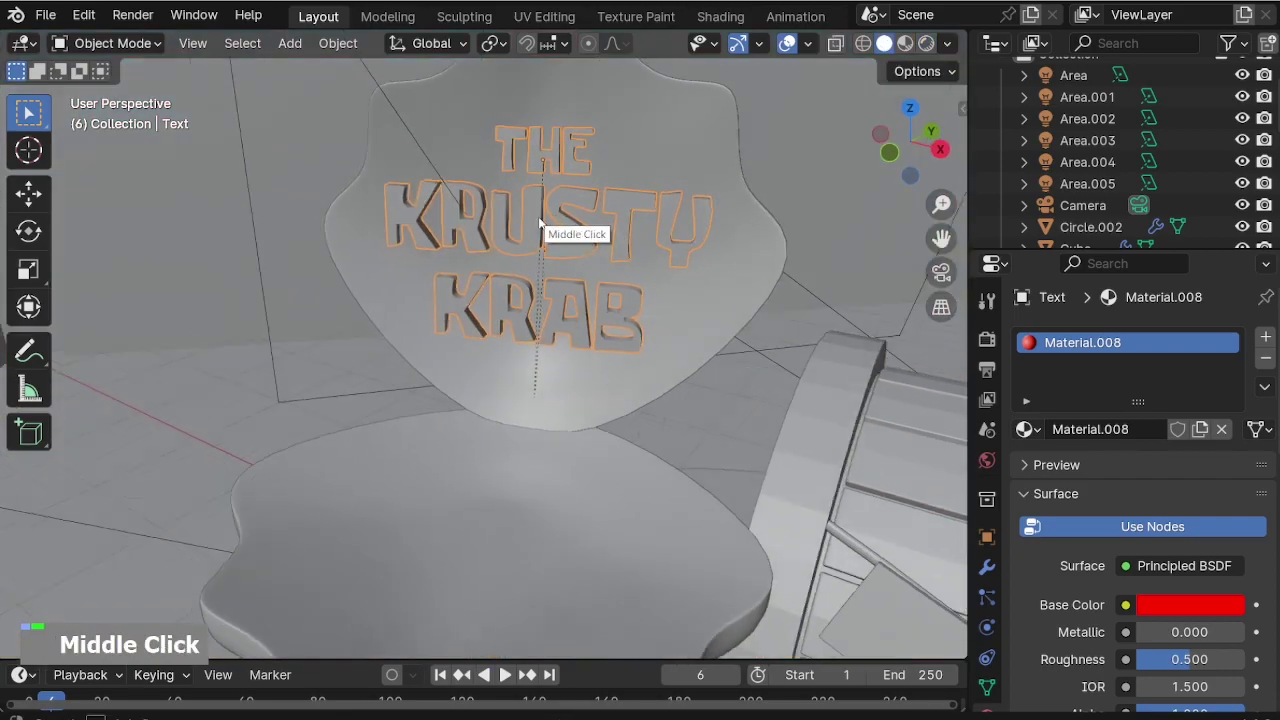
key(Tab)
key(alt+z)
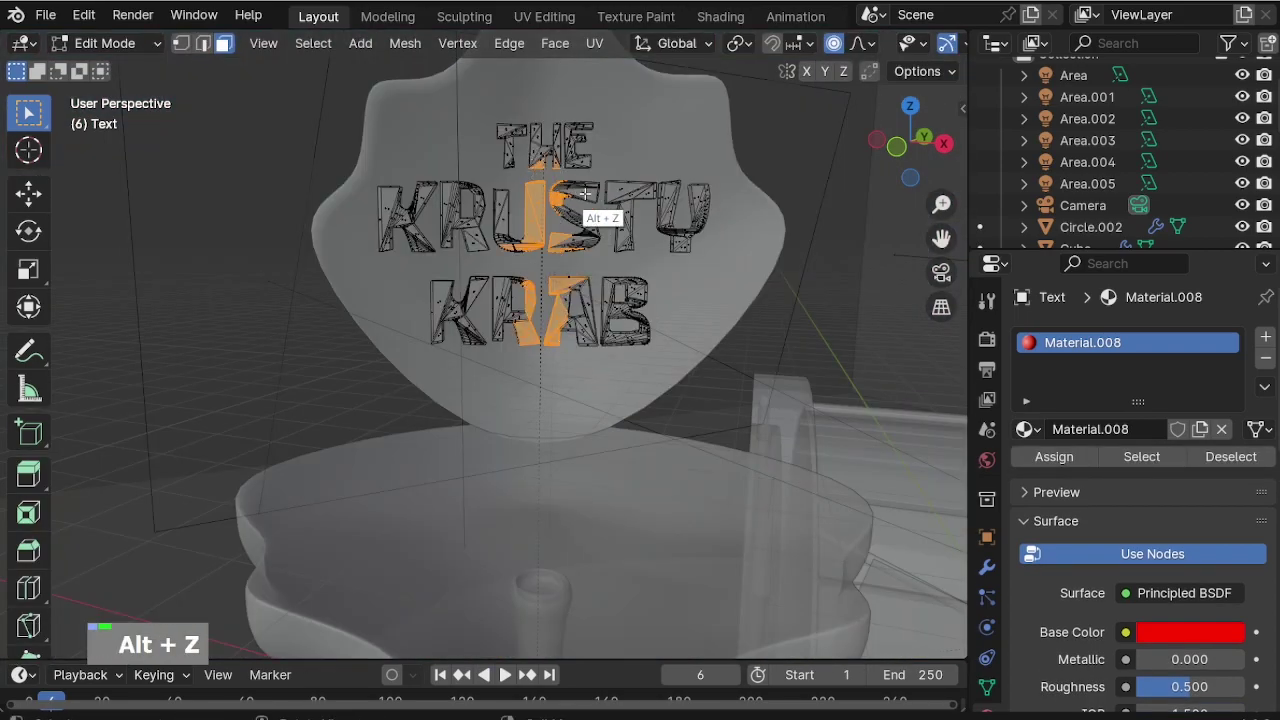
middle_drag(583, 193, 586, 280)
scroll(583, 190, up, 2)
middle_drag(583, 190, 583, 191)
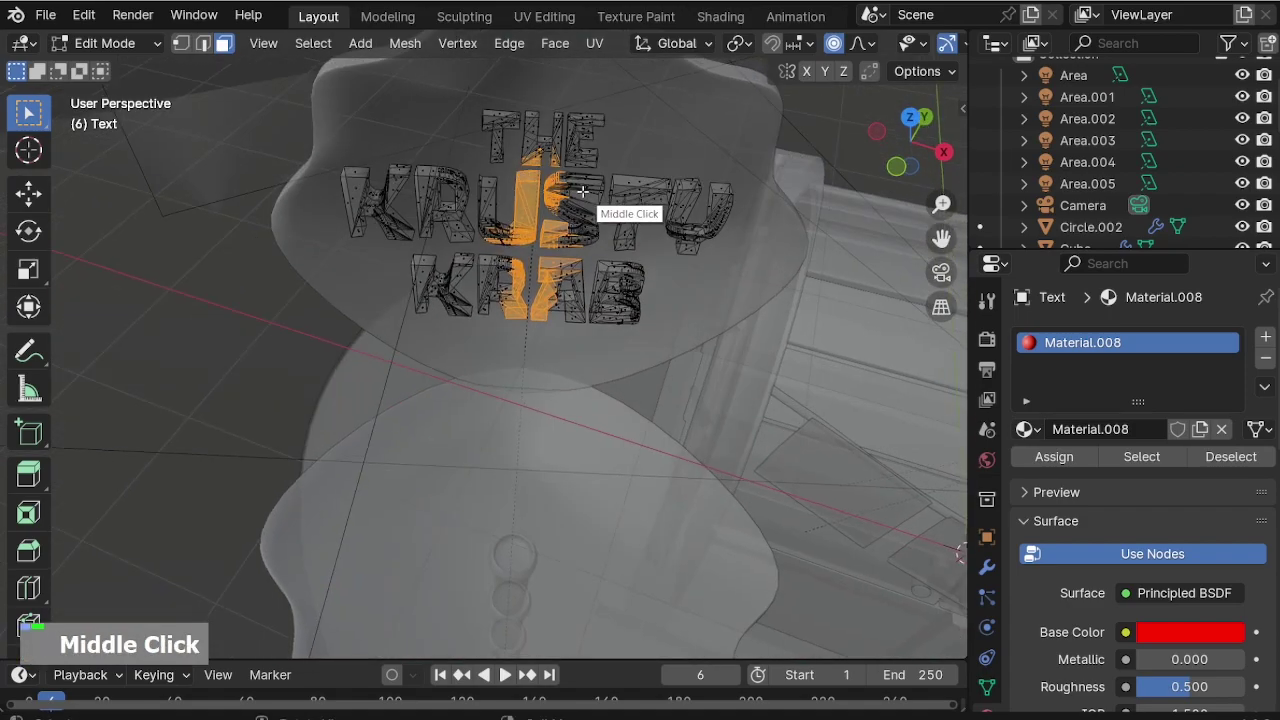
key(KP_7)
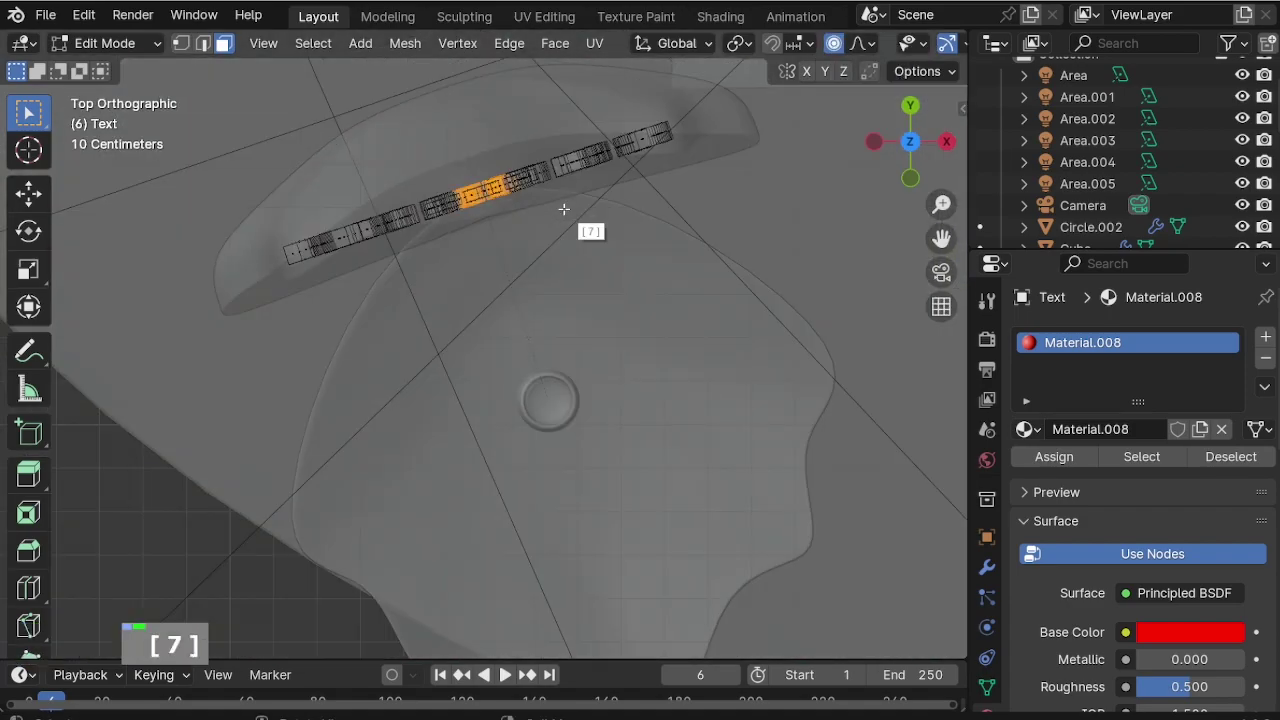
scroll(494, 405, down, 1)
key(g)
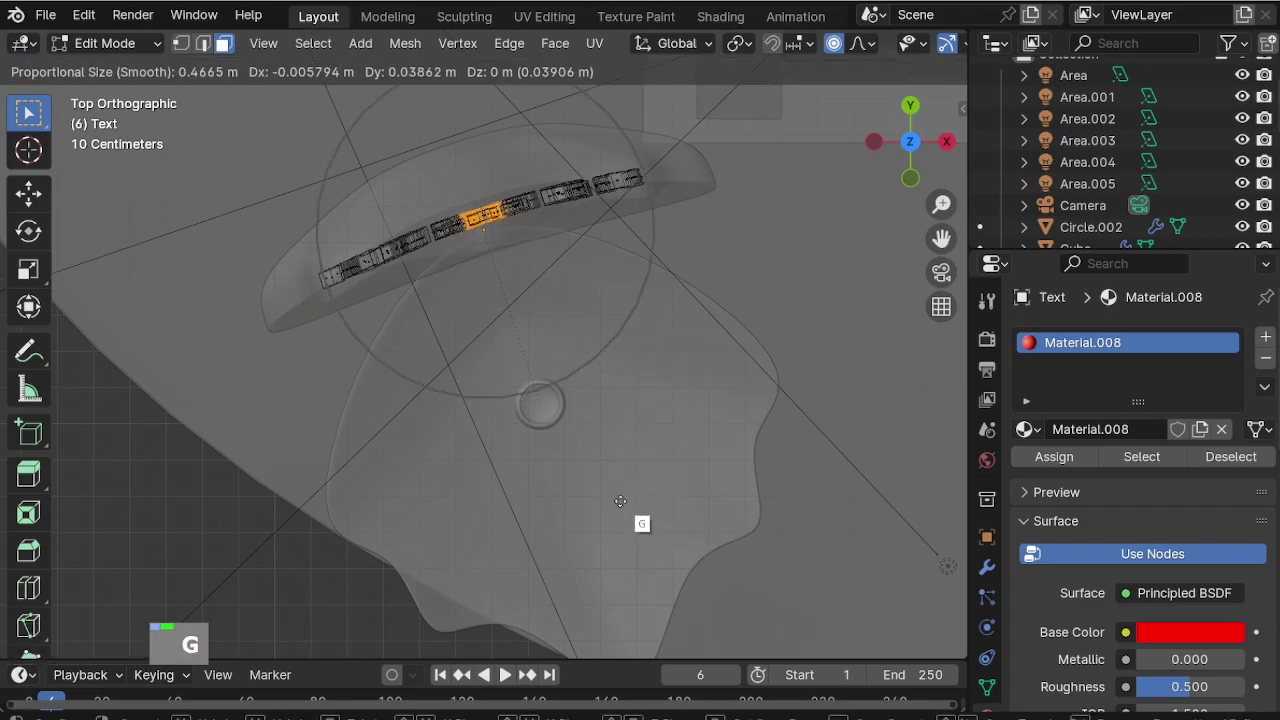
key(Tab)
In Object Mode, move the sign text about 0.011 m in X and -0.024 m in Y in top view.
middle_drag(640, 480, 622, 296)
shift+middle_drag(645, 190, 678, 424)
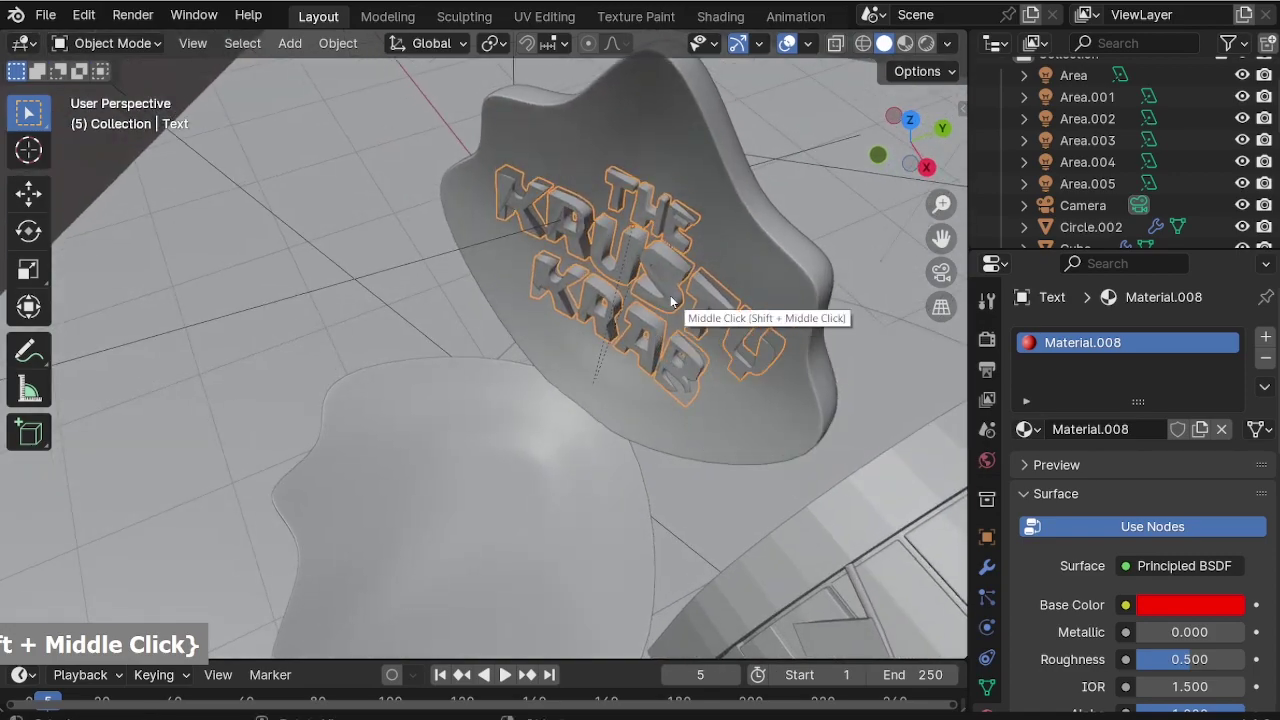
scroll(670, 295, up, 2)
key(g)
key(Escape)
key(KP_7)
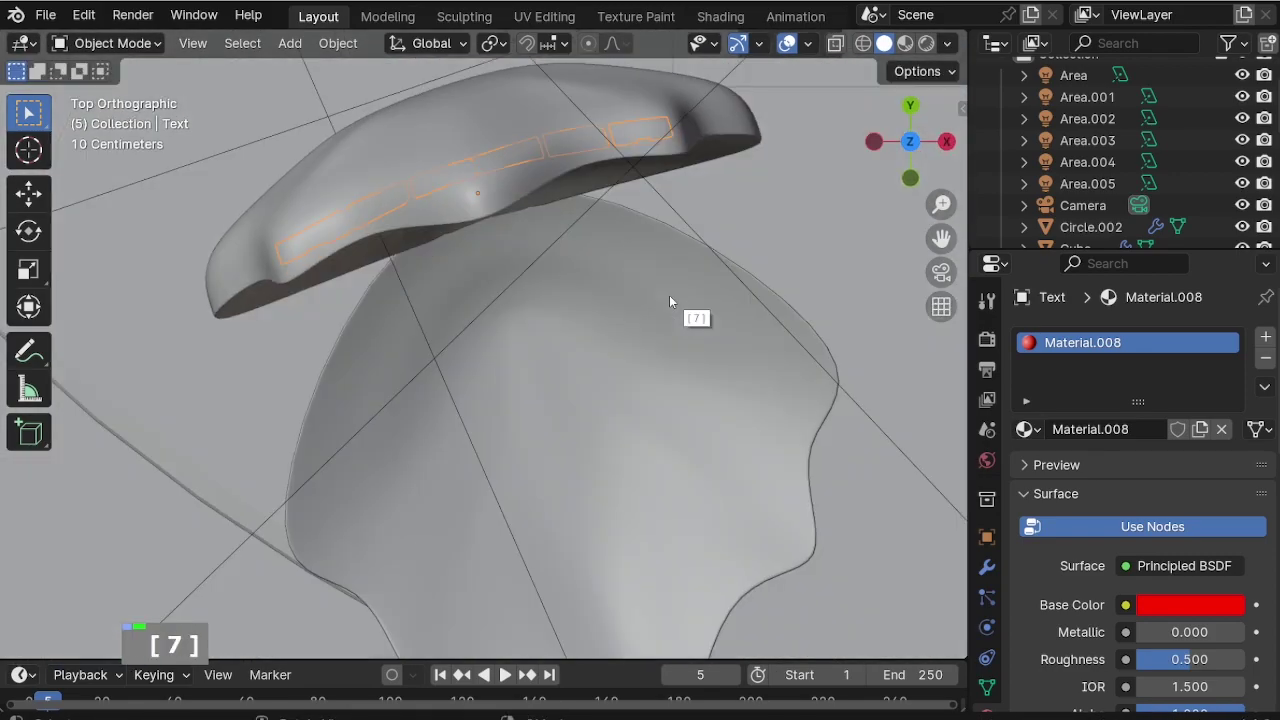
key(g)
click(606, 286)
Move the text's middle faces about -0.004 m in X and 0.014 m in Y with a proportional size of about 0.35 m.
middle_drag(606, 286, 353, 326)
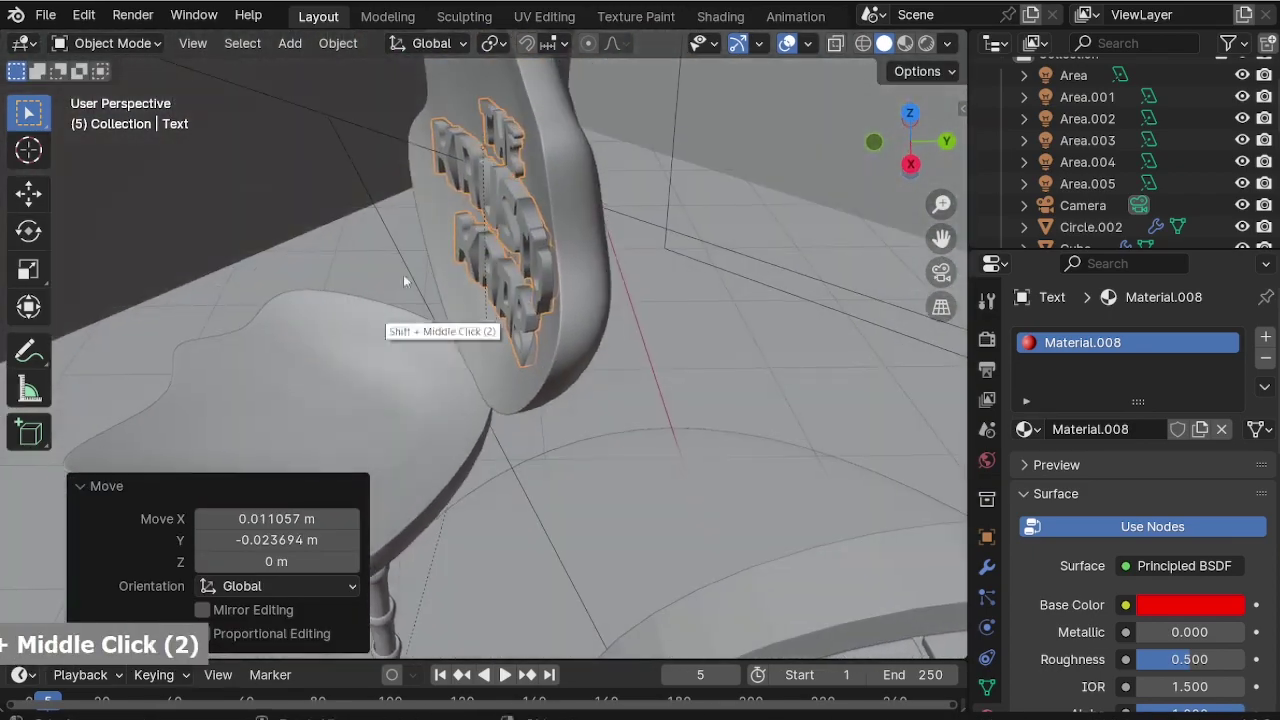
scroll(578, 280, up, 3)
middle_drag(578, 280, 748, 322)
scroll(744, 316, down, 1)
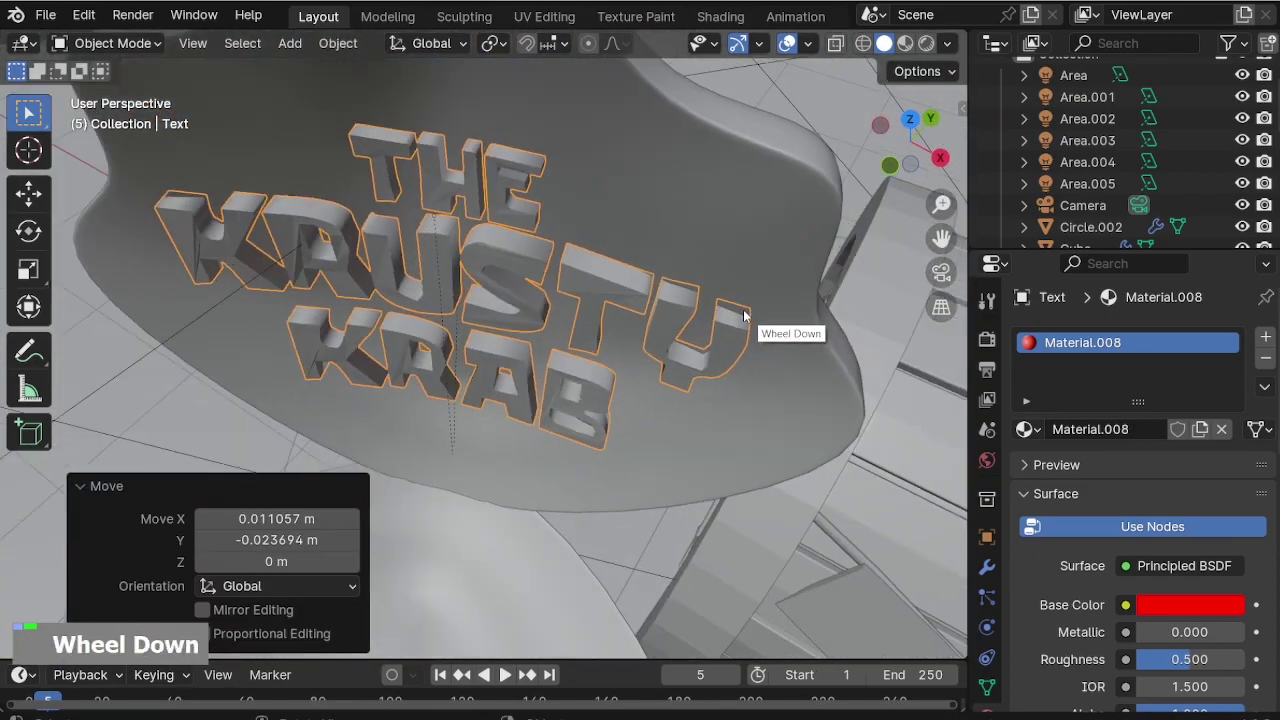
key(KP_7)
key(alt+z)
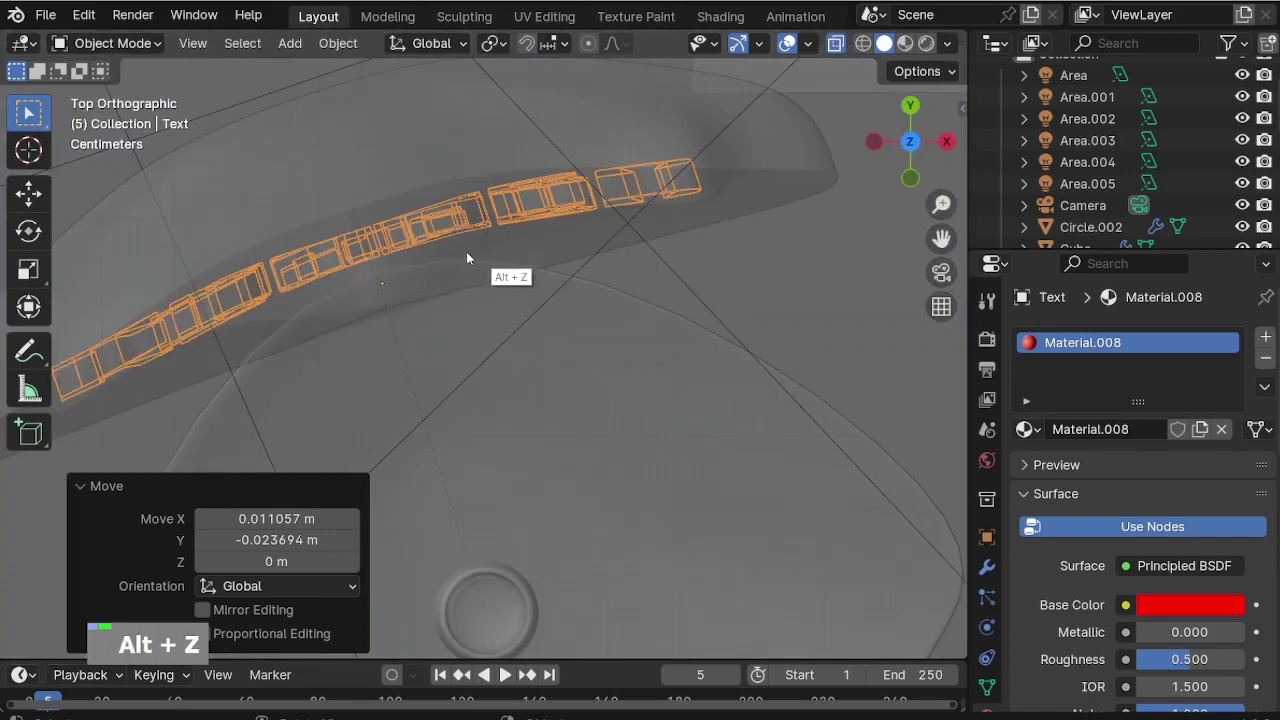
key(Tab)
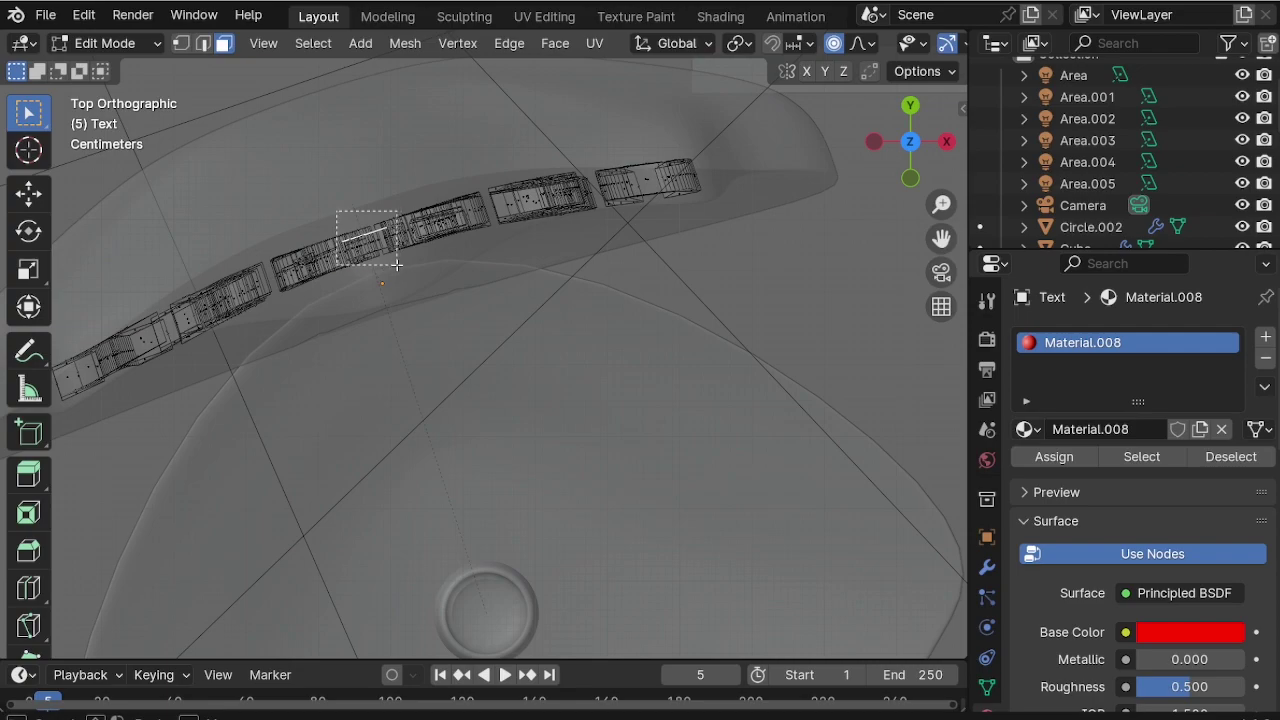
key(g)
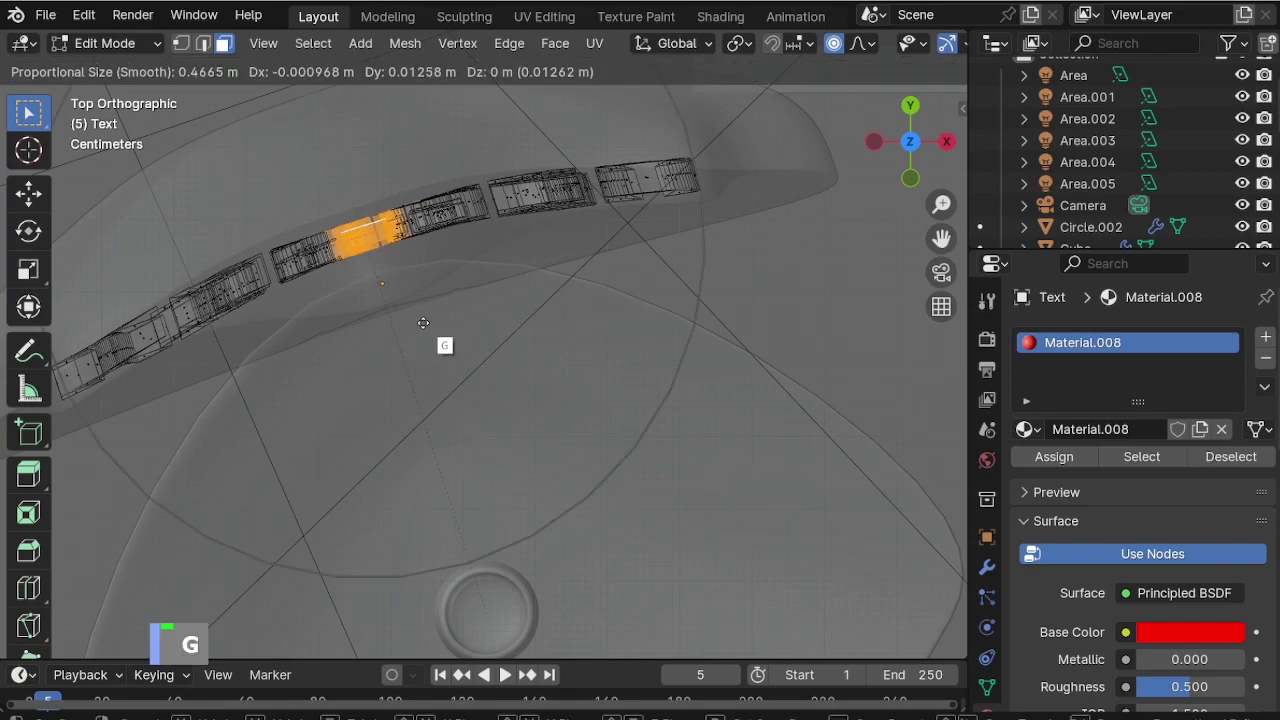
scroll(423, 323, up, 5)
scroll(421, 322, down, 2)
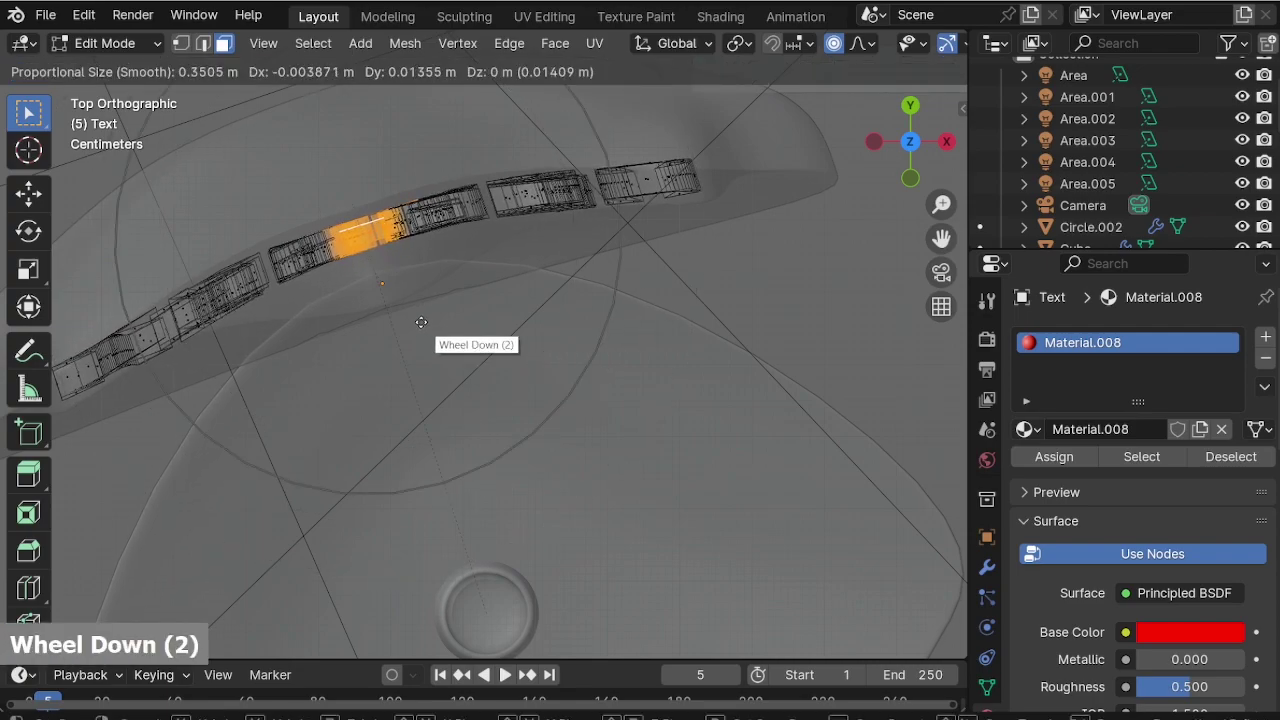
click(421, 322)
key(Tab)
Turn off X-ray and return the viewport to rendered shading to check the whole scene.
middle_drag(421, 320, 410, 200)
key(alt+z)
shift+middle_drag(410, 200, 432, 289)
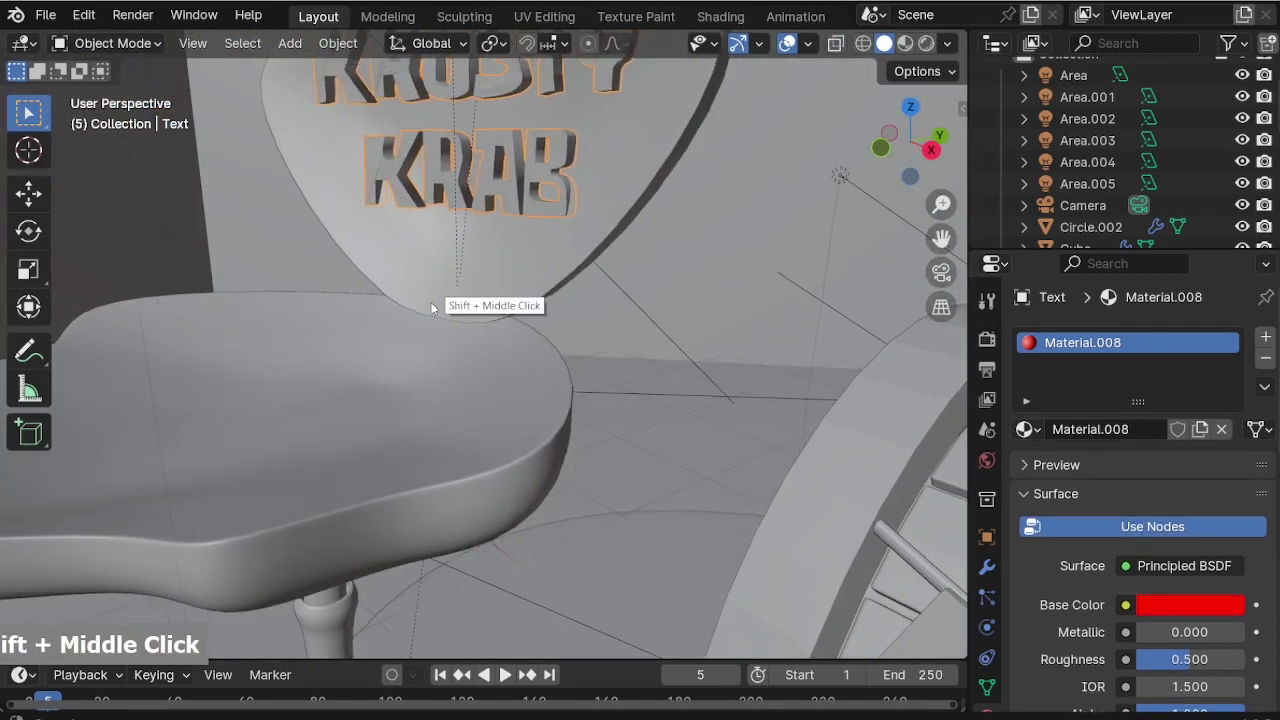
scroll(432, 289, down, 6)
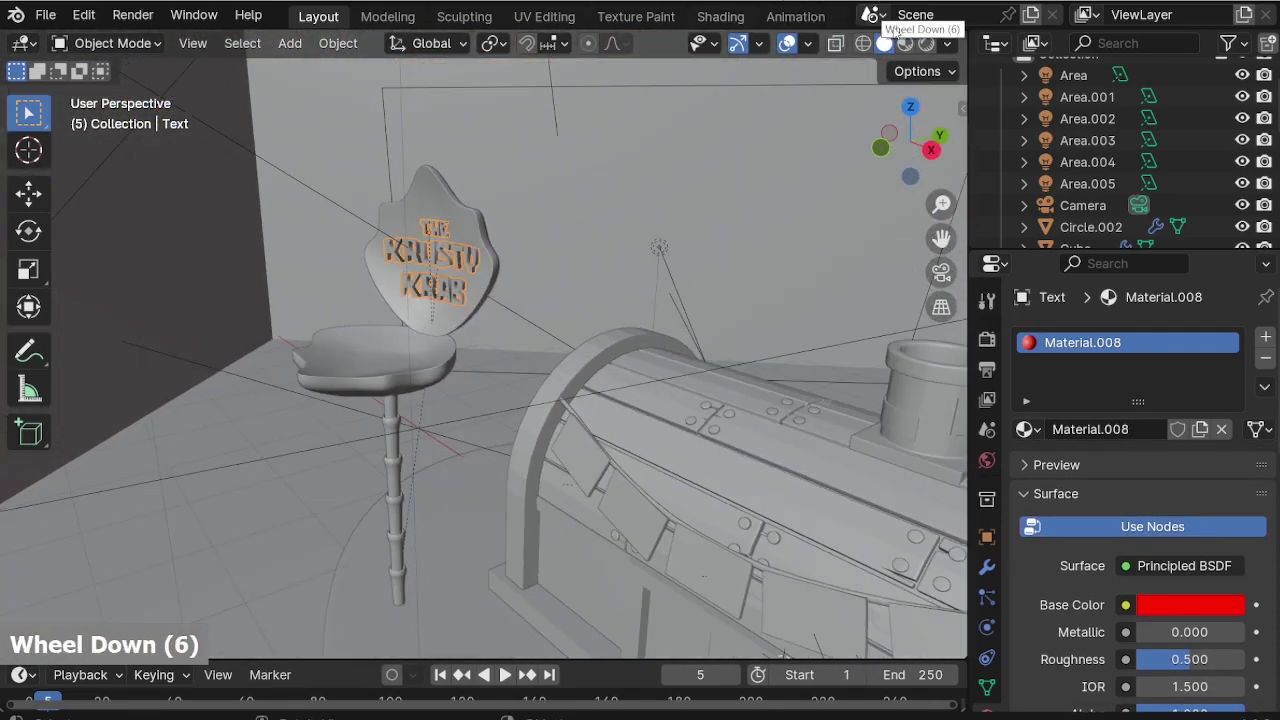
click(926, 43)
scroll(940, 237, down, 3)
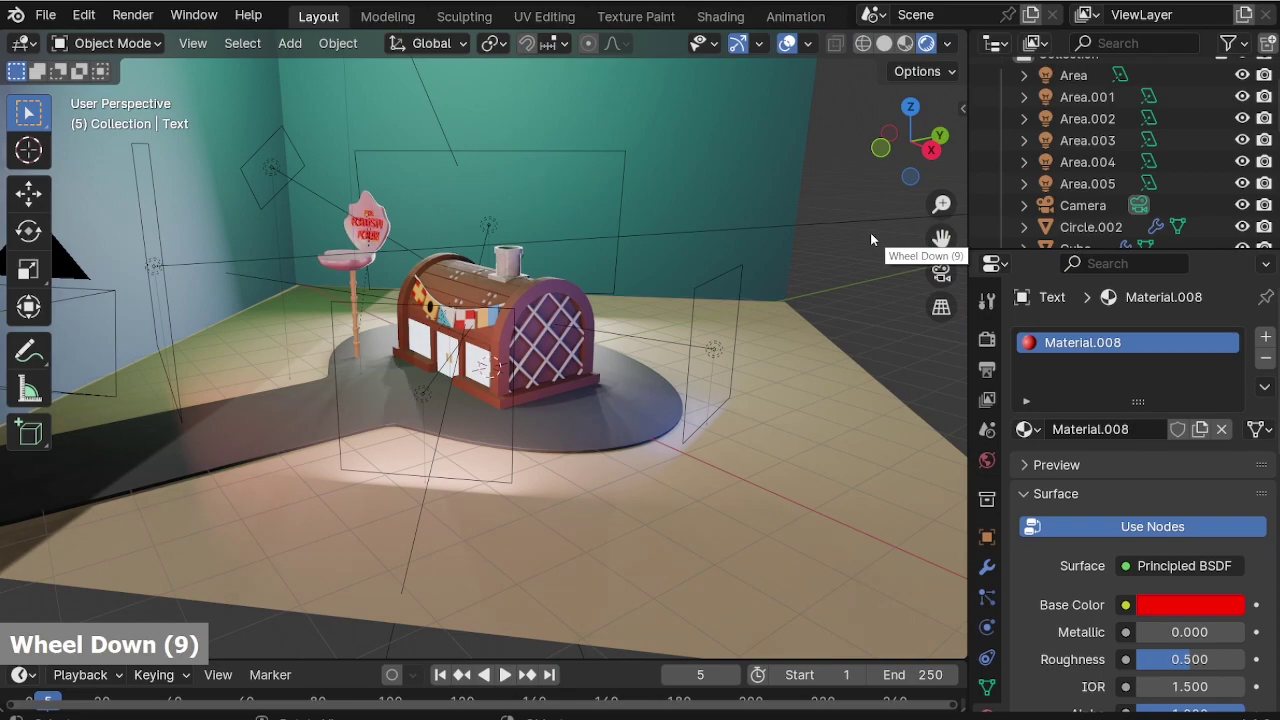
In camera view, rotate the floor-and-wall backdrop about global Z so its corner sits on the opposite side behind the building.
key(KP_0)
click(767, 349)
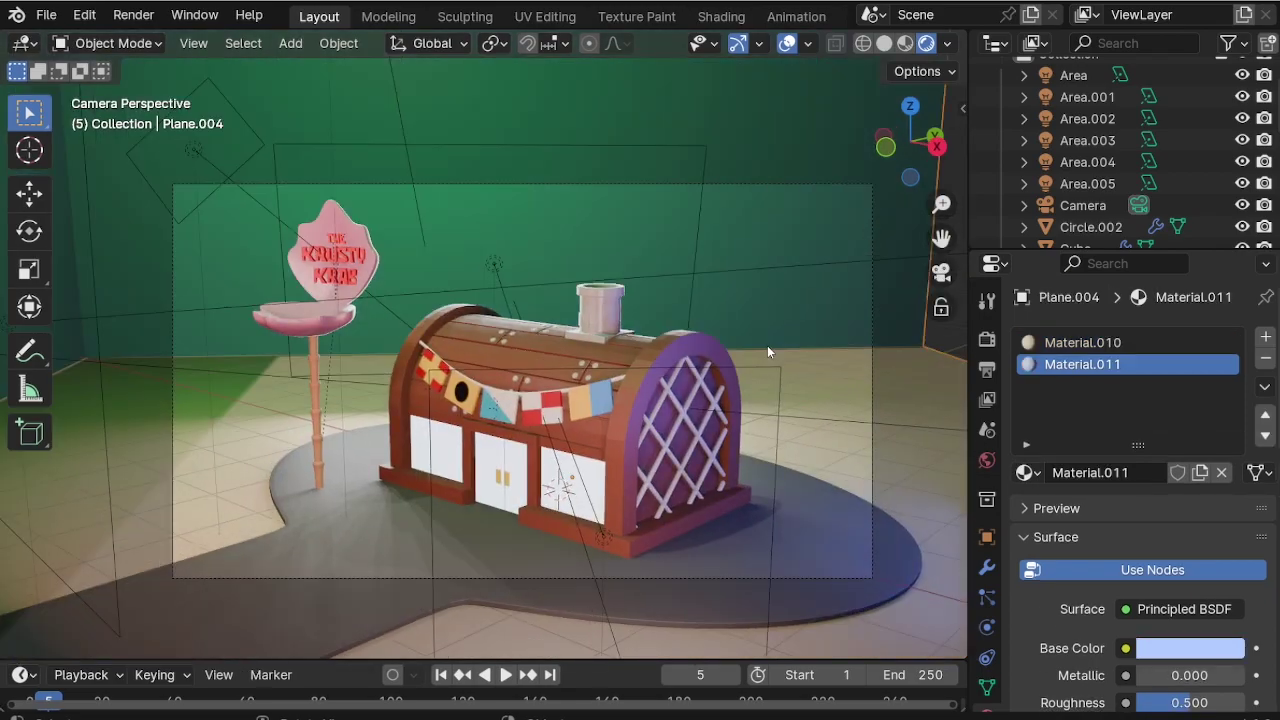
key(r)
key(z)
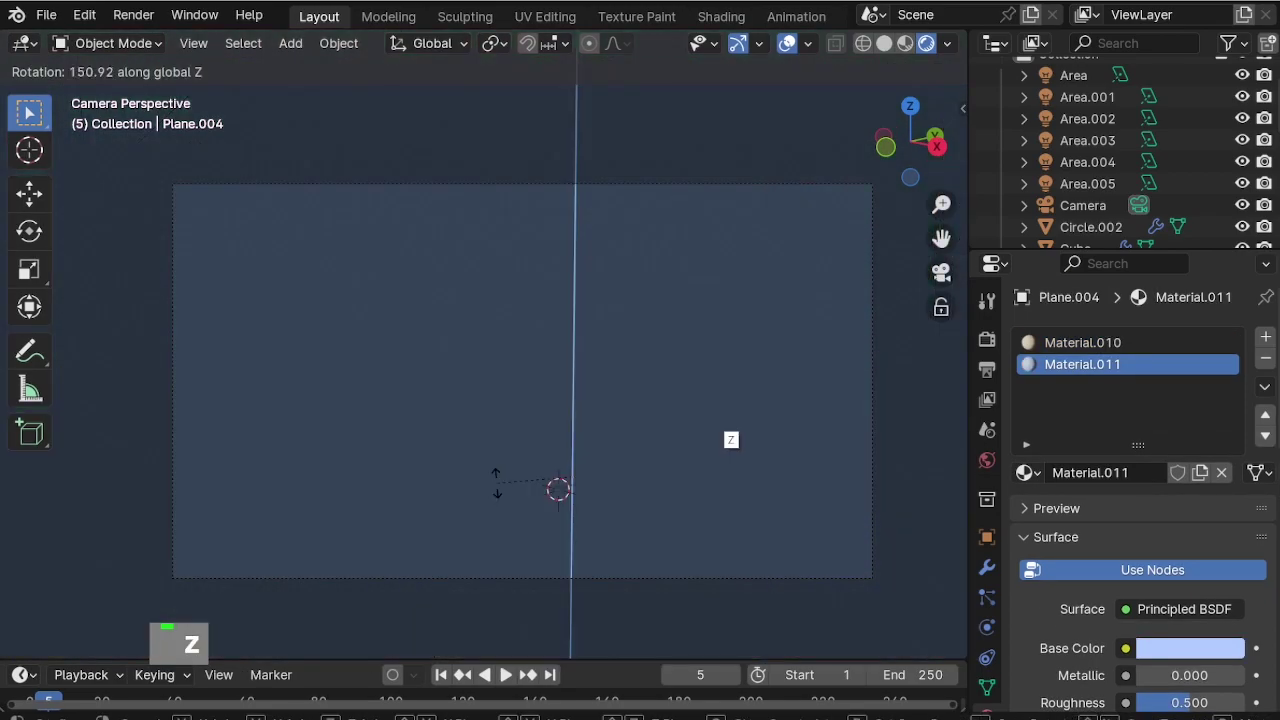
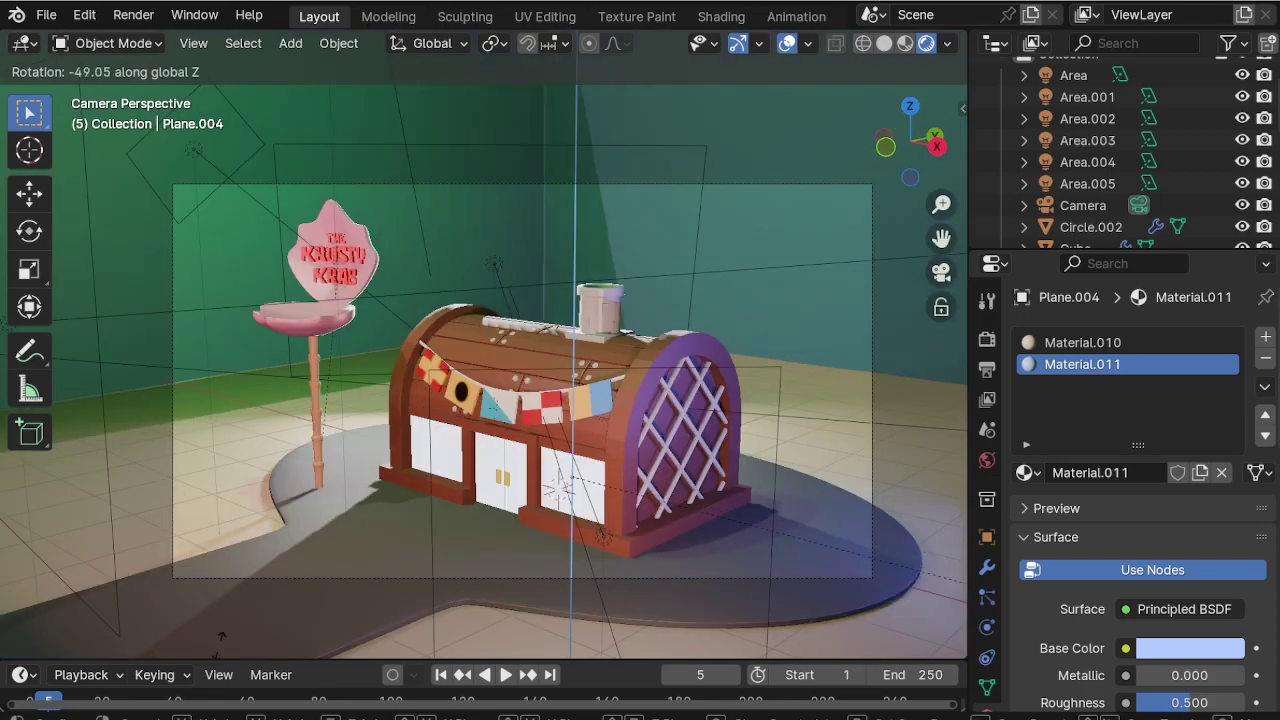
key(0)
key(Return)
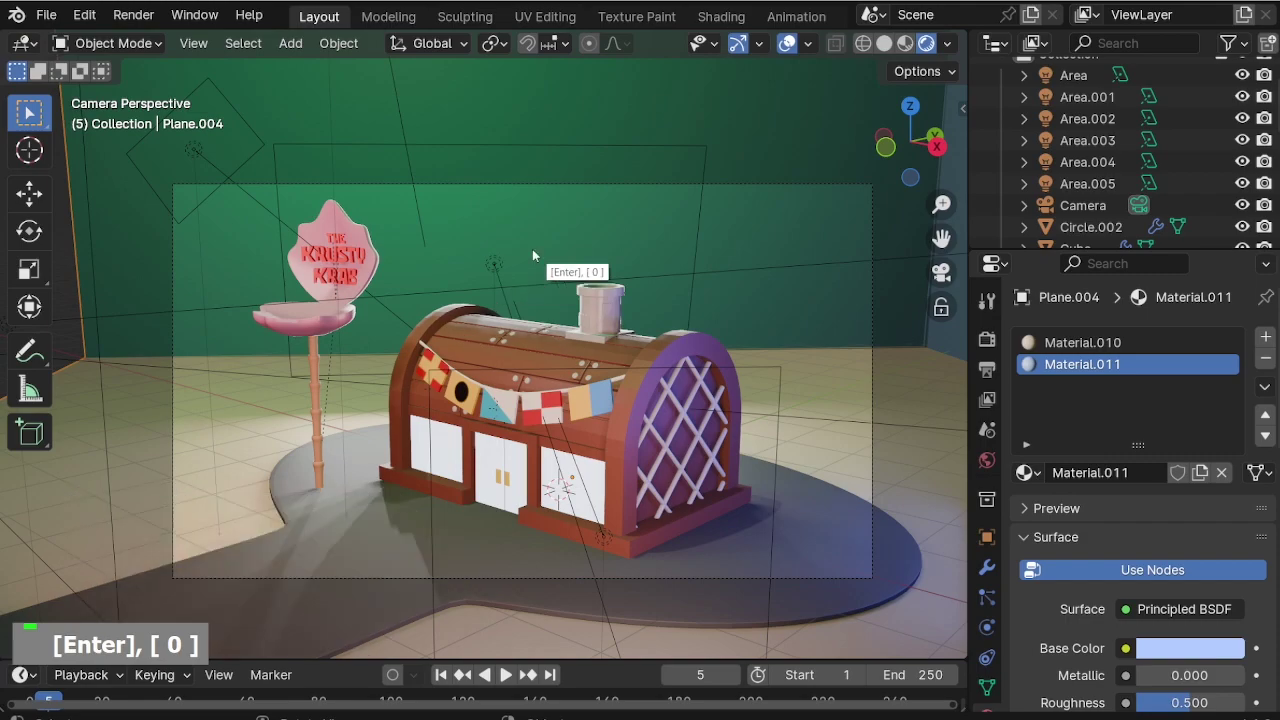
Switch to solid shading and place the 3D cursor on the barrel roof between the arched end and the chimney.
click(884, 43)
scroll(493, 272, up, 4)
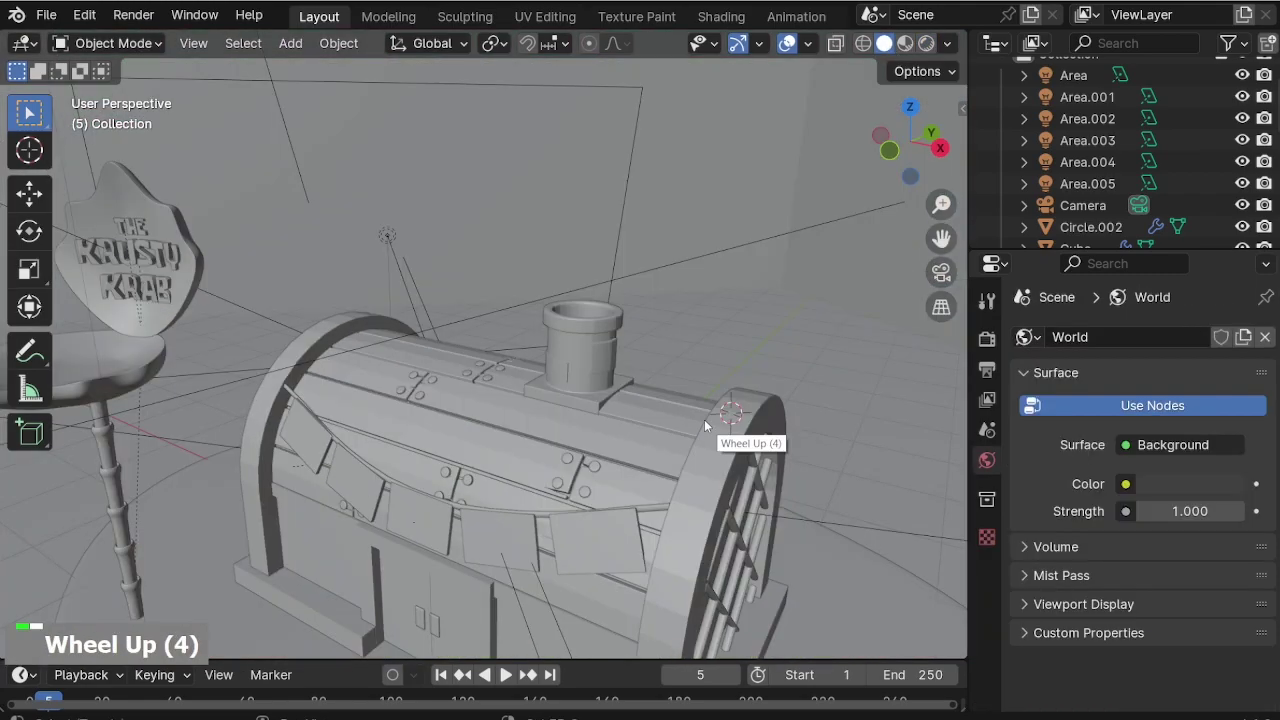
scroll(391, 363, up, 2)
shift+right_click(440, 350)
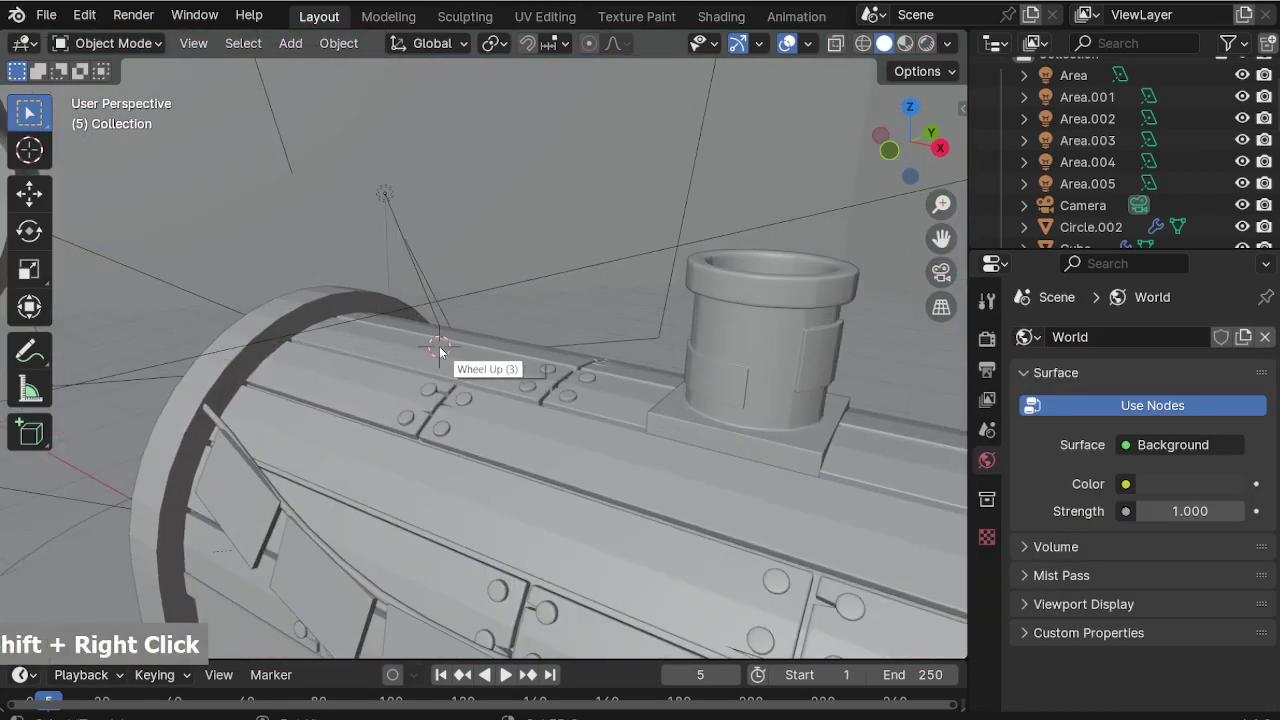
middle_drag(440, 350, 463, 378)
key(a)
click(464, 352)
click(523, 296)
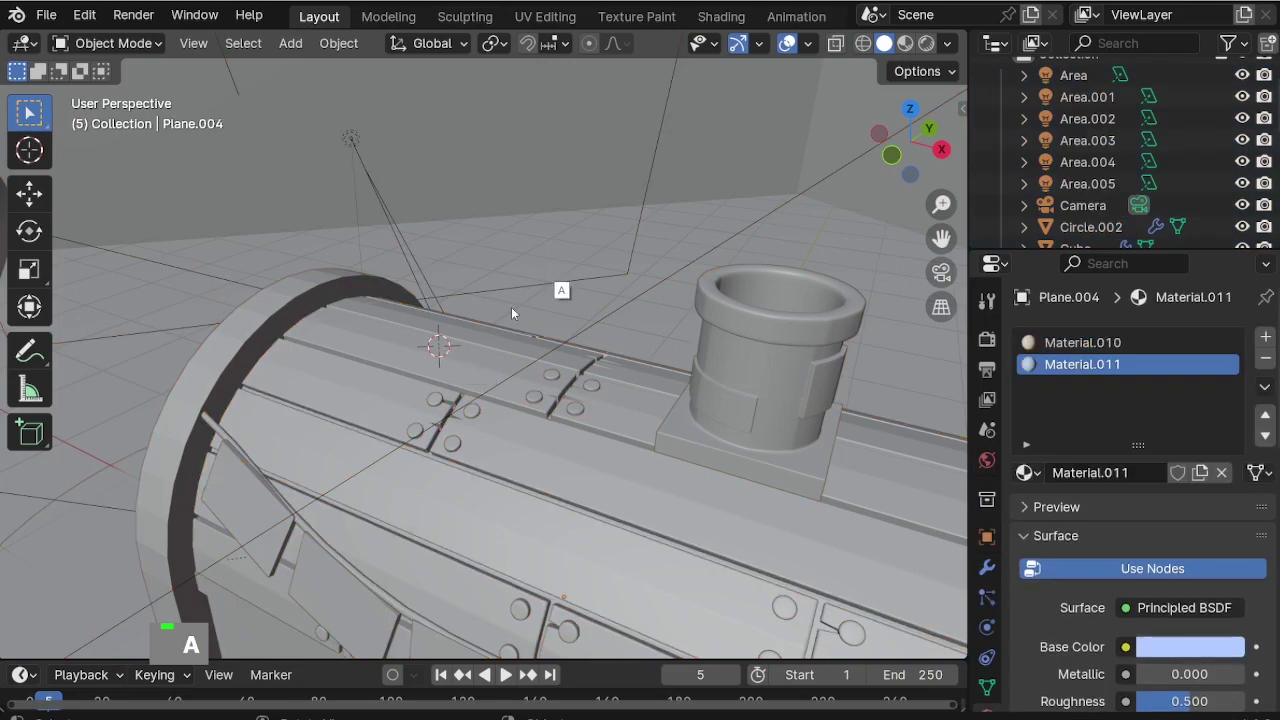
Add a 30-vertex mesh circle with a 1 m radius at the 3D cursor on the roof.
key(shift+a)
mouse_move(416, 317)
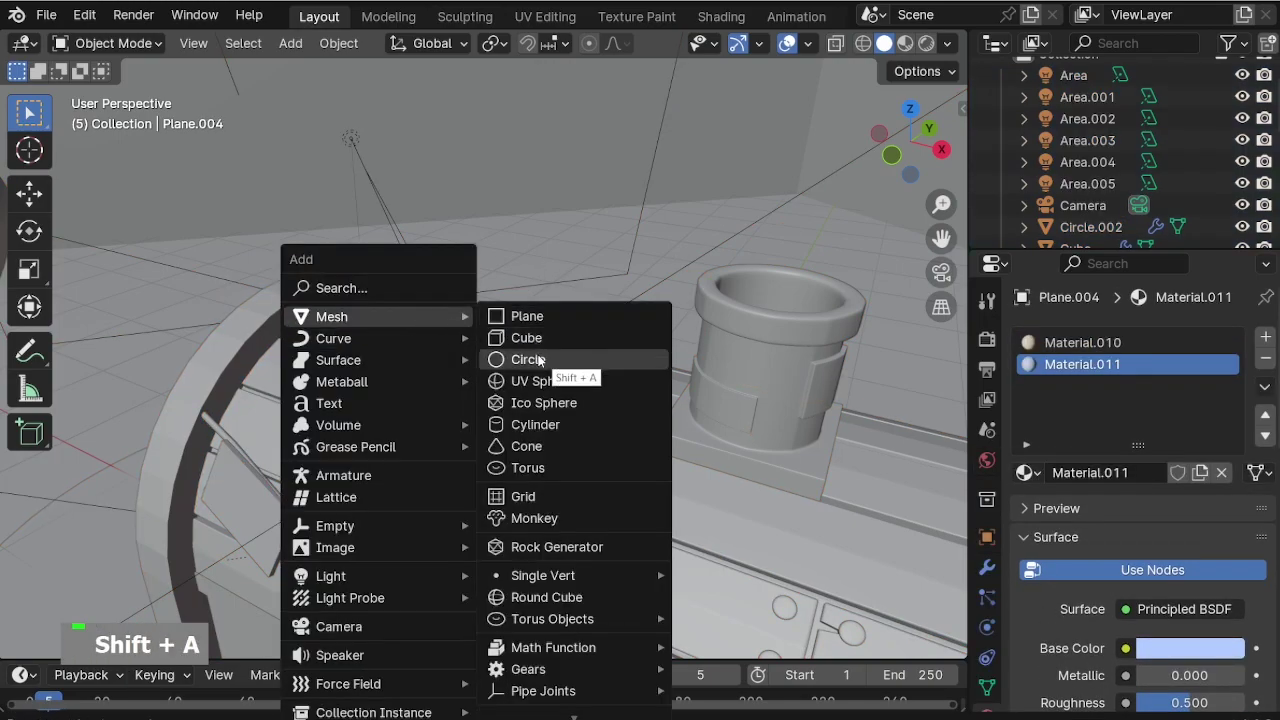
click(535, 360)
scroll(570, 375, up, 2)
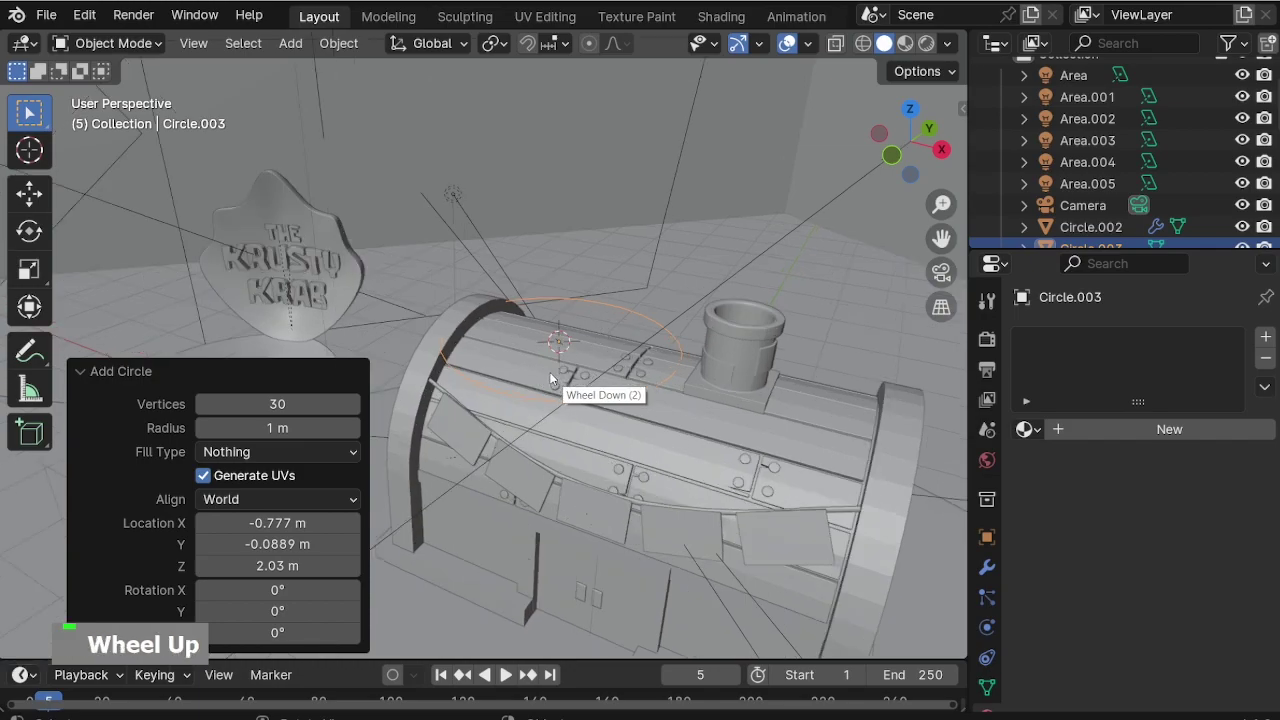
Raise the circle about 0.9 m in Z and isolate it in local view for vertex editing from the top.
key(g)
key(z)
click(591, 201)
scroll(590, 201, up, 2)
middle_drag(590, 201, 582, 205)
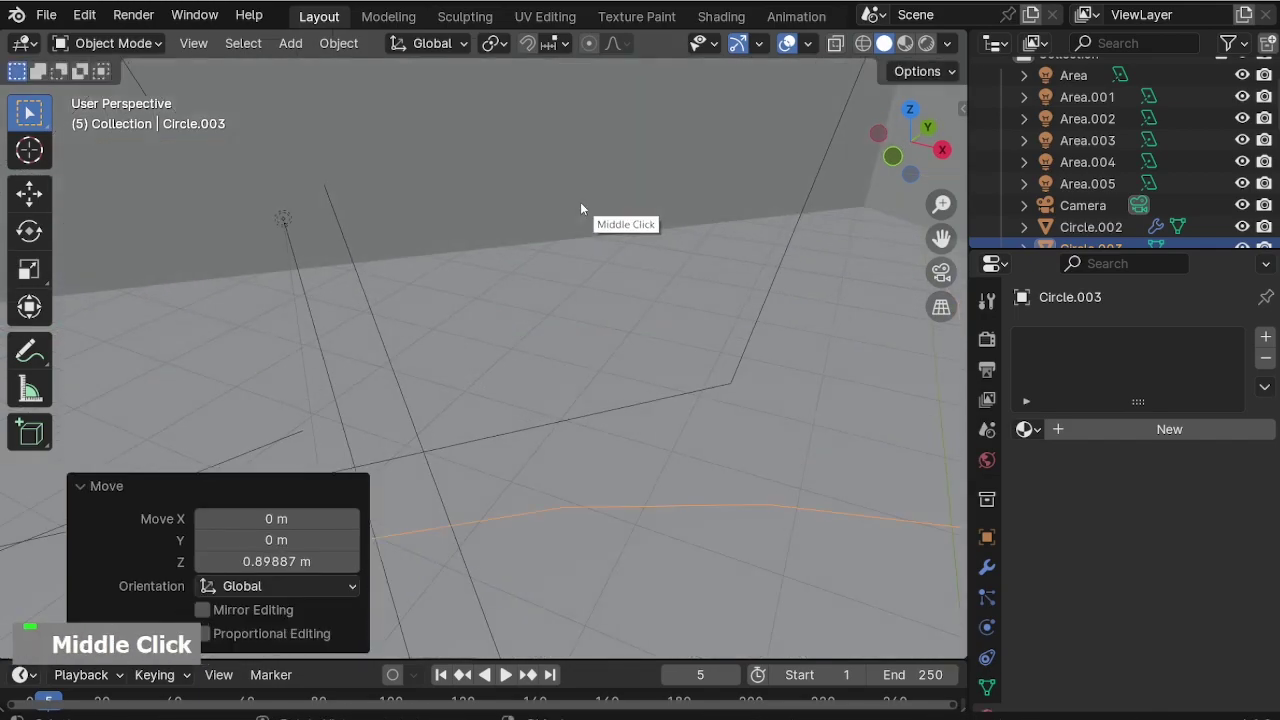
scroll(579, 236, down, 3)
scroll(617, 285, up, 2)
key(KP_Divide)
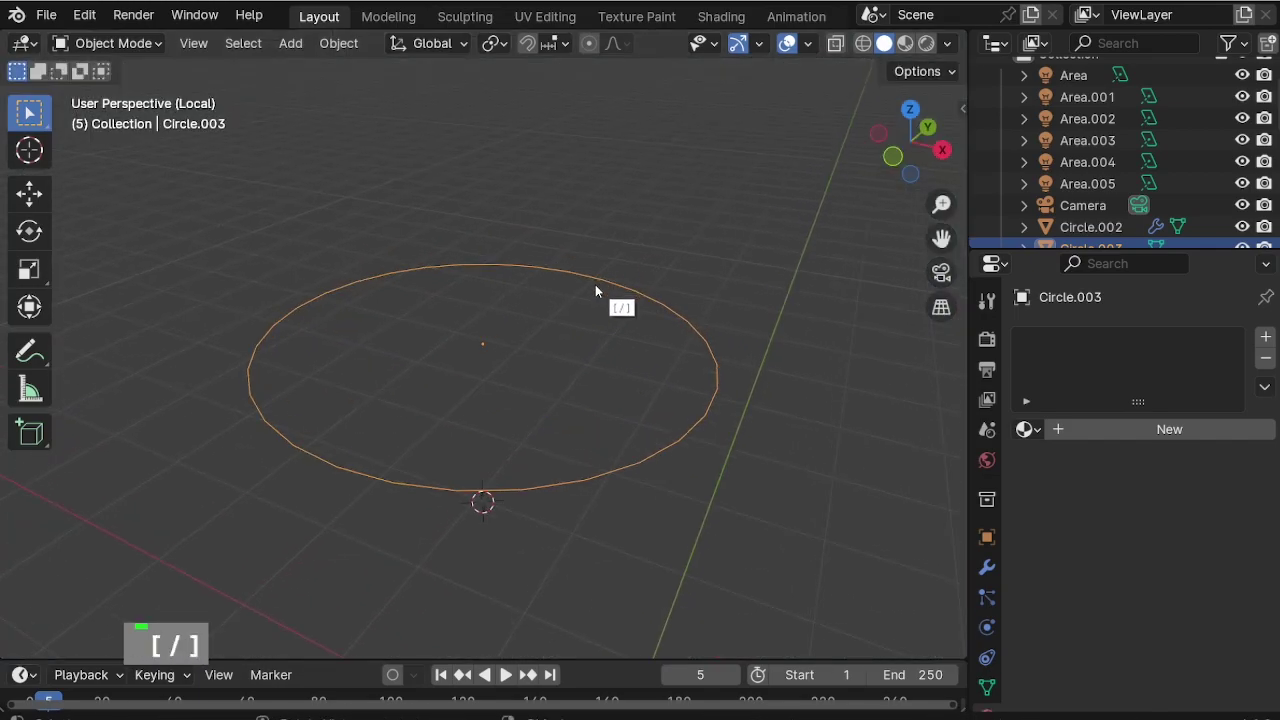
key(Tab)
middle_drag(559, 363, 559, 363)
key(KP_7)
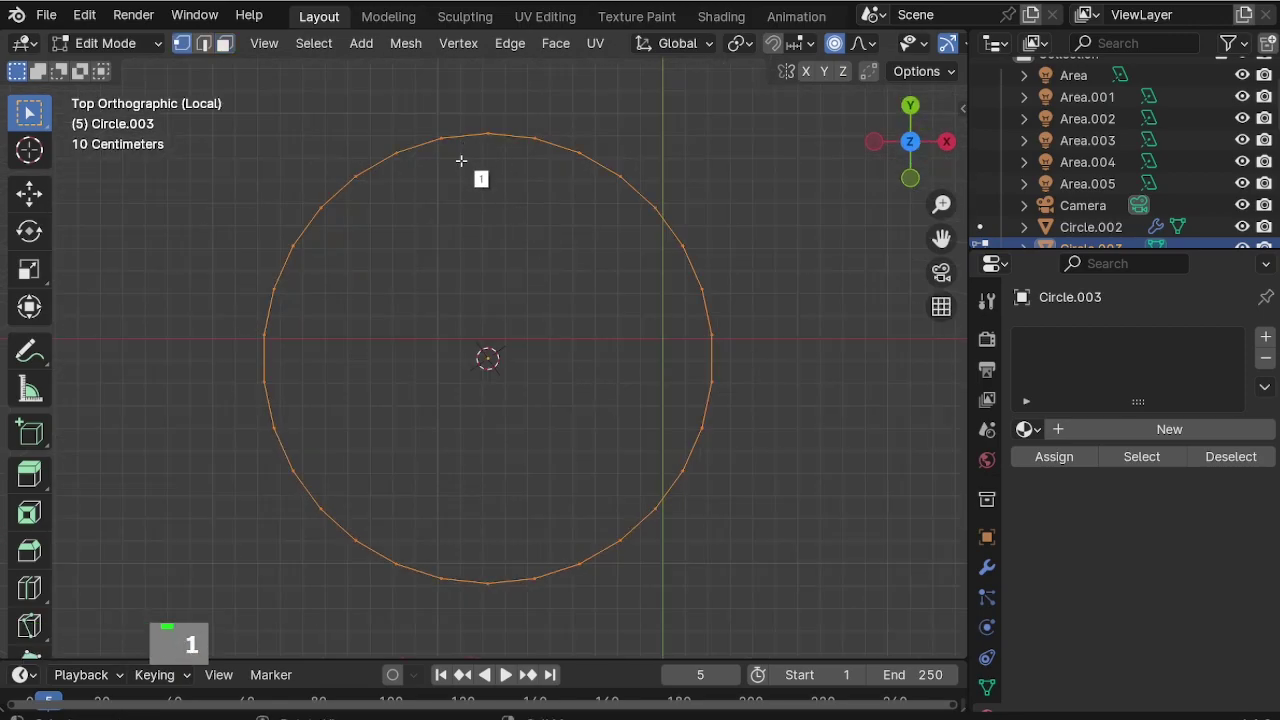
Scale five evenly spaced groups of three circle vertices inward to about 0.47 and slightly further, with proportional editing off, leaving five arms.
drag(417, 86, 550, 156)
key(ctrl+z)
shift+drag(669, 229, 743, 360)
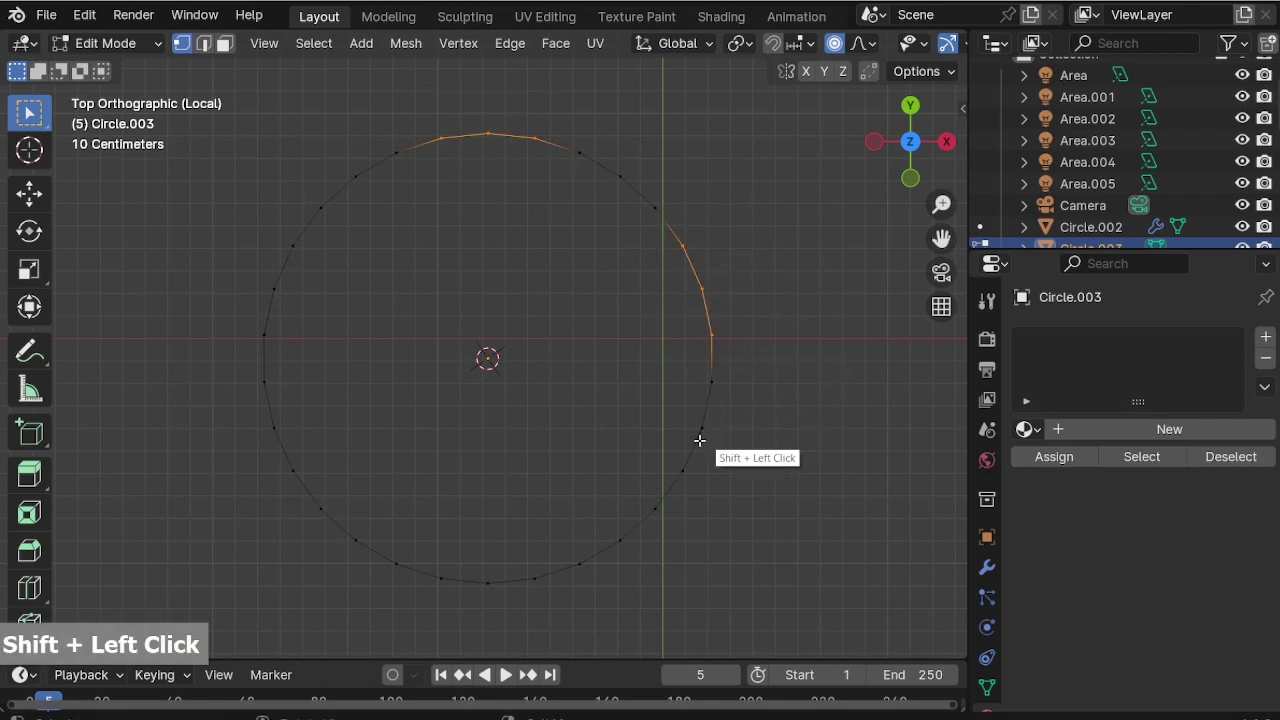
shift+drag(531, 489, 666, 569)
shift+drag(305, 481, 381, 592)
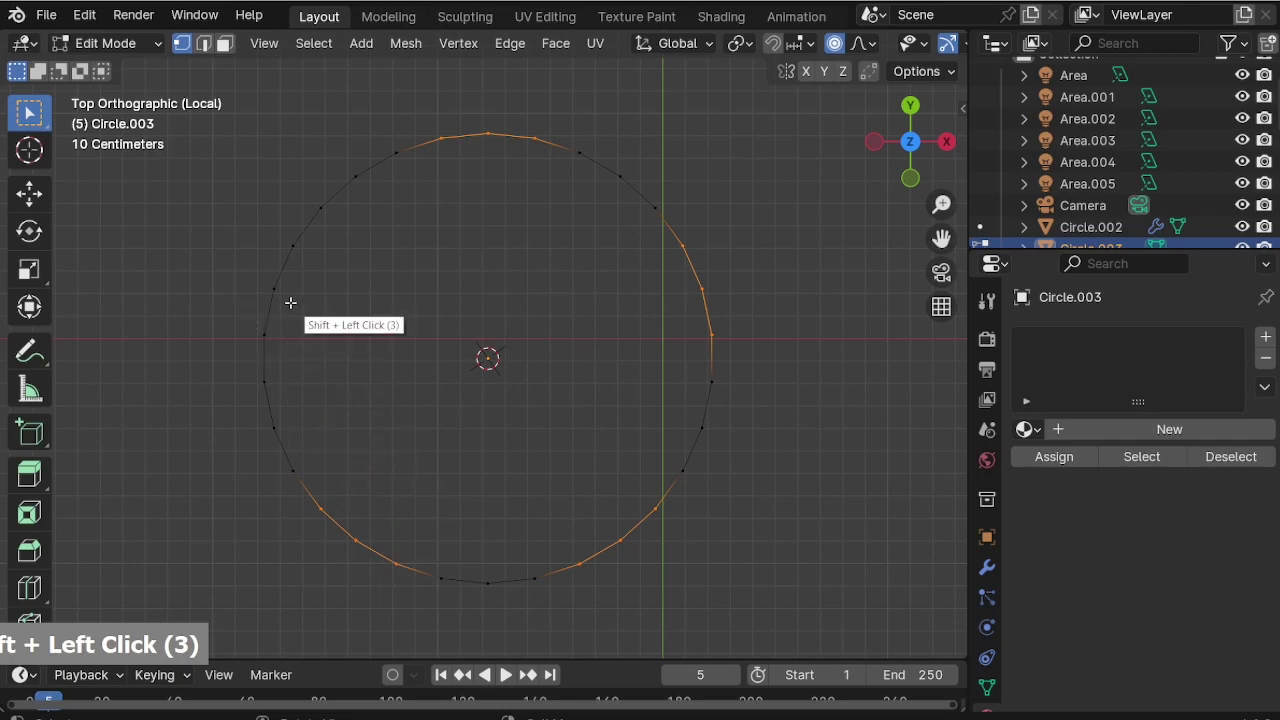
shift+drag(223, 249, 334, 353)
shift+click(292, 245)
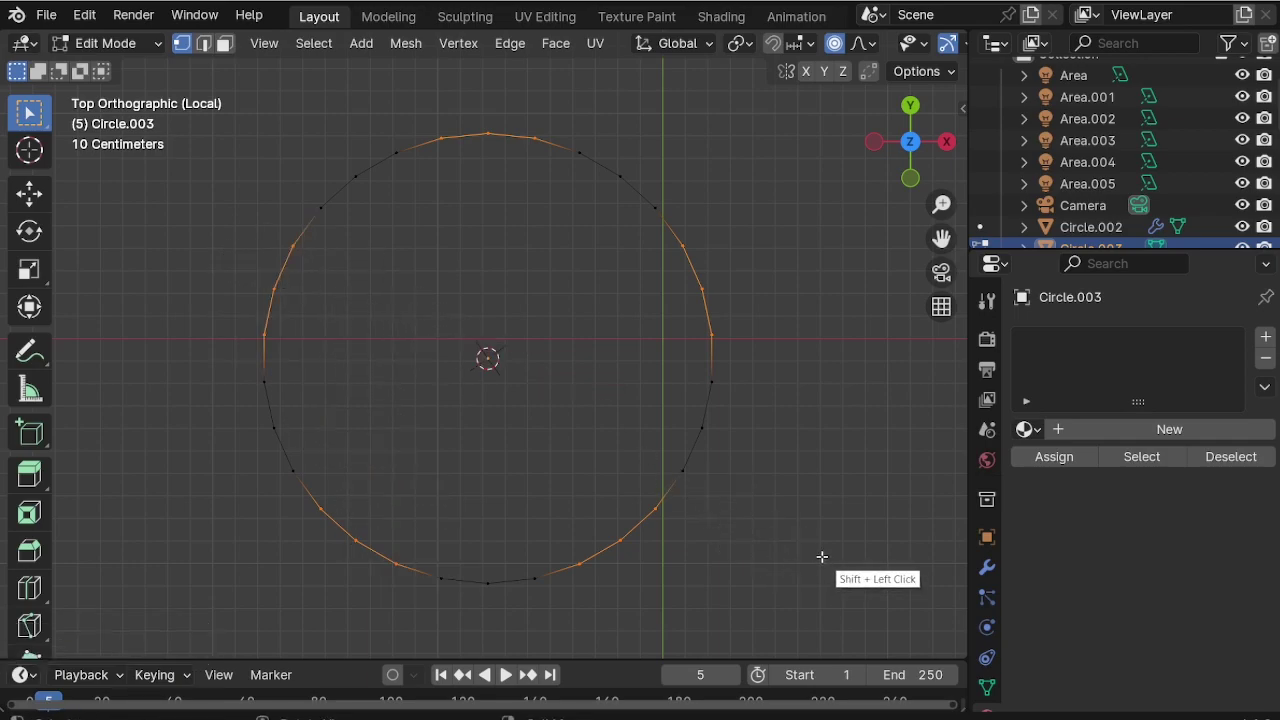
key(s)
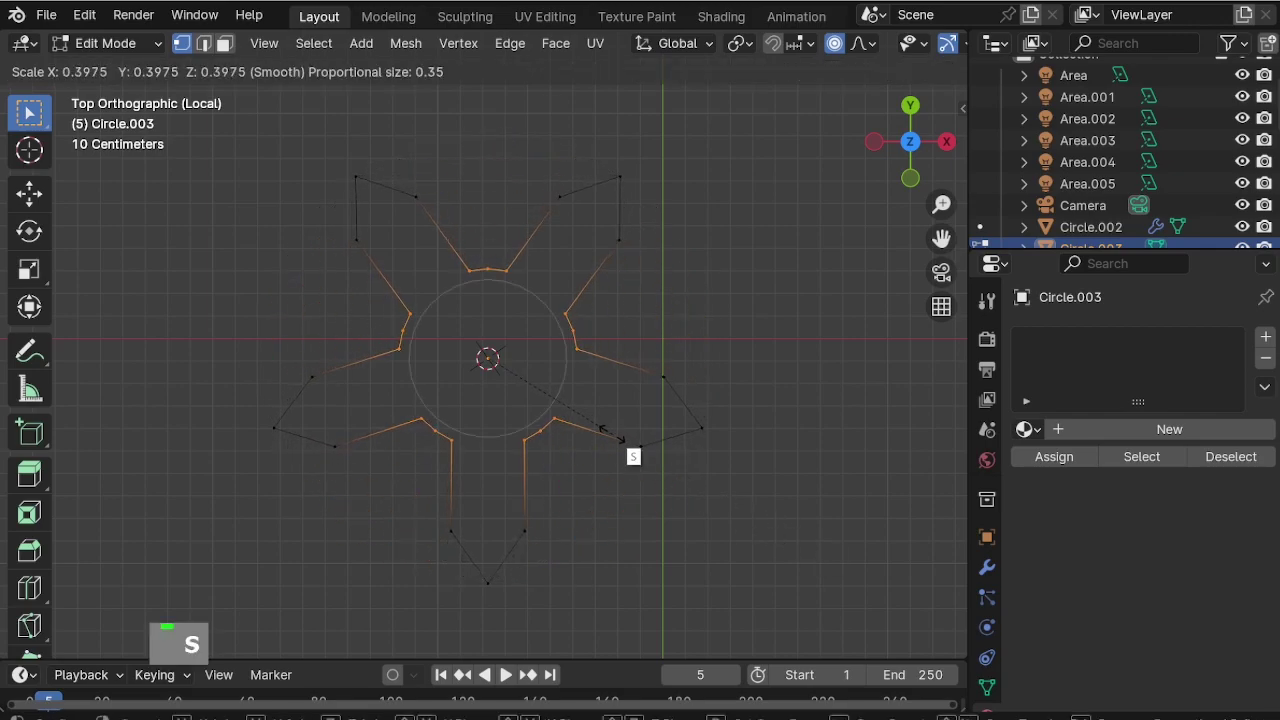
key(Escape)
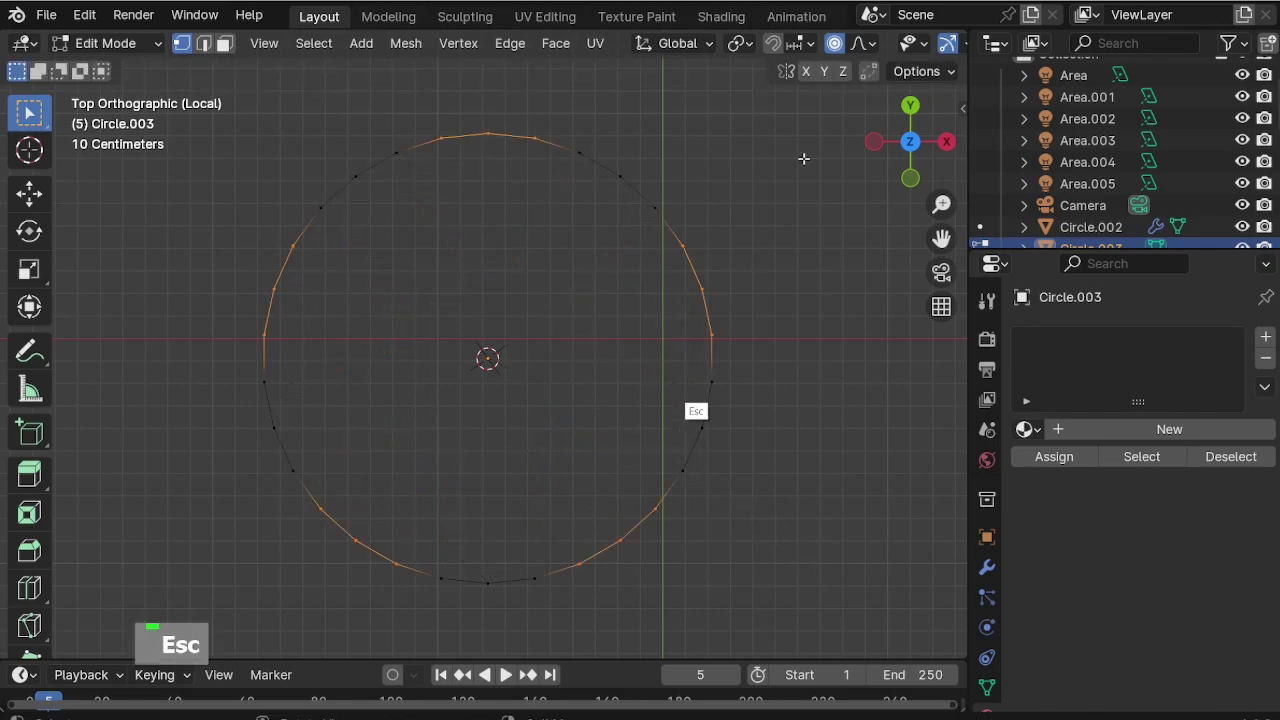
key(s)
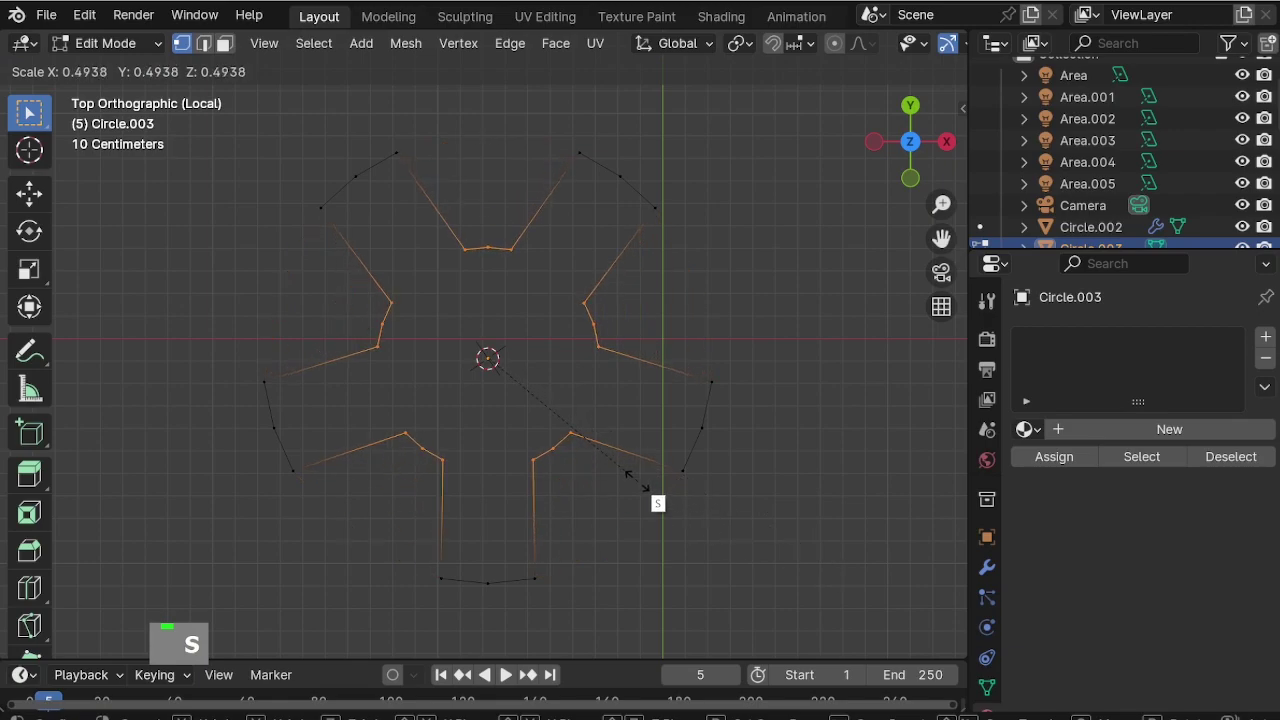
click(620, 466)
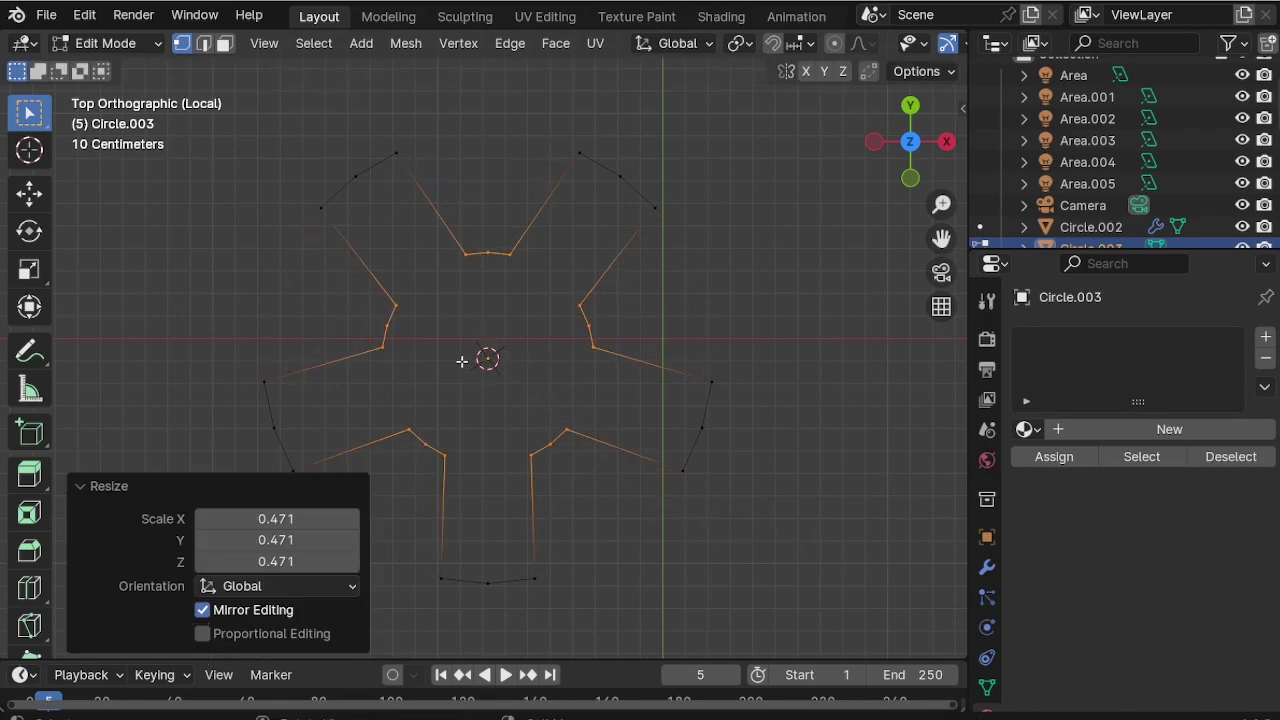
key(s)
right_click(605, 414)
Return to Object Mode and give the five-armed outline a Subdivision modifier at level 2.
key(Tab)
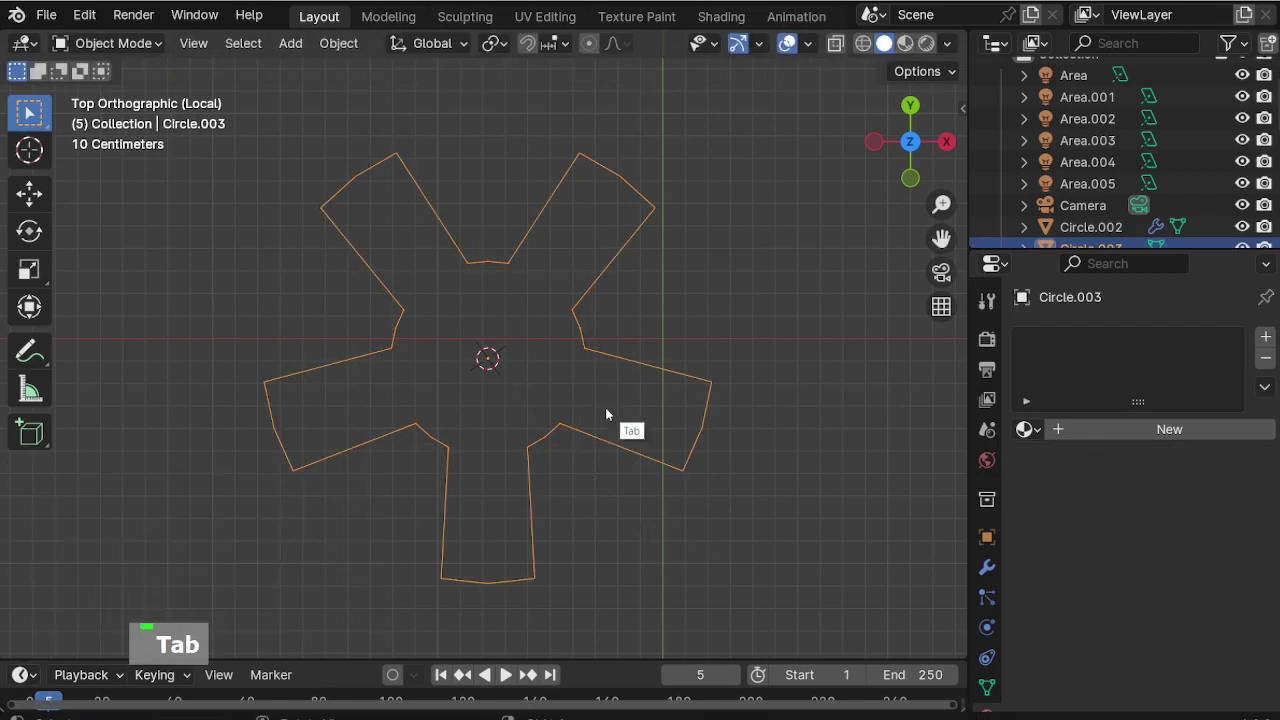
key(ctrl+2)
click(987, 567)
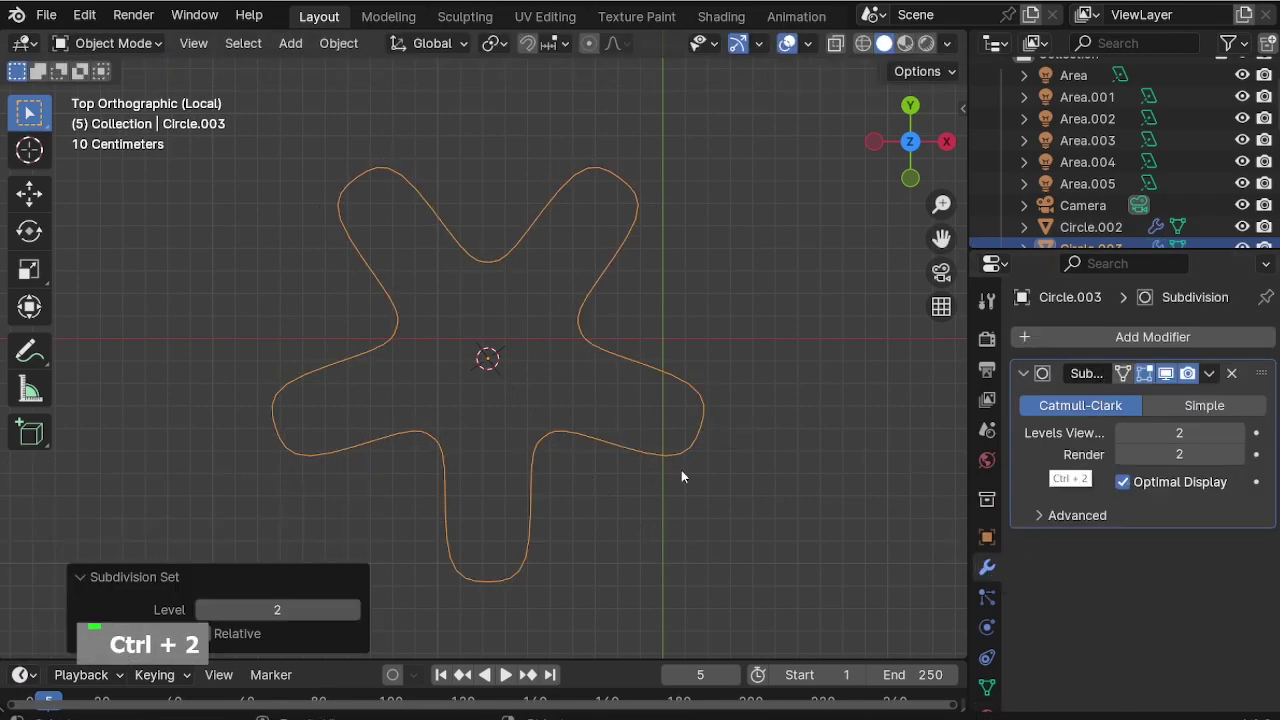
In Edit Mode, scale the middle vertex of each of the five inner notches toward the centre by about 0.8.
key(Tab)
scroll(493, 228, up, 1)
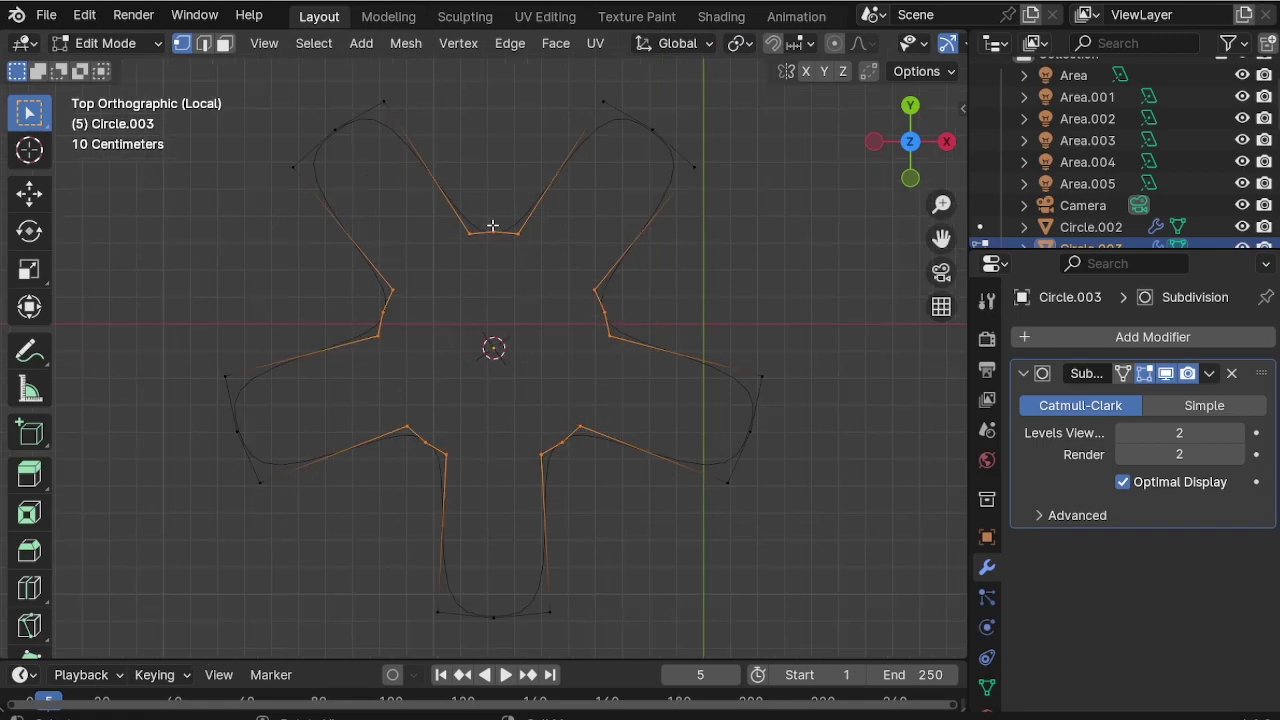
shift+click(381, 305)
shift+click(423, 434)
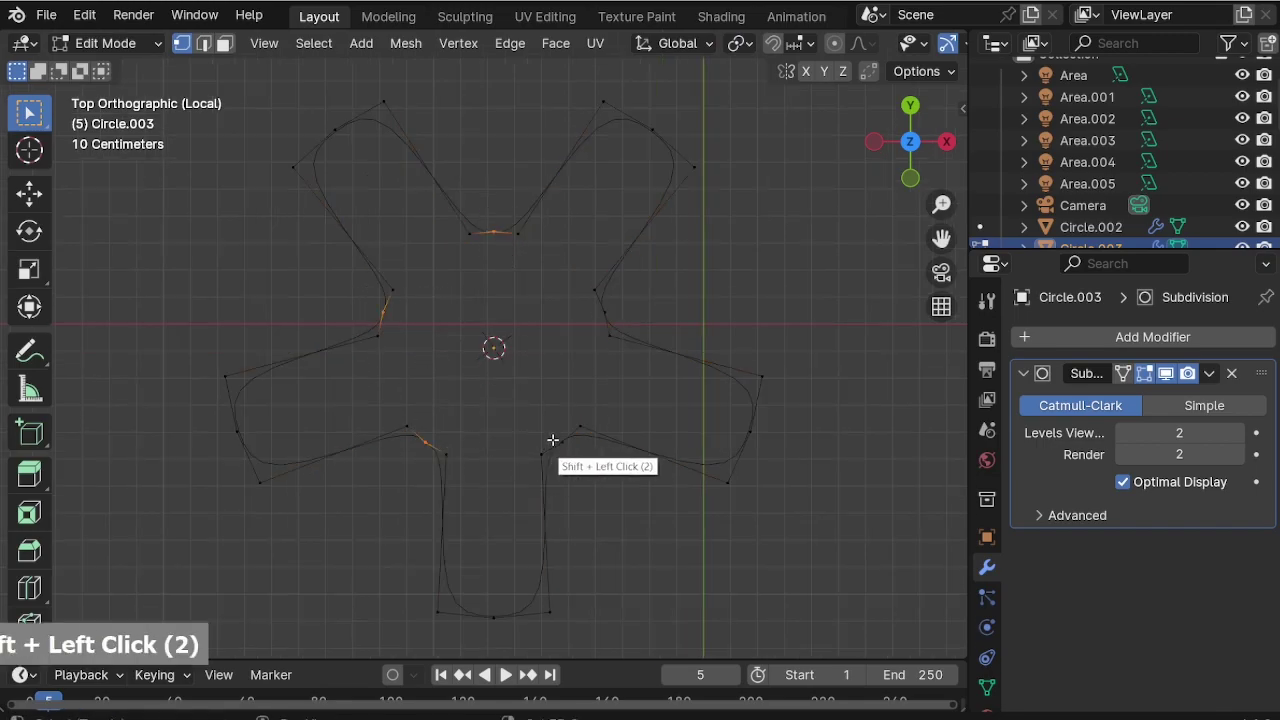
shift+click(553, 443)
shift+click(606, 315)
key(s)
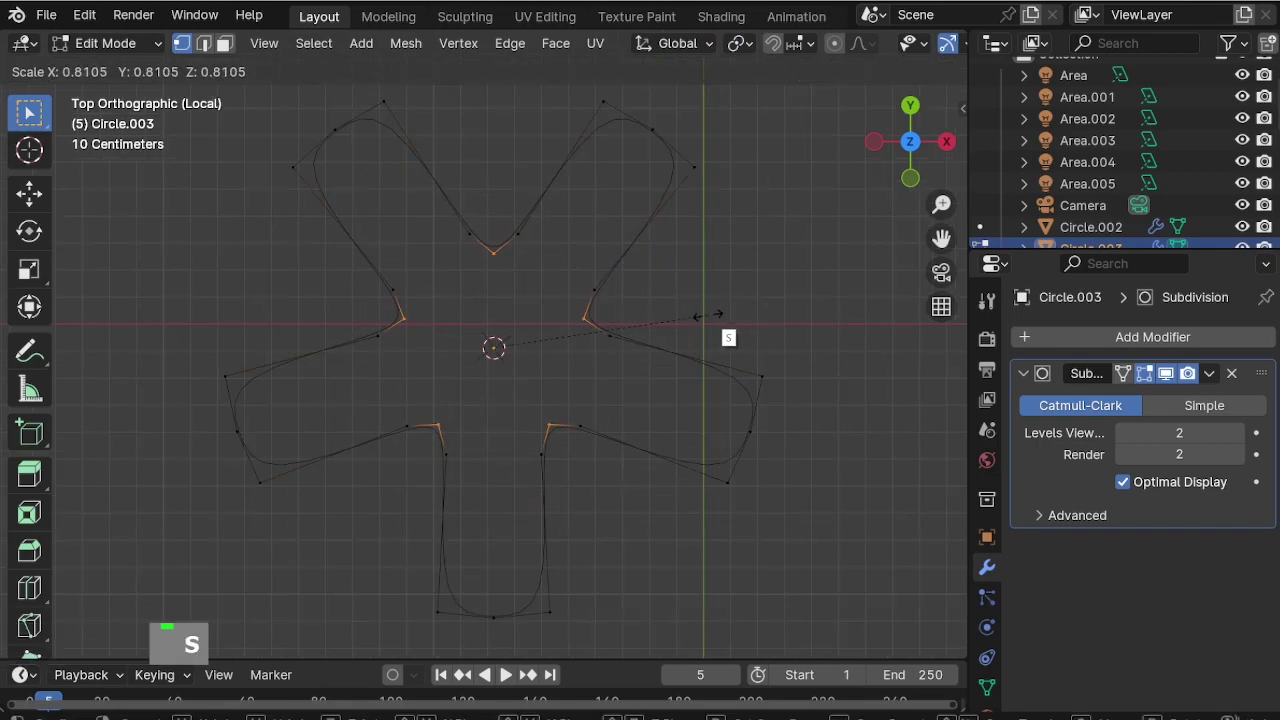
click(705, 315)
Set the pivot to Individual Origins and scale all inner notch vertices by about 2.02 to widen each notch.
drag(554, 251, 640, 374)
shift+drag(443, 200, 486, 234)
shift+drag(358, 260, 470, 480)
shift+drag(510, 390, 598, 468)
click(740, 43)
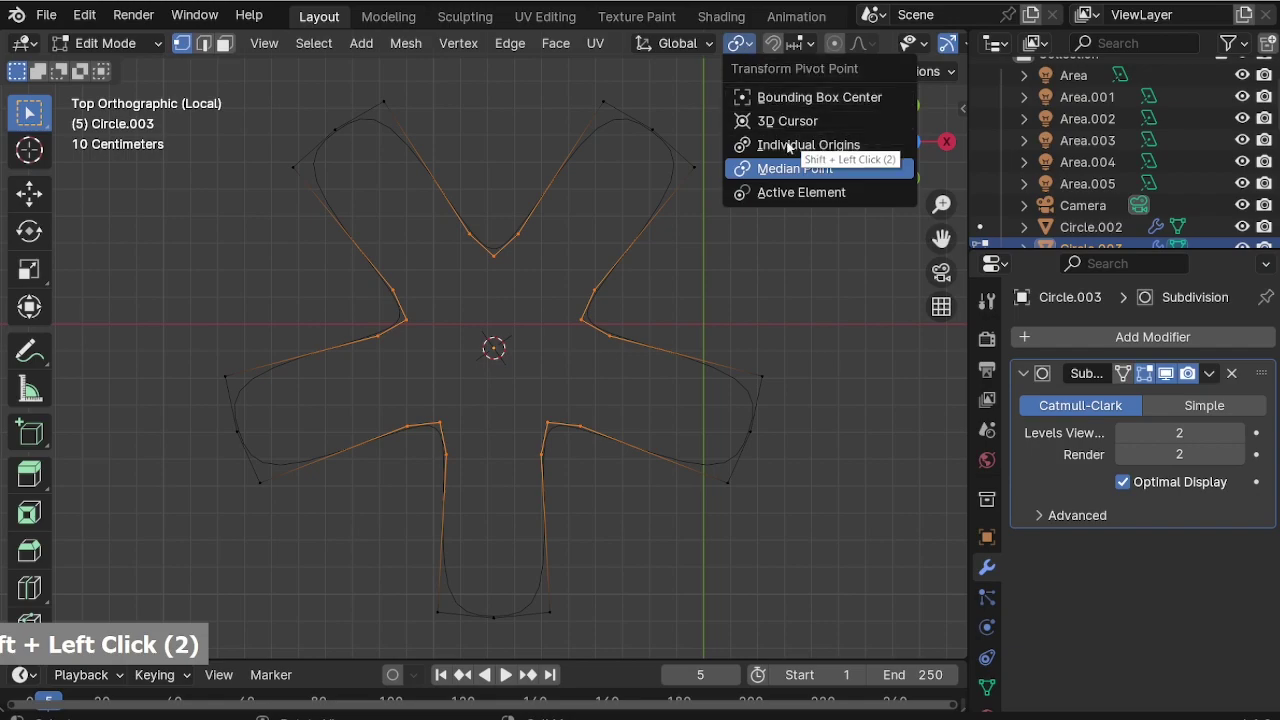
key(s)
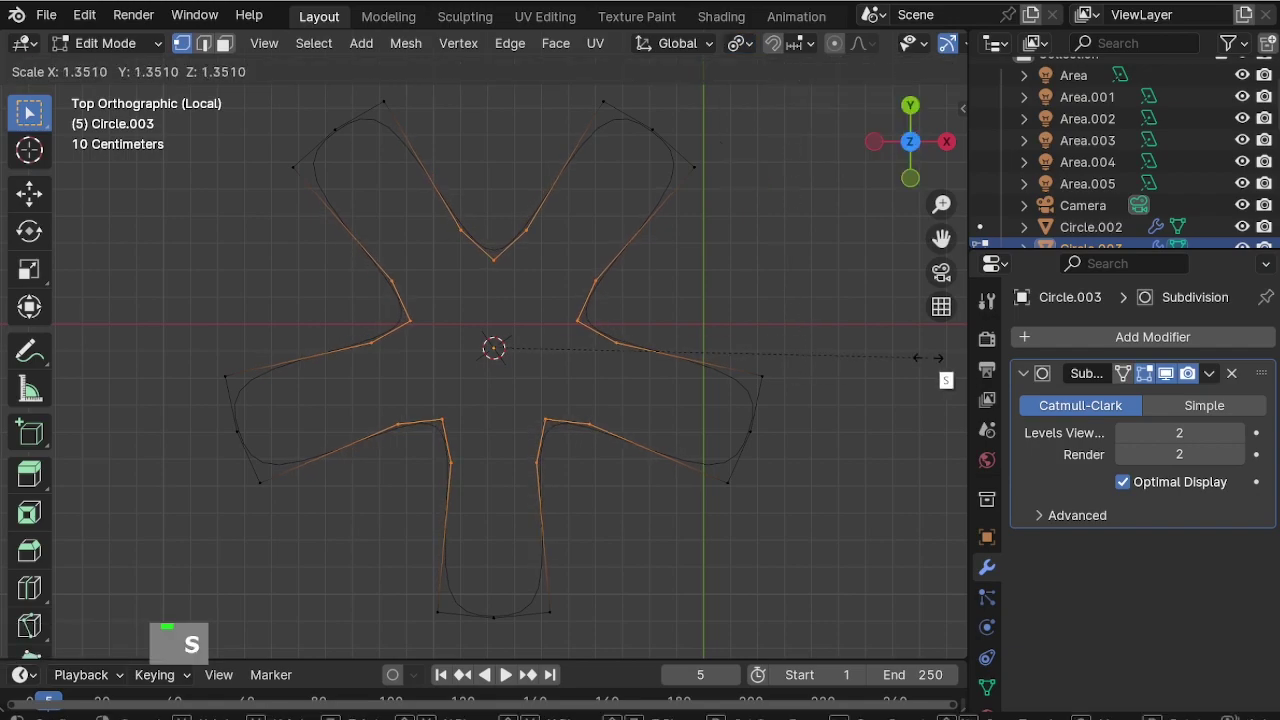
click(166, 362)
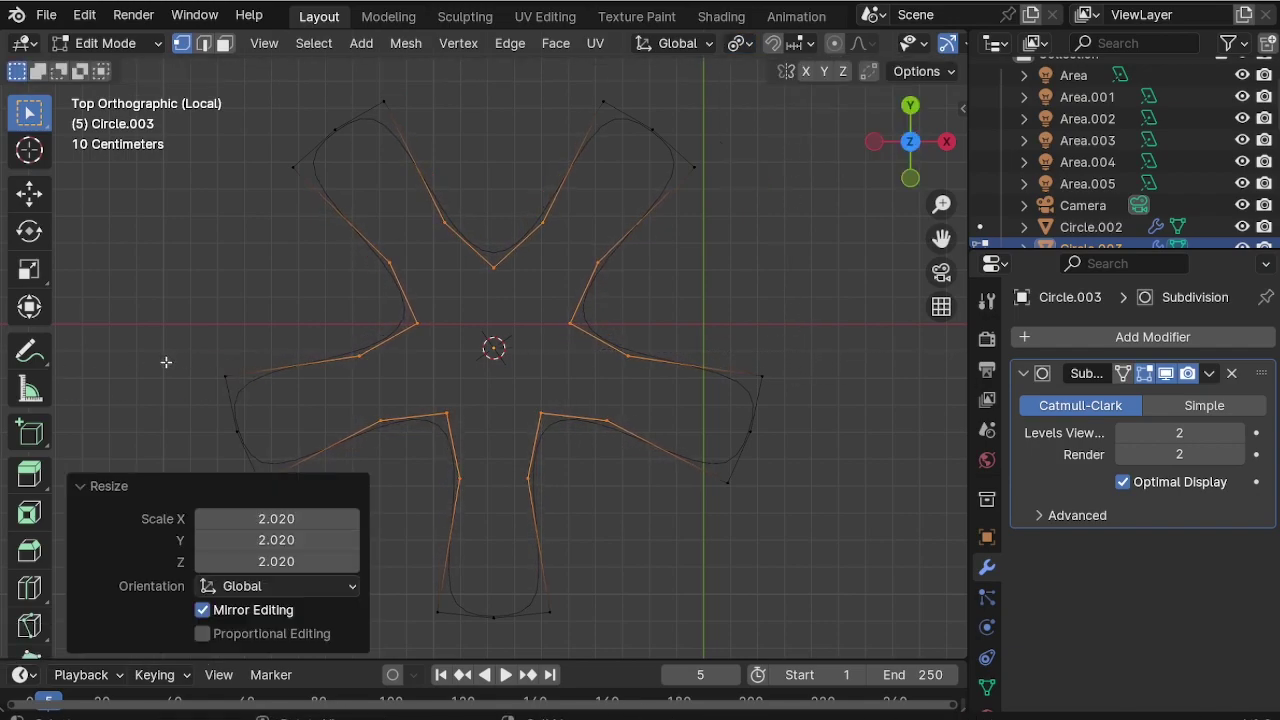
With the Median Point pivot, scale the middle tip vertex of all five arms outward by about 1.1 to round the ends.
click(236, 430)
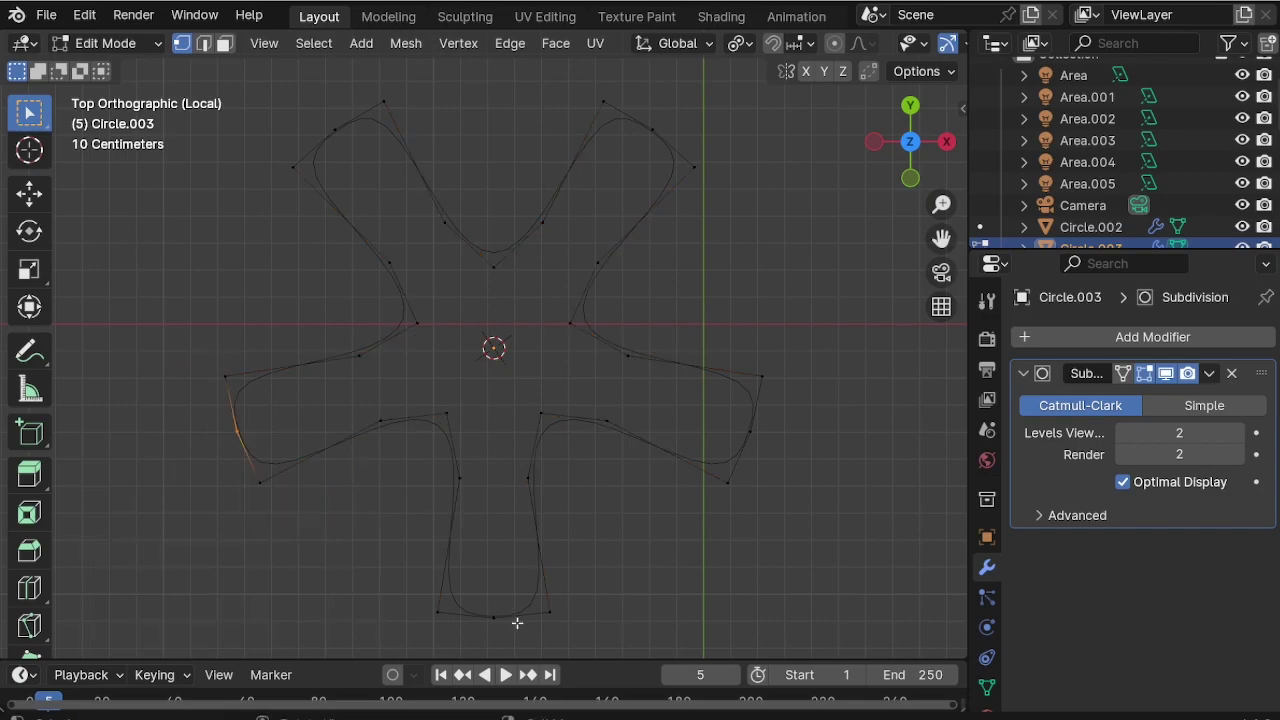
shift+click(493, 617)
shift+click(750, 430)
shift+click(642, 107)
shift+click(316, 115)
key(s)
key(Escape)
click(740, 43)
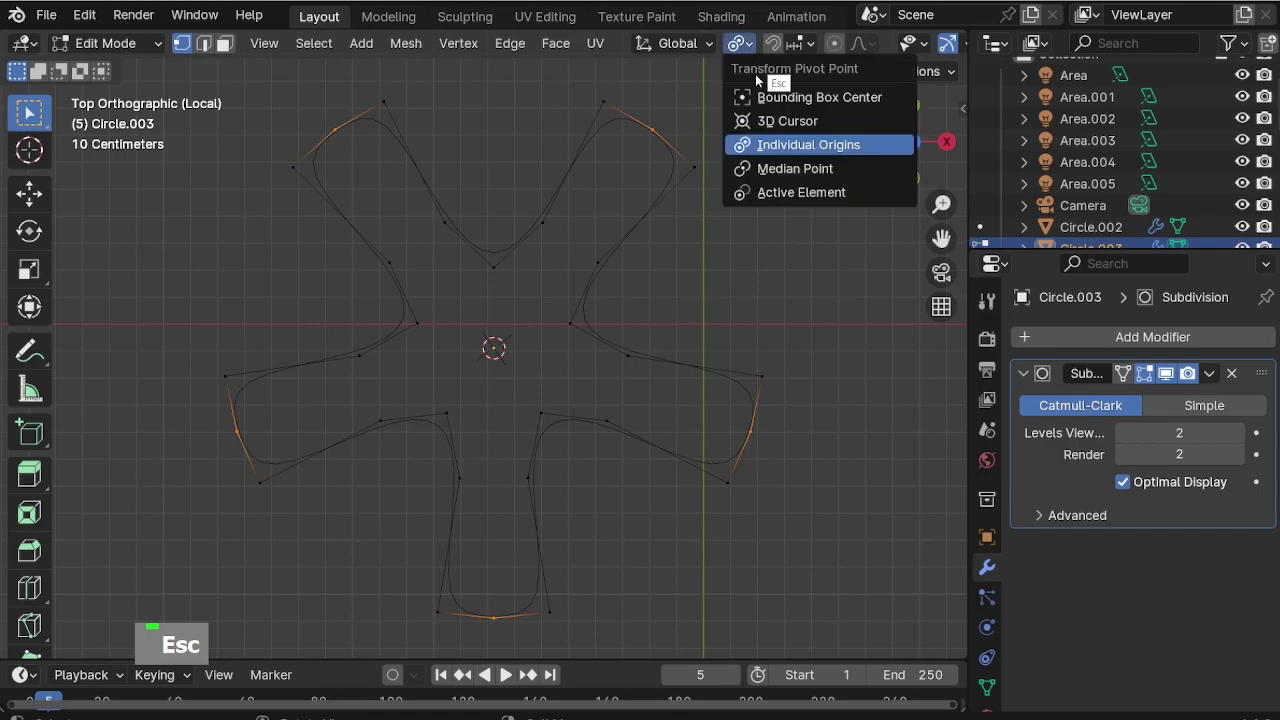
key(s)
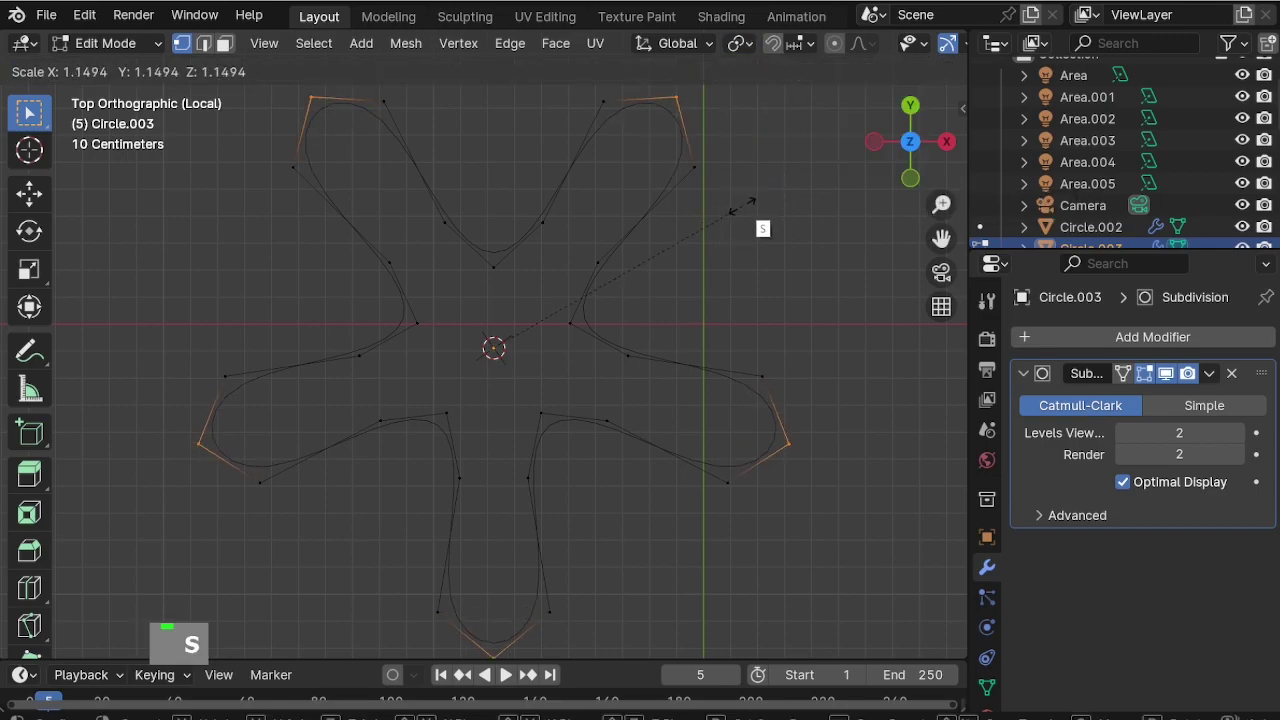
click(750, 220)
Scale the tip vertices of all five arms by about 1.48 around their Individual Origins to form broad petals.
drag(587, 85, 771, 185)
drag(256, 62, 432, 240)
shift+drag(154, 314, 292, 532)
shift+drag(391, 558, 615, 668)
shift+drag(686, 323, 832, 515)
click(740, 43)
click(806, 145)
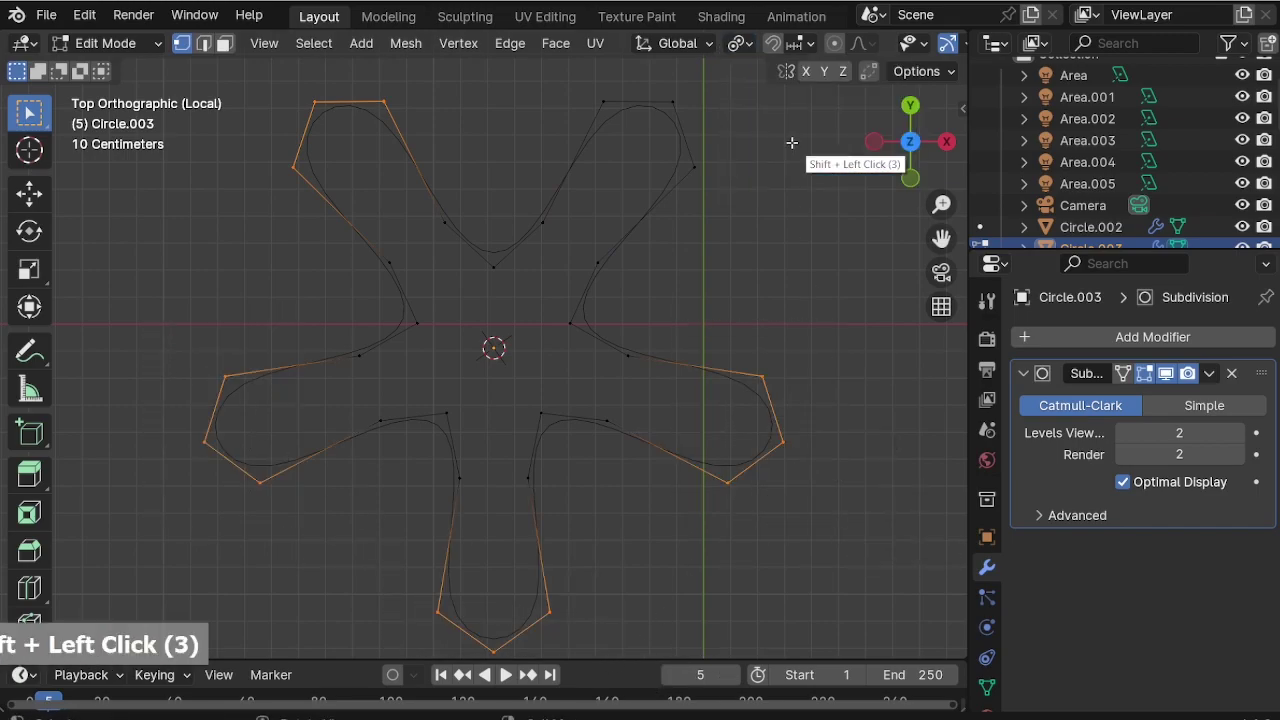
key(s)
key(Escape)
shift+drag(574, 74, 757, 175)
key(s)
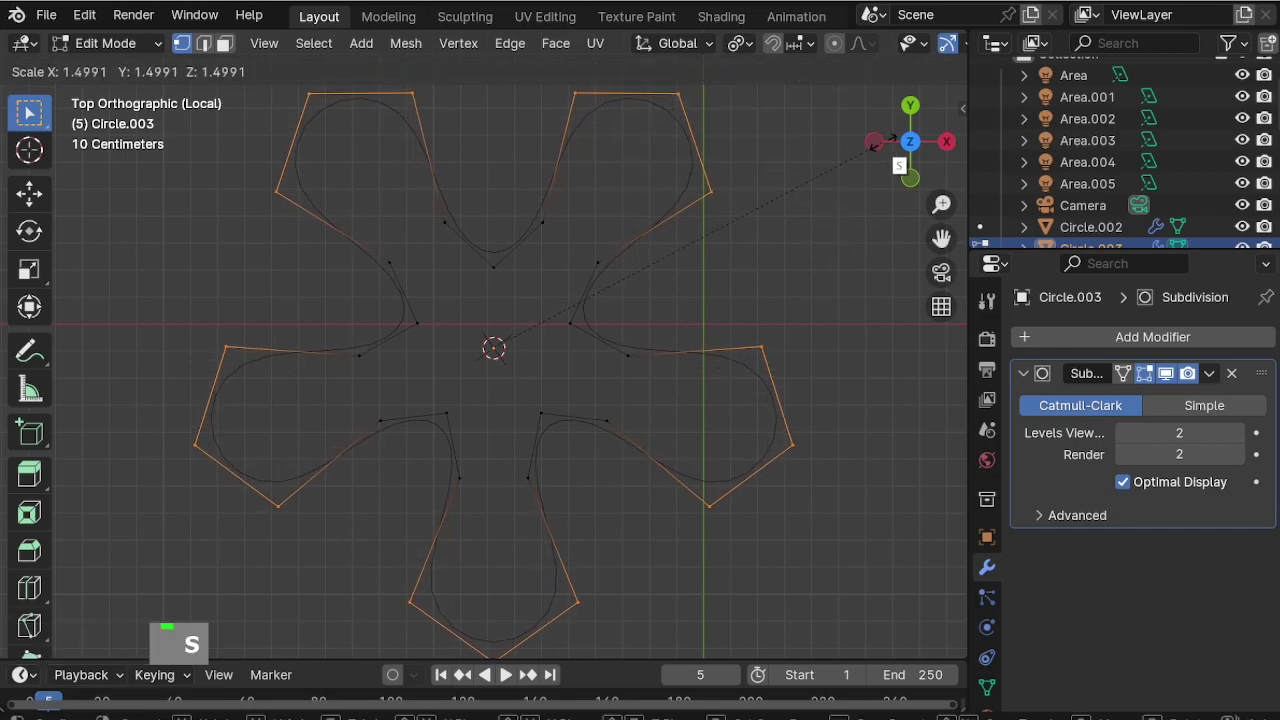
click(877, 175)
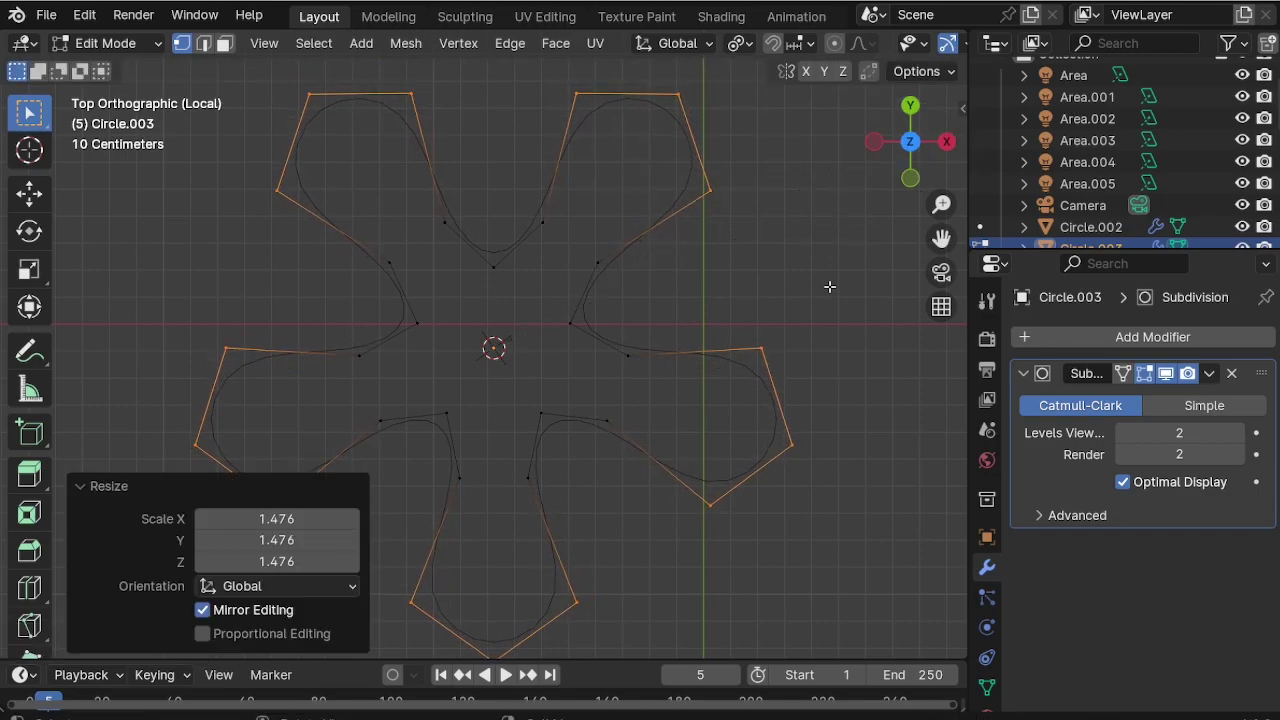
Set the pivot back to Median Point and scale the petal tip vertices inward to shorten the petals.
click(736, 47)
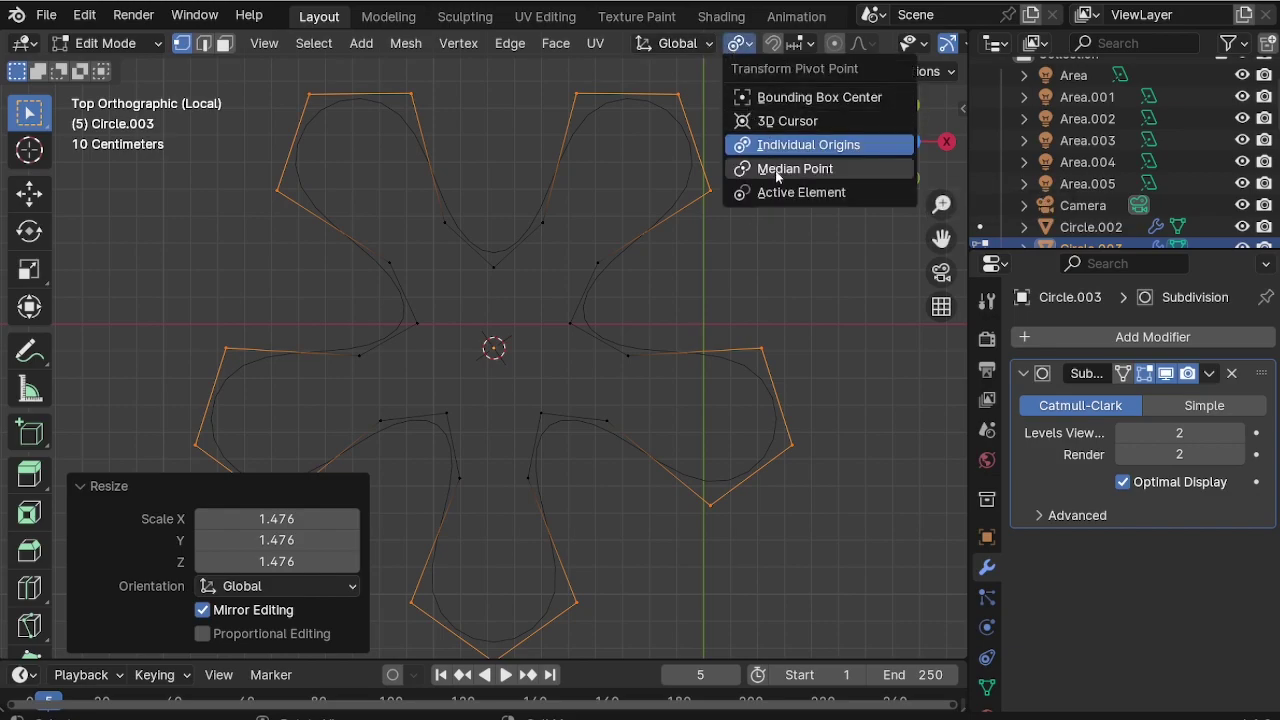
click(752, 168)
key(s)
click(716, 458)
Scale the inner notch vertices of the flower outline inward by about 0.939 around the Median Point.
drag(557, 243, 640, 396)
drag(357, 190, 634, 491)
key(s)
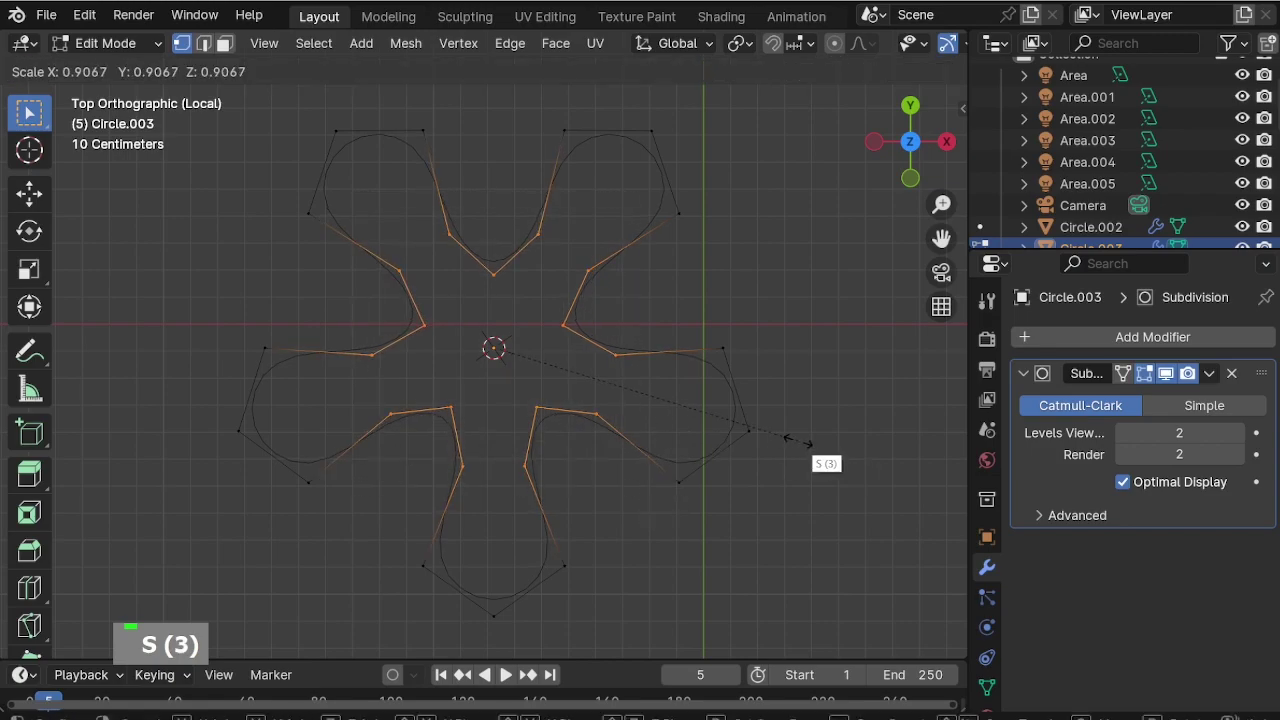
click(808, 443)
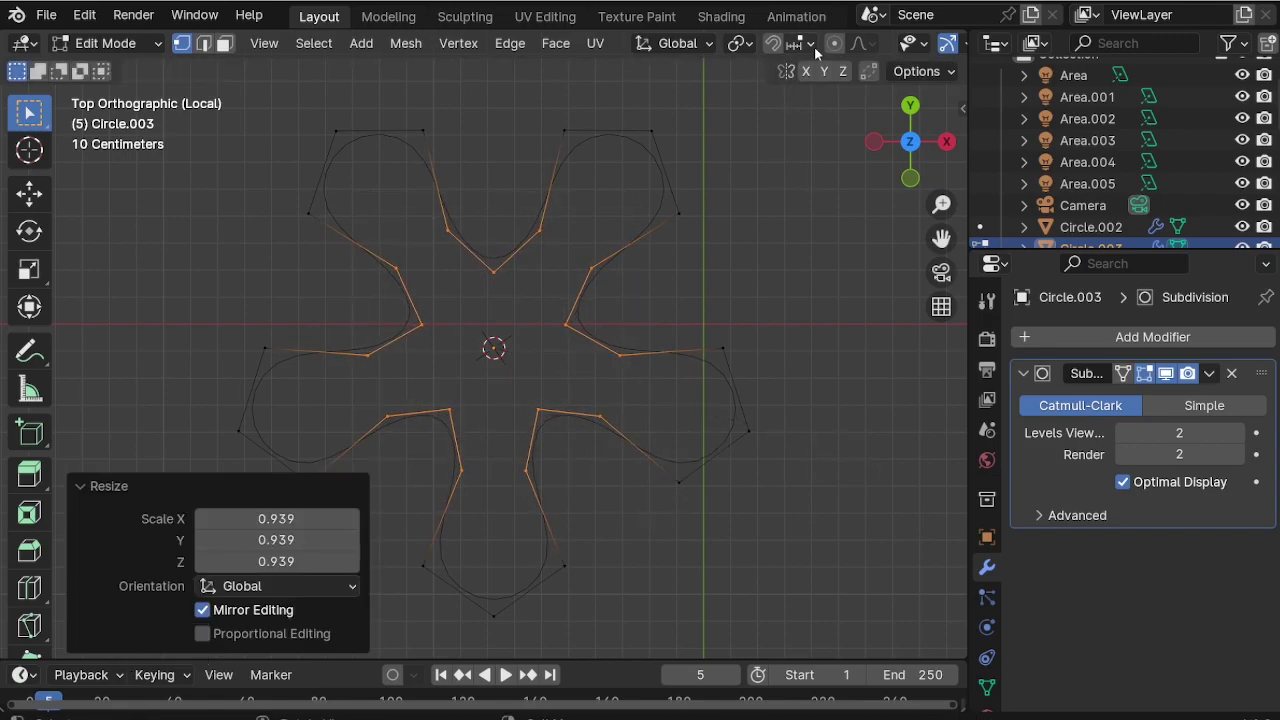
Widen each notch by scaling its vertices by about 1.18 with the pivot set to Individual Origins.
click(740, 43)
click(785, 146)
key(s)
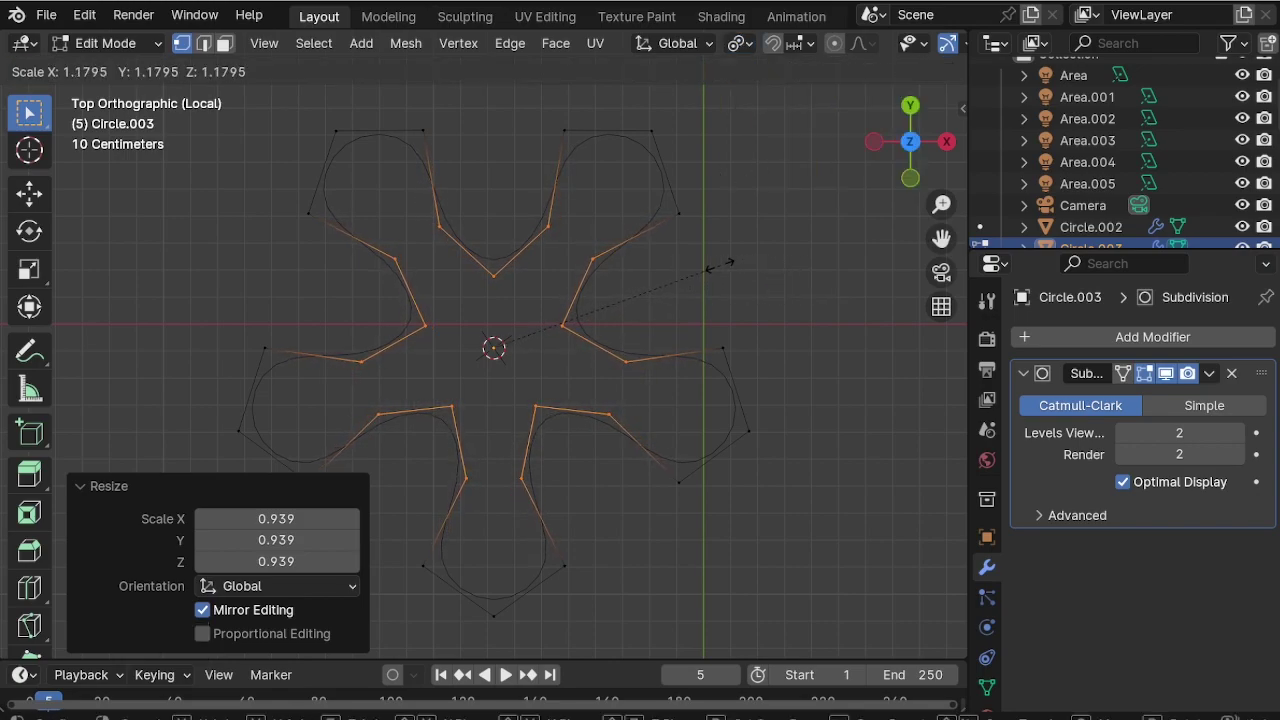
click(716, 265)
Select the tip vertices of all five petals and scale them by about 1.21 around their Individual Origins.
drag(674, 314, 814, 586)
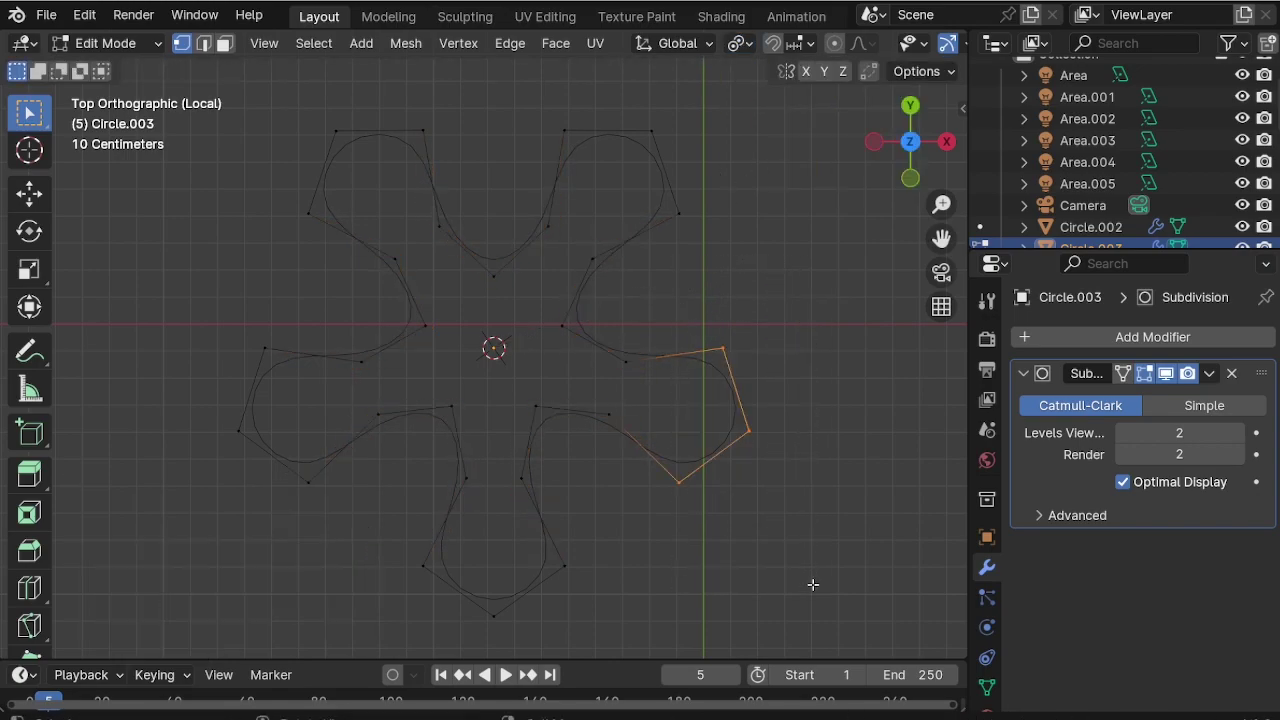
shift+click(535, 93)
shift+drag(535, 93, 756, 230)
shift+drag(282, 95, 446, 194)
shift+drag(196, 332, 642, 648)
key(s)
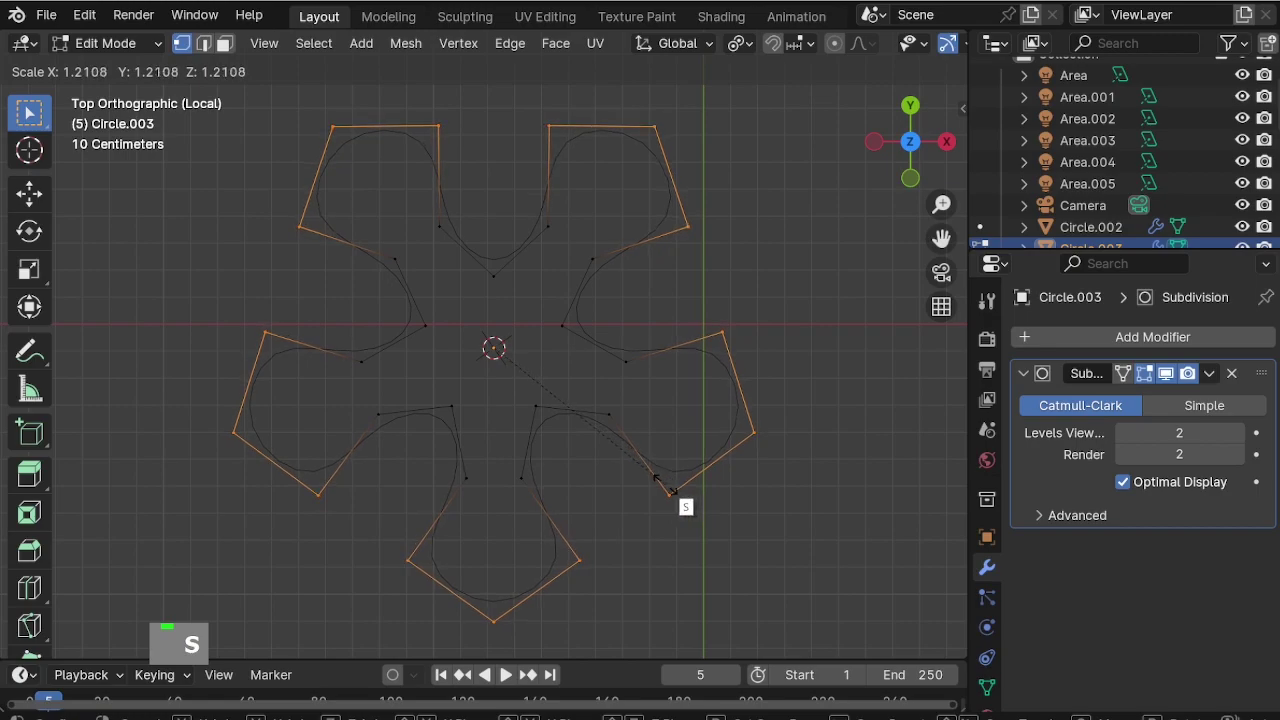
click(668, 490)
Set the pivot to Median Point, scale the petal tip vertices slightly outward, and return to Object Mode.
click(742, 43)
click(796, 169)
key(s)
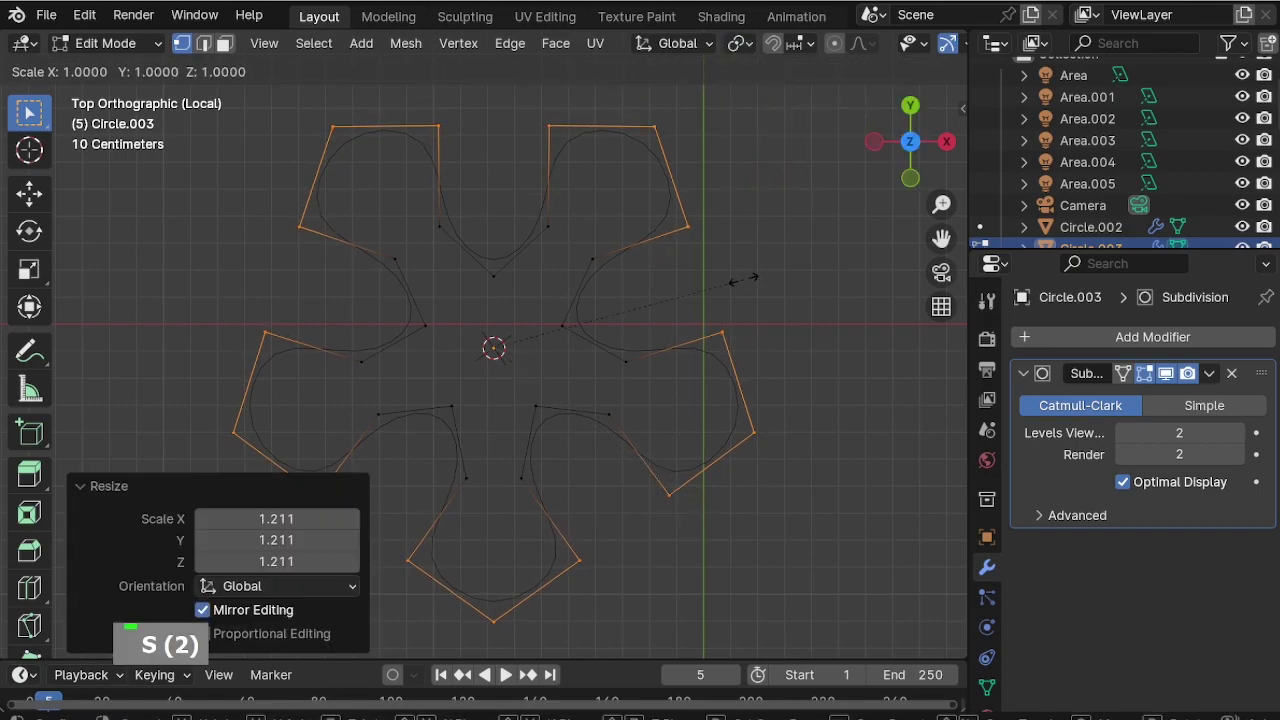
click(757, 285)
scroll(659, 234, down, 1)
key(Tab)
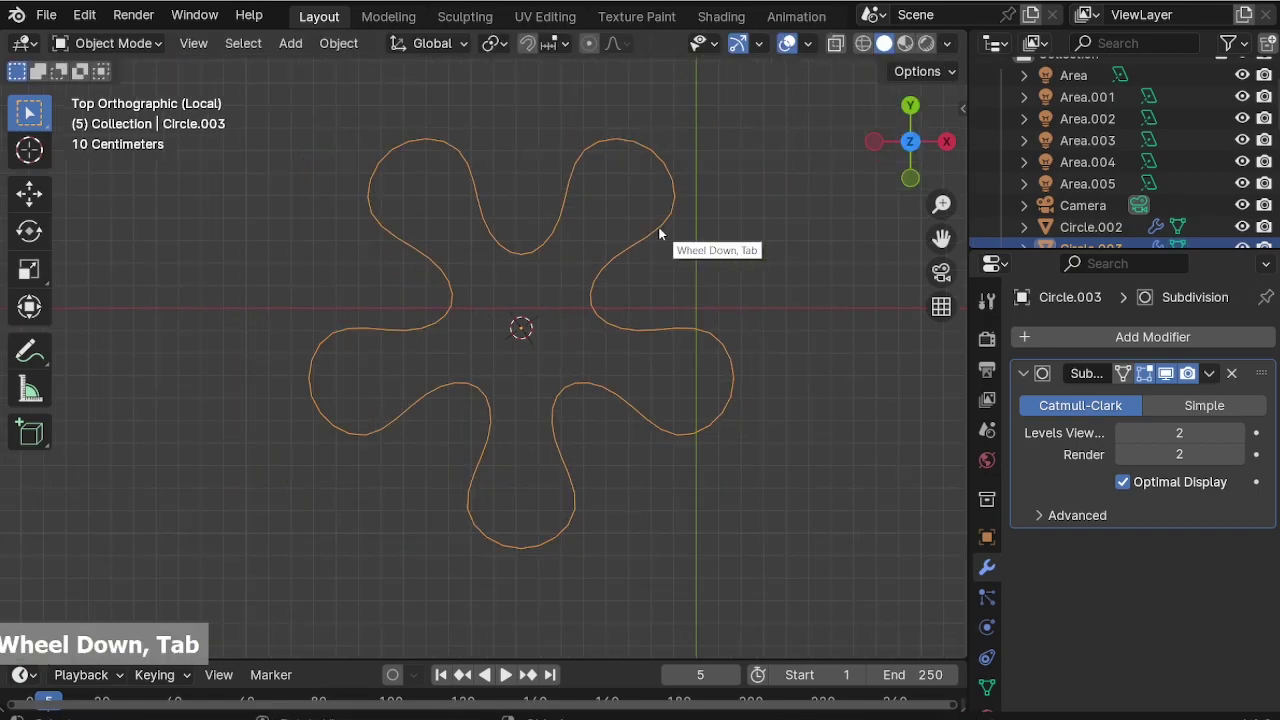
Apply the flower's Subdivision modifier and convert the outline to a curve.
mouse_move(543, 386)
middle_down()
mouse_move(563, 484)
mouse_move(549, 391)
middle_up()
key(ctrl+z)
scroll(670, 405, up, 2)
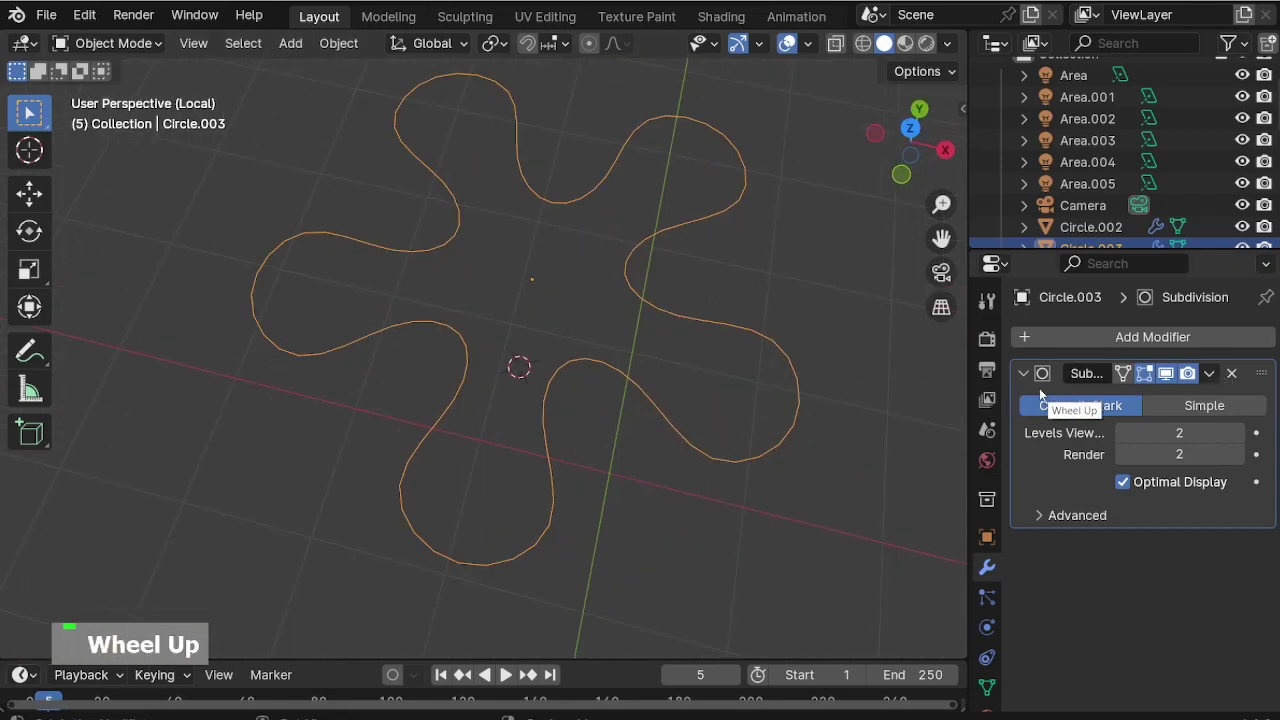
click(1208, 373)
click(1090, 395)
right_click(621, 358)
mouse_move(621, 358)
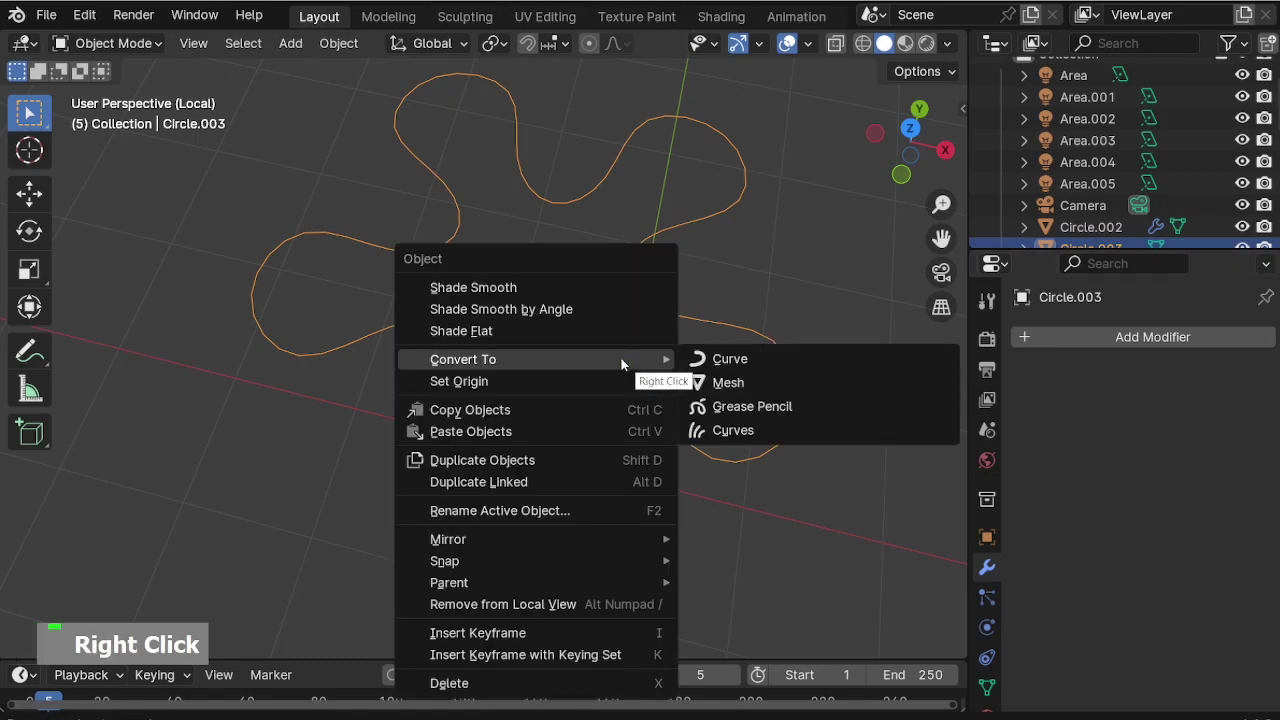
click(745, 358)
Give the flower curve a round bevel with a depth of 0.02 m.
click(987, 657)
scroll(1037, 590, down, 4)
scroll(1037, 590, down, 5)
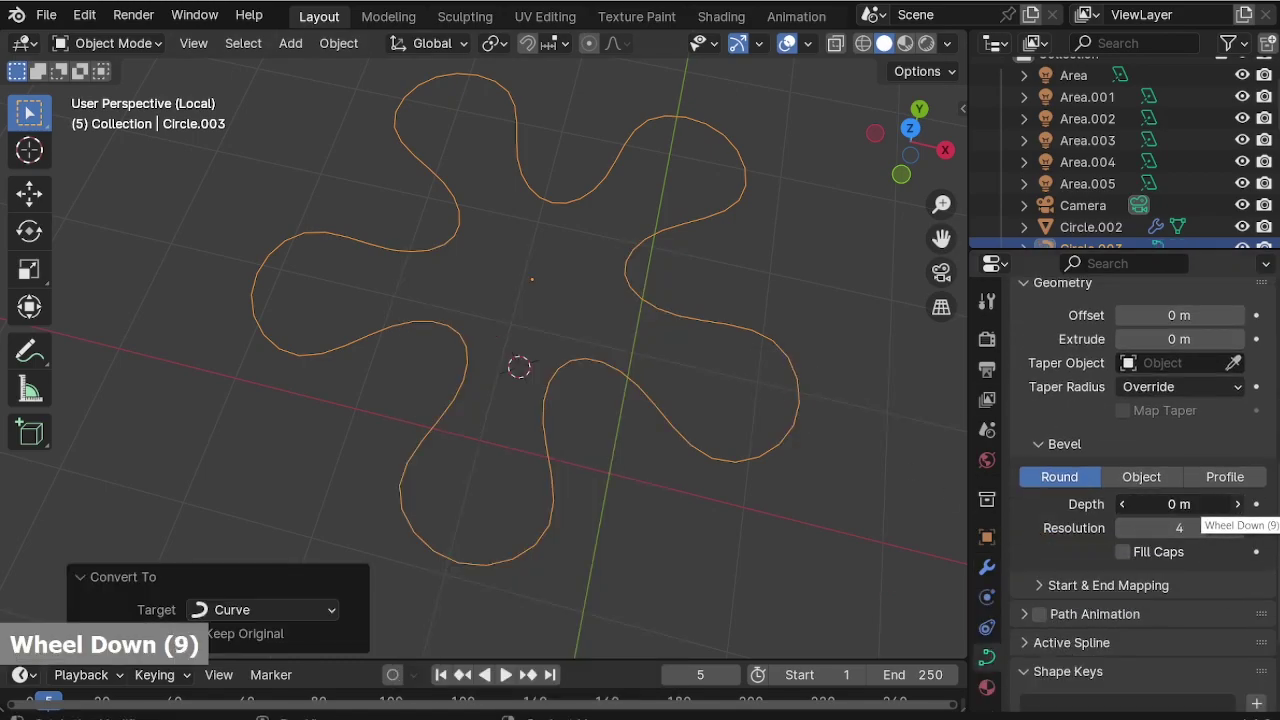
double_click(1237, 504)
click(1121, 506)
middle_drag(721, 536, 727, 507)
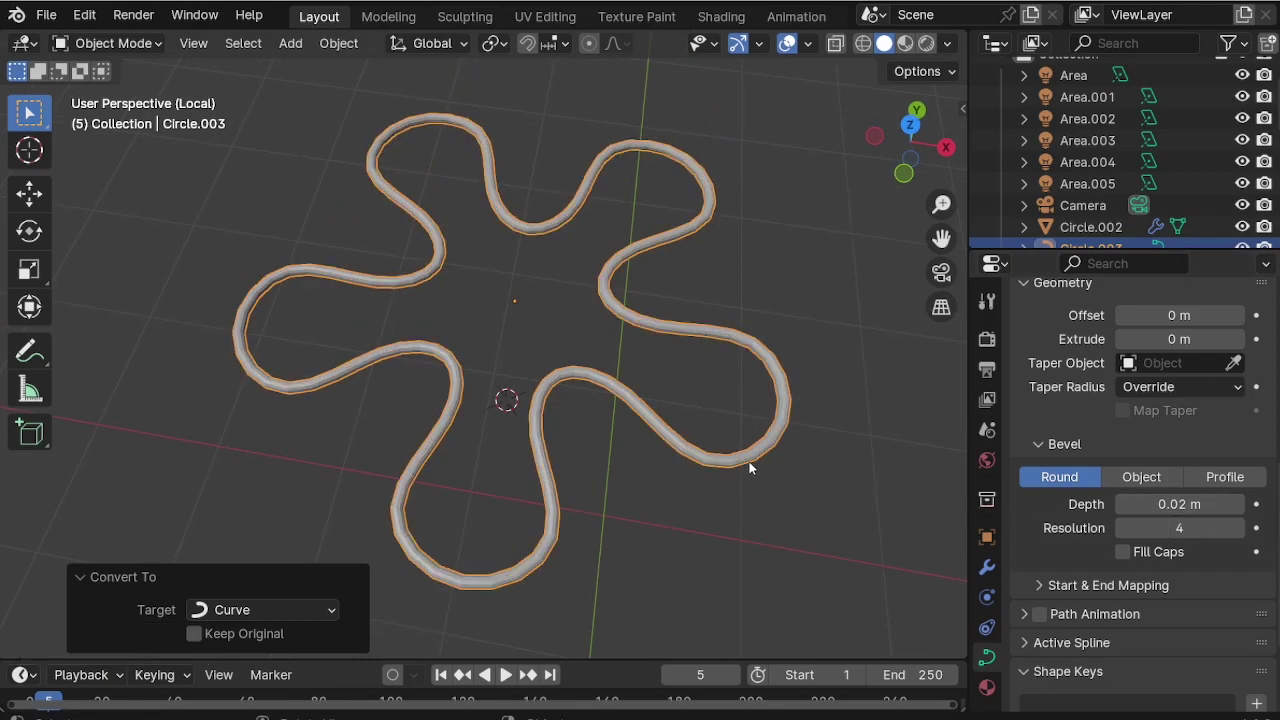
Add a level 2 Subdivision modifier to smooth the flower tube.
key(ctrl+2)
click(988, 567)
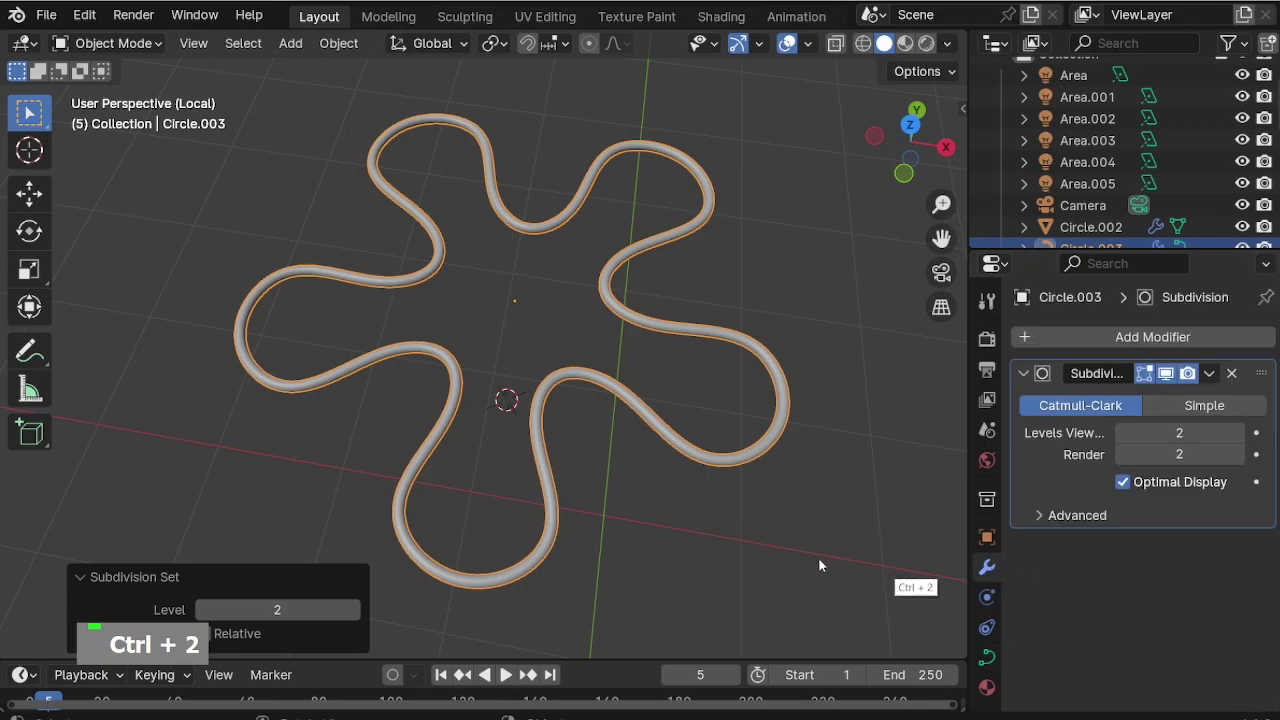
middle_drag(867, 569, 714, 449)
scroll(729, 449, down, 2)
scroll(607, 350, up, 1)
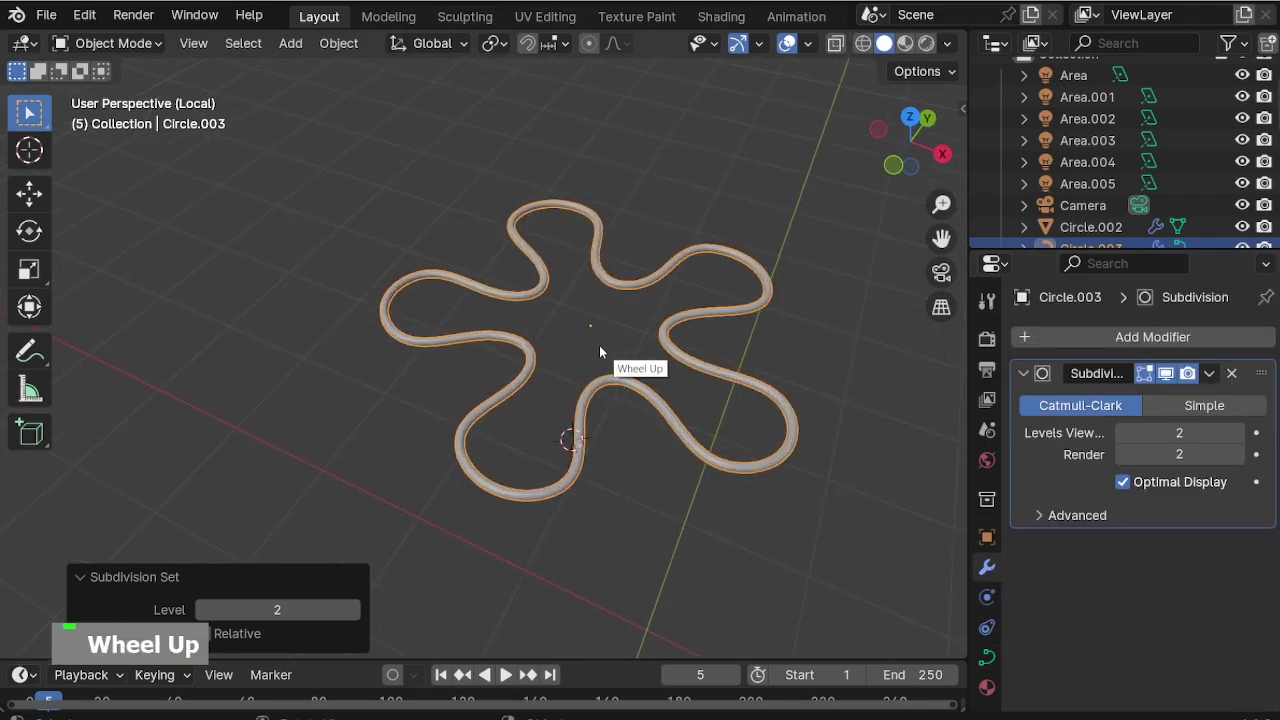
Leave local view and rotate the flower 90° around the global Y axis to stand it upright.
key(KP_Divide)
scroll(599, 345, up, 1)
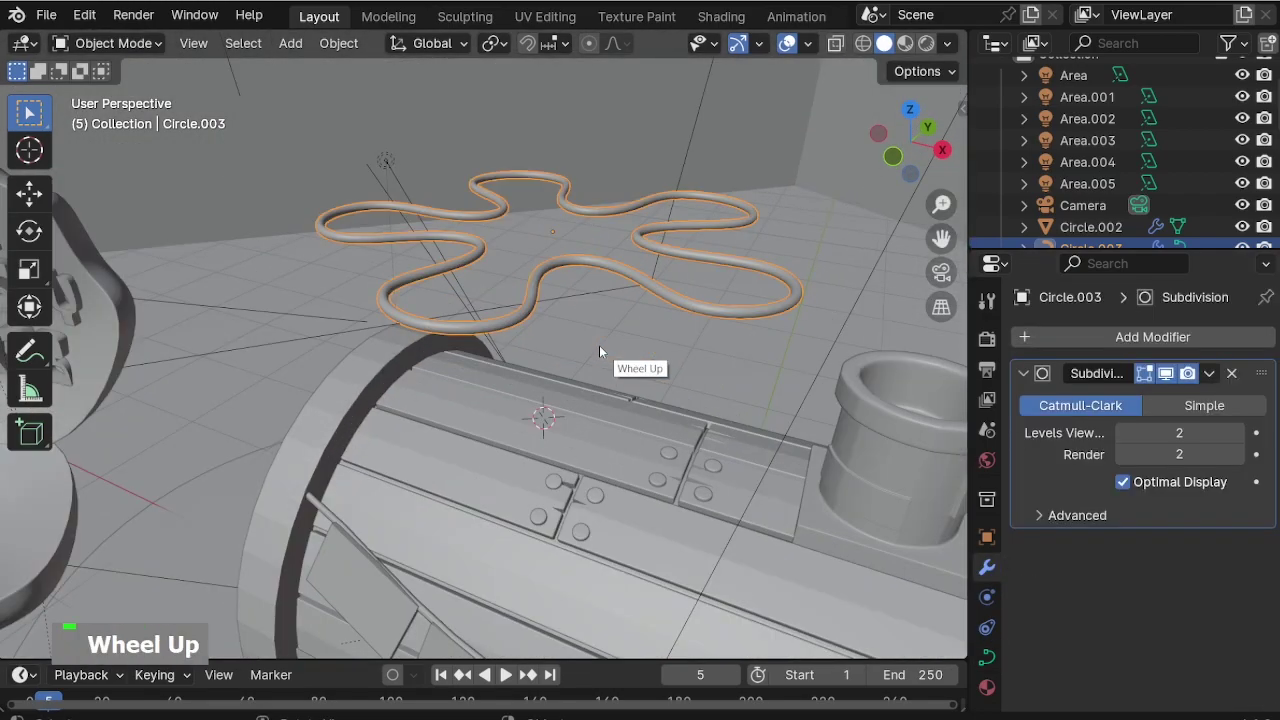
scroll(612, 333, down, 5)
scroll(620, 327, up, 4)
middle_drag(615, 336, 419, 316)
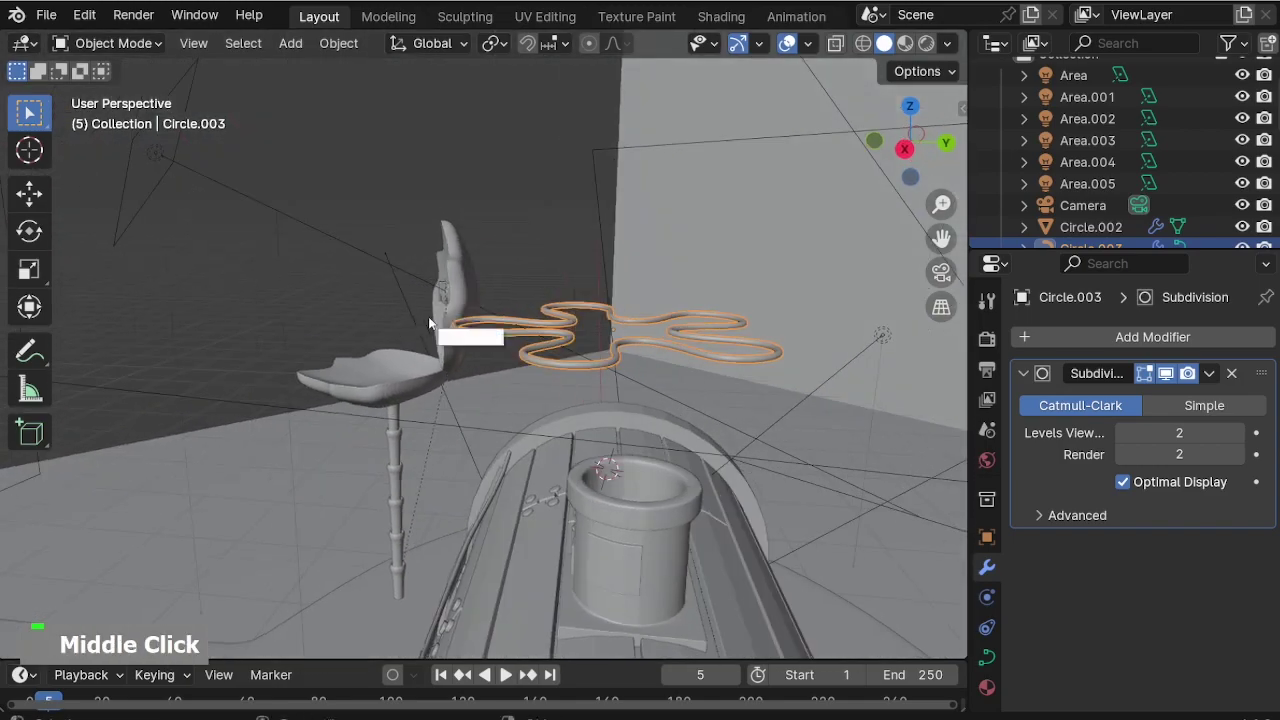
scroll(591, 243, down, 2)
text(ry)
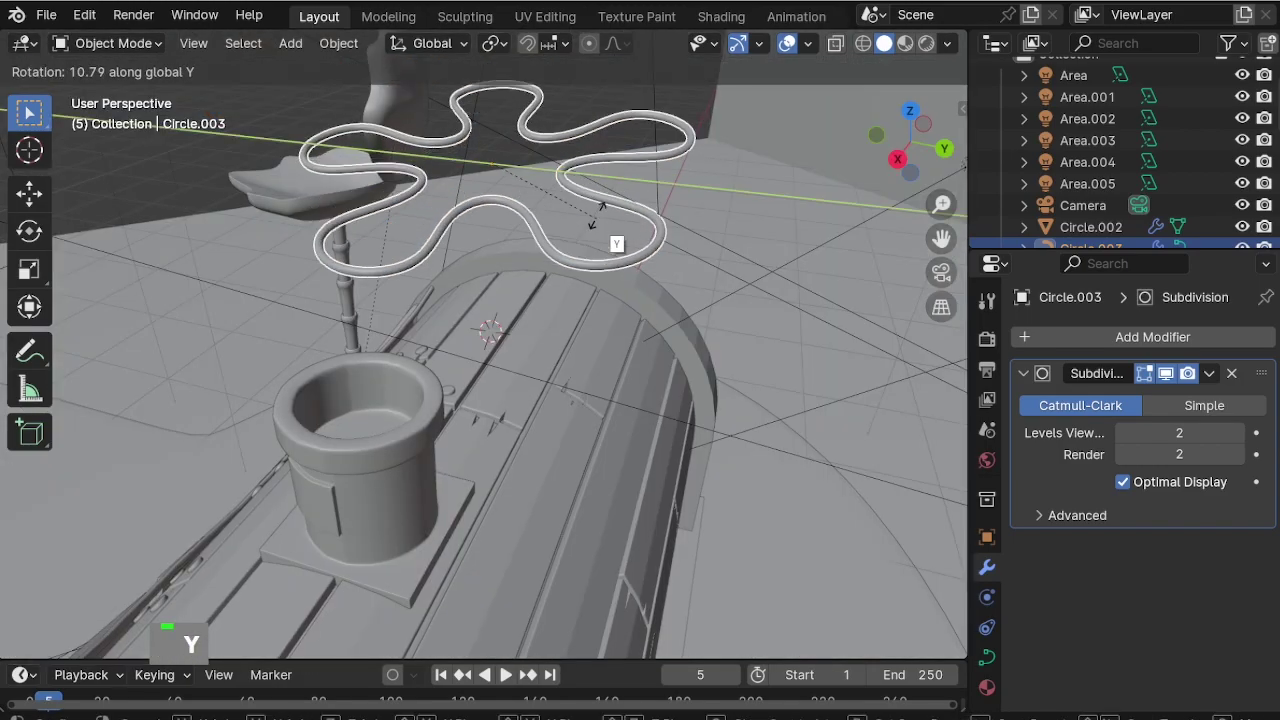
text(90)
key(Return)
middle_drag(603, 150, 620, 423)
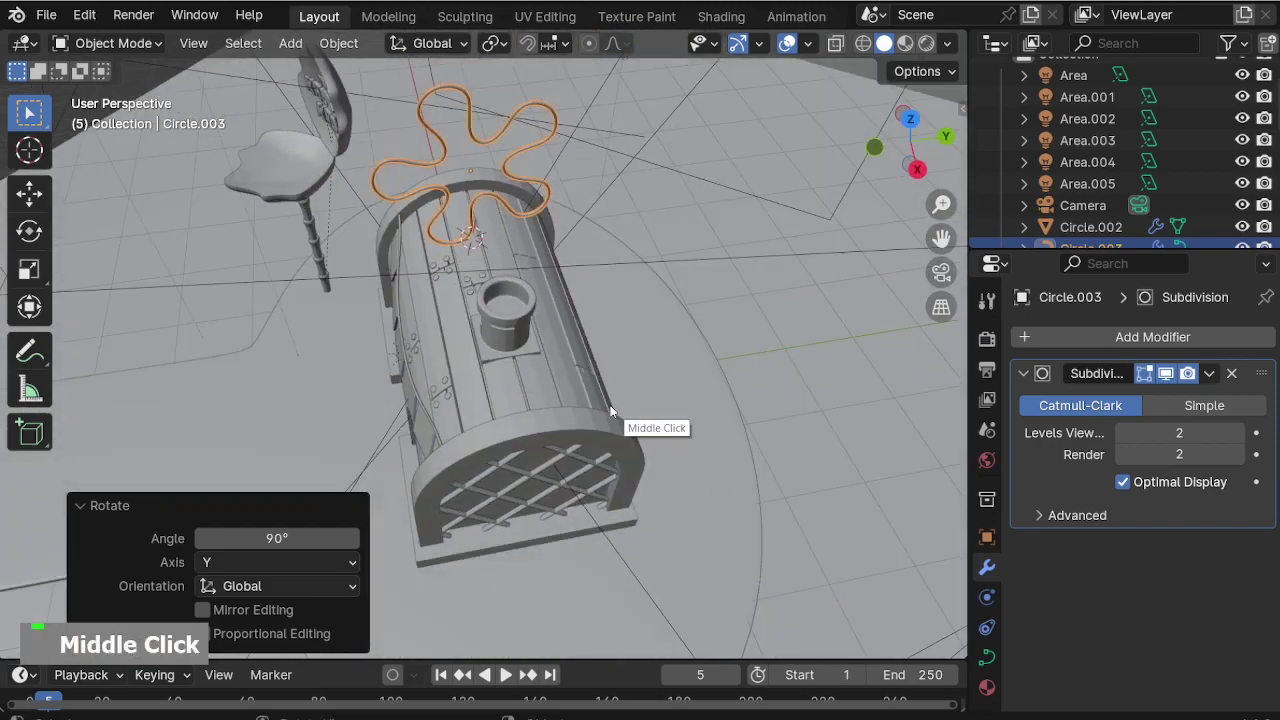
Rotate the upright flower by -45° in the top view.
key(KP_7)
scroll(680, 420, down, 5)
key(r)
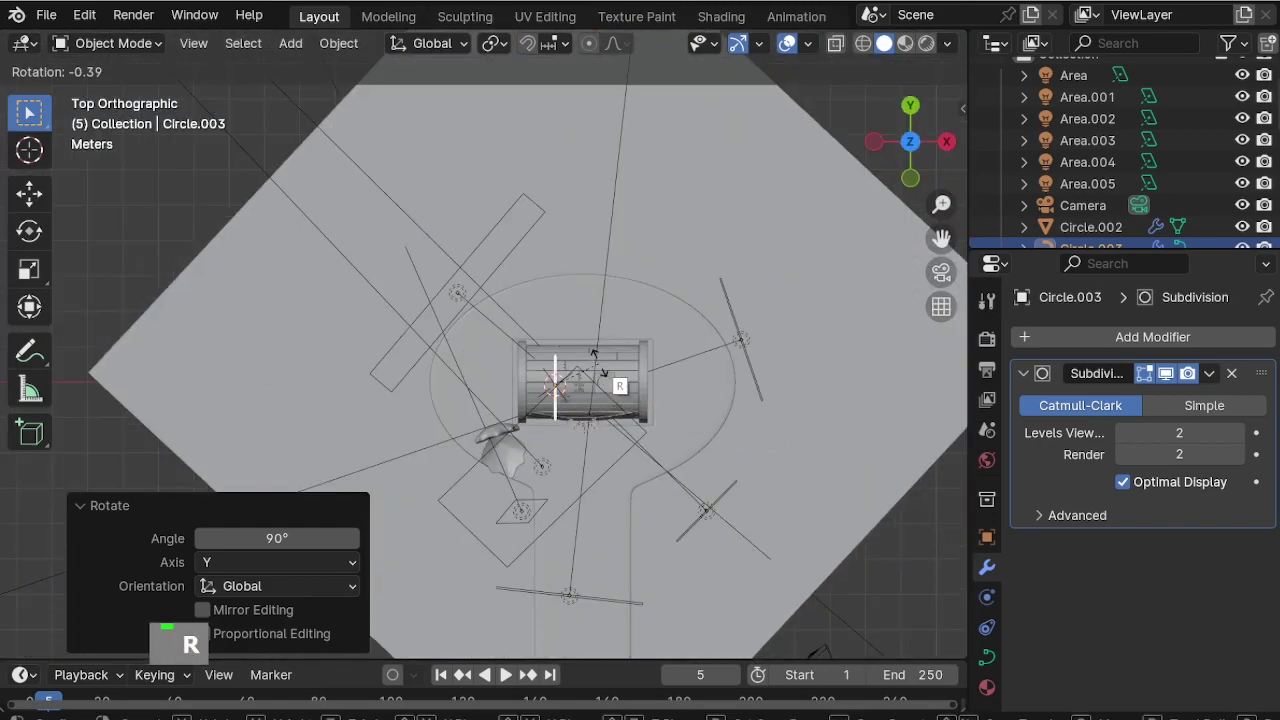
text(-4)
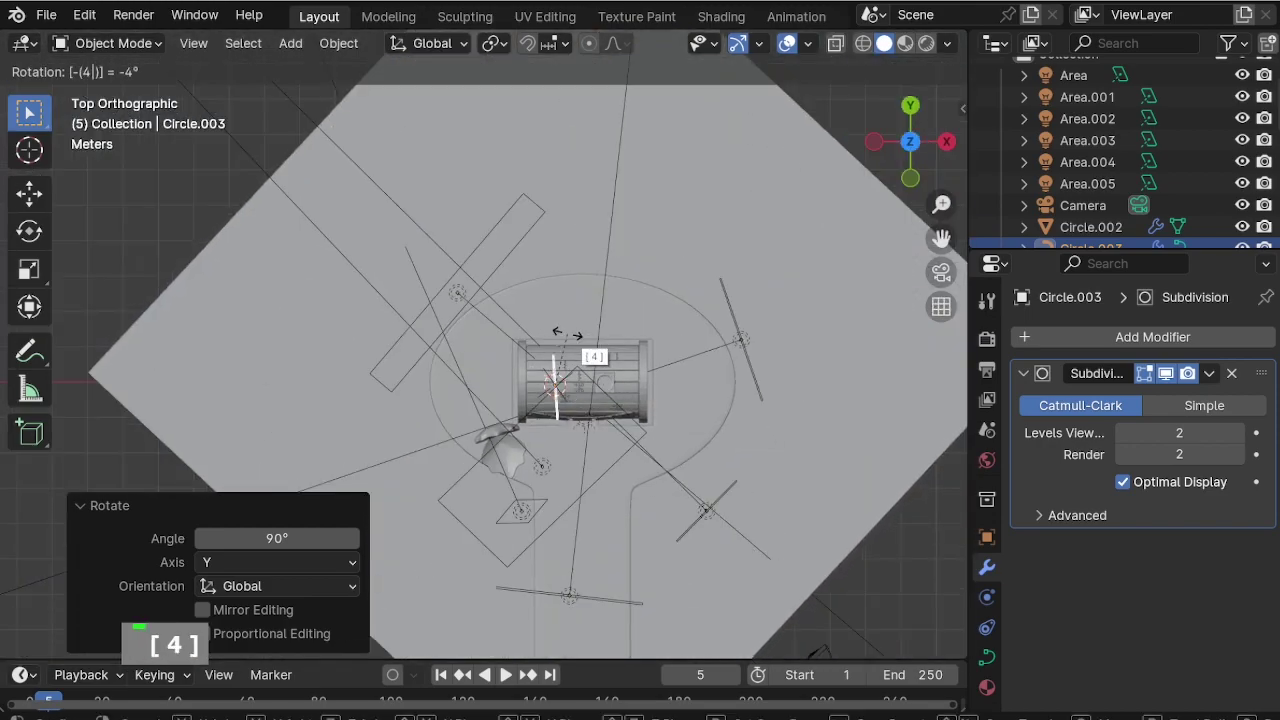
text(5)
key(Return)
Rotate the flower around the global Z axis until its face points toward the camera.
middle_drag(567, 333, 380, 324)
key(r)
key(z)
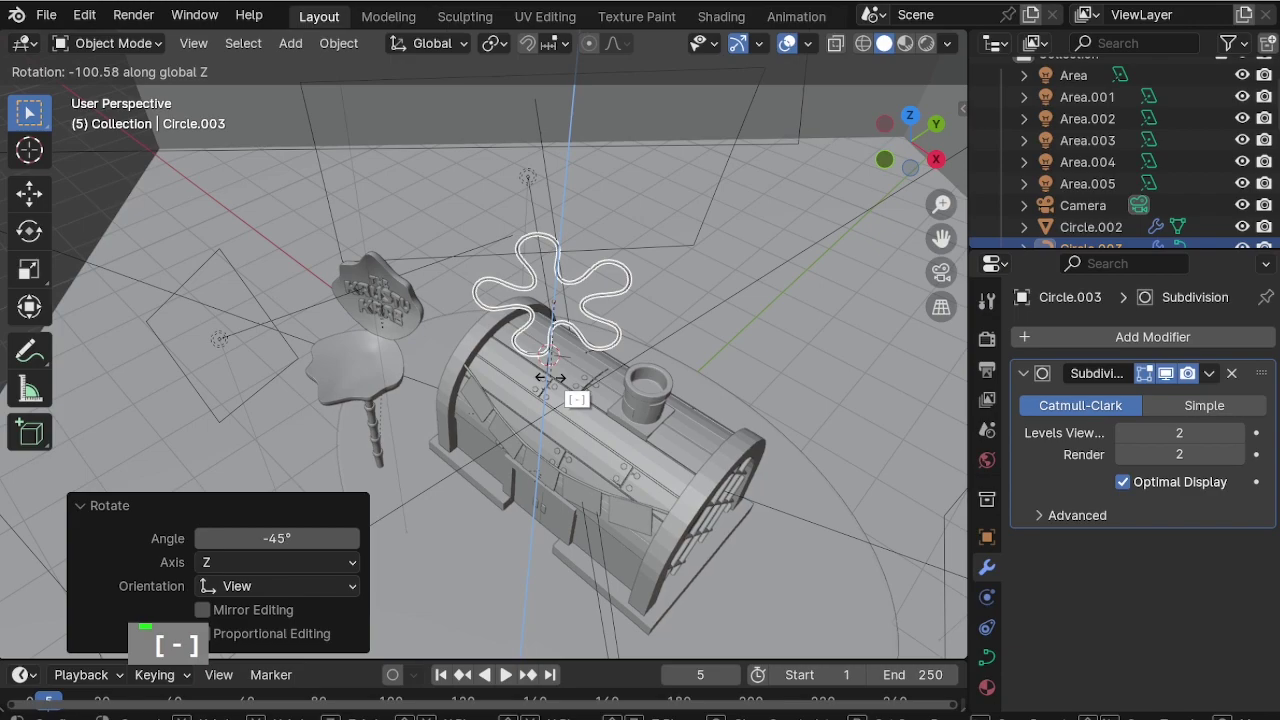
key(KP_7)
key(ctrl+z)
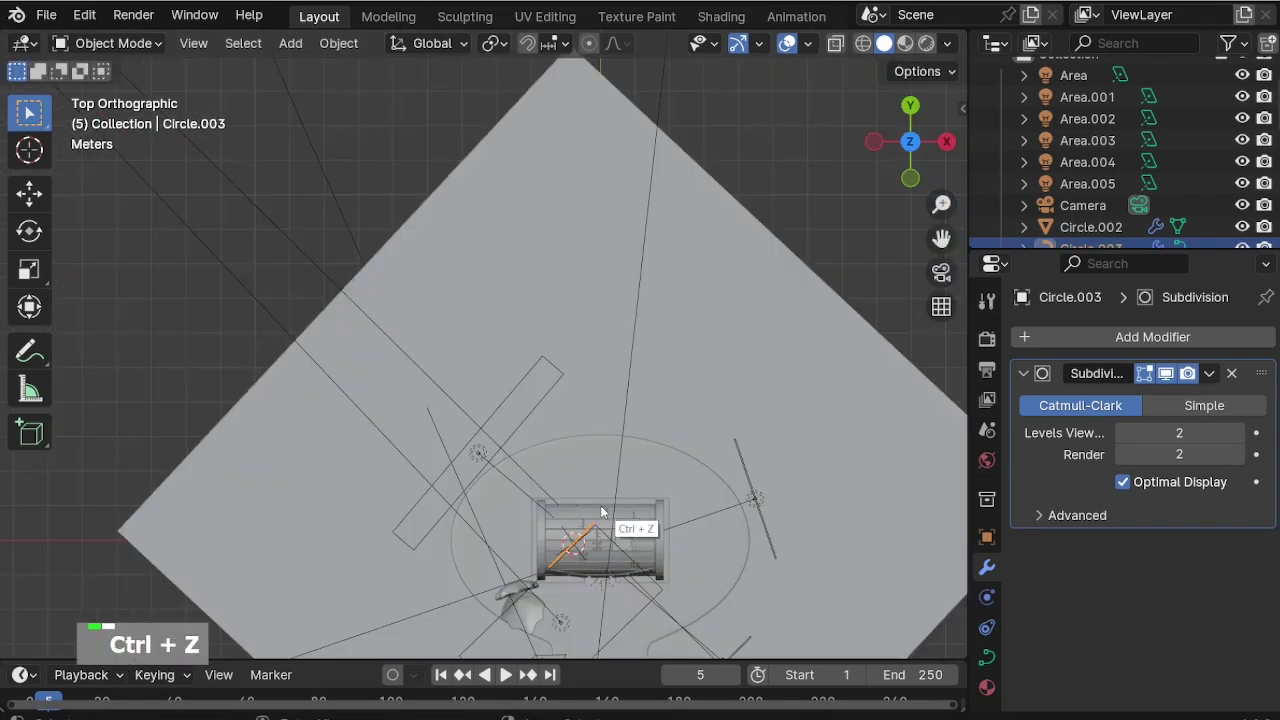
key(h)
key(ctrl+z)
Move the flower in the top view to a spot behind the building, near the backdrop.
key(g)
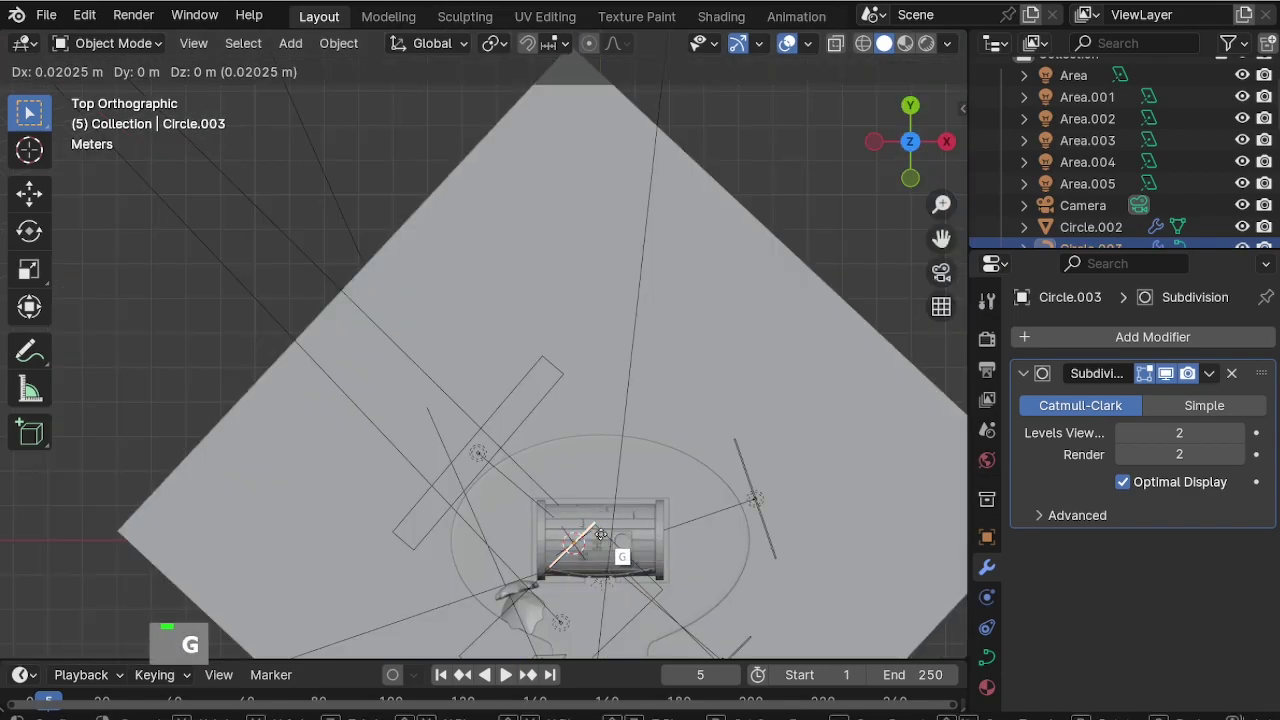
click(382, 270)
middle_drag(463, 304, 372, 75)
In the camera view, scale the flower to about 0.894 and shift it along X to sit above the chimney.
key(KP_0)
key(s)
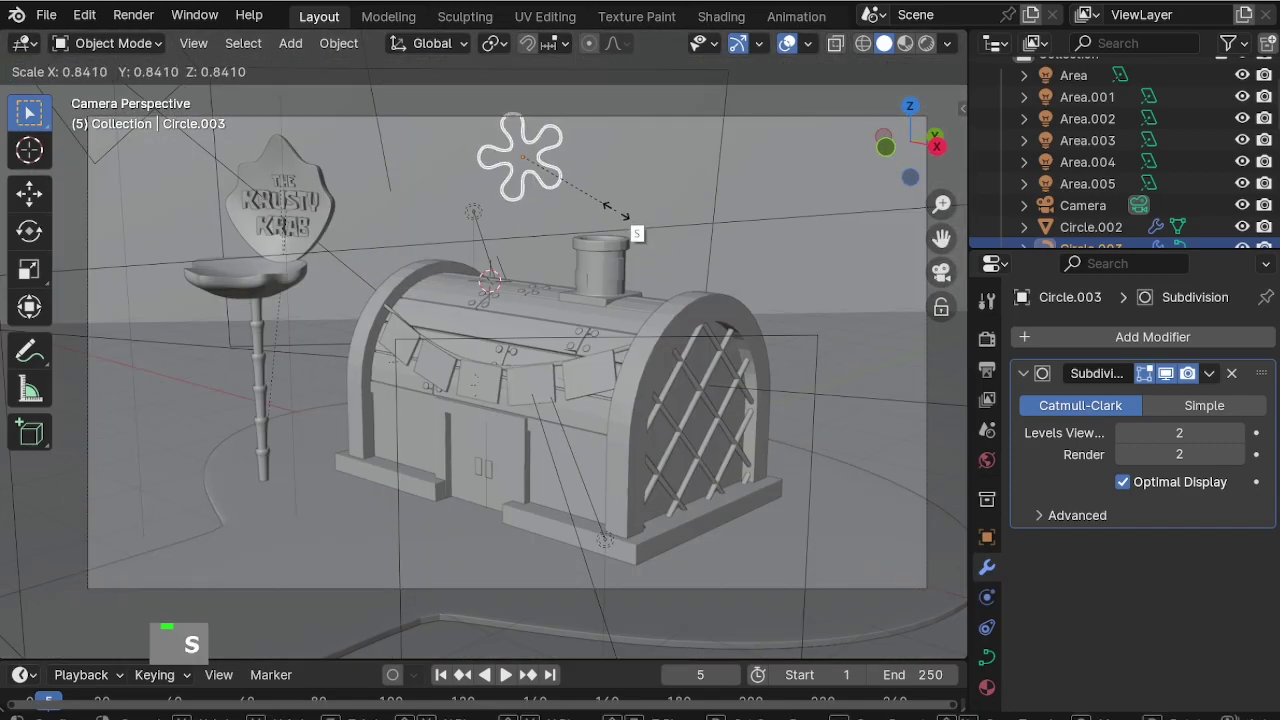
click(620, 216)
key(g)
key(x)
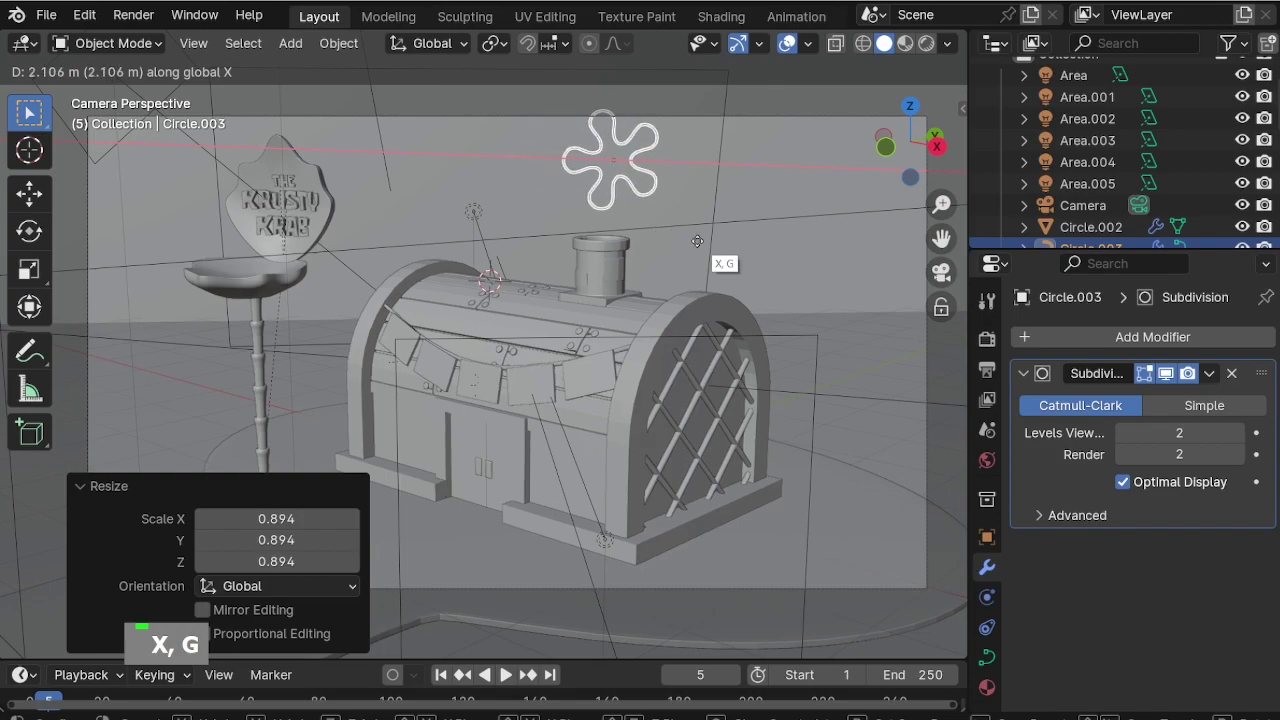
click(684, 232)
Duplicate the flower to the right of the chimney, rotate the copy, scale it to about 0.459, and lower it slightly.
key(shift+d)
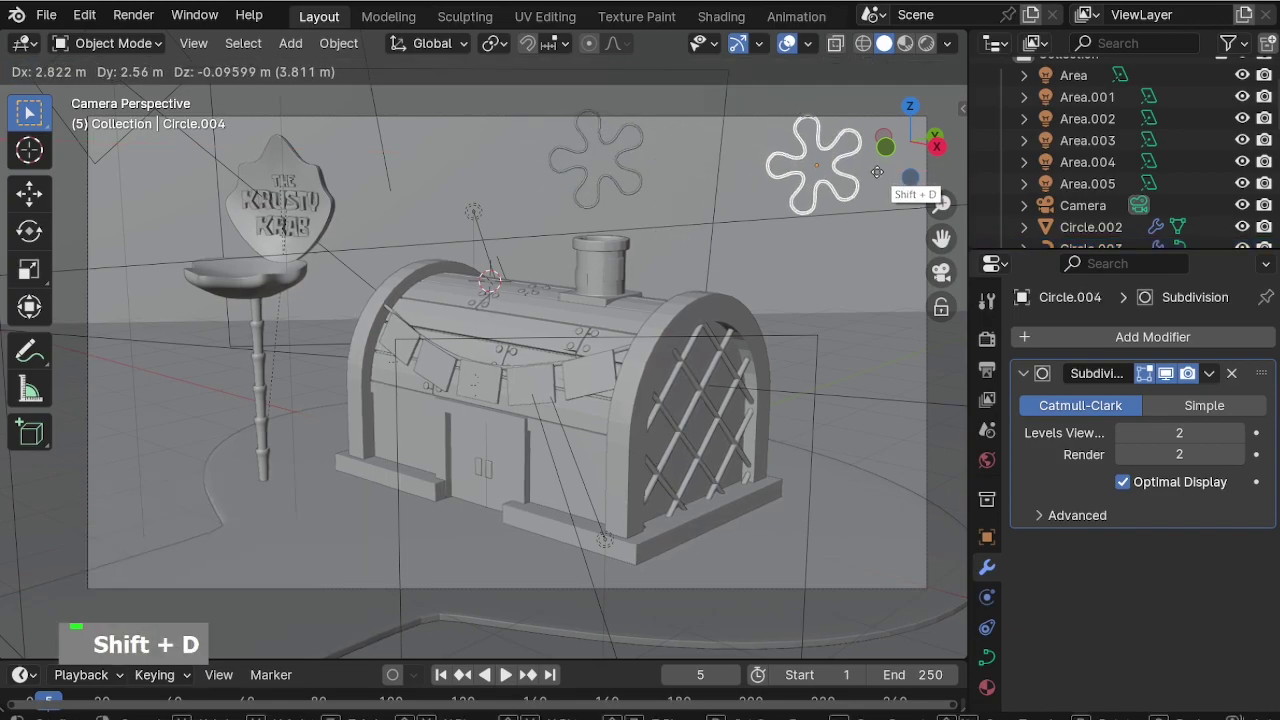
click(878, 222)
key(r)
click(766, 234)
key(s)
click(816, 192)
key(g)
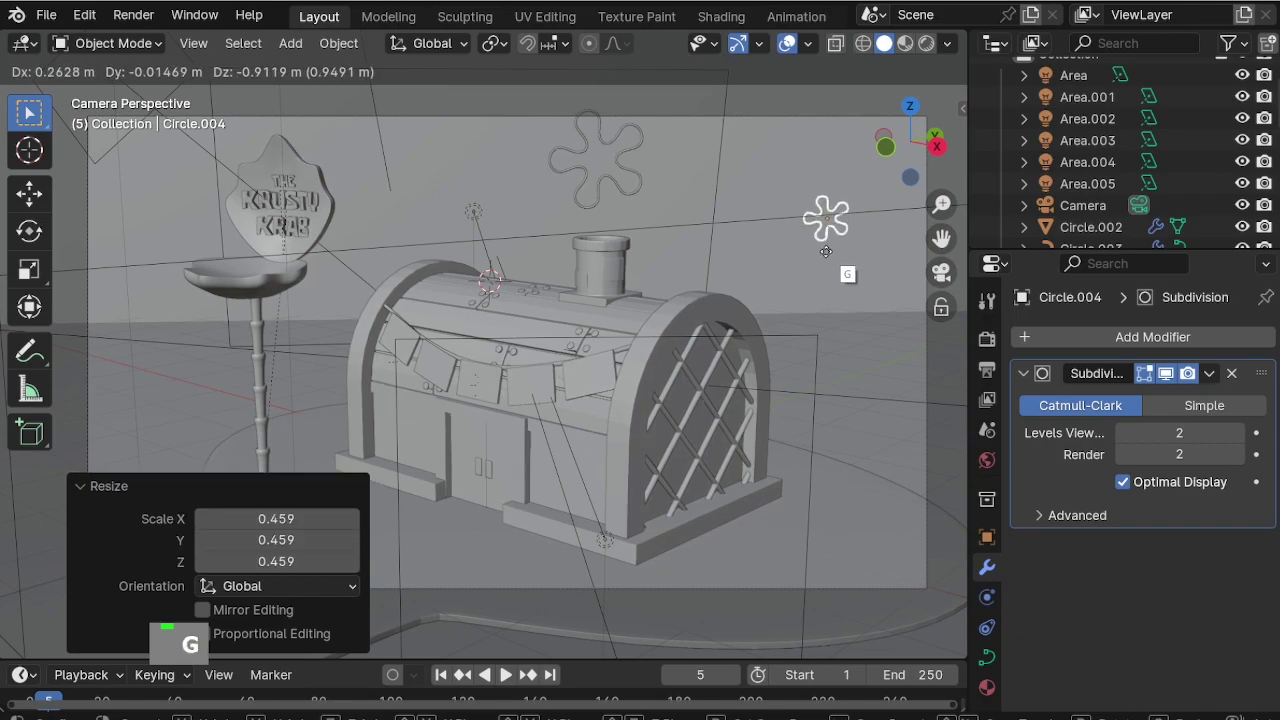
click(826, 251)
Duplicate the flower above the chimney, enlarge the copy by about 1.376, and place it partly behind the Krusty Krab sign.
click(620, 166)
key(shift+d)
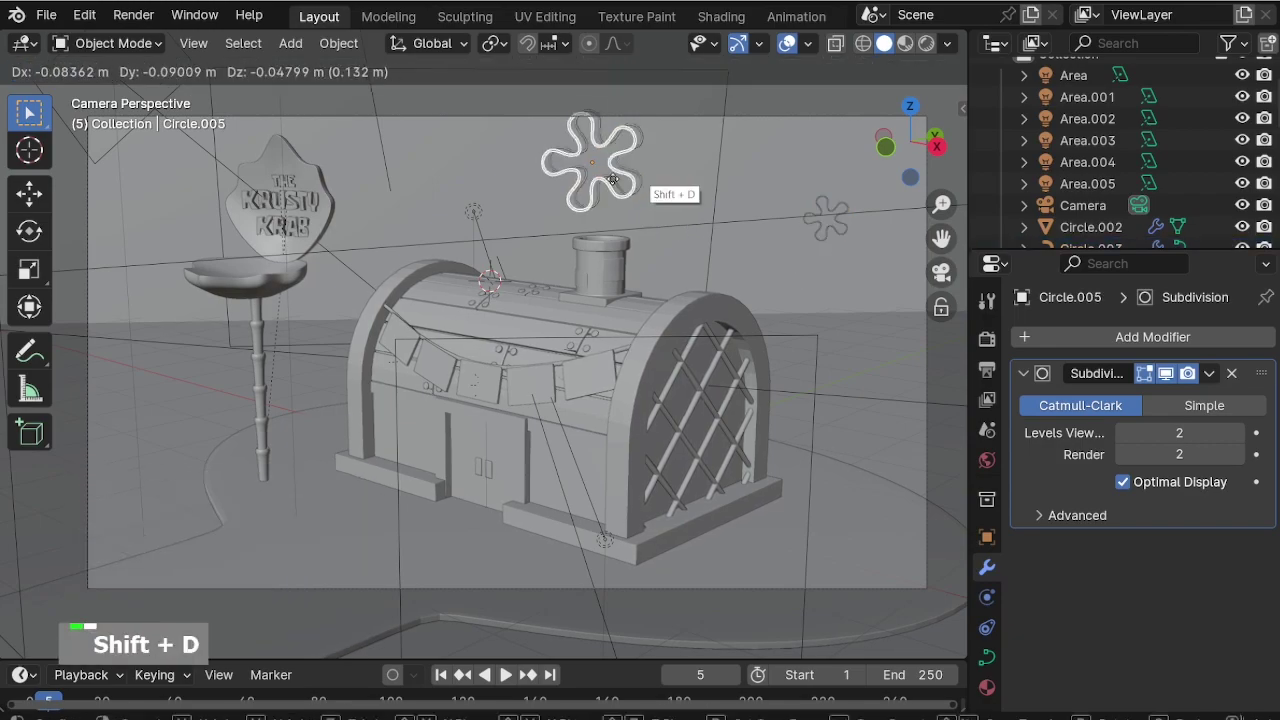
click(398, 262)
key(s)
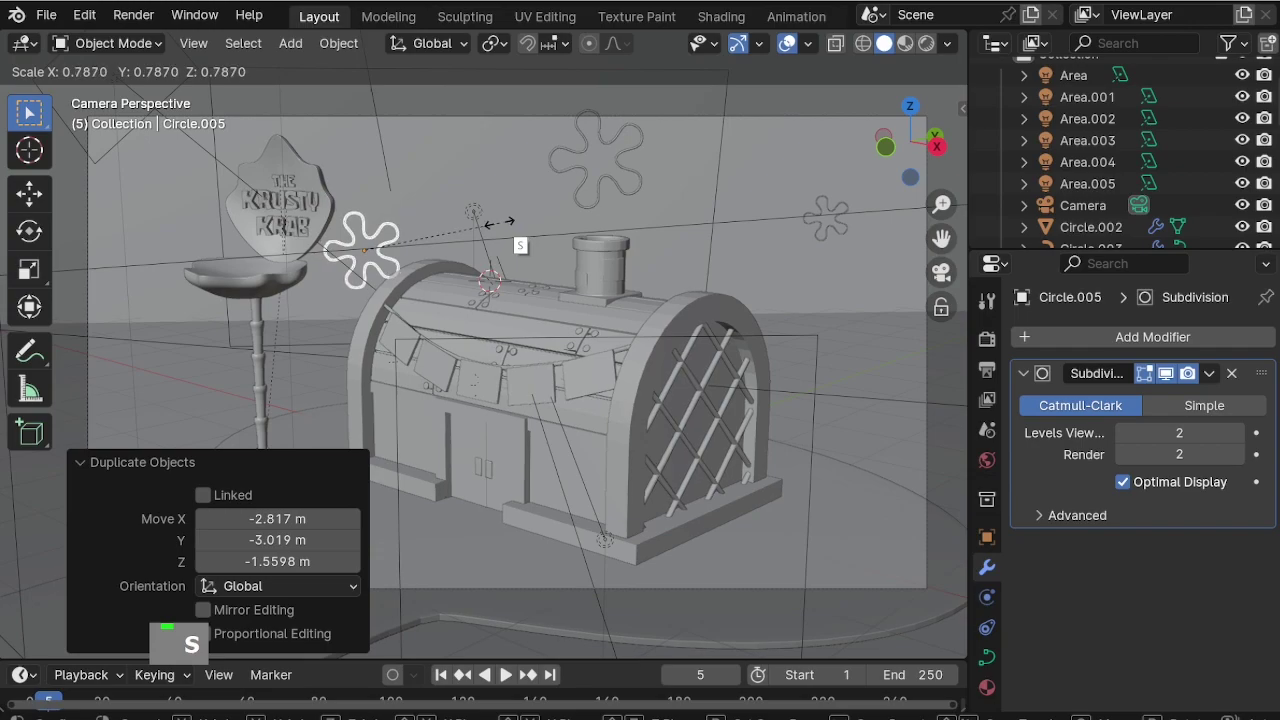
click(603, 230)
key(g)
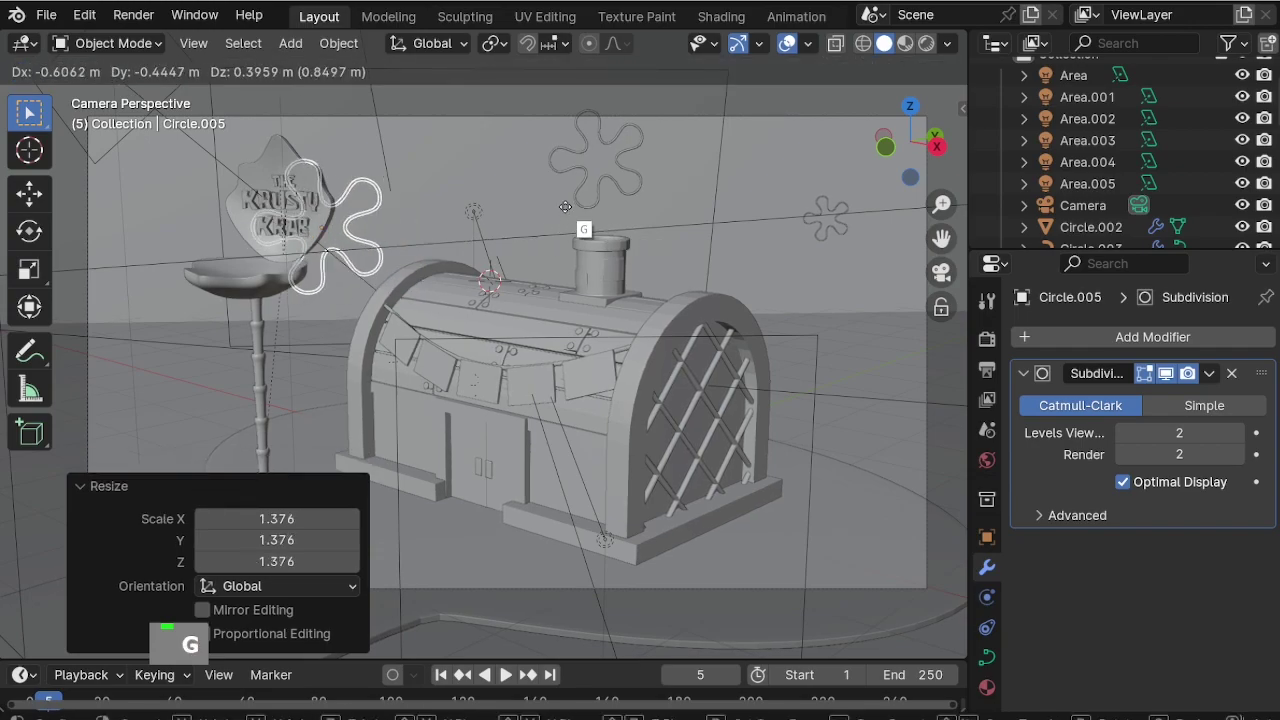
click(580, 224)
Duplicate the small flower, enlarge the copy, and place it at the upper-left corner of the camera frame.
click(842, 224)
key(shift+d)
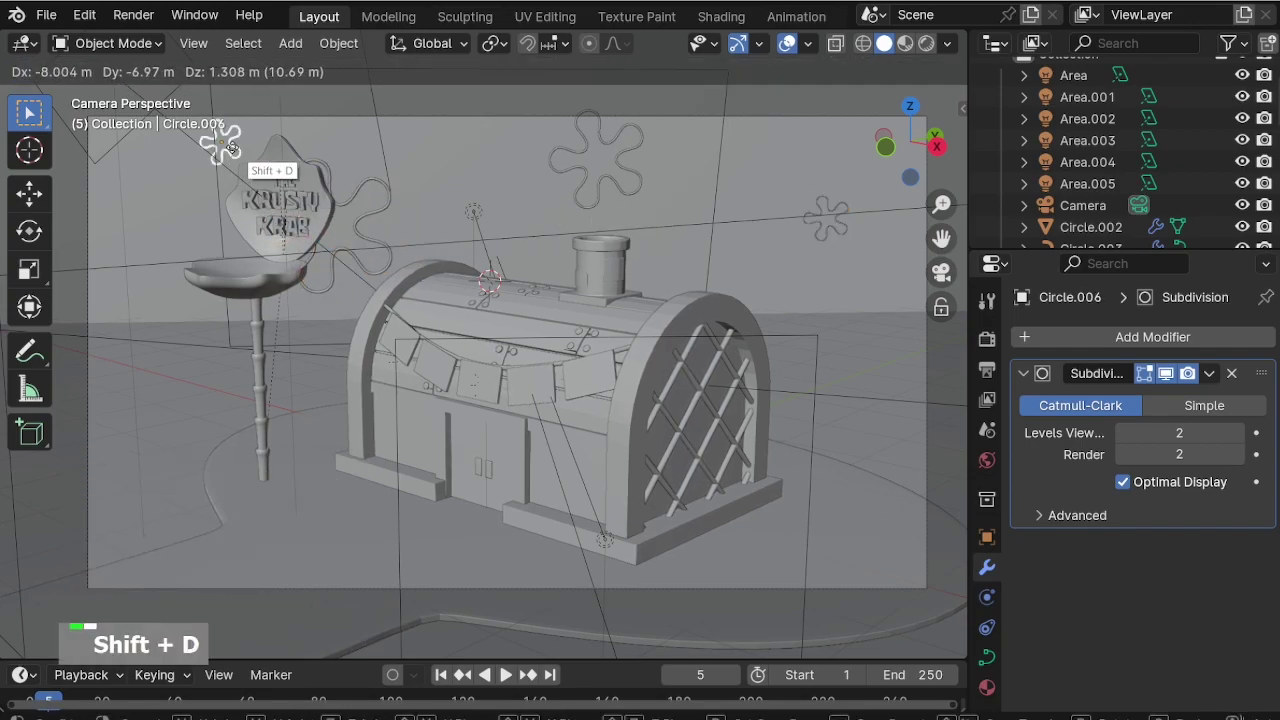
click(195, 152)
key(s)
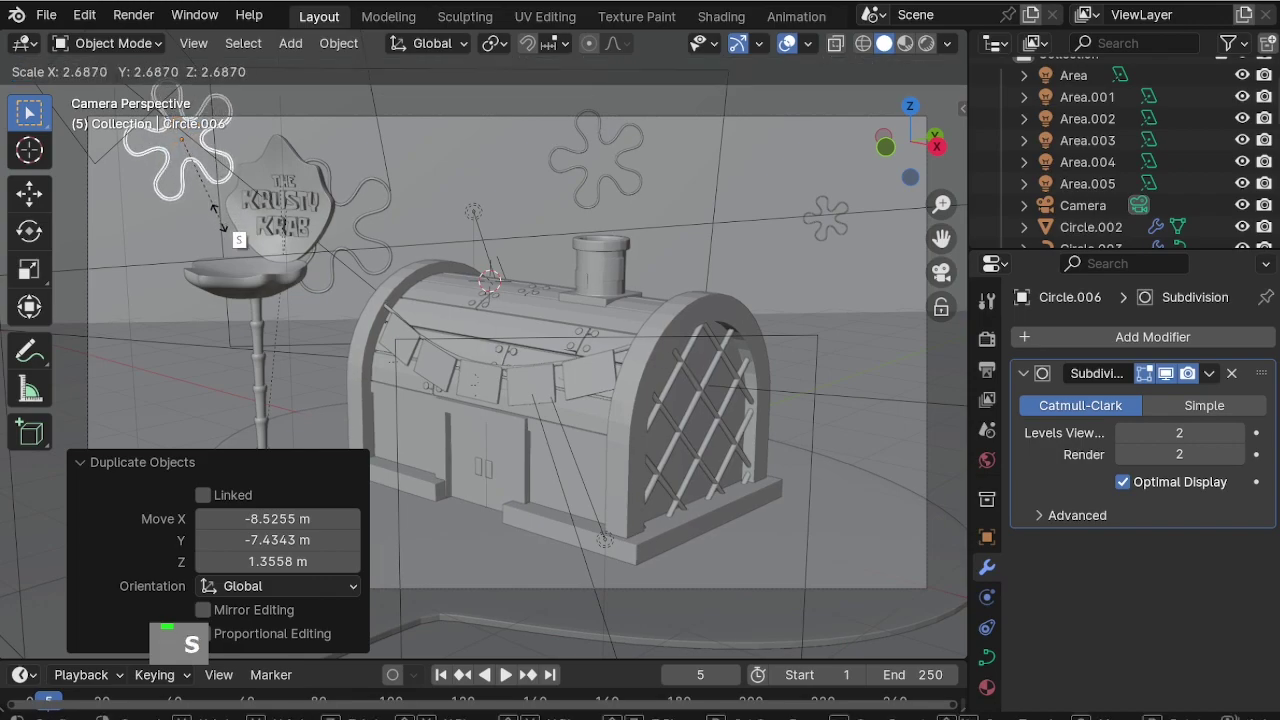
click(245, 205)
key(g)
click(133, 189)
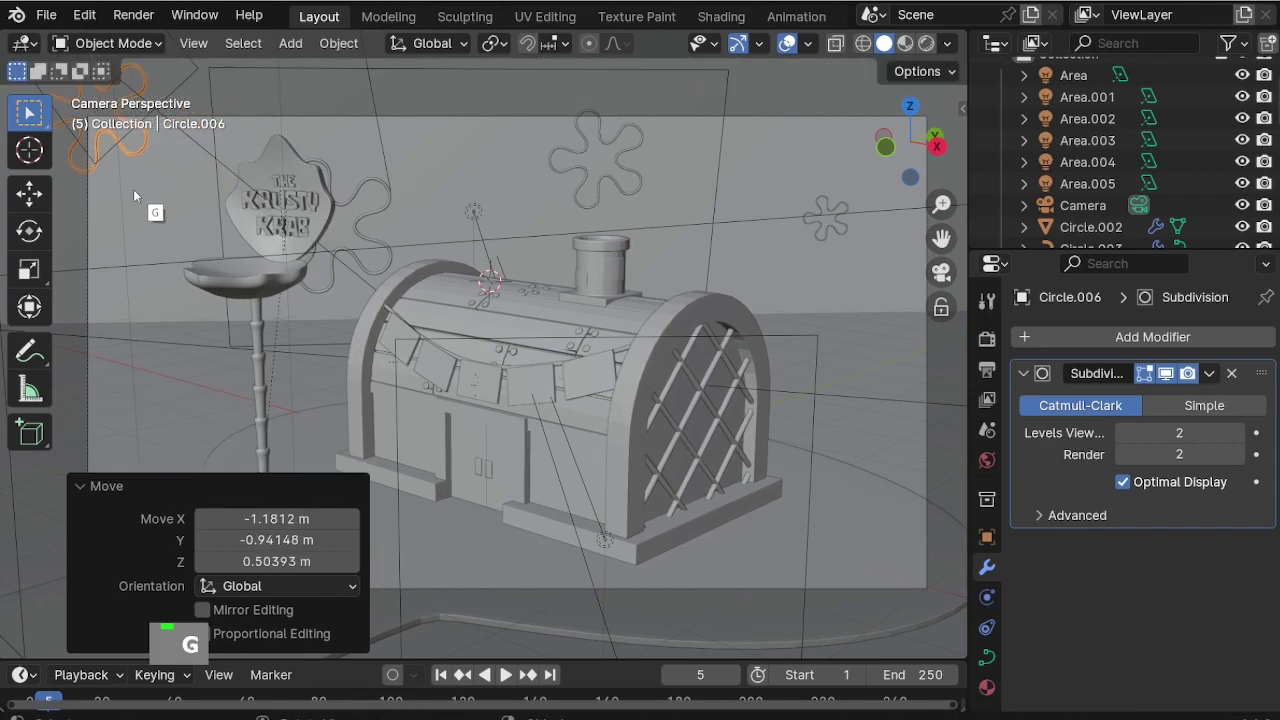
Duplicate the large flower to the upper-right corner of the camera frame, rotate it 30.1°, scale it to 0.808 along Z, and nudge it outward.
key(shift+d)
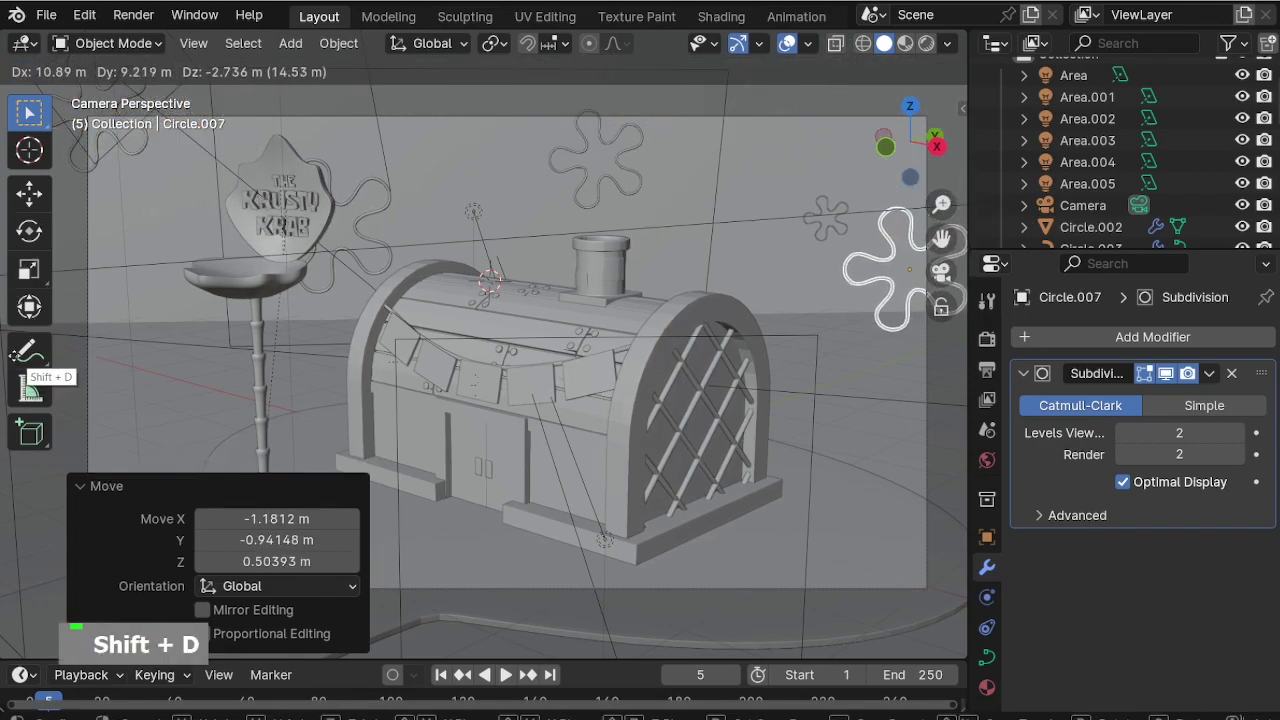
click(6, 228)
key(r)
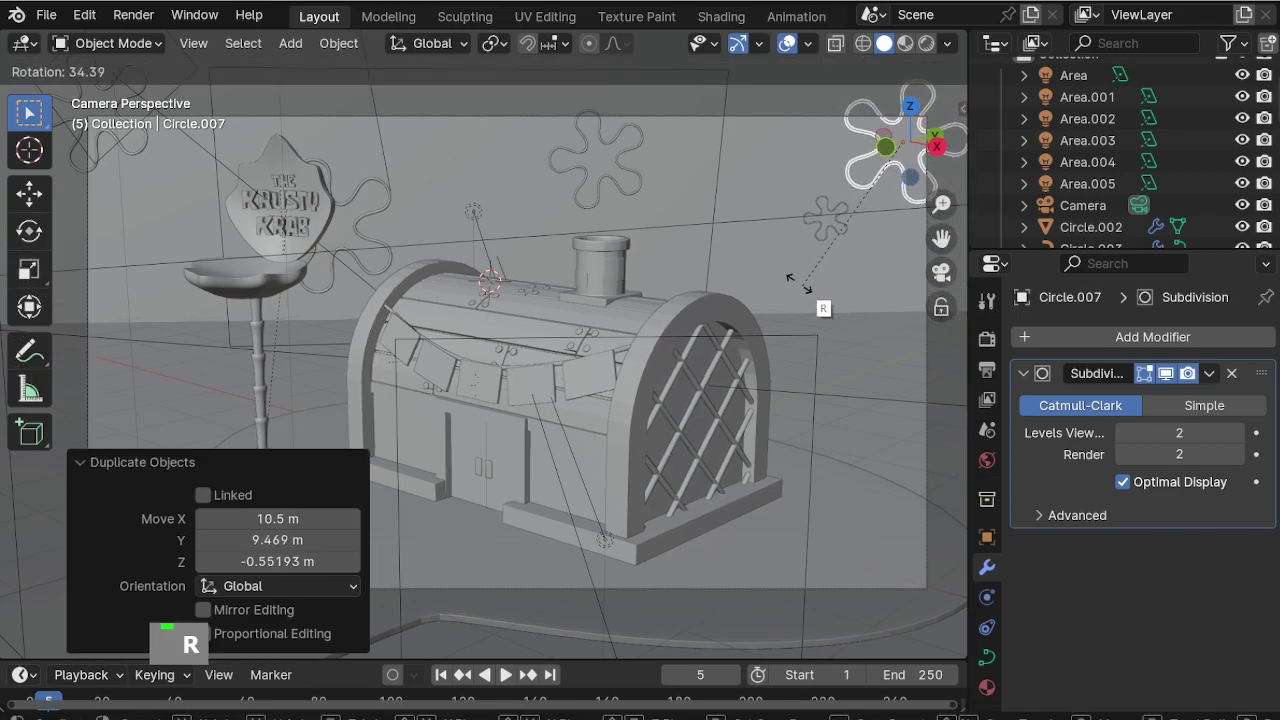
click(831, 296)
key(s)
key(z)
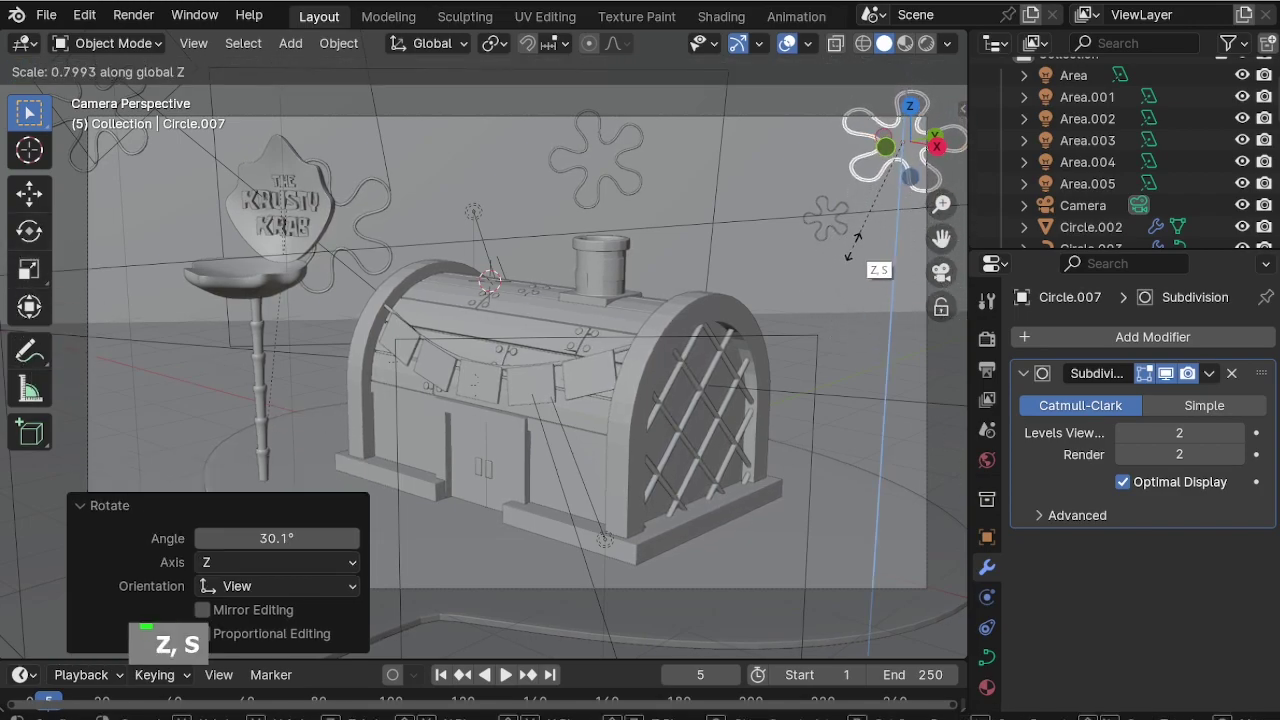
click(855, 255)
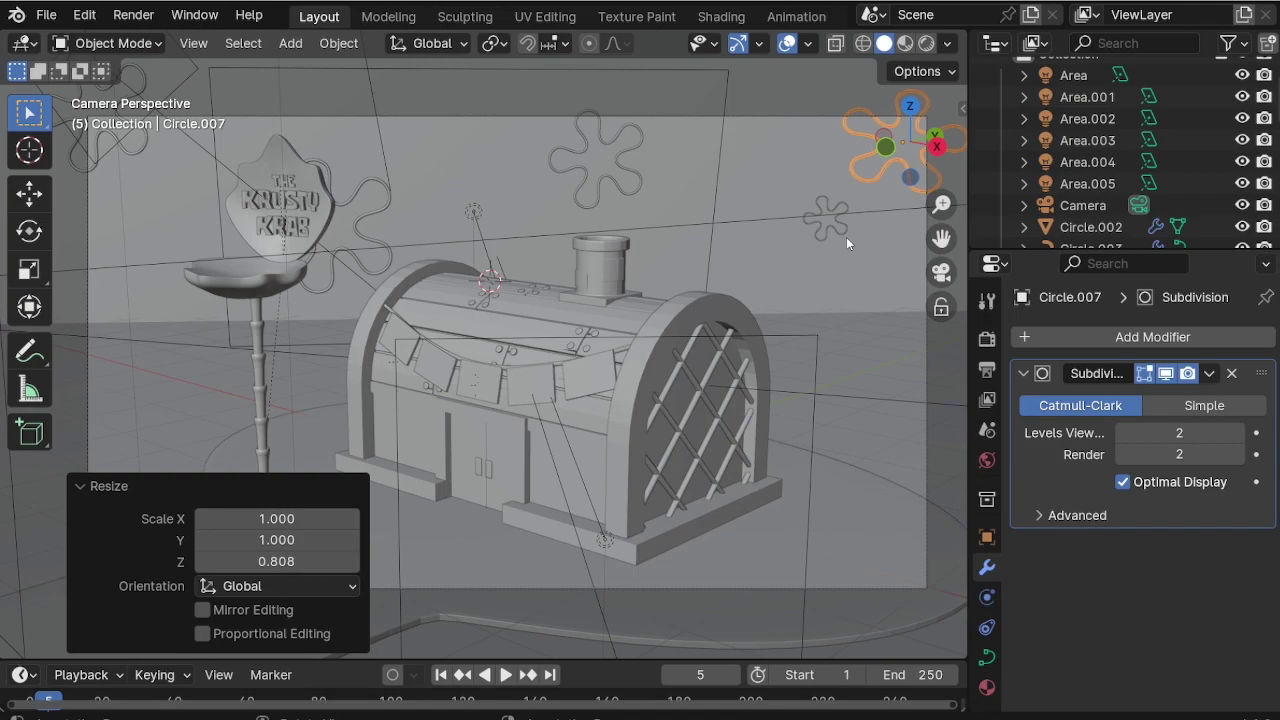
key(g)
click(885, 236)
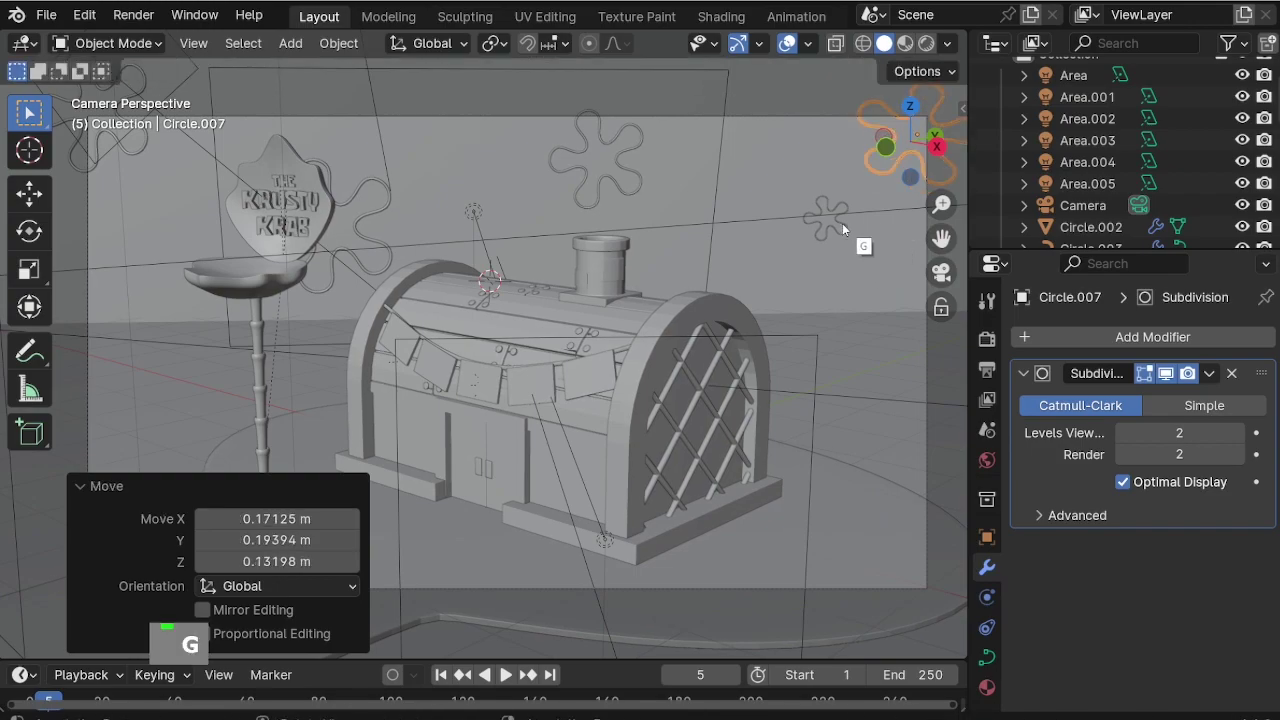
Duplicate the small flower to the sky between the sign and chimney, rotate the copy 56.3°, and stretch it along Z by about 1.4.
key(shift+d)
click(423, 141)
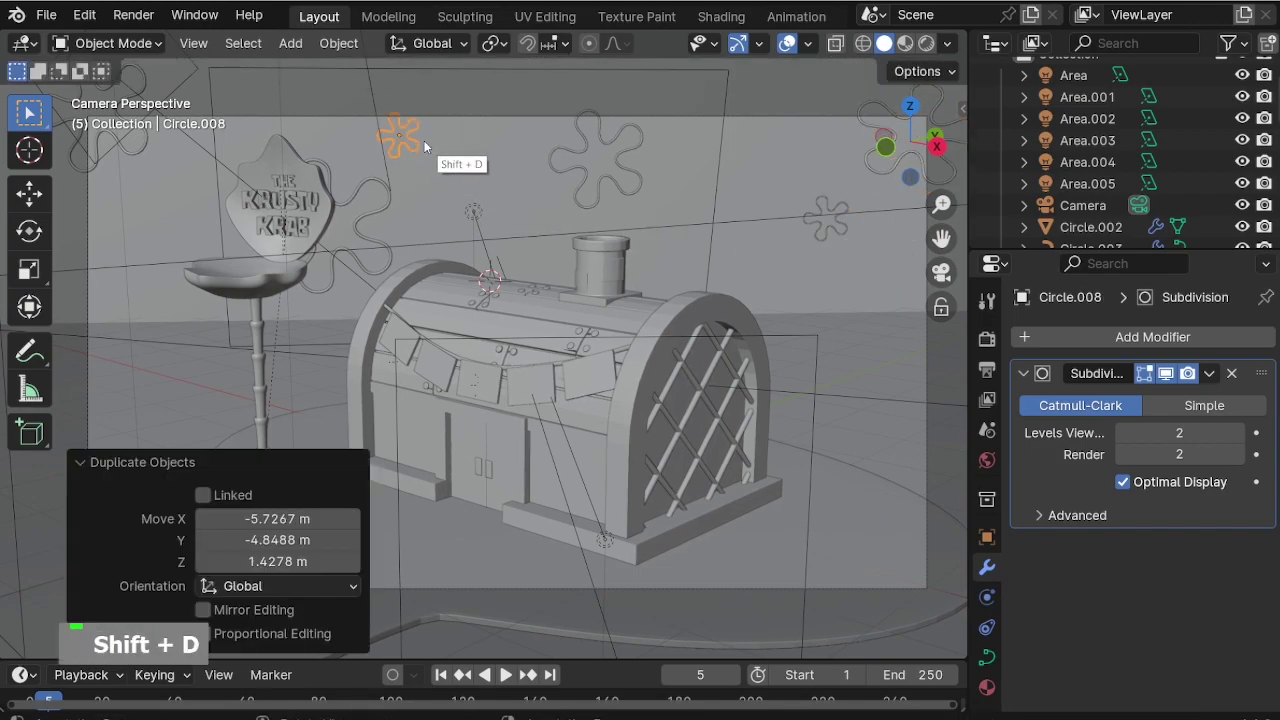
key(r)
click(431, 200)
key(s)
key(z)
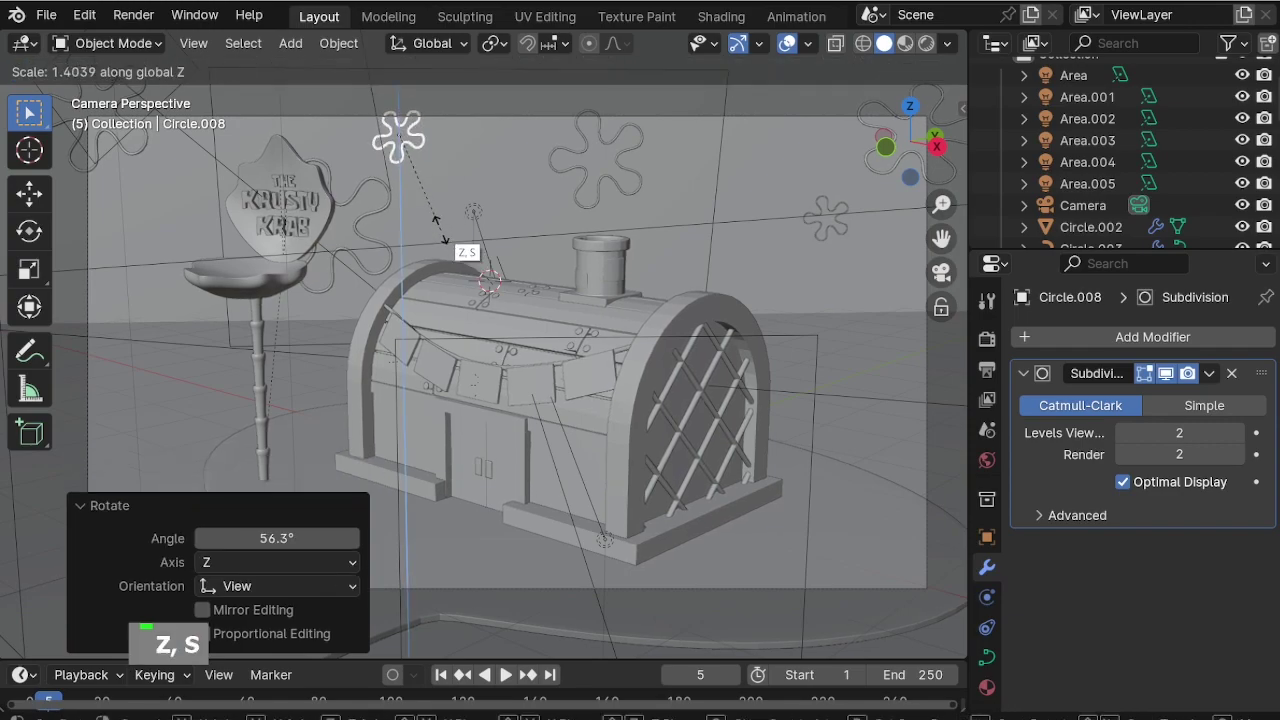
click(440, 240)
Duplicate the small flower beside the chimney and place the copy to the left of the sign's post.
click(816, 227)
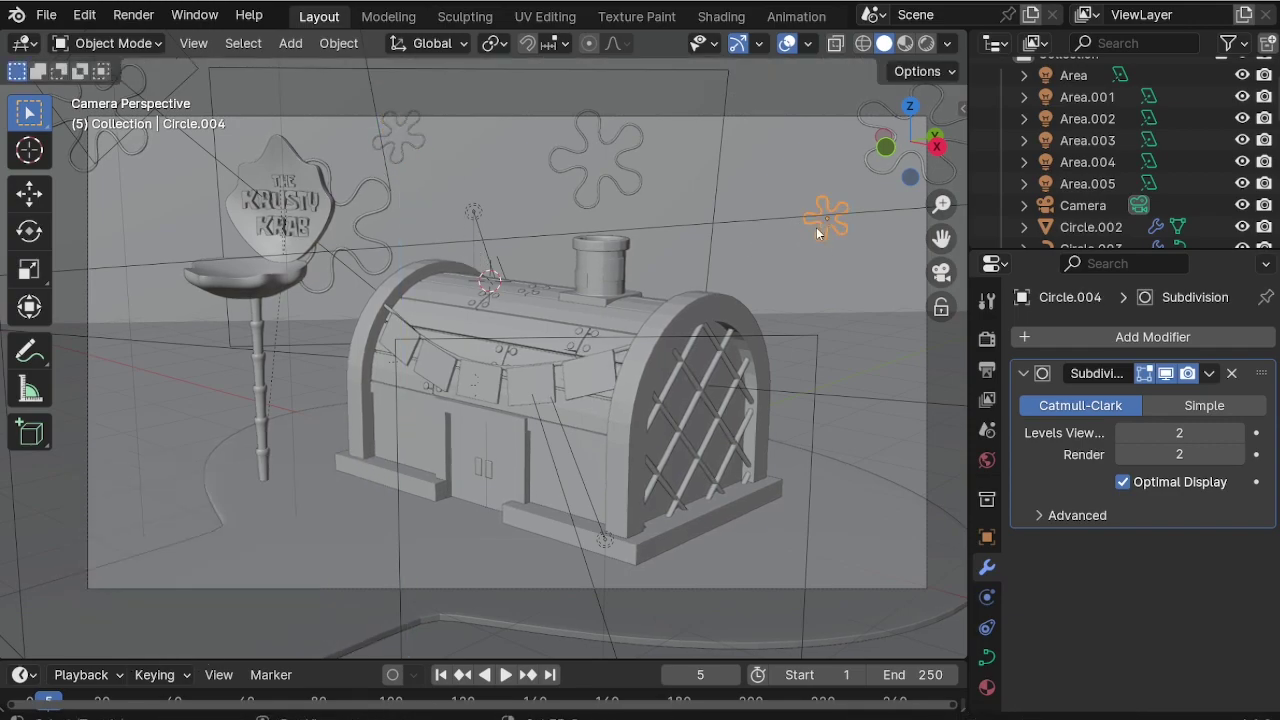
key(shift+d)
click(138, 297)
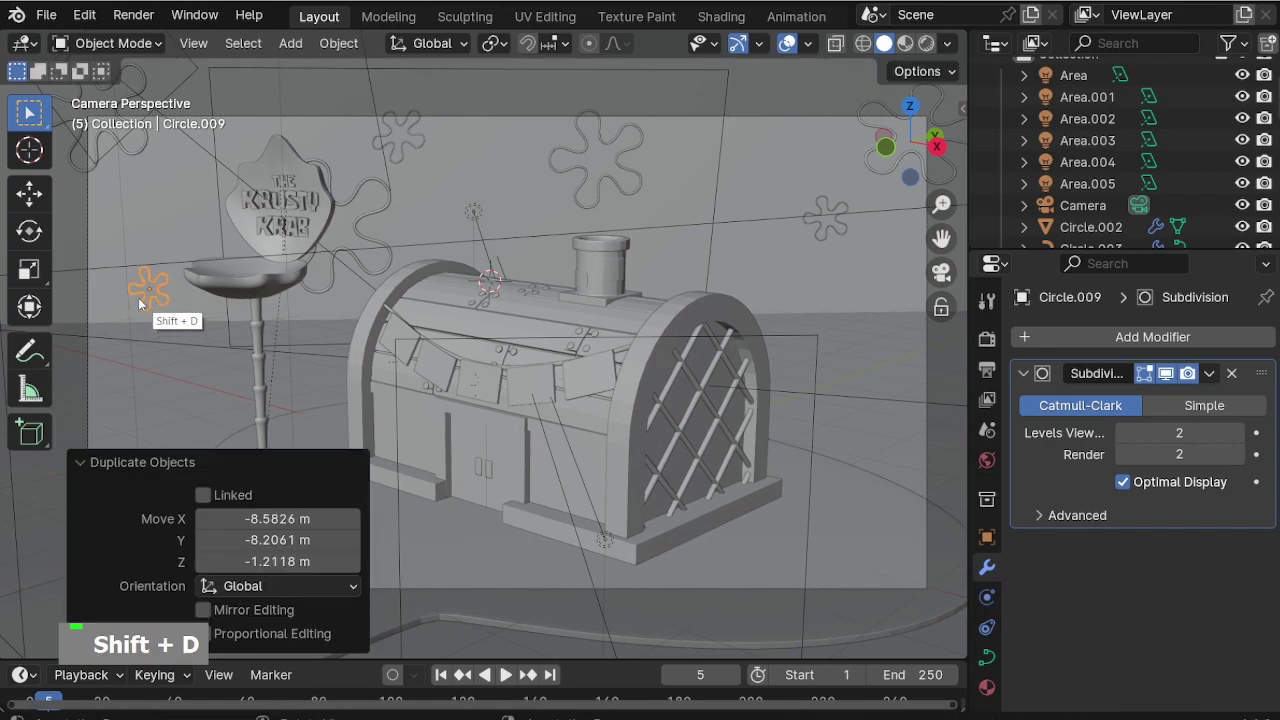
In rendered shading, set the bevel depth to 0.03 m on flower curves Circle.009, Circle.008, Circle.007 and Circle.006.
click(925, 45)
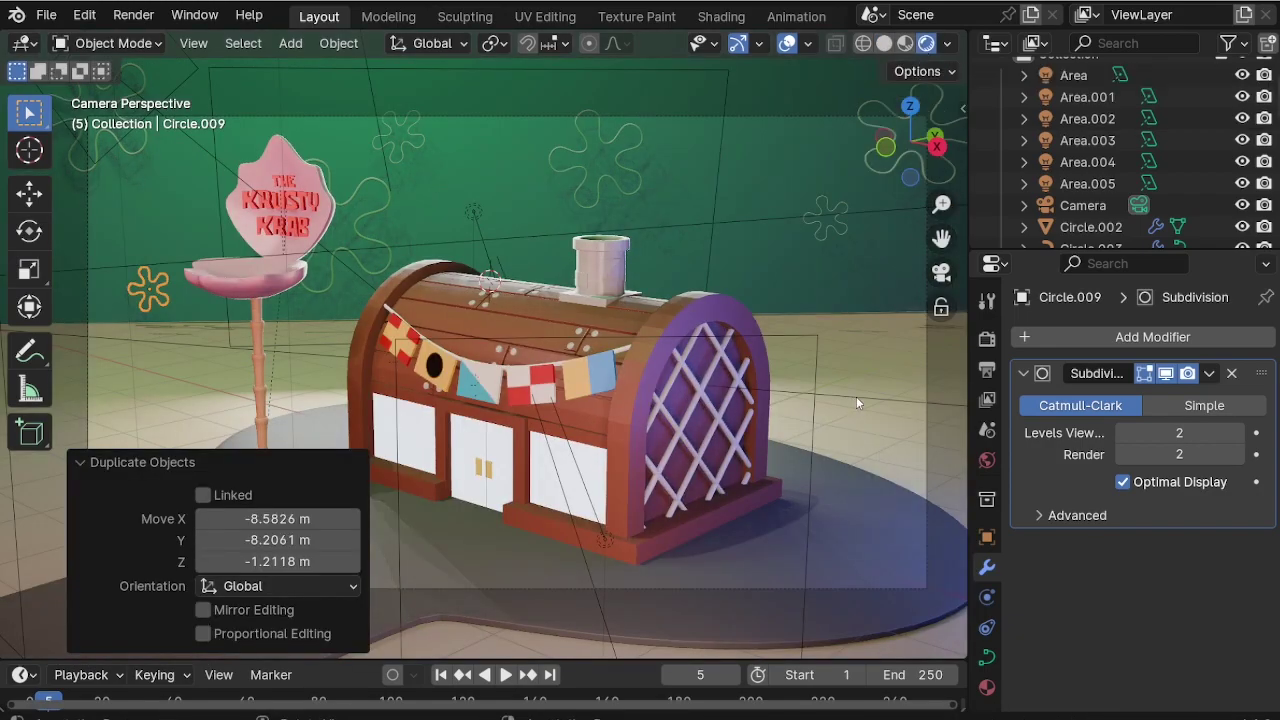
click(987, 657)
scroll(1105, 568, down, 7)
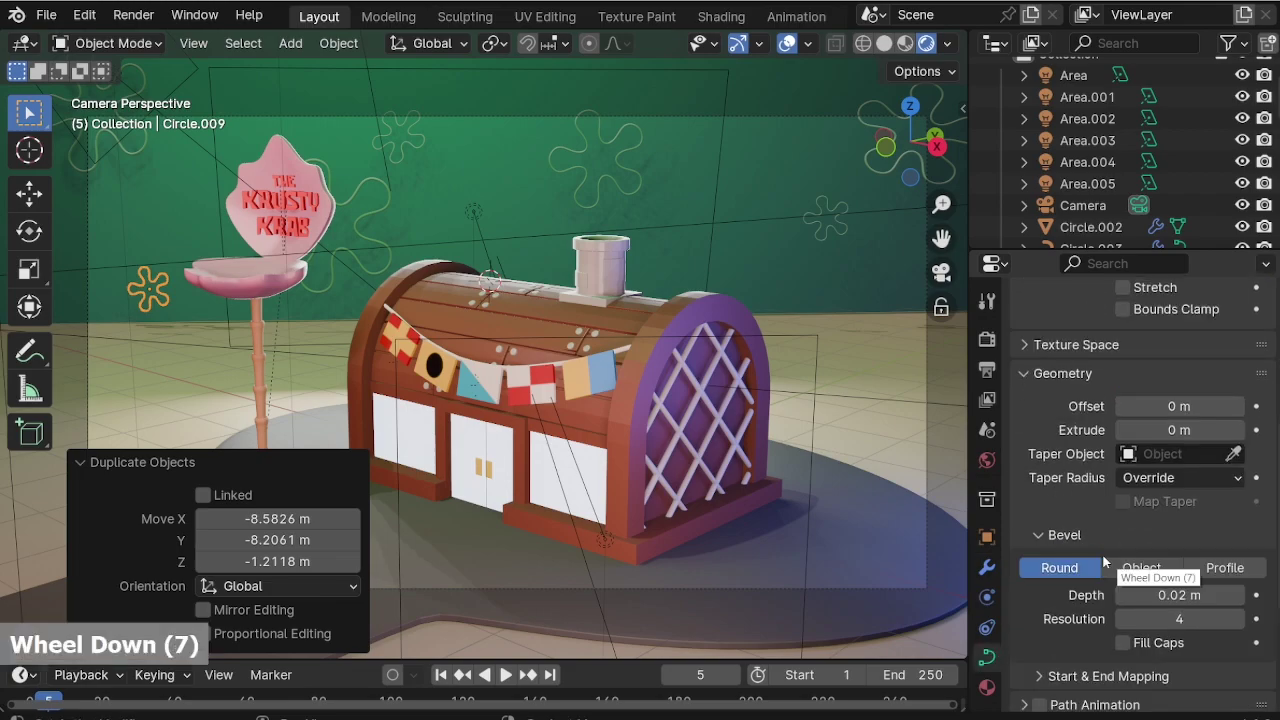
click(1238, 597)
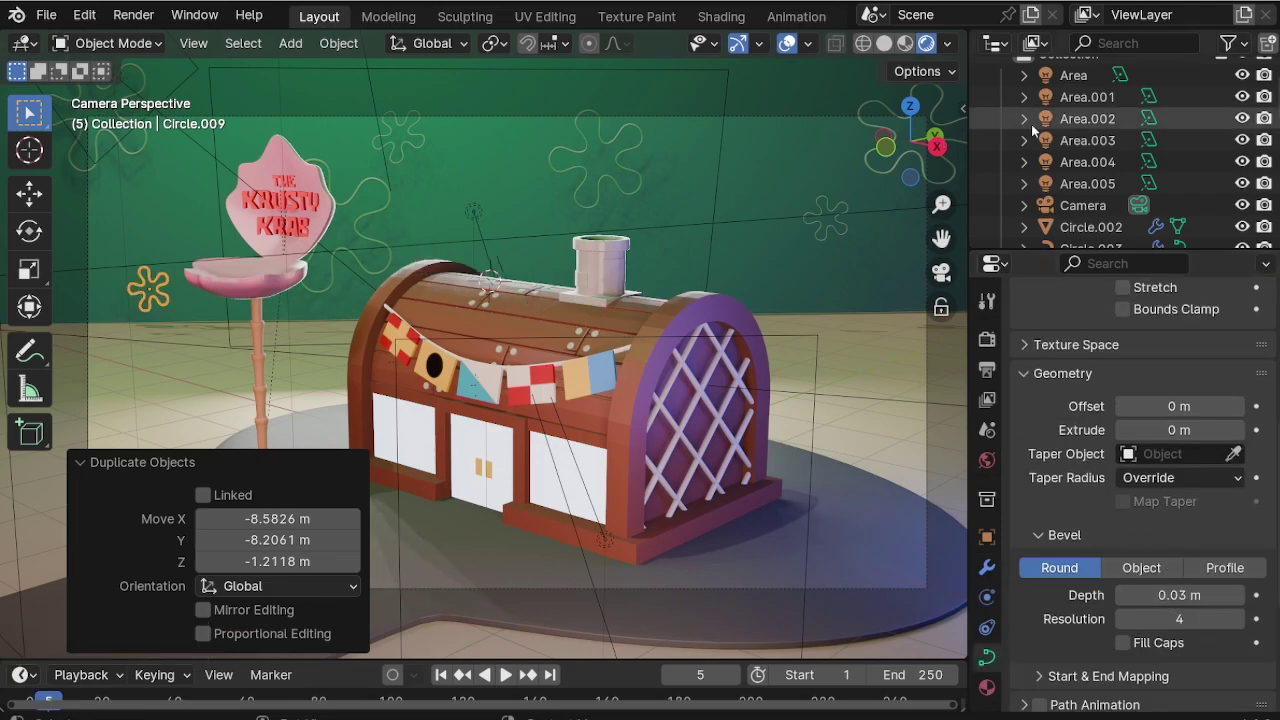
scroll(1129, 157, down, 5)
click(1120, 129)
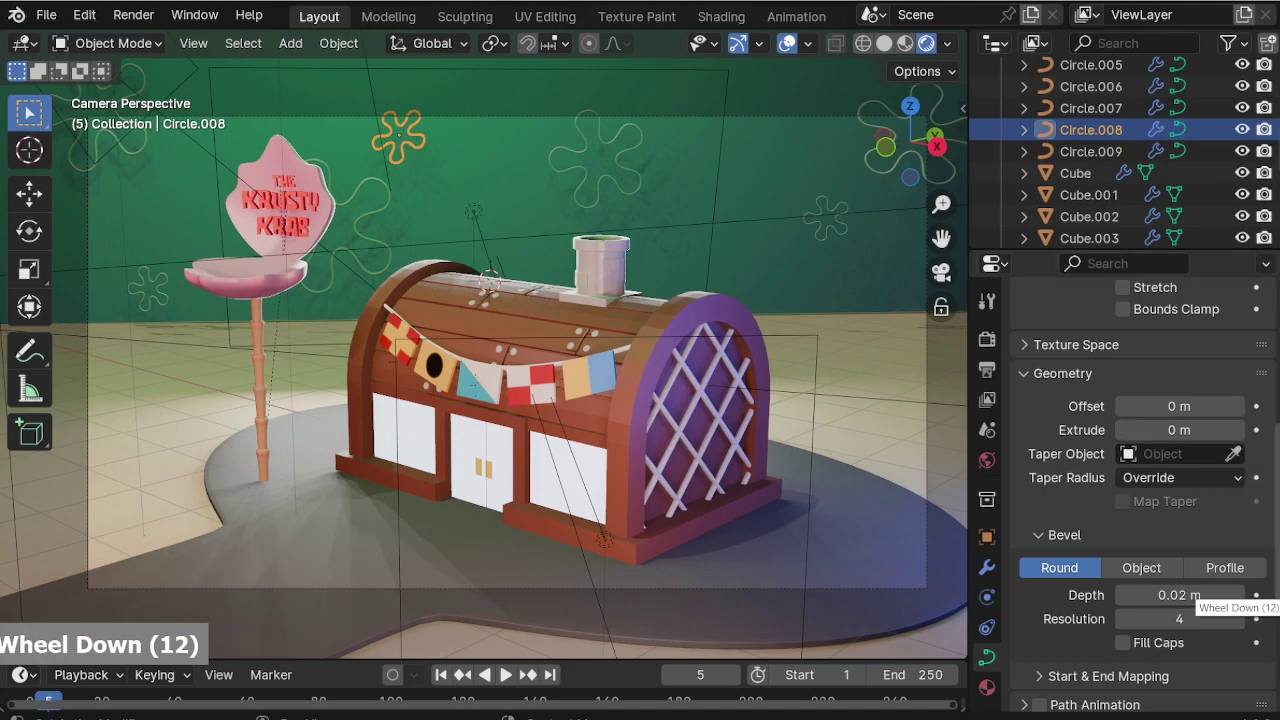
click(1237, 597)
click(1100, 109)
click(1238, 597)
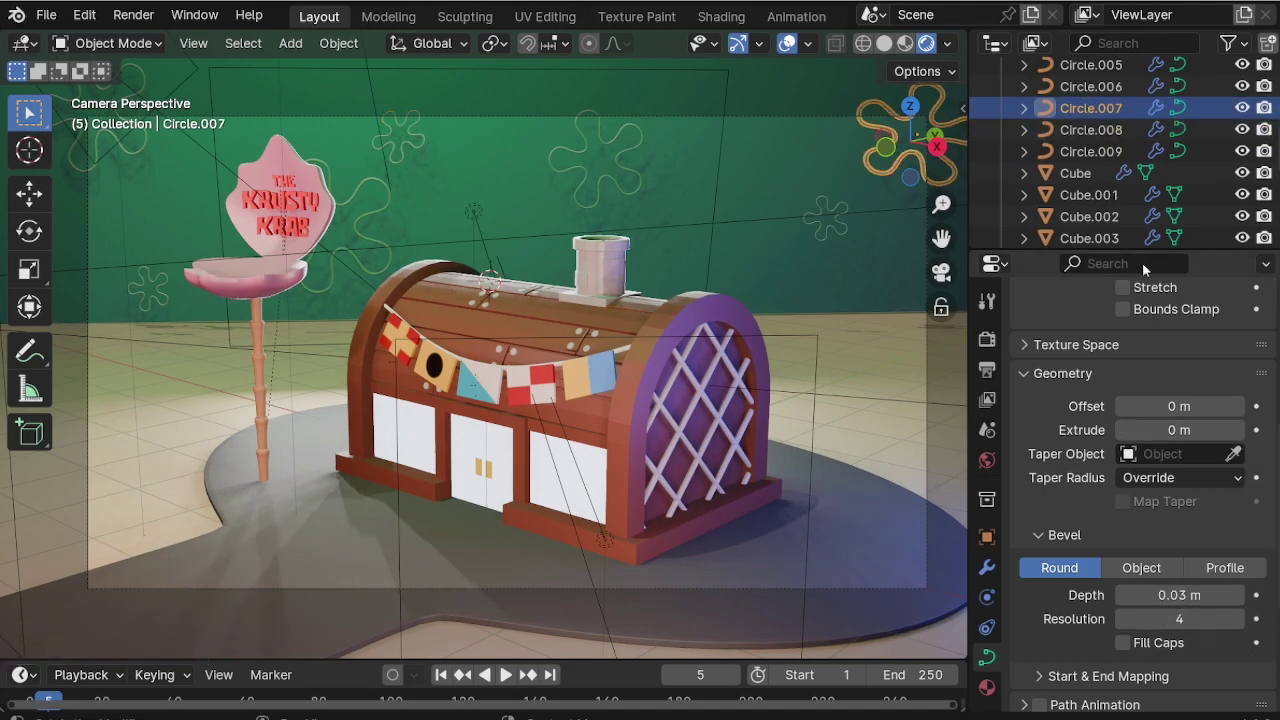
click(1092, 86)
click(1236, 597)
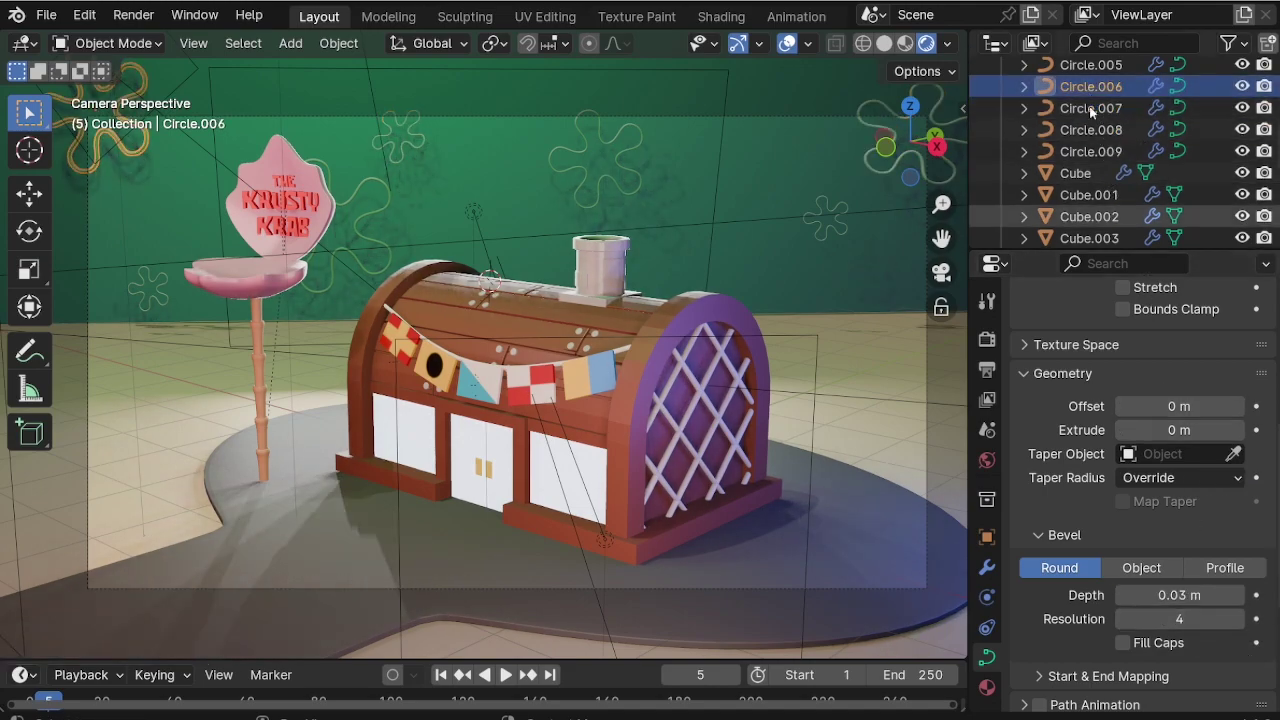
Set the bevel depth to 0.03 m on the remaining flower curves Circle.005, Circle.004 and Circle.003.
scroll(1120, 150, up, 2)
click(1095, 155)
click(1237, 596)
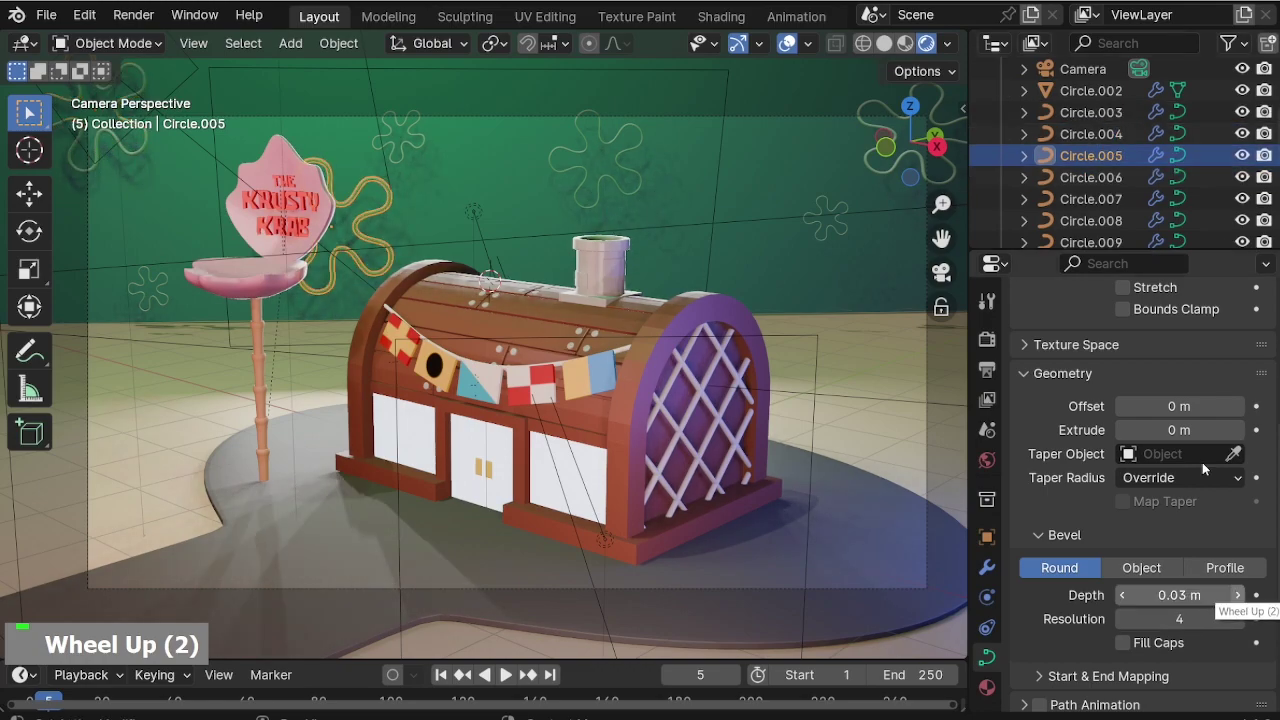
click(1092, 133)
click(1238, 597)
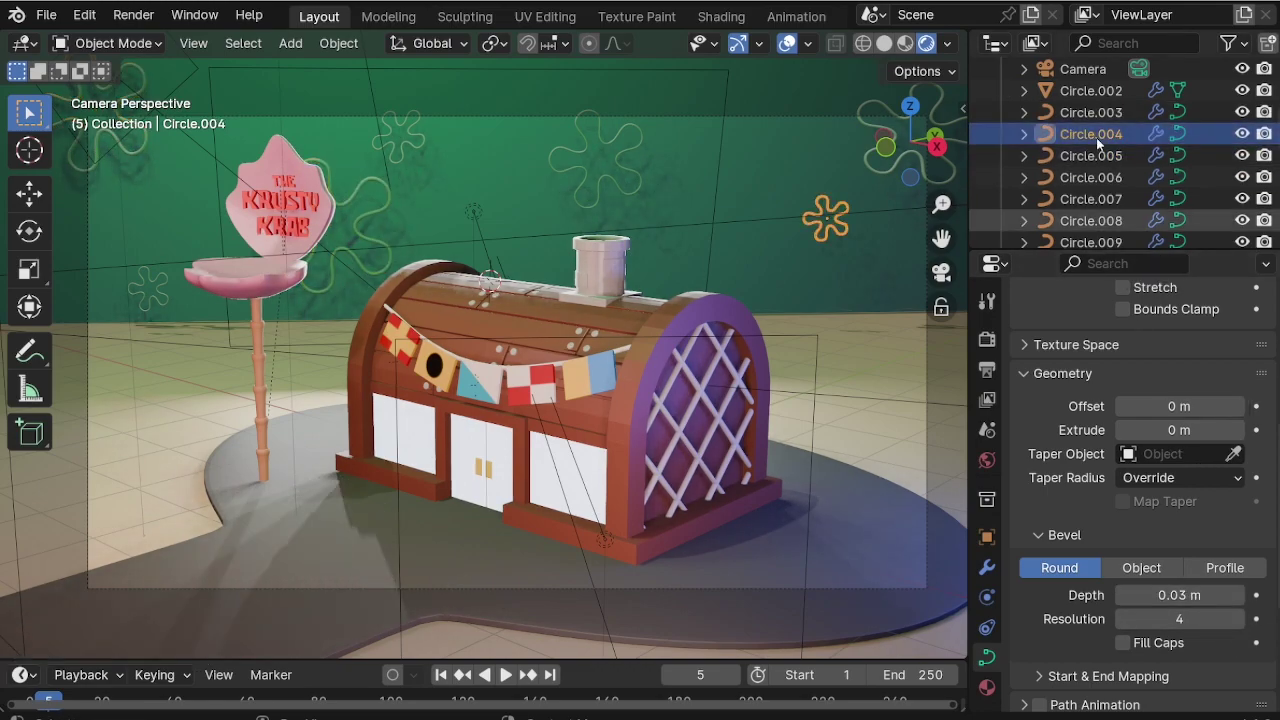
click(1092, 112)
click(1238, 596)
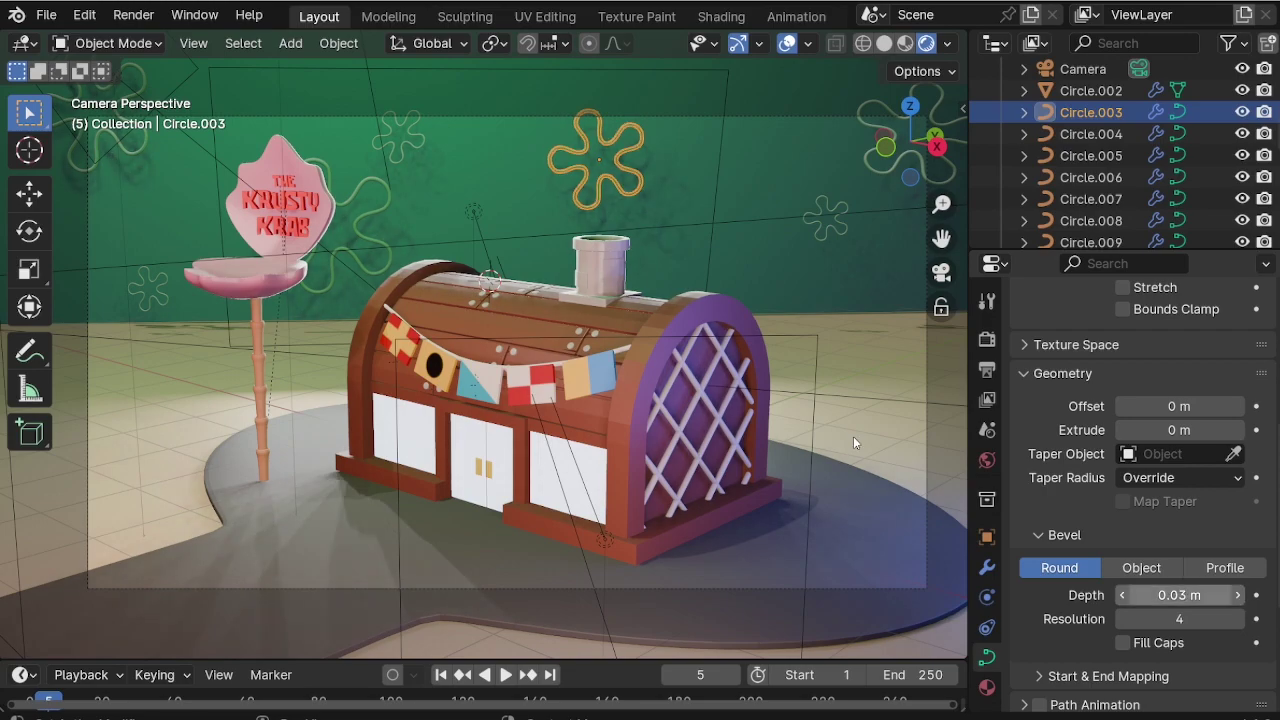
Shift the small flower between the sign and the chimney slightly up and toward the chimney.
click(987, 688)
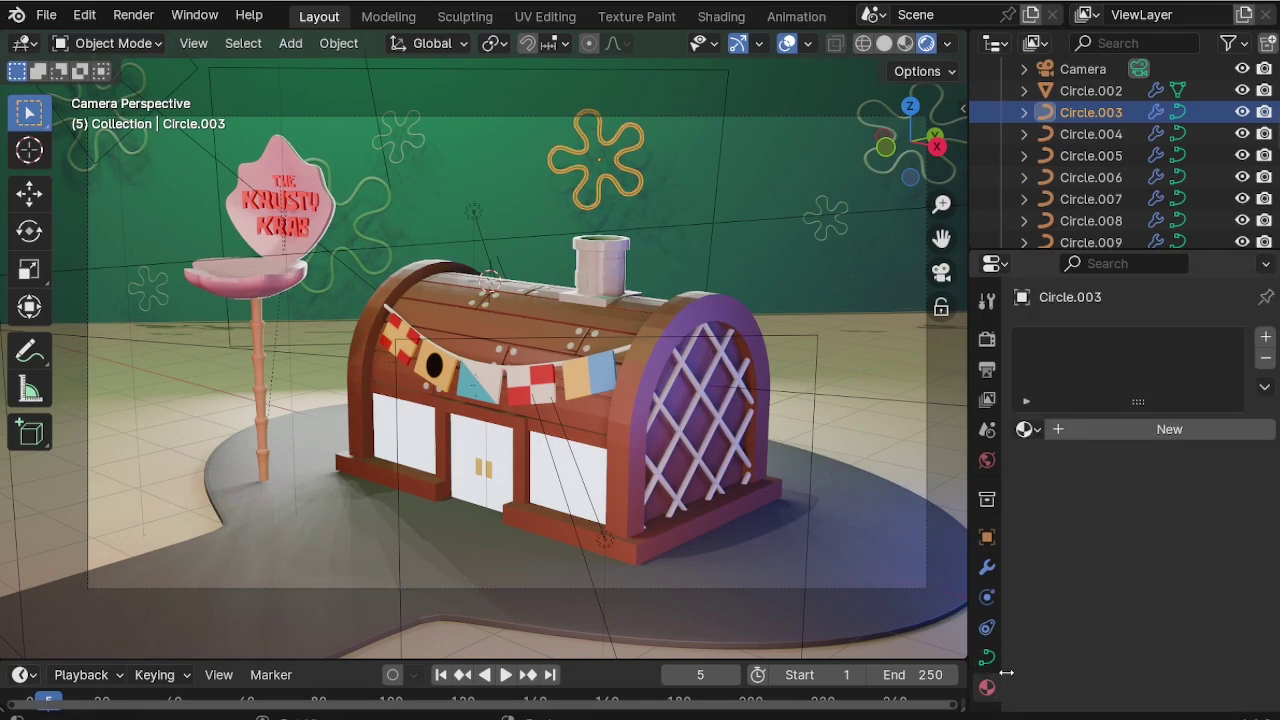
click(412, 146)
key(g)
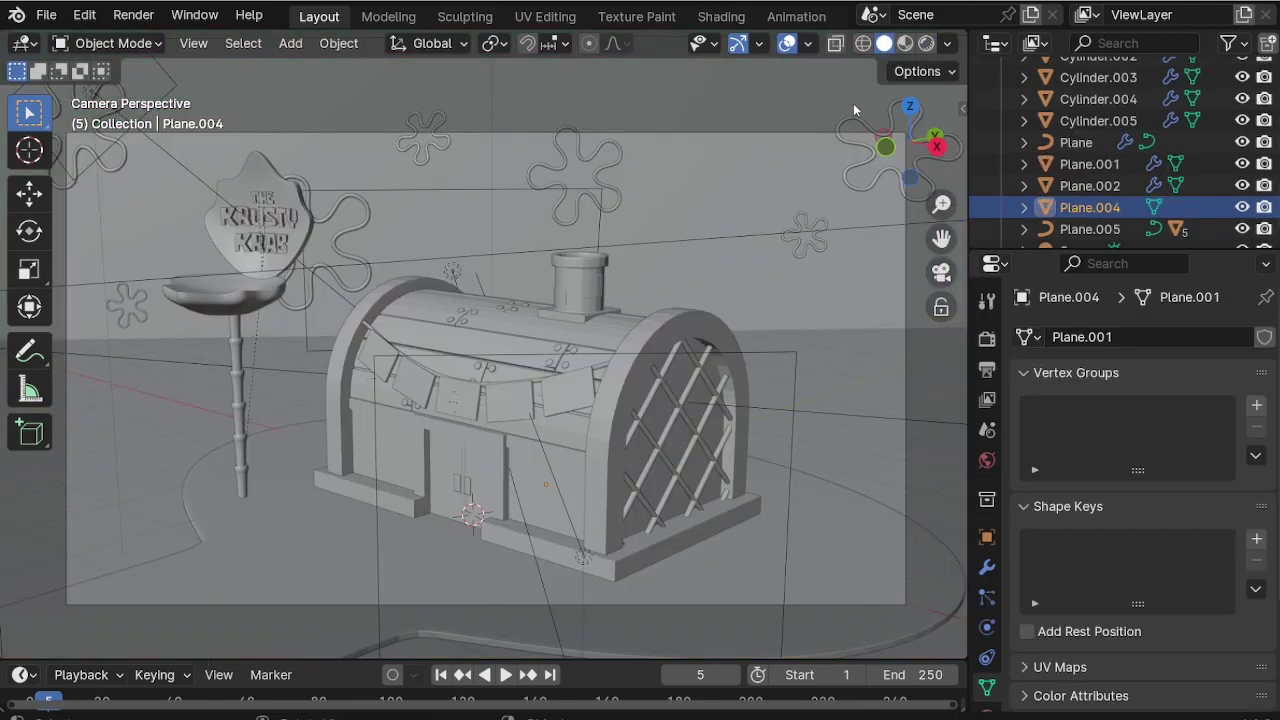
Add a plane at the 3D cursor on the ground in front of the entrance and scale it to 0.149.
scroll(446, 578, up, 1)
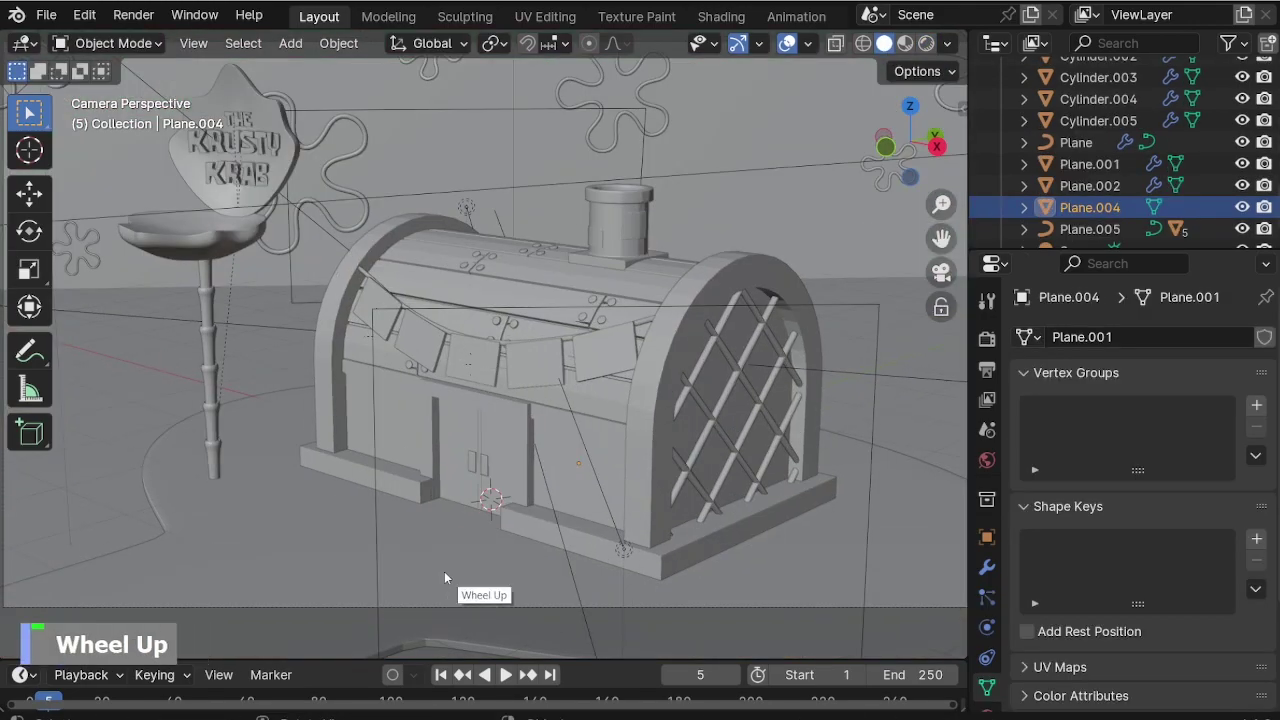
middle_drag(446, 578, 449, 449)
scroll(459, 425, up, 7)
scroll(452, 450, up, 3)
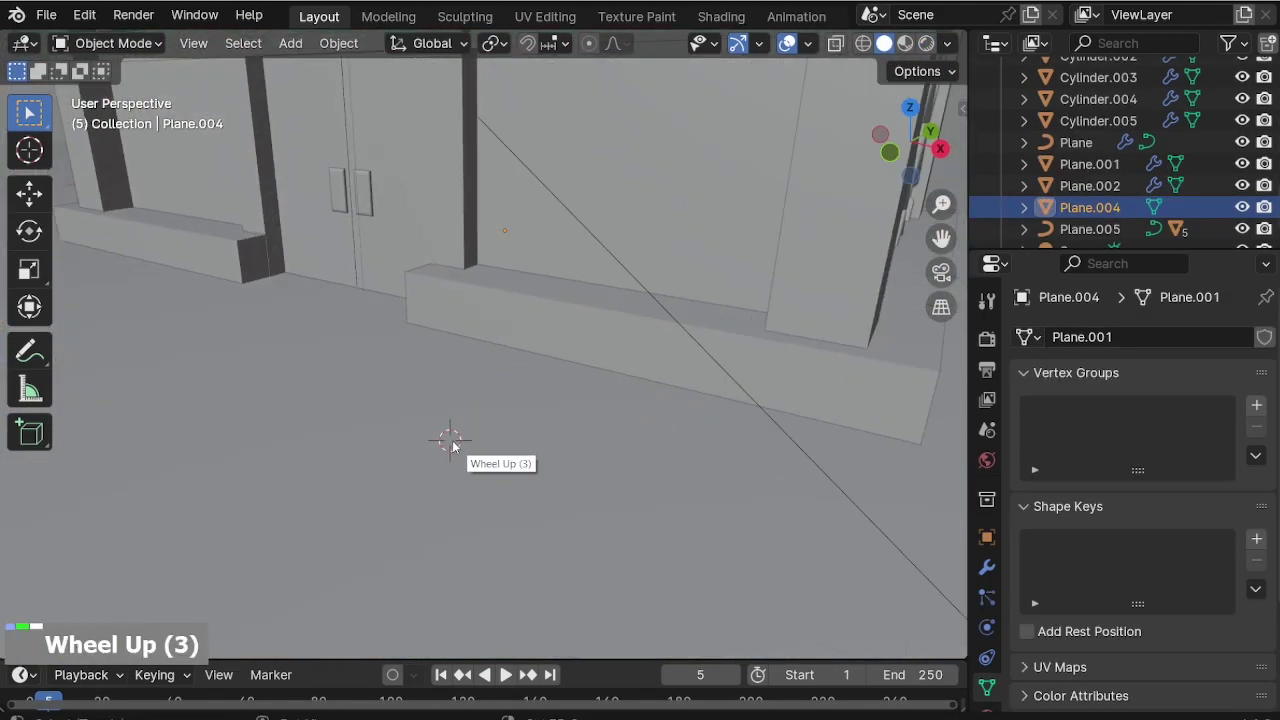
key(shift+a)
mouse_move(448, 311)
click(519, 313)
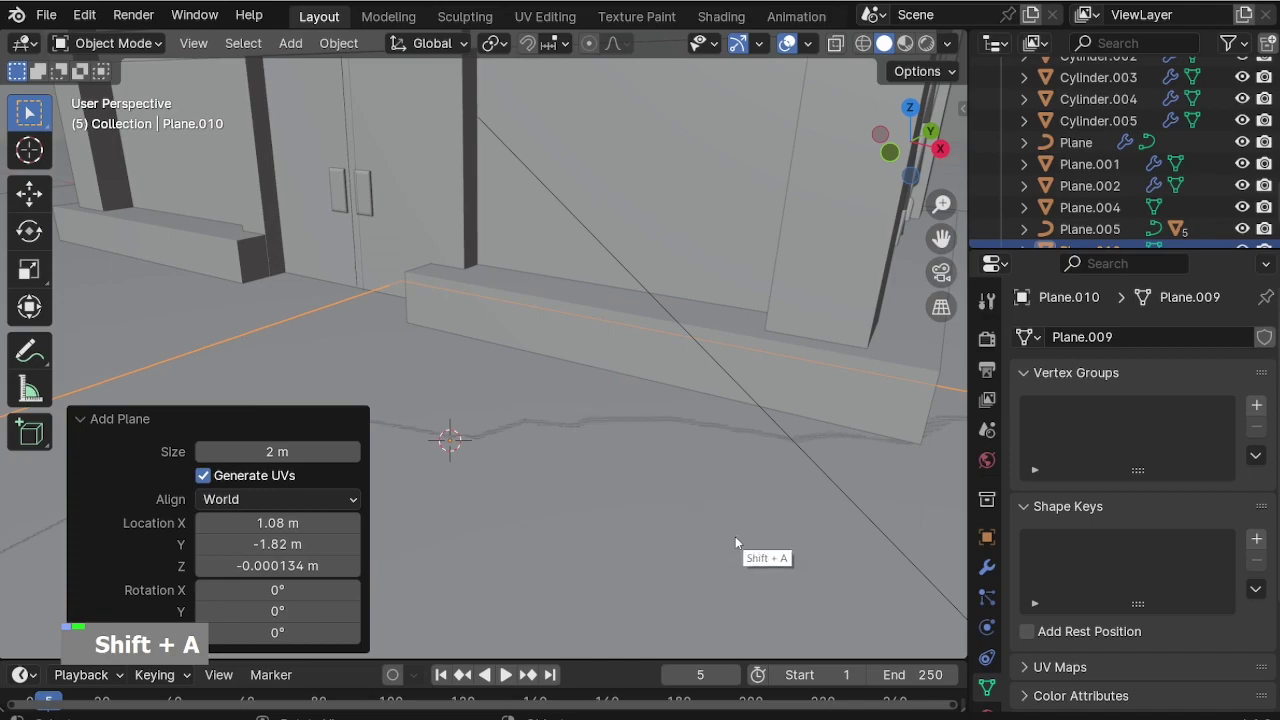
key(s)
click(523, 443)
scroll(423, 467, up, 2)
scroll(450, 470, up, 2)
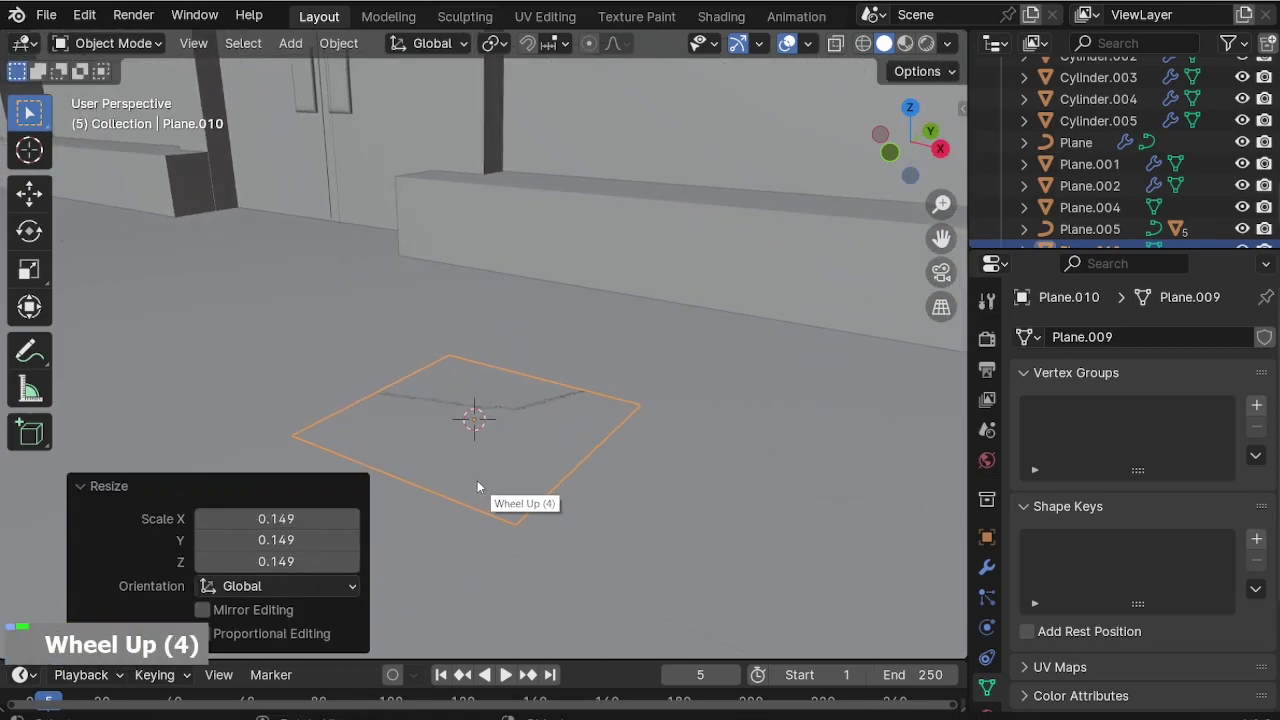
Raise the small plane about 0.076 m along Z and isolate it in local view, seen from above.
key(g)
key(z)
click(482, 420)
key(KP_7)
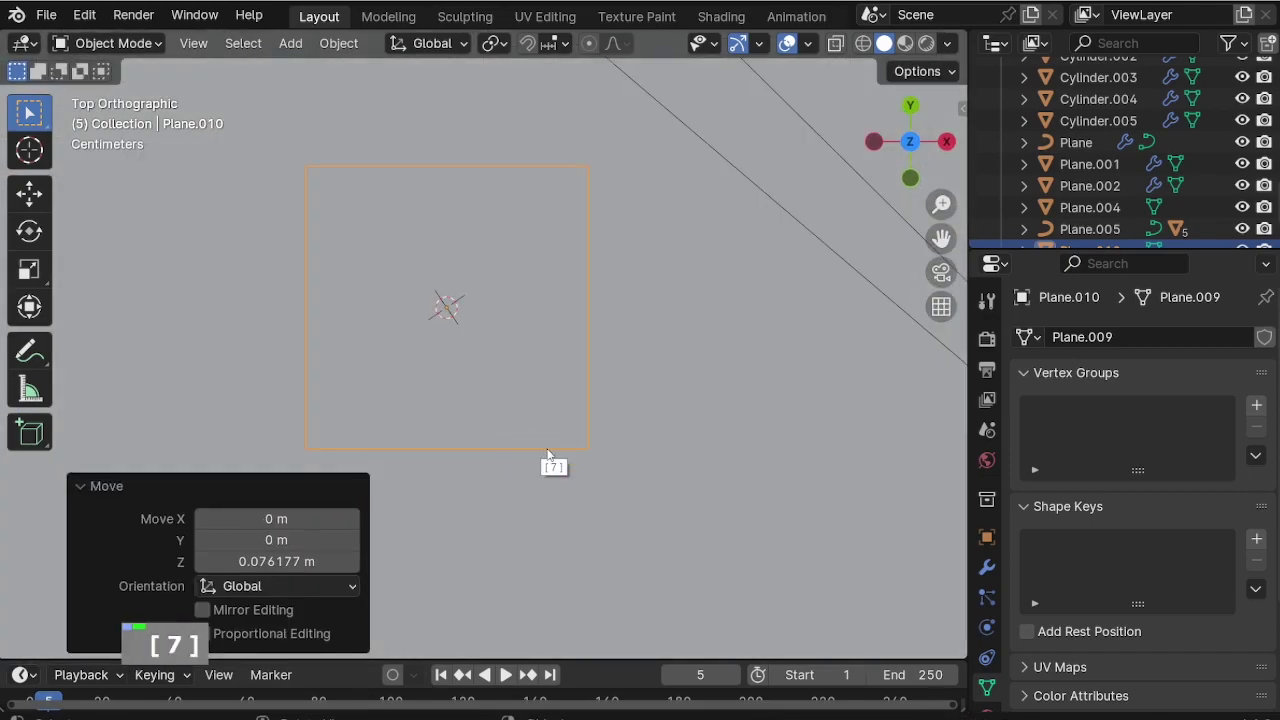
scroll(492, 374, down, 3)
scroll(532, 455, up, 1)
key(KP_Divide)
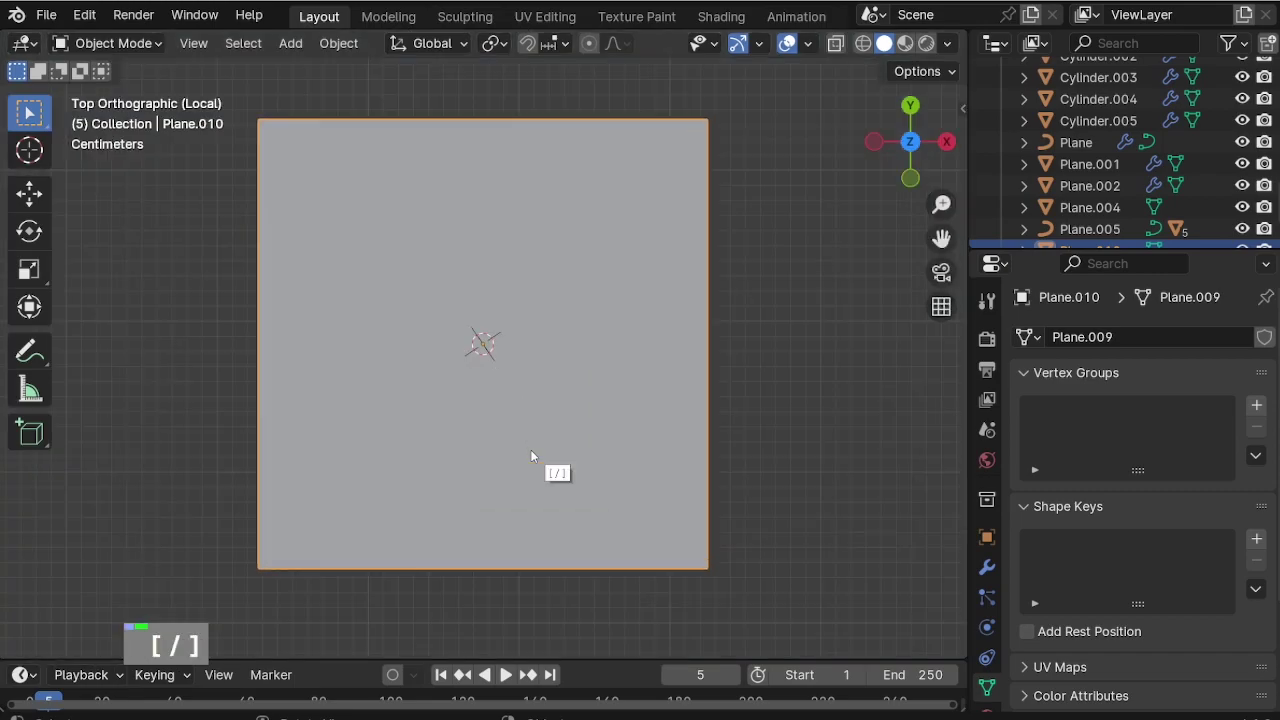
Stretch the plane along Y to about twice its length.
scroll(506, 424, down, 3)
key(s)
key(y)
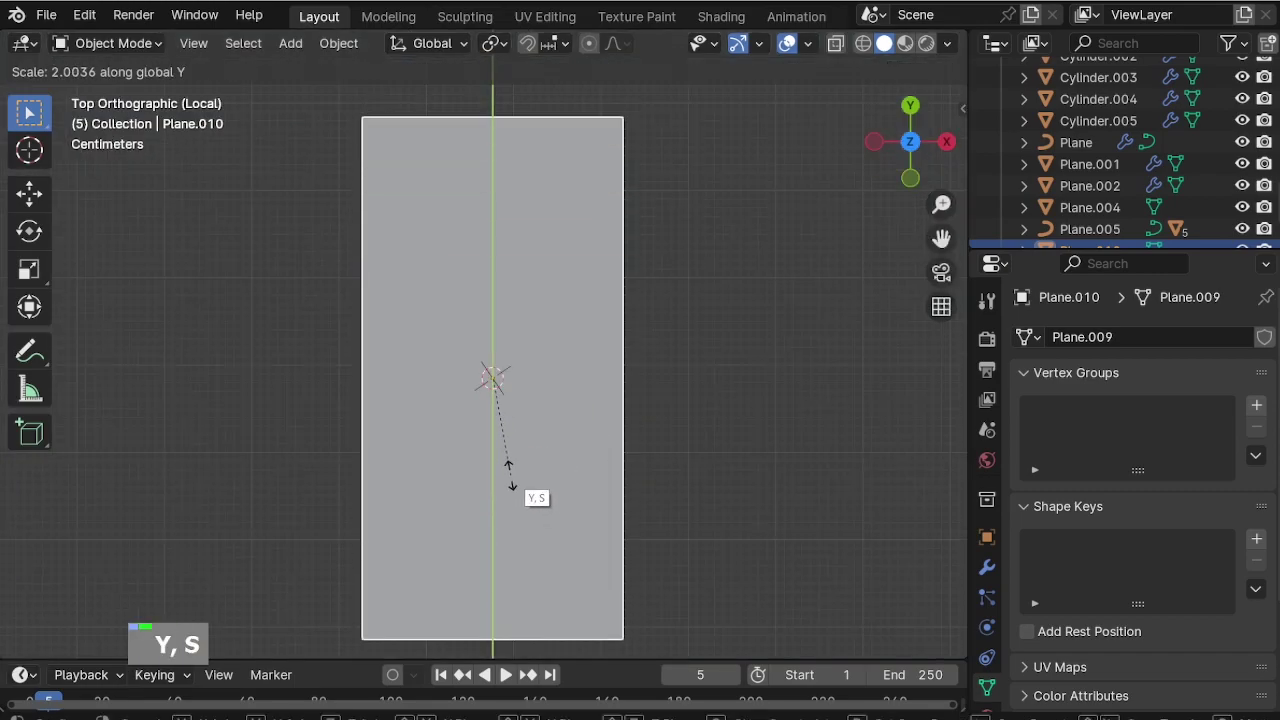
click(589, 474)
scroll(589, 474, down, 2)
scroll(528, 364, up, 1)
In Edit Mode, add three evenly spaced loop cuts across the plane, dividing its length into four sections.
key(Tab)
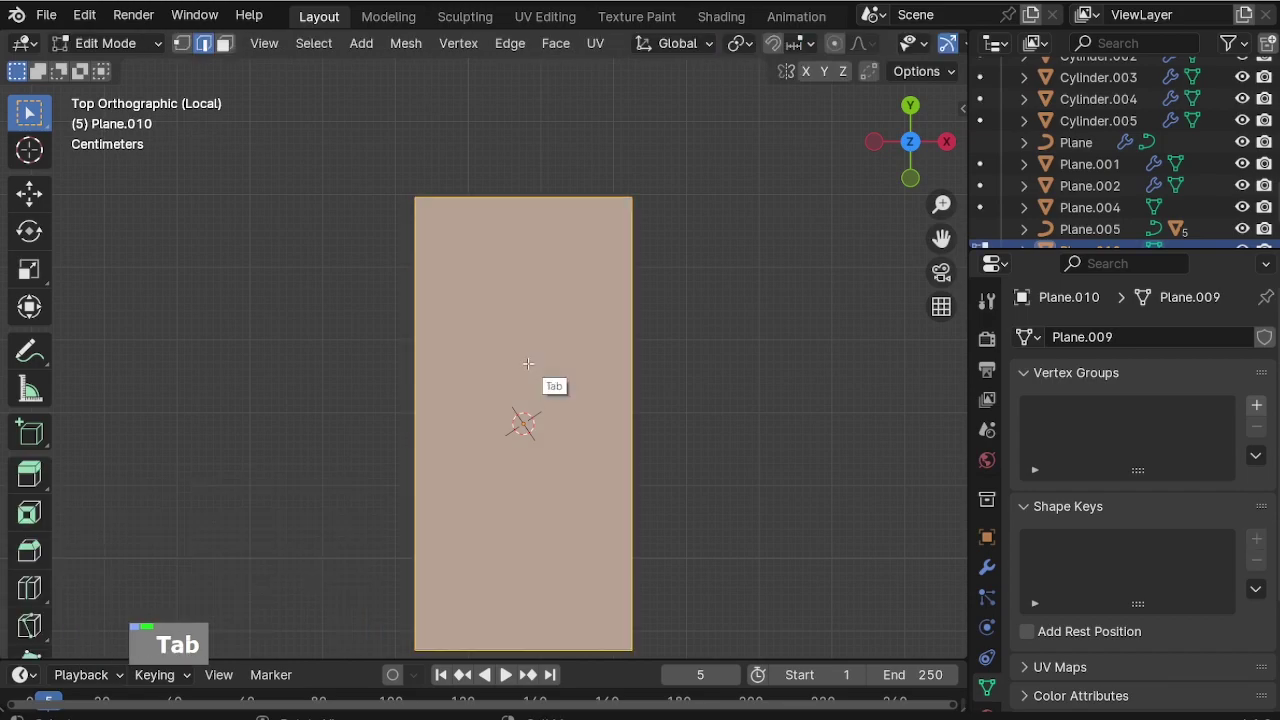
scroll(420, 380, up, 3)
scroll(415, 382, up, 1)
scroll(415, 381, down, 2)
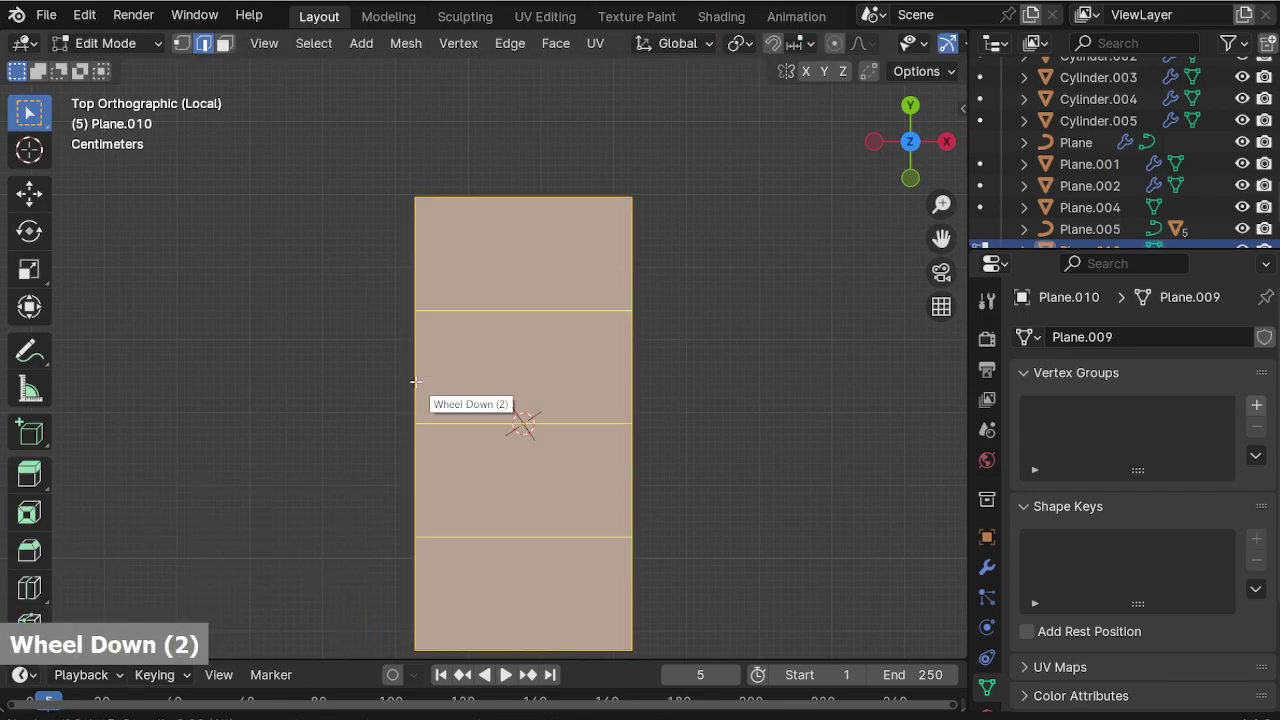
click(415, 381)
right_click(546, 183)
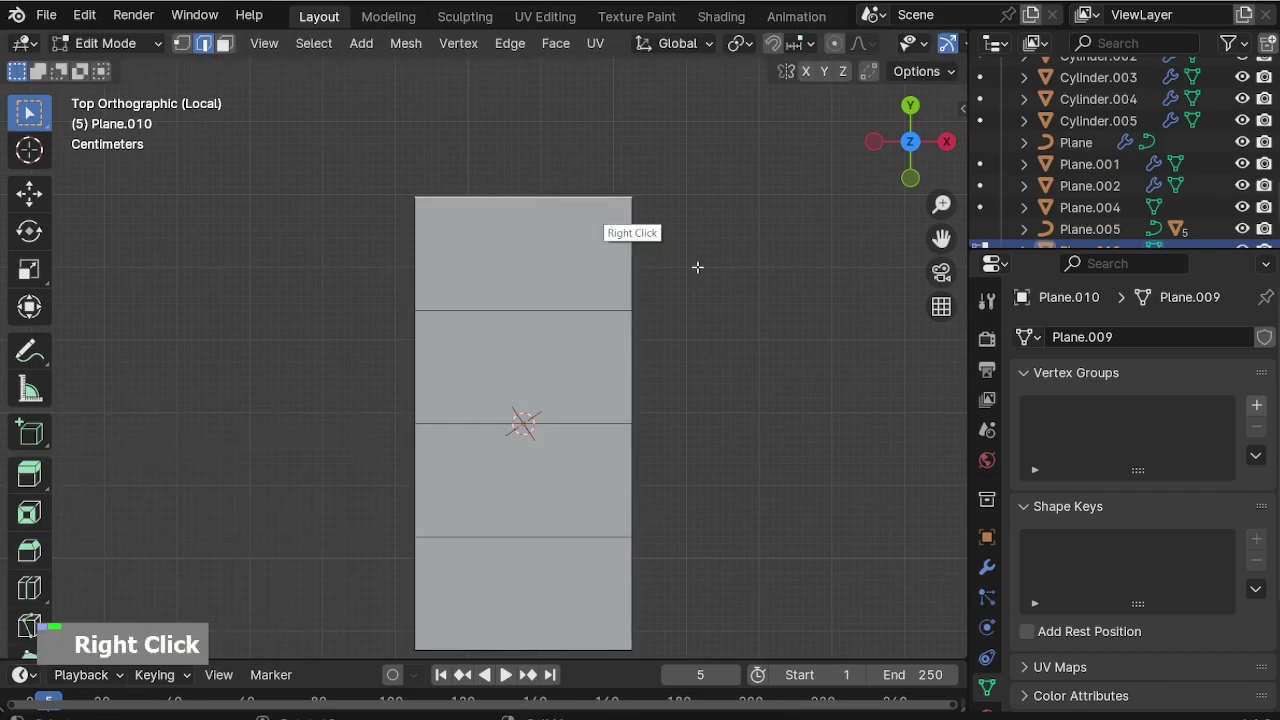
Scale the plane's far end edge down to about 0.049 and shrink it further to form a narrow tip.
key(s)
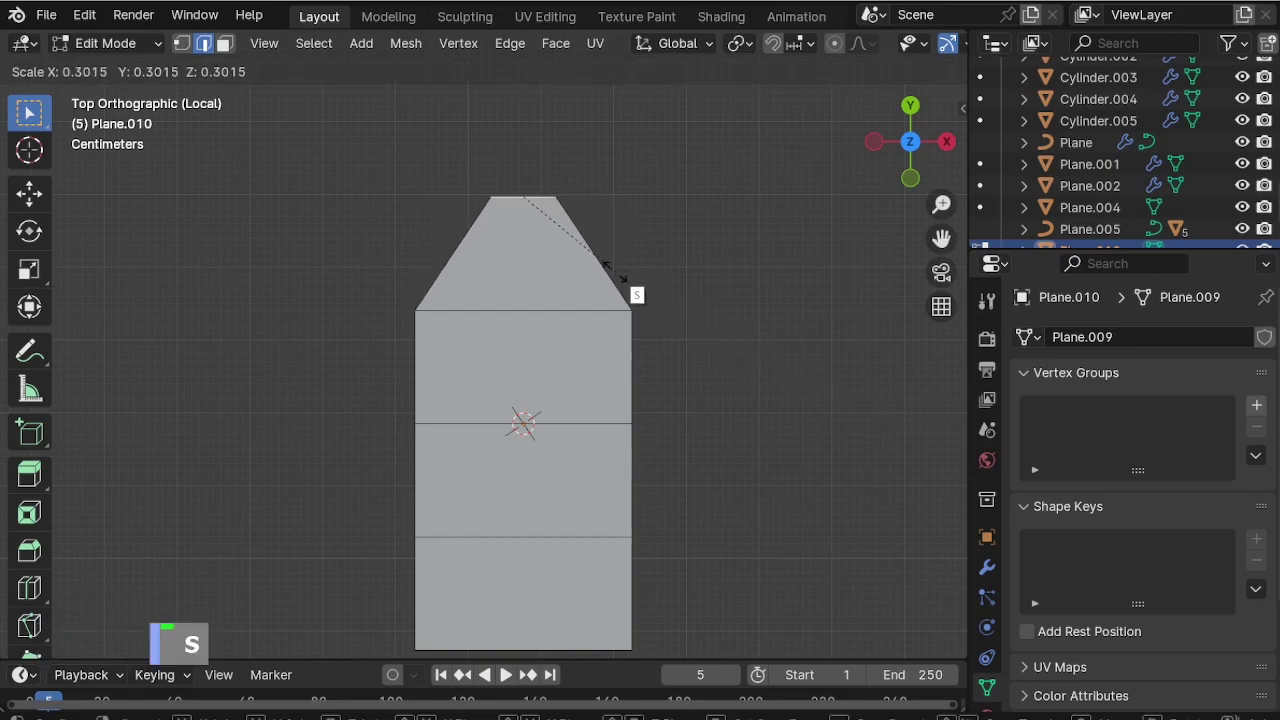
click(527, 203)
scroll(527, 203, up, 8)
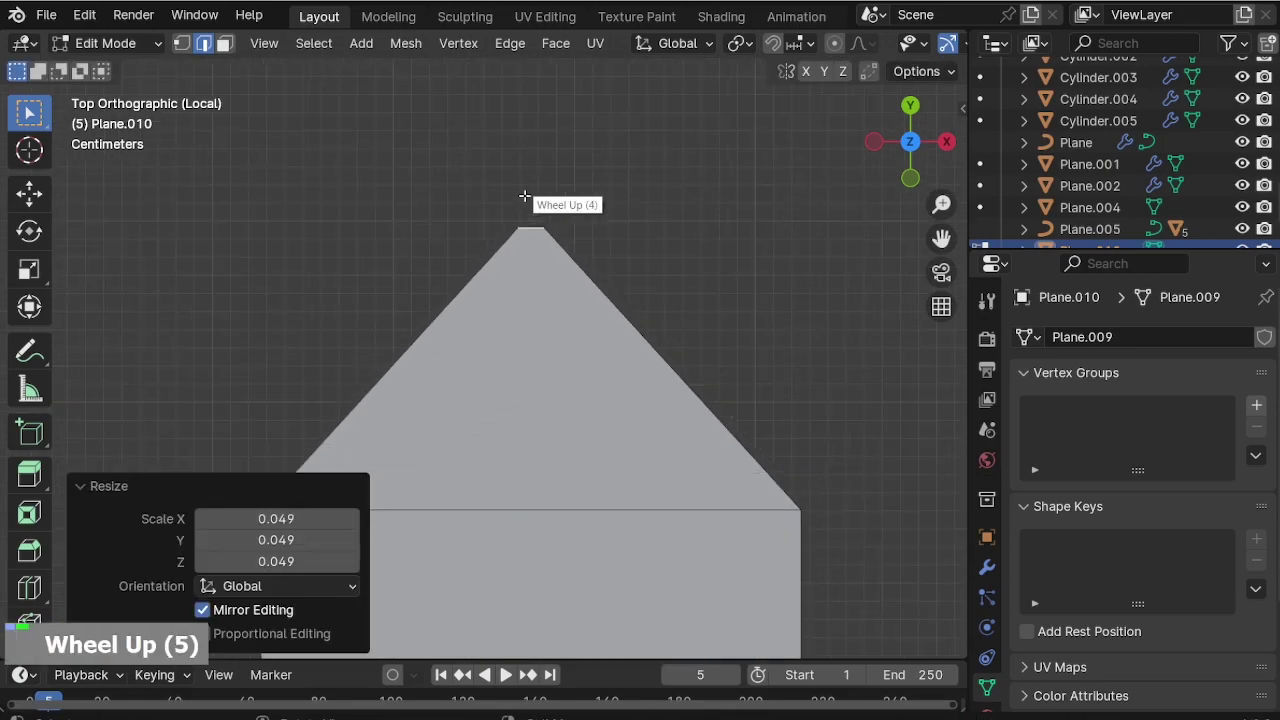
key(s)
click(623, 300)
Merge the two tip vertices by distance, raising the merge distance until they form a single point.
key(1)
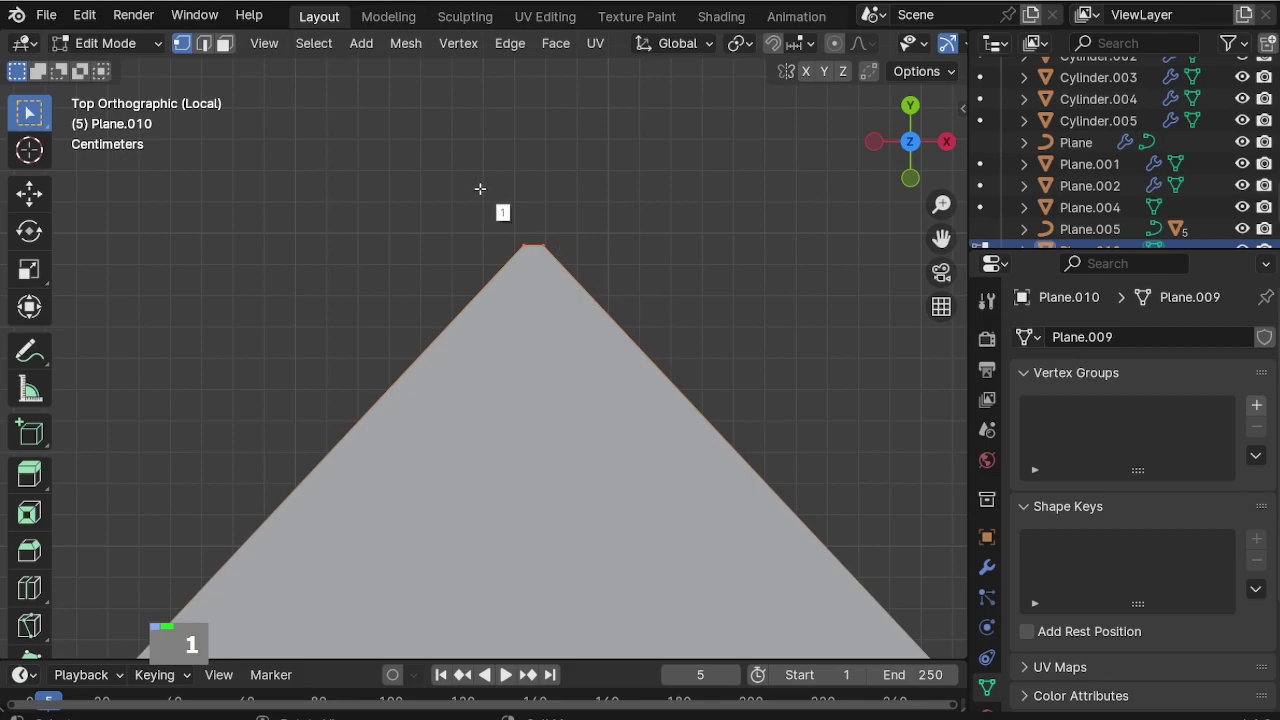
key(m)
click(588, 270)
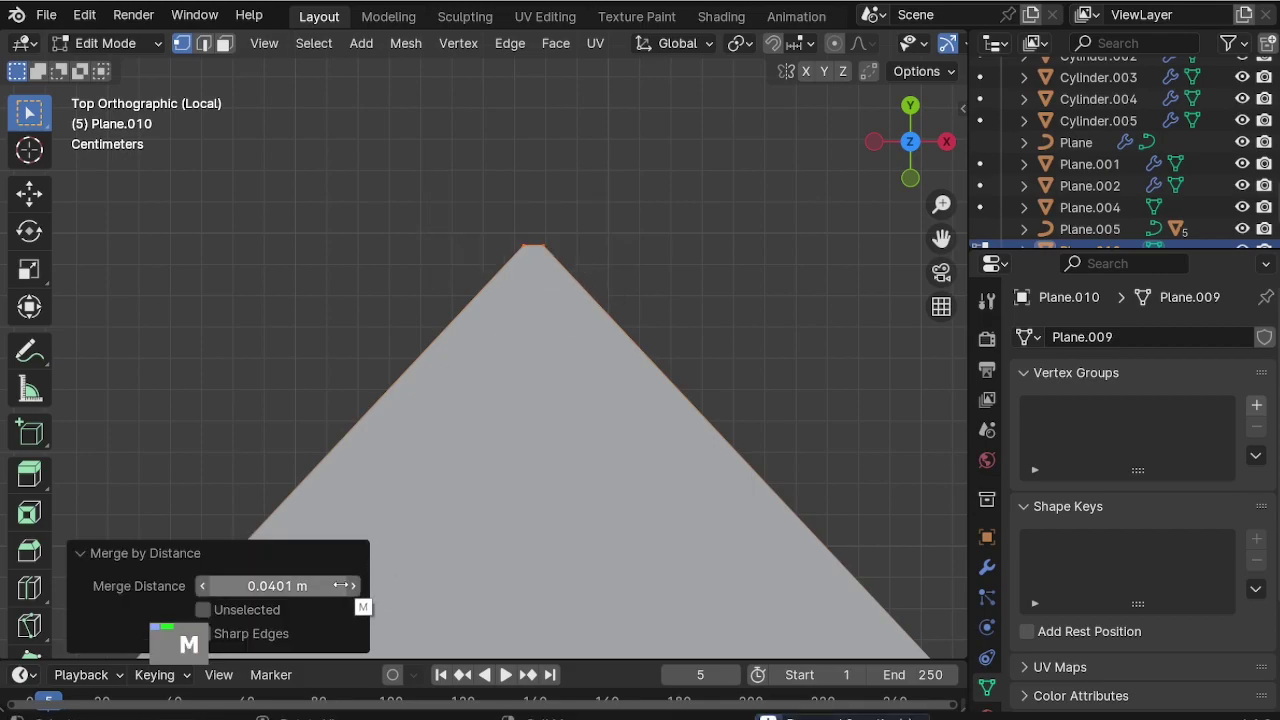
click(351, 586)
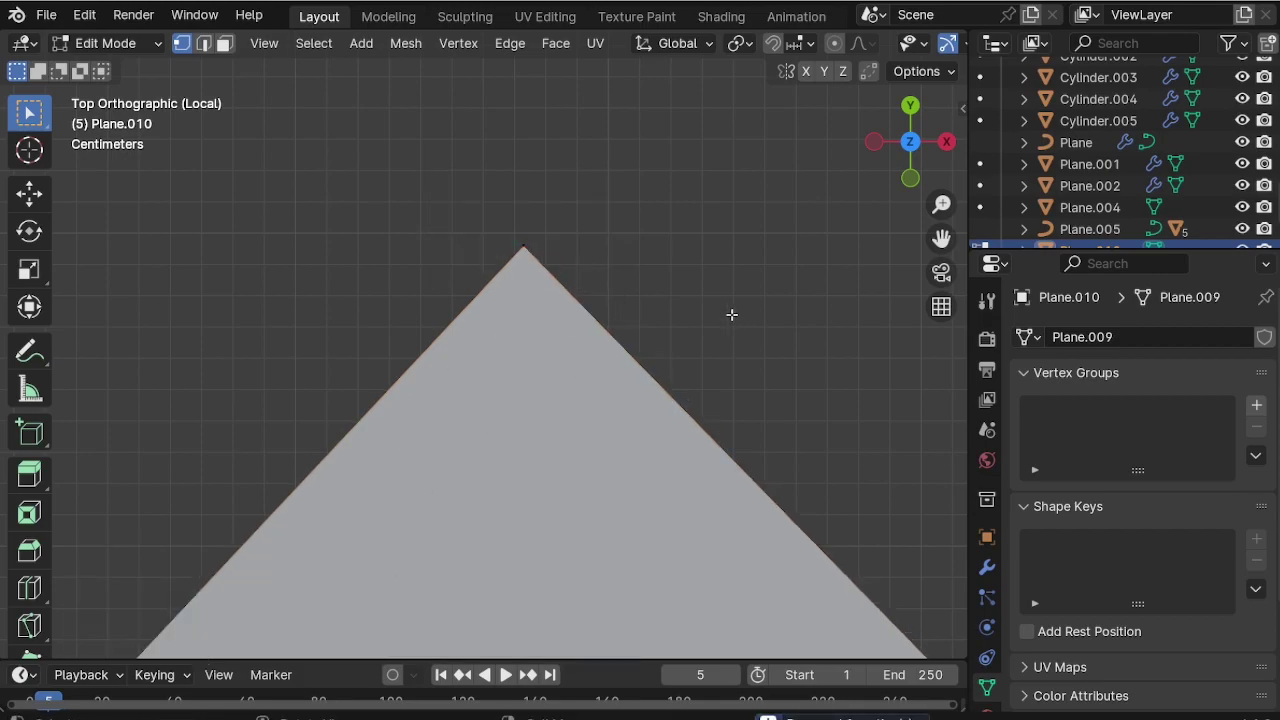
Move the pointed plane's tip vertex outward along Y by about 0.066 m to lengthen the point.
scroll(601, 211, down, 5)
scroll(601, 211, down, 6)
scroll(614, 229, up, 1)
drag(575, 208, 610, 248)
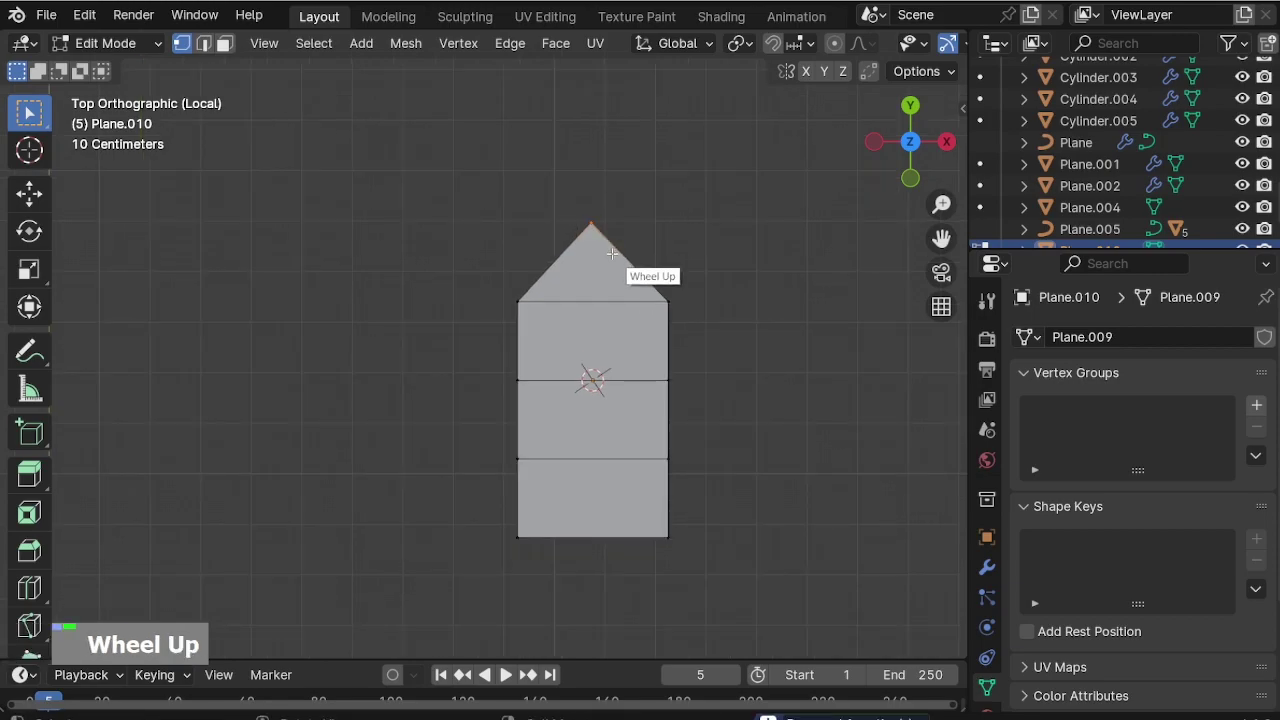
key(g)
key(x)
key(y)
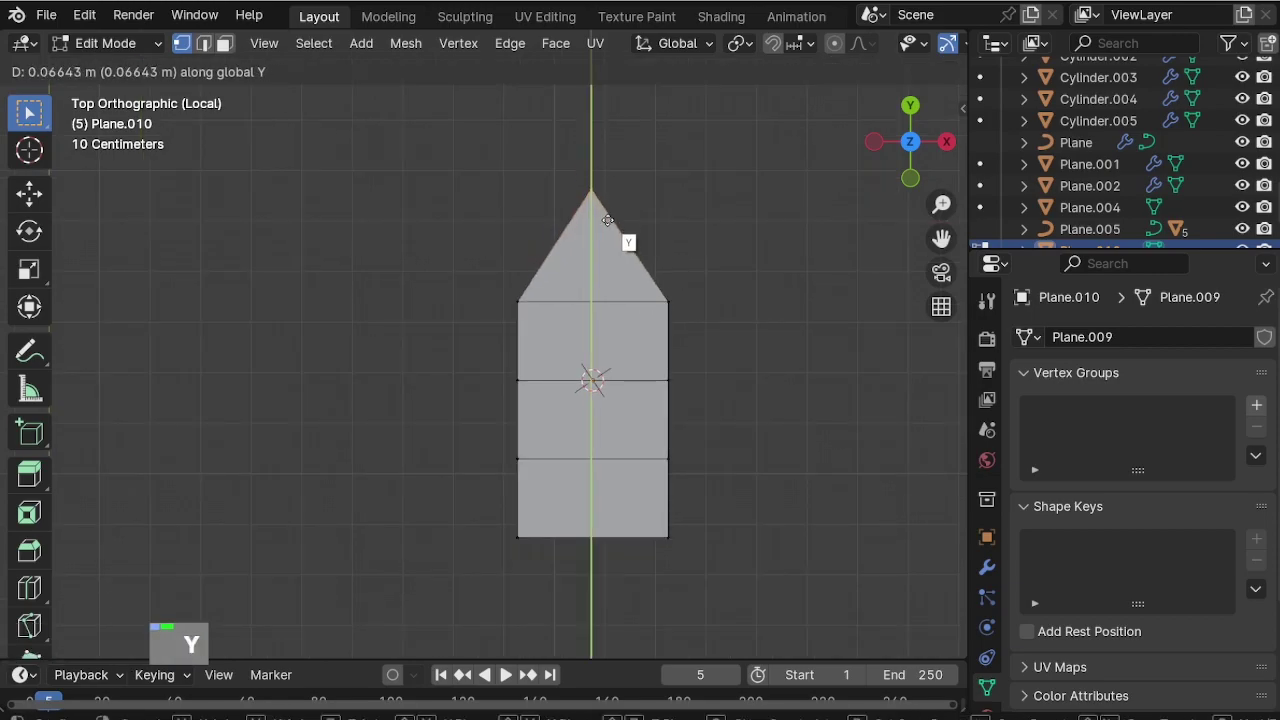
click(607, 220)
key(Tab)
Extrude the whole pointed plane by about 0.049 m to give it thickness as an arrow plate.
middle_drag(628, 257, 689, 437)
scroll(689, 437, down, 2)
key(Tab)
key(a)
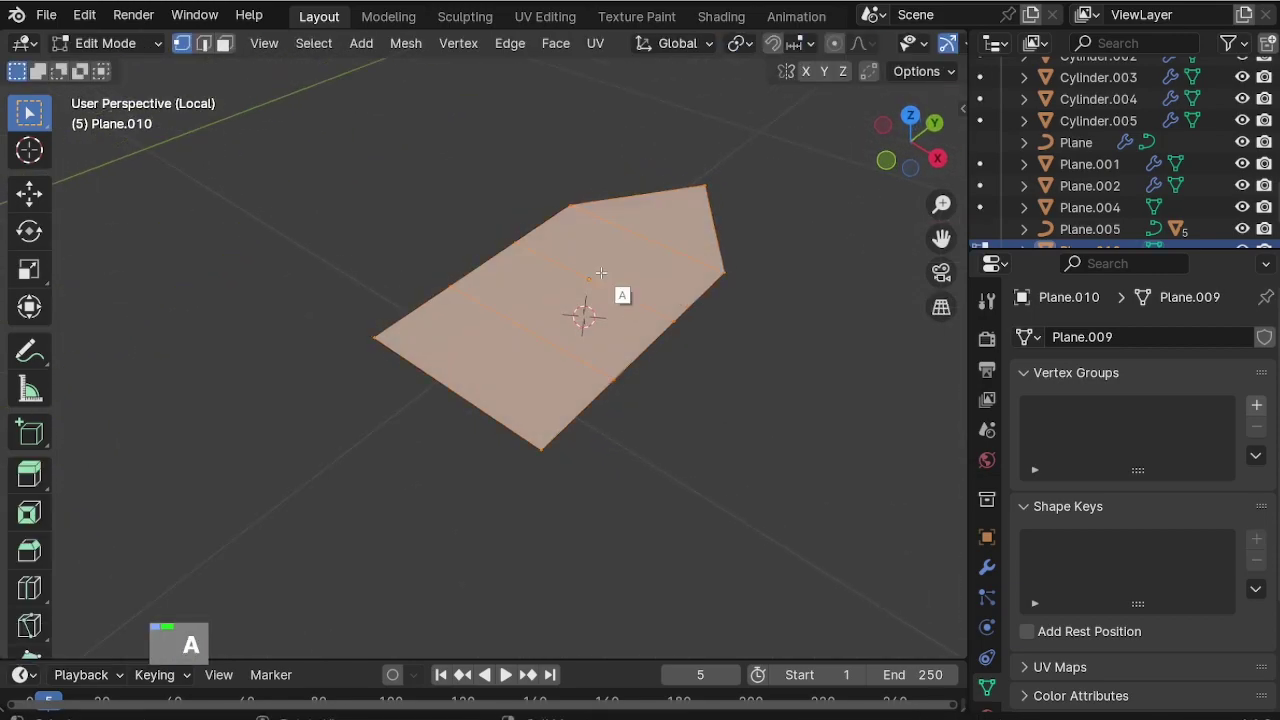
key(e)
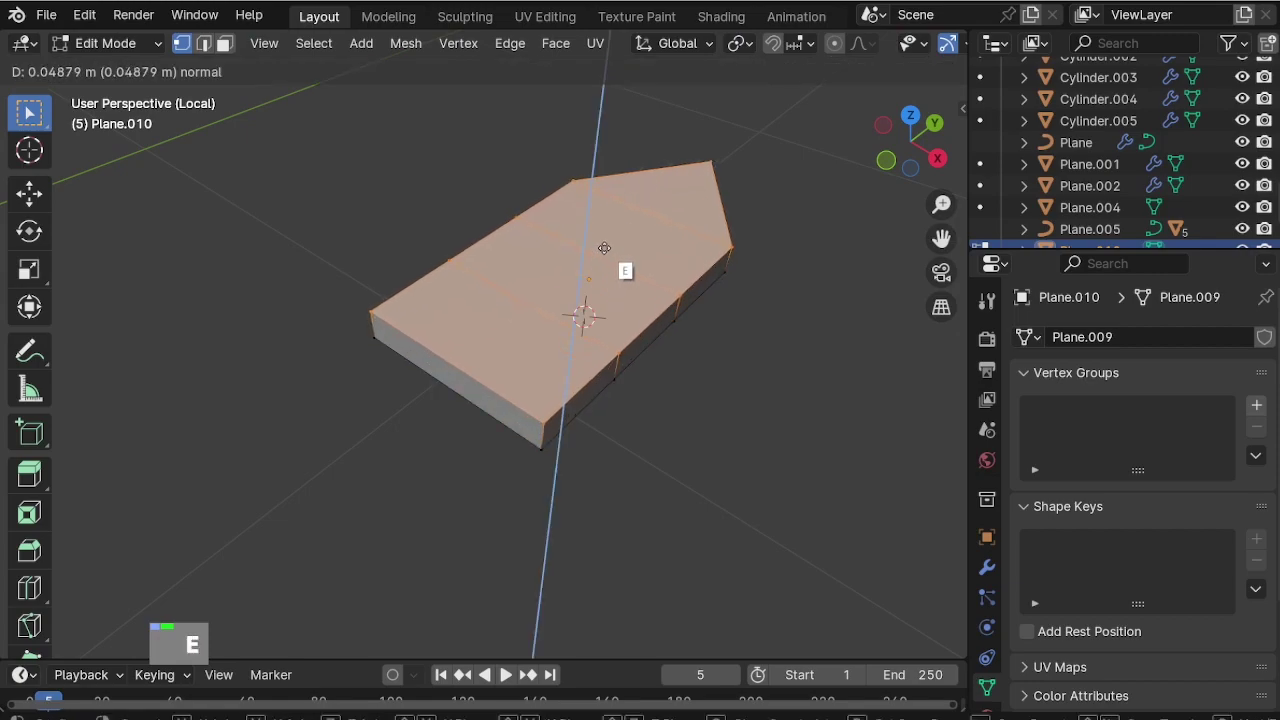
click(604, 248)
key(Tab)
Rotate the arrow plate 90° in the front view so that it stands upright.
scroll(582, 431, down, 2)
key(KP_1)
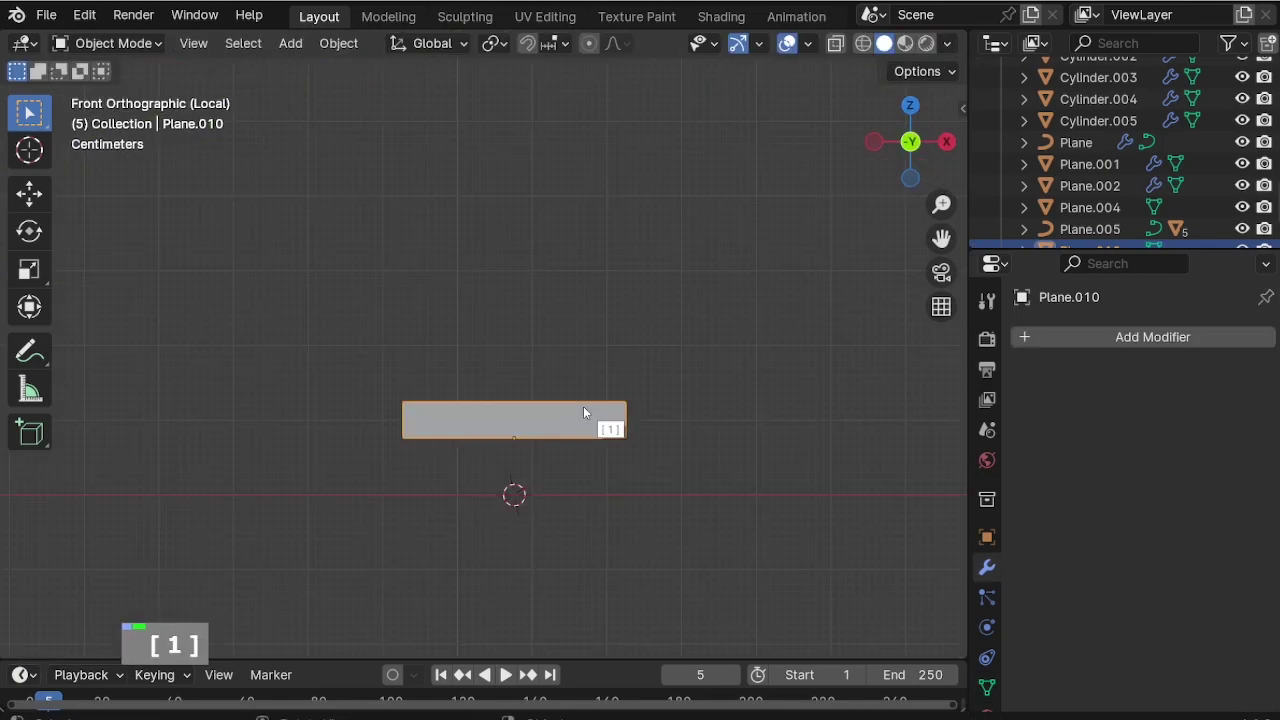
text(r90)
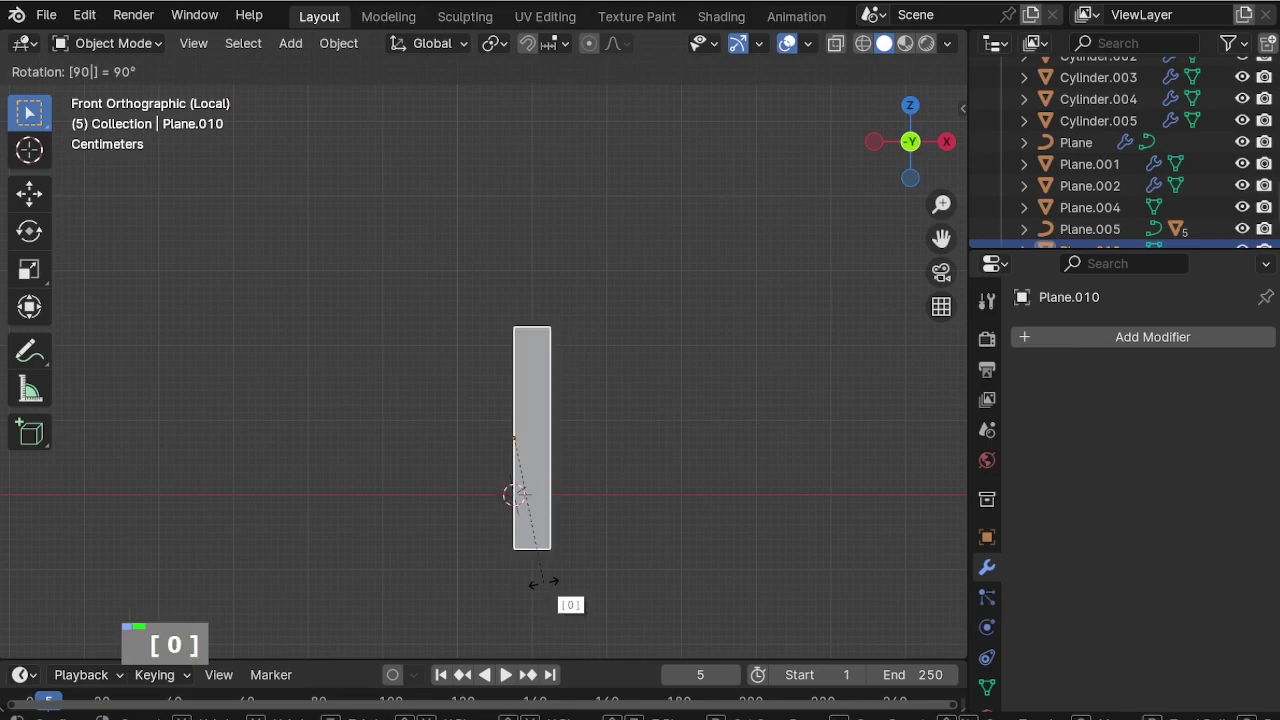
key(Return)
Add a text object, rotating it 90° about Z and 90° in the front view to stand parallel to the arrow plate.
scroll(592, 558, down, 3)
middle_drag(592, 558, 560, 530)
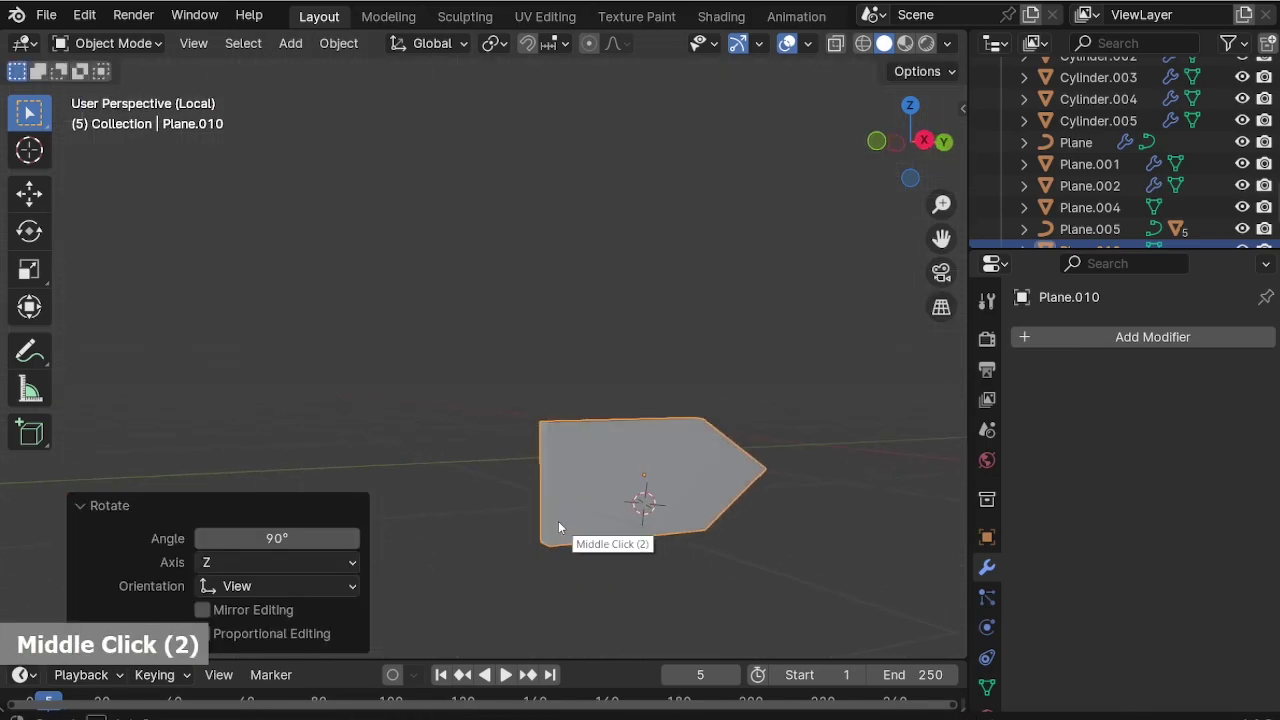
scroll(660, 520, up, 3)
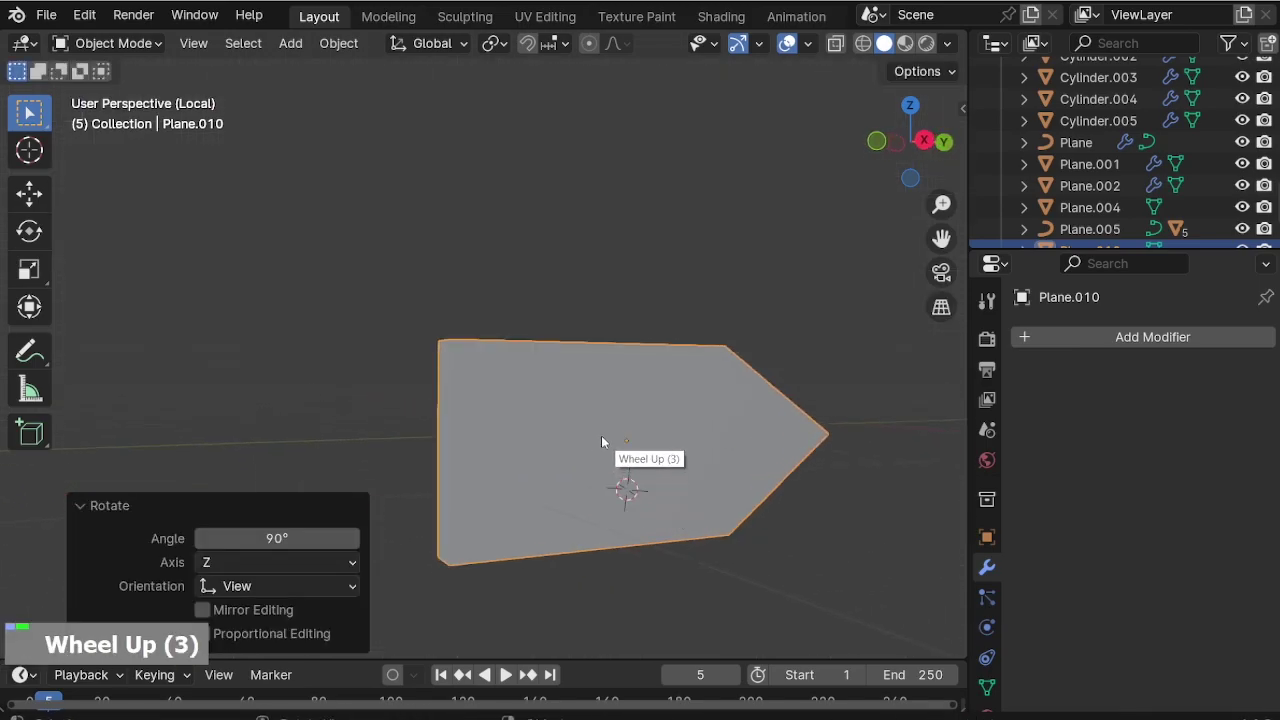
key(shift+a)
click(625, 403)
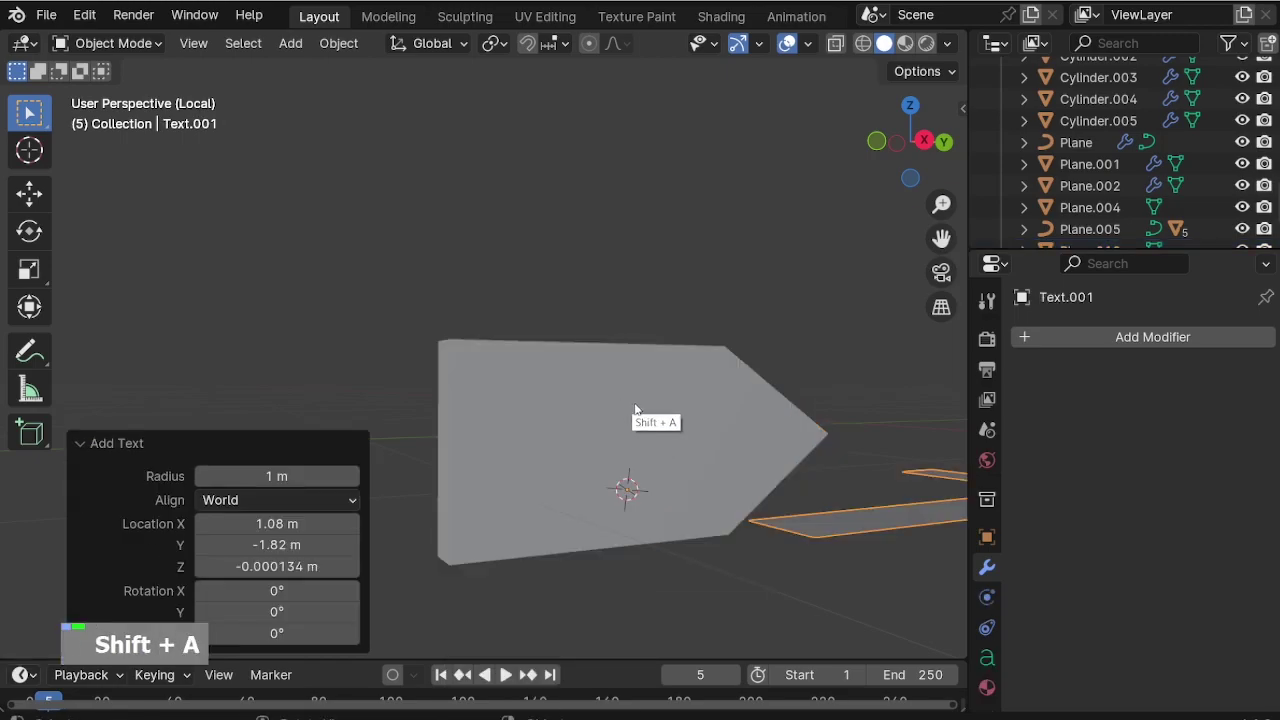
scroll(664, 468, down, 3)
scroll(700, 540, down, 4)
text(rz)
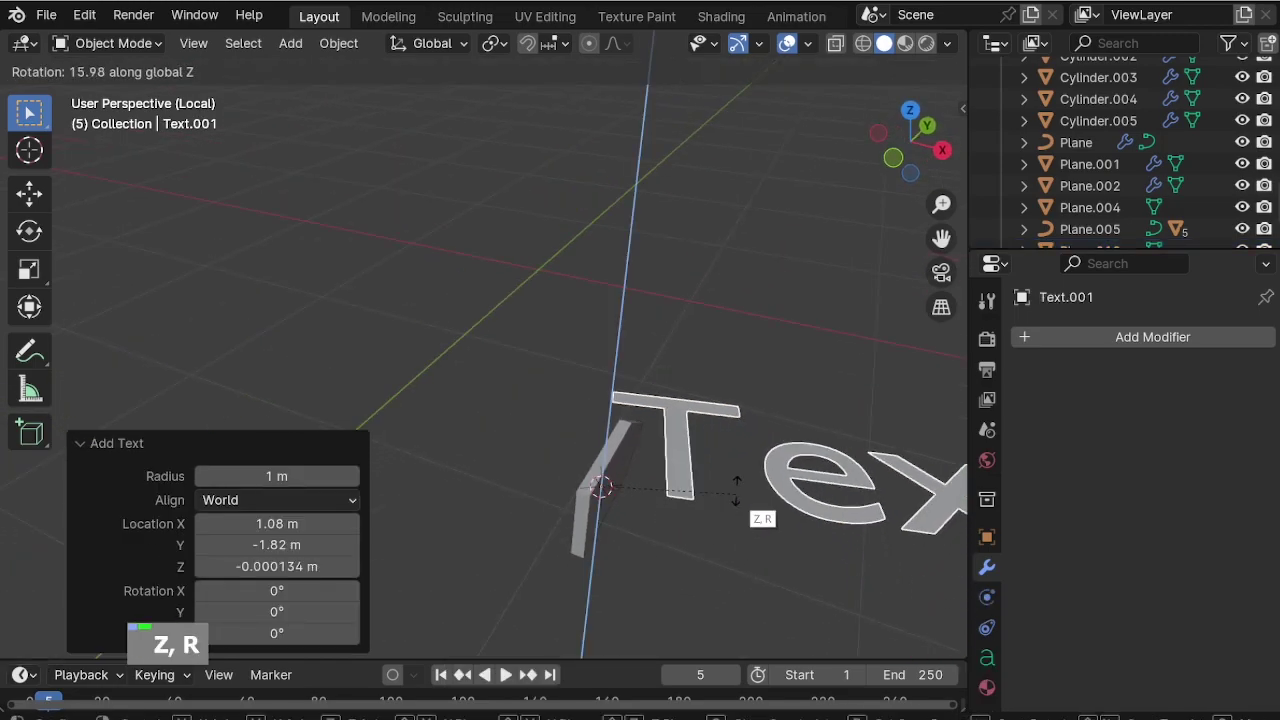
text(90)
key(Return)
key(KP_1)
key(r)
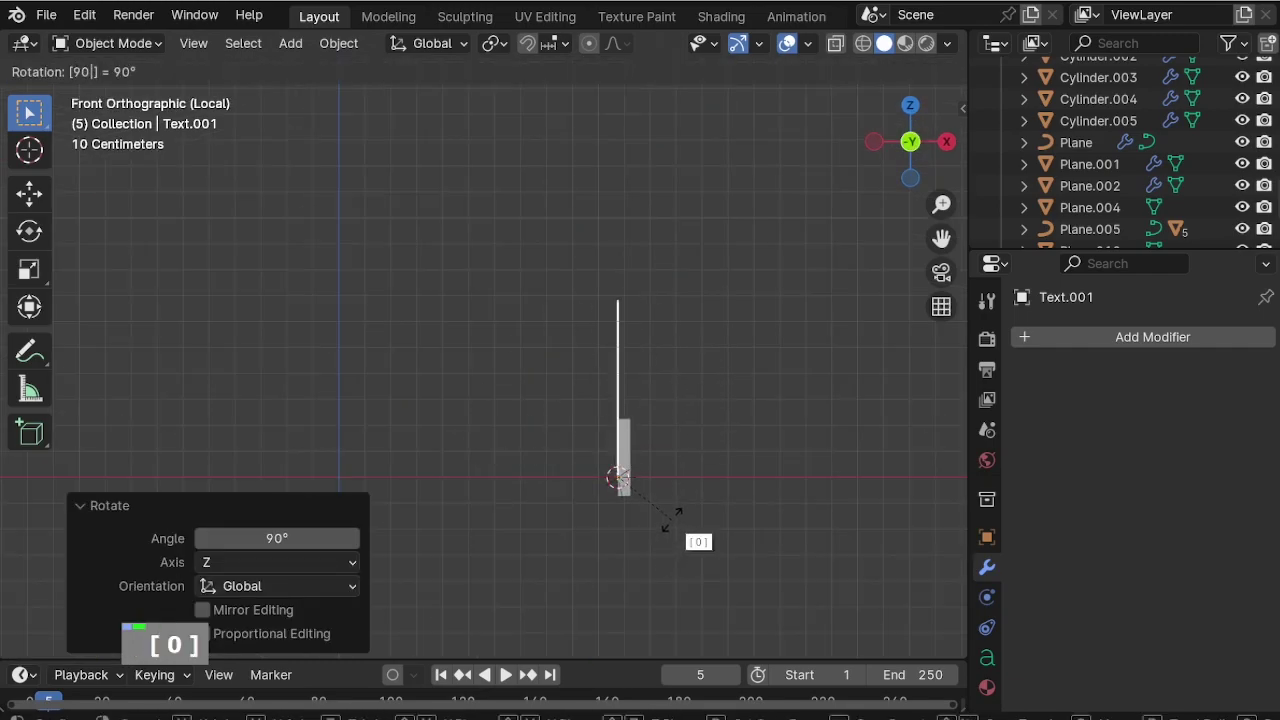
key(Return)
Move the text along X to sit in front of the arrow plate.
scroll(660, 480, up, 2)
middle_drag(660, 480, 469, 443)
scroll(721, 443, down, 3)
middle_drag(721, 443, 700, 517)
key(g)
key(x)
click(530, 432)
Replace the default text with "ENTER" and return to Object Mode.
scroll(866, 413, up, 2)
key(Tab)
key(BackSpace)
key(BackSpace)
key(BackSpace)
key(BackSpace)
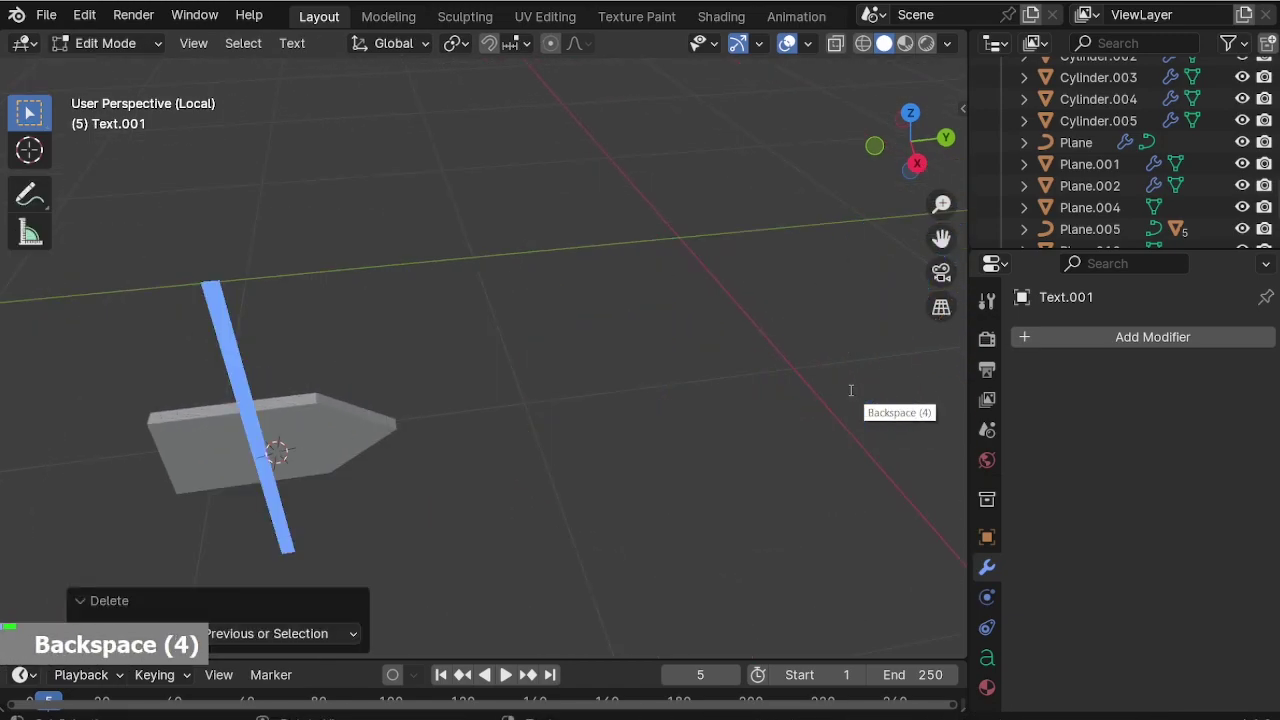
text(ENTER)
scroll(711, 423, down, 3)
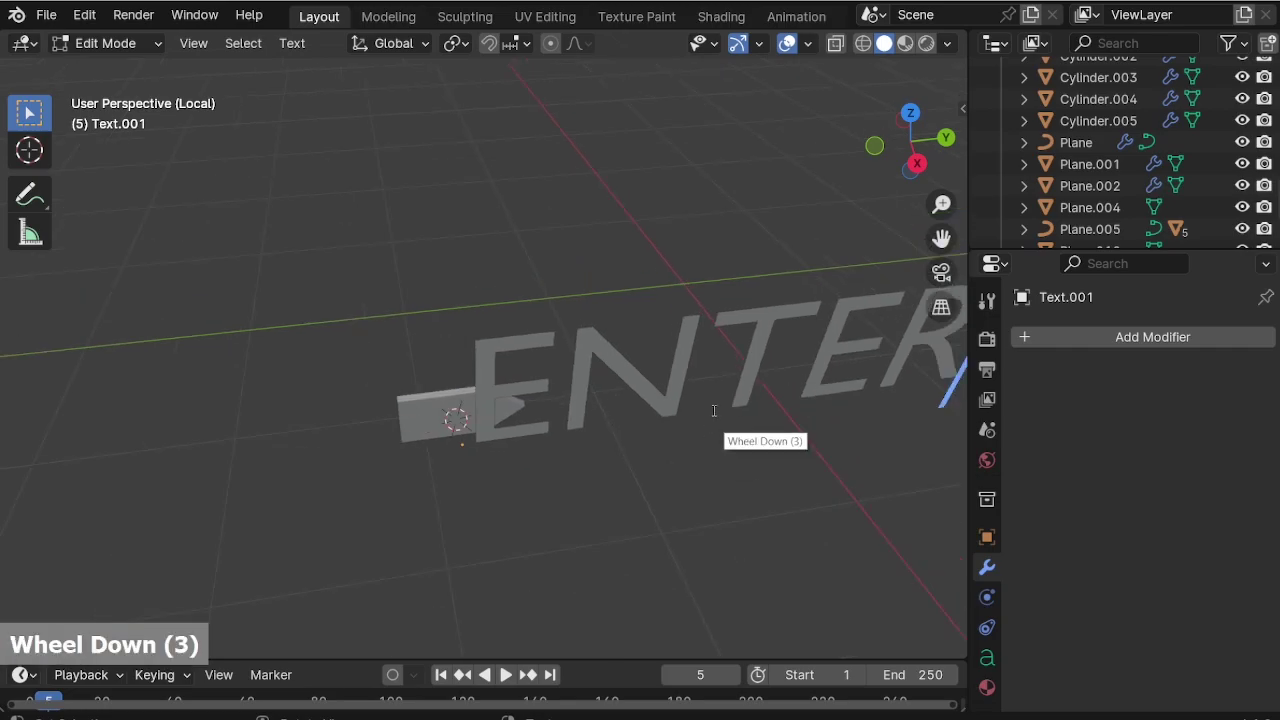
middle_drag(711, 423, 747, 325)
key(Tab)
Scale the ENTER text by 0.311 and again by 0.481, placing it over the arrow plate.
key(s)
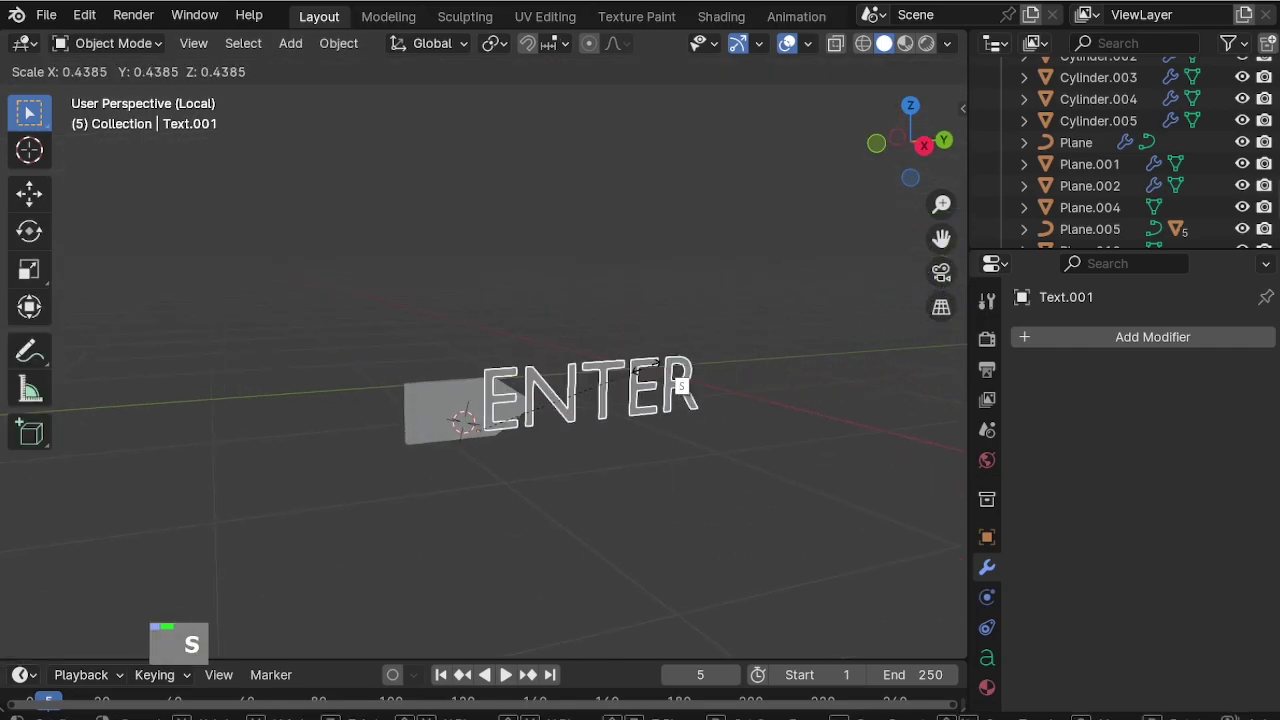
click(595, 375)
key(KP_3)
scroll(760, 512, up, 7)
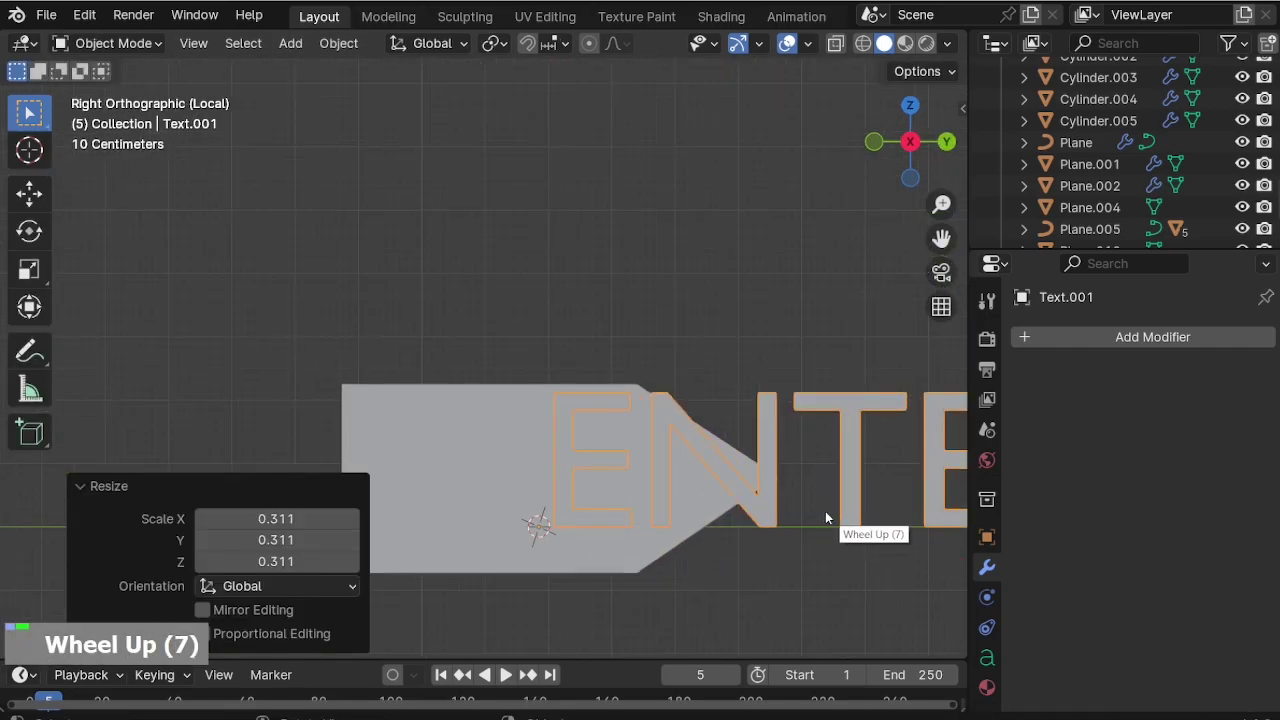
key(g)
click(612, 508)
key(s)
click(634, 457)
key(g)
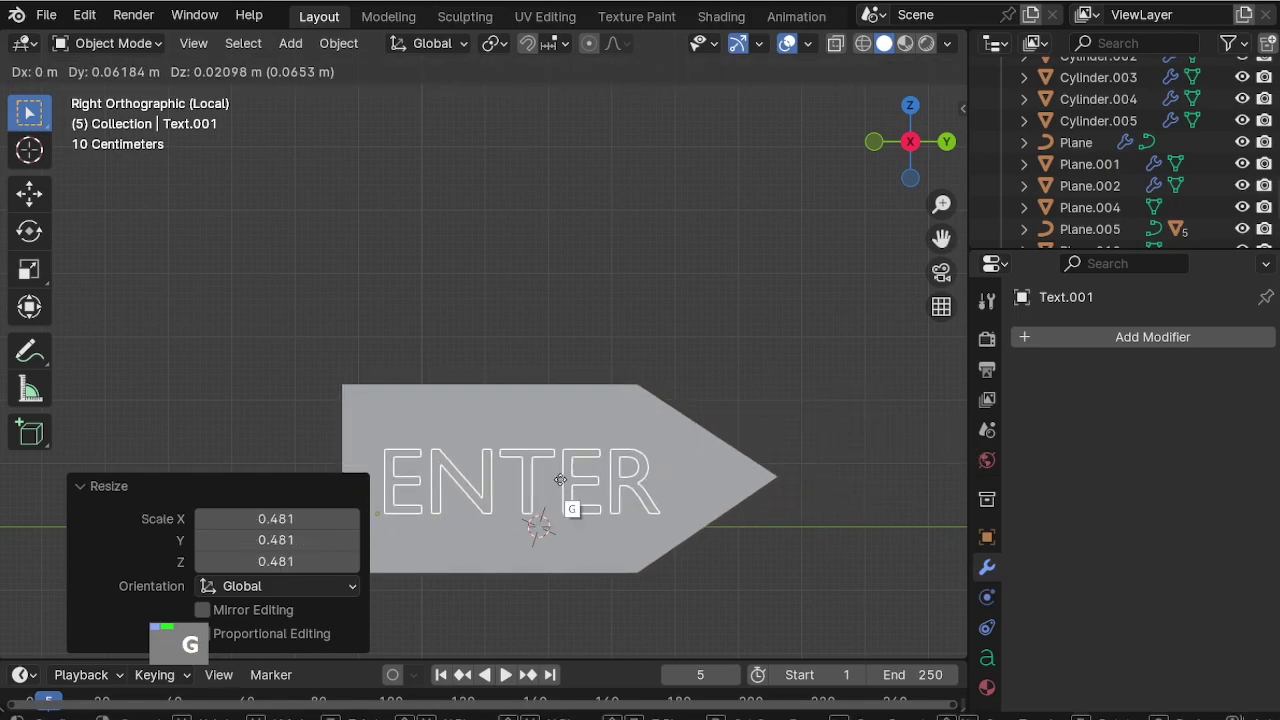
click(556, 479)
Refine the ENTER text's size and position across the plate, finishing with a scale of 0.937.
key(s)
click(615, 522)
key(g)
click(600, 548)
key(s)
click(620, 542)
shift+middle_drag(534, 534, 568, 408)
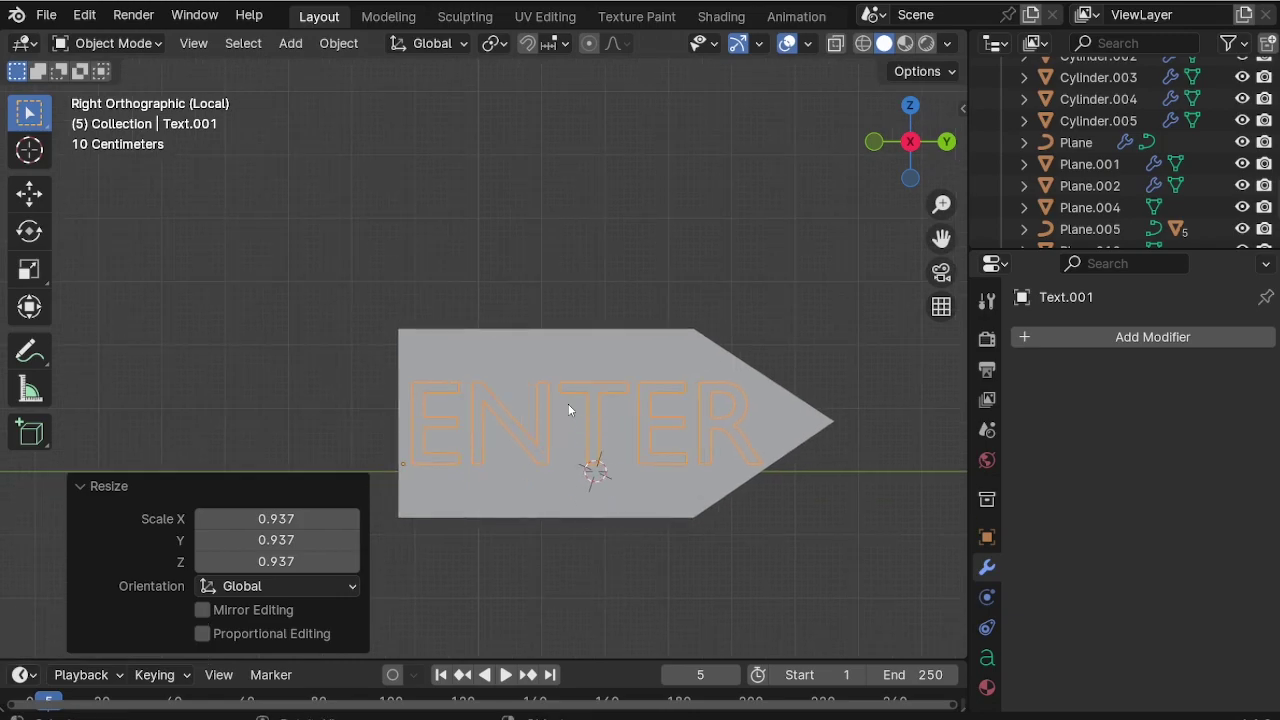
Apply the Krabby font to the ENTER text, then rescale it slightly and shift it about 0.015 m along Y.
click(996, 655)
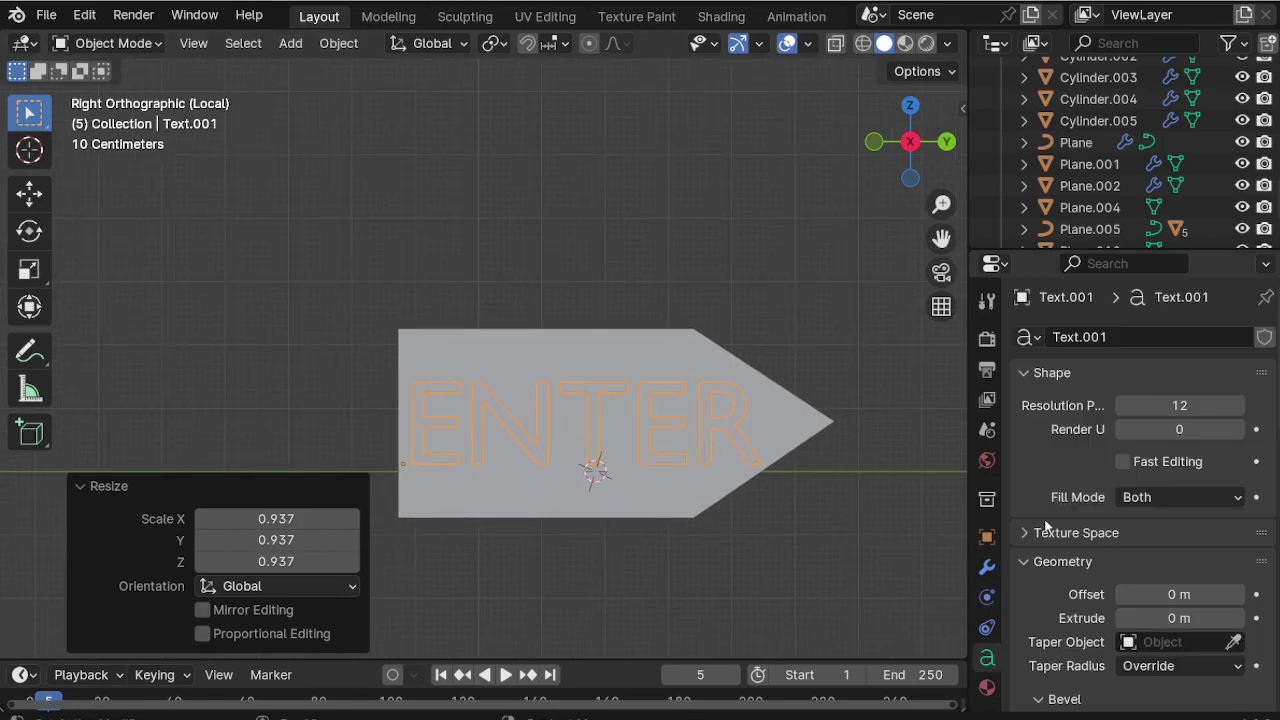
scroll(1045, 520, down, 7)
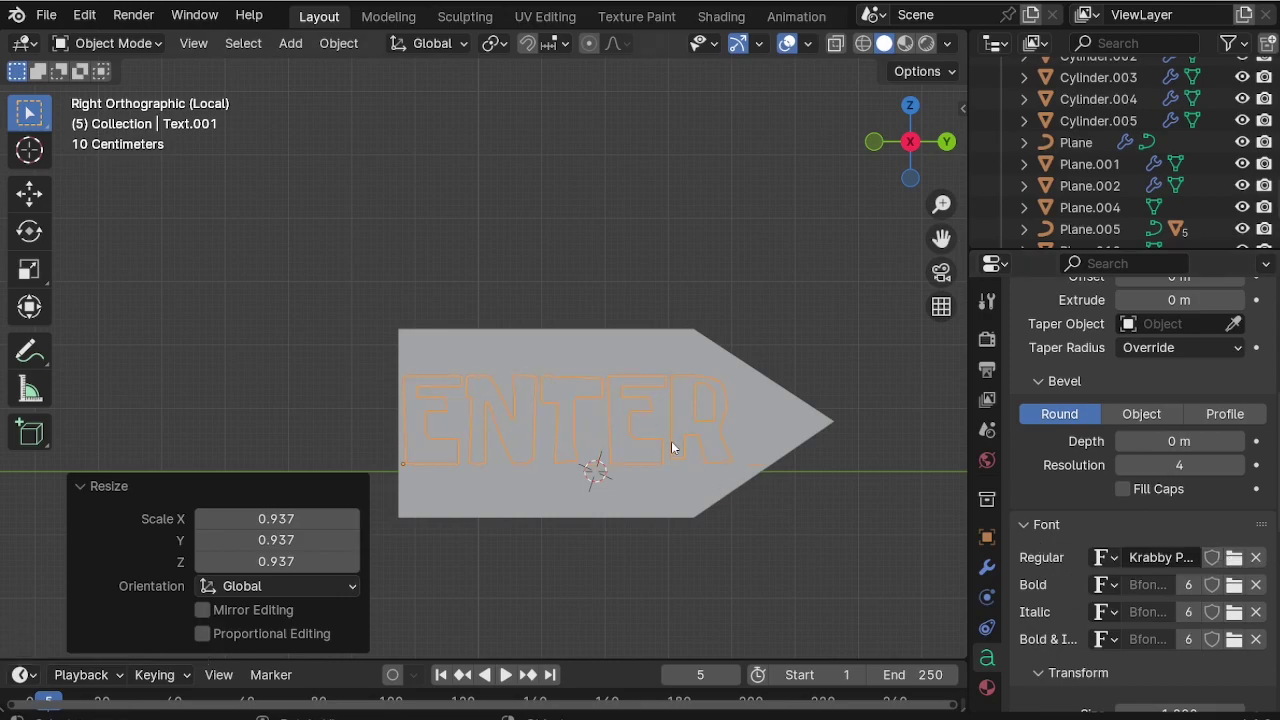
key(s)
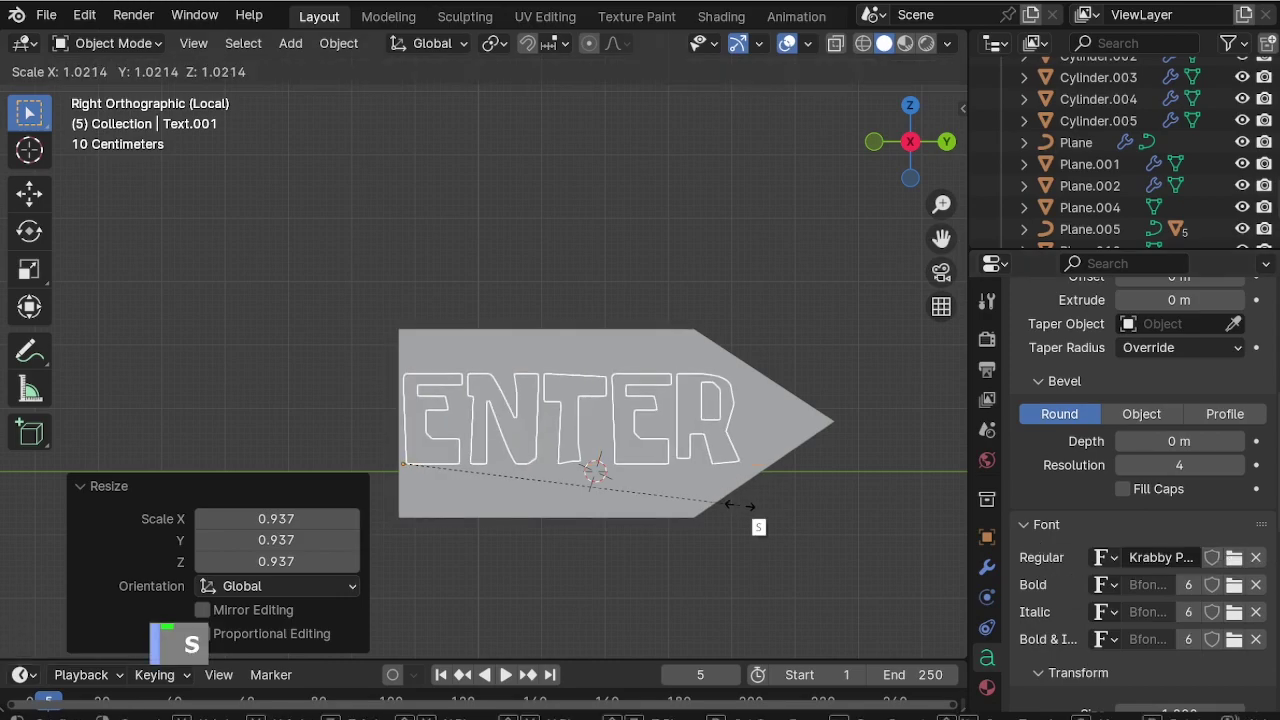
click(728, 511)
key(g)
key(y)
click(732, 482)
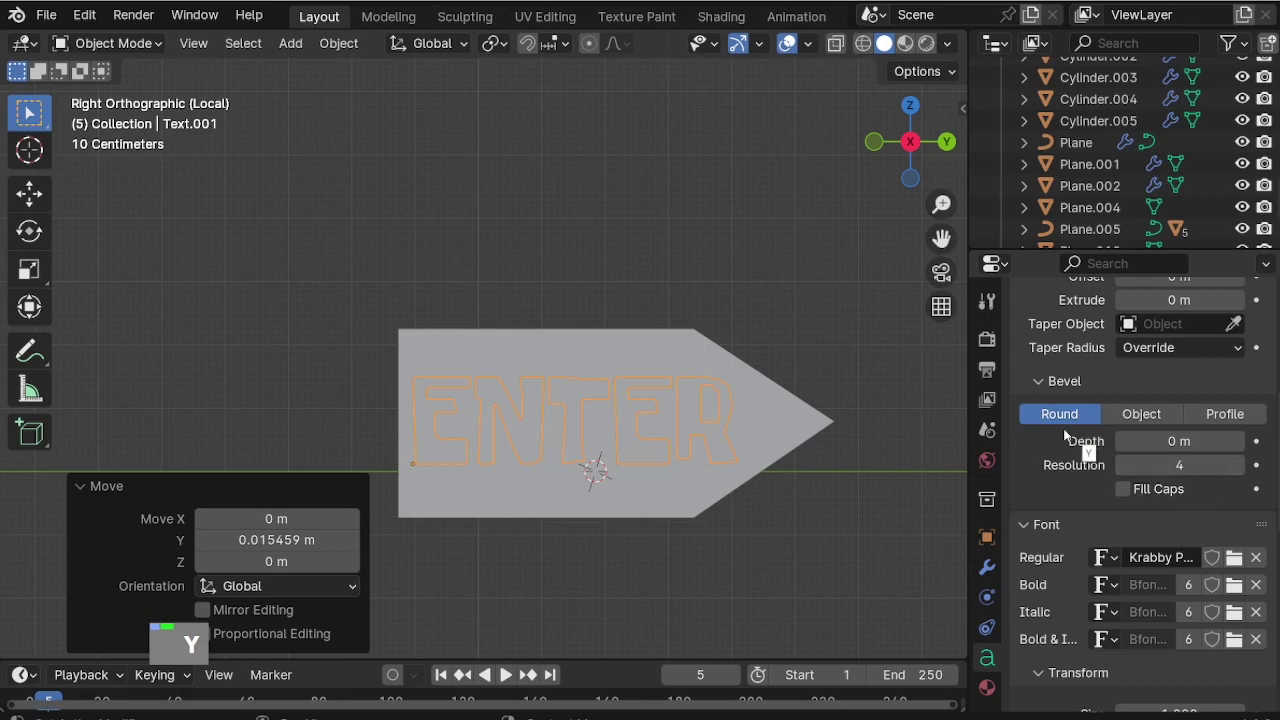
Set the ENTER text's geometry extrusion to 0.04 m.
scroll(1150, 440, up, 3)
double_click(1238, 436)
double_click(1238, 436)
double_click(1238, 436)
scroll(400, 403, up, 2)
Move the extruded ENTER text along X until it rests against the face of the arrow plate.
middle_drag(400, 409, 545, 451)
click(544, 450)
key(g)
key(x)
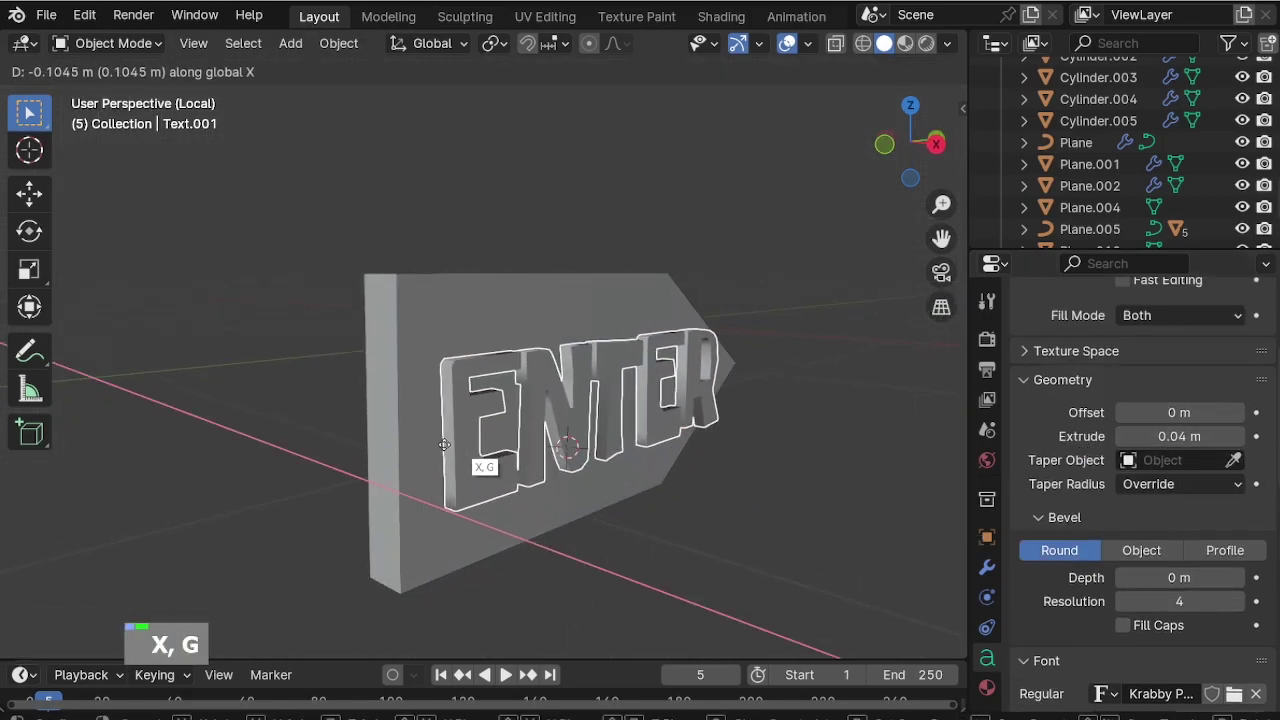
click(444, 428)
Leave local view and raise the arrow plate together with its text by about 0.31 m along Z.
middle_drag(444, 428, 697, 583)
scroll(697, 583, down, 4)
scroll(678, 507, up, 2)
middle_drag(678, 507, 650, 444)
click(692, 486)
key(slash)
scroll(570, 381, up, 3)
shift+click(570, 385)
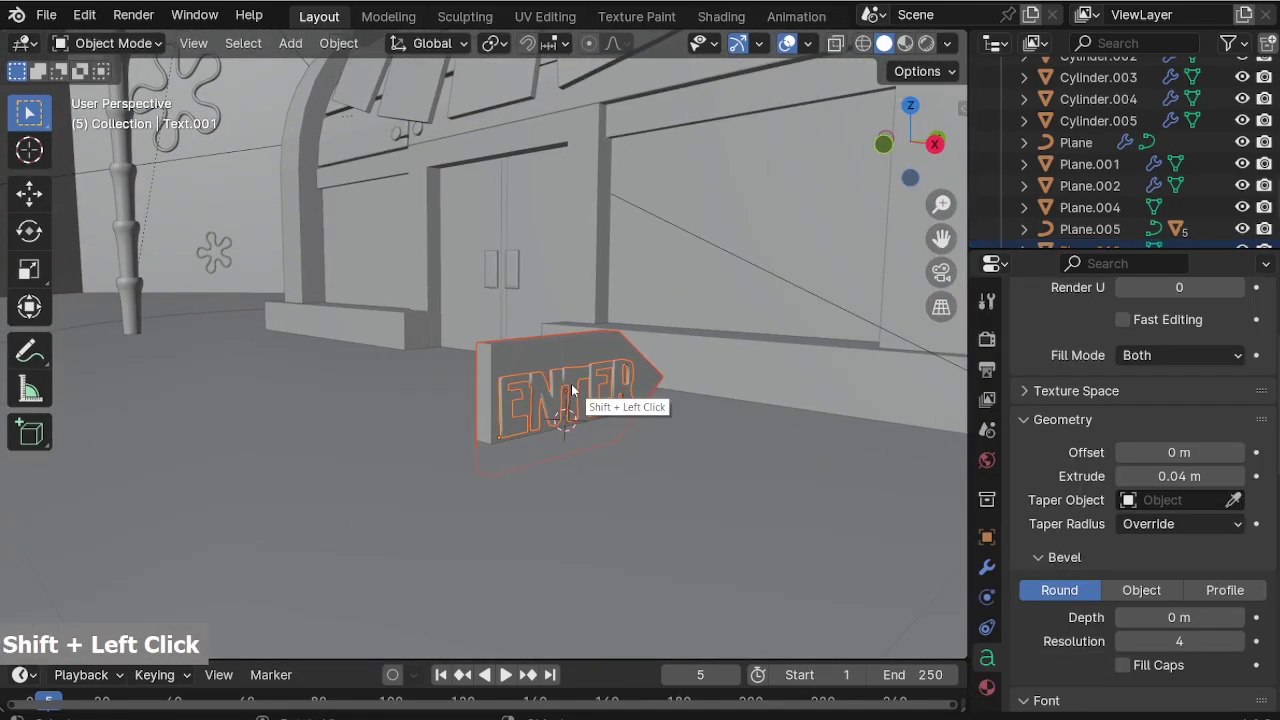
key(g)
key(z)
click(613, 329)
Duplicate the bamboo pole about 3.27 m along X to the ENTER sign and scale the copy to about 0.31.
scroll(613, 329, down, 1)
middle_drag(613, 329, 565, 385)
shift+middle_drag(565, 385, 591, 417)
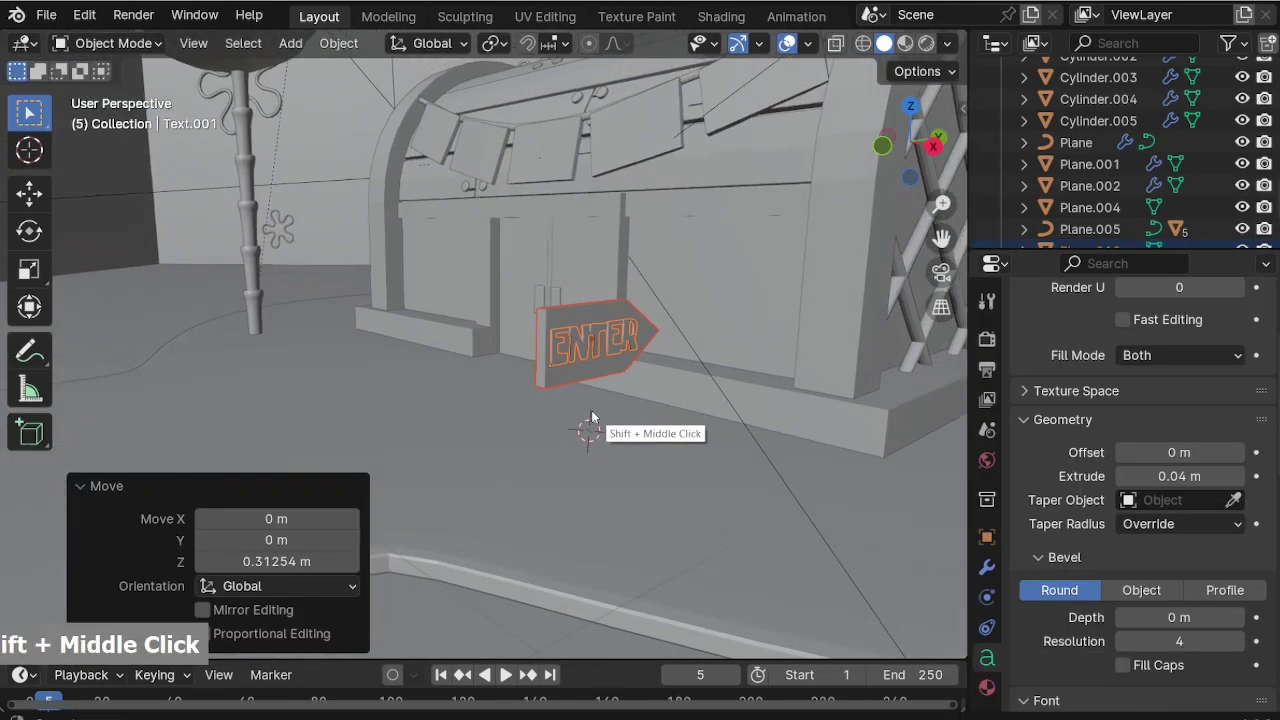
click(260, 302)
middle_drag(260, 302, 325, 365)
key(shift+d)
key(x)
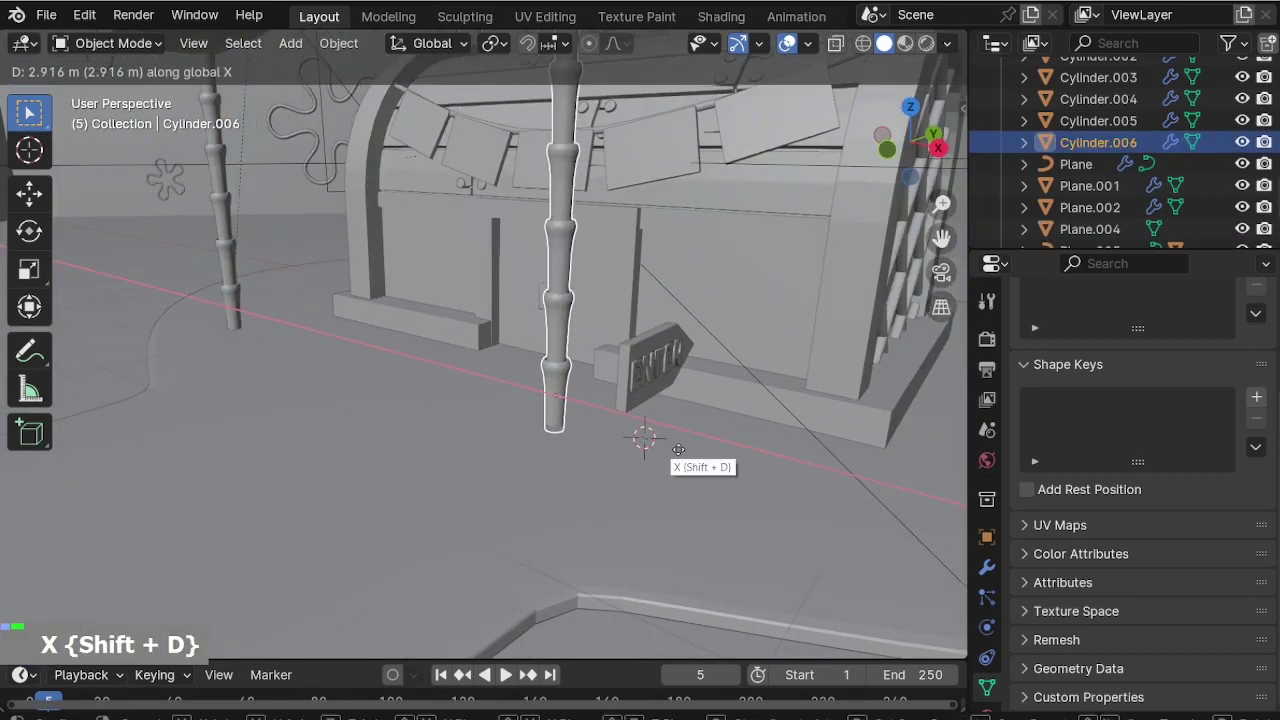
click(707, 463)
key(s)
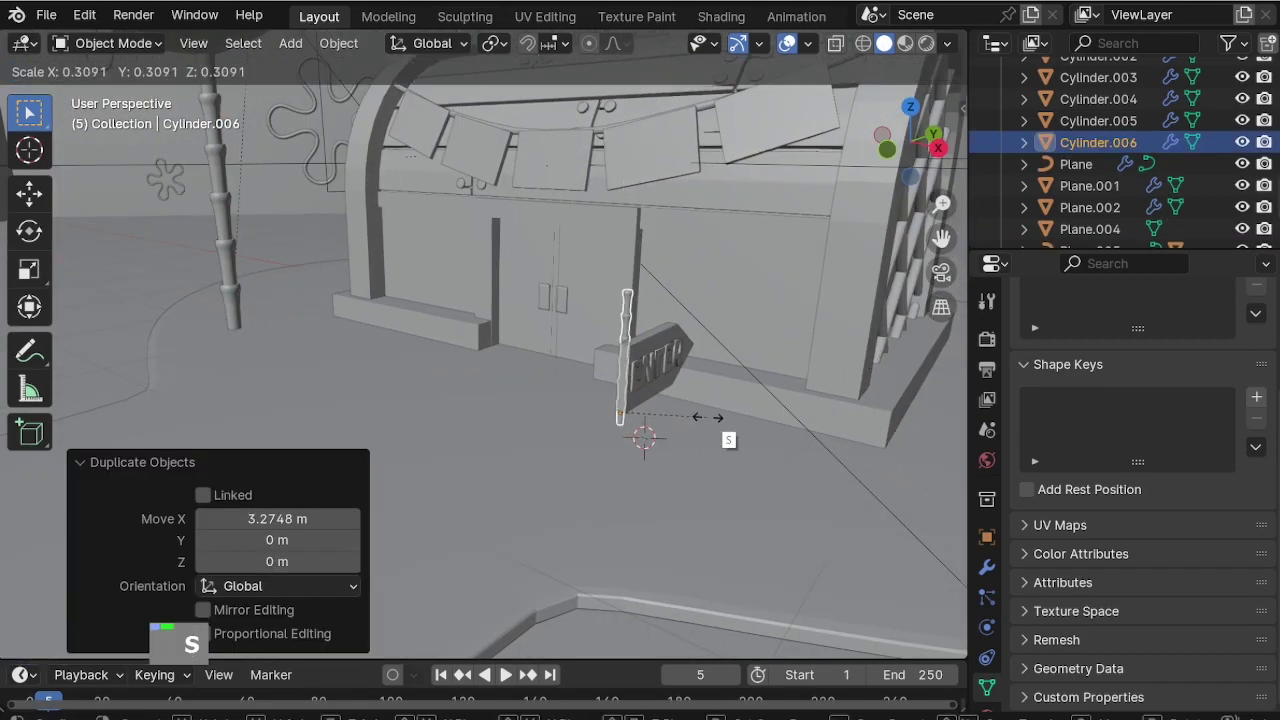
click(703, 417)
Set the Array modifier count of the small bamboo pole to 3.
scroll(660, 408, up, 3)
middle_drag(660, 408, 625, 249)
click(987, 567)
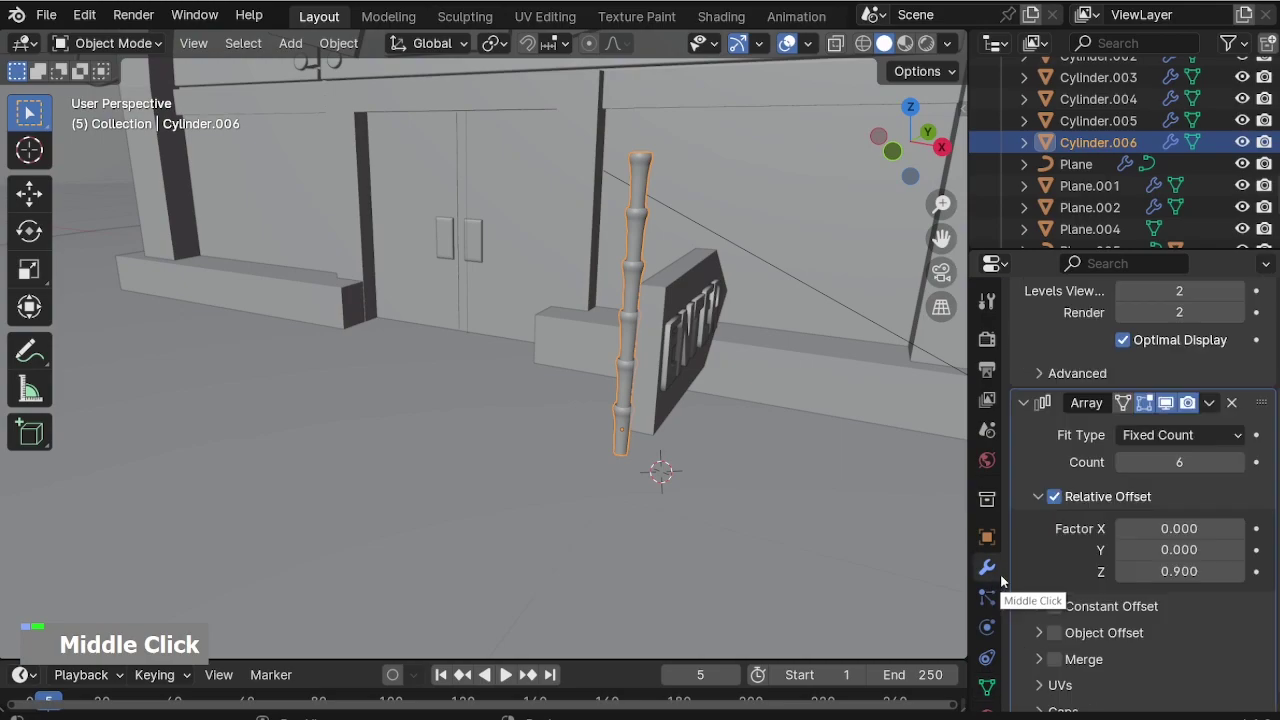
double_click(1122, 462)
Isolate the pole, arrow plate and text in local view, and scale the plate and text together by 0.508.
middle_drag(760, 460, 600, 362)
shift+click(593, 347)
shift+click(595, 347)
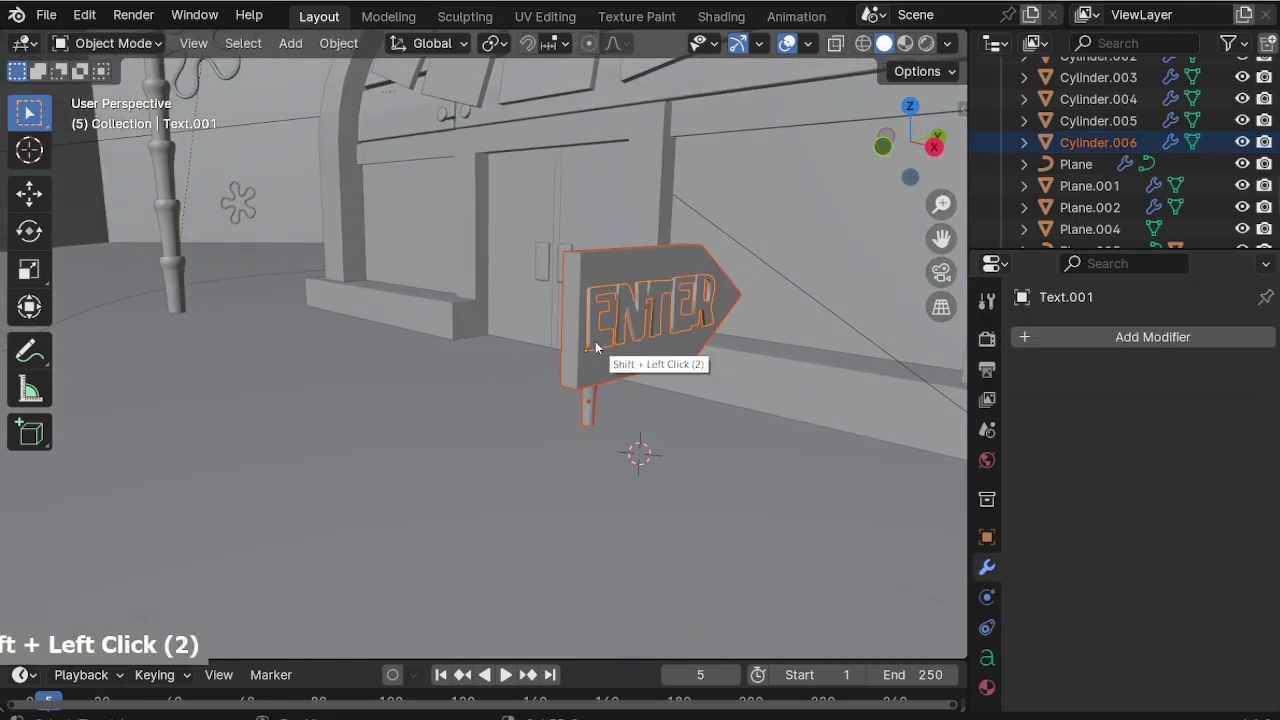
key(slash)
click(387, 482)
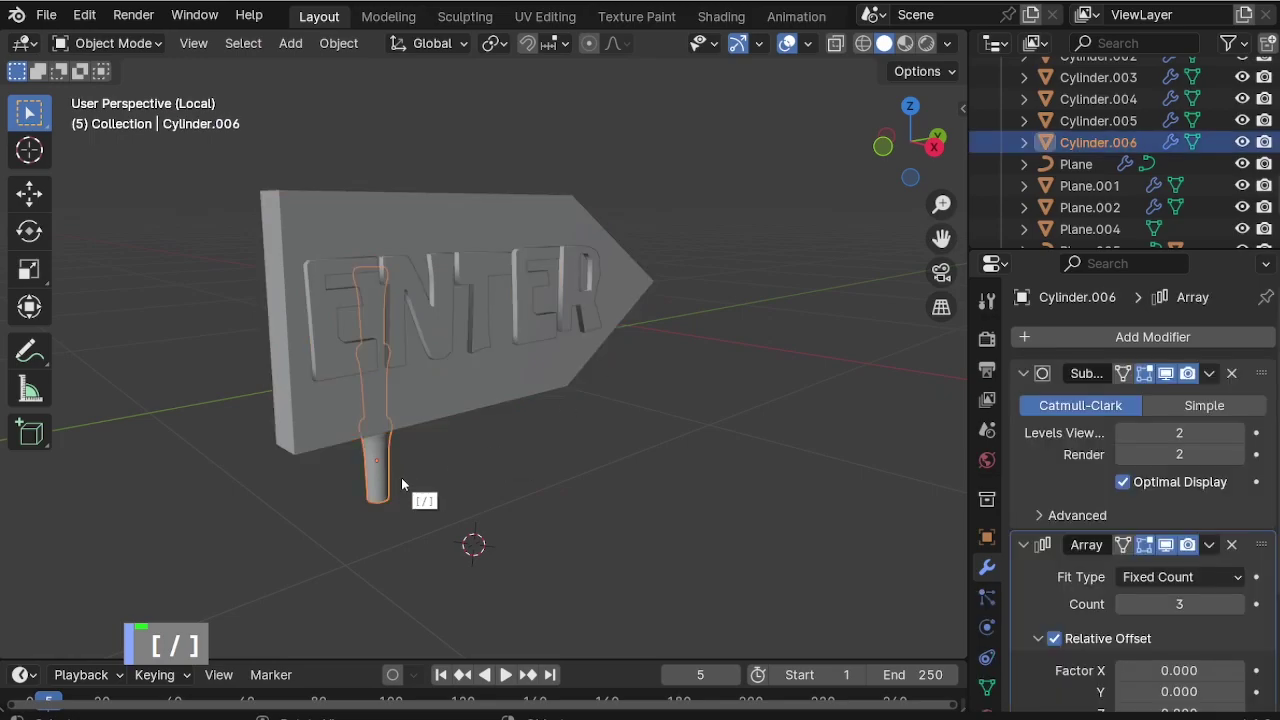
click(458, 344)
shift+click(462, 330)
key(s)
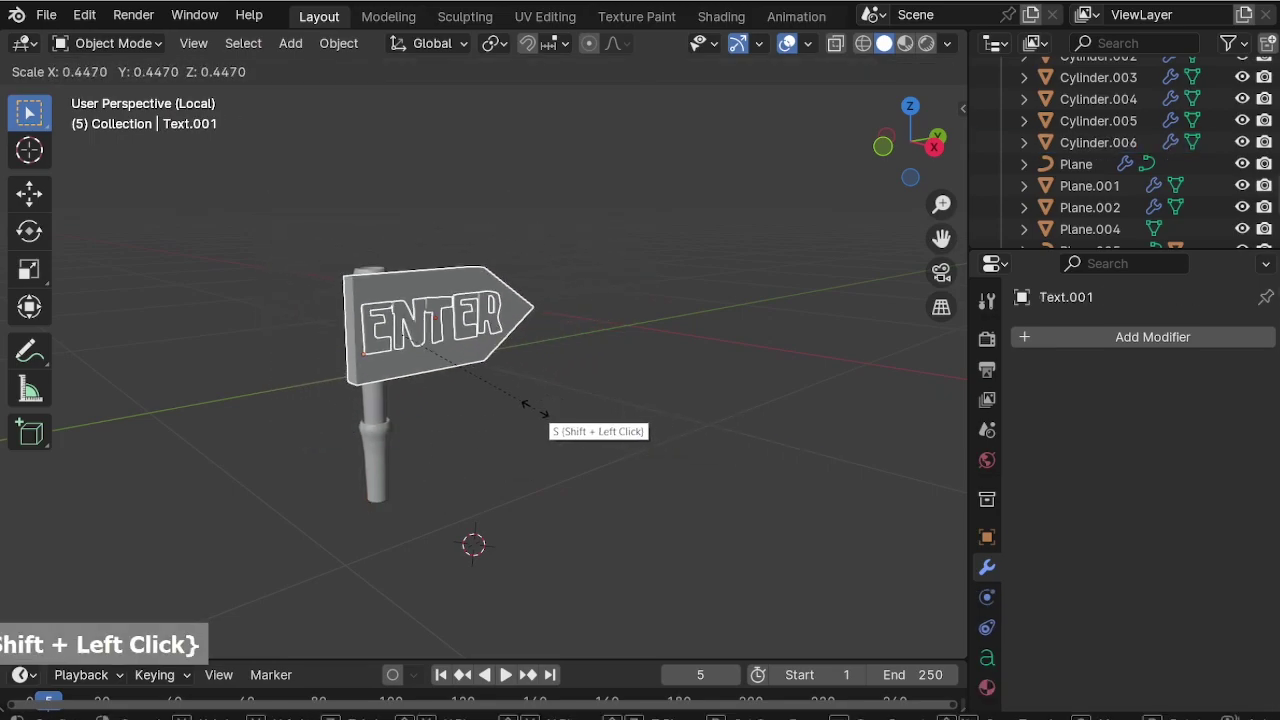
click(557, 418)
In the right view, move the arrow plate and text onto the pole's upper part and scale them by 1.106.
key(KP_3)
scroll(449, 409, up, 2)
key(g)
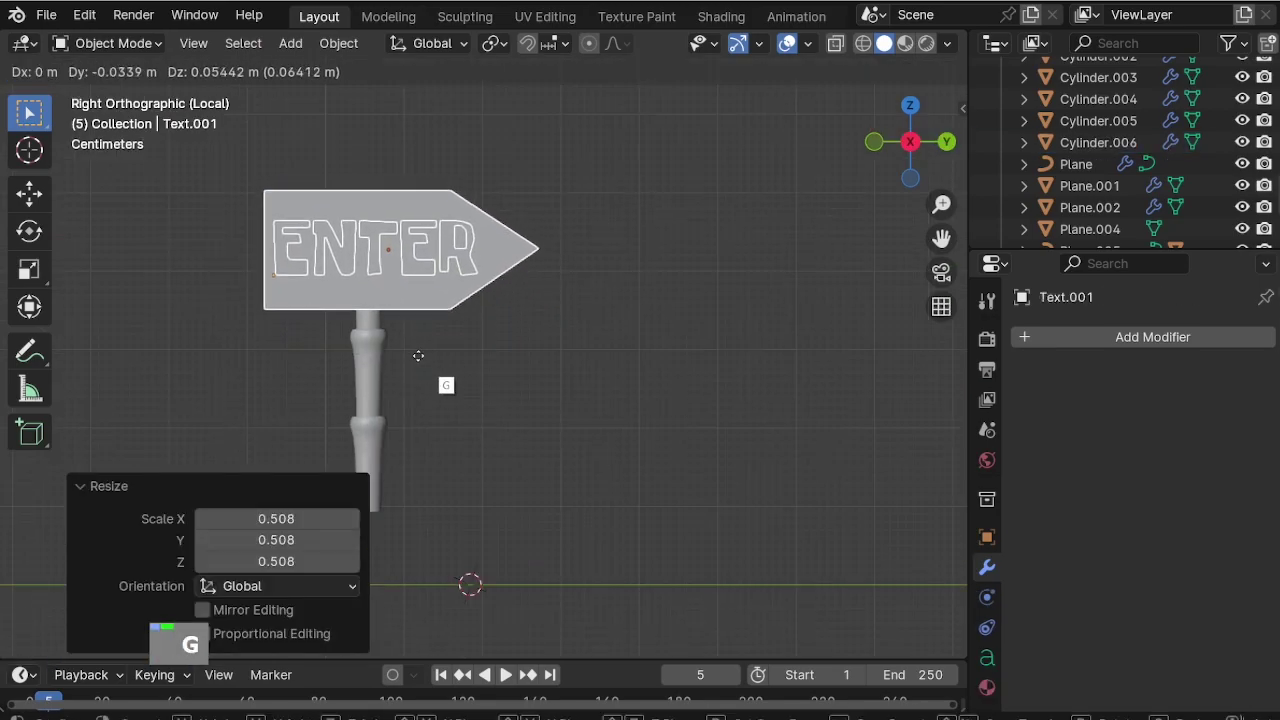
click(441, 368)
key(s)
click(458, 367)
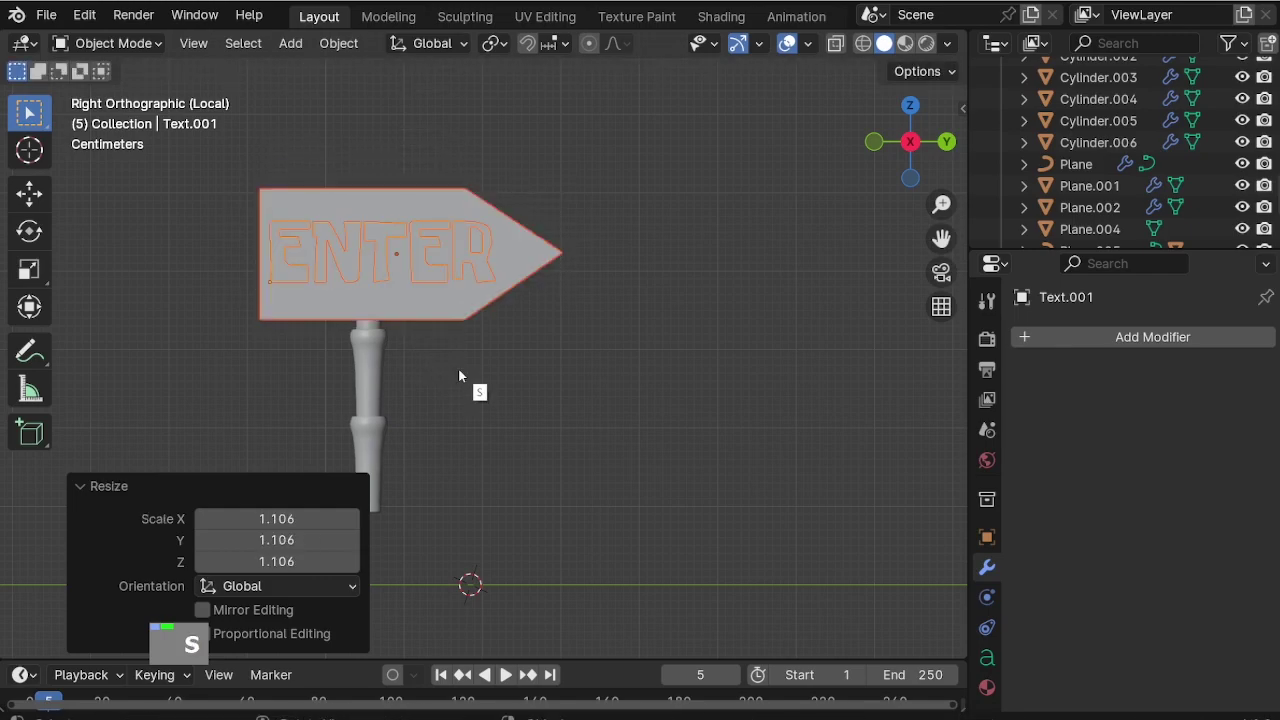
In the front view, move the arrow plate and text along X toward the front of the pole.
key(KP_1)
key(g)
key(x)
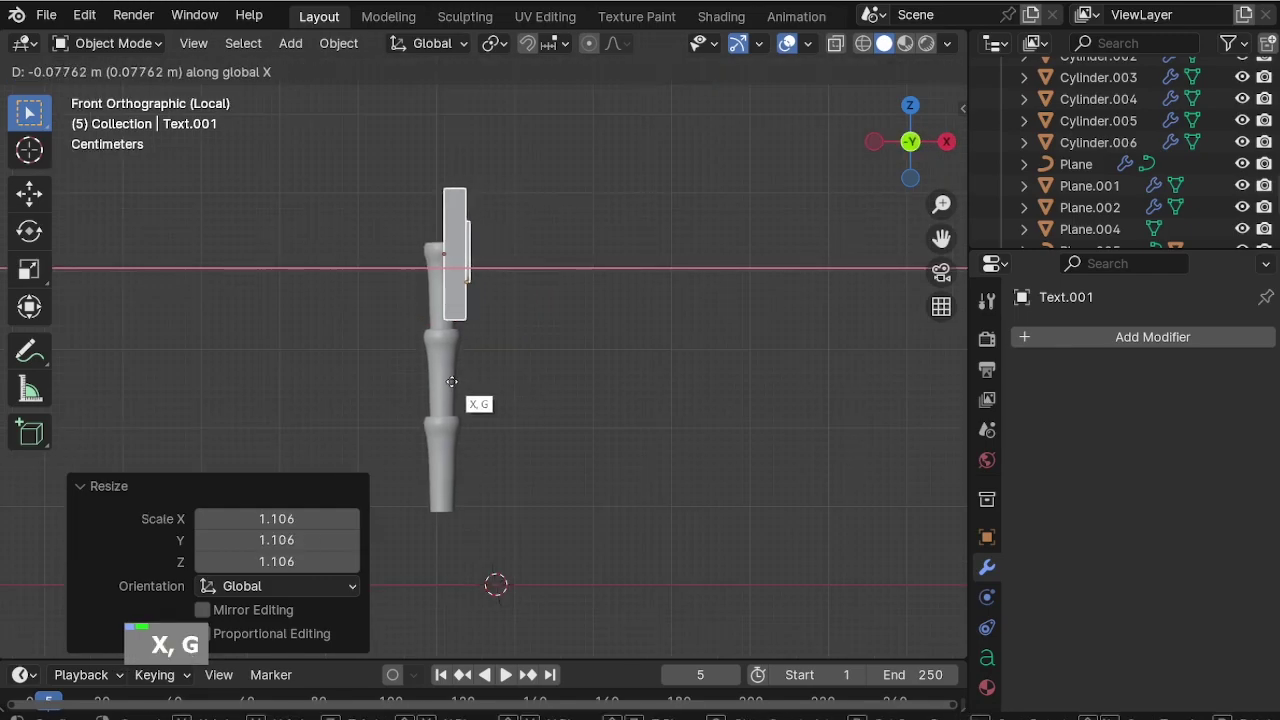
click(481, 393)
Fine-tune the arrow plate and ENTER text along X so they sit against the front of the bamboo pole.
middle_drag(481, 393, 323, 343)
scroll(445, 360, down, 2)
middle_drag(445, 360, 393, 307)
click(391, 314)
scroll(389, 320, up, 2)
shift+click(371, 277)
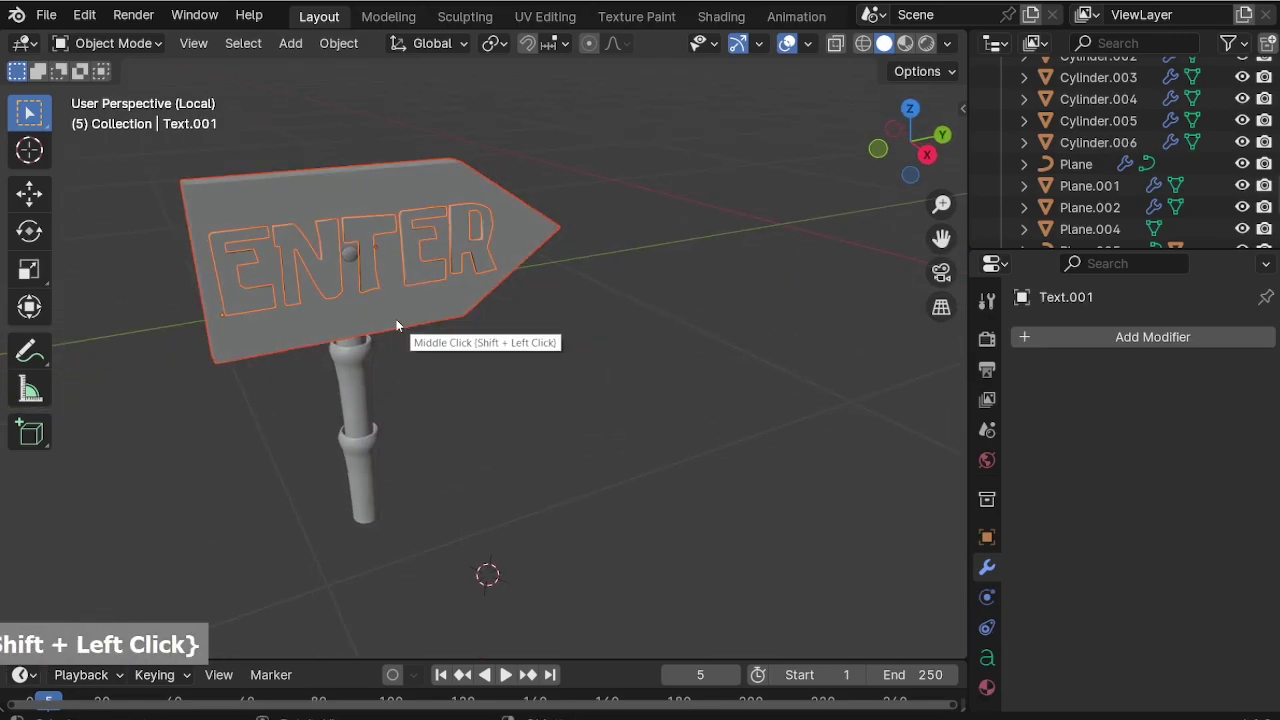
key(g)
key(x)
click(443, 351)
key(g)
key(x)
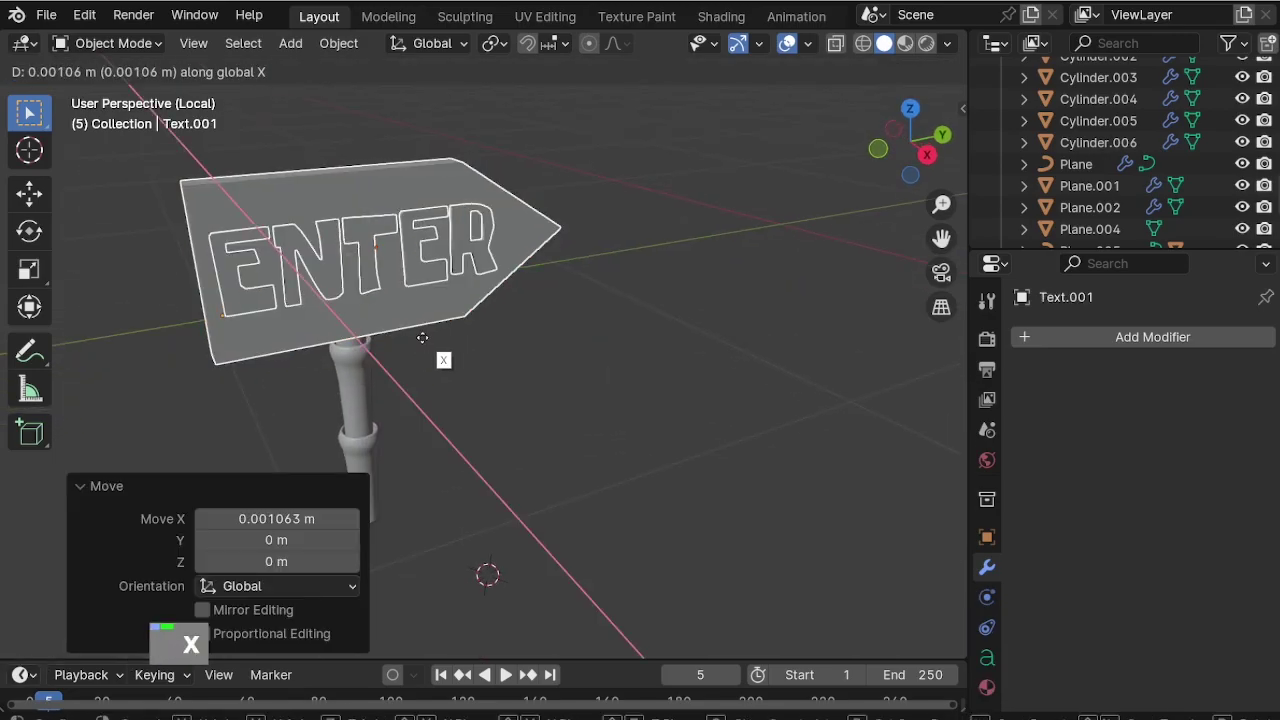
double_click(500, 385)
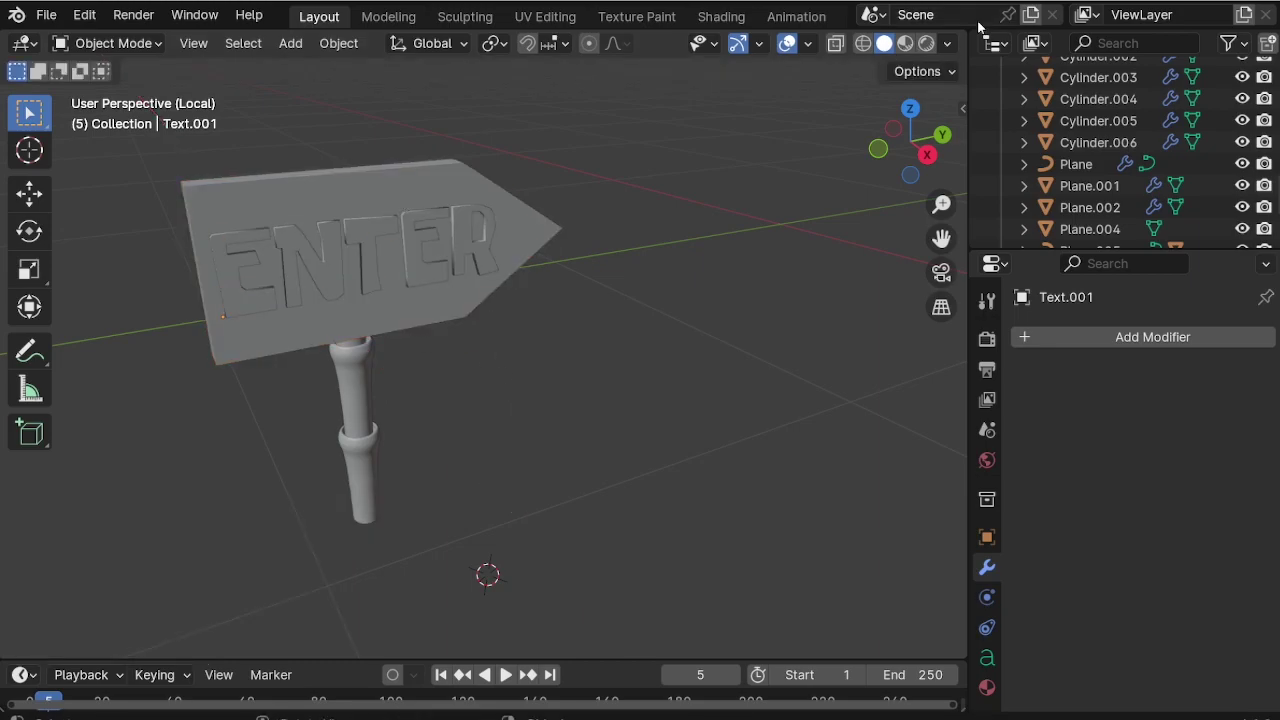
In material preview shading, give the arrow plate a new material with an orange base color.
click(927, 44)
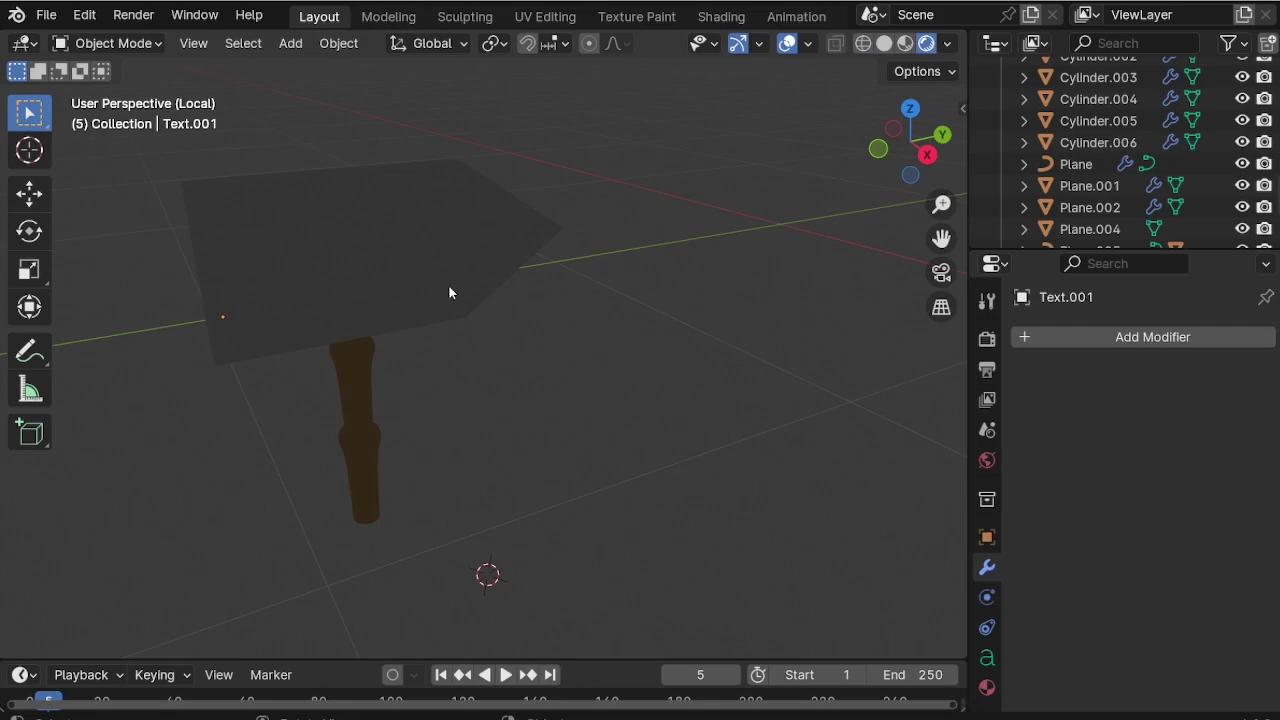
click(905, 44)
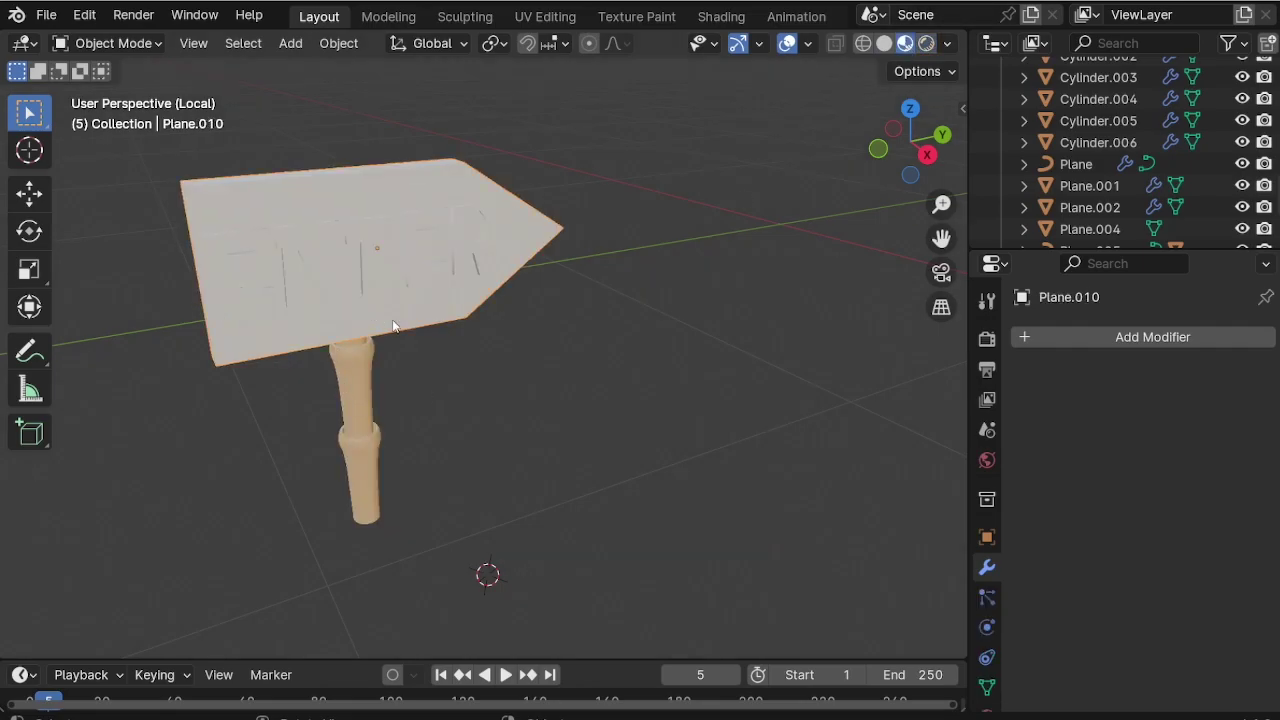
scroll(985, 598, down, 4)
click(987, 643)
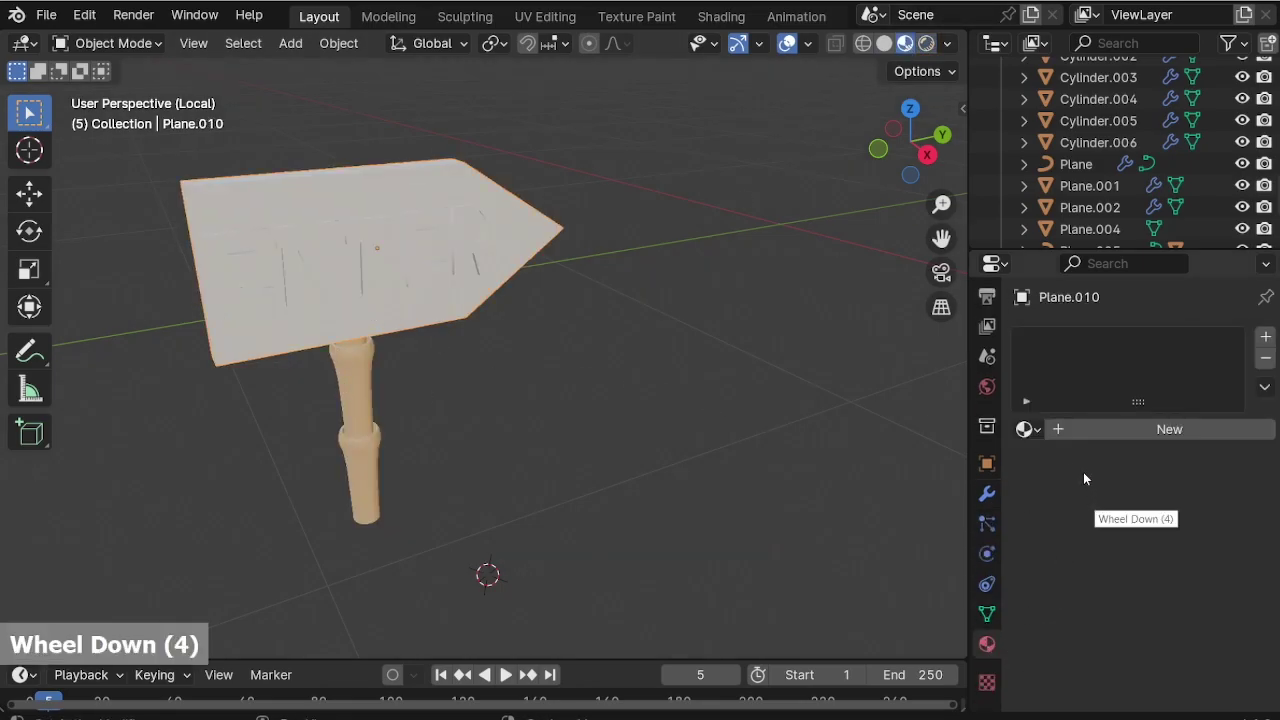
click(1087, 432)
click(1189, 604)
click(1021, 403)
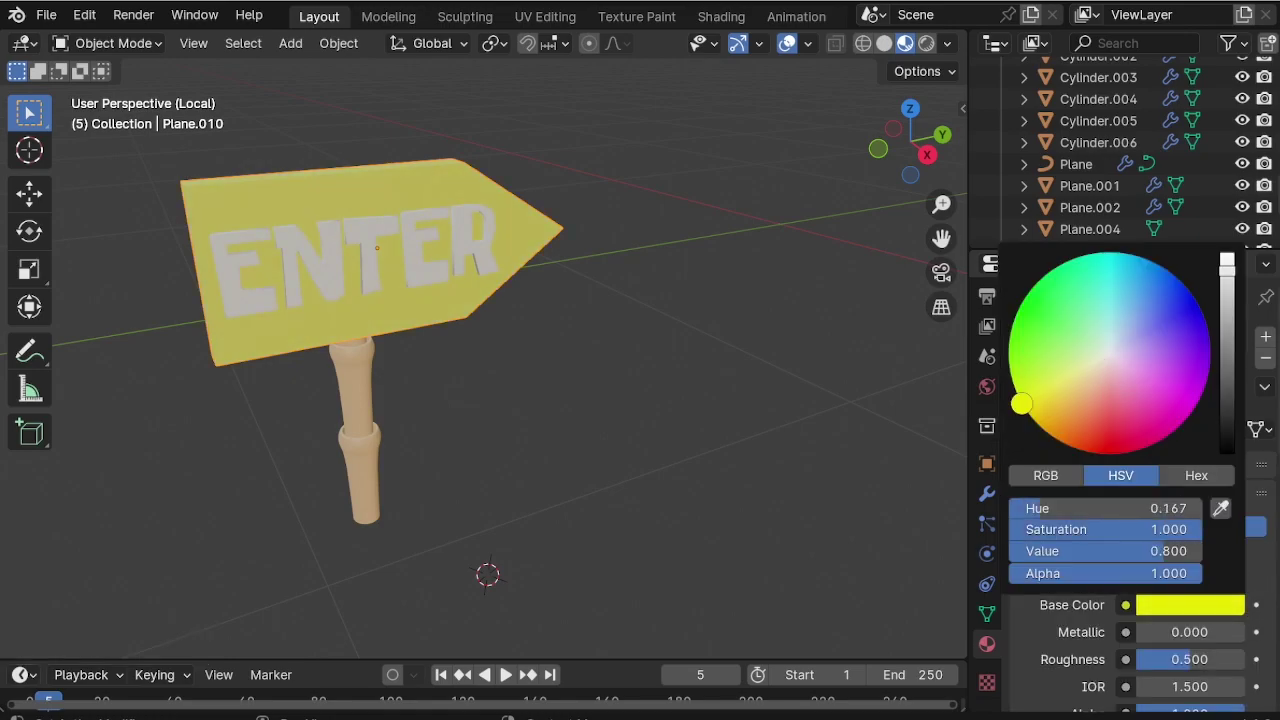
drag(1236, 268, 1228, 256)
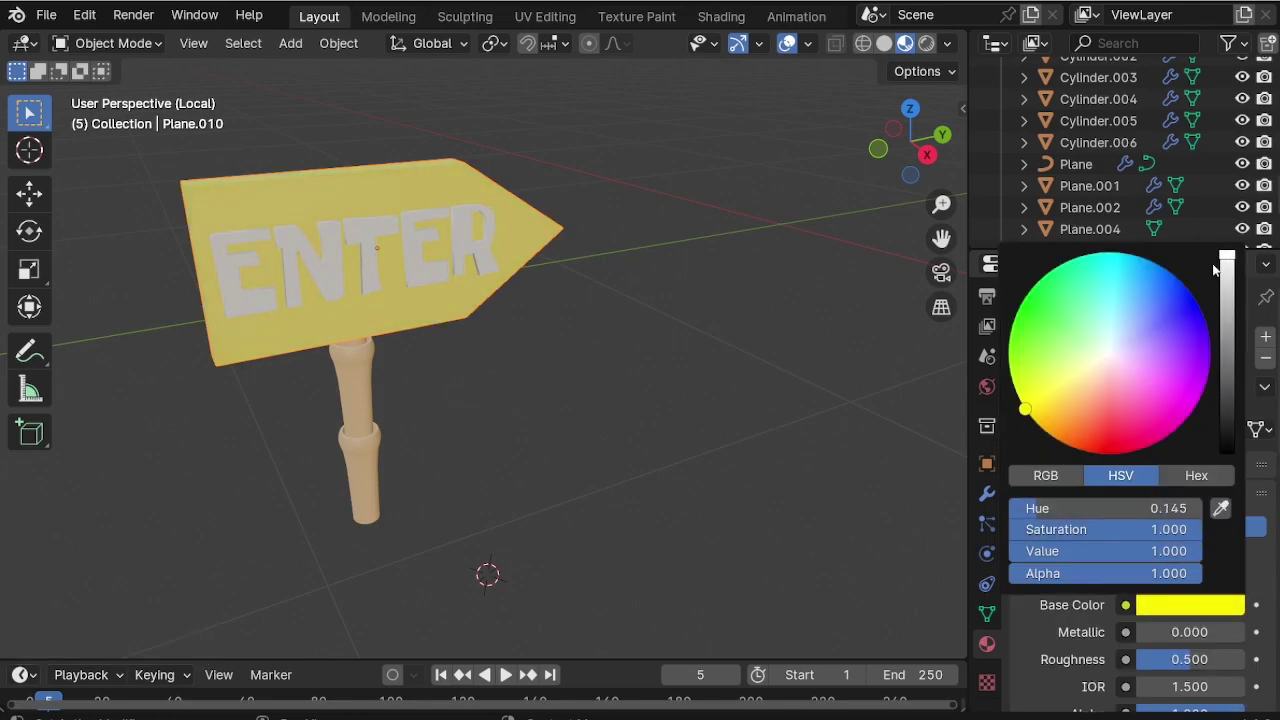
drag(1082, 387, 1068, 442)
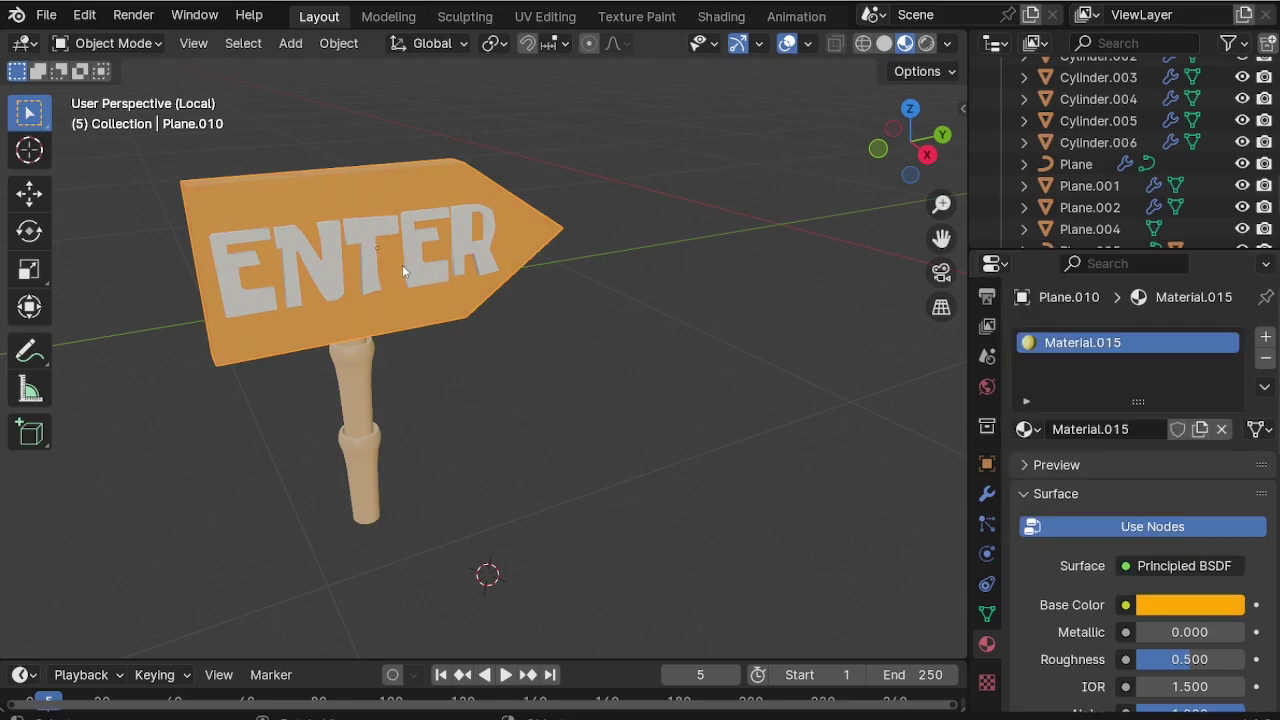
Assign the existing red Material.008 to the ENTER text.
click(419, 267)
click(1030, 431)
scroll(951, 560, down, 9)
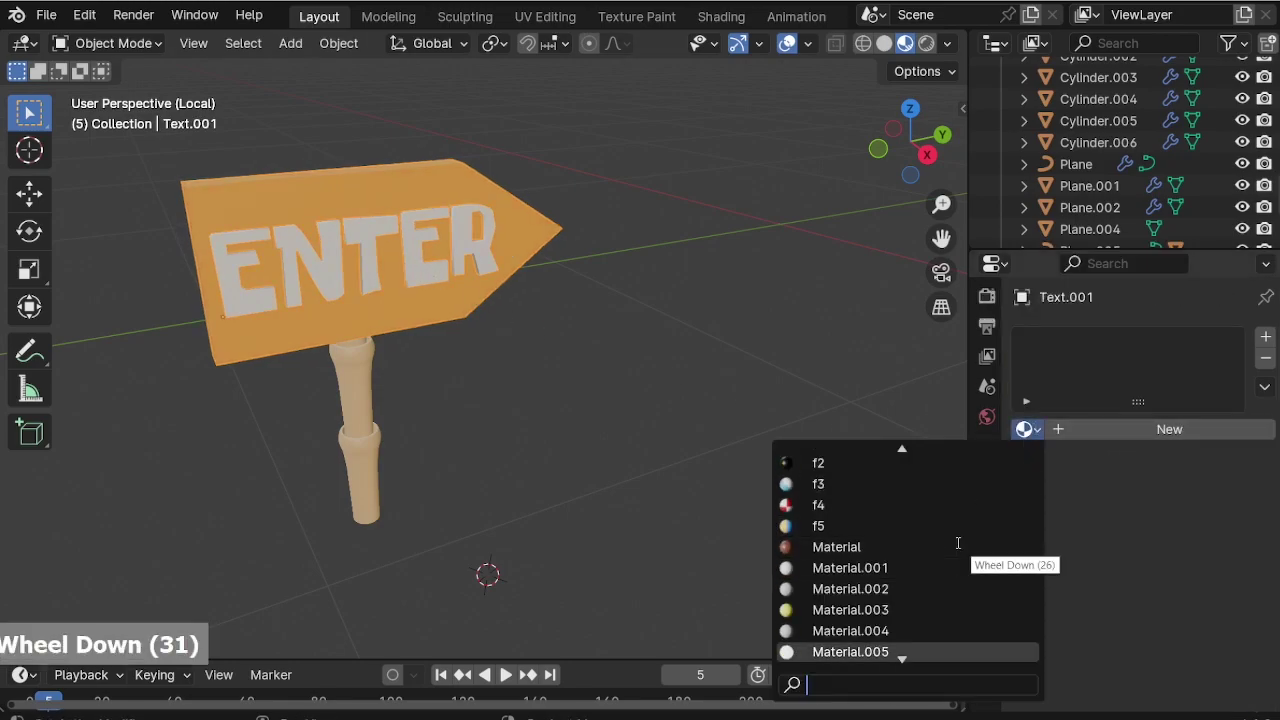
click(850, 526)
middle_drag(603, 527, 552, 460)
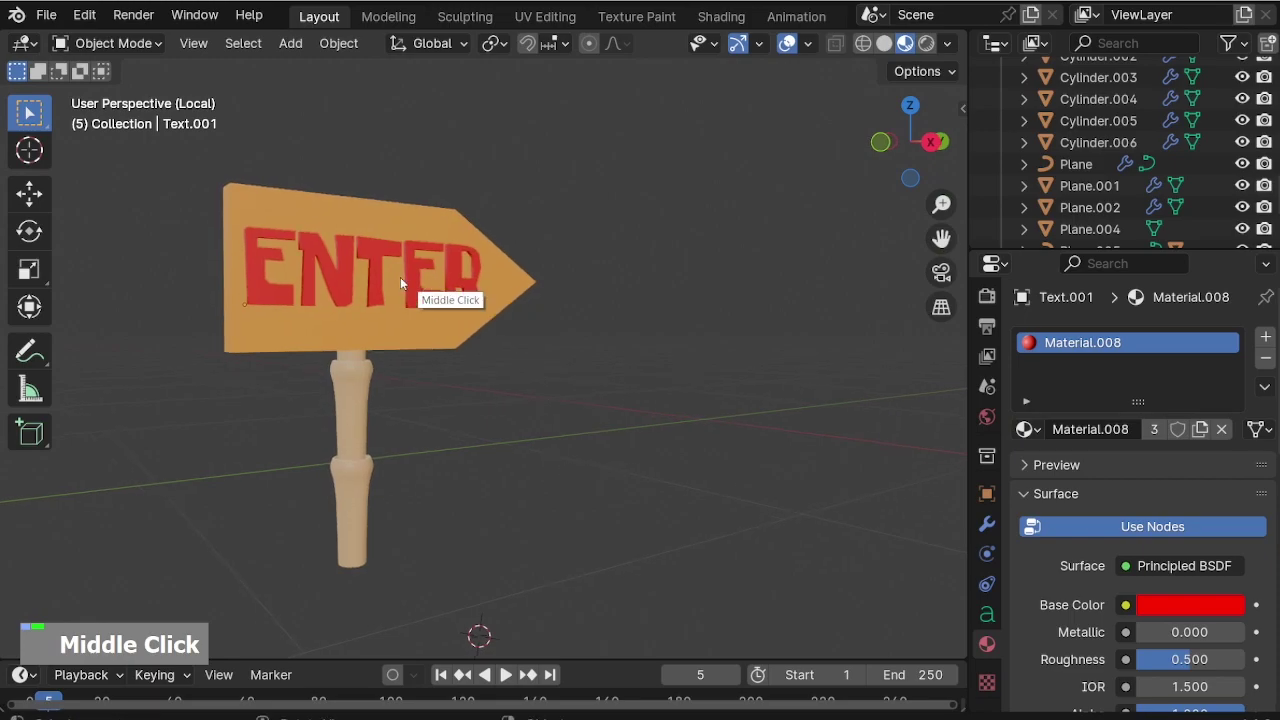
In solid shading, parent the text and arrow plate to the bamboo pole as Object.
shift+click(362, 340)
shift+click(357, 428)
mouse_move(357, 428)
middle_down()
mouse_move(344, 355)
mouse_move(395, 392)
mouse_move(432, 392)
middle_up()
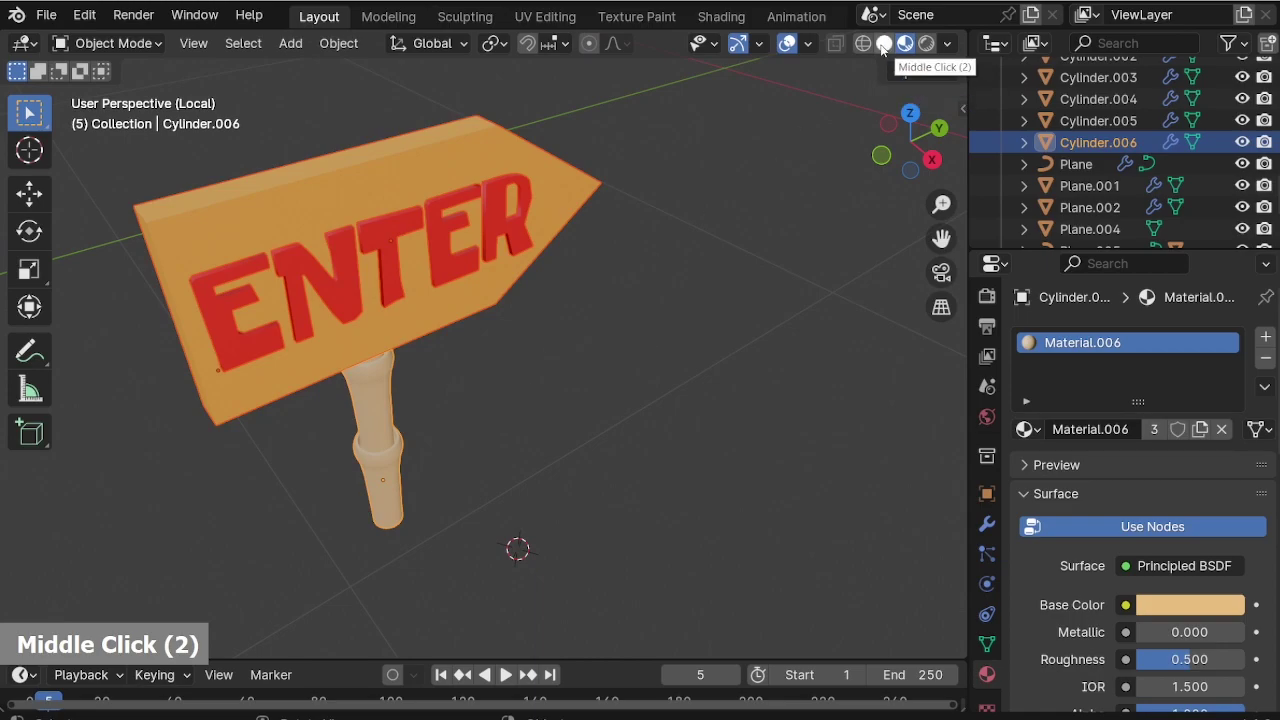
click(884, 43)
scroll(425, 385, down, 2)
key(ctrl+p)
click(409, 347)
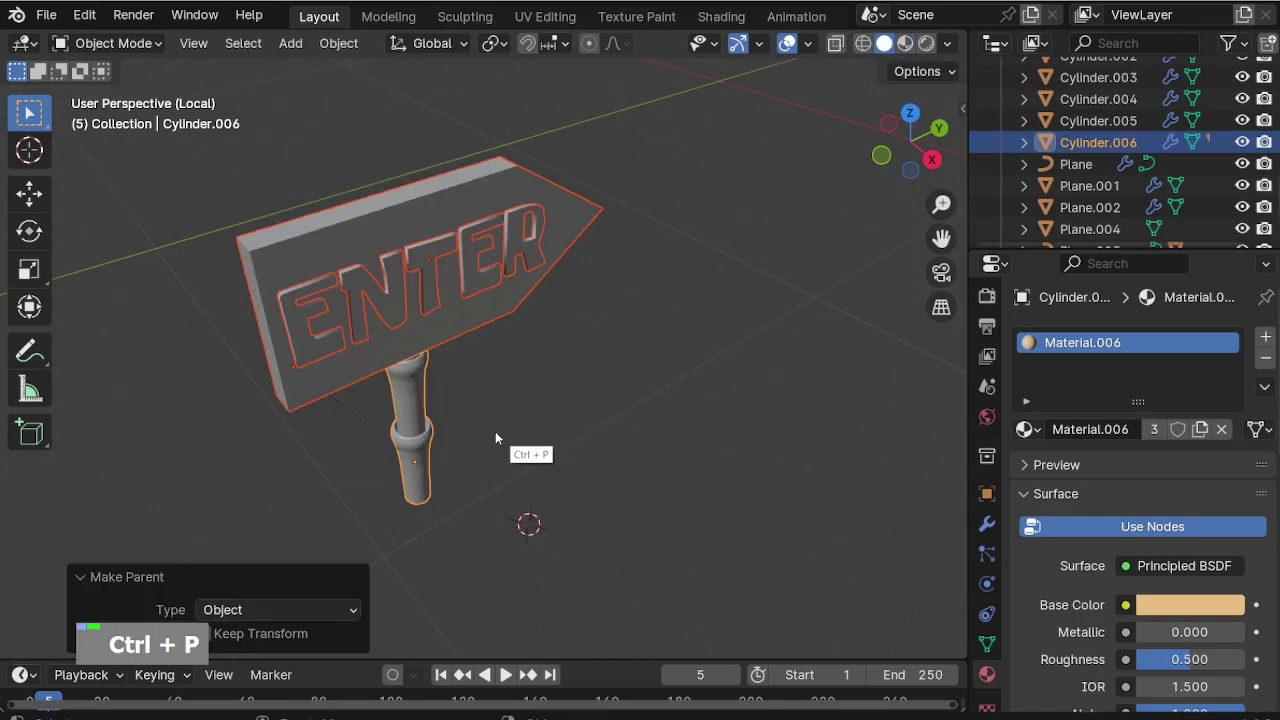
Leave local view and, in the front view, lower the sign along Z by 0.097767 m toward the ground.
key(KP_Divide)
middle_drag(594, 397, 675, 398)
key(KP_1)
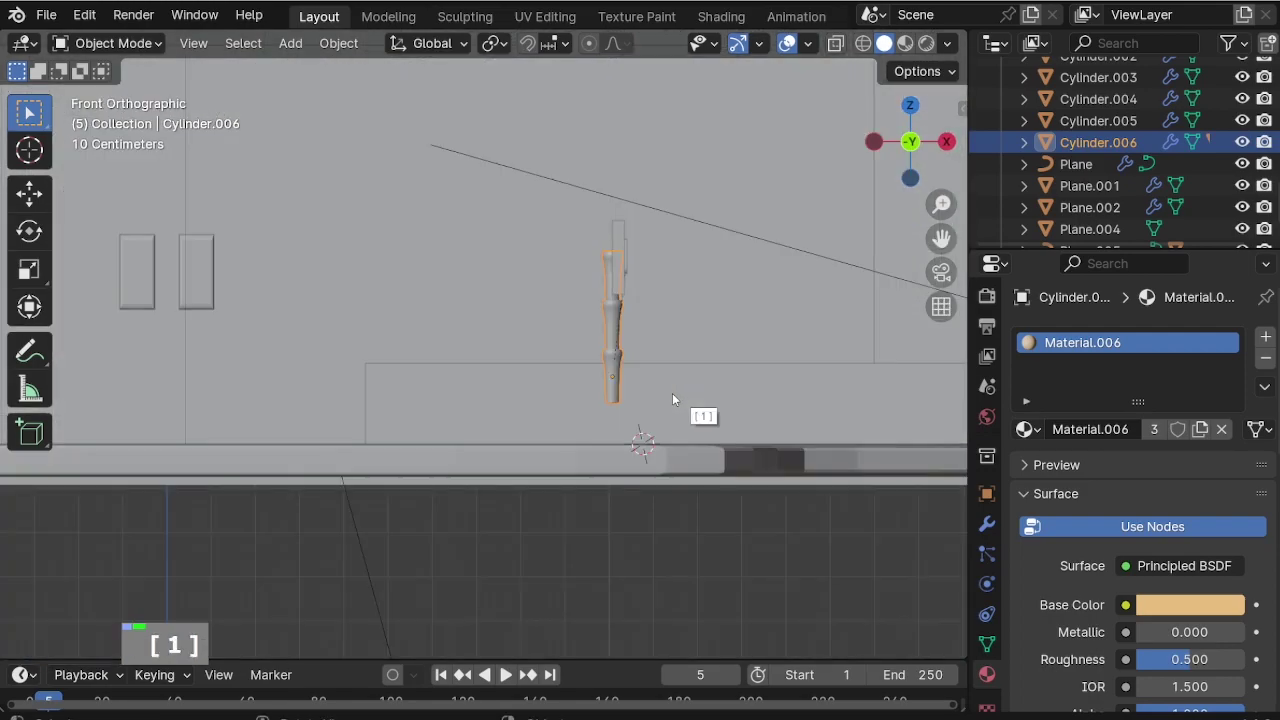
key(g)
key(z)
click(650, 444)
In the camera view, move the sign -1.2471 m along X.
scroll(710, 344, down, 3)
middle_drag(710, 344, 586, 384)
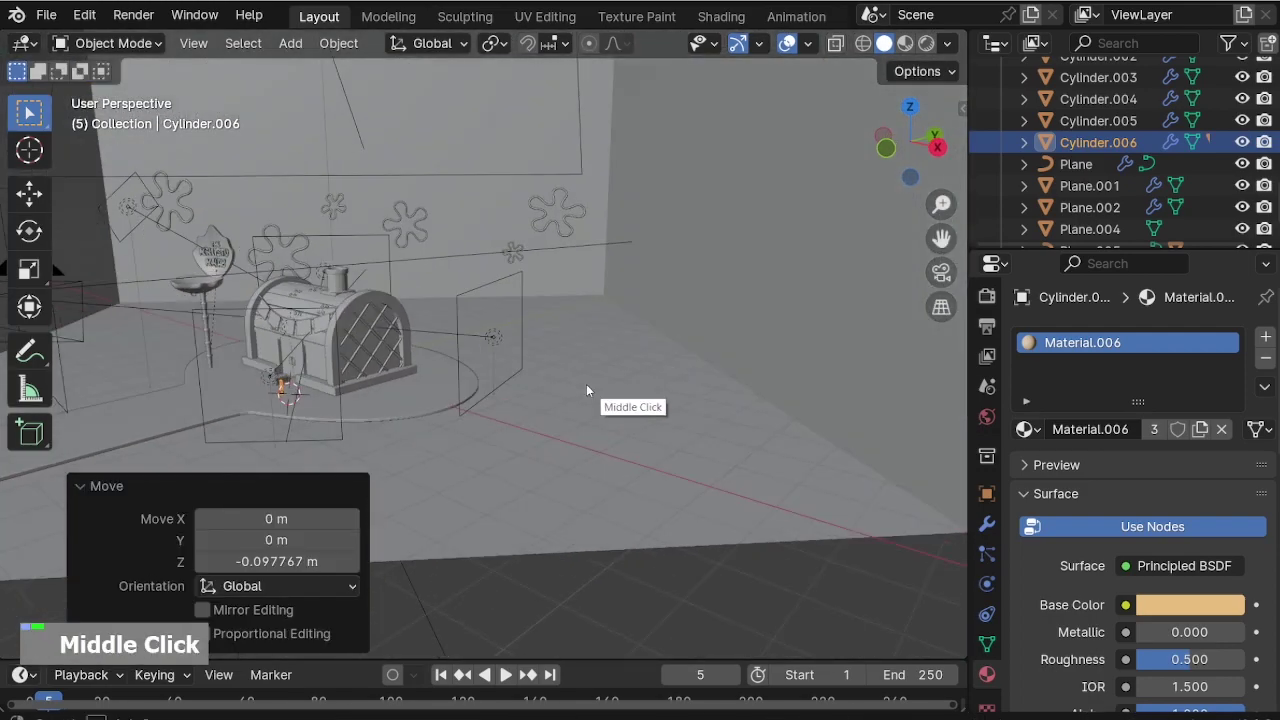
scroll(251, 380, up, 3)
key(KP_0)
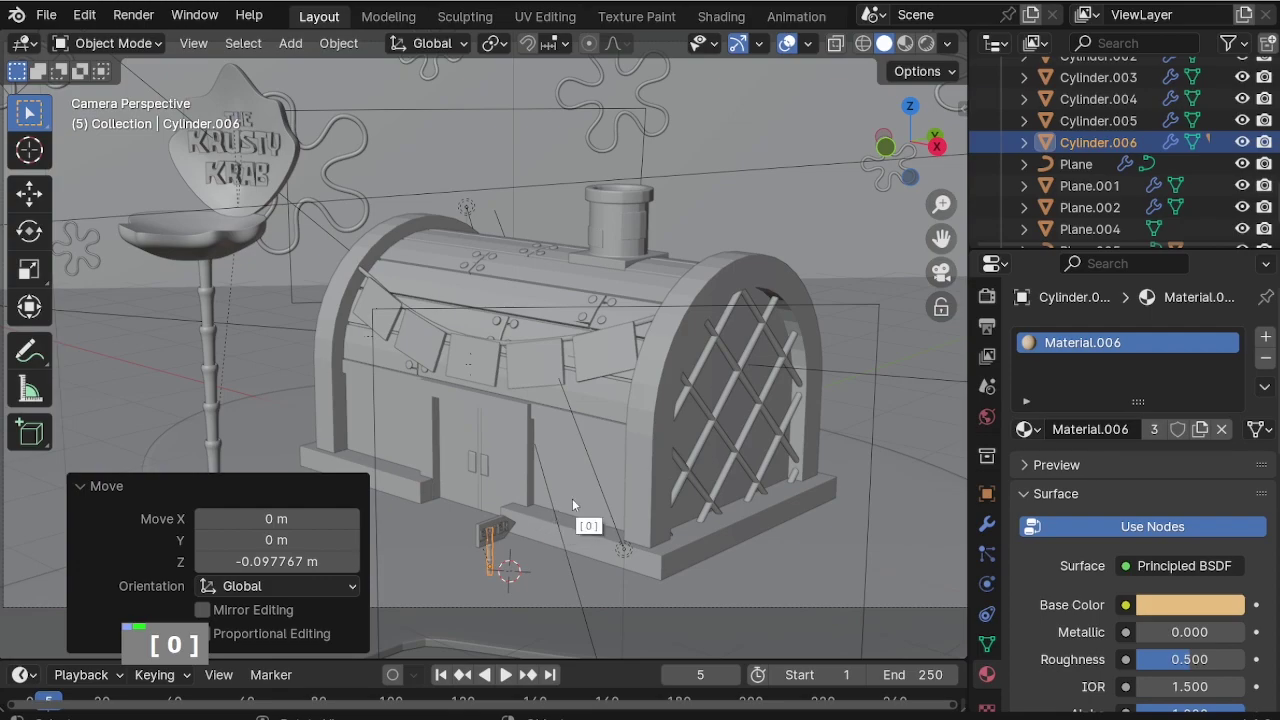
key(g)
key(x)
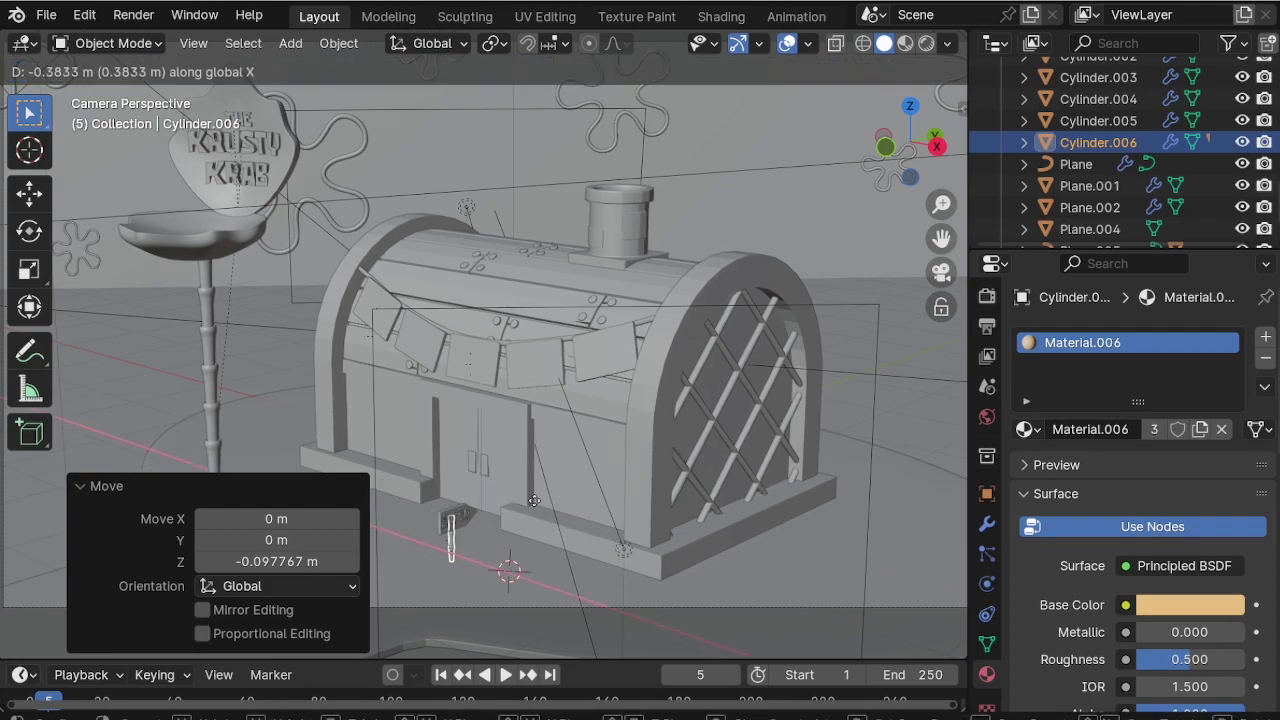
click(460, 463)
Rotate the sign -4.82° about Z and display the scene in rendered shading.
key(r)
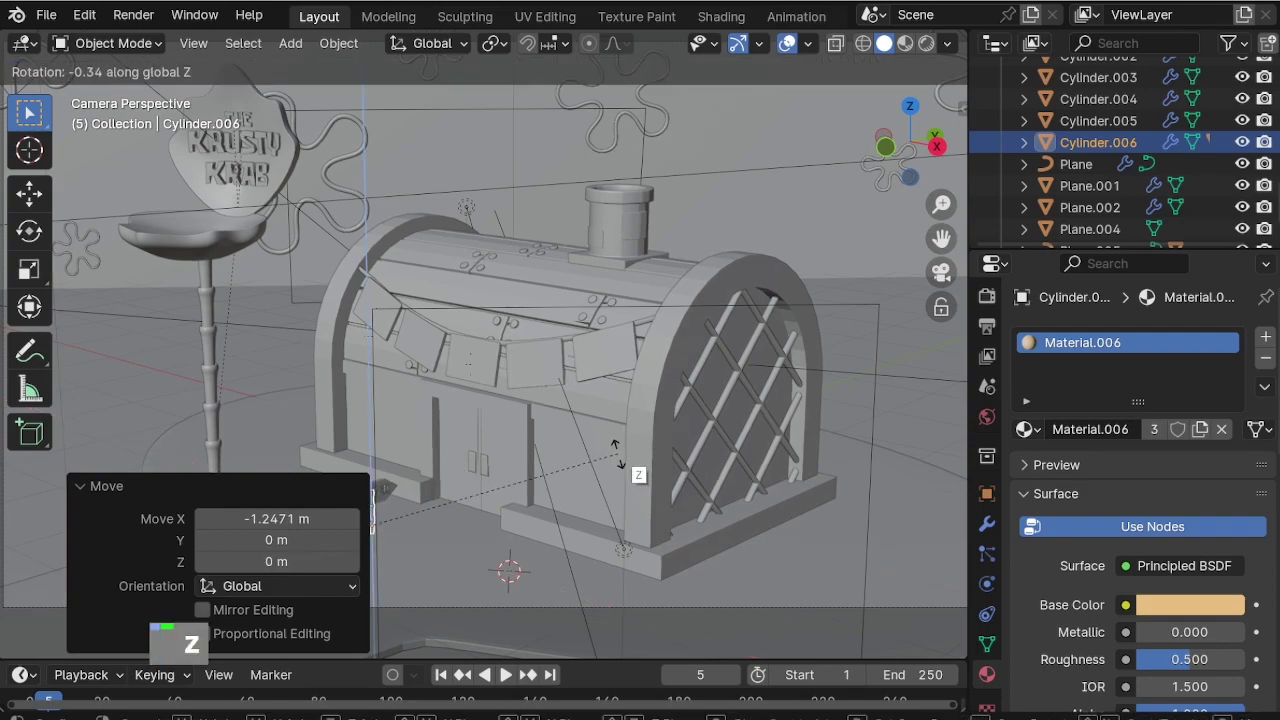
click(613, 478)
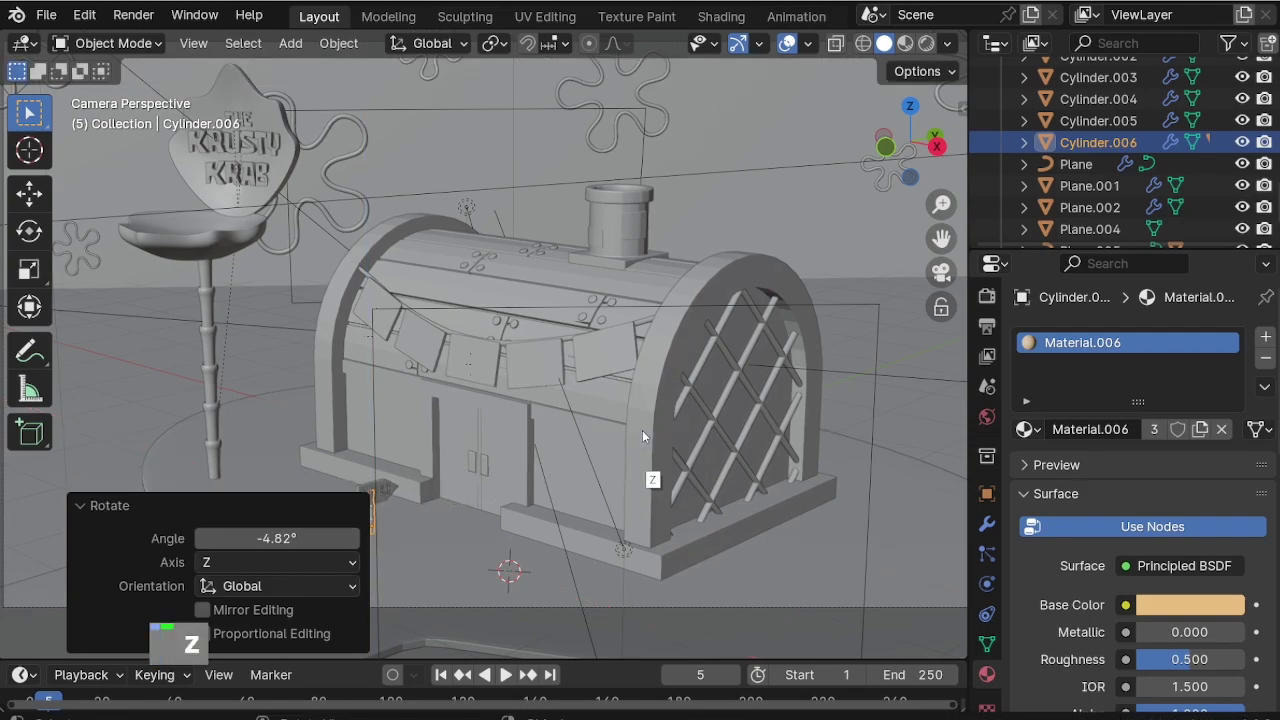
click(927, 44)
click(1090, 229)
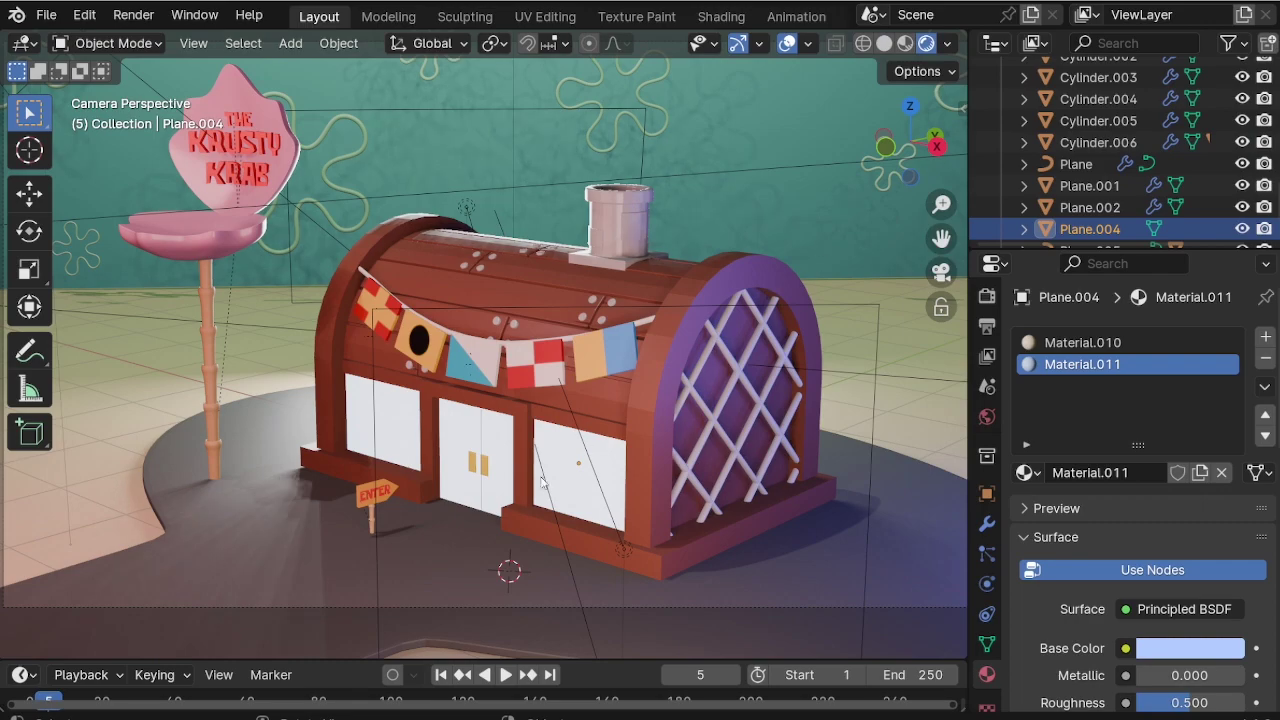
key(g)
key(x)
key(Escape)
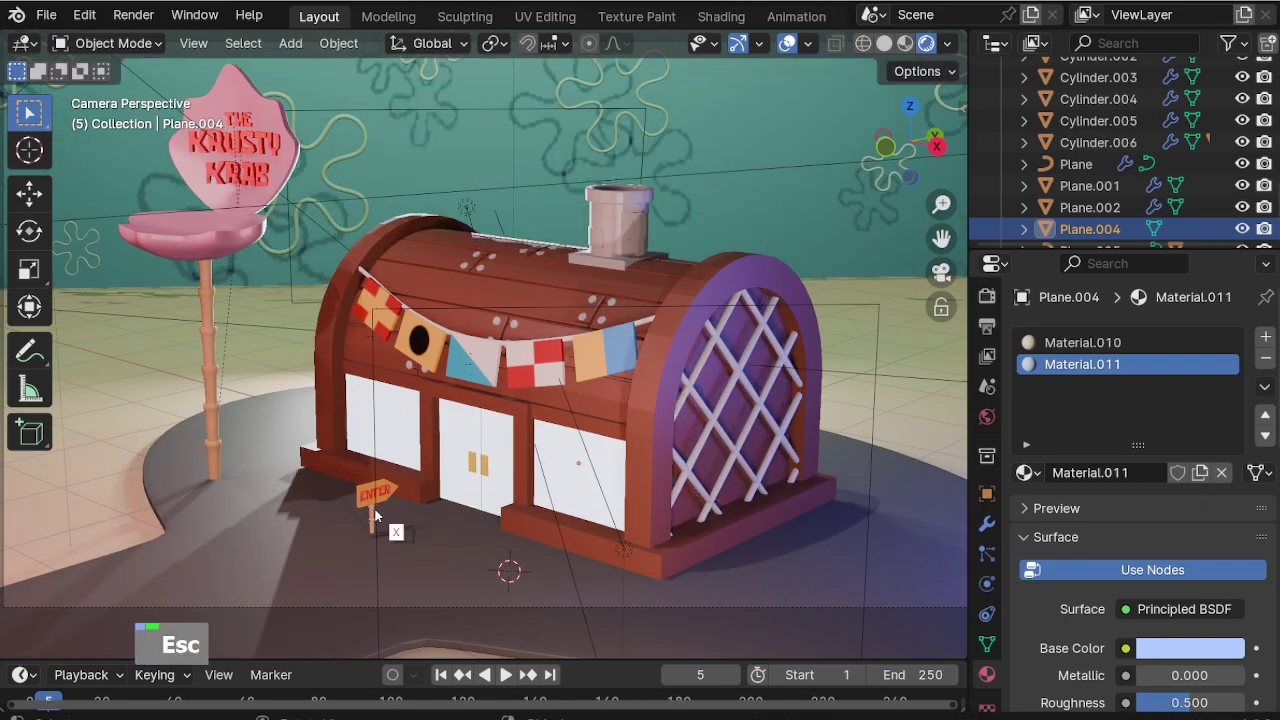
Move the sign about 0.91 m along X to stand in front of the doors.
click(379, 535)
key(g)
key(x)
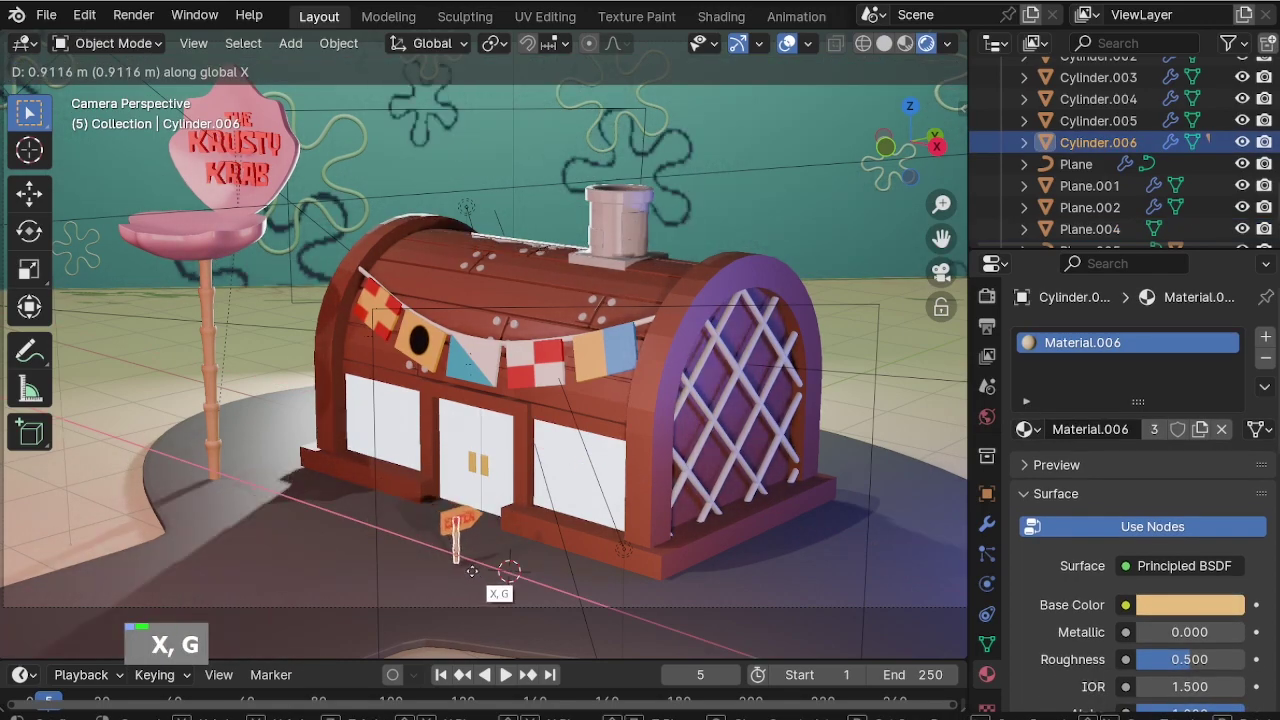
click(472, 570)
double_click(590, 568)
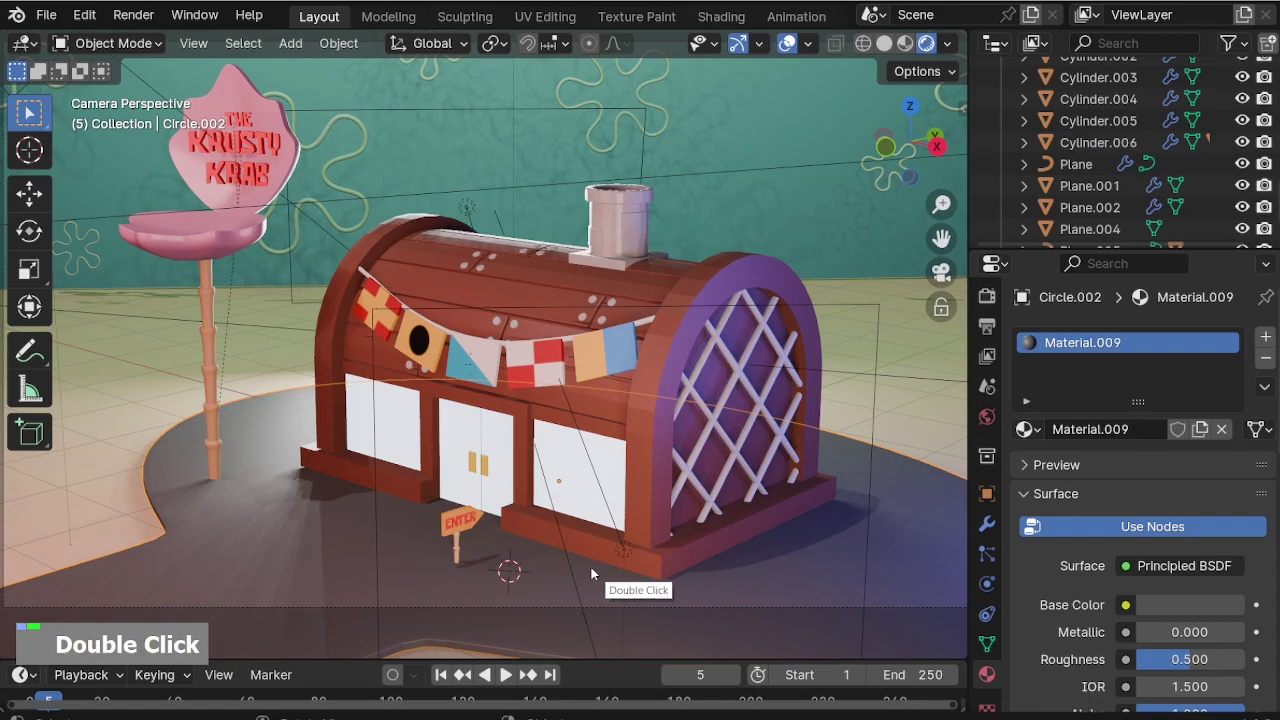
Darken the base color of the sign pole's material to an HSV value of 0.446.
click(459, 549)
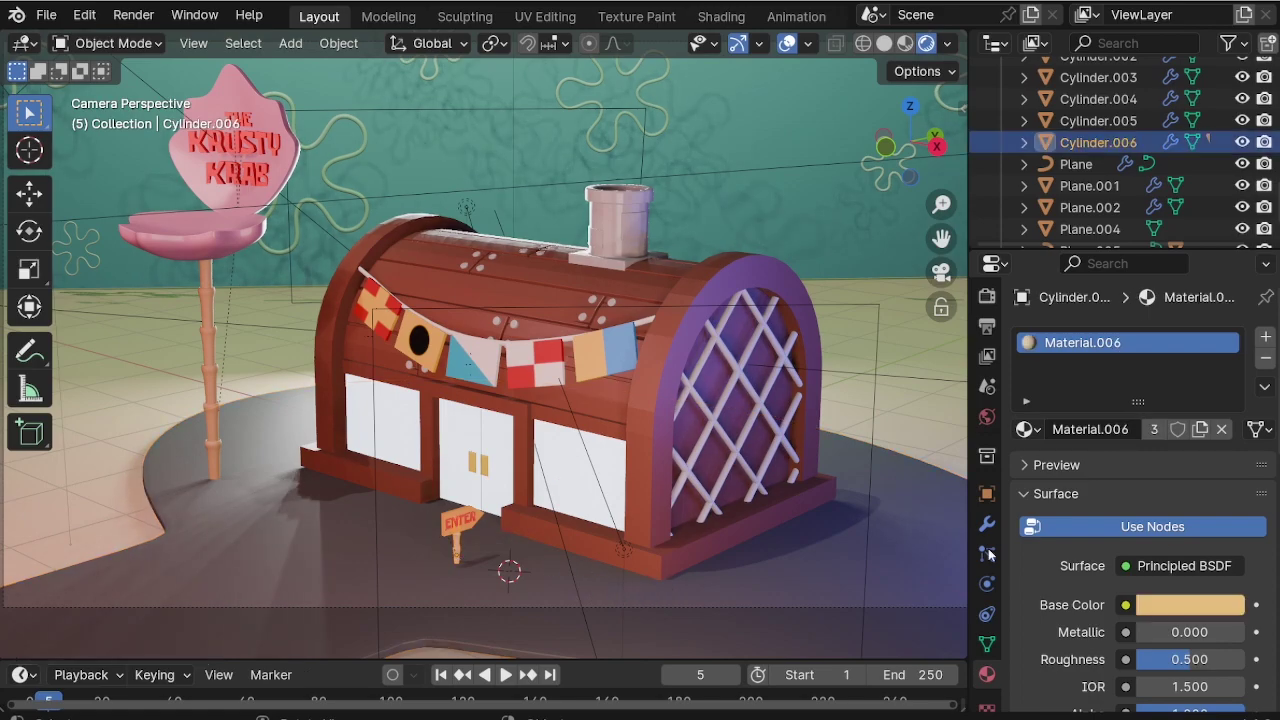
click(1184, 611)
drag(1227, 296, 1227, 313)
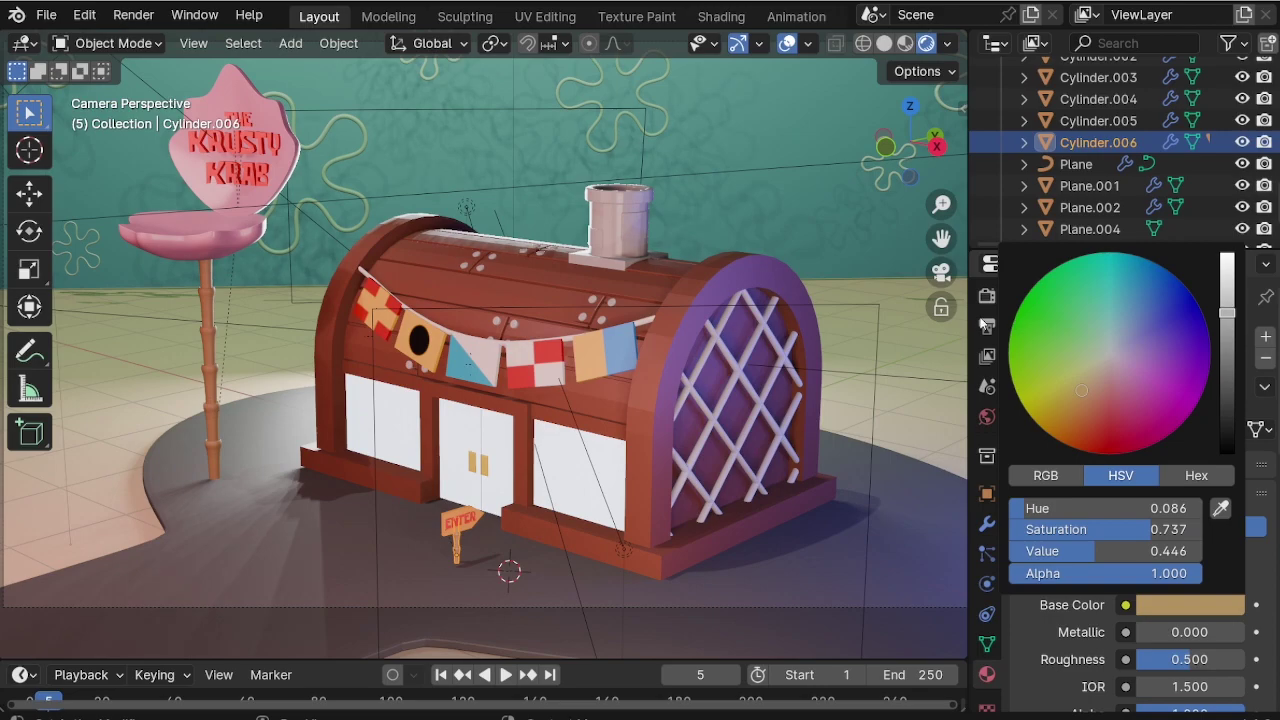
click(891, 297)
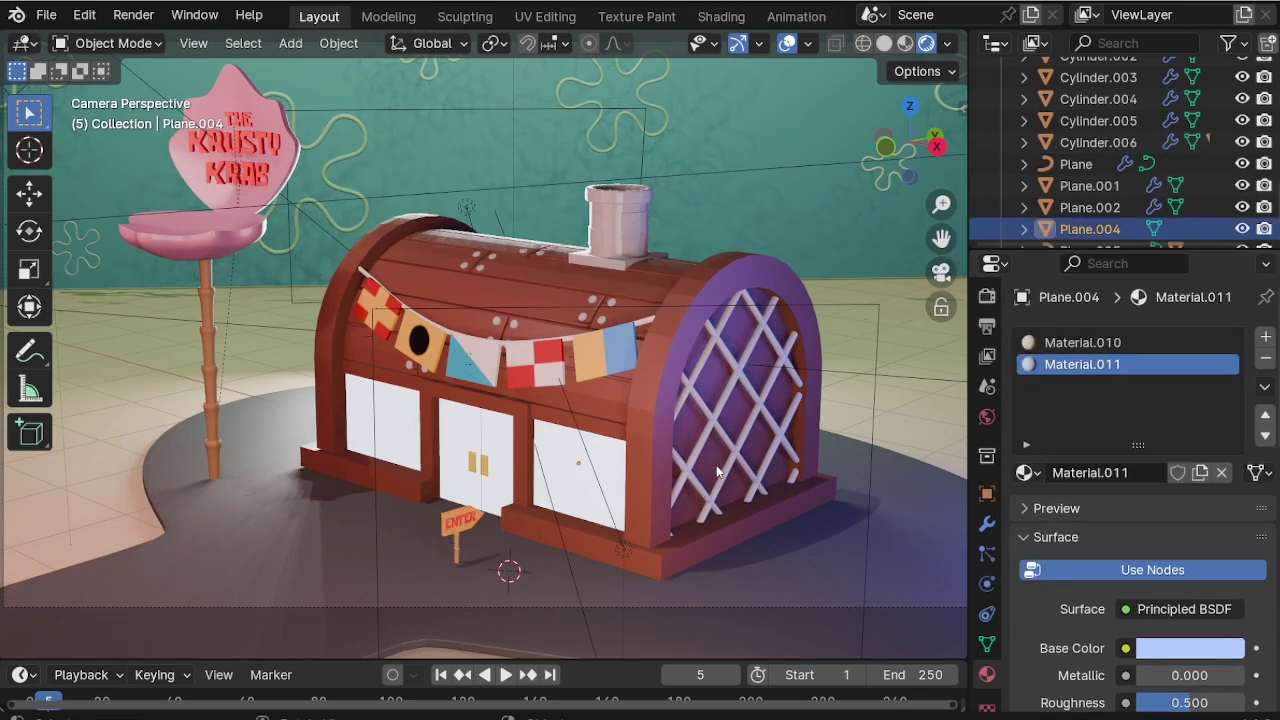
Add a Grease Pencil Scene Line Art object to outline the whole scene.
key(shift+a)
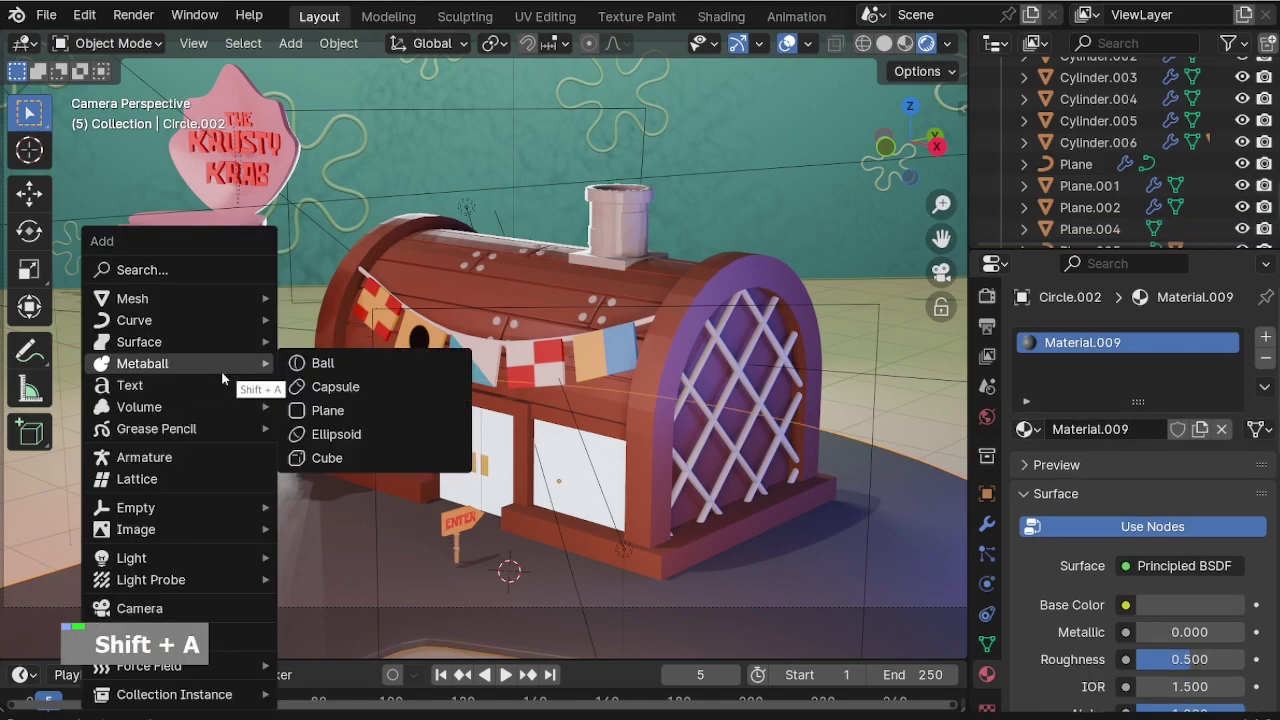
mouse_move(213, 428)
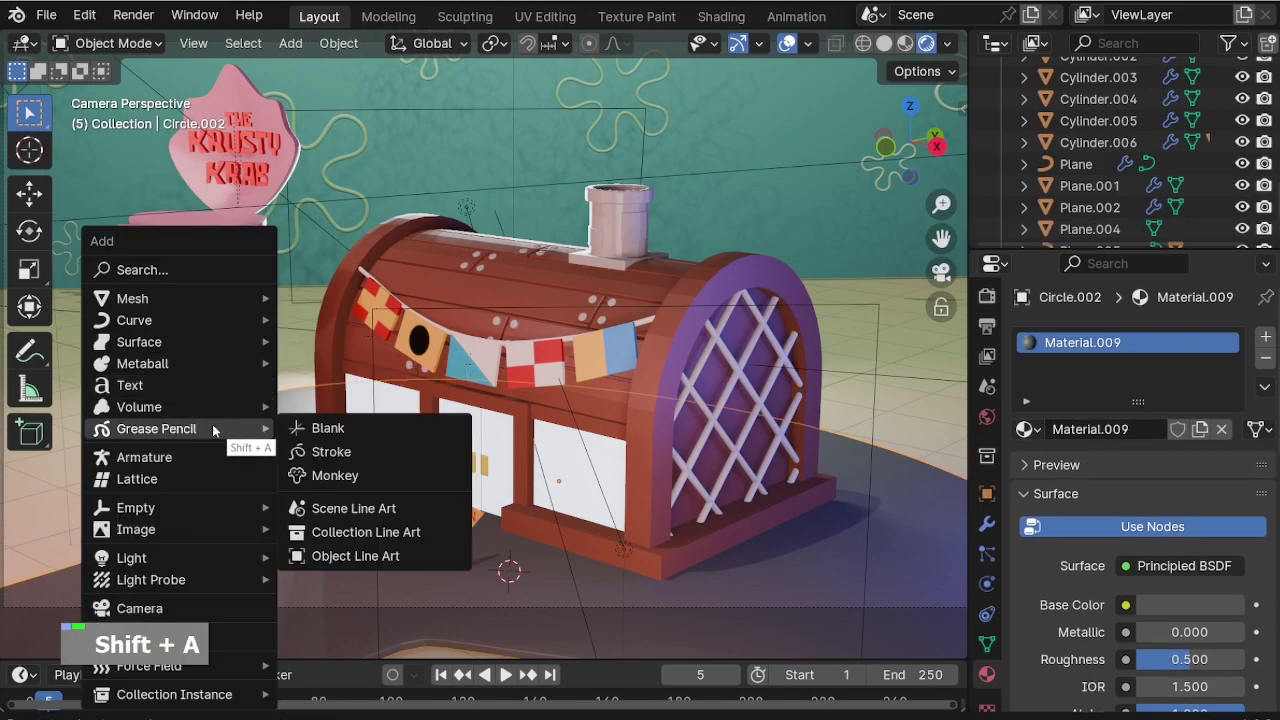
click(417, 492)
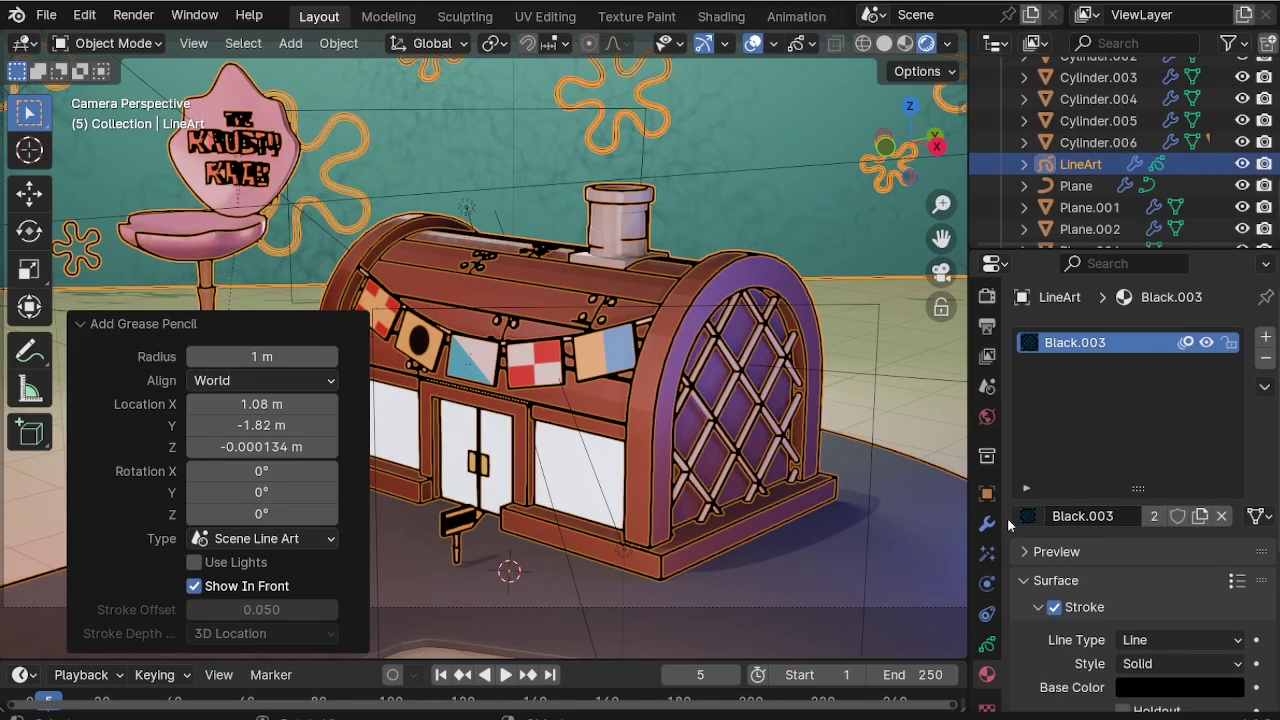
Set the line art's stroke Thickness Scale to 0.2.
scroll(1015, 603, down, 8)
scroll(1028, 561, down, 14)
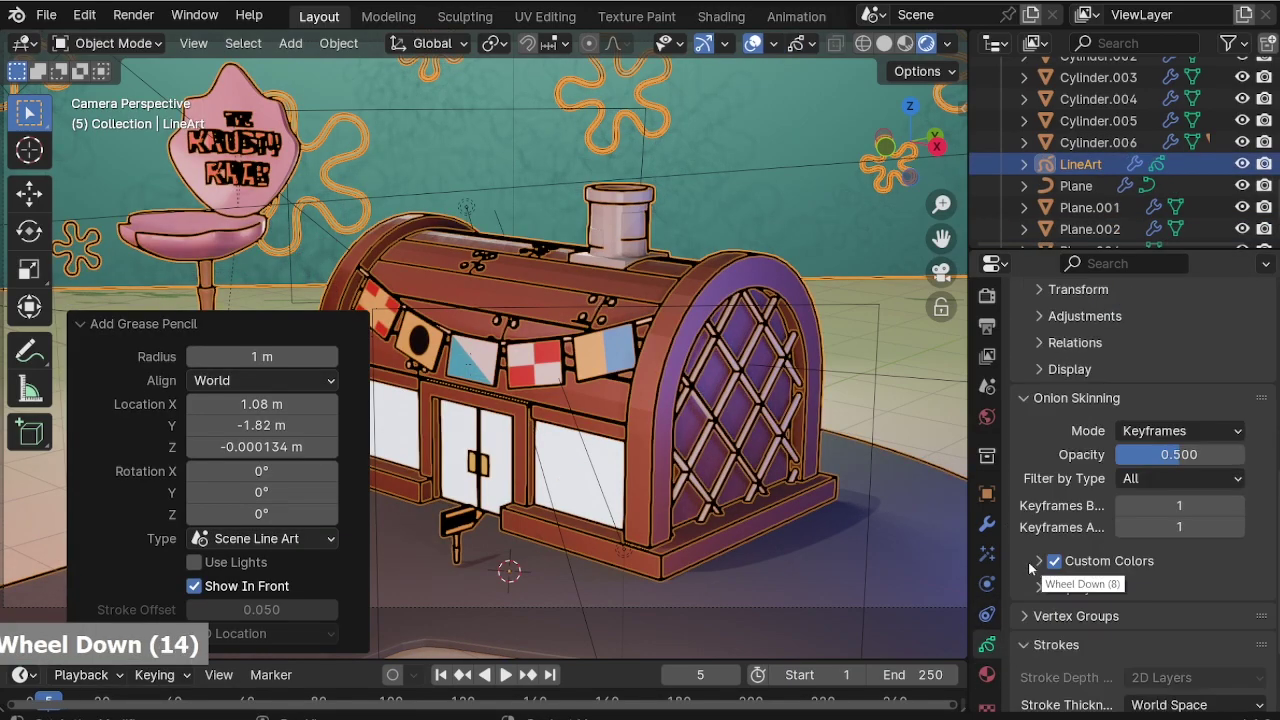
click(1200, 611)
text(.2)
key(Return)
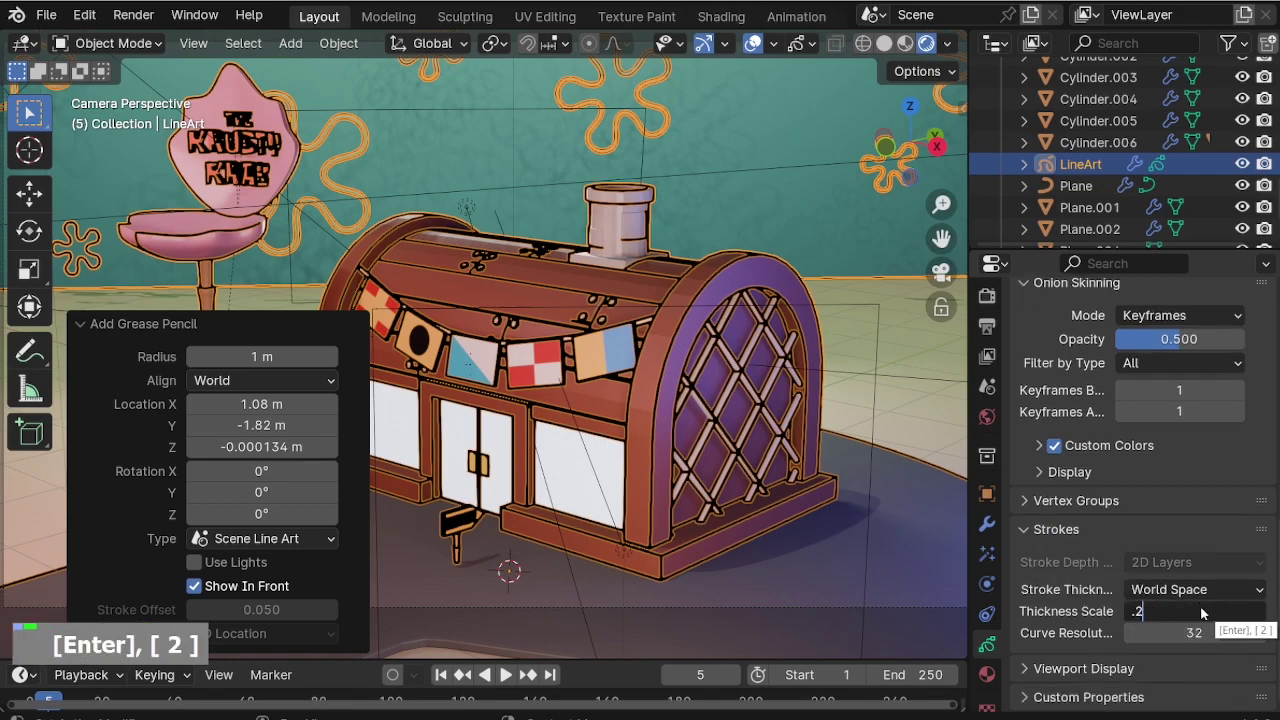
click(919, 400)
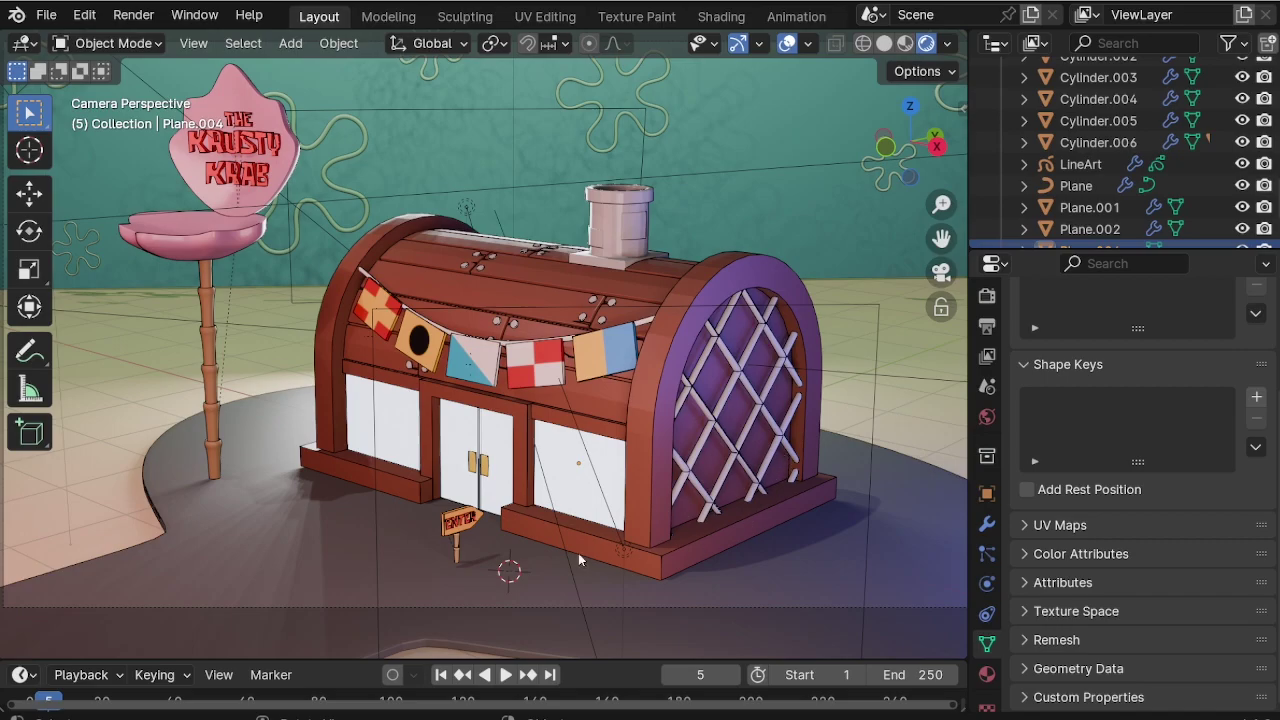
Examine the line art outlines up close around the roof and pennants, and across the whole camera frame.
scroll(516, 524, up, 4)
scroll(728, 472, up, 2)
shift+middle_drag(720, 465, 712, 642)
shift+middle_drag(442, 262, 672, 497)
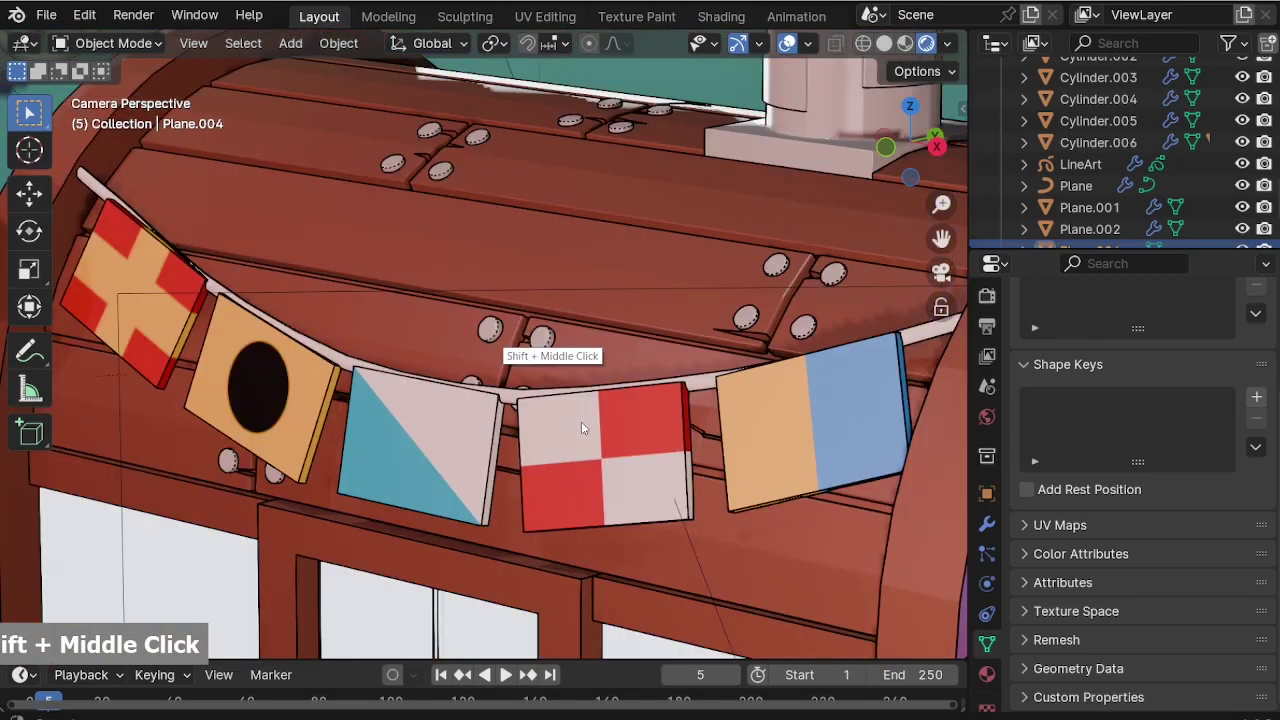
shift+middle_drag(300, 296, 640, 425)
shift+middle_drag(375, 125, 655, 425)
scroll(528, 322, down, 10)
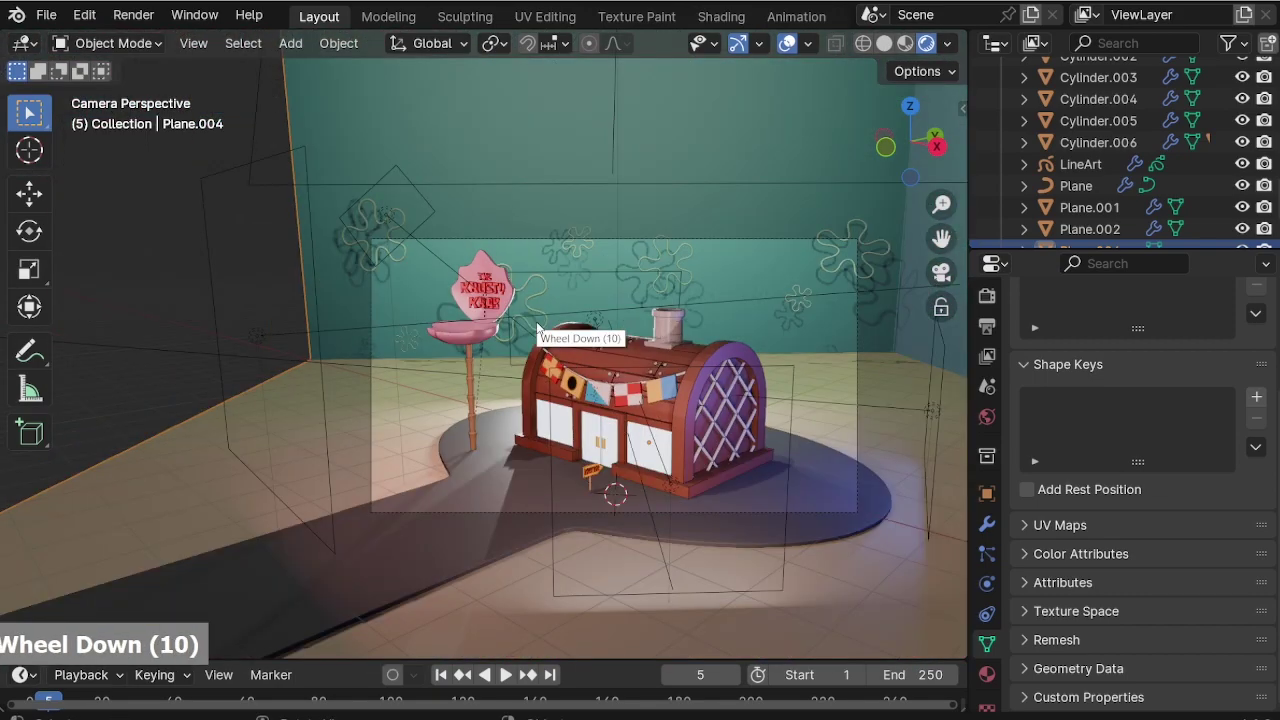
scroll(537, 345, down, 2)
scroll(535, 362, up, 2)
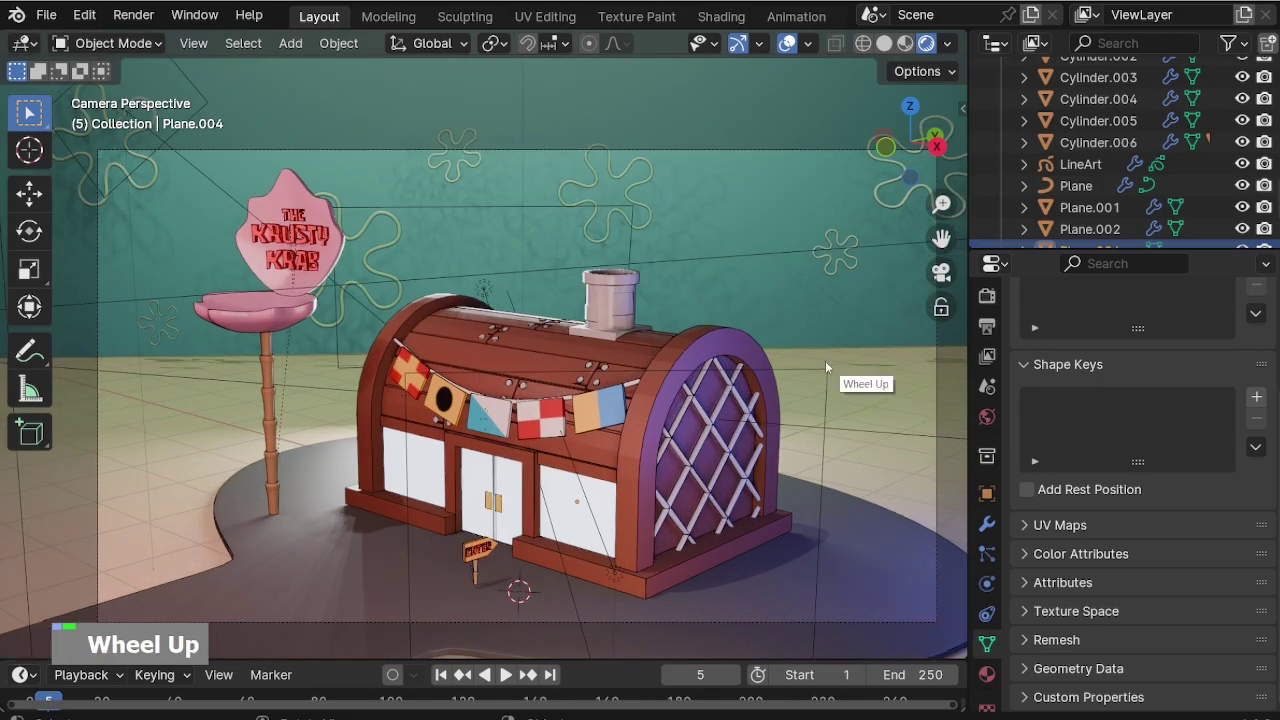